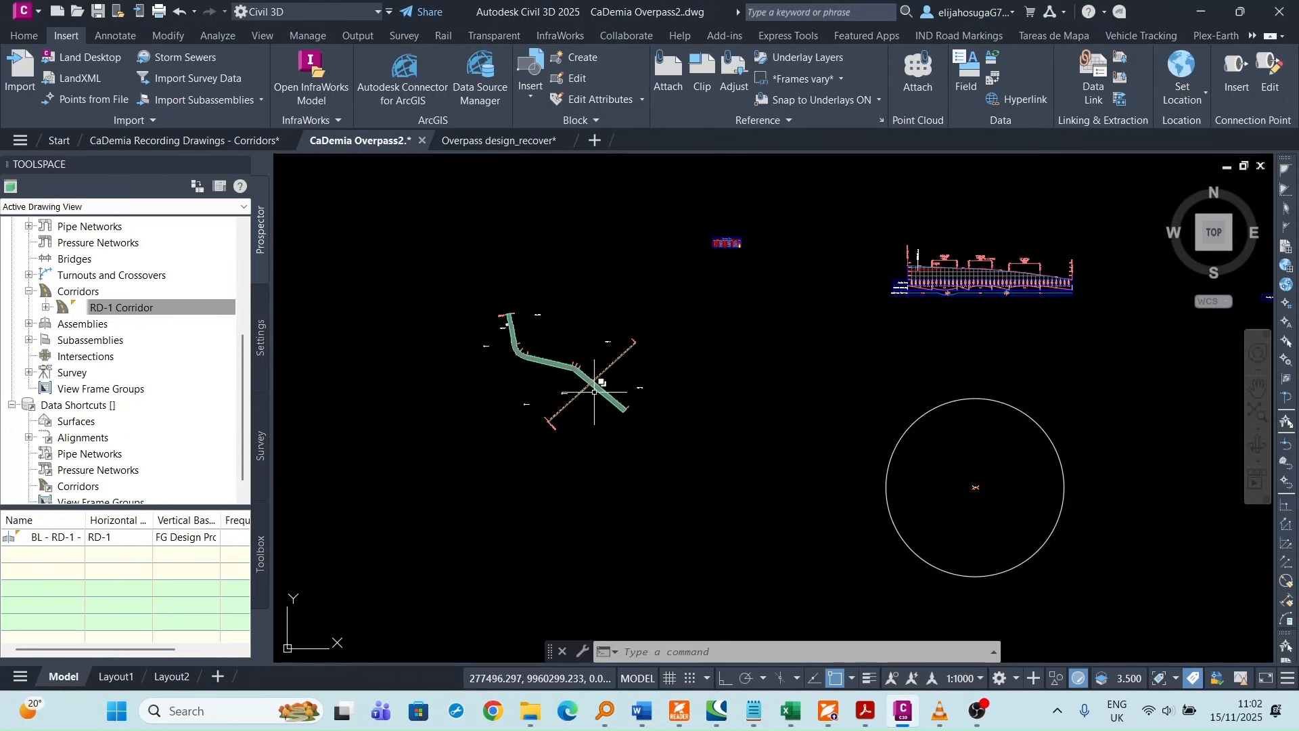
# - Examine the Overpass profile view, including its design and existing ground lines
pyautogui.scroll(-4, 680, 374)
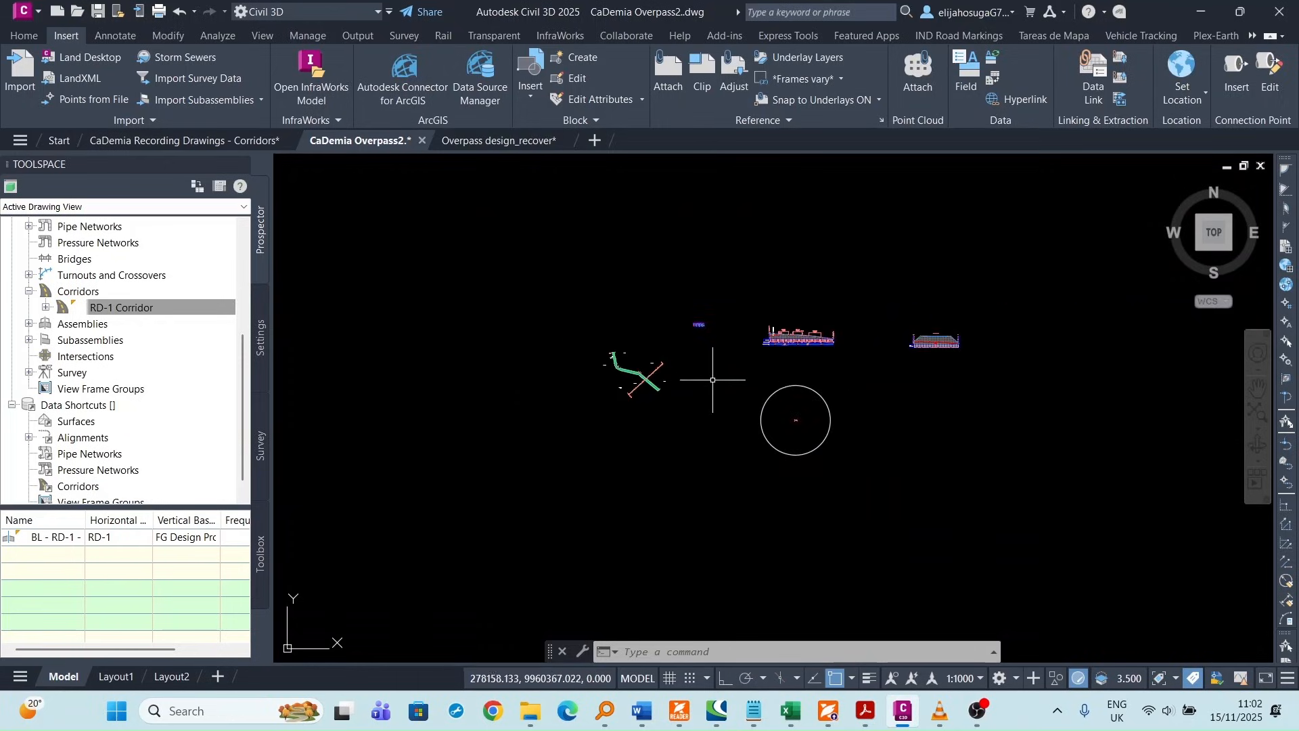
pyautogui.scroll(5, 937, 351)
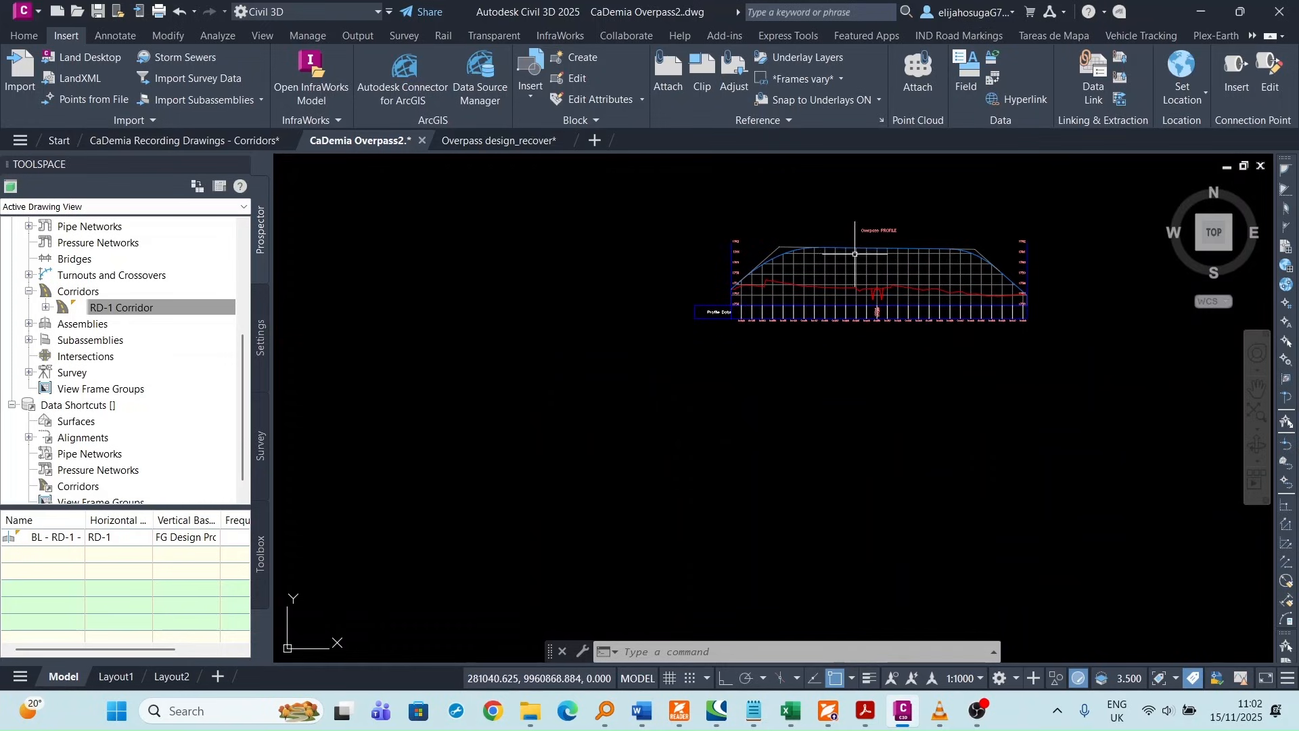
pyautogui.scroll(2, 844, 368)
pyautogui.moveTo(855, 254); pyautogui.dragTo(754, 371, button='middle')
pyautogui.scroll(-4, 844, 368)
pyautogui.scroll(4, 784, 399)
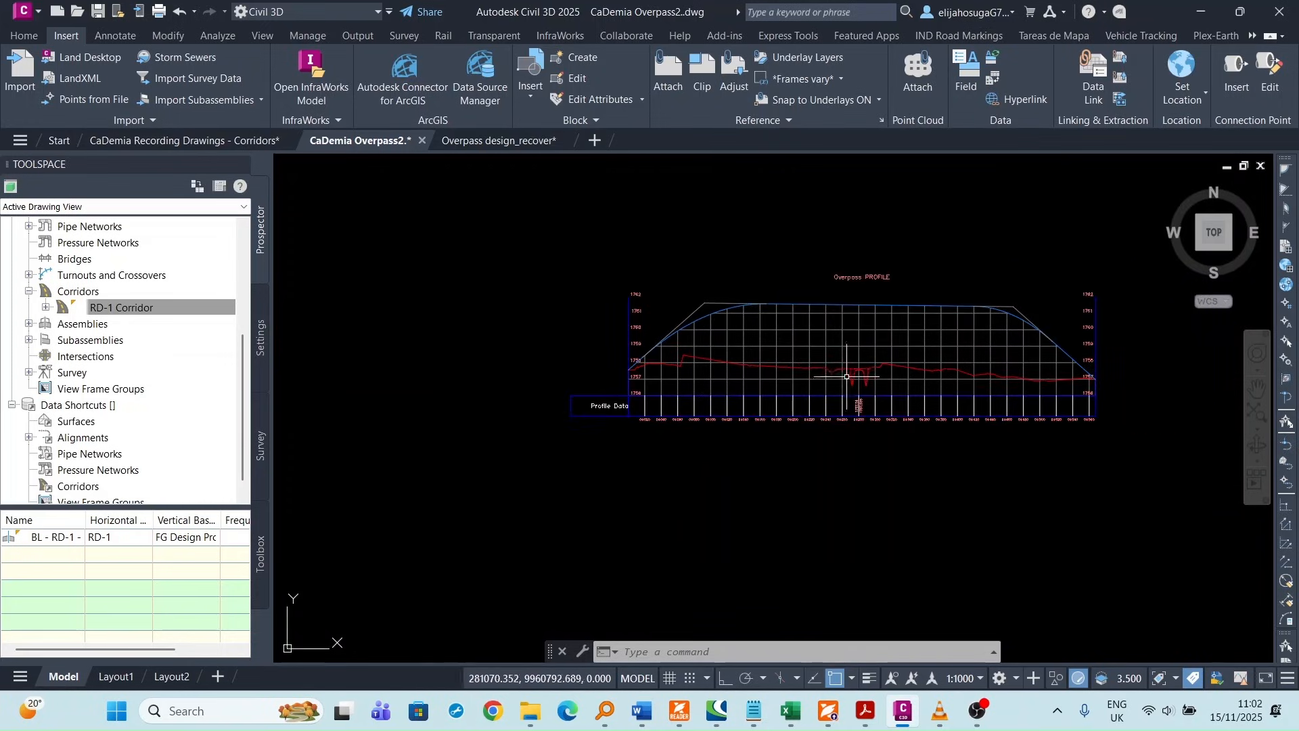
pyautogui.scroll(4, 883, 380)
pyautogui.scroll(-5, 866, 376)
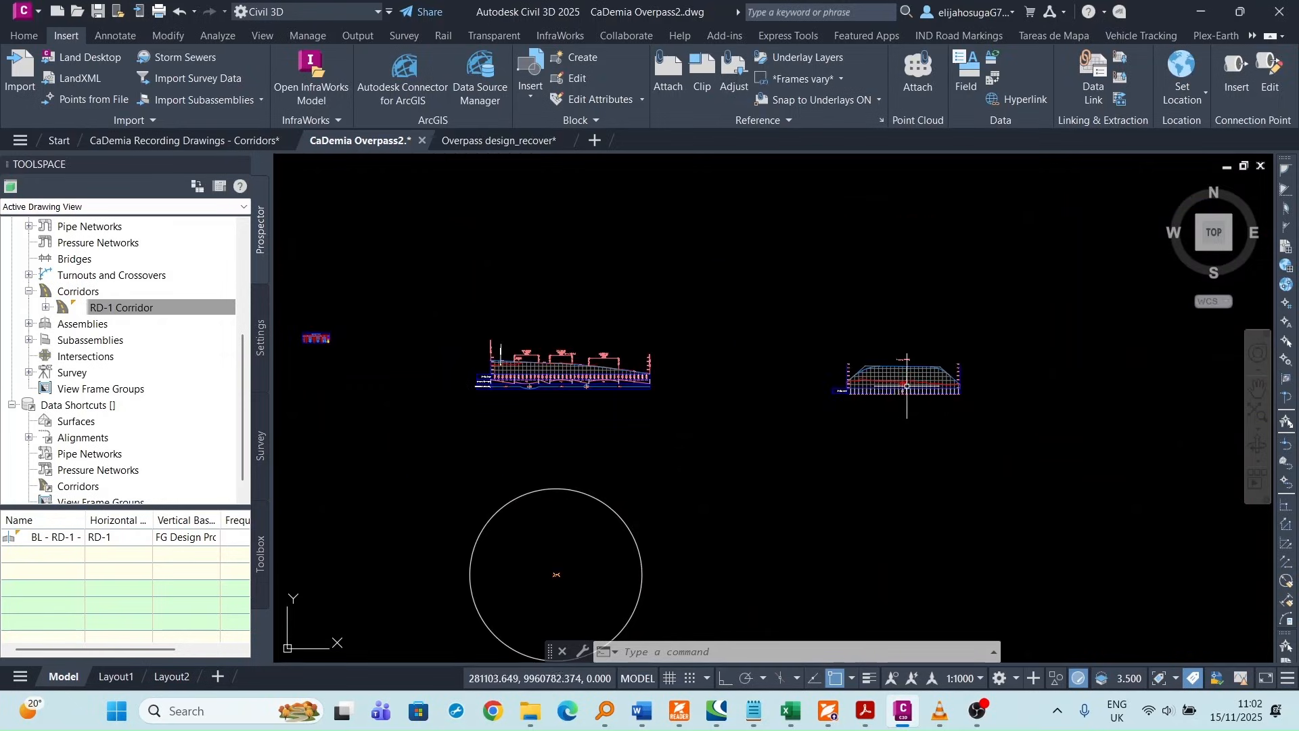
pyautogui.scroll(-2, 580, 455)
pyautogui.scroll(-2, 435, 456)
# - Examine in plan where the overpass alignment crosses the RD-1 corridor
pyautogui.scroll(4, 407, 462)
pyautogui.moveTo(407, 462); pyautogui.dragTo(762, 410, button='middle')
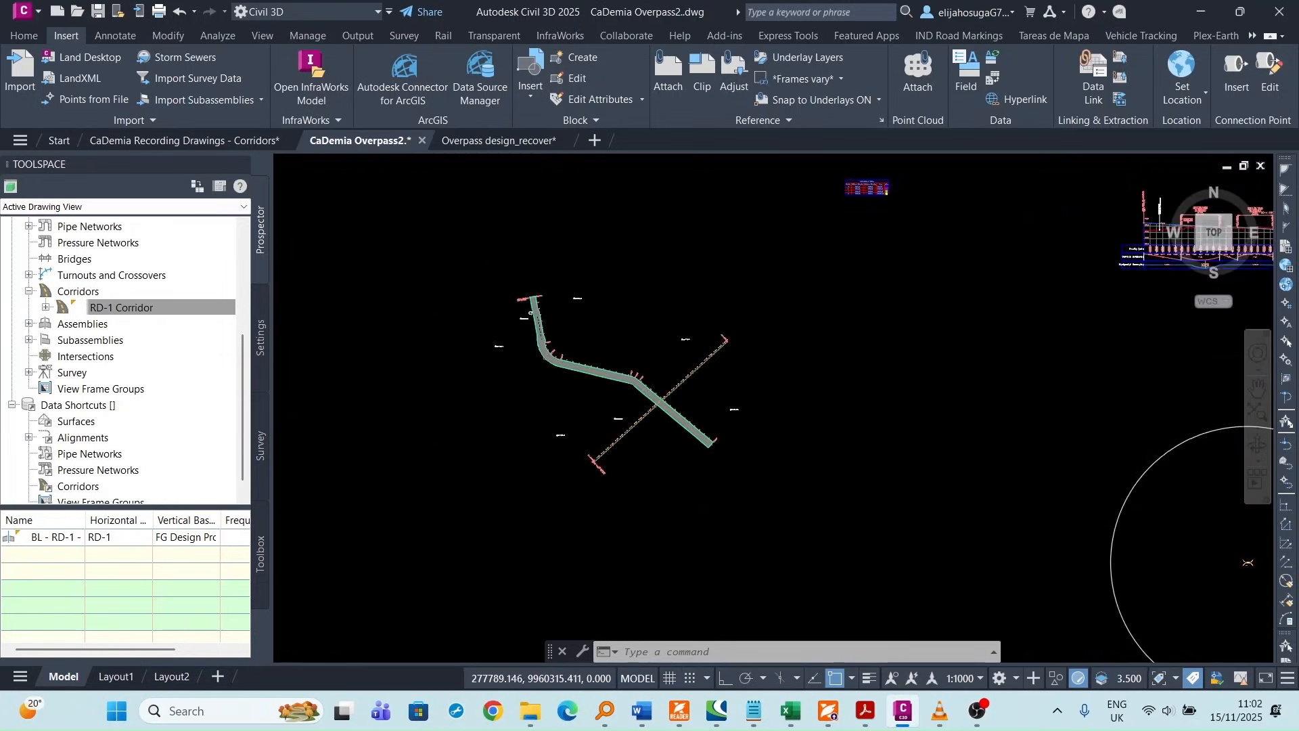
pyautogui.scroll(2, 755, 411)
pyautogui.scroll(4, 570, 401)
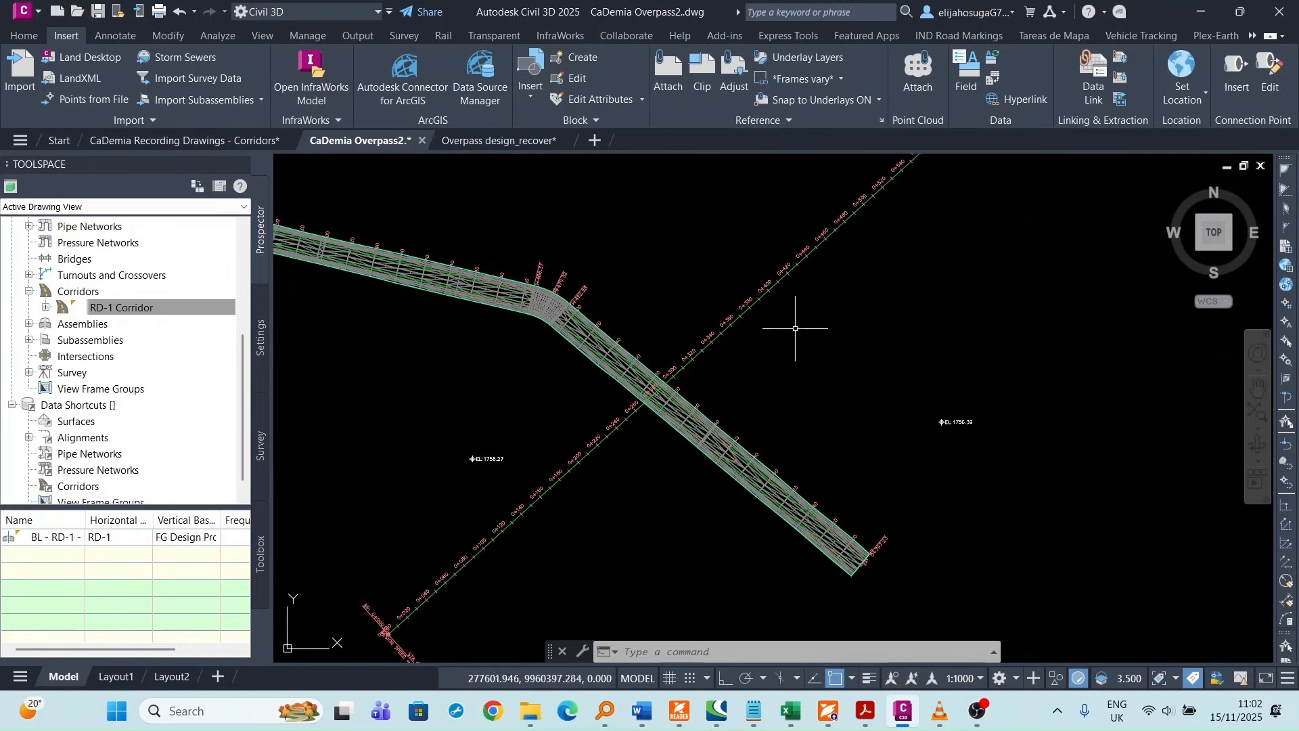
pyautogui.scroll(-3, 766, 360)
pyautogui.scroll(4, 778, 359)
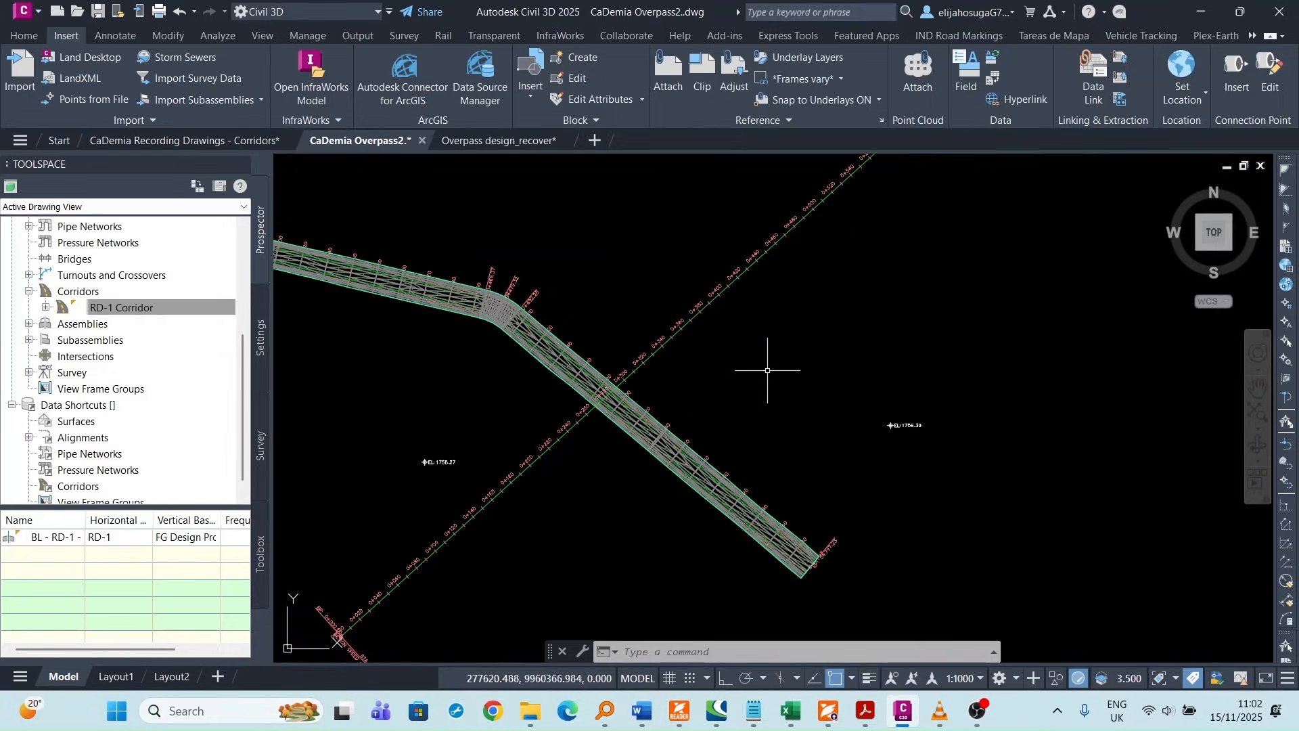
pyautogui.scroll(-6, 682, 435)
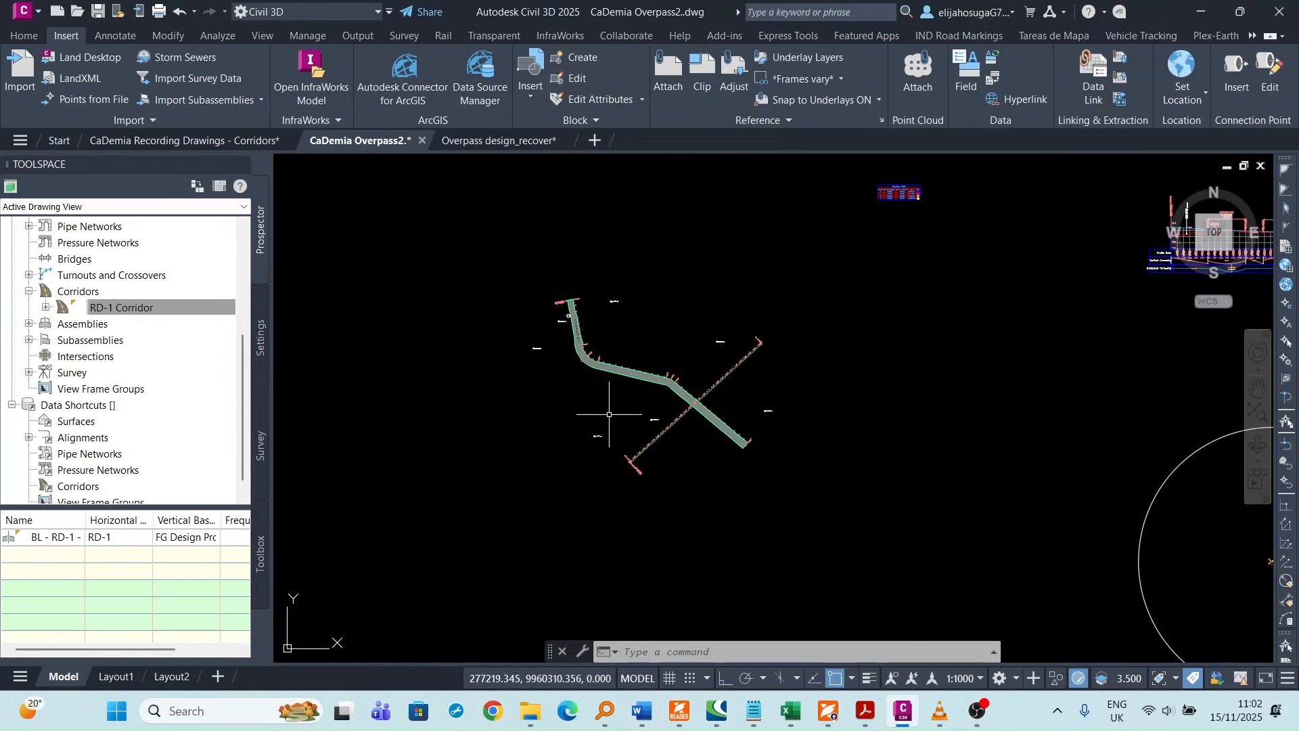
pyautogui.scroll(6, 712, 406)
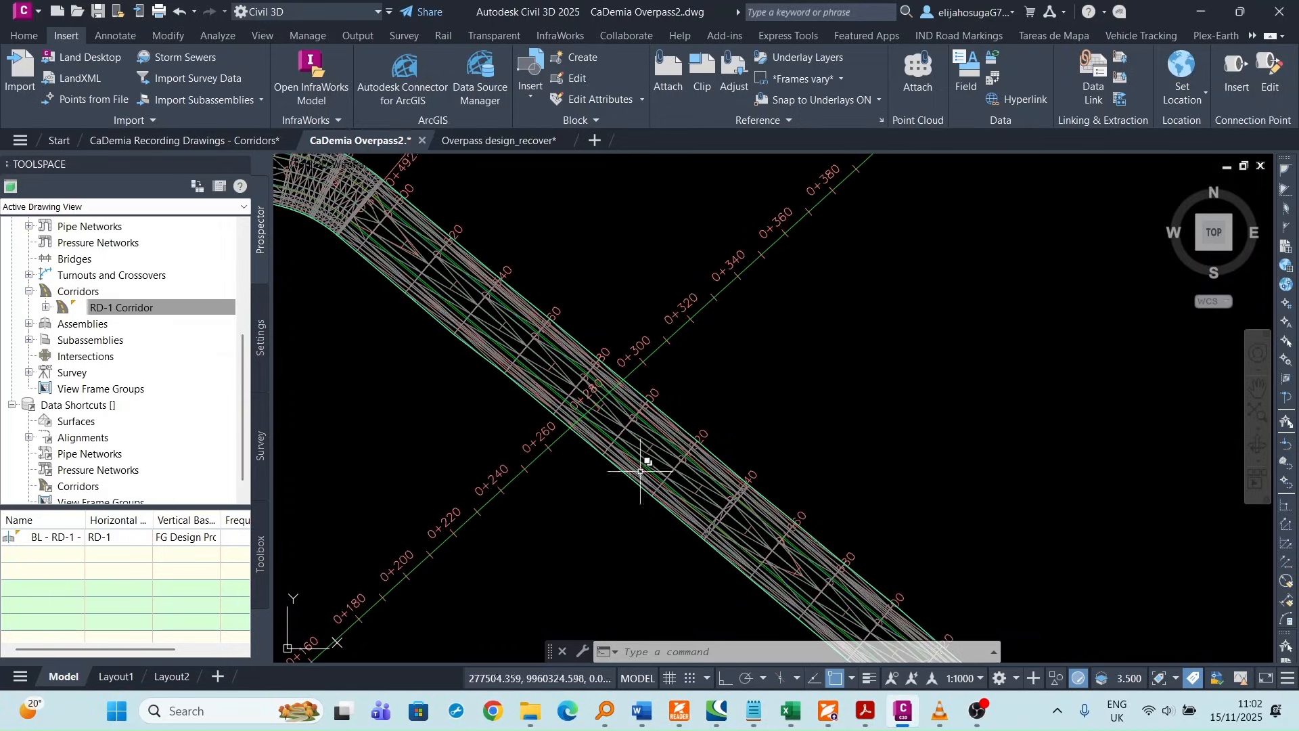
pyautogui.scroll(-2, 651, 461)
pyautogui.scroll(-5, 651, 460)
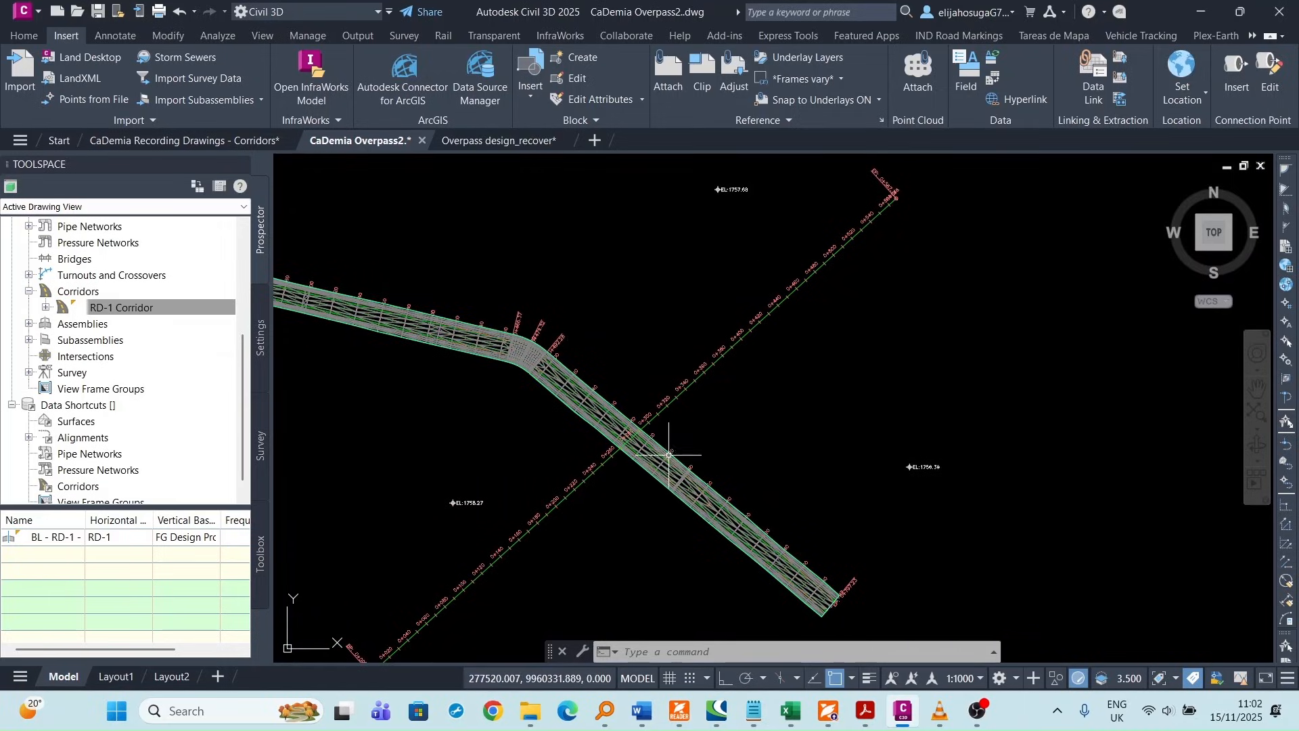
pyautogui.scroll(-6, 746, 437)
# - Compare the Overpass profile's ground line and design grade around station 0+280 with the corridor crossing in plan
pyautogui.moveTo(1022, 440)
pyautogui.mouseDown(button='middle')
pyautogui.moveTo(1038, 429)
pyautogui.moveTo(61, 582)
pyautogui.mouseUp(button='middle')
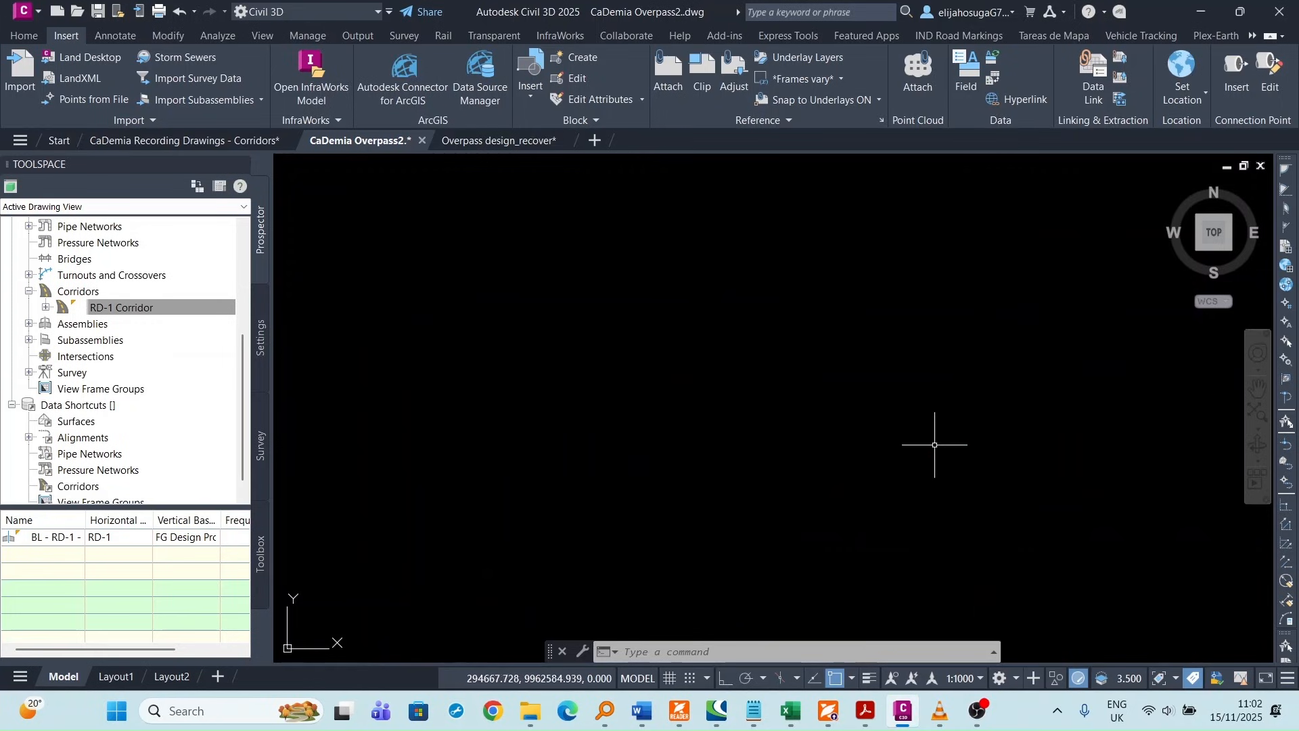
pyautogui.scroll(-4, 847, 445)
pyautogui.scroll(15, 555, 487)
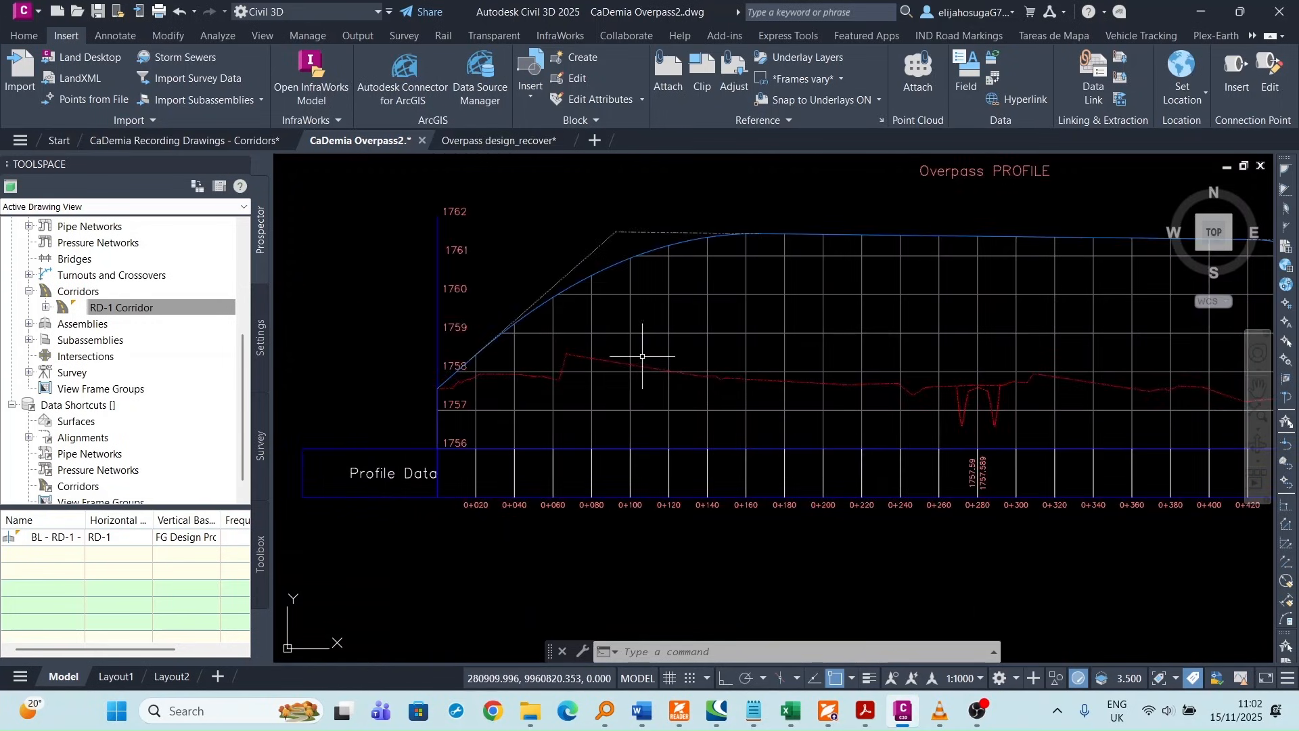
pyautogui.scroll(2, 976, 397)
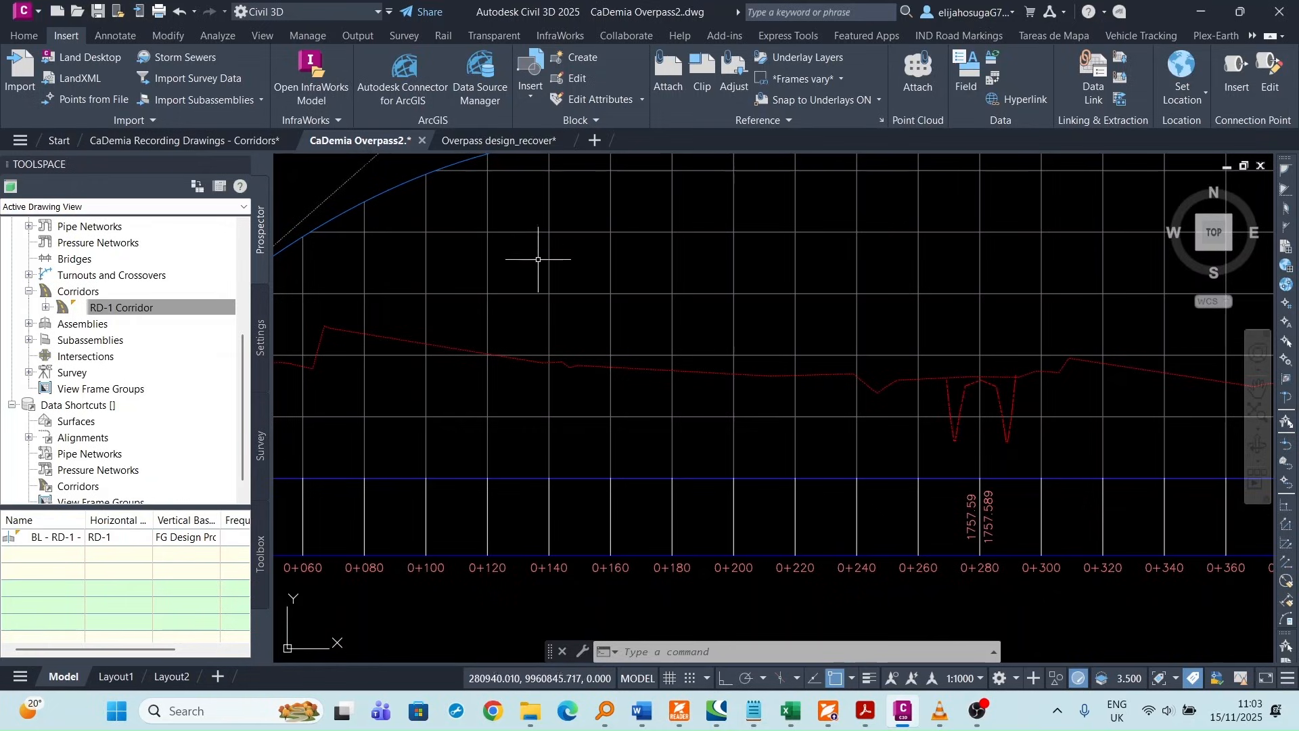
pyautogui.scroll(-10, 538, 259)
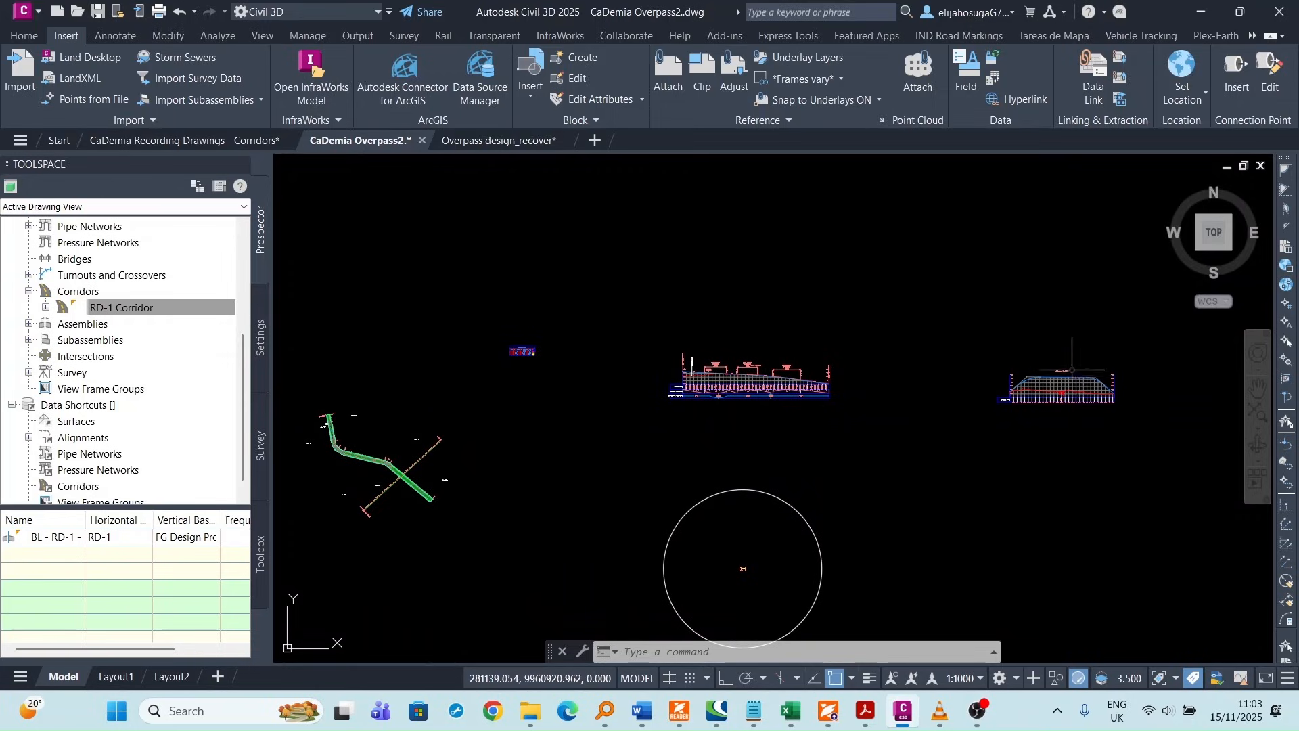
pyautogui.scroll(6, 1073, 376)
pyautogui.scroll(-8, 874, 418)
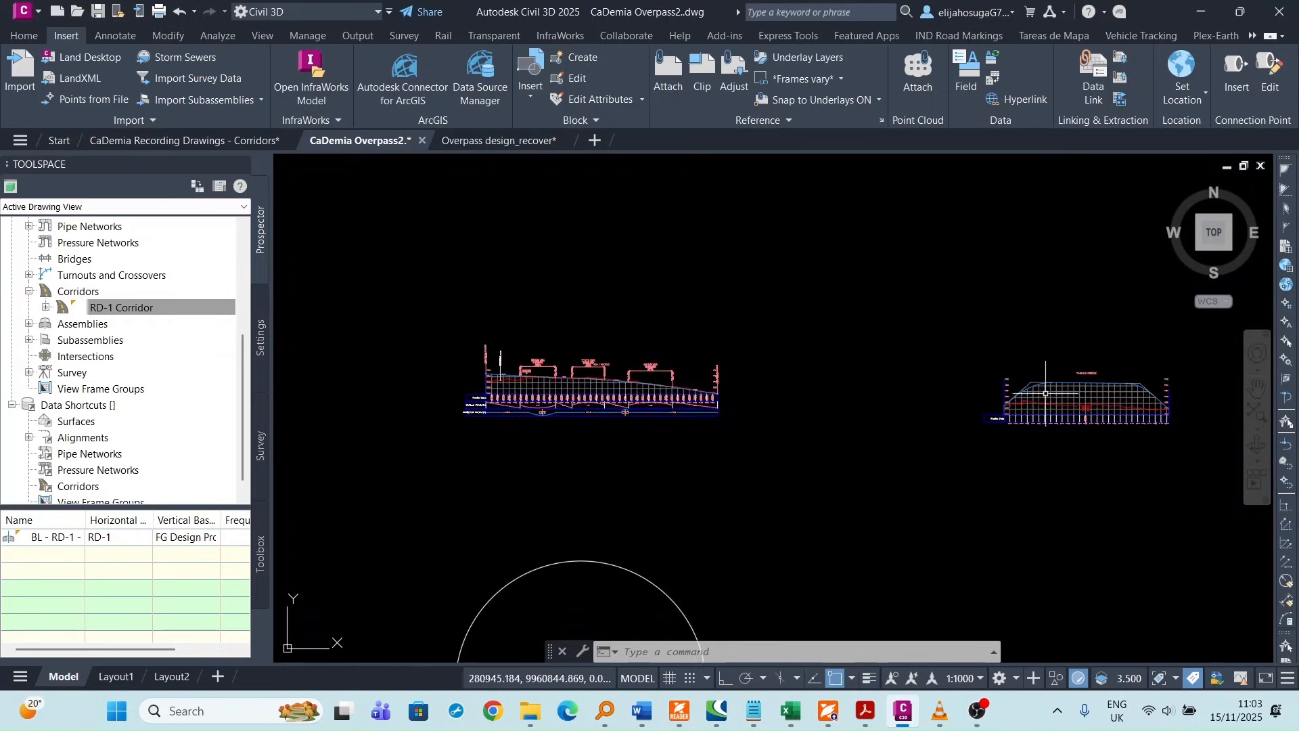
pyautogui.scroll(3, 689, 432)
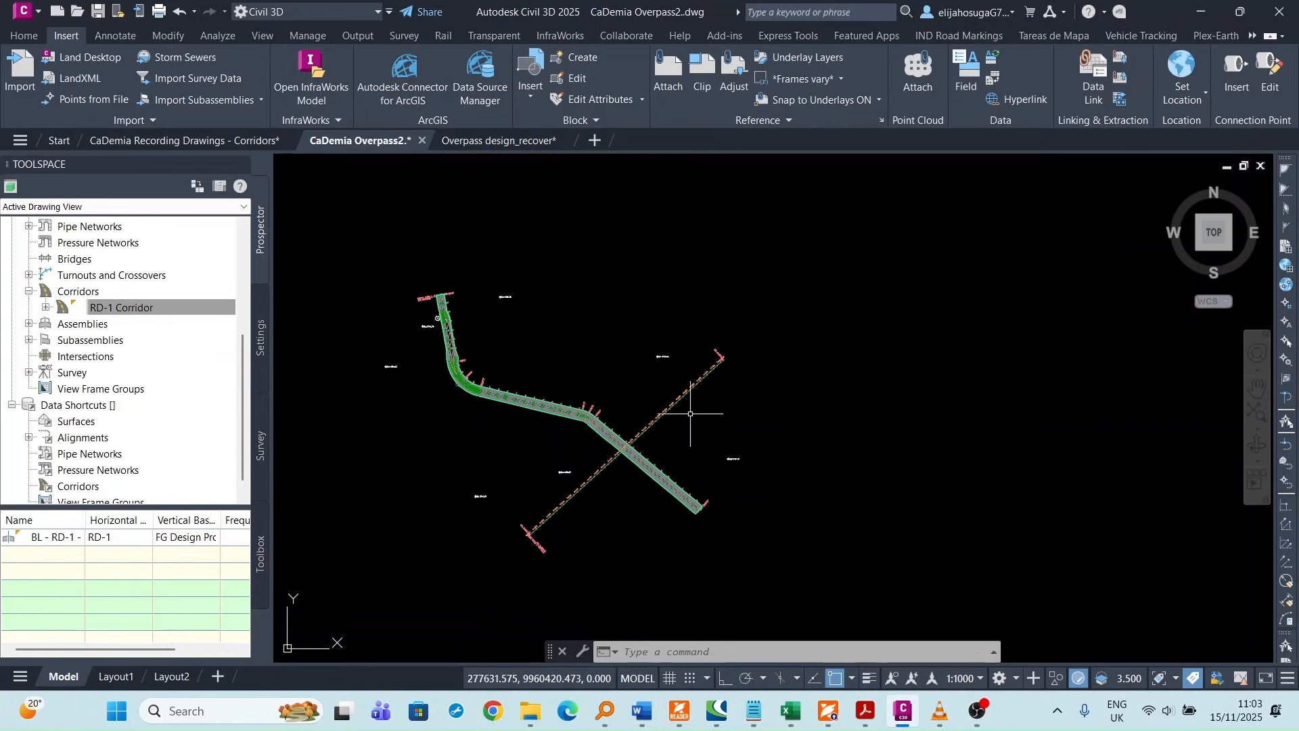
pyautogui.scroll(-2, 694, 423)
pyautogui.moveTo(827, 440); pyautogui.dragTo(720, 467, button='middle')
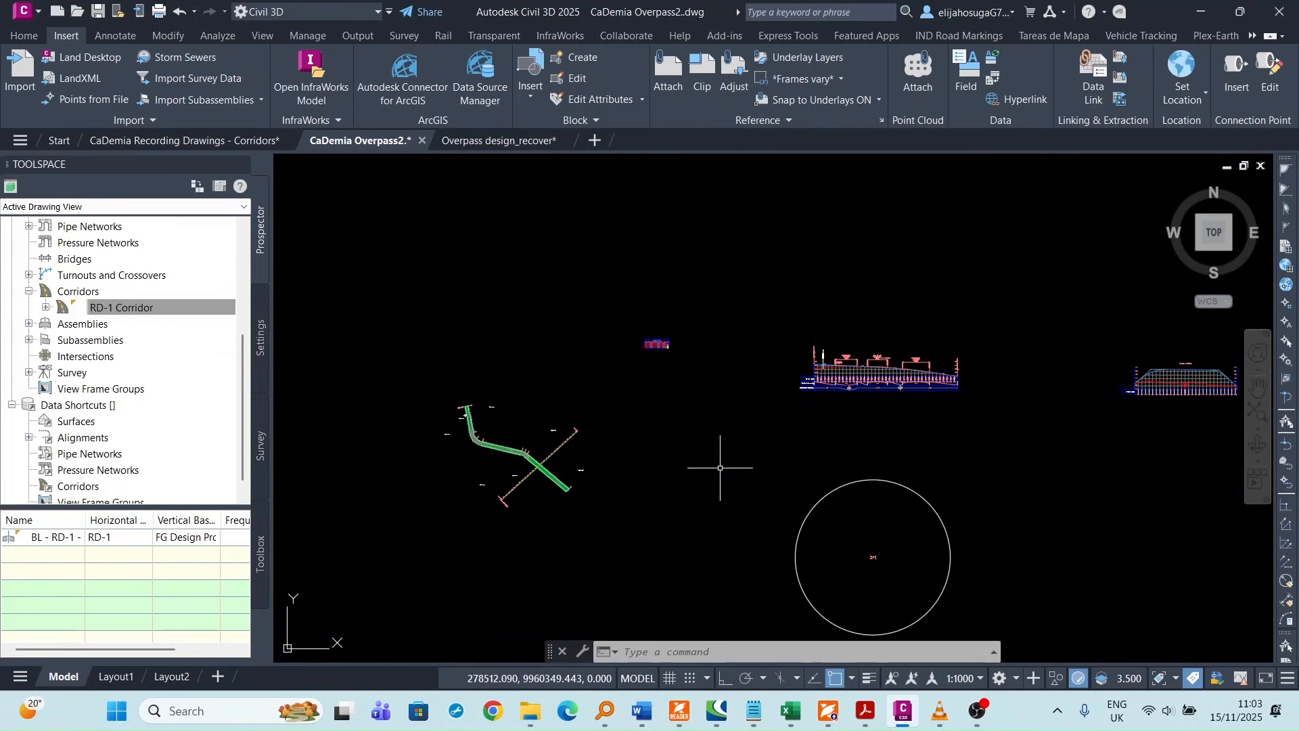
pyautogui.scroll(6, 517, 484)
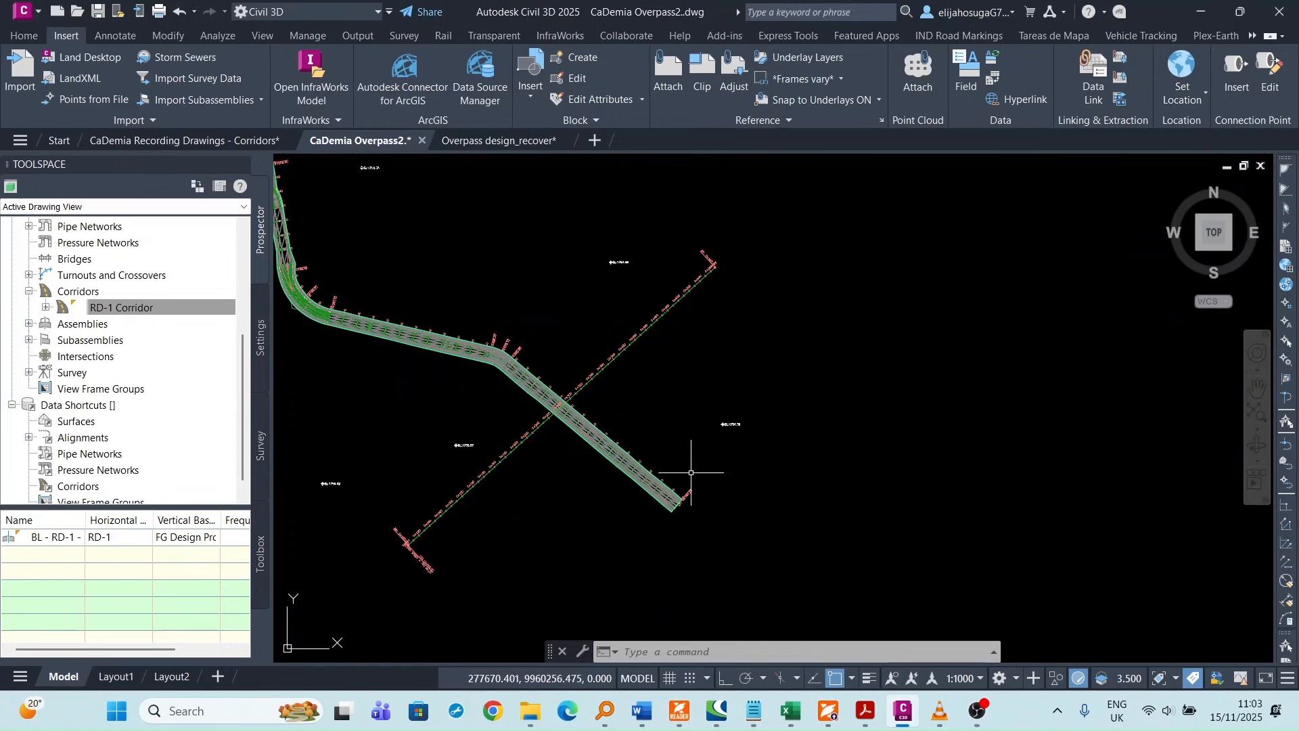
pyautogui.scroll(-6, 572, 453)
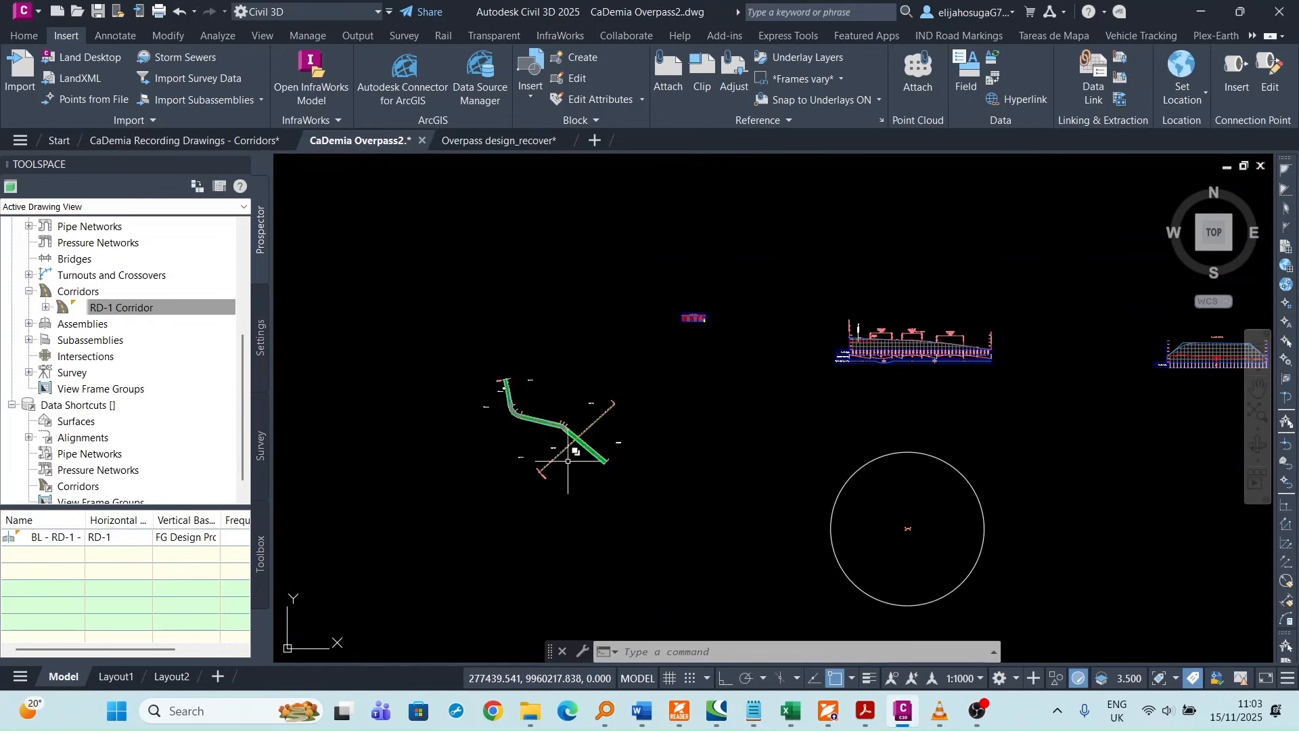
pyautogui.moveTo(1120, 380); pyautogui.dragTo(759, 397, button='middle')
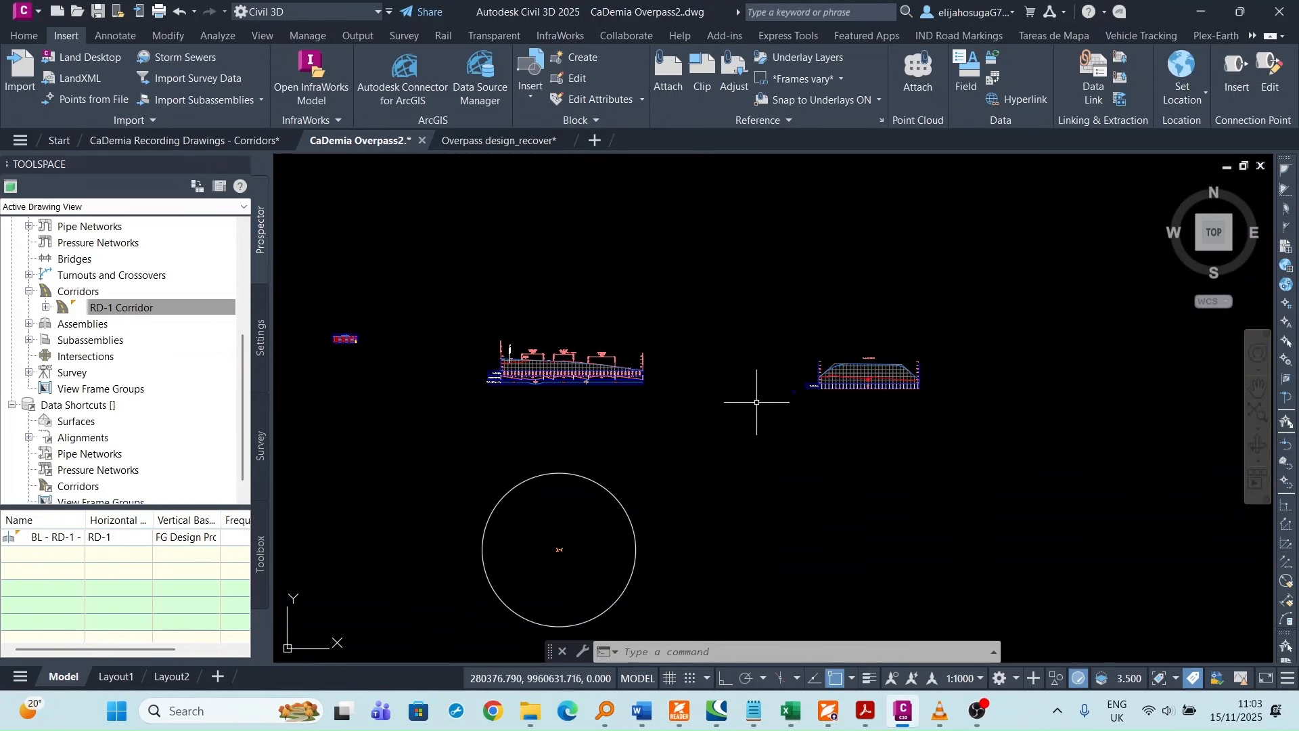
pyautogui.scroll(6, 878, 360)
pyautogui.scroll(2, 726, 380)
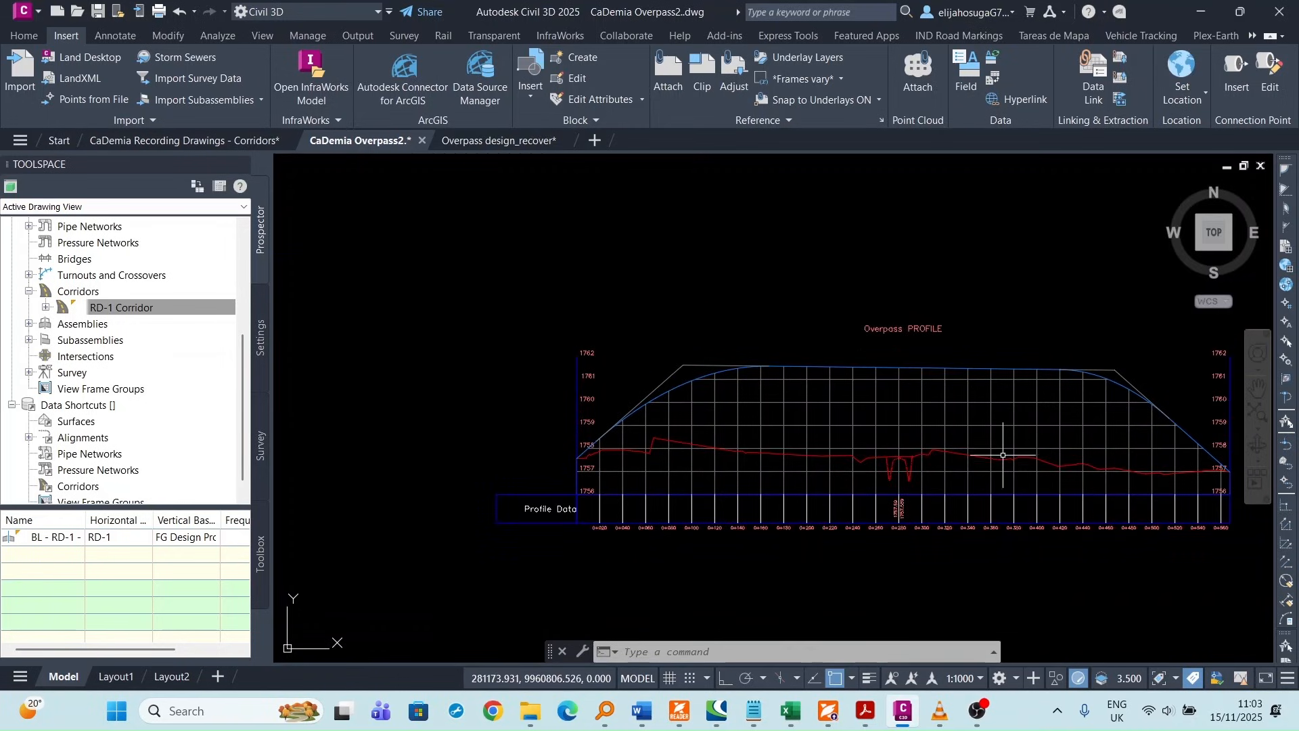
pyautogui.scroll(2, 884, 460)
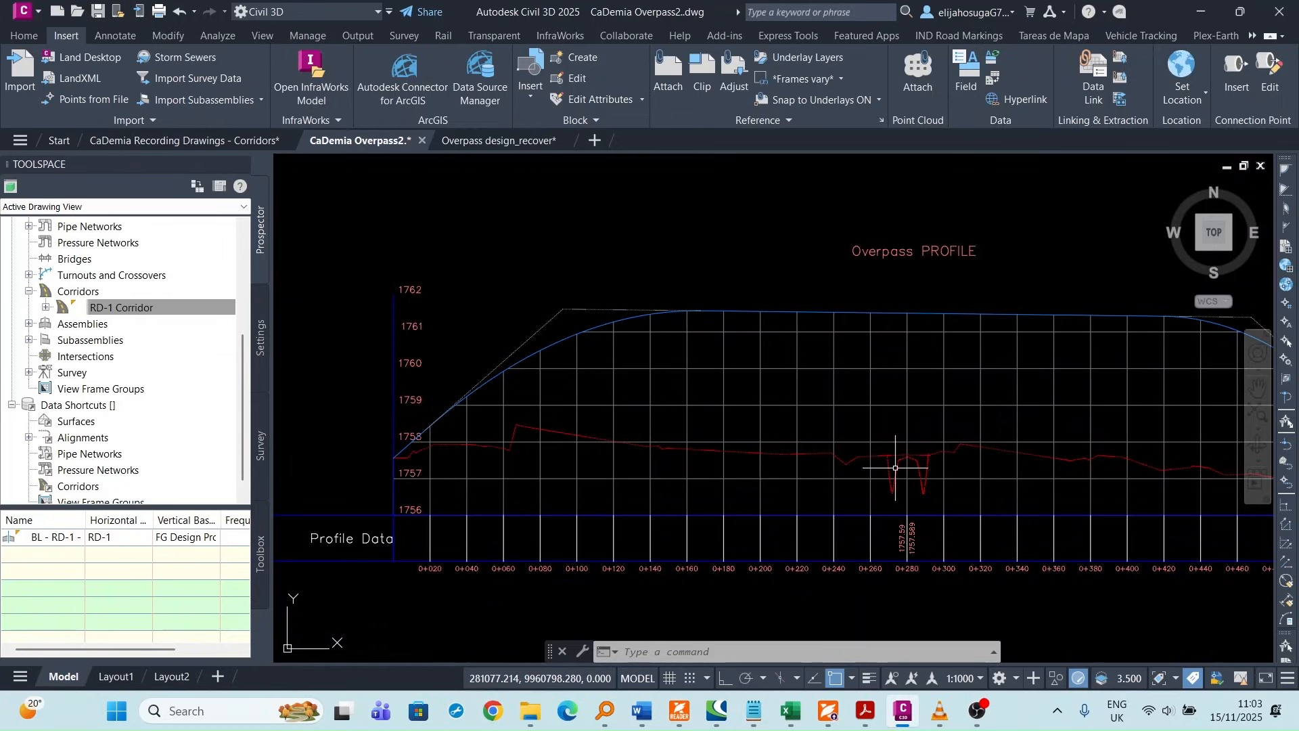
pyautogui.scroll(-6, 902, 469)
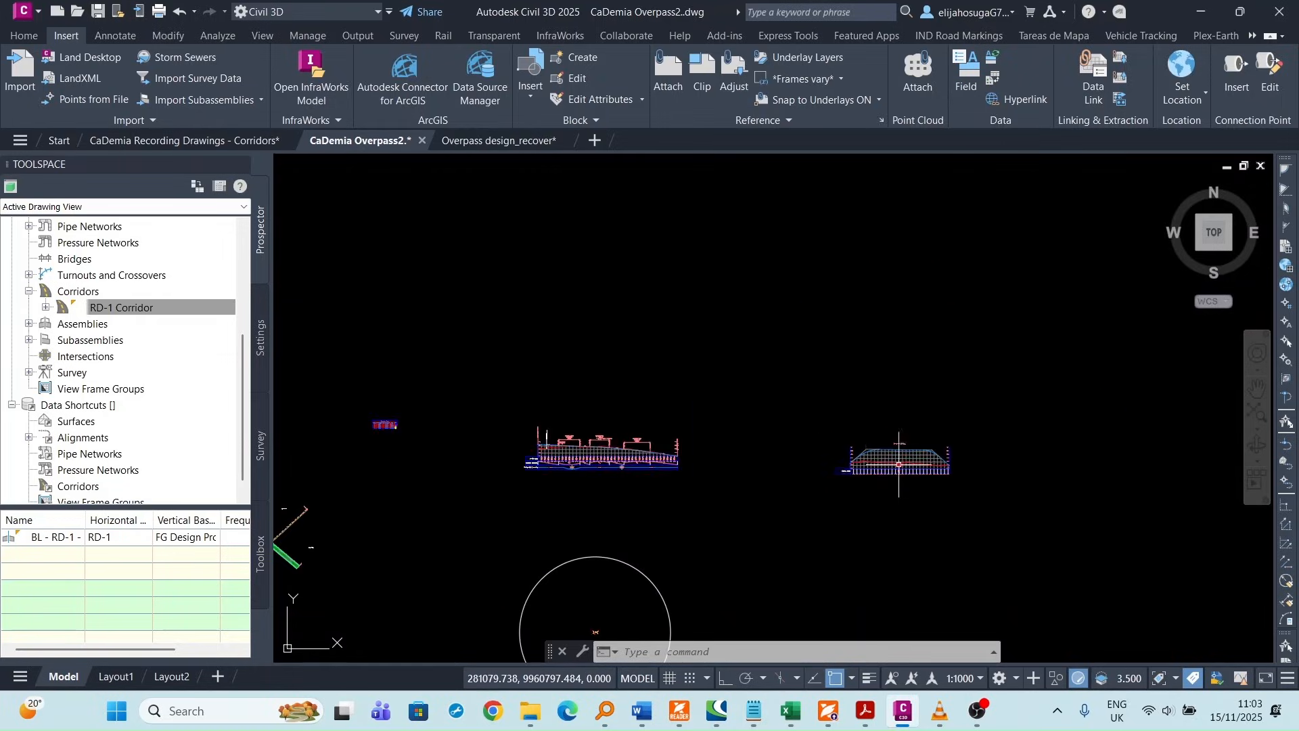
# - Inspect the overpass alignment's stationing around 0+280 where its centreline meets the RD-1 corridor
pyautogui.scroll(8, 514, 519)
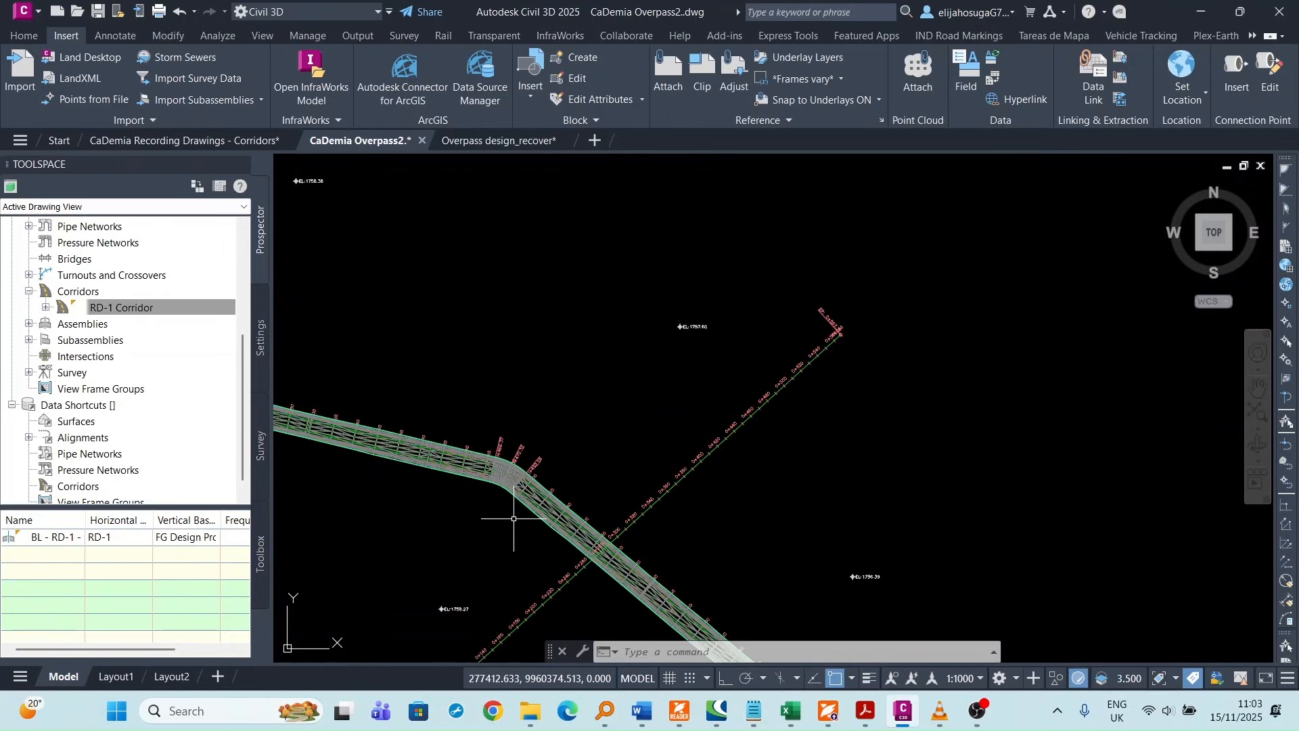
pyautogui.moveTo(547, 494); pyautogui.dragTo(552, 371, button='middle')
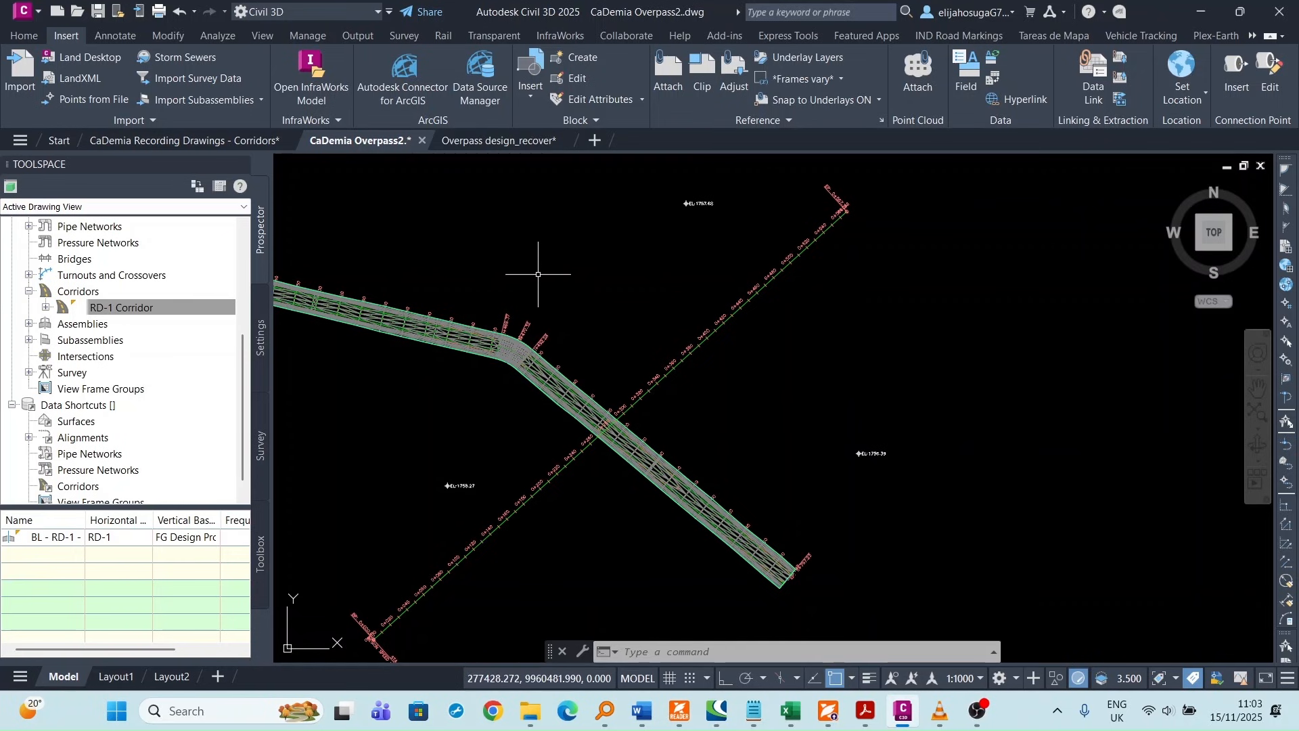
pyautogui.scroll(2, 599, 426)
pyautogui.scroll(2, 608, 411)
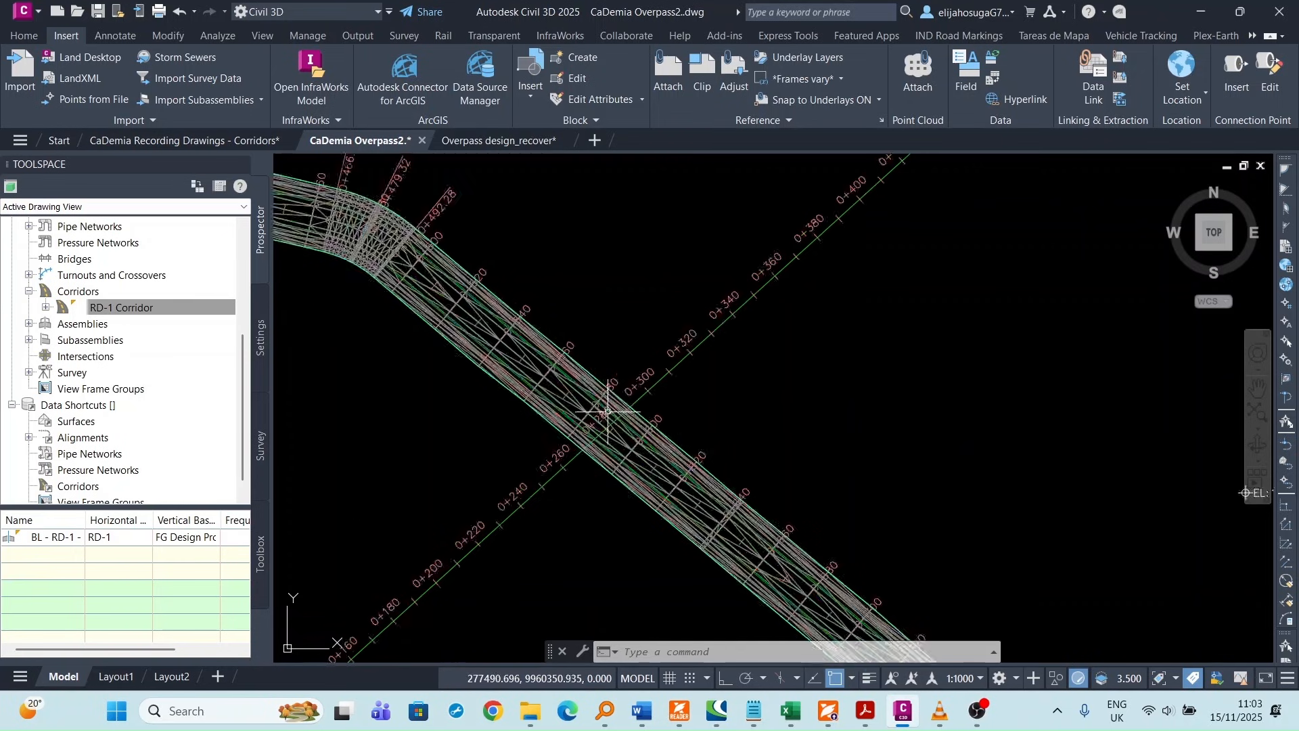
pyautogui.scroll(2, 607, 411)
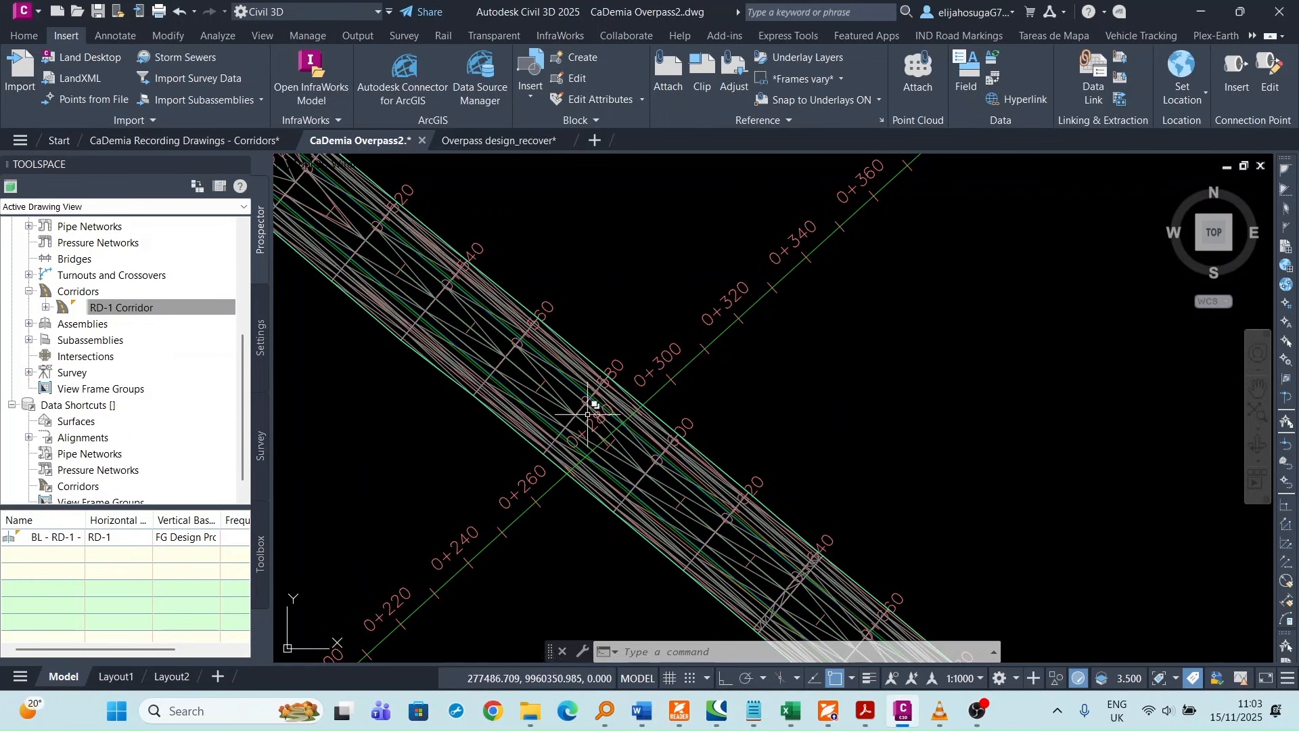
pyautogui.scroll(3, 598, 427)
pyautogui.scroll(-3, 612, 425)
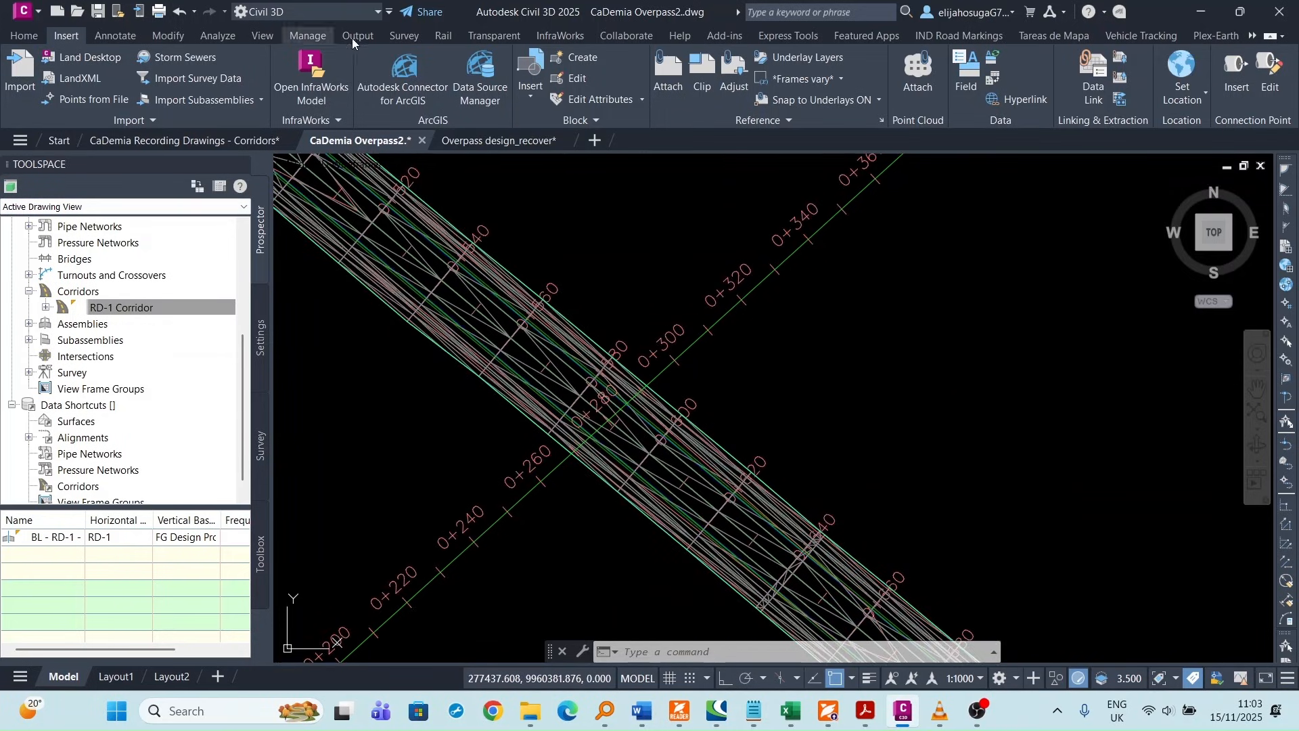
# - Insert a Marker Pnt block at the intersection of the overpass alignment and the RD-1 corridor centreline, near station 0+280
pyautogui.click(531, 93)
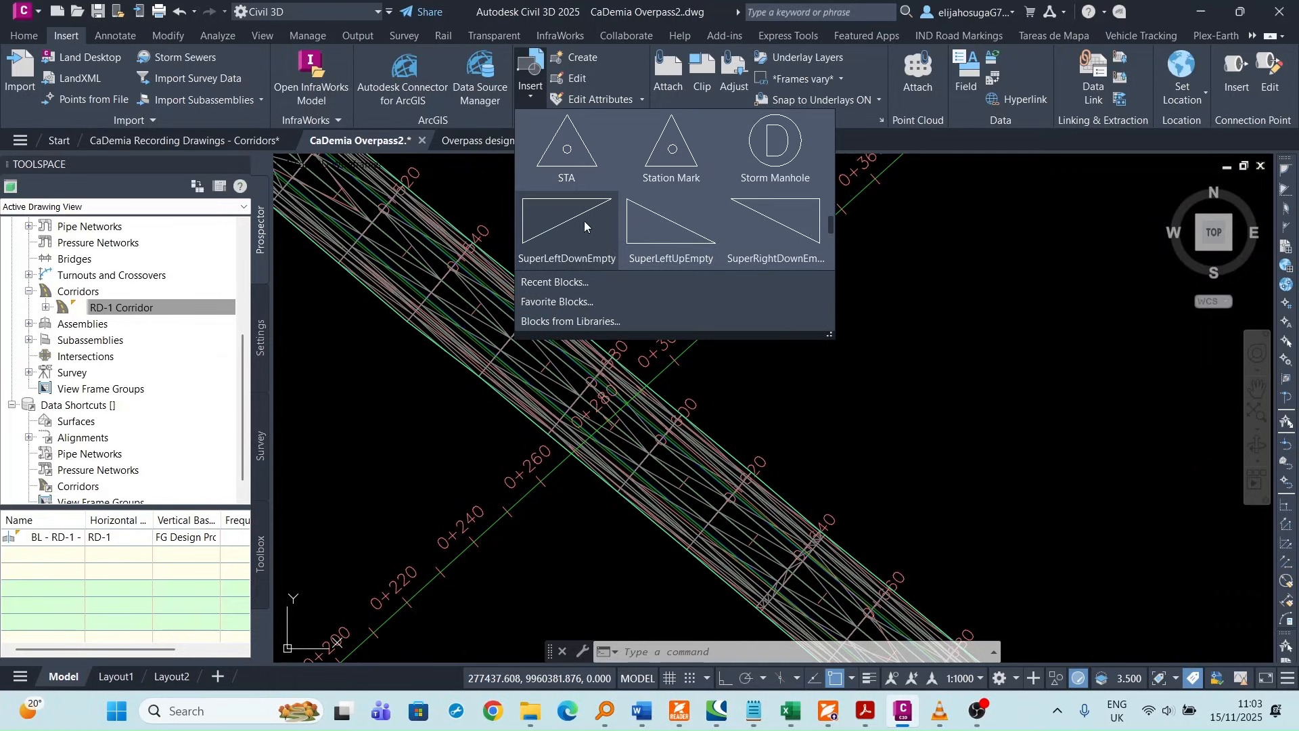
pyautogui.scroll(-2, 591, 231)
pyautogui.scroll(2, 591, 231)
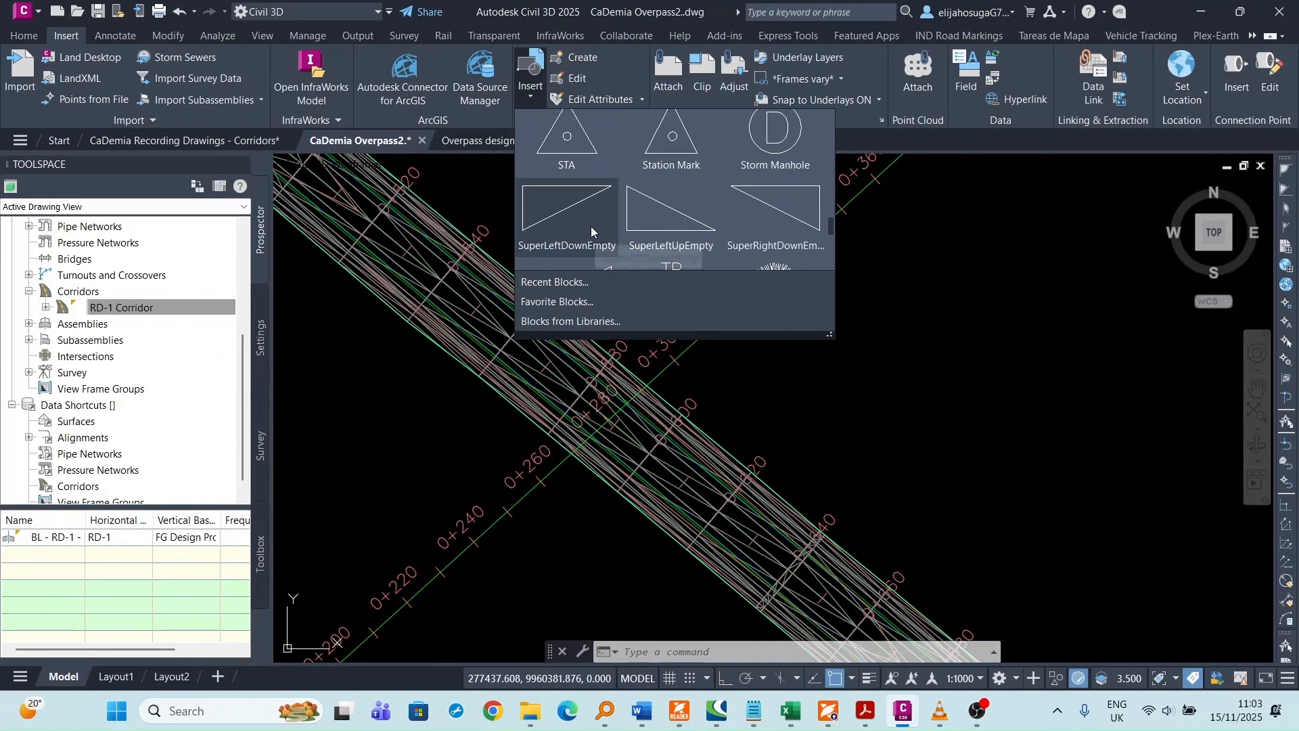
pyautogui.scroll(1, 579, 217)
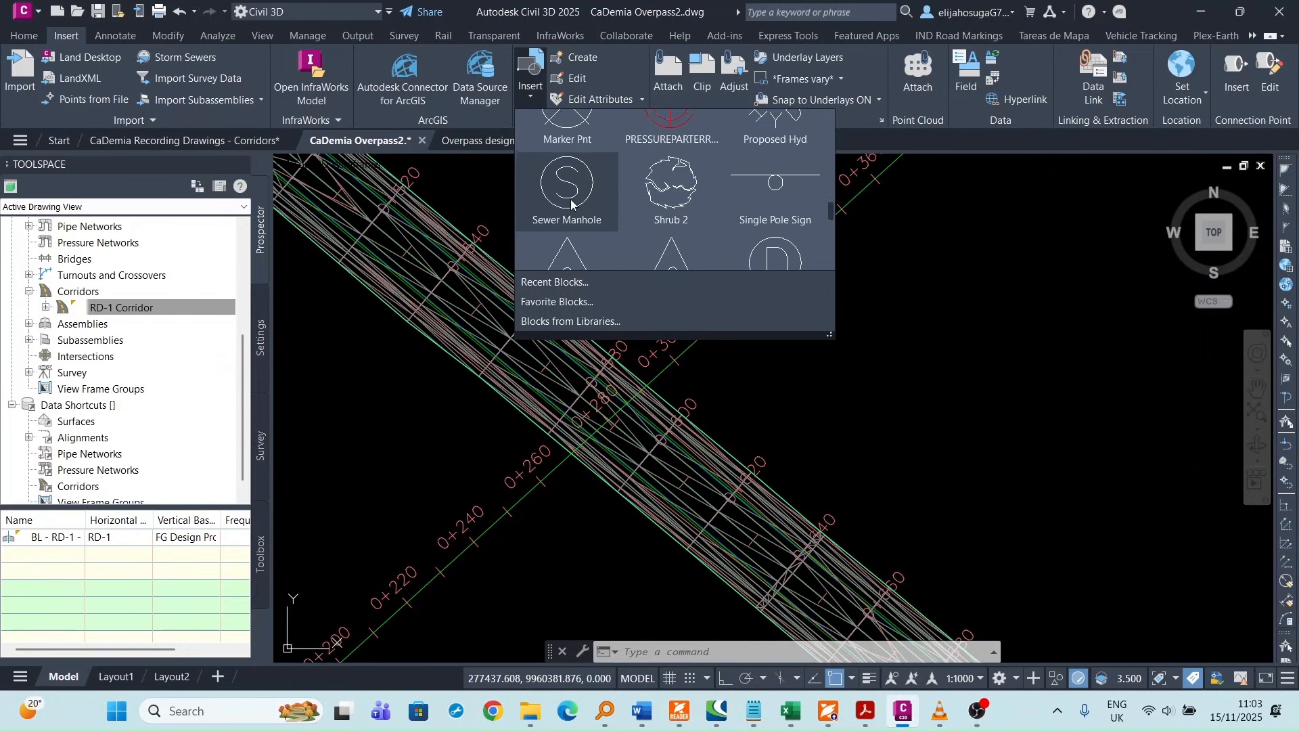
pyautogui.click(566, 150)
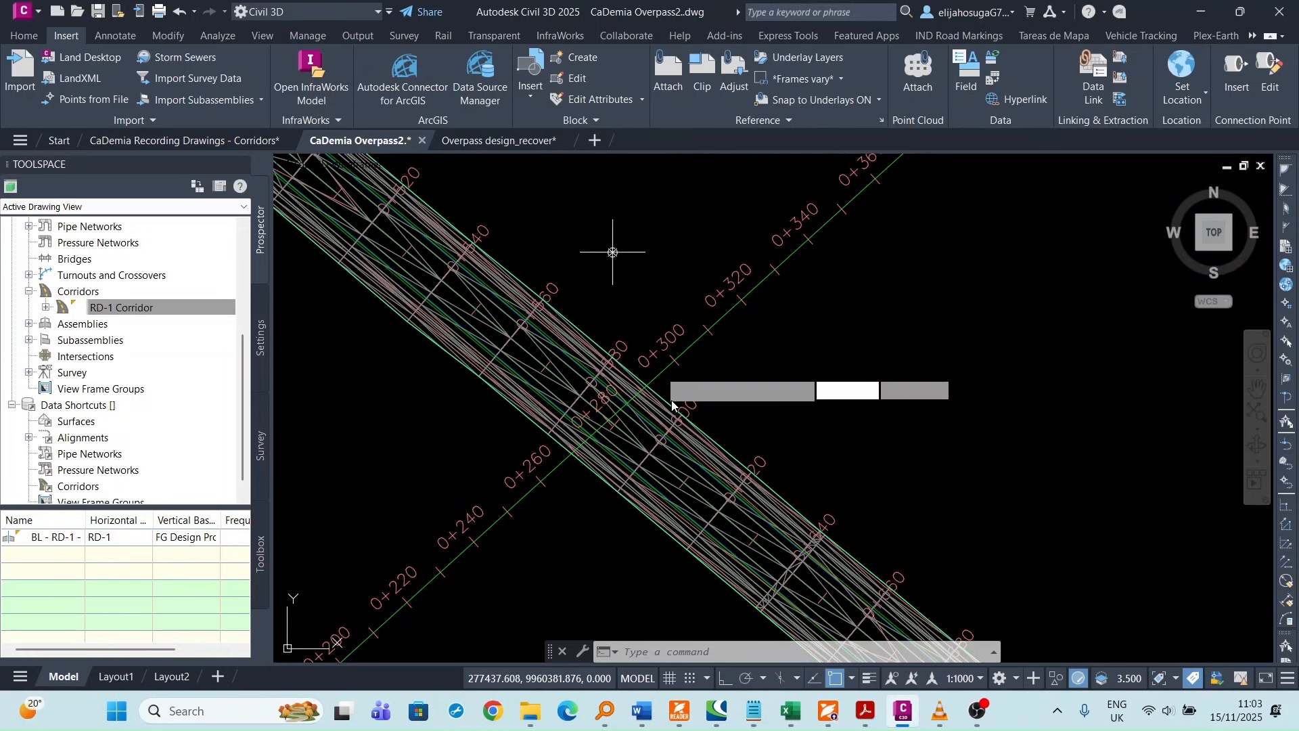
pyautogui.scroll(5, 595, 378)
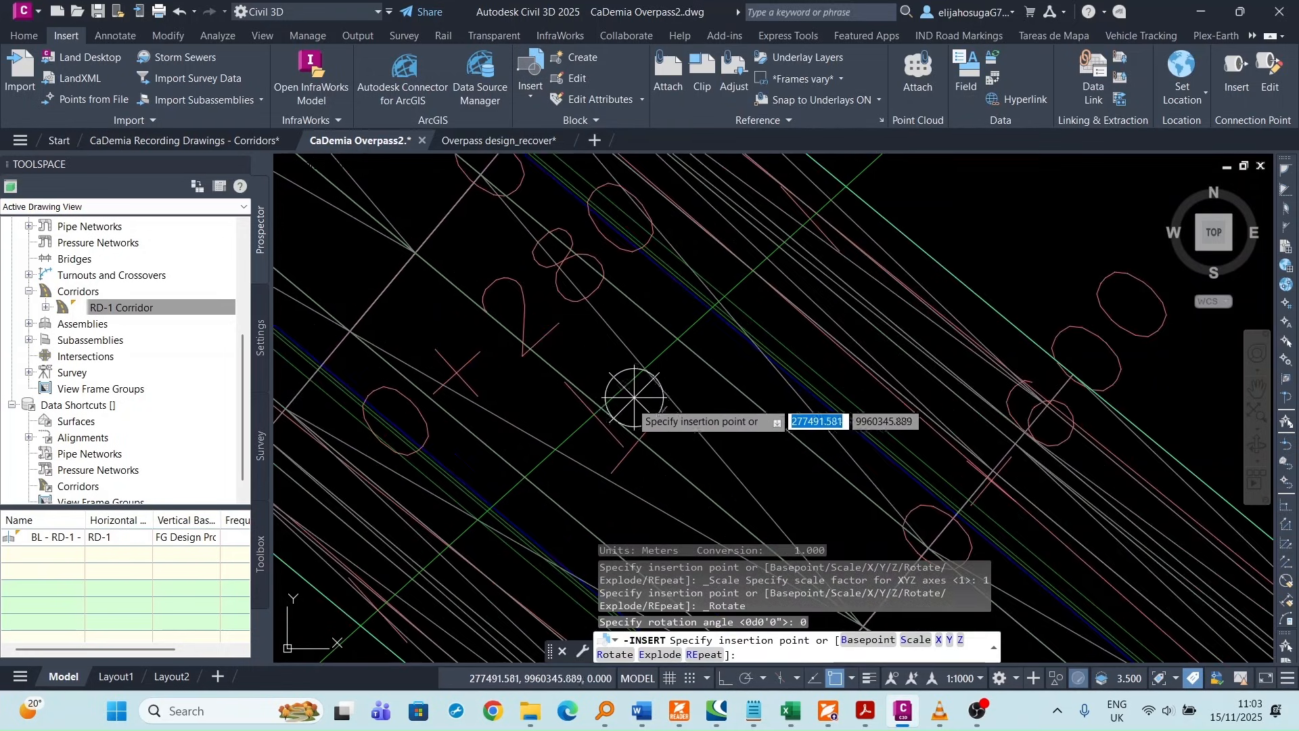
pyautogui.click(602, 407)
pyautogui.scroll(-5, 602, 406)
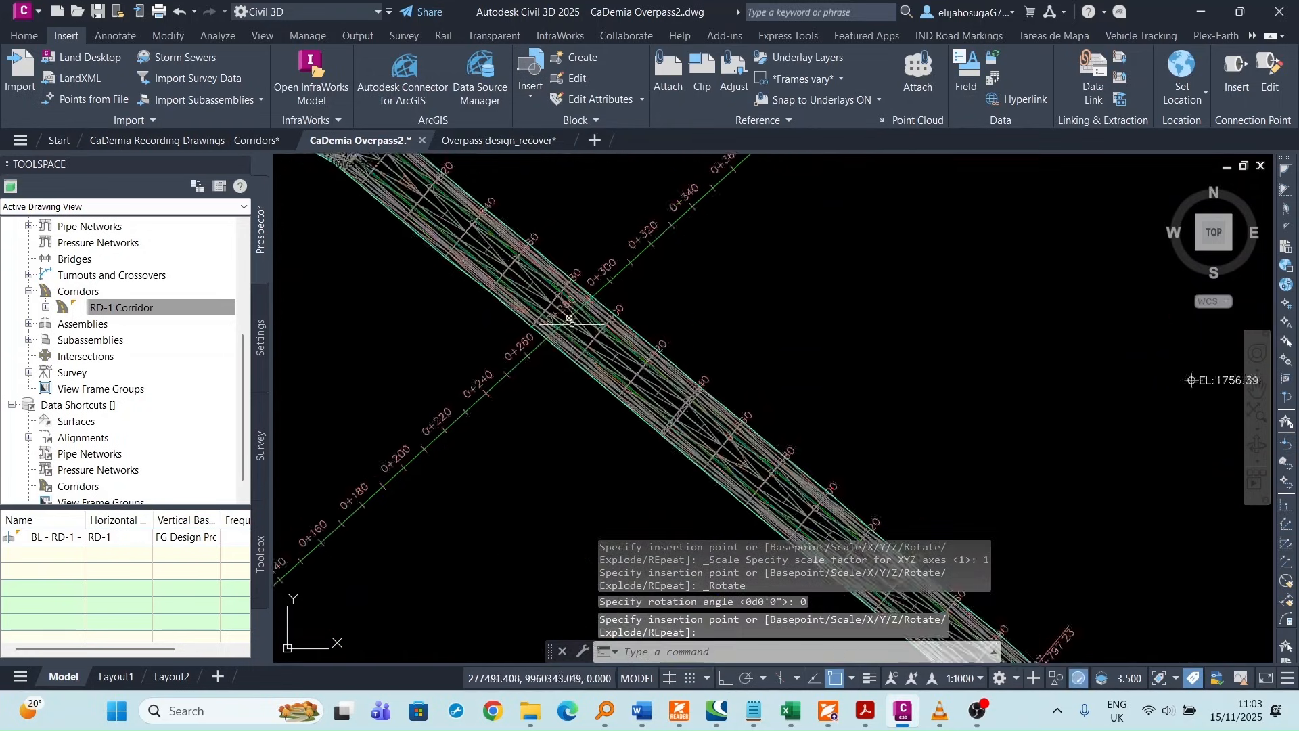
pyautogui.scroll(-2, 526, 407)
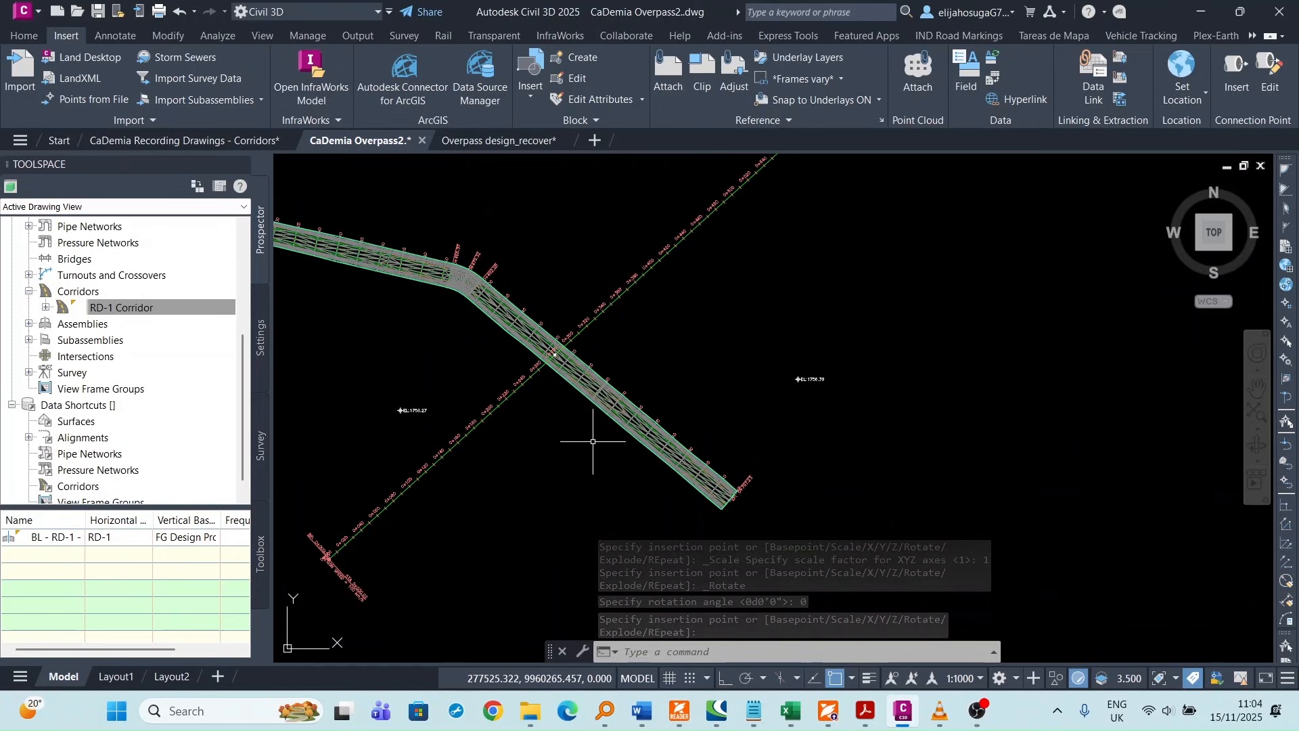
# - Inspect the Marker Pnt block's position where the overpass alignment crosses the RD-1 corridor near station 0+280
pyautogui.scroll(4, 580, 347)
pyautogui.scroll(-4, 537, 343)
pyautogui.scroll(6, 538, 342)
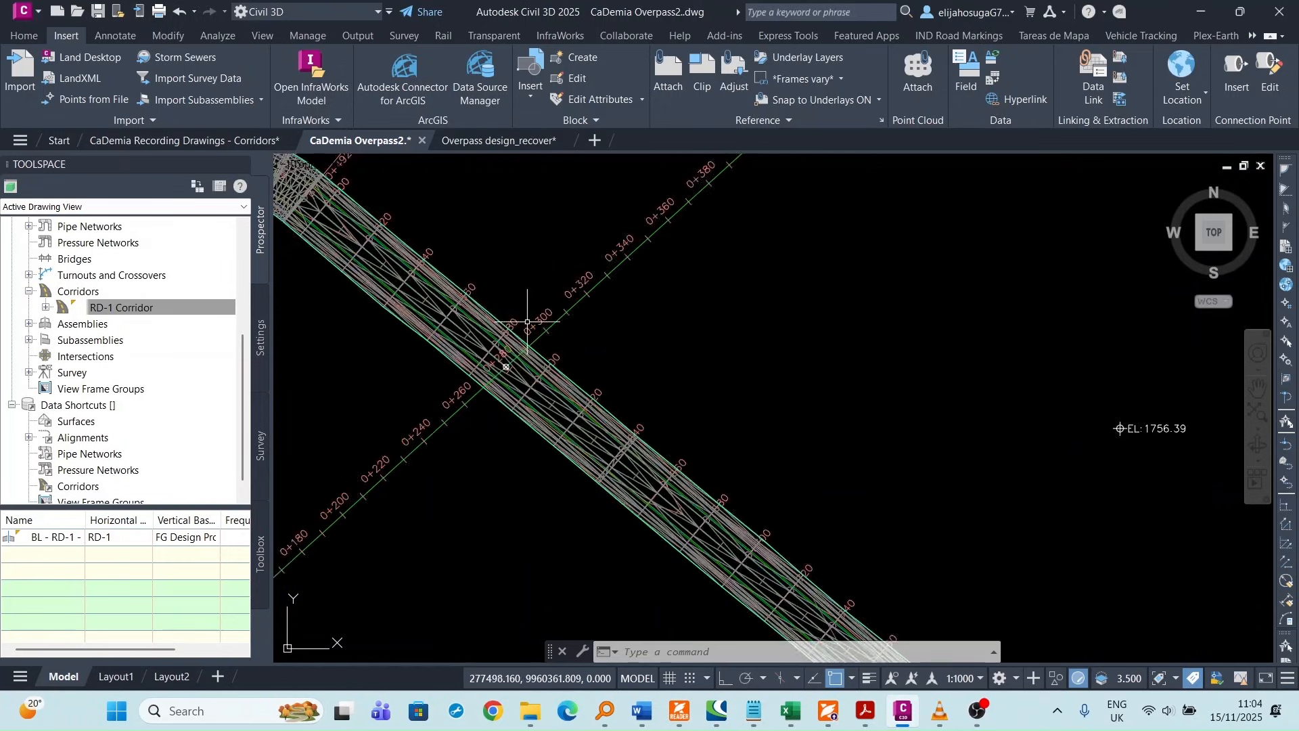
pyautogui.scroll(-4, 447, 339)
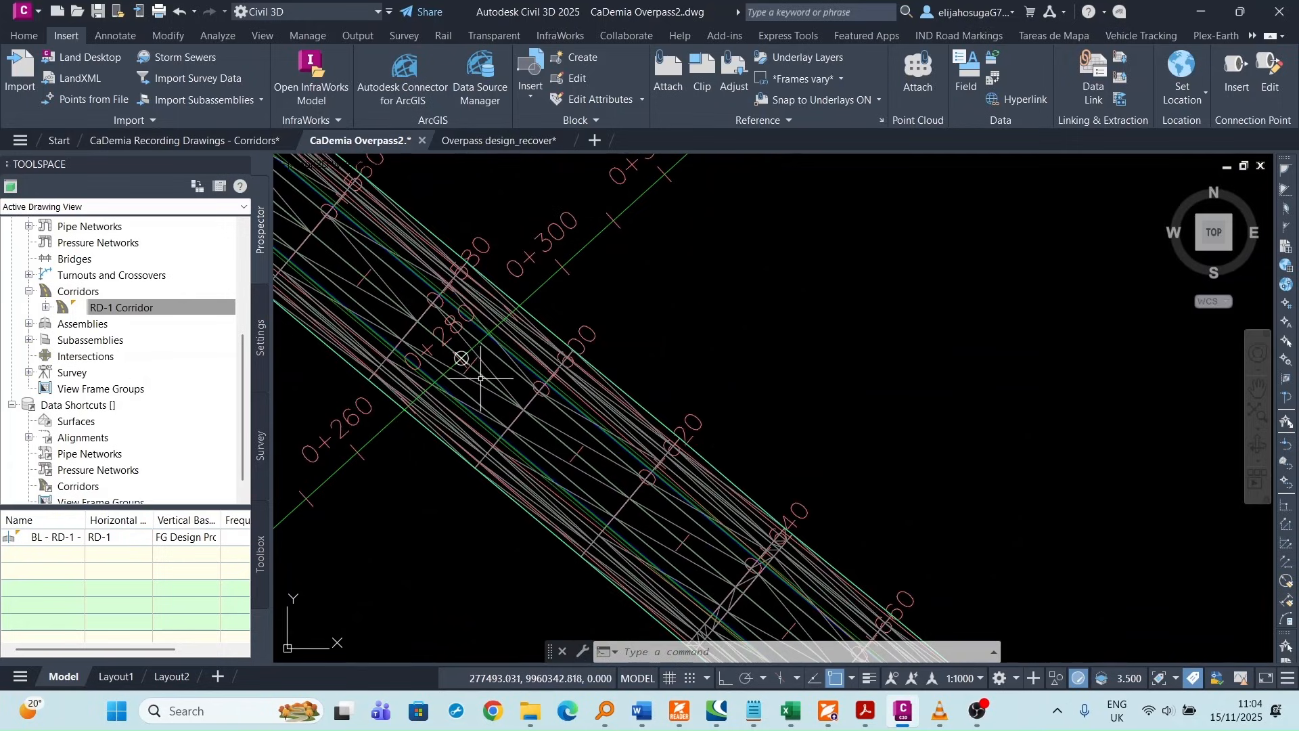
pyautogui.scroll(4, 469, 368)
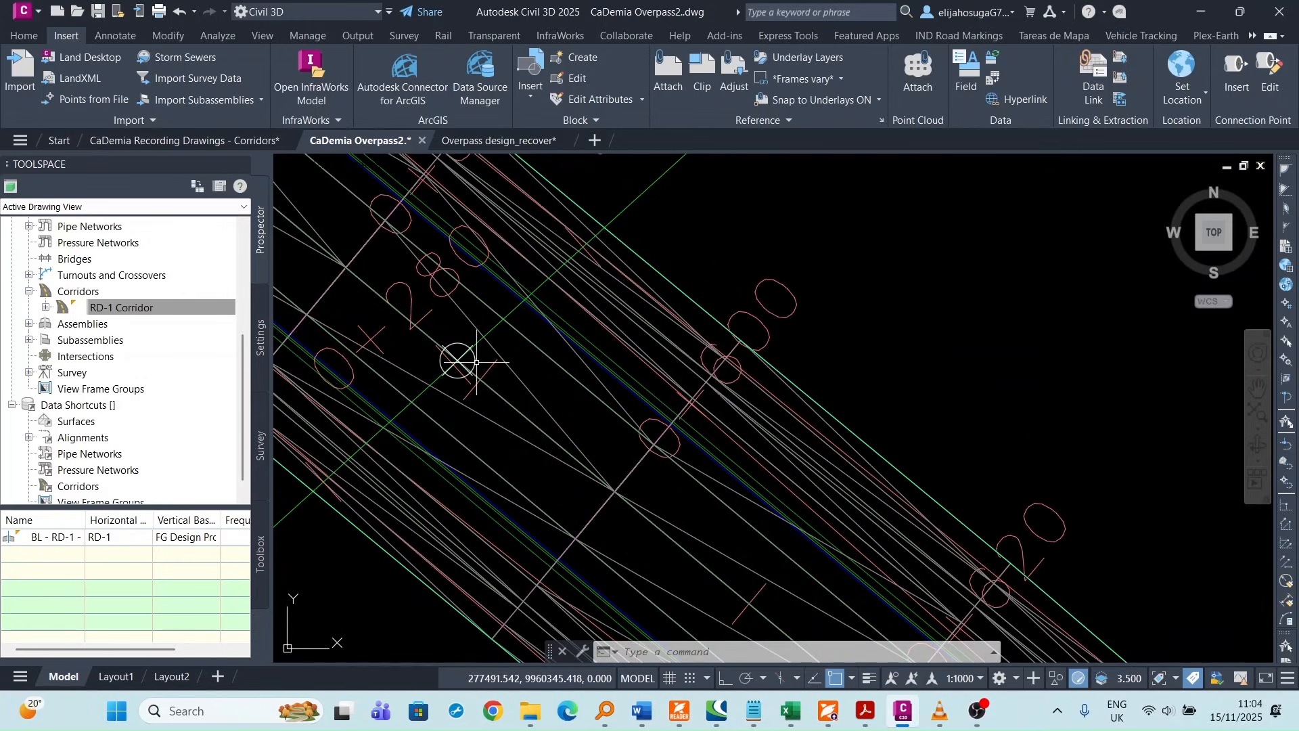
pyautogui.scroll(-2, 481, 361)
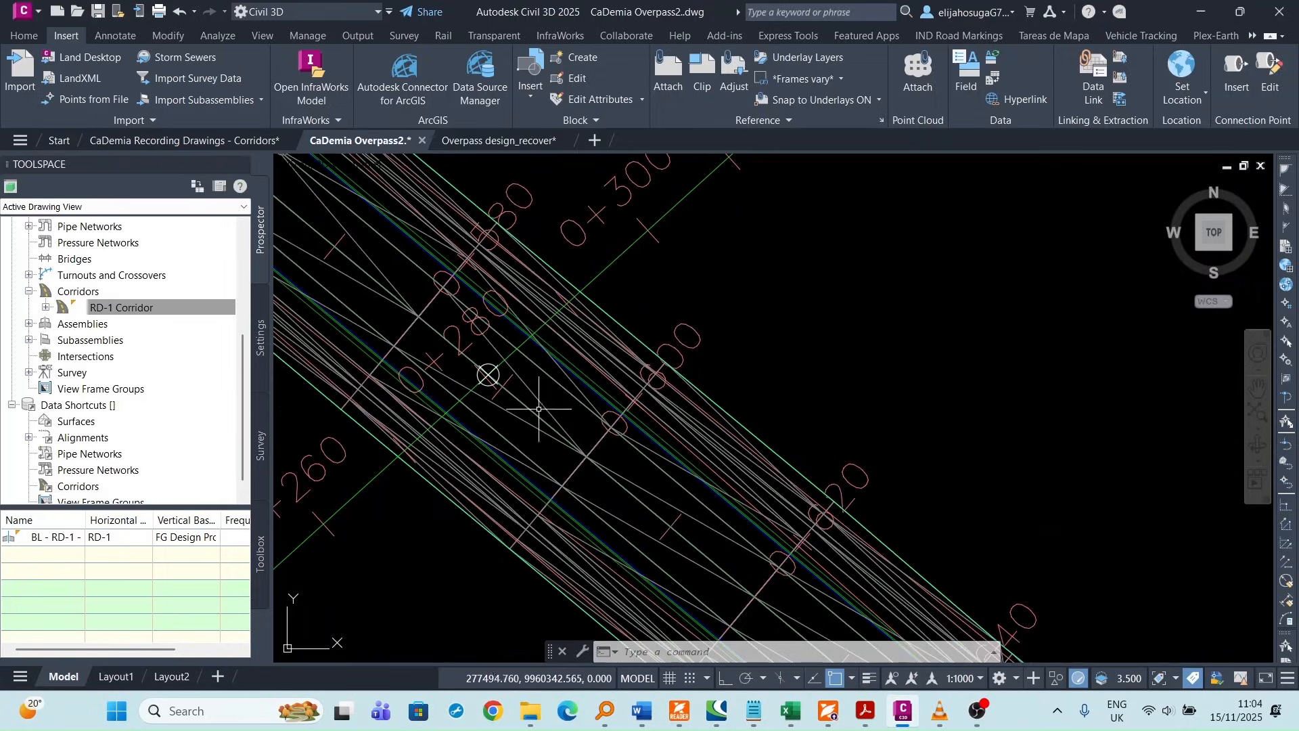
pyautogui.scroll(-2, 534, 389)
pyautogui.scroll(-2, 516, 378)
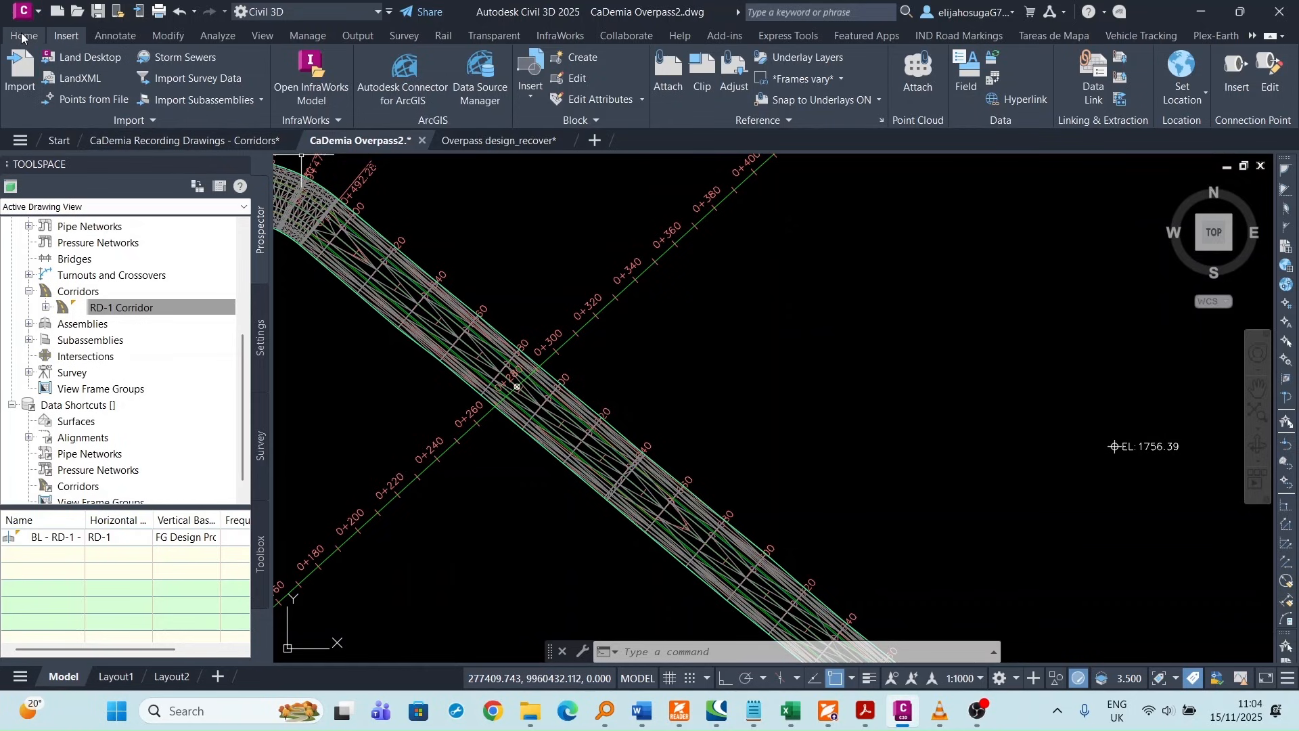
# - Move the Marker Pnt block to the elevation of the RD-1 corridor surface using Move Blocks to Surface
pyautogui.click(22, 40)
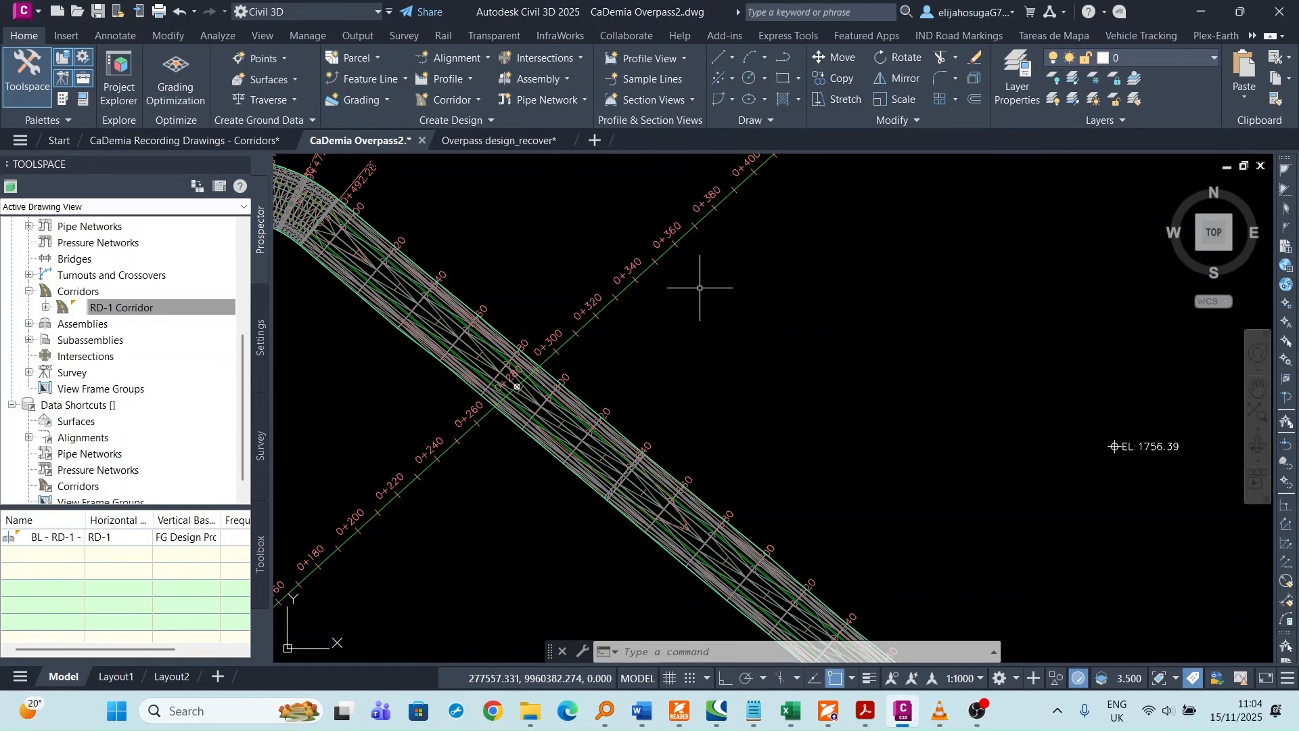
pyautogui.press('Escape')
pyautogui.scroll(3, 579, 386)
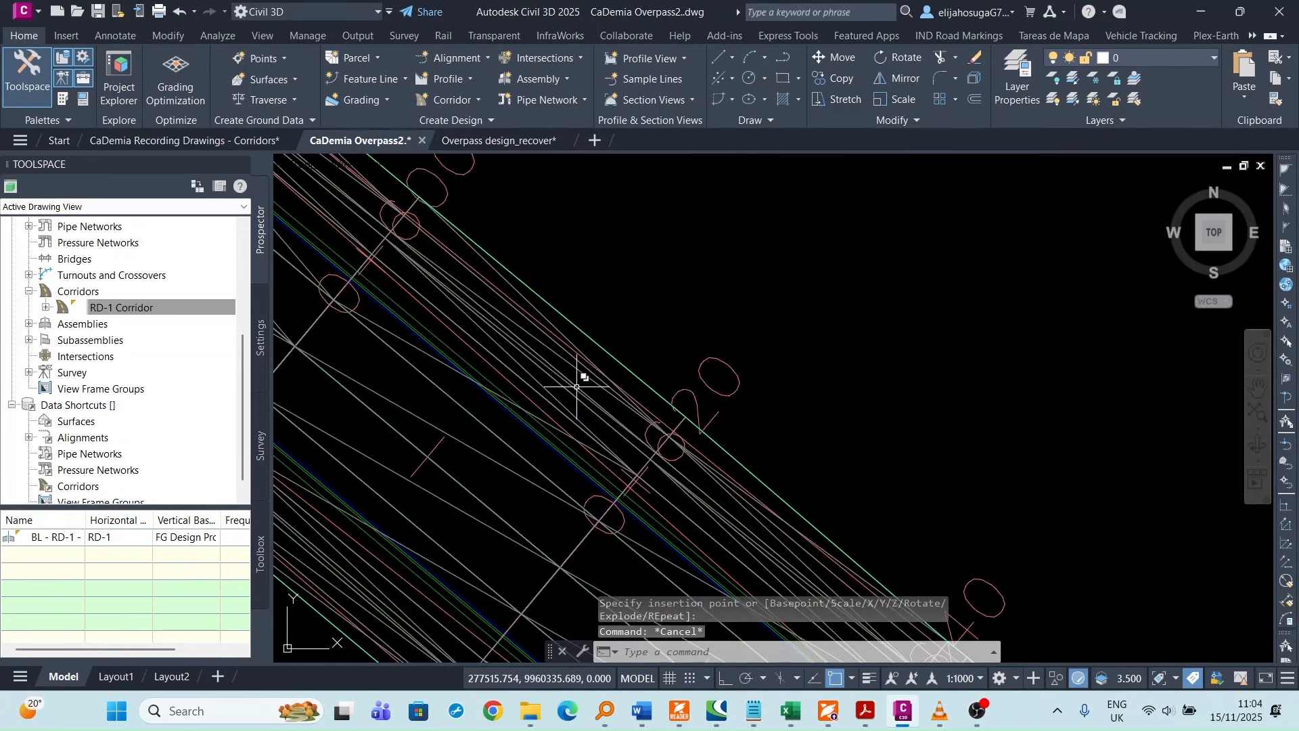
pyautogui.click(580, 369)
pyautogui.scroll(-2, 748, 267)
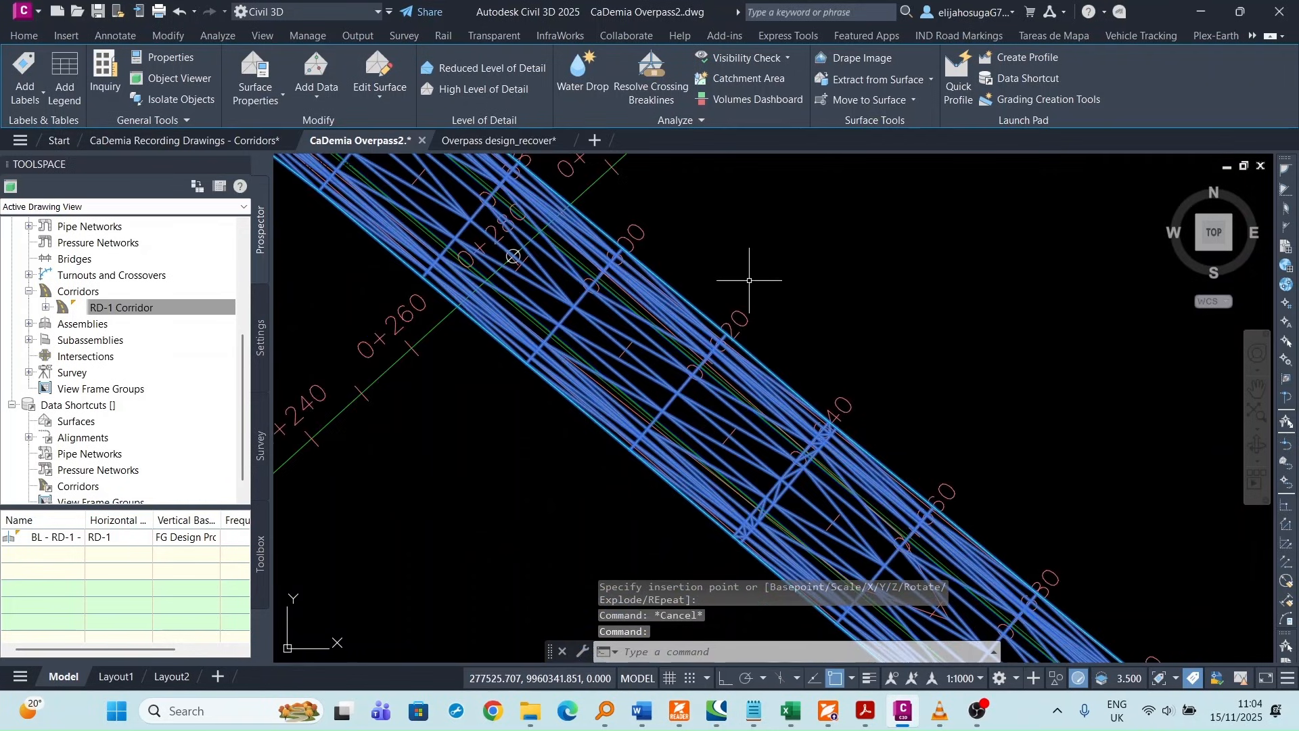
pyautogui.click(873, 102)
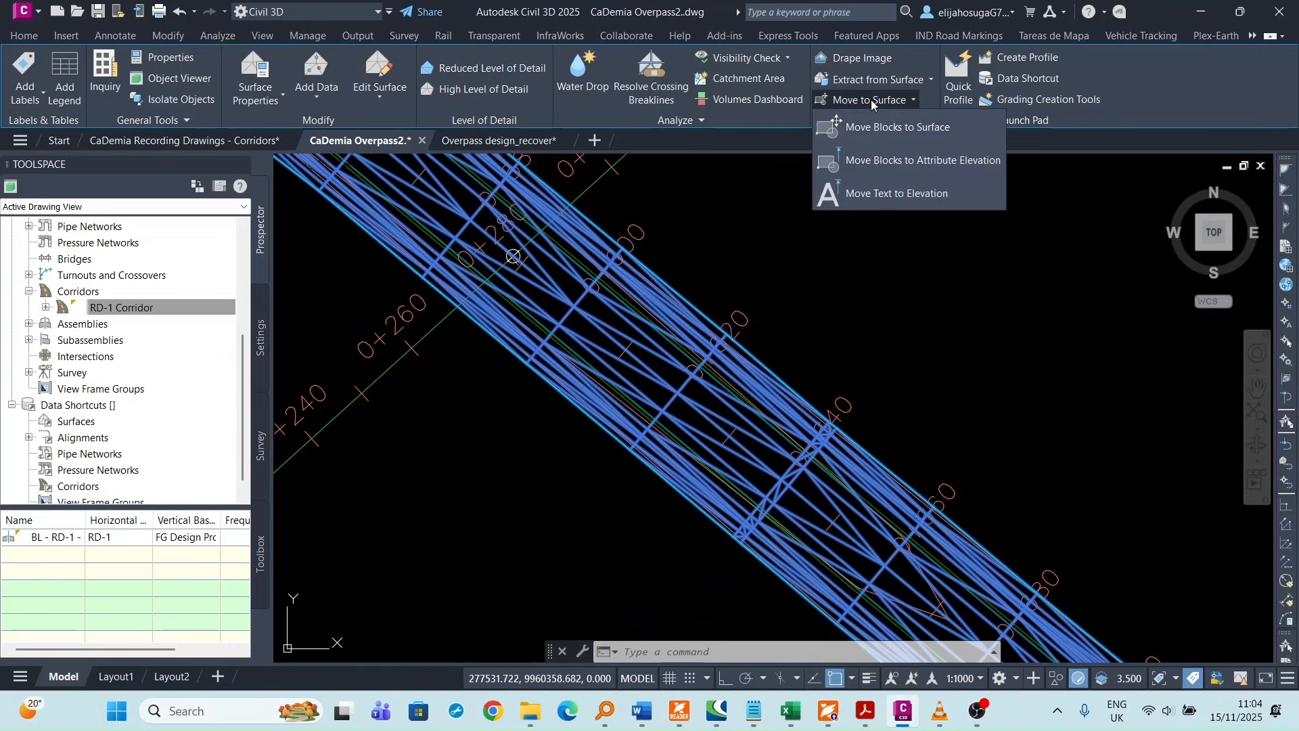
pyautogui.click(895, 128)
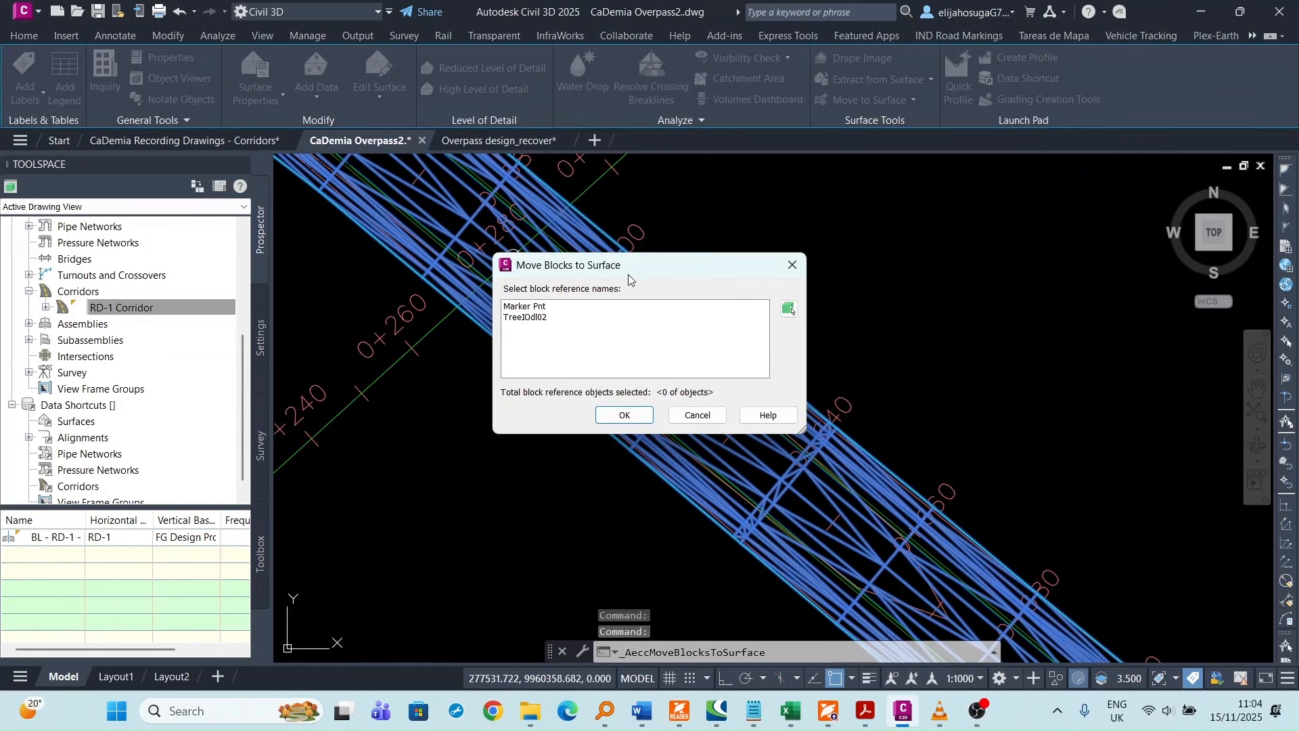
pyautogui.moveTo(628, 274); pyautogui.dragTo(686, 277)
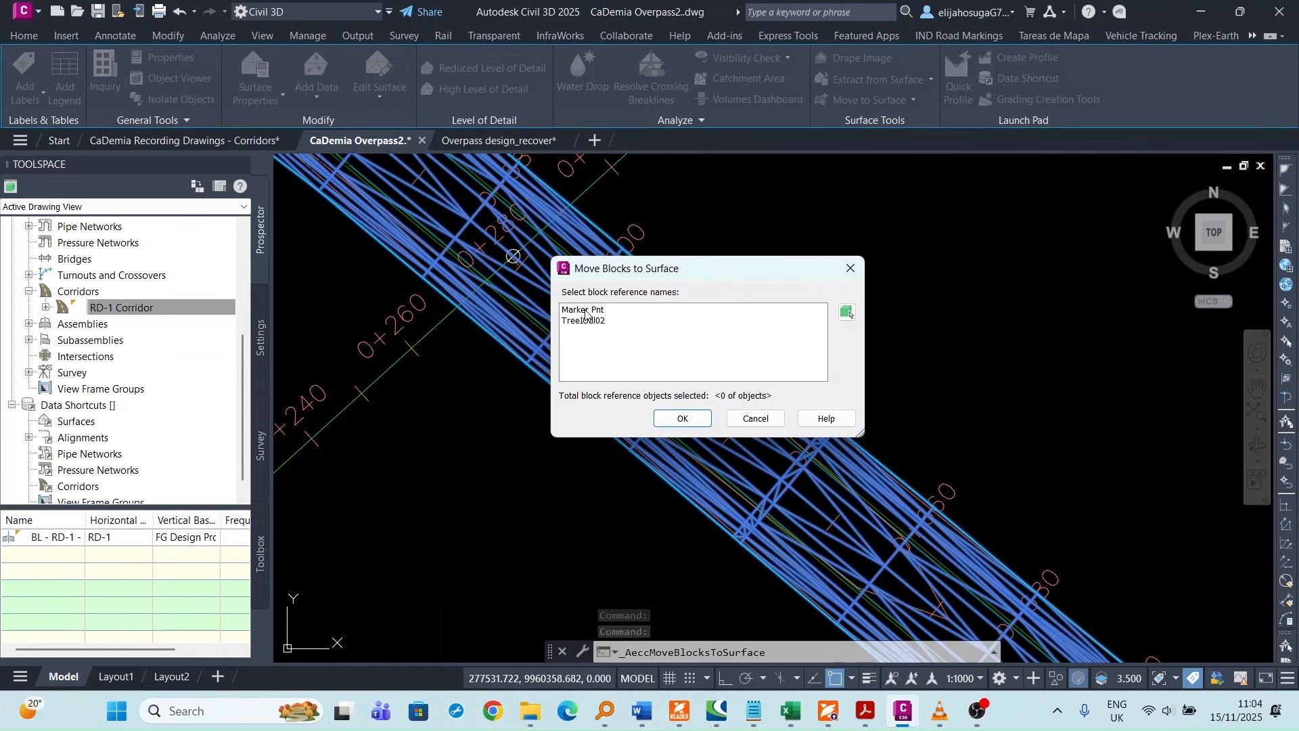
pyautogui.click(586, 311)
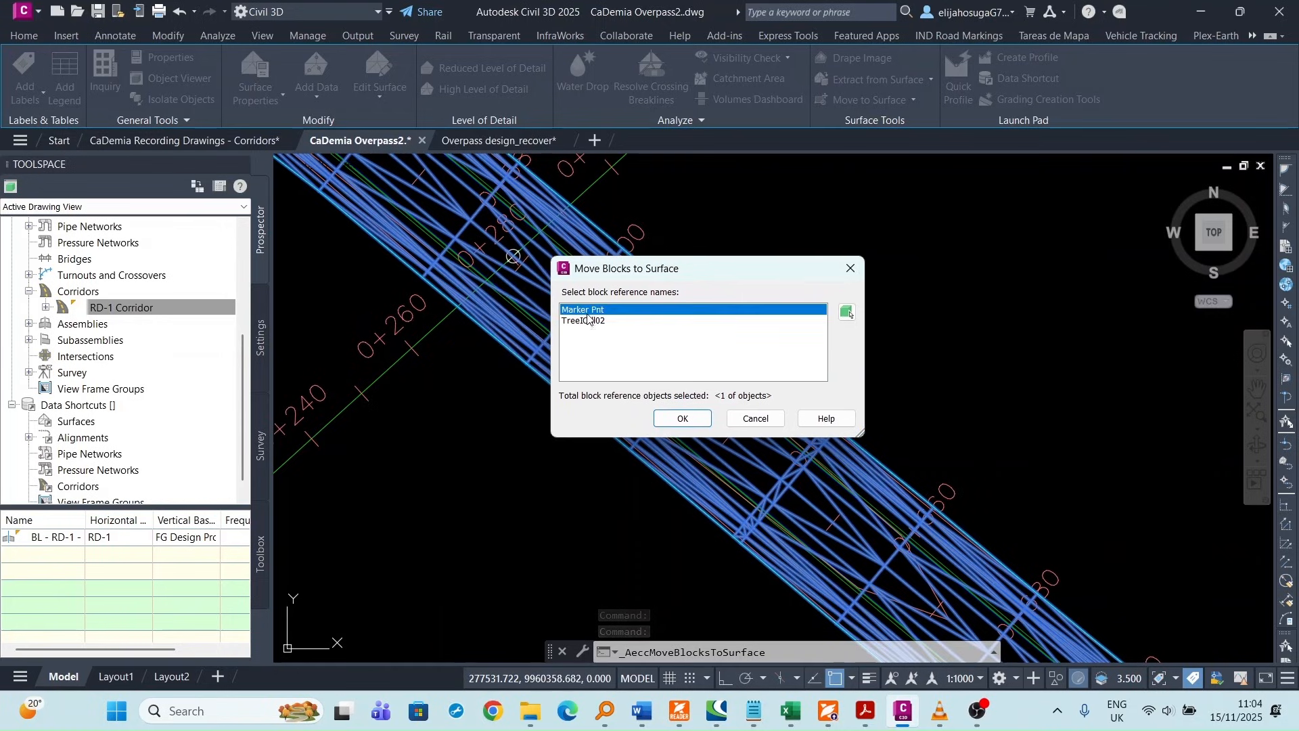
pyautogui.click(678, 424)
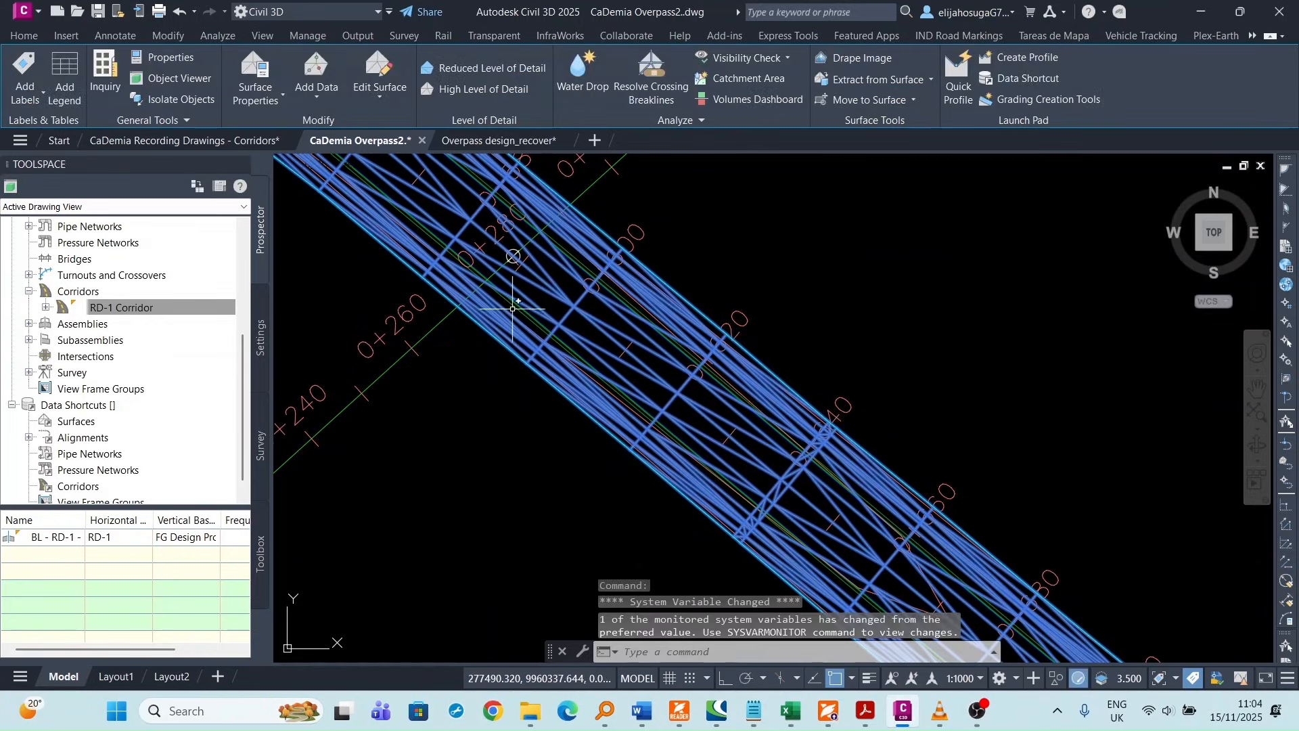
pyautogui.scroll(-6, 514, 309)
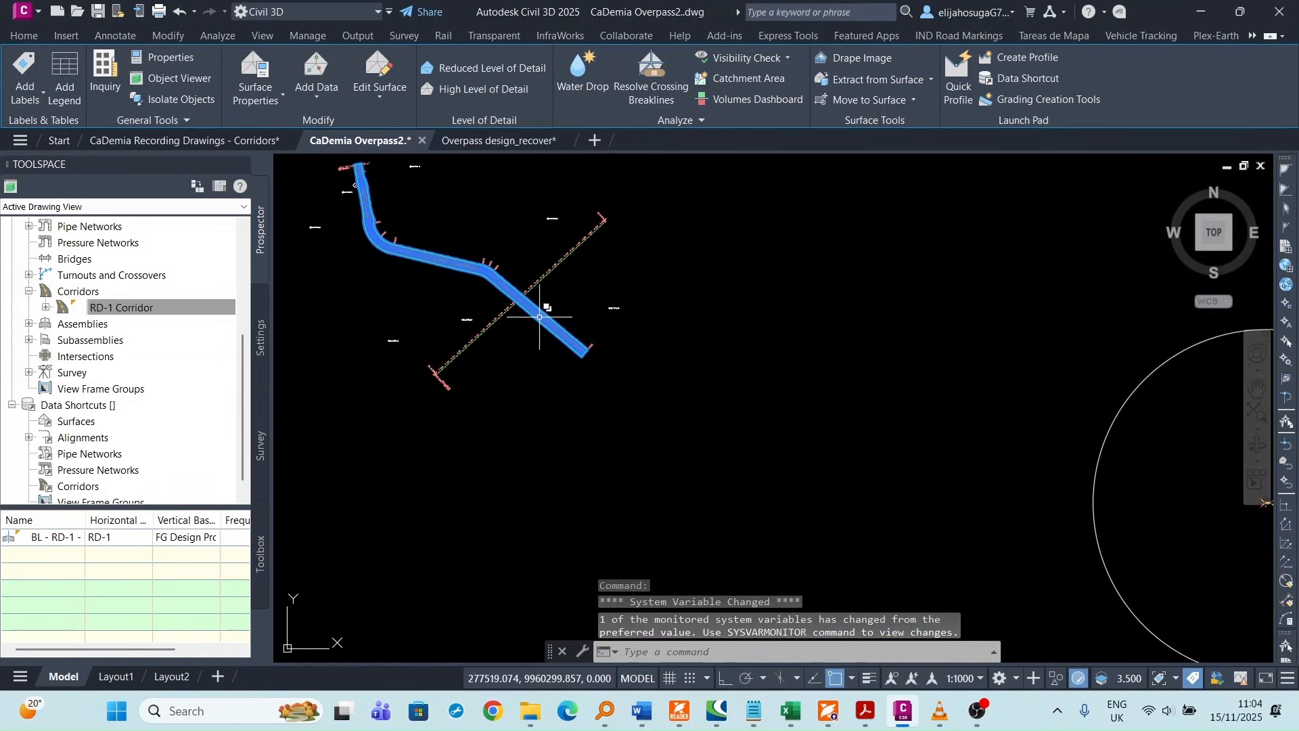
pyautogui.press('Escape')
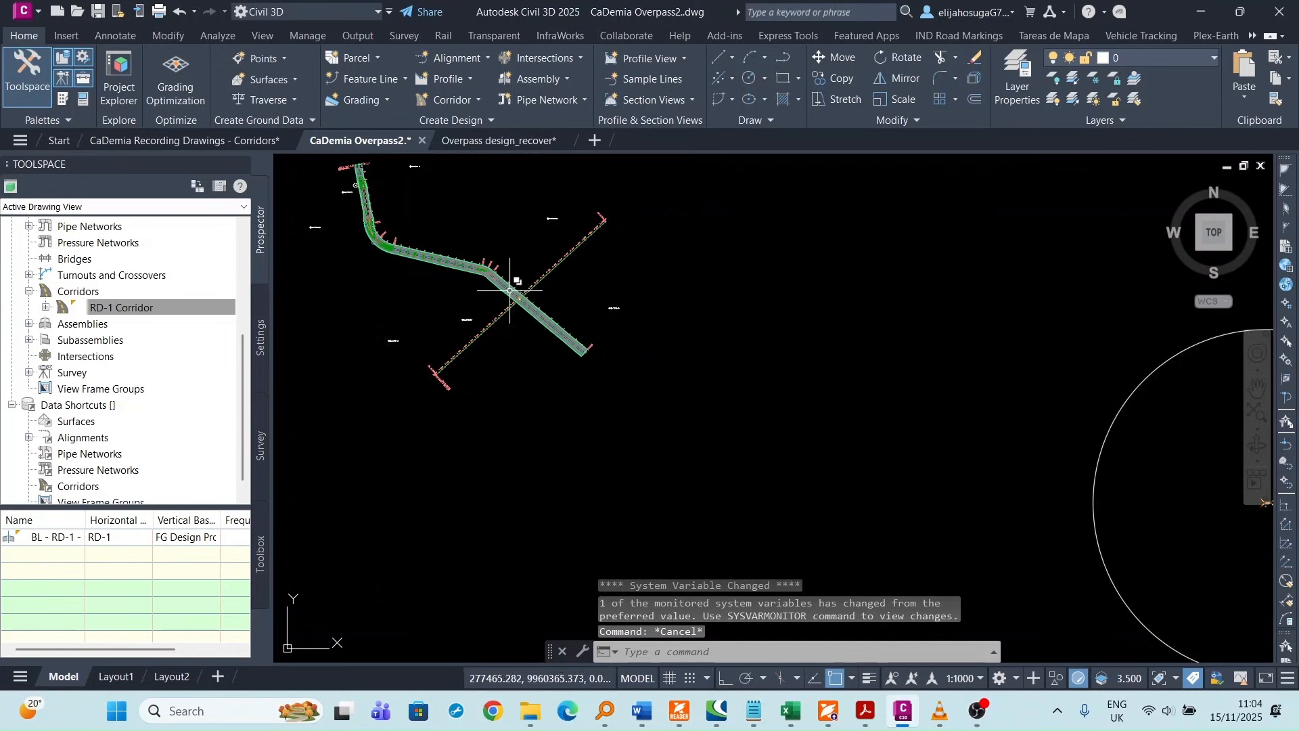
# - Examine the marker at the corridor crossing in plan and locate the Overpass profile view
pyautogui.scroll(2, 520, 299)
pyautogui.scroll(-3, 530, 330)
pyautogui.scroll(-3, 921, 287)
pyautogui.moveTo(921, 287); pyautogui.dragTo(601, 344, button='middle')
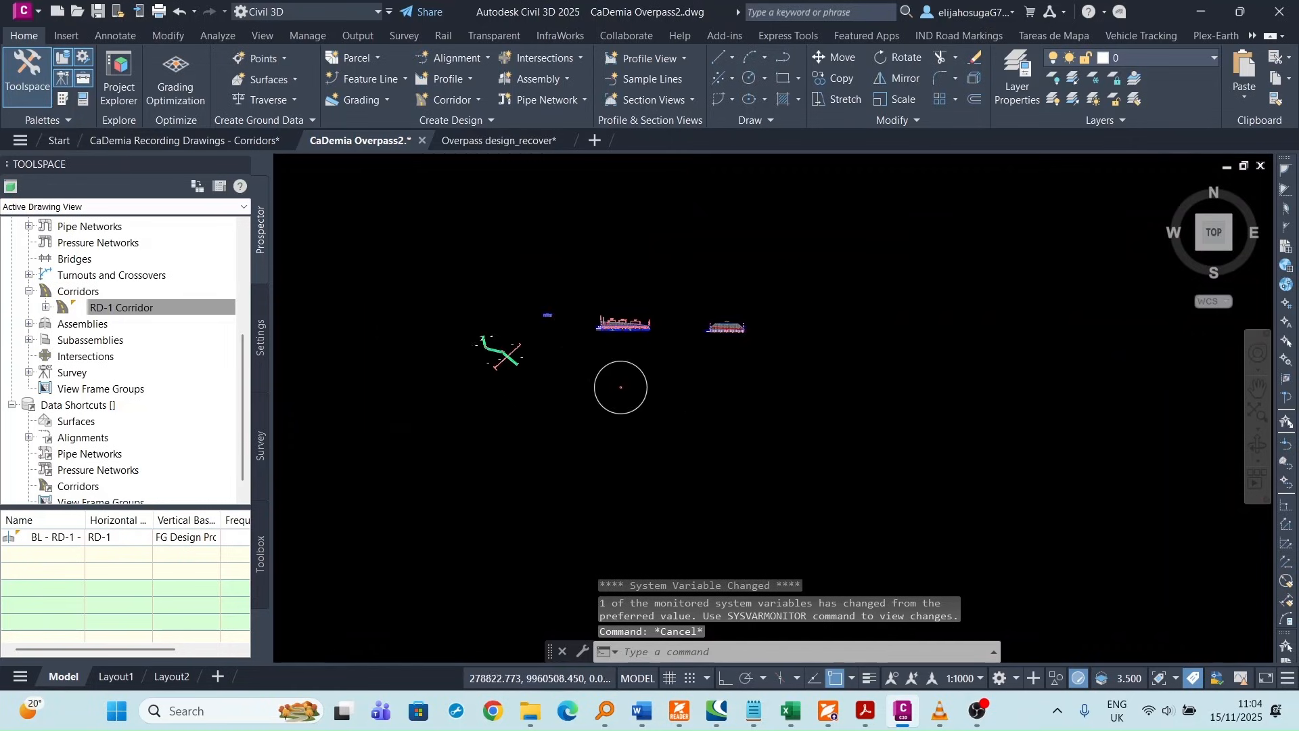
pyautogui.scroll(10, 766, 307)
pyautogui.scroll(-8, 795, 300)
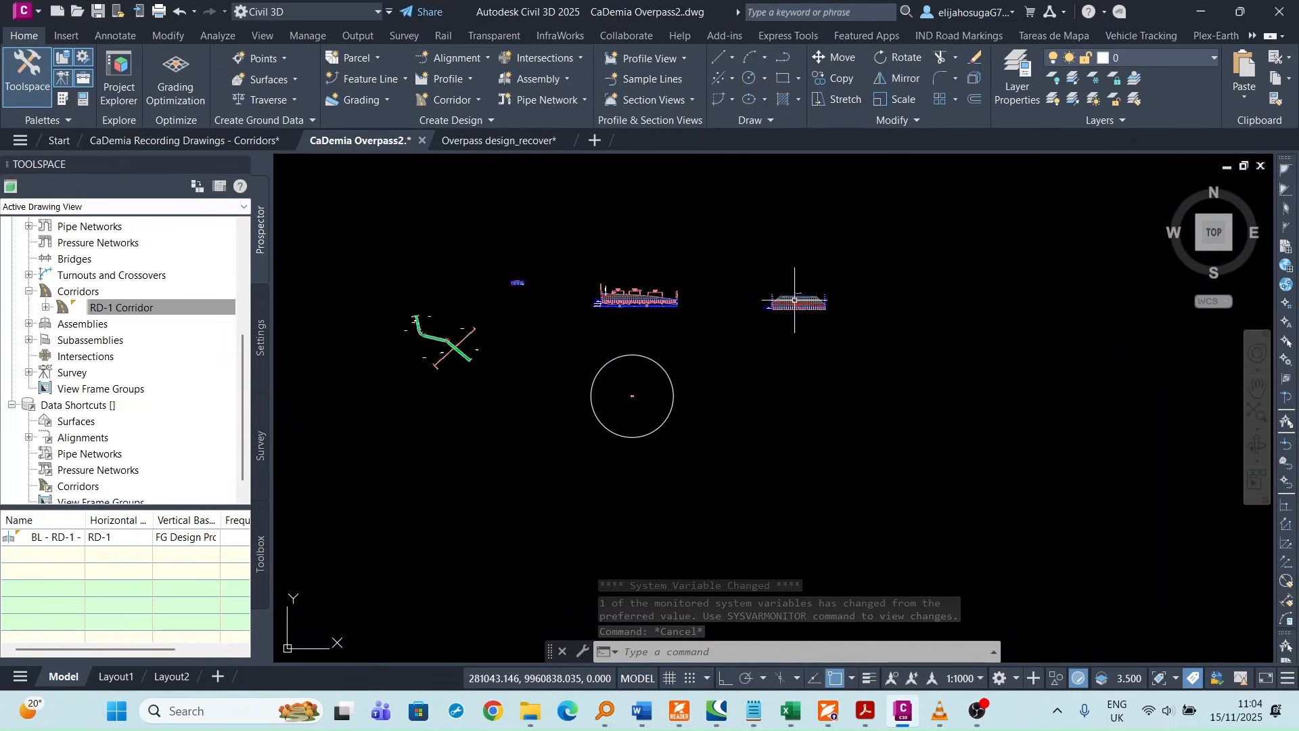
pyautogui.scroll(8, 539, 370)
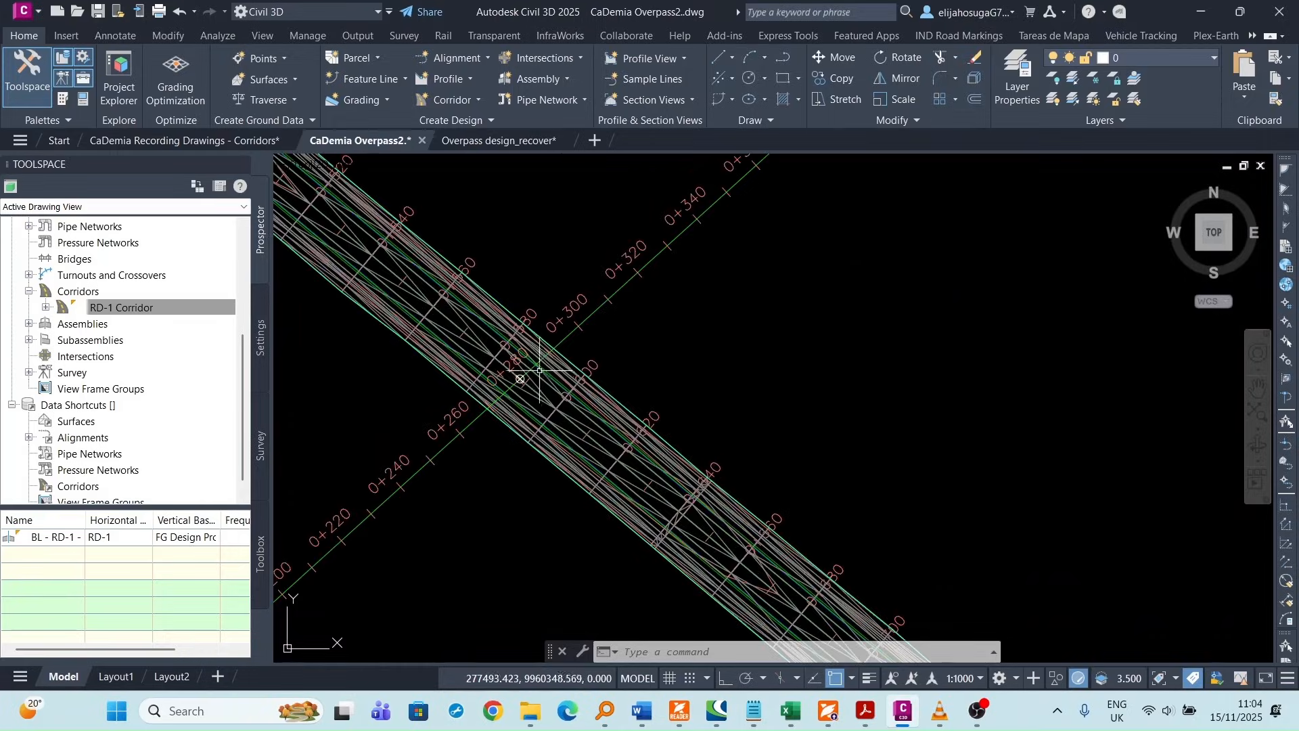
pyautogui.scroll(3, 377, 392)
pyautogui.scroll(-10, 478, 394)
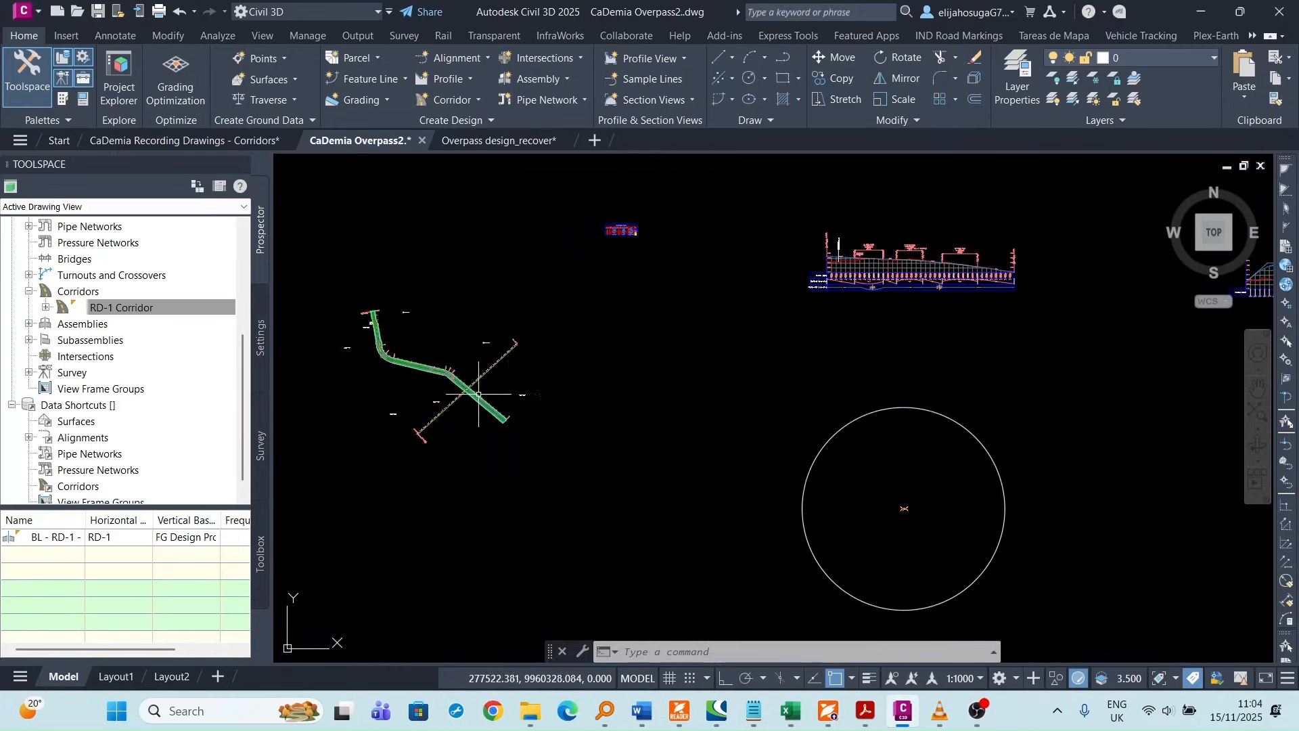
# - Choose the Marker Pnt block at the corridor crossing as the object to project onto the Overpass profile view
pyautogui.scroll(-4, 524, 396)
pyautogui.moveTo(850, 358); pyautogui.dragTo(731, 390, button='middle')
pyautogui.scroll(8, 733, 369)
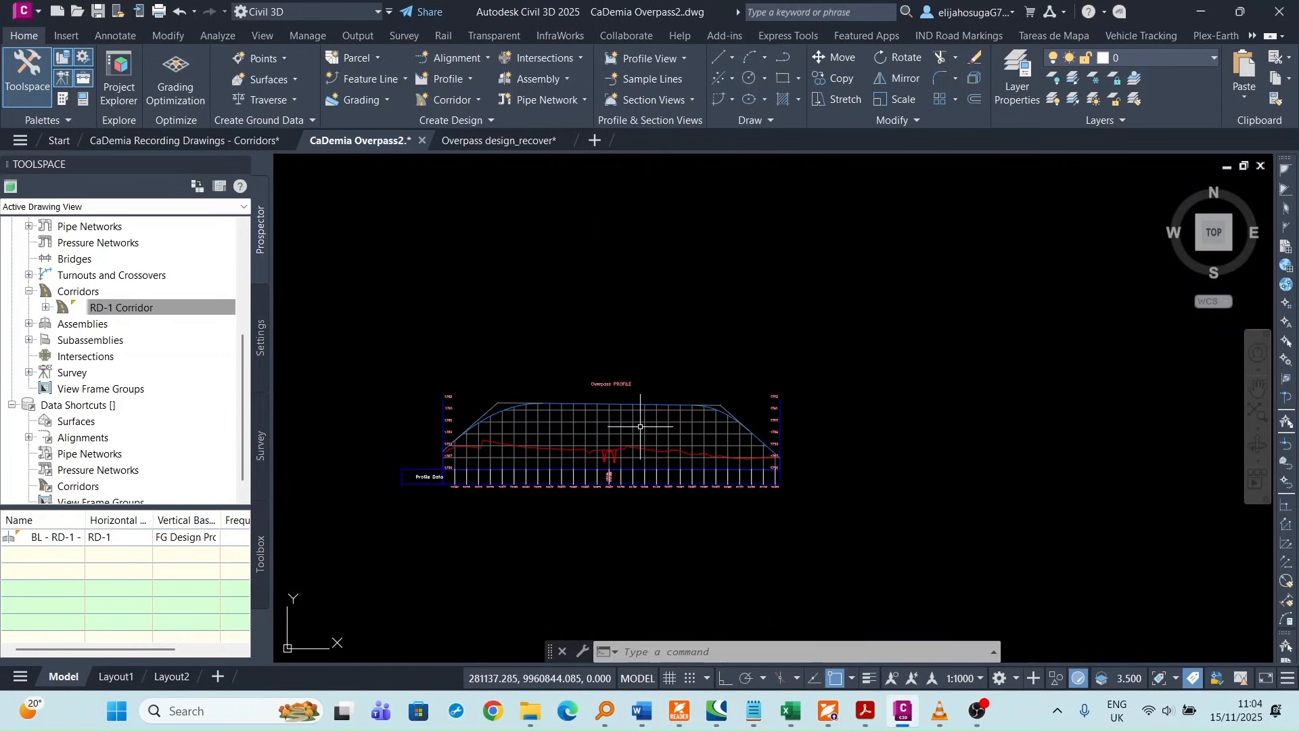
pyautogui.click(609, 476)
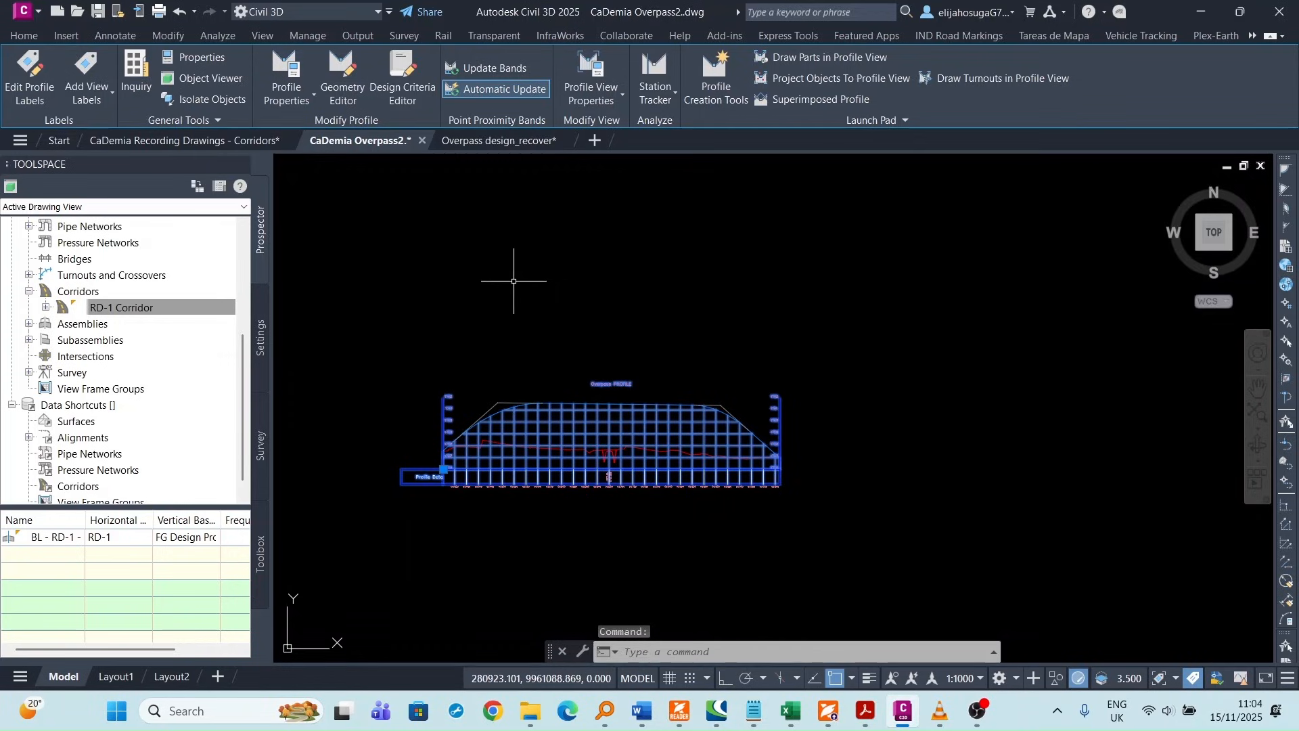
pyautogui.click(814, 77)
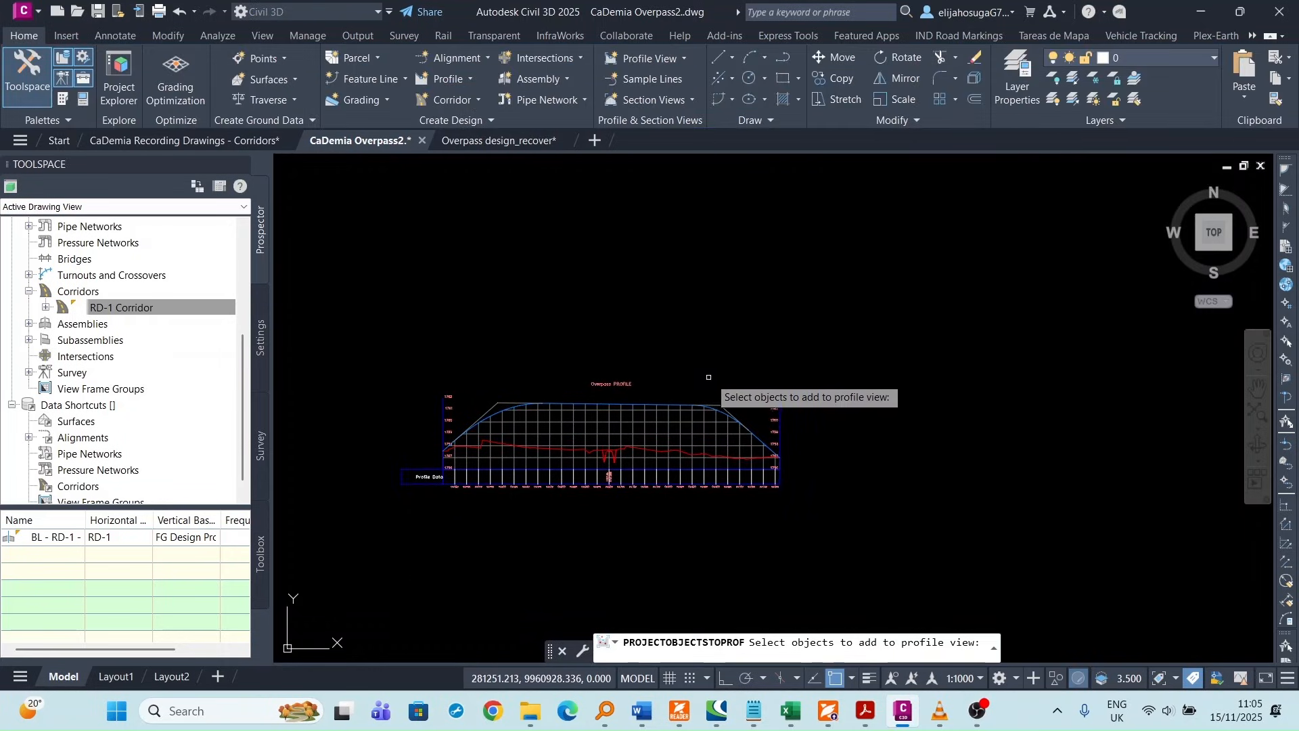
pyautogui.scroll(-4, 712, 371)
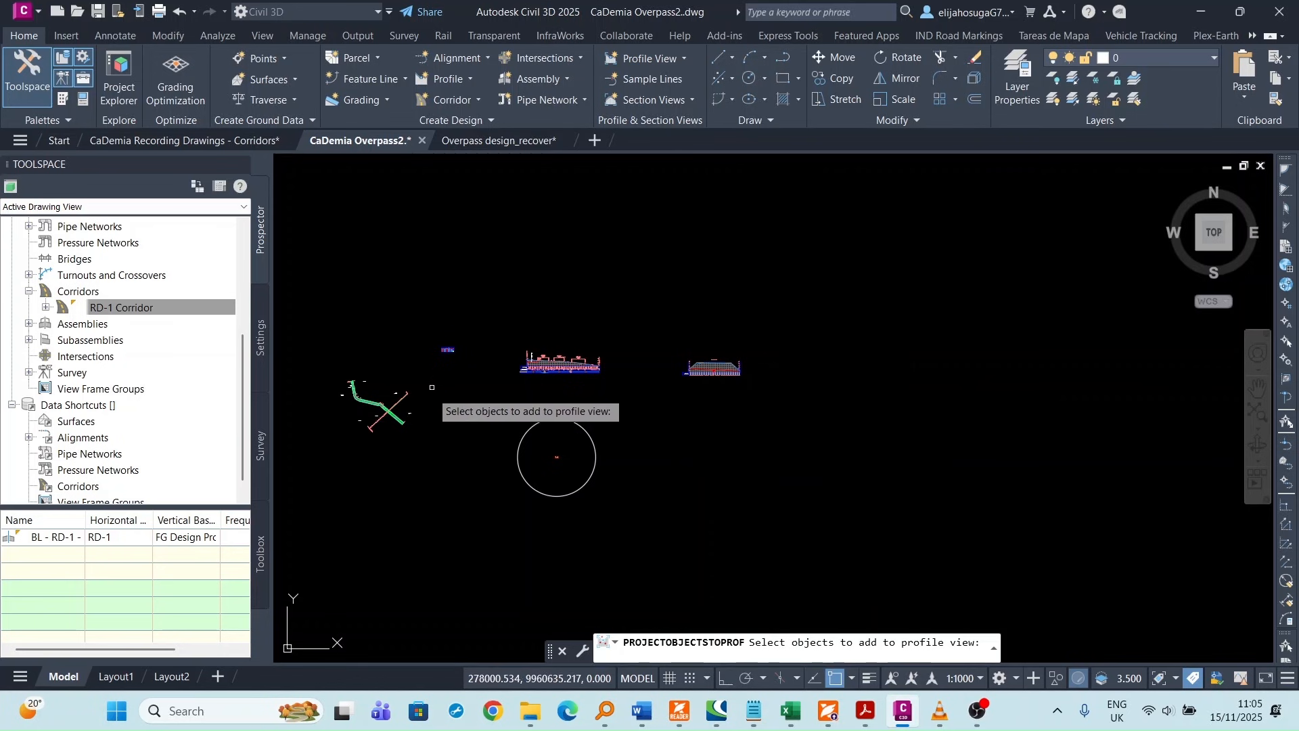
pyautogui.scroll(8, 432, 387)
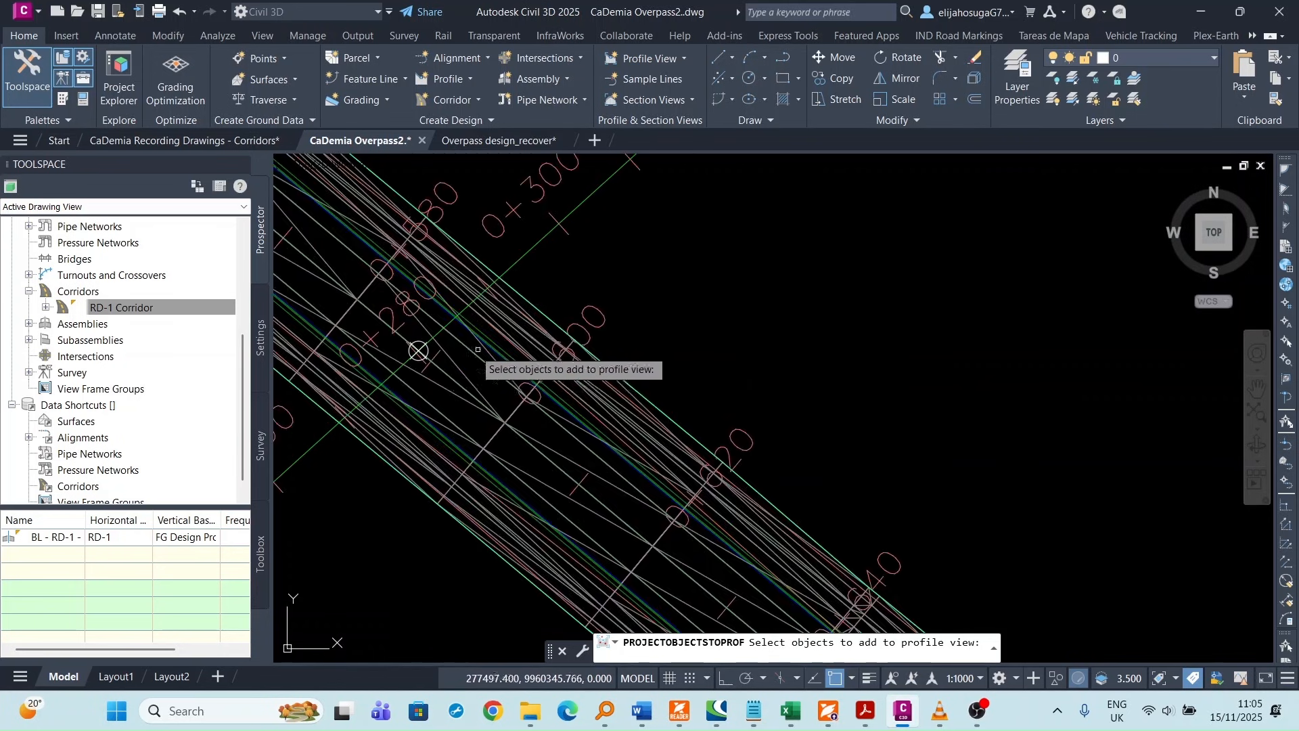
pyautogui.scroll(2, 424, 350)
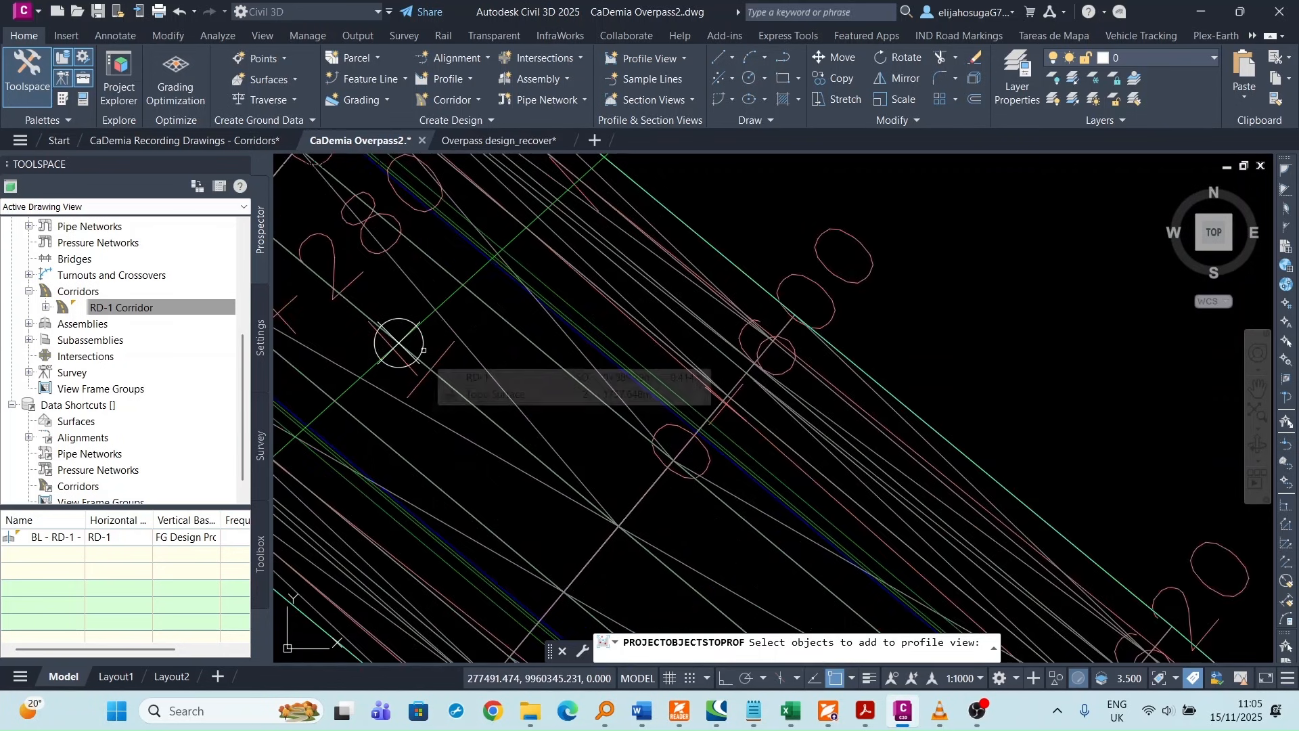
pyautogui.click(424, 349)
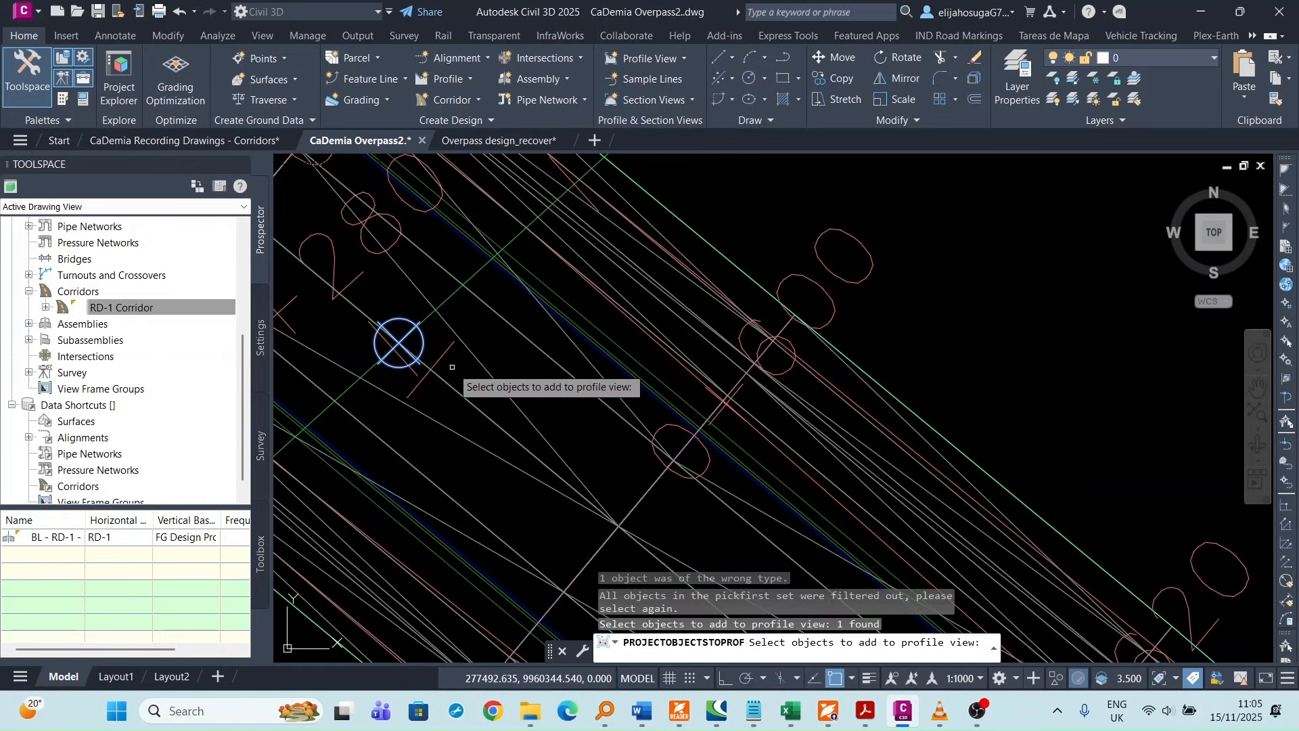
pyautogui.press('Return')
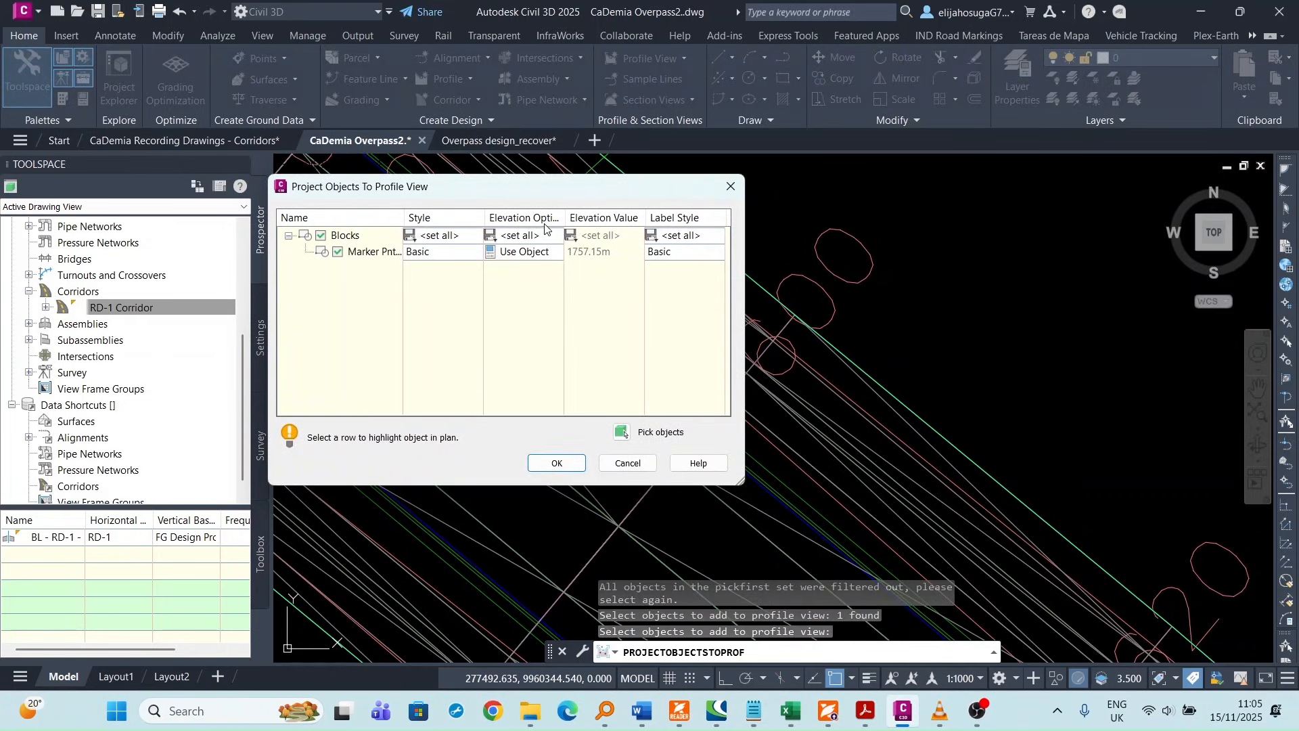
# - Project the marker with its elevation taken from the Layout (1) profile and the Basic label style
pyautogui.click(536, 257)
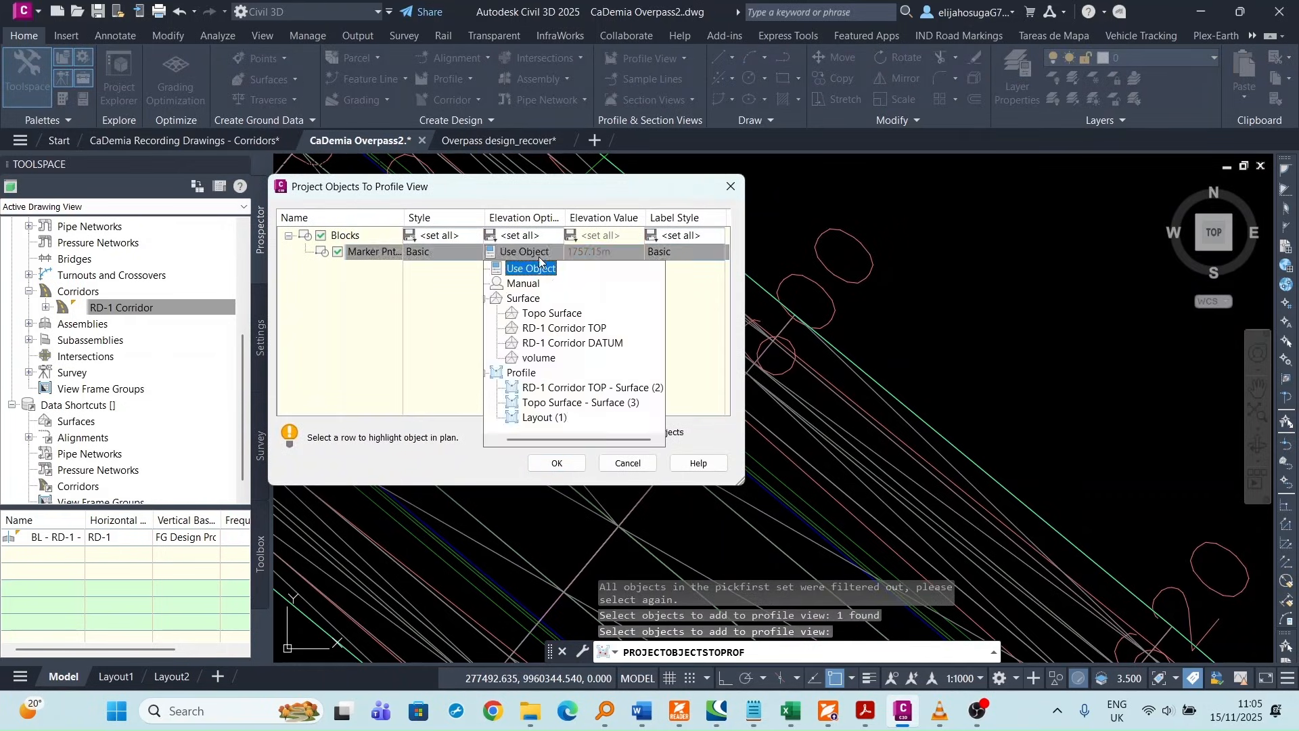
pyautogui.click(544, 418)
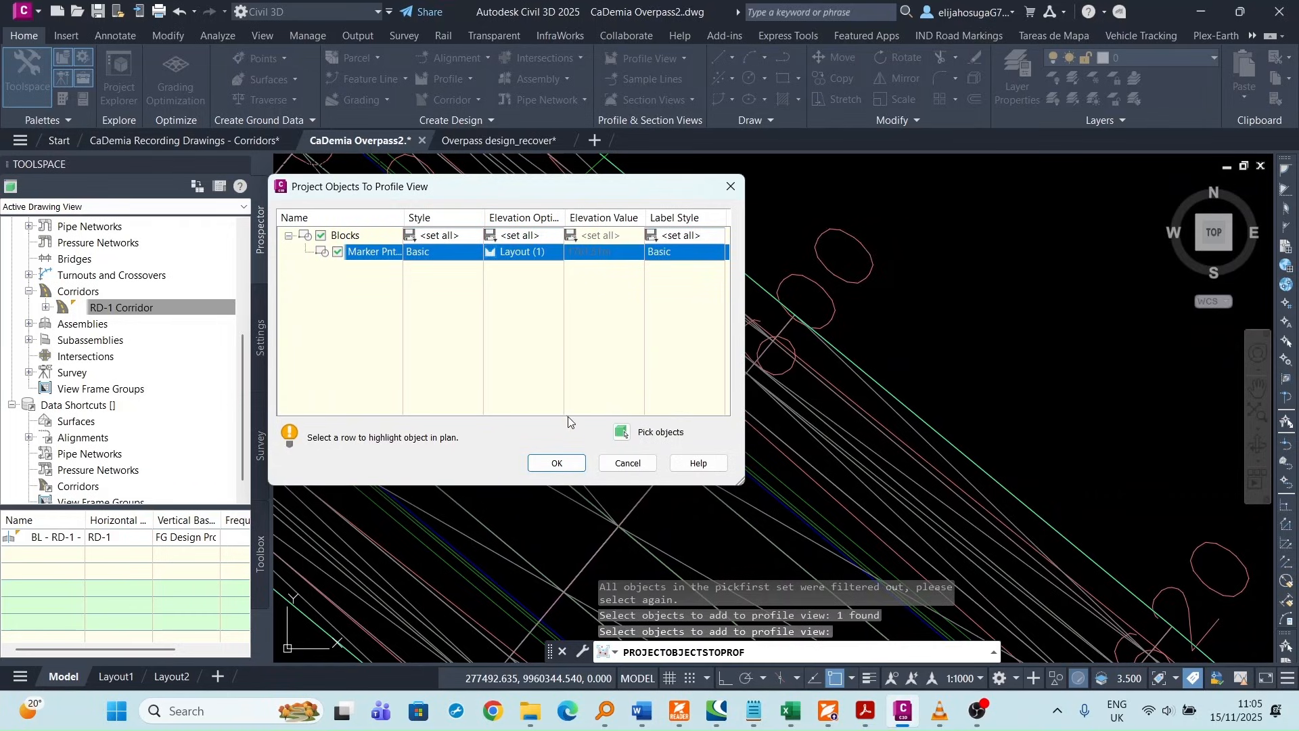
pyautogui.click(680, 253)
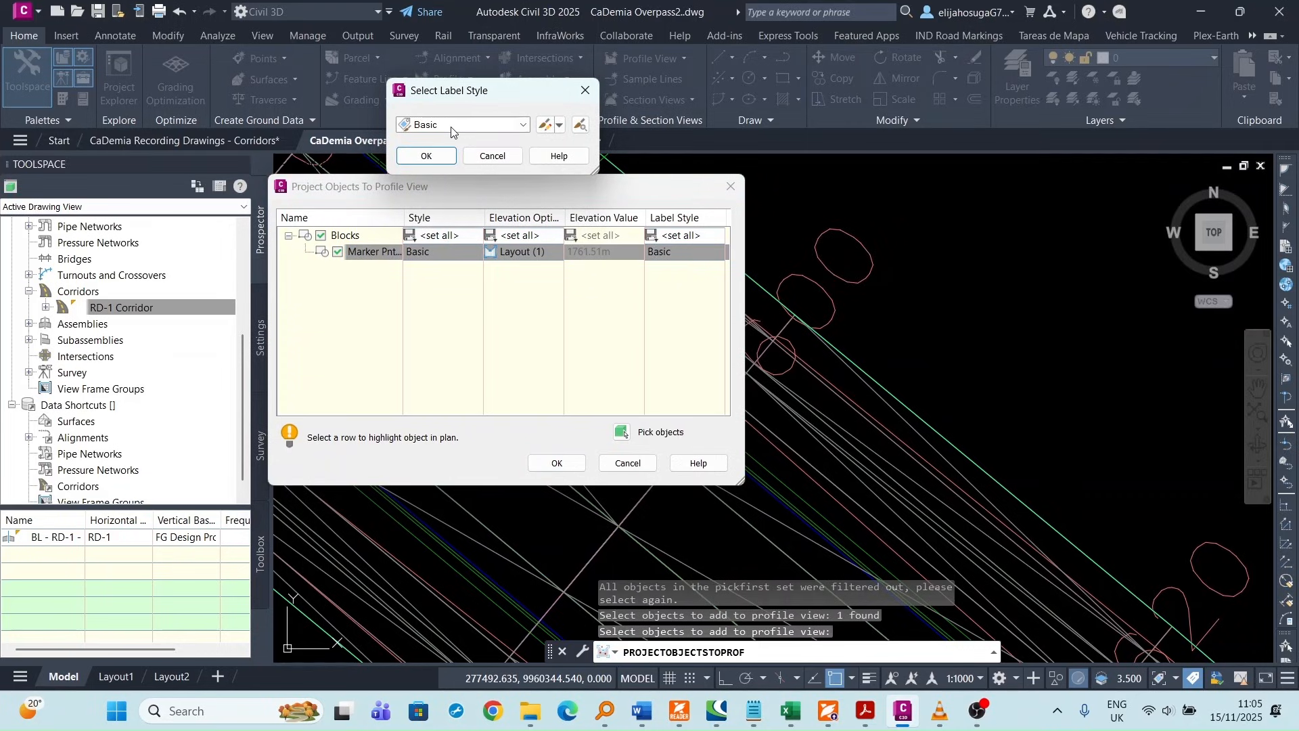
pyautogui.click(452, 129)
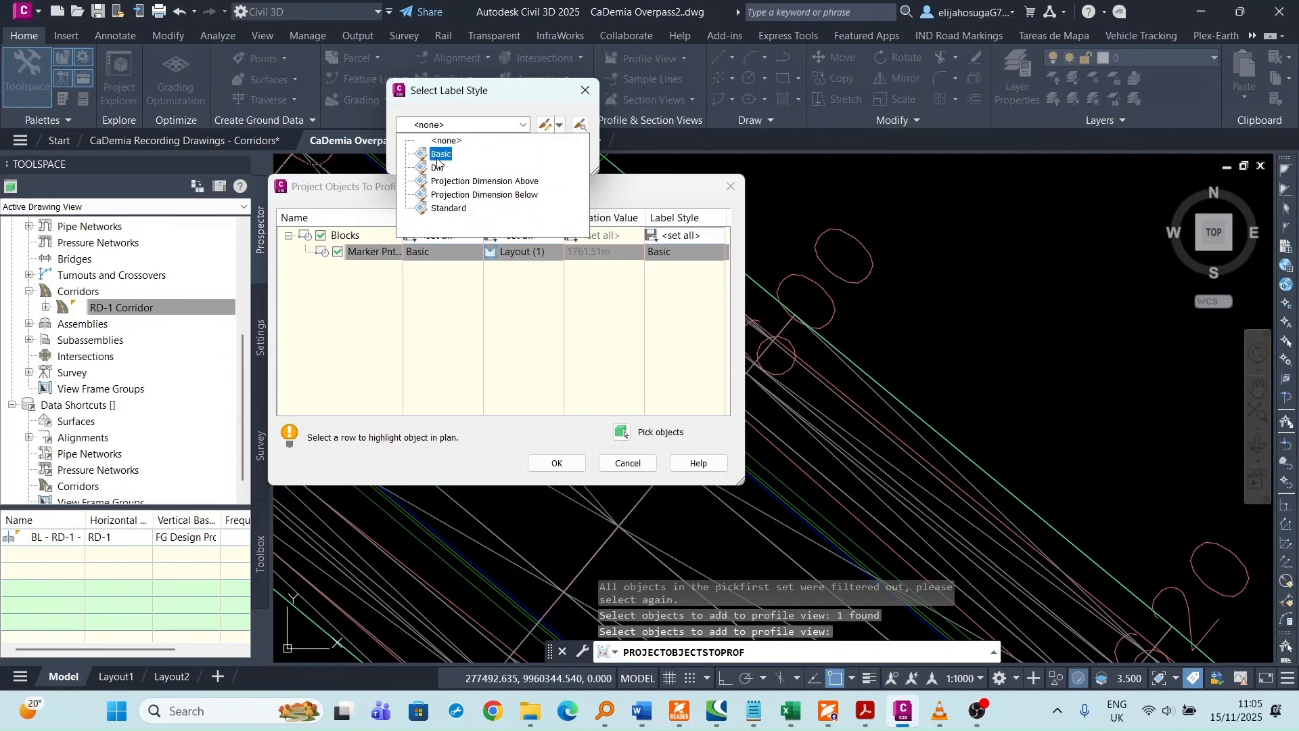
pyautogui.click(440, 155)
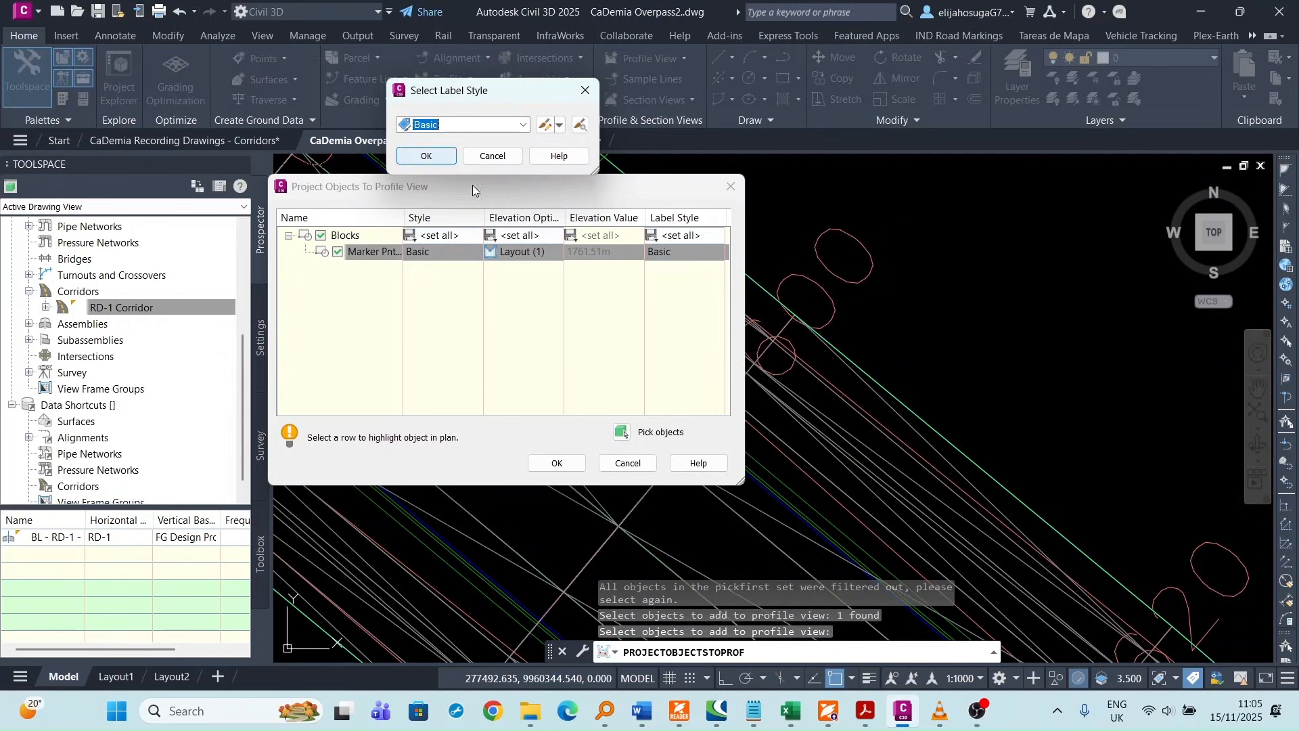
pyautogui.click(438, 156)
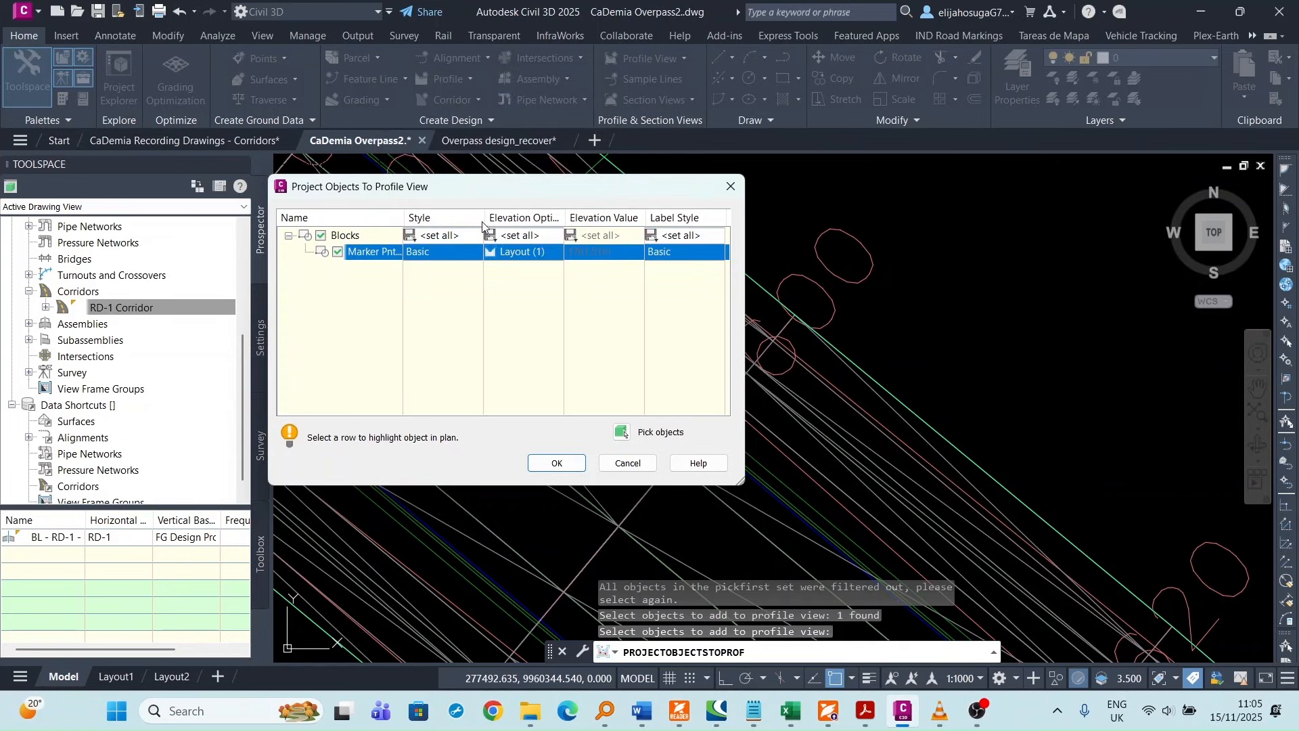
pyautogui.click(557, 463)
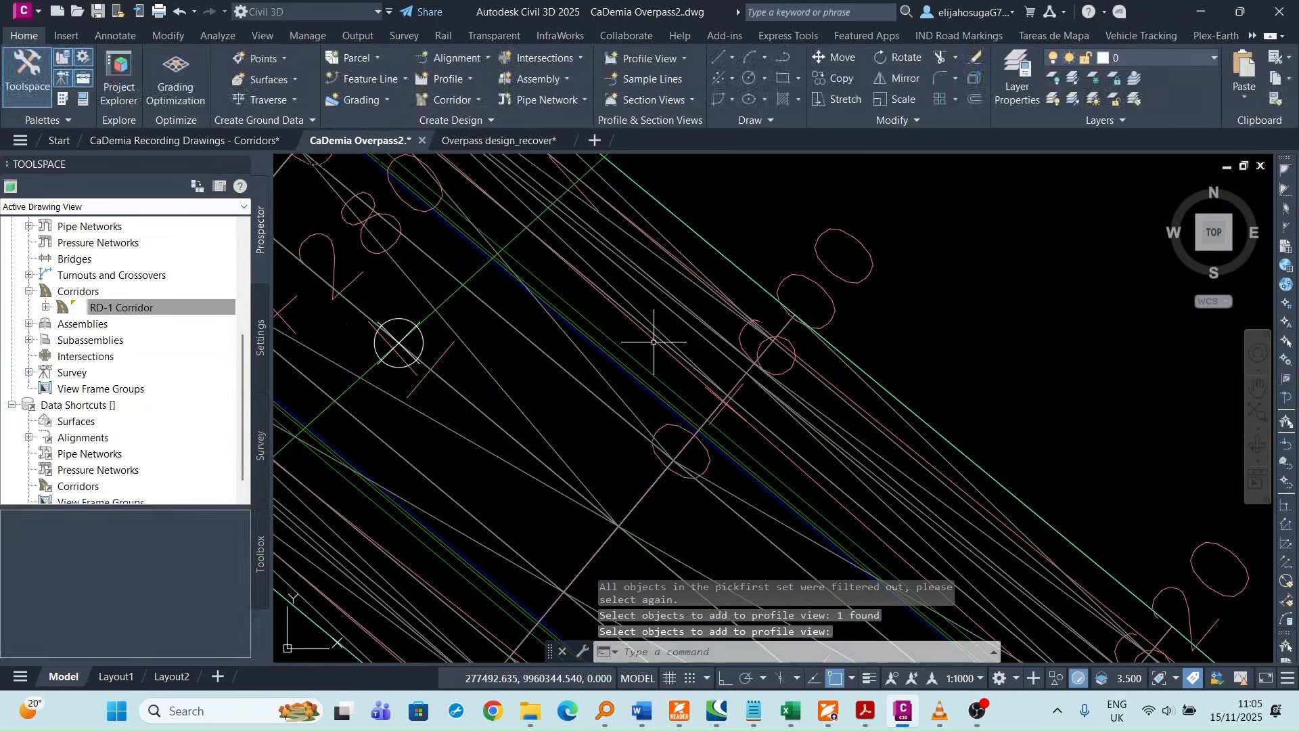
pyautogui.scroll(-8, 574, 339)
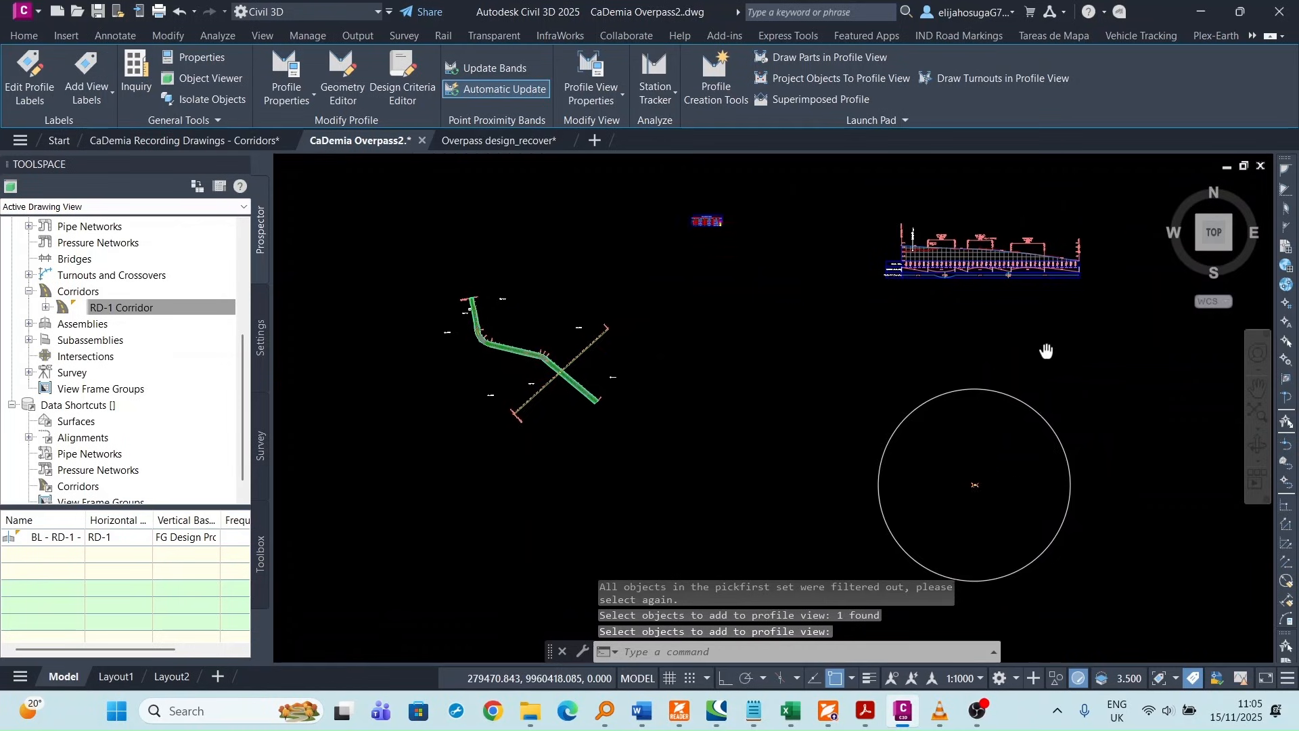
# - Examine the projected marker and its shape on the Overpass profile view
pyautogui.scroll(2, 678, 385)
pyautogui.scroll(6, 961, 304)
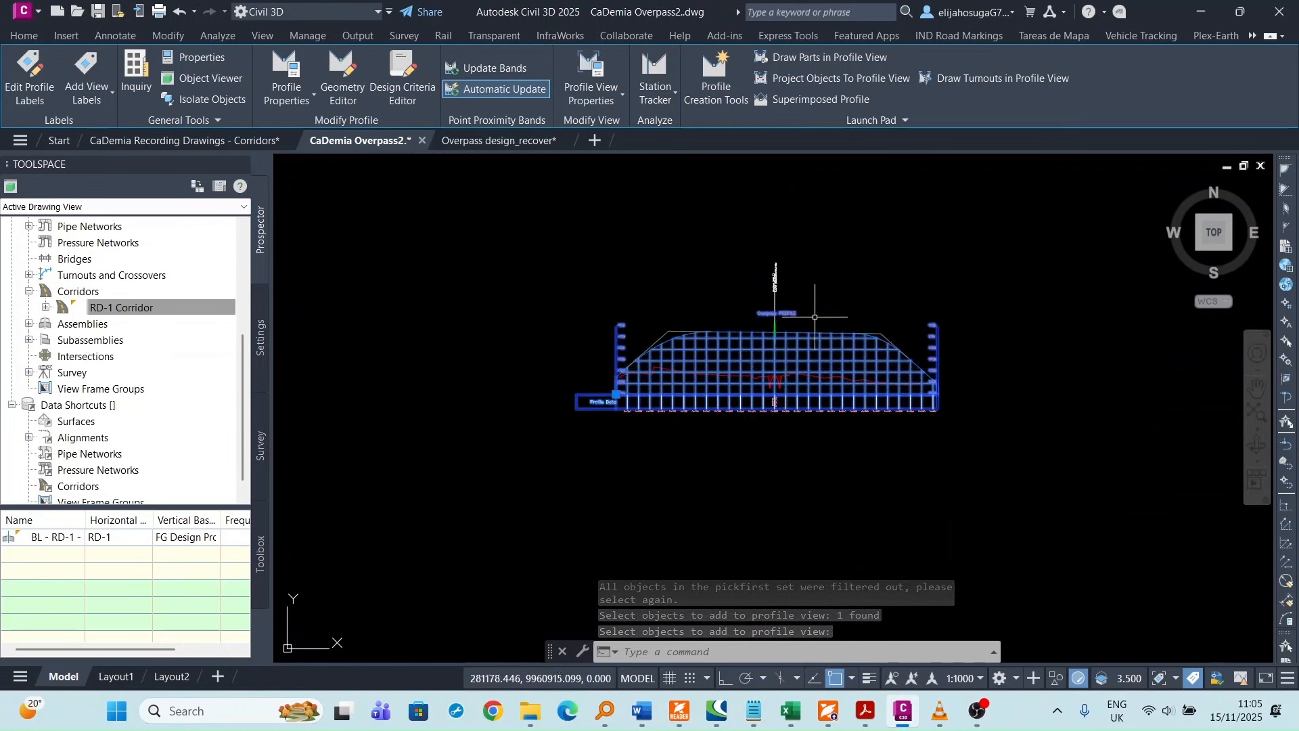
pyautogui.scroll(3, 721, 352)
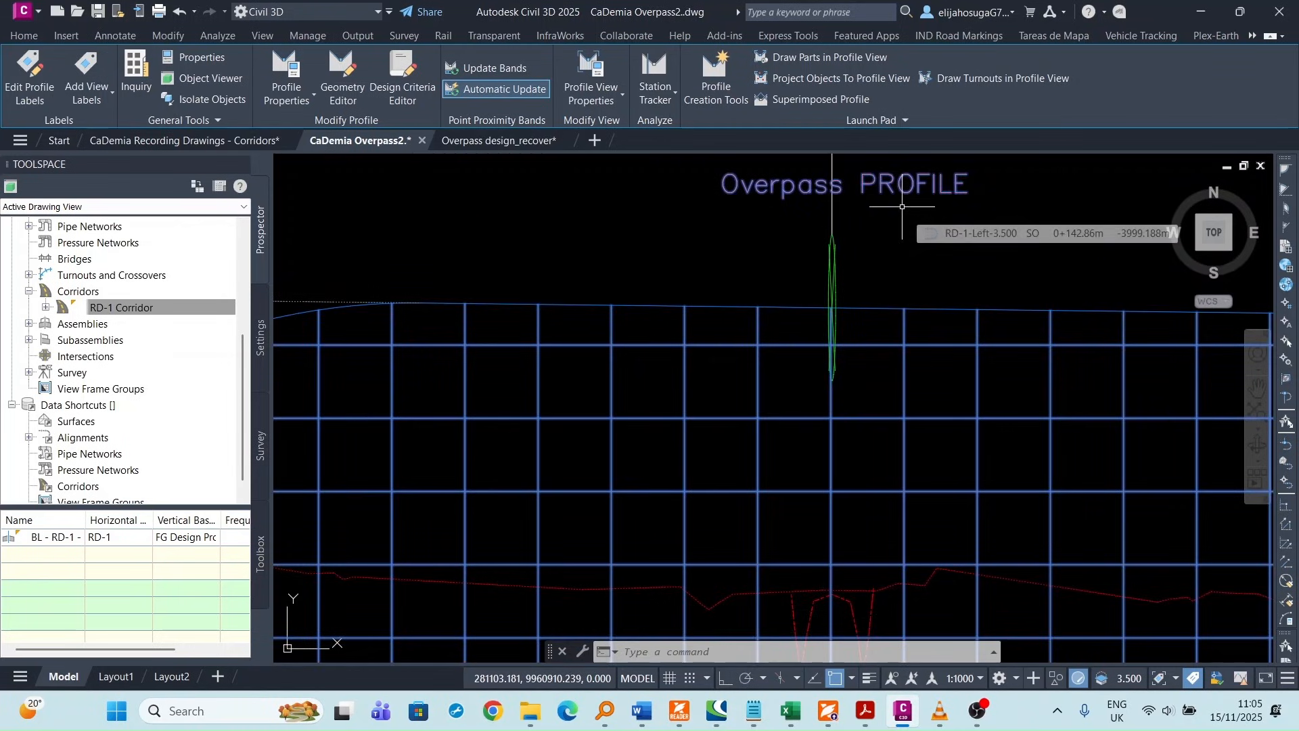
pyautogui.press('Escape')
pyautogui.scroll(-8, 804, 265)
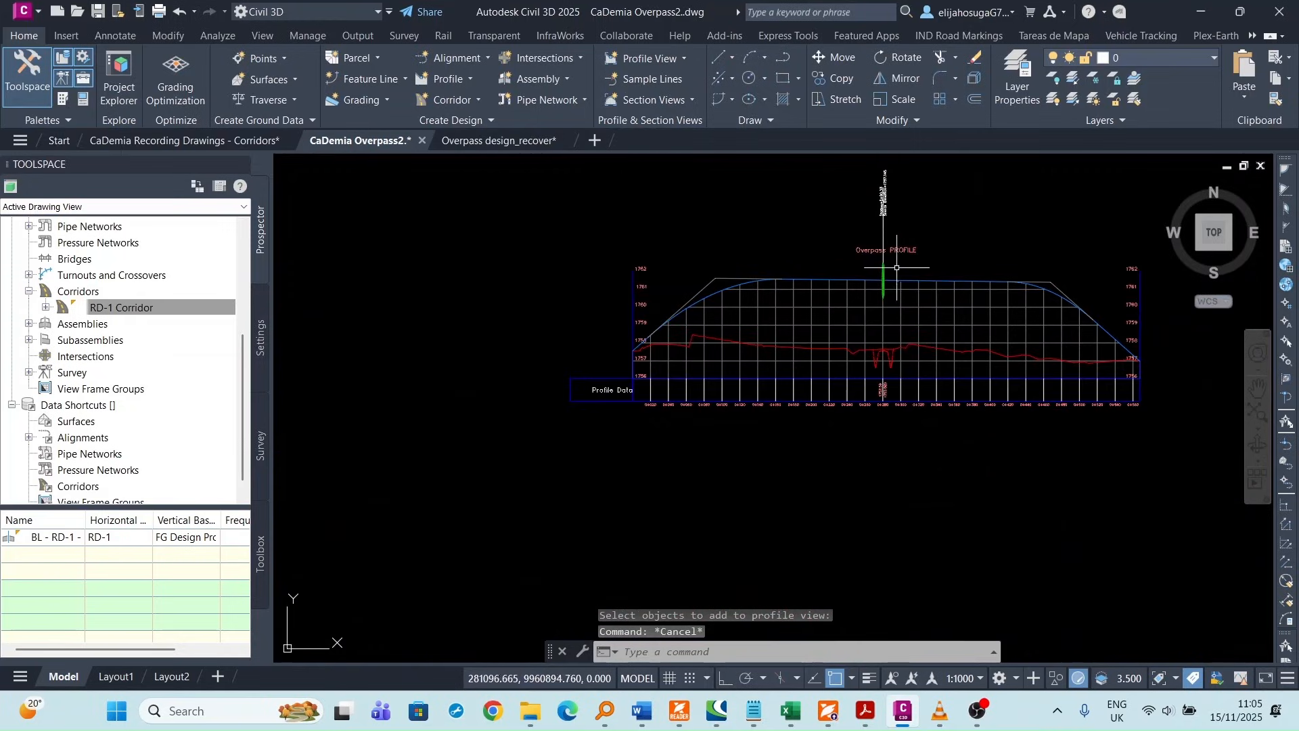
pyautogui.scroll(2, 810, 274)
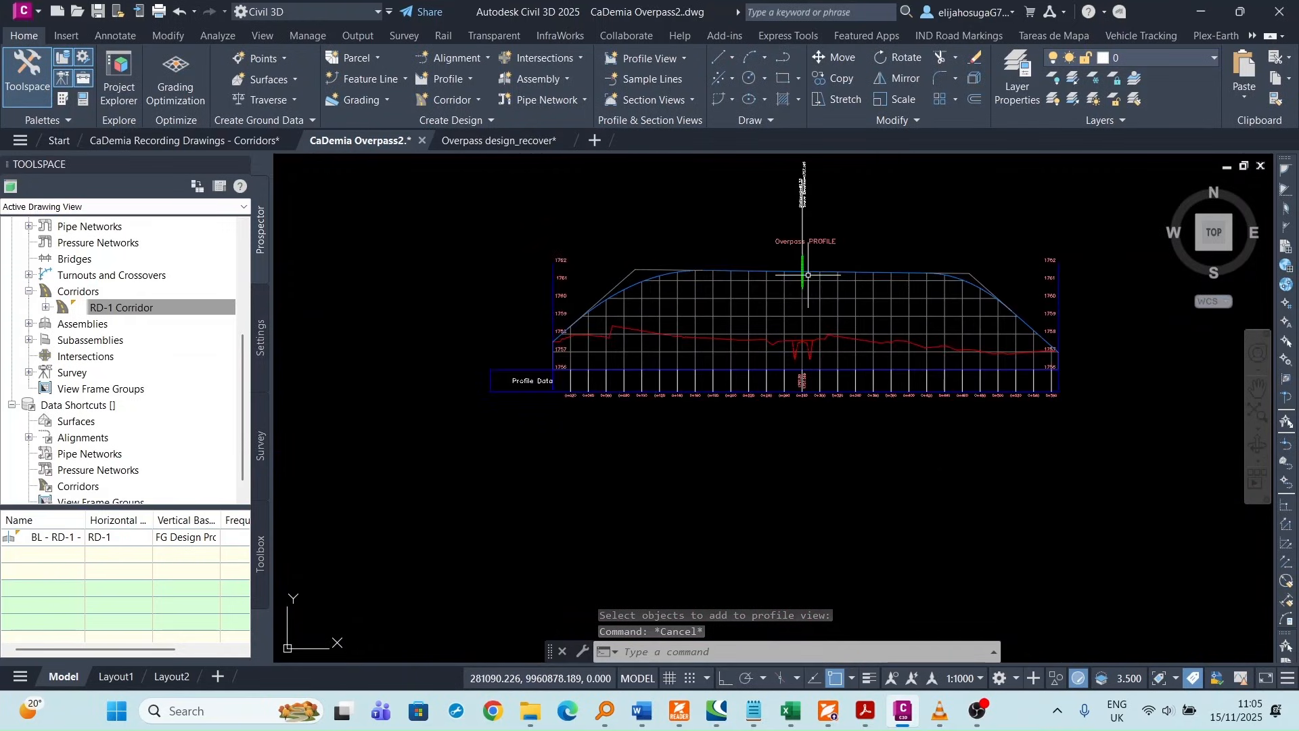
pyautogui.scroll(-2, 765, 274)
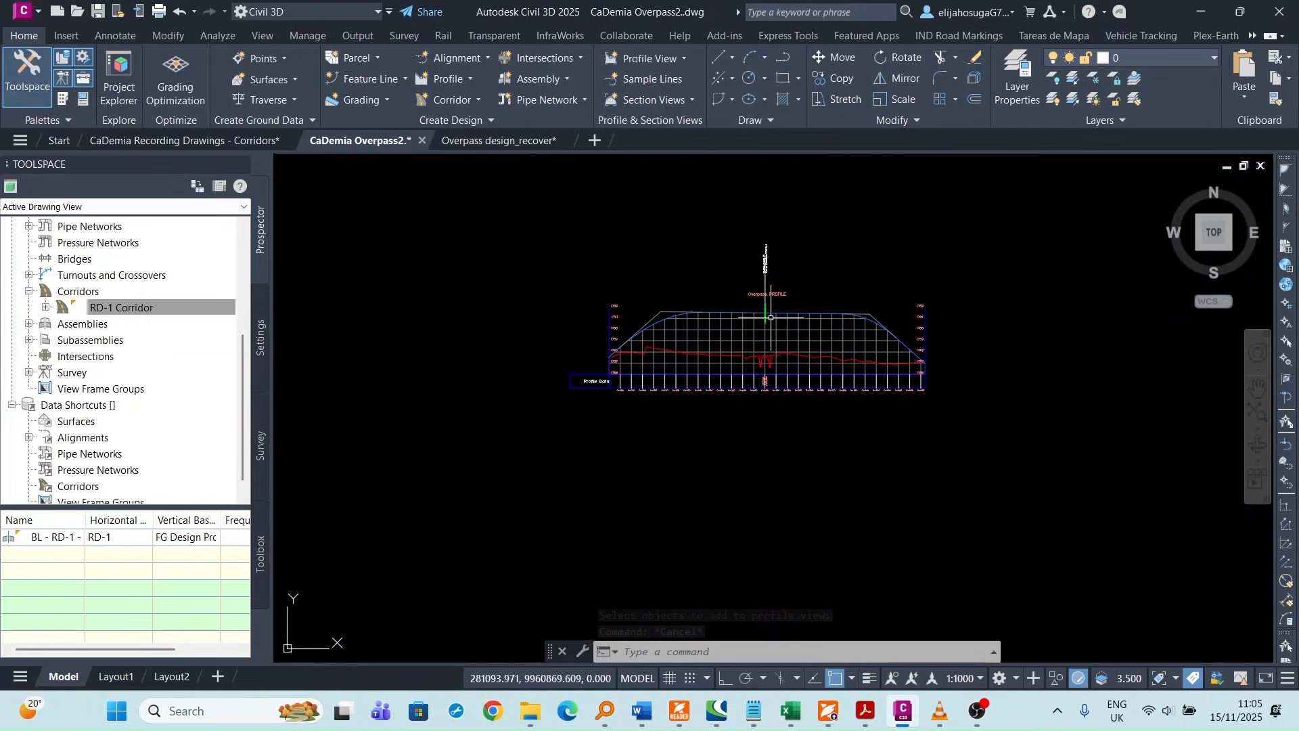
pyautogui.scroll(3, 769, 278)
pyautogui.scroll(-1, 769, 279)
pyautogui.scroll(3, 761, 311)
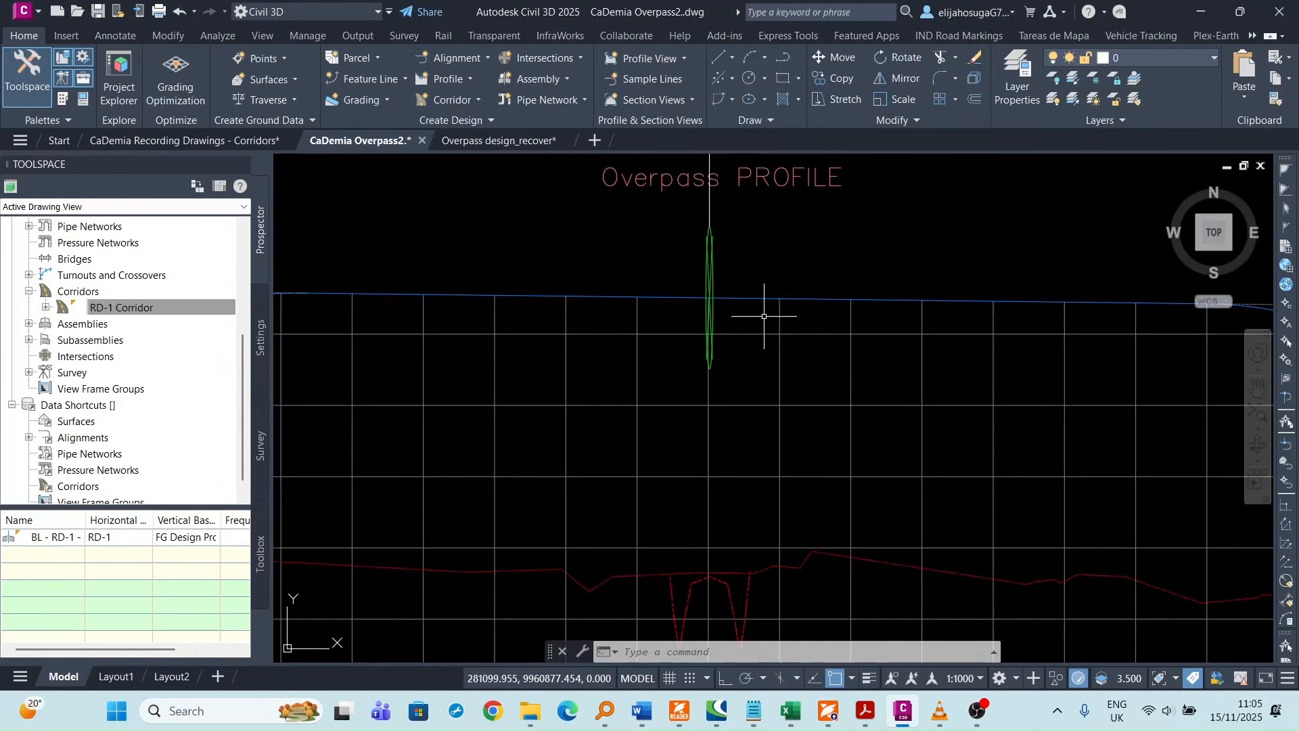
pyautogui.scroll(3, 707, 313)
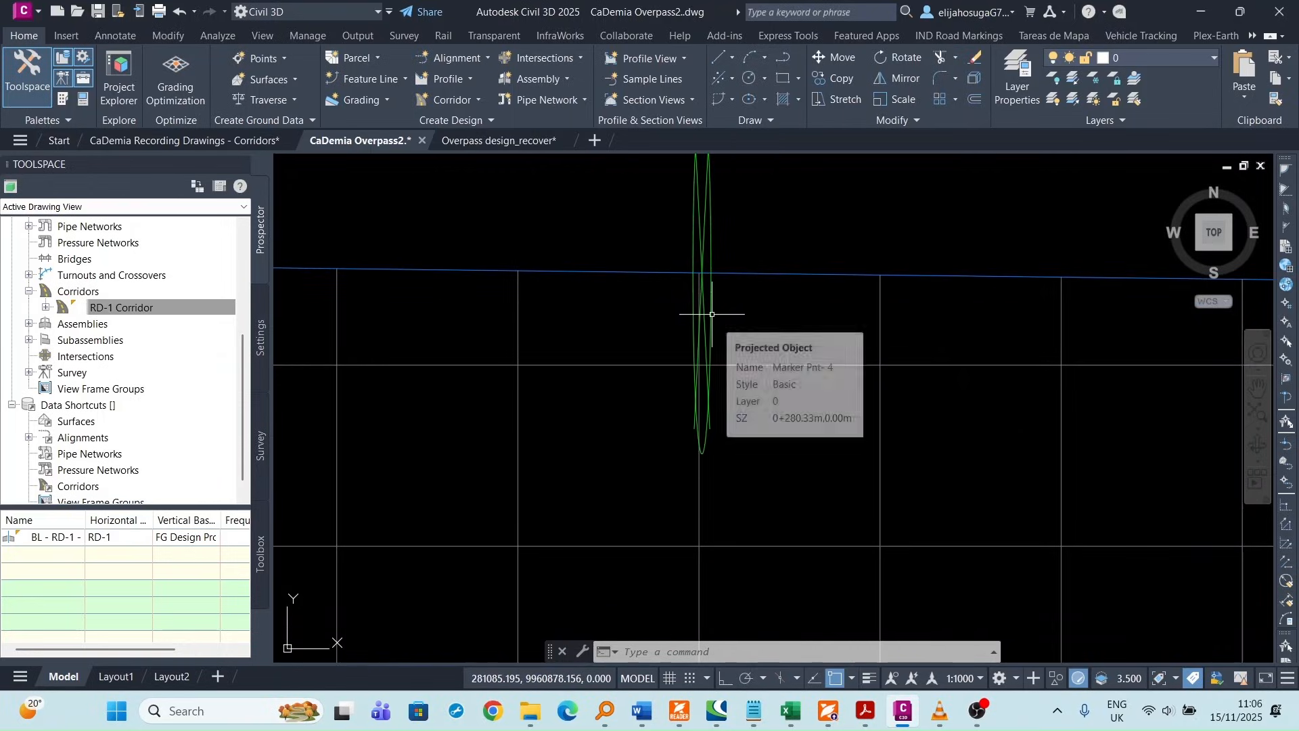
# - Edit the Basic projection style of the projected marker so AutoCAD blocks display as drawn in profile without vertical exaggeration
pyautogui.click(711, 311)
pyautogui.scroll(-3, 747, 332)
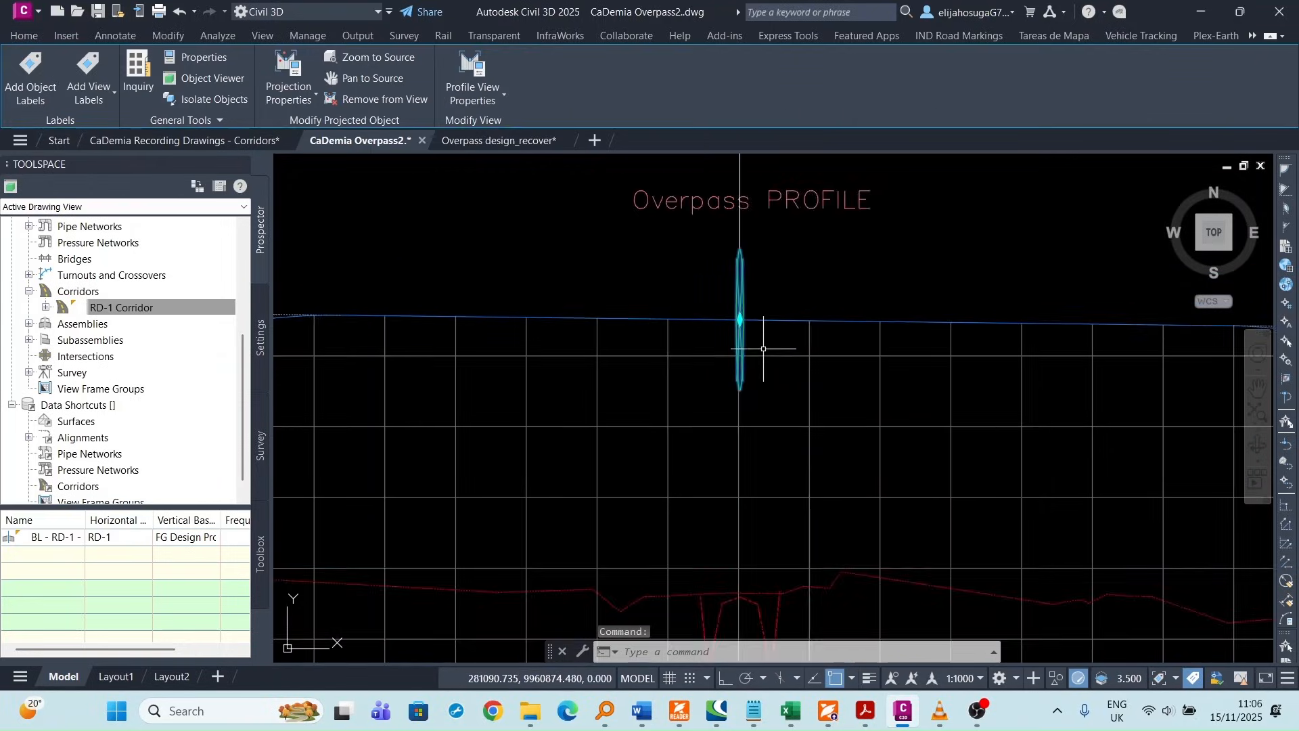
pyautogui.scroll(8, 747, 333)
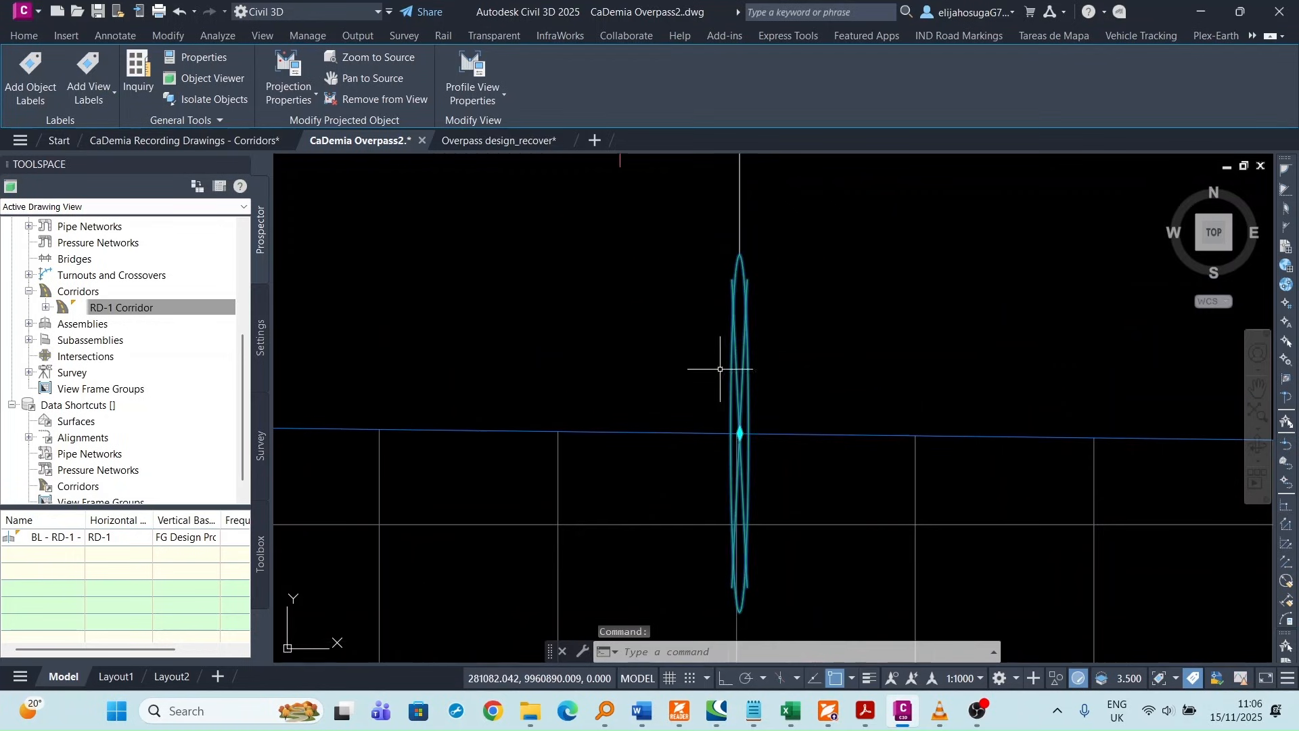
pyautogui.scroll(-8, 713, 345)
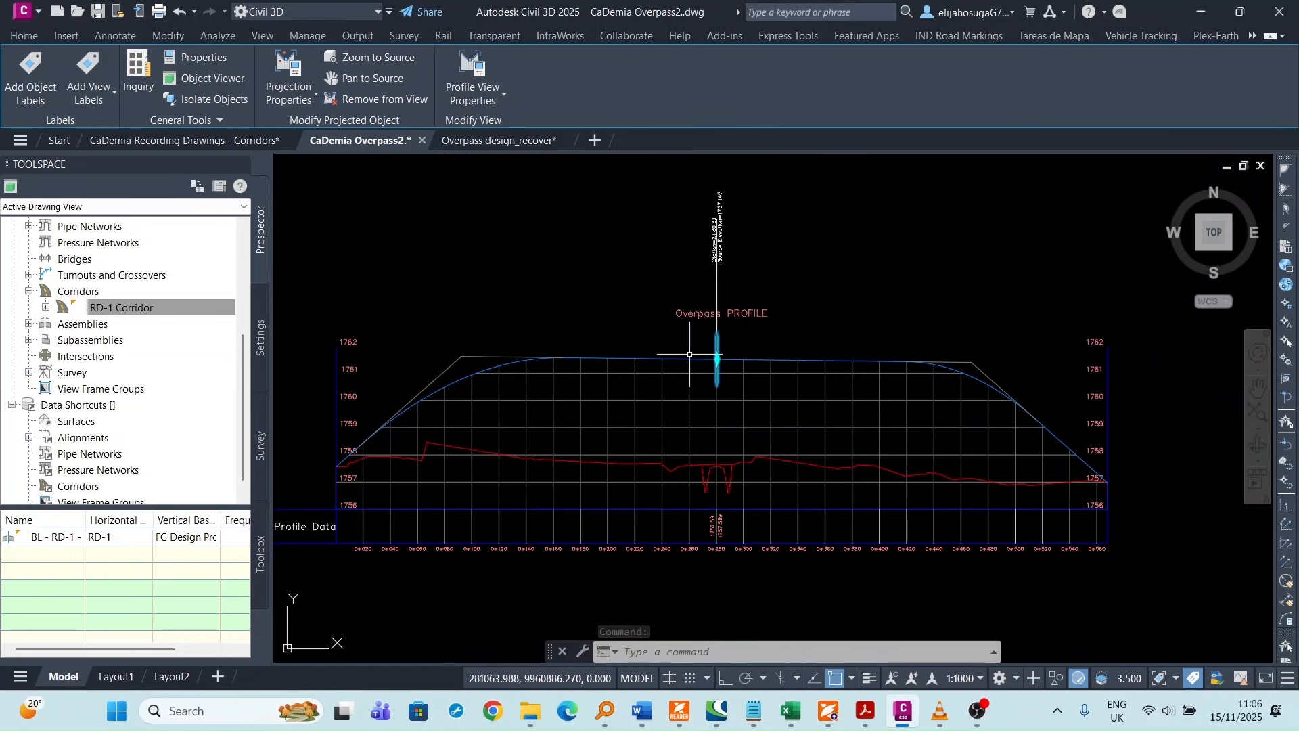
pyautogui.rightClick(734, 343)
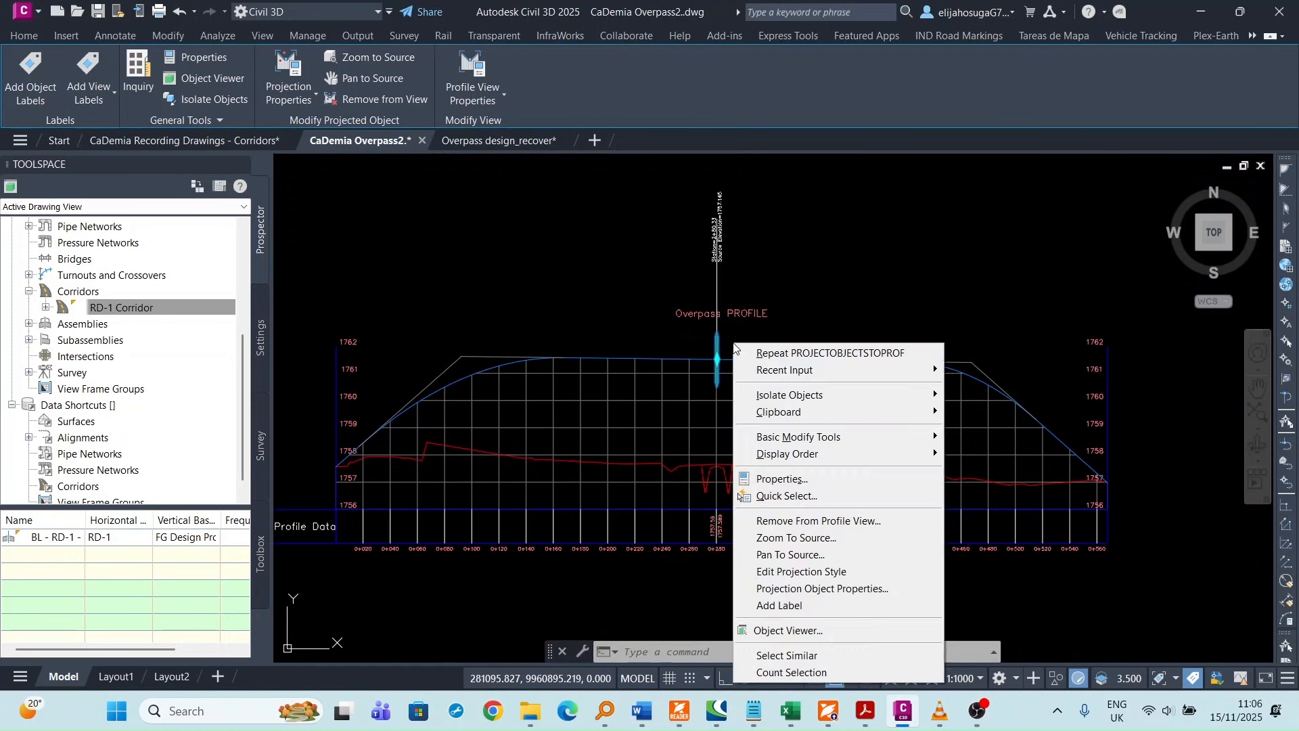
pyautogui.moveTo(763, 379)
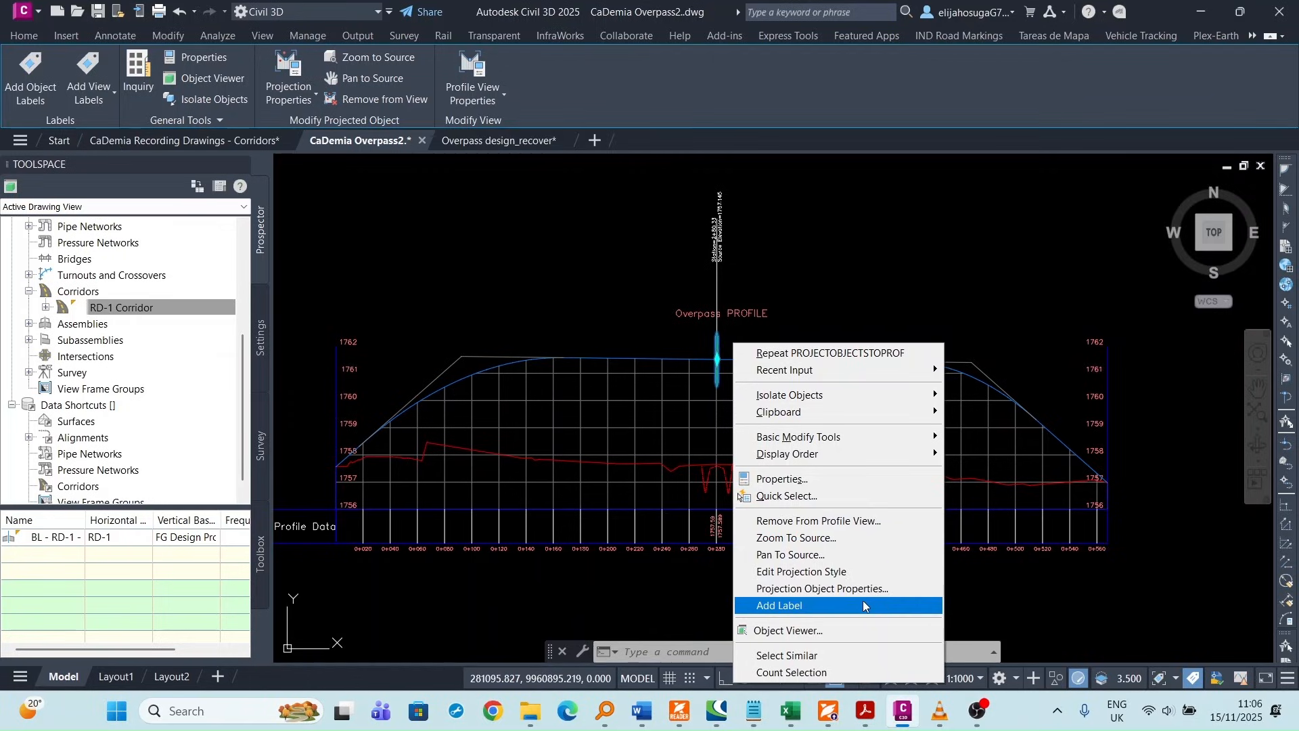
pyautogui.click(800, 573)
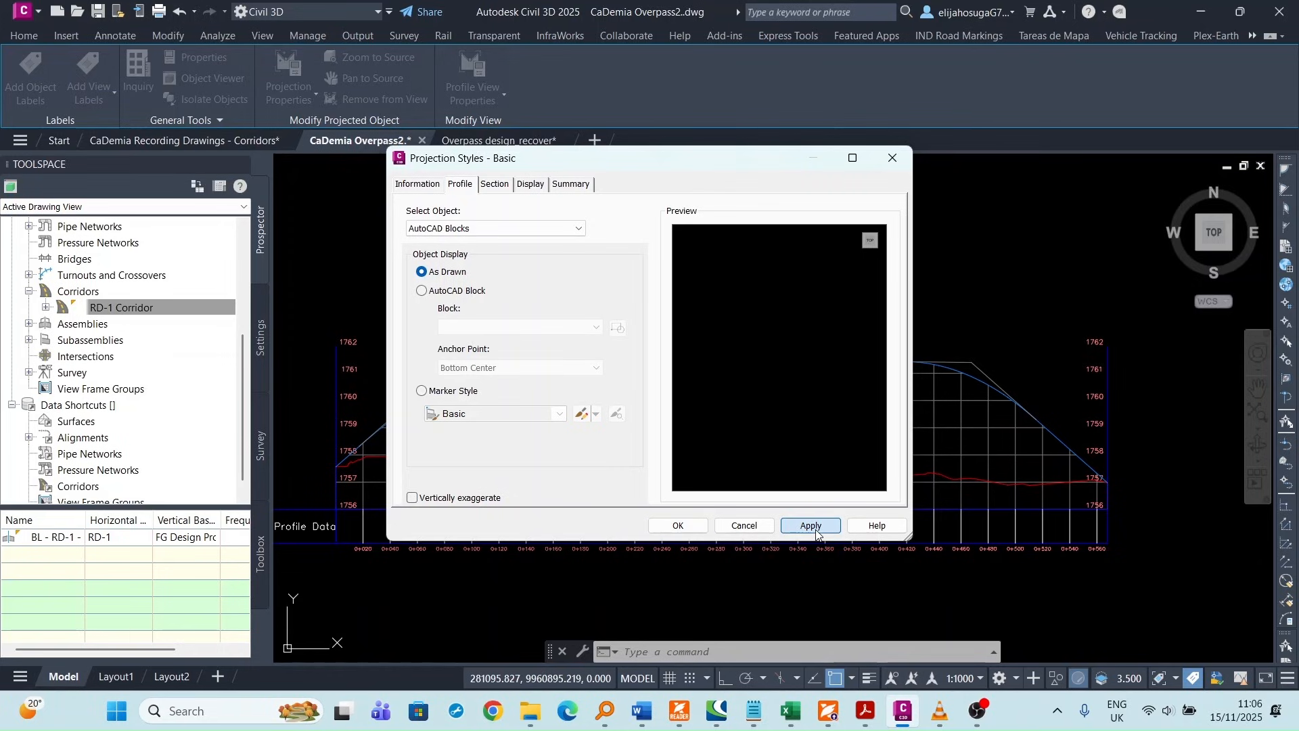
pyautogui.click(679, 526)
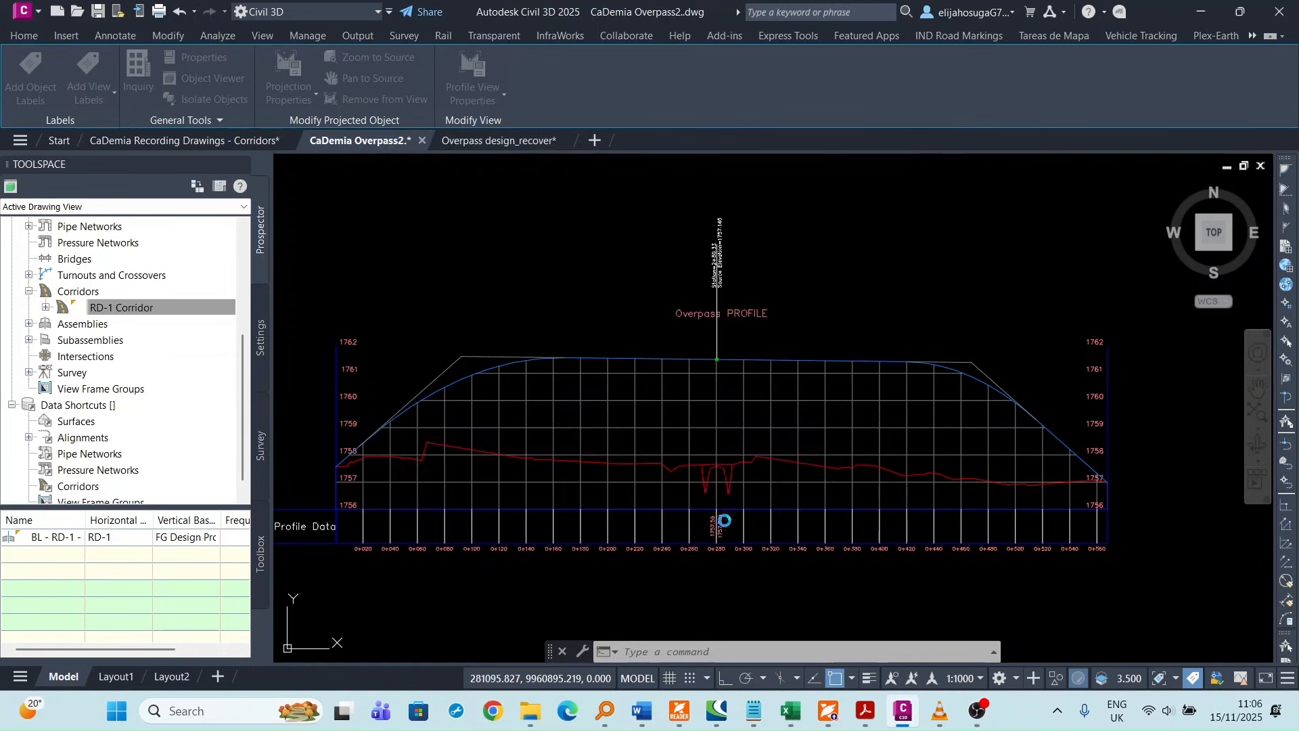
# - Examine the restyled marker's size and its position on the Overpass design profile
pyautogui.scroll(8, 718, 358)
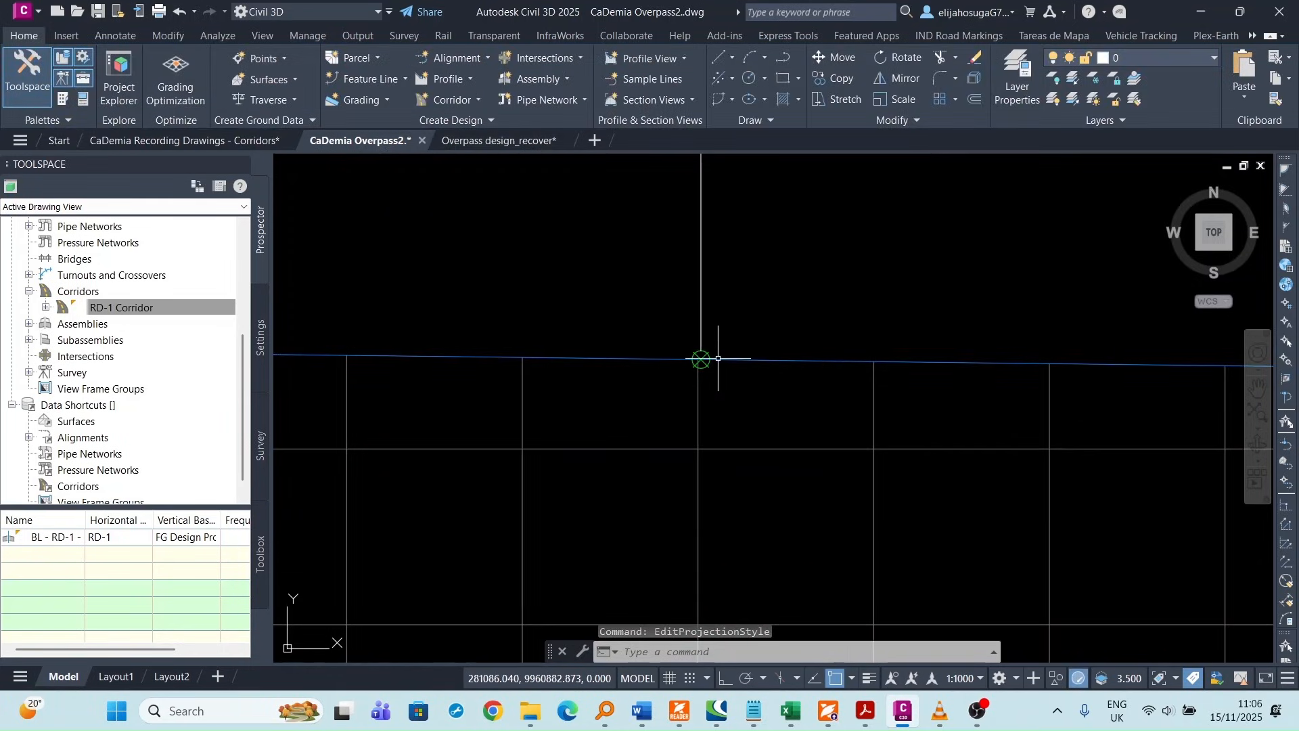
pyautogui.scroll(-4, 718, 358)
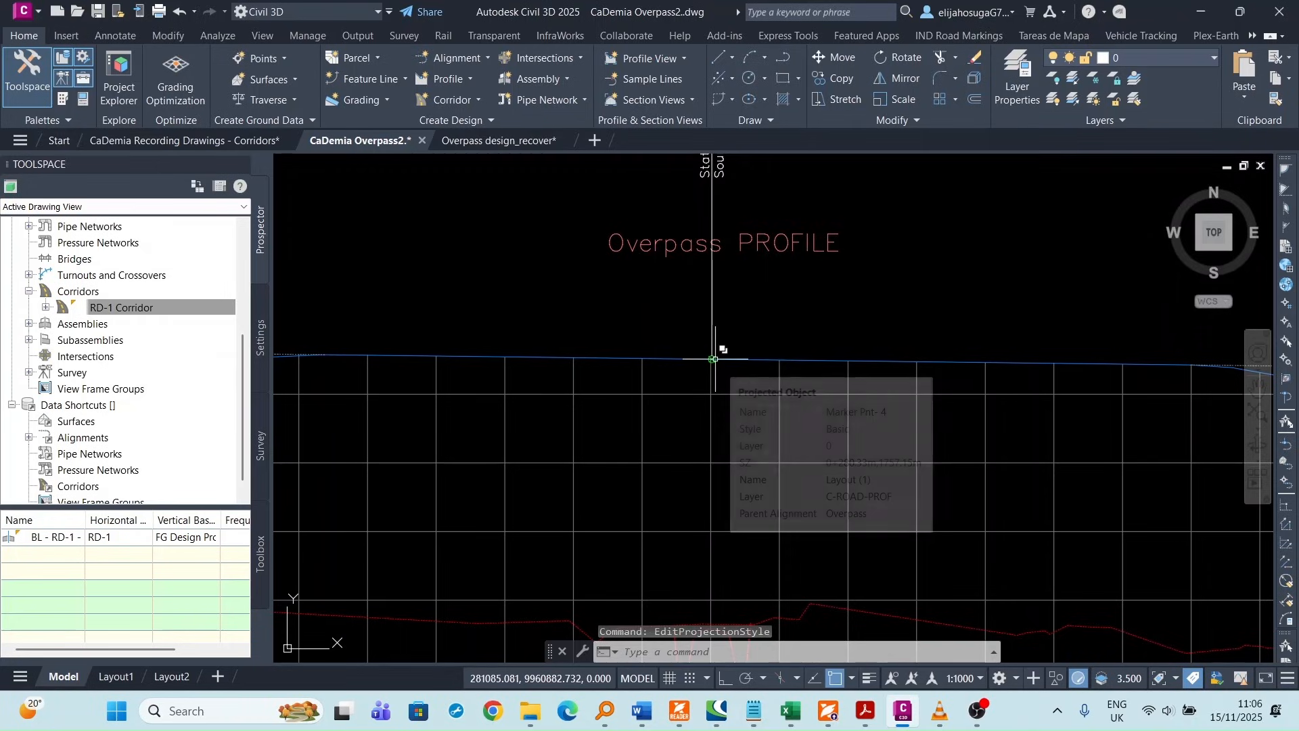
pyautogui.scroll(-4, 715, 369)
pyautogui.scroll(-5, 716, 374)
pyautogui.scroll(11, 709, 349)
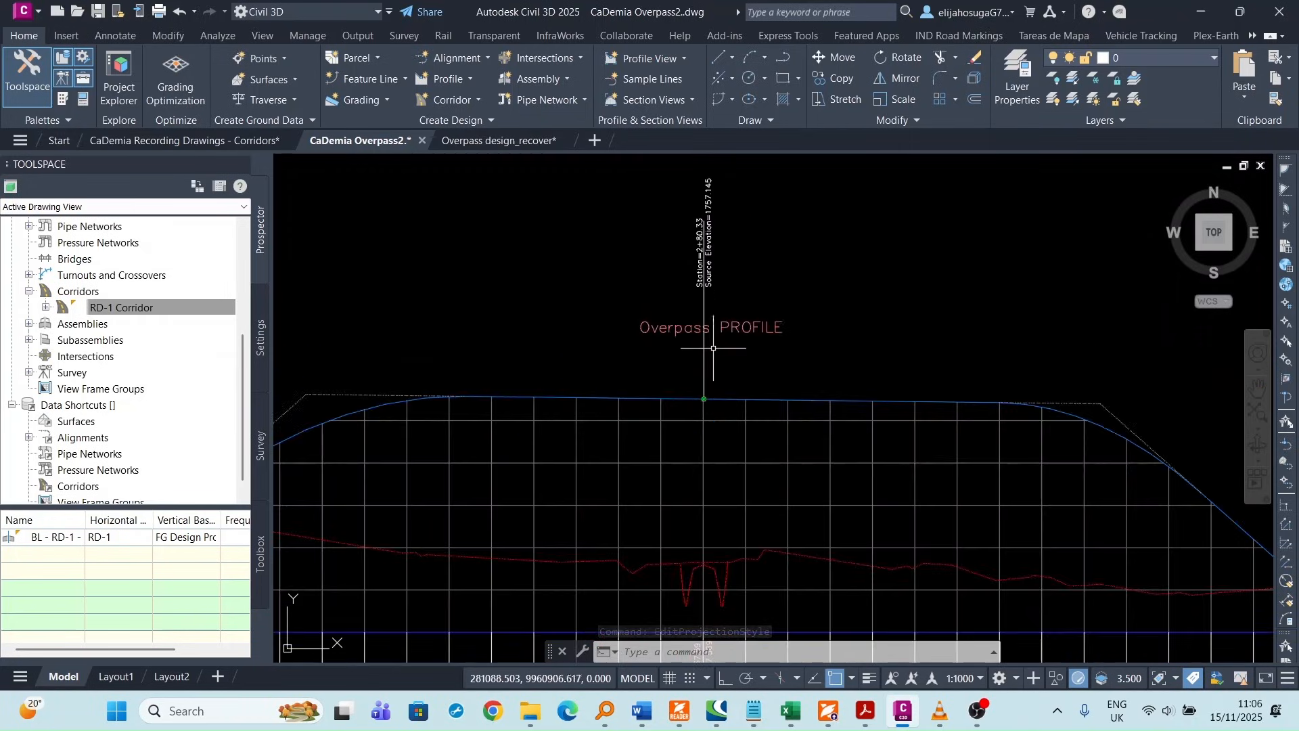
pyautogui.scroll(-6, 710, 349)
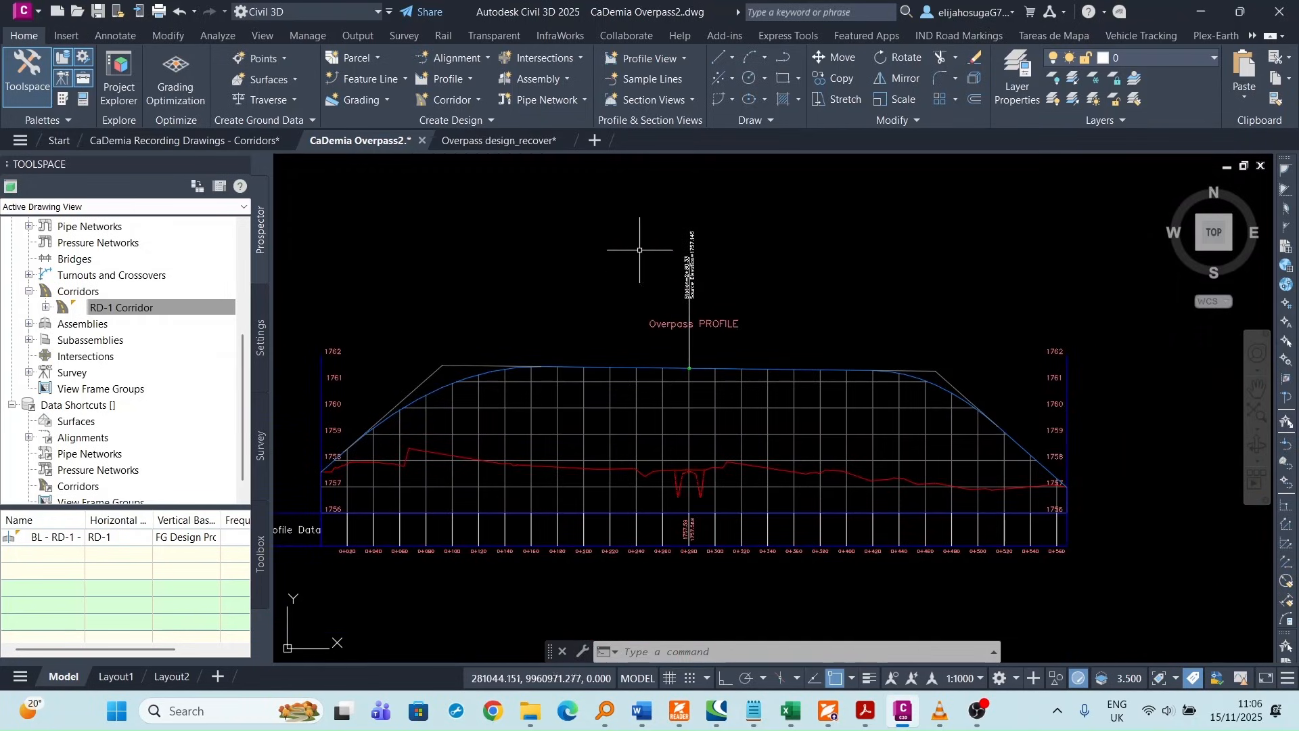
pyautogui.scroll(6, 688, 354)
pyautogui.scroll(-5, 685, 408)
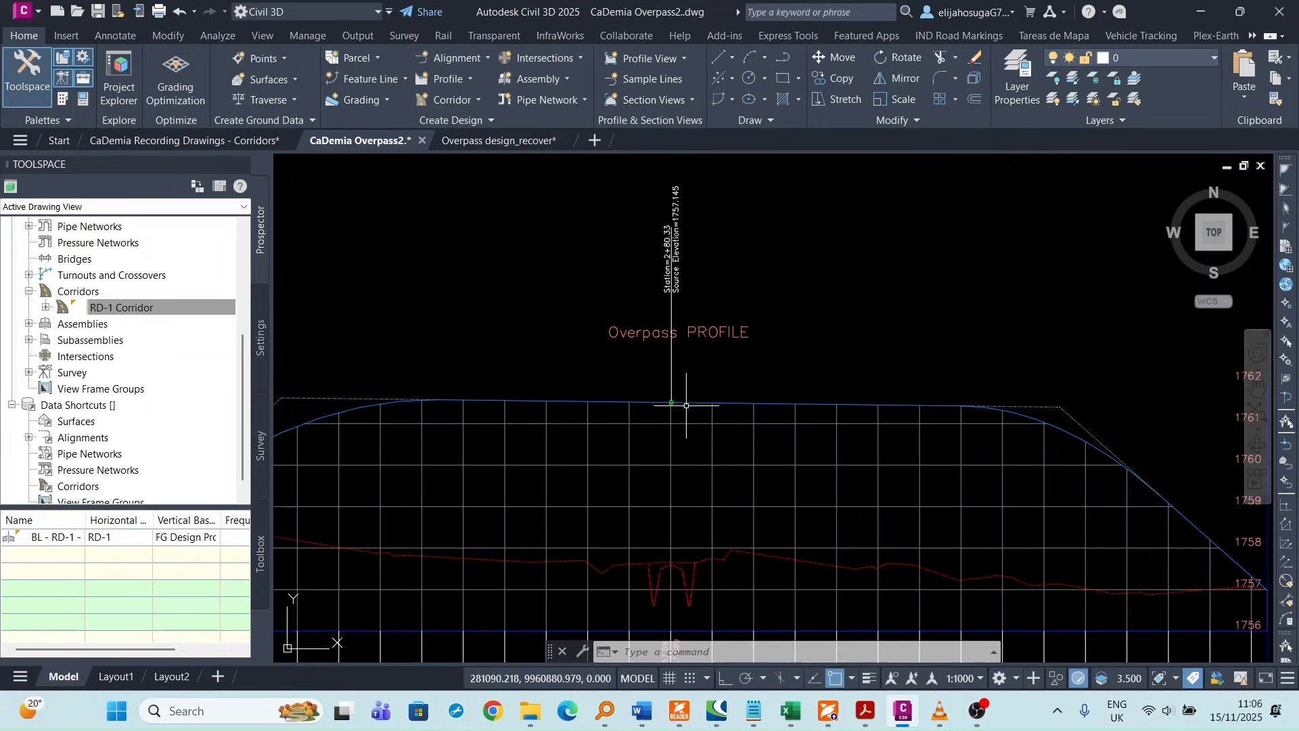
pyautogui.scroll(-2, 691, 365)
# - Read the station and source elevation in the projected marker's label above the Overpass profile
pyautogui.scroll(9, 691, 345)
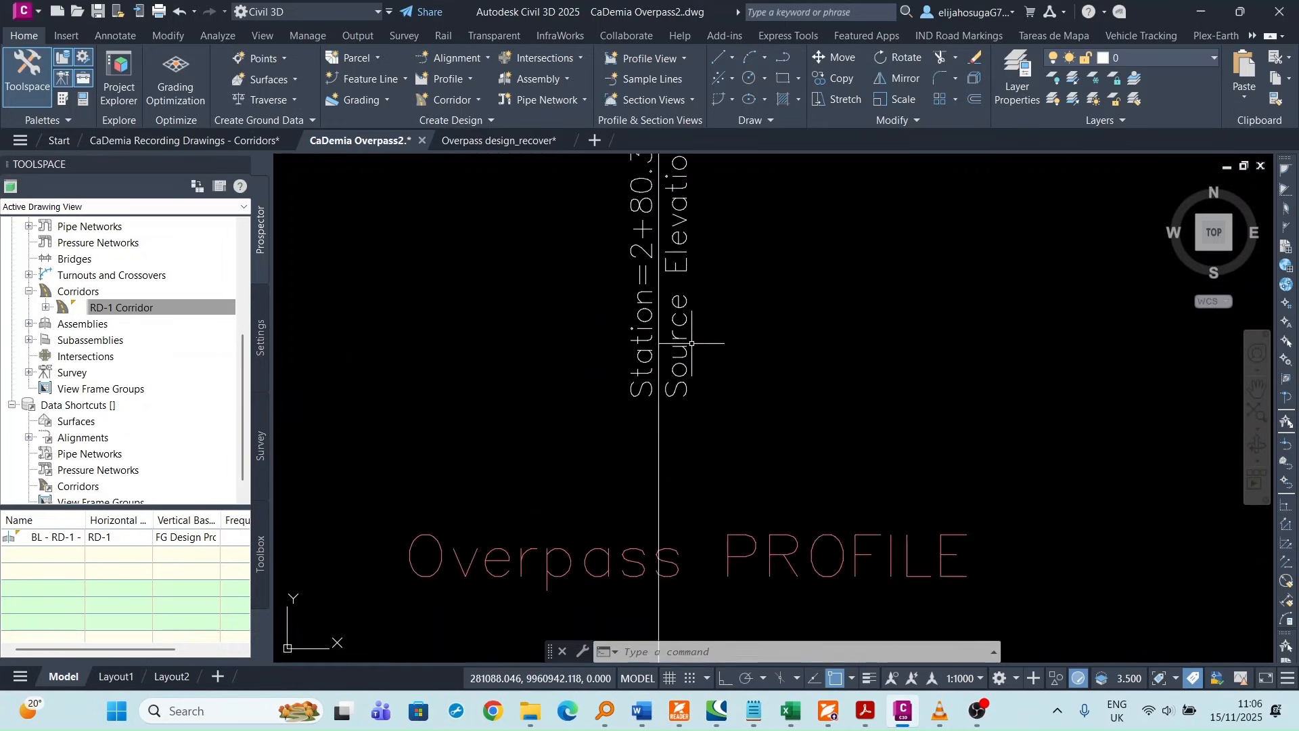
pyautogui.scroll(-5, 691, 340)
pyautogui.scroll(4, 677, 299)
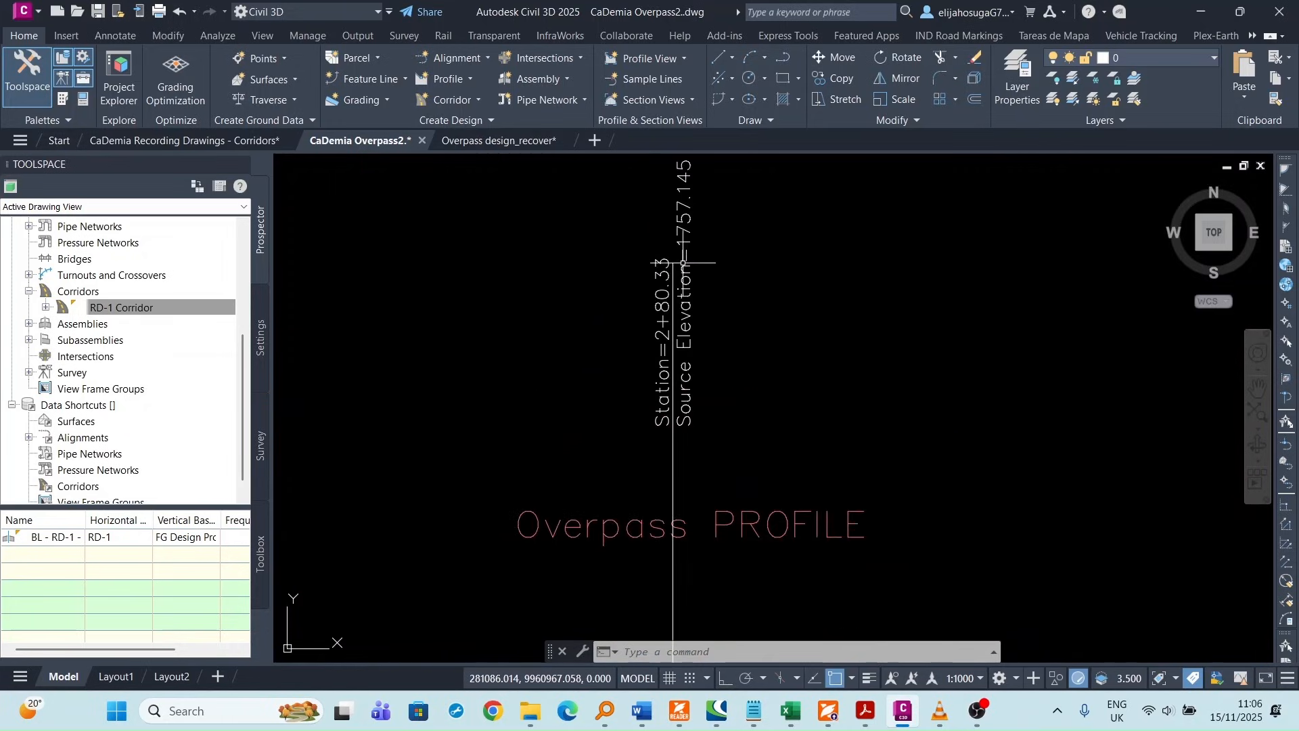
pyautogui.scroll(-2, 682, 261)
pyautogui.scroll(-3, 680, 253)
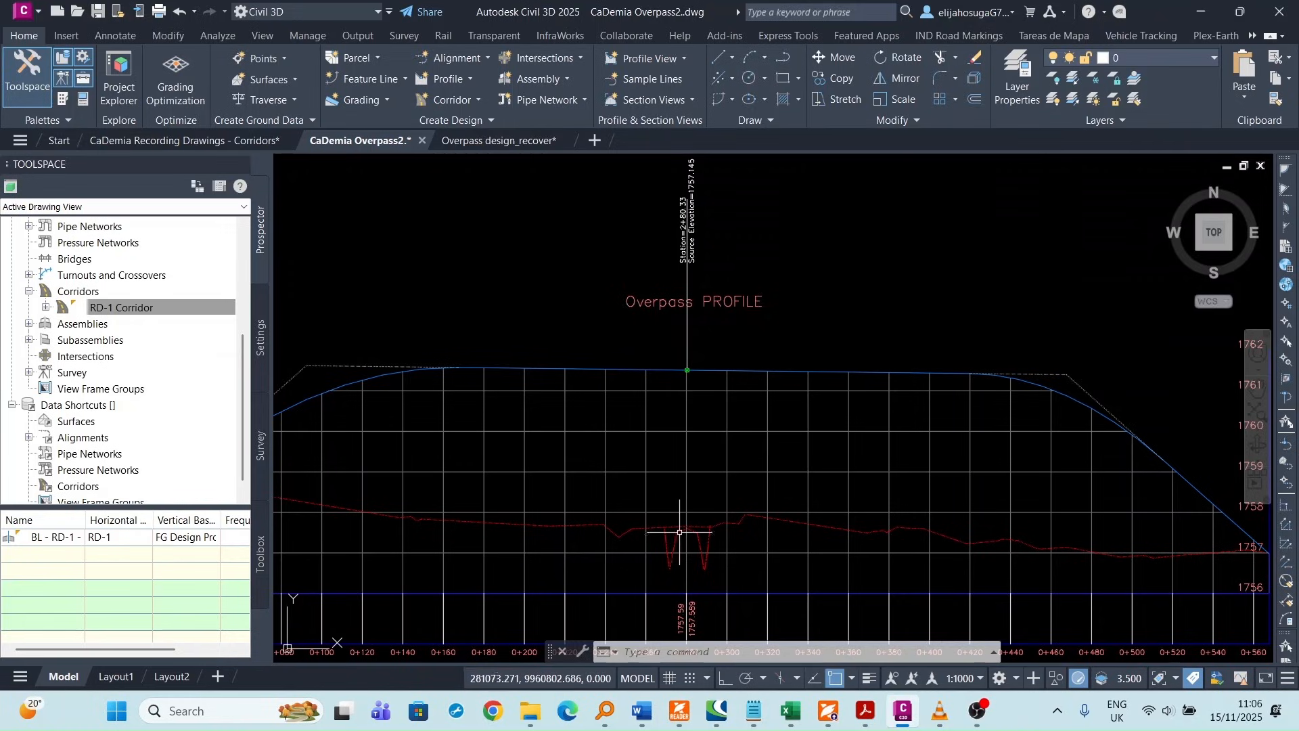
pyautogui.moveTo(688, 203); pyautogui.dragTo(704, 256, button='middle')
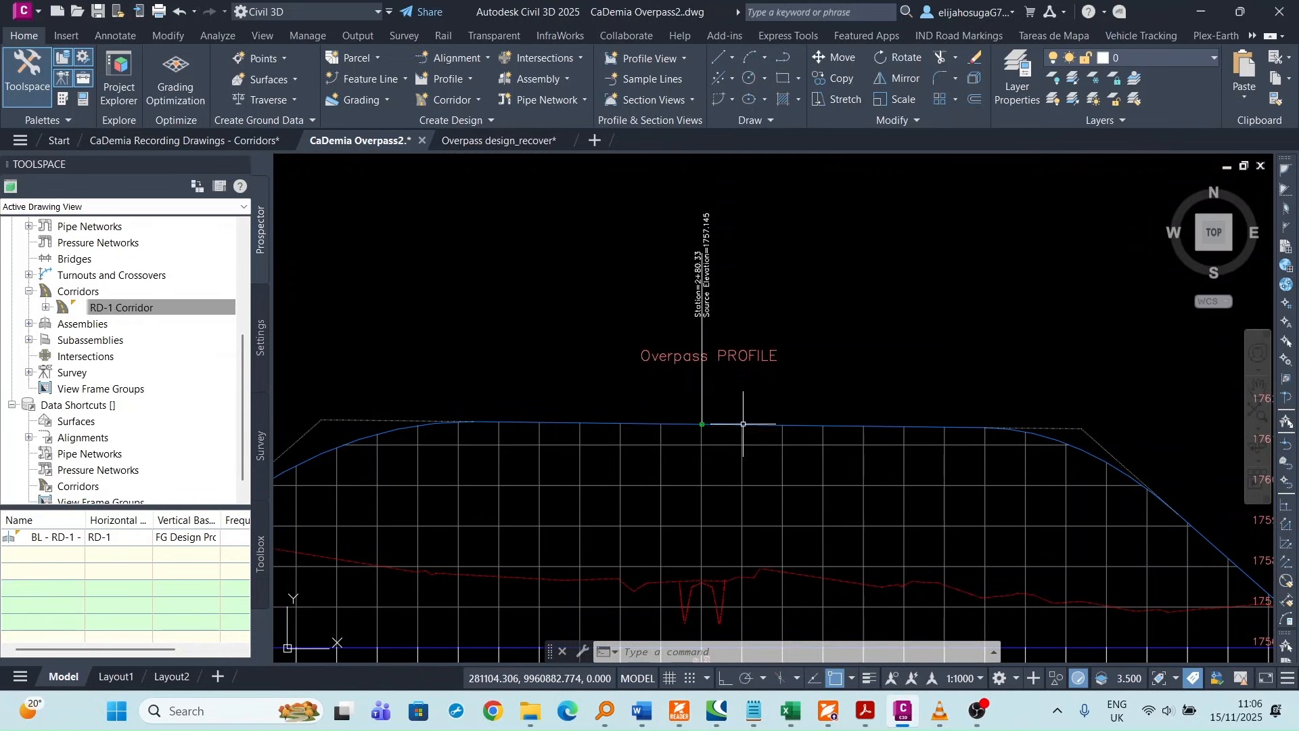
pyautogui.scroll(-2, 743, 424)
pyautogui.scroll(6, 707, 283)
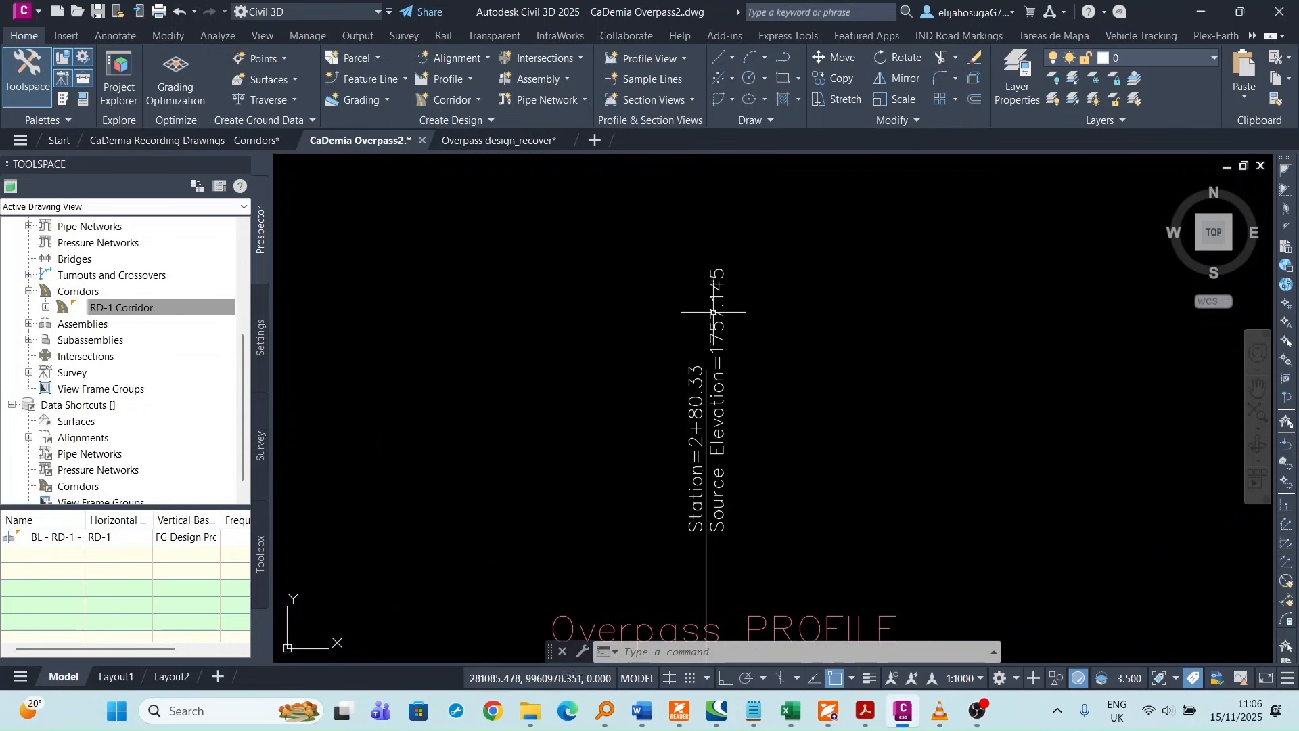
pyautogui.scroll(-7, 723, 280)
# - Compare the marker's label with the profile view's elevation axis, design profile and existing corridor line at the crossing
pyautogui.scroll(1, 729, 379)
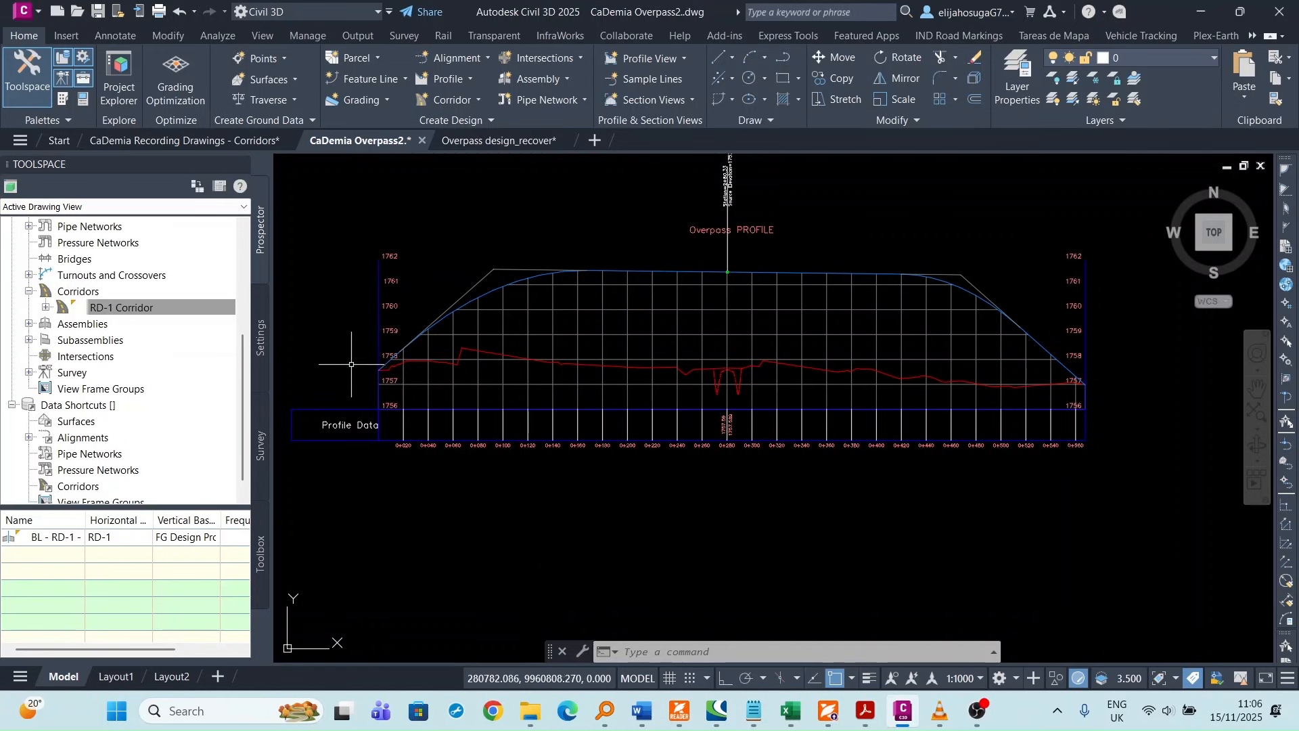
pyautogui.scroll(2, 391, 365)
pyautogui.scroll(-3, 374, 347)
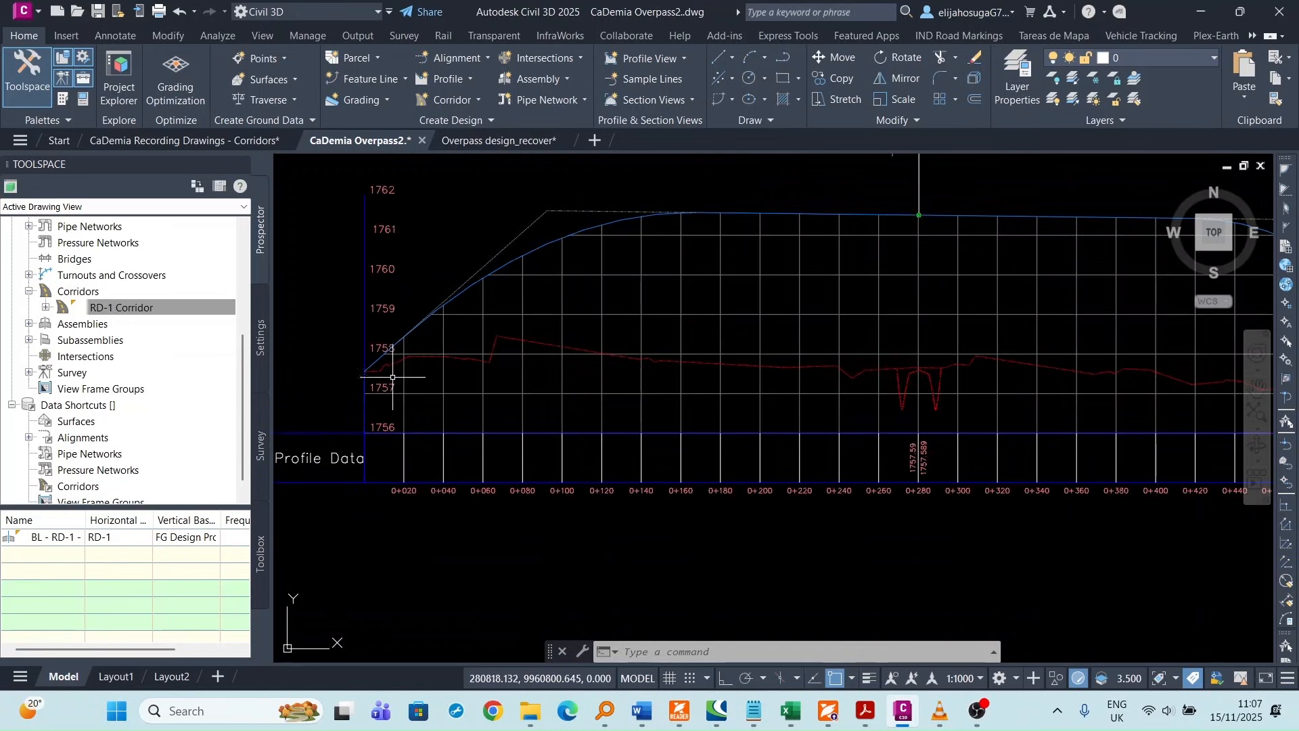
pyautogui.scroll(-1, 399, 374)
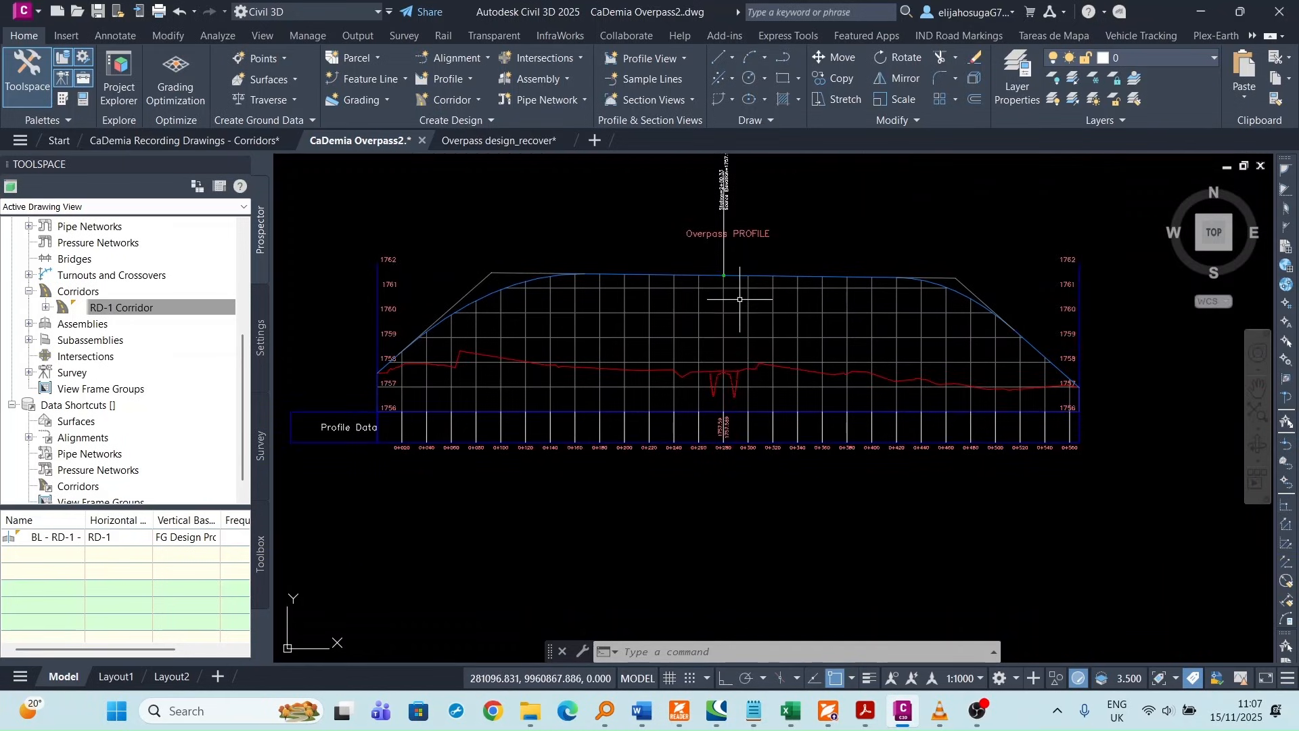
pyautogui.scroll(1, 740, 305)
pyautogui.scroll(1, 703, 409)
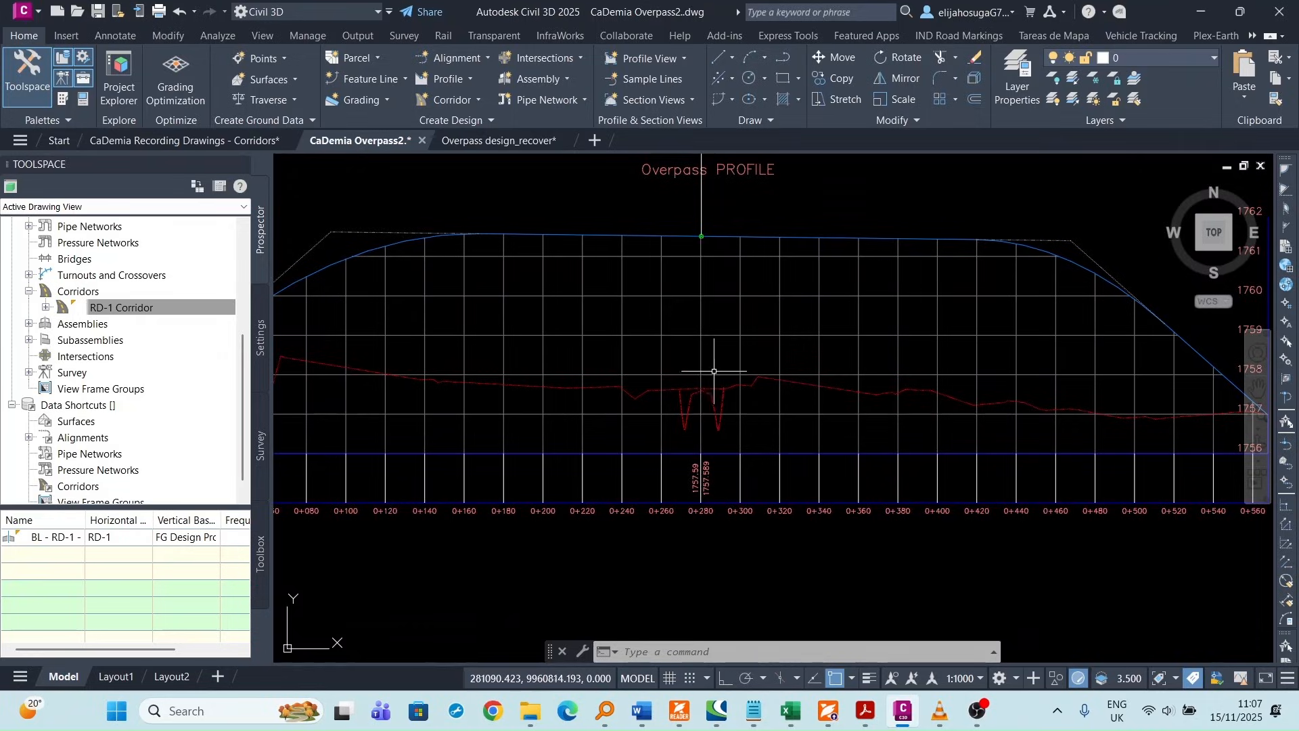
pyautogui.scroll(-3, 728, 299)
pyautogui.scroll(6, 736, 316)
pyautogui.scroll(-5, 736, 315)
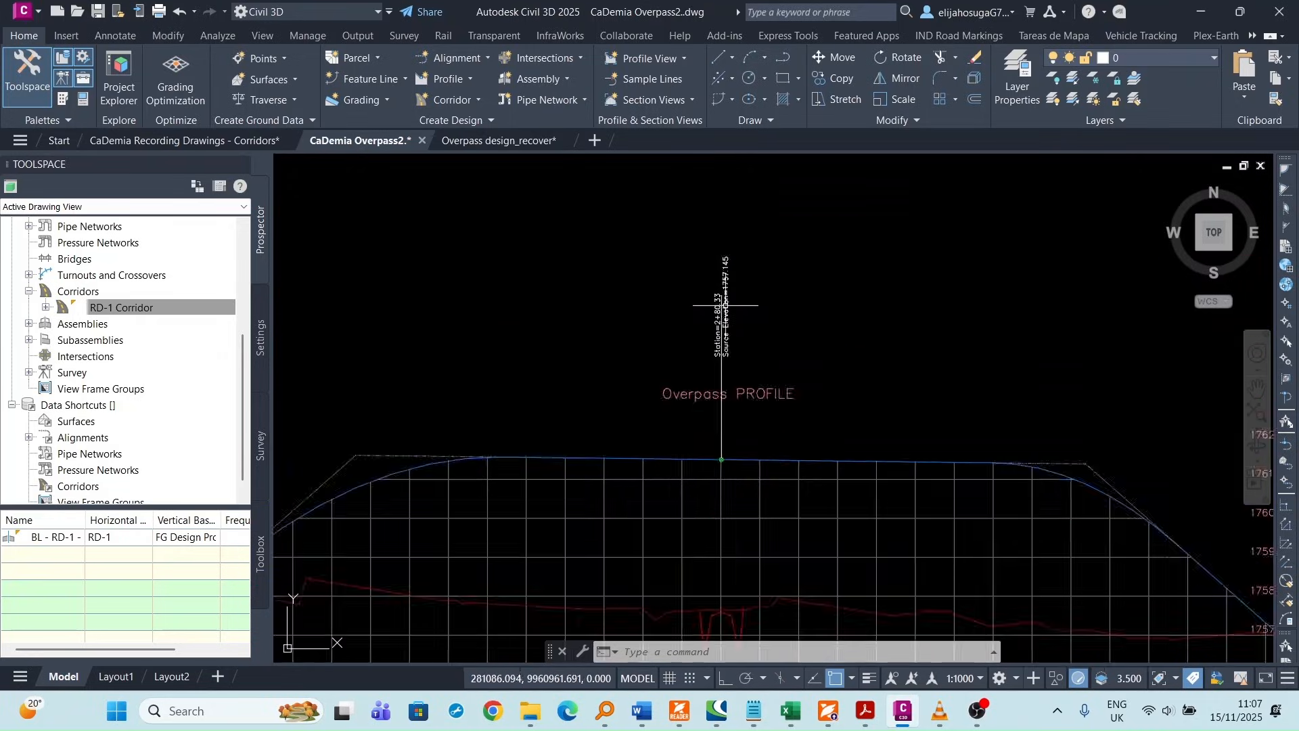
pyautogui.scroll(2, 725, 409)
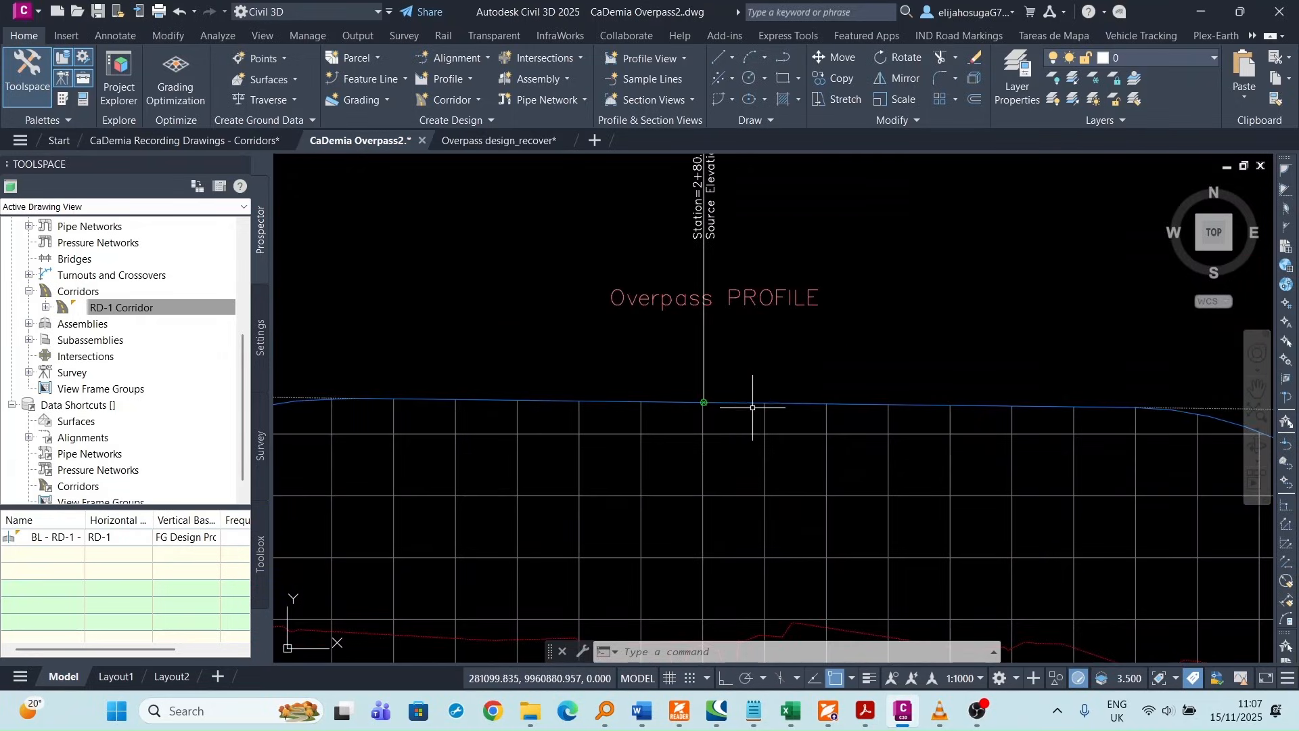
pyautogui.scroll(-5, 737, 406)
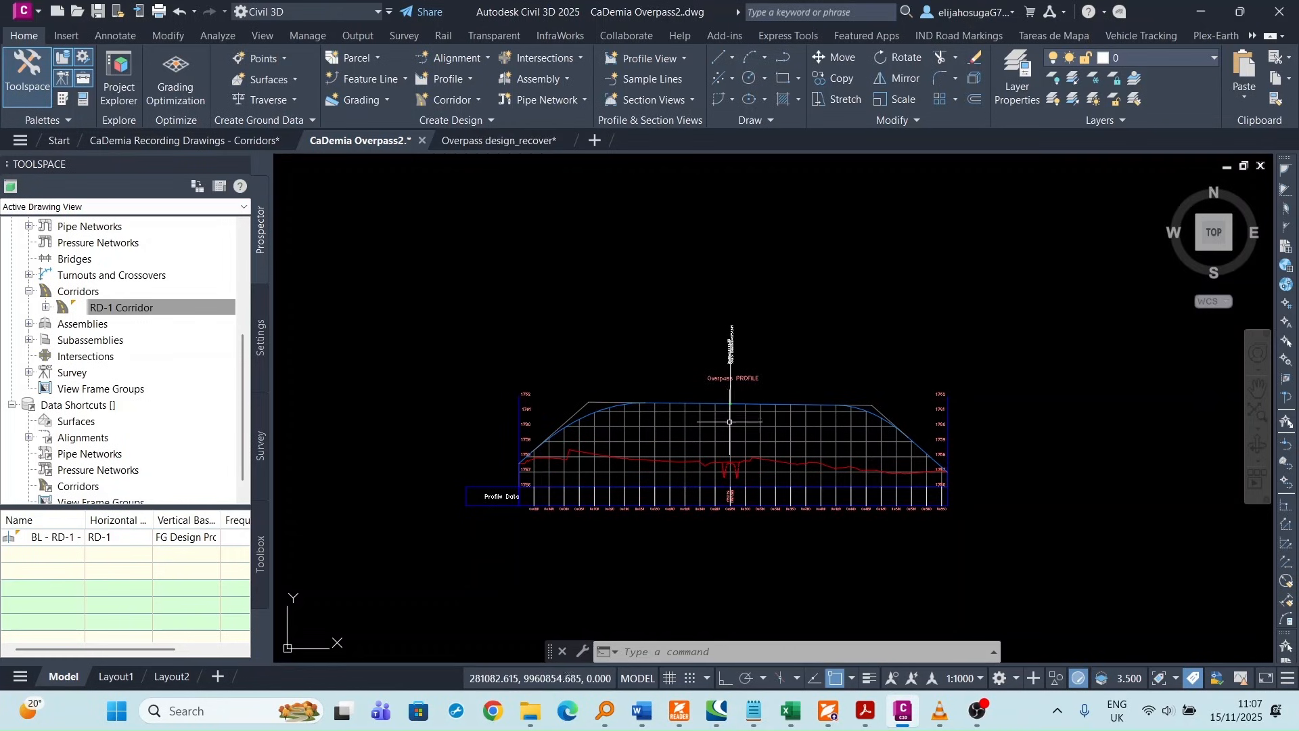
pyautogui.scroll(4, 735, 419)
pyautogui.scroll(-2, 458, 381)
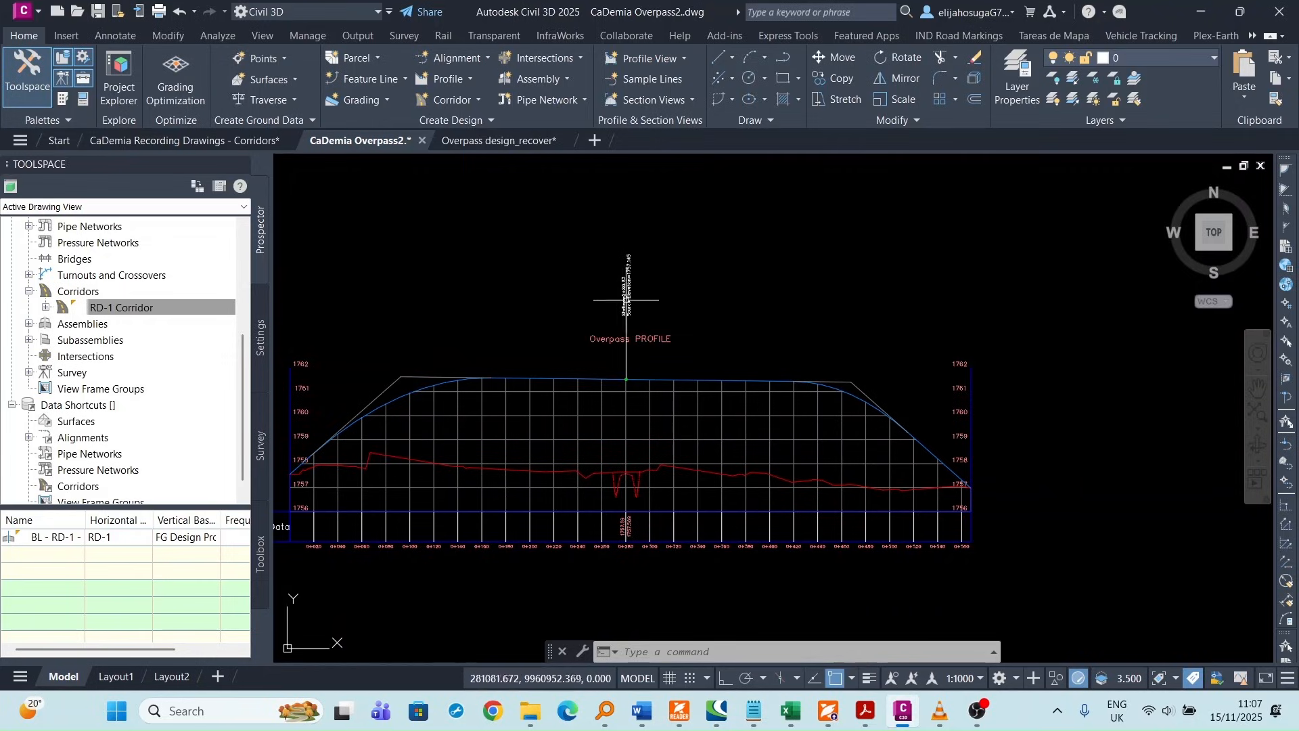
pyautogui.scroll(2, 627, 291)
pyautogui.scroll(2, 629, 298)
pyautogui.scroll(-6, 623, 319)
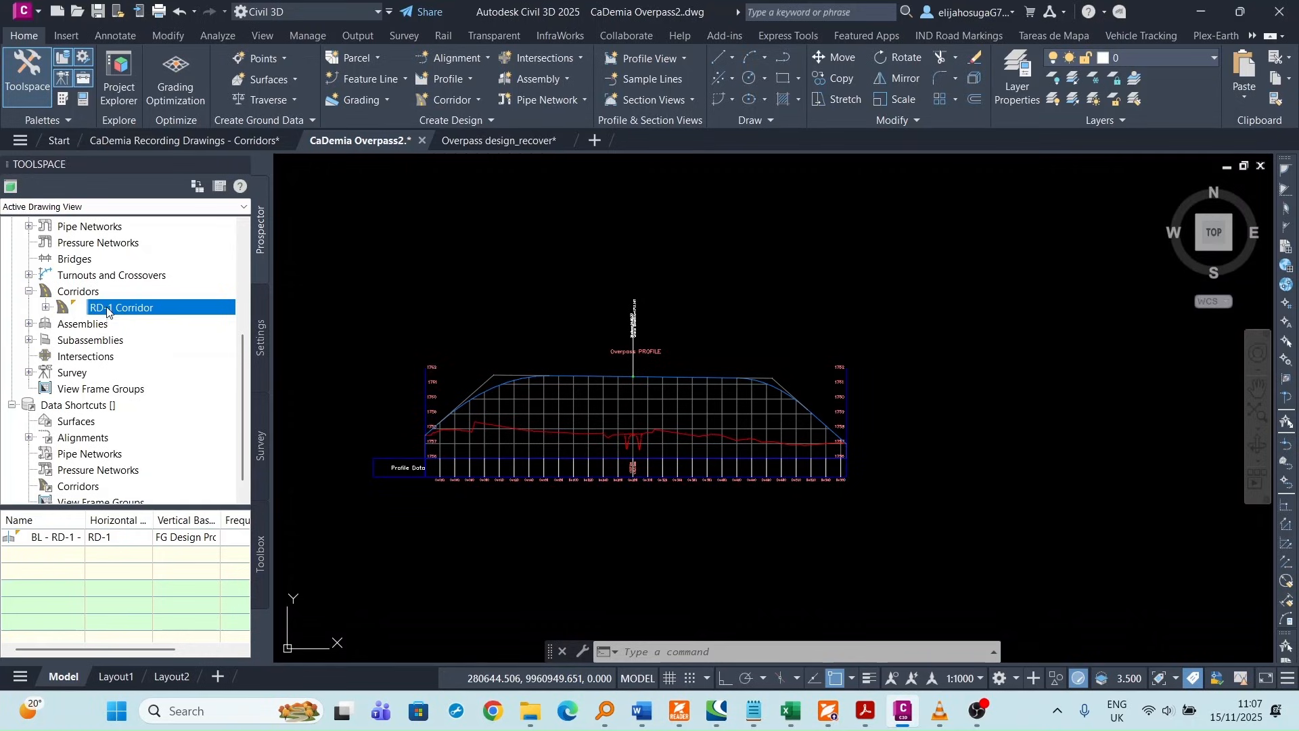
# - Create a profile view projection label expression named Difference, defined as Projection Elevation minus Source Elevation
pyautogui.click(258, 356)
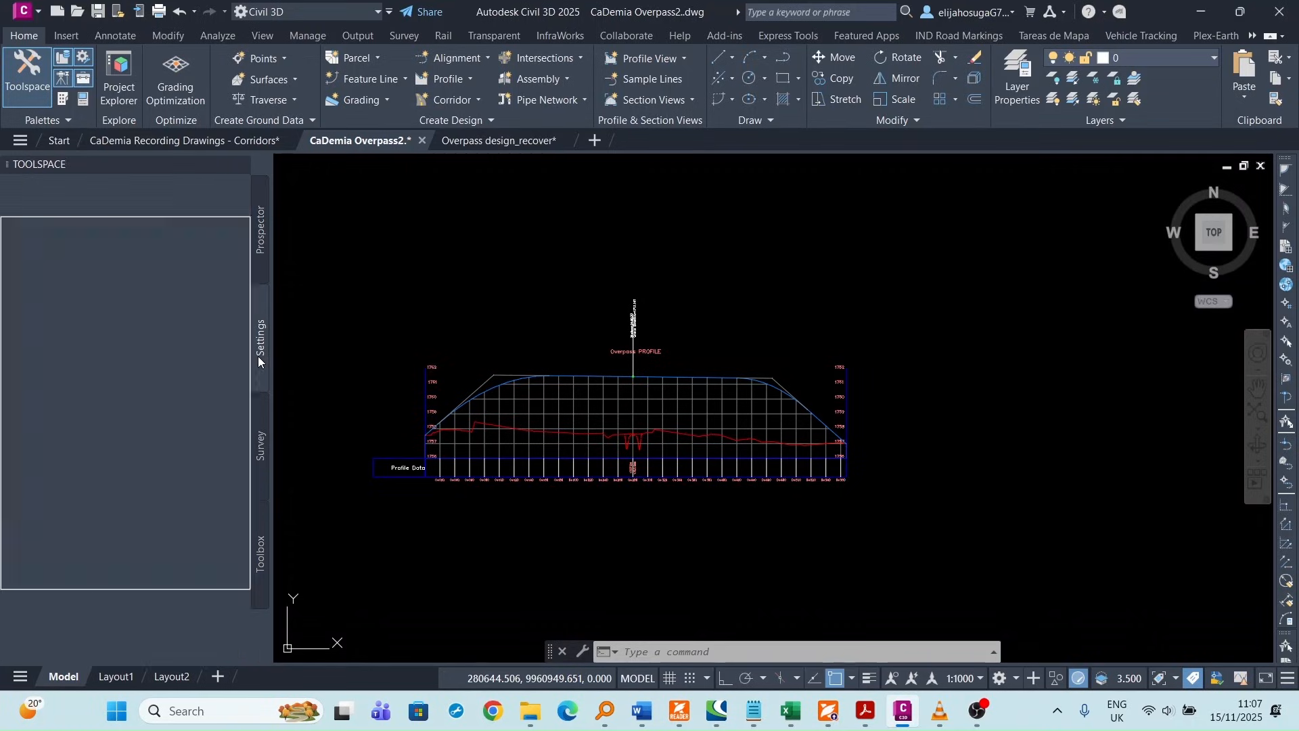
pyautogui.scroll(2, 109, 339)
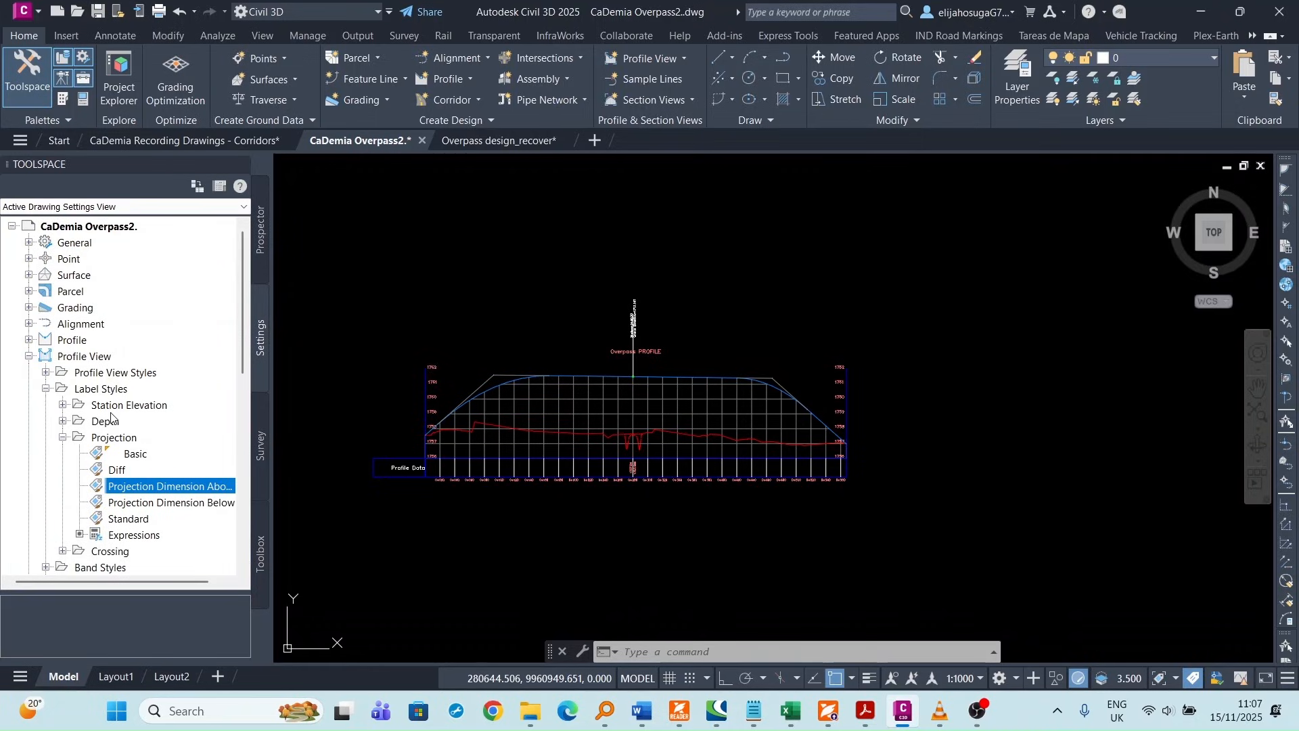
pyautogui.scroll(-1, 111, 417)
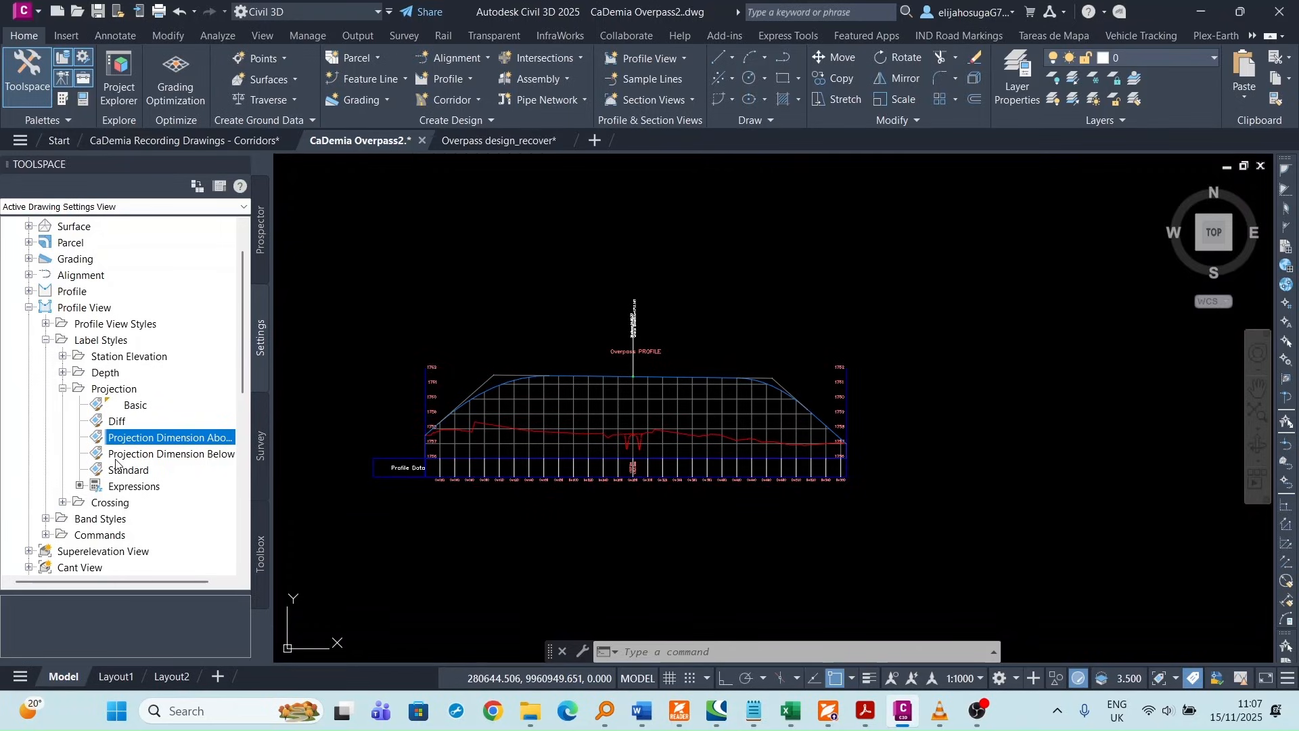
pyautogui.click(133, 487)
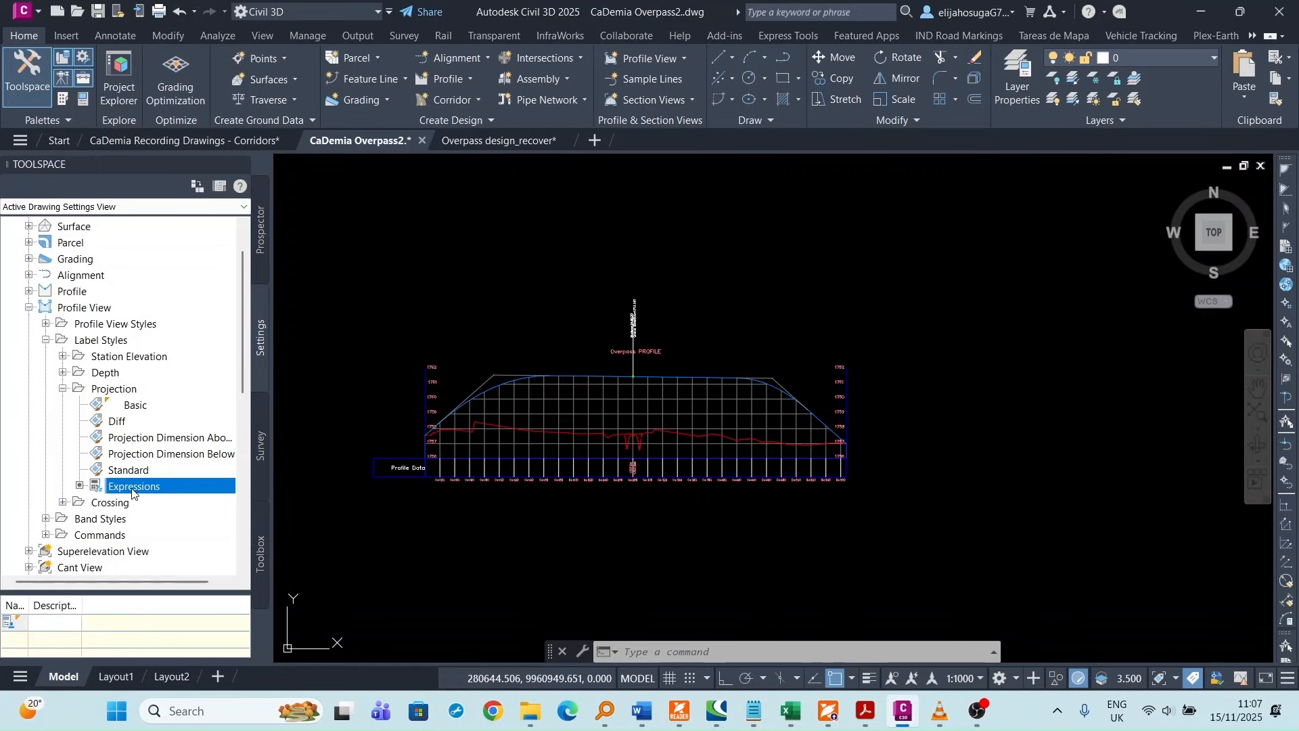
pyautogui.rightClick(132, 493)
pyautogui.click(162, 497)
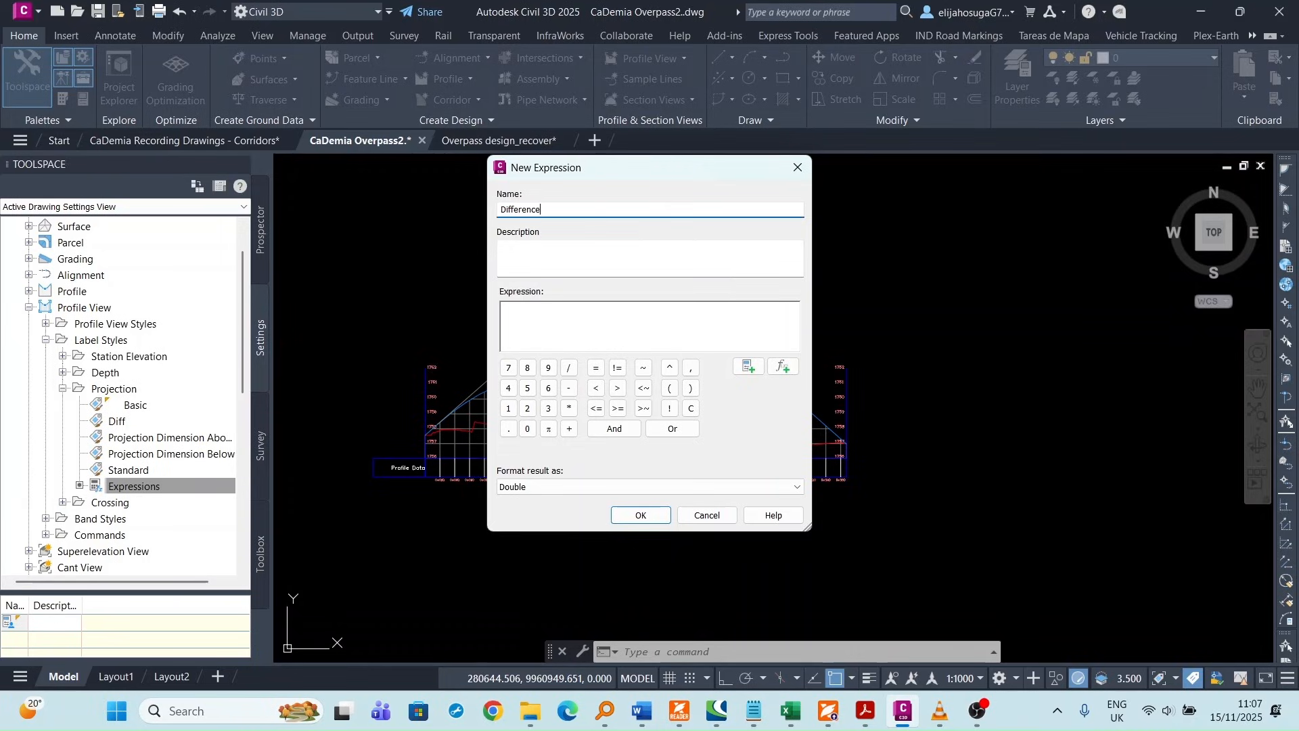
pyautogui.click(749, 366)
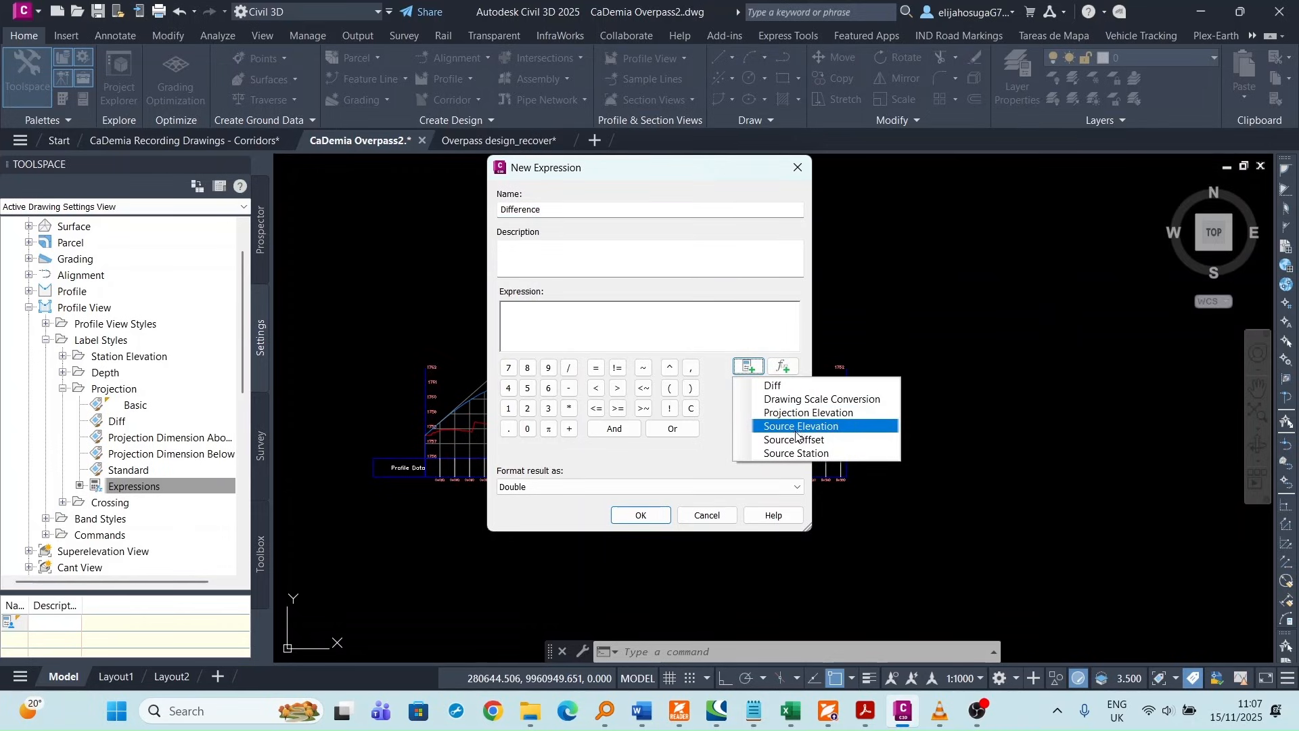
pyautogui.click(807, 414)
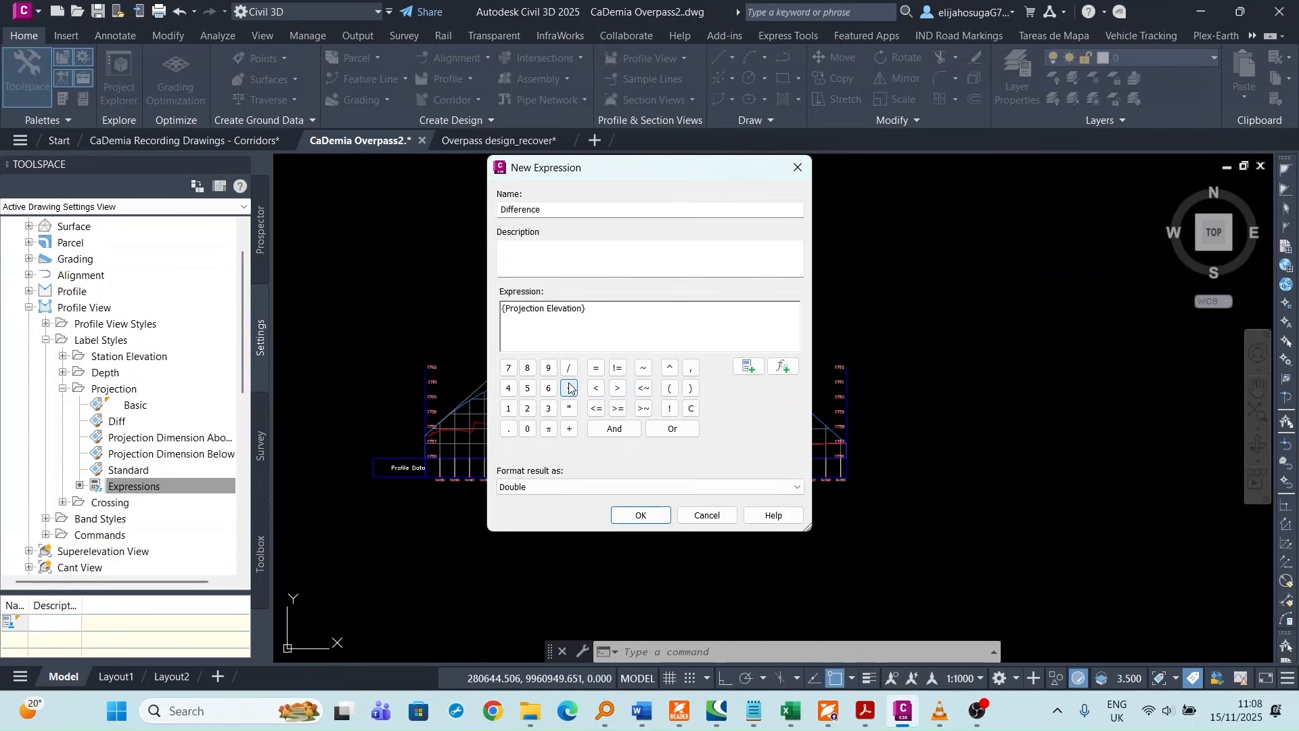
pyautogui.click(749, 366)
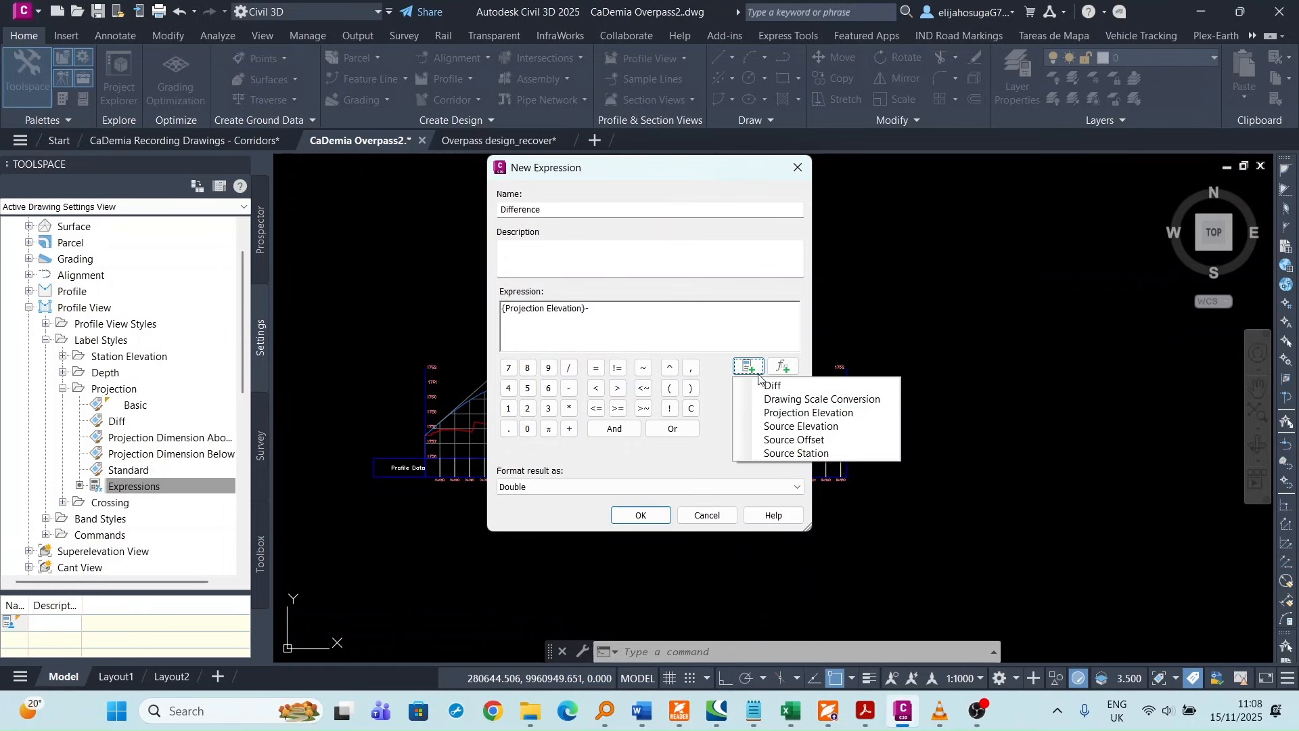
pyautogui.click(800, 427)
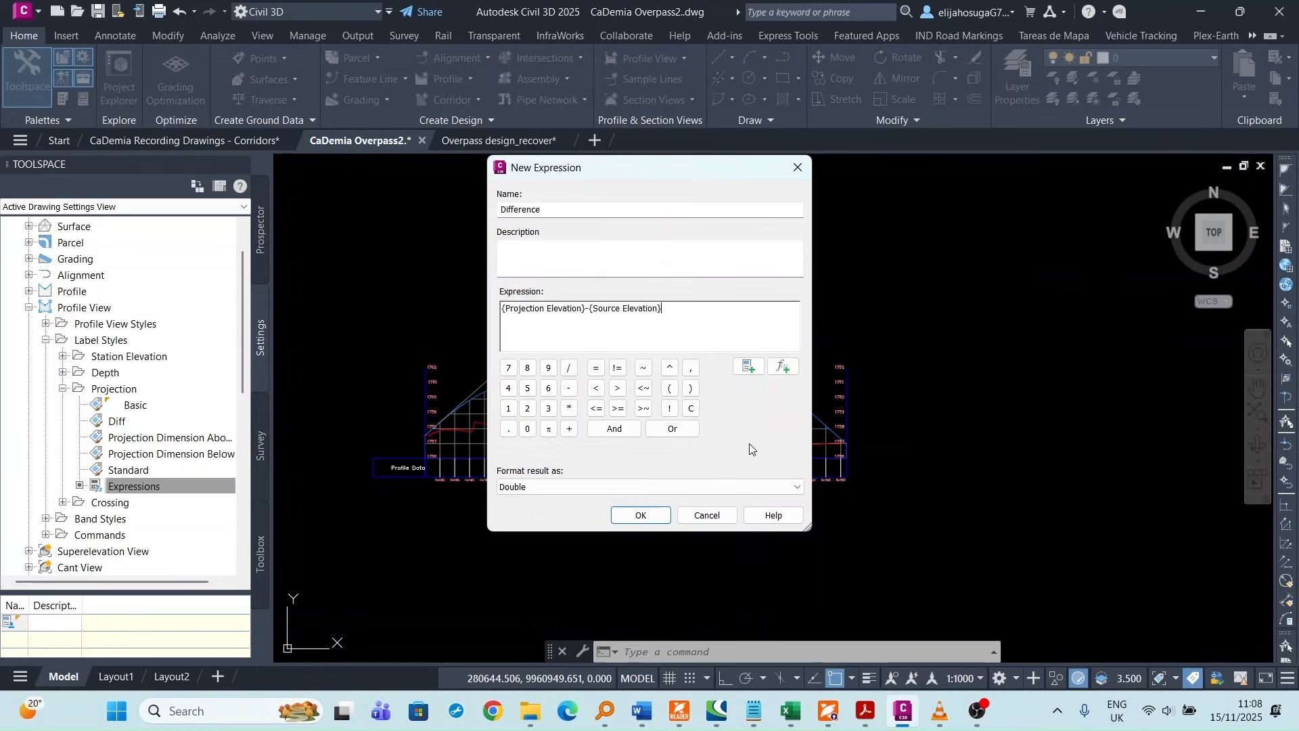
pyautogui.click(638, 515)
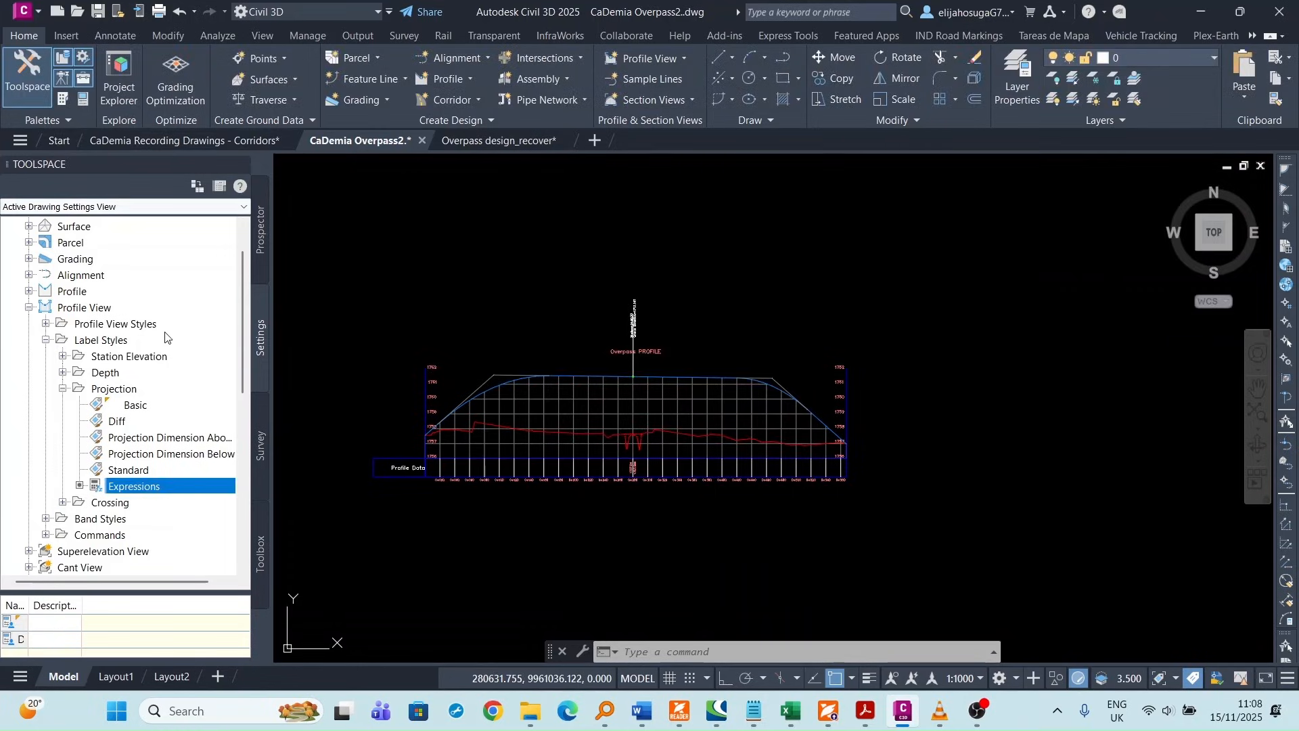
# - Copy the Projection Dimension Above label style and name the copy Diff2
pyautogui.rightClick(164, 440)
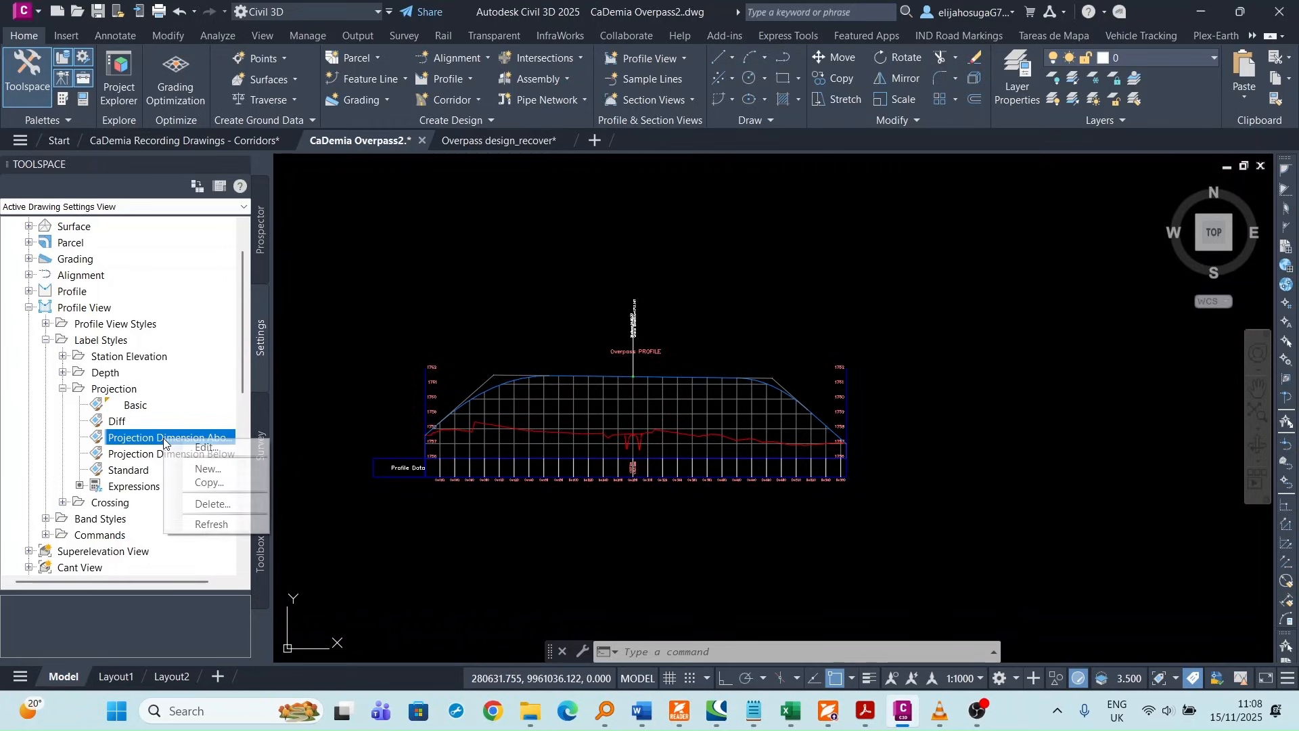
pyautogui.click(216, 480)
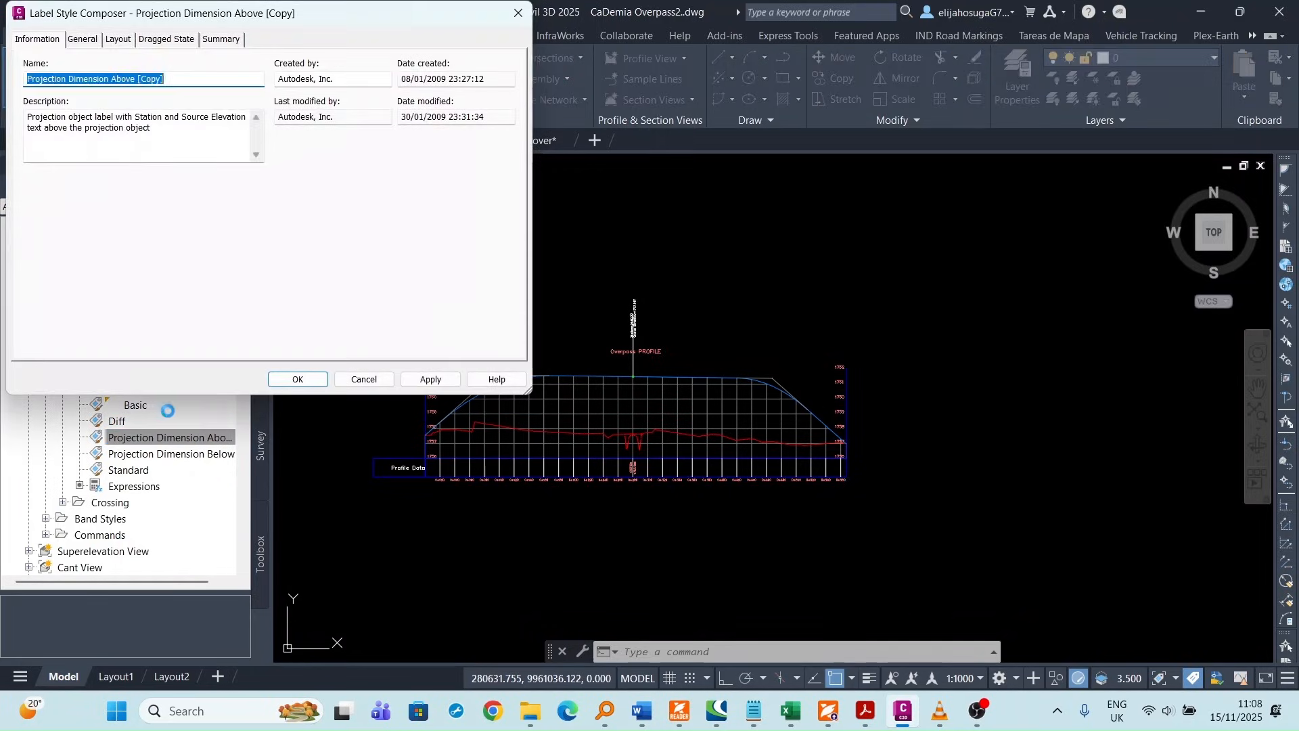
pyautogui.moveTo(332, 17); pyautogui.dragTo(588, 109)
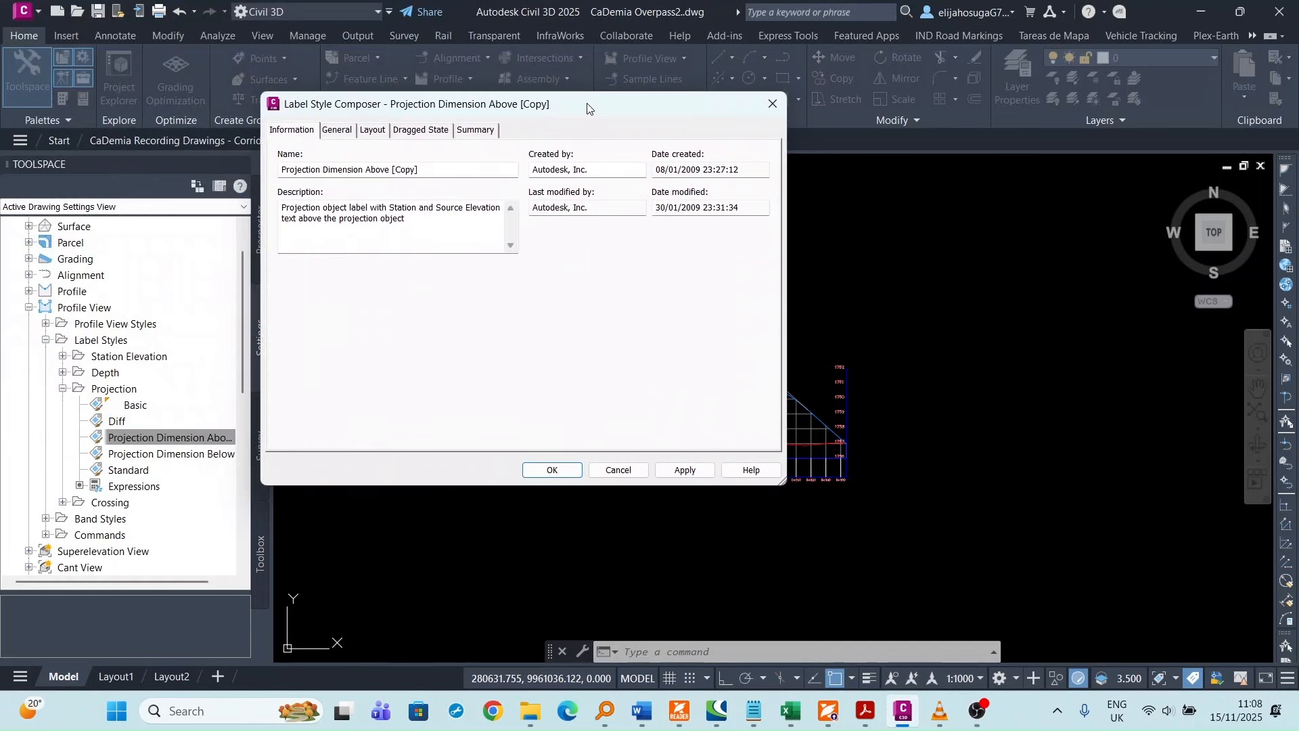
pyautogui.moveTo(418, 170); pyautogui.dragTo(247, 166)
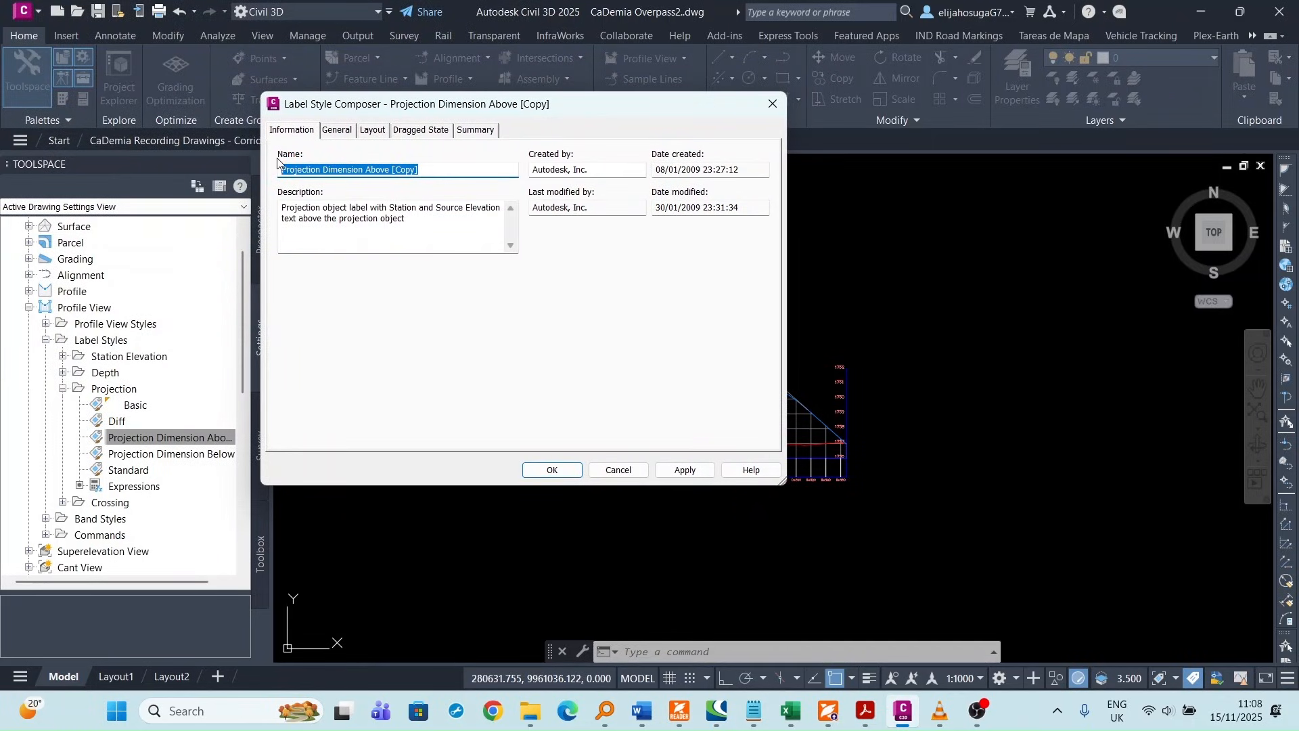
pyautogui.write('Diff2')
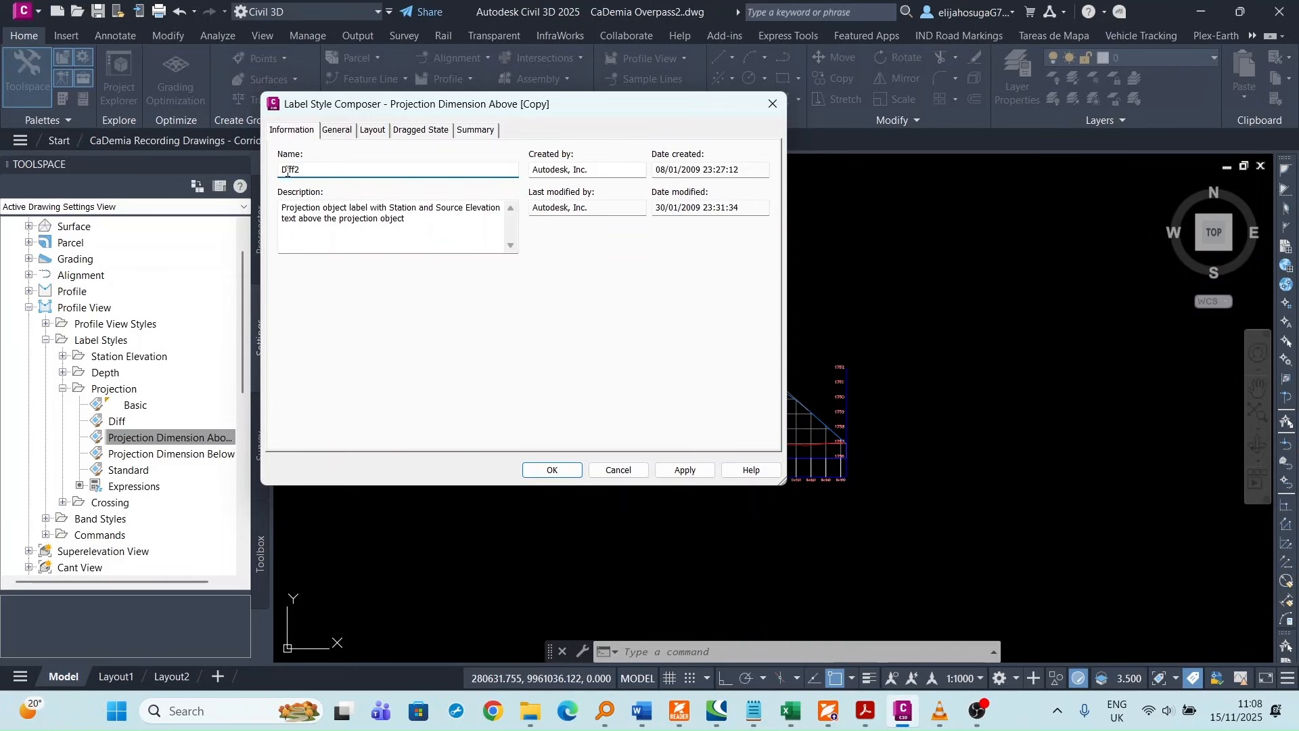
# - Replace the Projection Elevation field in Diff2's Projection Text contents with the Difference expression at 0.001 precision and save the style
pyautogui.click(374, 131)
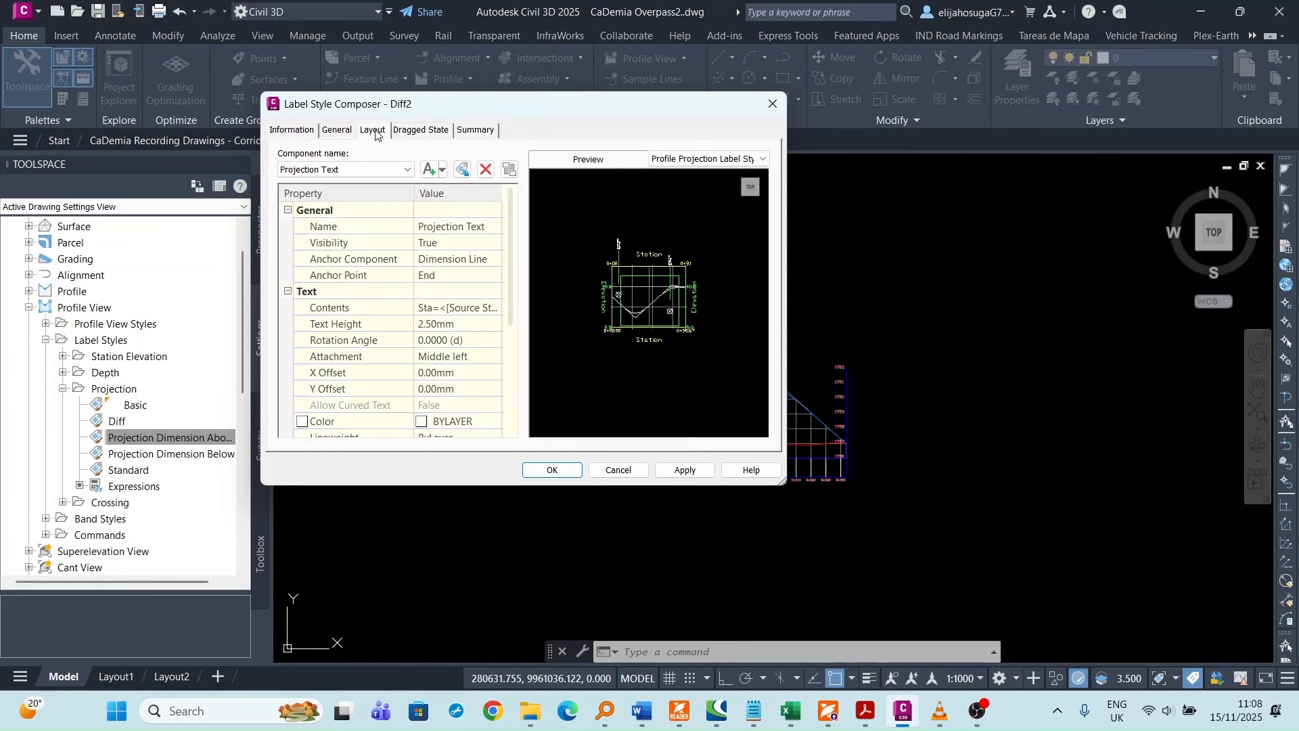
pyautogui.click(494, 308)
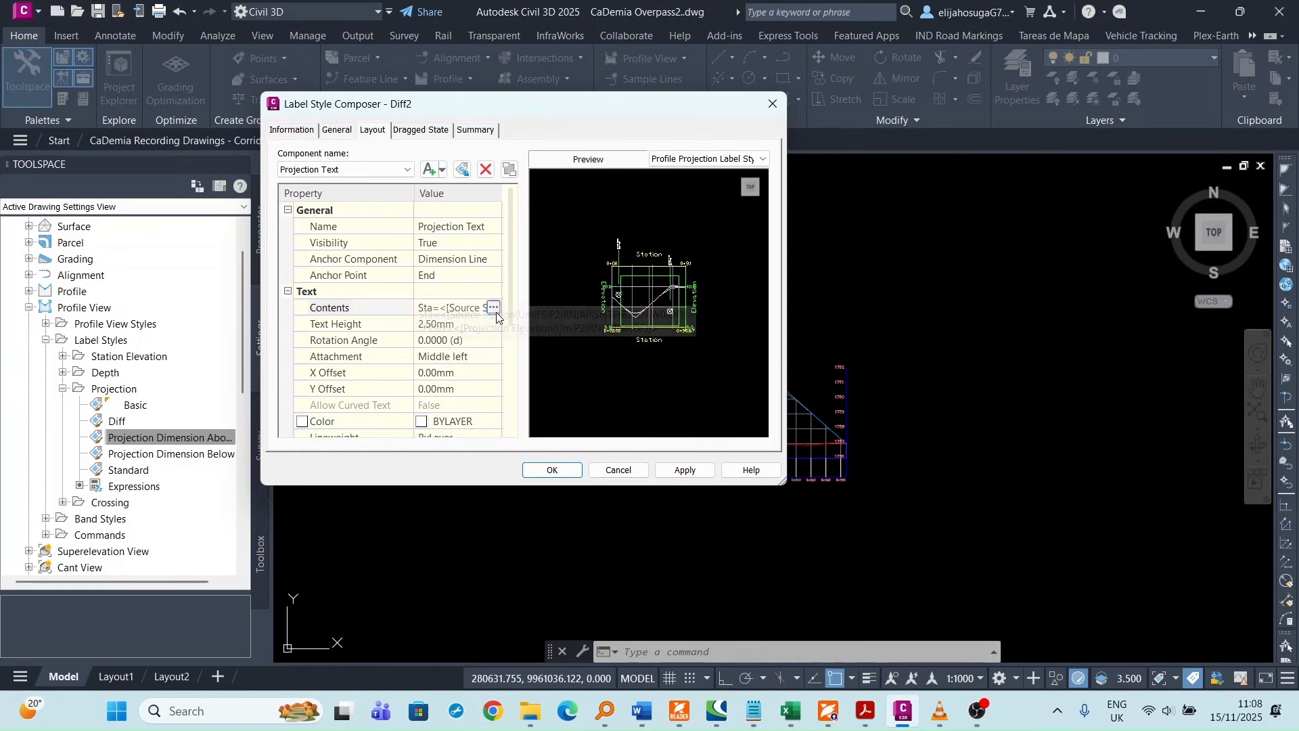
pyautogui.click(494, 308)
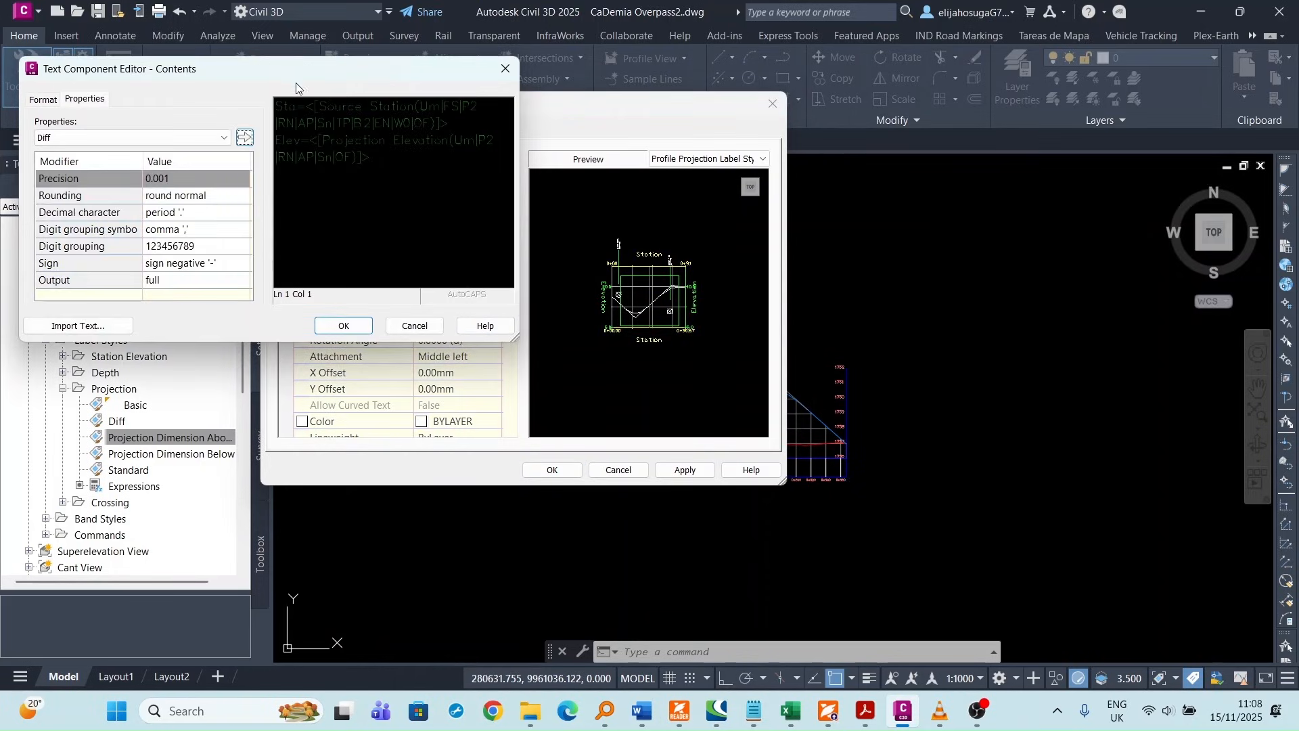
pyautogui.moveTo(319, 80); pyautogui.dragTo(585, 152)
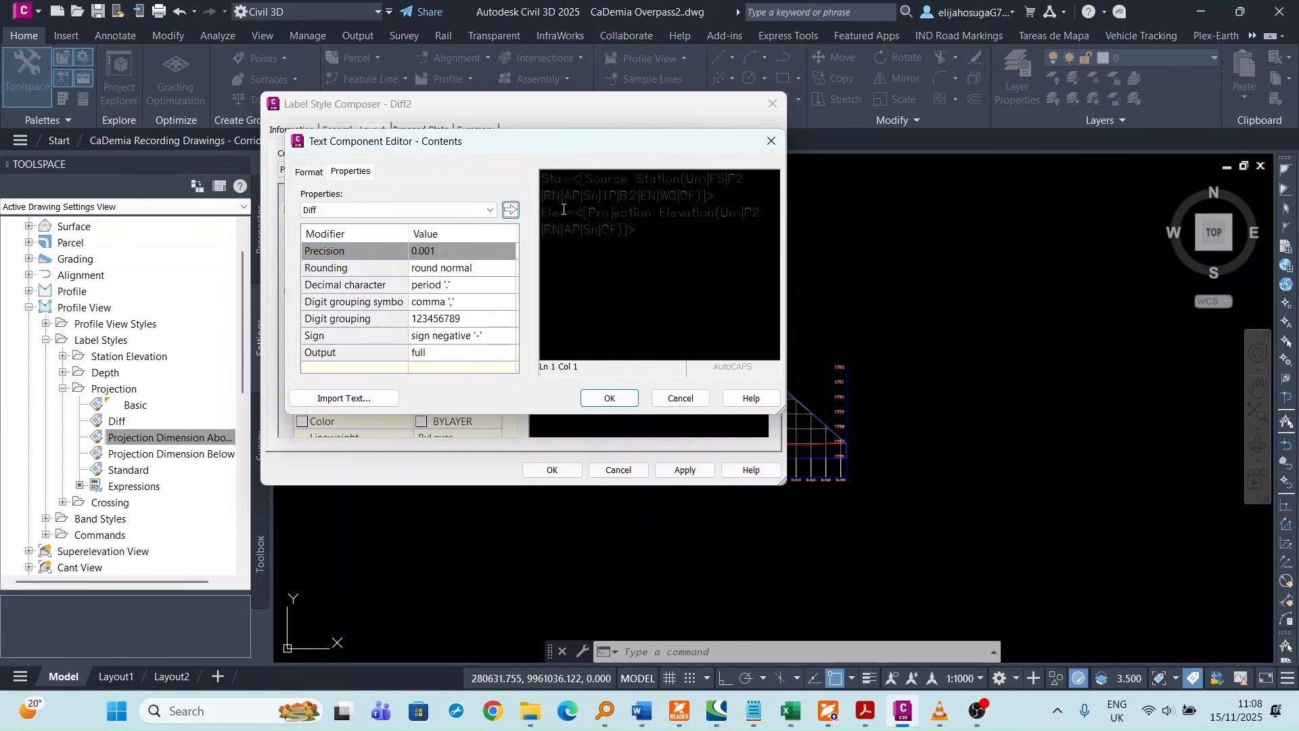
pyautogui.moveTo(634, 229); pyautogui.dragTo(582, 214)
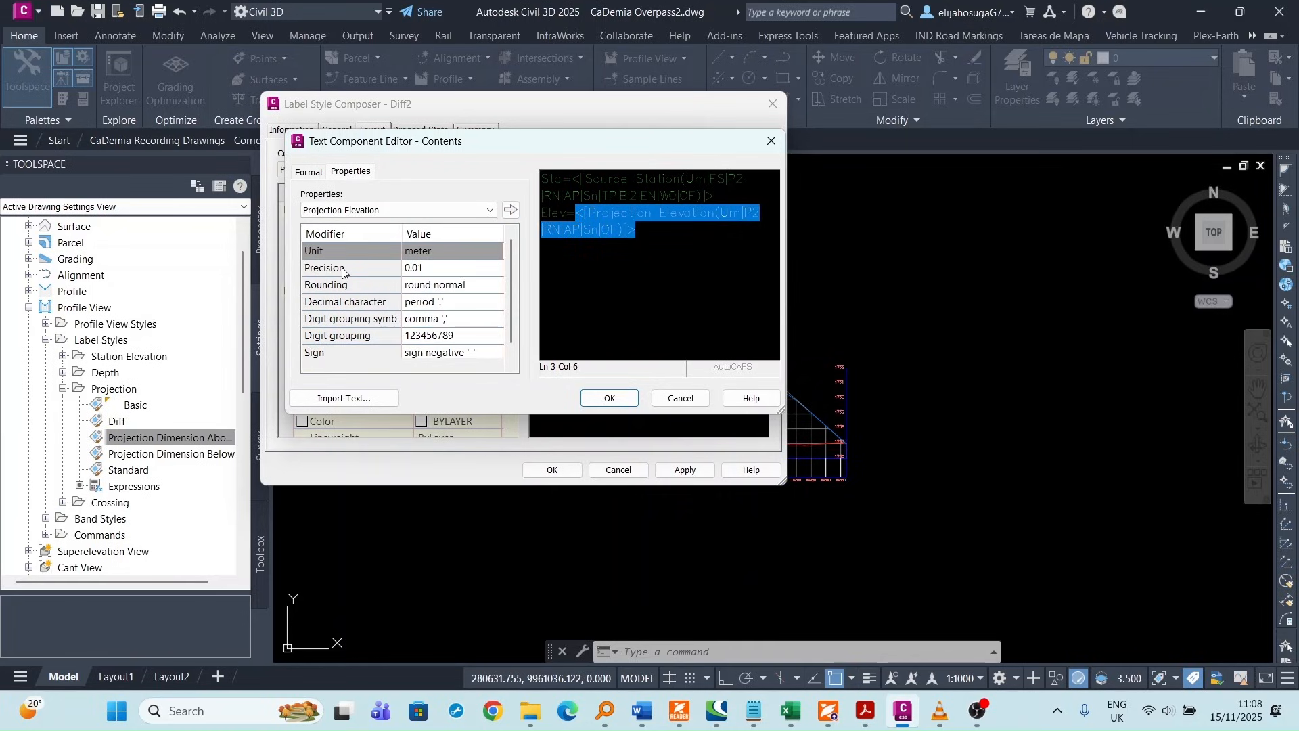
pyautogui.click(387, 210)
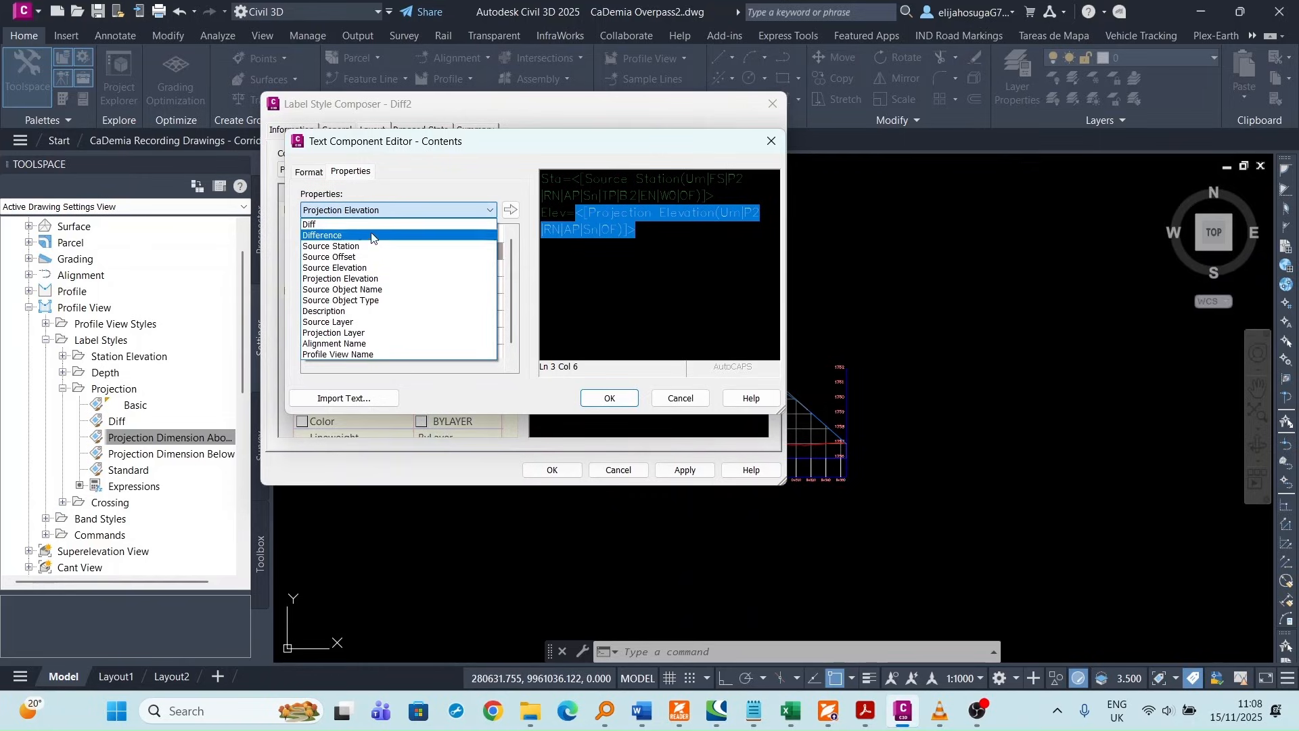
pyautogui.click(331, 237)
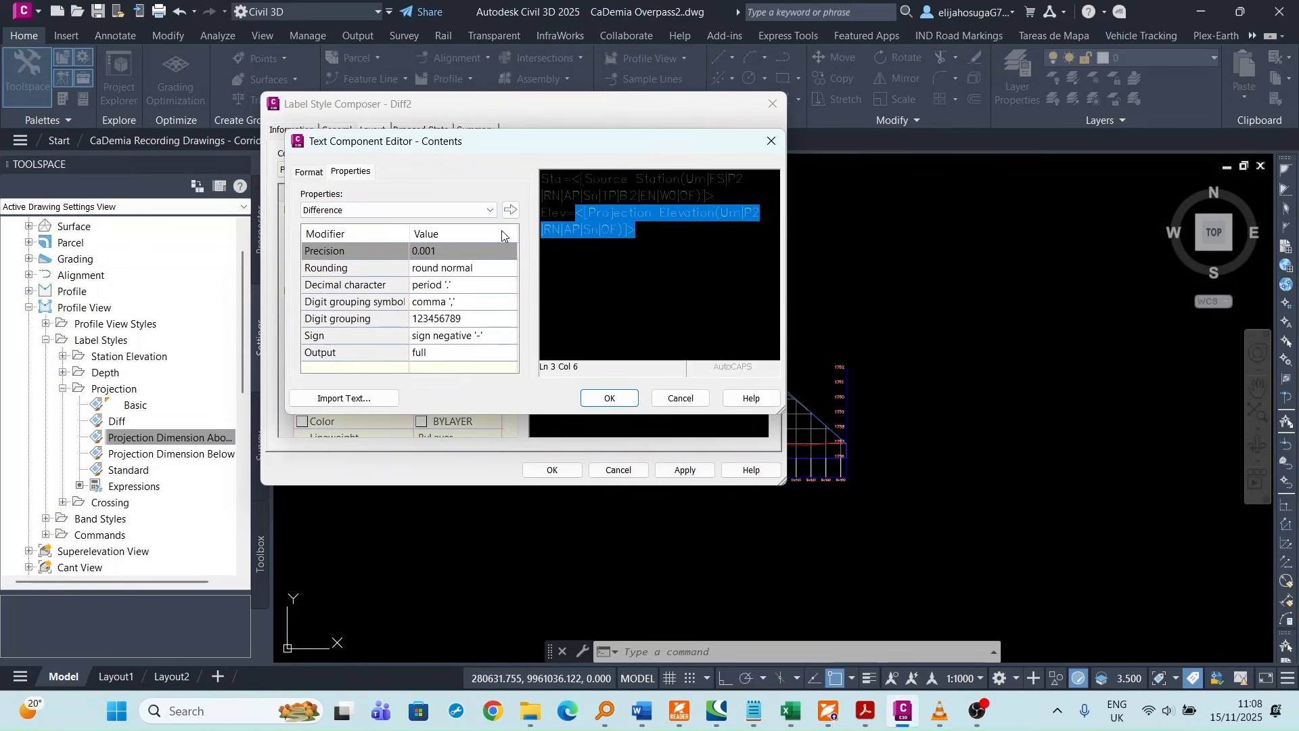
pyautogui.click(510, 210)
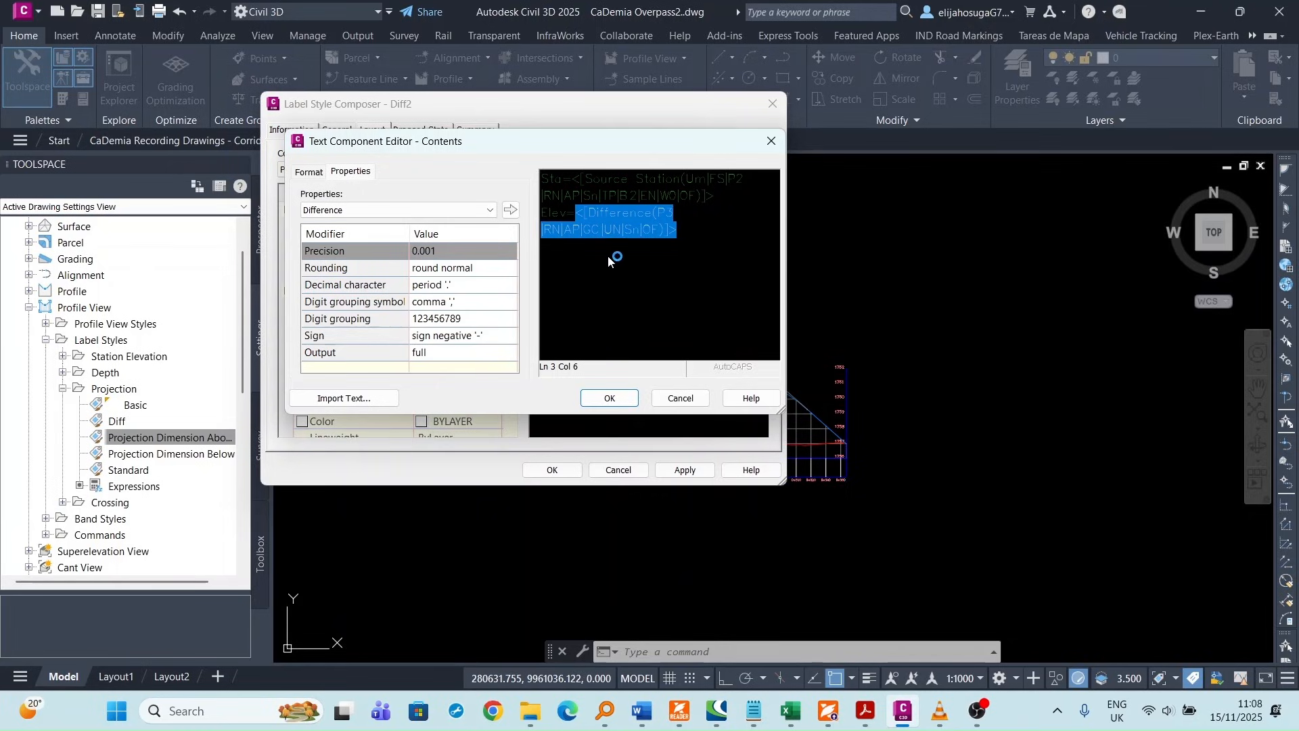
pyautogui.click(635, 401)
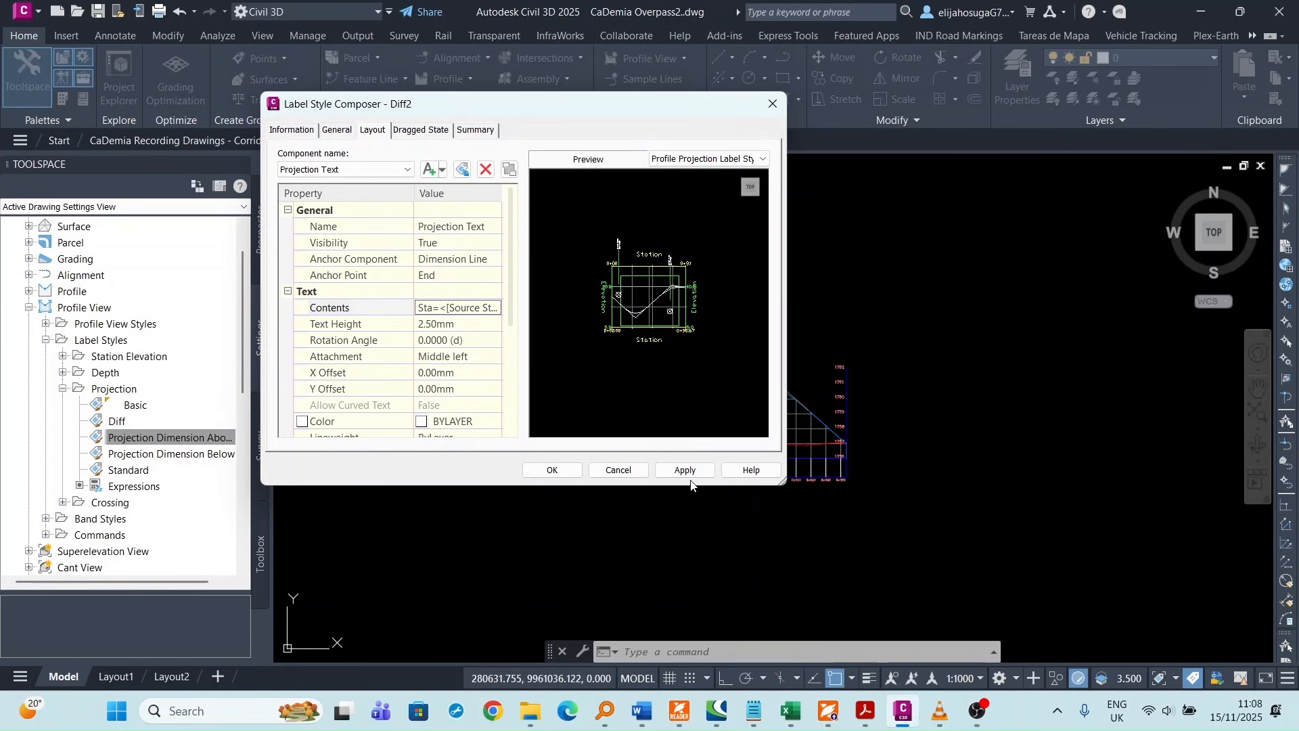
pyautogui.click(682, 469)
pyautogui.click(553, 469)
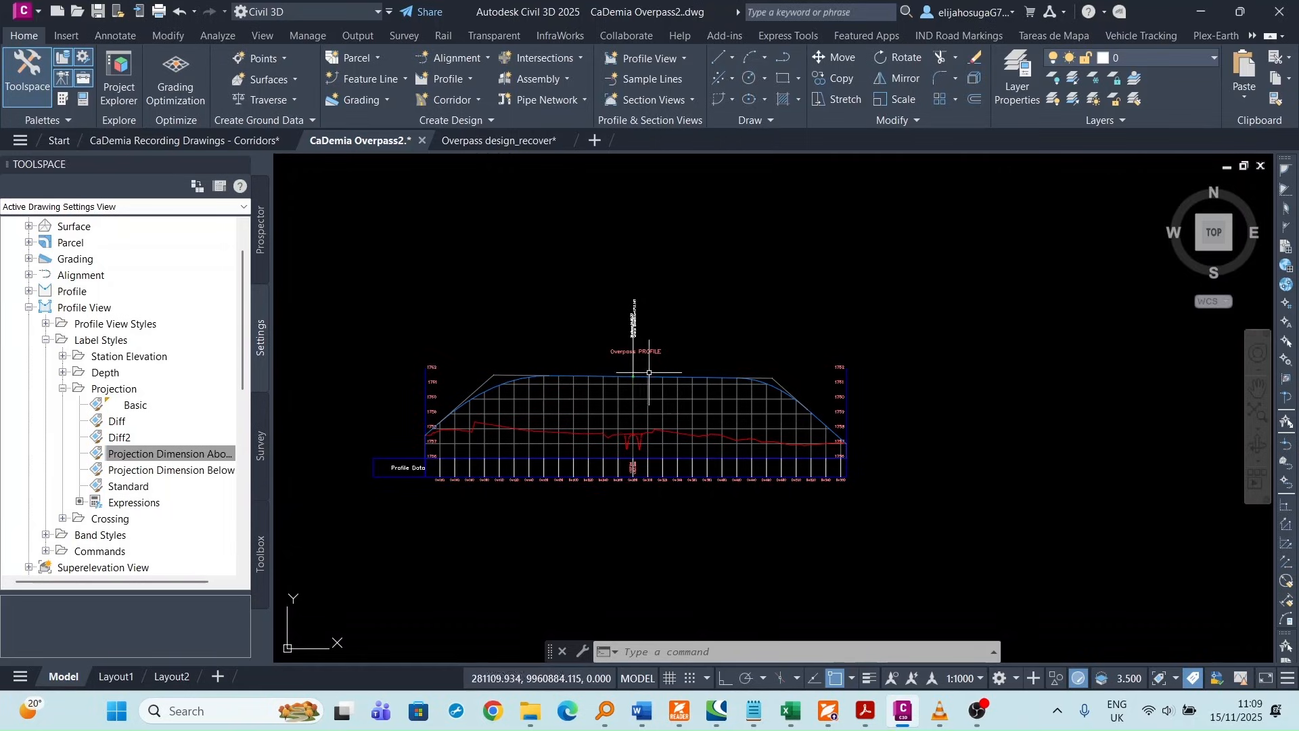
# - Try to open the projection object properties of the projected marker on the Overpass design profile
pyautogui.scroll(10, 634, 378)
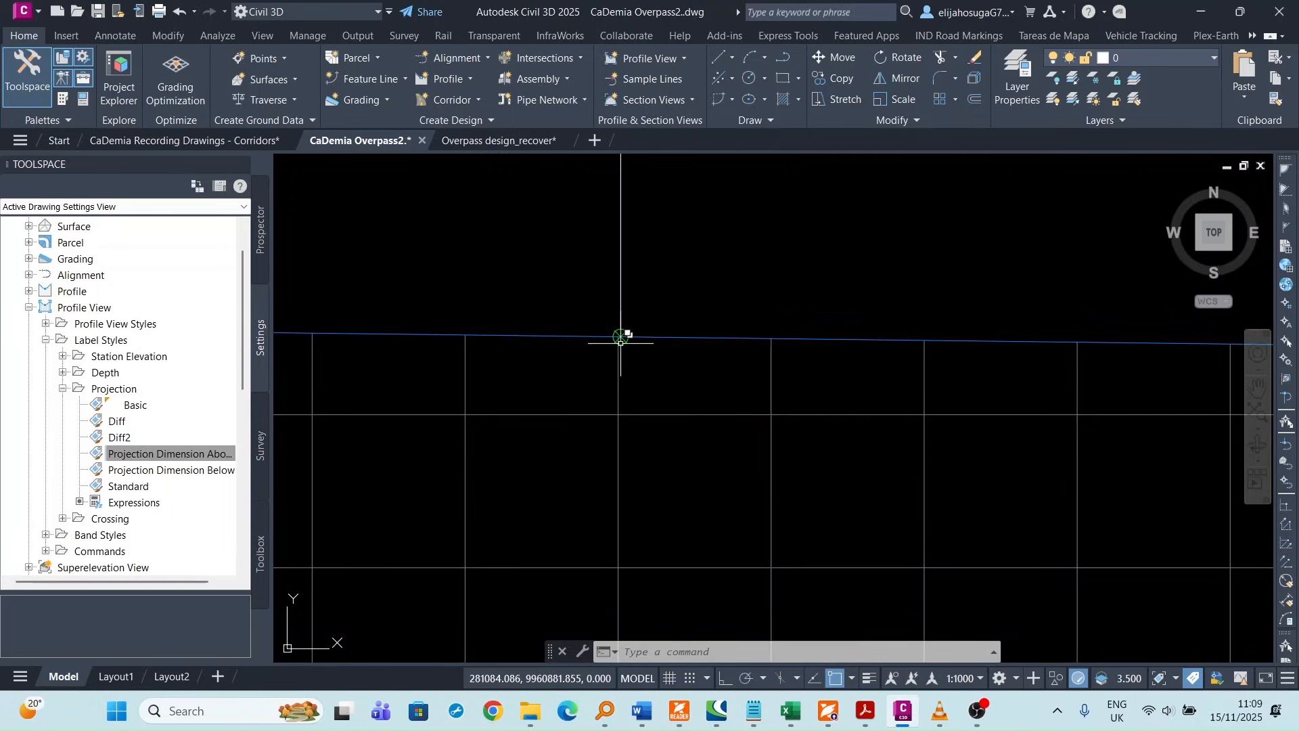
pyautogui.click(620, 336)
pyautogui.rightClick(670, 300)
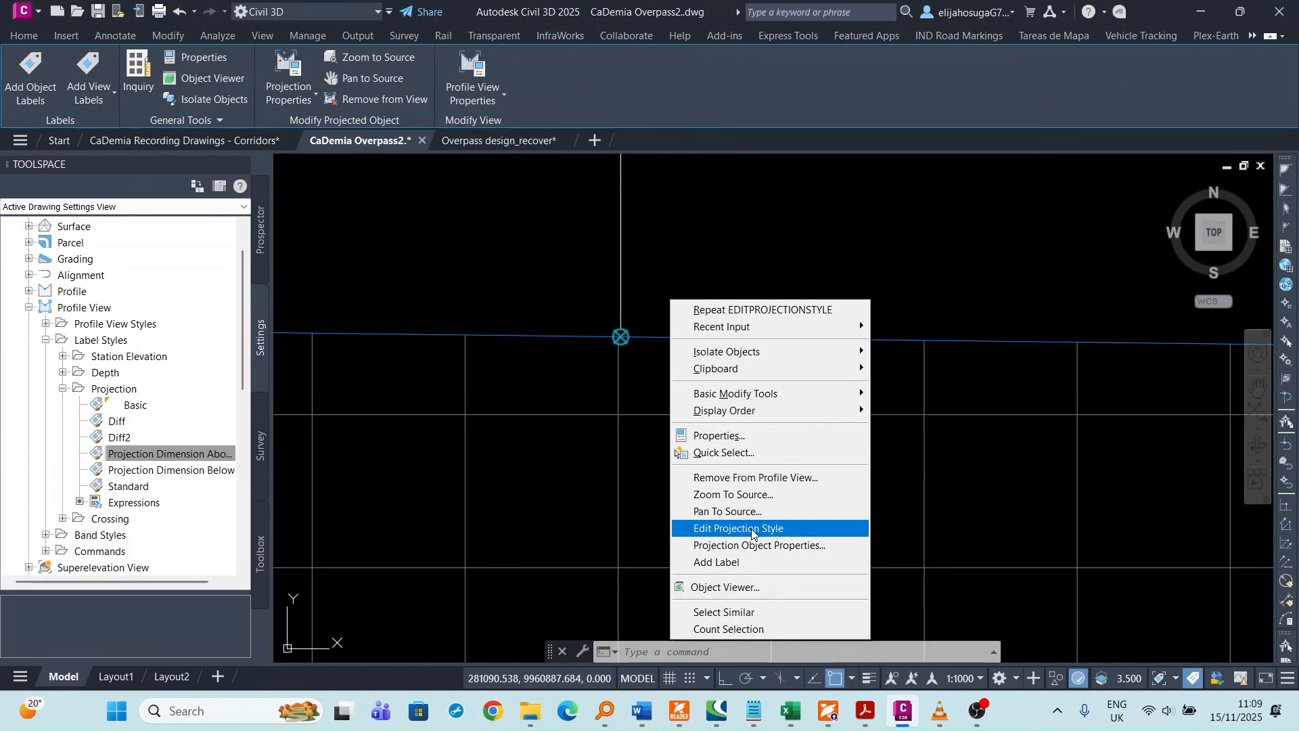
pyautogui.click(748, 546)
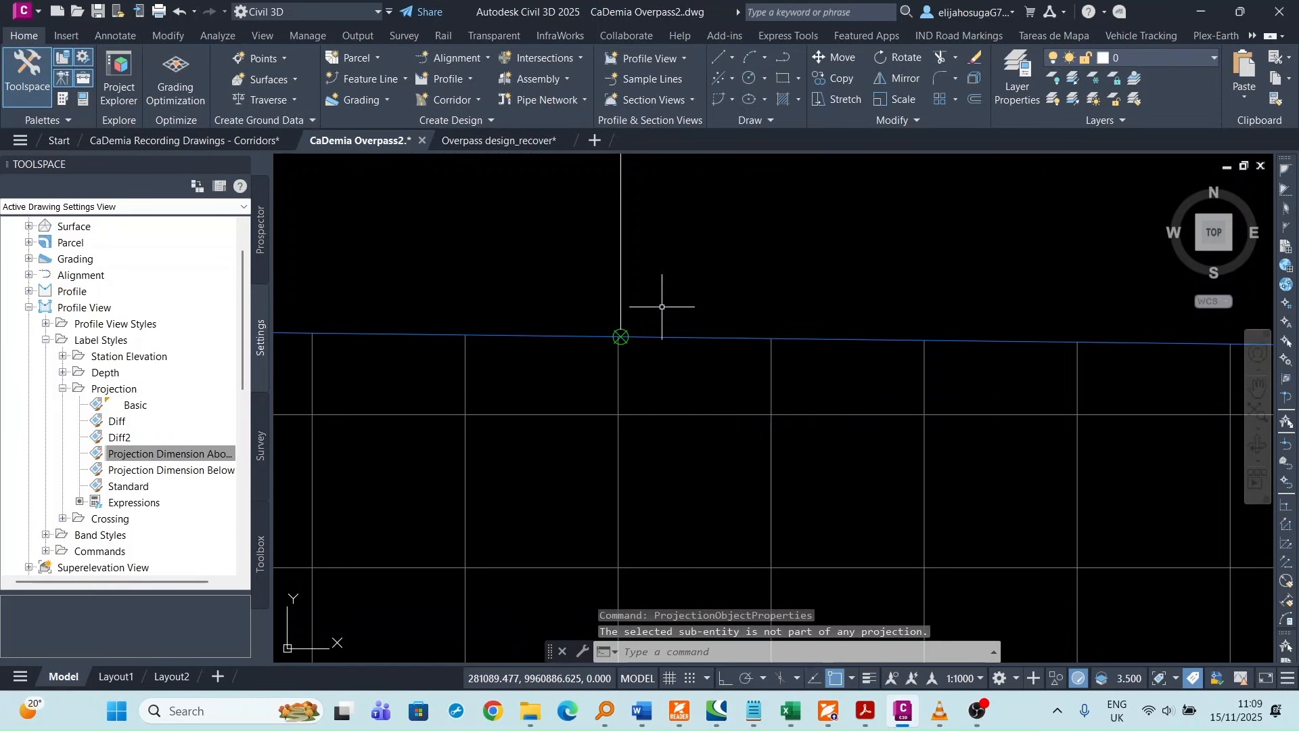
# - Assign the Diff2 label style to the projected marker Marker Pnt- 4 in the Overpass profile view's projection settings and apply it
pyautogui.scroll(-2, 673, 285)
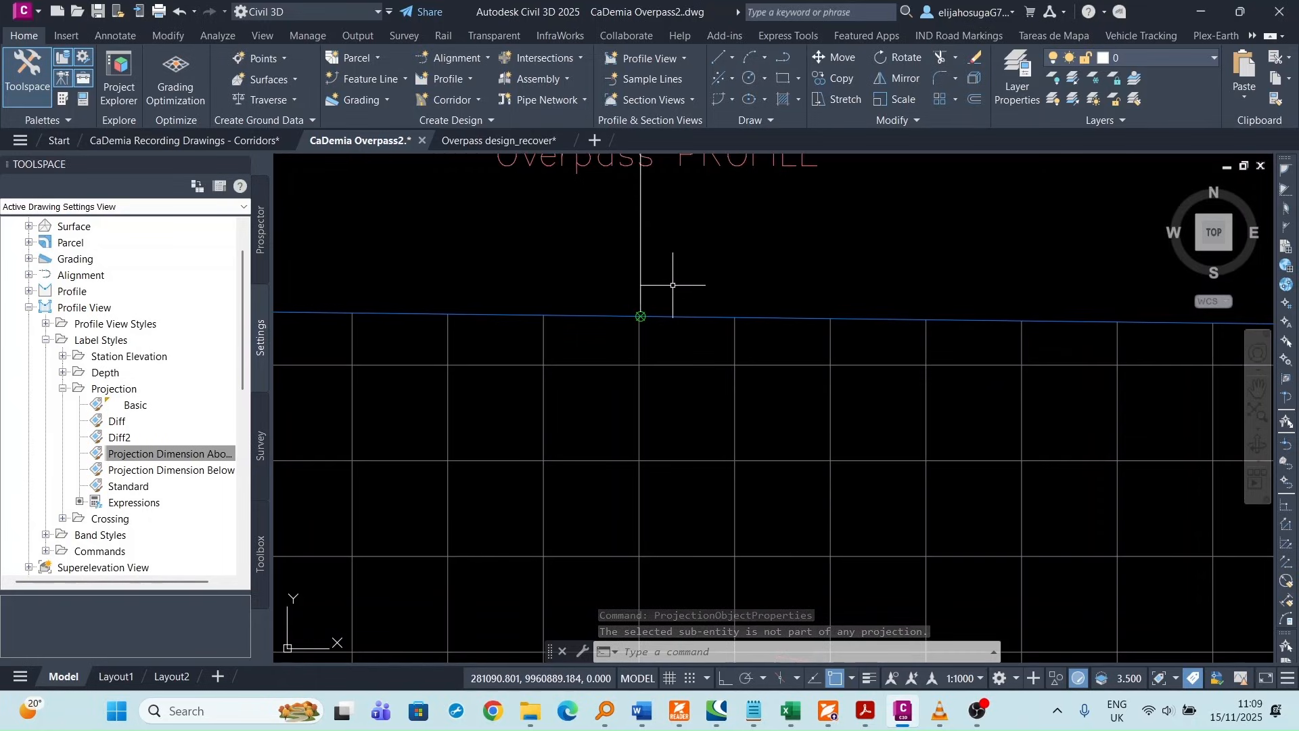
pyautogui.scroll(-2, 670, 283)
pyautogui.scroll(5, 640, 298)
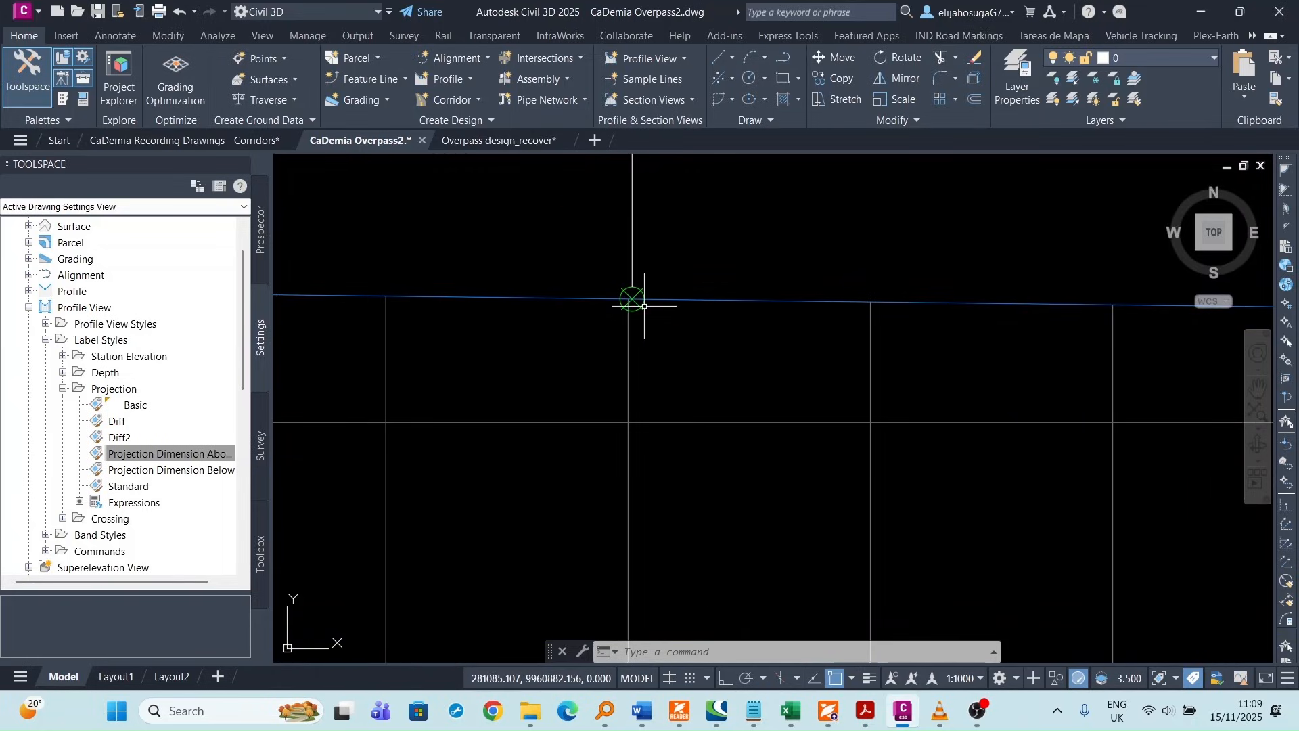
pyautogui.click(643, 305)
pyautogui.rightClick(654, 321)
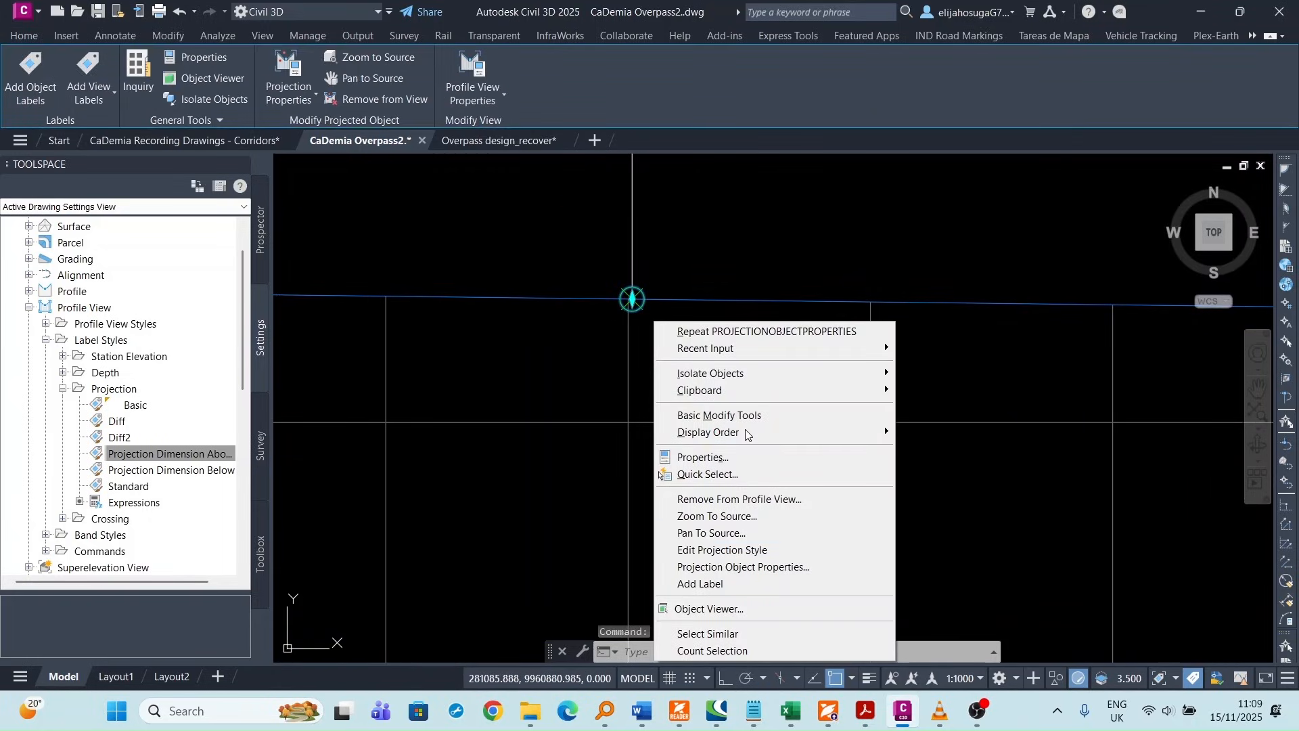
pyautogui.click(777, 574)
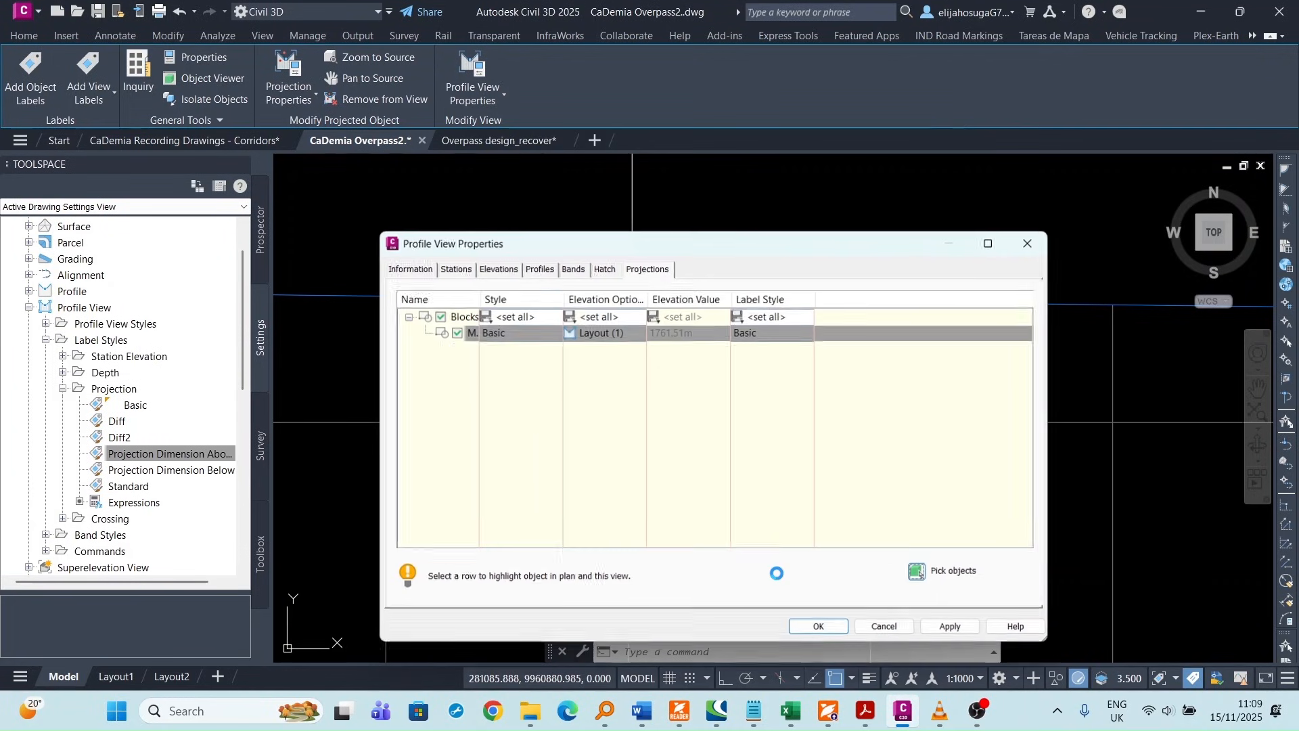
pyautogui.click(974, 335)
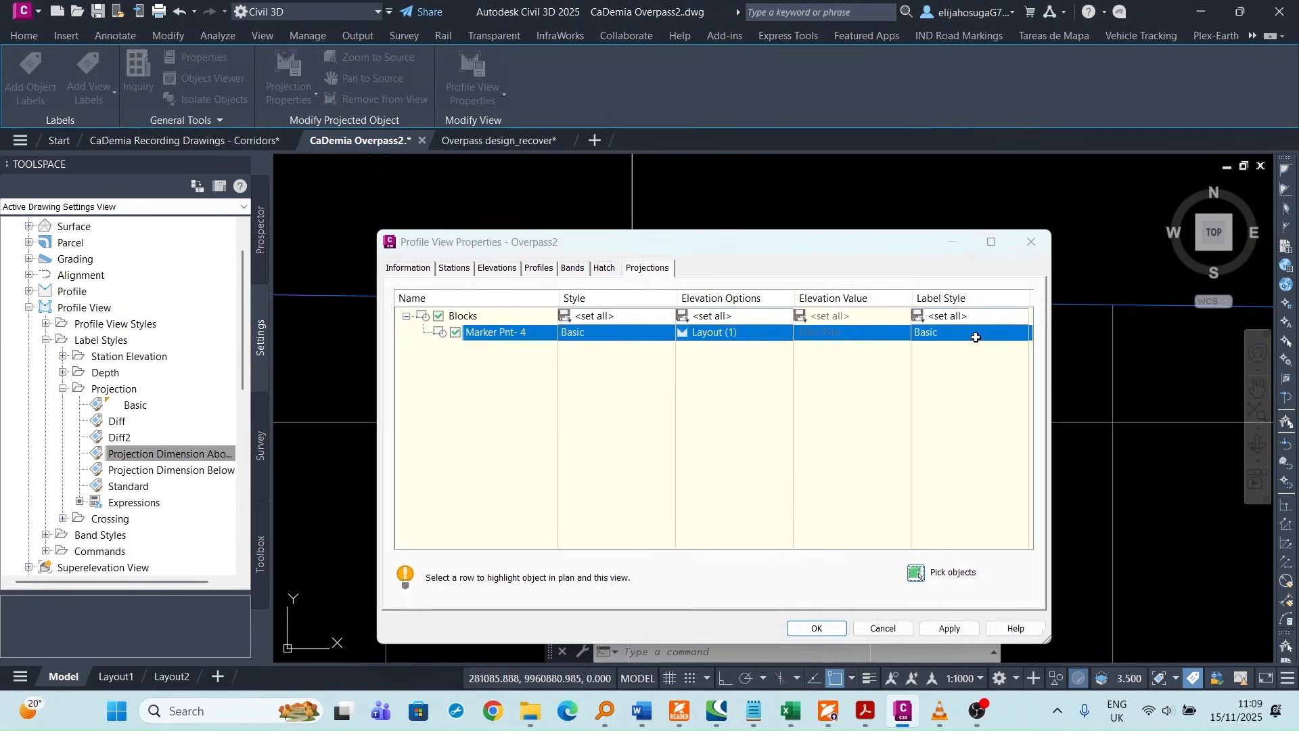
pyautogui.click(470, 126)
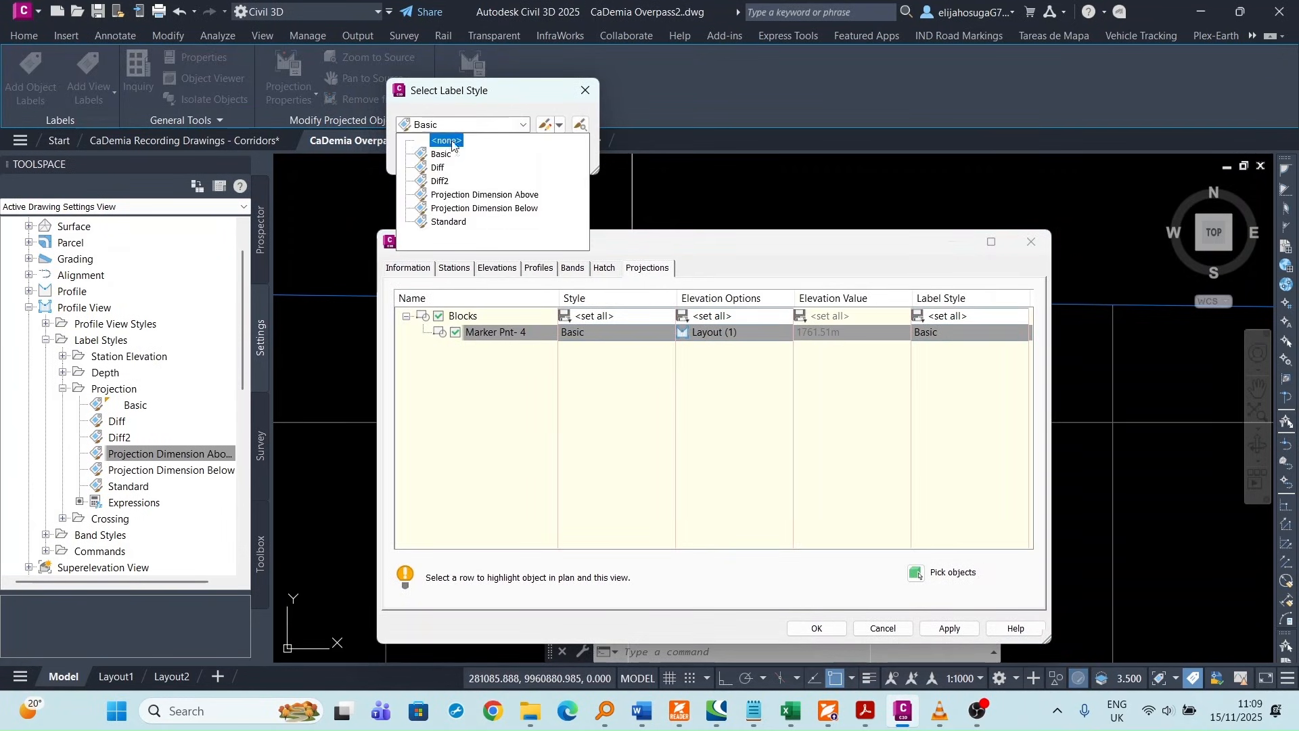
pyautogui.click(440, 182)
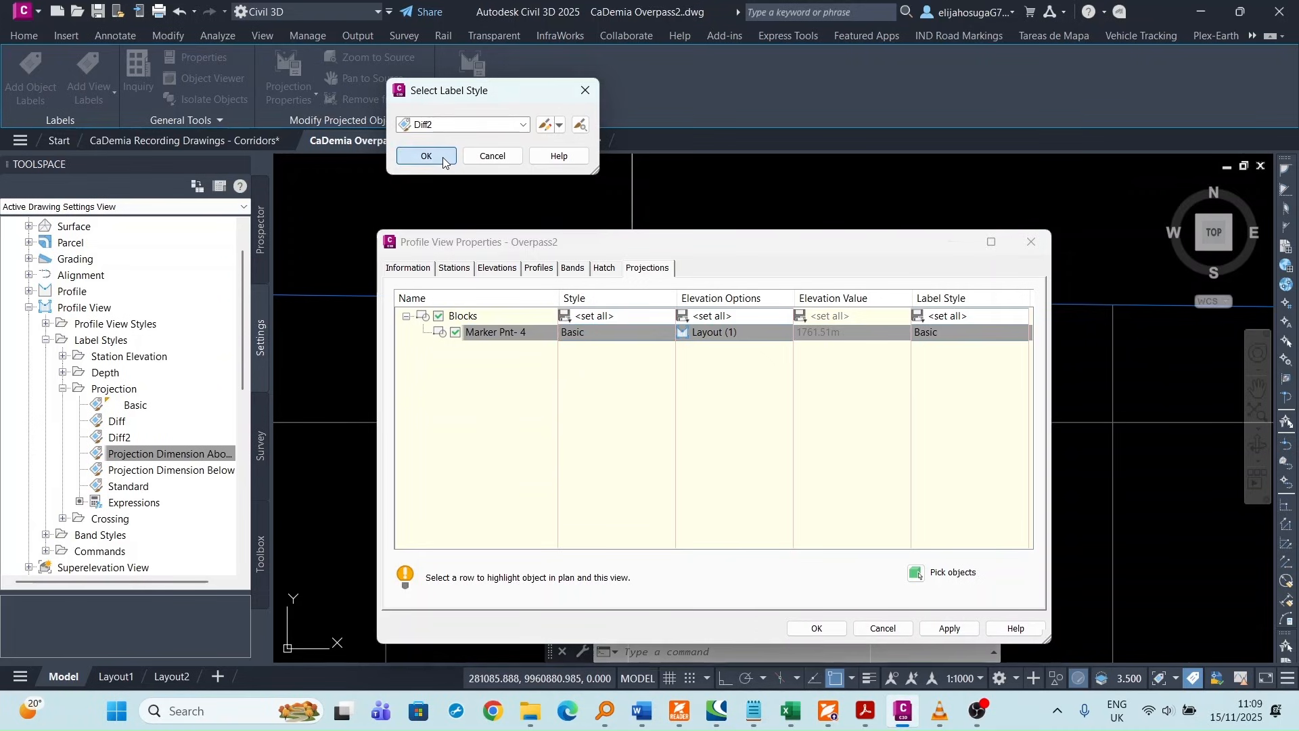
pyautogui.click(426, 156)
pyautogui.click(949, 628)
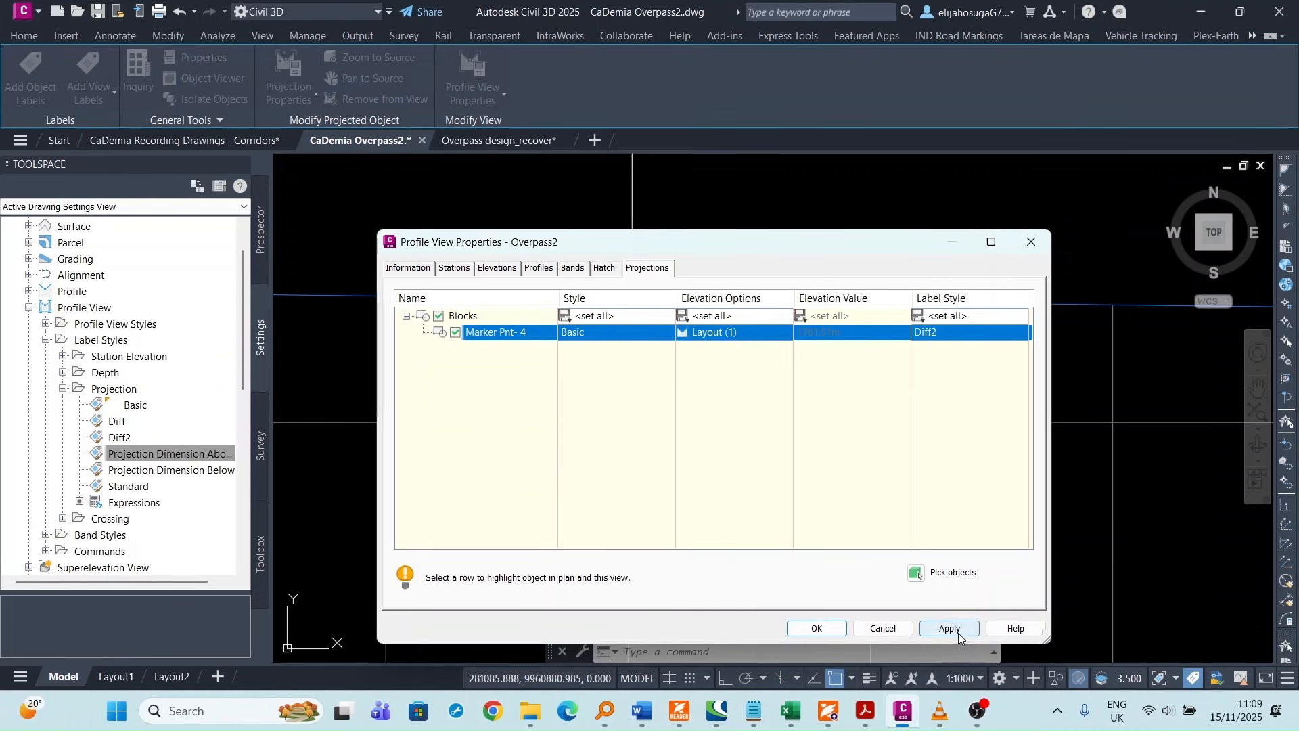
pyautogui.click(819, 629)
# - Try to stretch the marker's projection label straight down towards the Overpass design profile
pyautogui.scroll(-10, 535, 328)
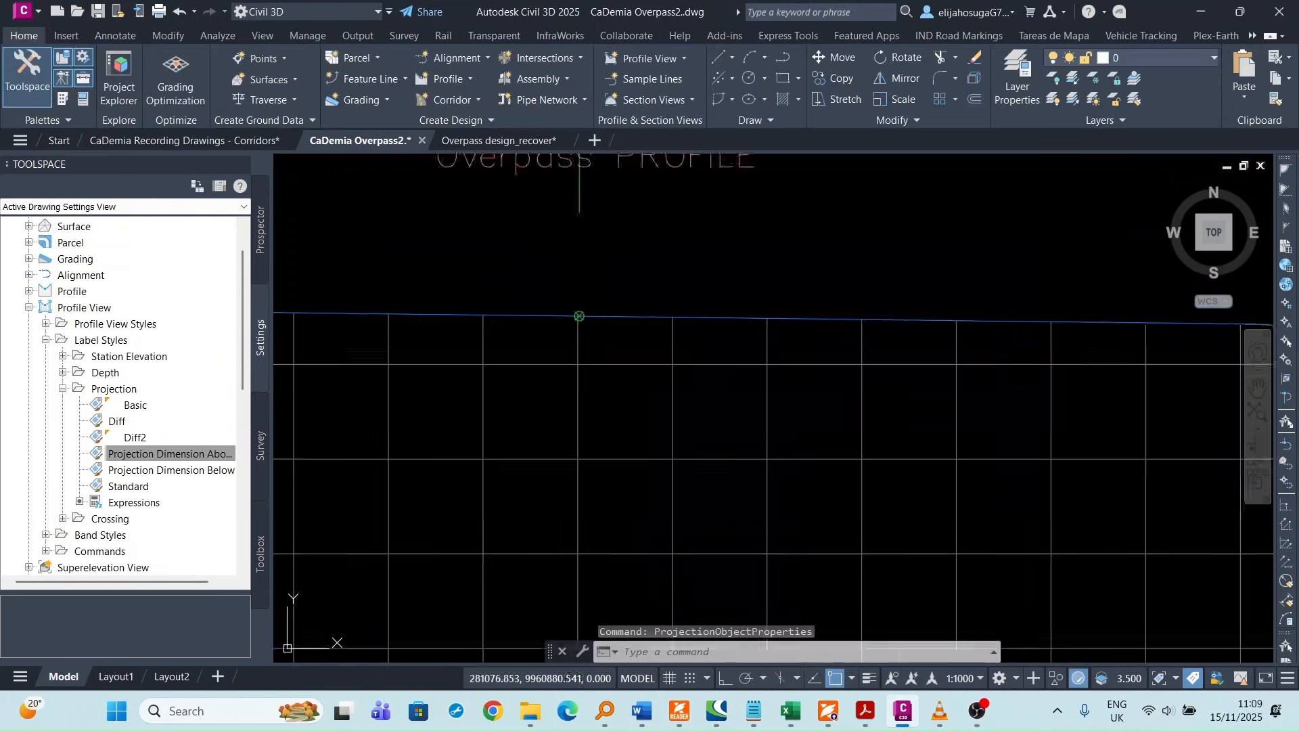
pyautogui.scroll(6, 596, 287)
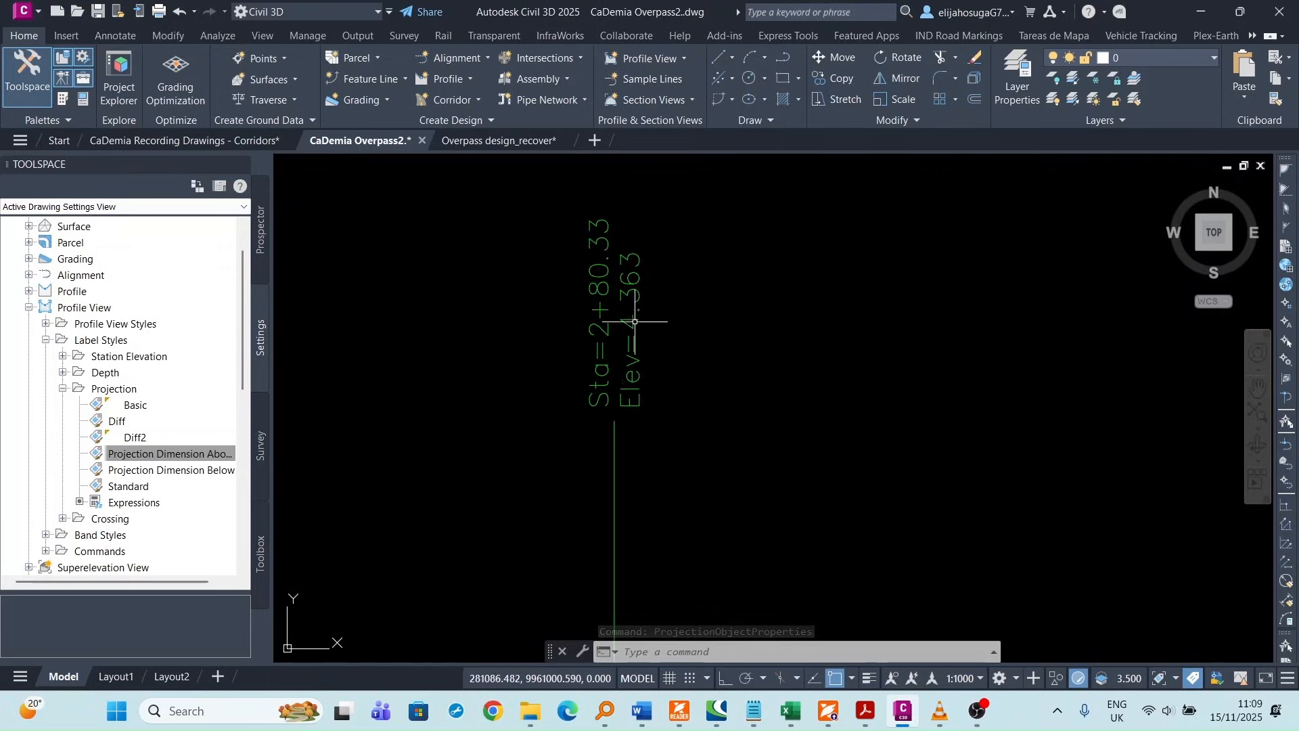
pyautogui.scroll(-6, 638, 315)
pyautogui.click(633, 369)
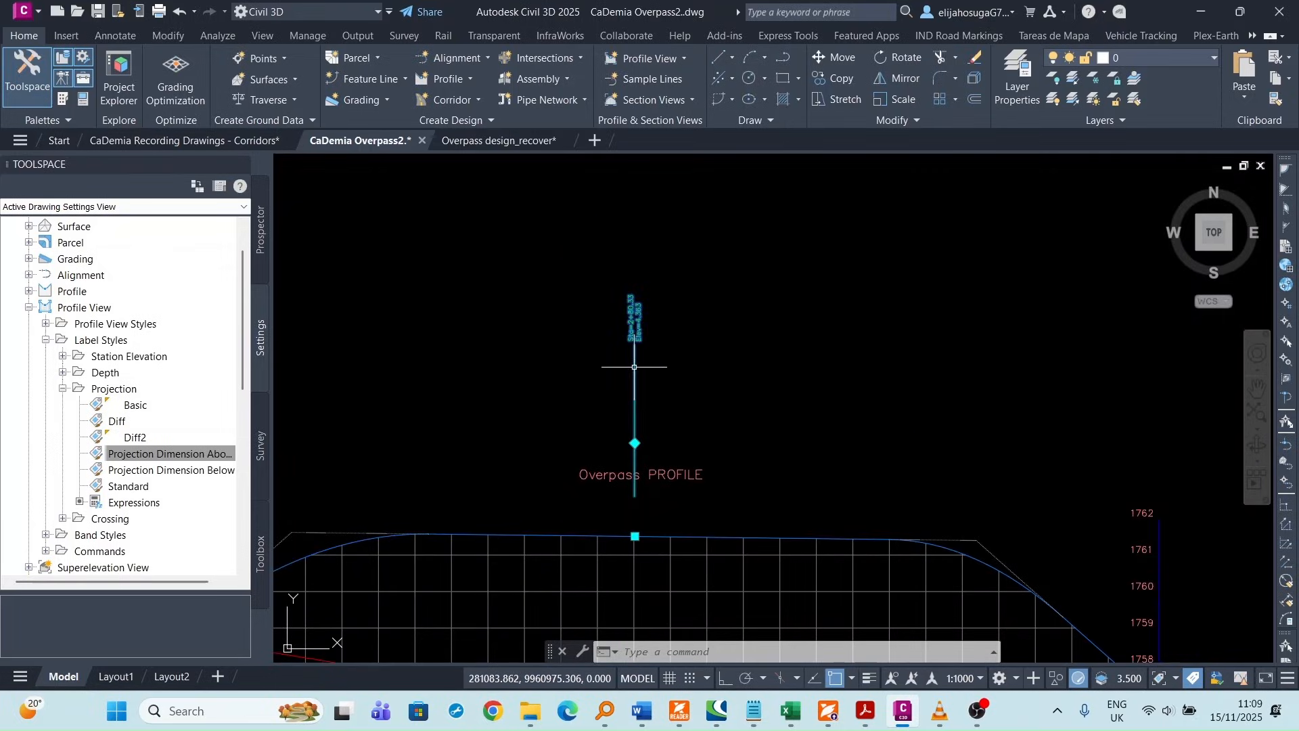
pyautogui.click(635, 444)
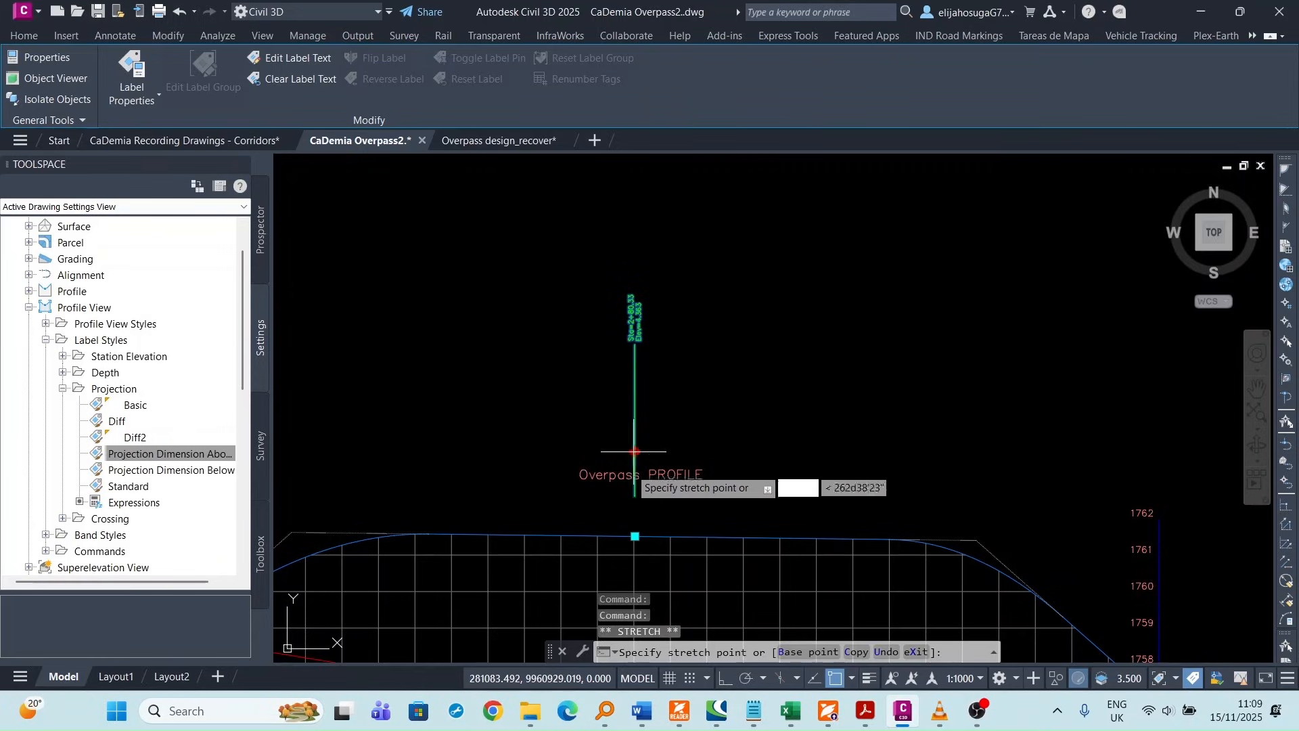
pyautogui.click(635, 515)
pyautogui.scroll(6, 627, 304)
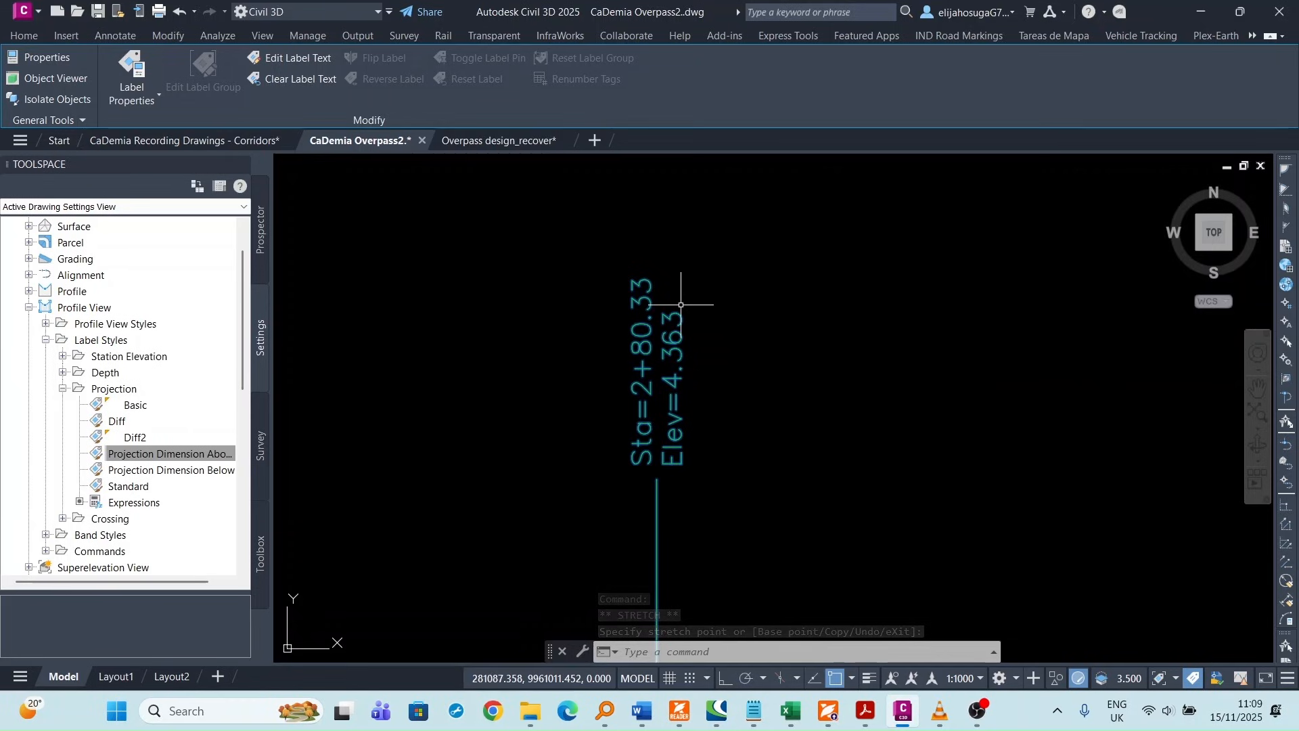
pyautogui.press('Escape')
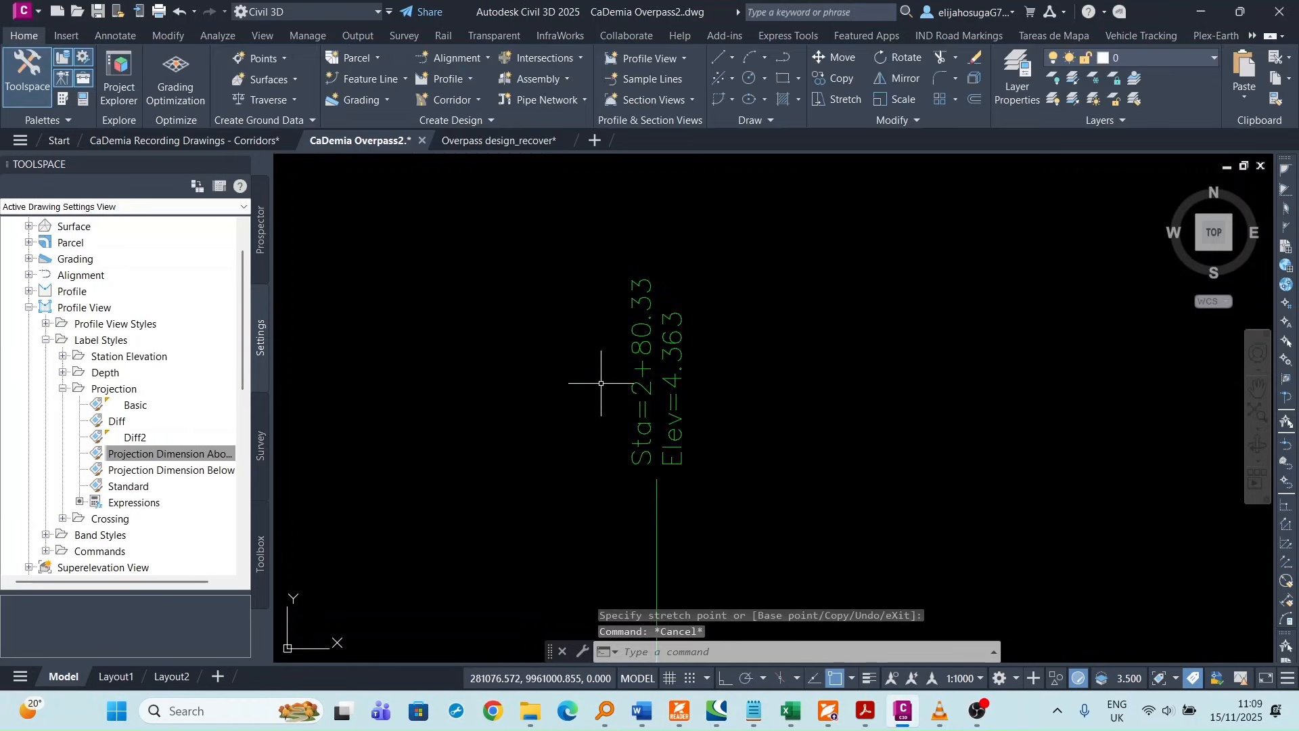
# - Raise the middle tangent of the Overpass design profile vertically to an elevation of about 1762 m
pyautogui.scroll(-8, 611, 402)
pyautogui.scroll(4, 603, 446)
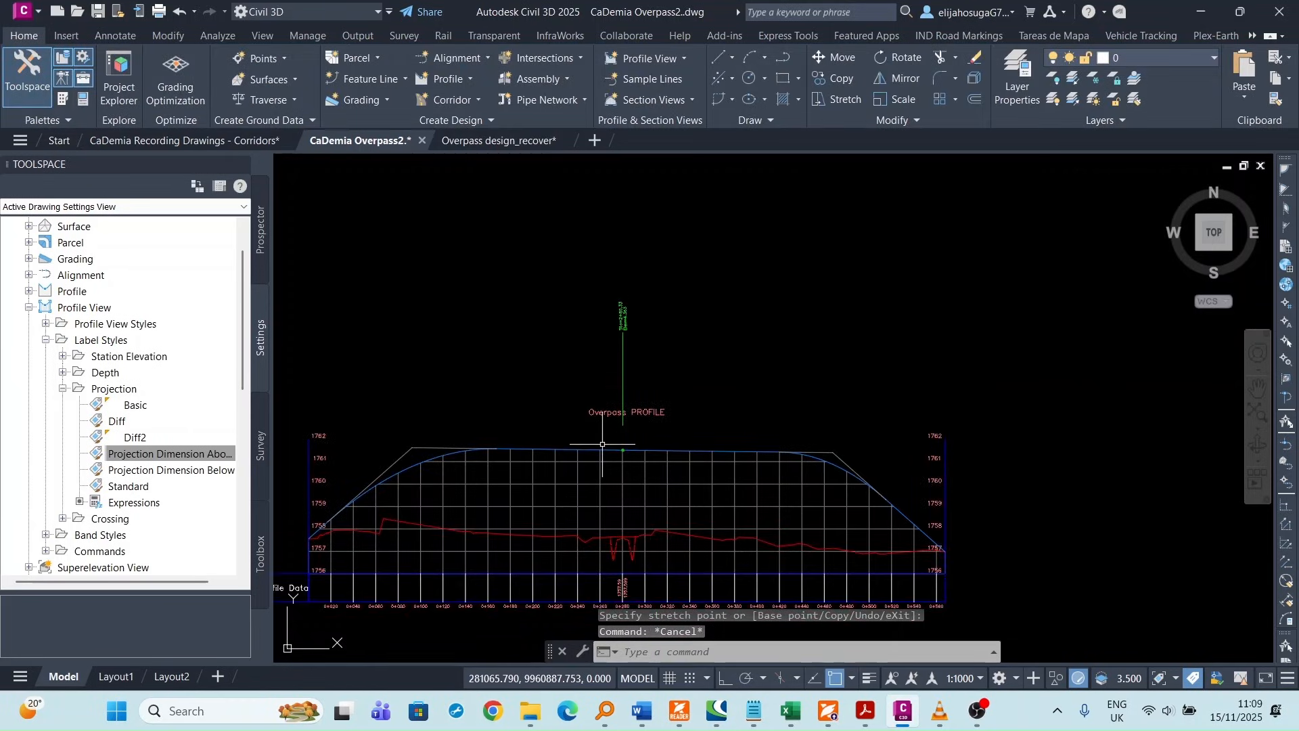
pyautogui.scroll(6, 599, 441)
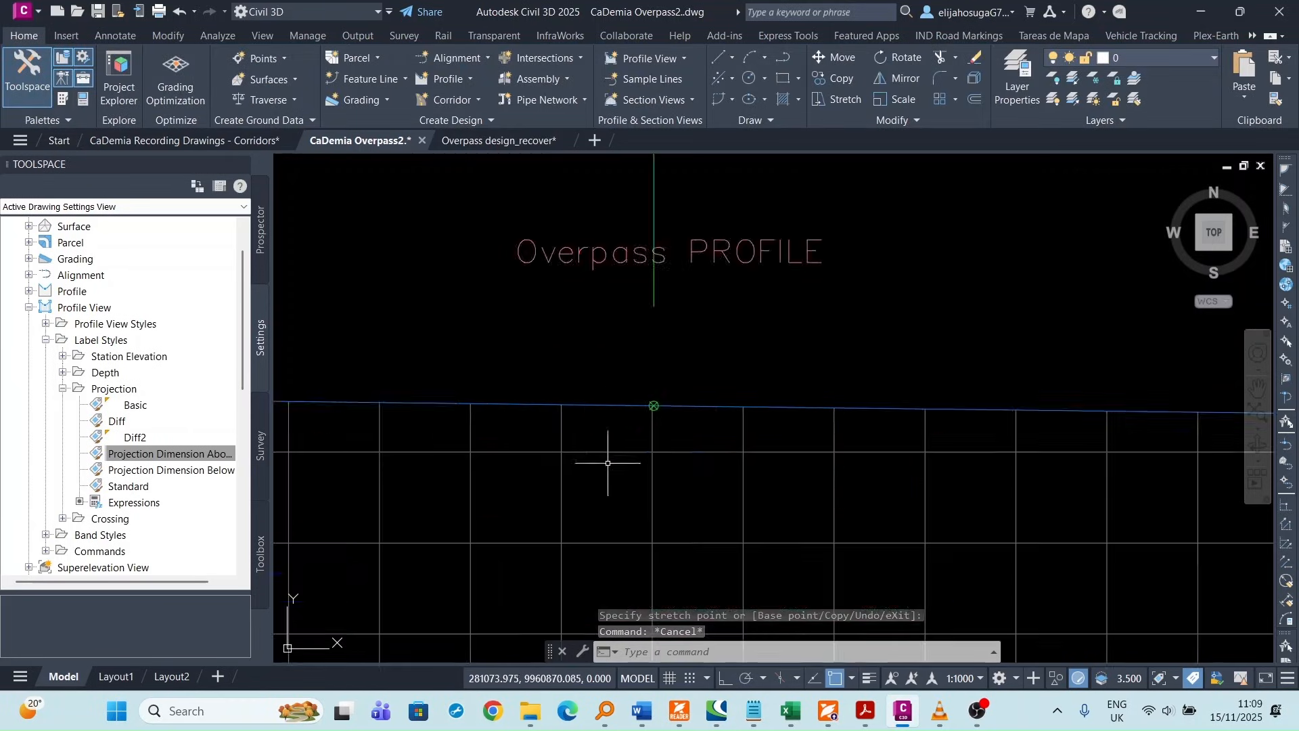
pyautogui.click(620, 405)
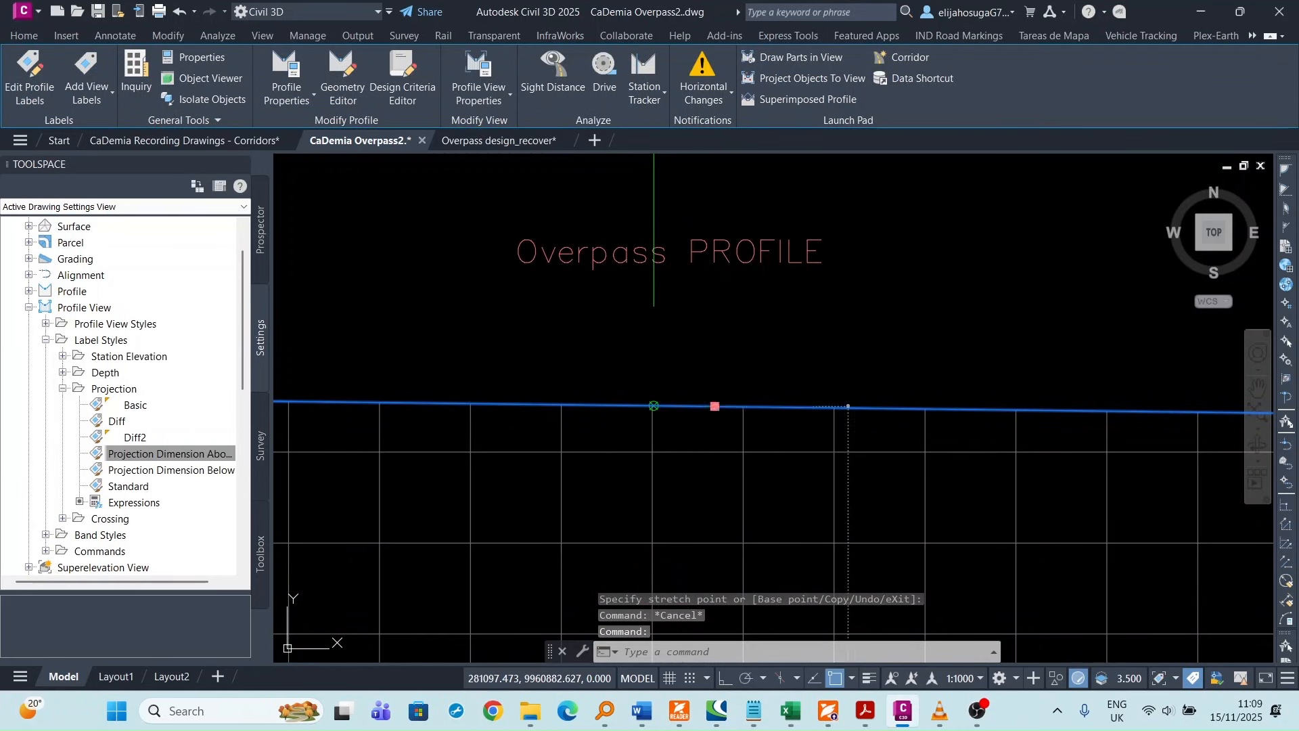
pyautogui.click(715, 406)
pyautogui.scroll(-4, 711, 355)
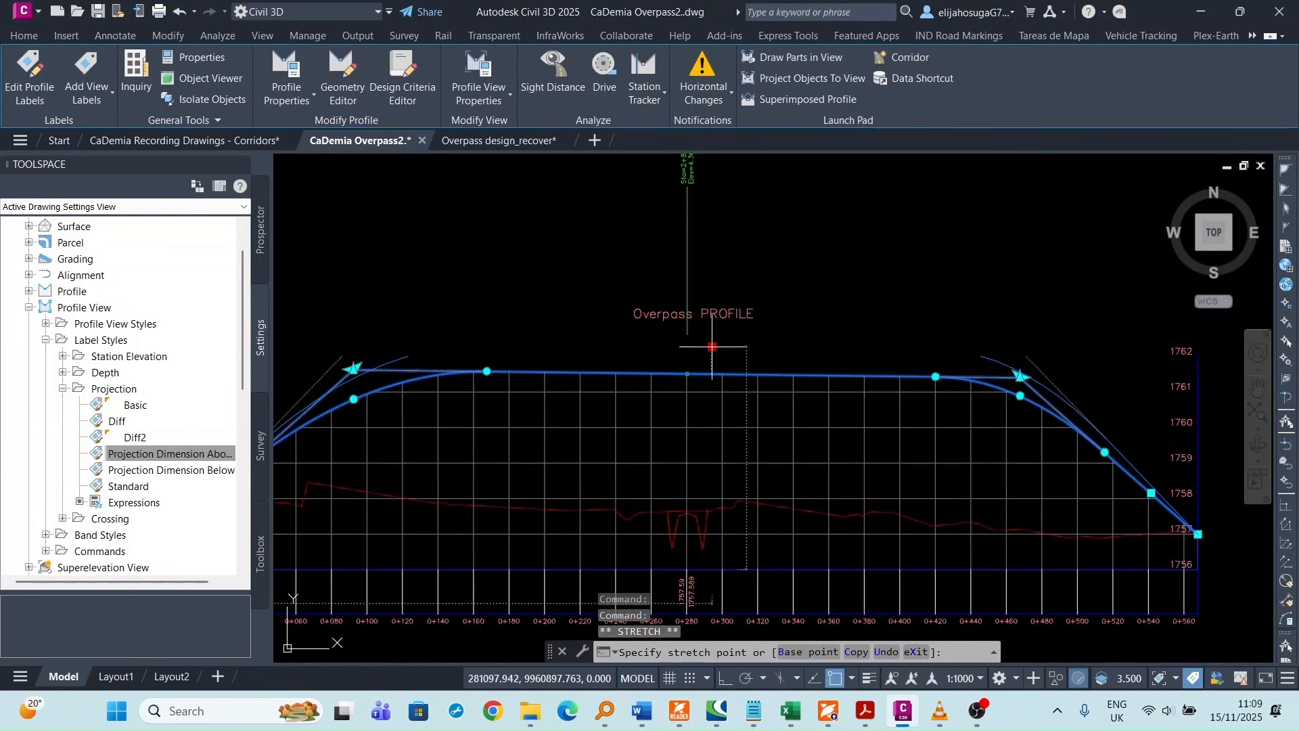
pyautogui.click(712, 346)
# - Examine the elevation difference in the marker's projection label above the raised tangent, and deselect the profile
pyautogui.scroll(-3, 703, 487)
pyautogui.scroll(10, 707, 386)
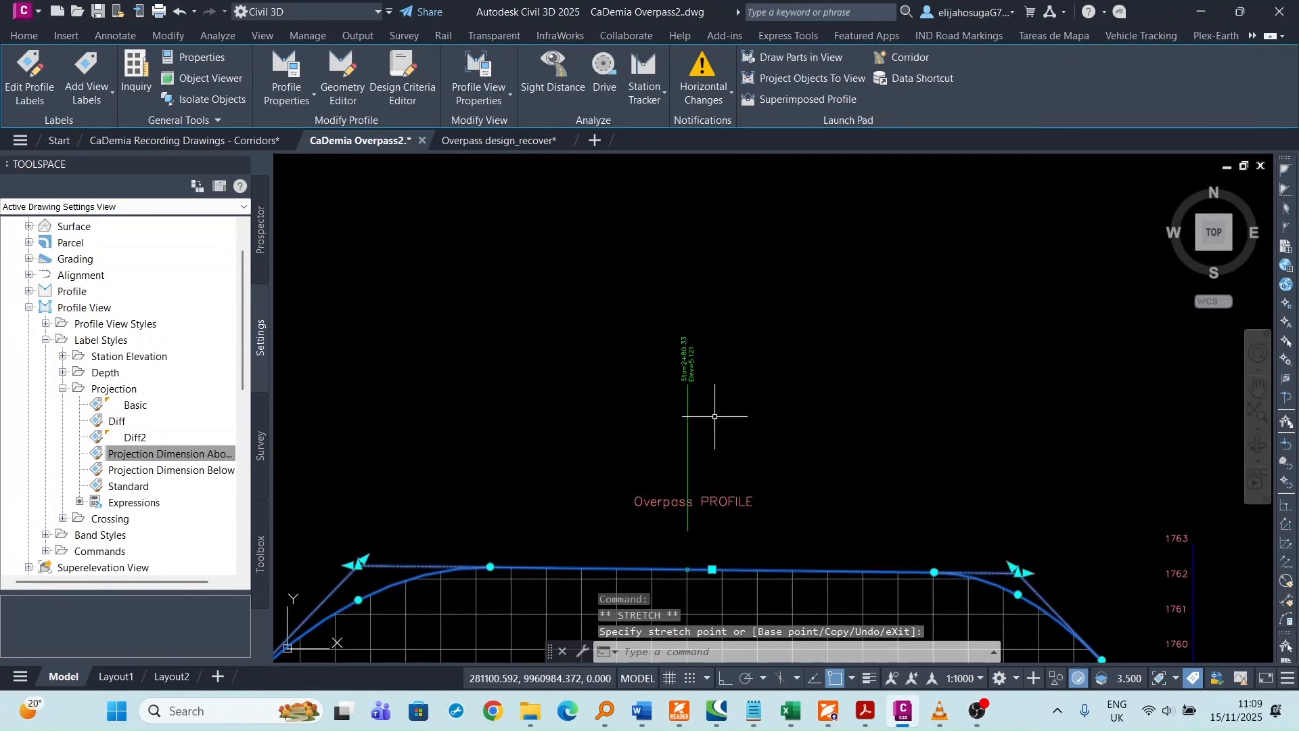
pyautogui.scroll(-10, 704, 373)
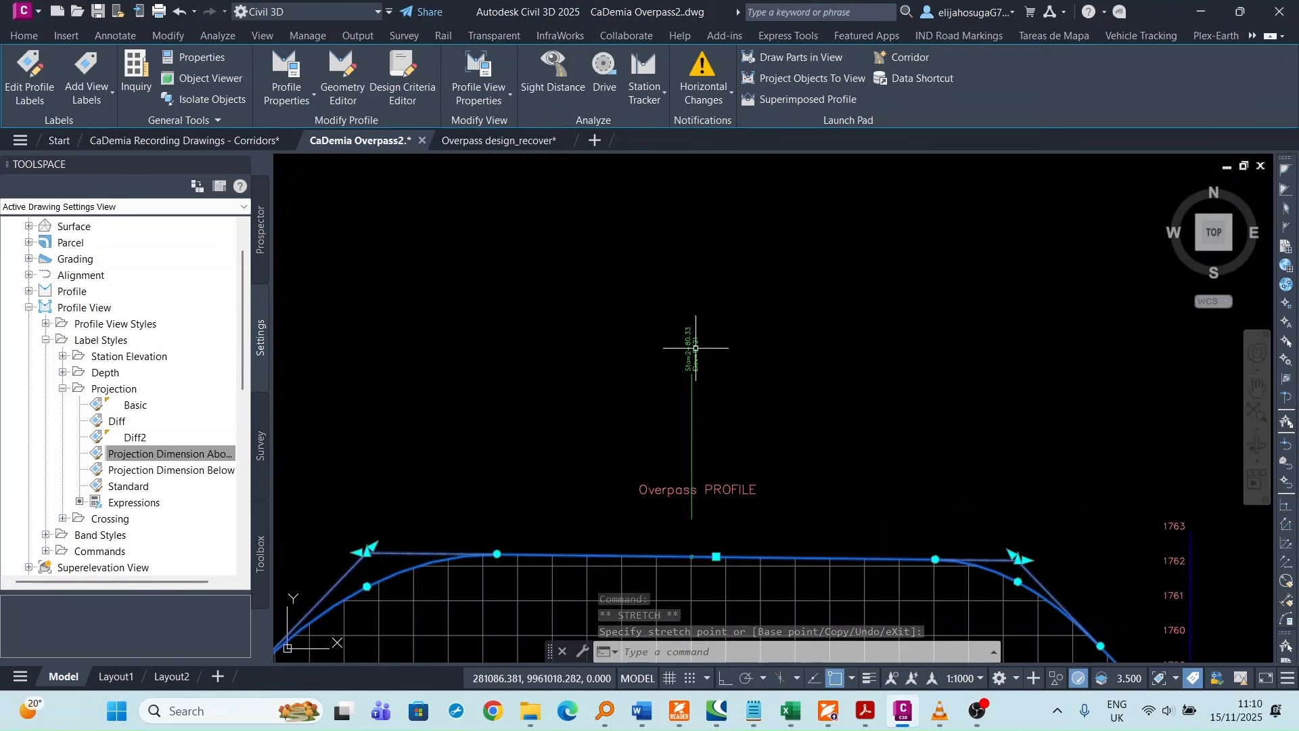
pyautogui.press('Escape')
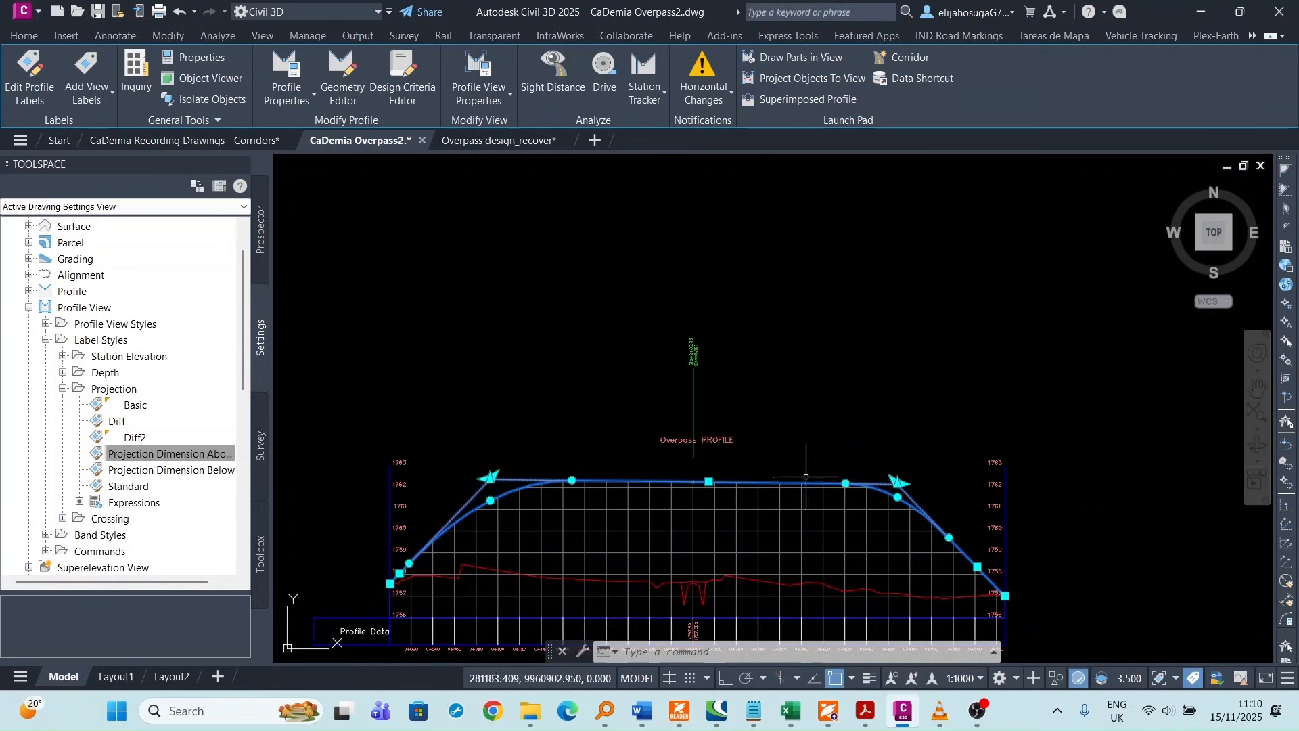
pyautogui.scroll(3, 700, 369)
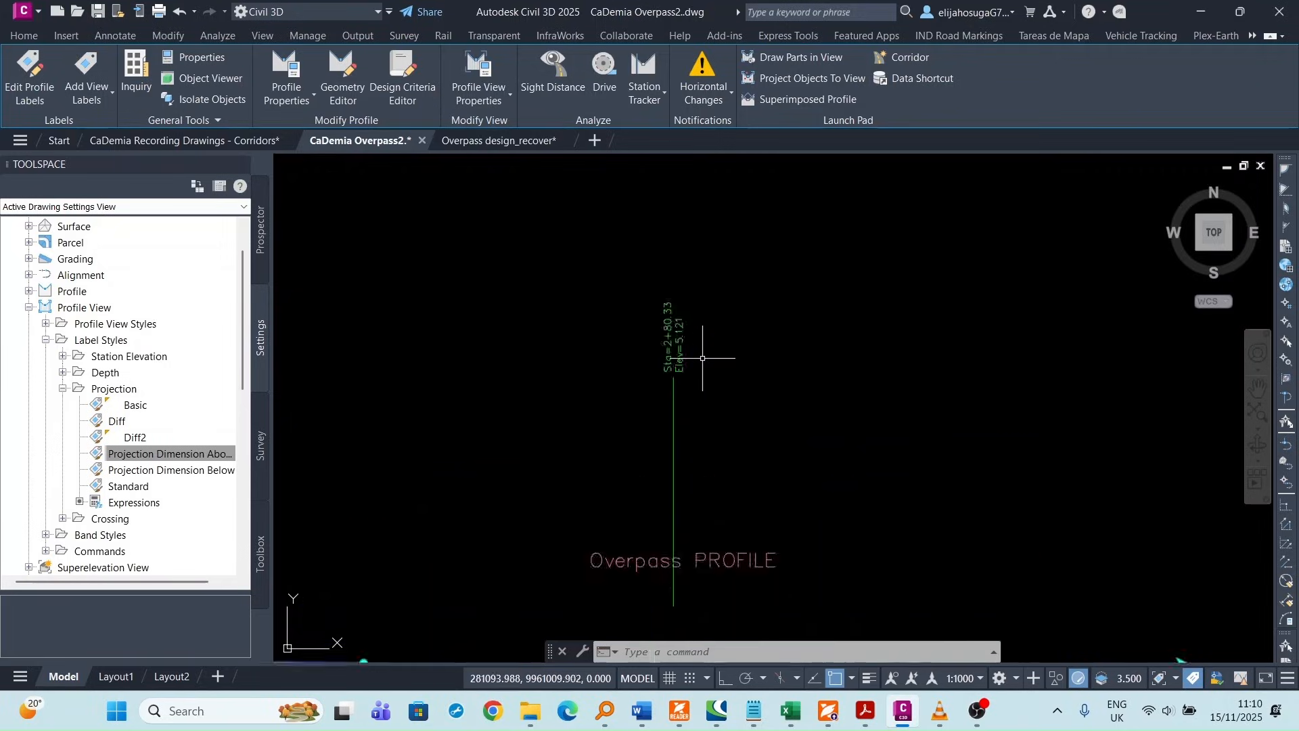
pyautogui.scroll(-6, 687, 363)
pyautogui.scroll(4, 677, 406)
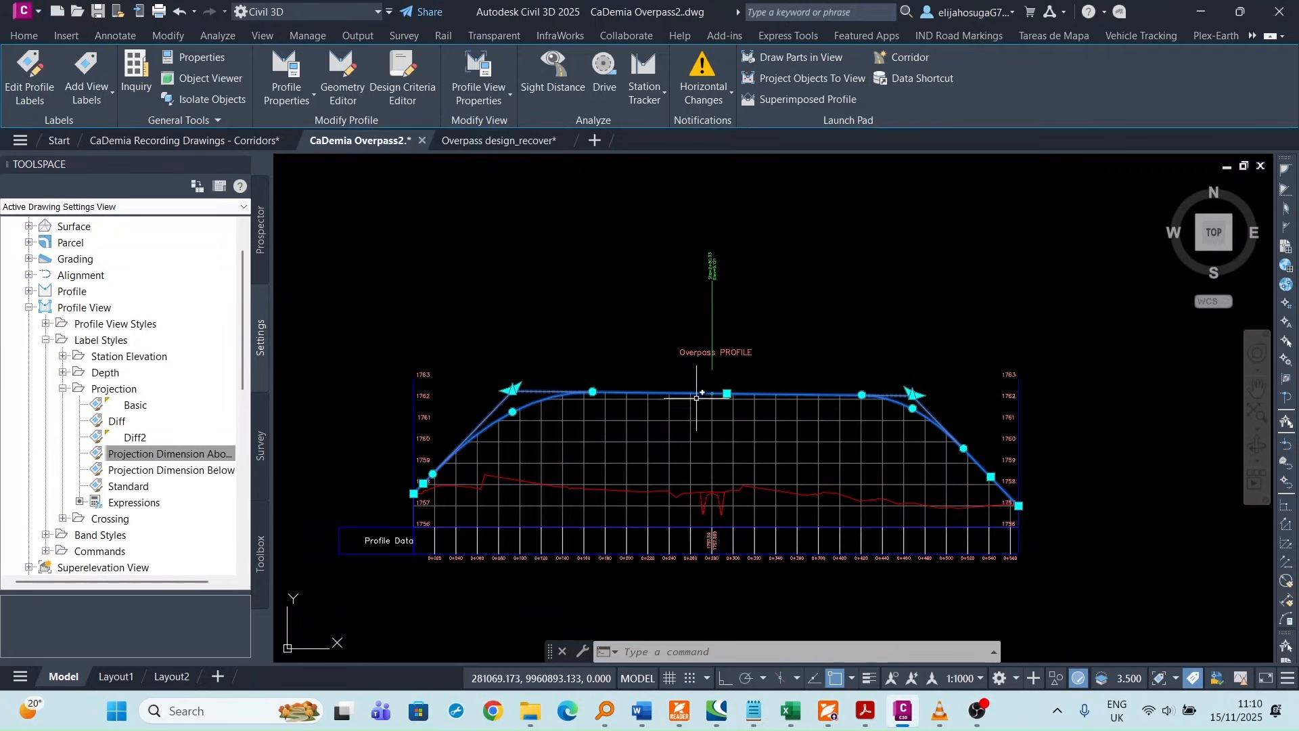
pyautogui.scroll(10, 709, 287)
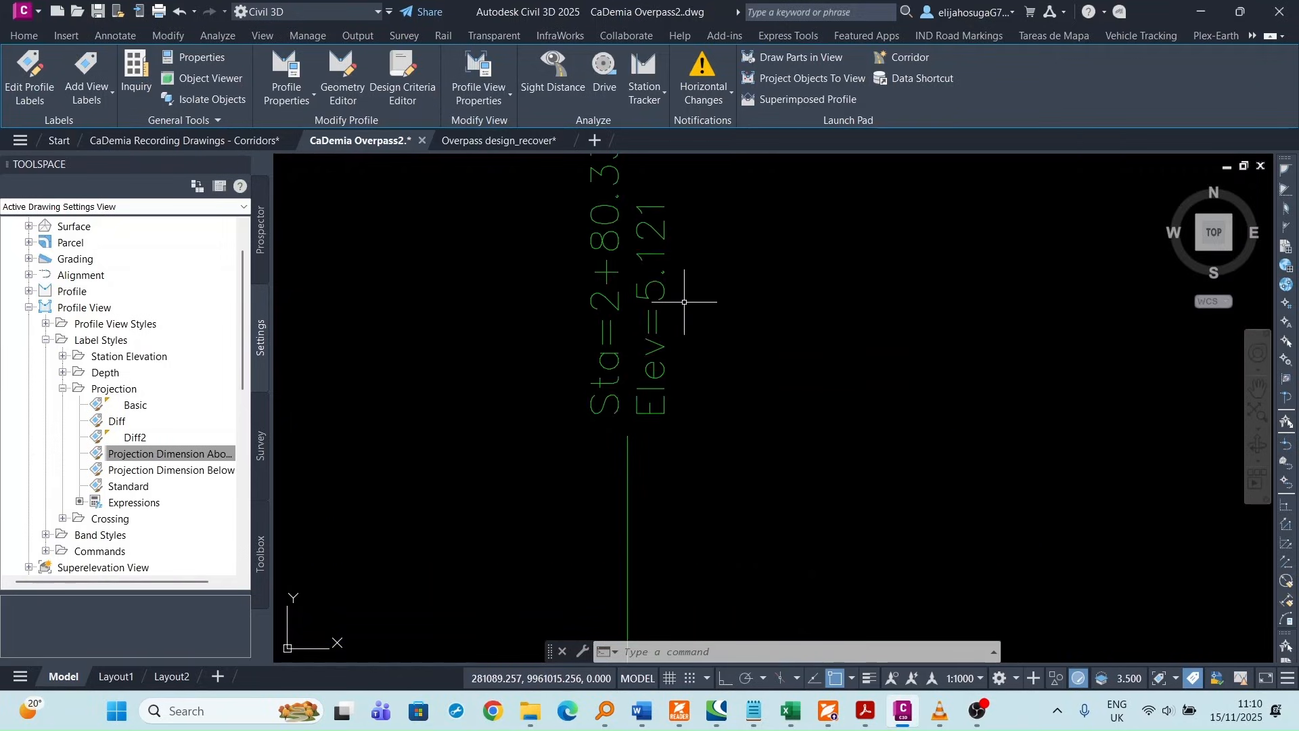
pyautogui.scroll(-10, 680, 301)
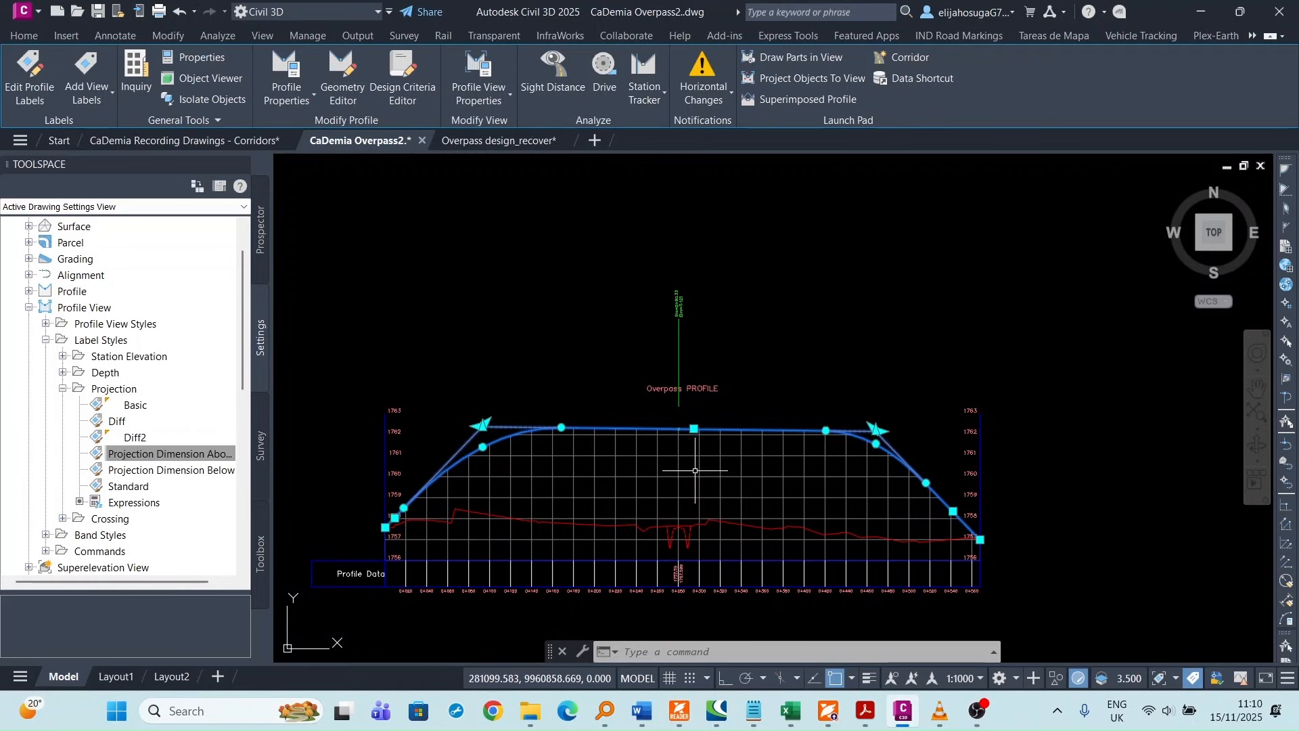
pyautogui.press('Escape')
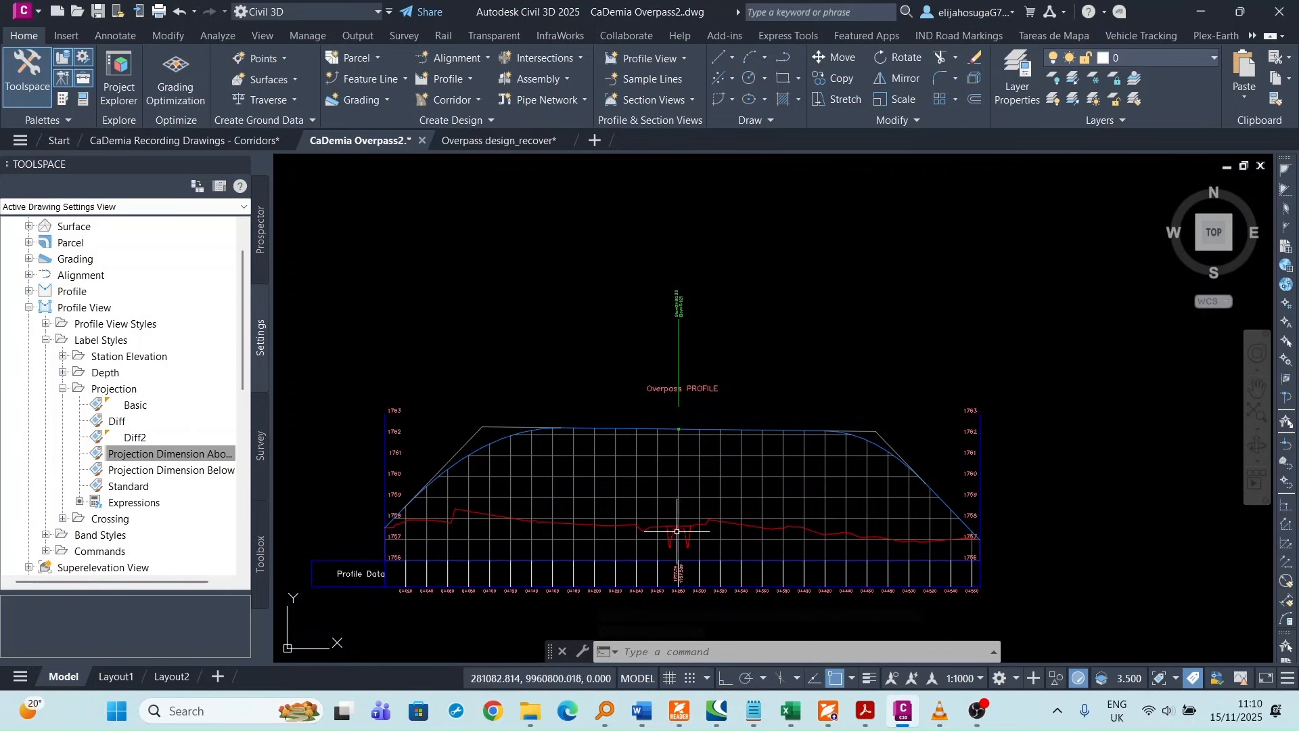
# - Review the whole Overpass profile view, comparing the projected marker, its difference label and the existing ground crossing below
pyautogui.scroll(2, 673, 514)
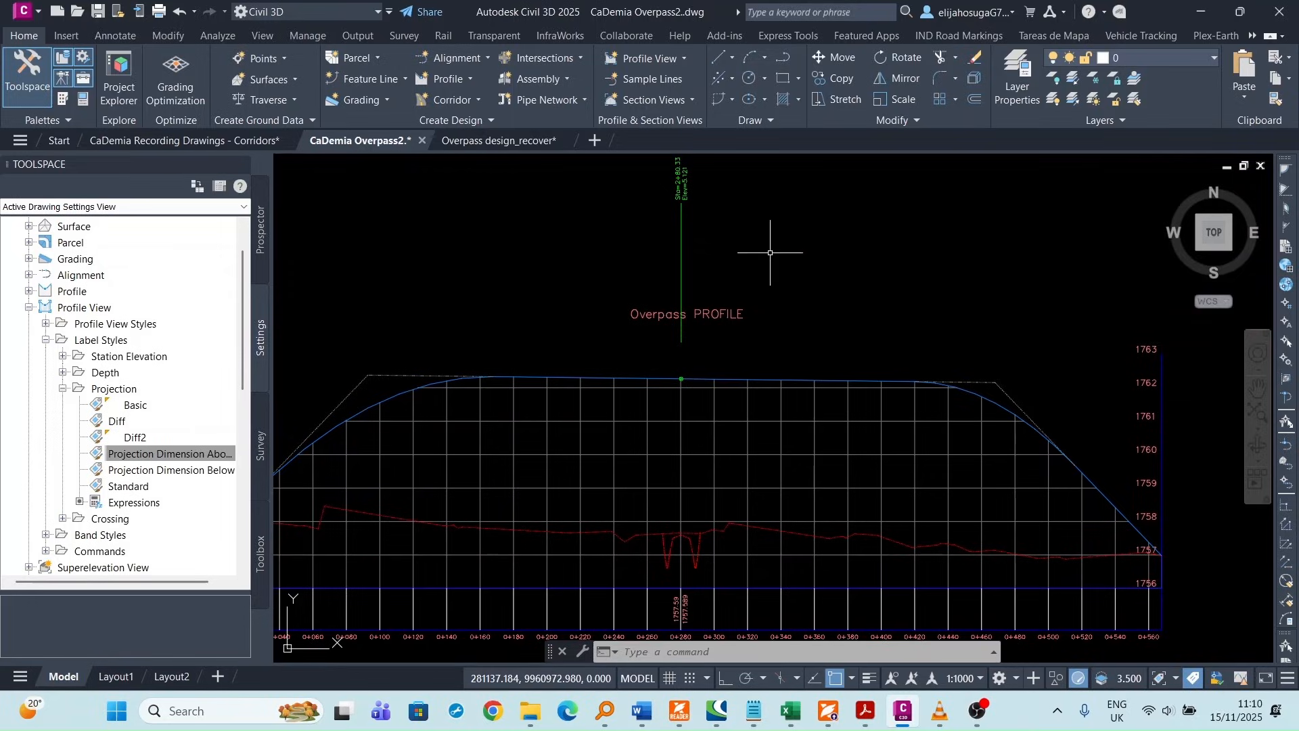
pyautogui.scroll(-4, 587, 481)
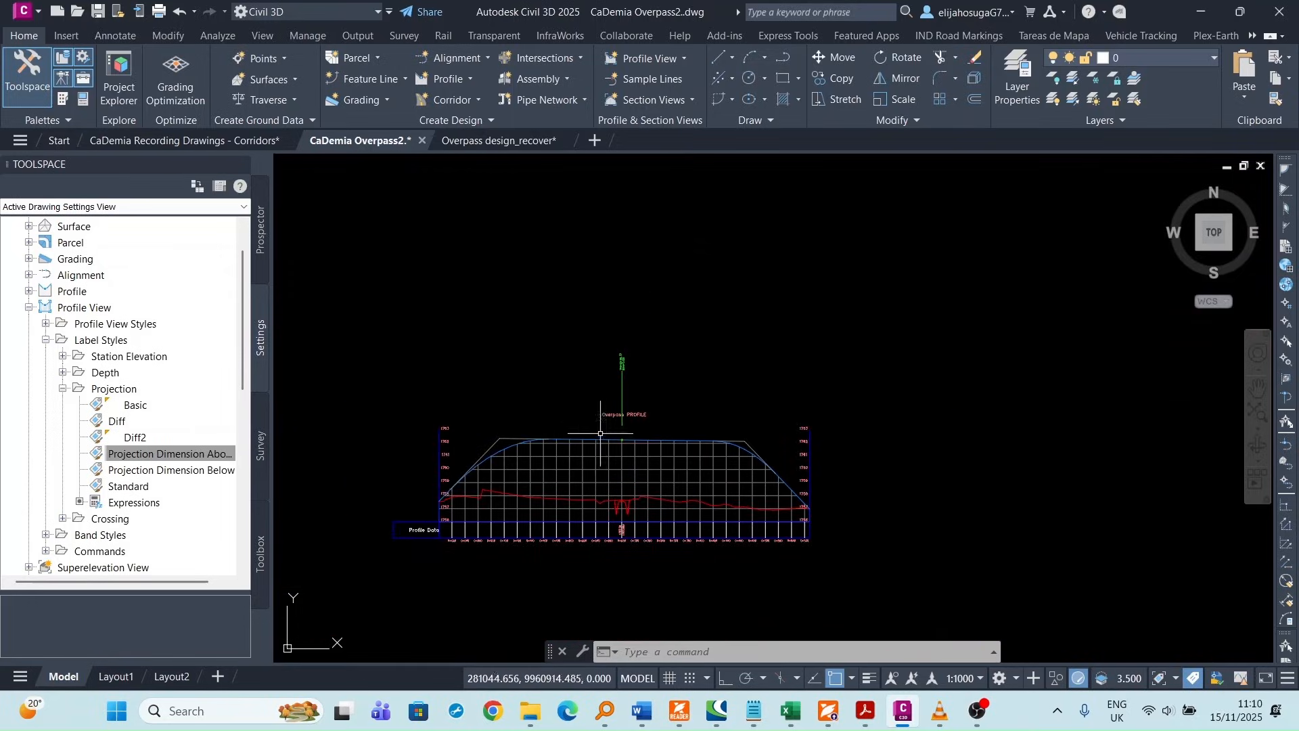
pyautogui.scroll(-2, 622, 459)
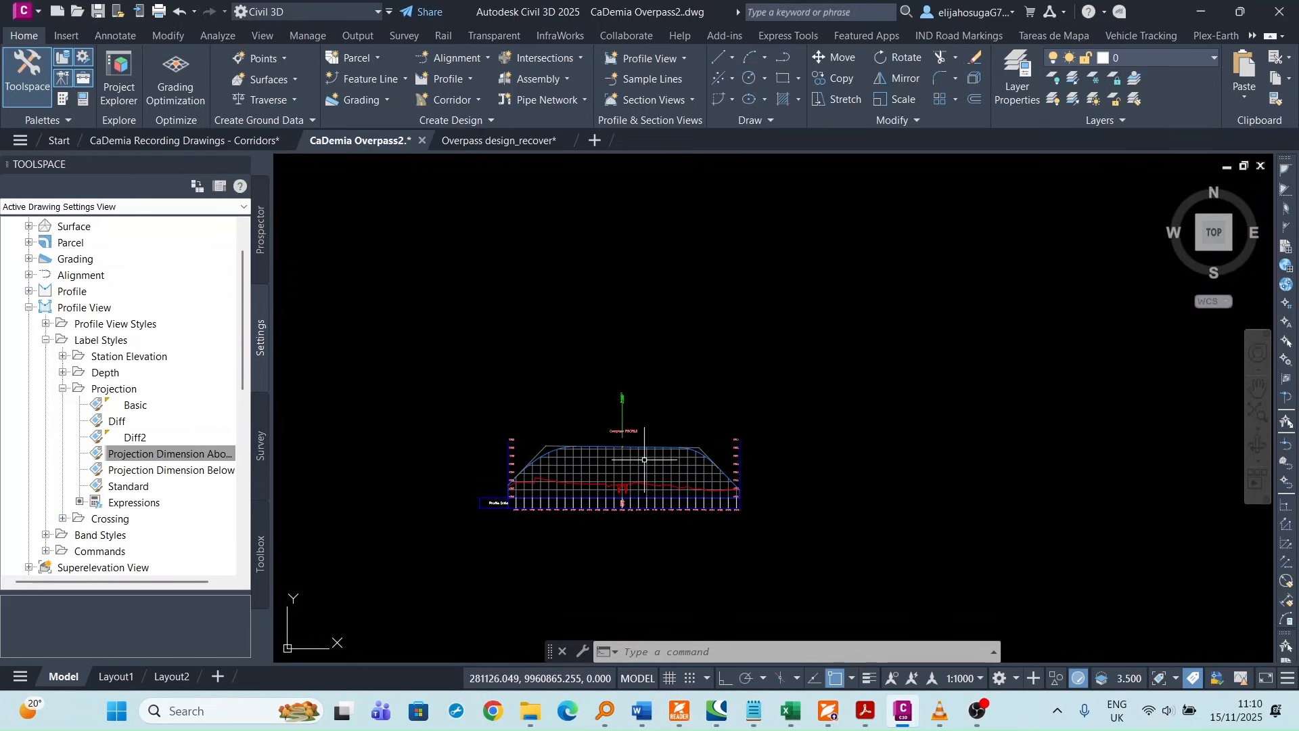
pyautogui.scroll(-6, 644, 459)
pyautogui.moveTo(642, 459); pyautogui.dragTo(553, 502, button='middle')
pyautogui.scroll(2, 553, 502)
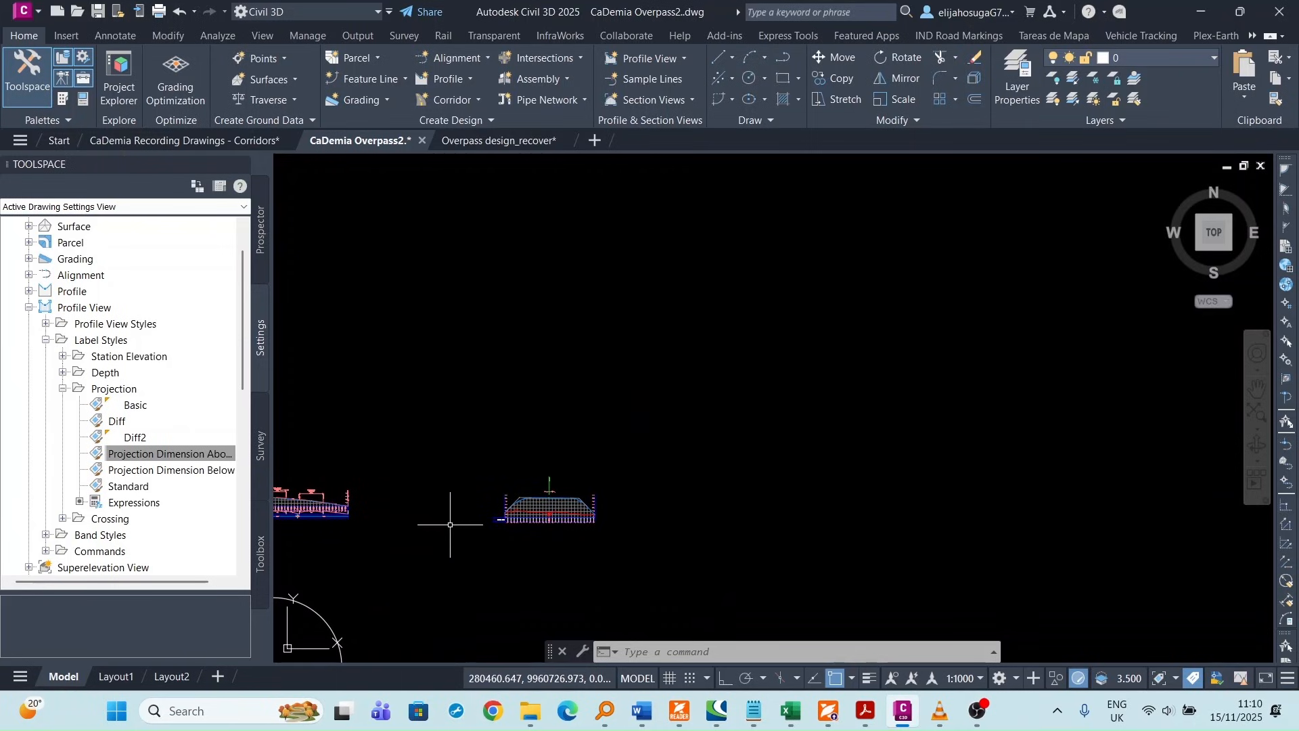
pyautogui.scroll(8, 496, 510)
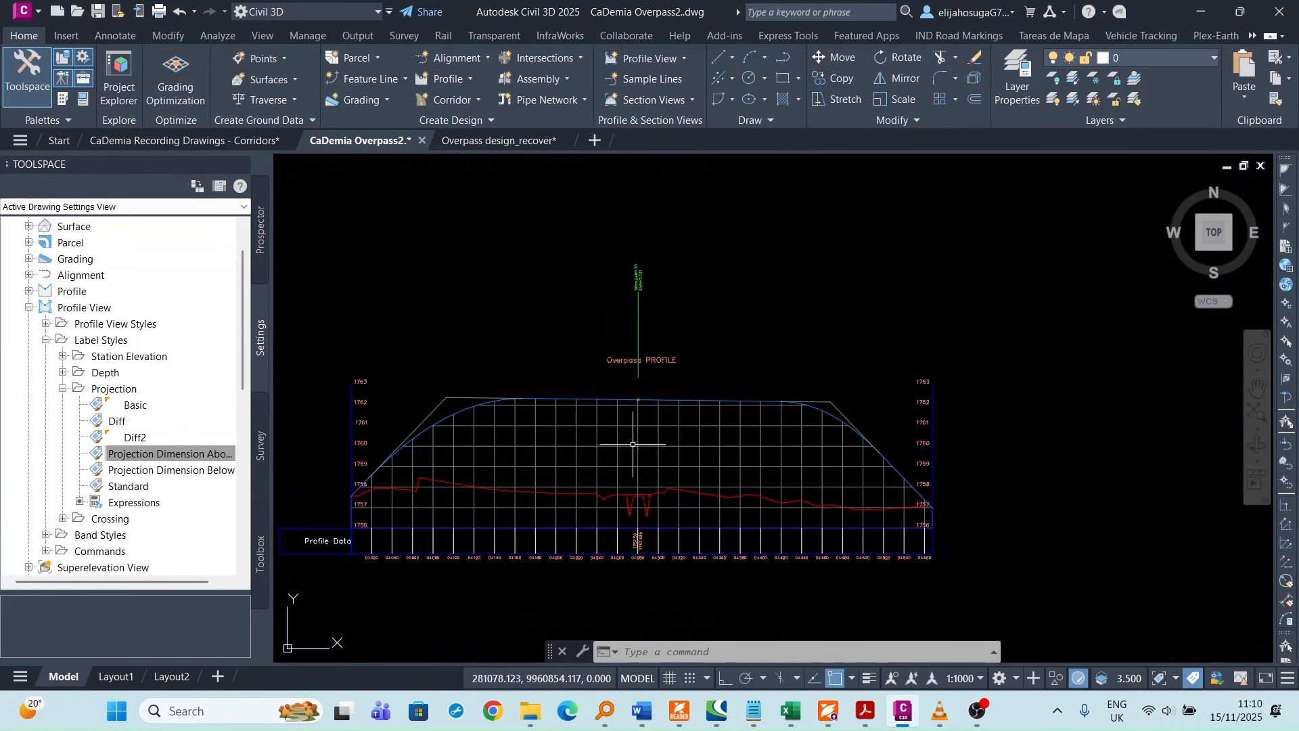
pyautogui.scroll(-2, 632, 444)
pyautogui.scroll(8, 632, 366)
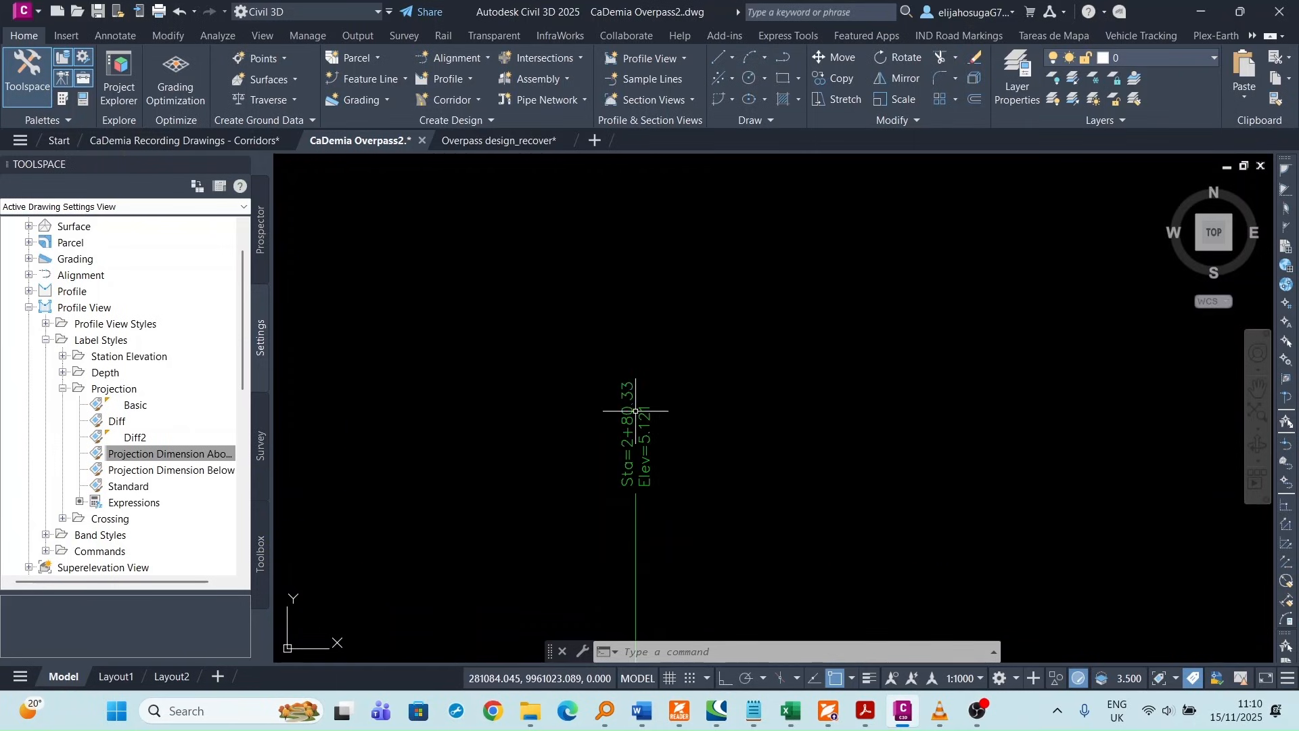
pyautogui.scroll(-6, 636, 411)
pyautogui.scroll(4, 626, 508)
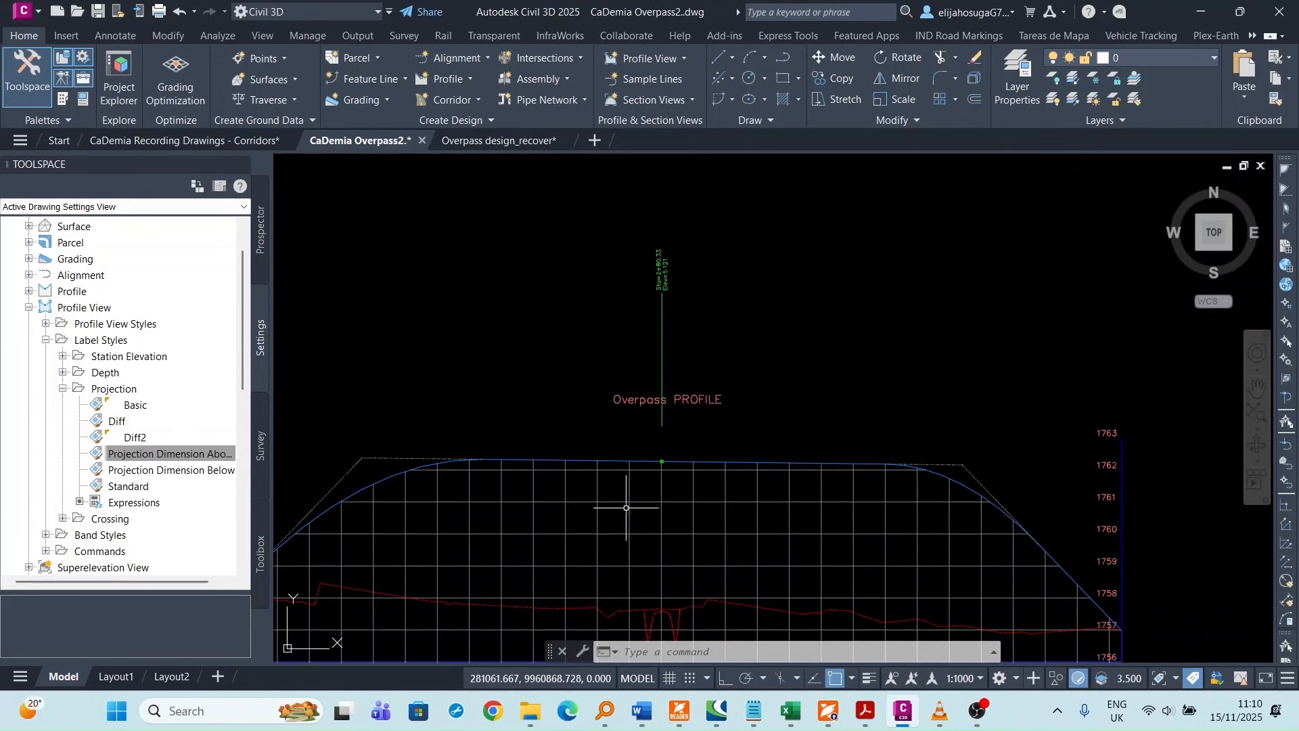
pyautogui.scroll(-3, 676, 450)
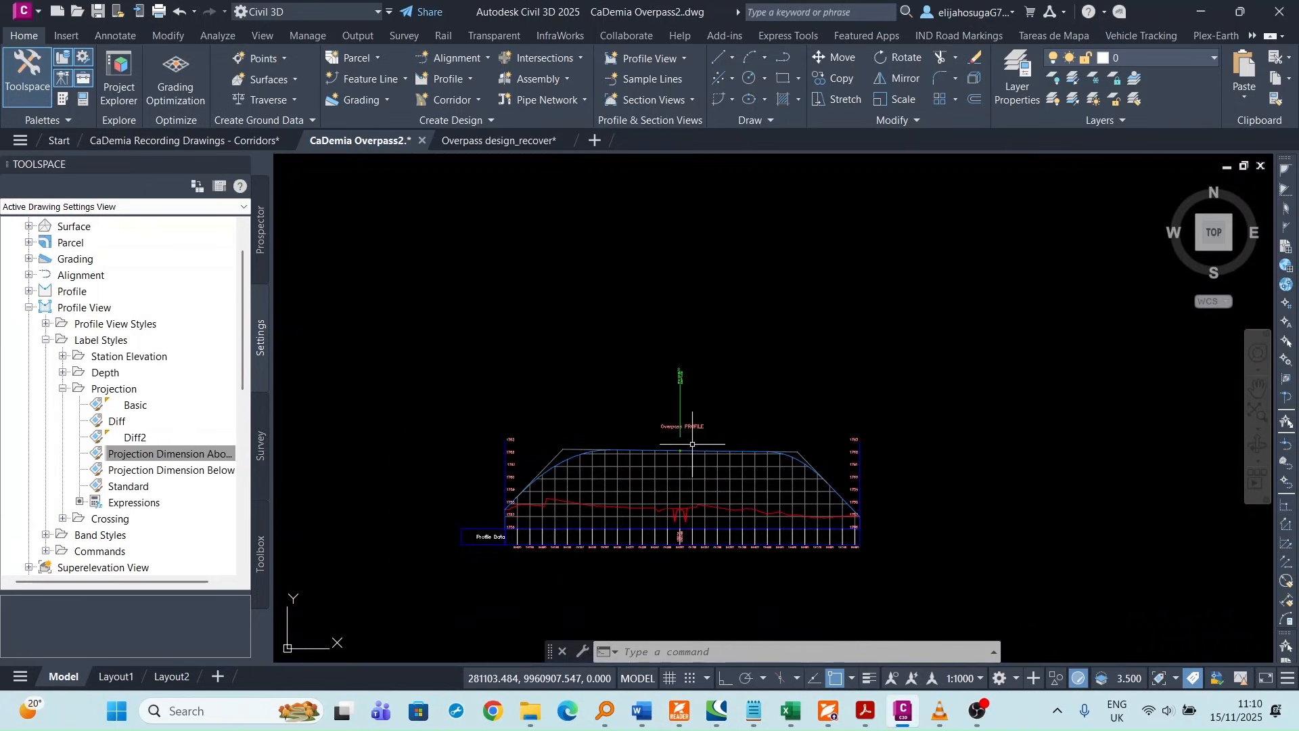
pyautogui.scroll(5, 692, 446)
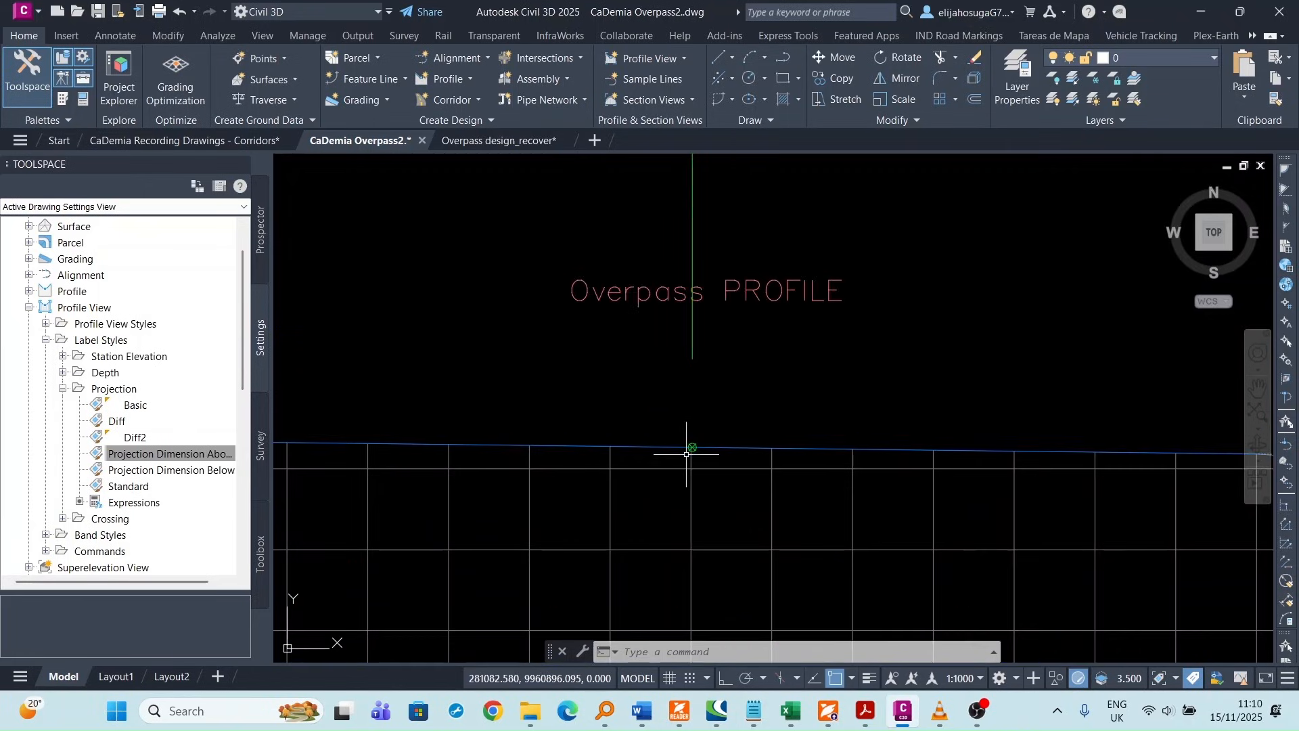
# - Compare the Overpass profile view with the plan view where the overpass alignment crosses the RD-1 corridor
pyautogui.scroll(-5, 692, 454)
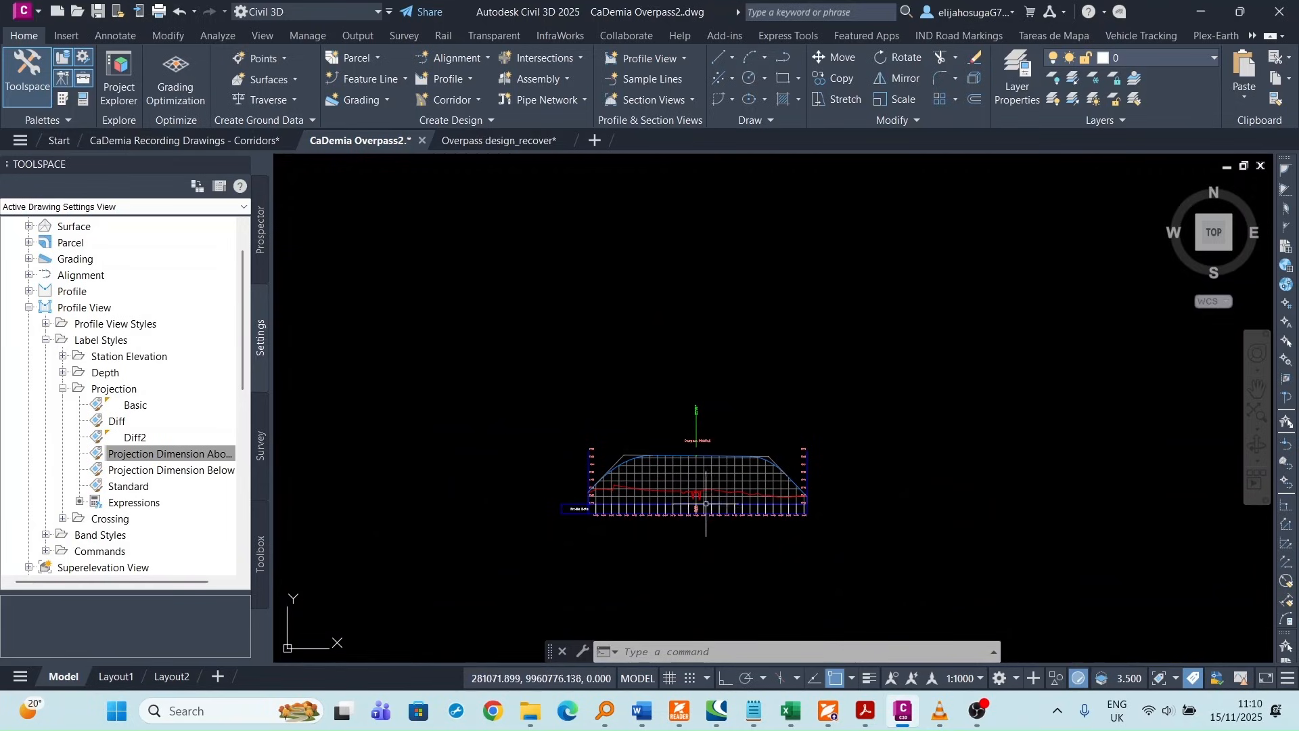
pyautogui.scroll(5, 706, 504)
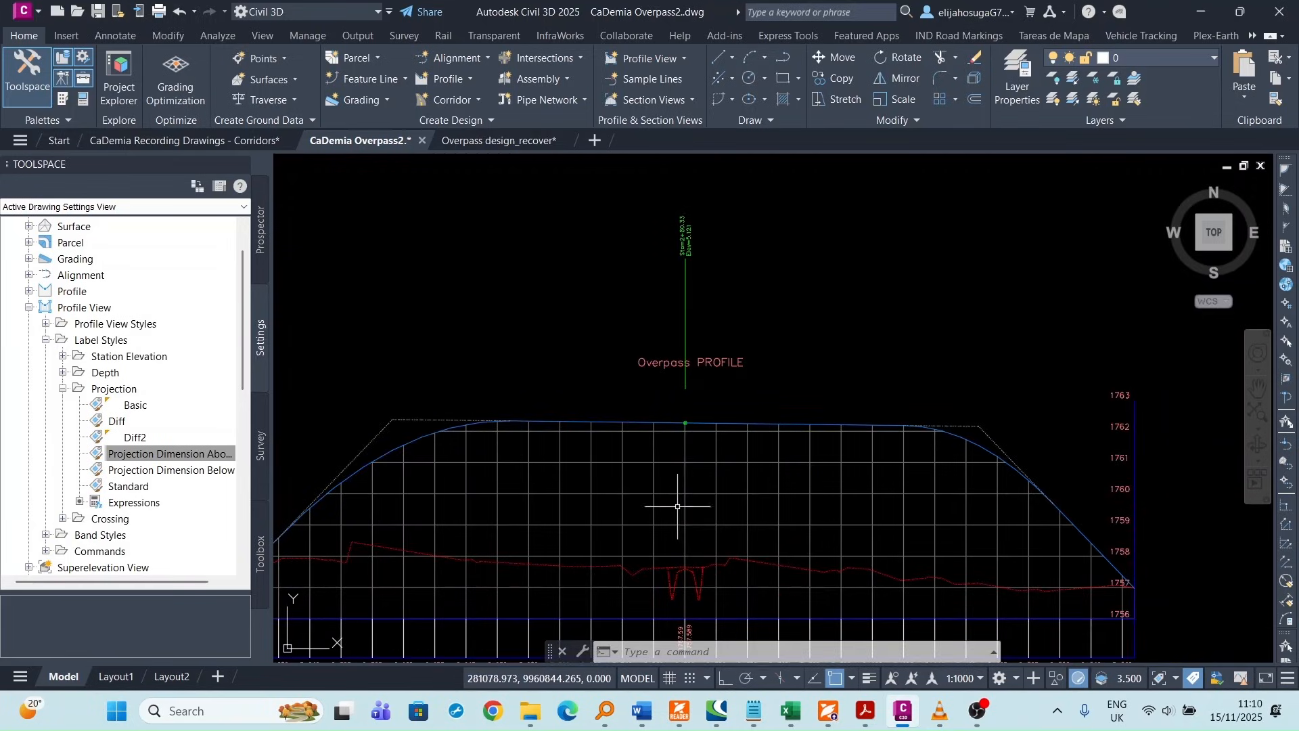
pyautogui.scroll(-6, 677, 506)
pyautogui.moveTo(416, 527); pyautogui.dragTo(597, 401, button='middle')
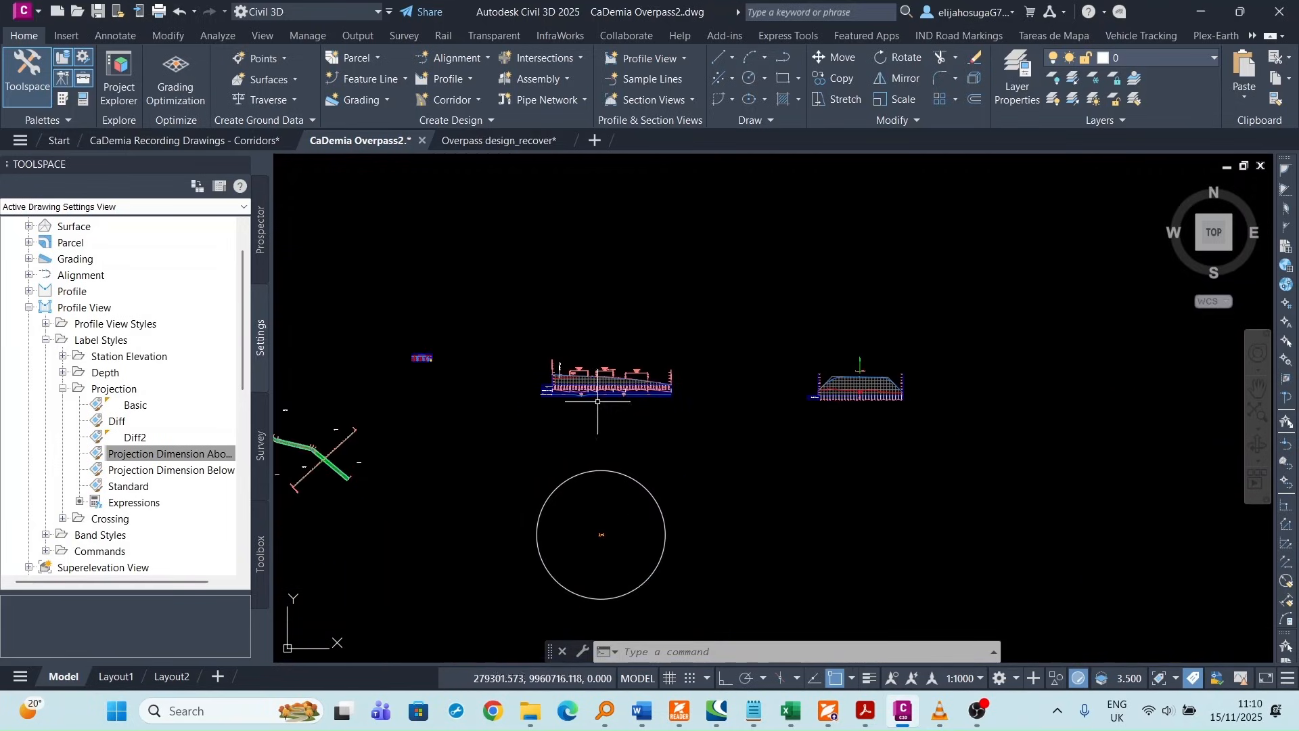
pyautogui.scroll(-2, 368, 511)
pyautogui.moveTo(368, 512); pyautogui.dragTo(559, 560, button='middle')
pyautogui.scroll(4, 536, 549)
pyautogui.scroll(6, 536, 518)
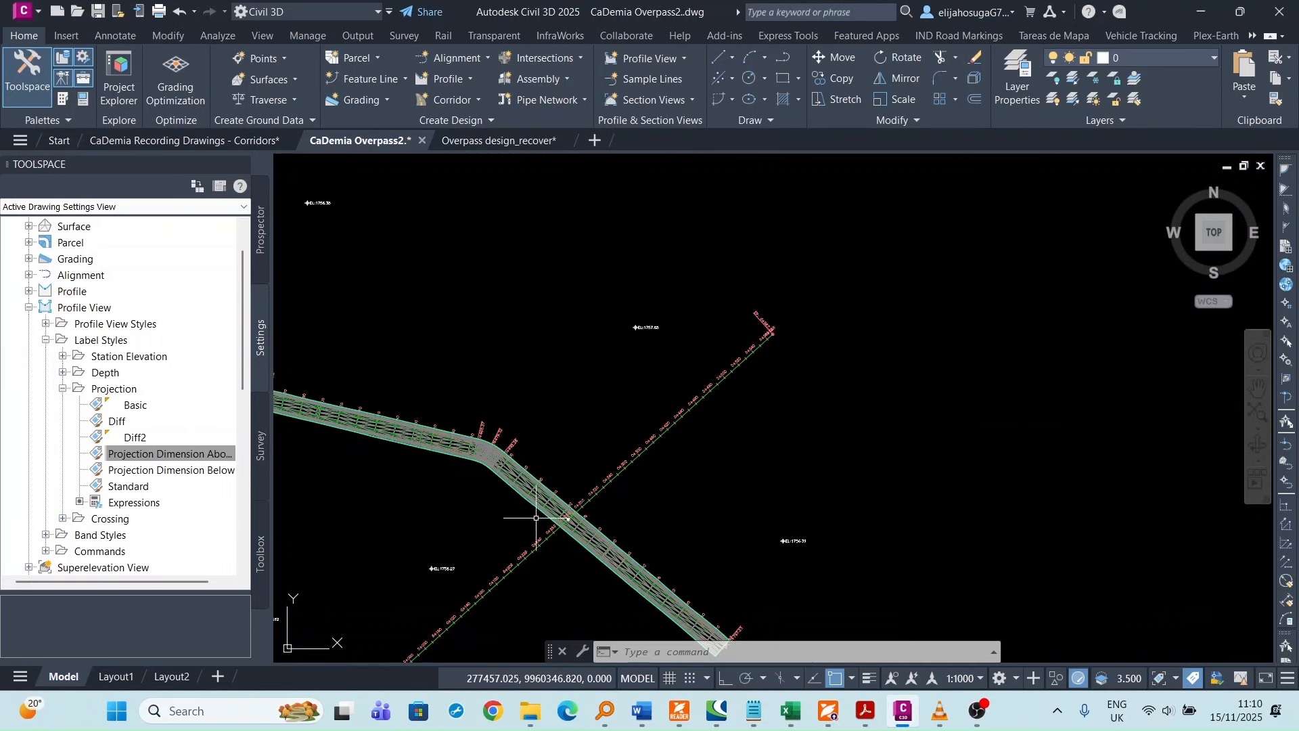
pyautogui.scroll(-3, 647, 356)
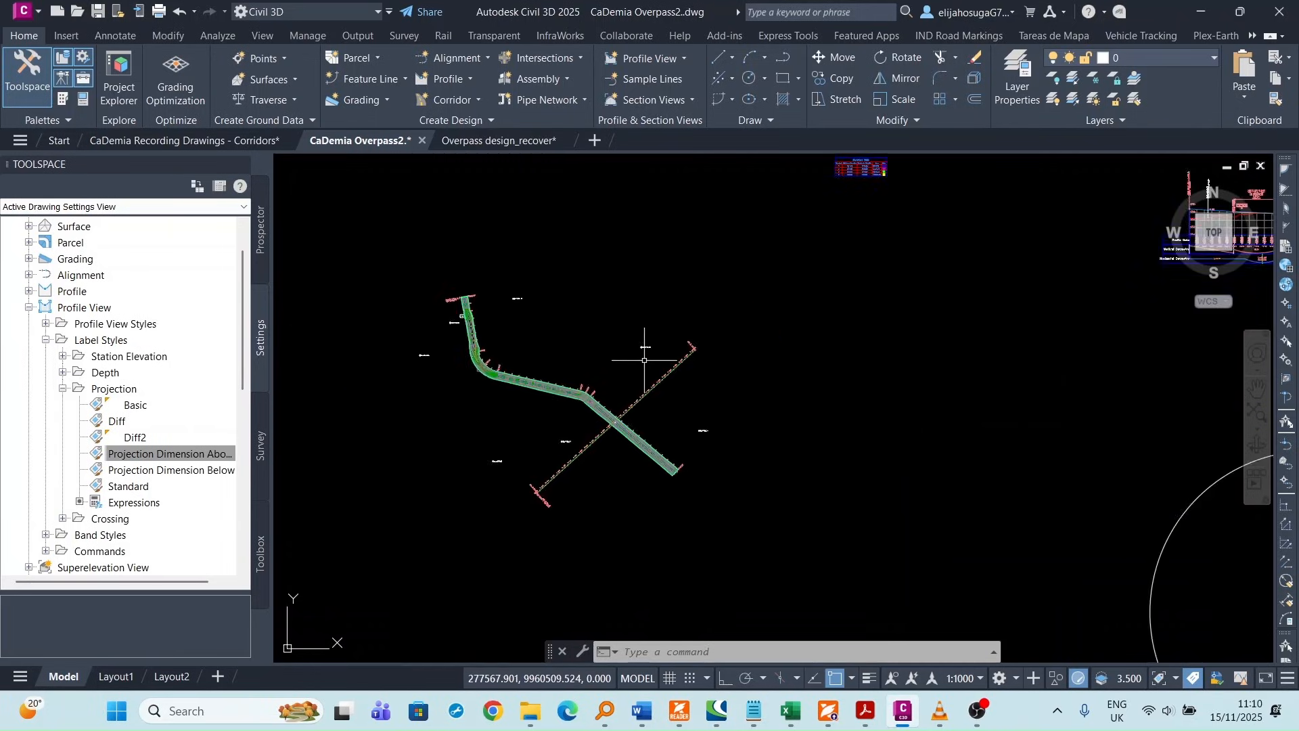
pyautogui.scroll(-1, 966, 454)
pyautogui.moveTo(959, 453); pyautogui.dragTo(687, 419, button='middle')
pyautogui.scroll(1, 630, 397)
pyautogui.scroll(2, 342, 420)
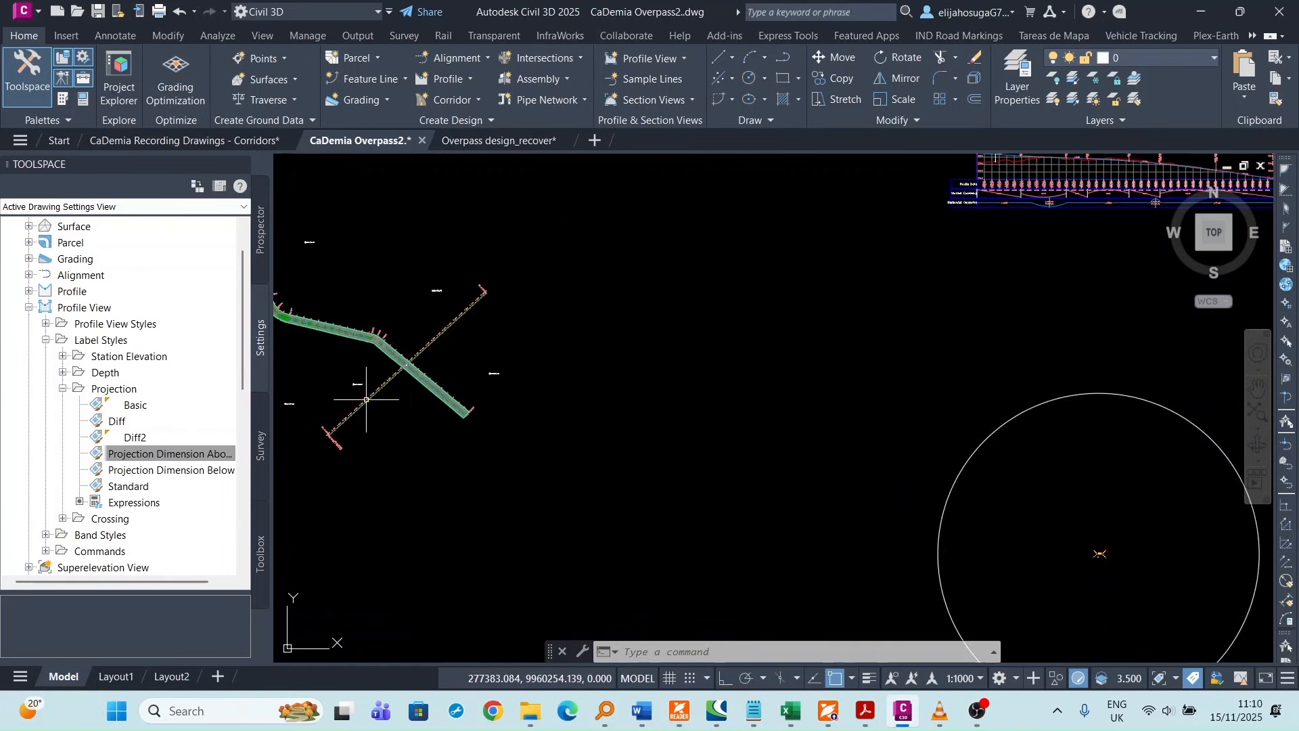
pyautogui.scroll(4, 372, 386)
pyautogui.moveTo(397, 392); pyautogui.dragTo(433, 465, button='middle')
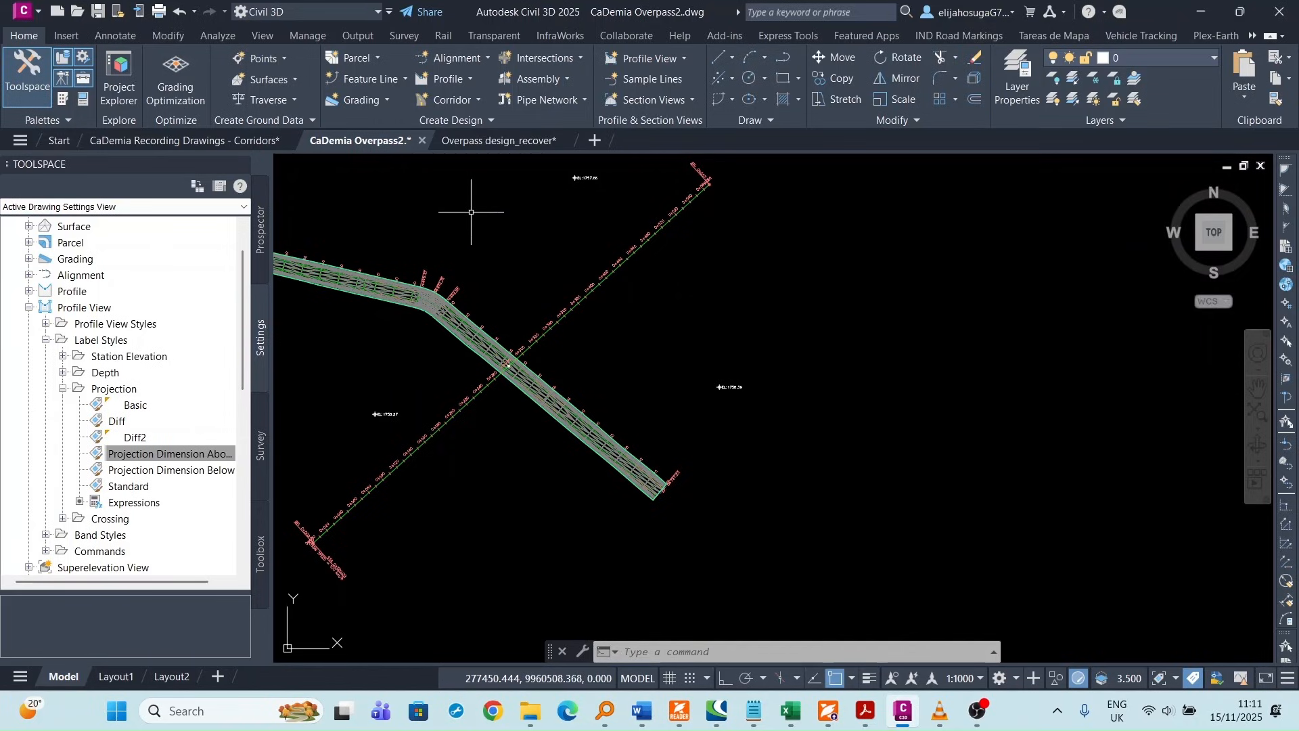
# - Create an assembly named Bridge, placing its baseline inside the large circle just below the existing road assembly
pyautogui.scroll(-2, 504, 218)
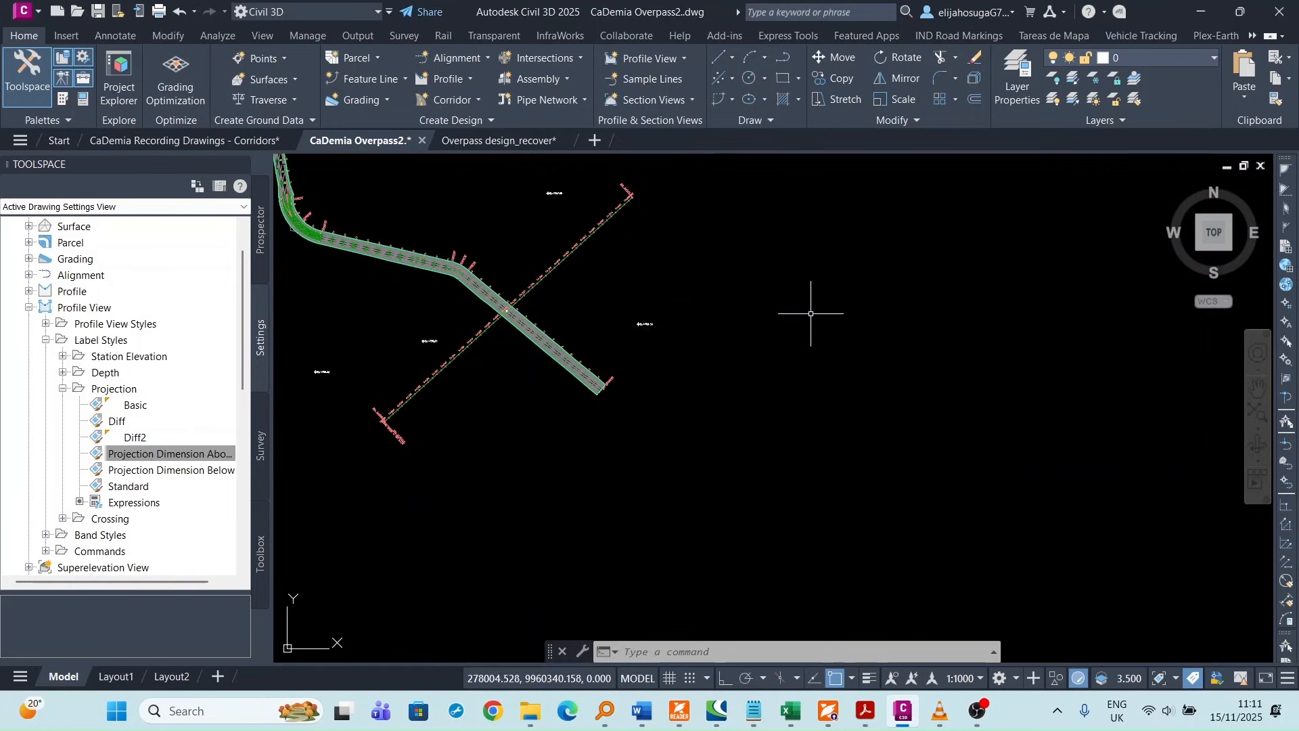
pyautogui.scroll(-4, 690, 234)
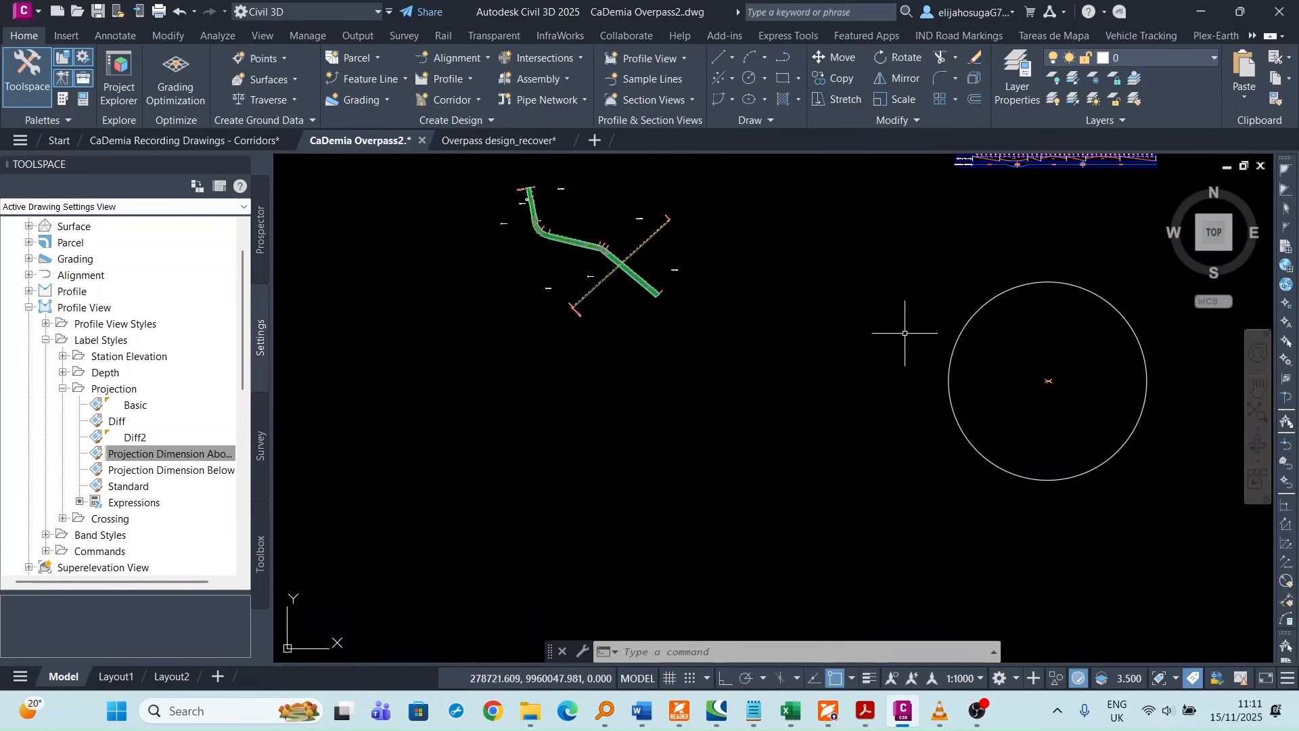
pyautogui.scroll(2, 905, 334)
pyautogui.moveTo(888, 347); pyautogui.dragTo(611, 357, button='middle')
pyautogui.scroll(-2, 562, 353)
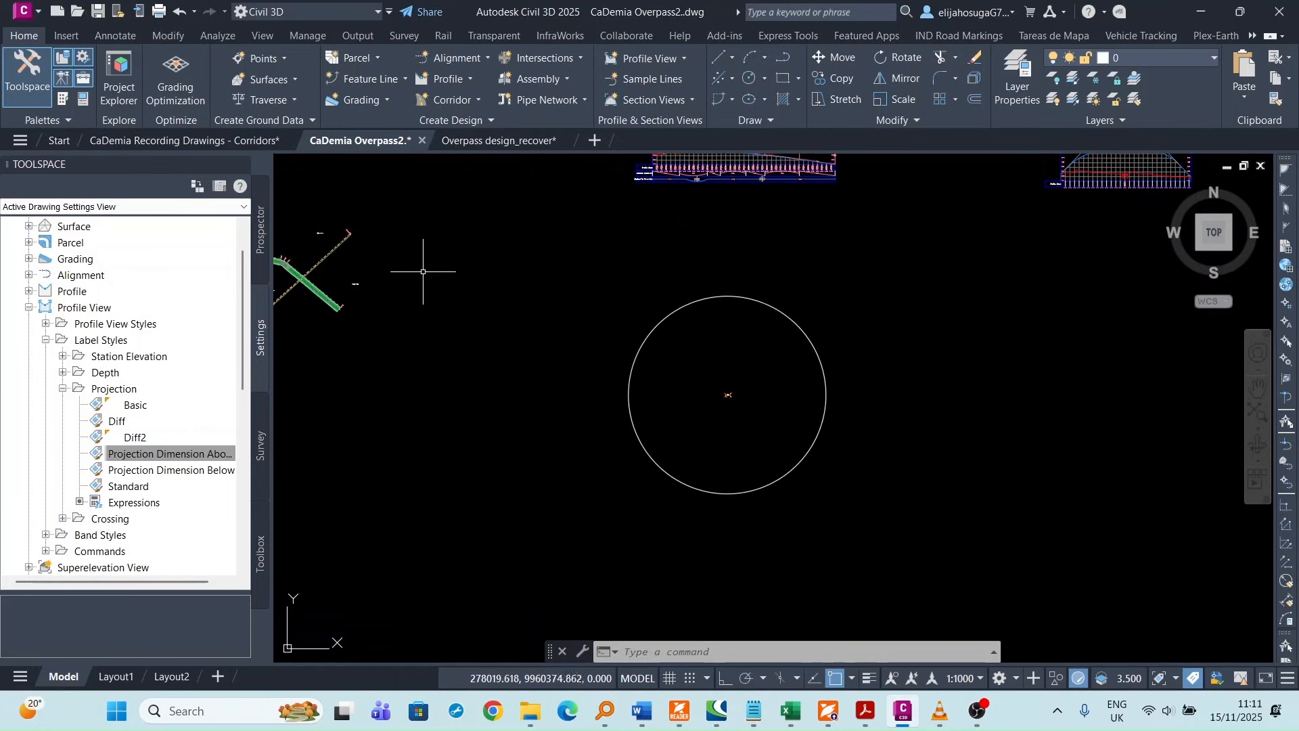
pyautogui.click(539, 78)
pyautogui.click(551, 106)
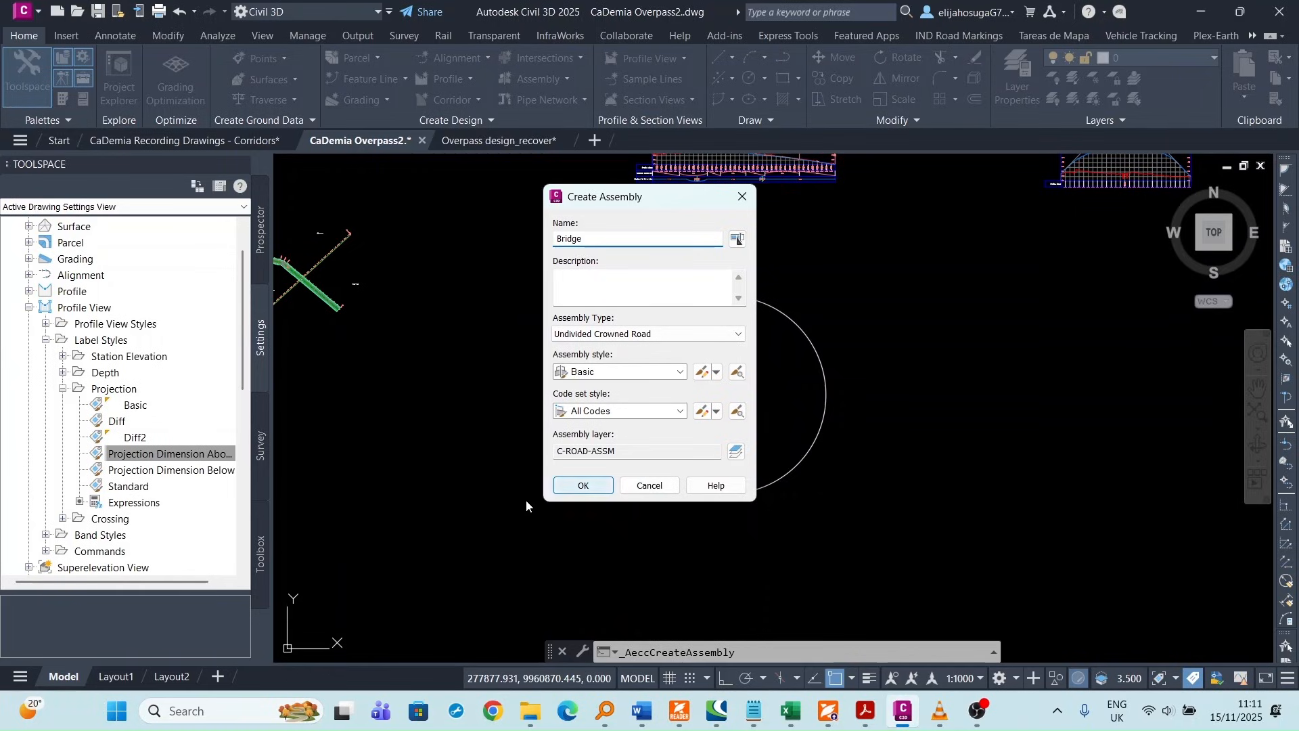
pyautogui.click(598, 492)
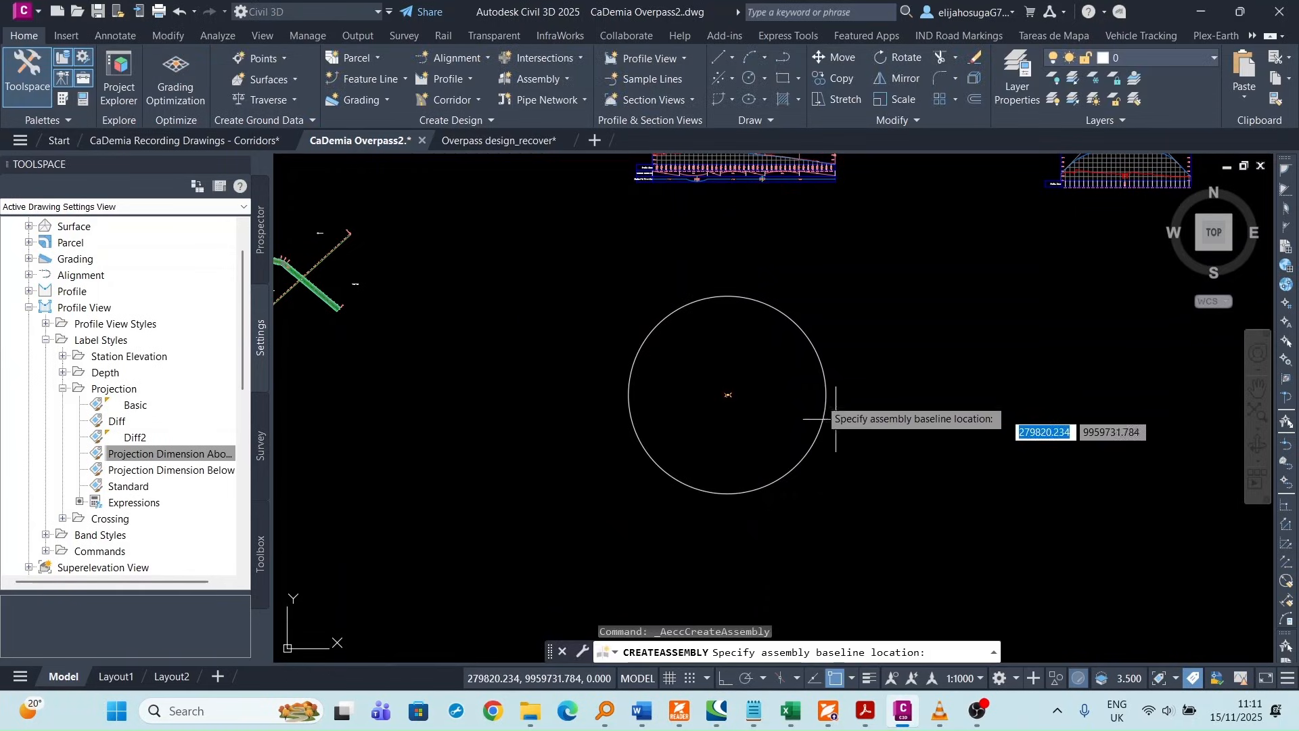
pyautogui.scroll(2, 714, 393)
pyautogui.scroll(4, 714, 379)
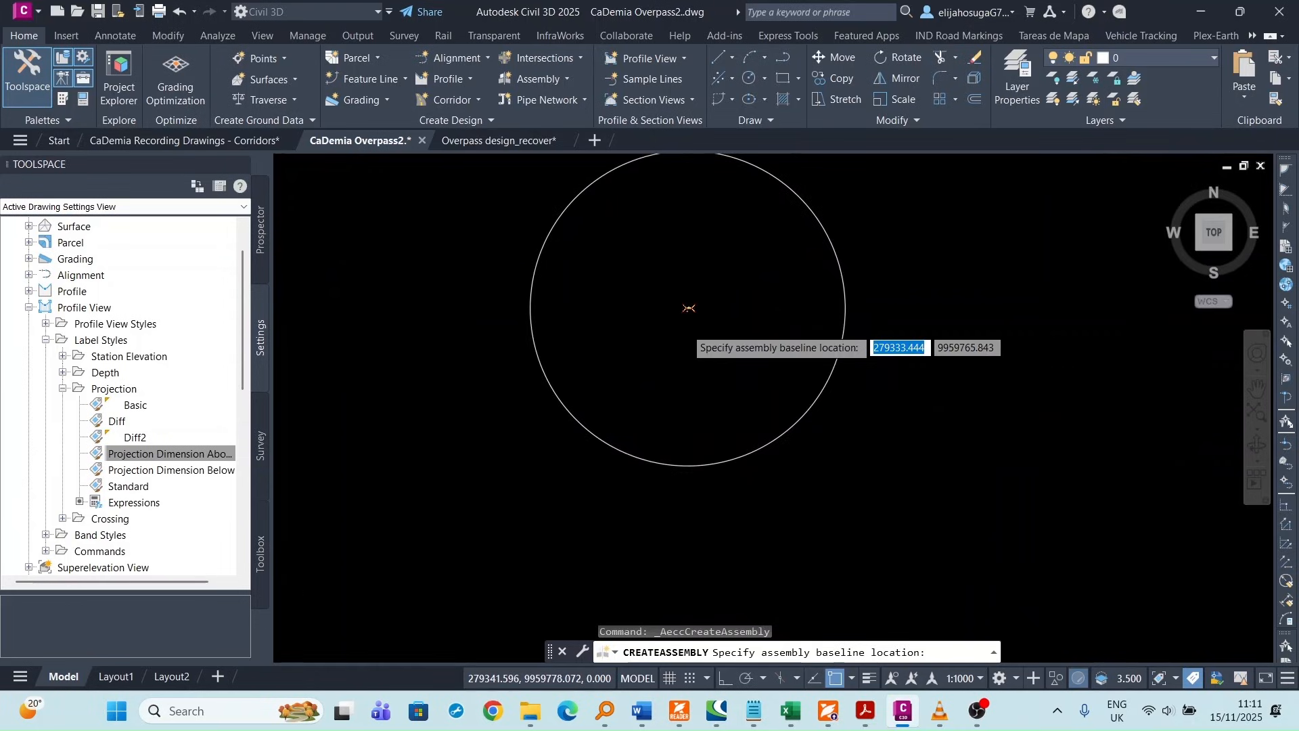
pyautogui.click(690, 343)
# - Hide the Toolspace and bring up the metric bridge subassemblies
pyautogui.scroll(-10, 576, 348)
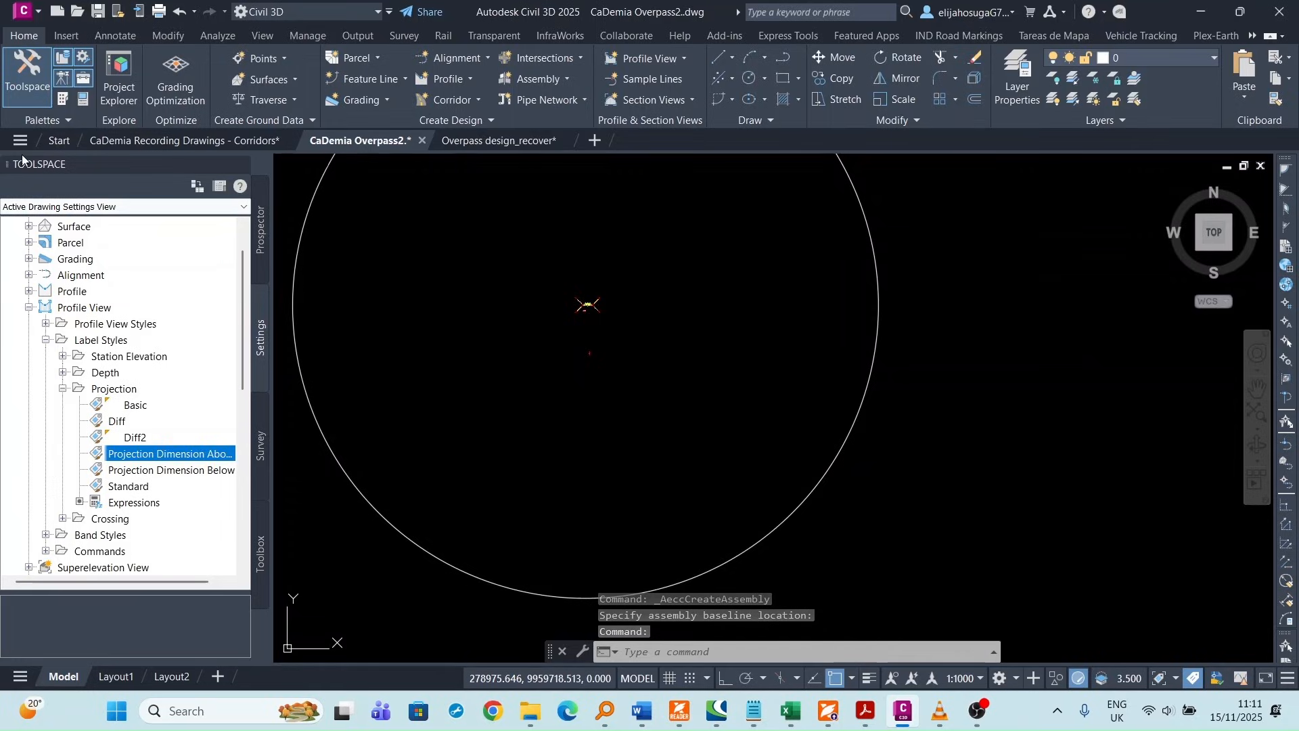
pyautogui.click(23, 98)
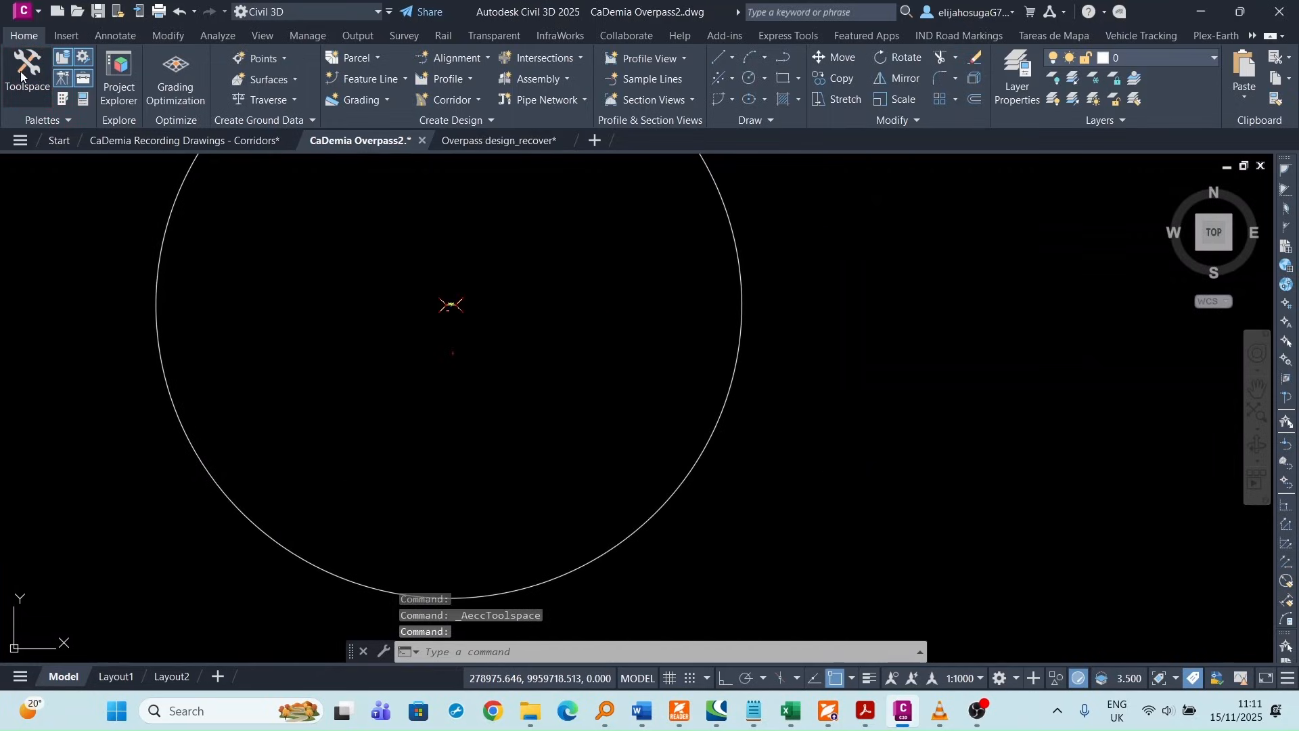
pyautogui.click(61, 100)
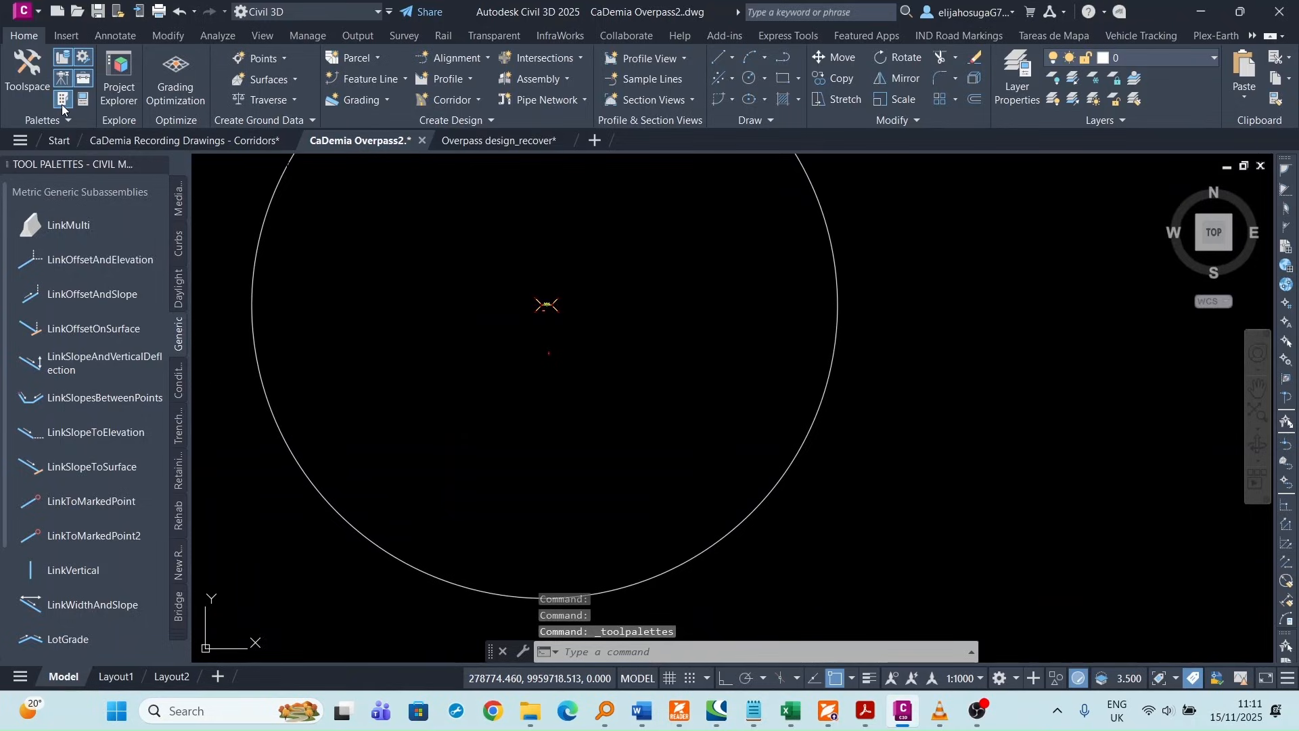
pyautogui.click(179, 610)
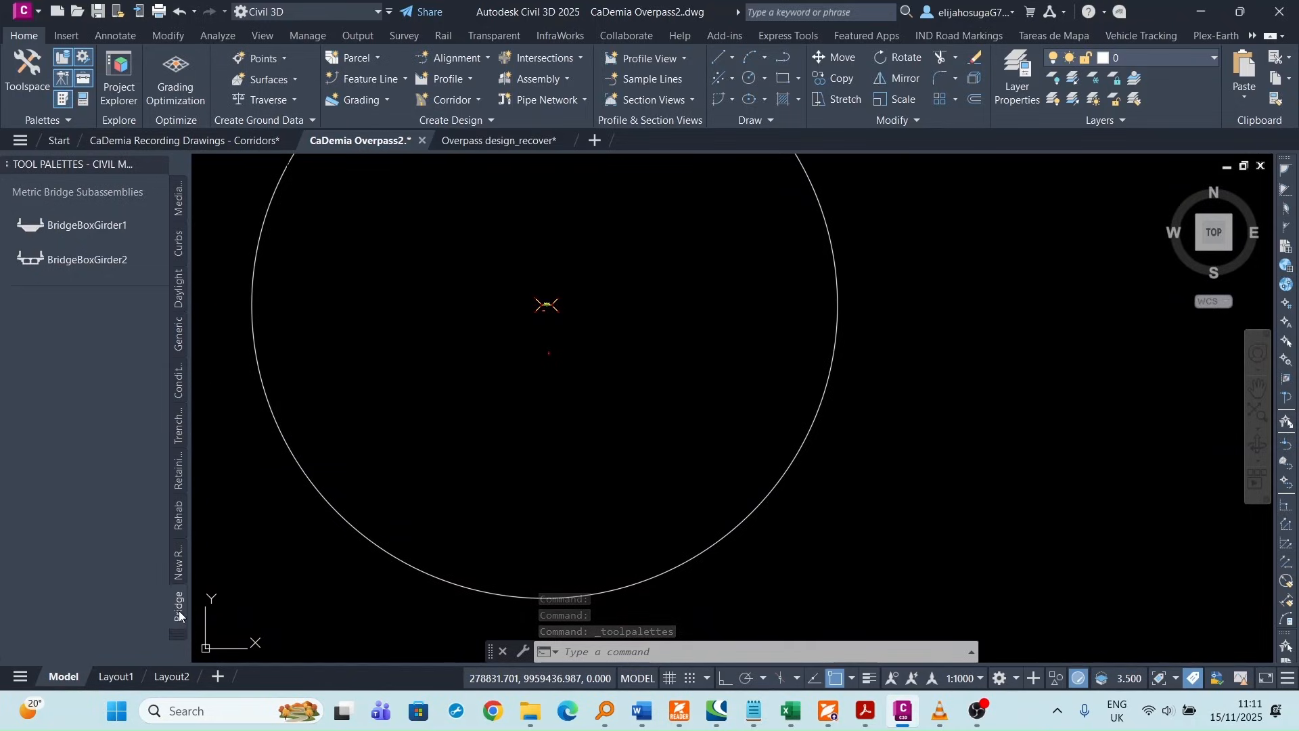
# - Attach a BridgeBoxGirder1 subassembly to the baseline marker of the Bridge assembly and end the placement
pyautogui.click(80, 225)
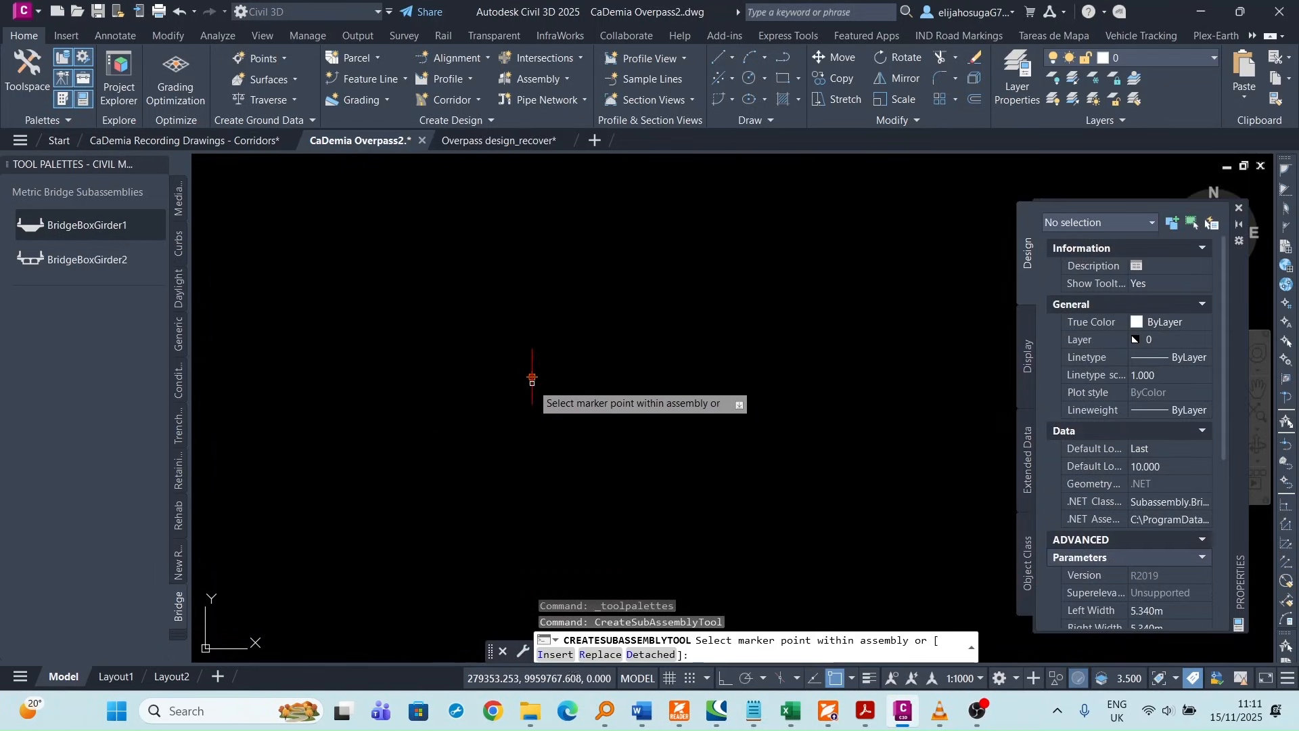
pyautogui.click(533, 377)
pyautogui.click(616, 440)
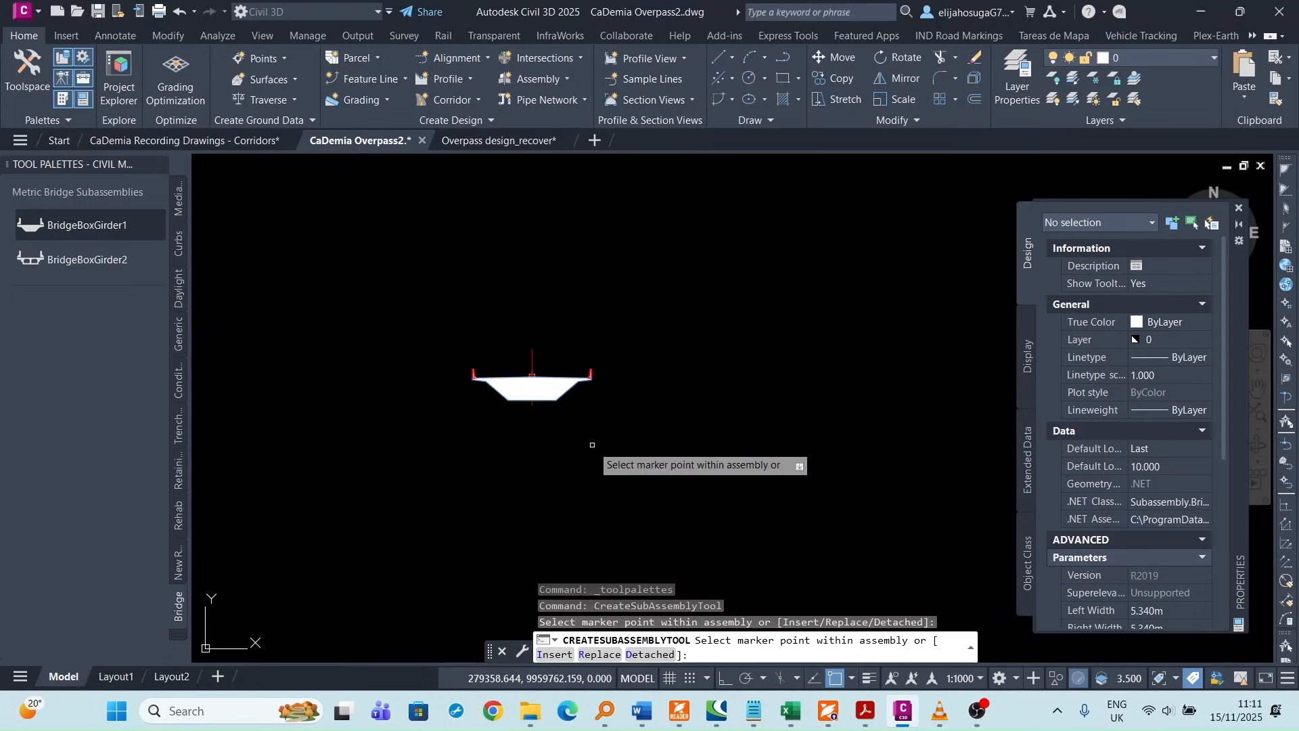
pyautogui.scroll(-4, 455, 406)
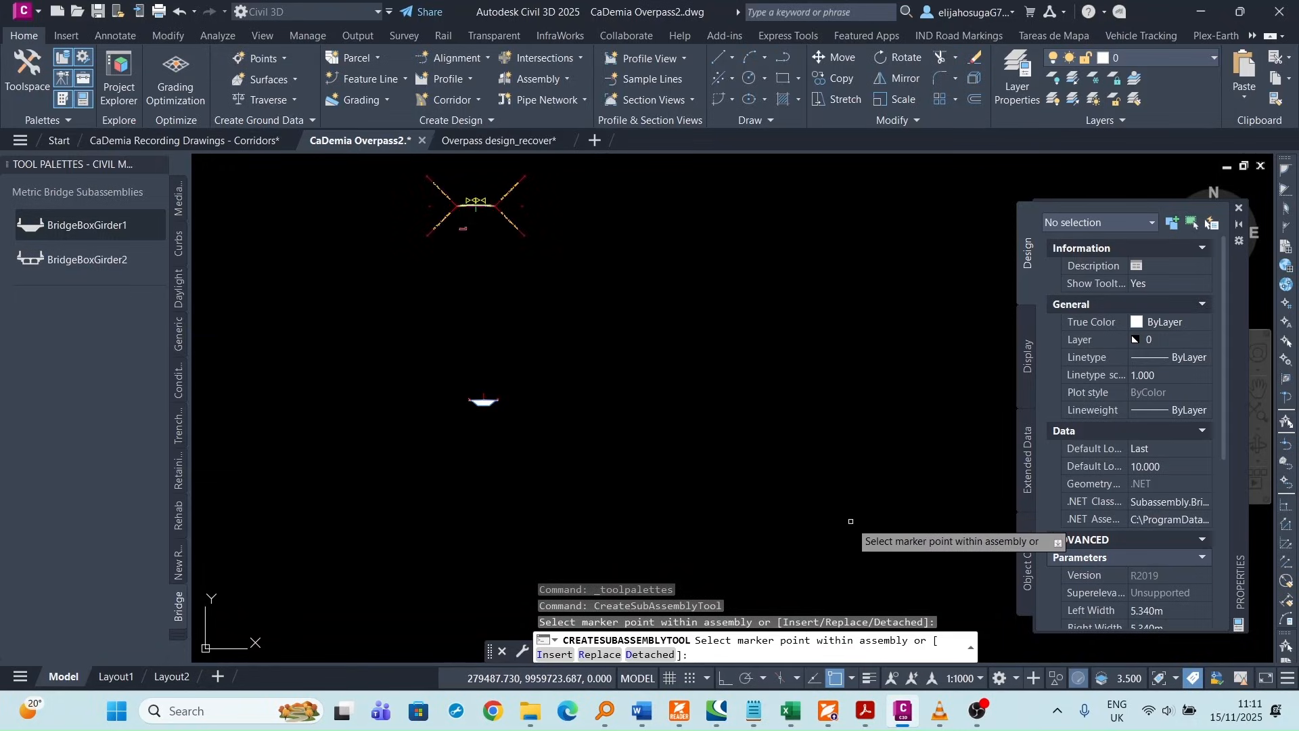
pyautogui.press('Escape')
pyautogui.scroll(4, 477, 405)
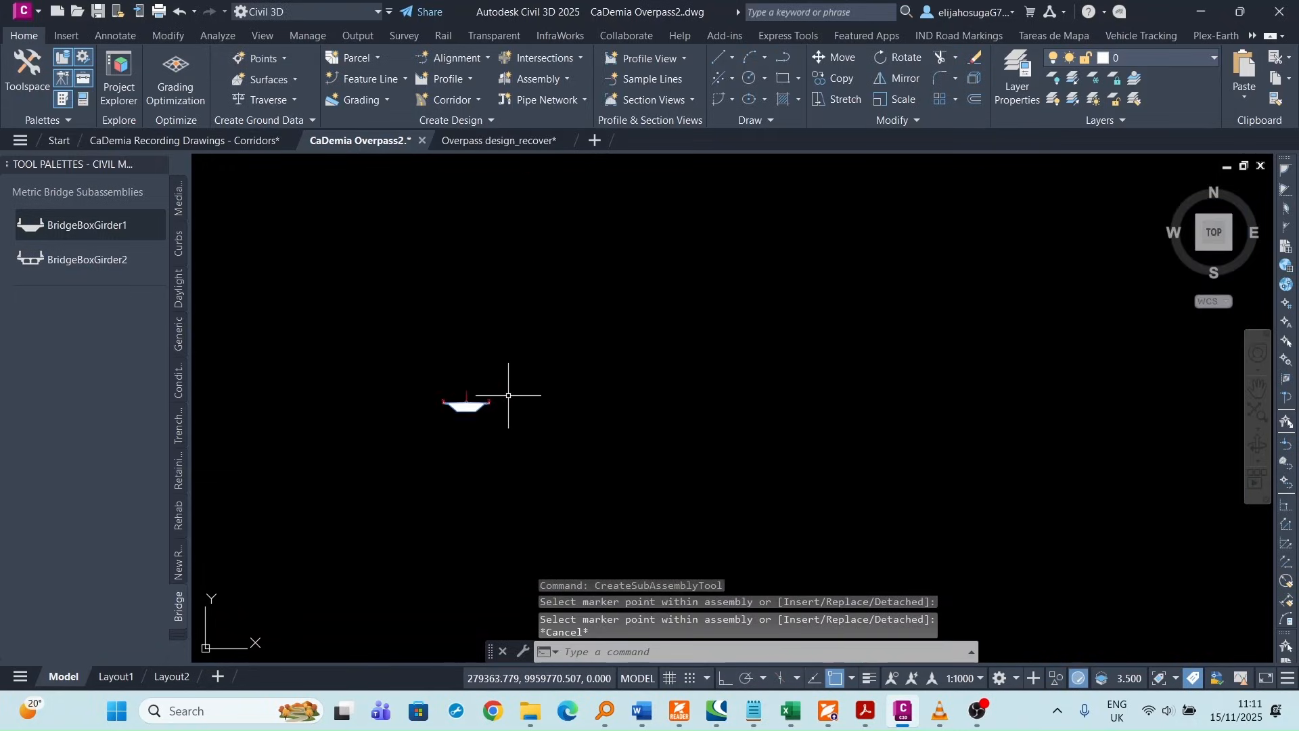
pyautogui.press('Escape')
# - Set both the left width and the right width of the box girder subassembly to 5.4 m
pyautogui.click(461, 413)
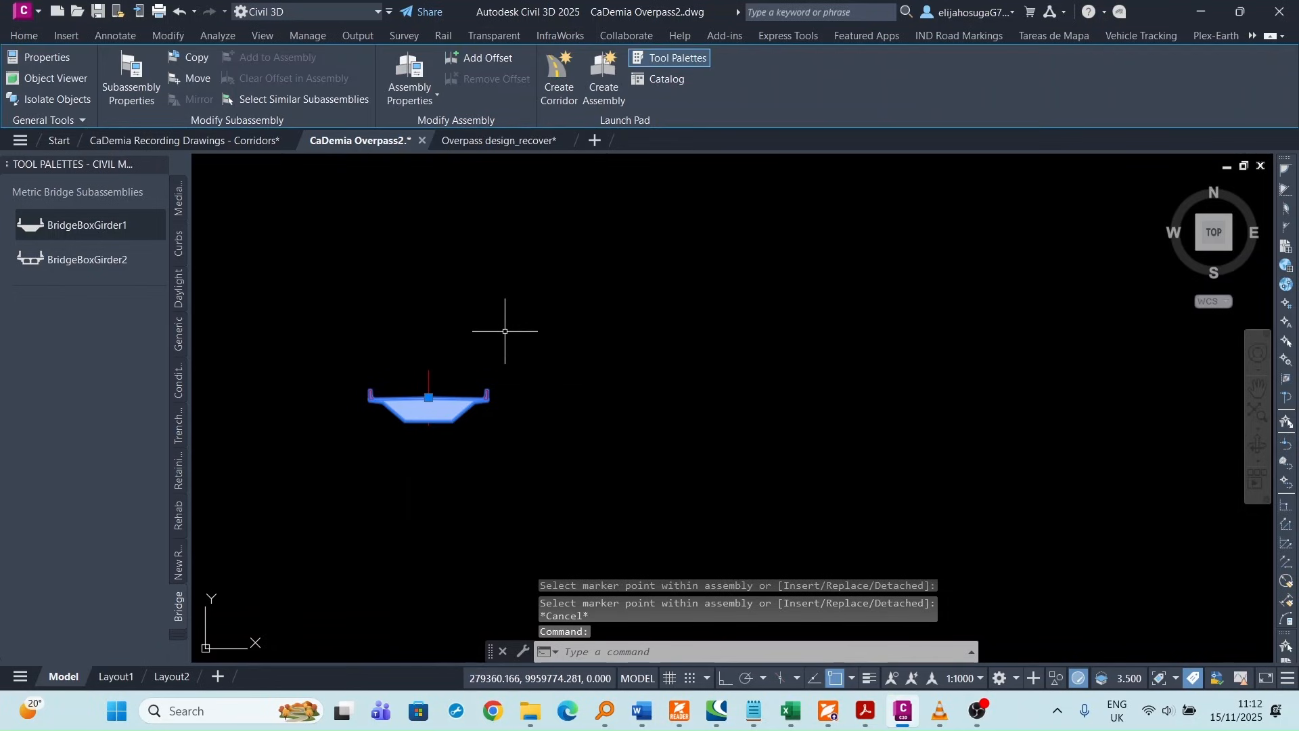
pyautogui.hotkey('ctrl', '1')
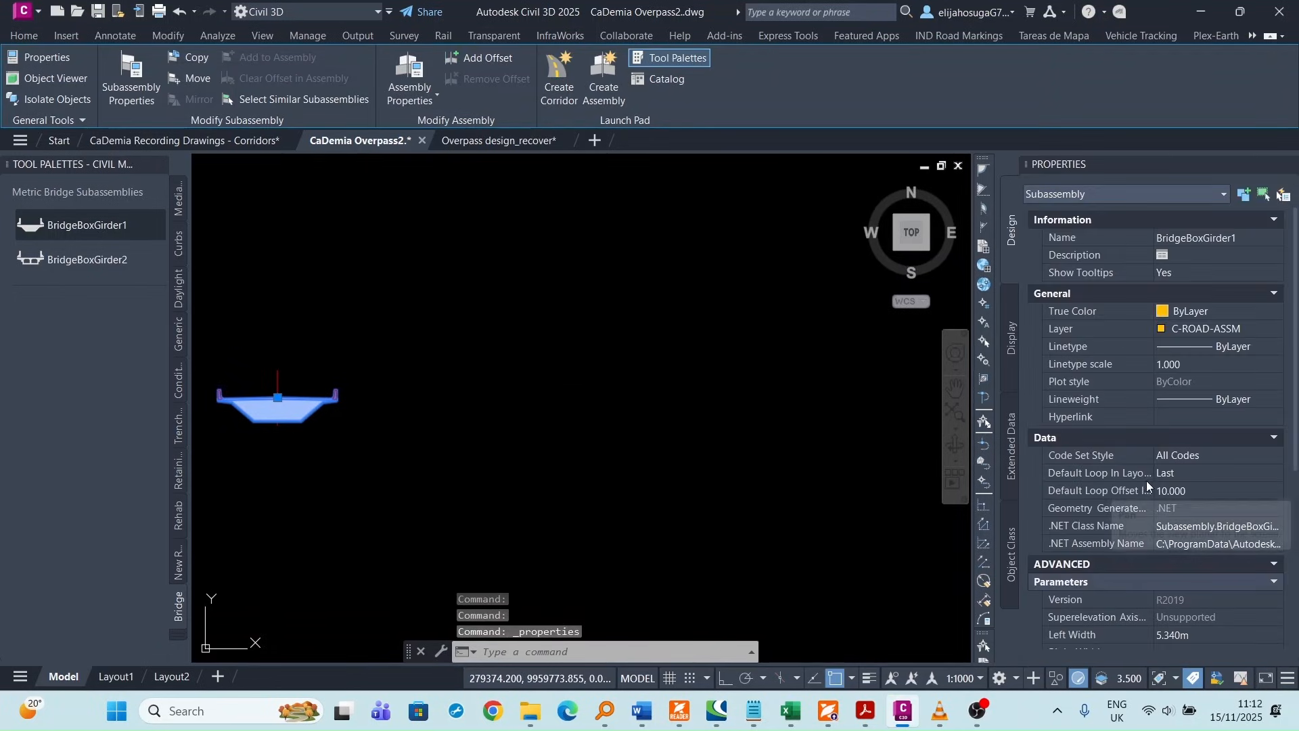
pyautogui.scroll(-3, 1147, 482)
pyautogui.click(1185, 470)
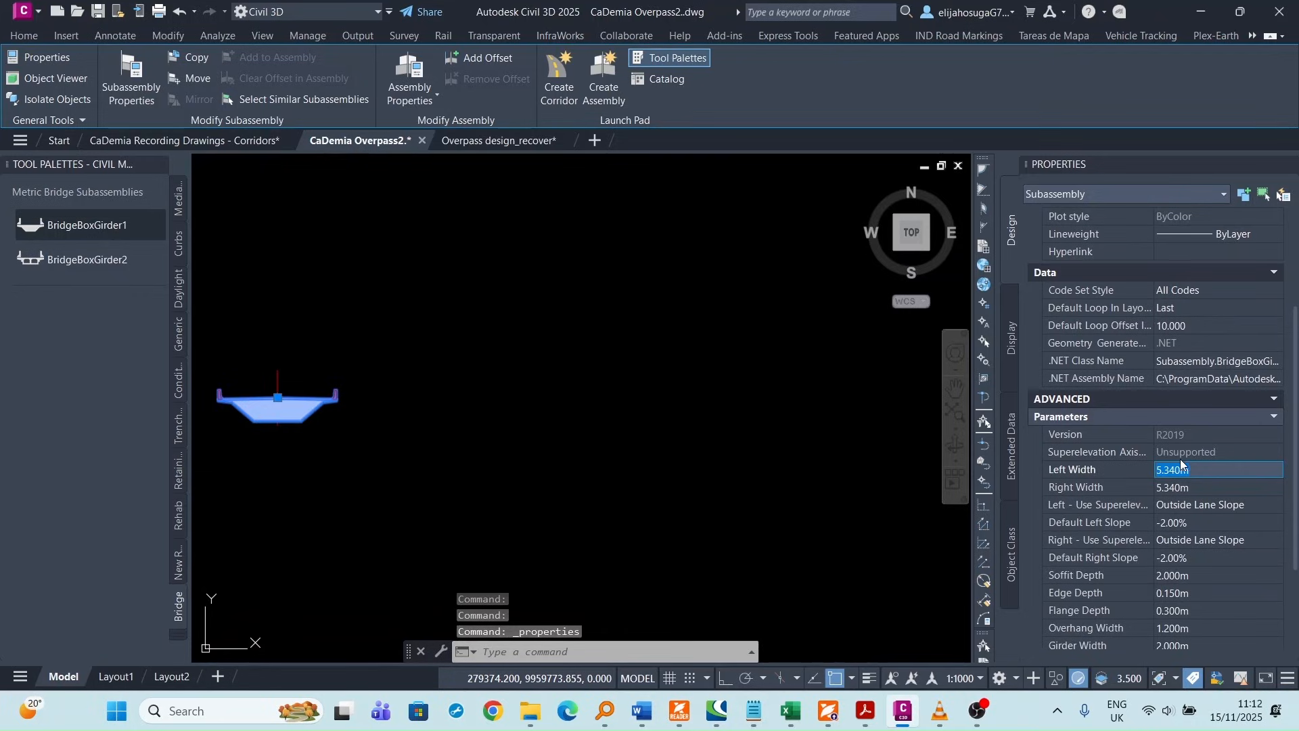
pyautogui.write('5.4')
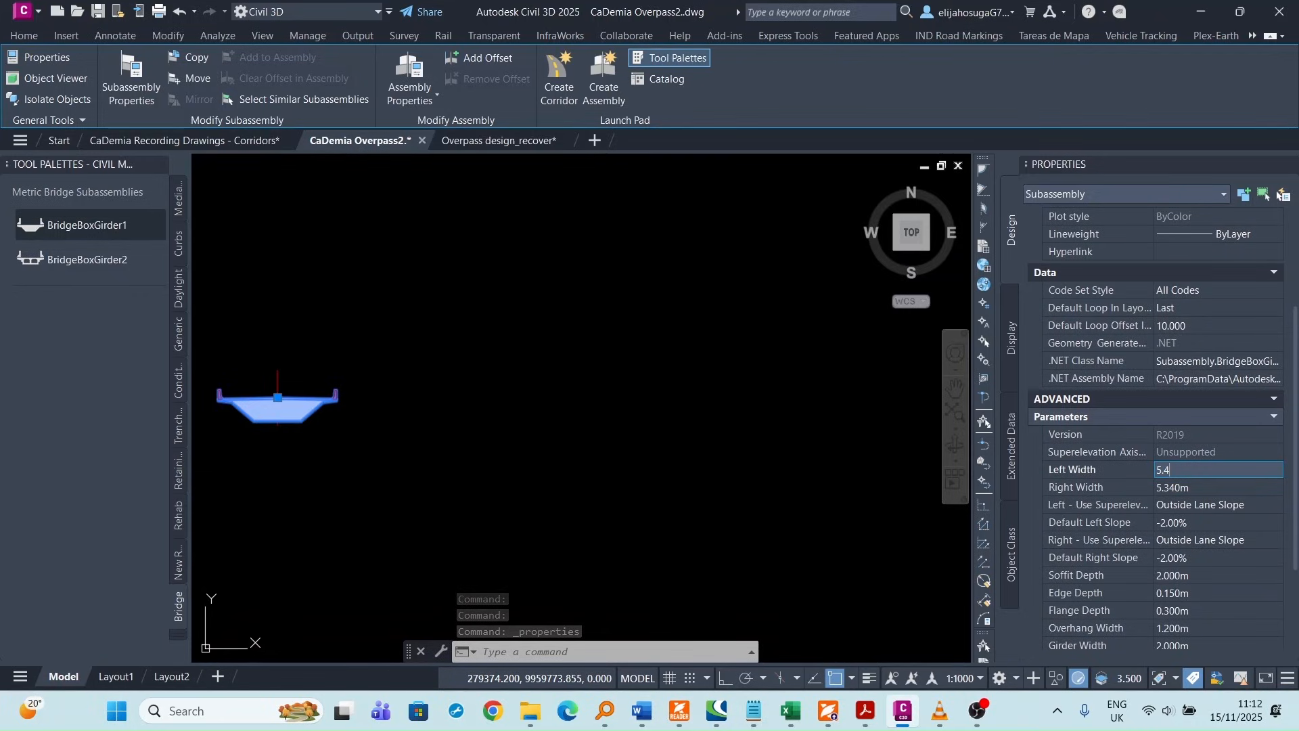
pyautogui.click(1204, 492)
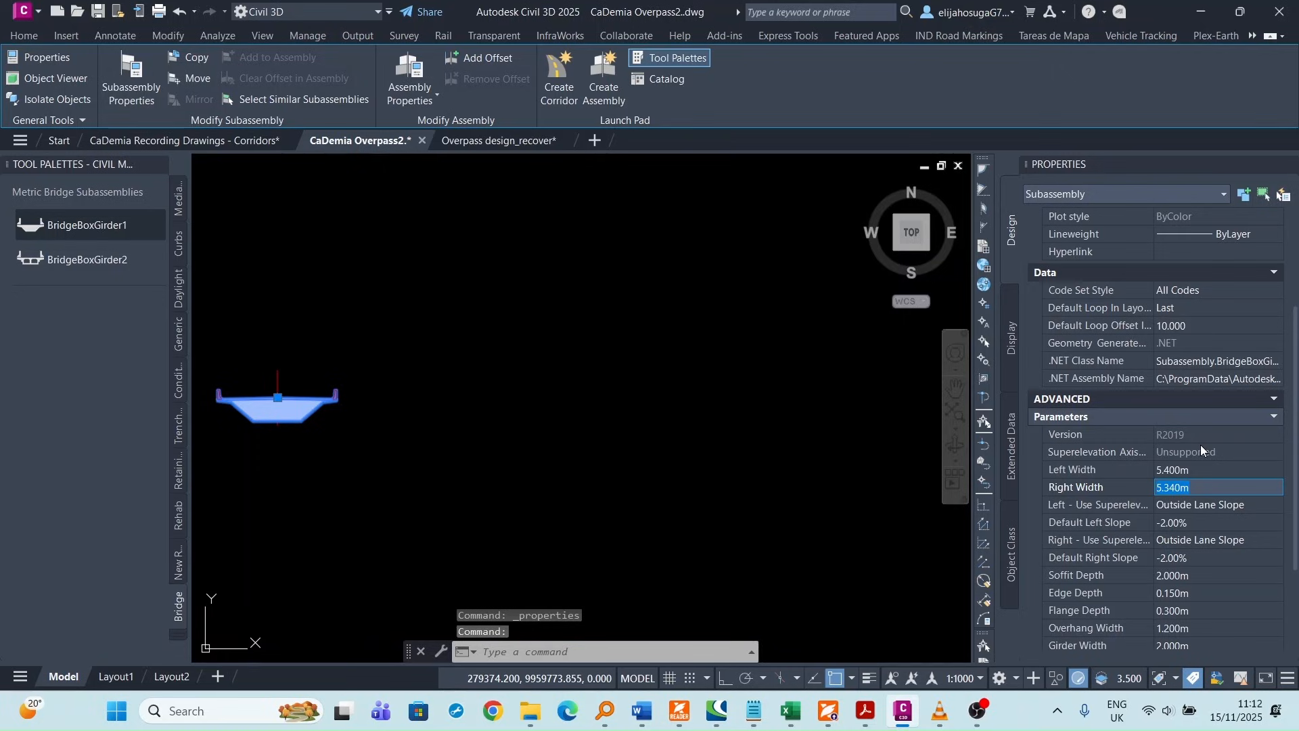
pyautogui.write('5.4')
pyautogui.click(1214, 588)
# - Review the box girder's remaining parameters, change its code set style to View-Edit, and deselect it
pyautogui.scroll(-3, 1195, 510)
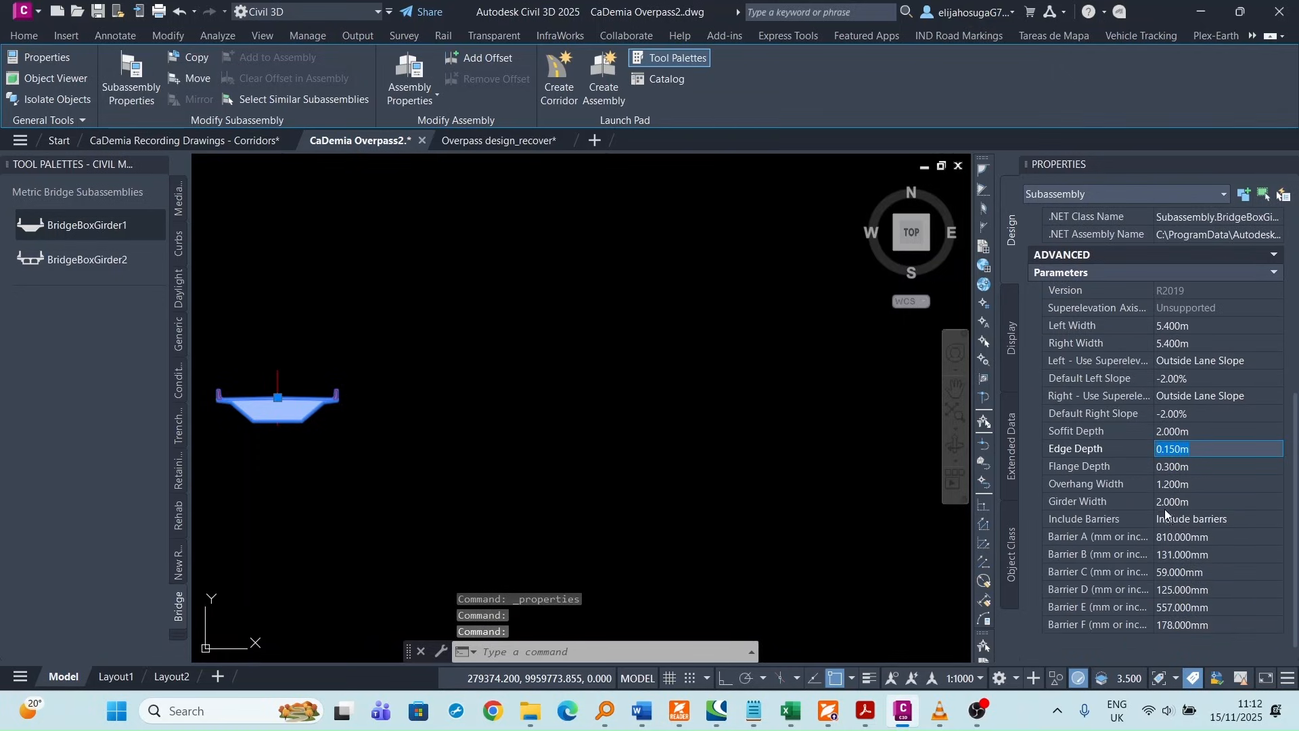
pyautogui.moveTo(312, 423); pyautogui.dragTo(473, 410, button='middle')
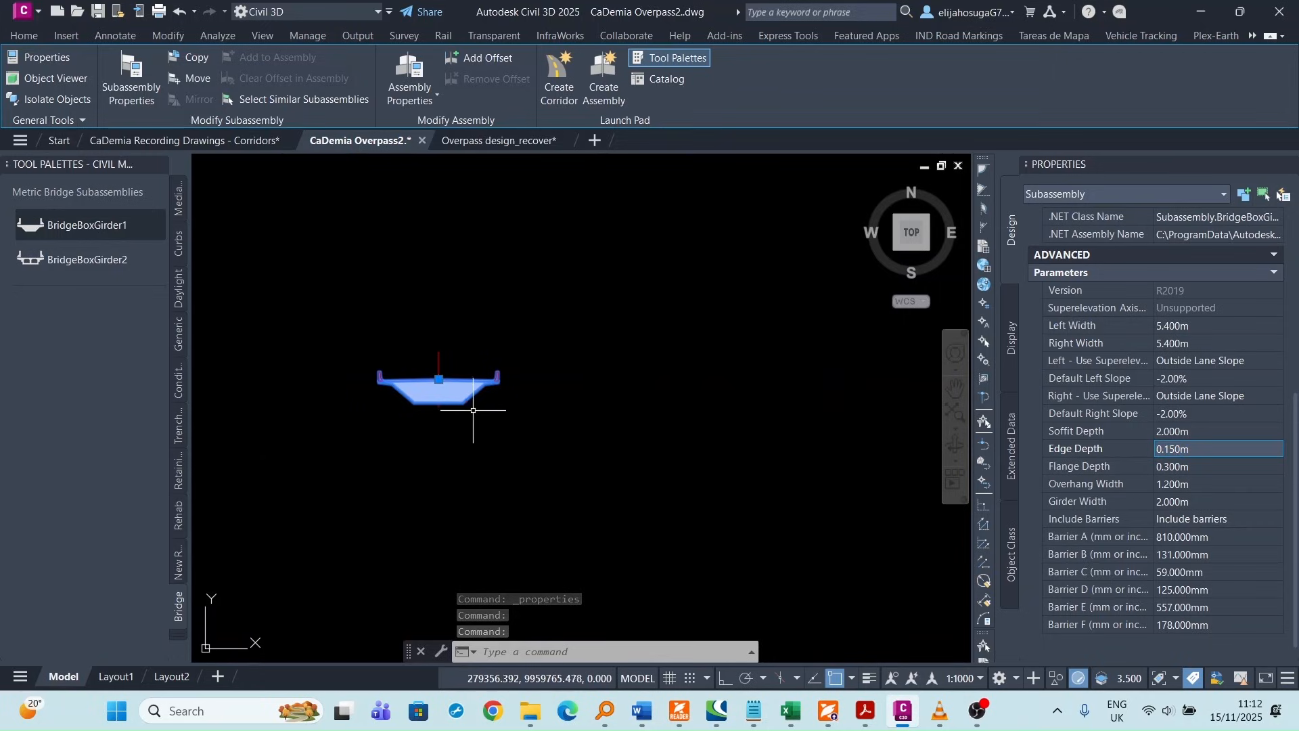
pyautogui.scroll(6, 1173, 383)
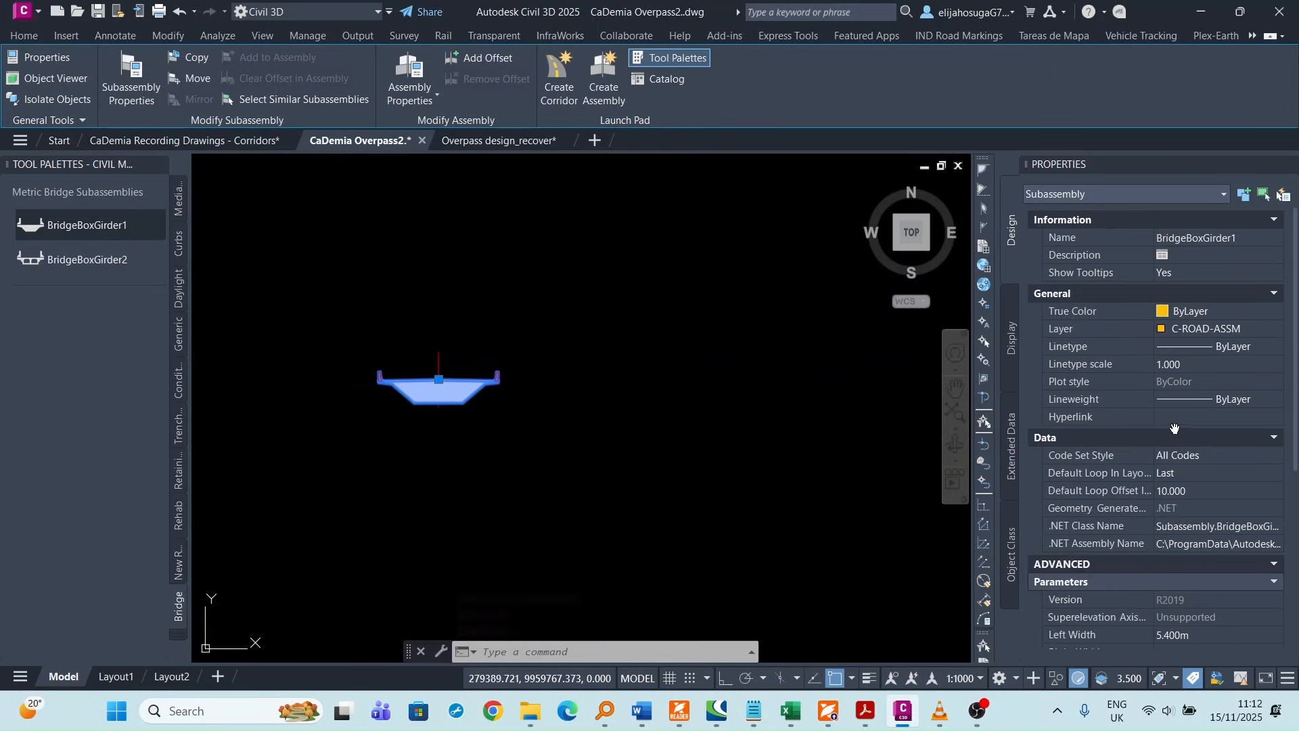
pyautogui.scroll(-6, 1162, 387)
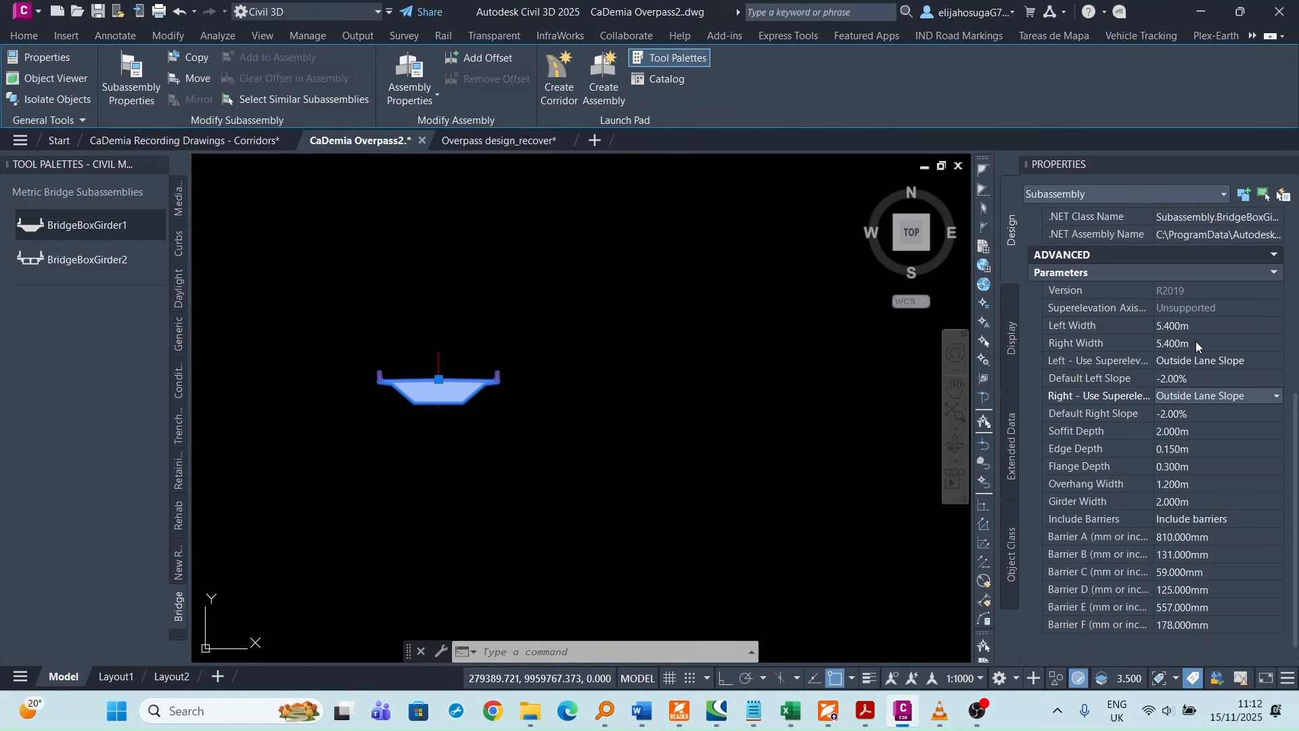
pyautogui.scroll(5, 1196, 341)
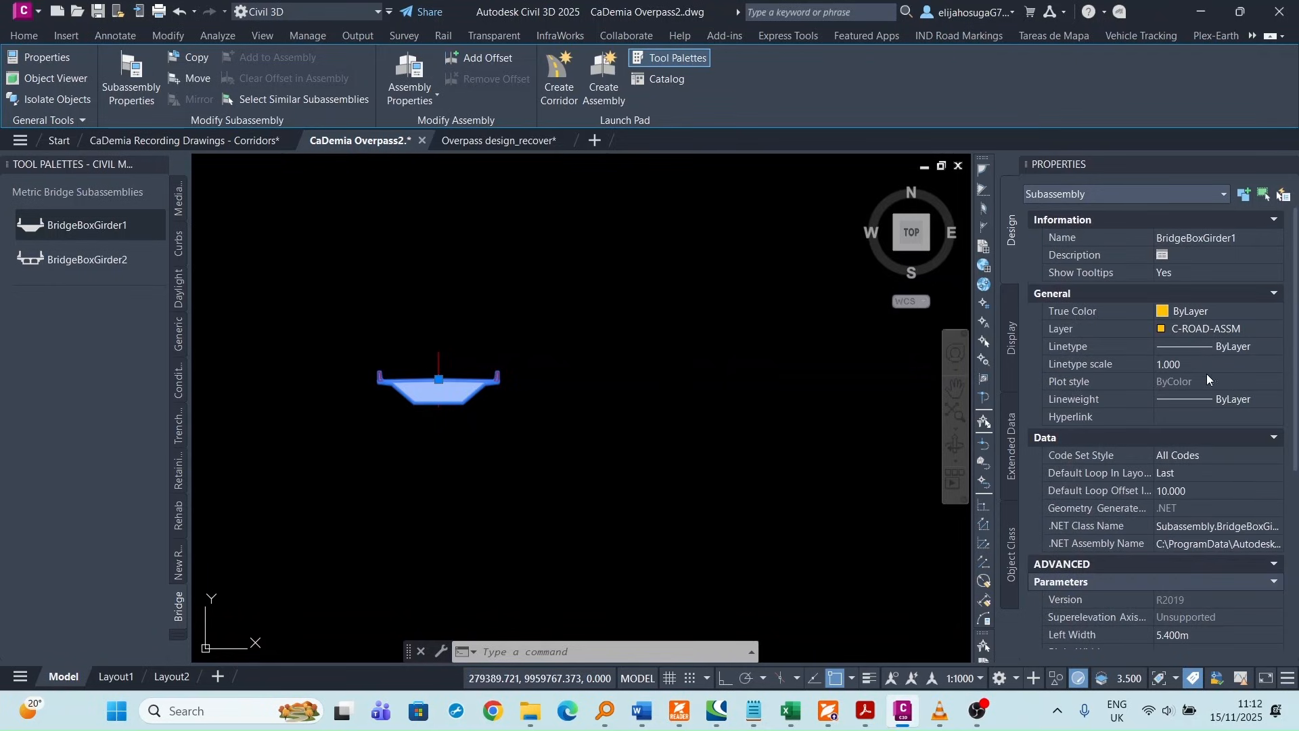
pyautogui.click(1218, 454)
pyautogui.click(1228, 455)
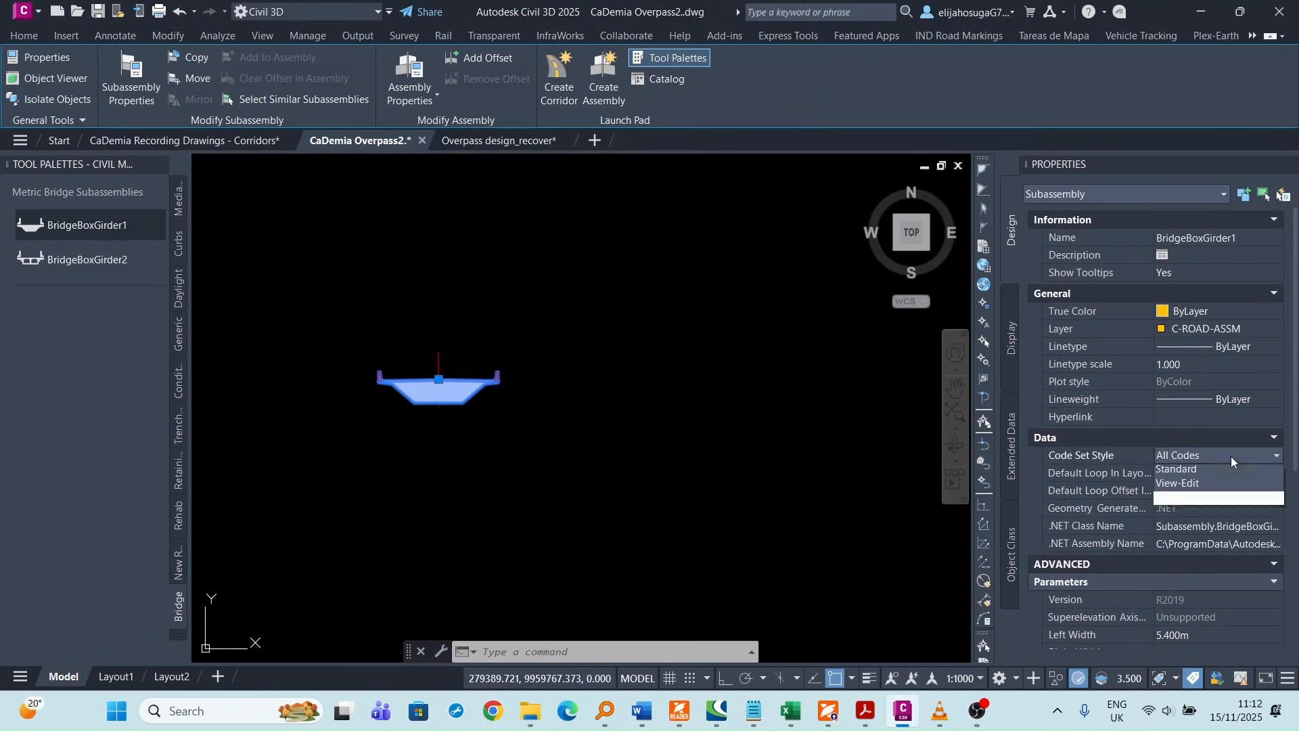
pyautogui.click(1204, 585)
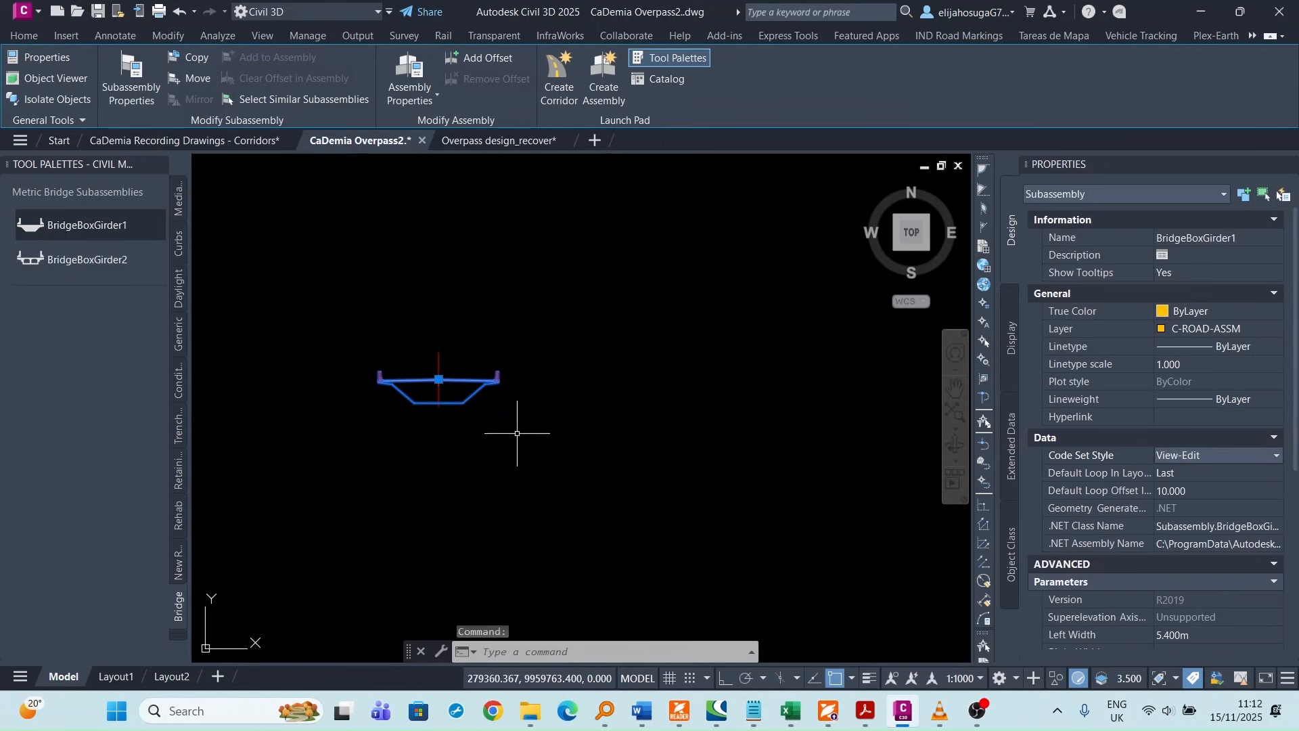
pyautogui.press('Escape')
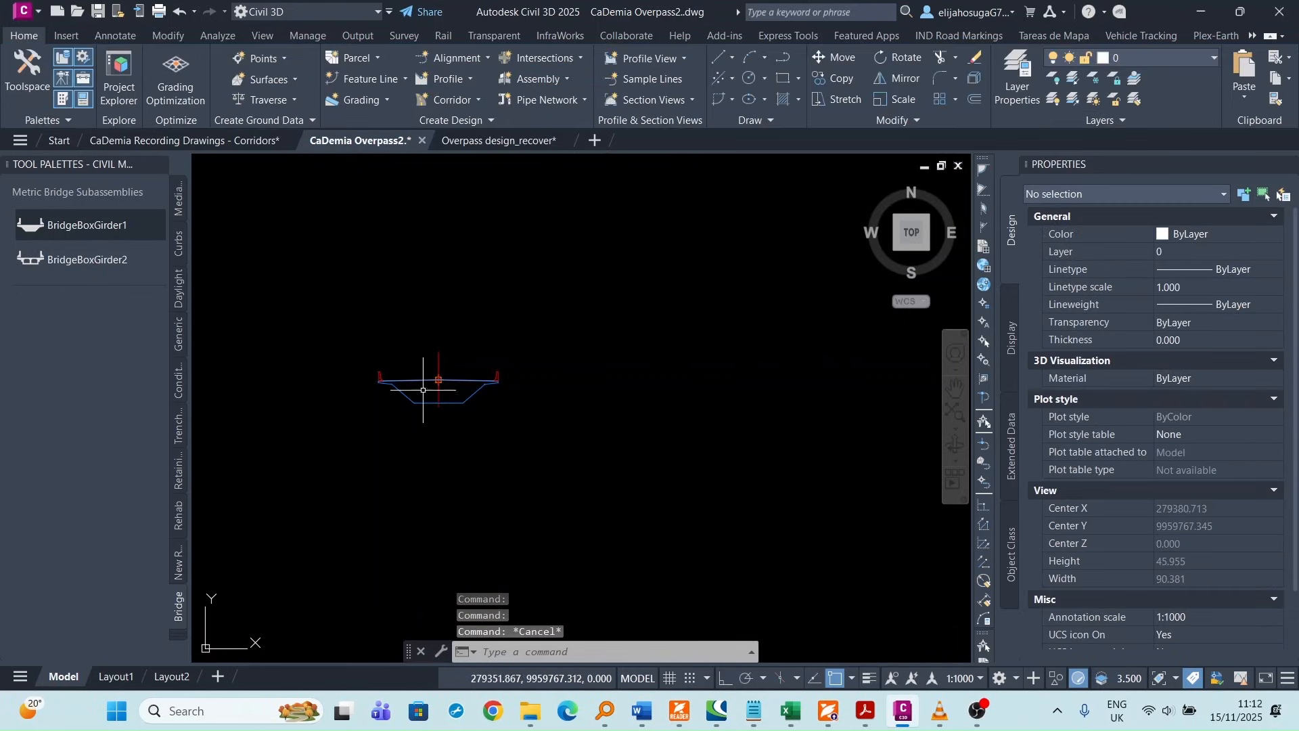
pyautogui.scroll(4, 427, 388)
pyautogui.scroll(-6, 442, 371)
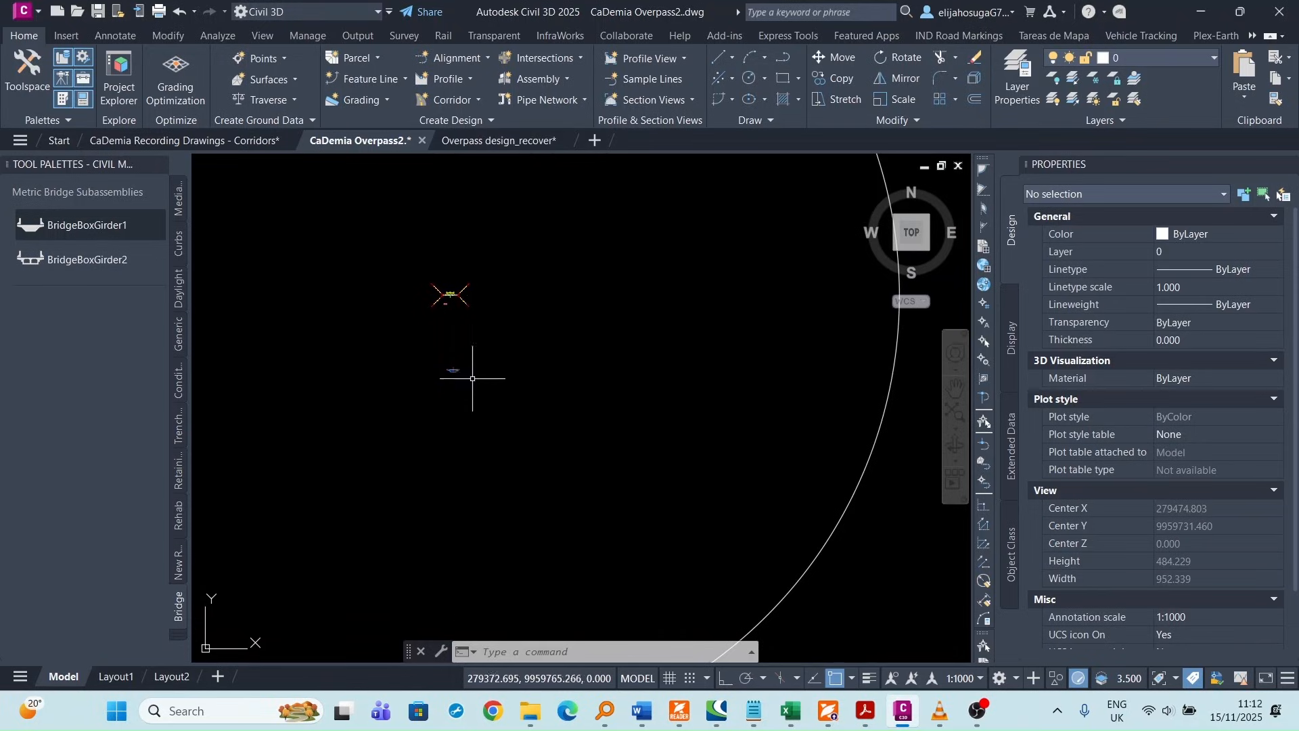
# - Create an assembly named Abutmnent with the Basic style and All Codes code set, placing its baseline just below the Bridge assembly
pyautogui.scroll(4, 452, 348)
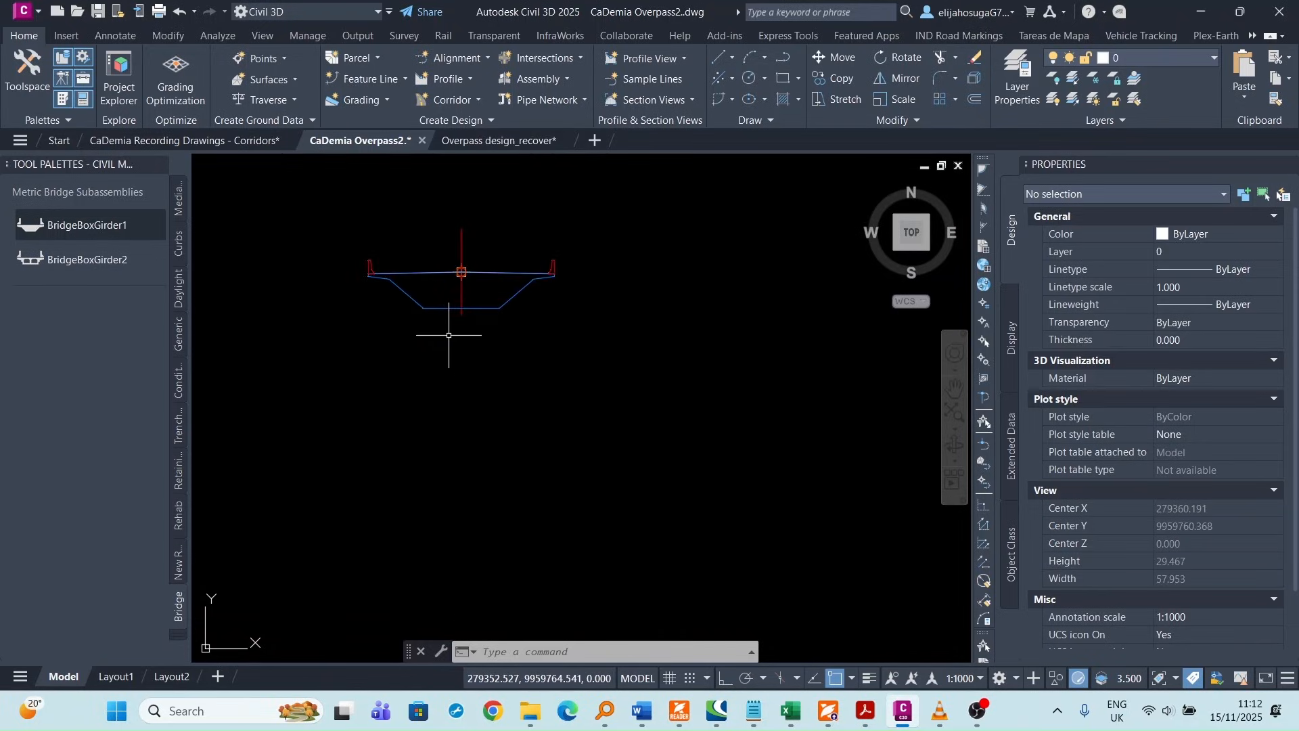
pyautogui.scroll(-4, 446, 338)
pyautogui.moveTo(438, 327); pyautogui.dragTo(537, 322, button='middle')
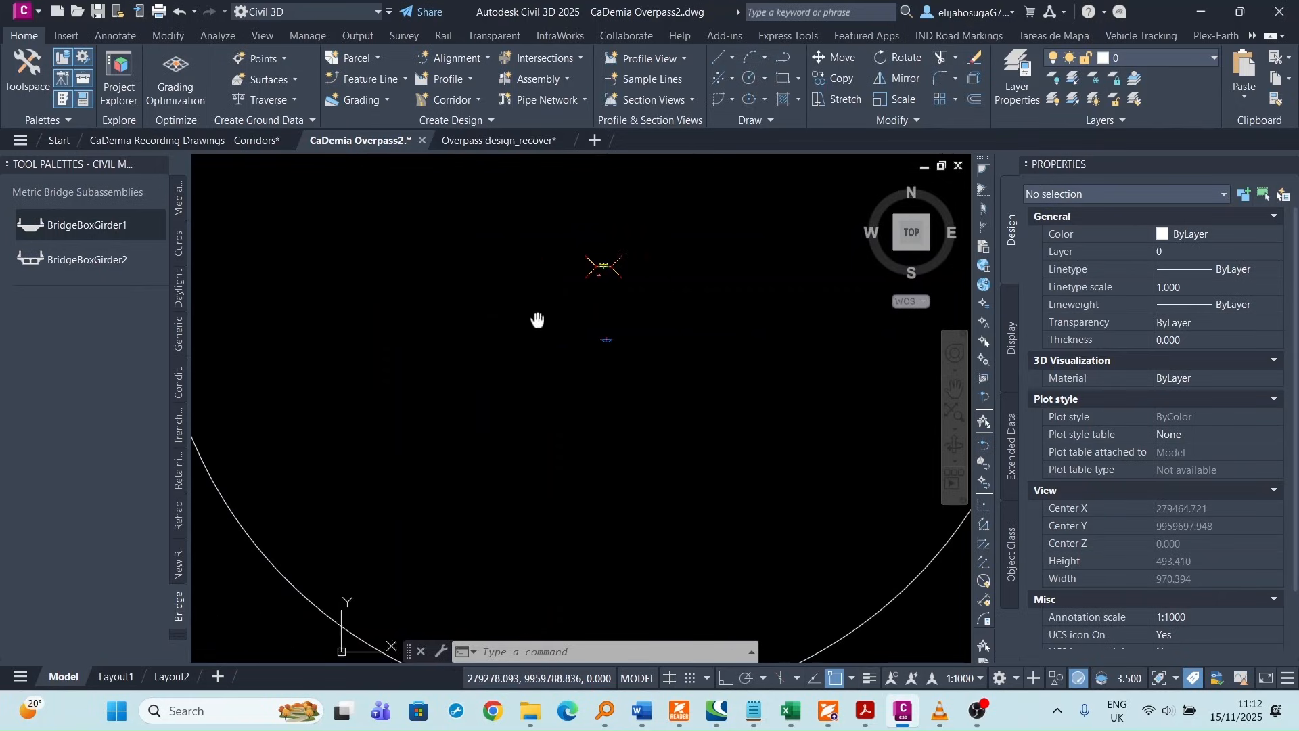
pyautogui.scroll(-4, 514, 318)
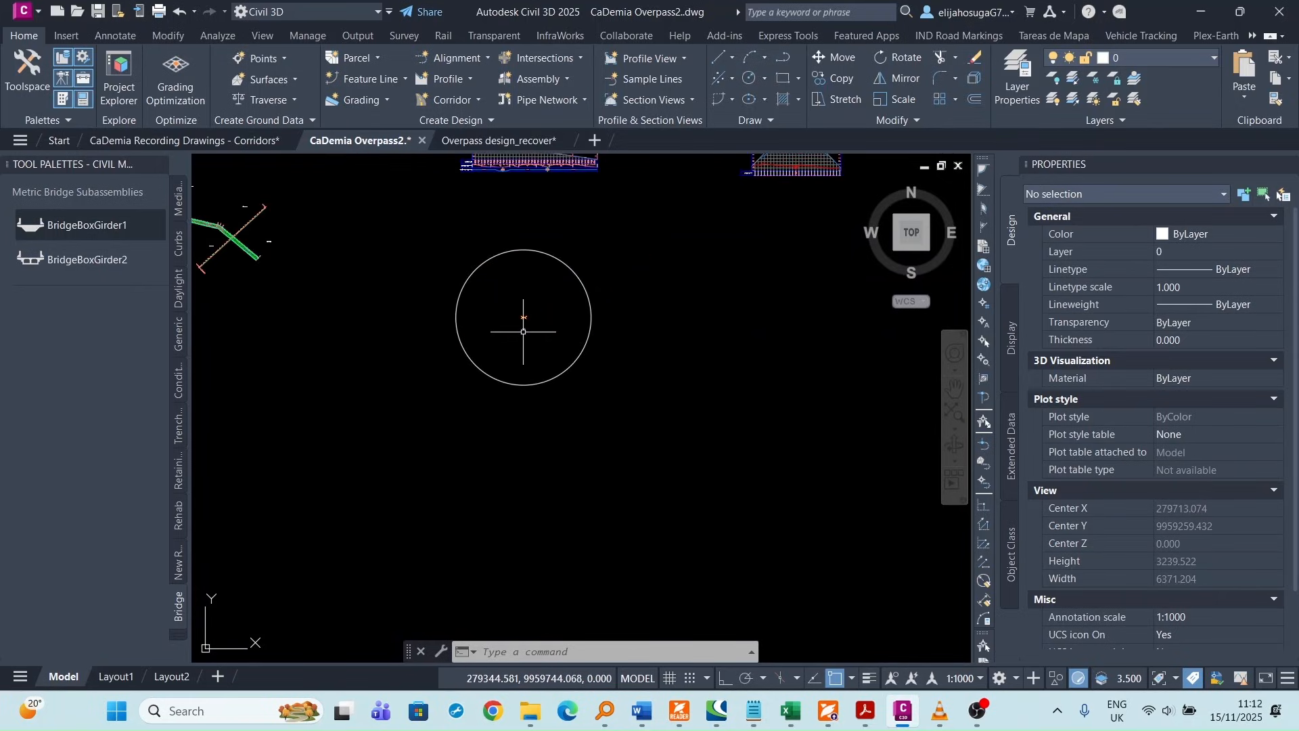
pyautogui.scroll(4, 523, 332)
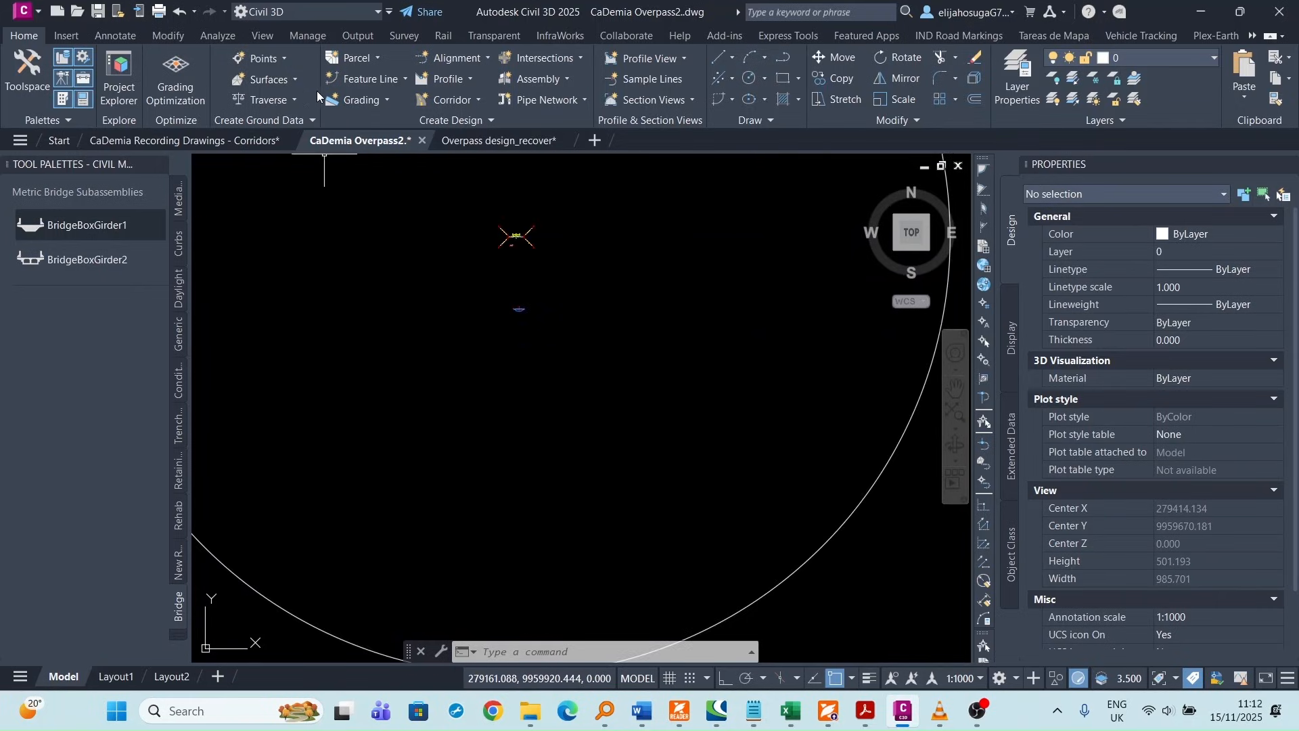
pyautogui.click(550, 83)
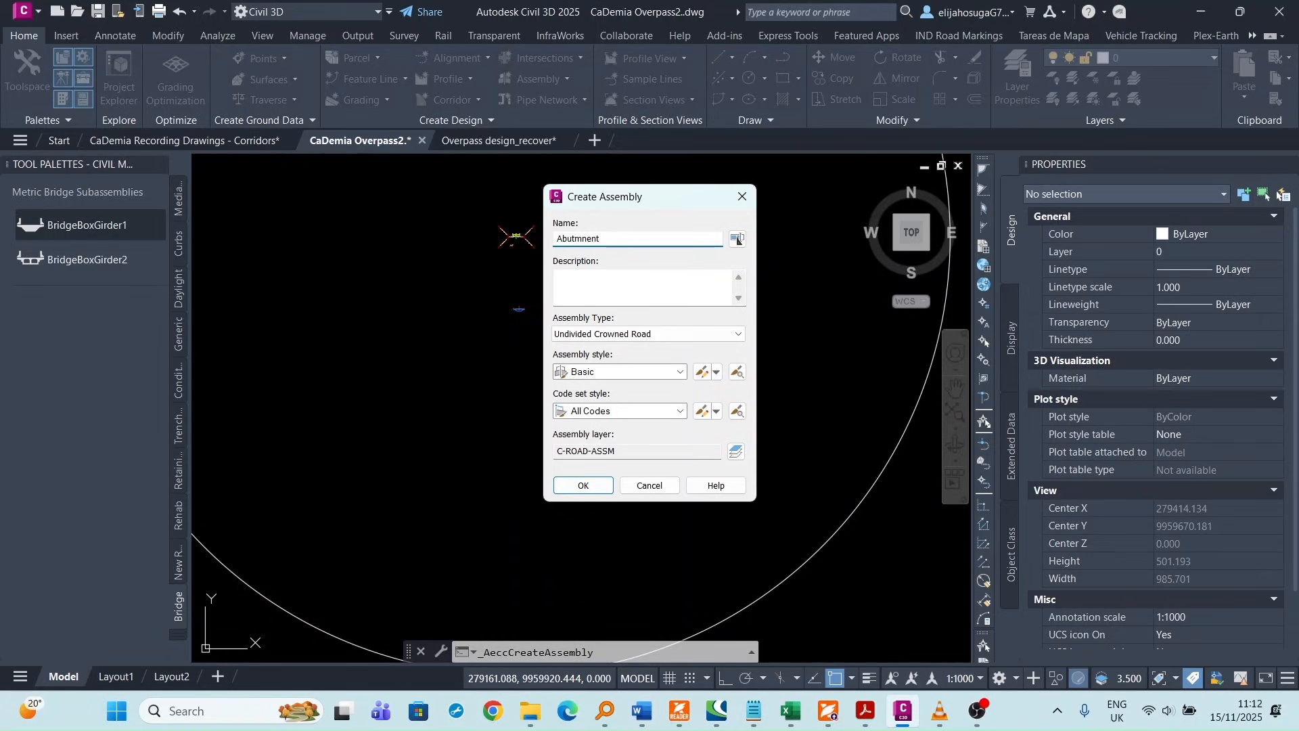
pyautogui.click(588, 496)
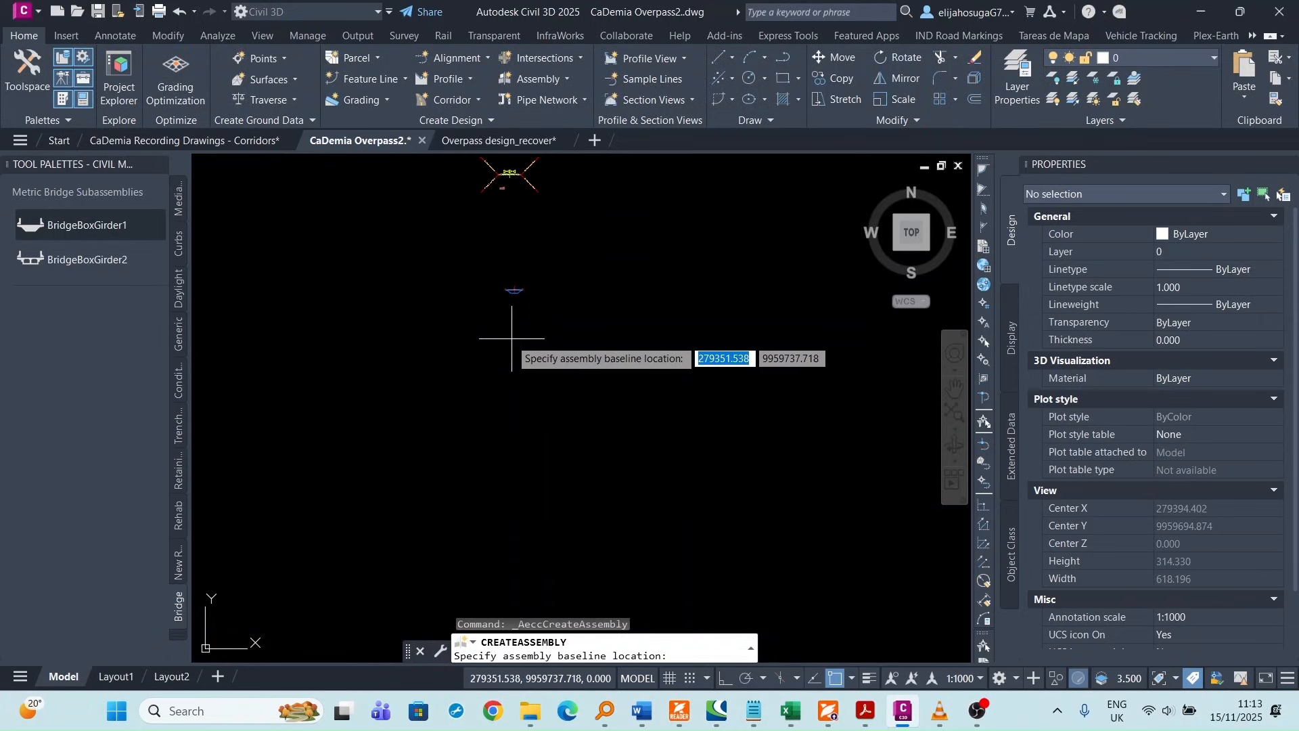
pyautogui.click(512, 341)
pyautogui.scroll(-8, 550, 312)
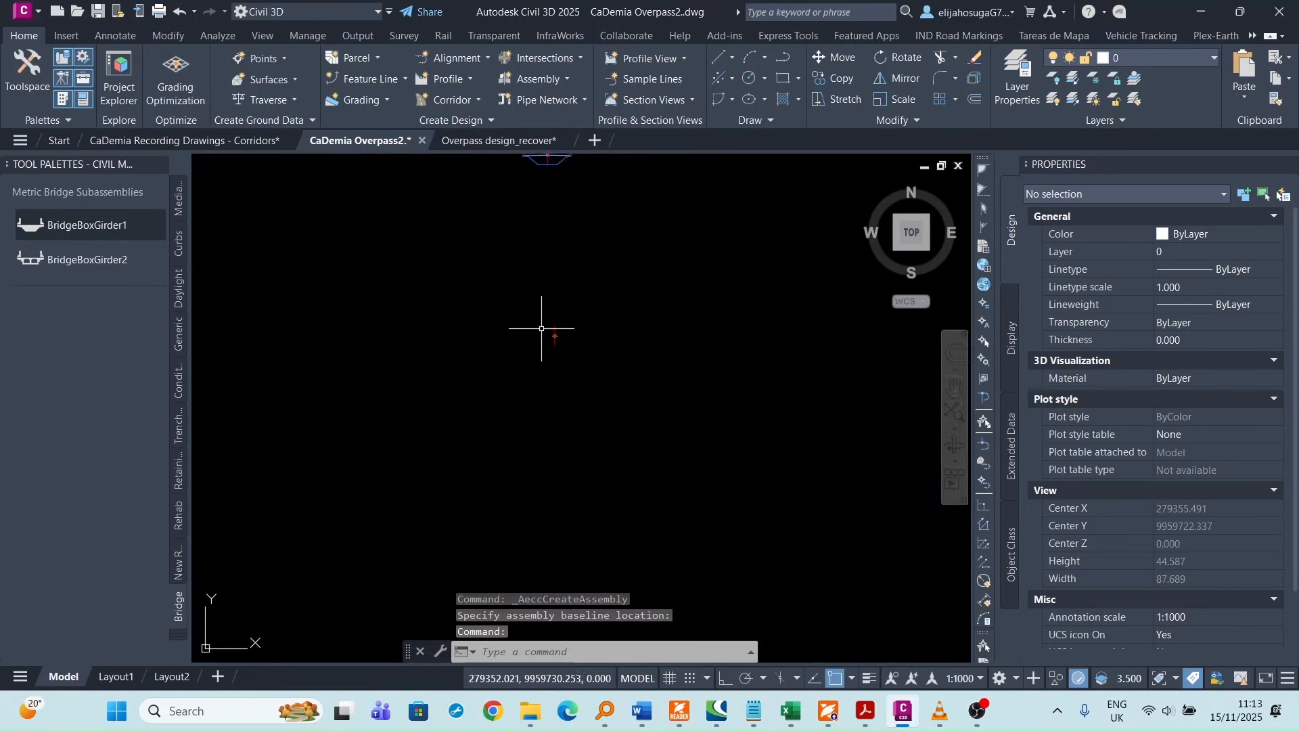
pyautogui.scroll(6, 545, 215)
pyautogui.scroll(-6, 543, 236)
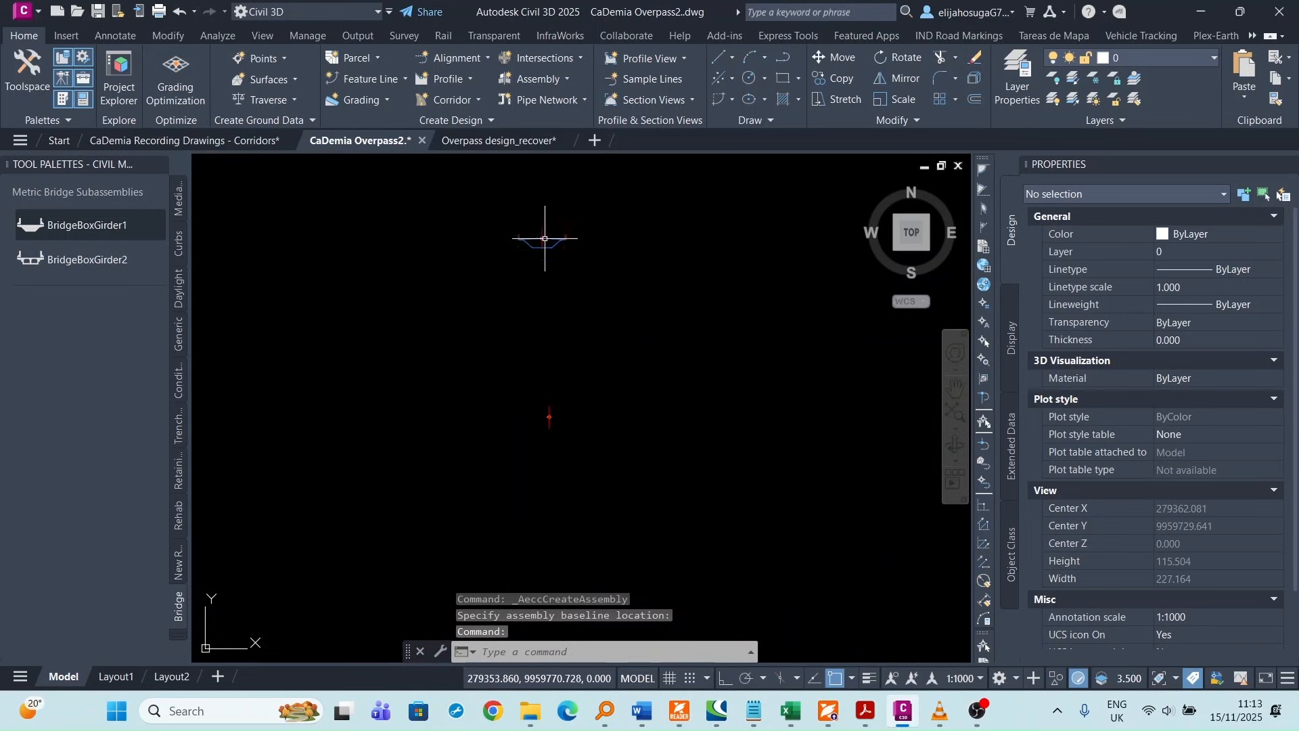
# - Copy the right LaneSuperelevationAOR lane of the uppermost road assembly onto the baseline marker of the Abutmnent assembly
pyautogui.moveTo(544, 237); pyautogui.dragTo(562, 334, button='middle')
pyautogui.moveTo(560, 204); pyautogui.dragTo(558, 299, button='middle')
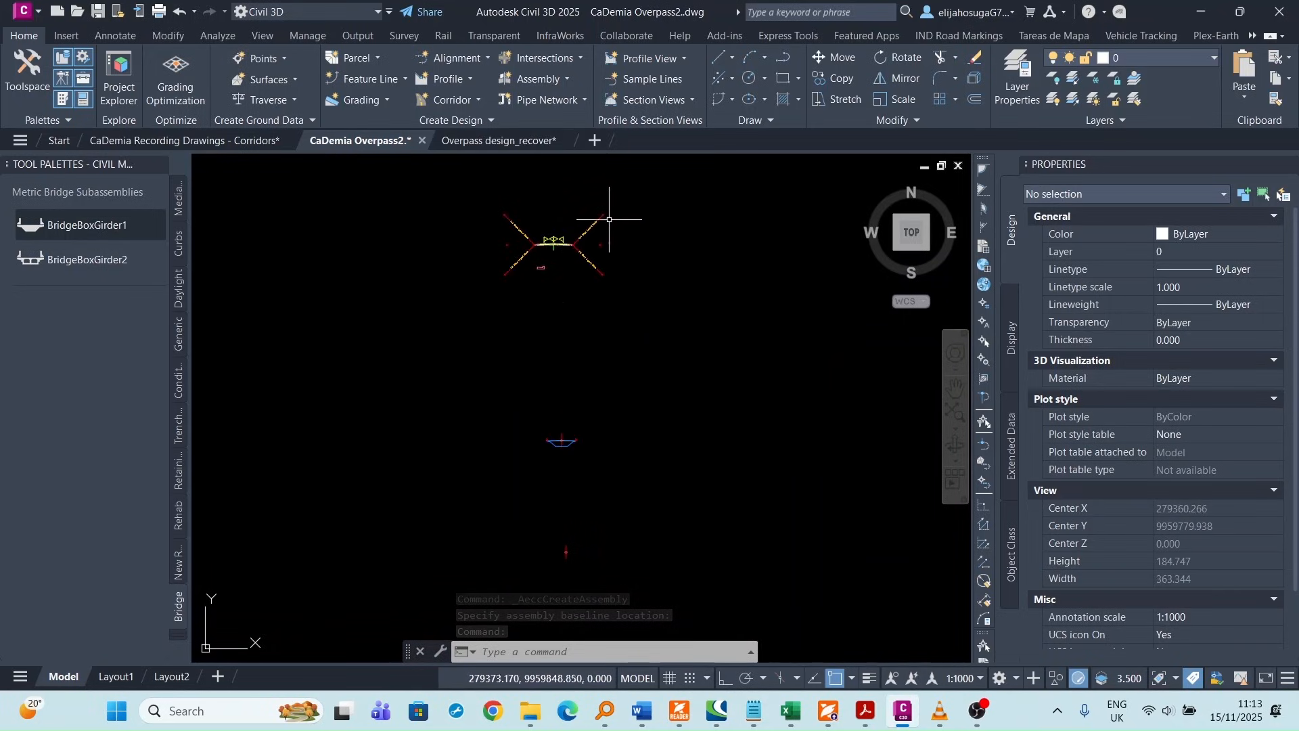
pyautogui.scroll(5, 566, 235)
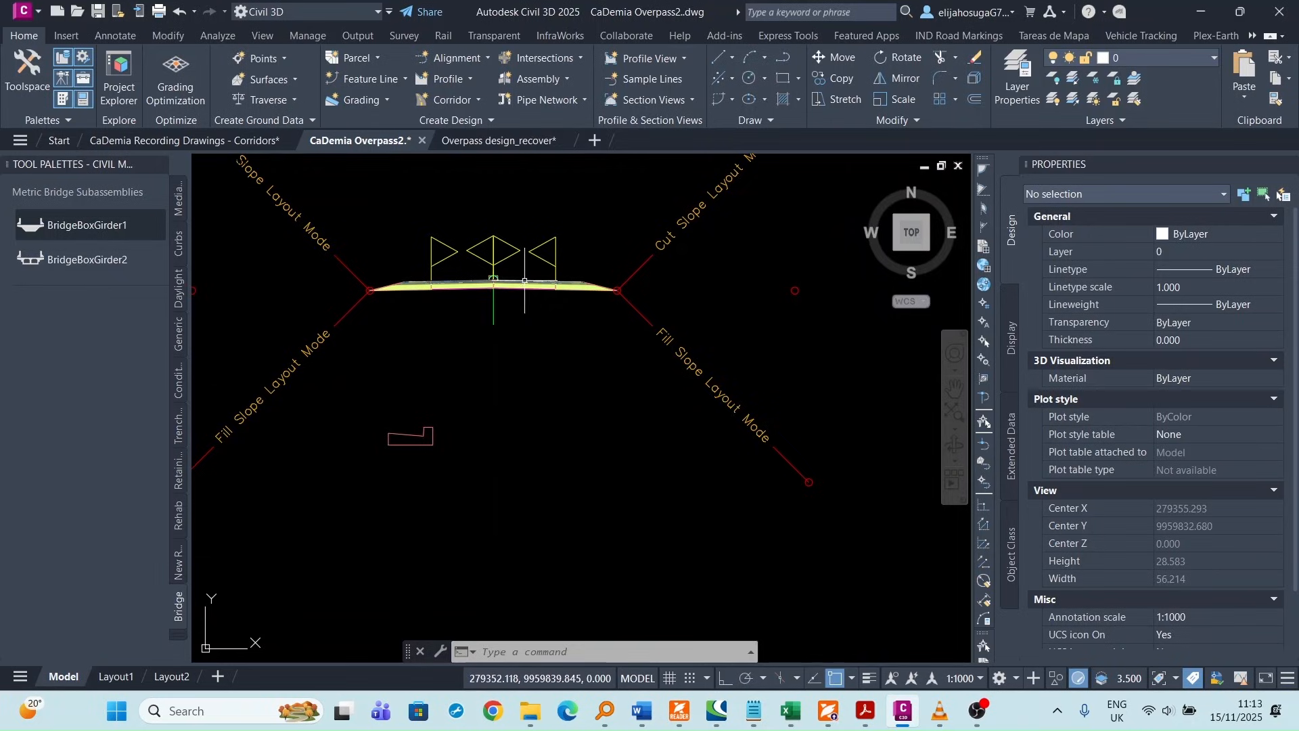
pyautogui.click(525, 283)
pyautogui.click(190, 57)
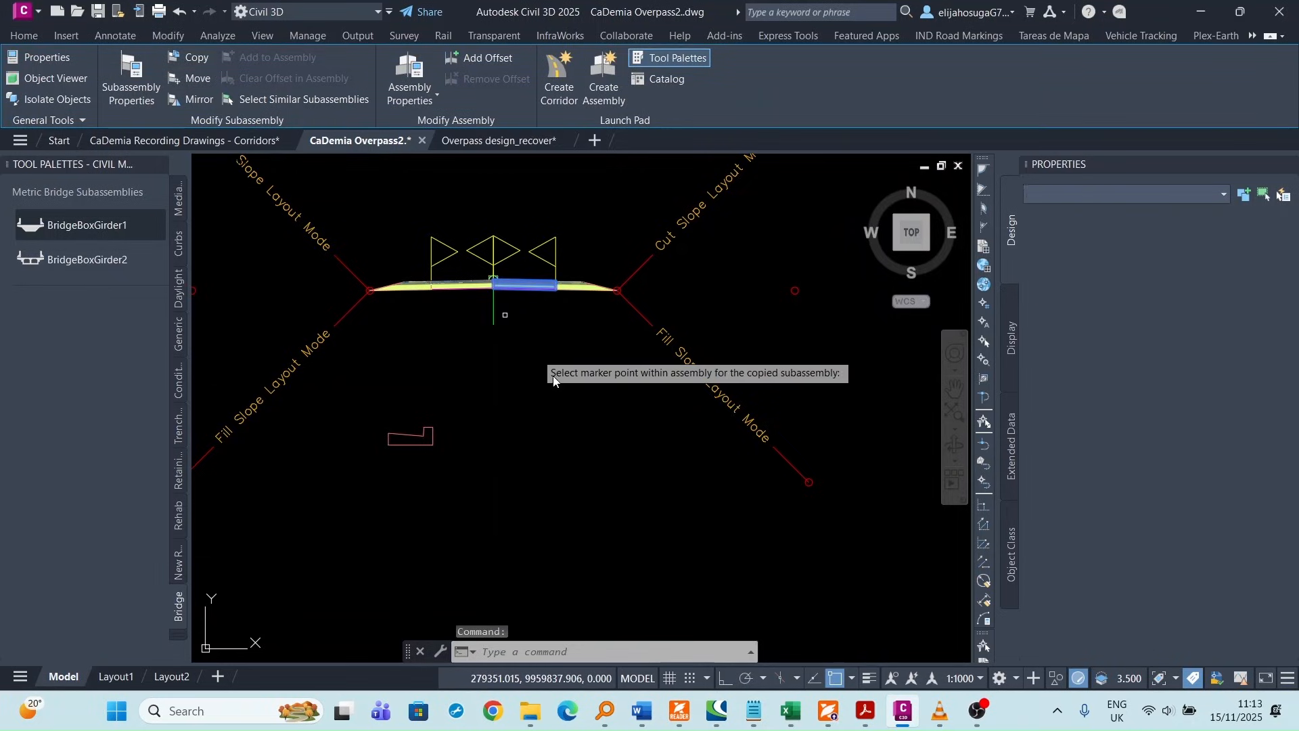
pyautogui.scroll(-6, 481, 404)
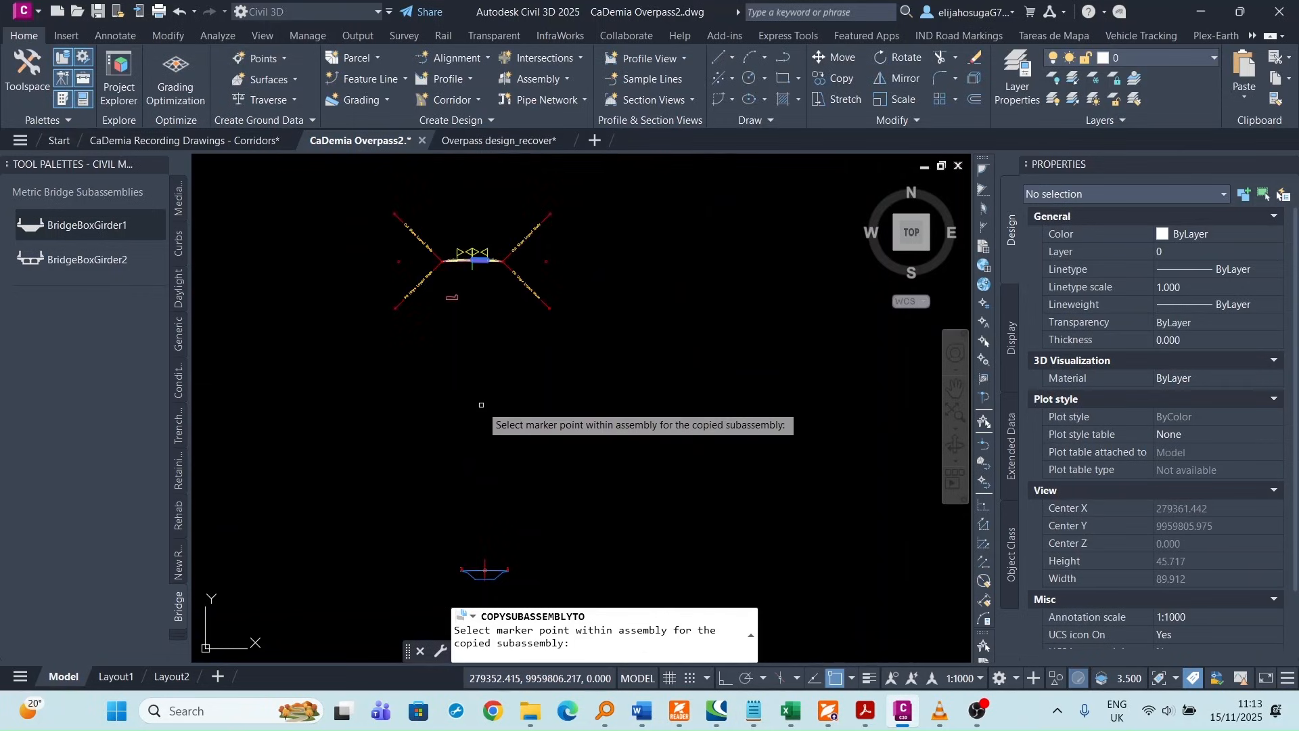
pyautogui.scroll(-4, 483, 407)
pyautogui.scroll(7, 496, 547)
pyautogui.scroll(3, 447, 517)
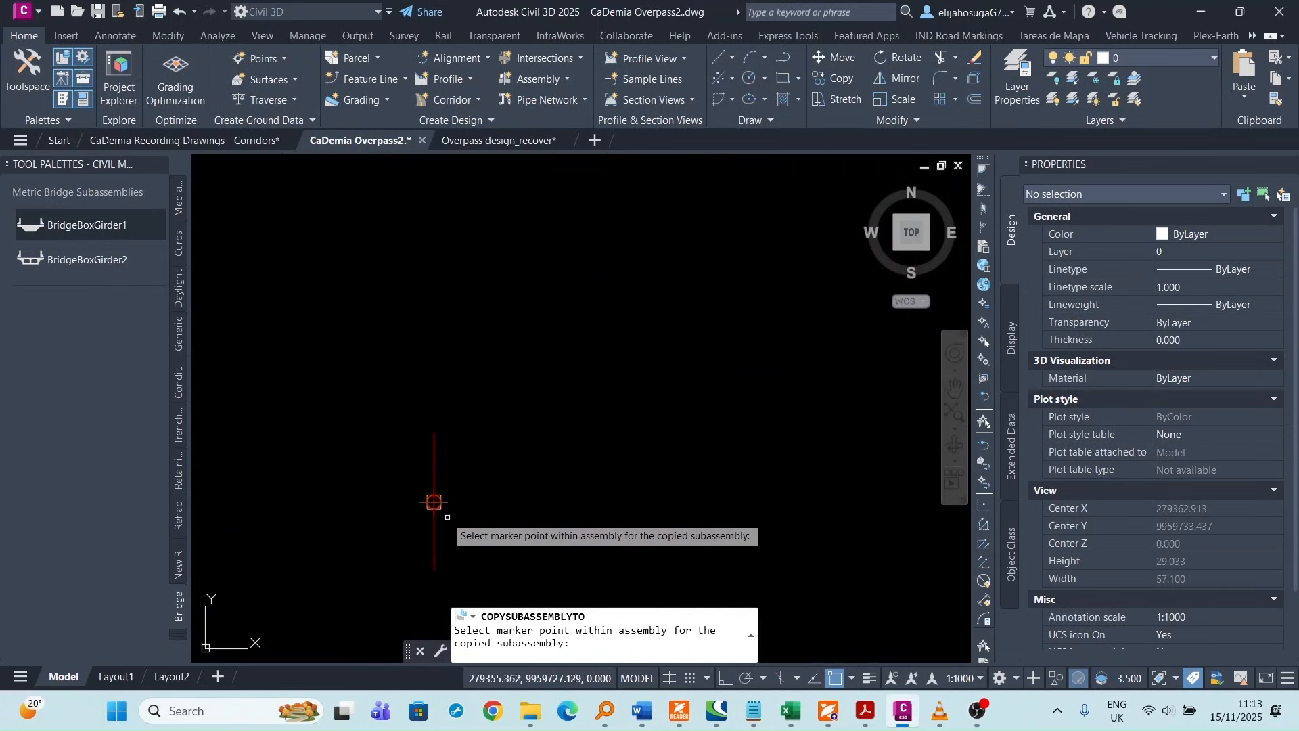
pyautogui.click(435, 503)
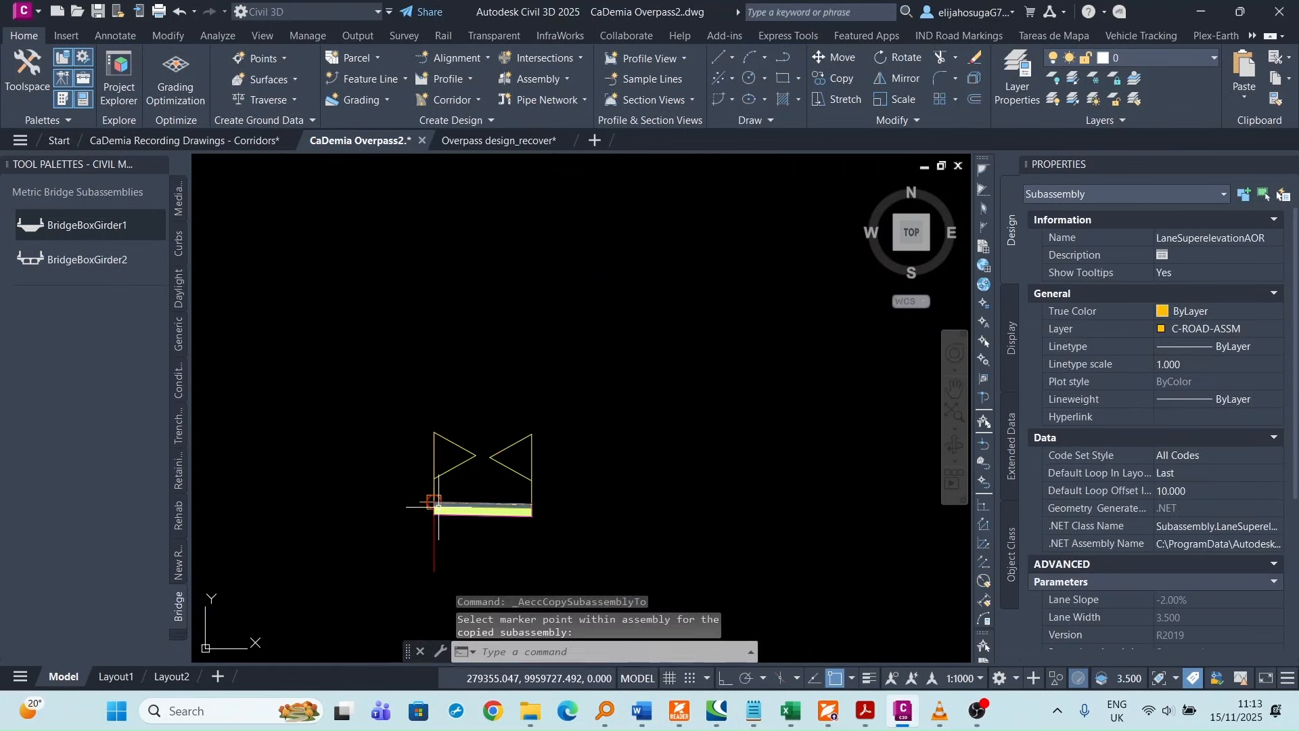
pyautogui.press('Escape')
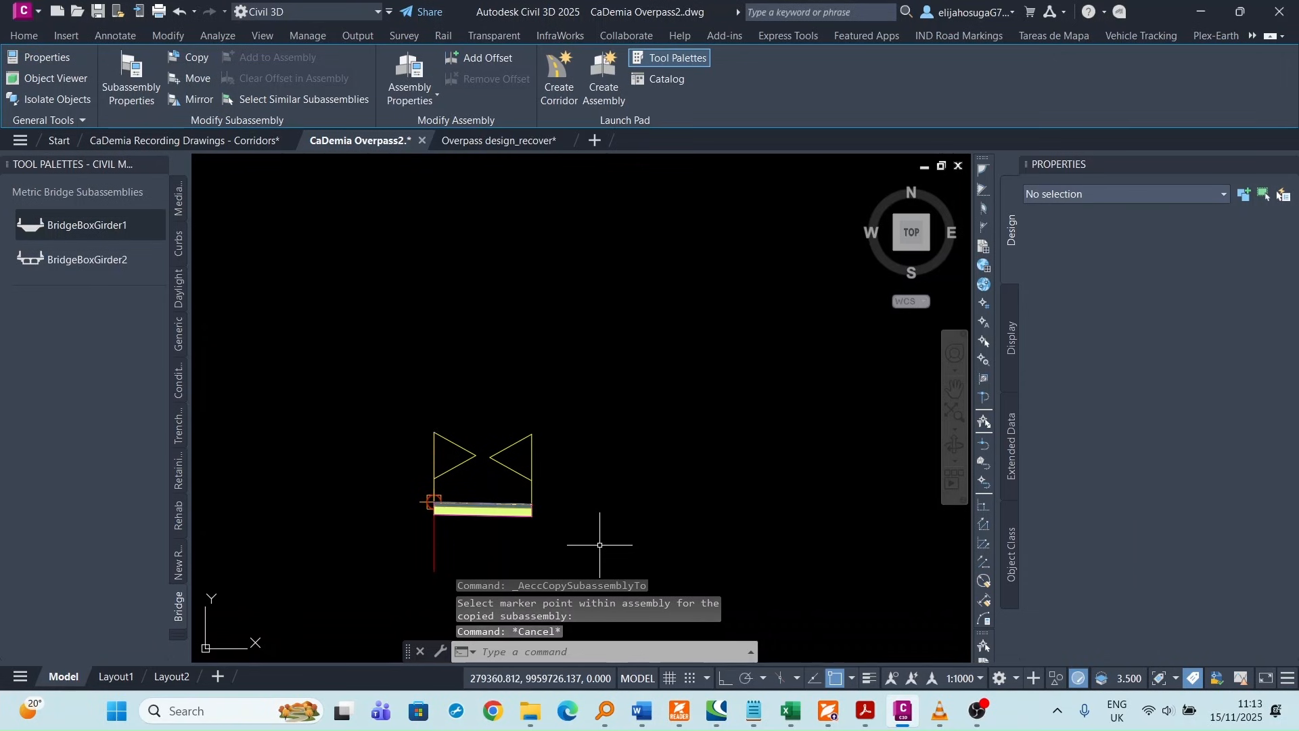
# - Set the width of the copied lane on the Abutmnent assembly to 5.4 m
pyautogui.click(434, 502)
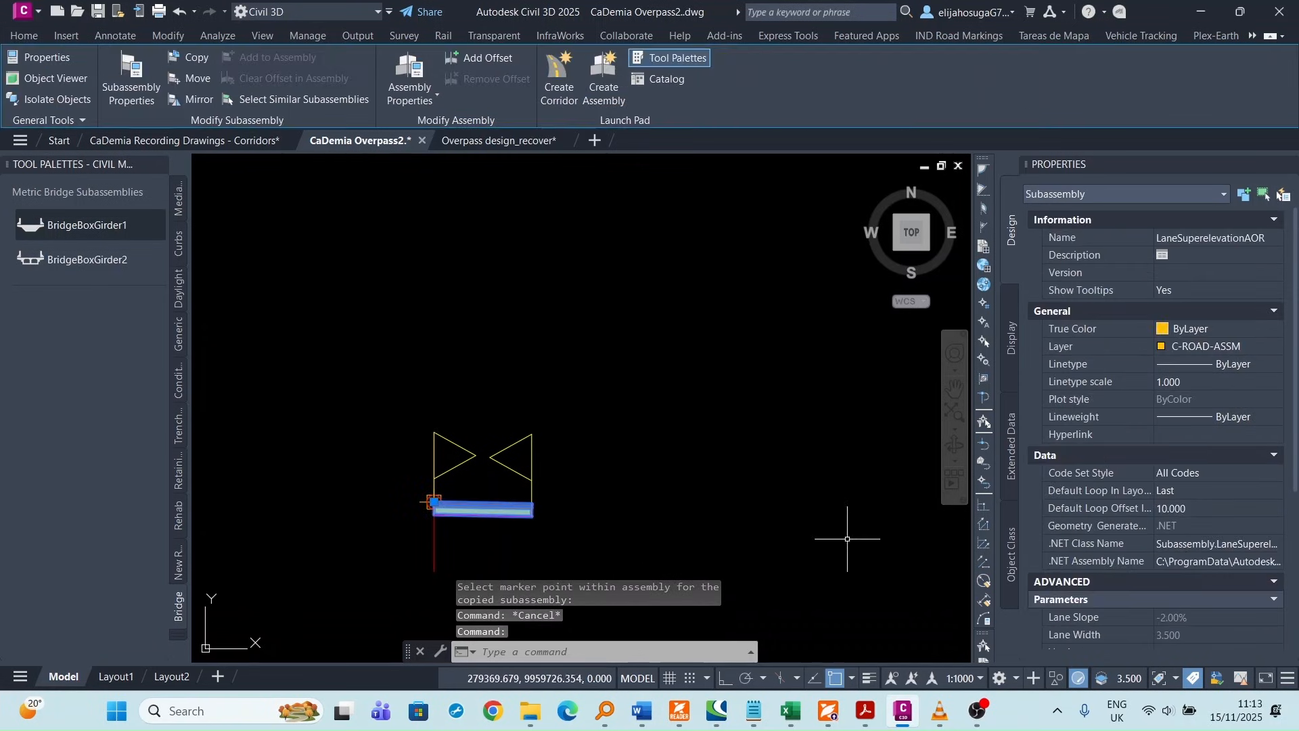
pyautogui.scroll(-3, 1210, 454)
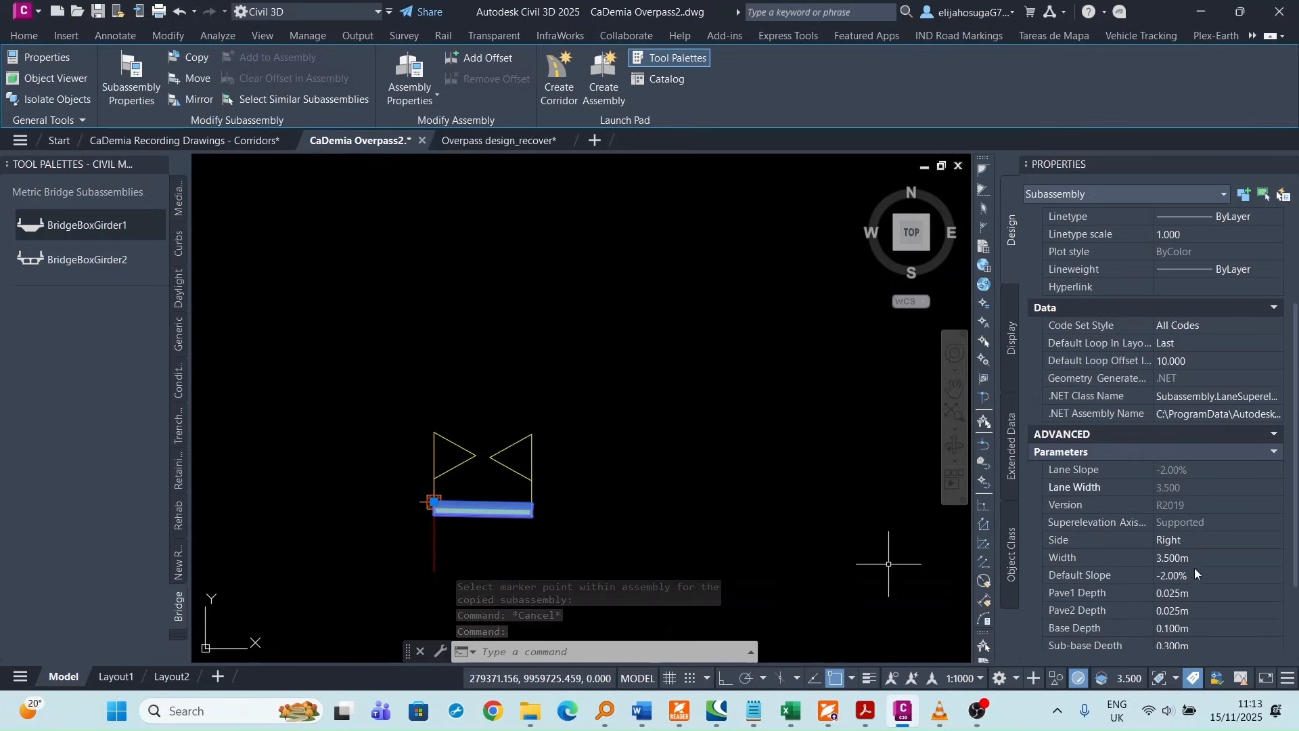
pyautogui.scroll(-5, 494, 363)
pyautogui.moveTo(493, 363); pyautogui.dragTo(542, 510, button='middle')
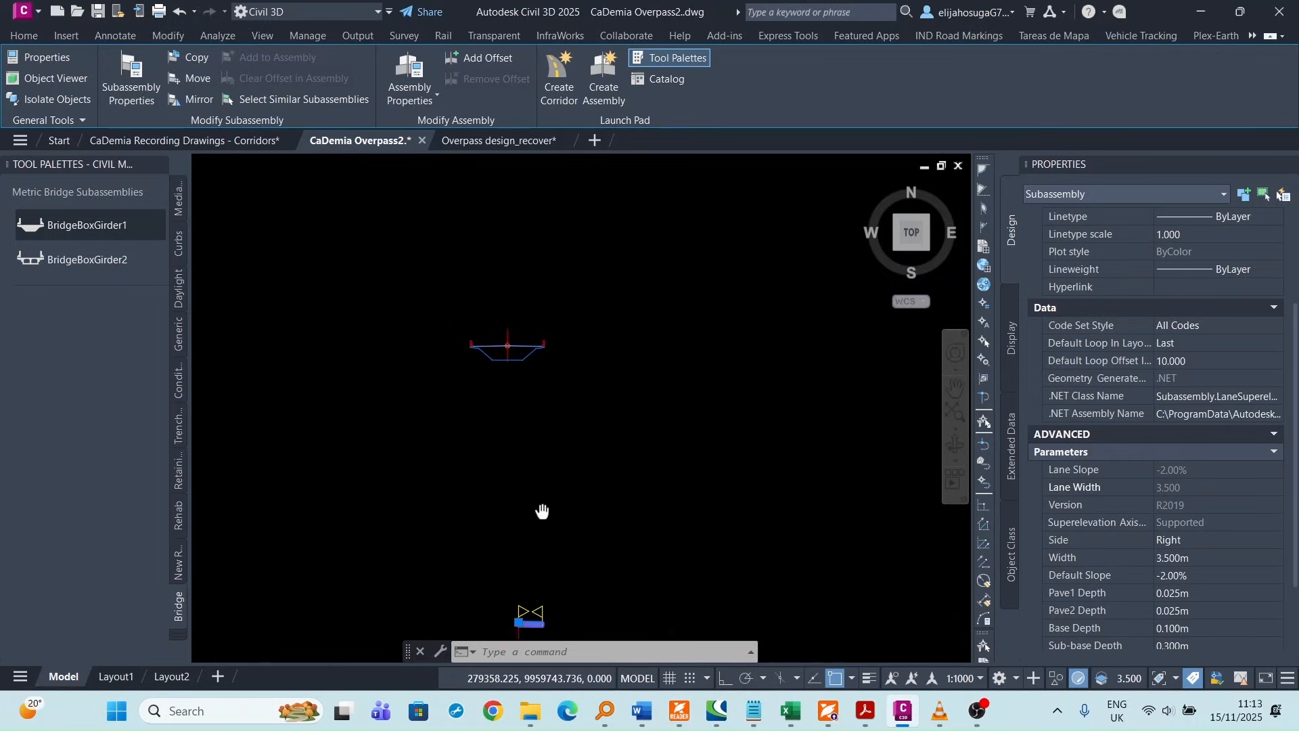
pyautogui.click(1178, 557)
pyautogui.write('5.')
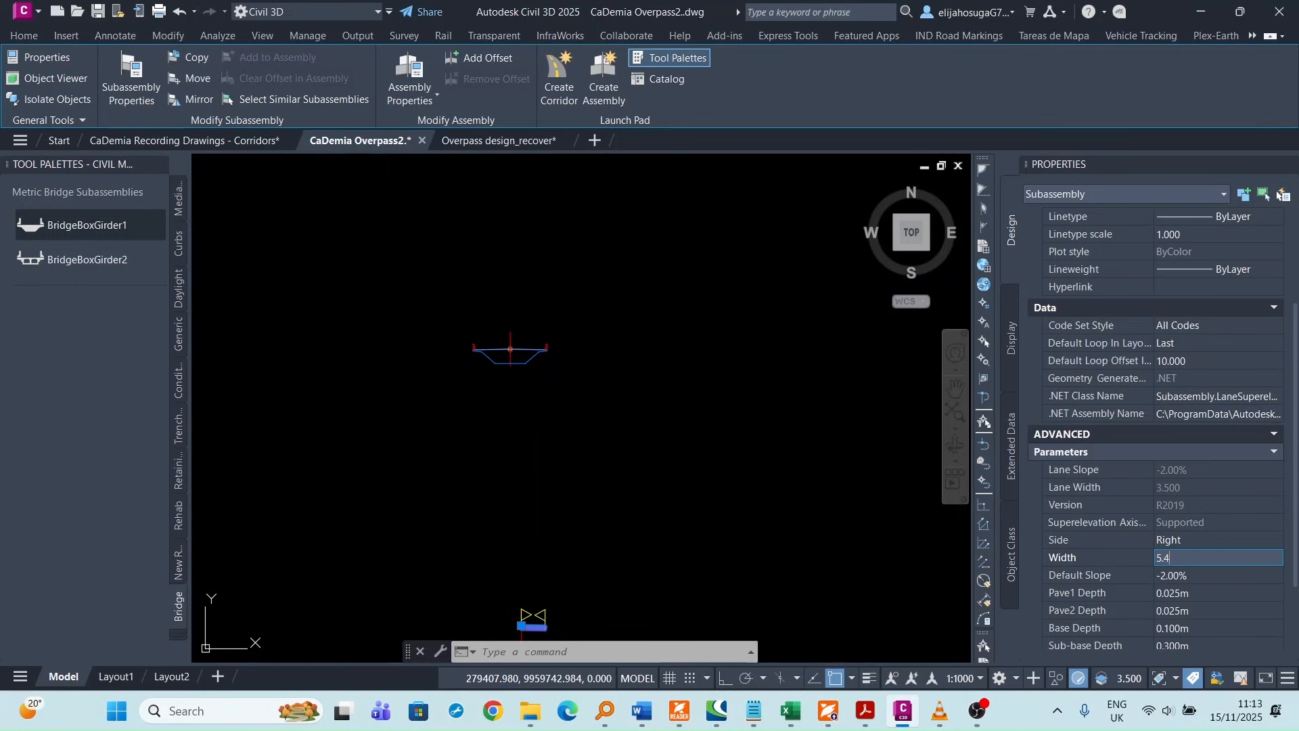
pyautogui.write('4')
pyautogui.click(1215, 576)
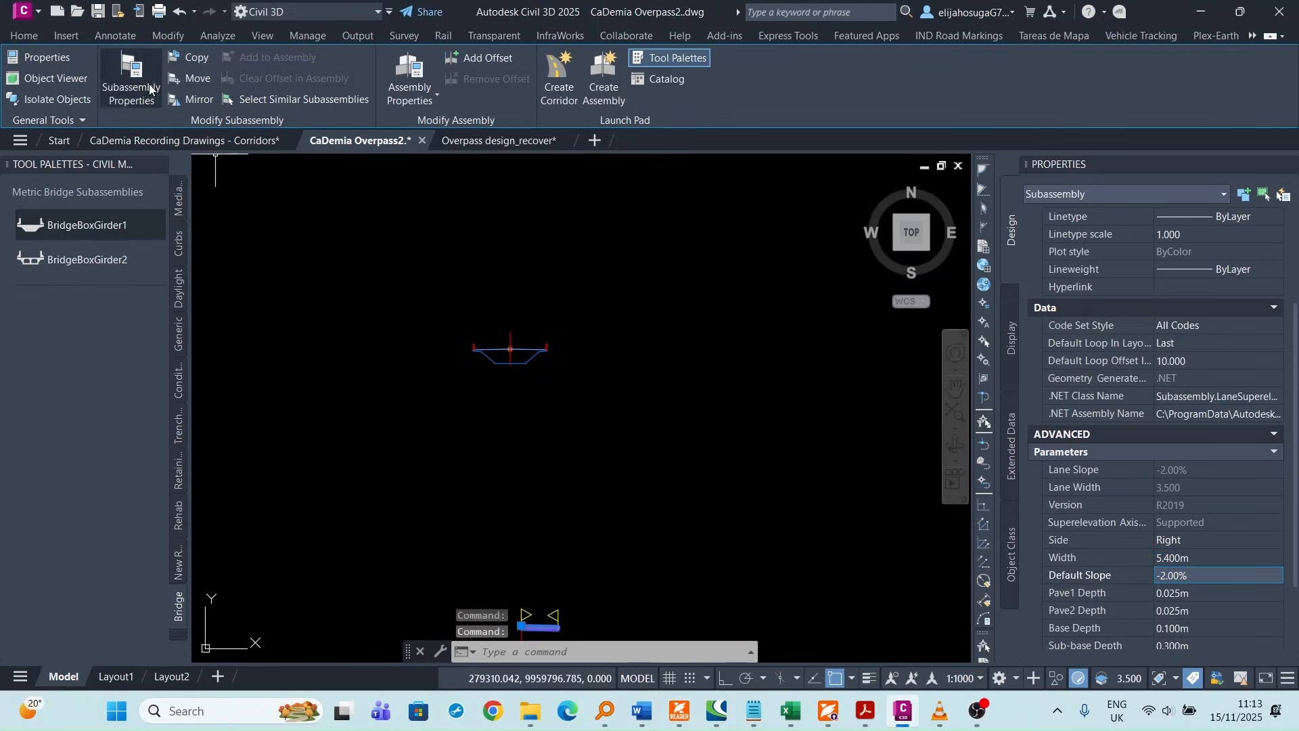
# - Mirror the 5.4 m lane about the Abutmnent baseline marker to add the opposite lane, and clear the selection
pyautogui.click(189, 100)
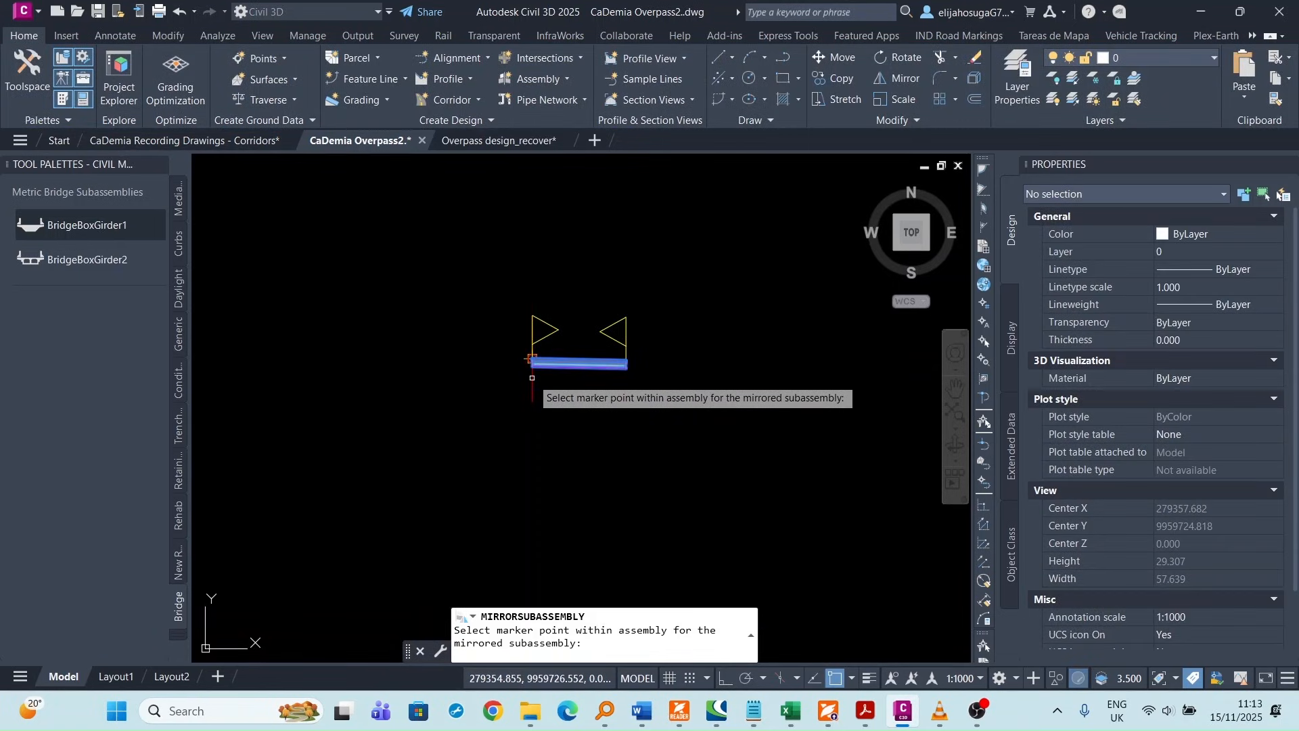
pyautogui.click(531, 359)
pyautogui.scroll(-2, 403, 319)
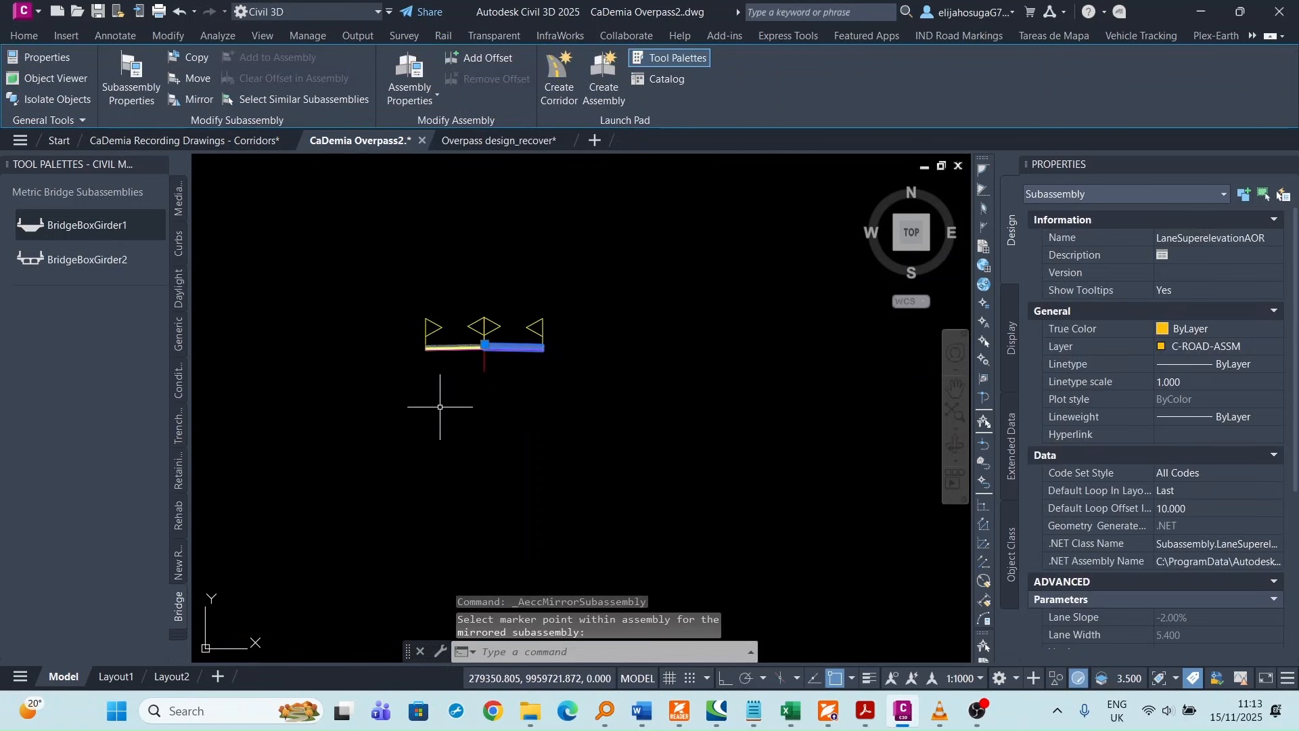
pyautogui.press('Escape')
pyautogui.scroll(-3, 460, 386)
pyautogui.moveTo(479, 319); pyautogui.dragTo(488, 400, button='middle')
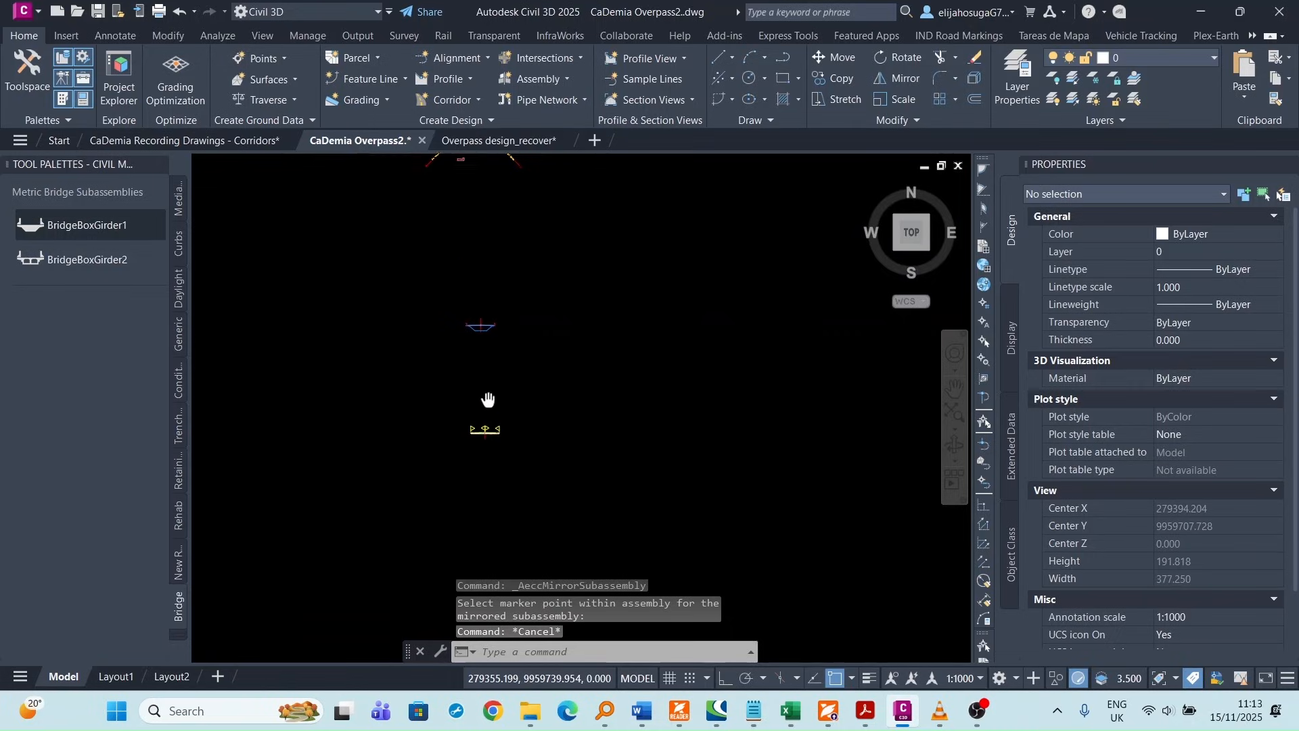
# - Create an assembly named Overpass with the Basic style and All Codes code set, placing its baseline below the Abutmnent assembly
pyautogui.scroll(-2, 493, 391)
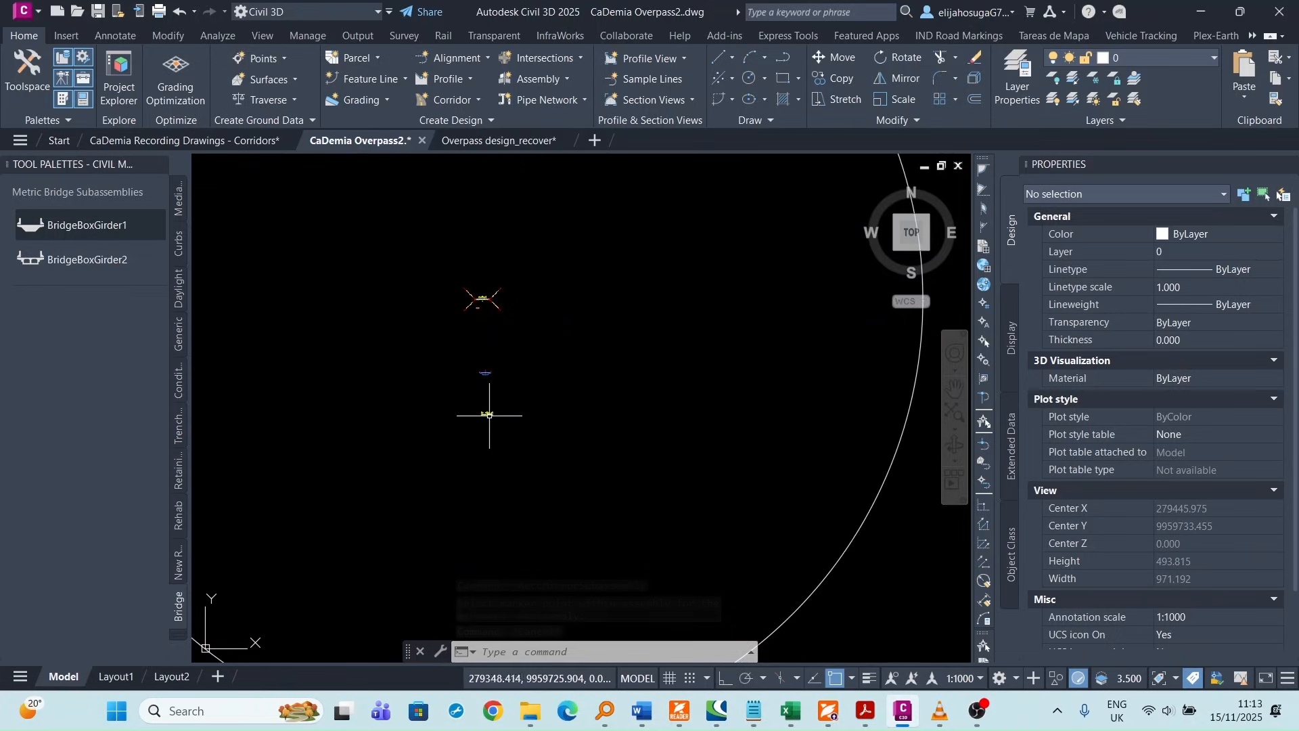
pyautogui.scroll(2, 489, 416)
pyautogui.moveTo(483, 230); pyautogui.dragTo(535, 337, button='middle')
pyautogui.scroll(1, 534, 398)
pyautogui.scroll(-2, 545, 309)
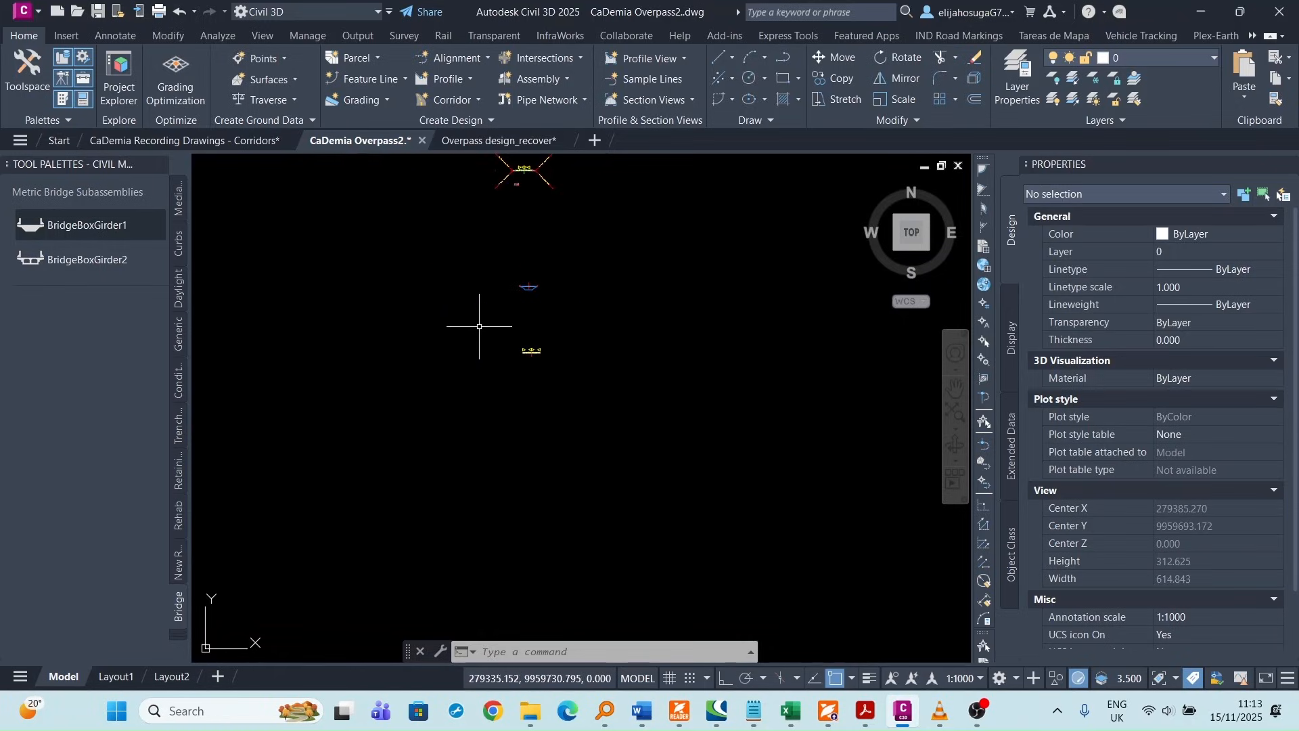
pyautogui.click(546, 82)
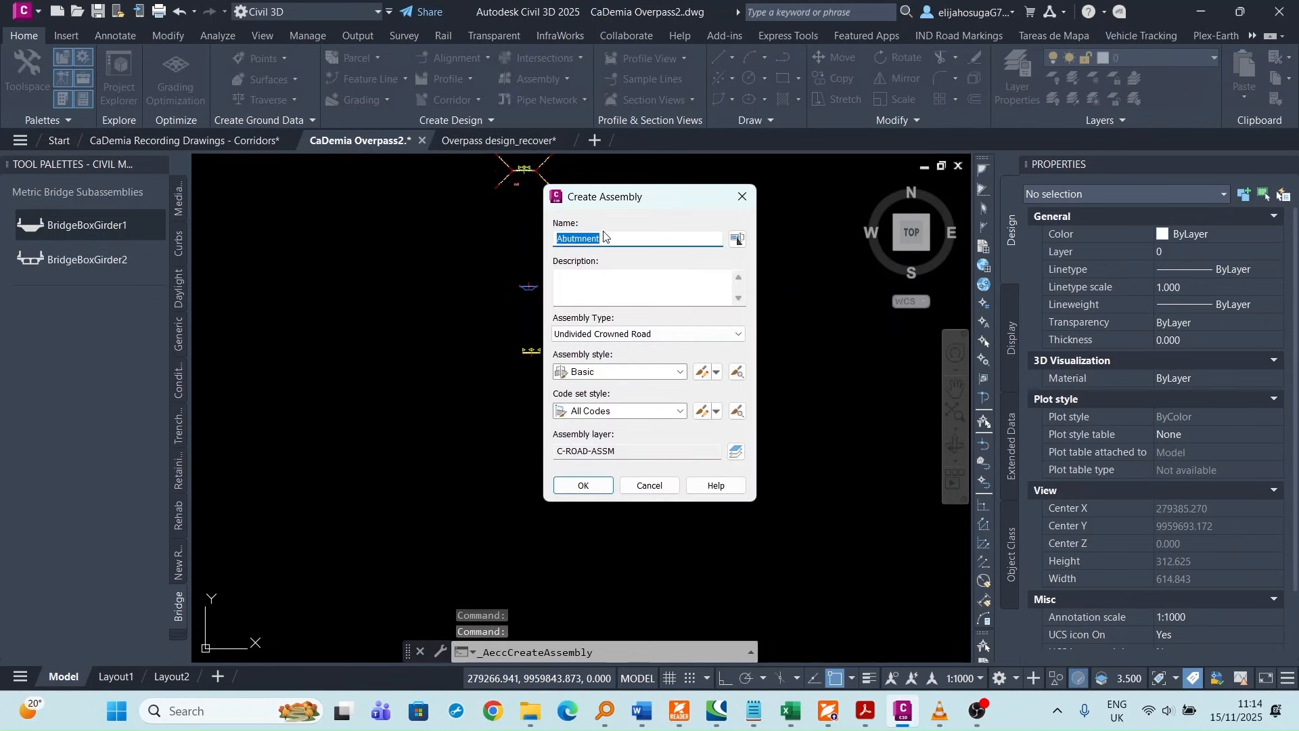
pyautogui.write('0')
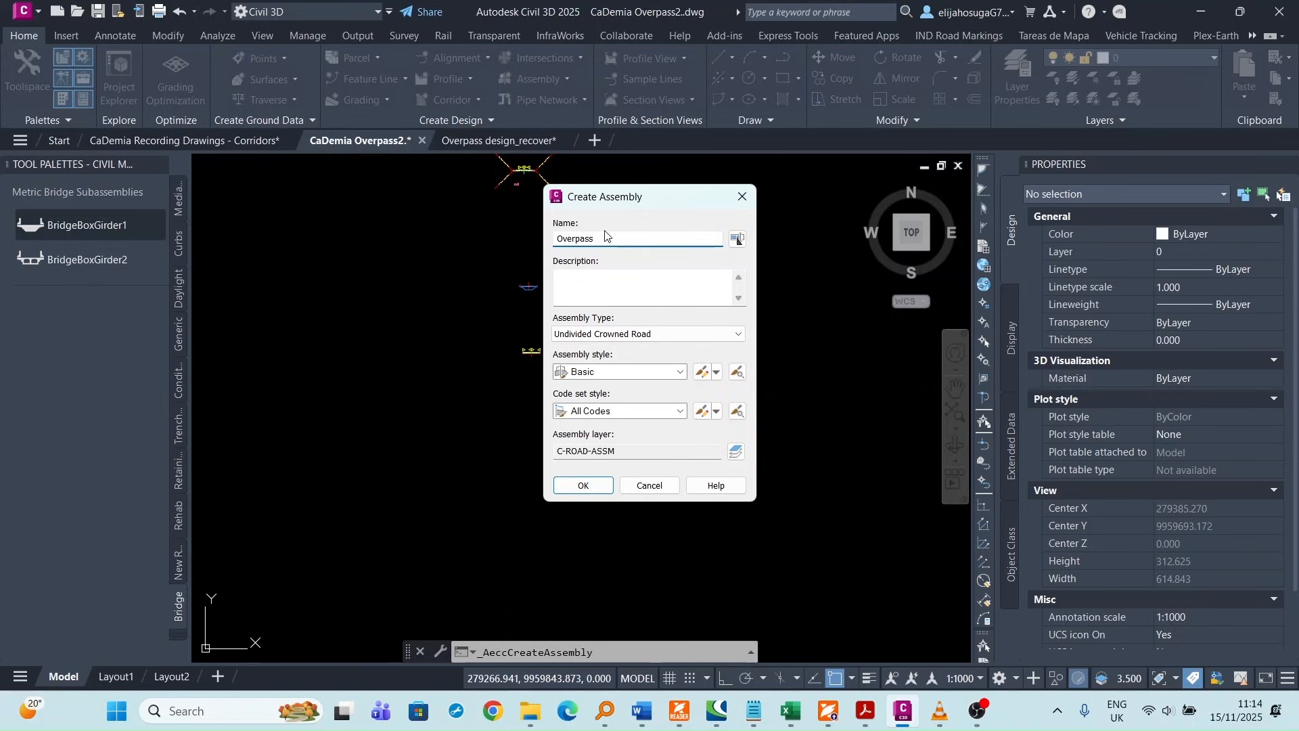
pyautogui.click(583, 486)
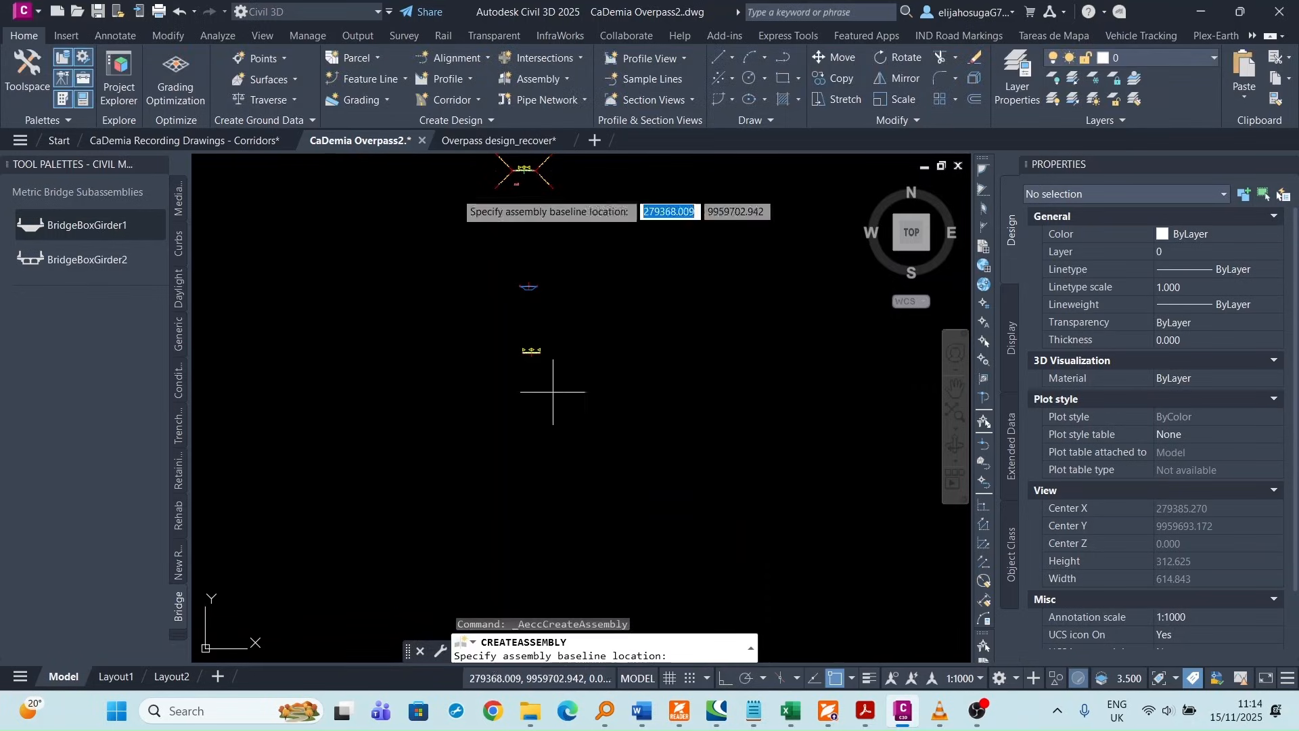
pyautogui.click(528, 449)
pyautogui.scroll(-7, 478, 307)
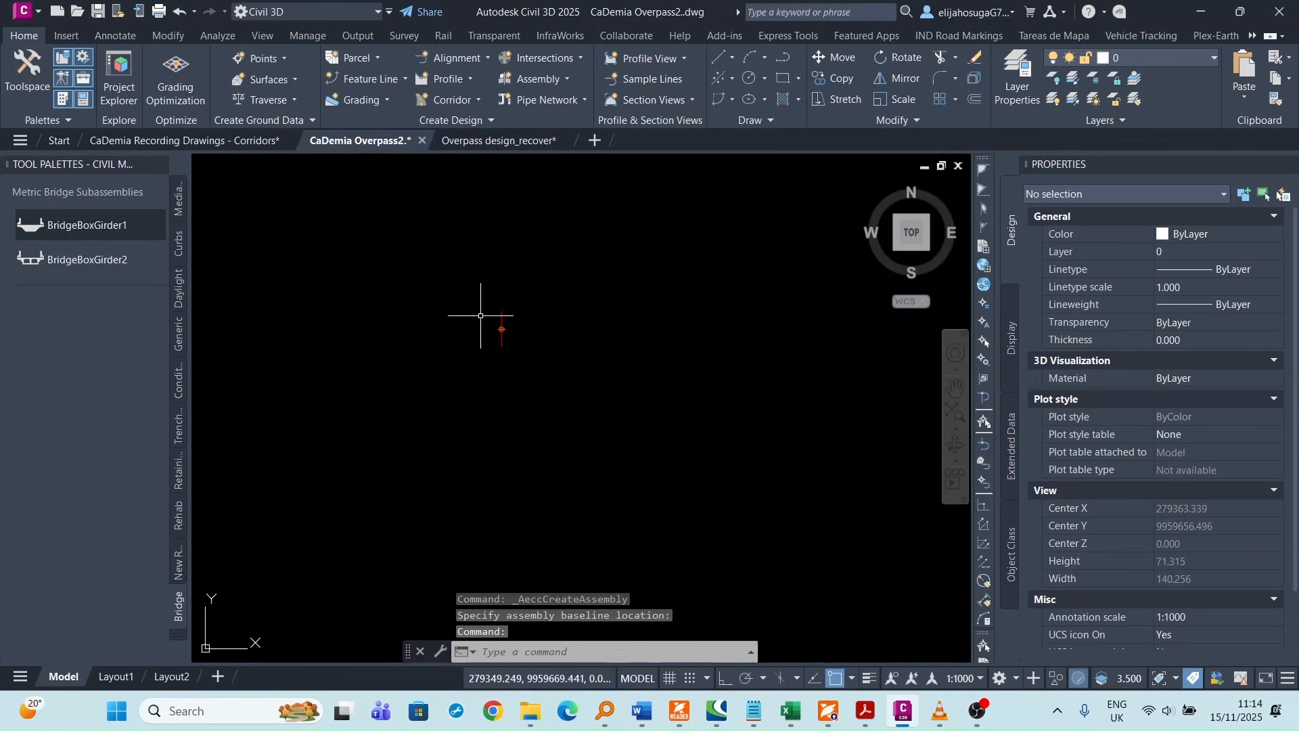
# - Copy the right lane of the Abutmnent assembly onto the Overpass assembly's baseline marker and clear the selection
pyautogui.scroll(-5, 524, 251)
pyautogui.moveTo(536, 276); pyautogui.dragTo(562, 358, button='middle')
pyautogui.scroll(2, 552, 298)
pyautogui.scroll(2, 551, 298)
pyautogui.moveTo(569, 200); pyautogui.dragTo(552, 266, button='middle')
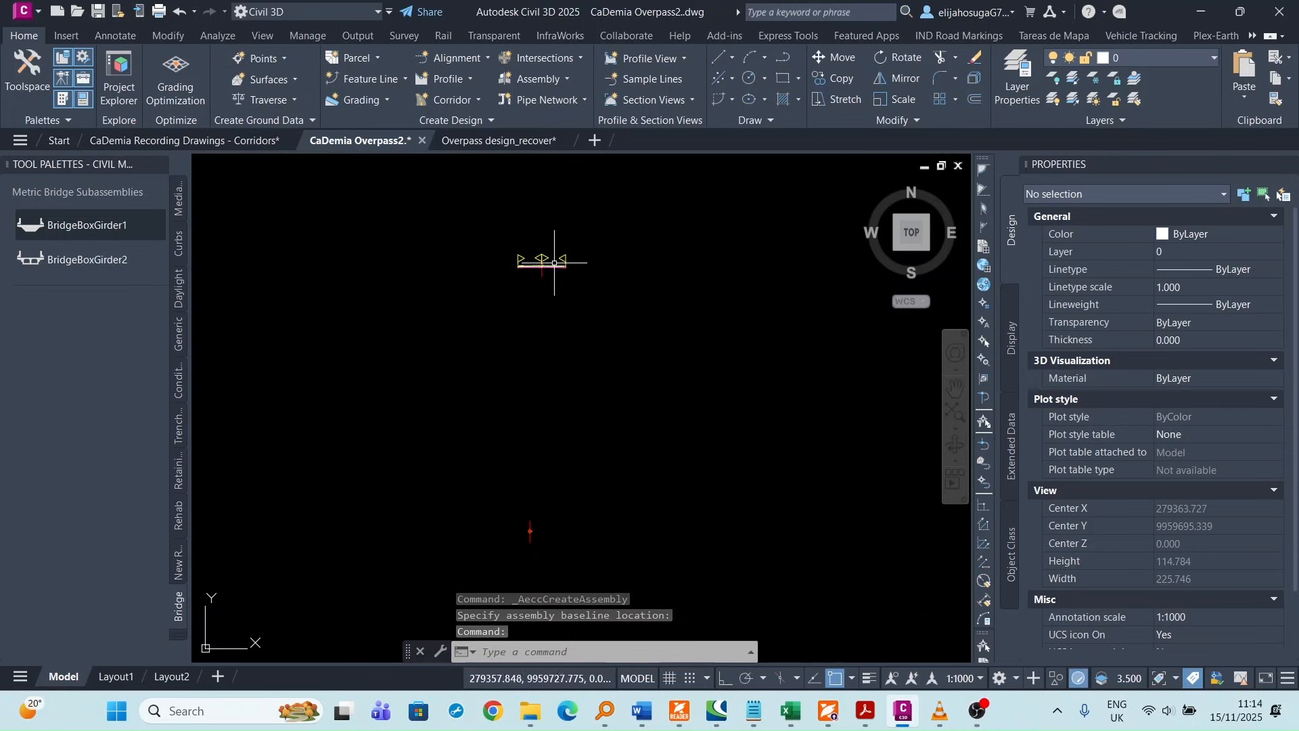
pyautogui.click(554, 266)
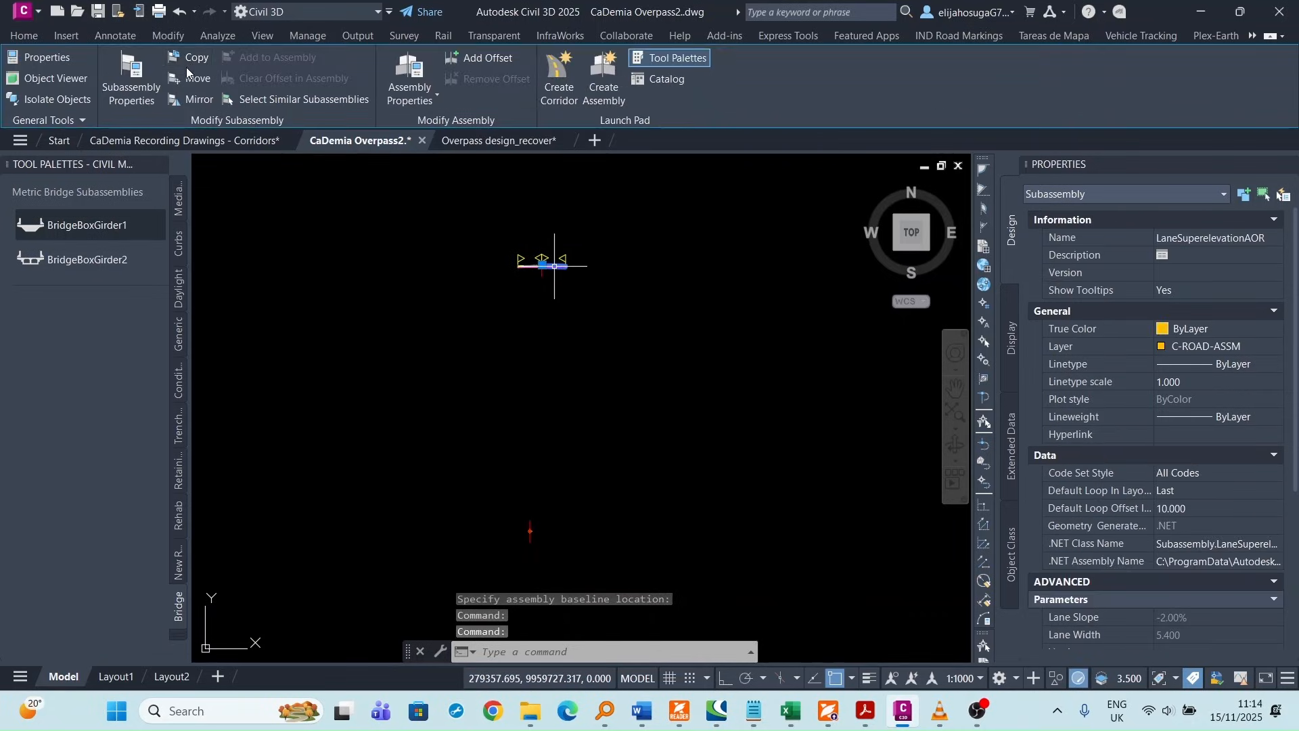
pyautogui.click(194, 58)
pyautogui.scroll(4, 535, 548)
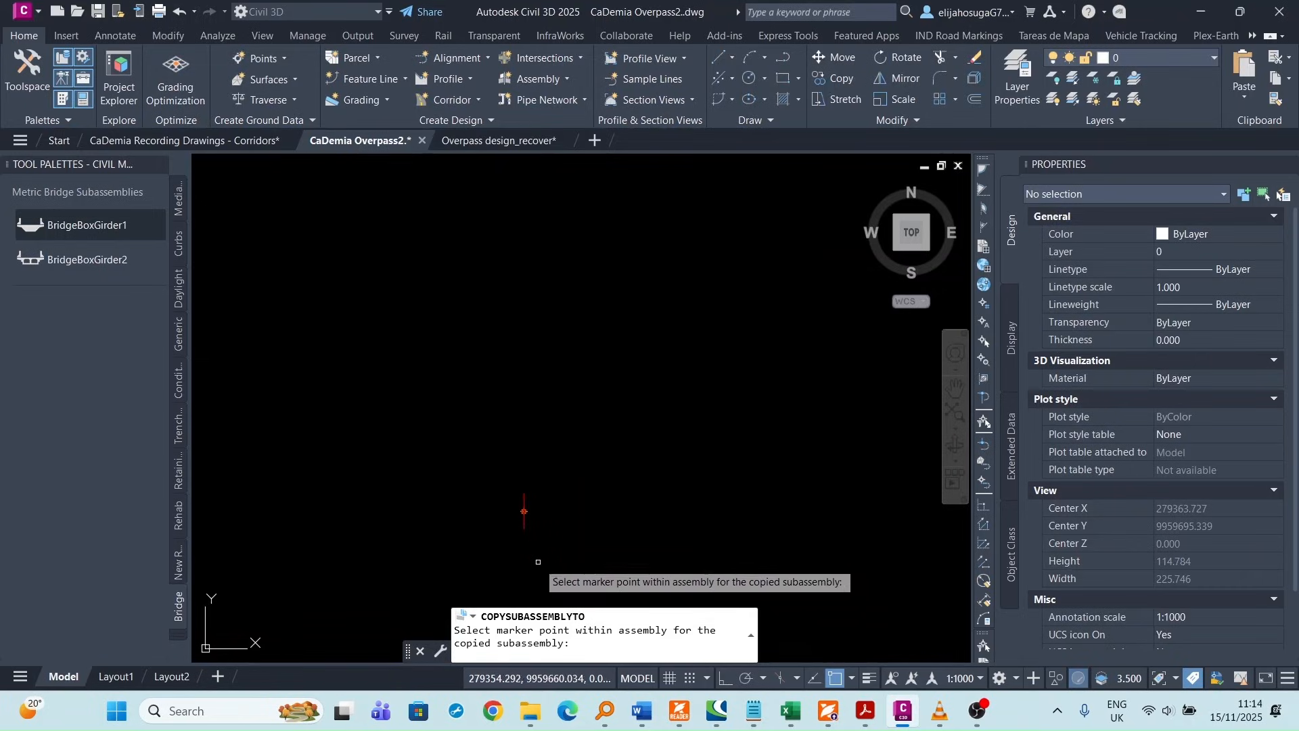
pyautogui.click(511, 467)
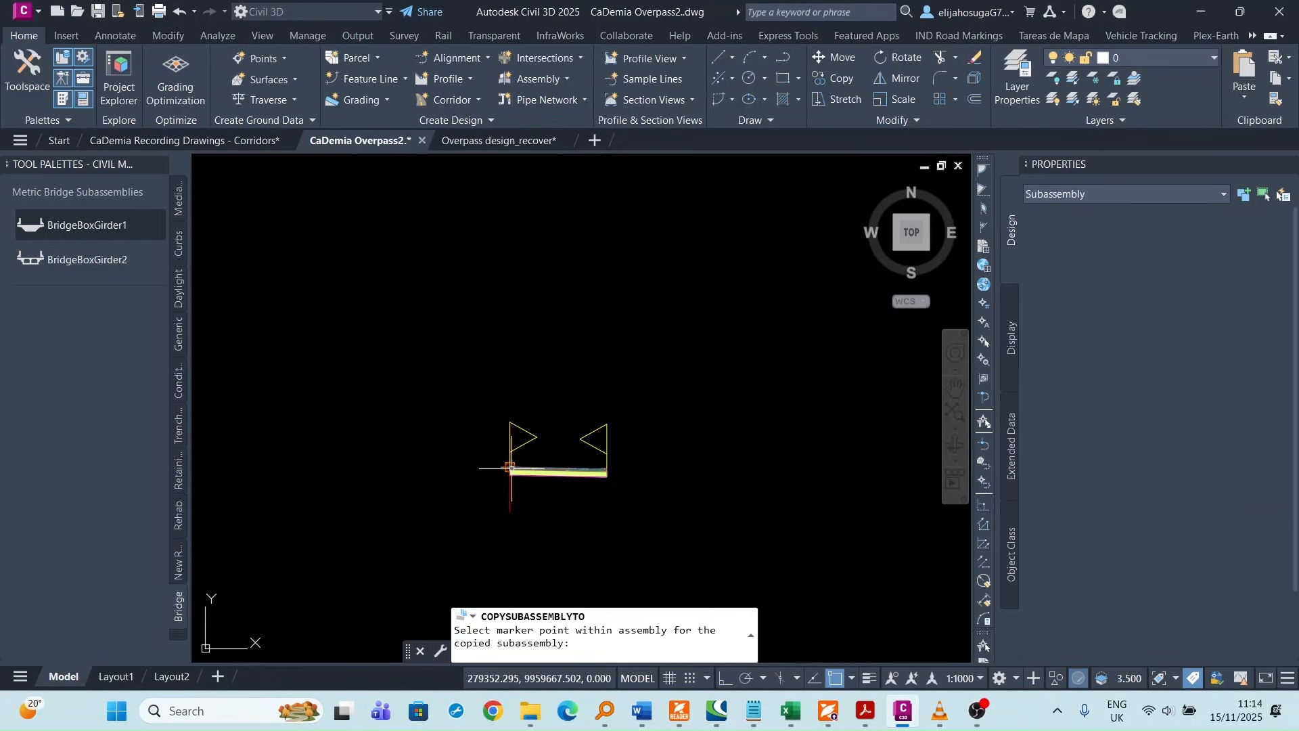
pyautogui.press('Return')
pyautogui.scroll(-3, 565, 362)
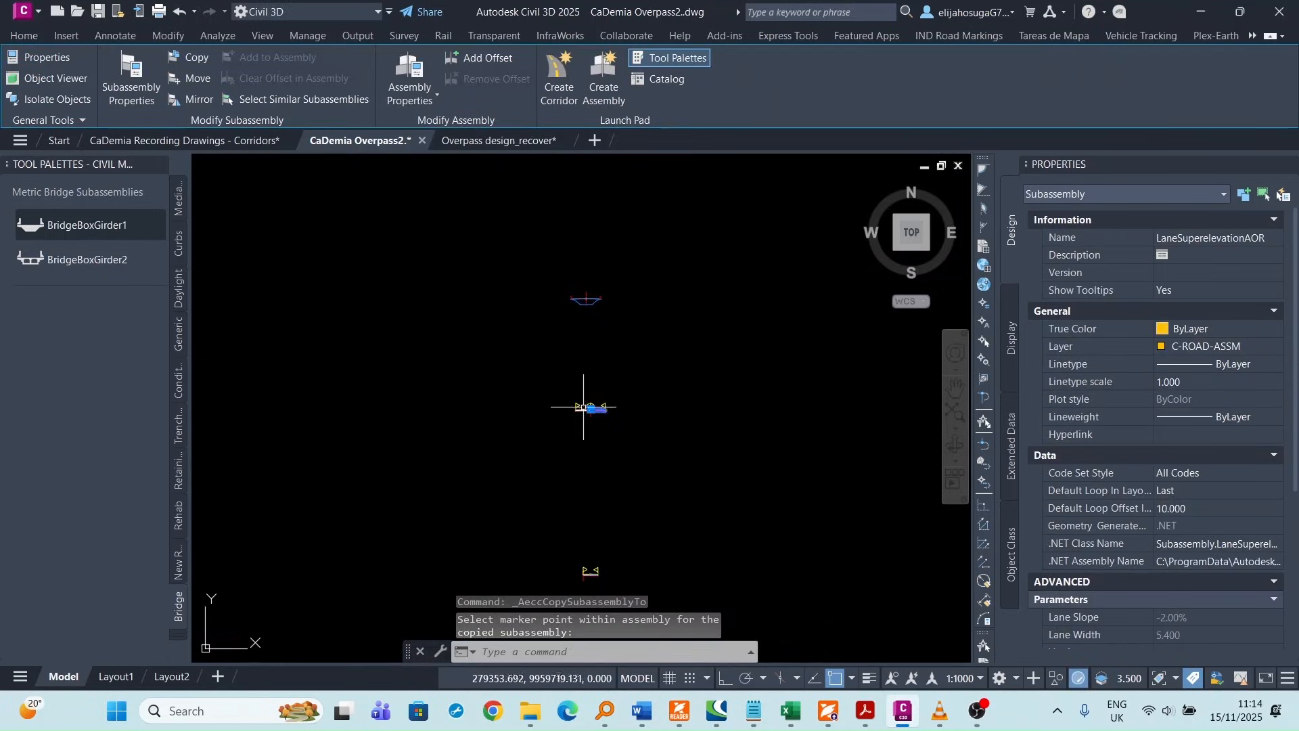
pyautogui.press('Escape')
pyautogui.scroll(-6, 624, 356)
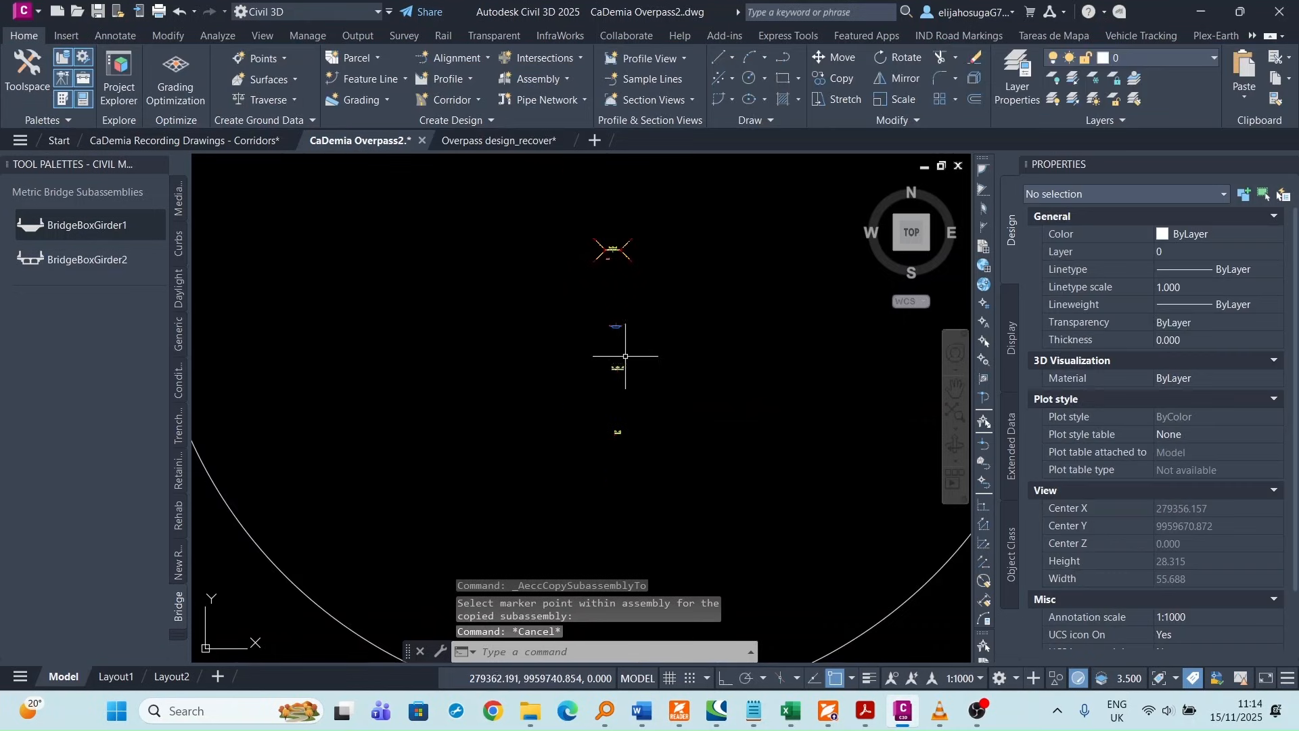
# - Copy the right BasicSideSlopeCutDitch subassembly of the topmost road assembly onto the top outer edge marker of the Overpass assembly's lane
pyautogui.moveTo(623, 359); pyautogui.dragTo(626, 444, button='middle')
pyautogui.scroll(4, 623, 340)
pyautogui.scroll(4, 623, 340)
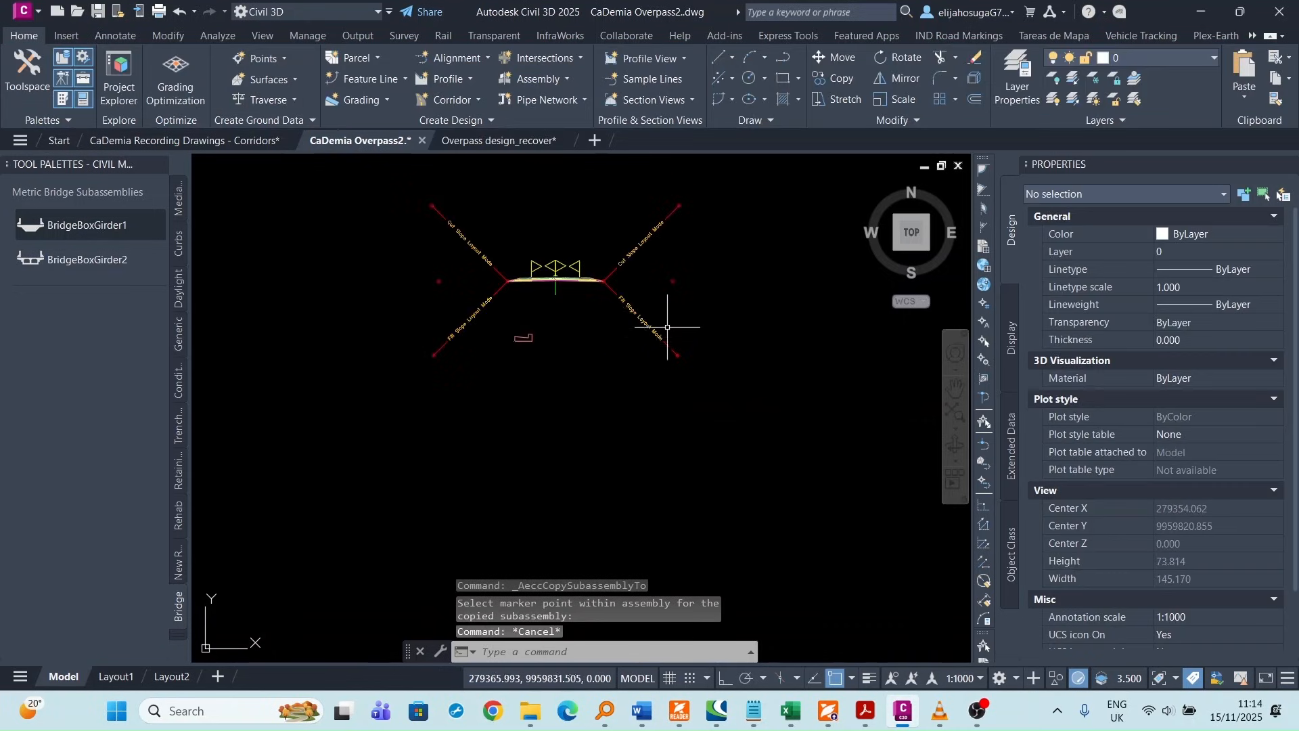
pyautogui.click(611, 272)
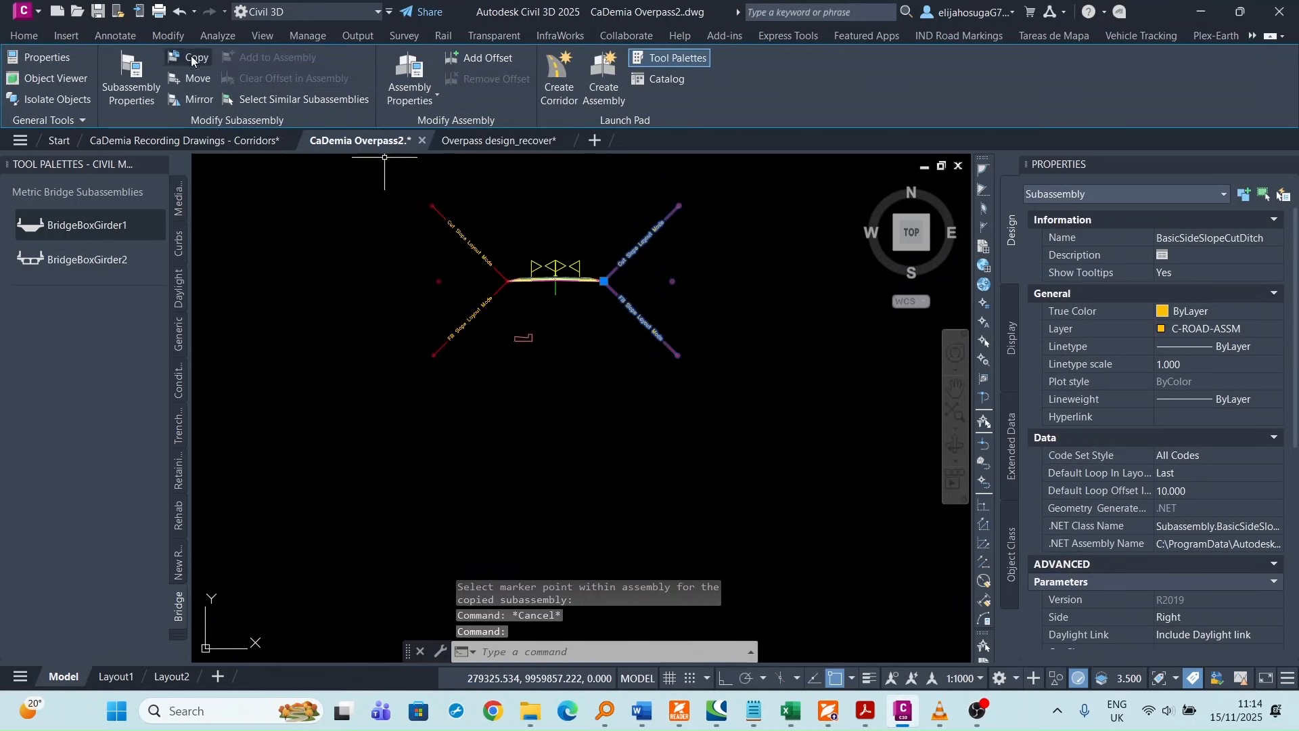
pyautogui.click(192, 60)
pyautogui.scroll(-2, 668, 451)
pyautogui.moveTo(678, 539); pyautogui.dragTo(588, 284, button='middle')
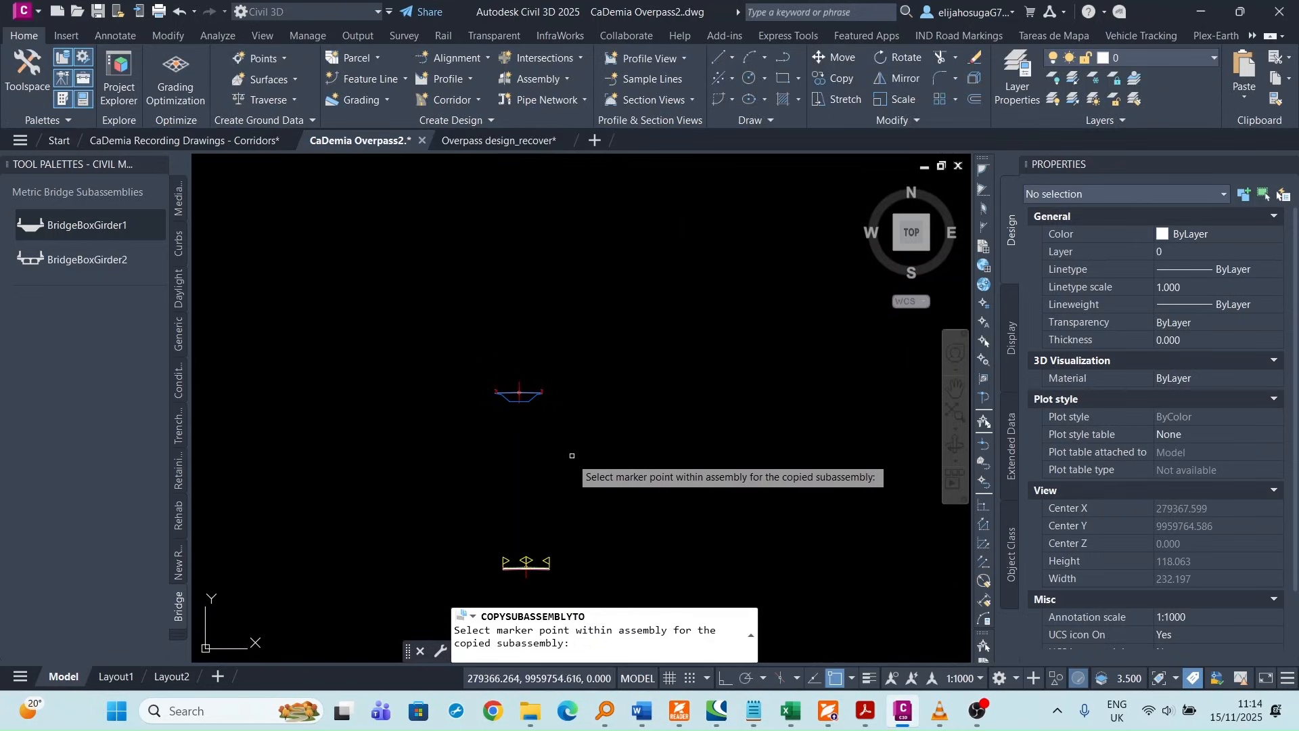
pyautogui.moveTo(544, 552)
pyautogui.mouseDown(button='middle')
pyautogui.moveTo(559, 467)
pyautogui.moveTo(544, 337)
pyautogui.mouseUp(button='middle')
pyautogui.scroll(-2, 547, 441)
pyautogui.moveTo(548, 441); pyautogui.dragTo(544, 281, button='middle')
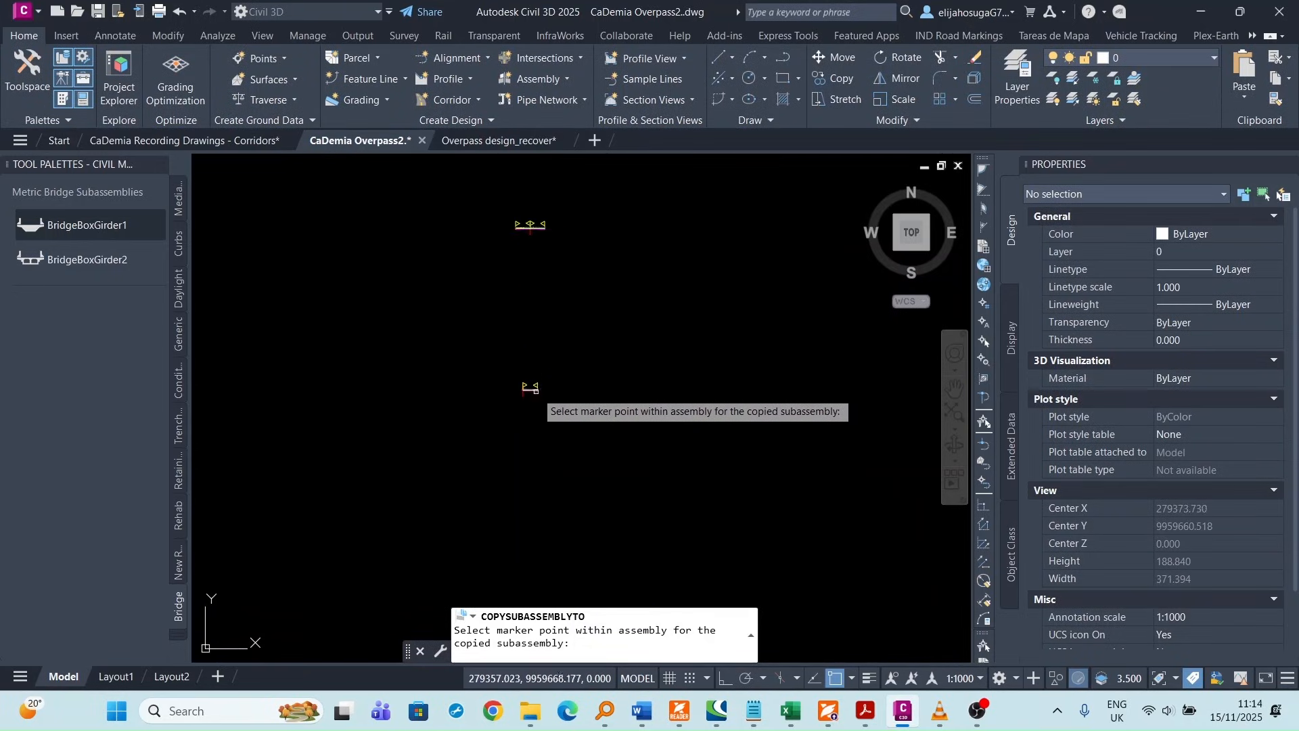
pyautogui.scroll(15, 531, 388)
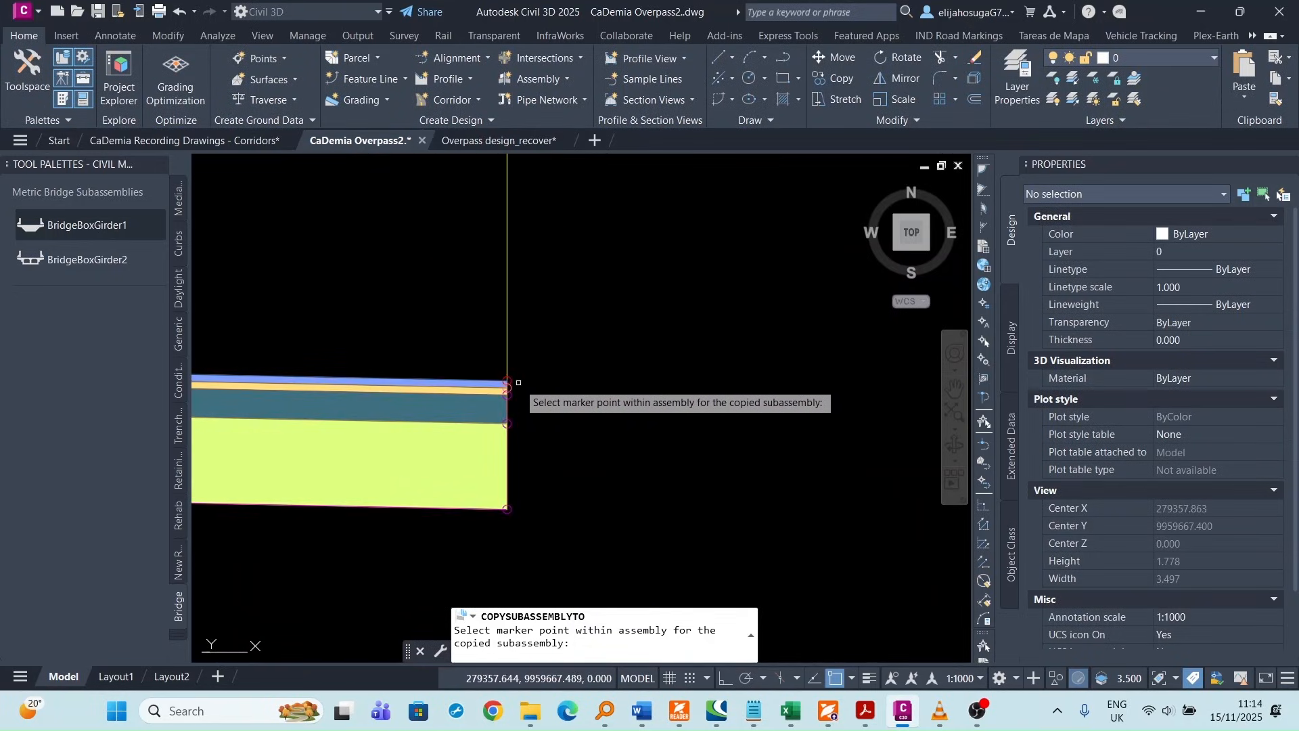
pyautogui.click(507, 381)
pyautogui.scroll(-5, 632, 360)
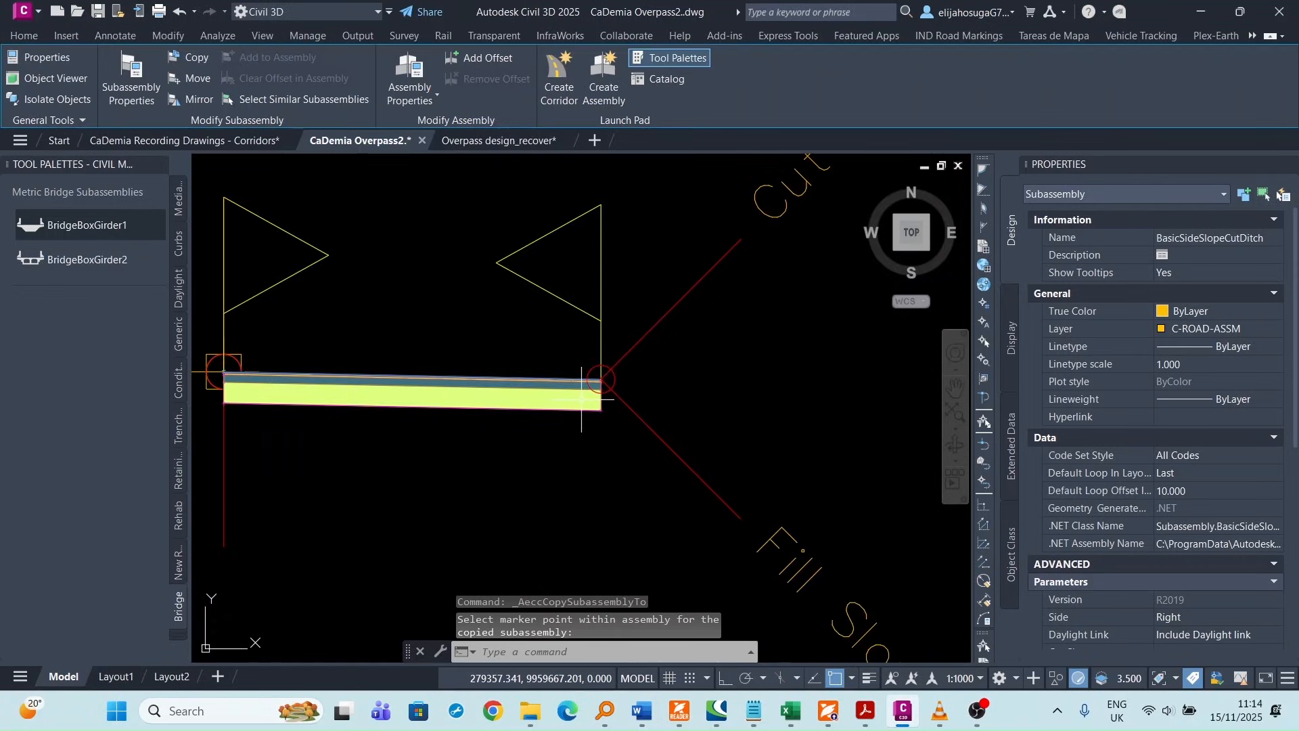
pyautogui.scroll(-4, 581, 400)
pyautogui.click(606, 431)
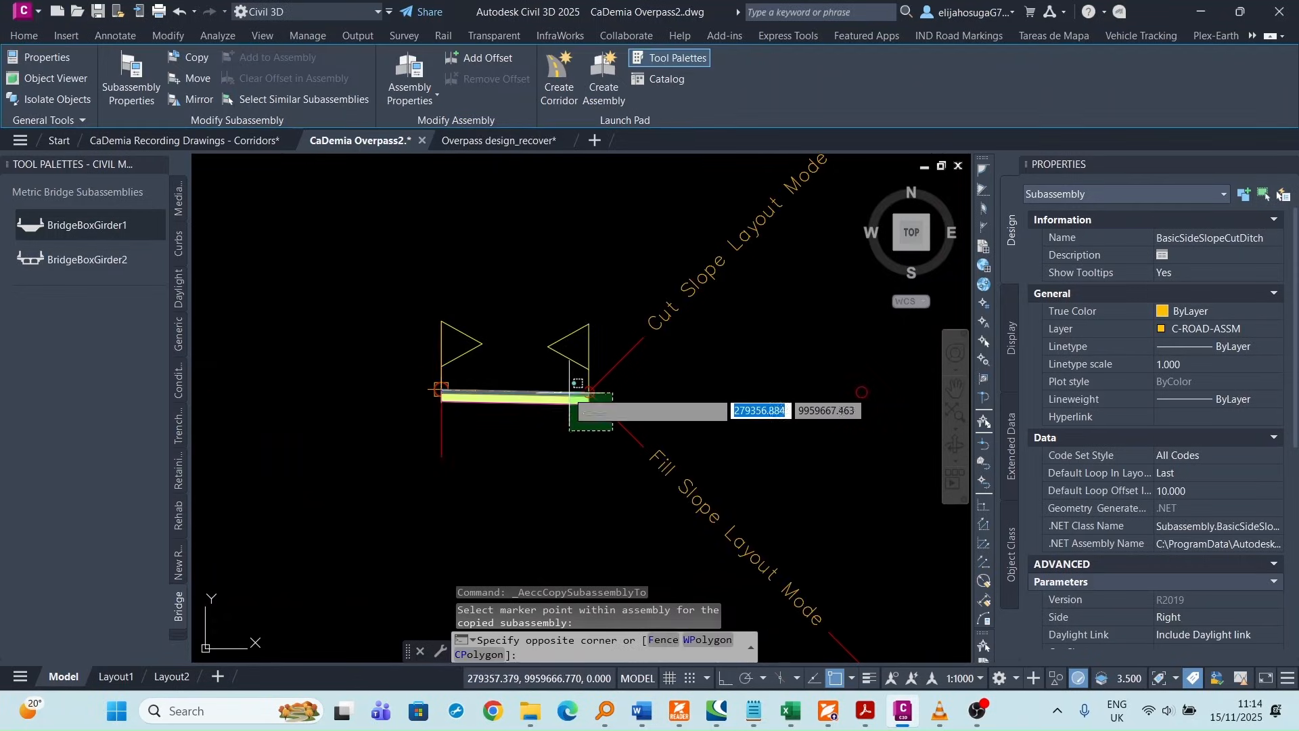
pyautogui.click(545, 377)
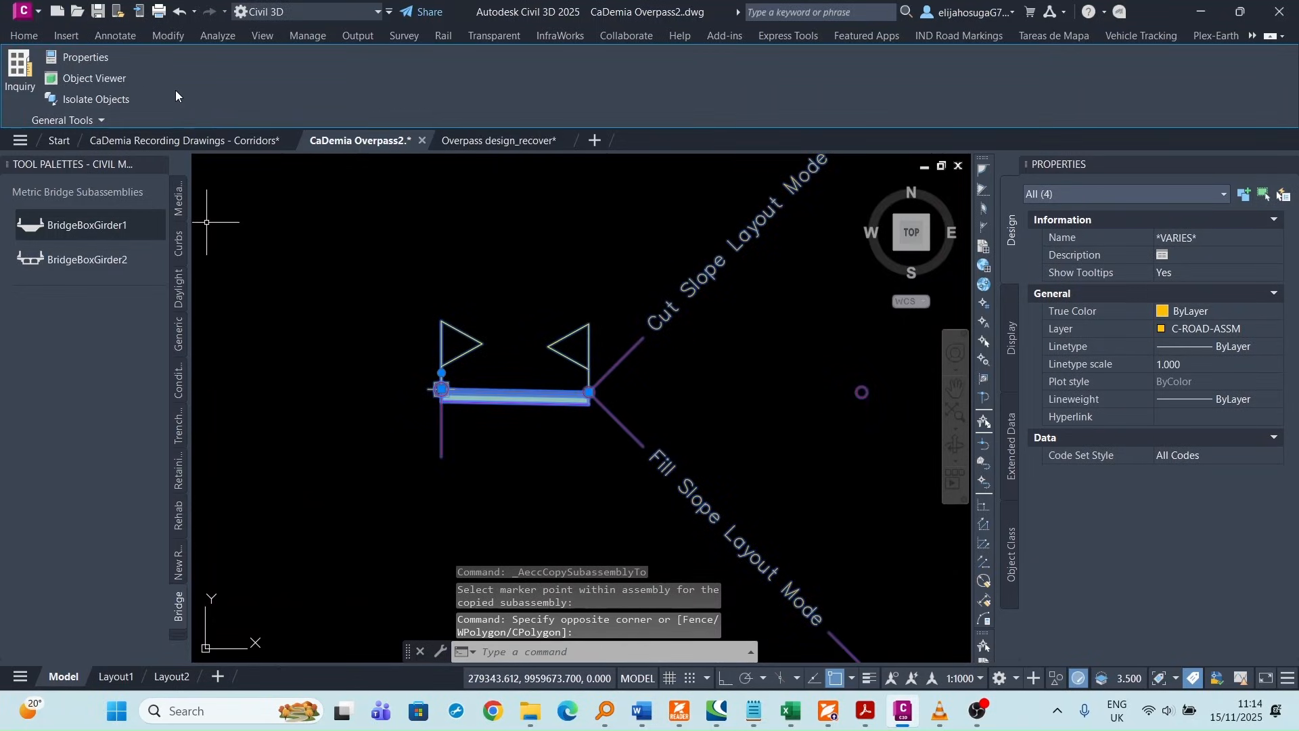
pyautogui.press('Escape')
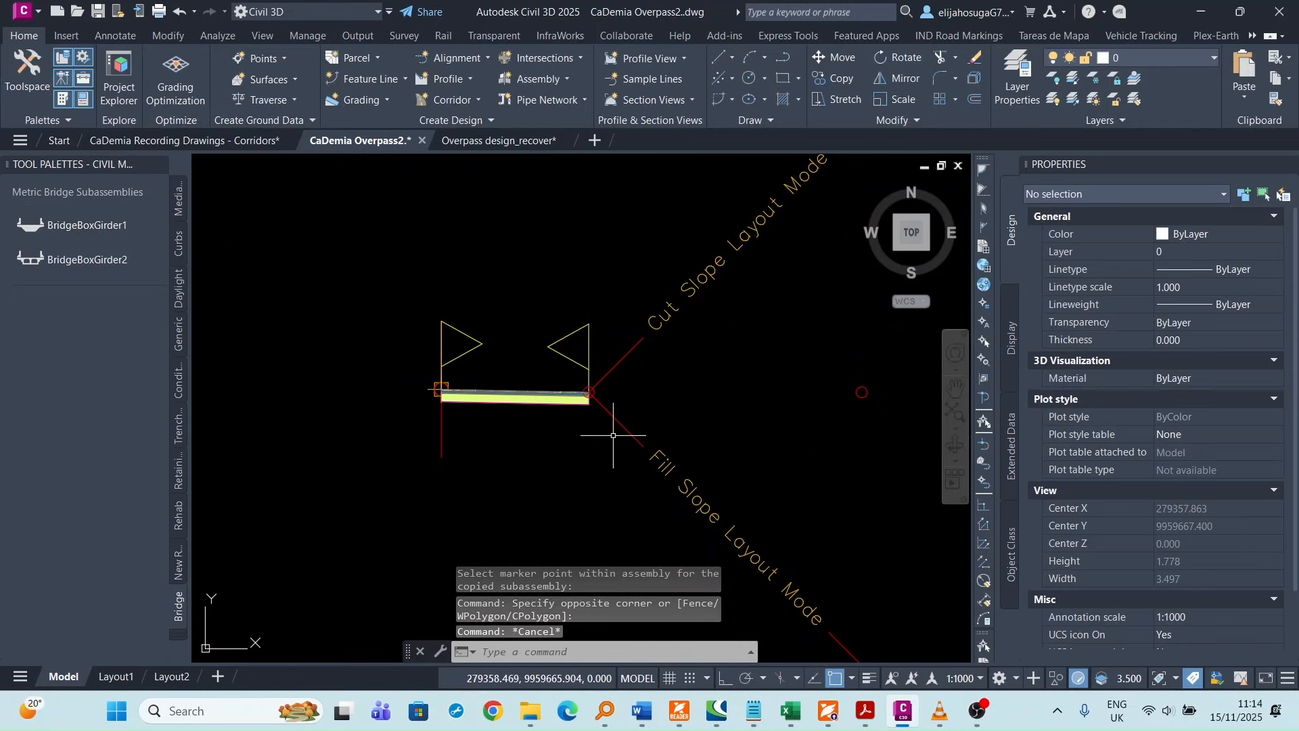
# - Mirror the Overpass assembly's right lane and side slope together about its baseline marker and clear the selection
pyautogui.click(613, 435)
pyautogui.click(521, 379)
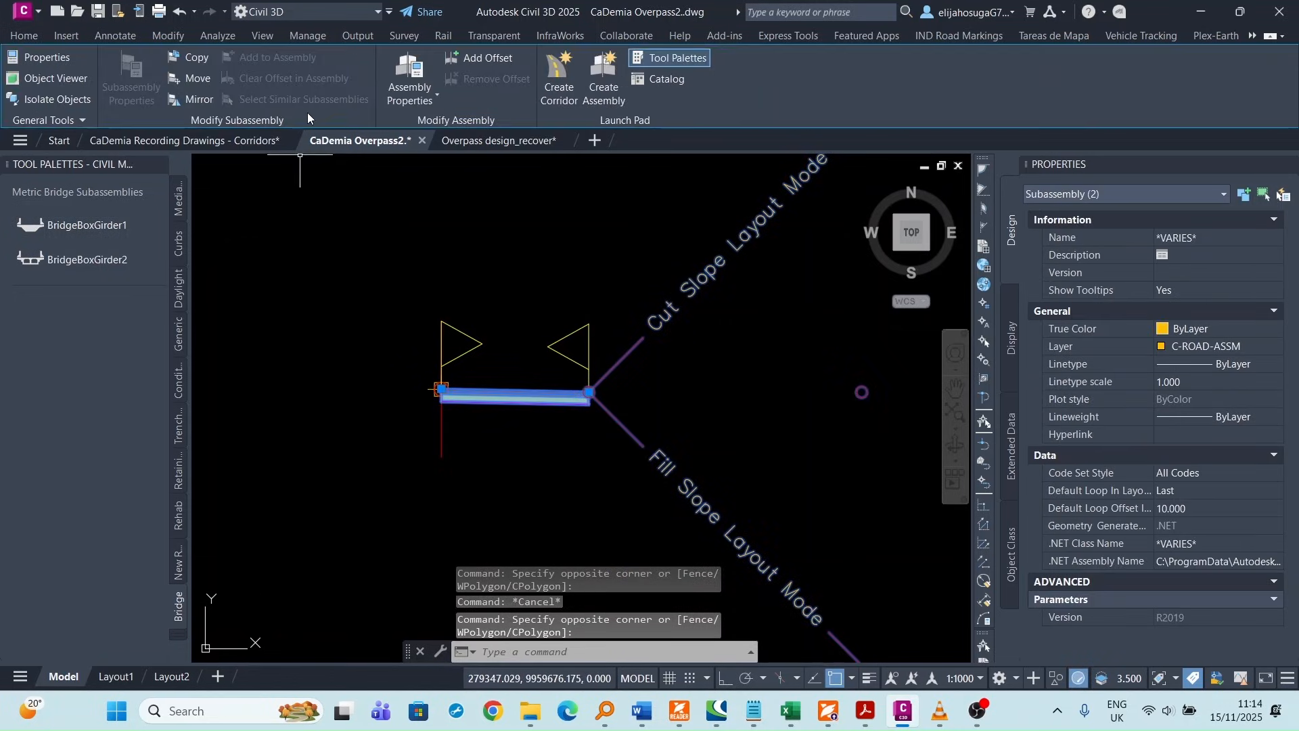
pyautogui.click(192, 100)
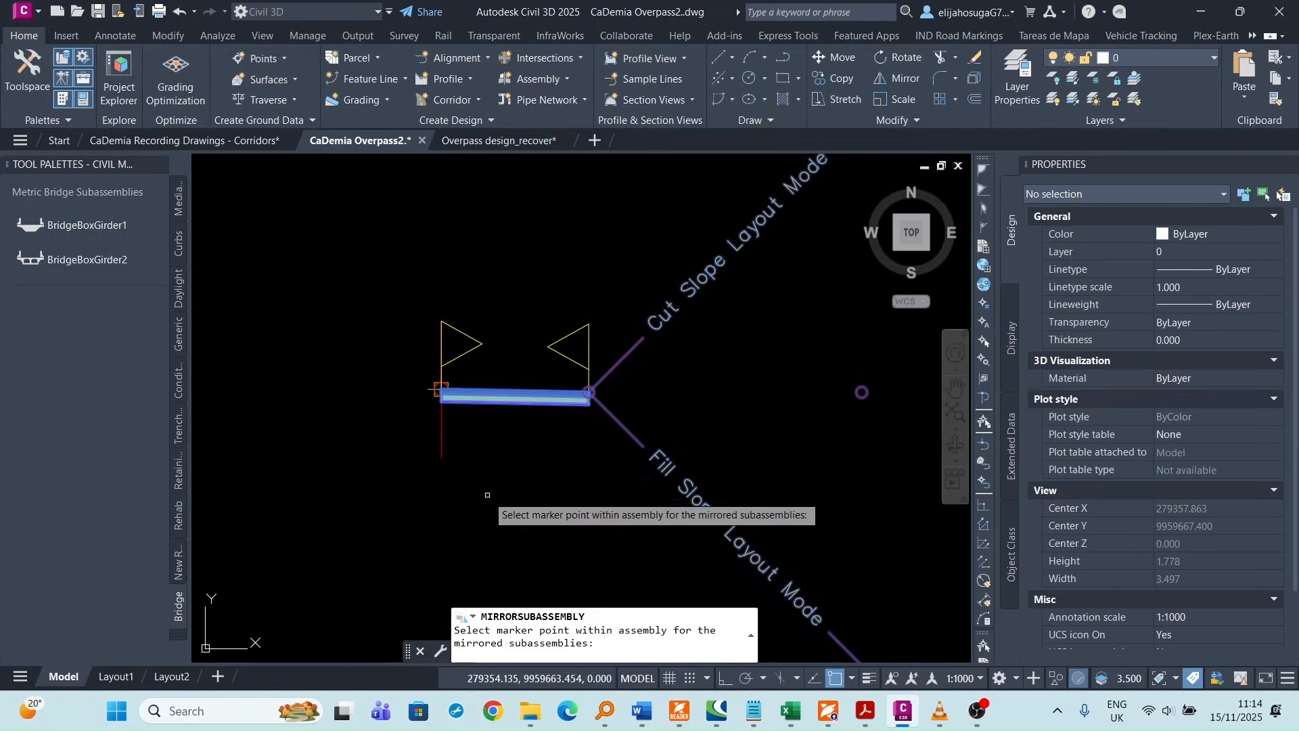
pyautogui.click(441, 389)
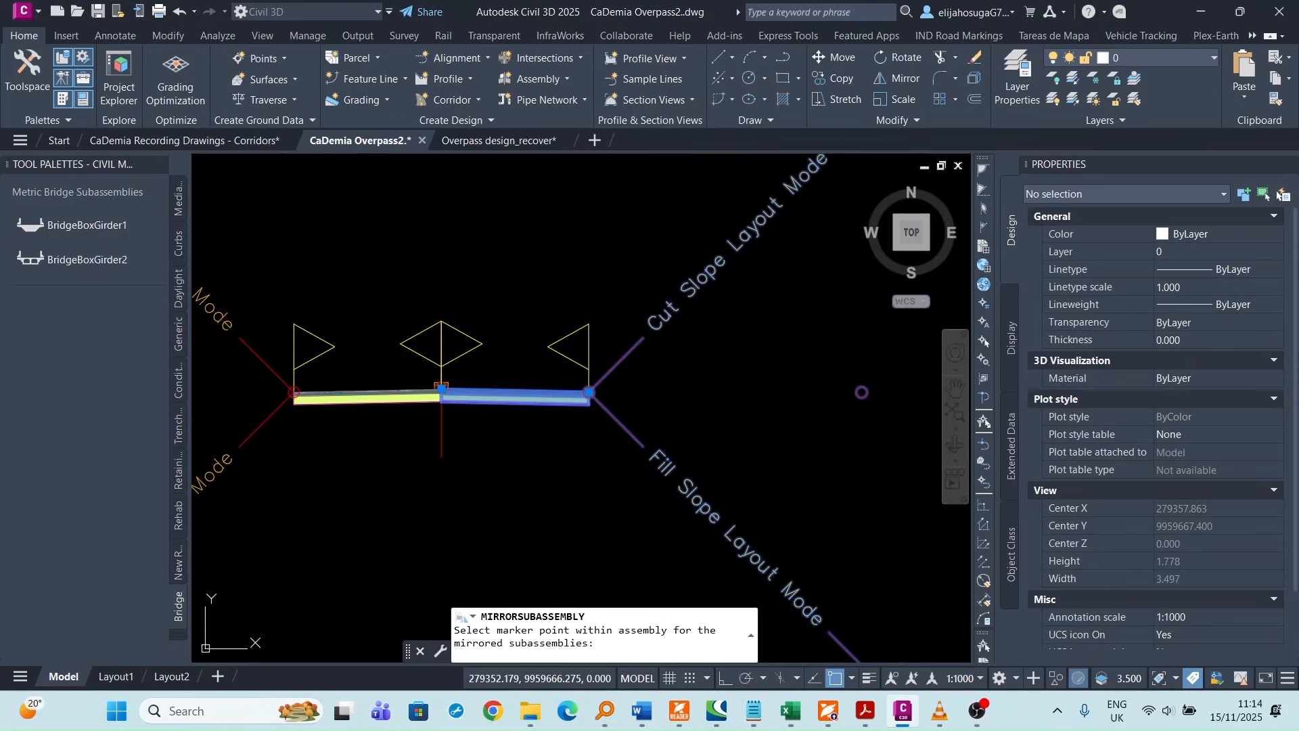
pyautogui.press('Escape')
pyautogui.scroll(-1, 437, 431)
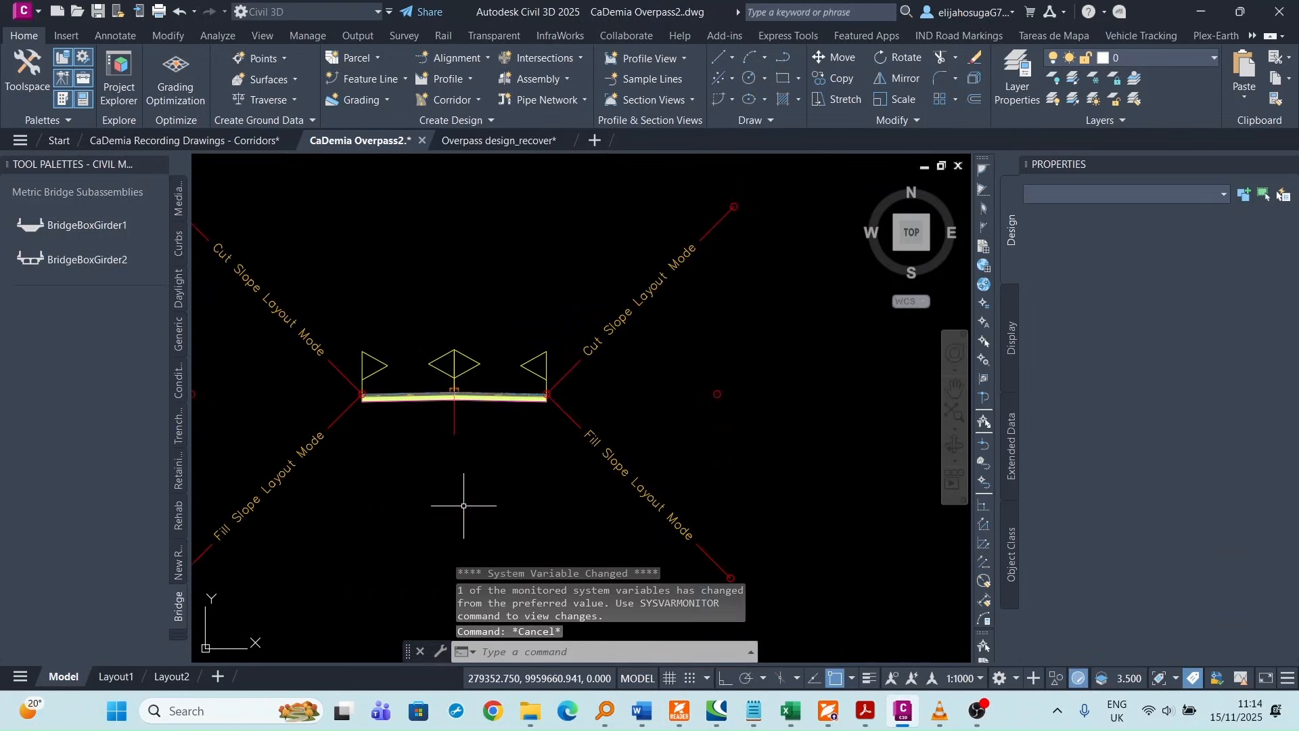
# - Start a new corridor and pick the Overpass alignment crossing RD-1 in the drawing as baseline, with profile Layout (1)
pyautogui.scroll(-5, 439, 430)
pyautogui.scroll(-8, 438, 430)
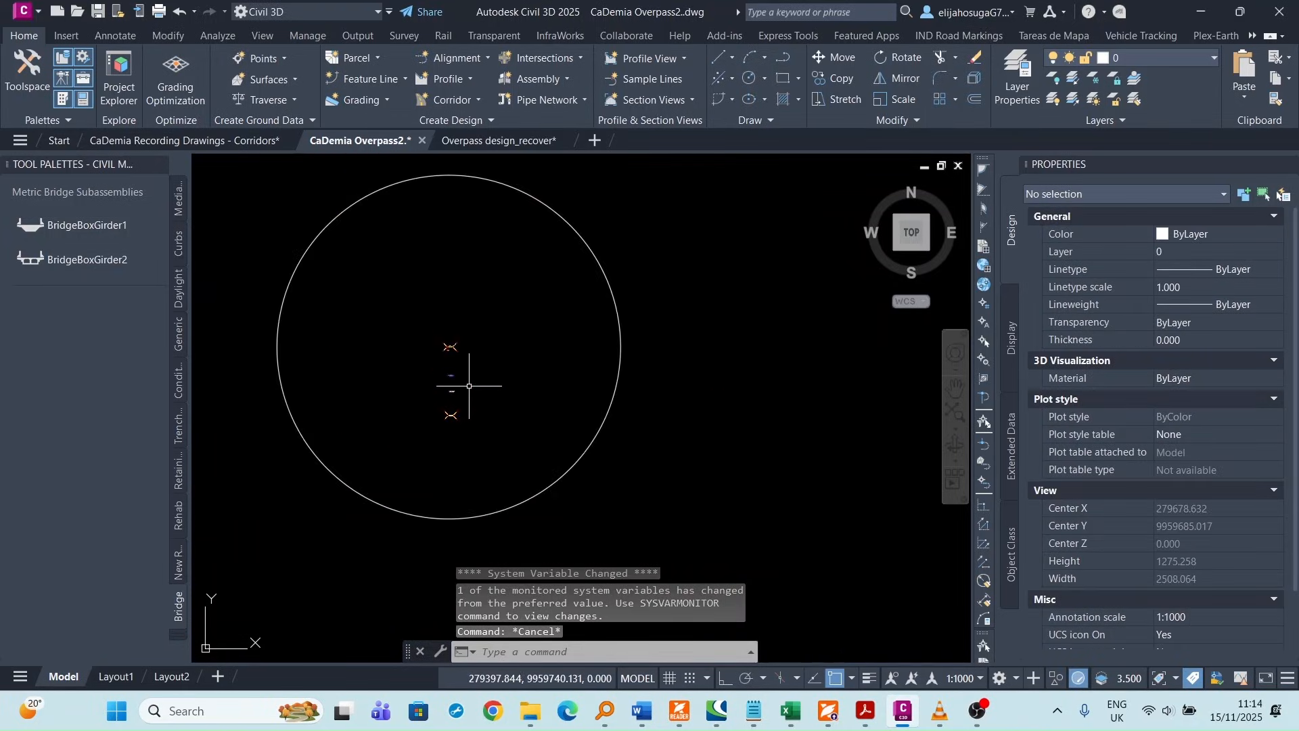
pyautogui.scroll(-6, 449, 385)
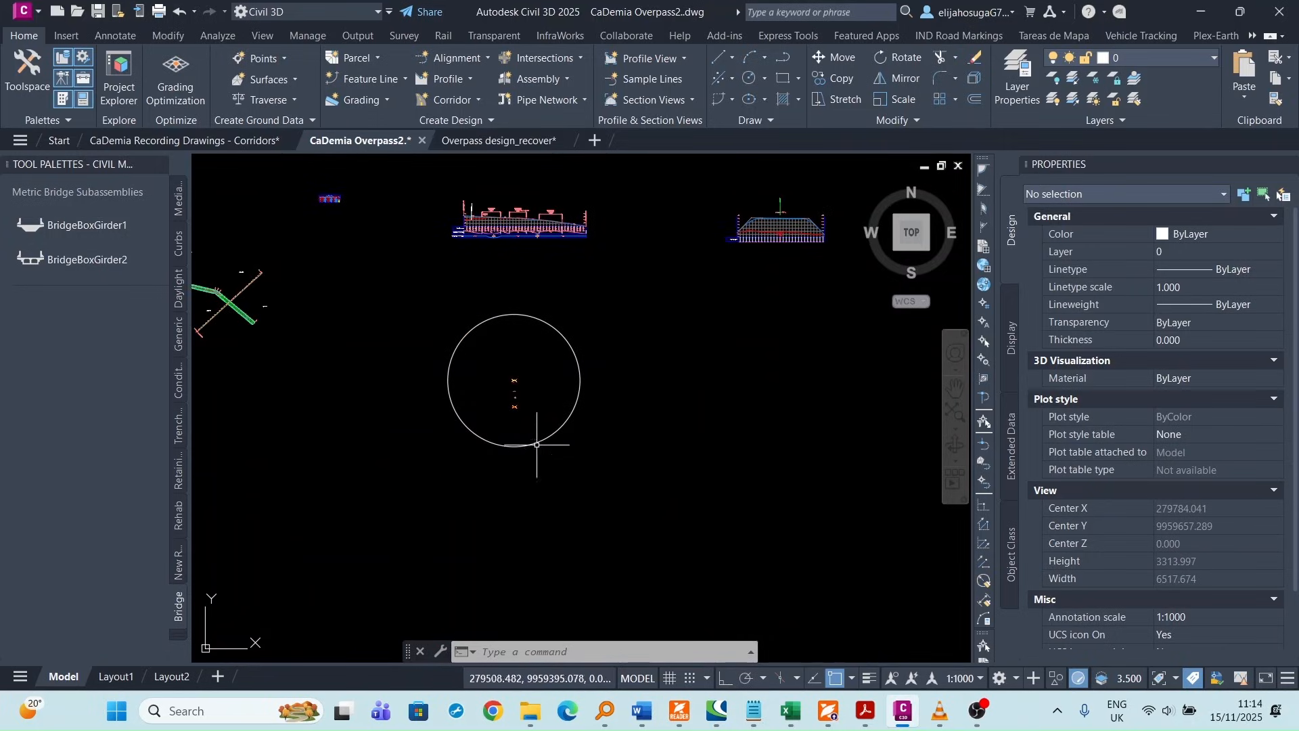
pyautogui.scroll(6, 519, 390)
pyautogui.scroll(-8, 519, 391)
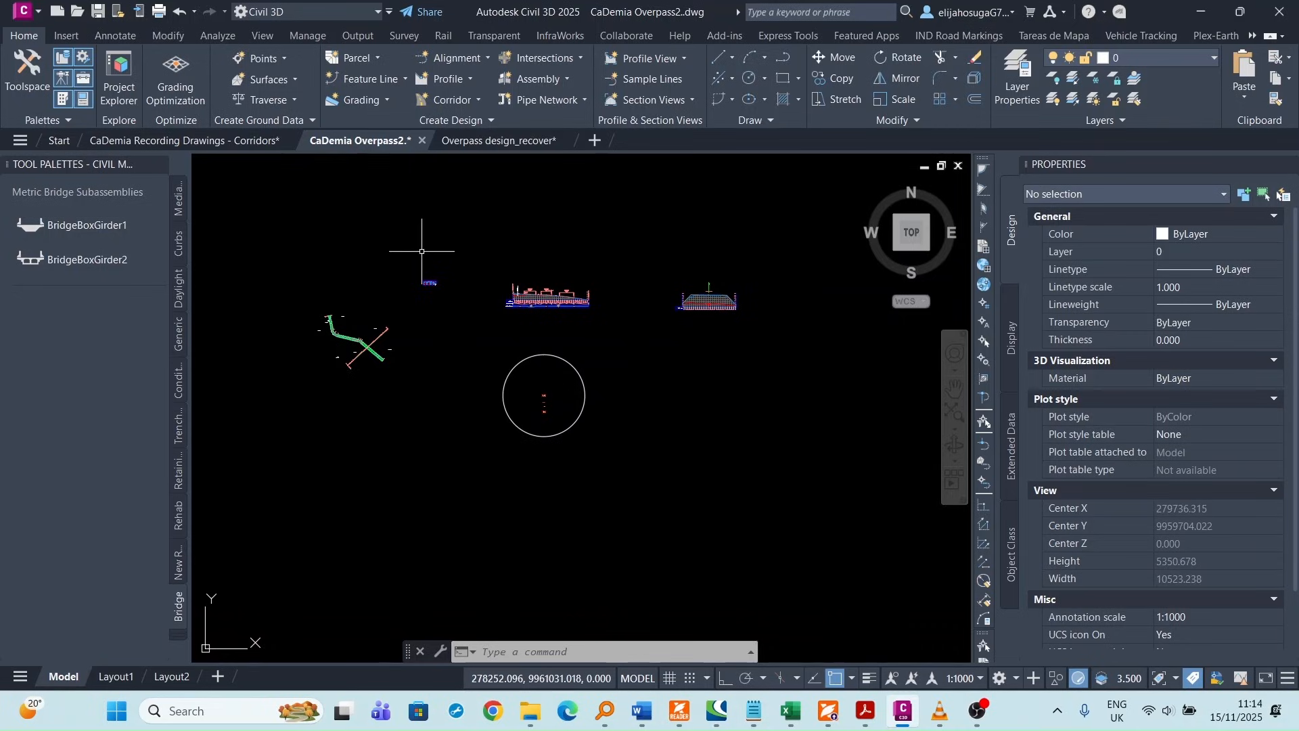
pyautogui.click(454, 97)
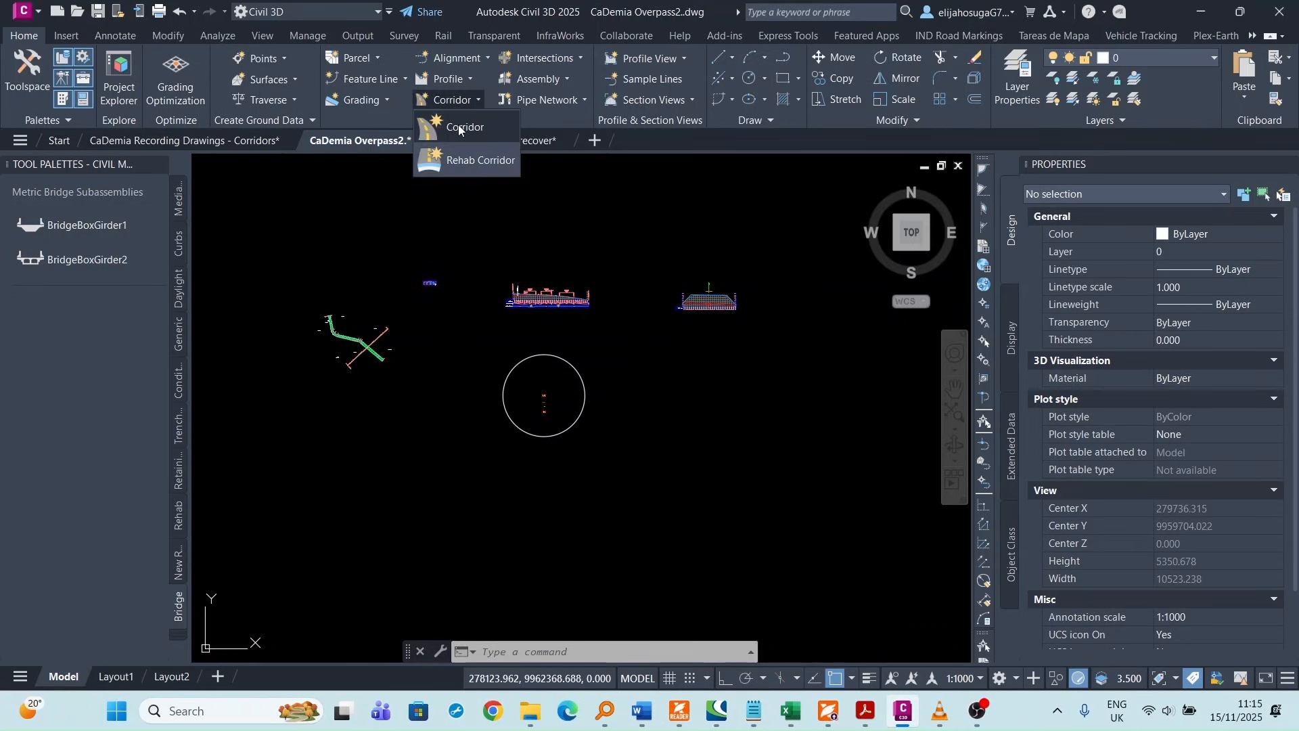
pyautogui.click(458, 128)
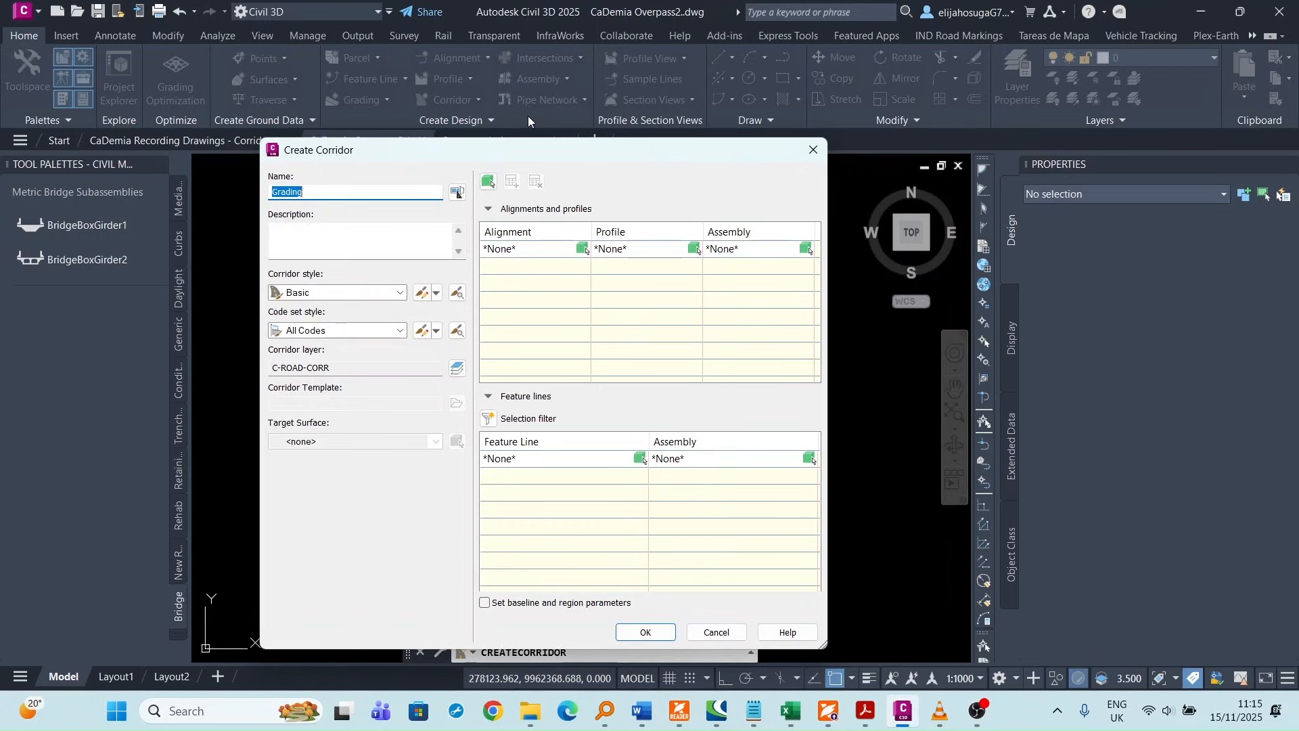
pyautogui.click(550, 255)
pyautogui.click(570, 252)
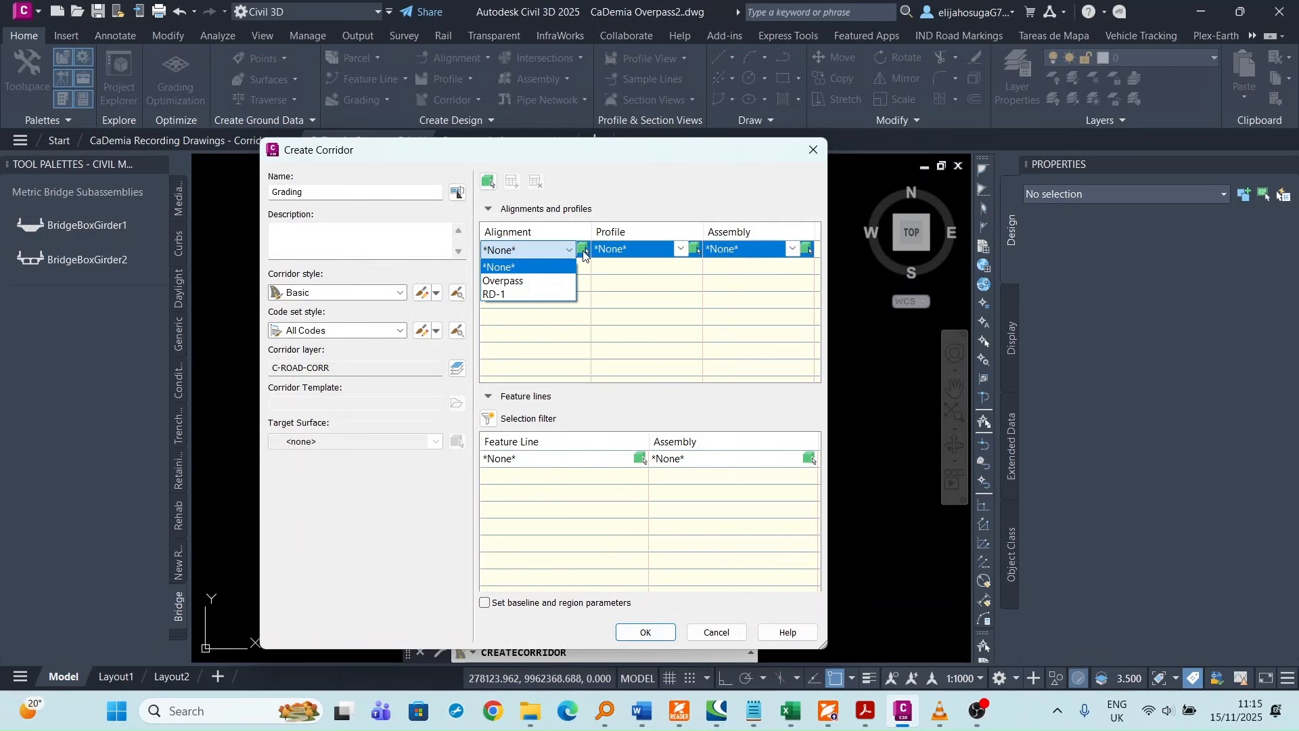
pyautogui.click(565, 267)
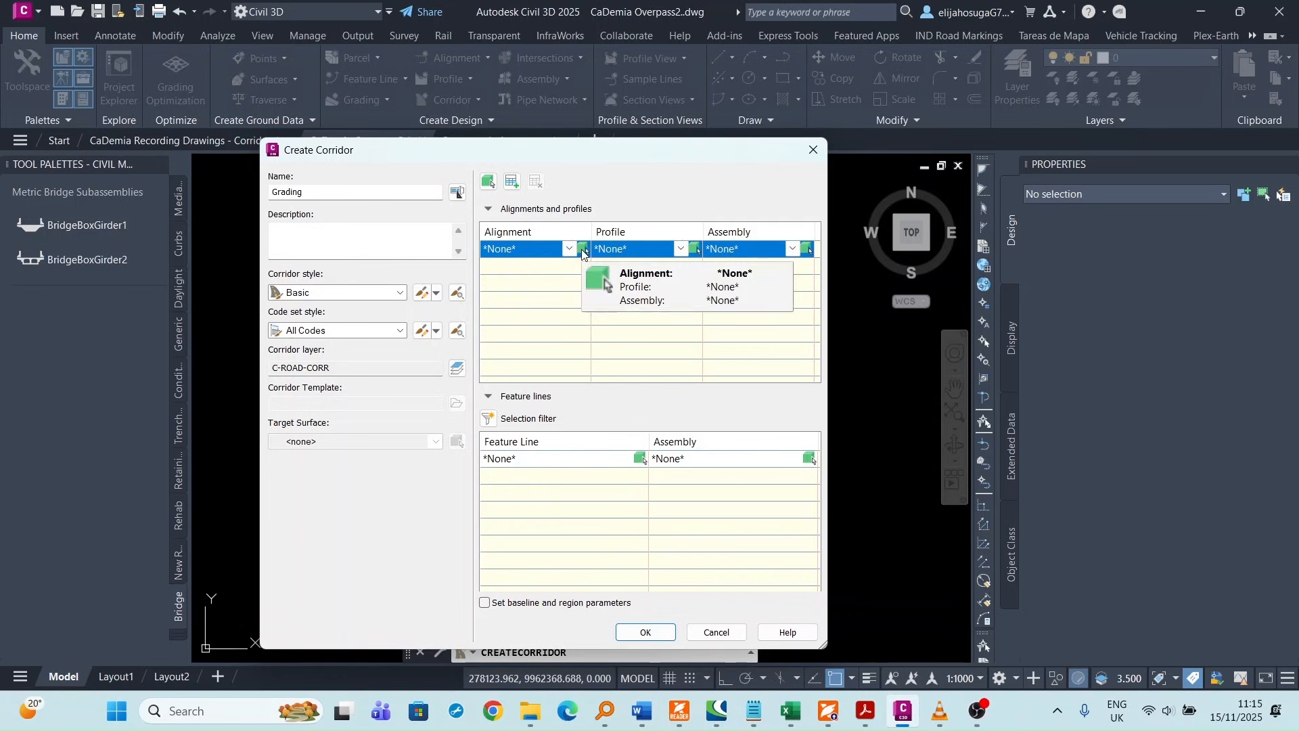
pyautogui.click(582, 251)
pyautogui.scroll(10, 341, 372)
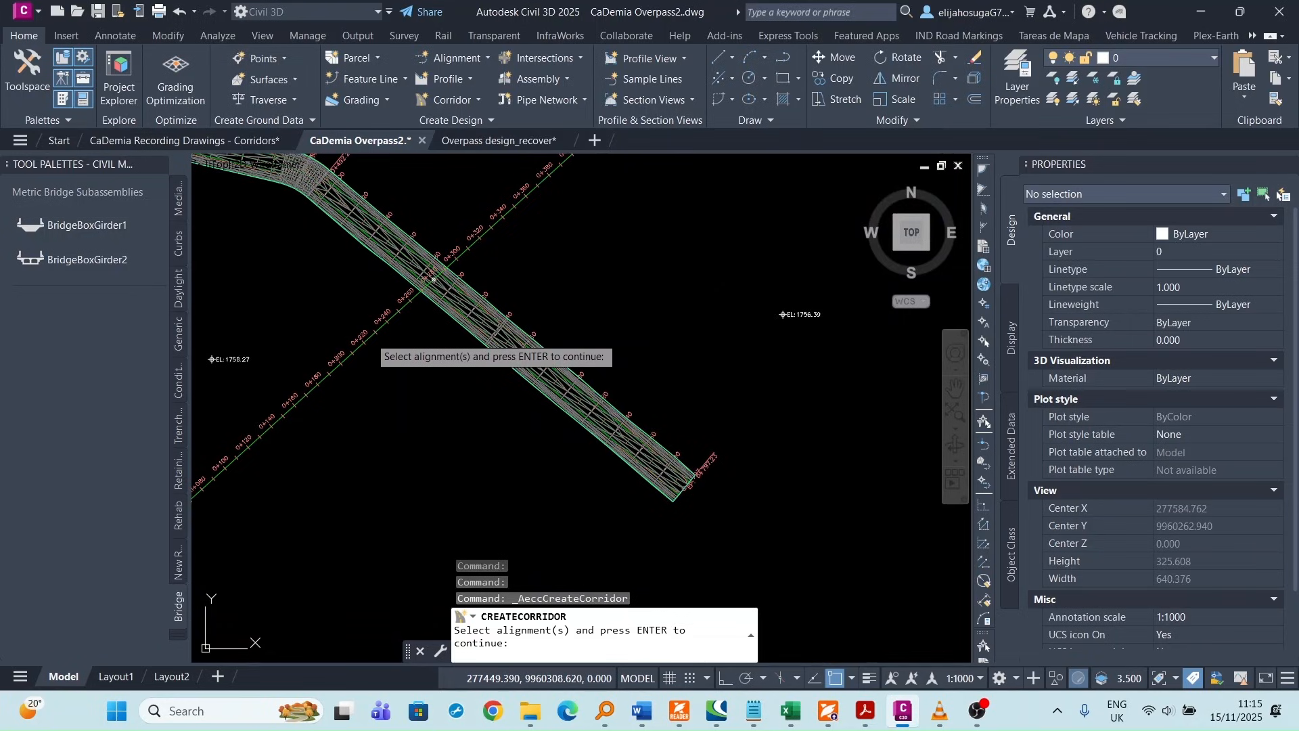
pyautogui.click(433, 278)
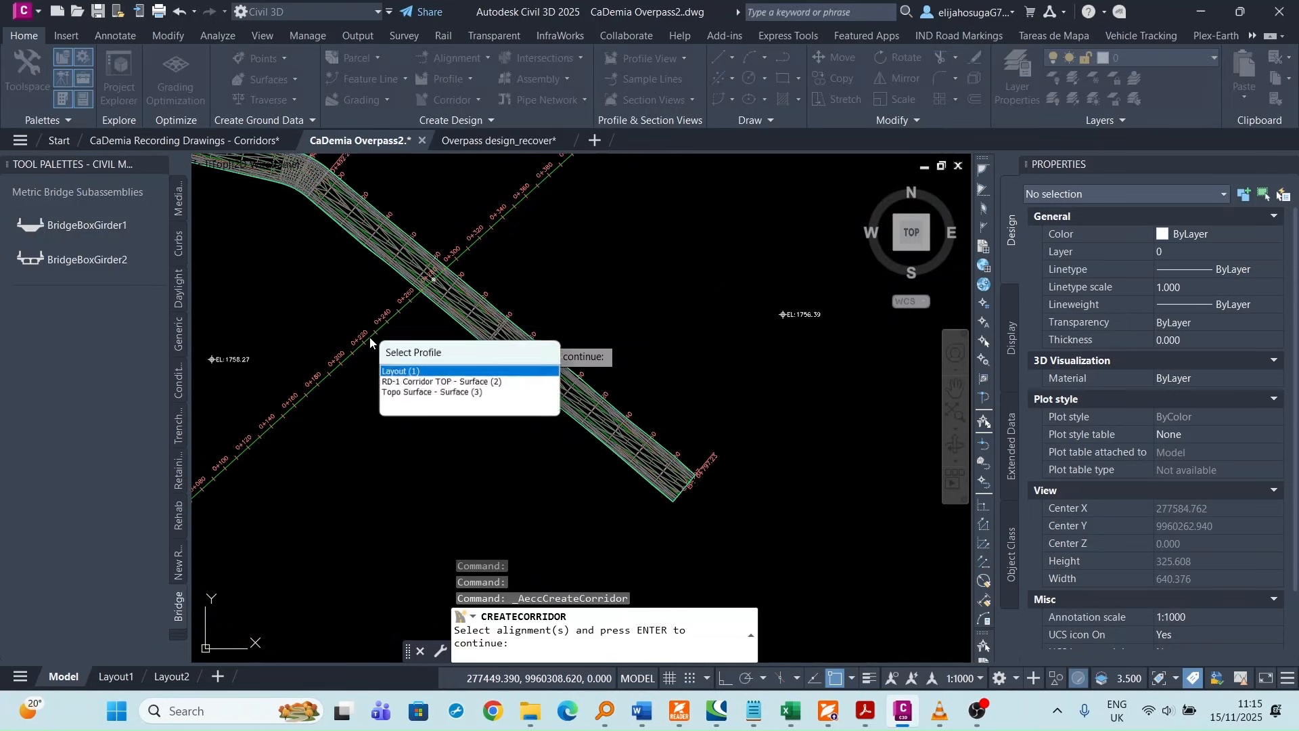
pyautogui.click(414, 373)
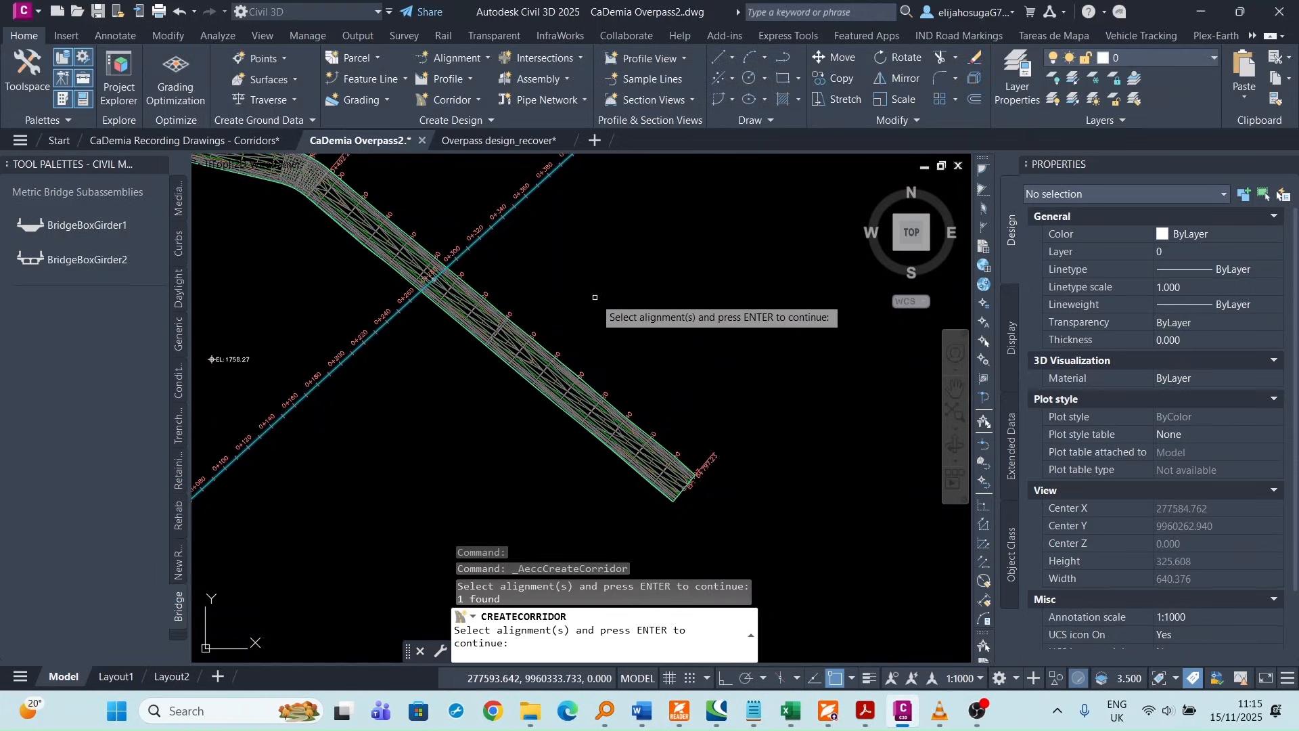
pyautogui.press('Return')
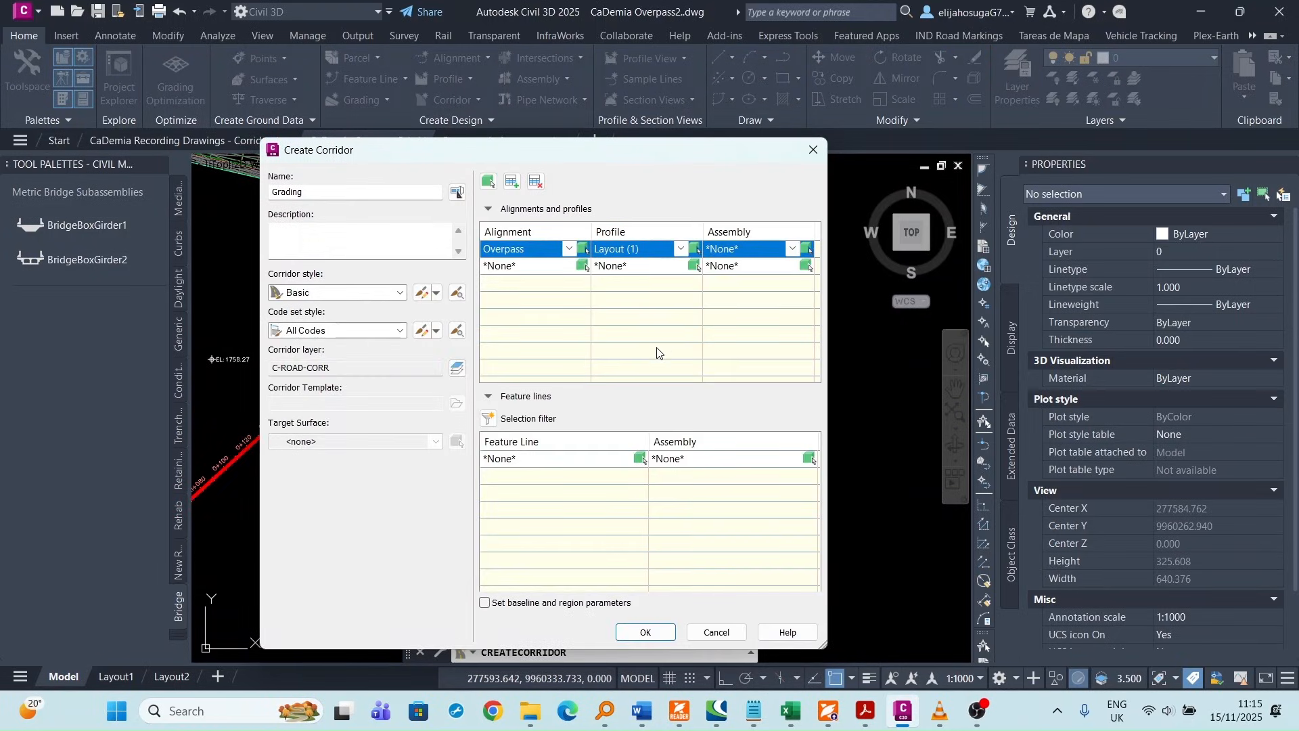
# - Assign the Overpass assembly to the new corridor's baseline and set Topo Surface as the target surface
pyautogui.click(791, 250)
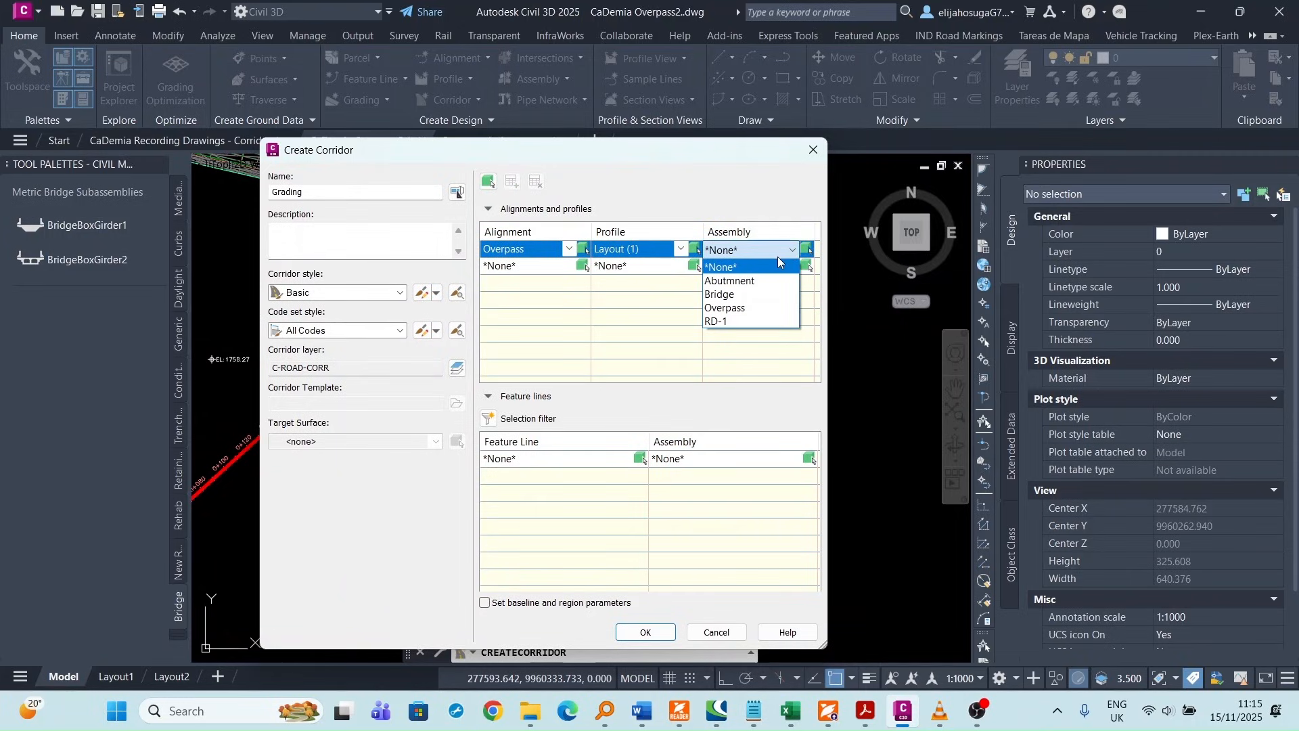
pyautogui.click(739, 309)
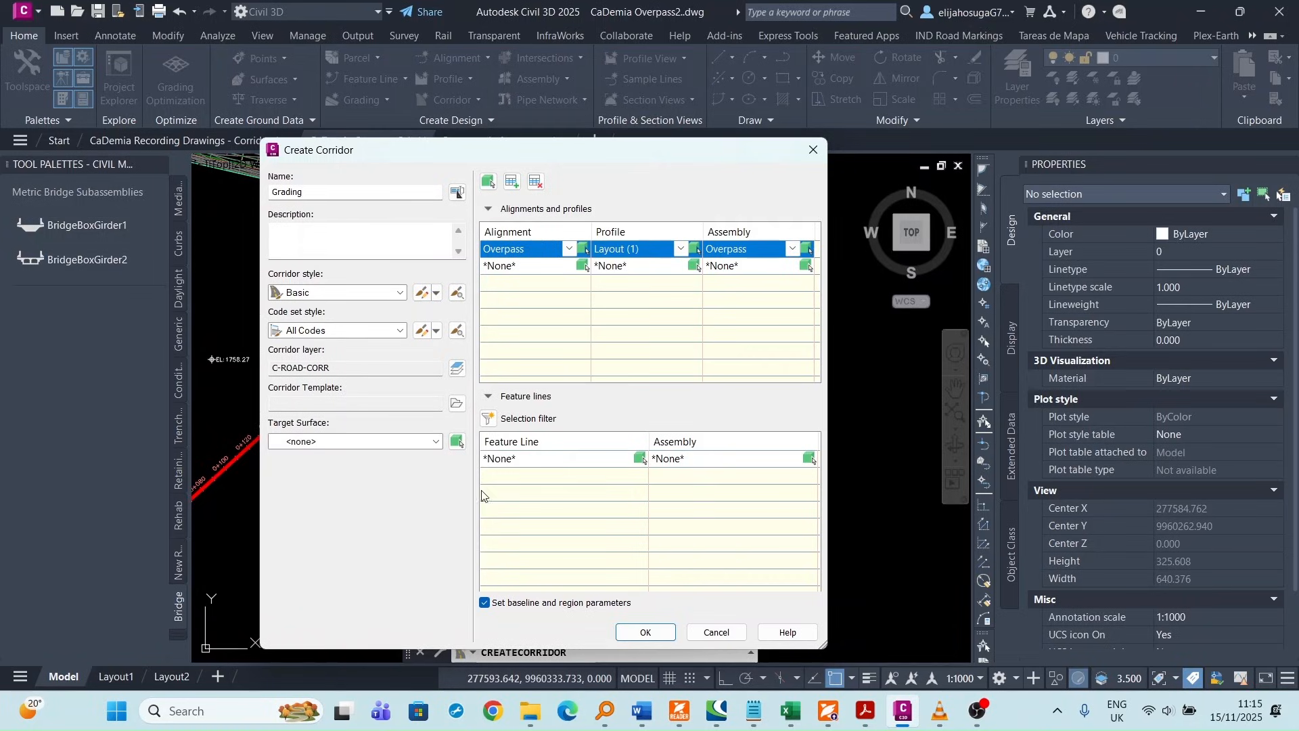
pyautogui.click(337, 443)
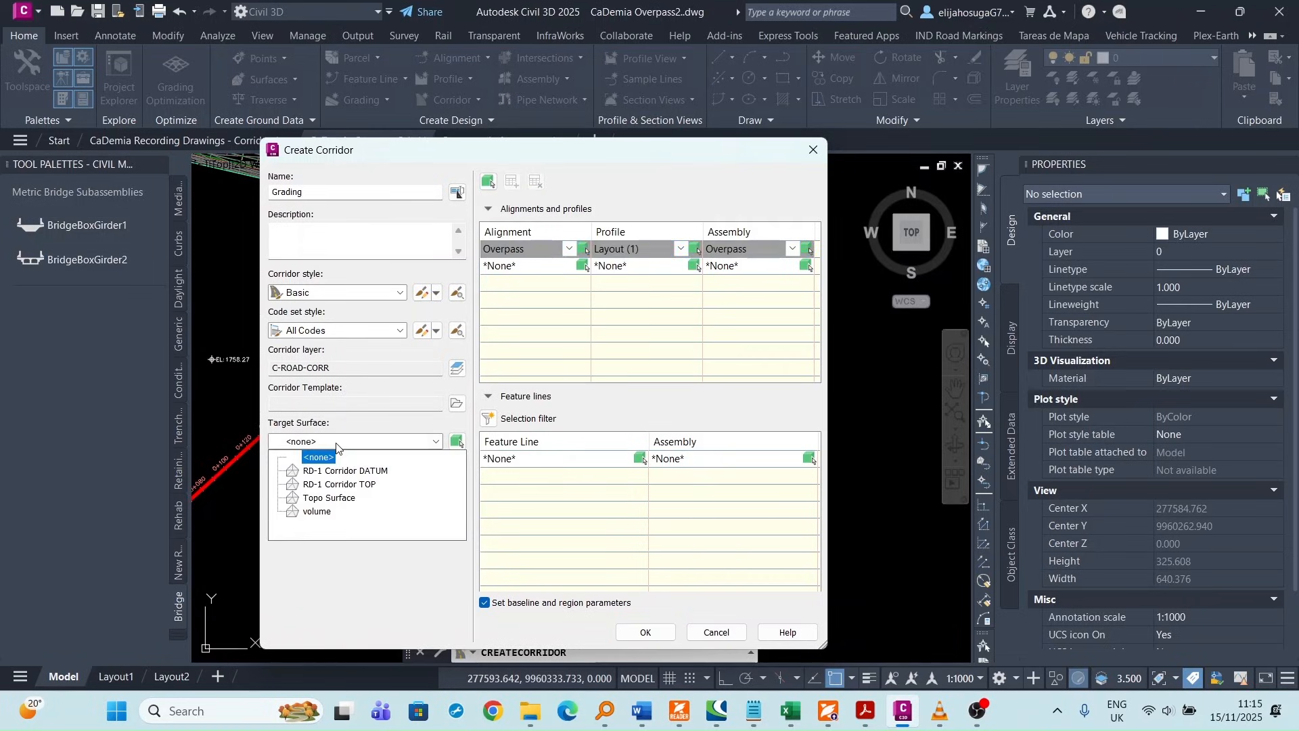
pyautogui.click(316, 513)
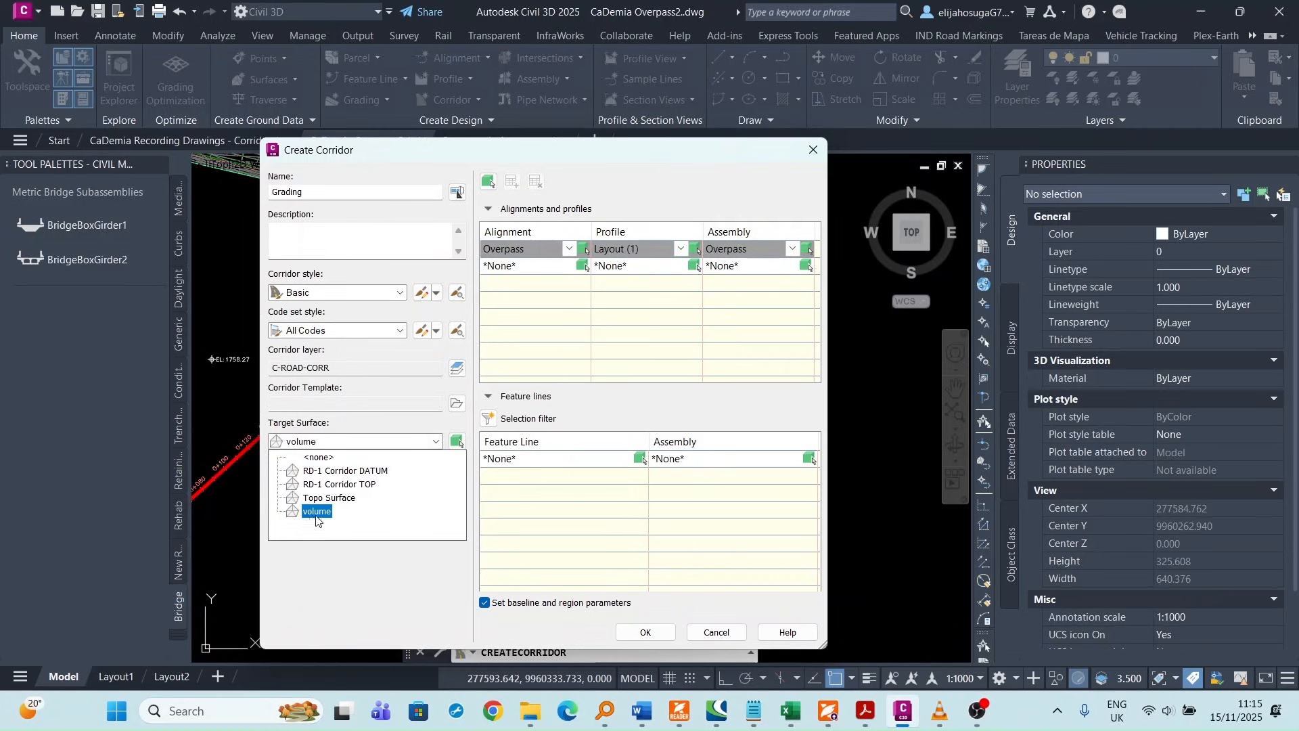
pyautogui.click(319, 500)
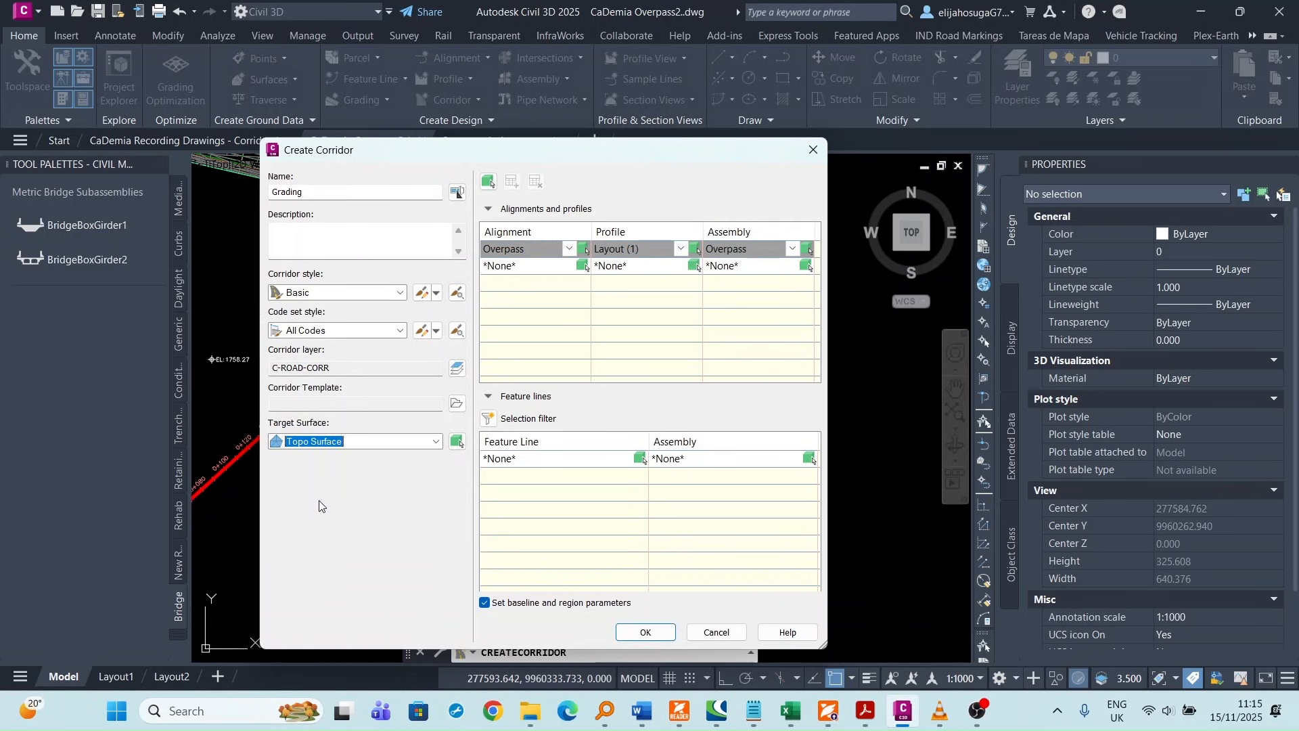
# - Create the corridor, accept its baseline and region parameters, and rebuild it
pyautogui.click(646, 632)
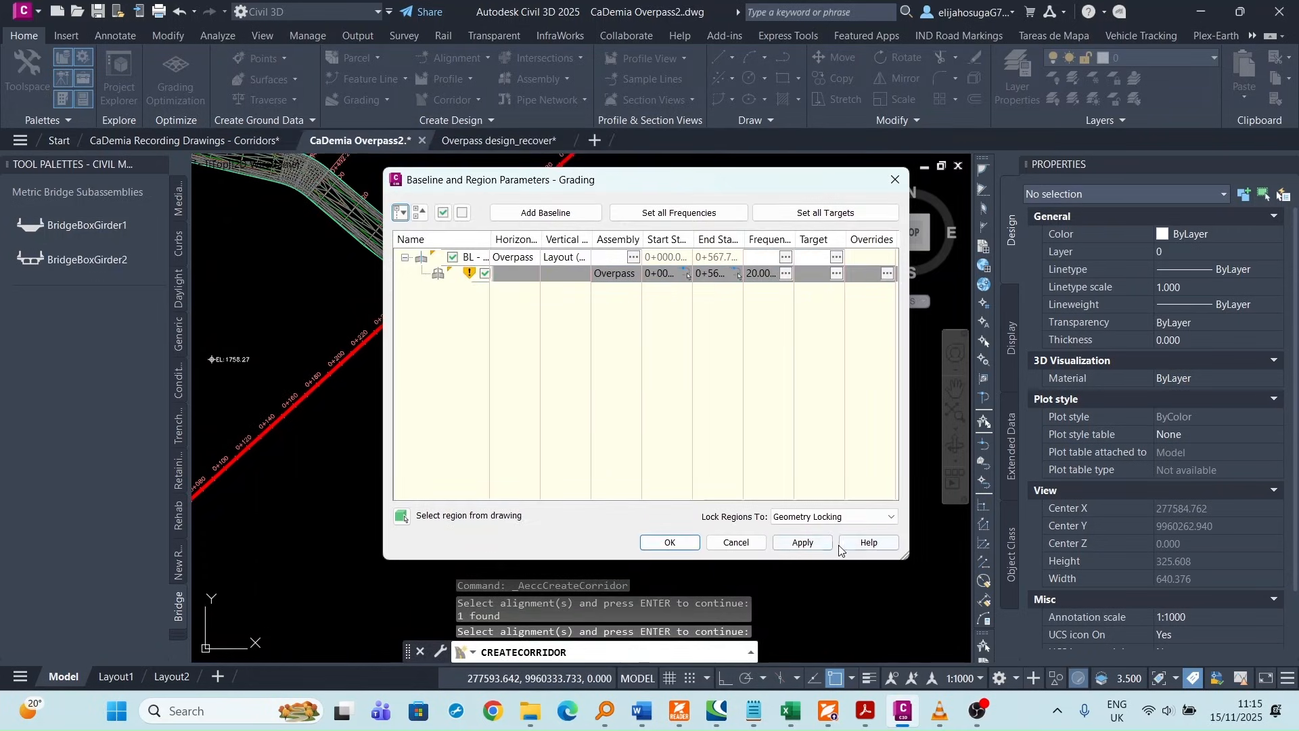
pyautogui.click(805, 543)
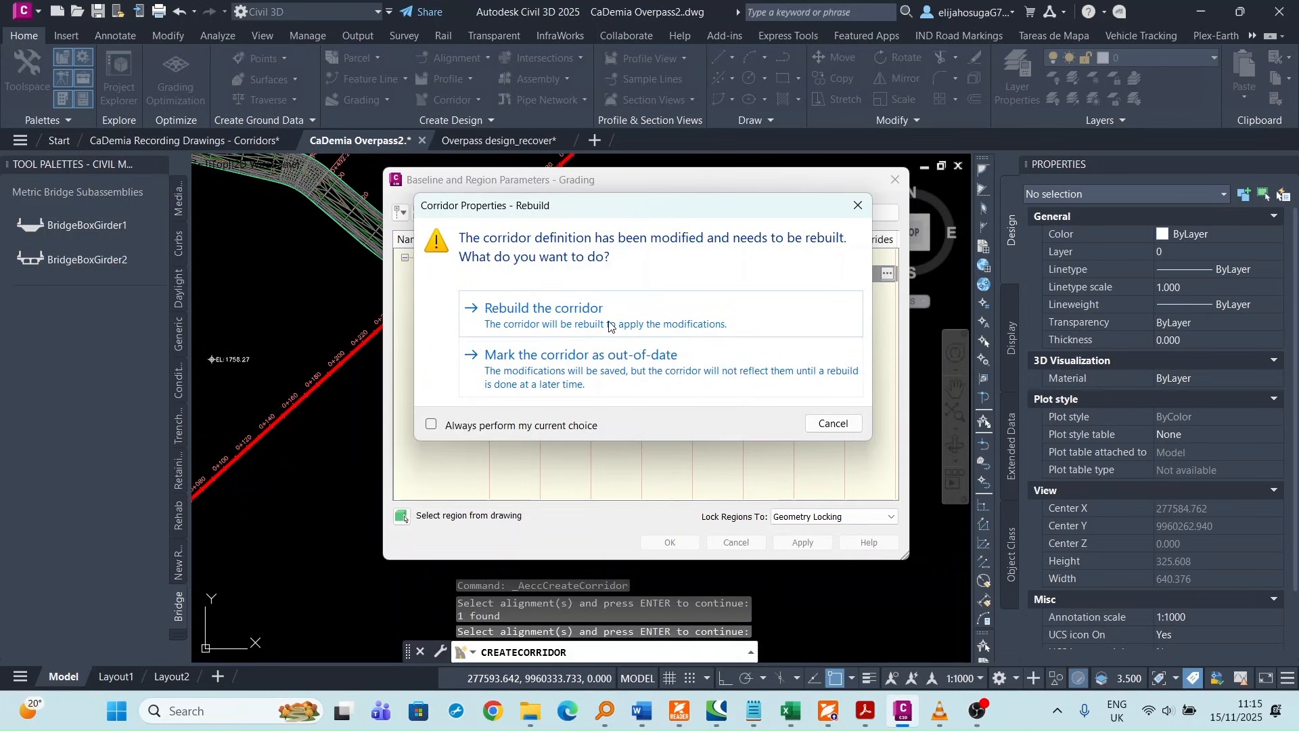
pyautogui.click(610, 318)
pyautogui.click(673, 544)
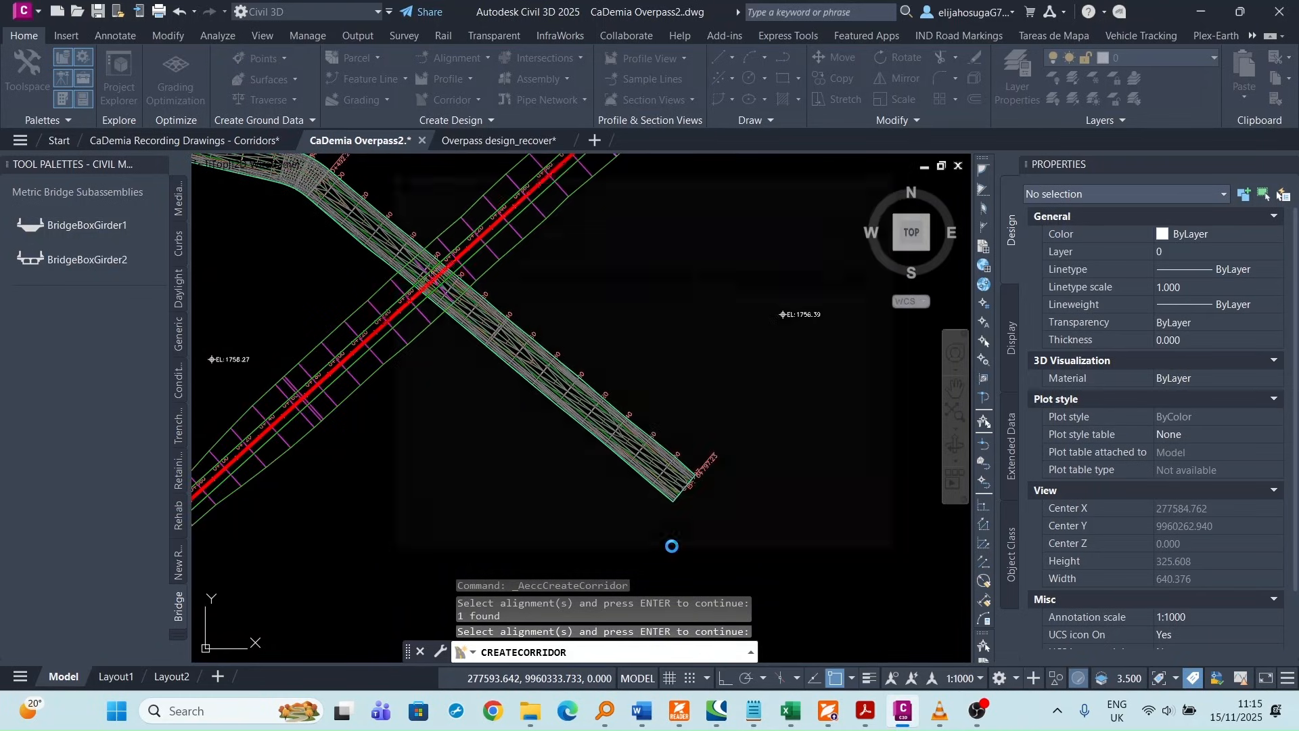
pyautogui.scroll(-4, 486, 423)
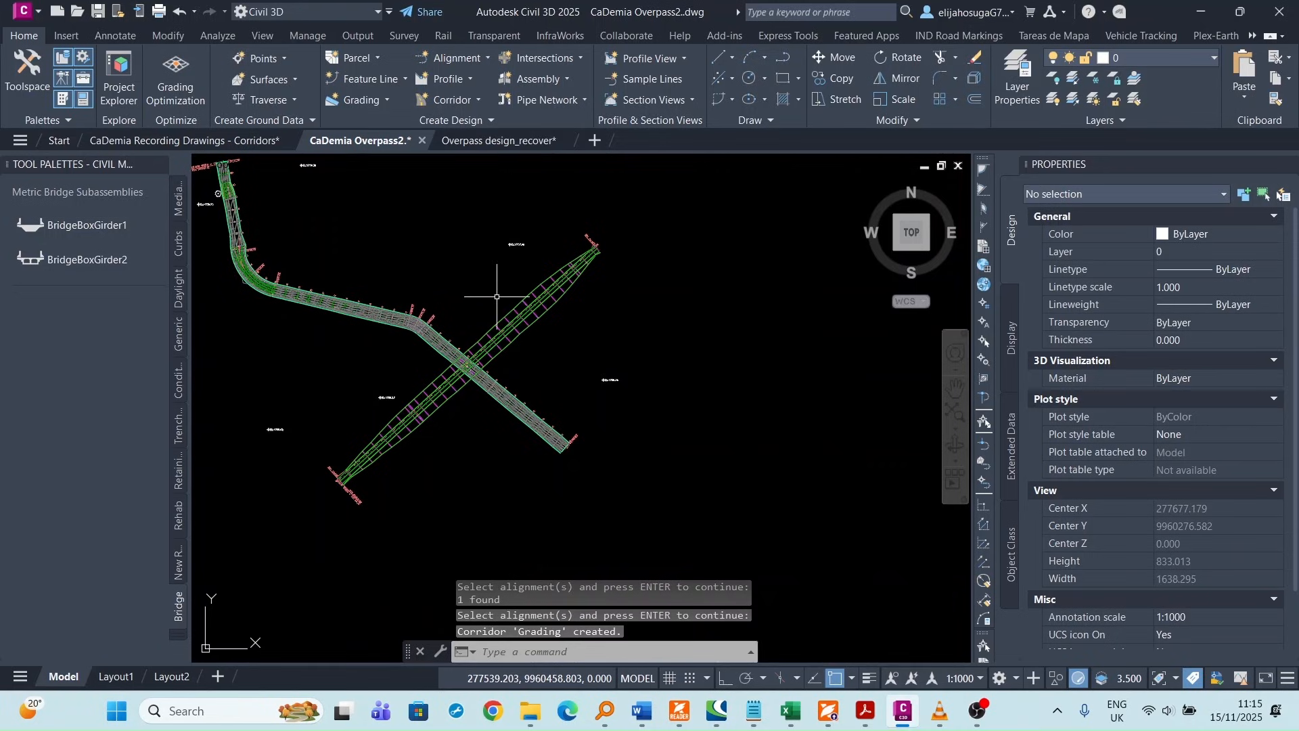
# - Delete the volume surface from the drawing's surfaces and confirm the deletion
pyautogui.click(30, 101)
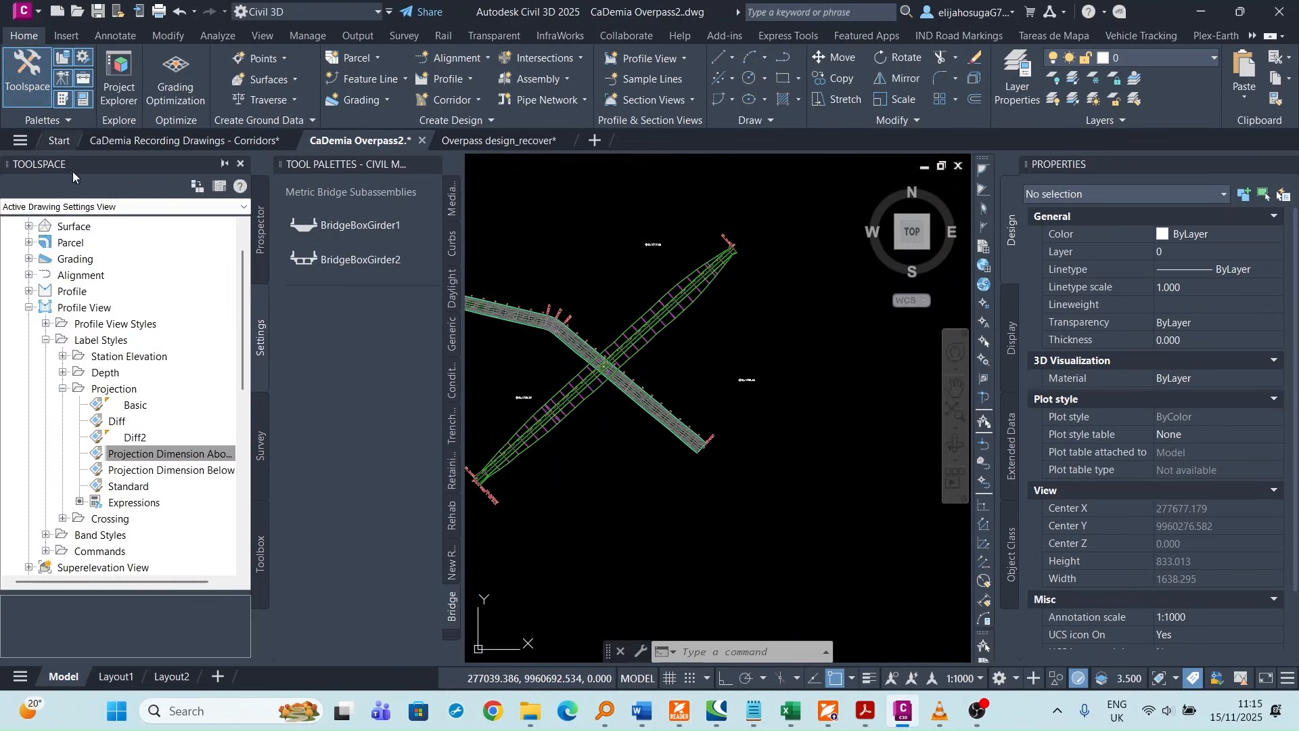
pyautogui.click(29, 227)
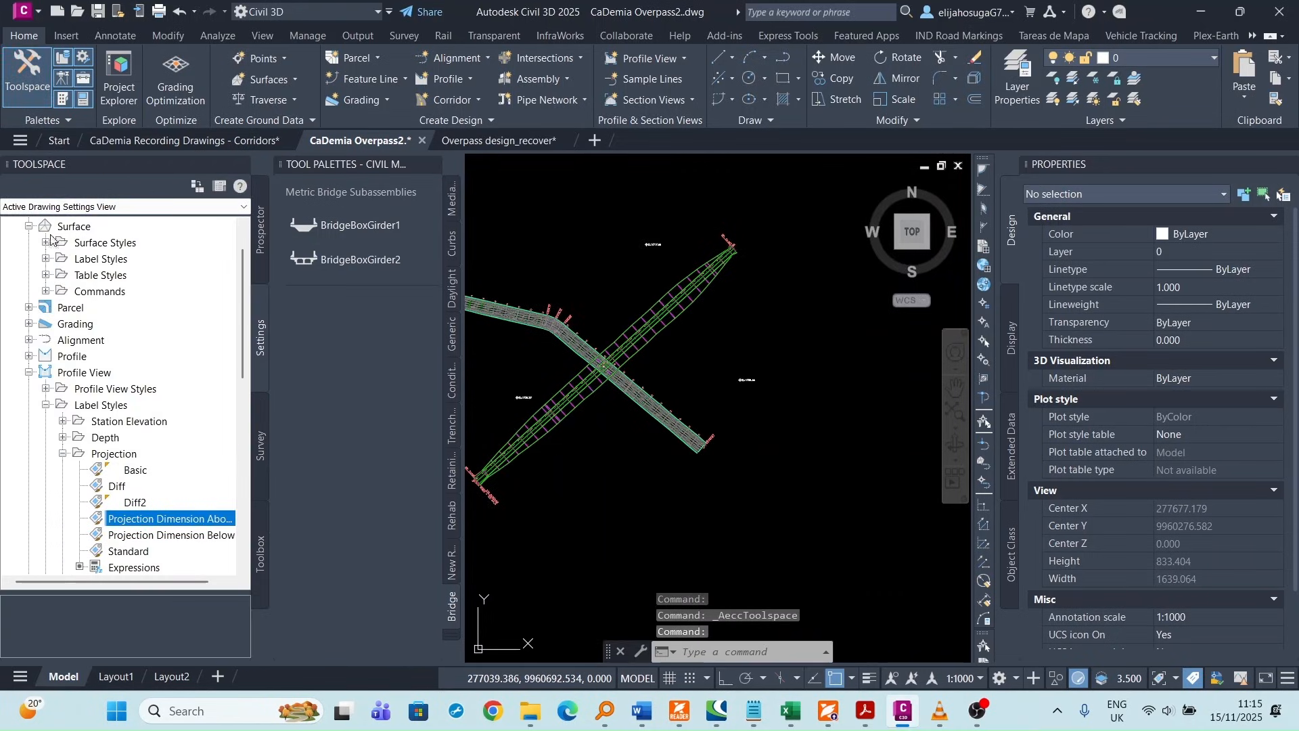
pyautogui.click(257, 240)
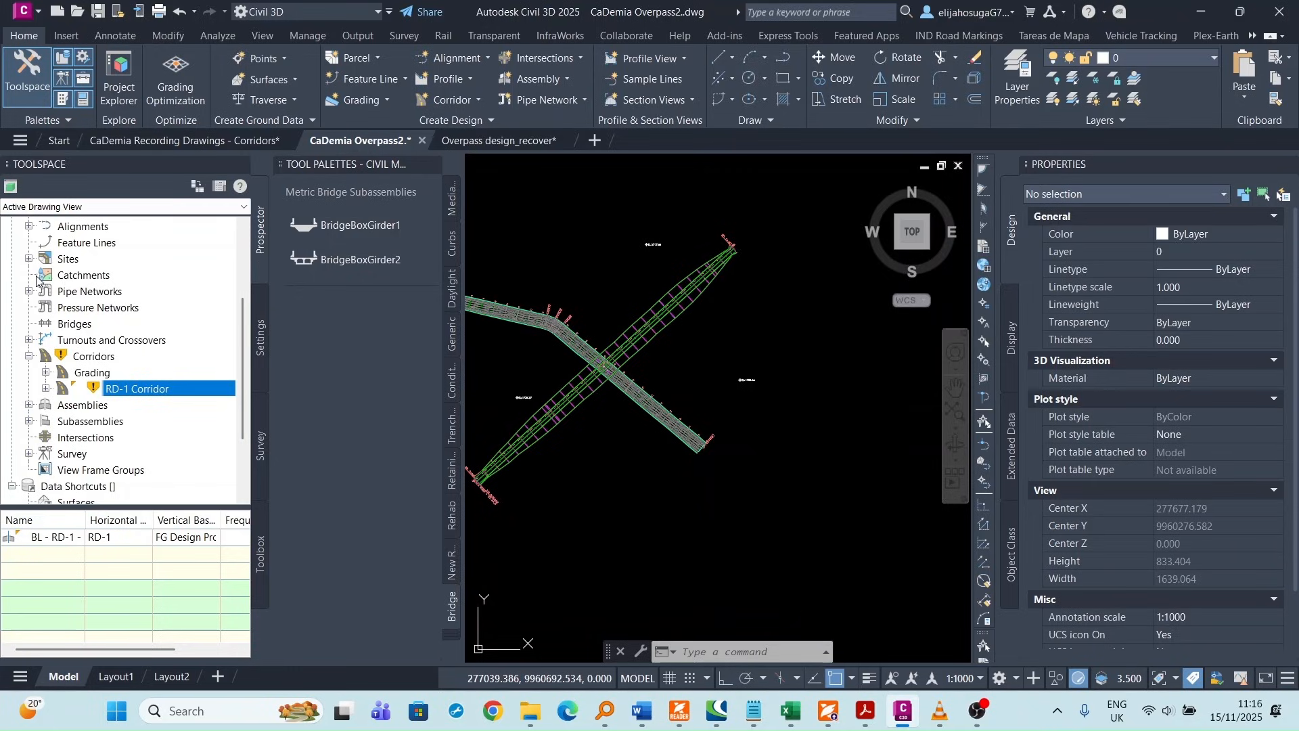
pyautogui.scroll(3, 38, 280)
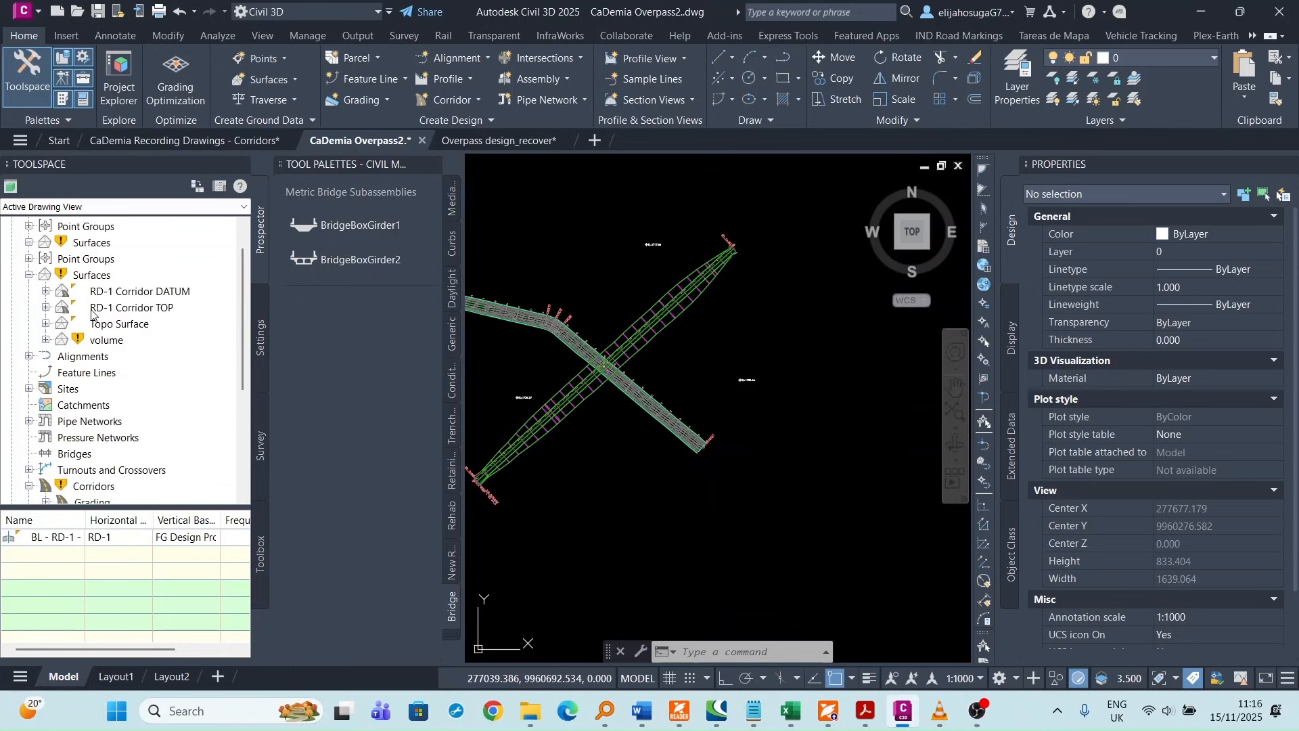
pyautogui.click(137, 292)
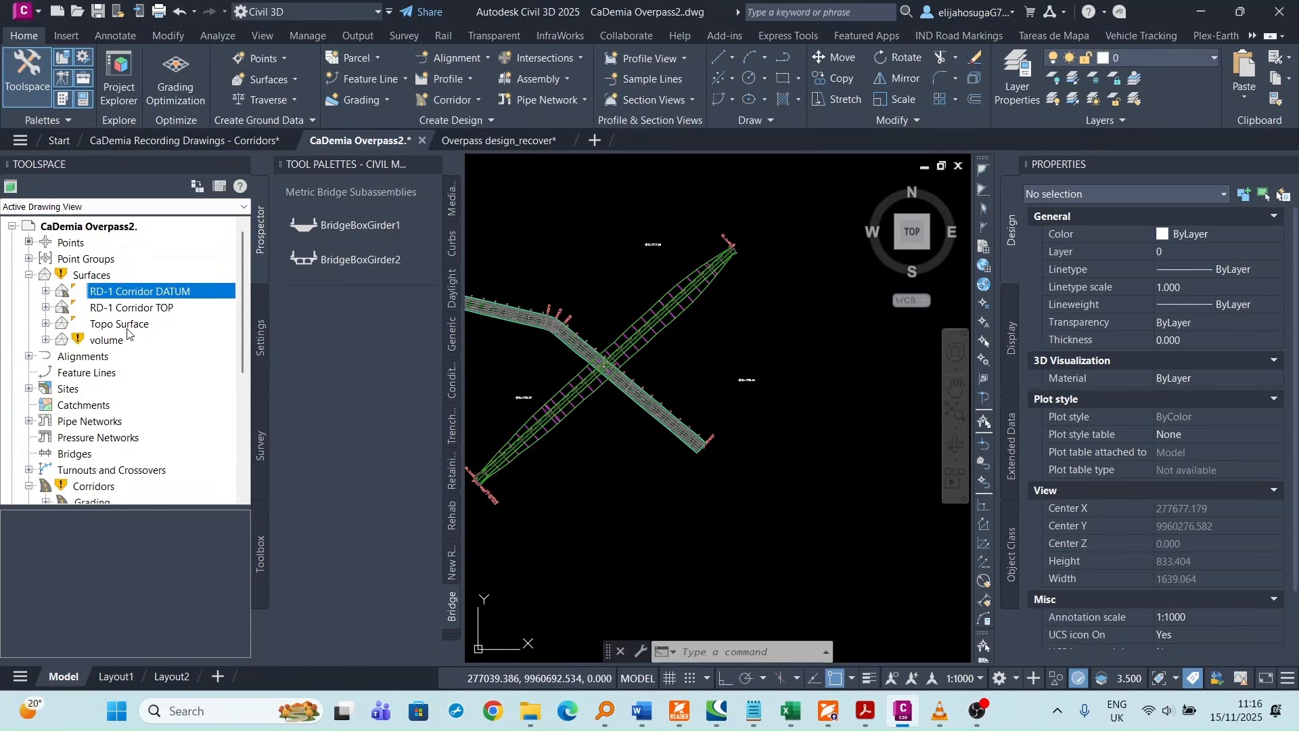
pyautogui.click(99, 345)
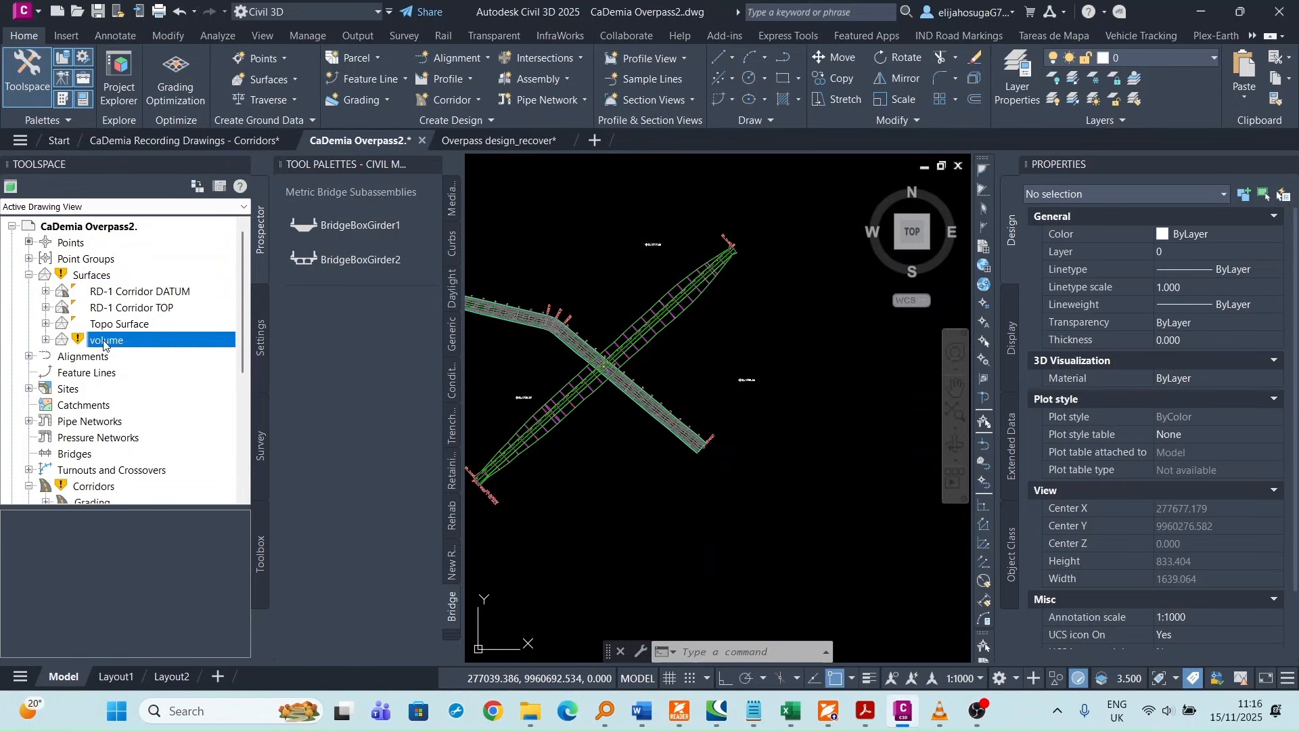
pyautogui.rightClick(103, 341)
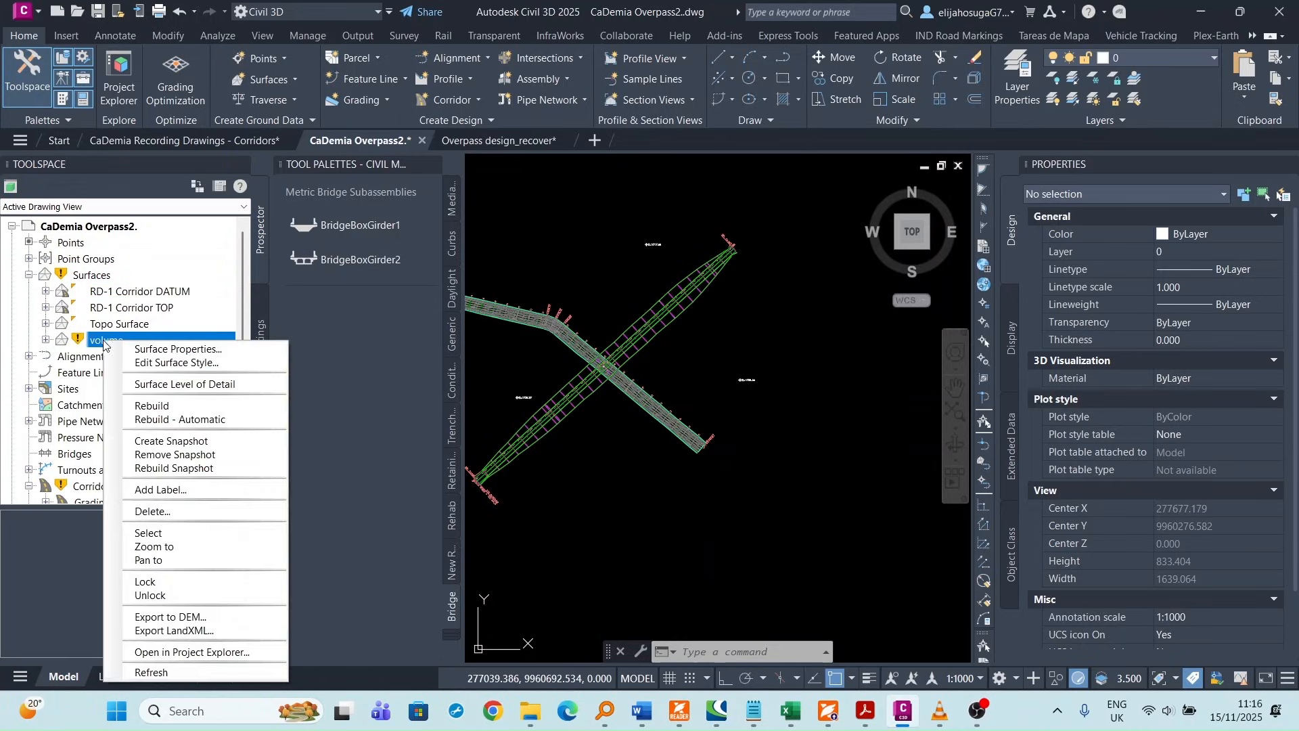
pyautogui.click(177, 512)
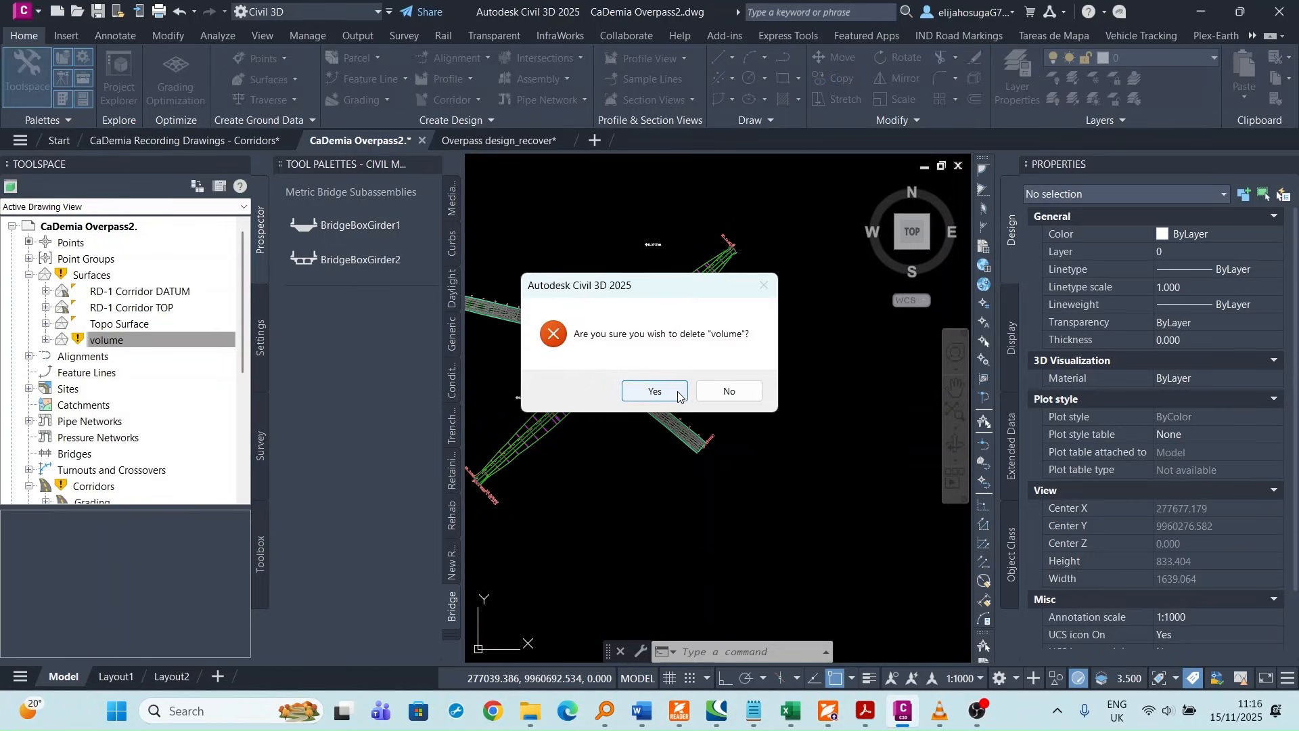
pyautogui.click(655, 391)
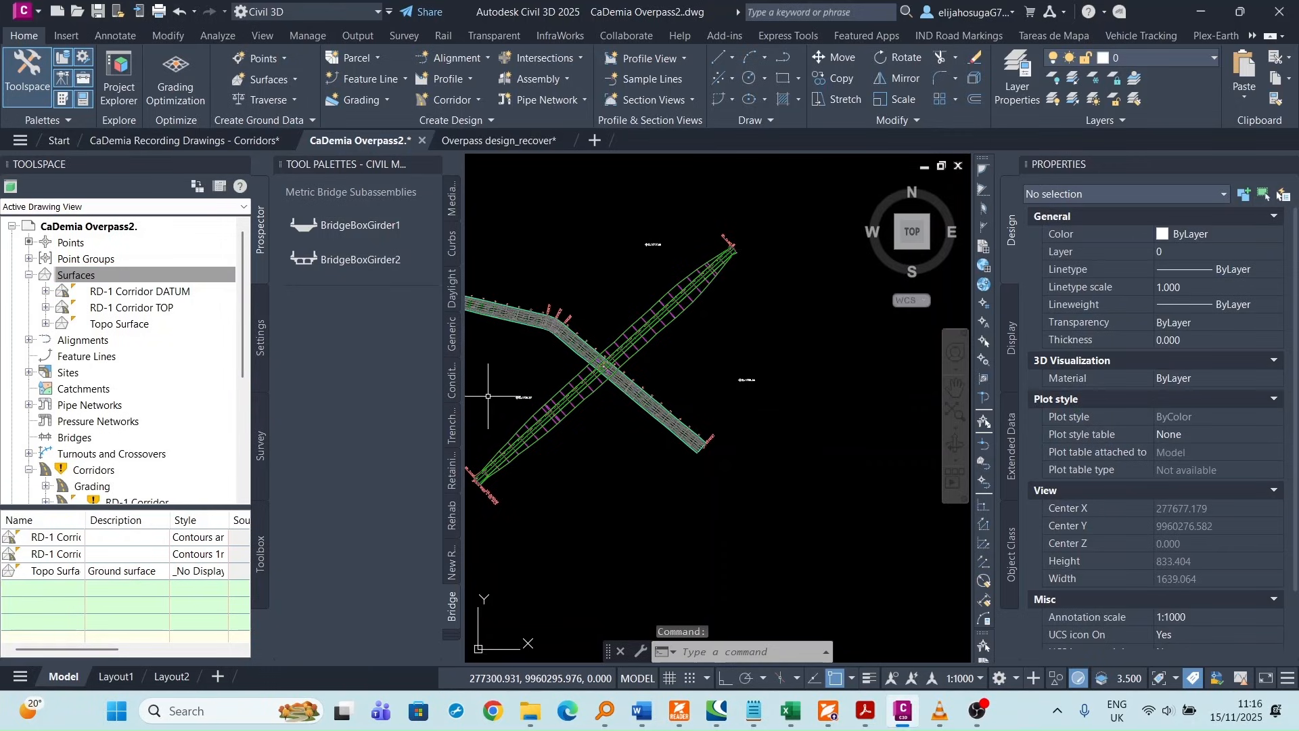
# - Examine in plan where the new overpass corridor crosses RD-1
pyautogui.scroll(-2, 609, 423)
pyautogui.scroll(4, 626, 440)
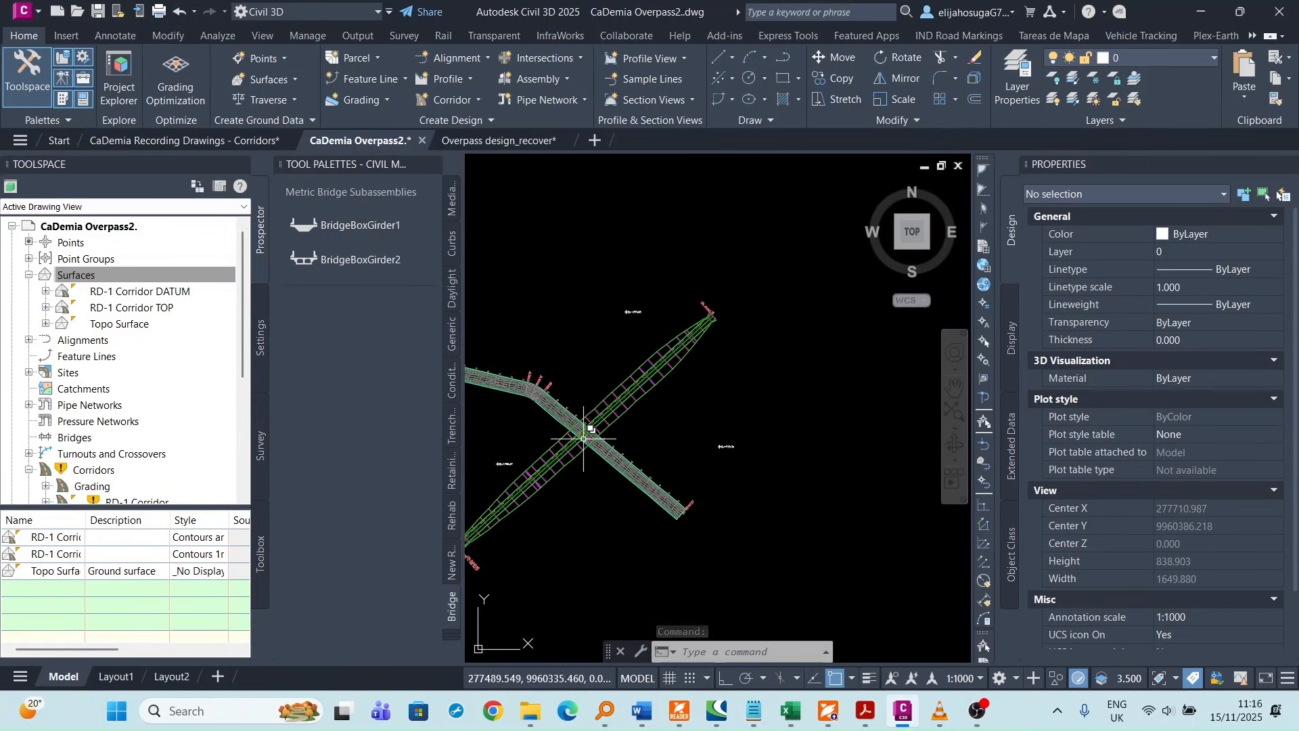
pyautogui.scroll(-3, 595, 430)
pyautogui.scroll(4, 594, 430)
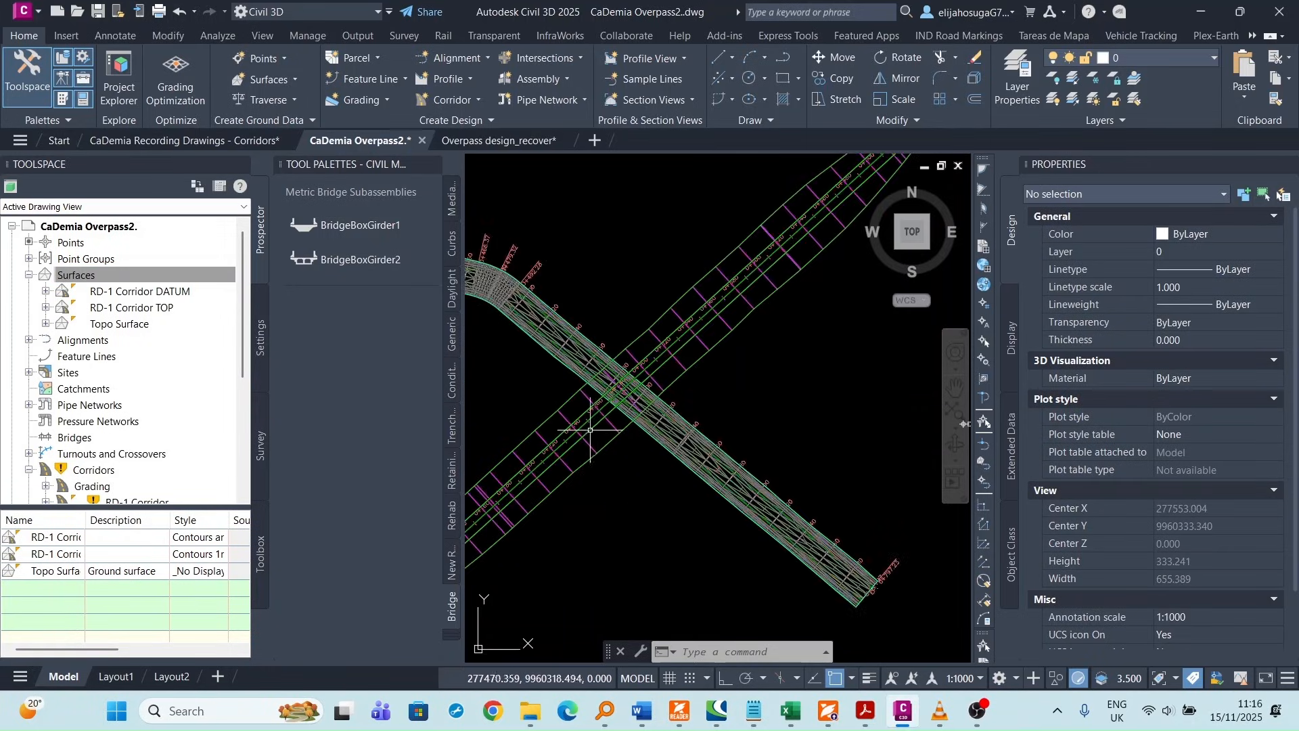
pyautogui.scroll(-4, 595, 429)
pyautogui.scroll(6, 630, 403)
pyautogui.scroll(-5, 630, 403)
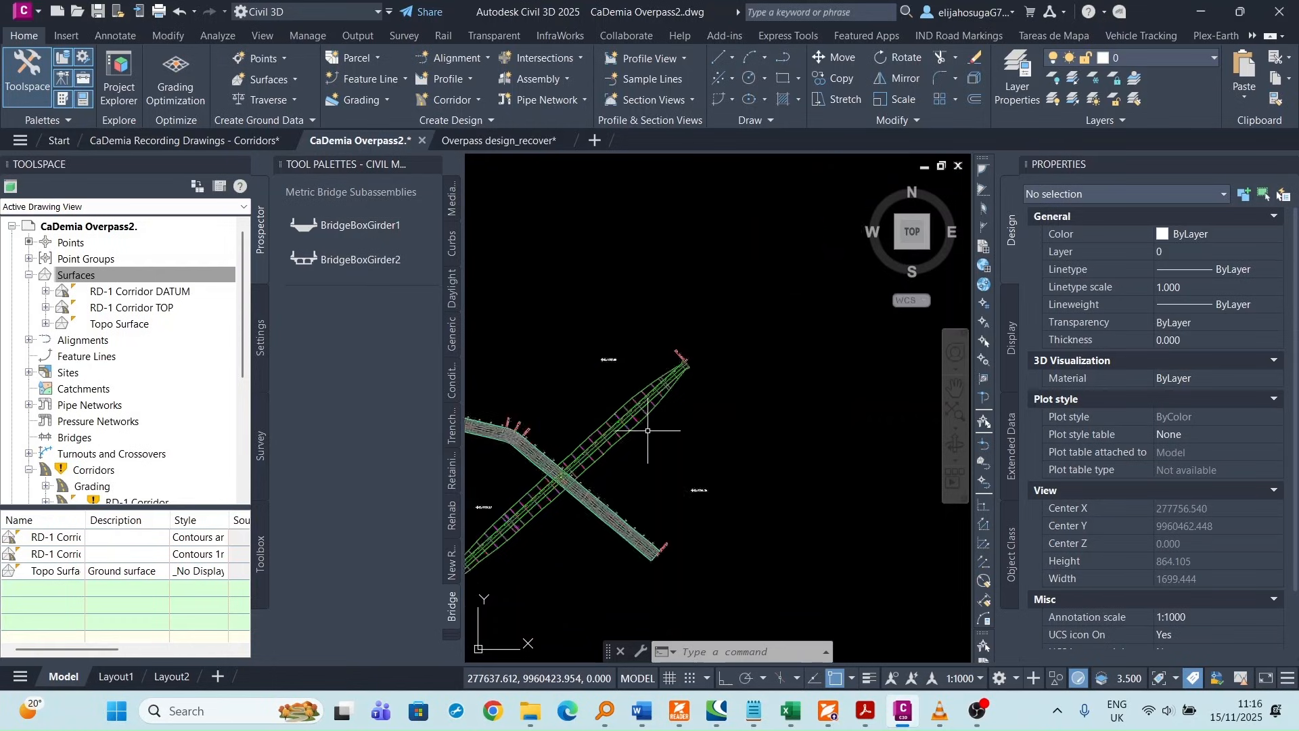
pyautogui.scroll(5, 567, 488)
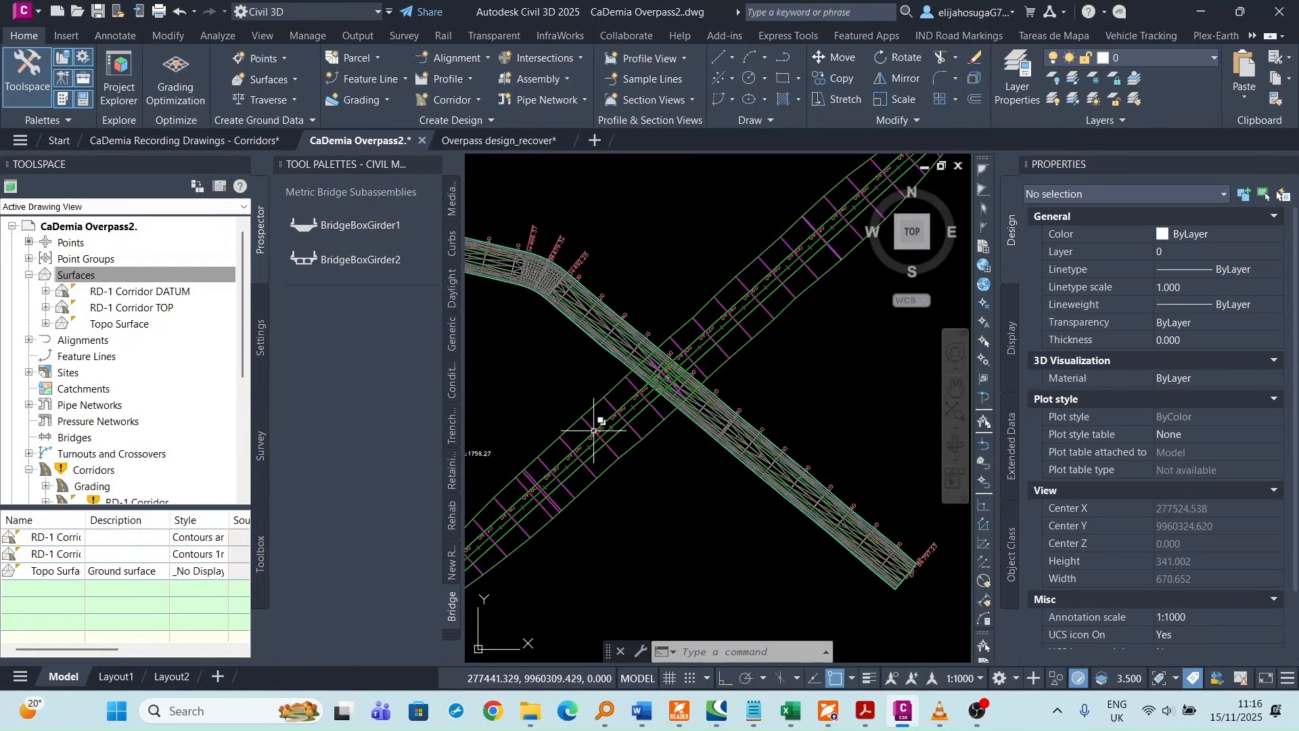
pyautogui.scroll(-2, 595, 430)
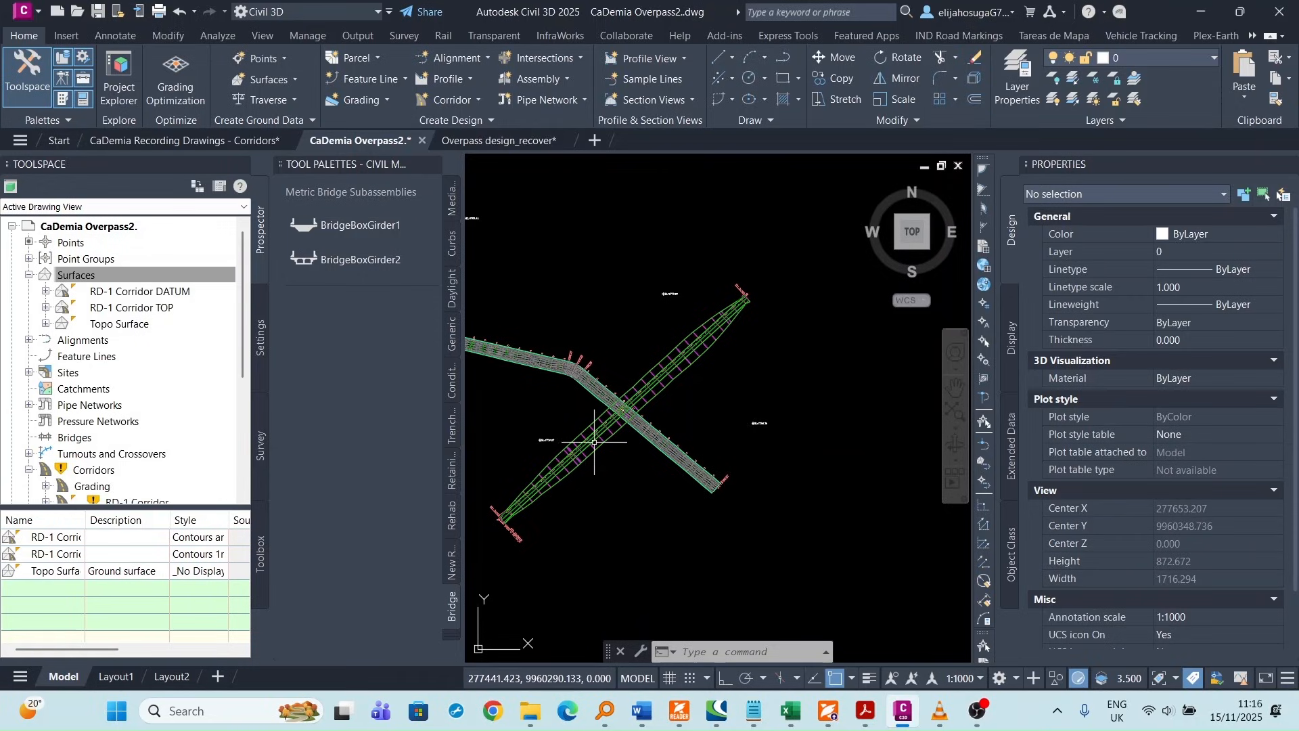
# - Examine the Overpass profile view around the RD-1 crossing to identify the stations where the bridge should start and end
pyautogui.scroll(-6, 544, 483)
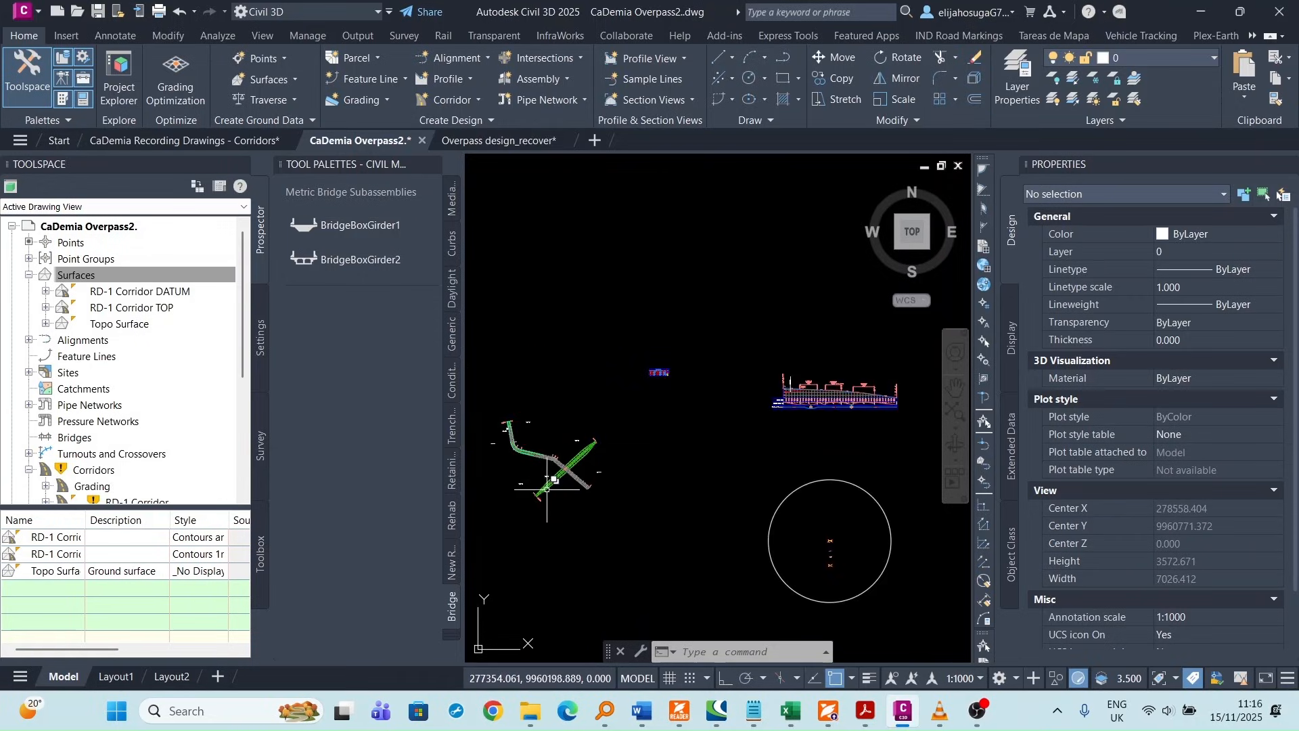
pyautogui.scroll(6, 560, 472)
pyautogui.scroll(-6, 610, 508)
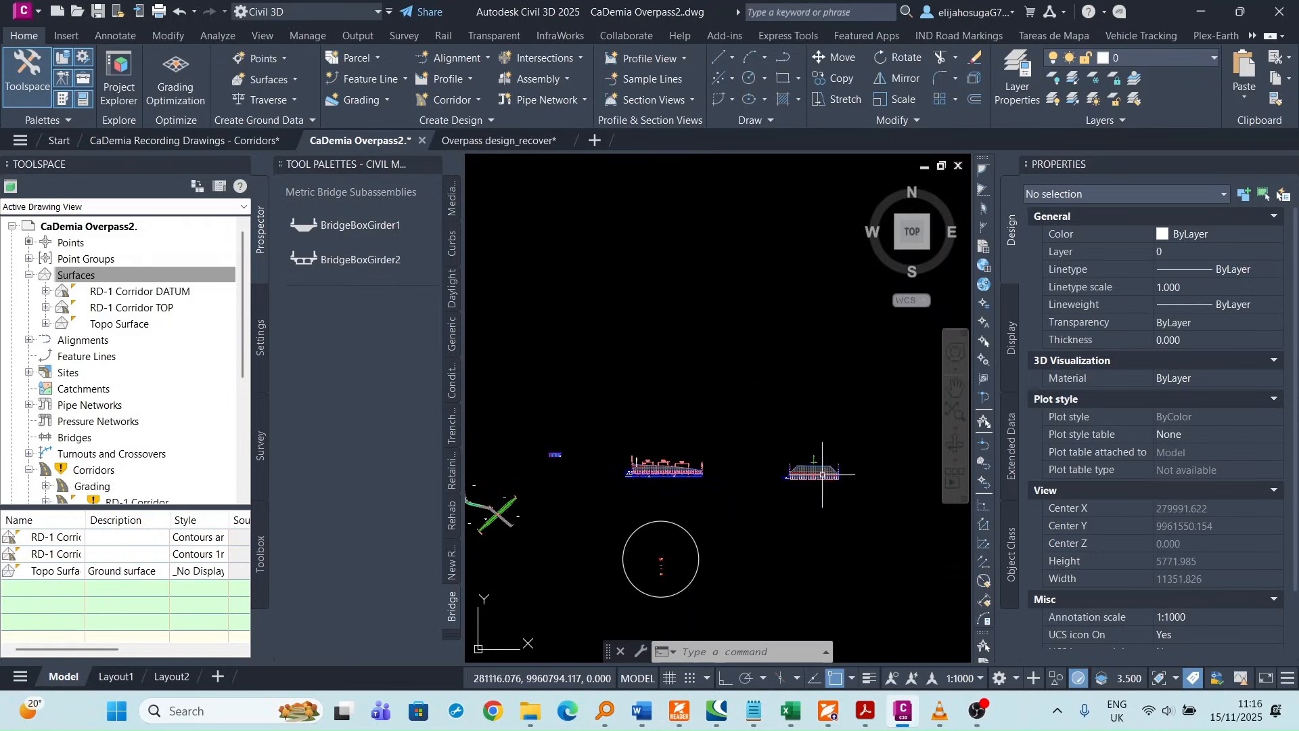
pyautogui.scroll(8, 783, 443)
pyautogui.scroll(2, 763, 452)
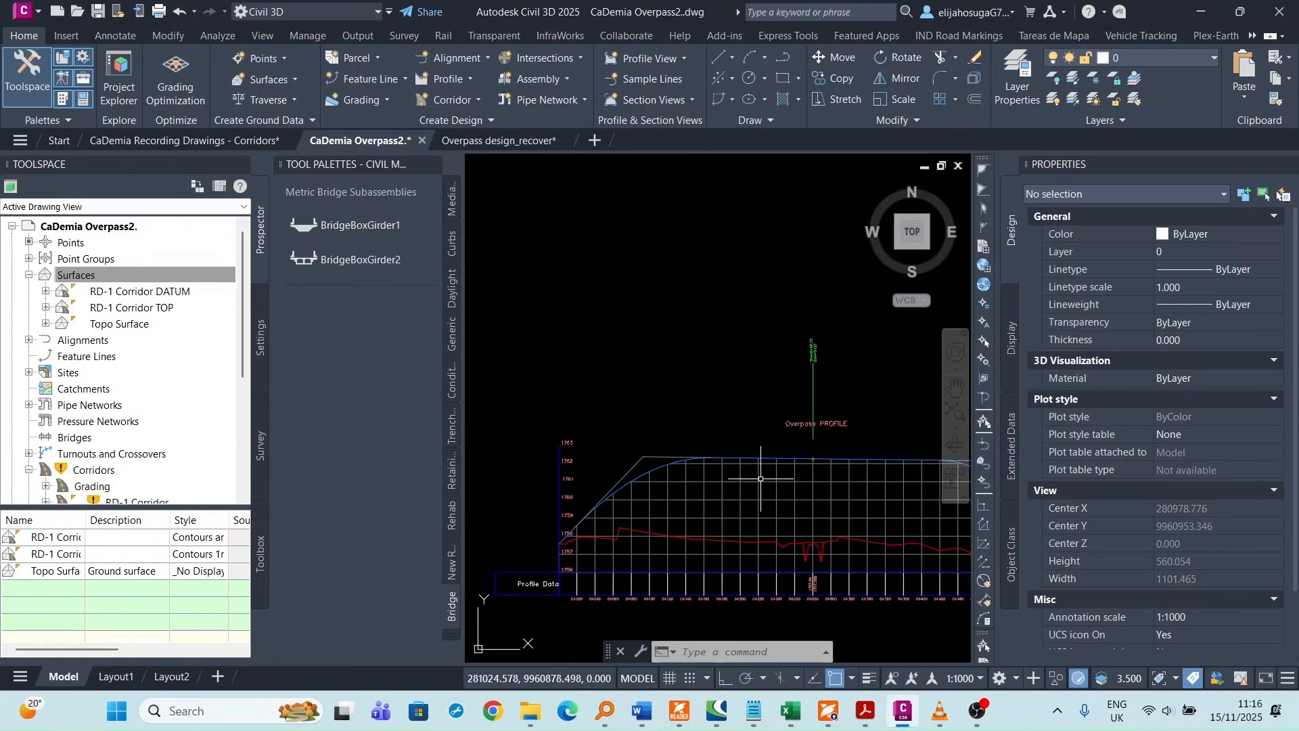
pyautogui.scroll(2, 795, 550)
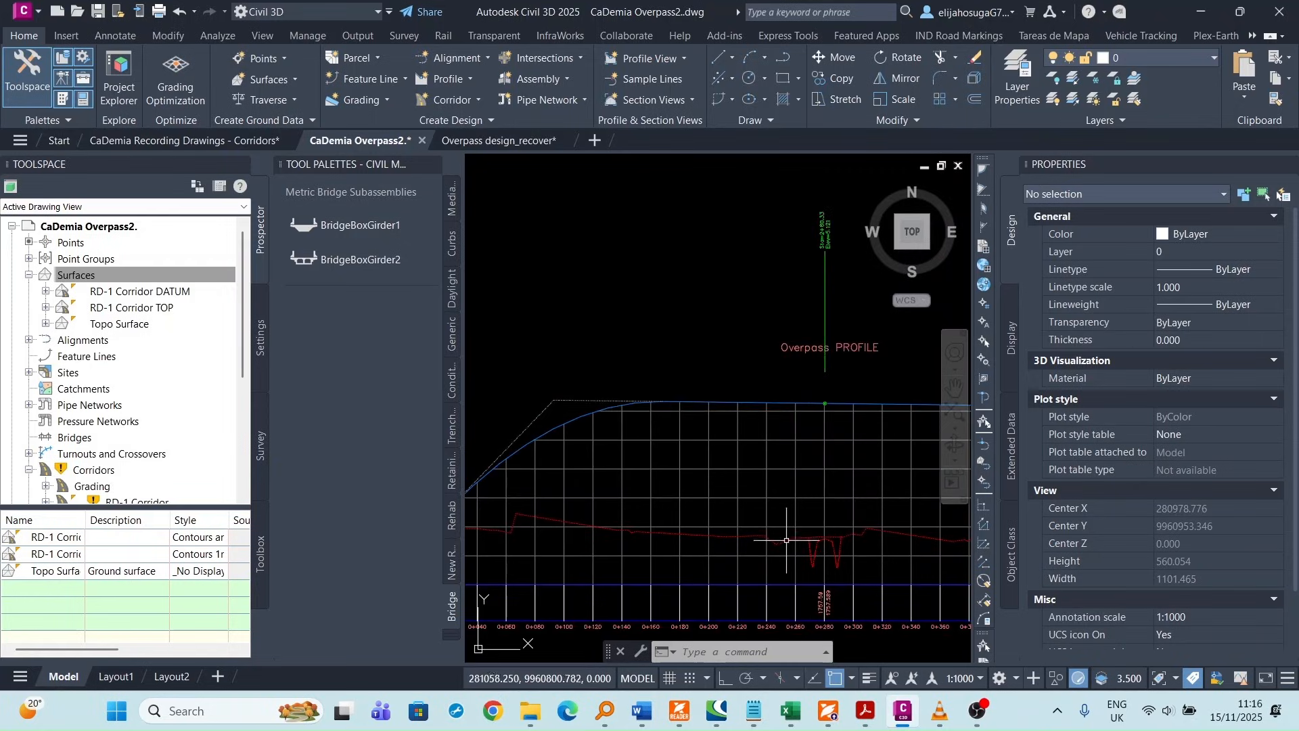
pyautogui.scroll(-2, 763, 464)
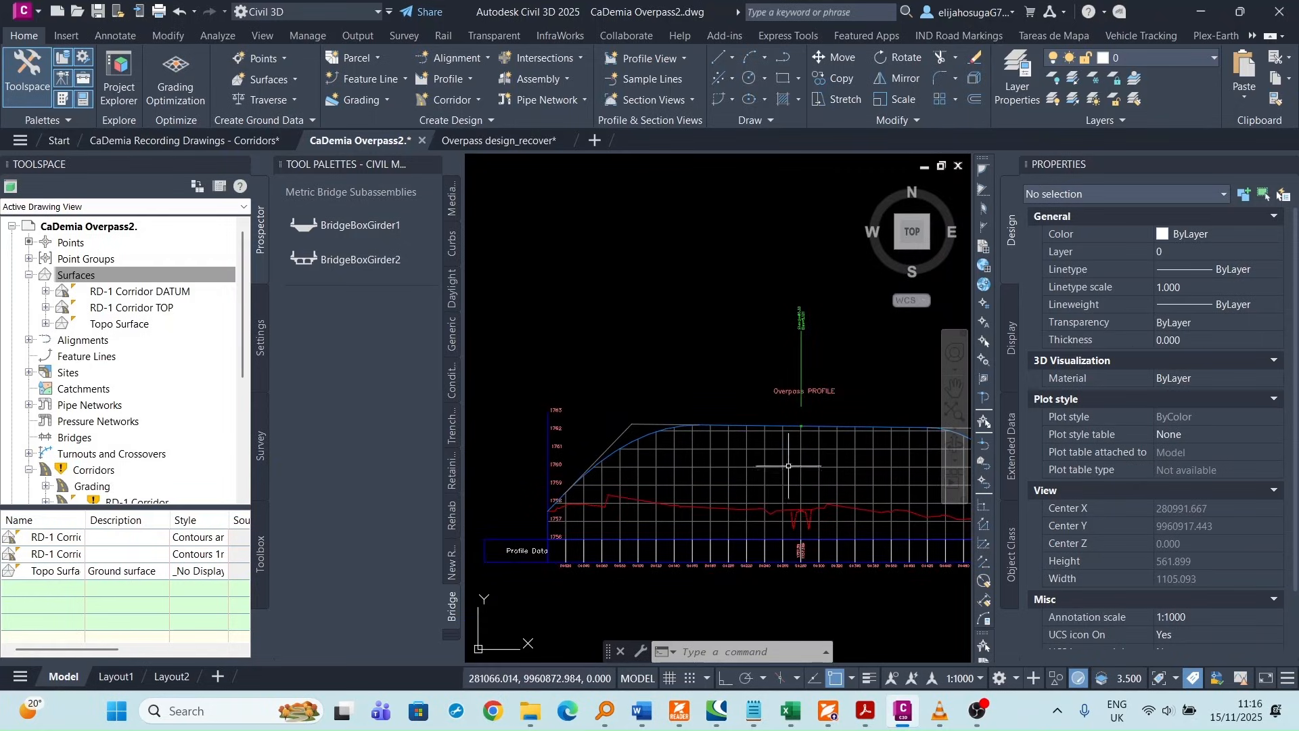
pyautogui.scroll(4, 775, 520)
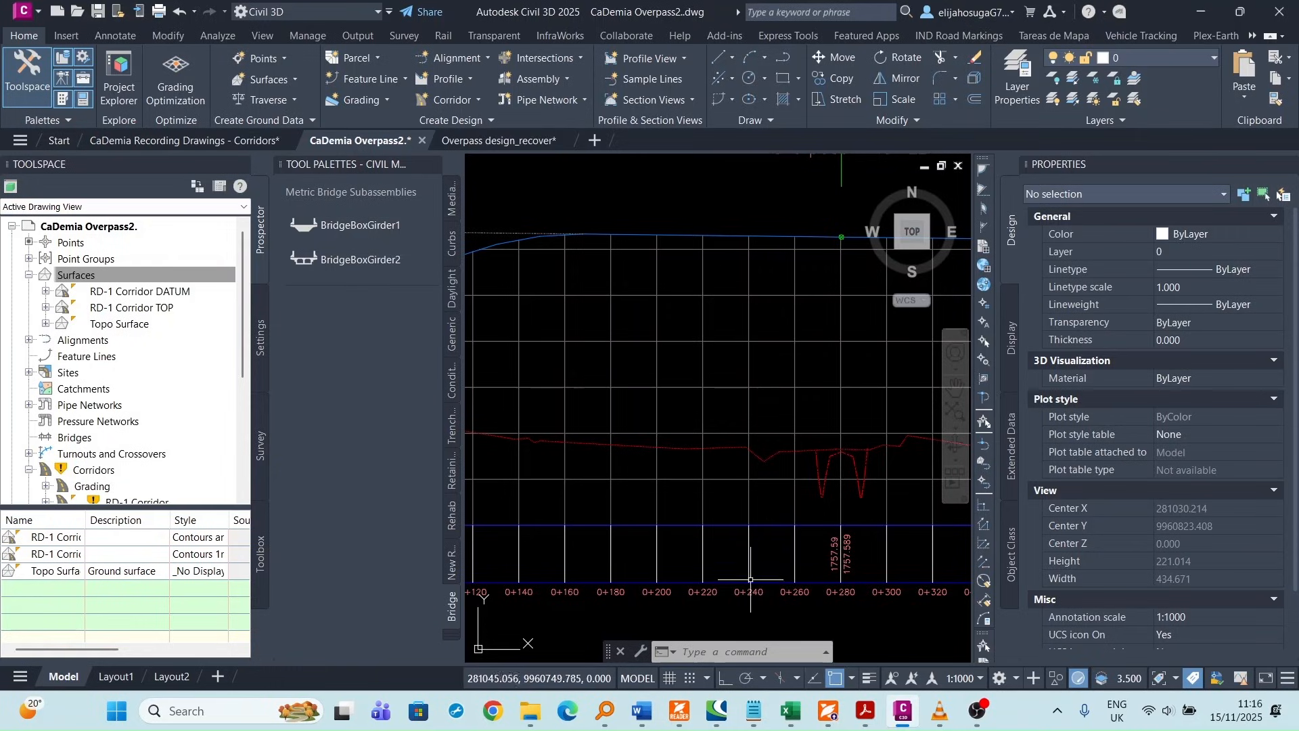
pyautogui.scroll(-2, 737, 564)
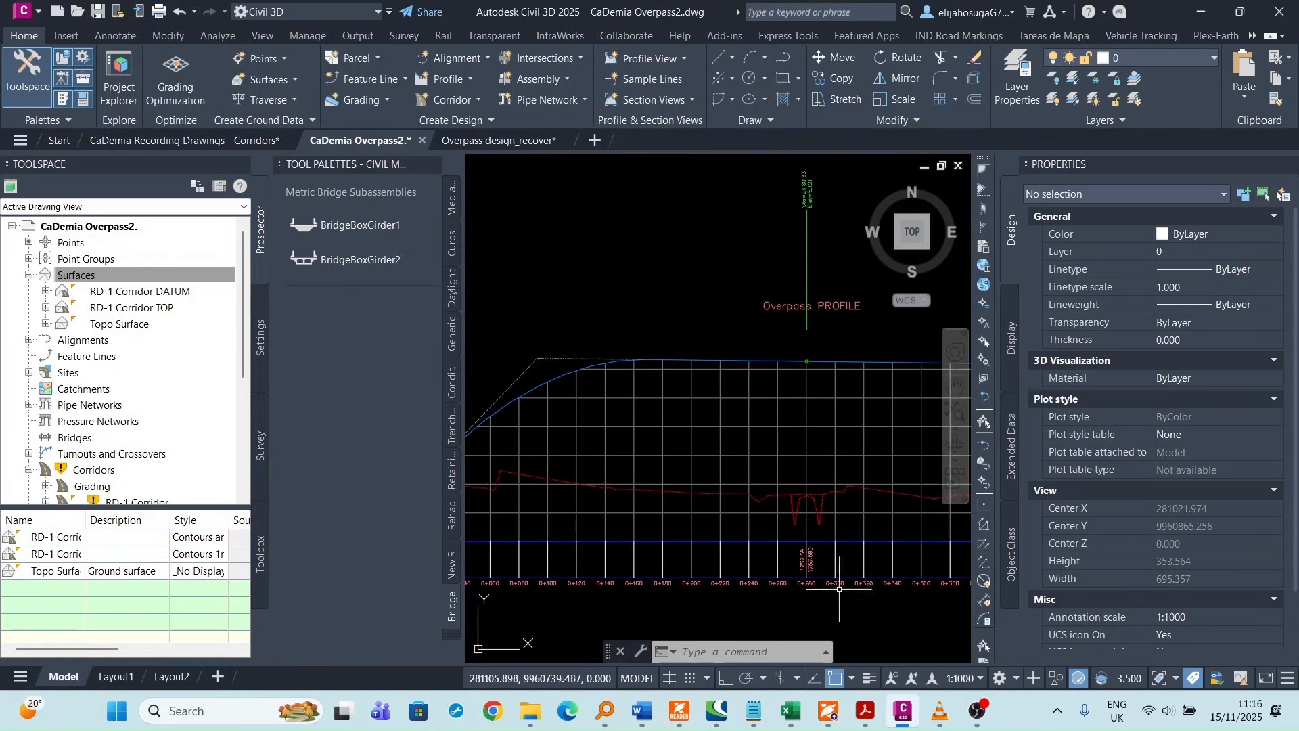
pyautogui.scroll(2, 875, 589)
pyautogui.scroll(-2, 875, 587)
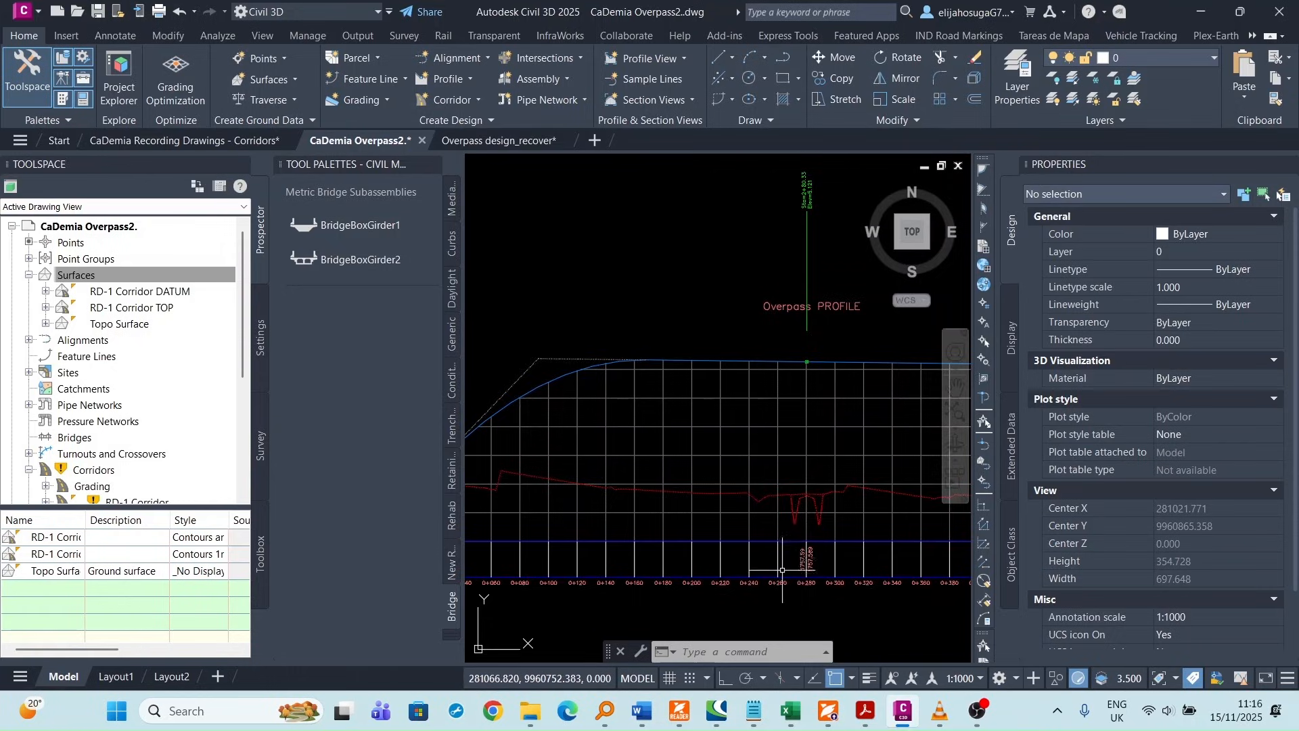
pyautogui.scroll(2, 783, 570)
pyautogui.scroll(-2, 723, 574)
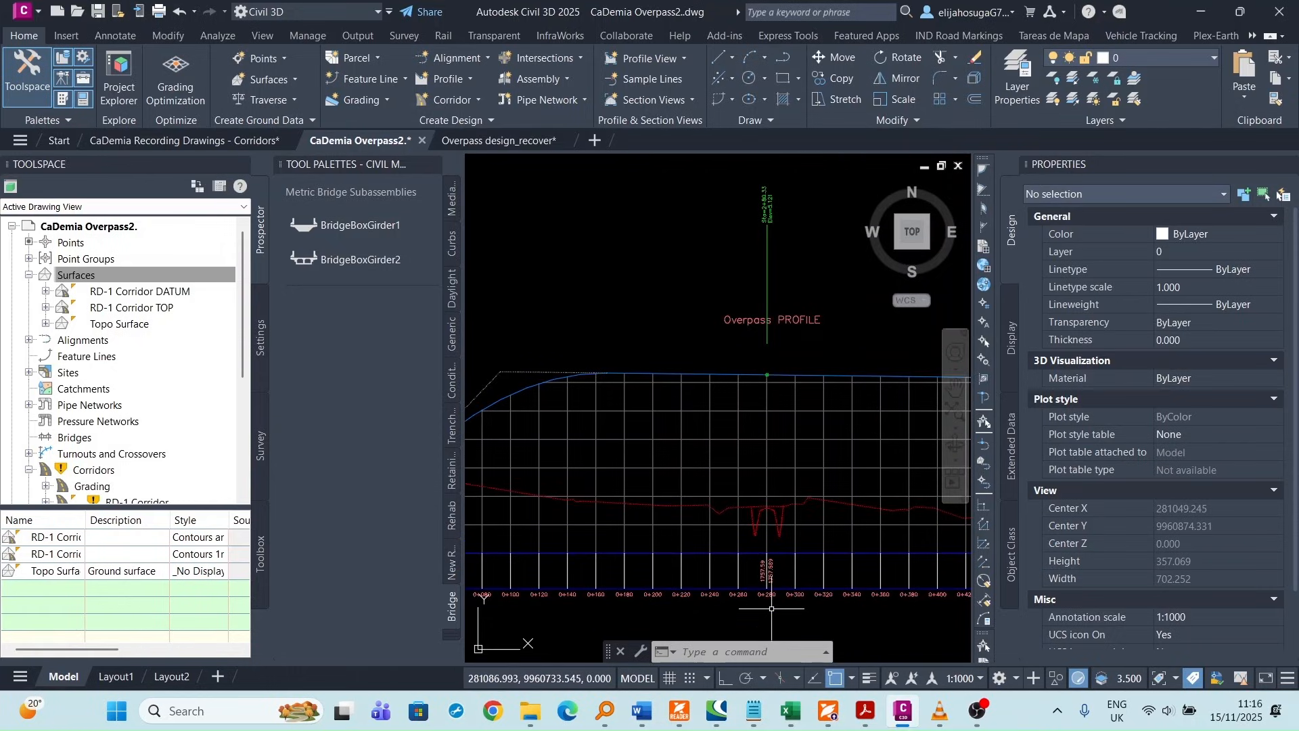
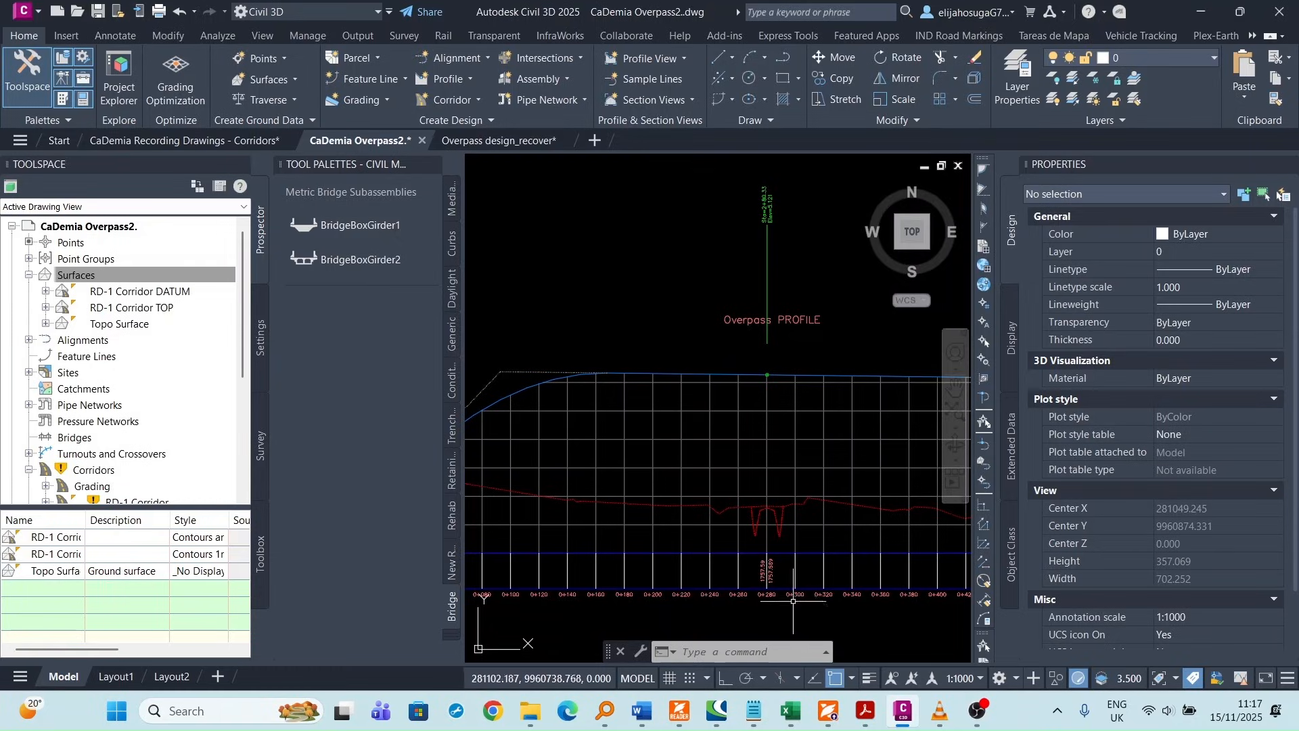
pyautogui.scroll(-6, 821, 600)
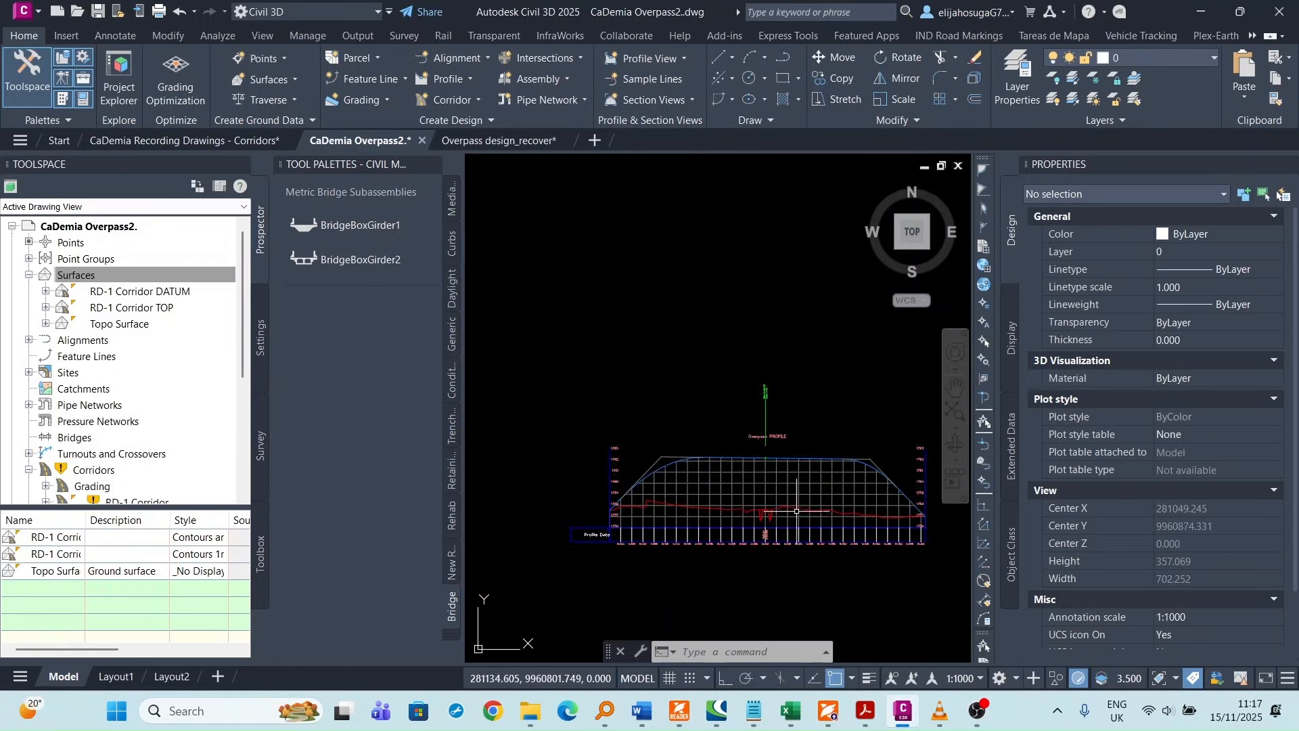
pyautogui.scroll(1, 544, 525)
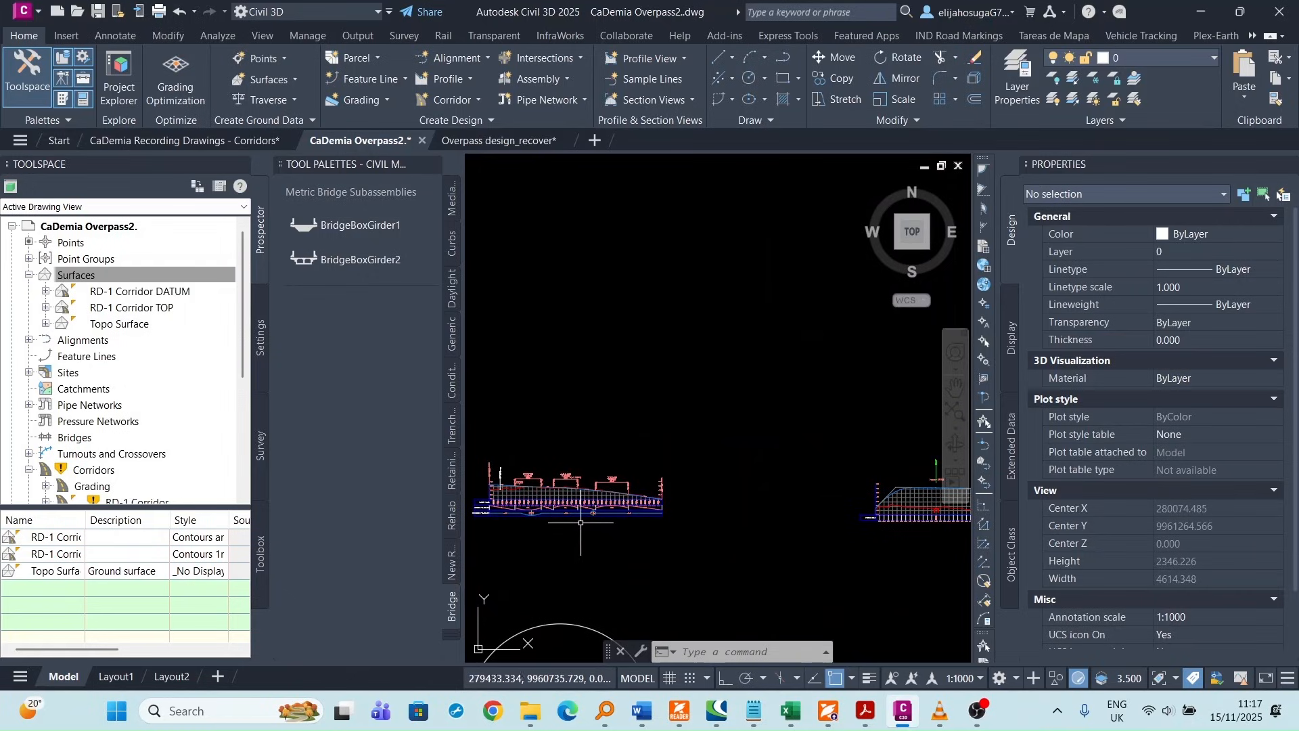
# - Split the Grading corridor's overpass region at station 0+240, just before the RD-1 crossing
pyautogui.moveTo(582, 523); pyautogui.dragTo(723, 523, button='middle')
pyautogui.scroll(-2, 736, 509)
pyautogui.scroll(4, 583, 429)
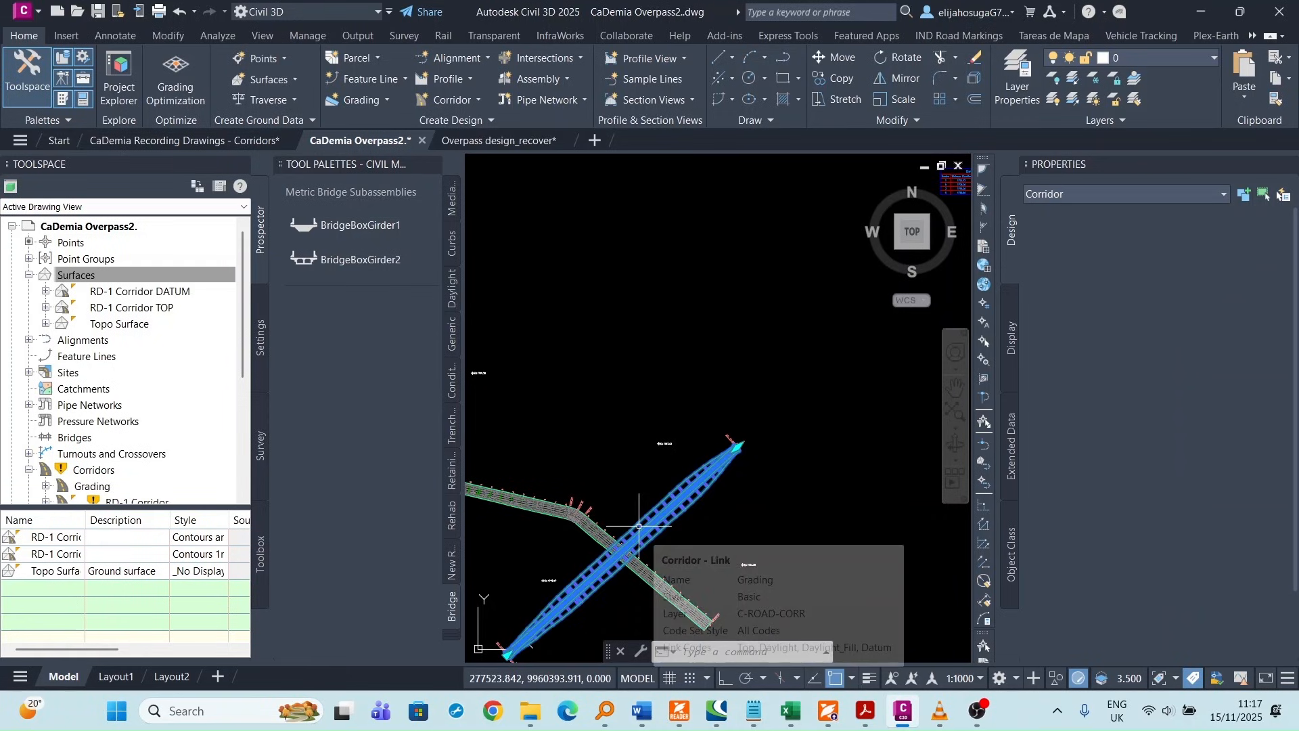
pyautogui.click(644, 538)
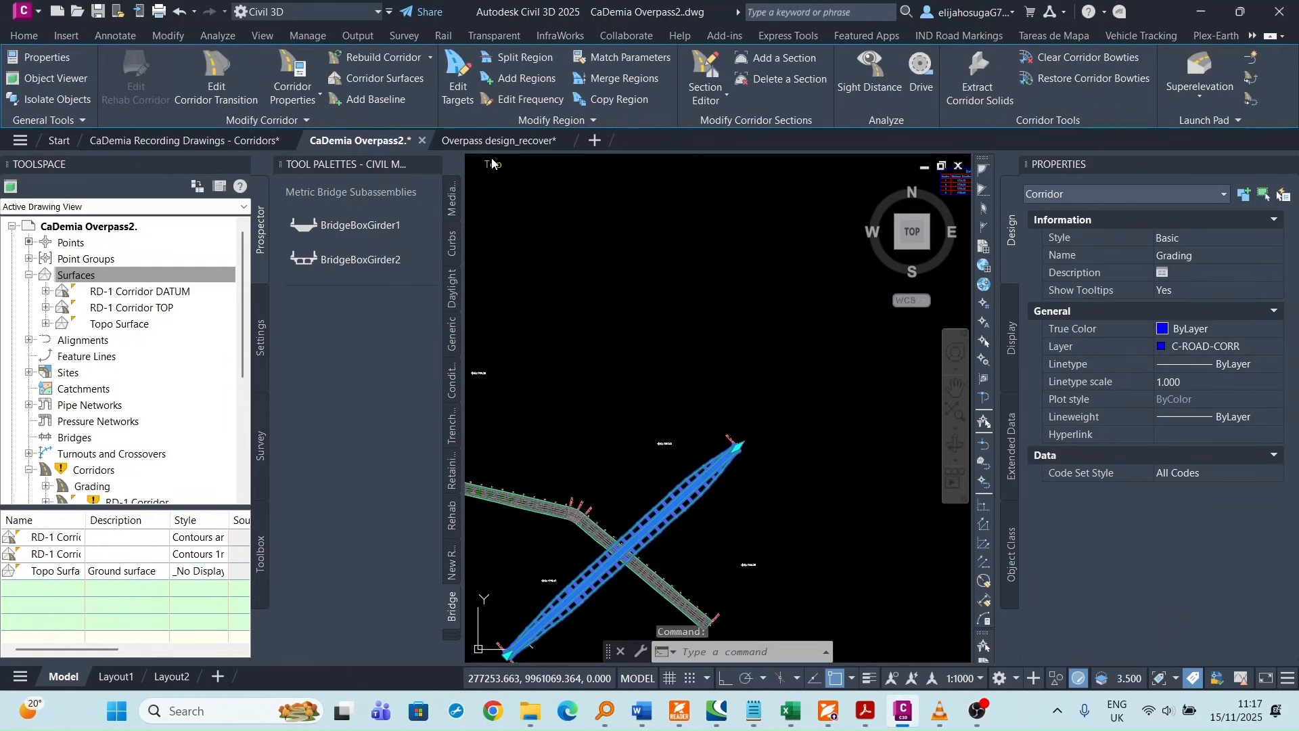
pyautogui.click(521, 57)
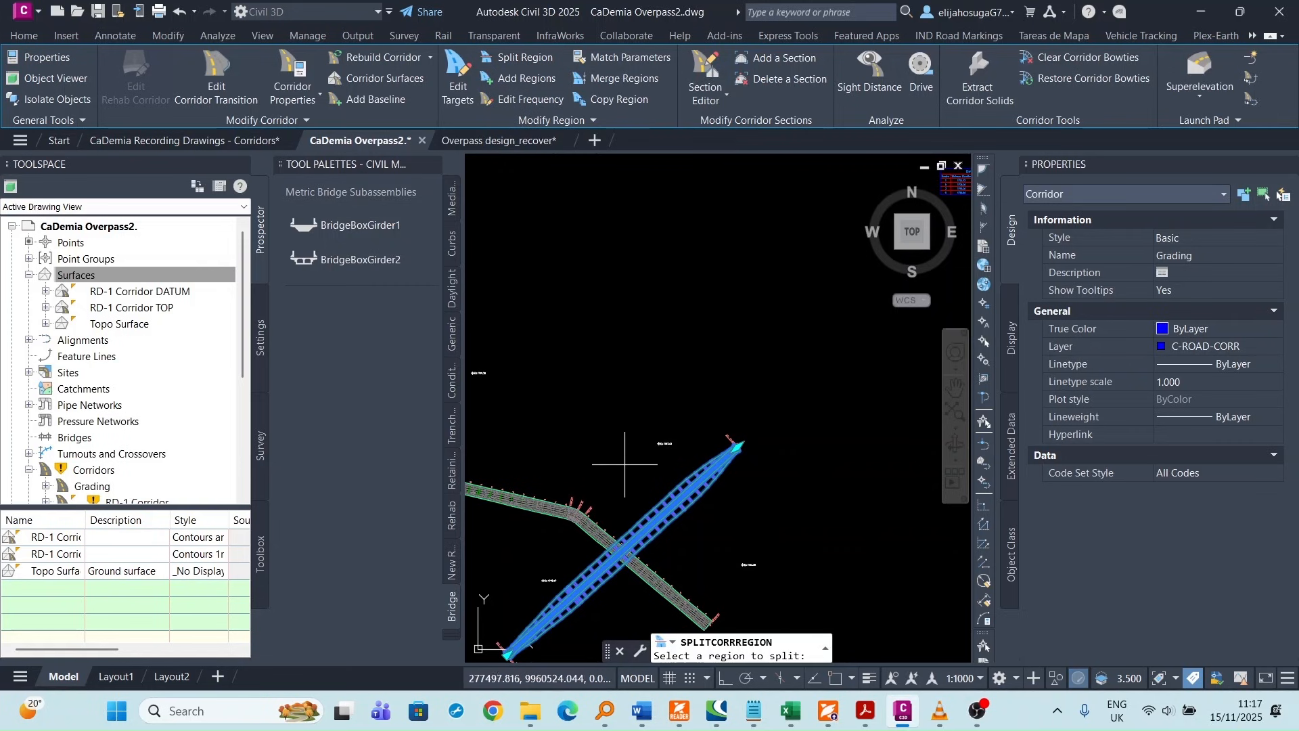
pyautogui.scroll(8, 624, 464)
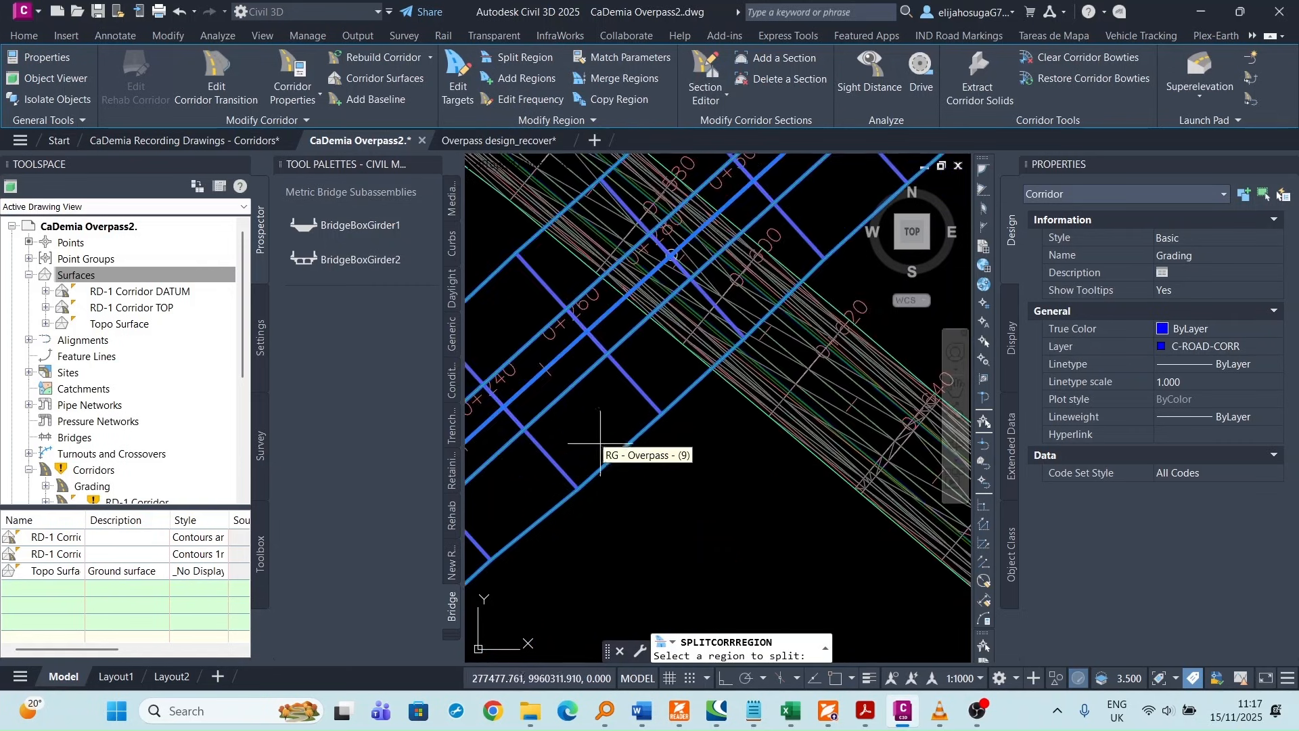
pyautogui.scroll(3, 600, 444)
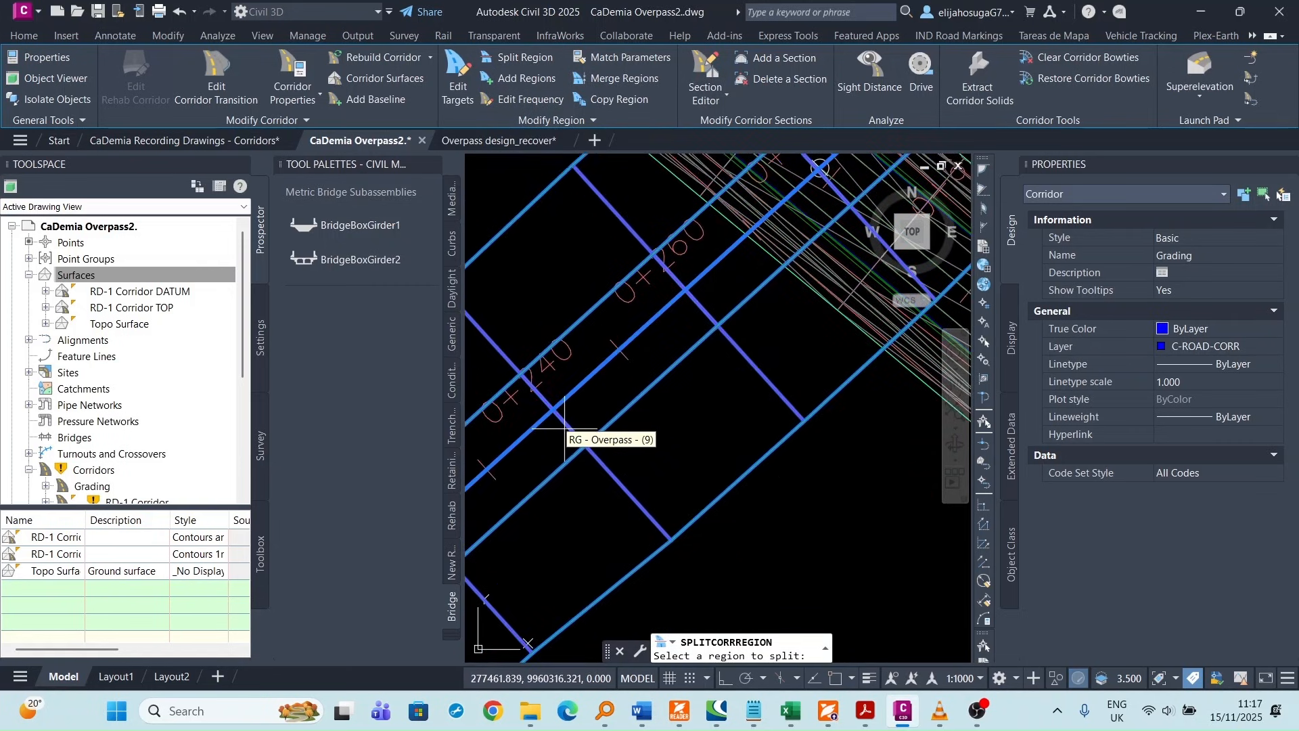
pyautogui.click(566, 428)
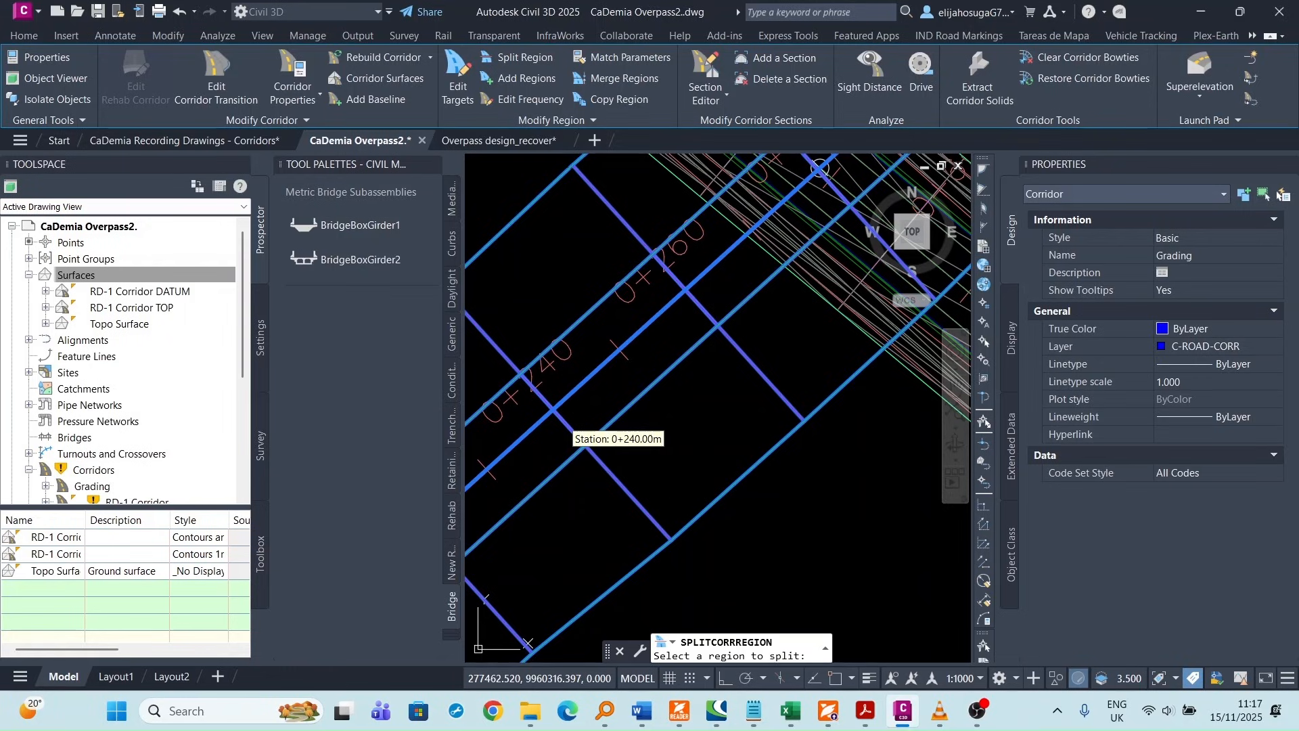
pyautogui.click(572, 428)
pyautogui.scroll(-4, 564, 503)
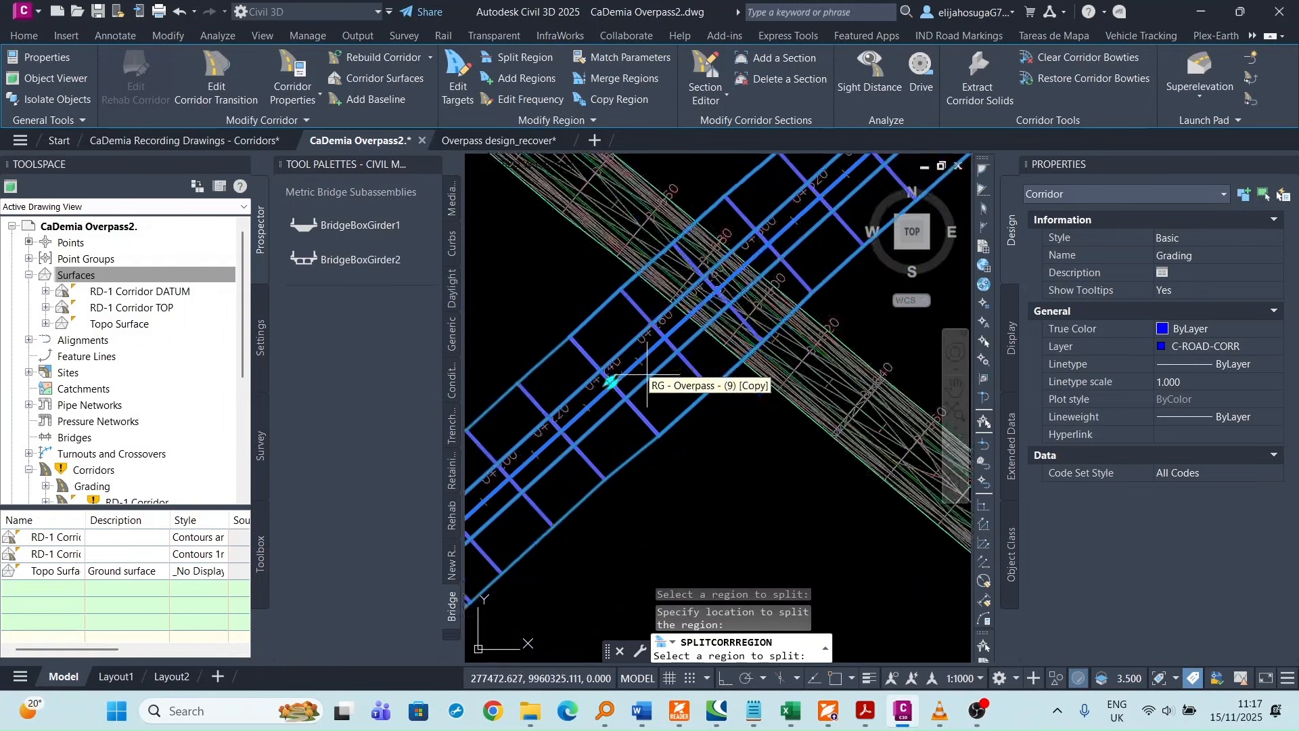
# - Split the Grading corridor's overpass region again at about station 0+320, just past the RD-1 crossing, and end the splitting
pyautogui.scroll(-2, 648, 375)
pyautogui.moveTo(709, 348); pyautogui.dragTo(610, 452, button='middle')
pyautogui.scroll(4, 689, 377)
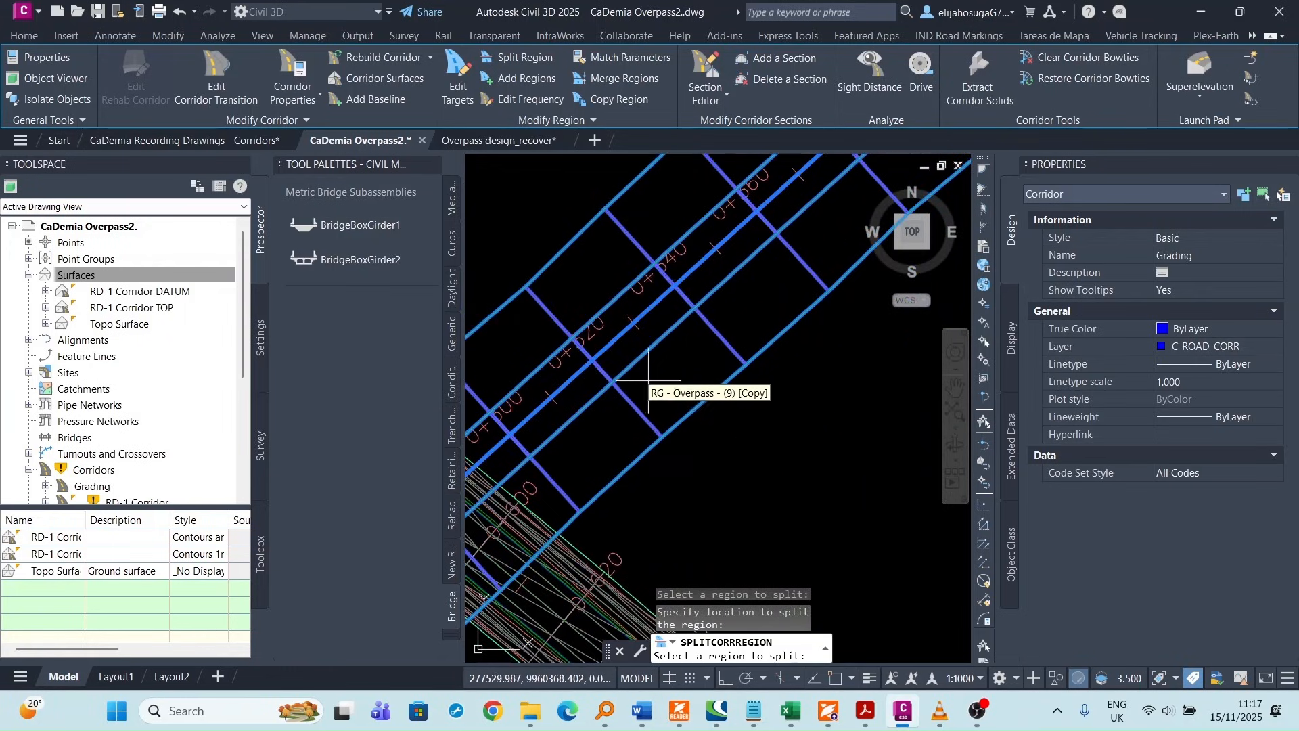
pyautogui.scroll(-1, 640, 387)
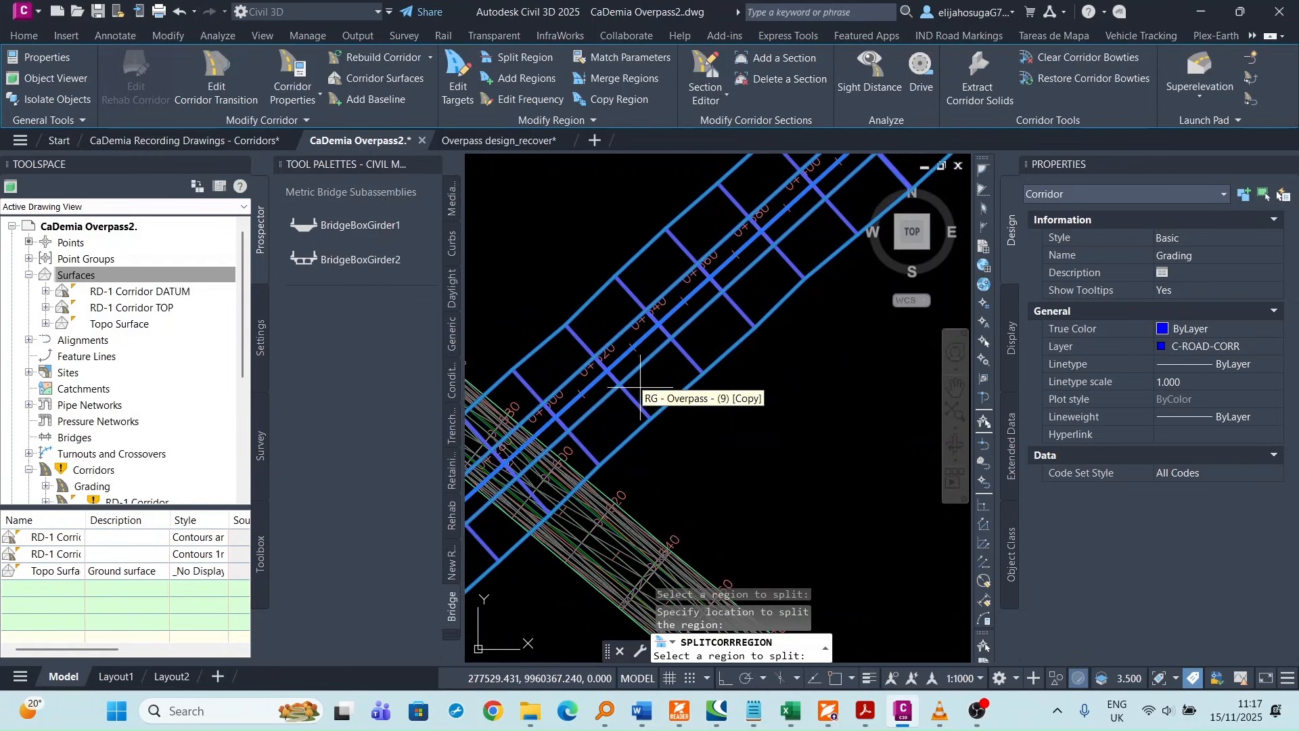
pyautogui.scroll(-2, 641, 387)
pyautogui.scroll(3, 636, 400)
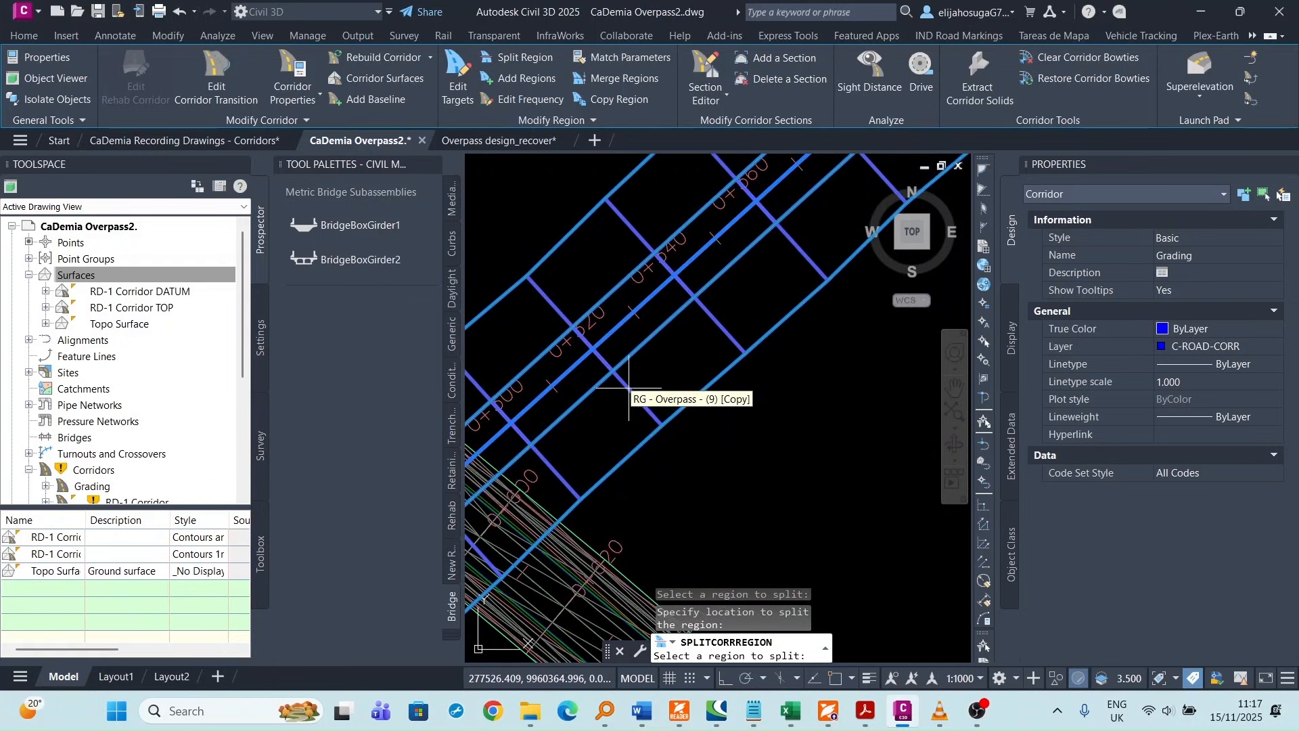
pyautogui.click(633, 388)
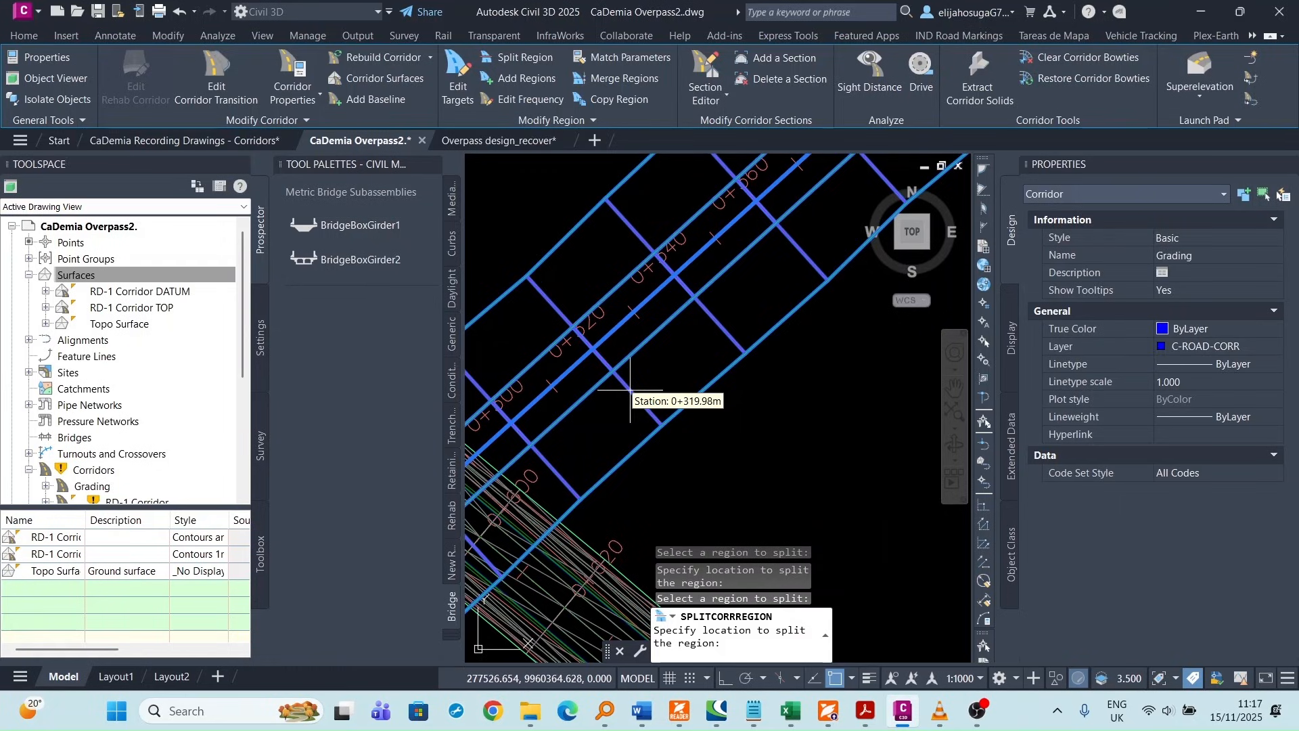
pyautogui.click(631, 390)
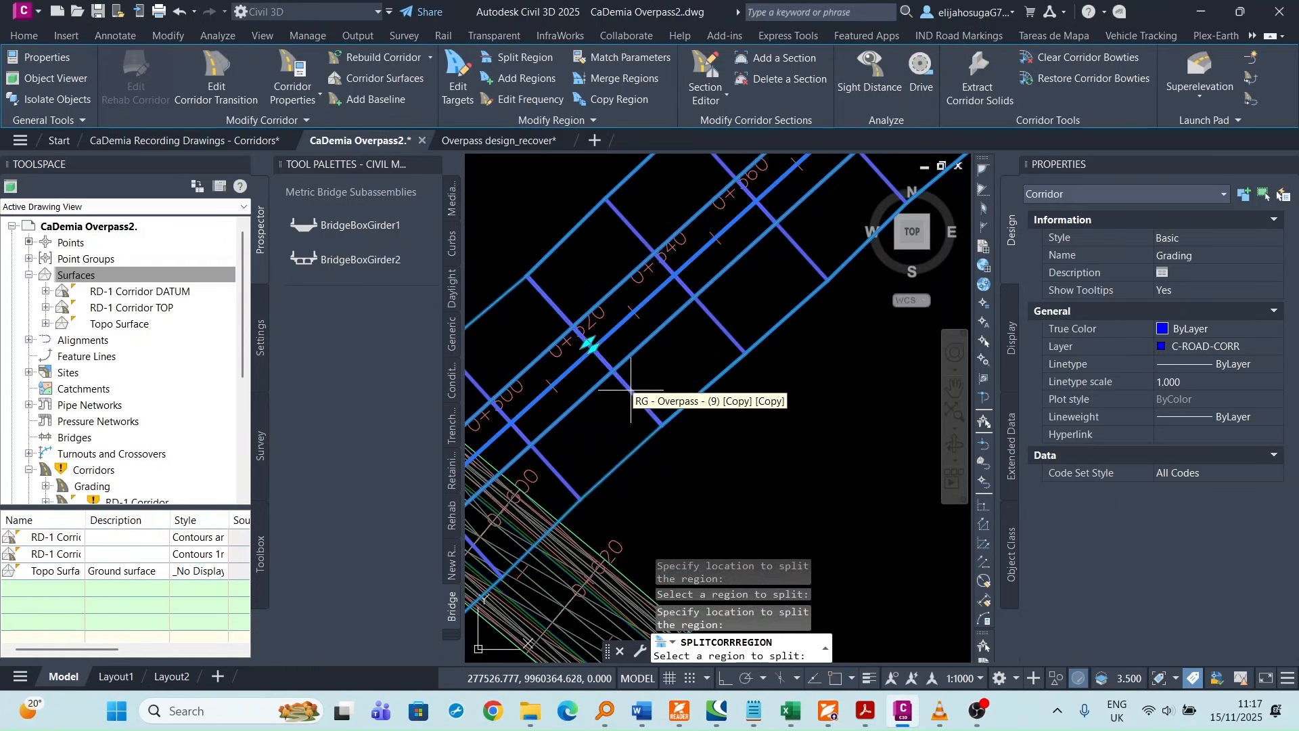
pyautogui.scroll(-6, 697, 369)
pyautogui.scroll(5, 697, 369)
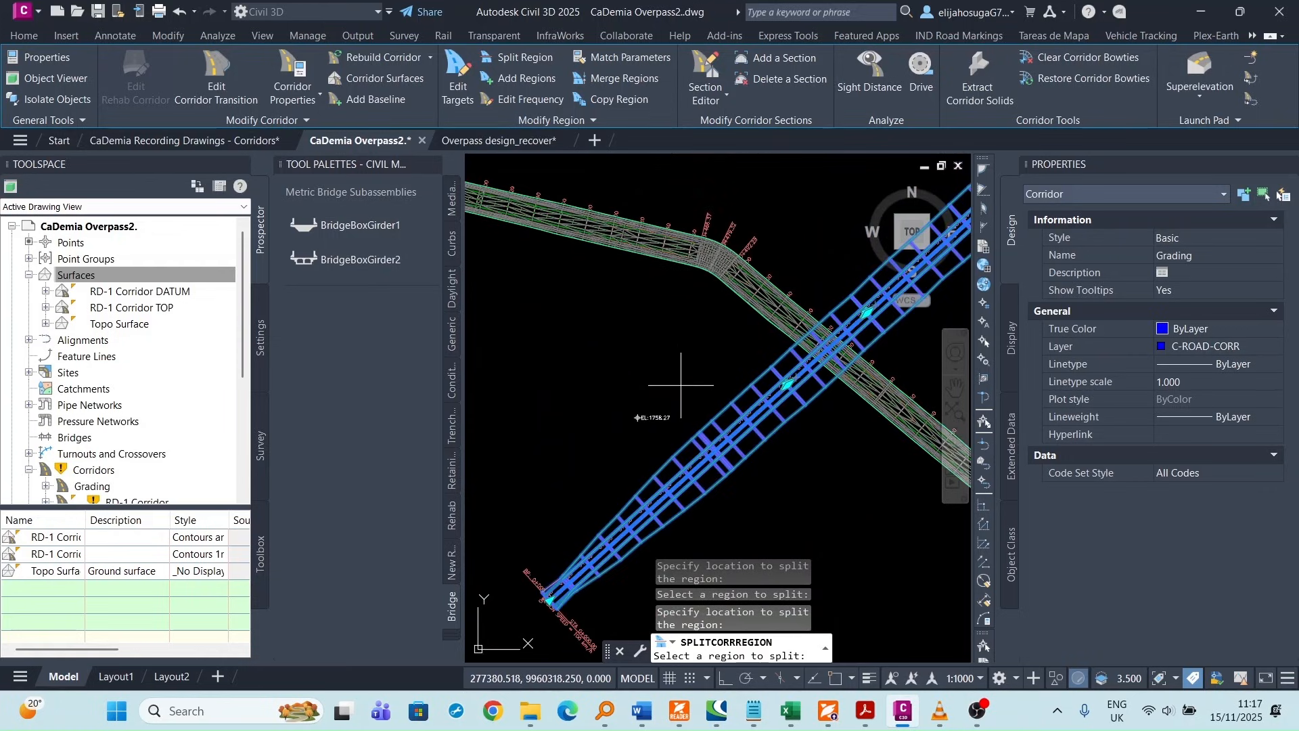
pyautogui.press('Escape')
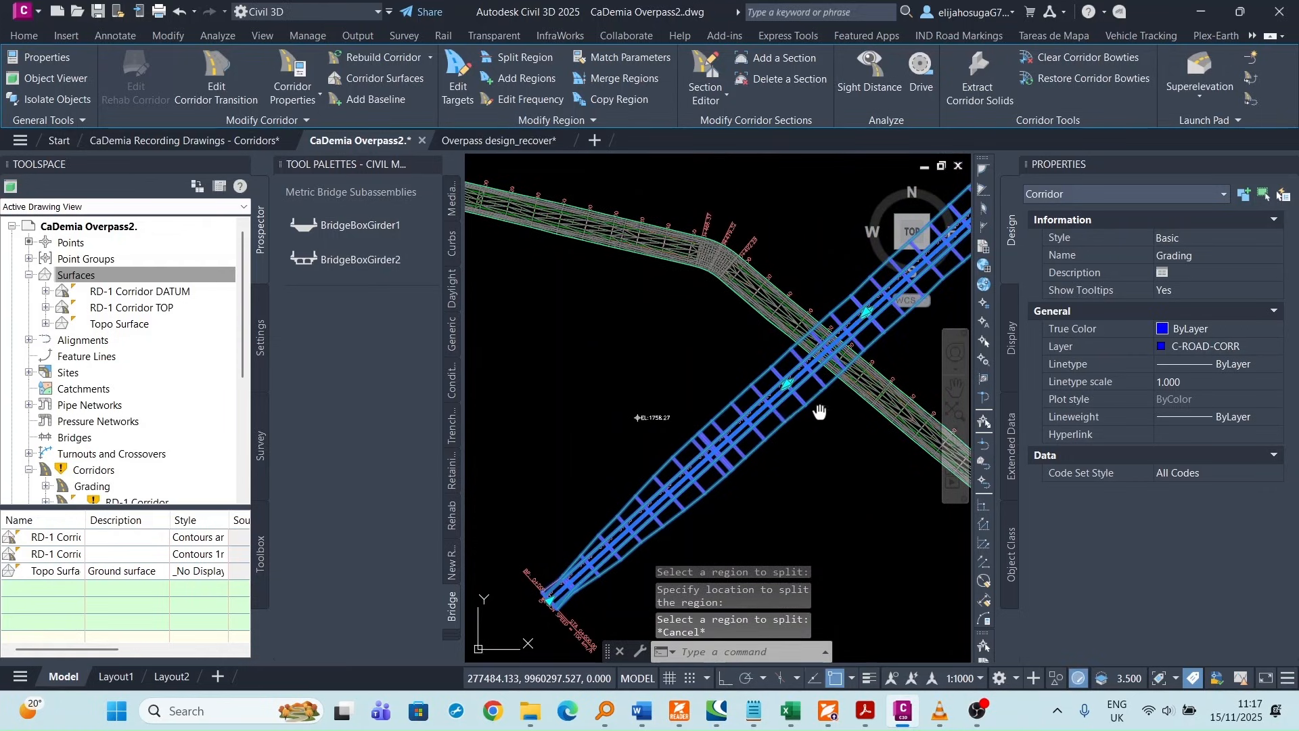
# - Assign the Bridge assembly to the corridor region between the two splits, over the RD-1 crossing
pyautogui.moveTo(798, 410); pyautogui.dragTo(683, 420, button='middle')
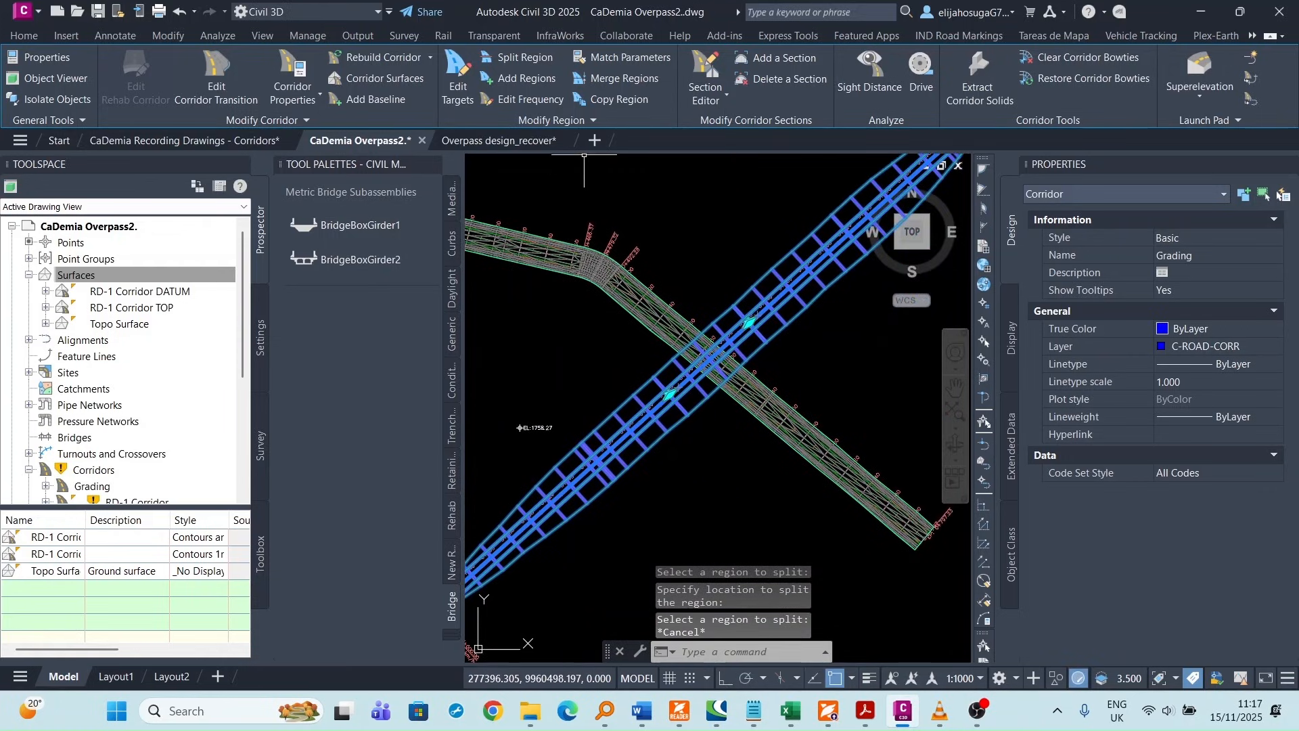
pyautogui.click(593, 120)
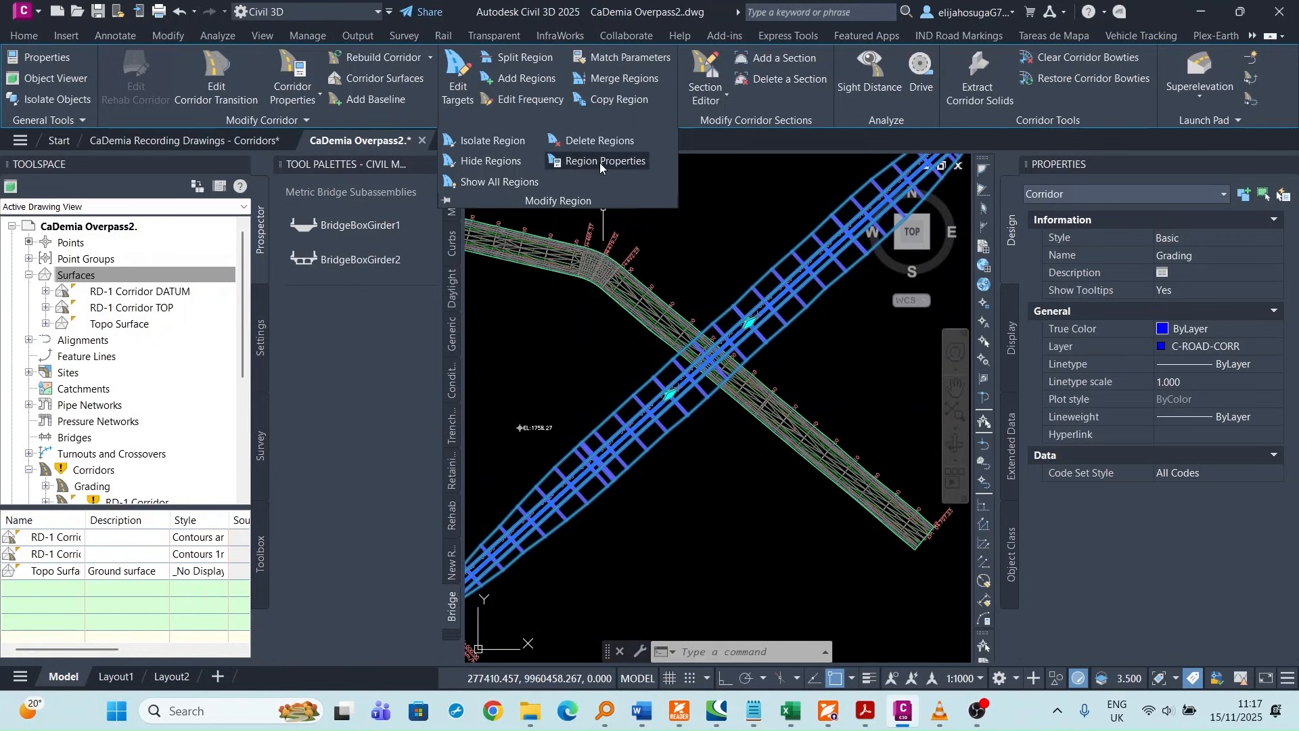
pyautogui.click(601, 162)
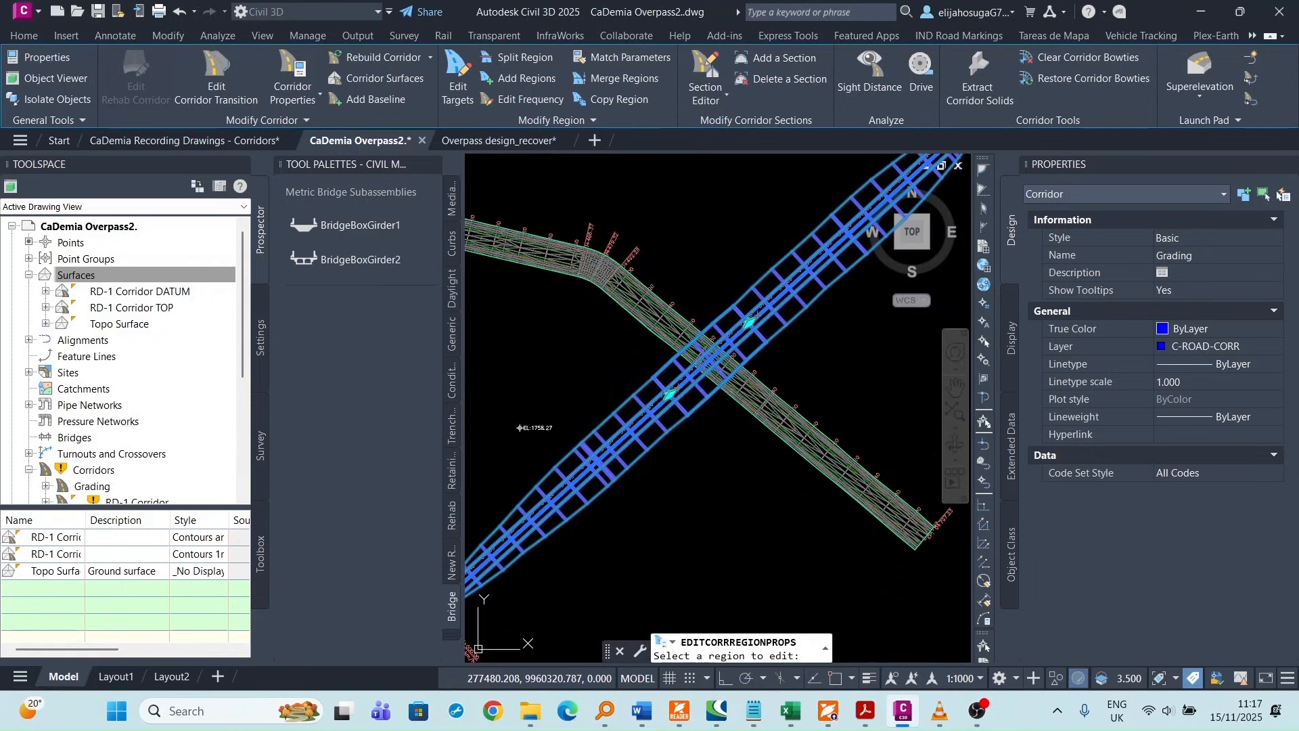
pyautogui.click(652, 352)
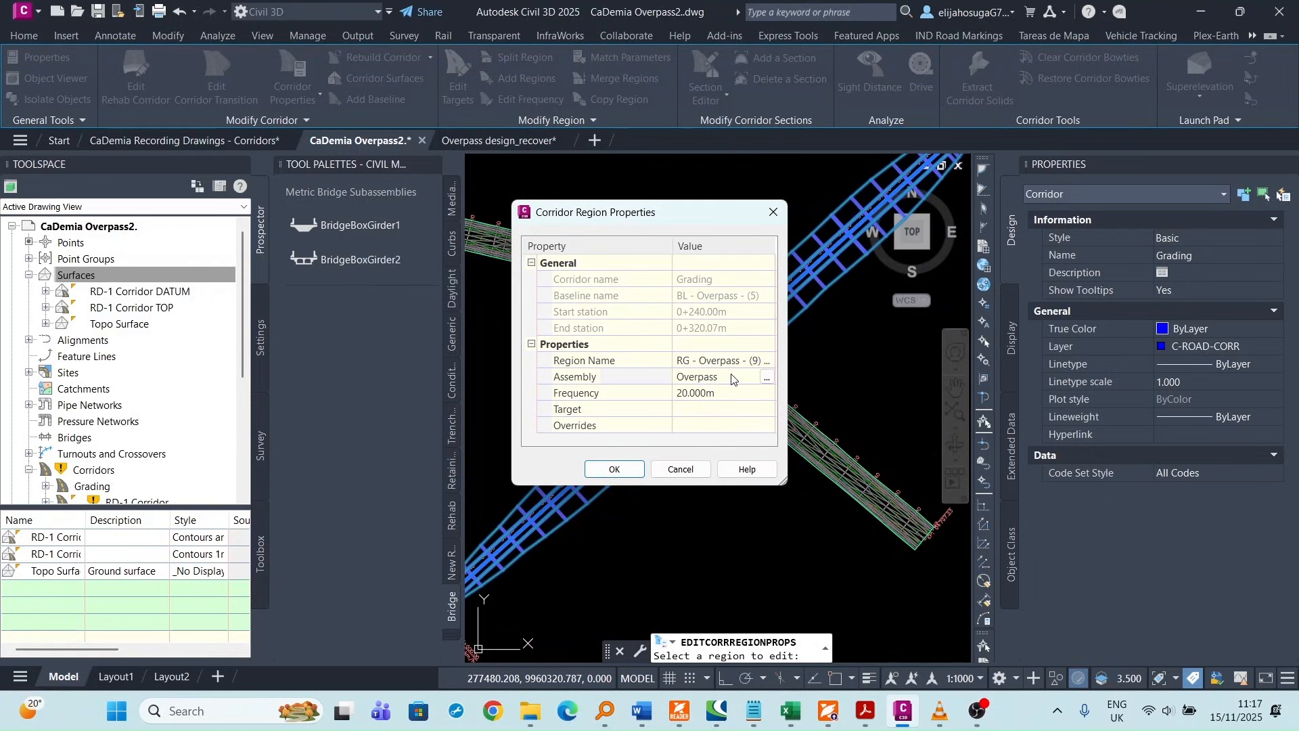
pyautogui.click(767, 379)
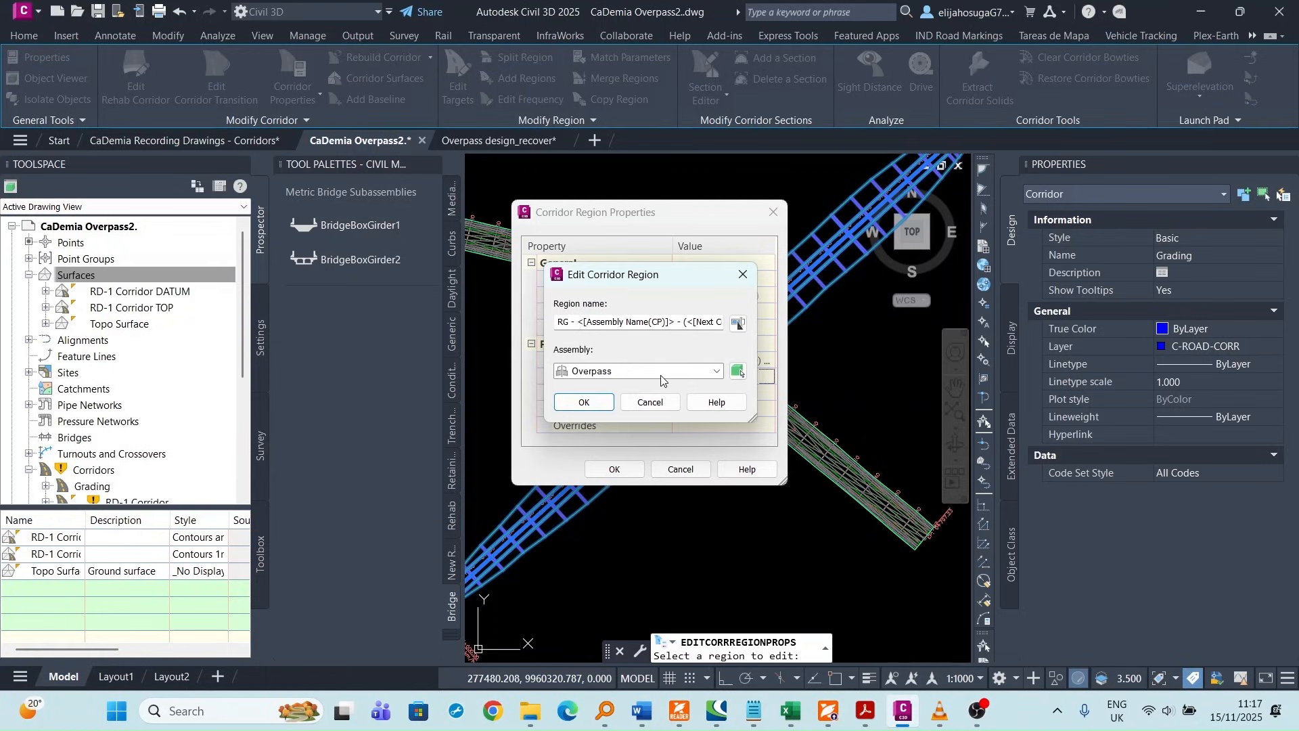
pyautogui.click(637, 379)
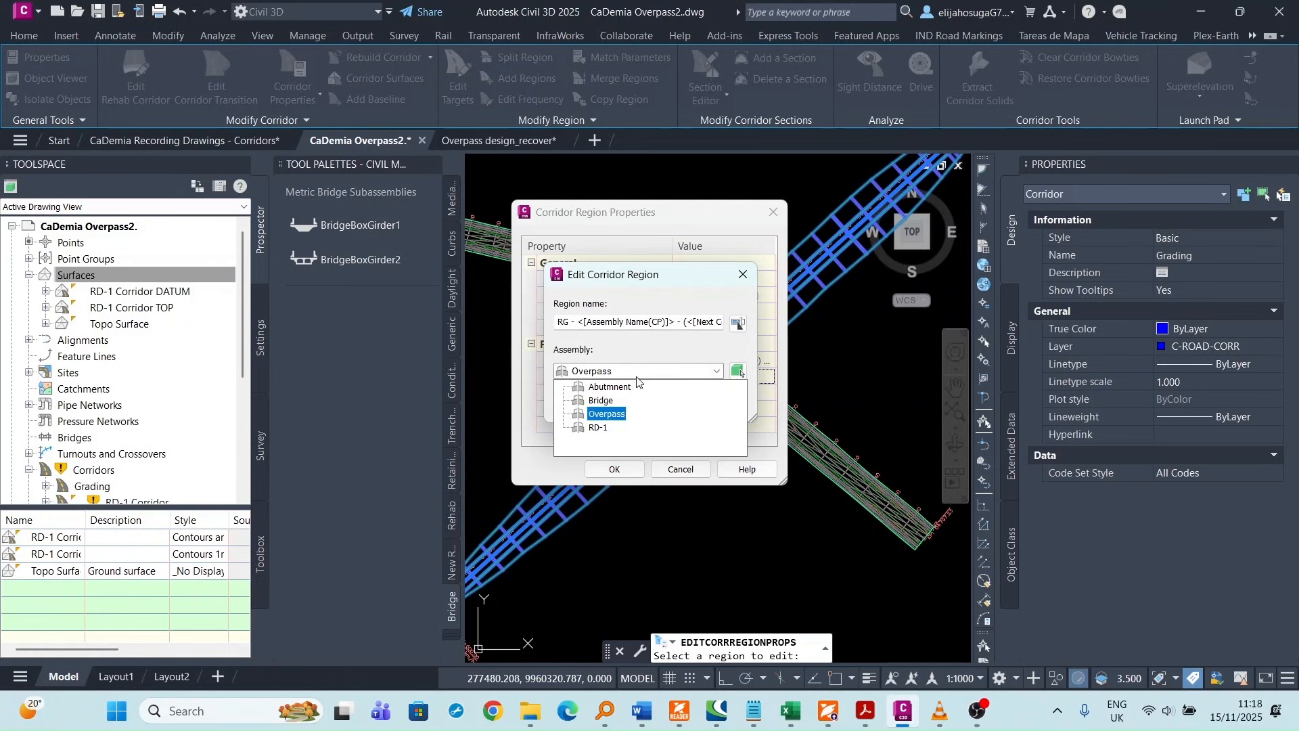
pyautogui.click(601, 400)
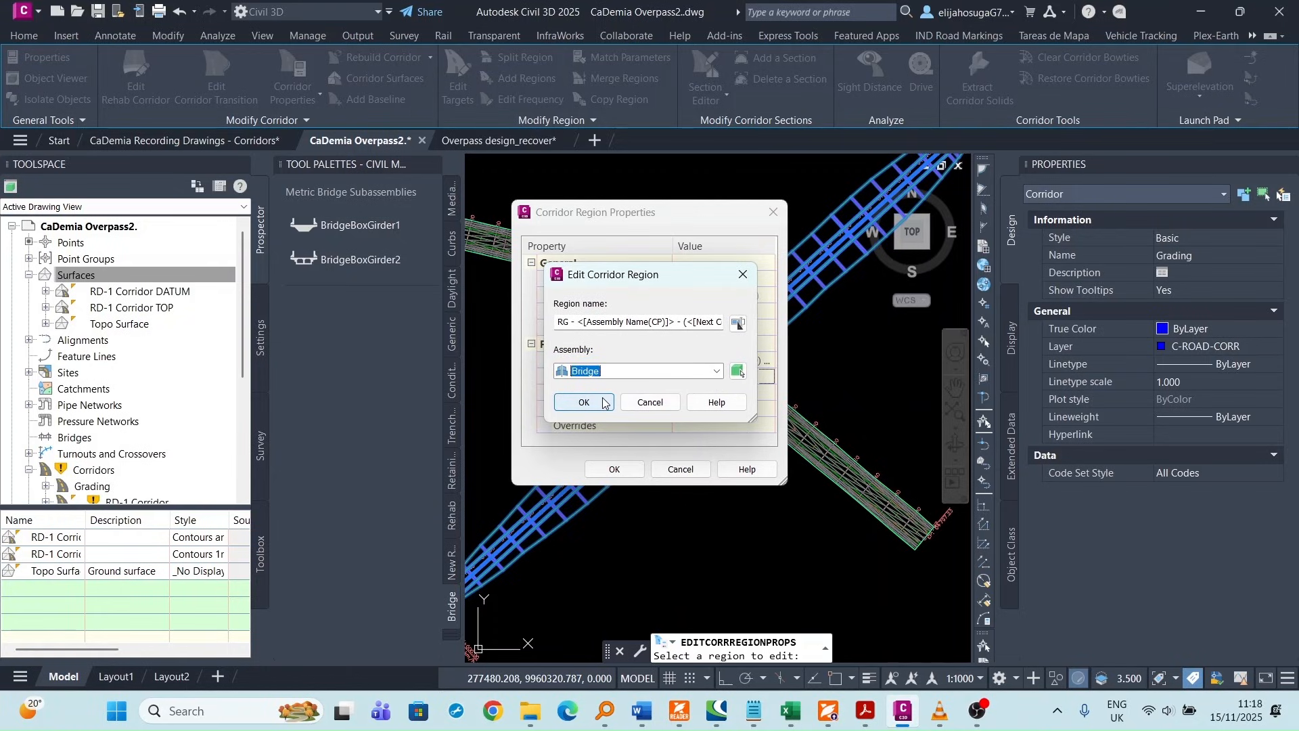
pyautogui.click(605, 403)
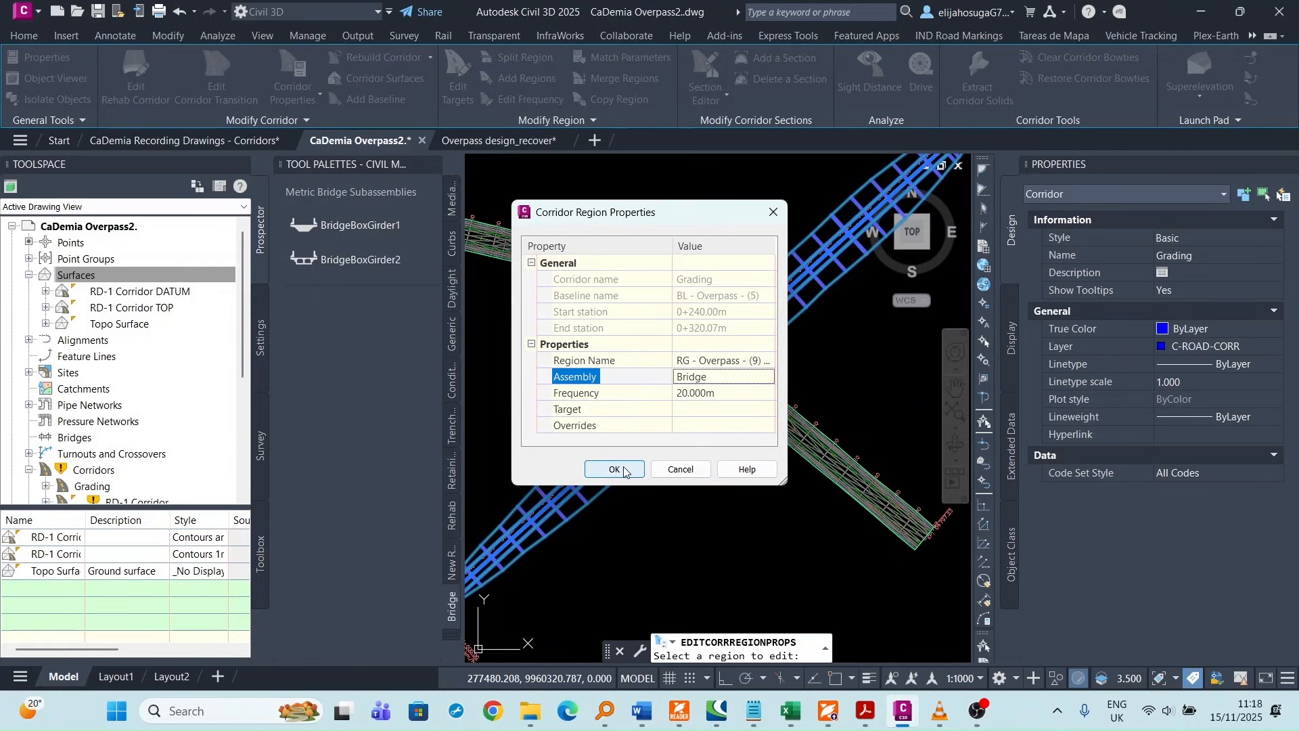
# - Set the bridge region's assembly frequency along tangents to 5 m and apply the region properties
pyautogui.click(697, 394)
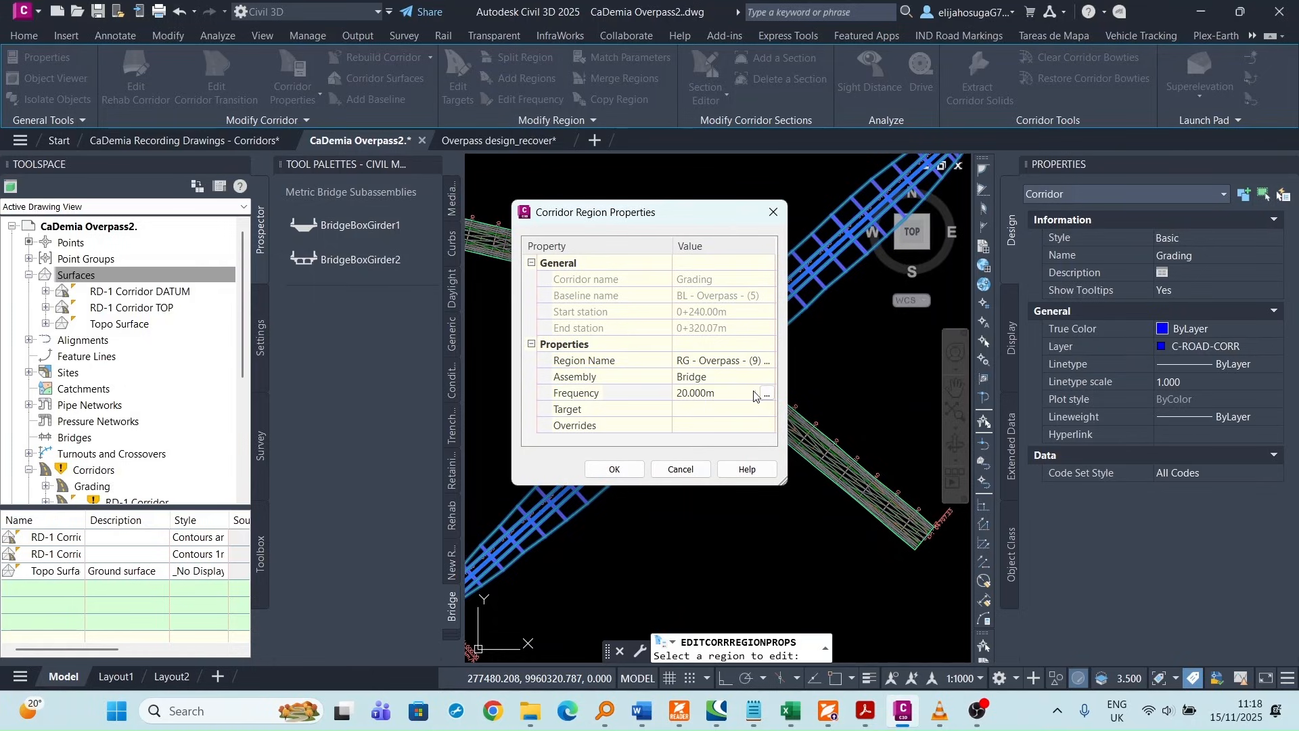
pyautogui.click(705, 393)
pyautogui.click(767, 396)
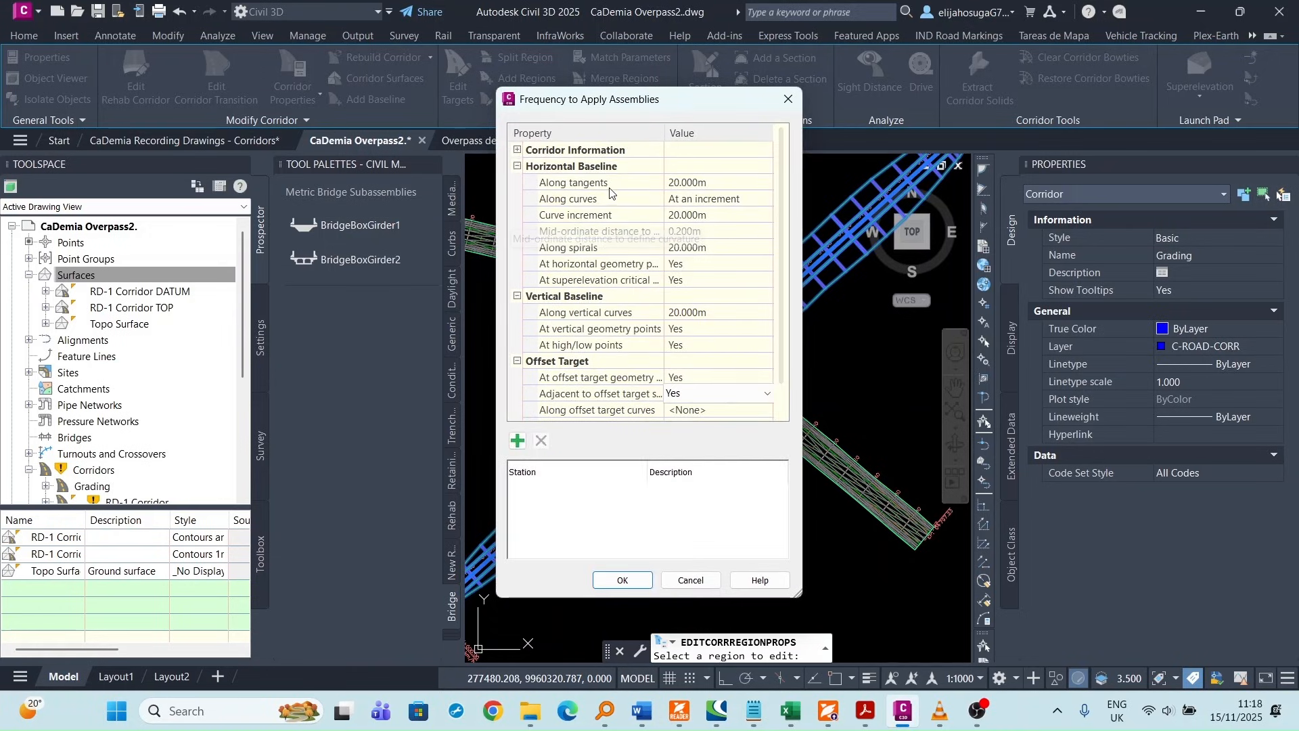
pyautogui.click(686, 183)
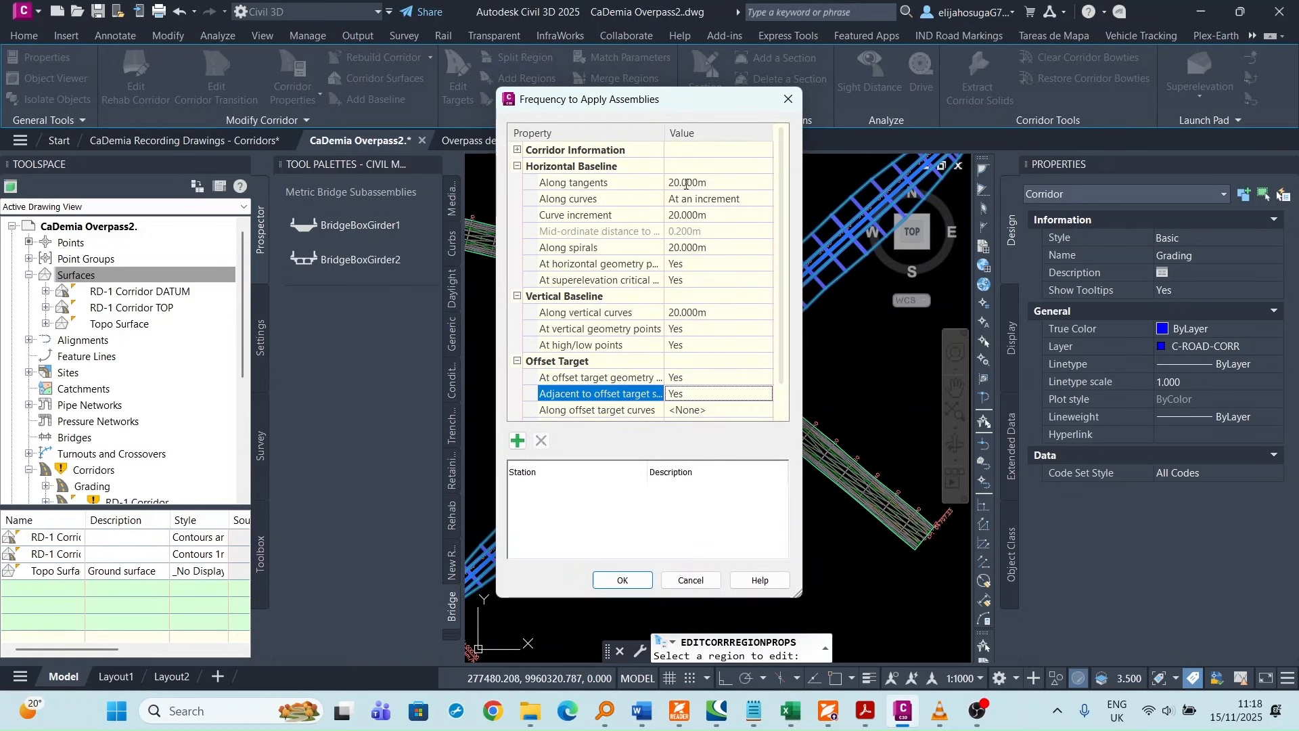
pyautogui.click(685, 183)
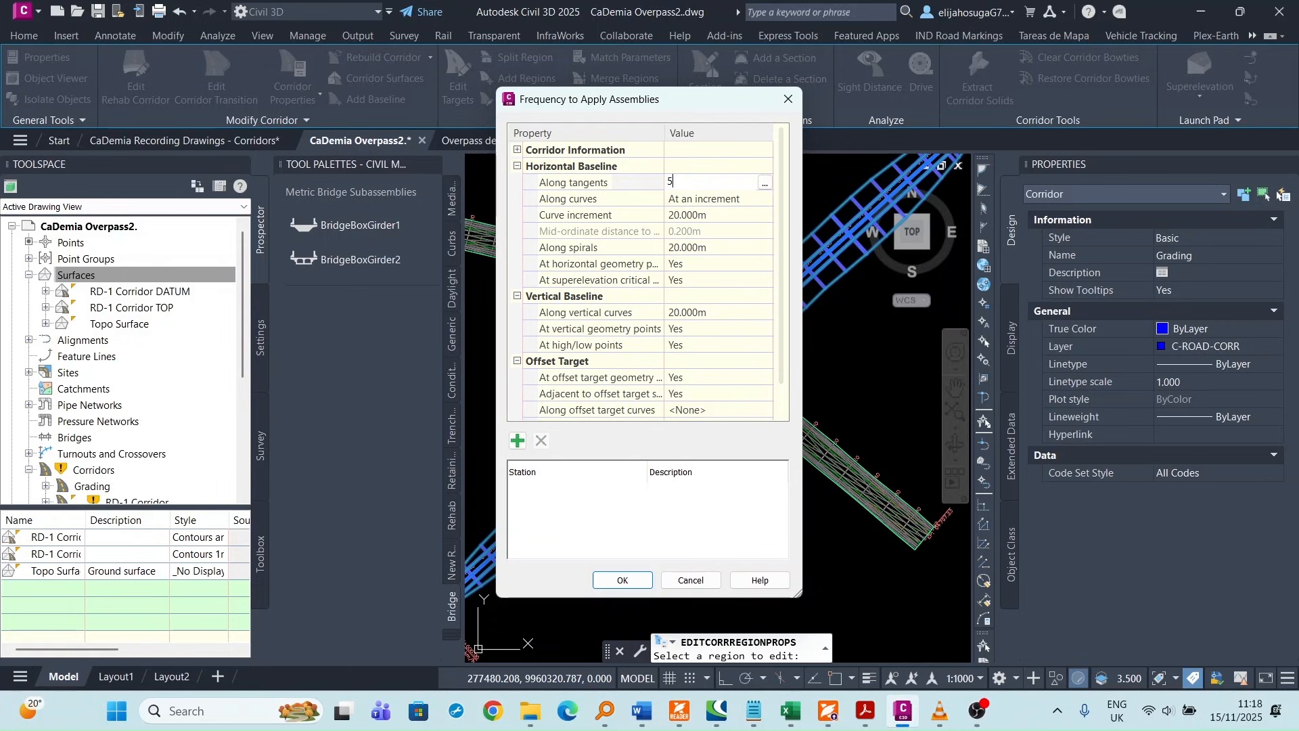
pyautogui.click(622, 580)
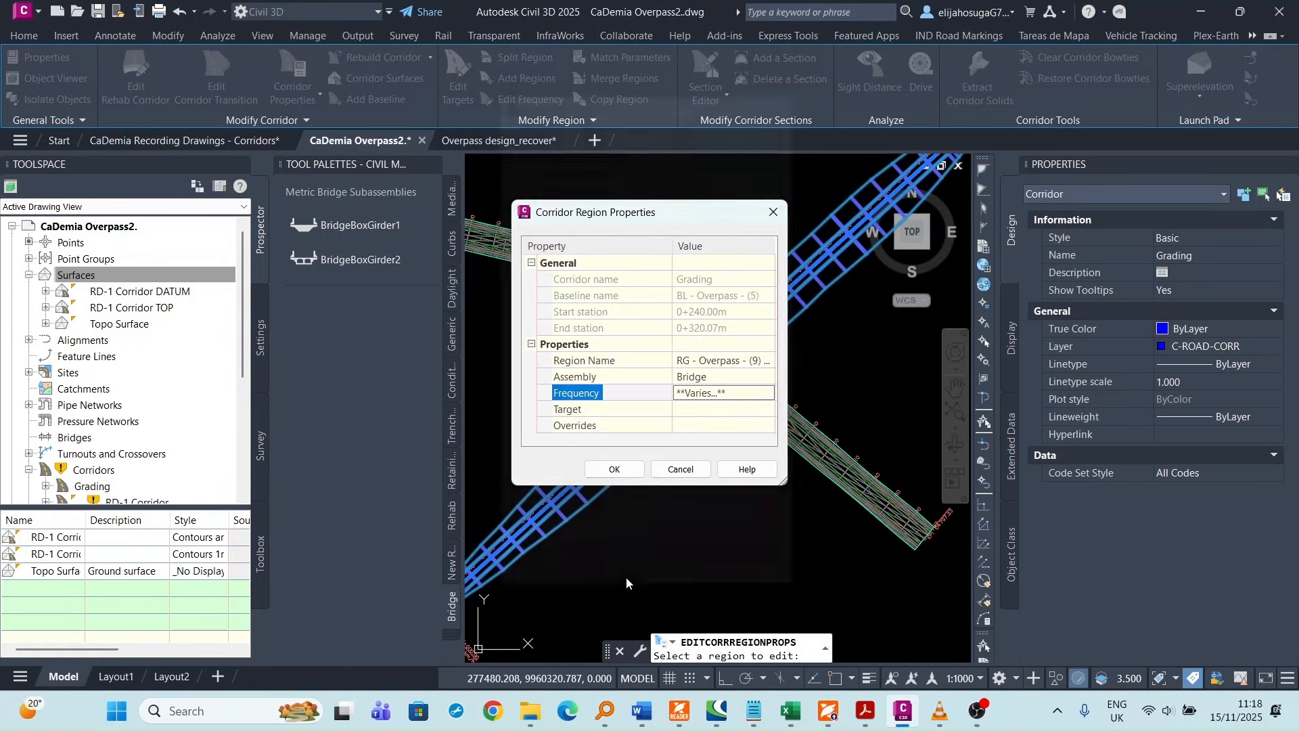
pyautogui.click(614, 469)
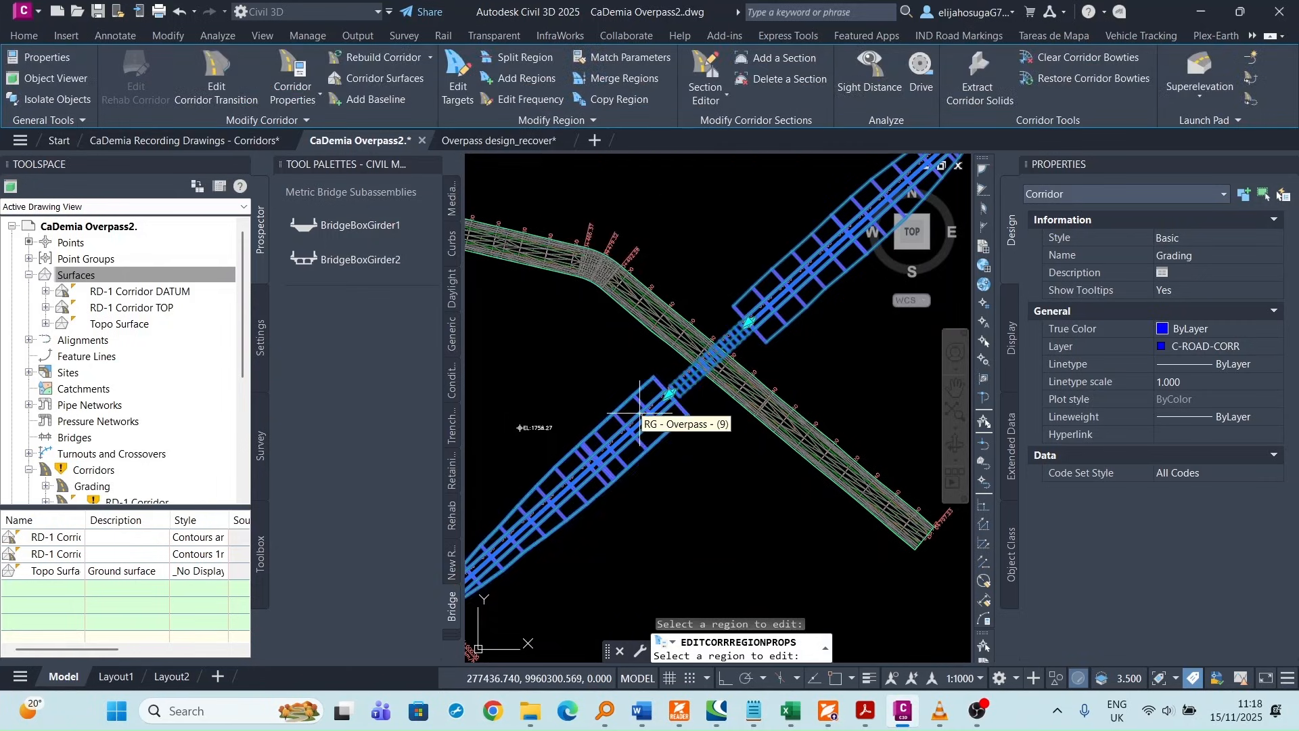
pyautogui.scroll(3, 715, 345)
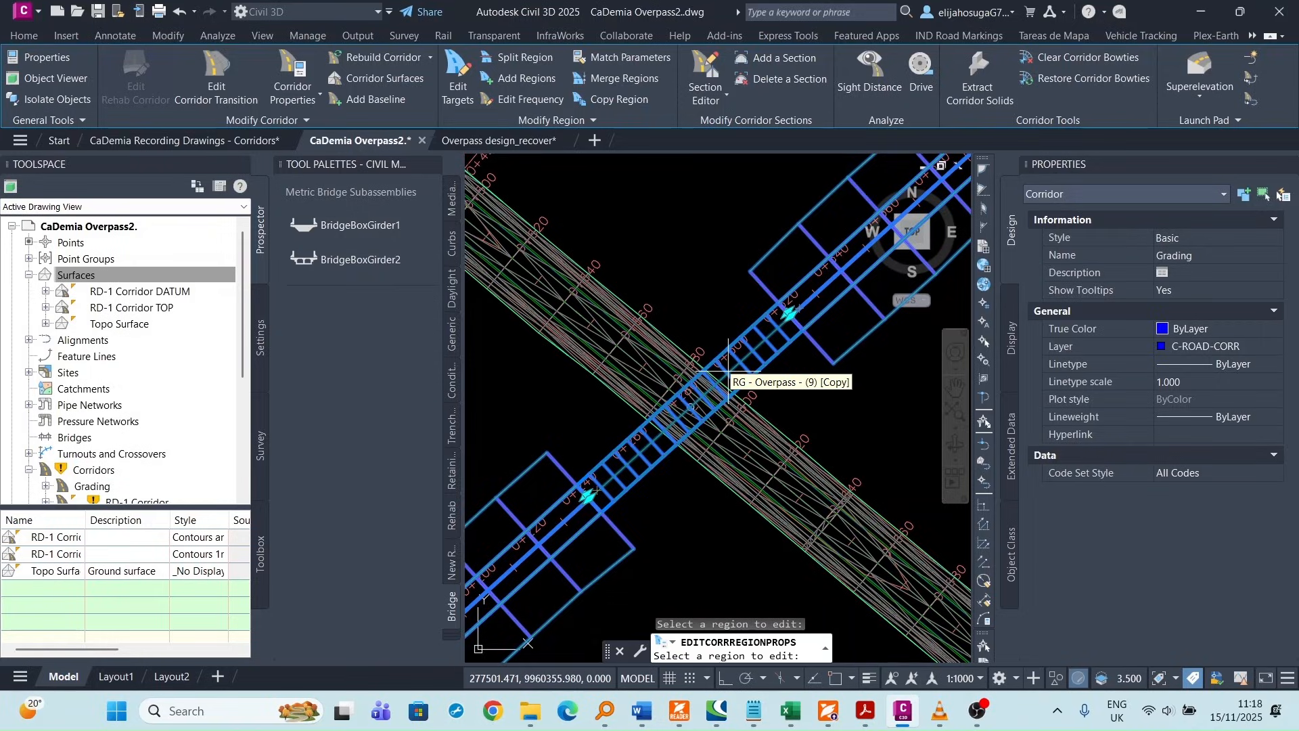
pyautogui.press('Escape')
# - Examine the Grading corridor with its bridge section in 3D in the Object Viewer, including an isometric view
pyautogui.scroll(-6, 745, 362)
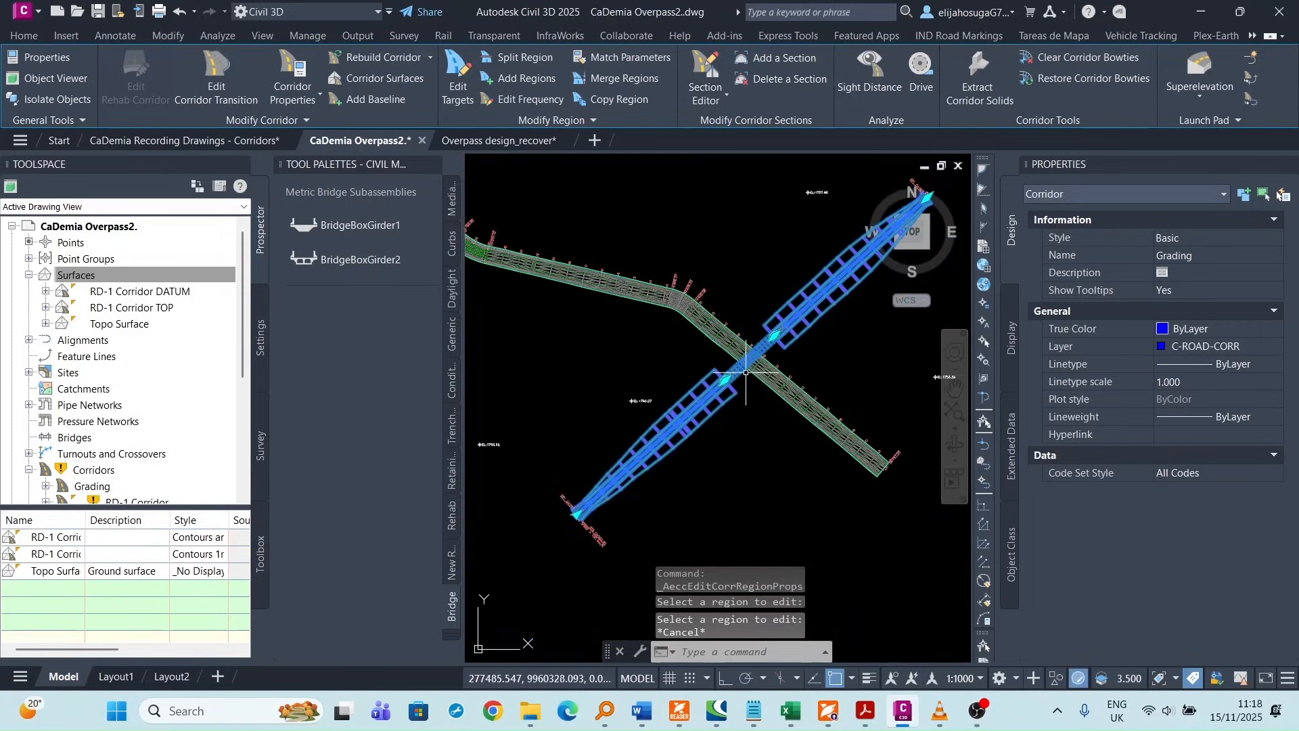
pyautogui.scroll(3, 750, 363)
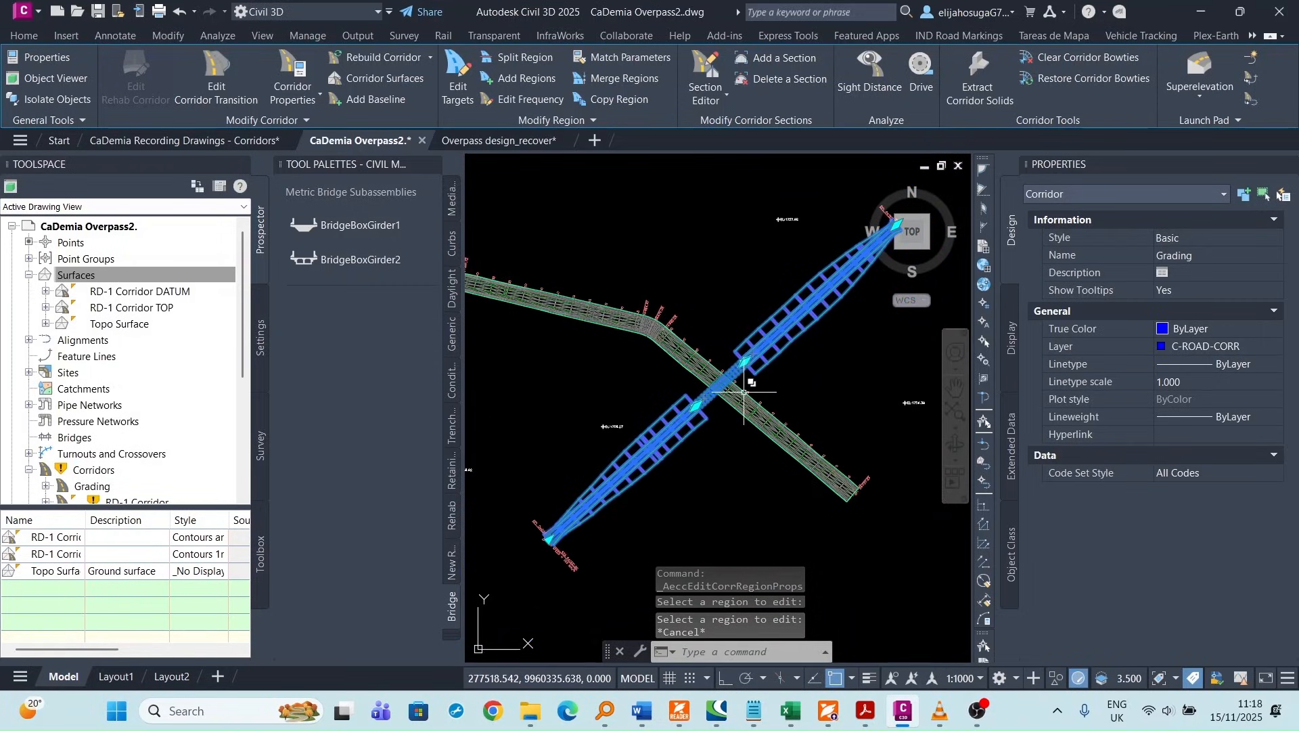
pyautogui.rightClick(751, 391)
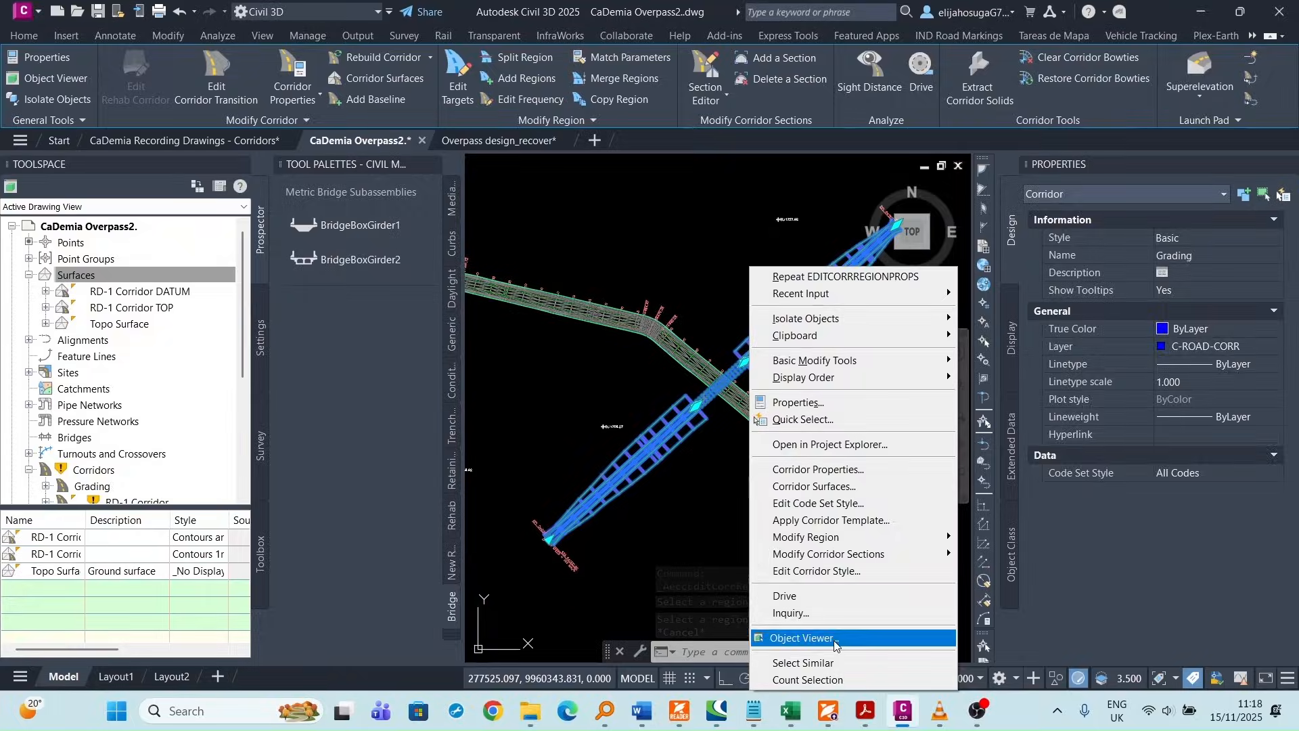
pyautogui.click(803, 637)
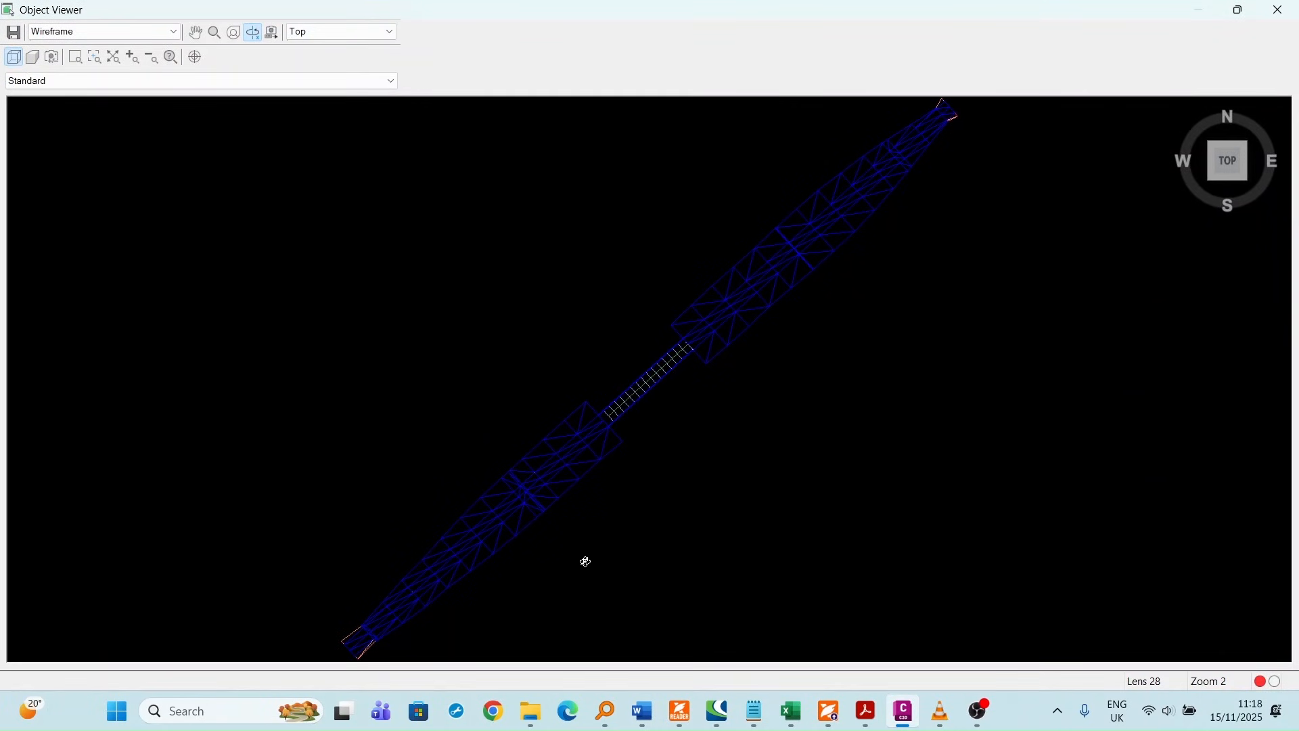
pyautogui.moveTo(586, 562)
pyautogui.mouseDown()
pyautogui.moveTo(613, 546)
pyautogui.moveTo(607, 566)
pyautogui.mouseUp()
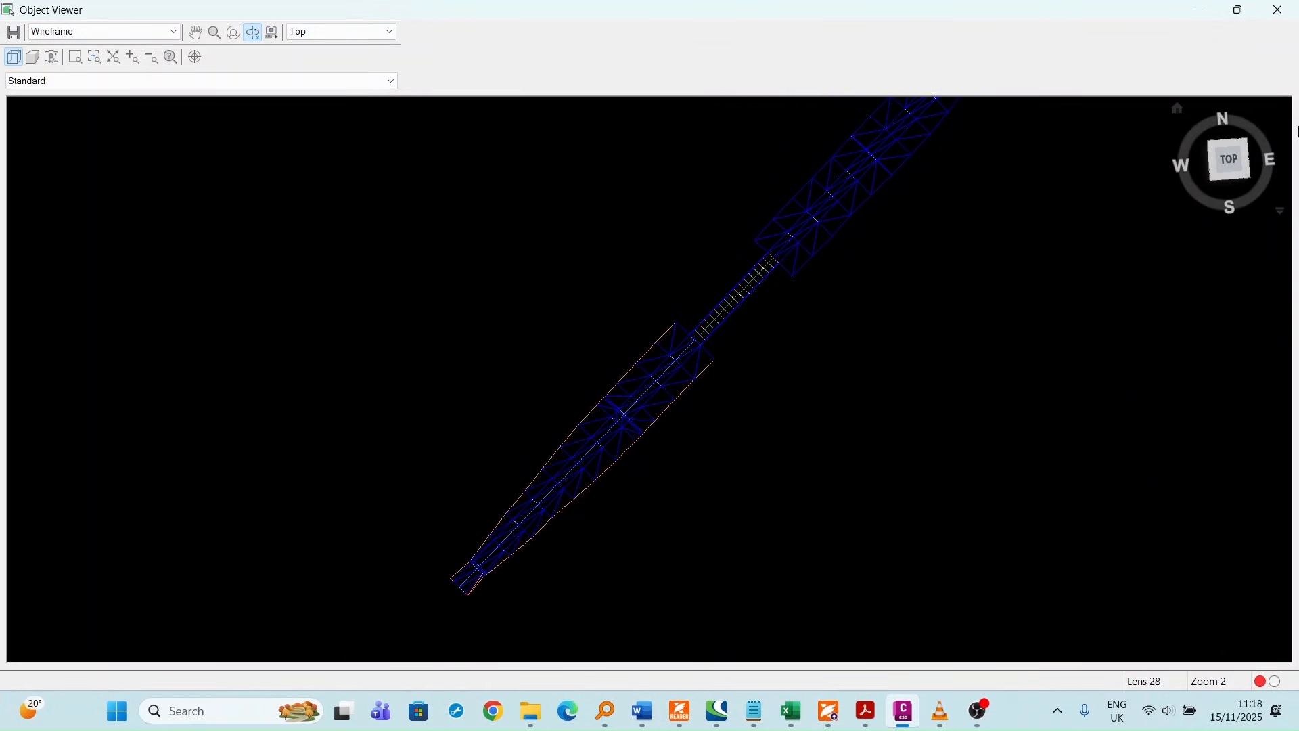
pyautogui.click(1219, 187)
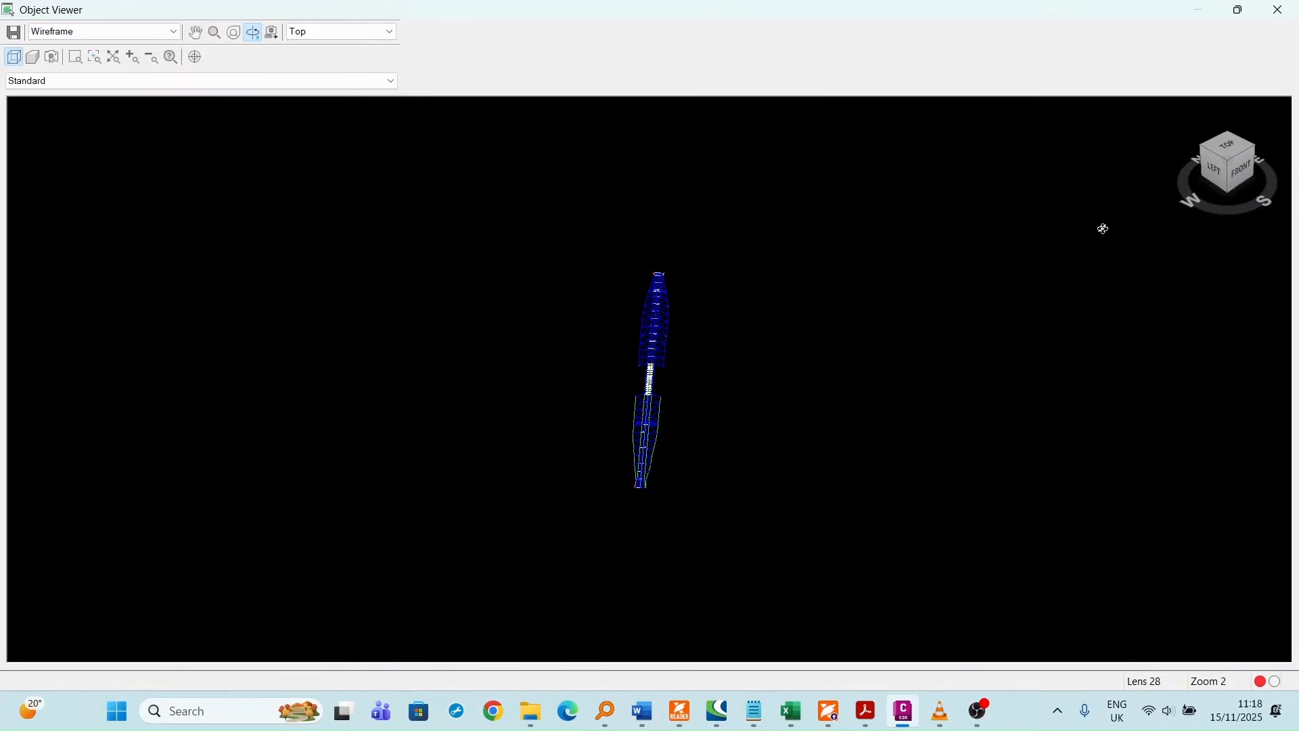
pyautogui.scroll(5, 635, 397)
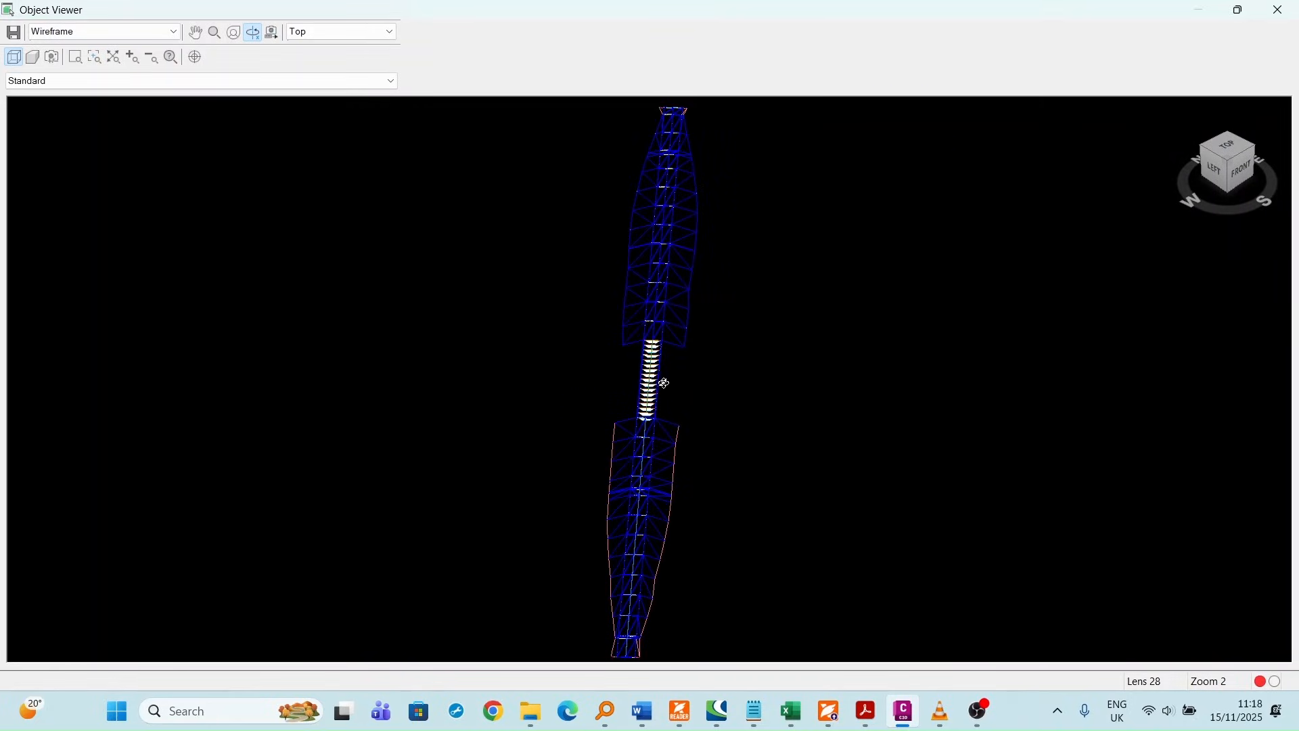
pyautogui.scroll(2, 663, 379)
pyautogui.scroll(-5, 663, 378)
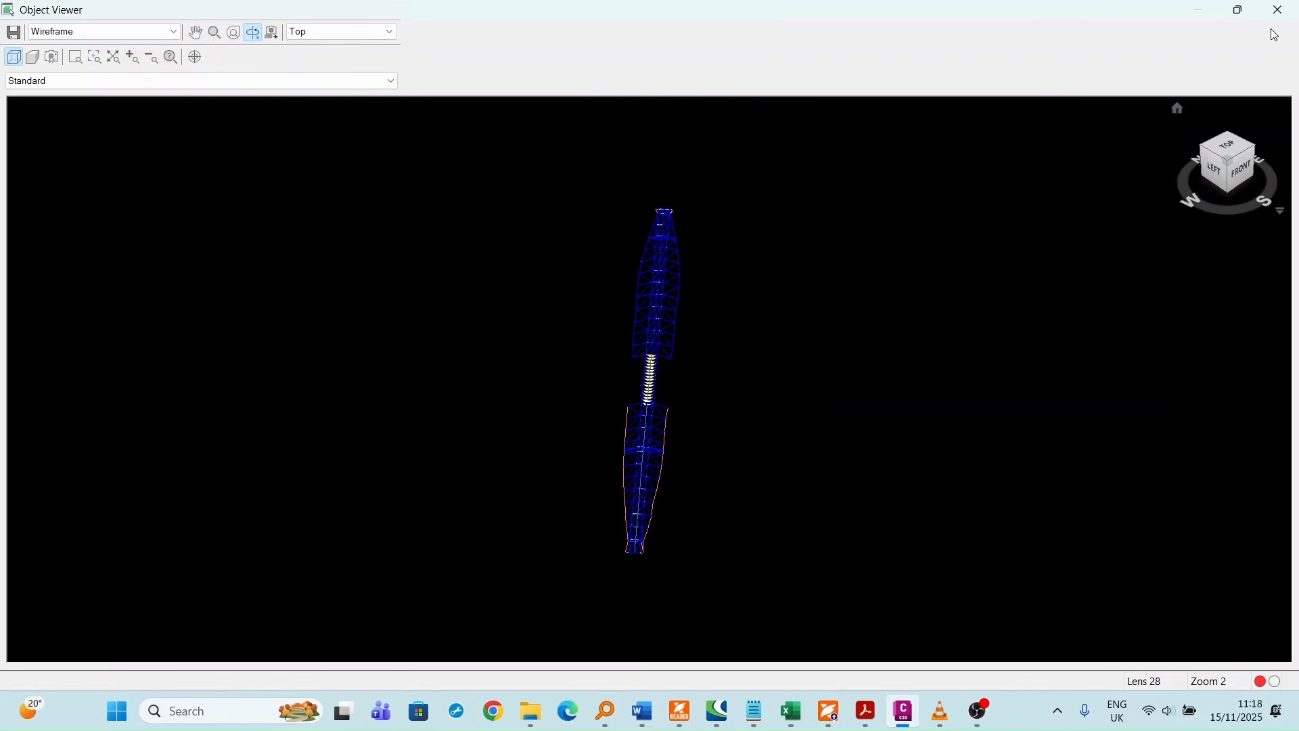
pyautogui.click(1284, 11)
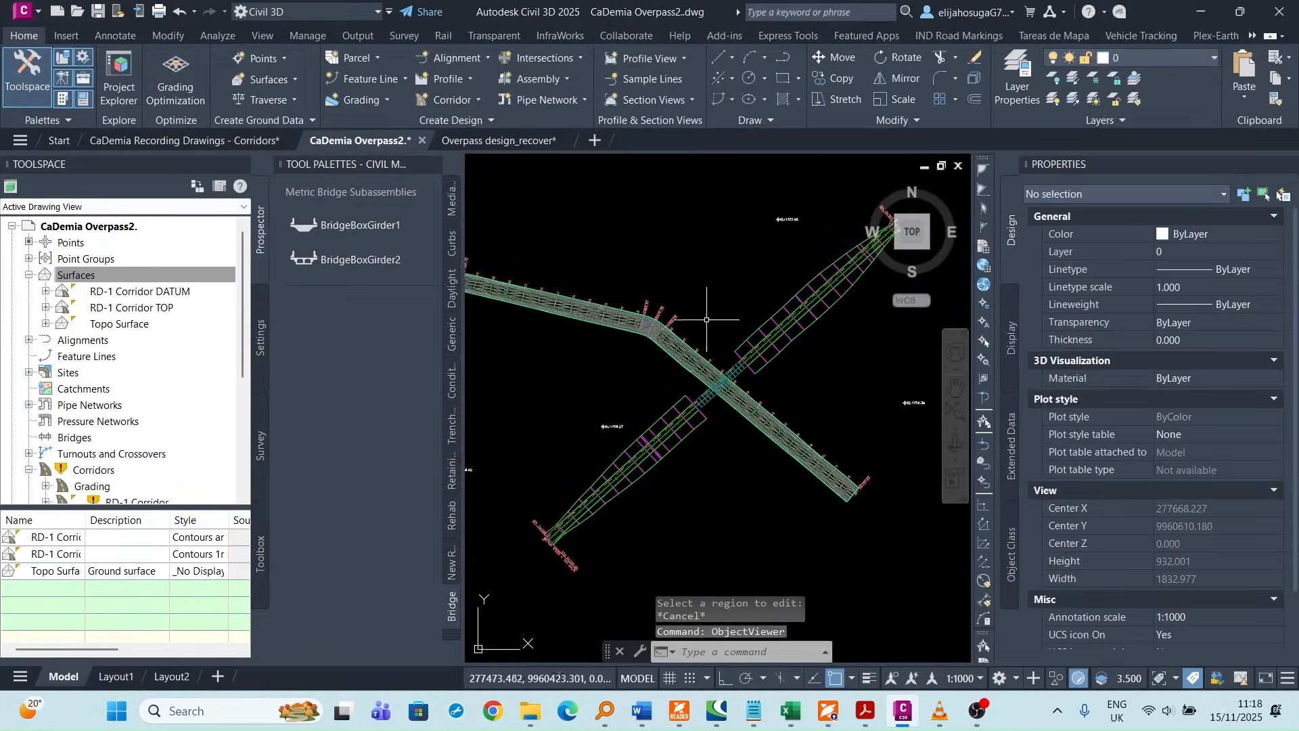
# - Examine in plan the overpass corridor's approach to the bridge start, around stations 0+180 to 0+240
pyautogui.scroll(-4, 711, 393)
pyautogui.scroll(6, 721, 396)
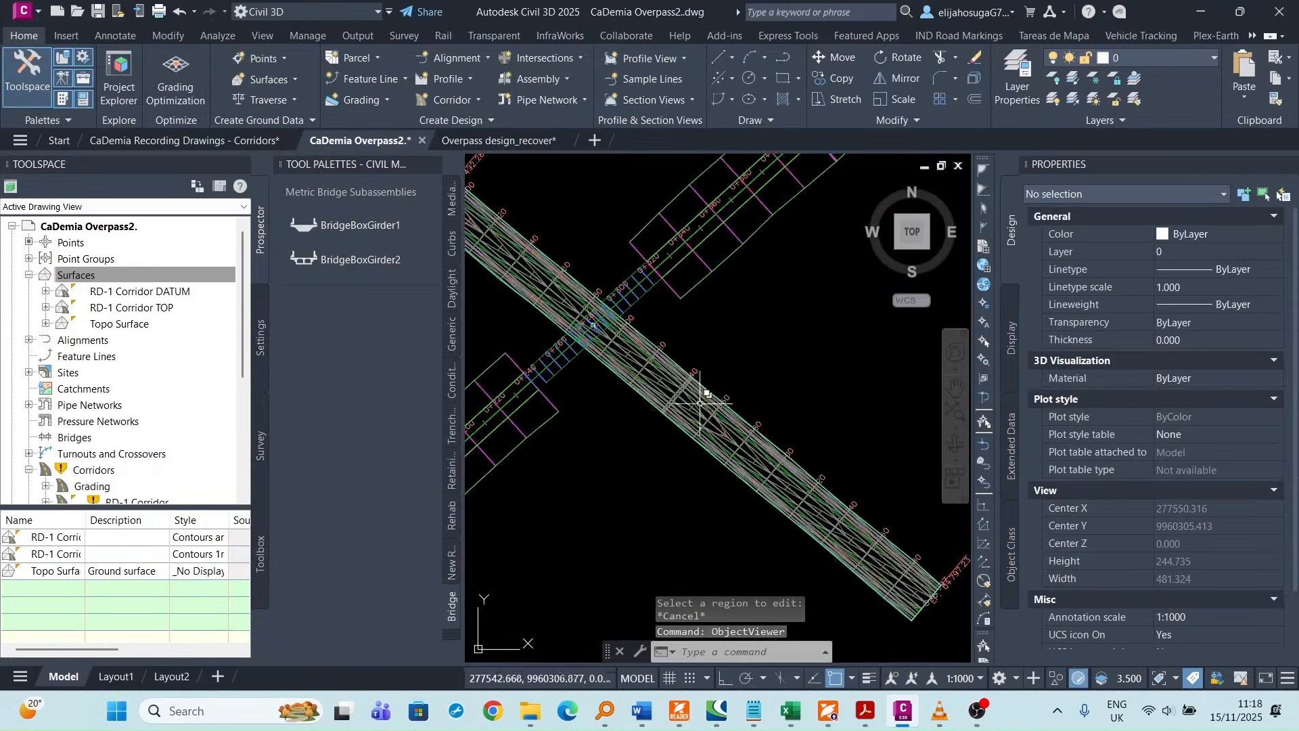
pyautogui.scroll(3, 737, 399)
pyautogui.scroll(3, 763, 406)
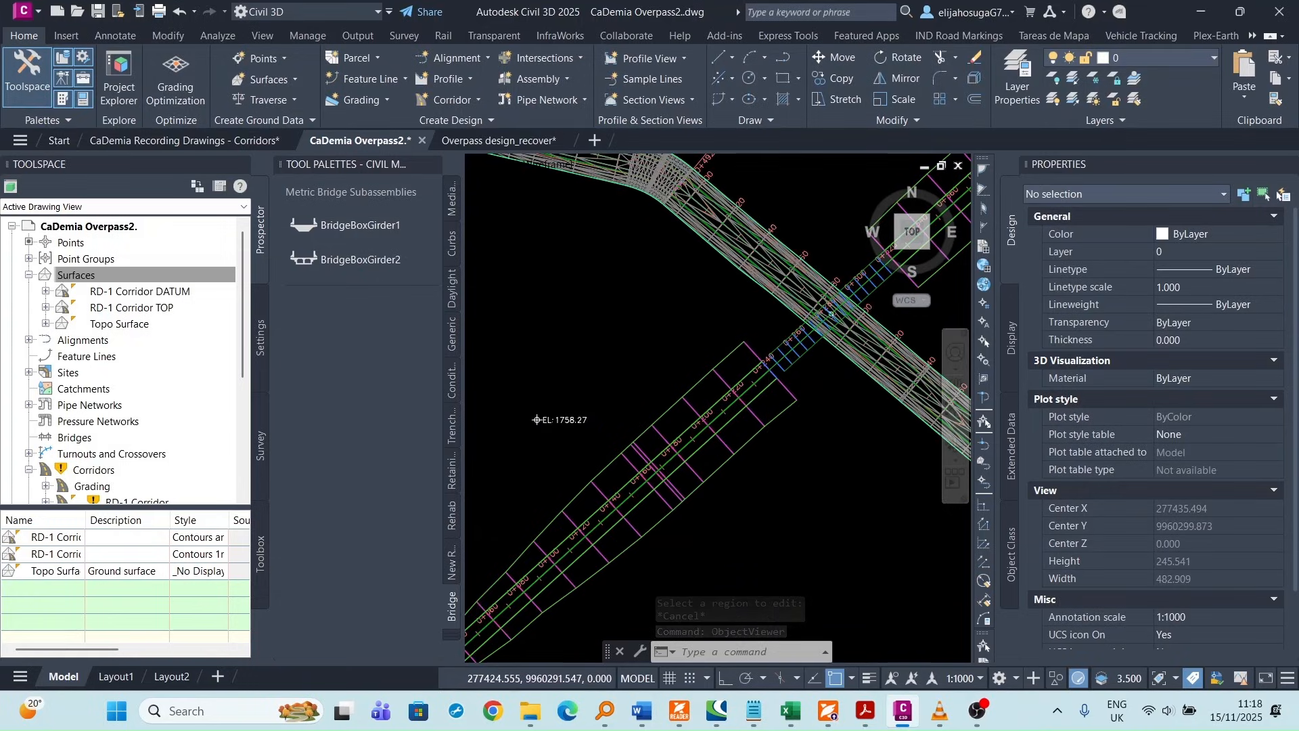
pyautogui.scroll(3, 710, 419)
pyautogui.scroll(-3, 697, 428)
pyautogui.scroll(2, 709, 425)
pyautogui.scroll(4, 708, 425)
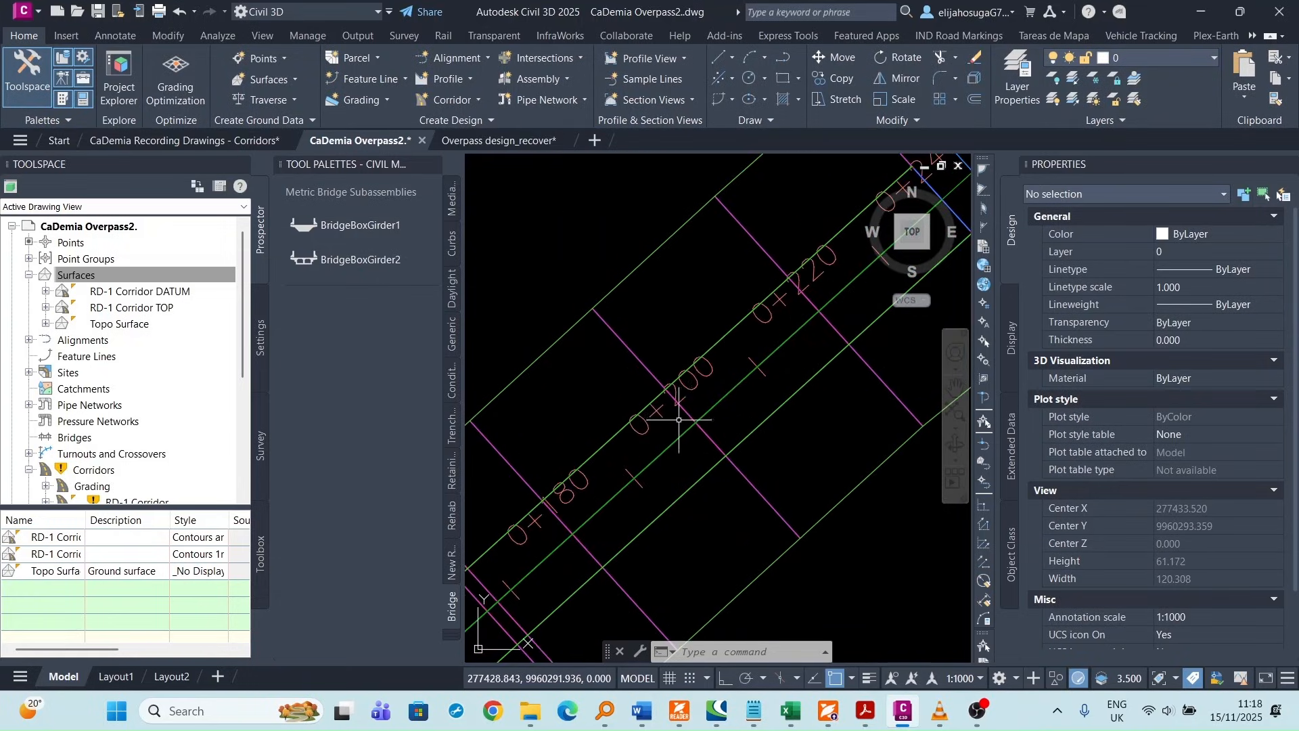
pyautogui.scroll(-2, 697, 431)
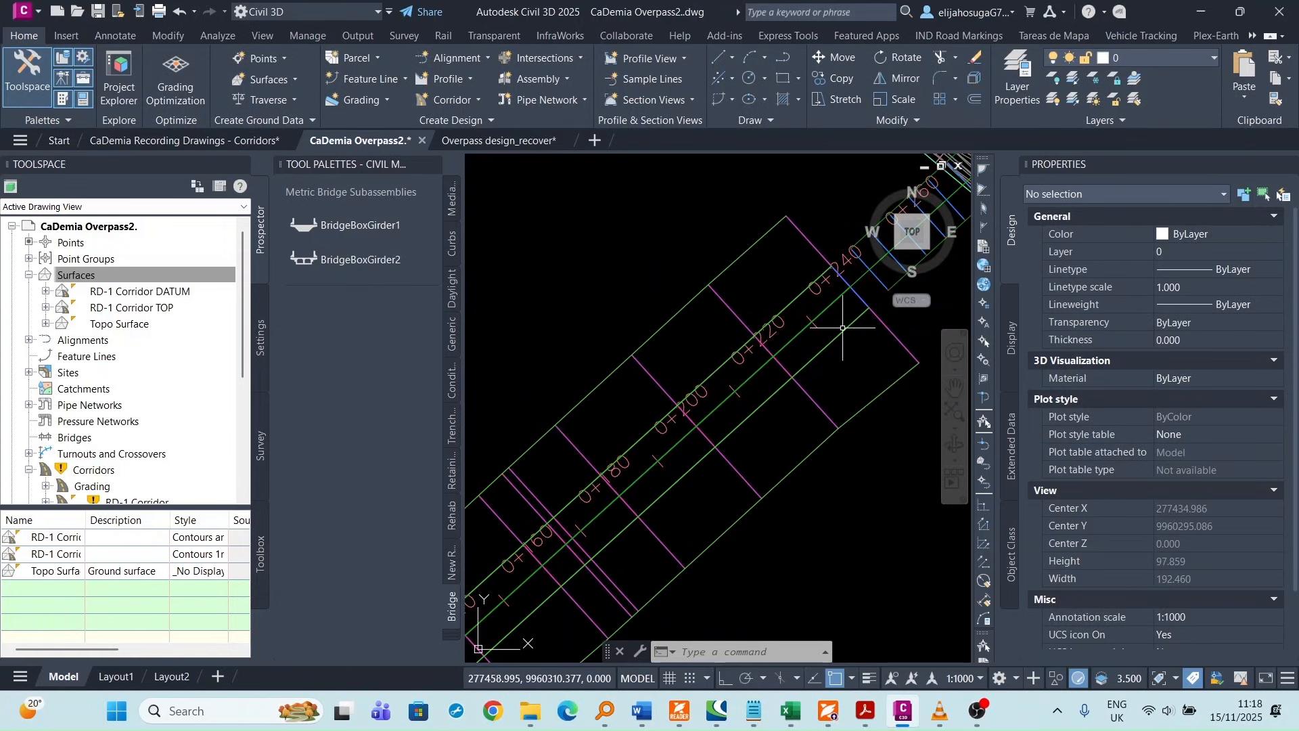
# - Examine in plan the overpass corridor's bridge section and both approaches around the RD-1 crossing
pyautogui.scroll(-6, 751, 376)
pyautogui.scroll(2, 717, 419)
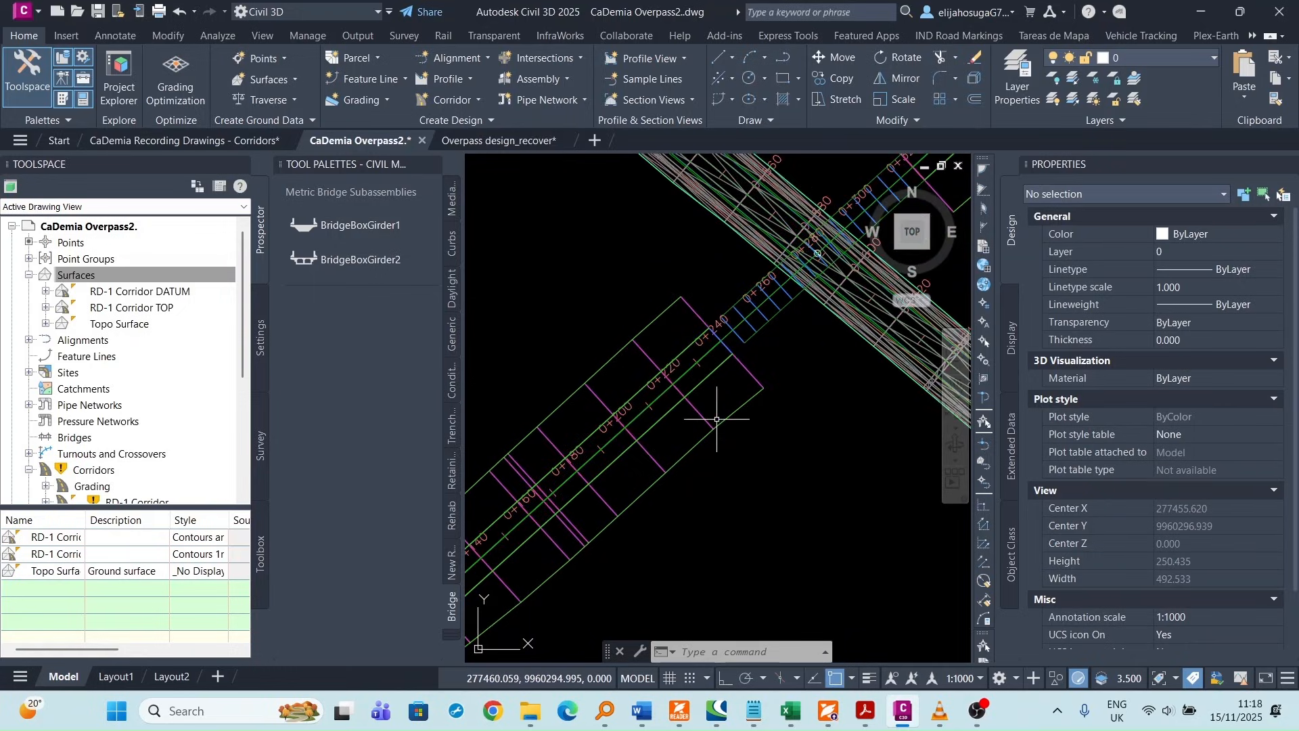
pyautogui.scroll(-2, 643, 452)
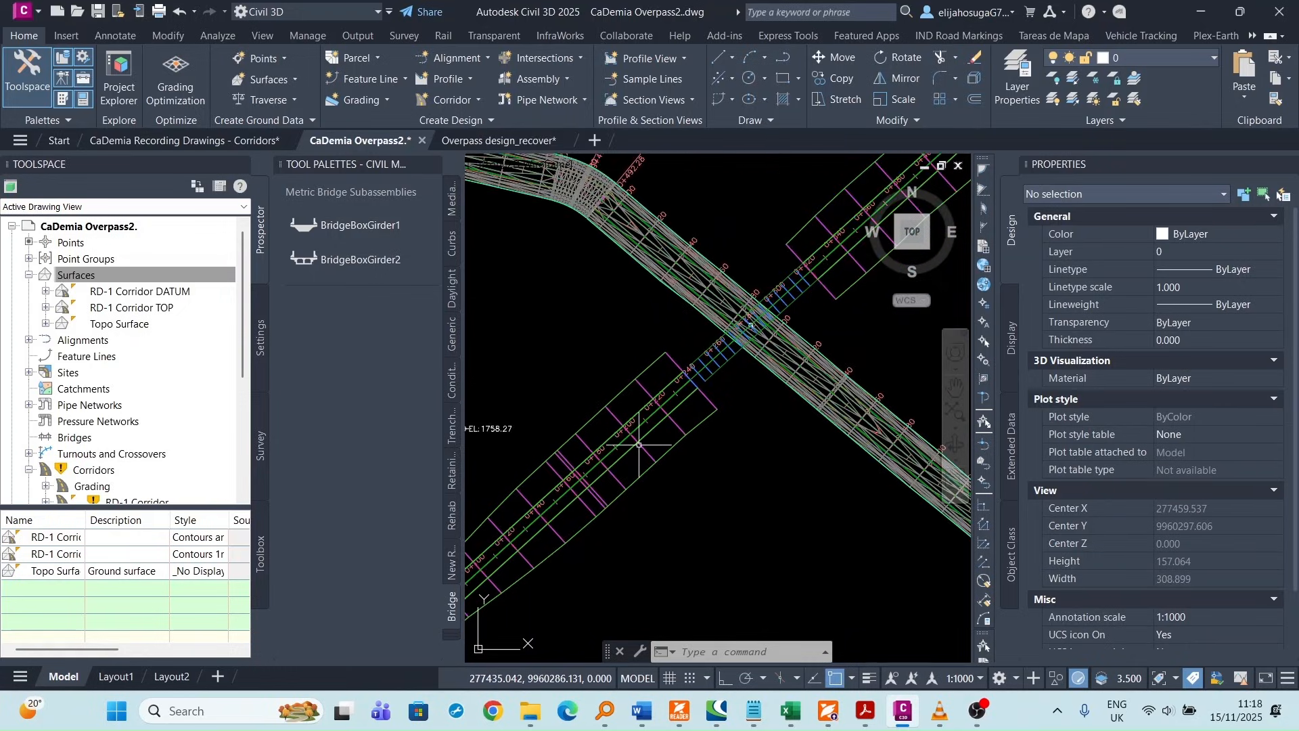
pyautogui.scroll(-2, 786, 298)
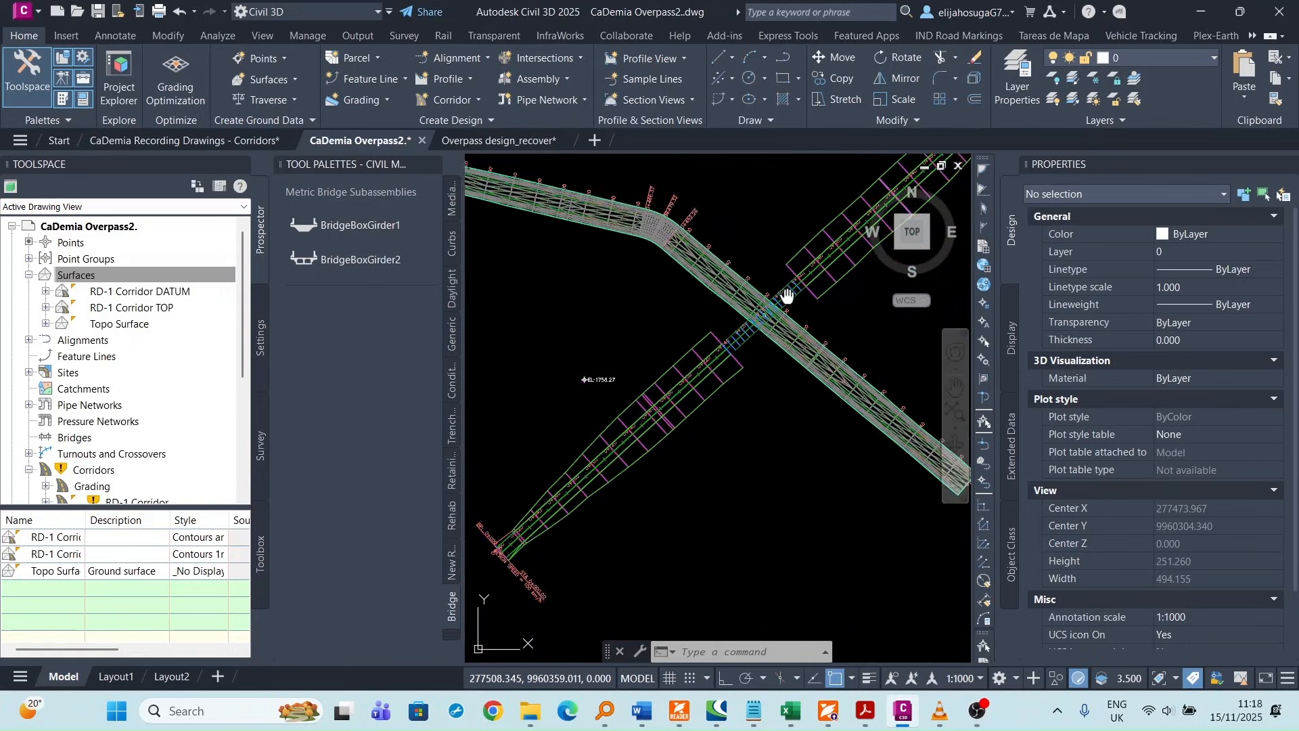
pyautogui.moveTo(787, 296); pyautogui.dragTo(626, 380, button='middle')
pyautogui.scroll(2, 636, 365)
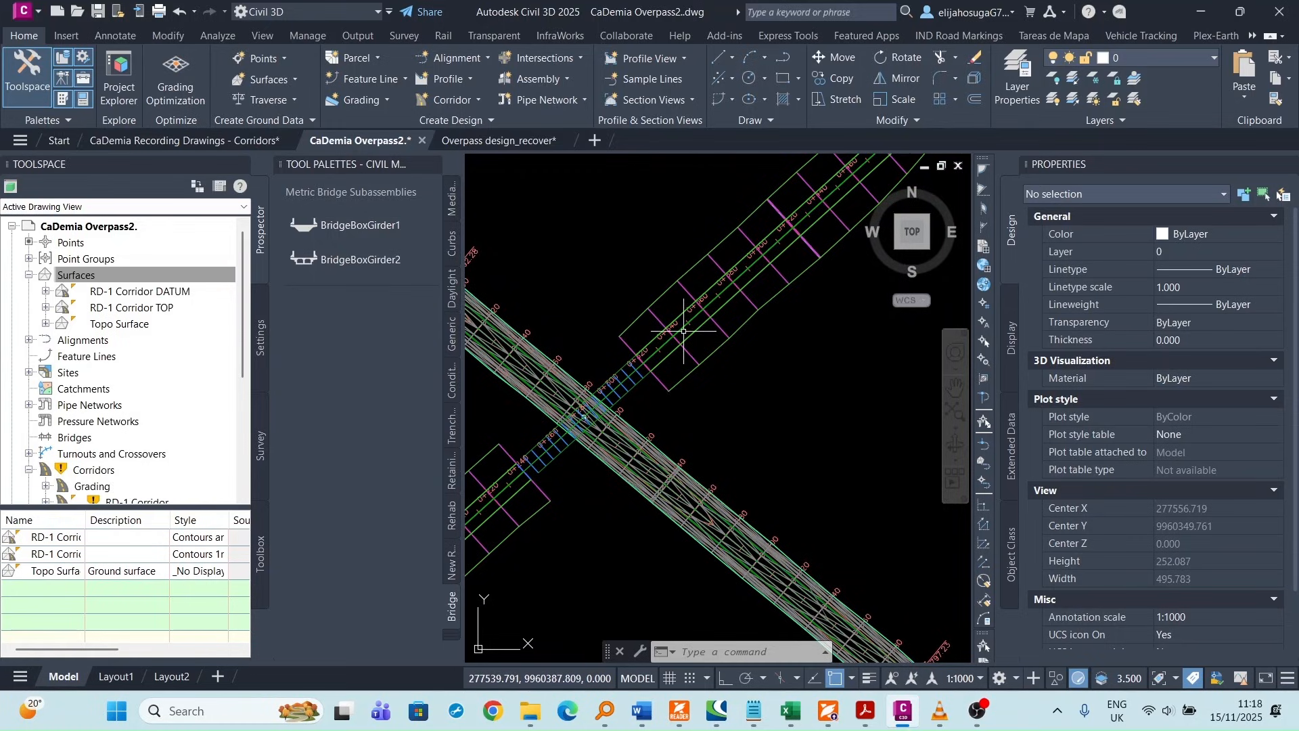
pyautogui.scroll(-2, 715, 337)
pyautogui.moveTo(715, 337); pyautogui.dragTo(760, 348, button='middle')
pyautogui.scroll(2, 583, 457)
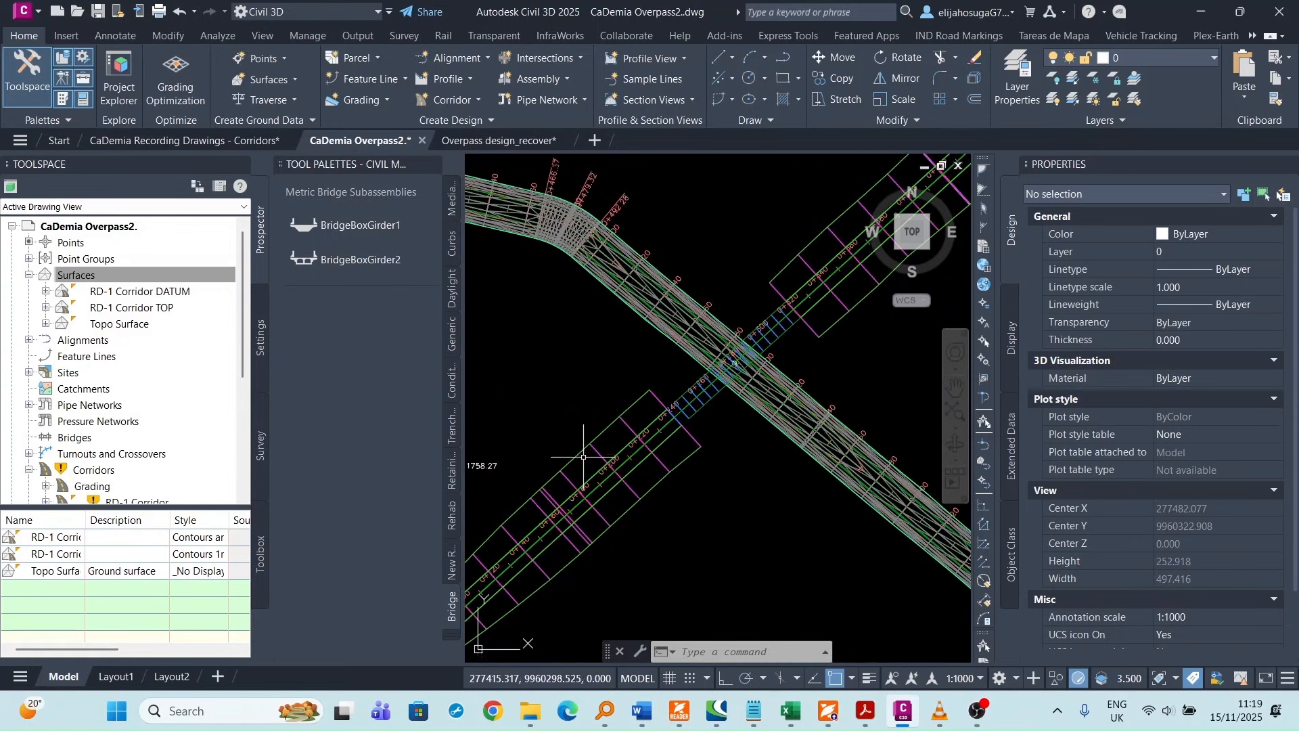
# - Split the Grading corridor's approach region before the bridge at station 0+200
pyautogui.click(625, 425)
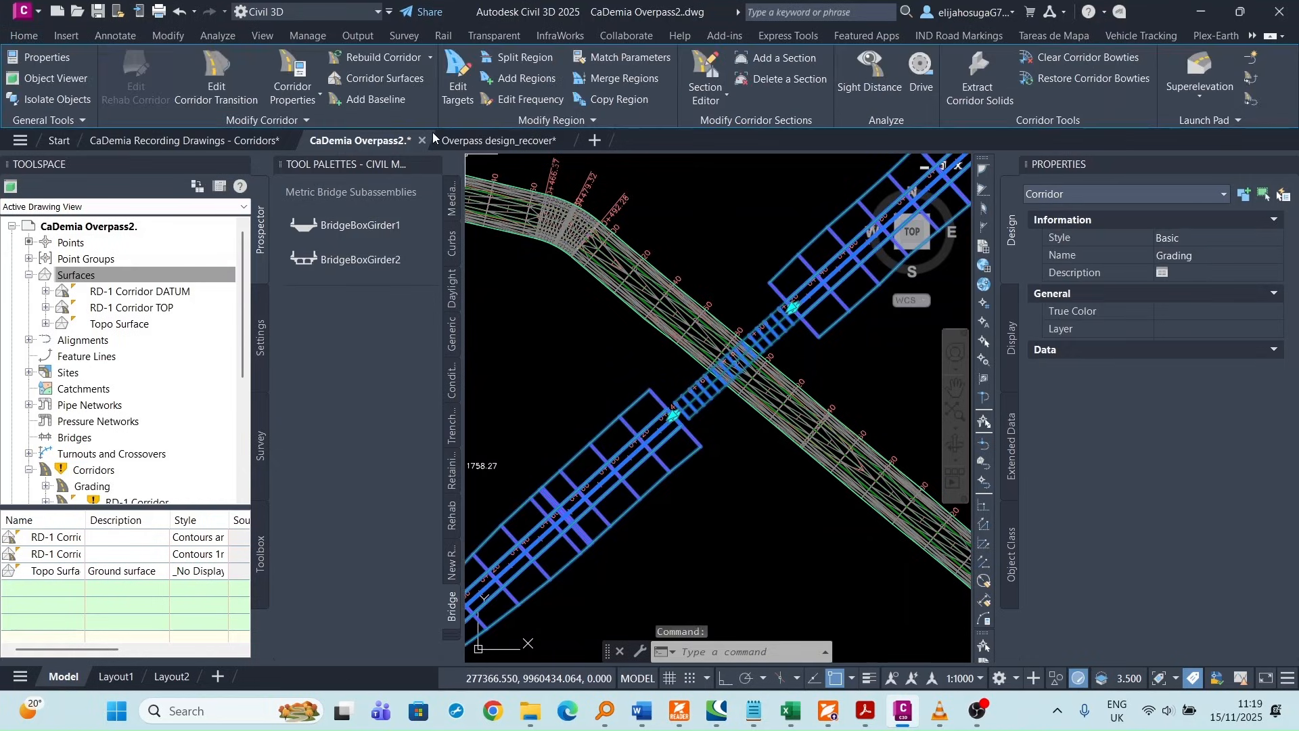
pyautogui.click(521, 58)
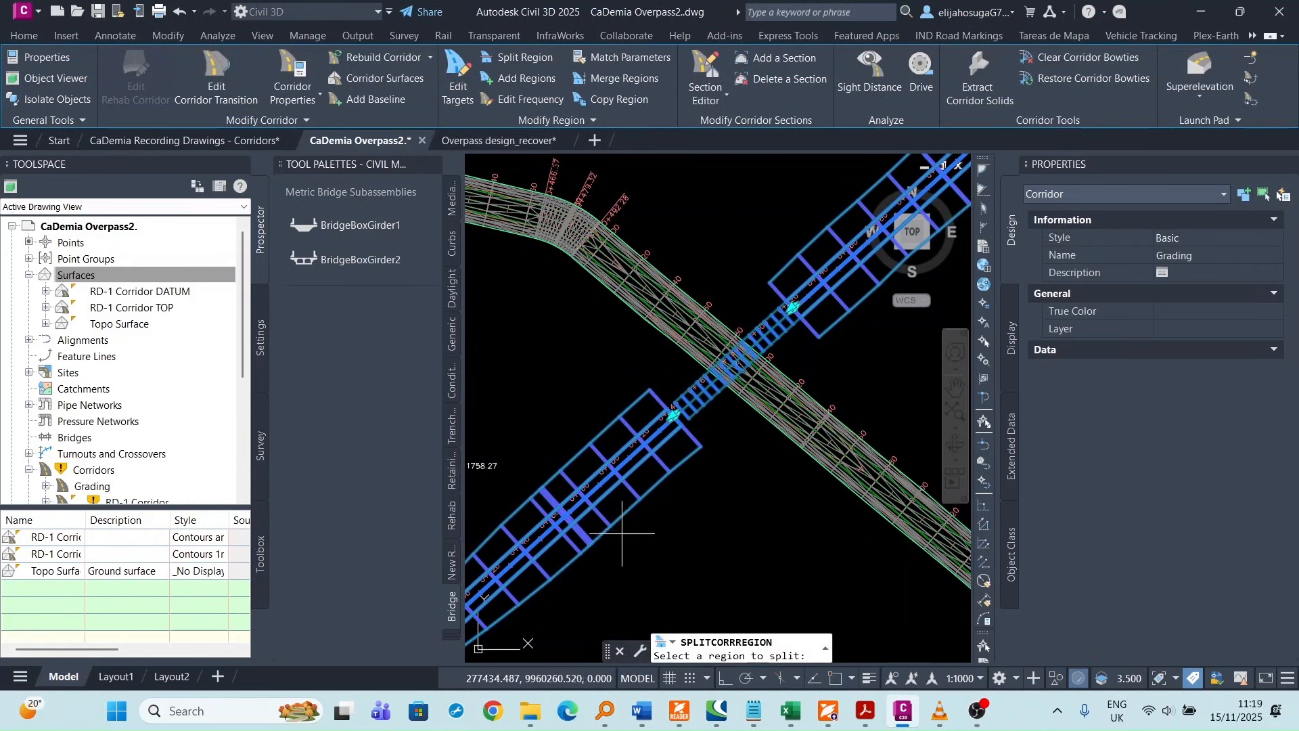
pyautogui.scroll(3, 602, 457)
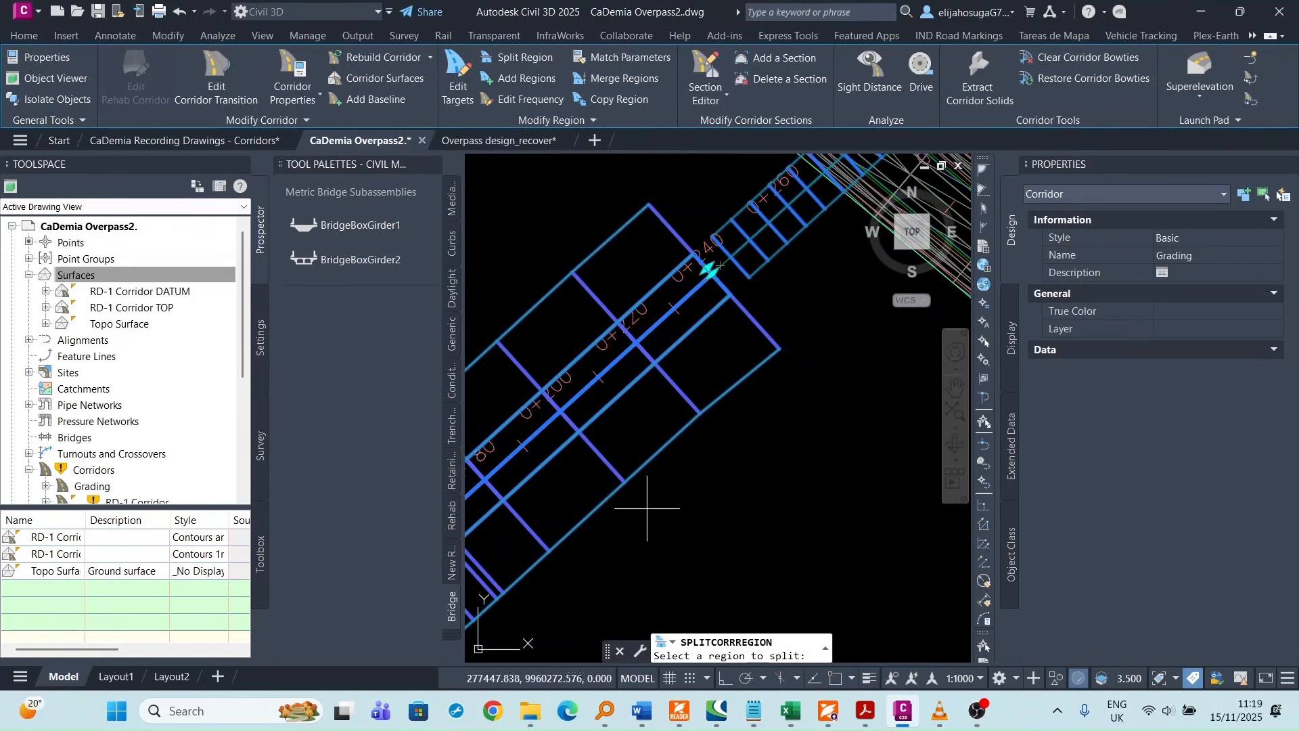
pyautogui.click(596, 452)
pyautogui.click(596, 452)
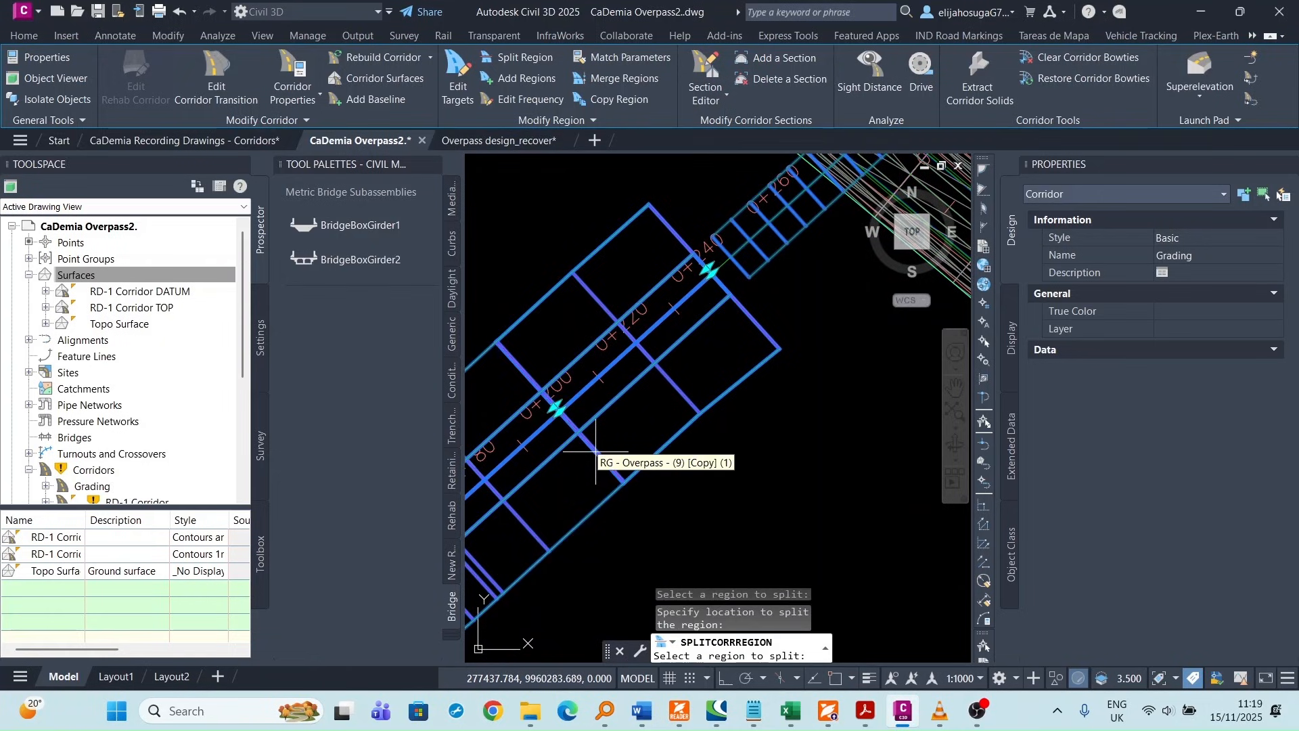
# - Split the corridor region beyond the bridge at station 0+360 and end the region splitting
pyautogui.scroll(-4, 582, 433)
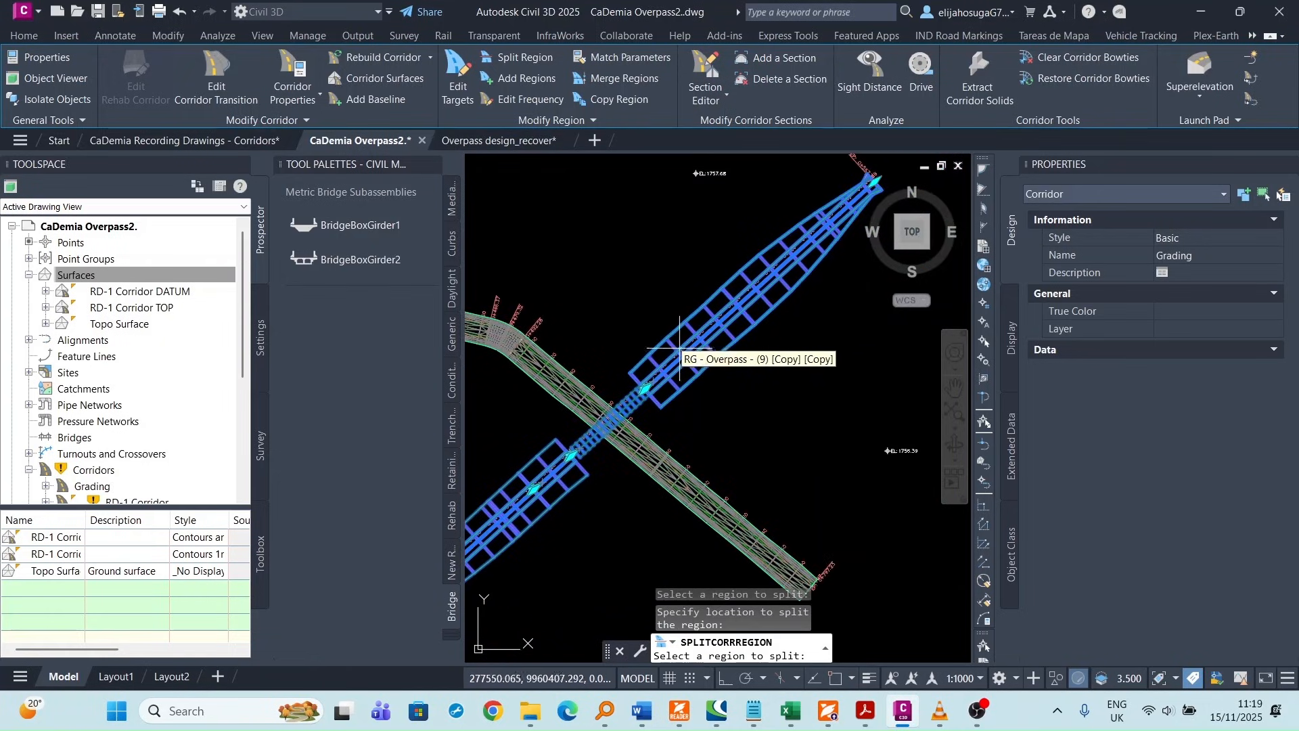
pyautogui.scroll(5, 703, 386)
pyautogui.click(702, 367)
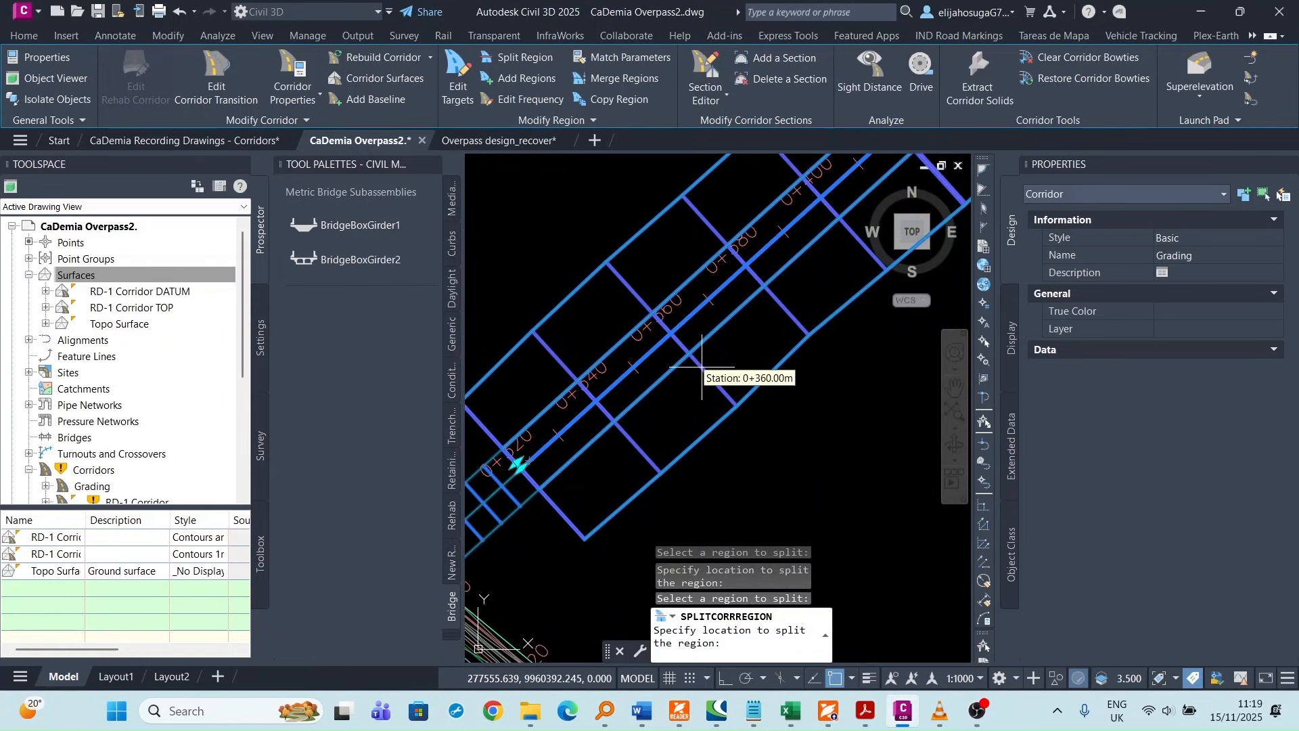
pyautogui.click(709, 370)
pyautogui.scroll(-4, 681, 399)
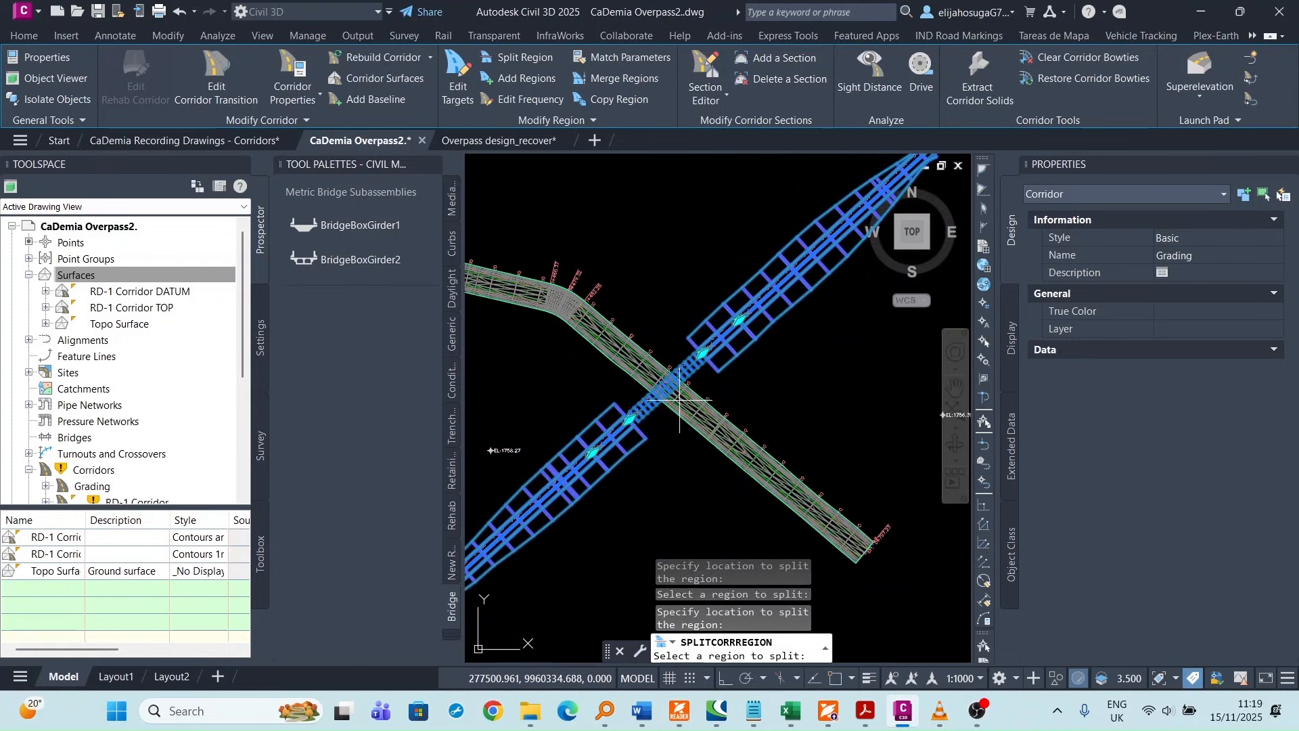
pyautogui.press('Escape')
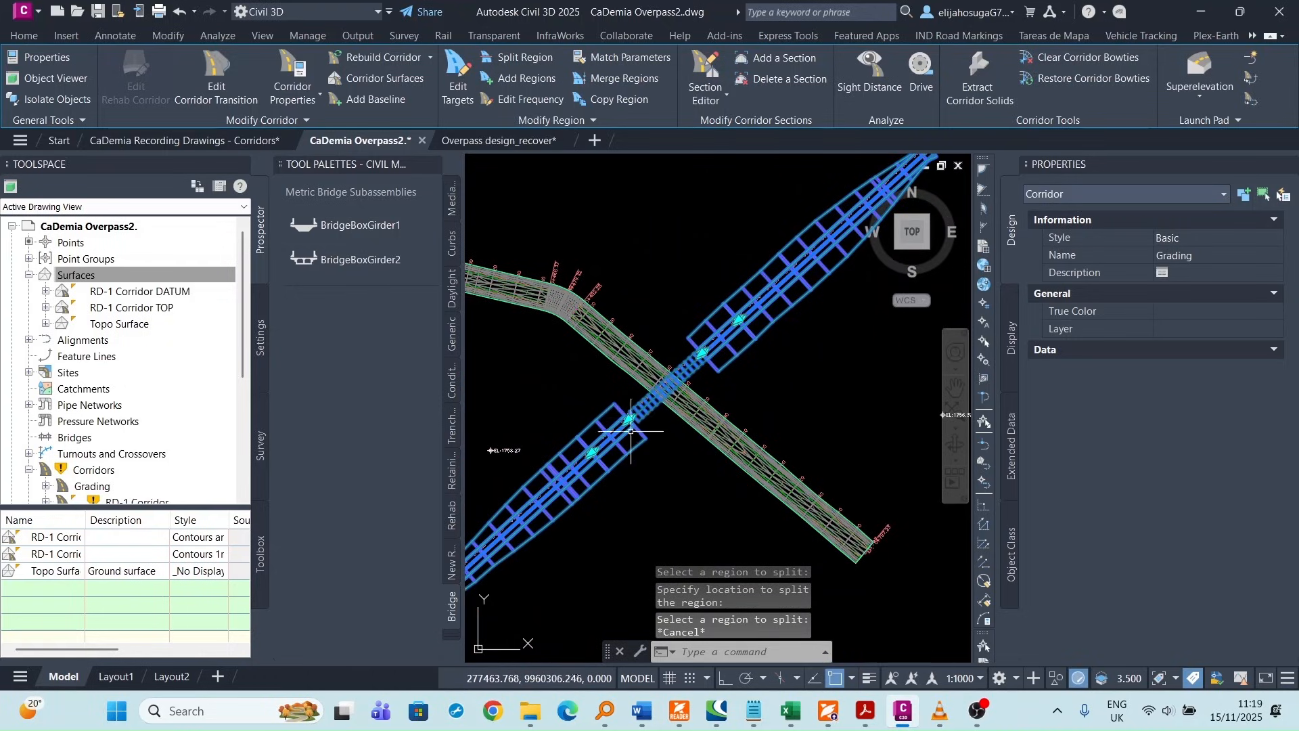
pyautogui.press('Escape')
# - Open the region properties for the Grading corridor
pyautogui.click(622, 449)
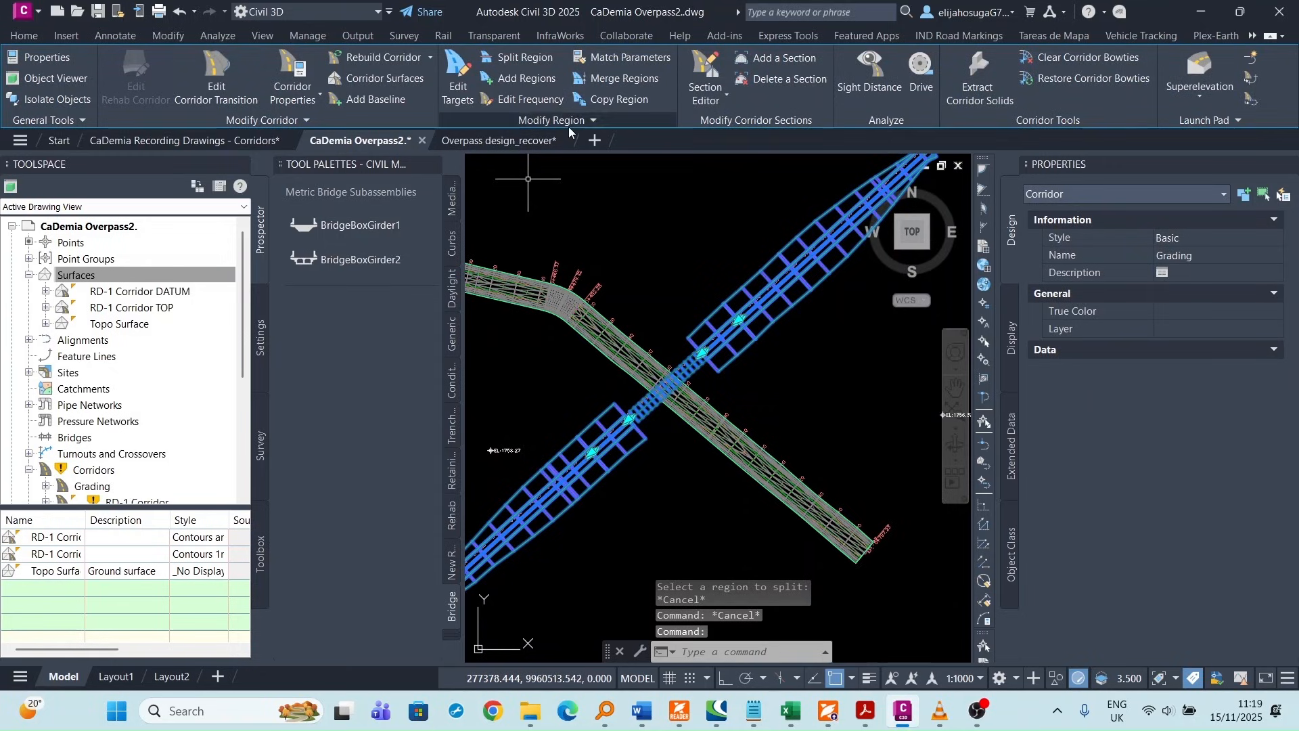
pyautogui.click(588, 120)
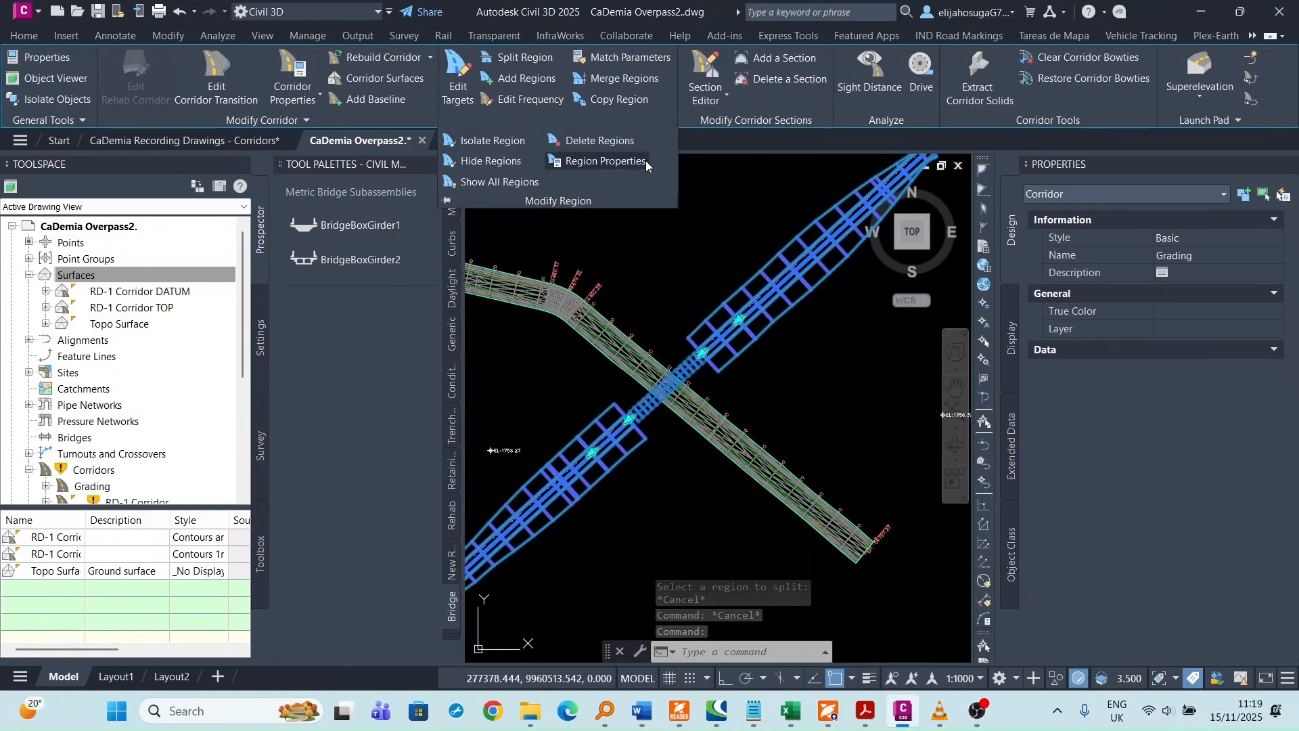
# - Assign the Abutmnent assembly to the overpass corridor region between stations 0+199.77 and 0+240.00
pyautogui.click(607, 160)
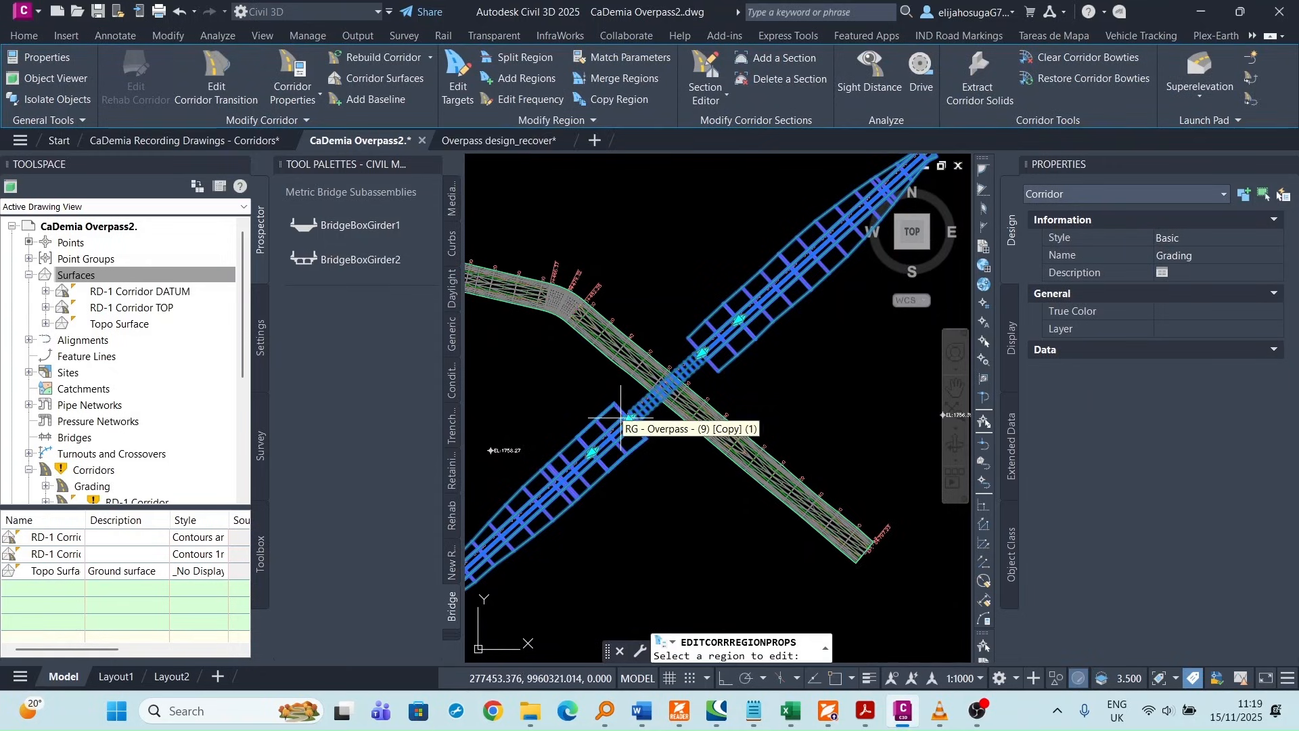
pyautogui.click(598, 421)
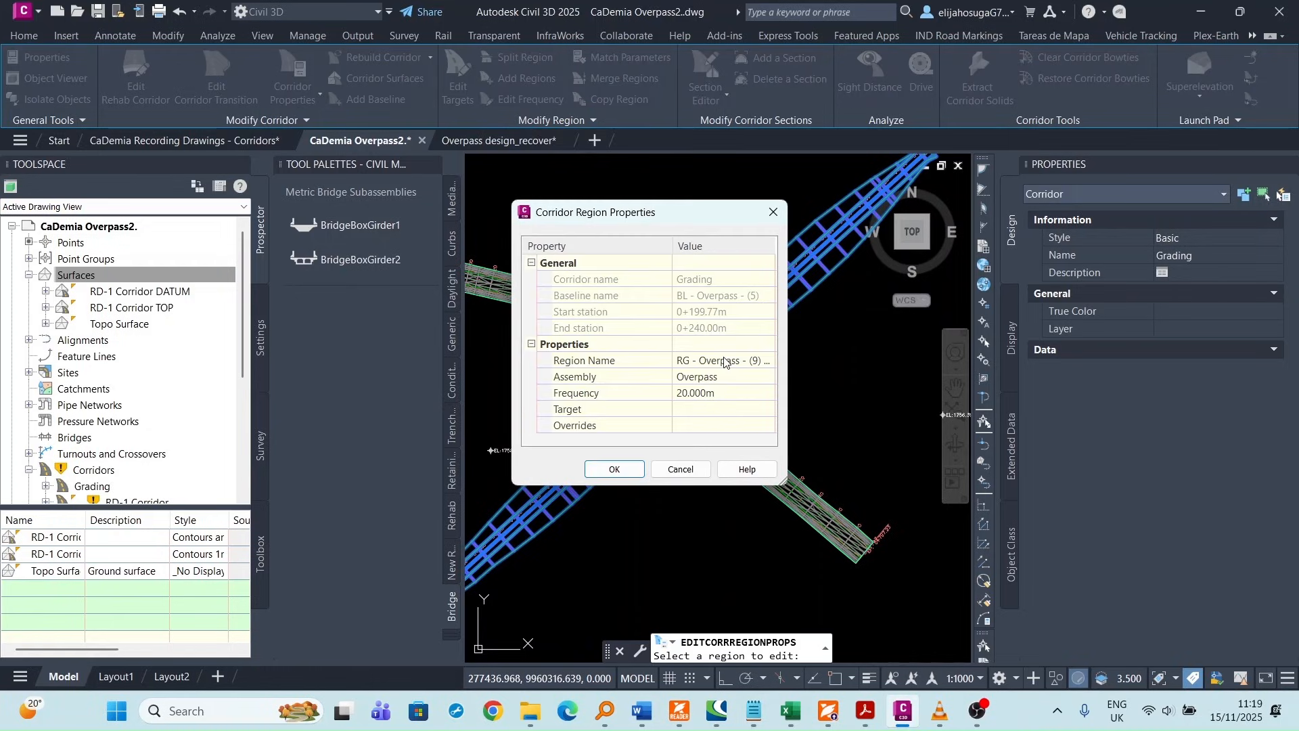
pyautogui.click(726, 377)
pyautogui.click(768, 377)
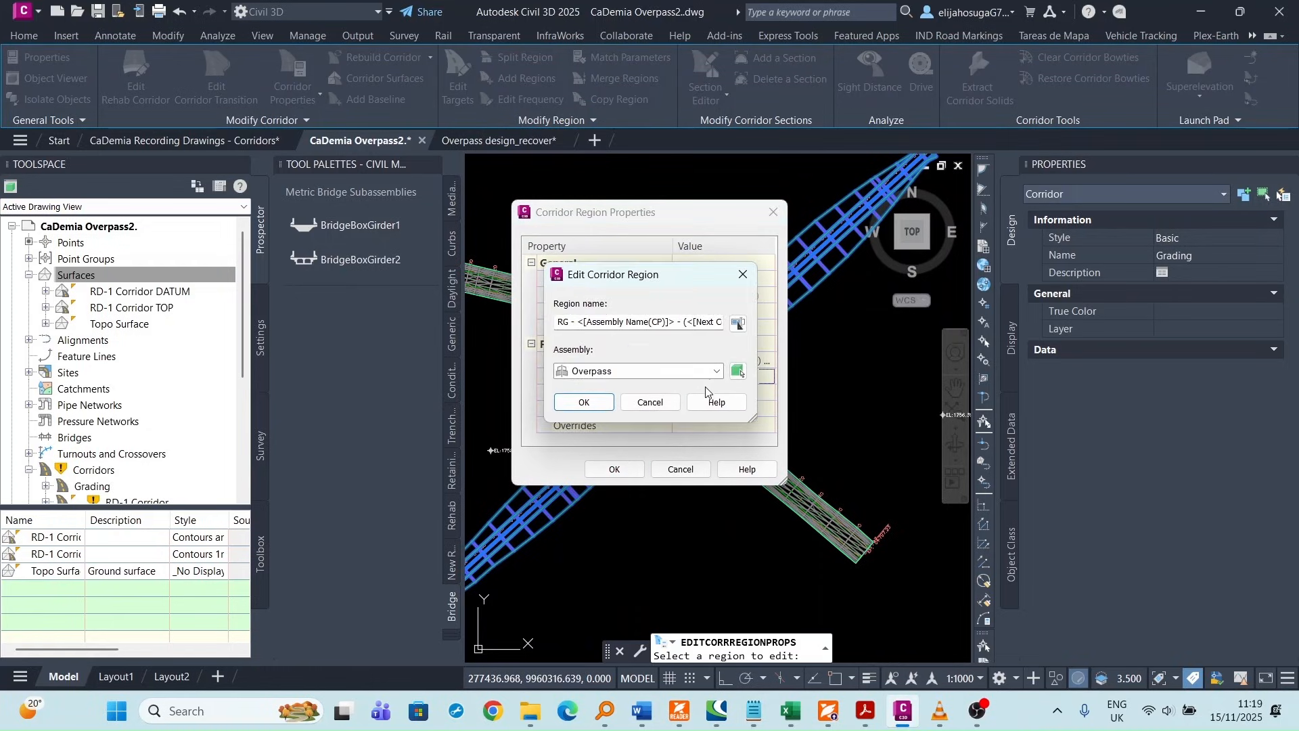
pyautogui.click(717, 371)
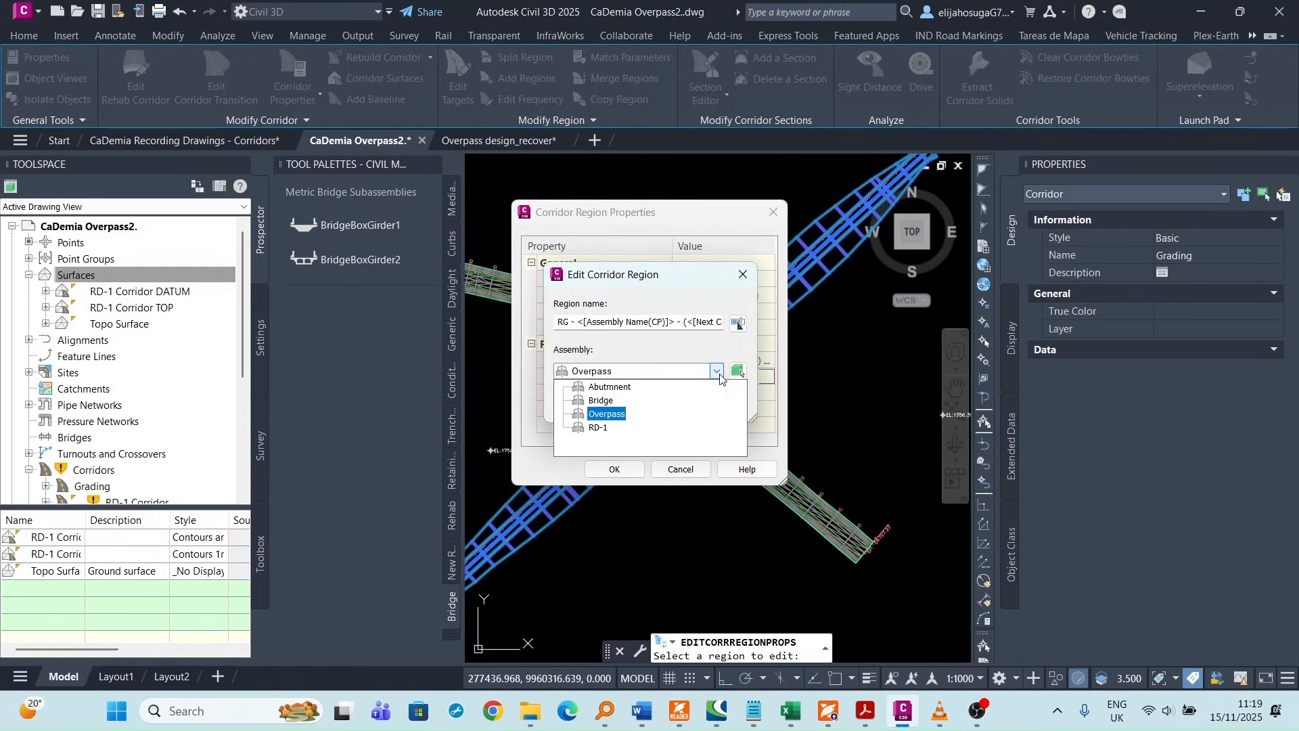
pyautogui.click(609, 387)
pyautogui.click(606, 408)
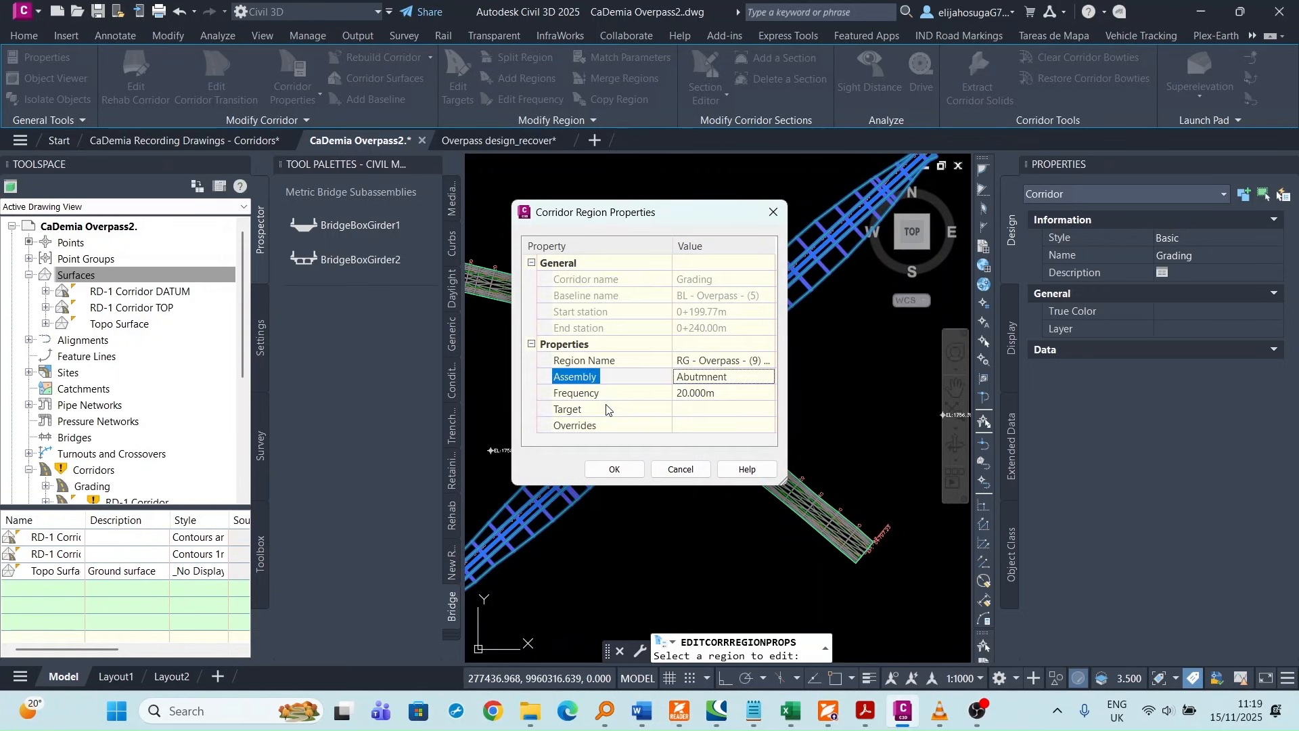
pyautogui.click(615, 469)
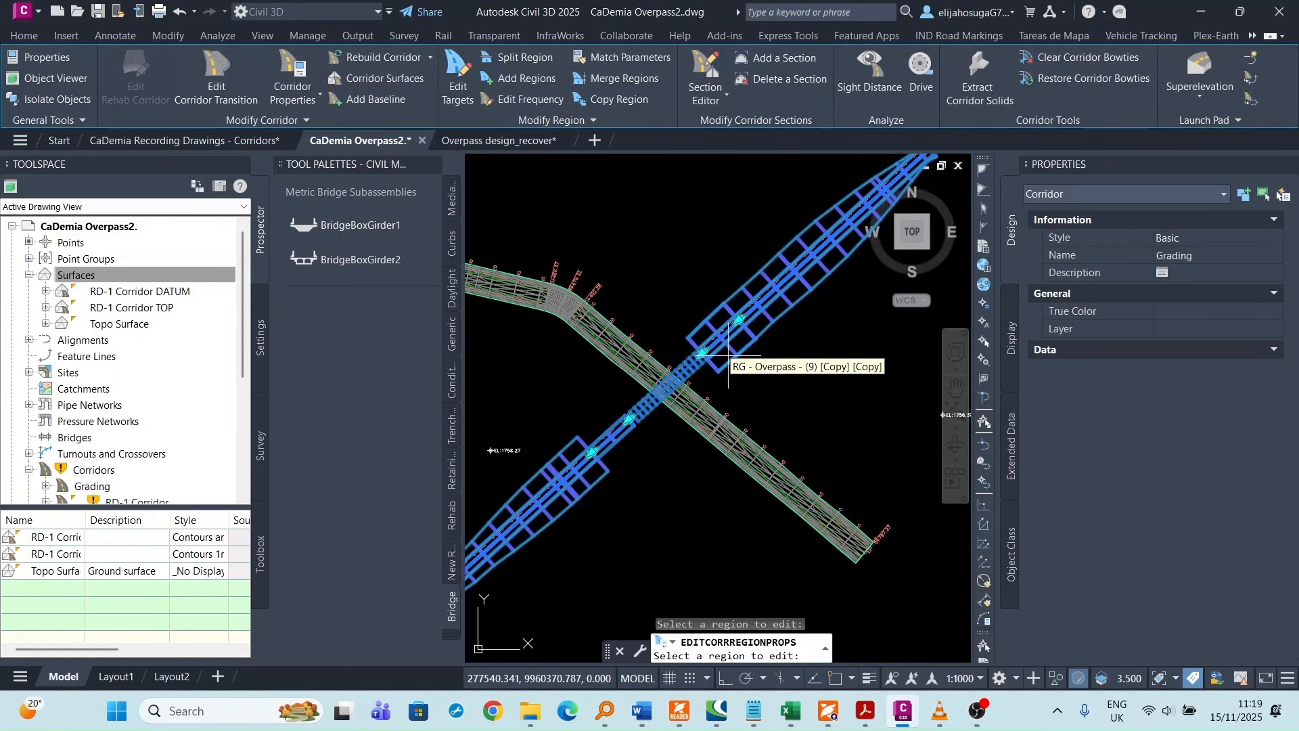
# - Change the assembly of the corridor region between stations 0+320.07 and 0+360.00 to Abutmnent and finish editing region properties
pyautogui.click(728, 356)
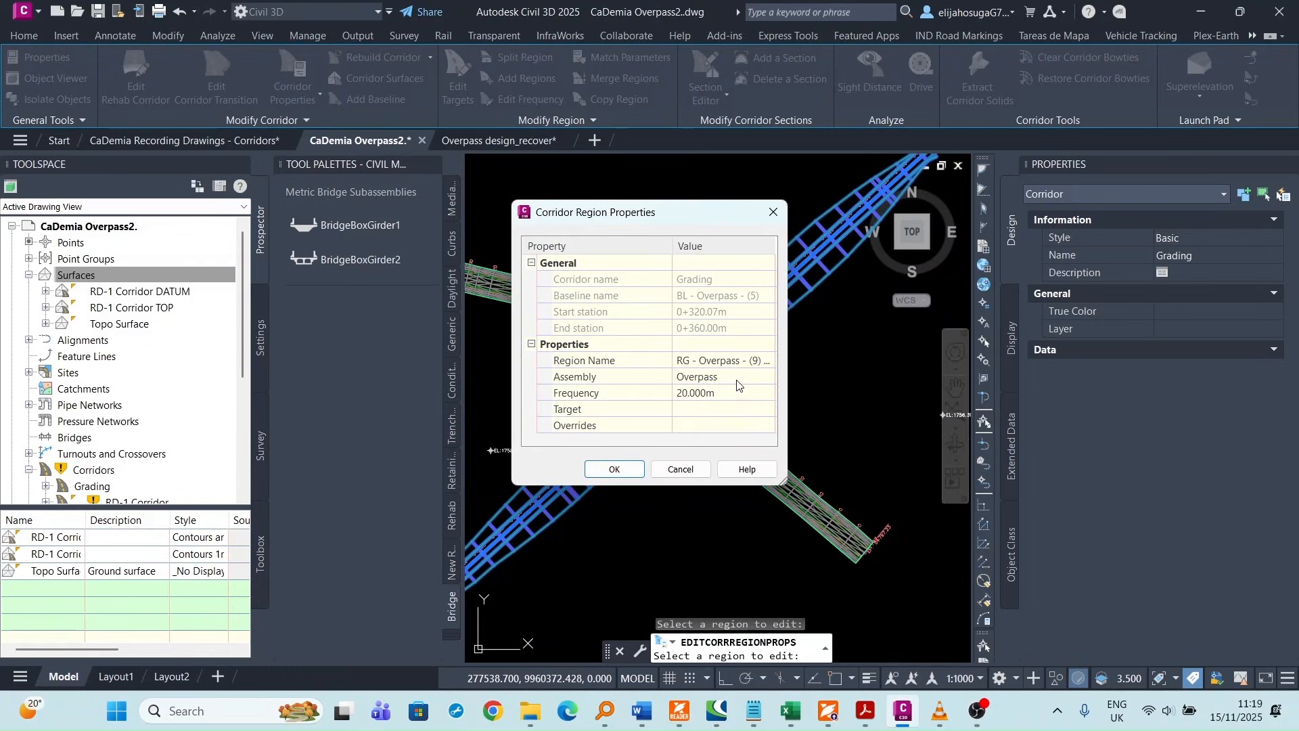
pyautogui.click(767, 377)
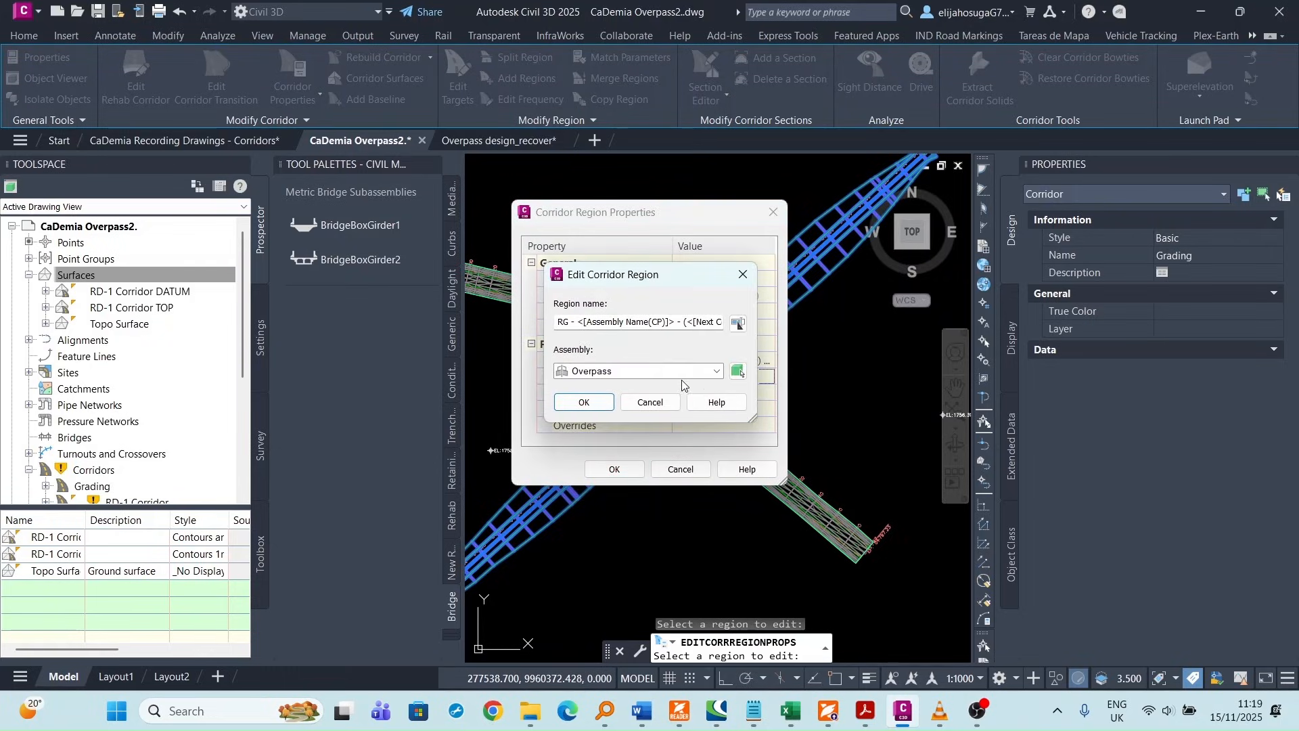
pyautogui.click(717, 372)
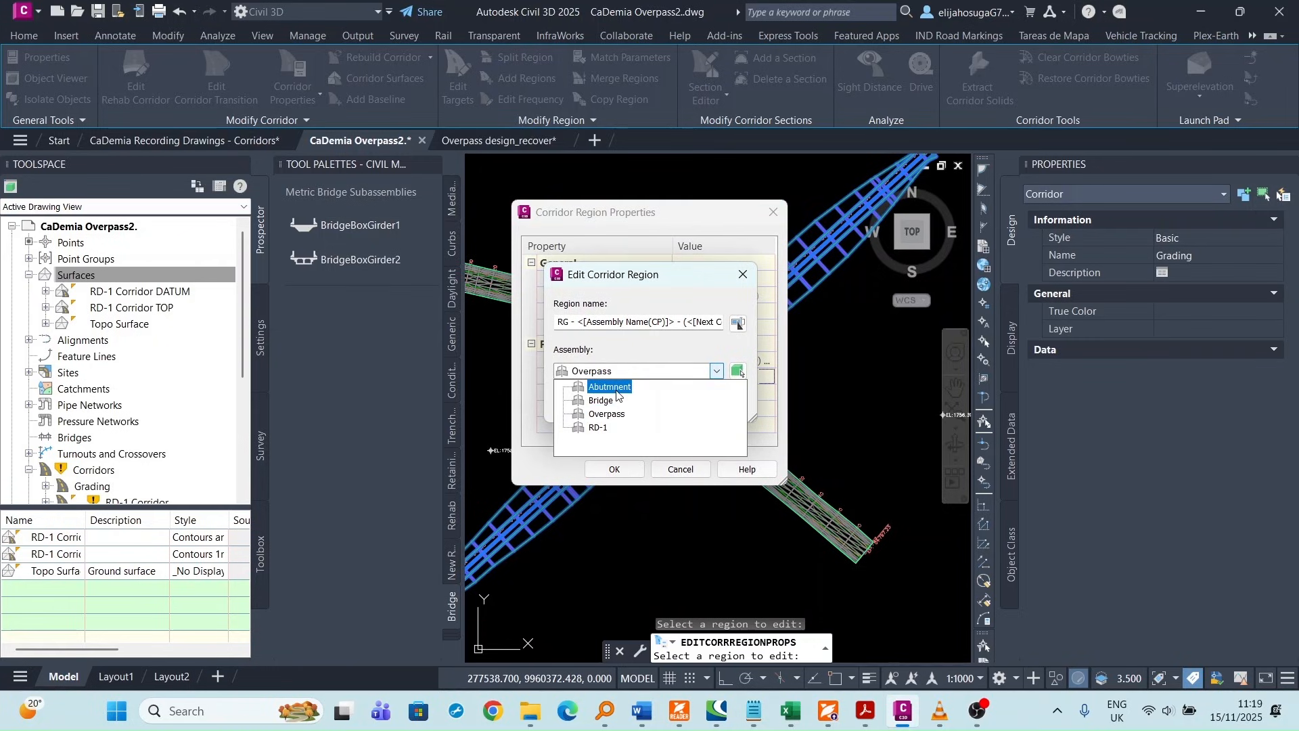
pyautogui.click(617, 414)
pyautogui.click(593, 402)
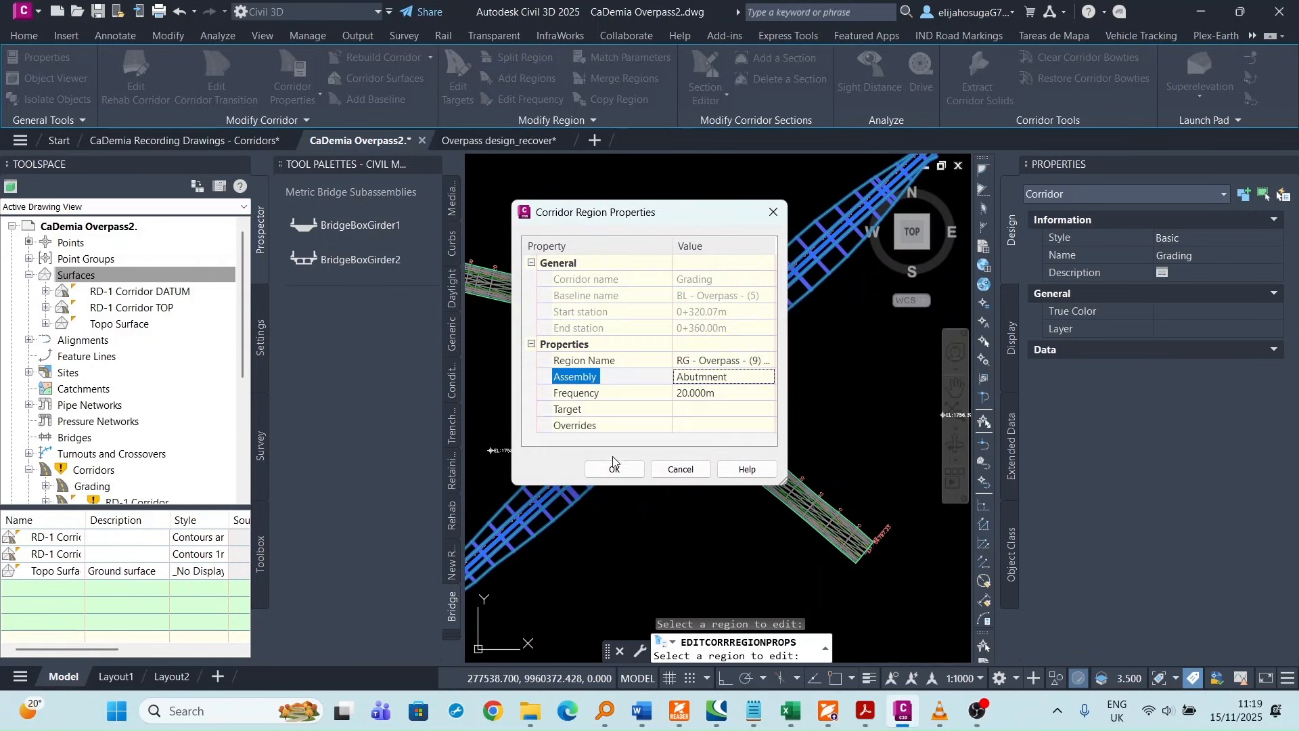
pyautogui.click(613, 469)
pyautogui.scroll(-2, 609, 427)
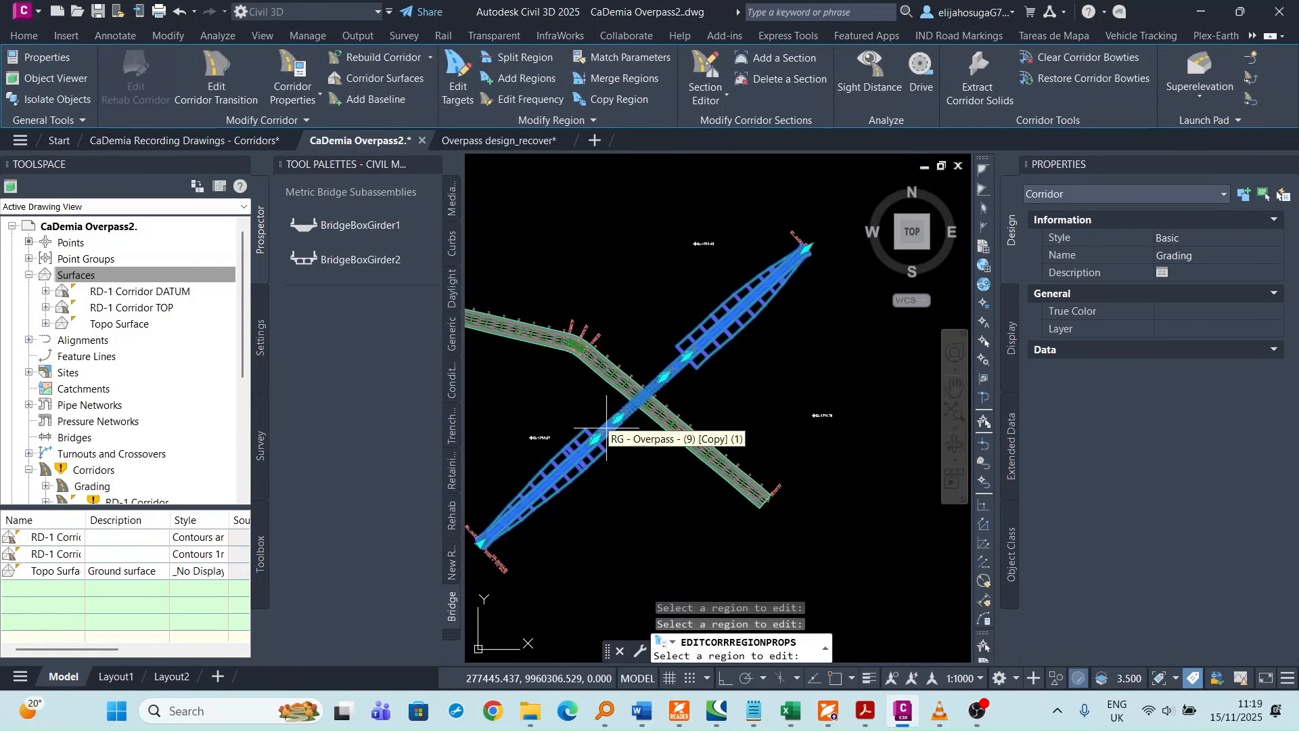
pyautogui.press('Escape')
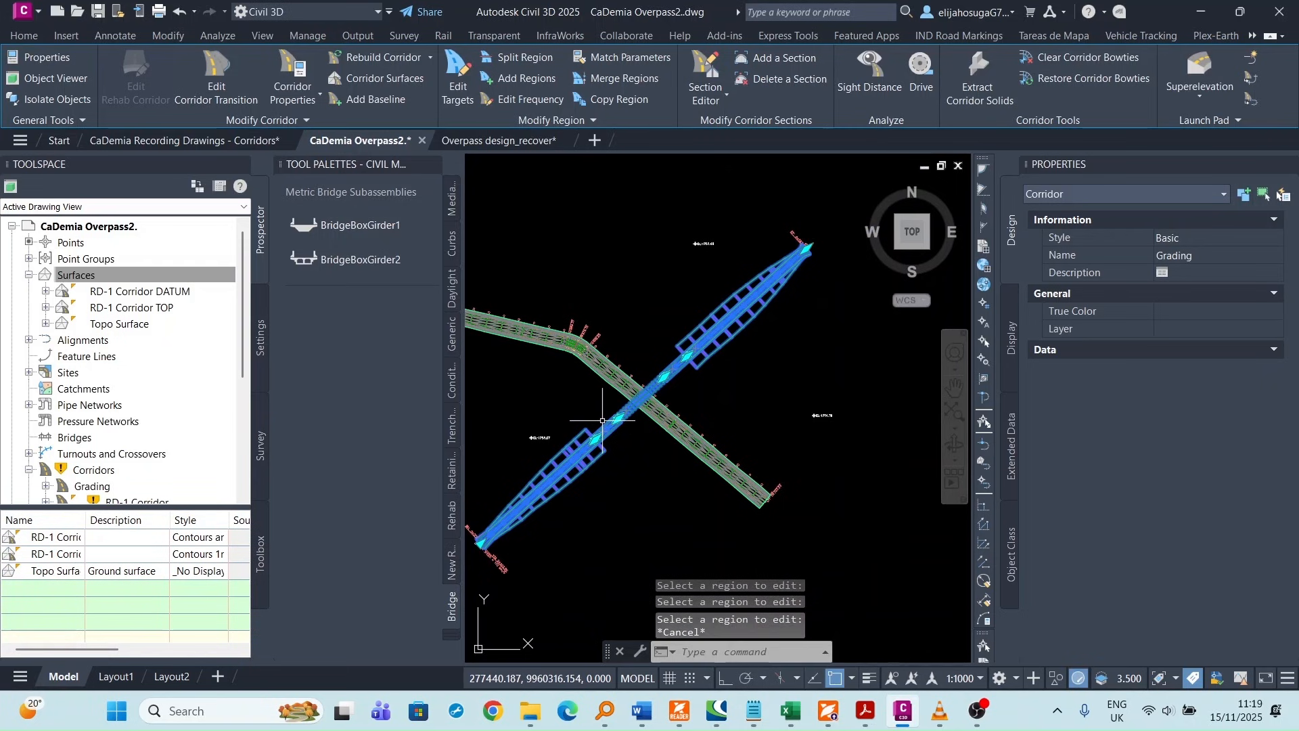
# - Examine the gap between the abutment and bridge regions of the overpass corridor near station 0+240
pyautogui.scroll(5, 588, 433)
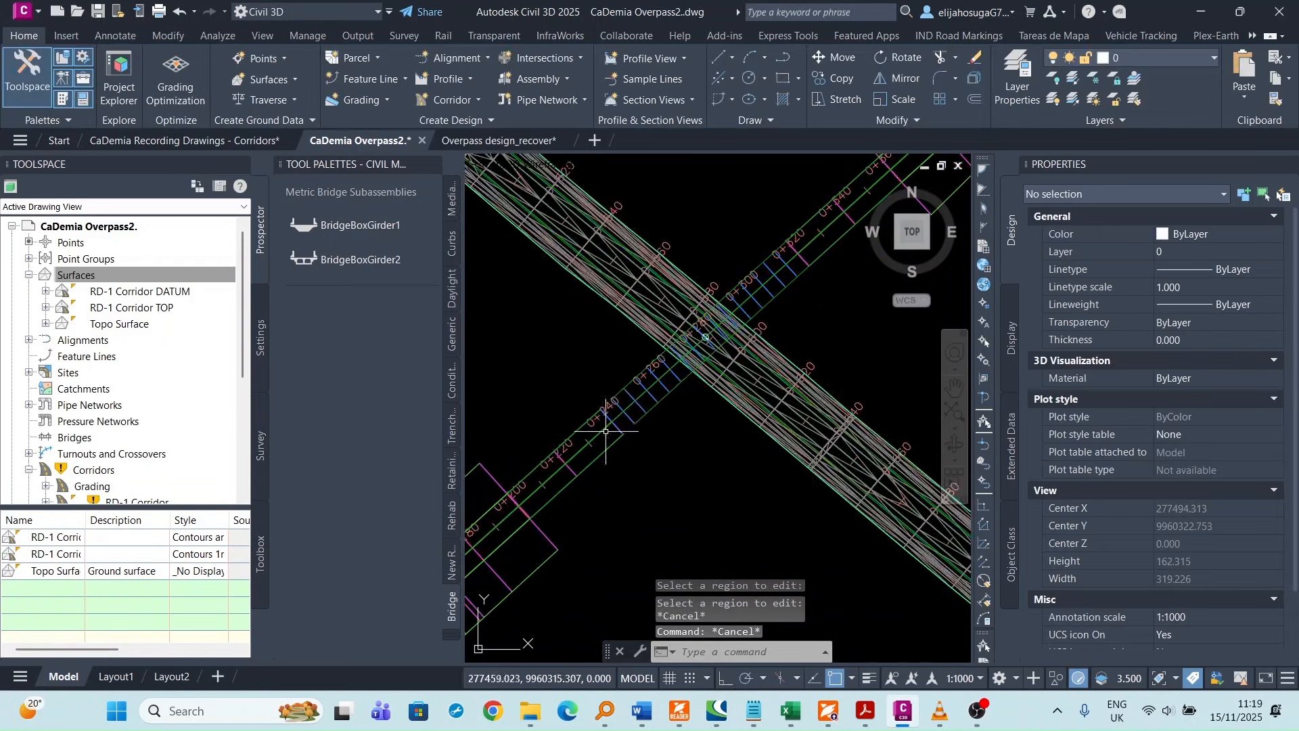
pyautogui.scroll(3, 612, 433)
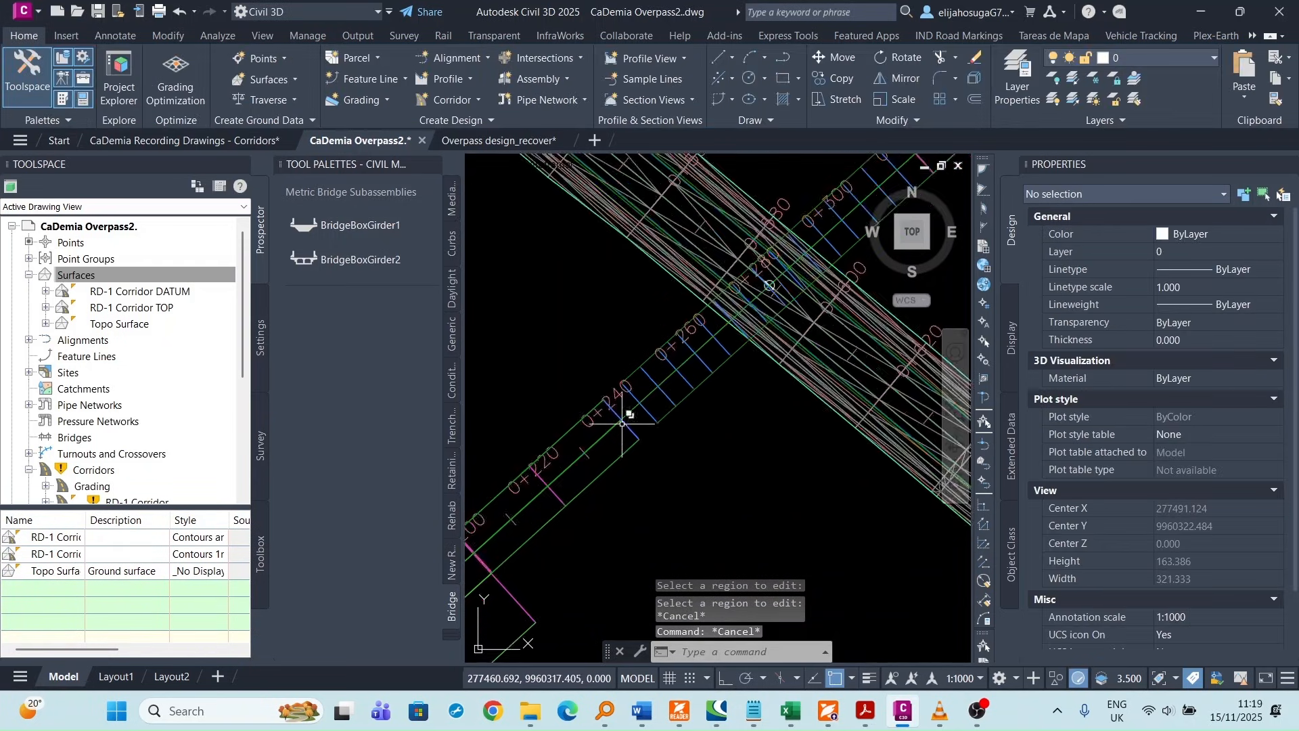
pyautogui.scroll(2, 618, 433)
pyautogui.click(624, 399)
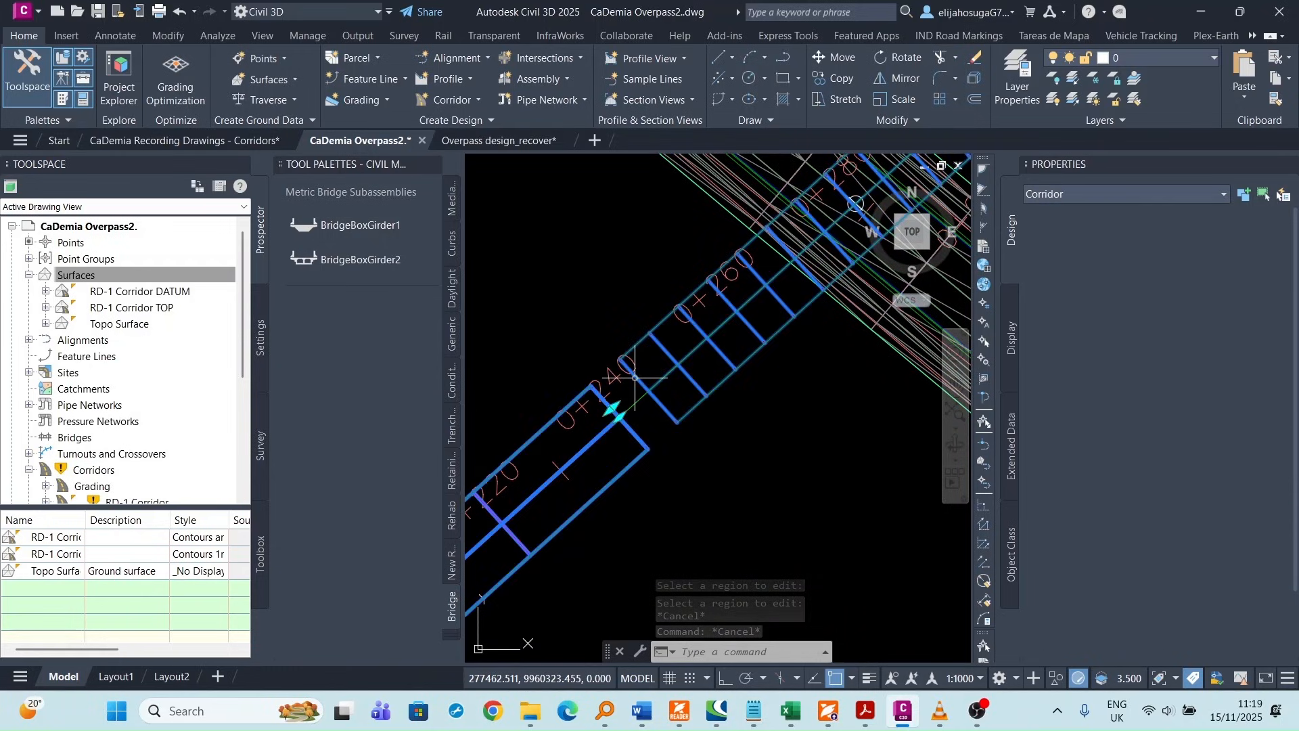
pyautogui.scroll(1, 607, 409)
pyautogui.scroll(-5, 607, 409)
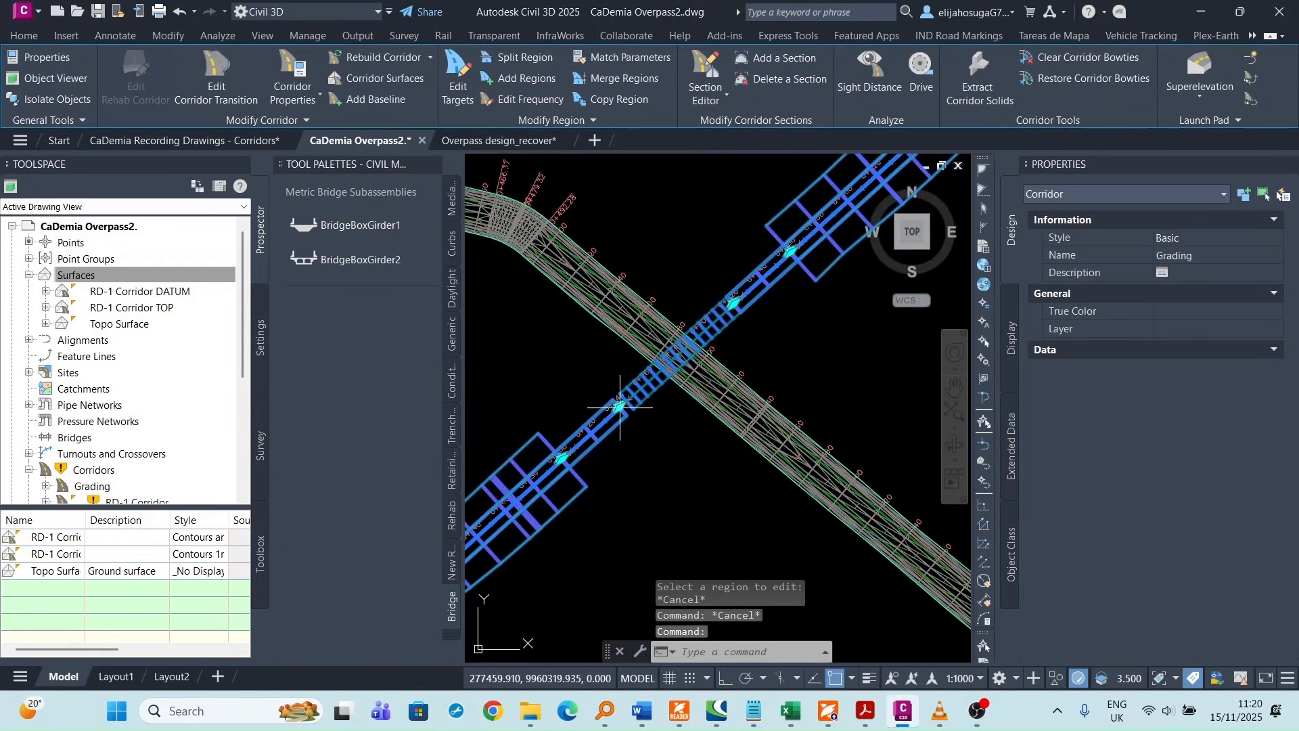
pyautogui.scroll(3, 616, 416)
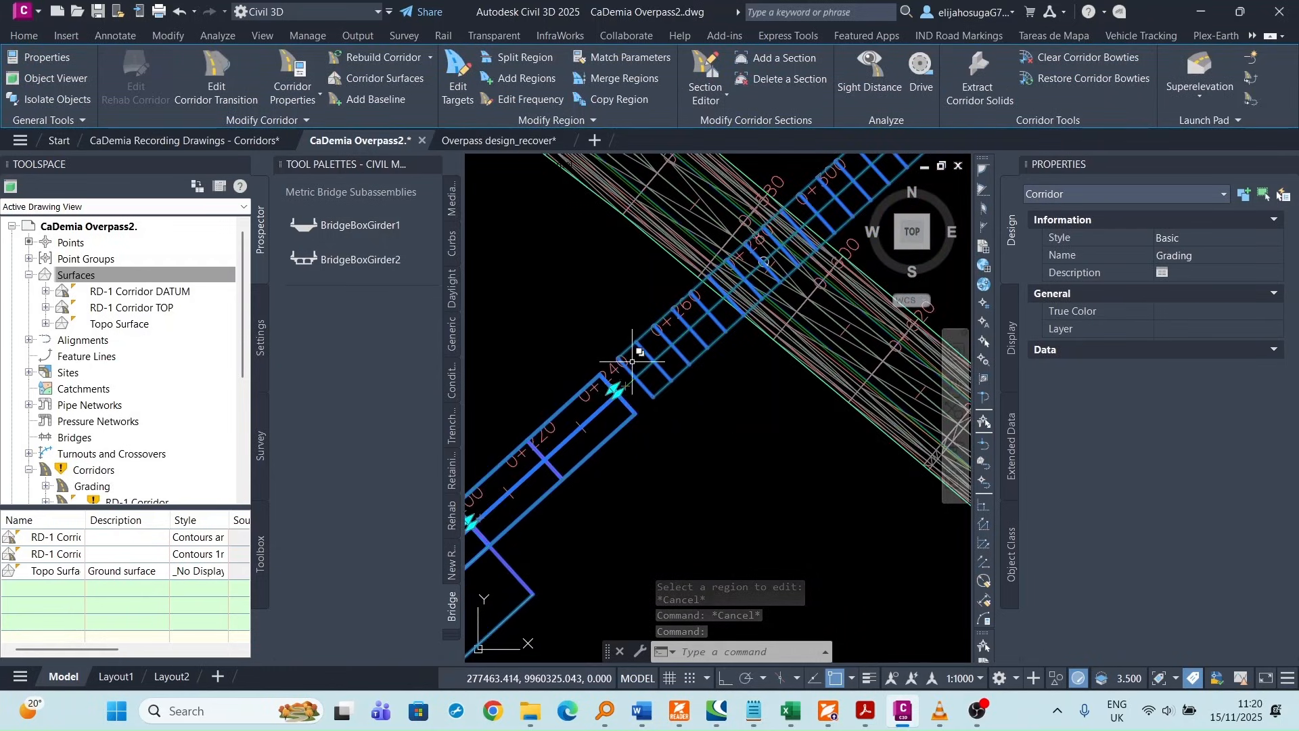
pyautogui.scroll(4, 630, 362)
pyautogui.scroll(-2, 609, 372)
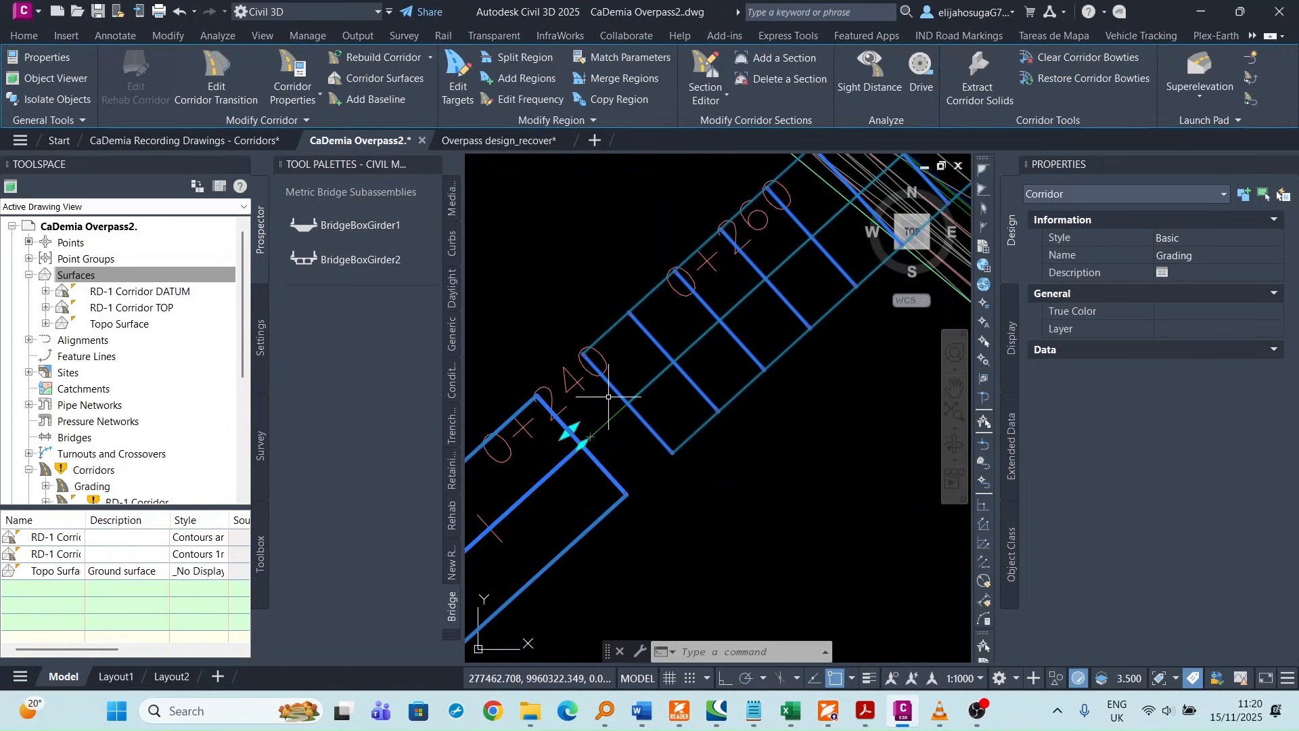
pyautogui.click(574, 427)
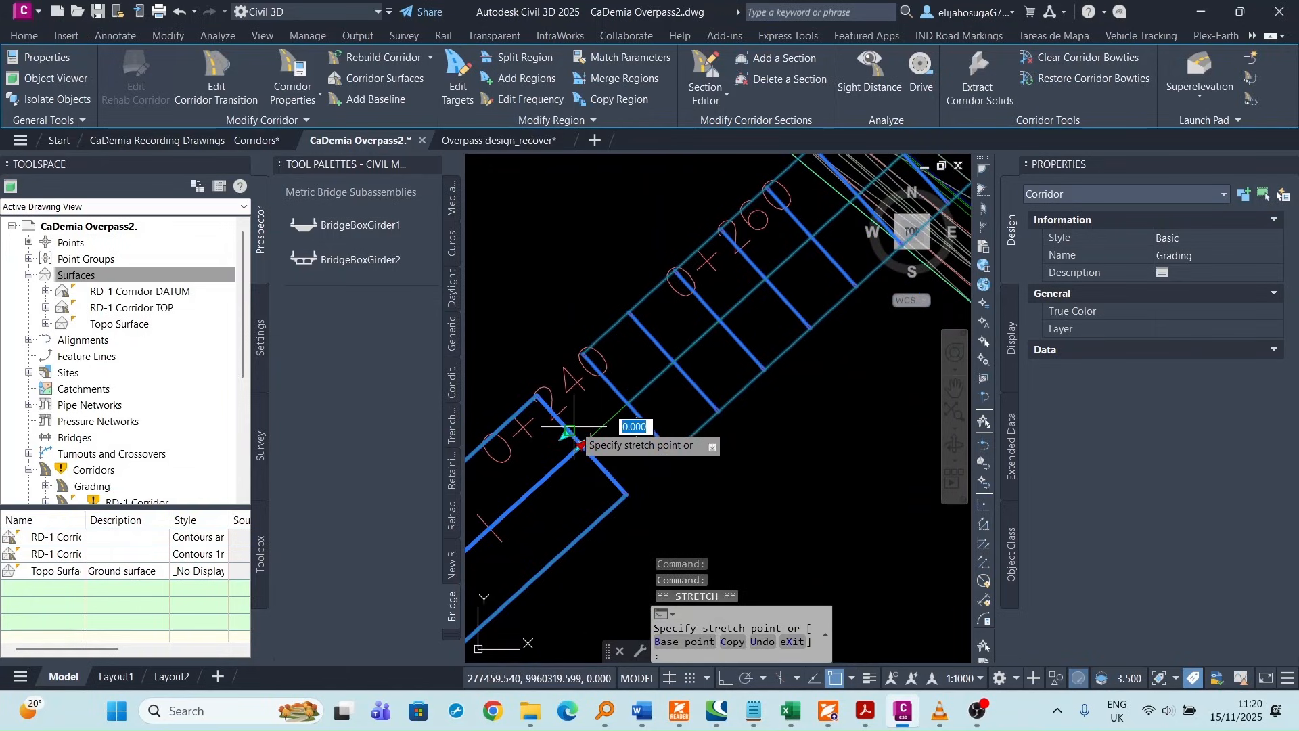
pyautogui.press('Escape')
pyautogui.scroll(-4, 589, 416)
pyautogui.press('Escape')
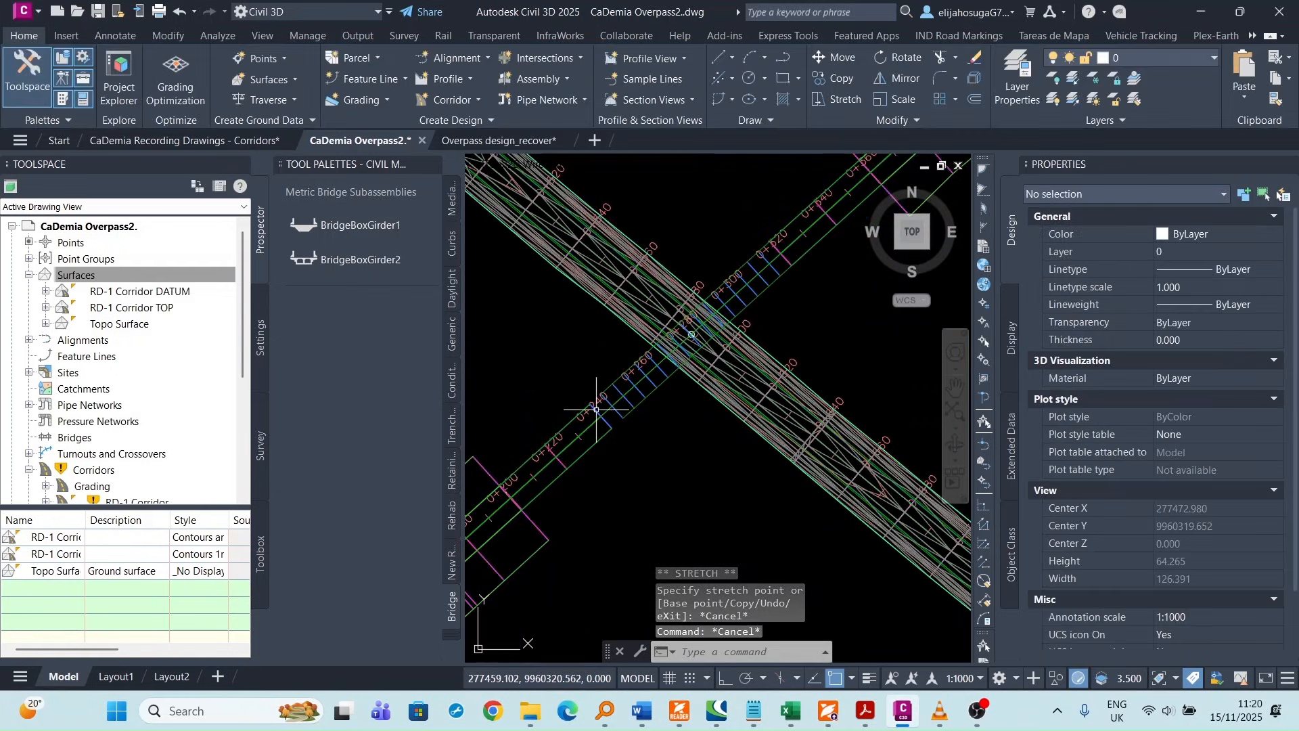
# - Inspect the overpass corridor's bridge and abutment regions on both sides of the road crossing, from about 0+200 to 0+360
pyautogui.scroll(-2, 596, 410)
pyautogui.scroll(6, 706, 324)
pyautogui.scroll(-2, 707, 320)
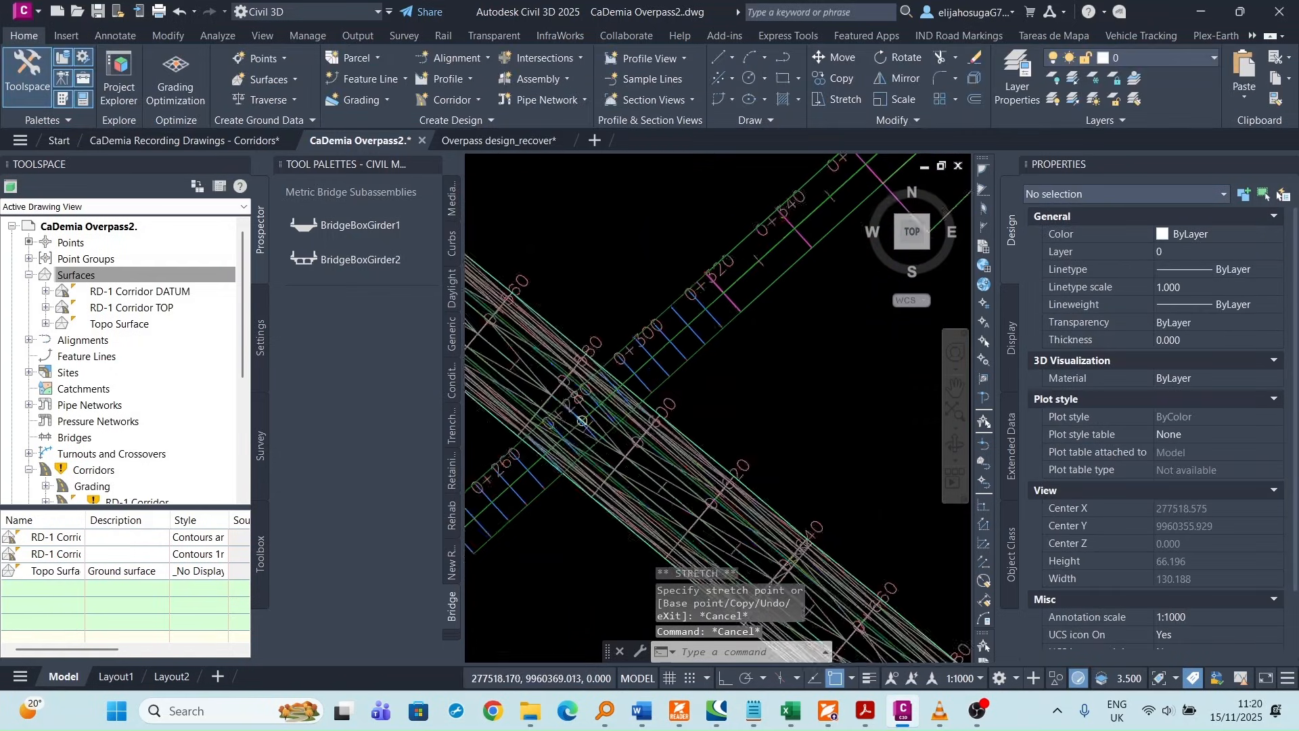
pyautogui.scroll(-6, 581, 421)
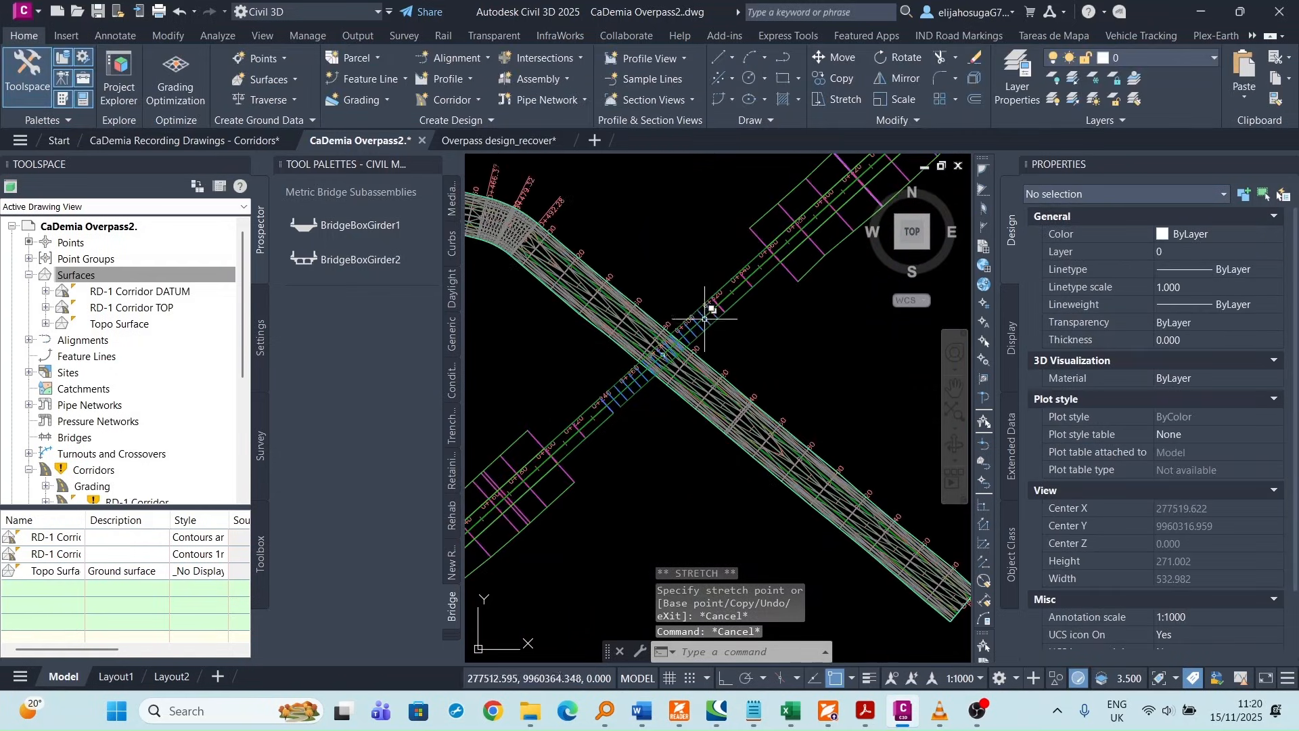
pyautogui.click(639, 388)
pyautogui.scroll(2, 686, 312)
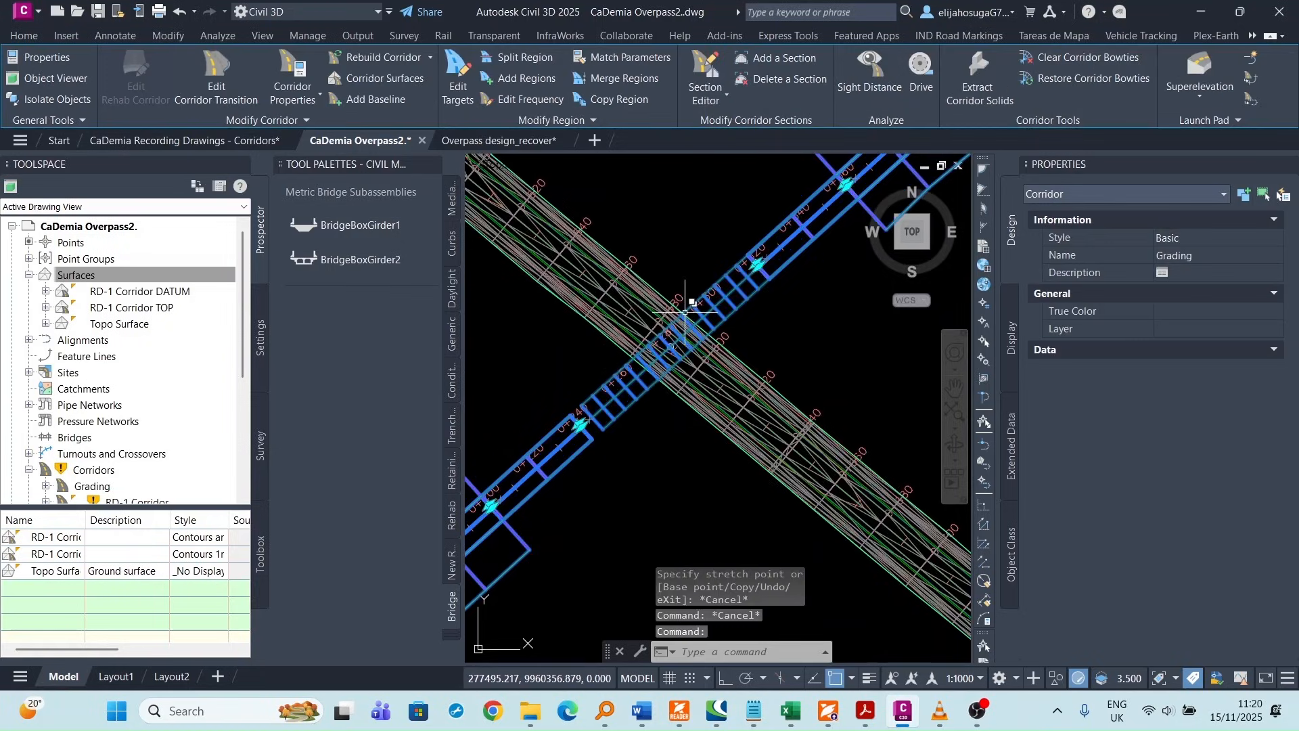
pyautogui.scroll(-3, 686, 312)
pyautogui.scroll(4, 632, 383)
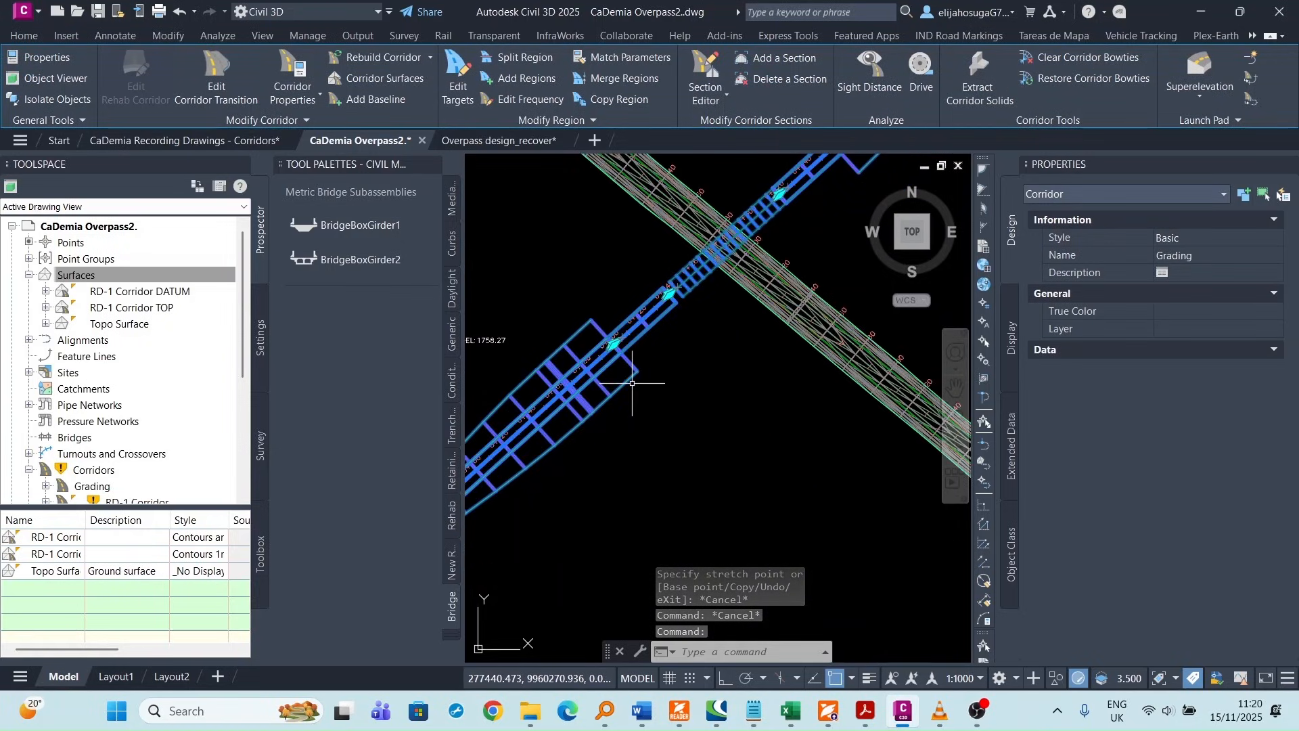
pyautogui.scroll(4, 626, 365)
pyautogui.press('Escape')
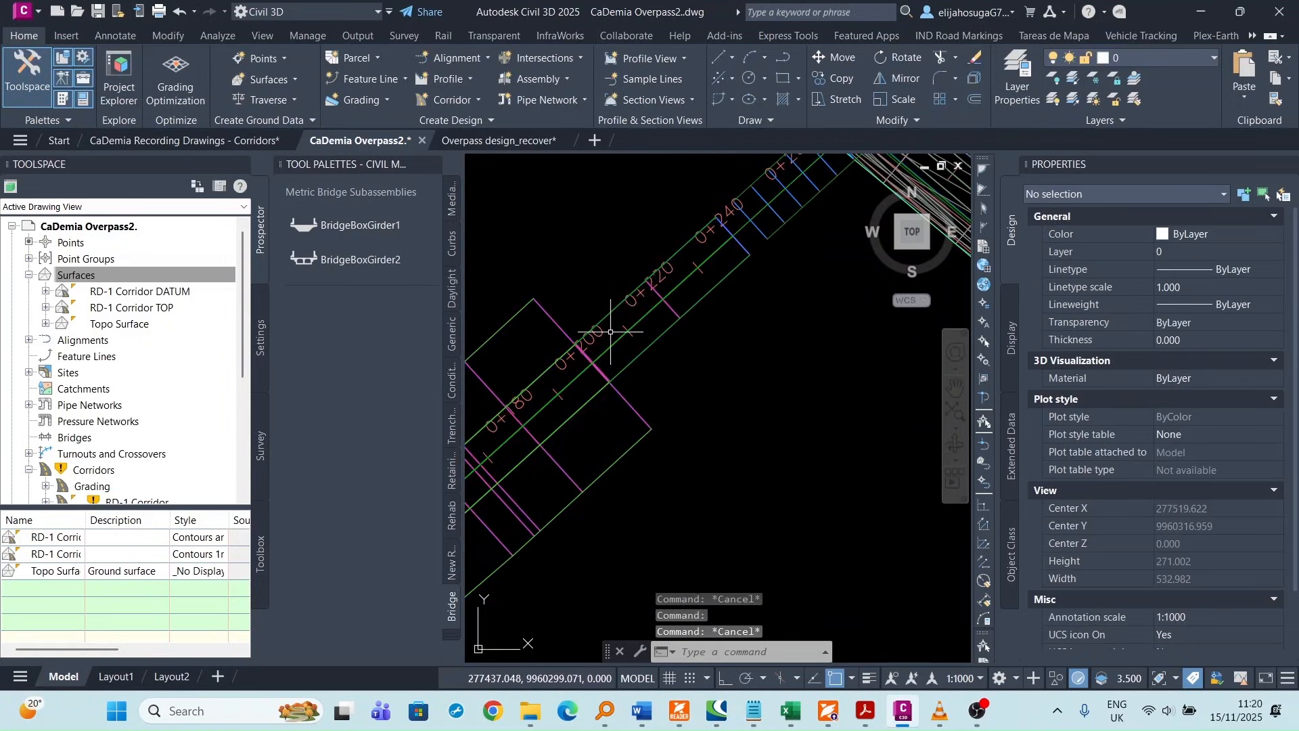
pyautogui.scroll(-2, 619, 376)
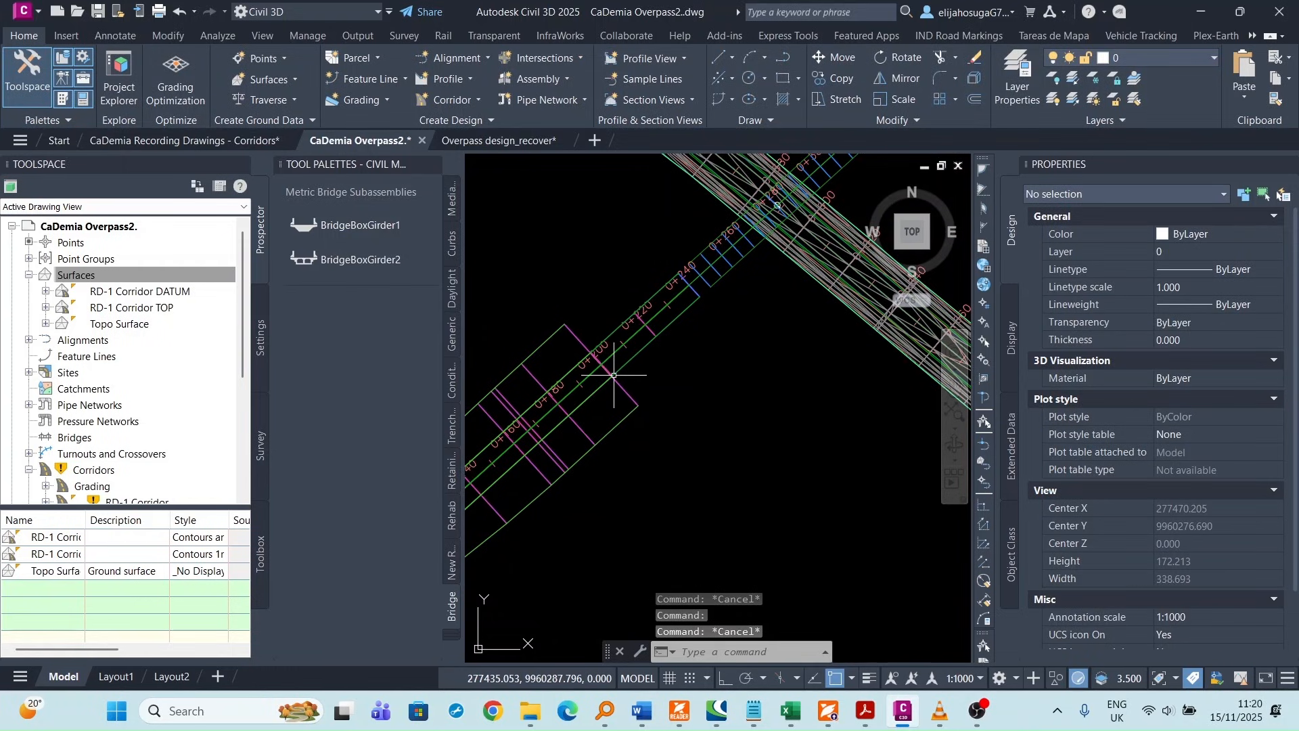
pyautogui.moveTo(623, 358); pyautogui.dragTo(595, 392, button='middle')
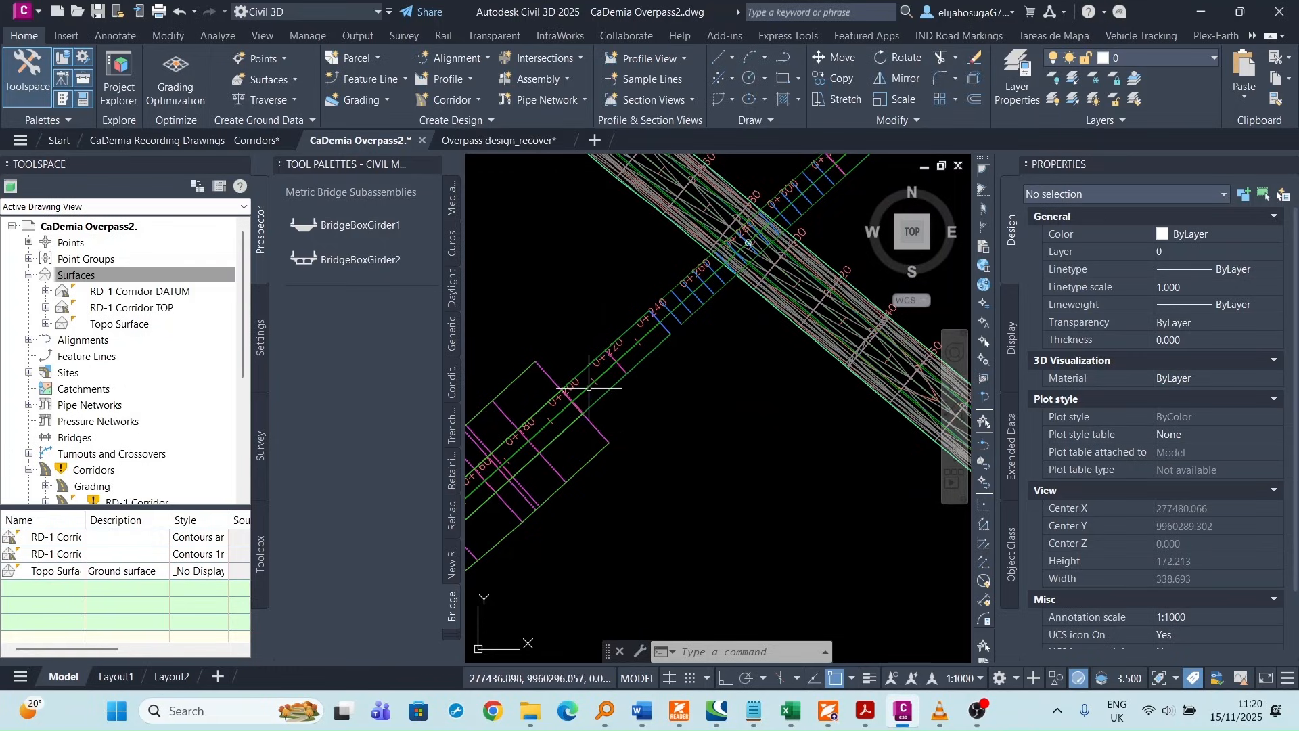
pyautogui.scroll(-2, 557, 308)
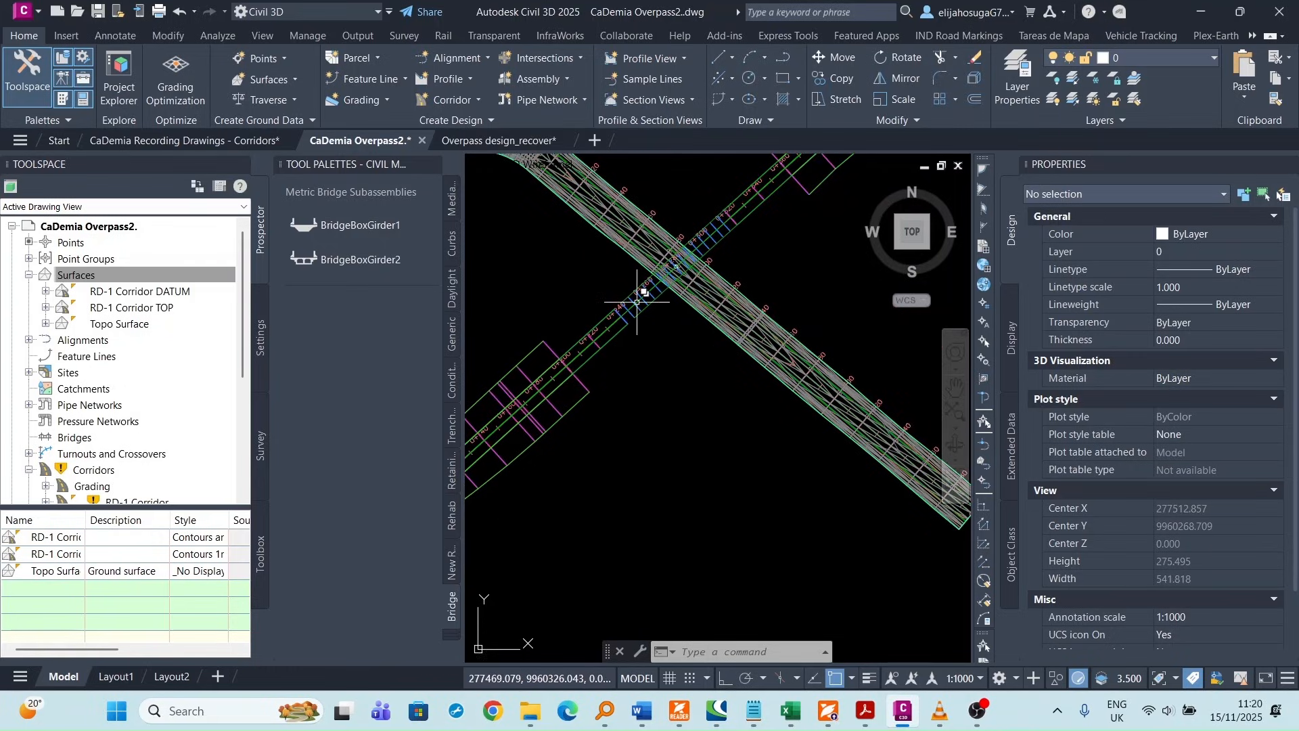
pyautogui.scroll(-3, 637, 302)
pyautogui.scroll(3, 591, 400)
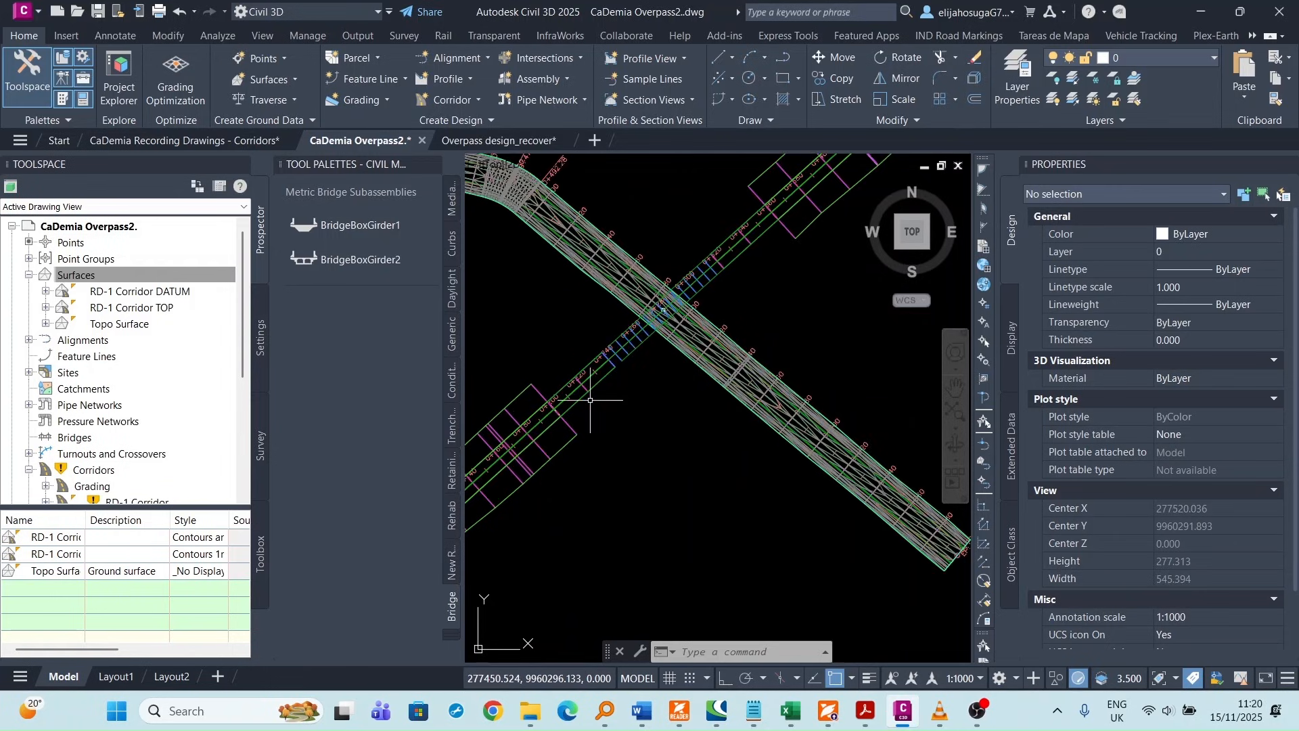
pyautogui.scroll(4, 561, 400)
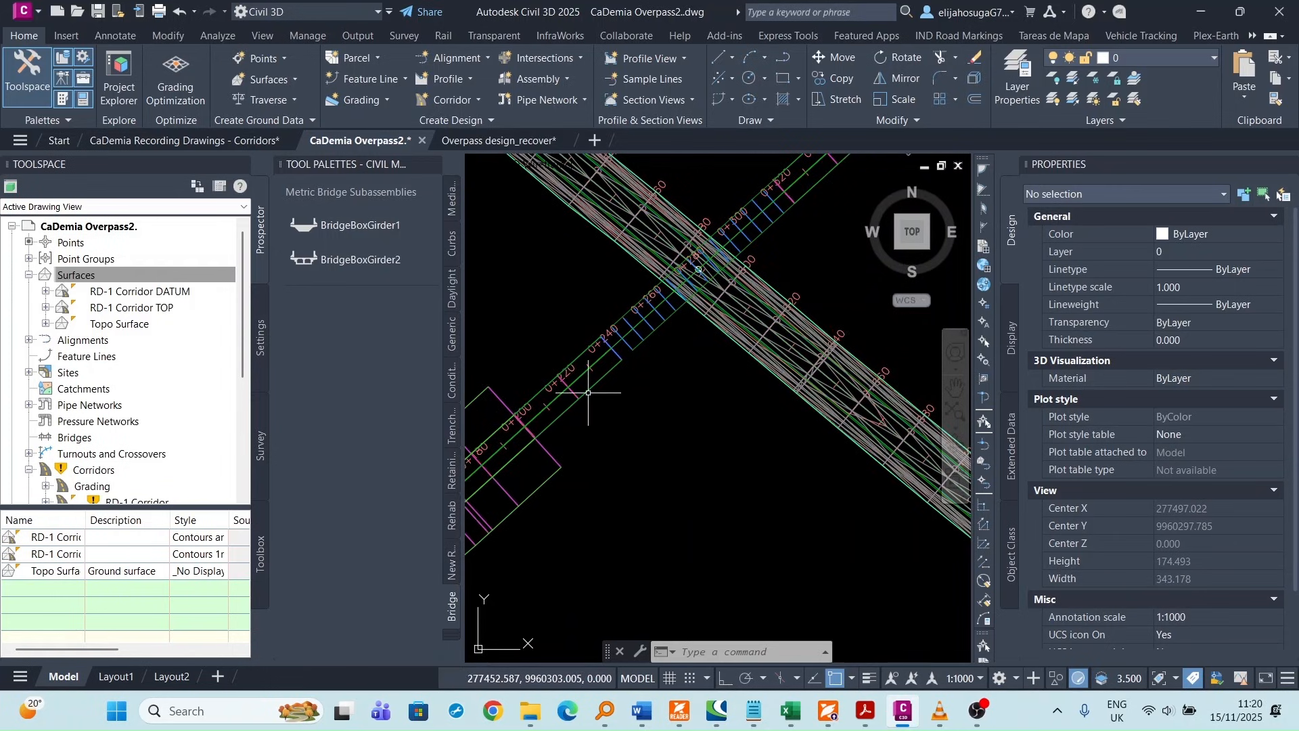
pyautogui.scroll(-2, 788, 240)
pyautogui.moveTo(788, 240); pyautogui.dragTo(753, 347, button='middle')
pyautogui.scroll(-1, 754, 348)
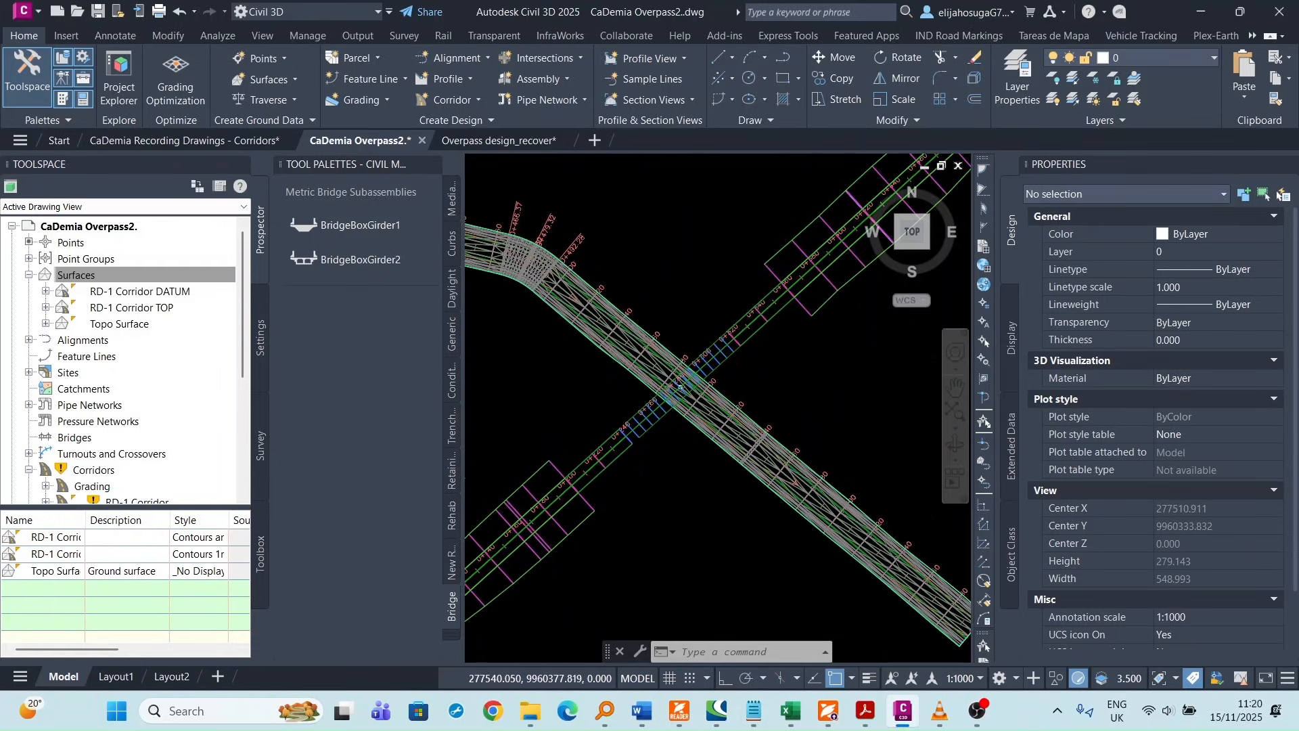
pyautogui.scroll(3, 754, 348)
pyautogui.scroll(-4, 705, 364)
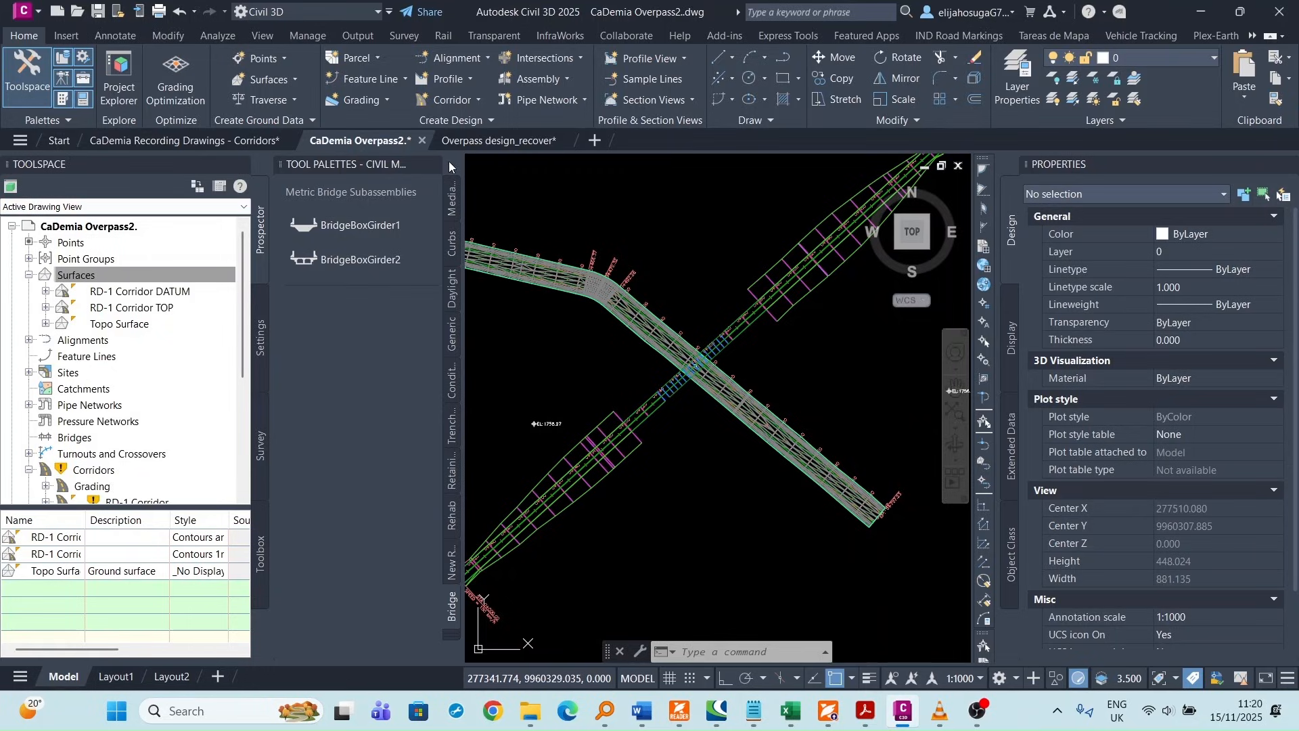
# - Close the Tool Palettes, Toolspace and Properties windows to enlarge the drawing area
pyautogui.click(430, 165)
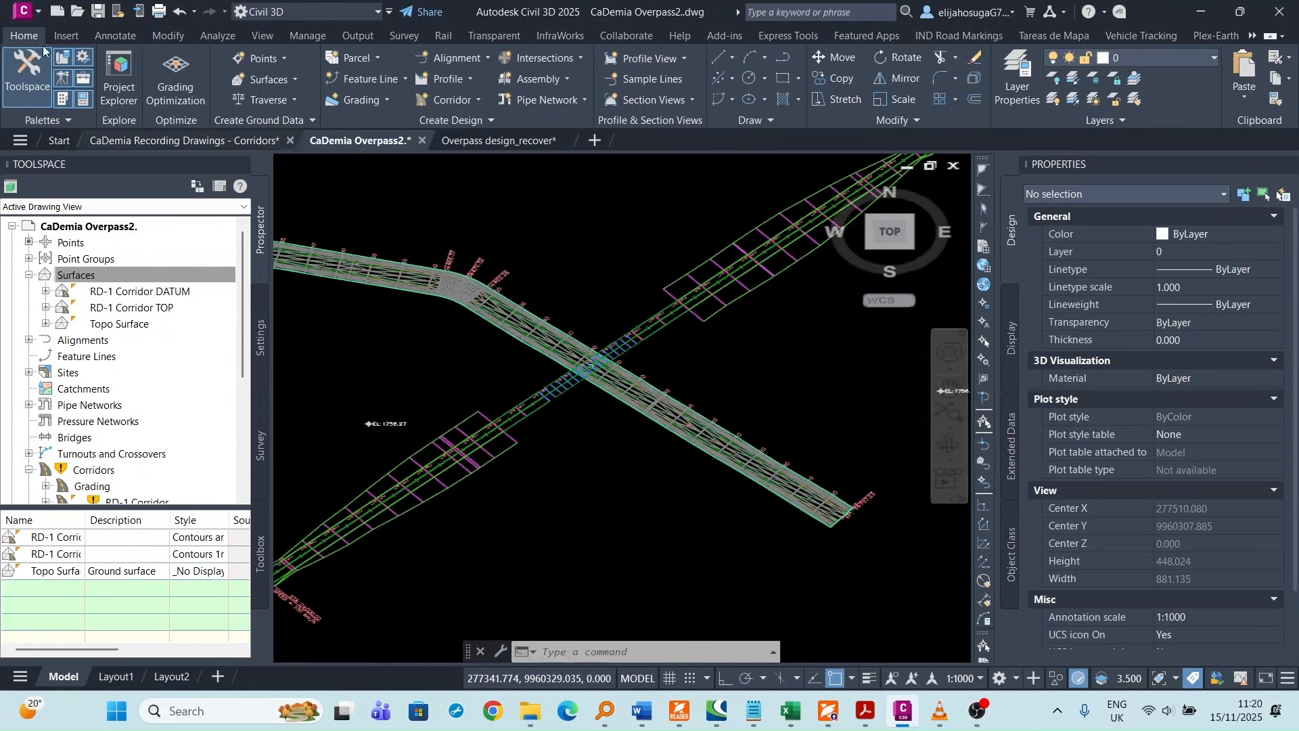
pyautogui.click(27, 73)
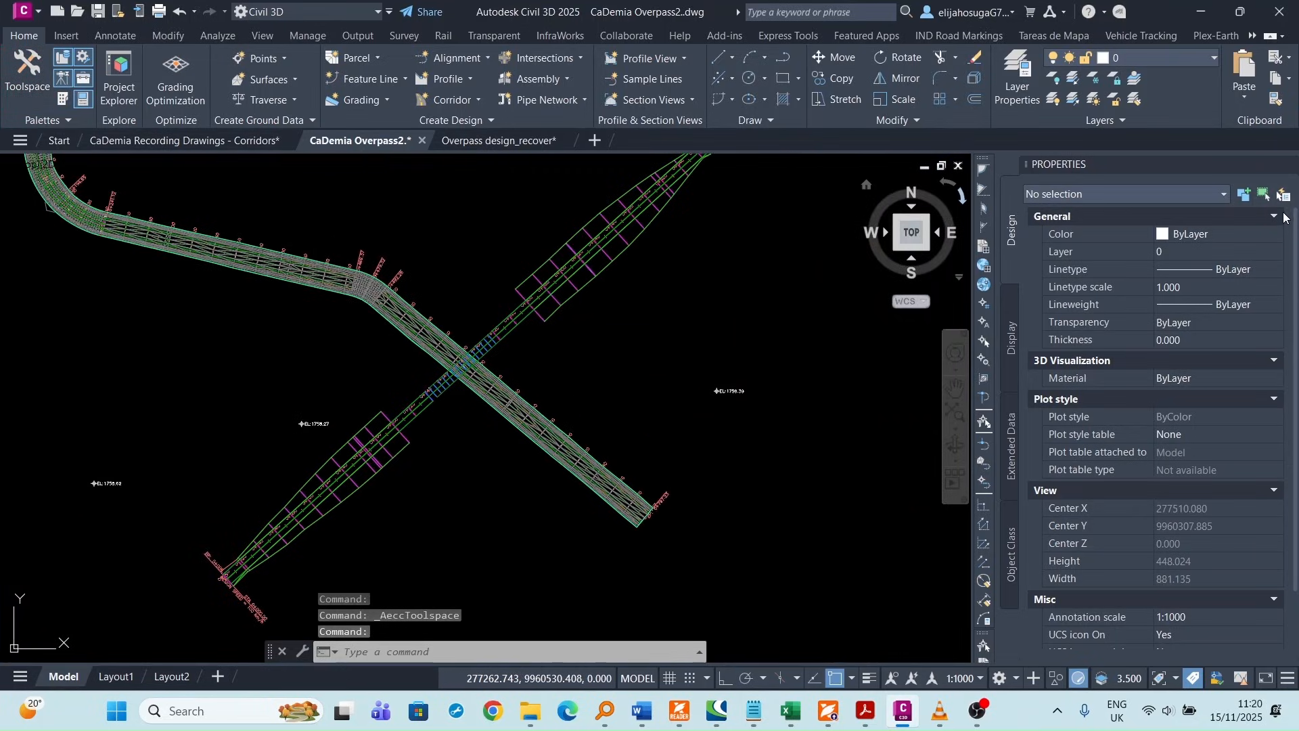
pyautogui.click(1290, 166)
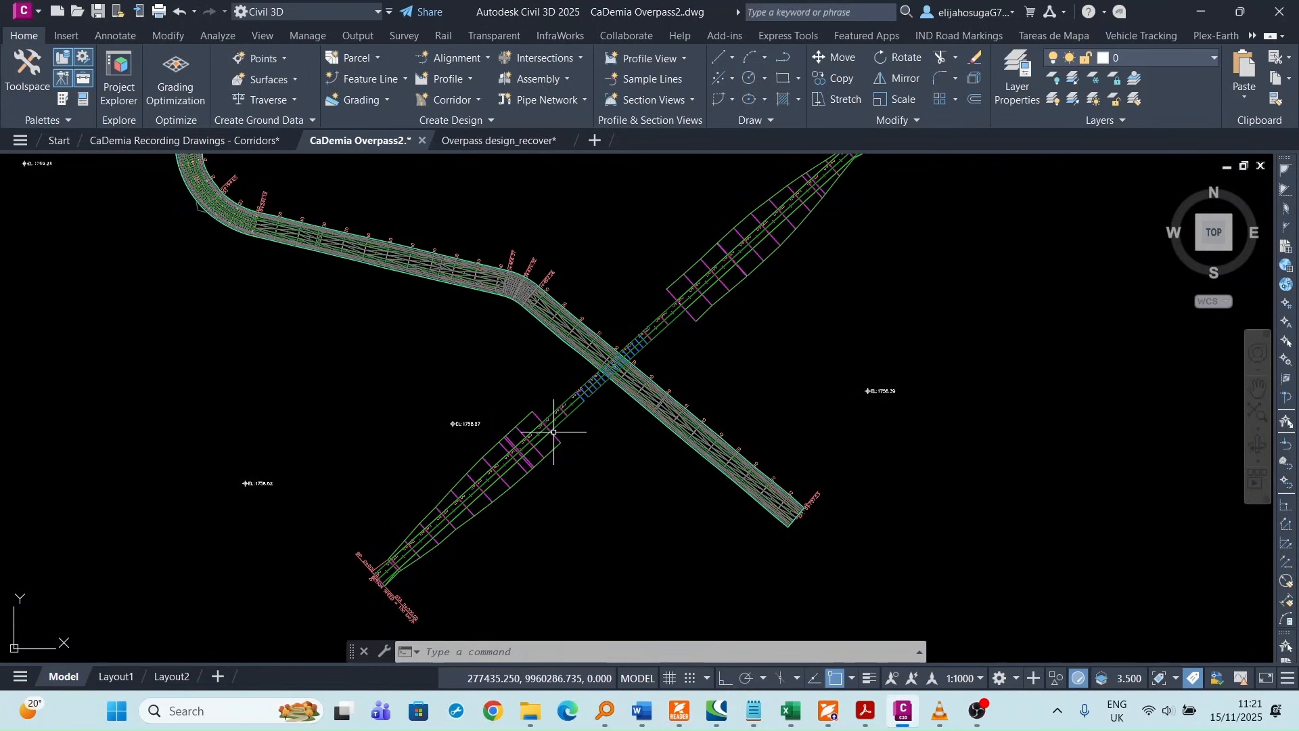
# - Create a corridor surface named Top Overpass in the properties of the Grading overpass corridor
pyautogui.moveTo(589, 424); pyautogui.dragTo(551, 466, button='middle')
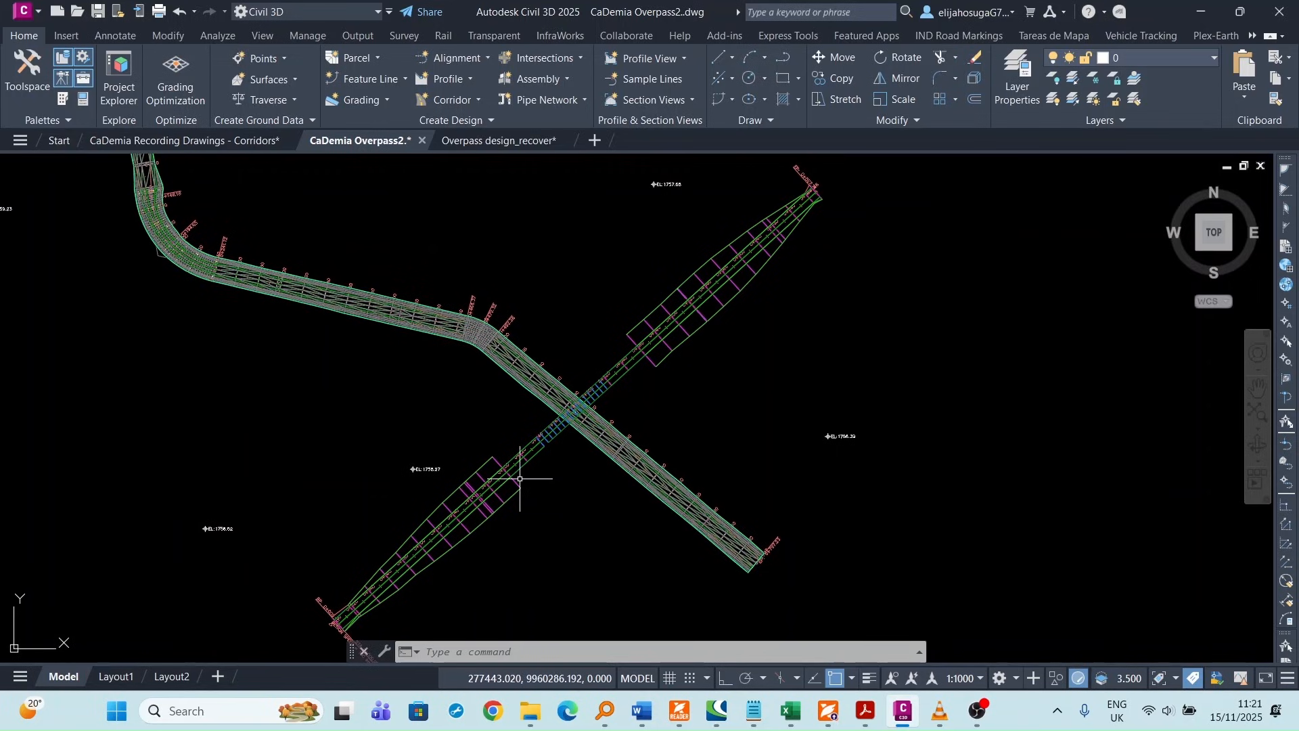
pyautogui.scroll(5, 518, 481)
pyautogui.scroll(-5, 516, 466)
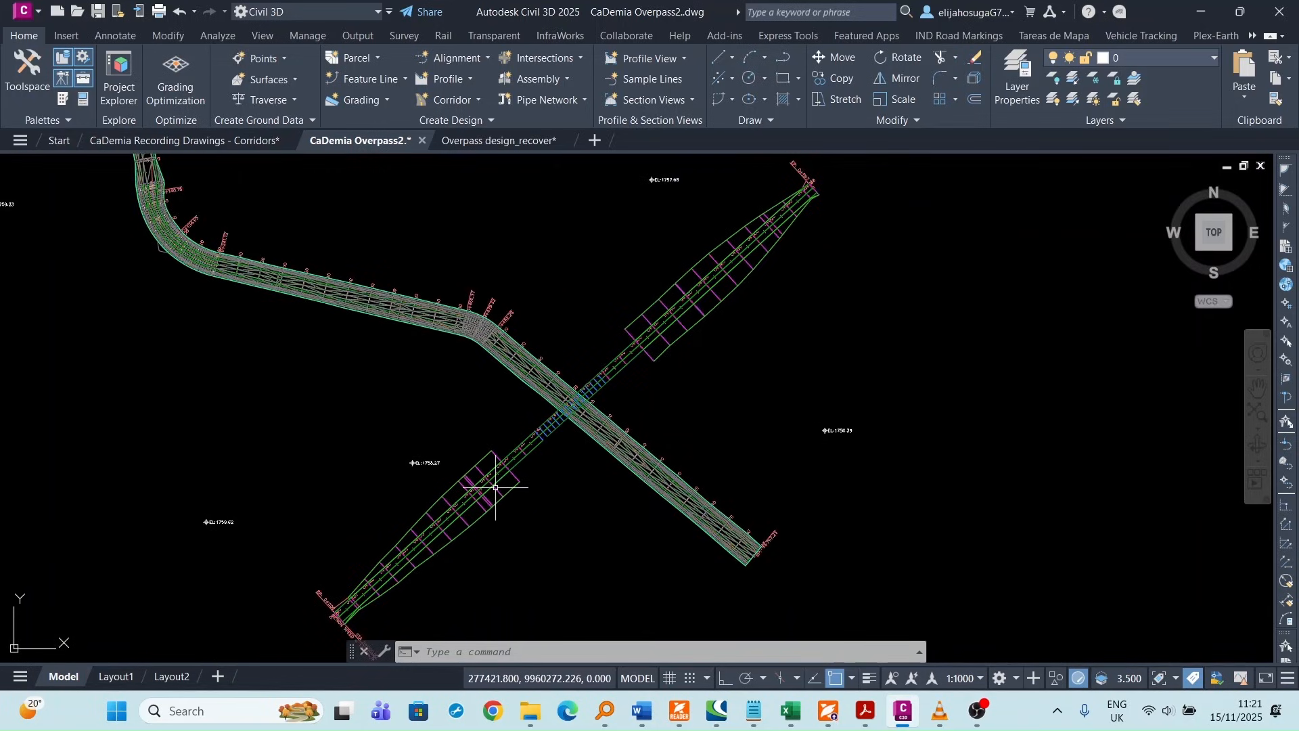
pyautogui.click(496, 493)
pyautogui.rightClick(496, 467)
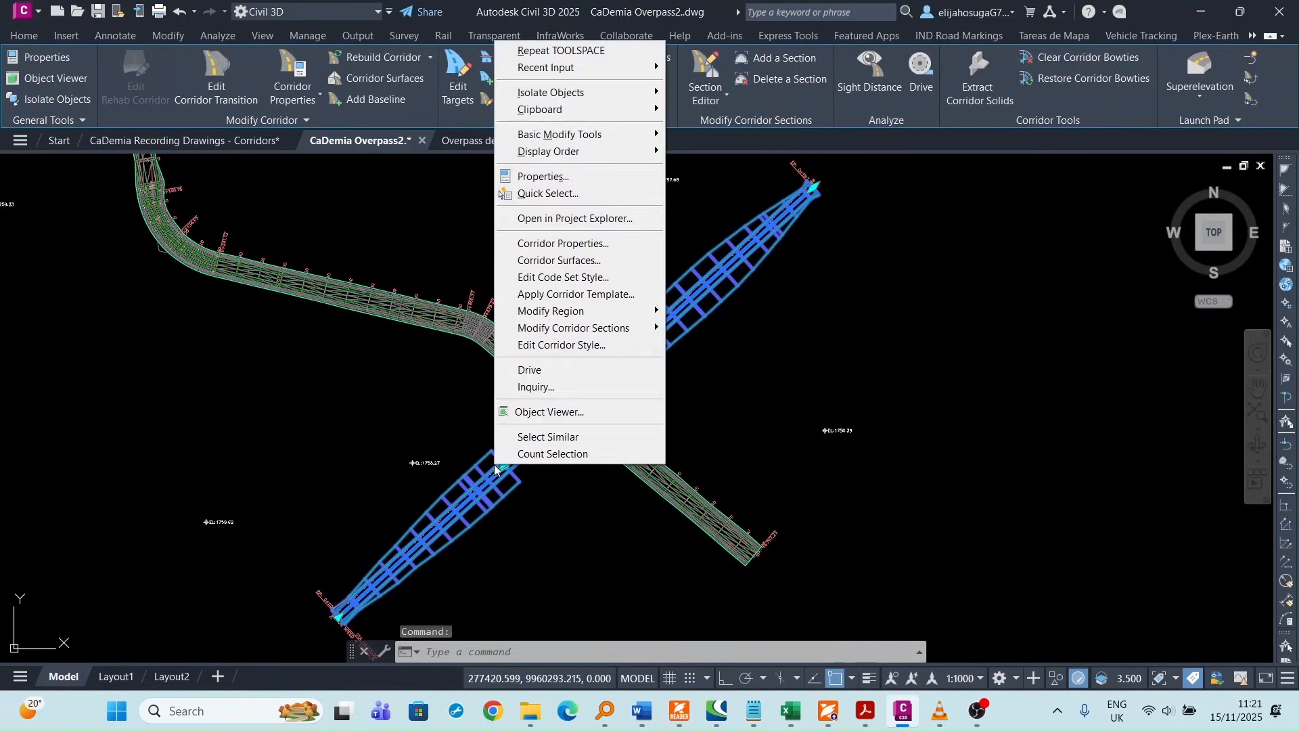
pyautogui.click(571, 243)
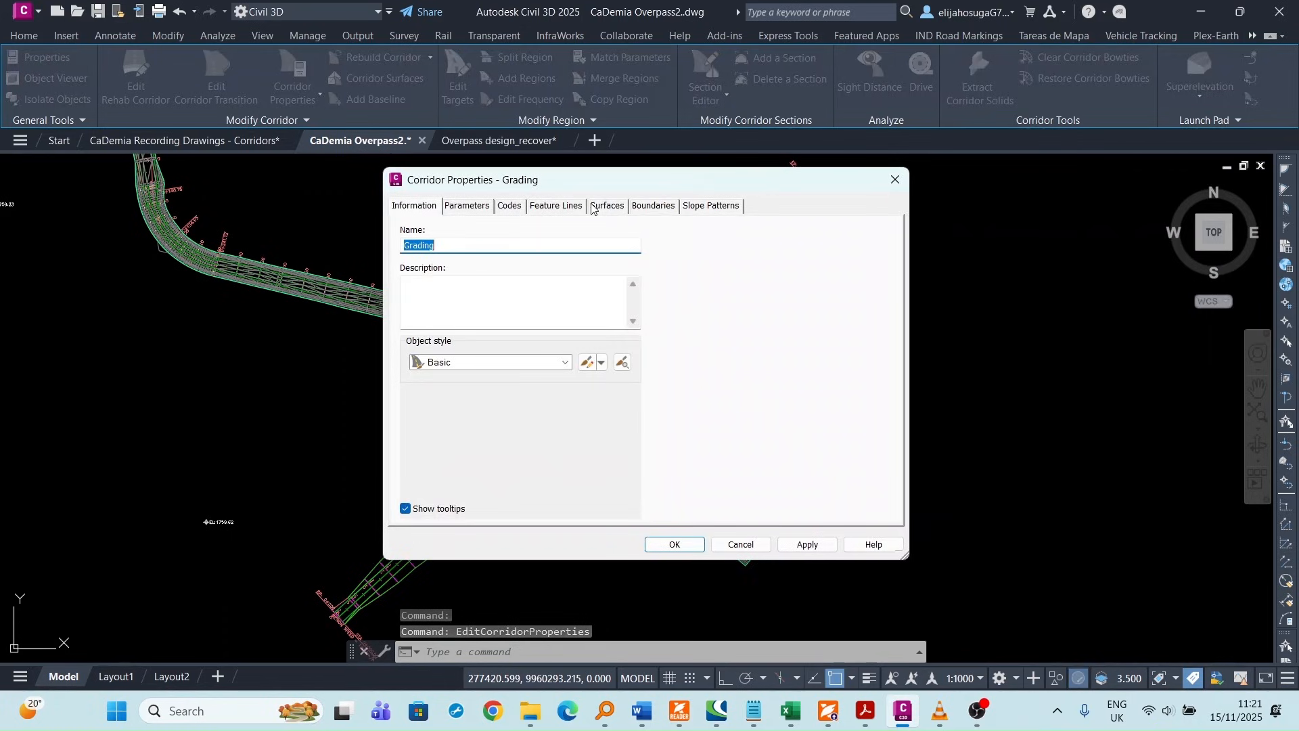
pyautogui.click(592, 207)
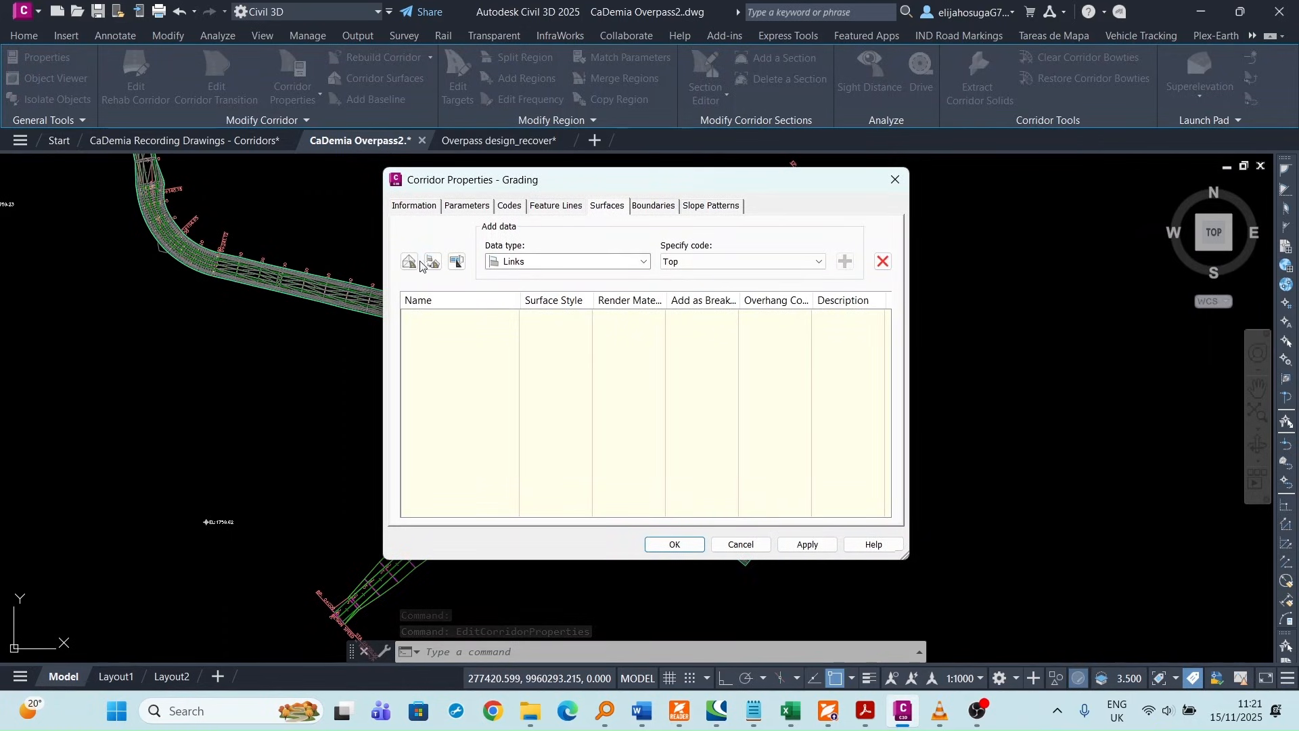
pyautogui.click(410, 262)
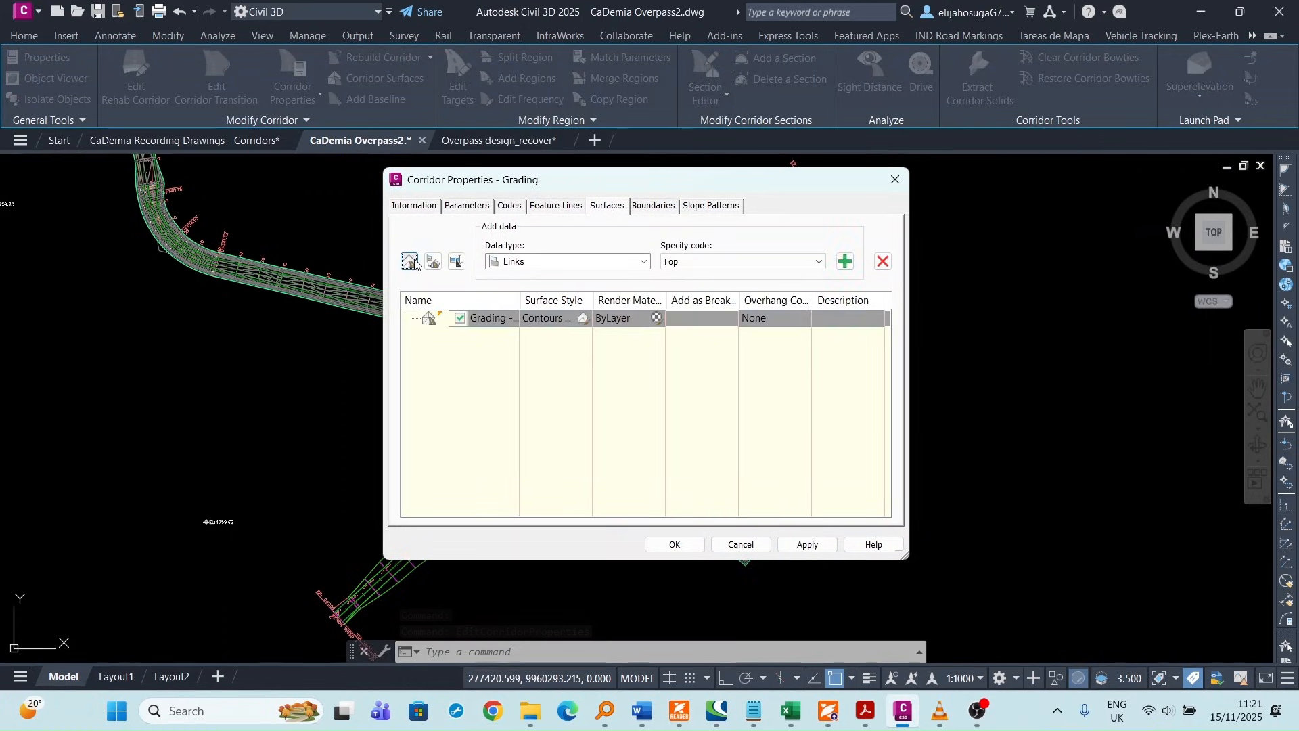
pyautogui.click(484, 321)
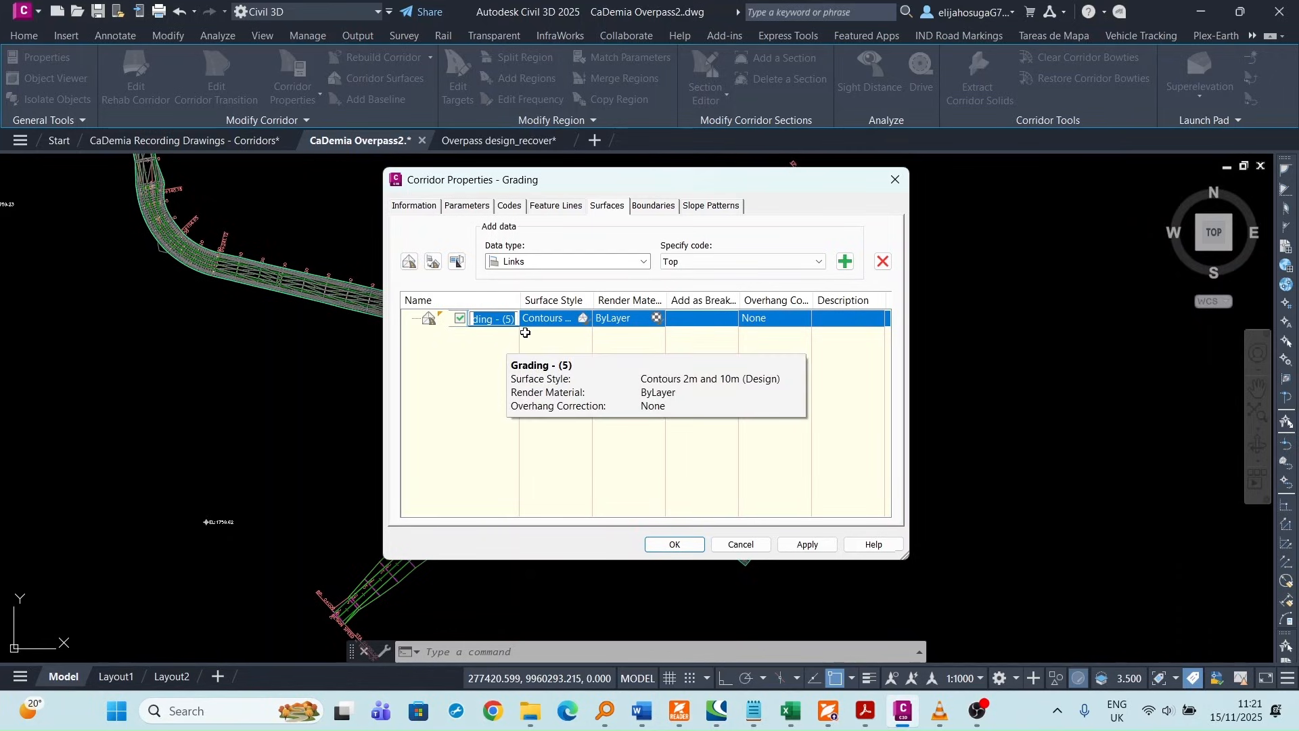
pyautogui.write('Top')
# - Add the Top links to the Top Overpass surface and enable them as breaklines
pyautogui.click(850, 244)
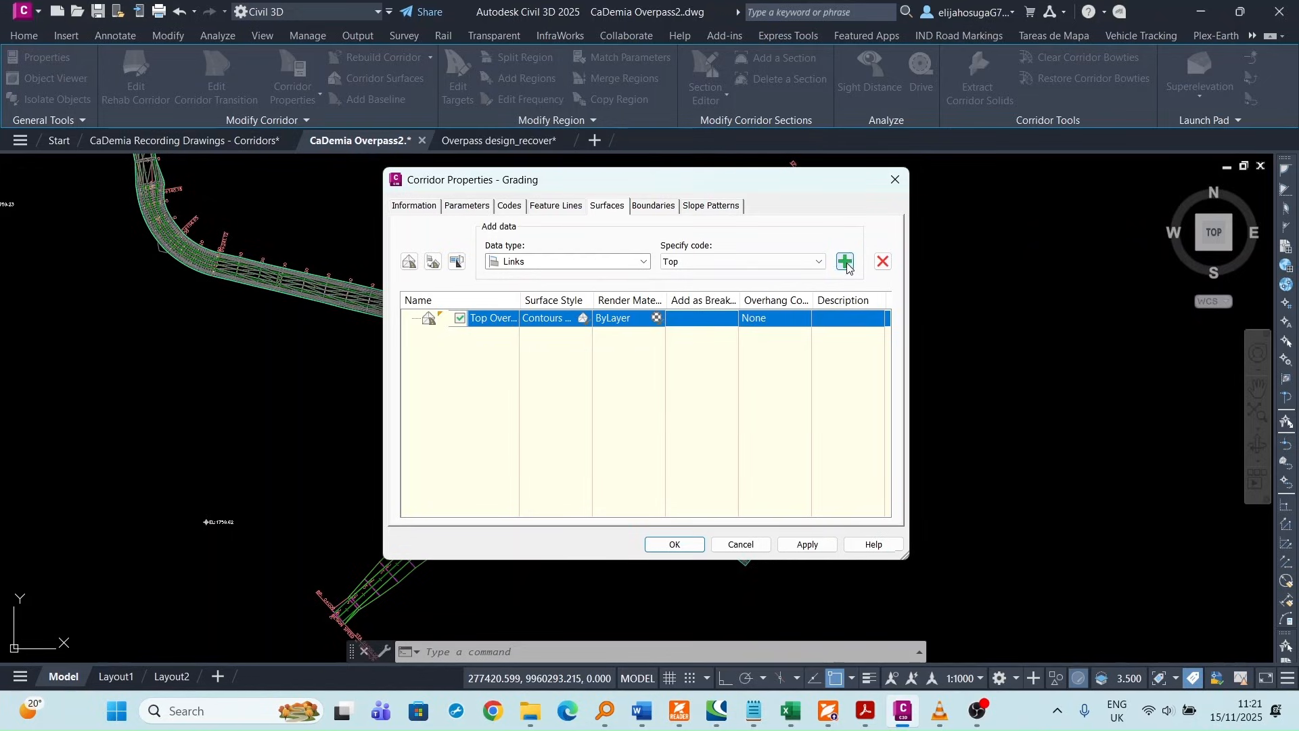
pyautogui.click(846, 263)
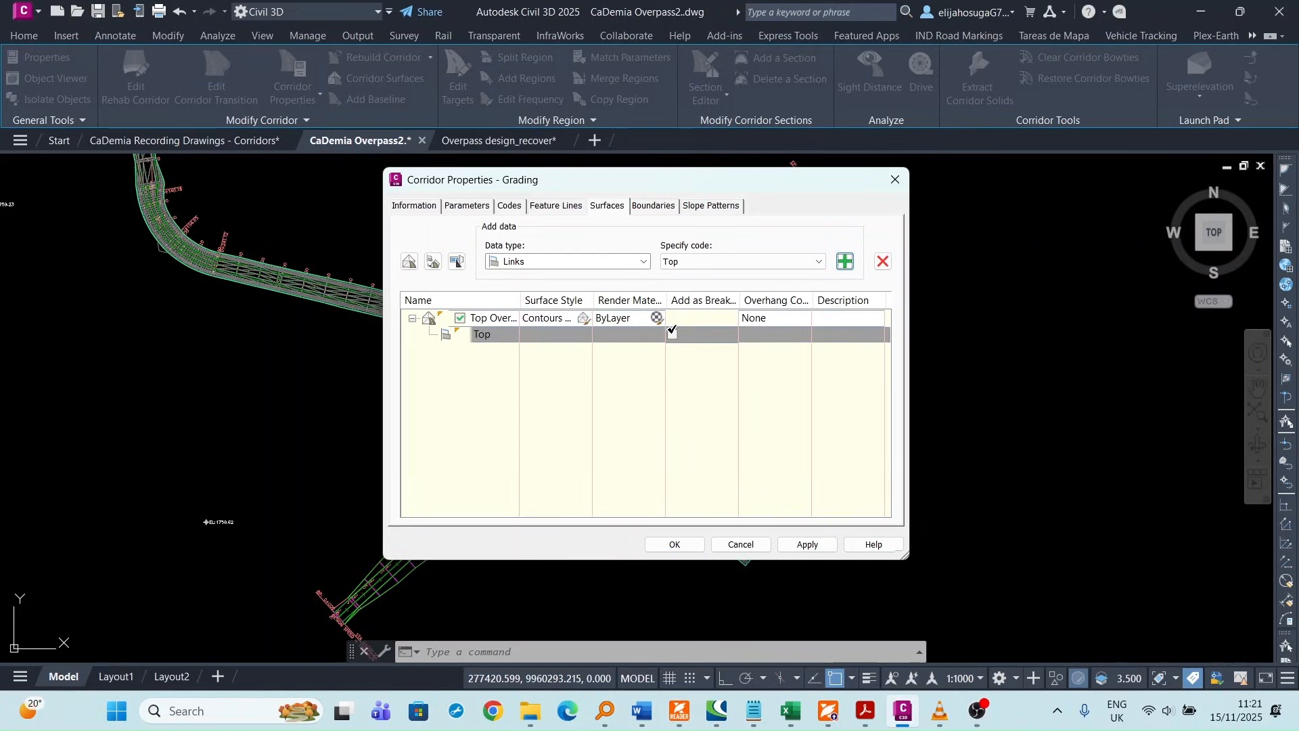
pyautogui.click(674, 333)
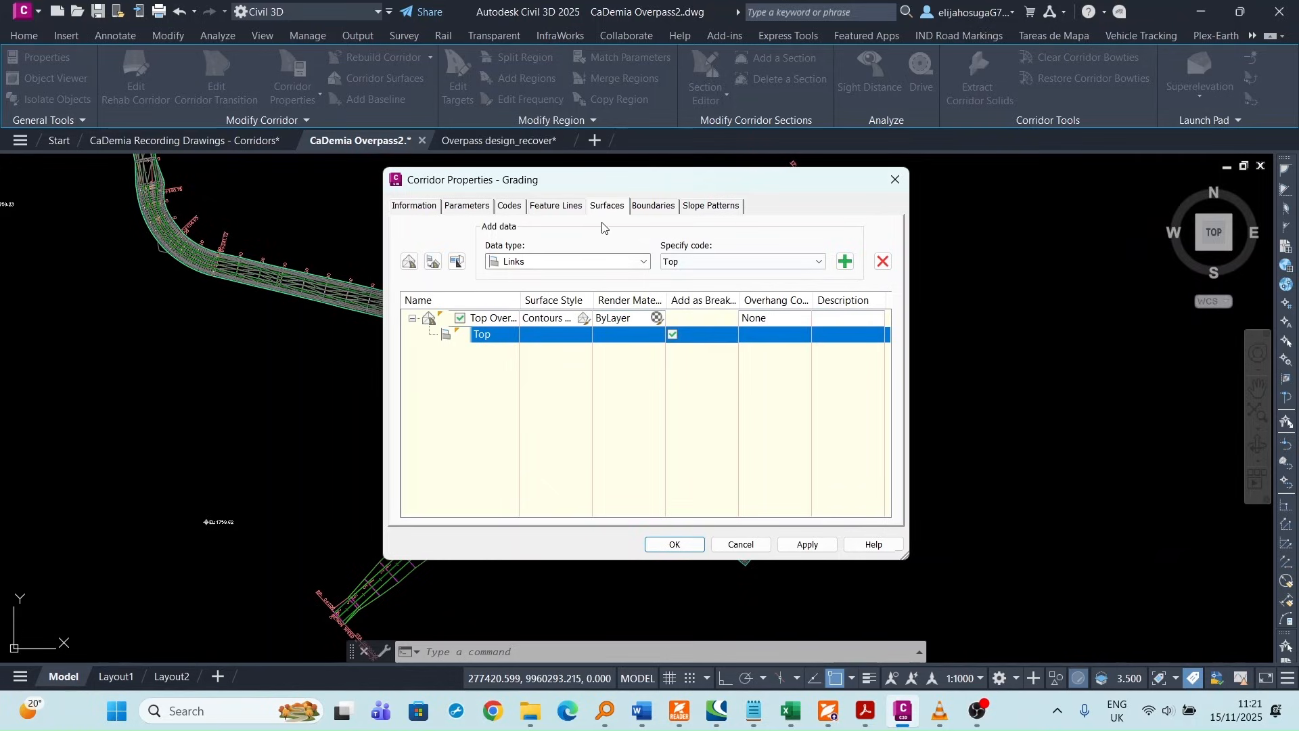
# - Set the corridor extents as the outer boundary of the Top Overpass surface and rebuild the corridor
pyautogui.click(653, 207)
pyautogui.click(477, 257)
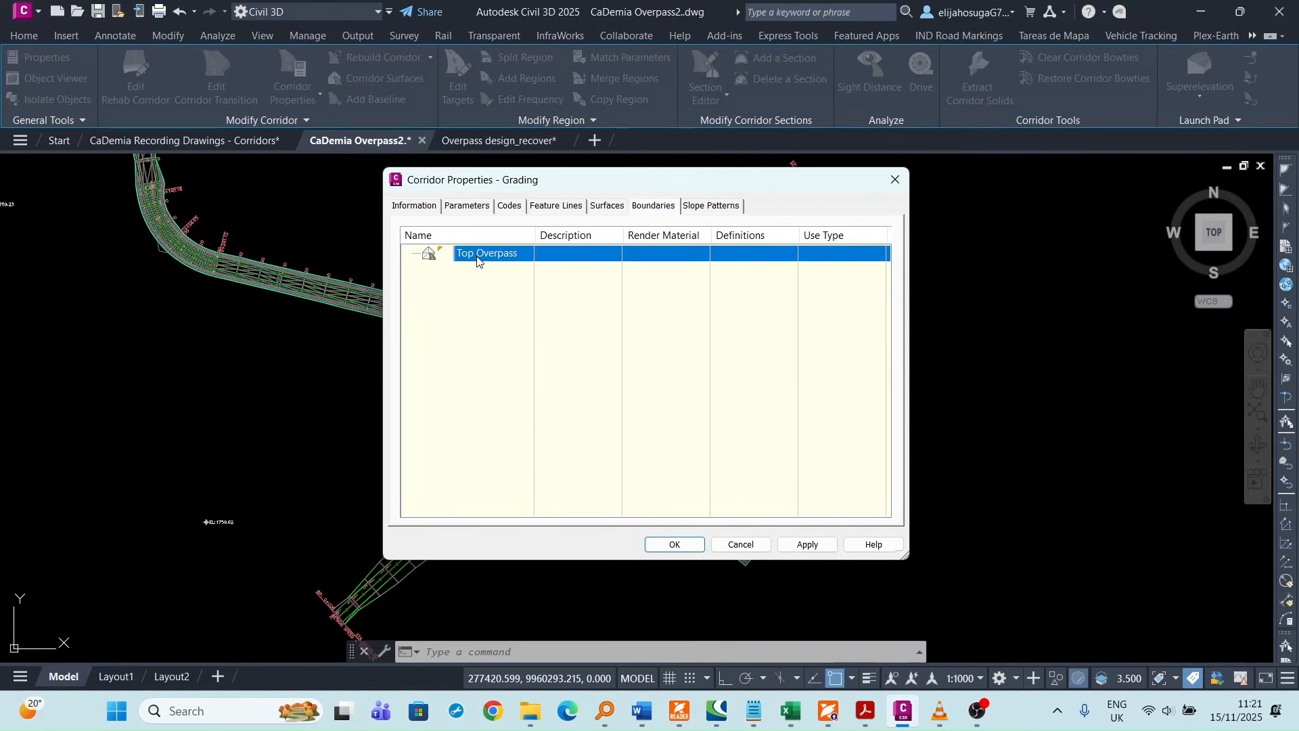
pyautogui.rightClick(478, 258)
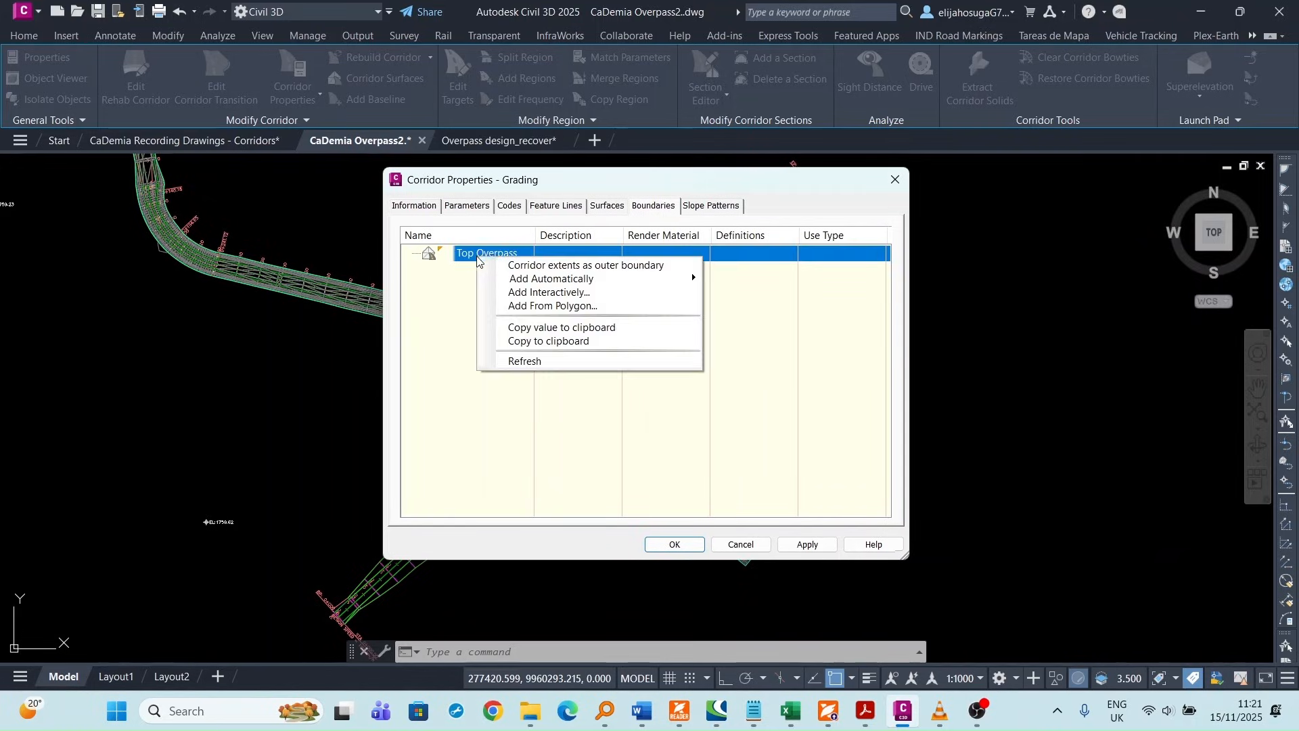
pyautogui.click(539, 266)
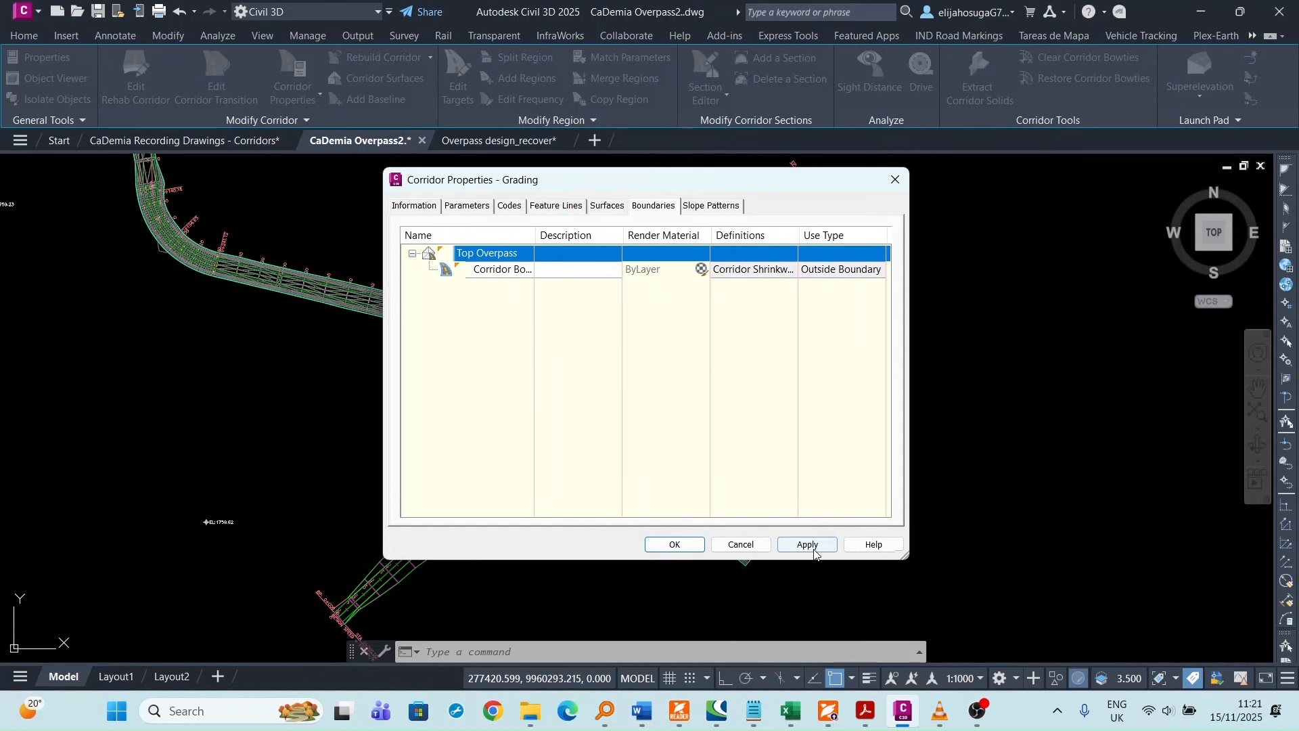
pyautogui.click(675, 545)
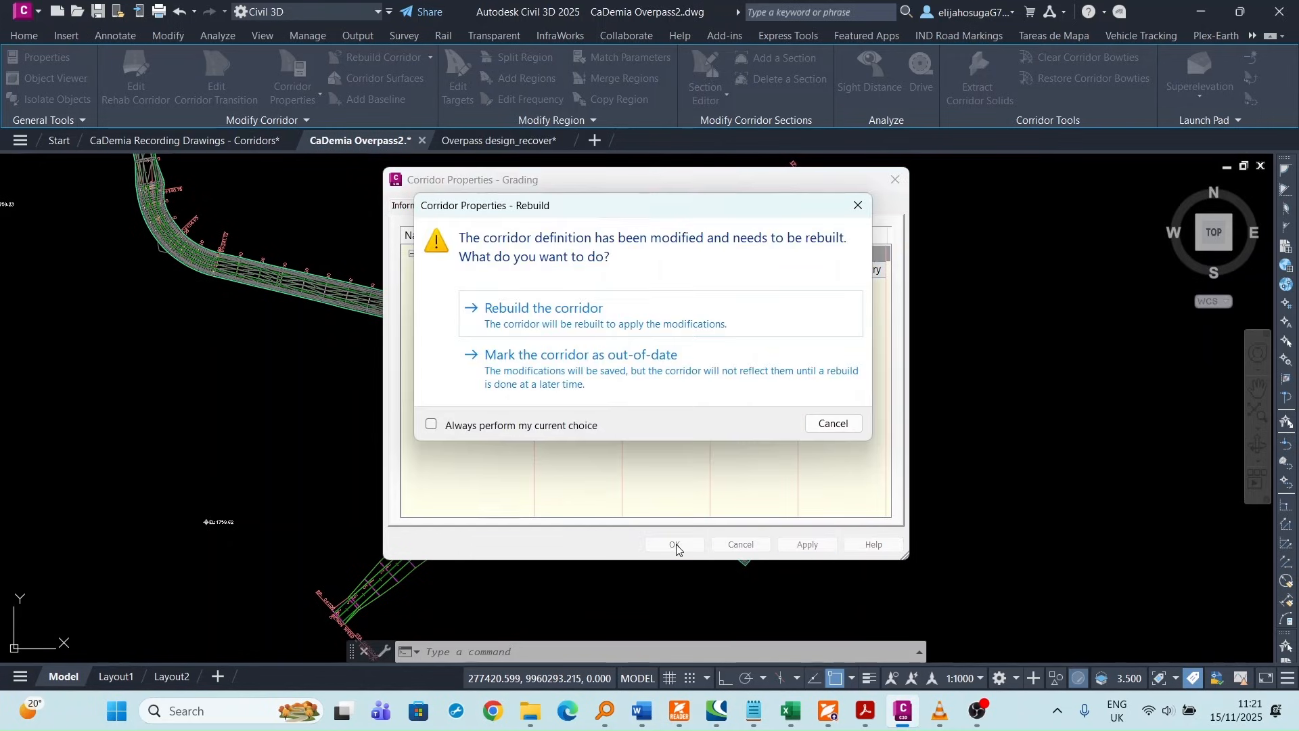
pyautogui.click(579, 331)
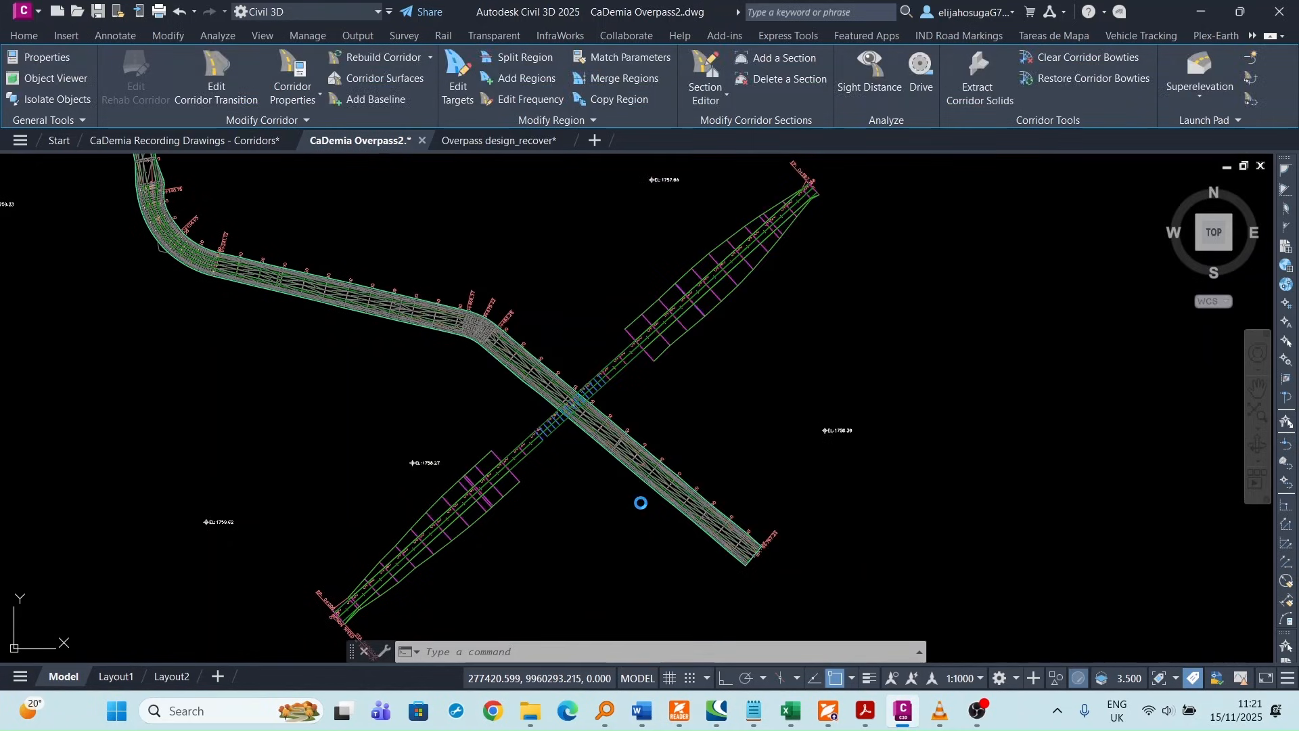
# - Inspect the overpass corridor surface in 3D in the Object Viewer, then close the viewer
pyautogui.scroll(5, 460, 520)
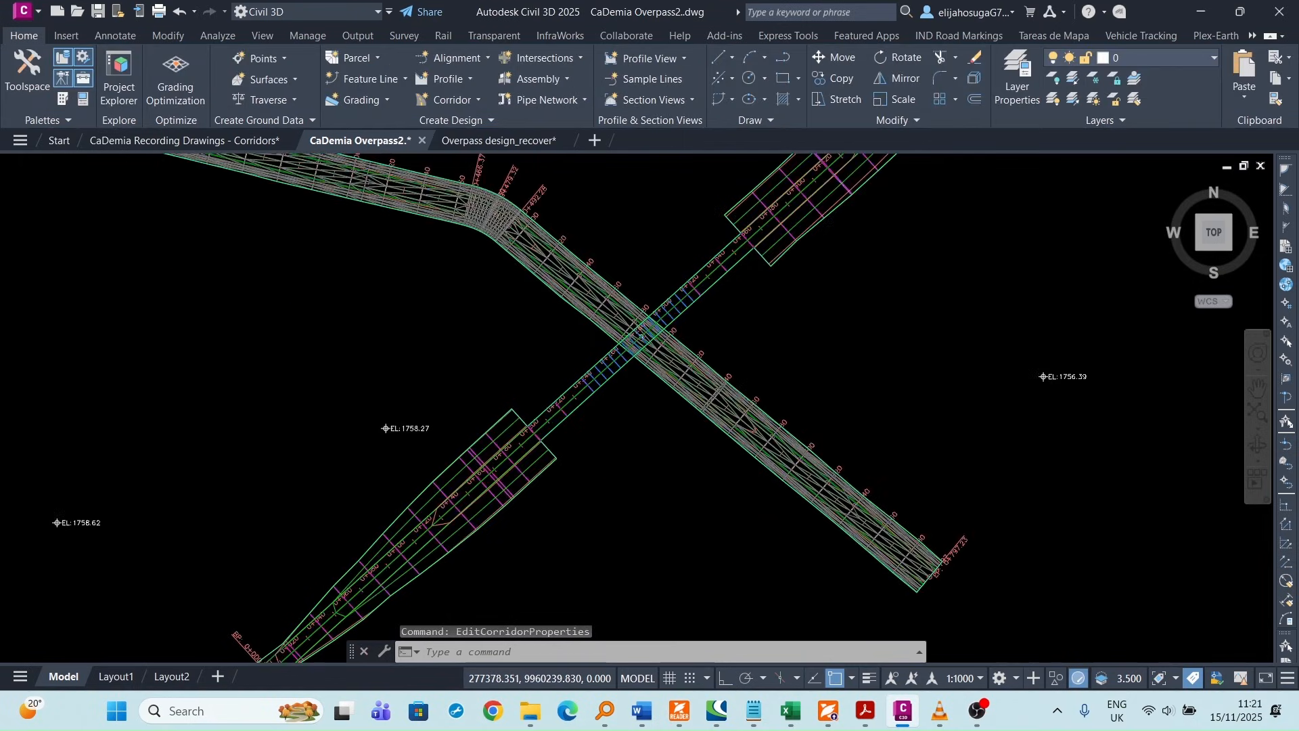
pyautogui.click(447, 520)
pyautogui.scroll(-5, 473, 453)
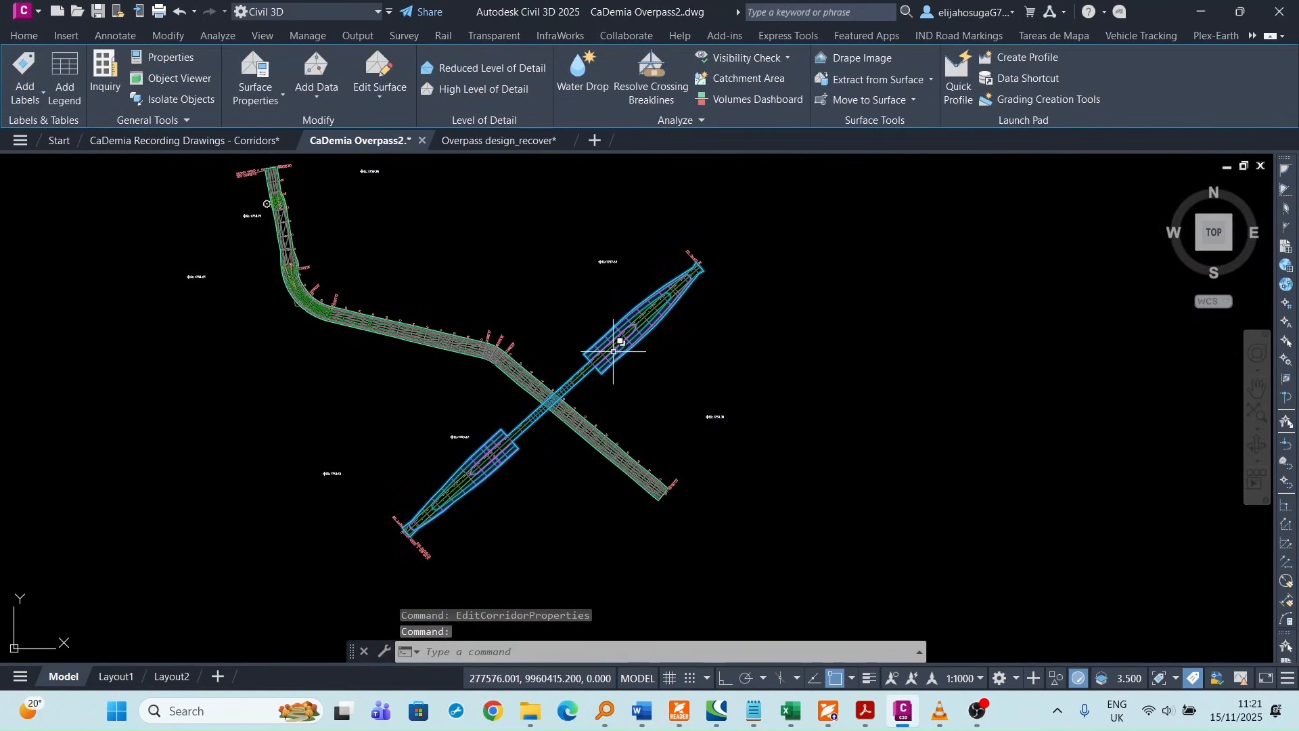
pyautogui.rightClick(548, 447)
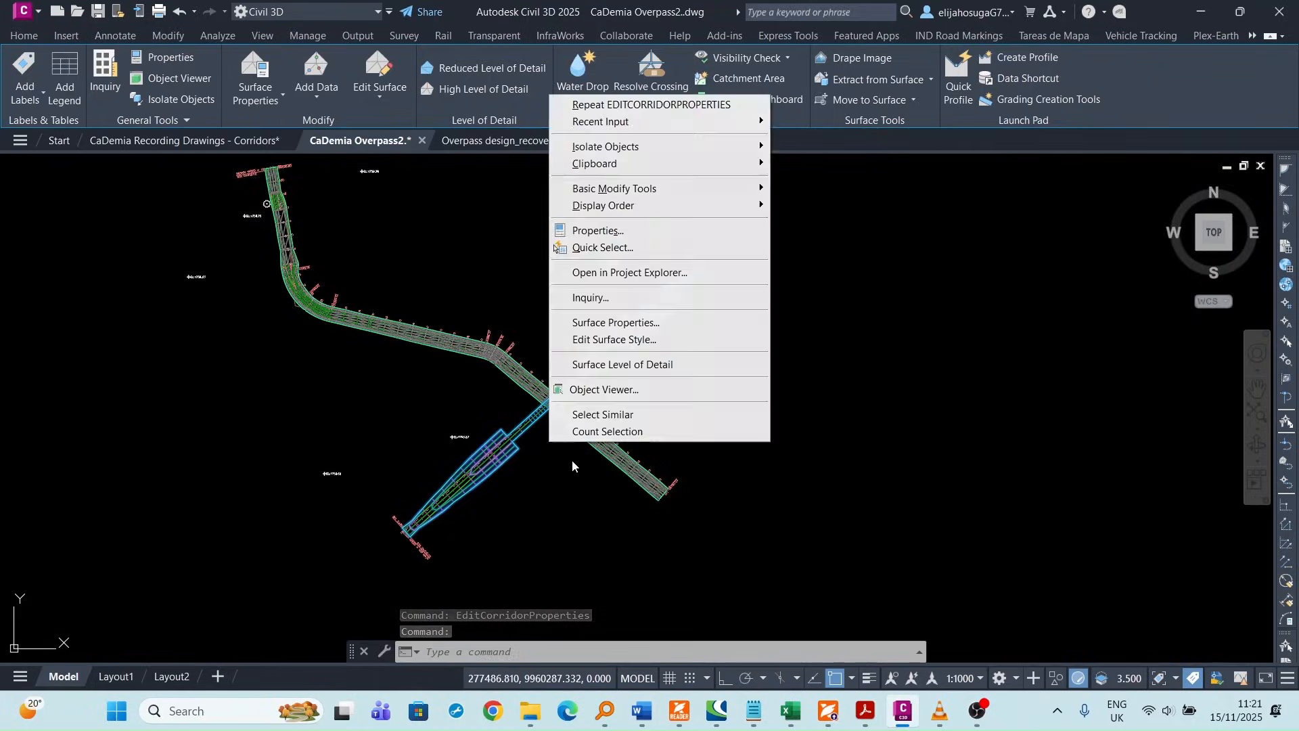
pyautogui.click(617, 392)
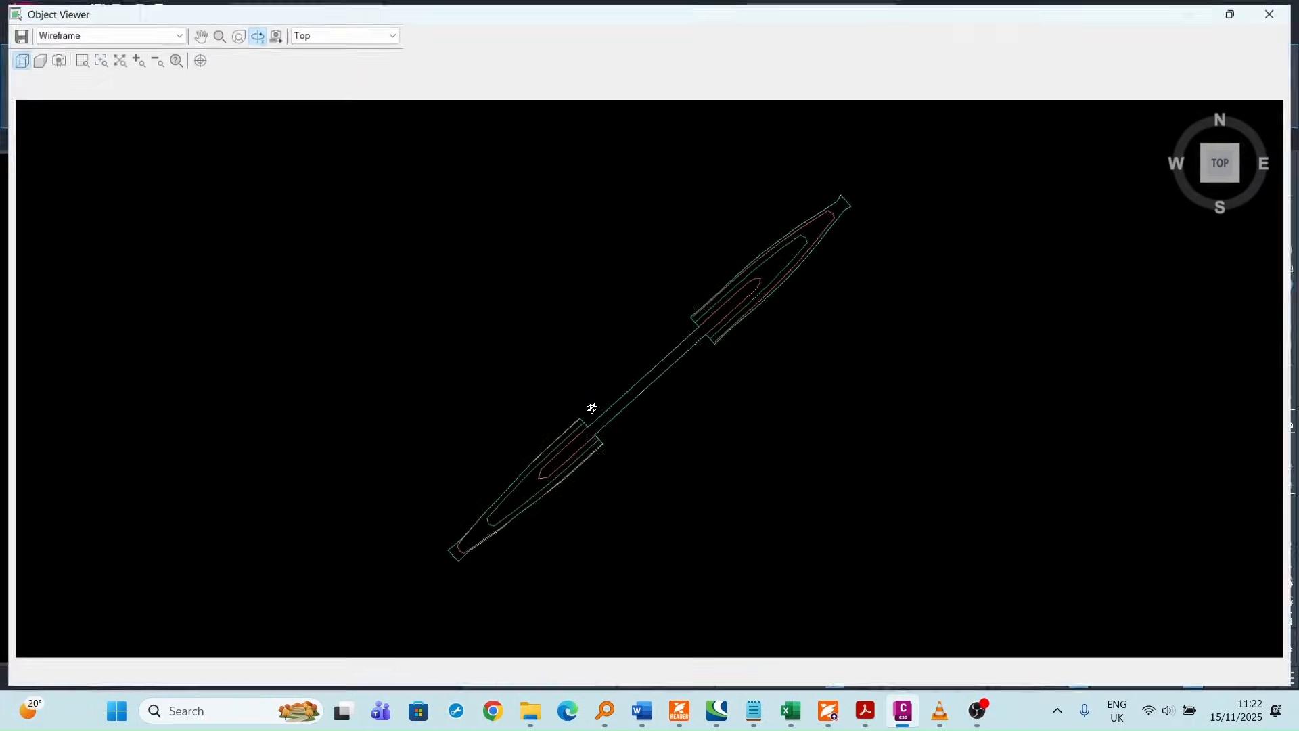
pyautogui.moveTo(570, 484); pyautogui.dragTo(644, 350)
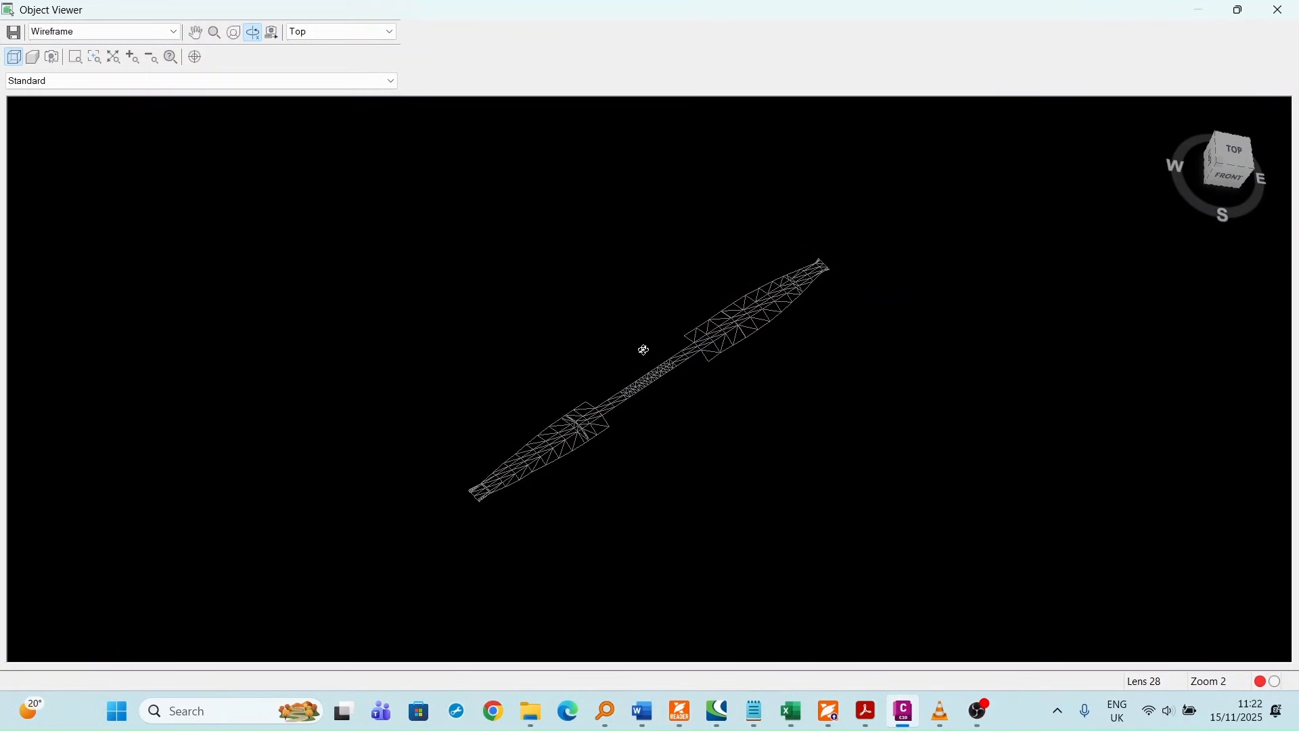
pyautogui.click(1283, 12)
# - Examine the narrow overpass stretch between the abutment end near 0+200 and the bridge start near 0+240
pyautogui.scroll(2, 507, 433)
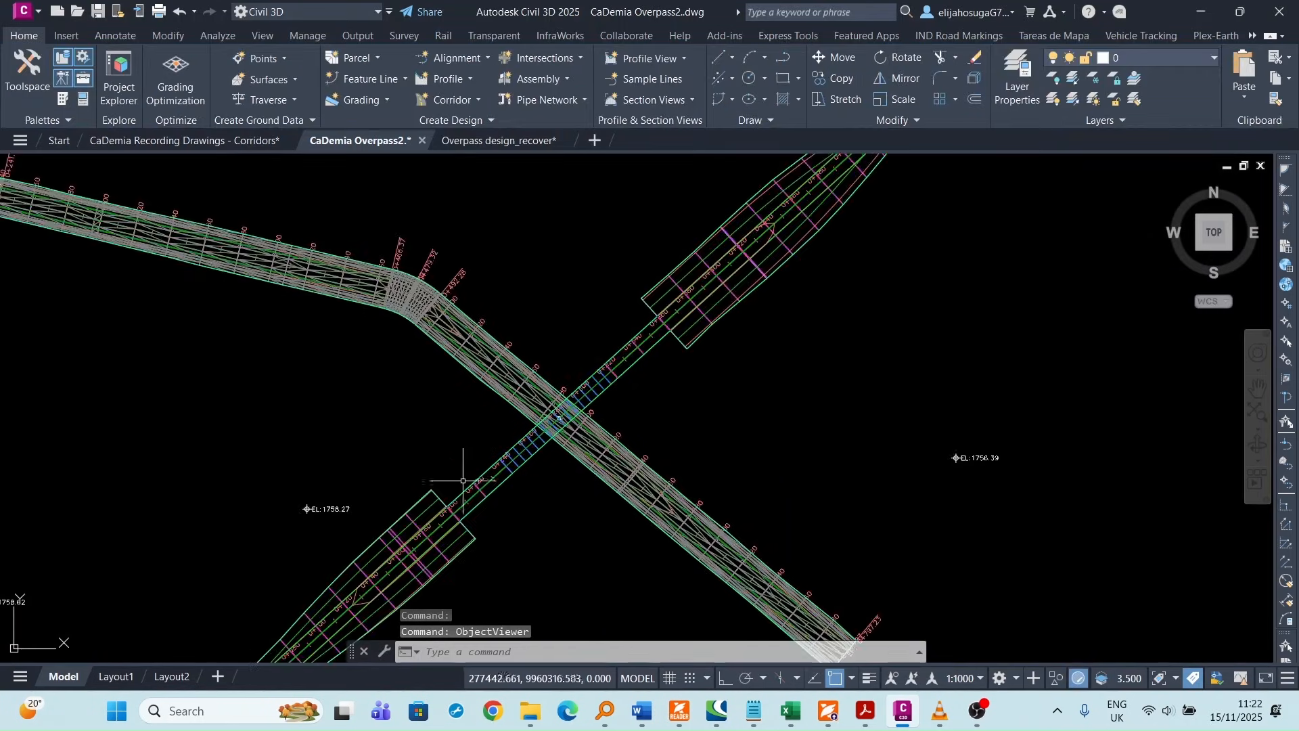
pyautogui.scroll(2, 478, 420)
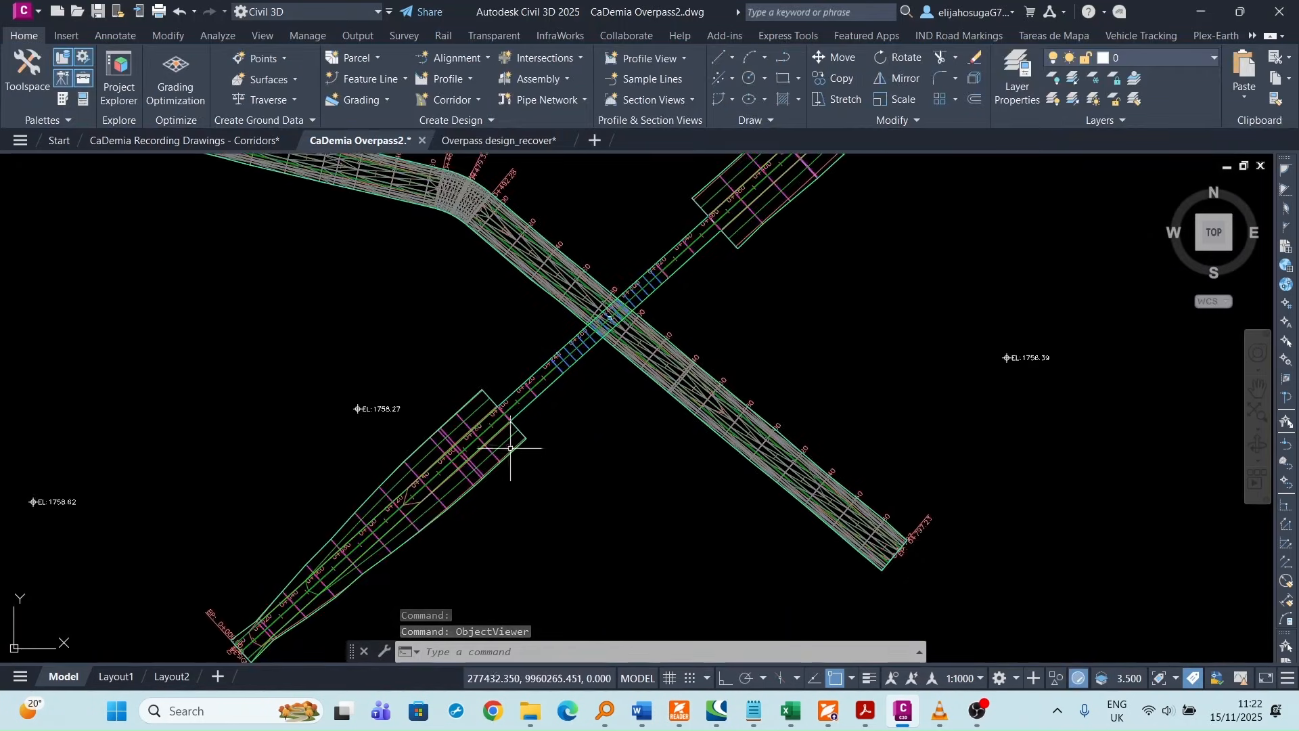
pyautogui.scroll(2, 509, 403)
pyautogui.scroll(-4, 509, 406)
pyautogui.scroll(4, 479, 461)
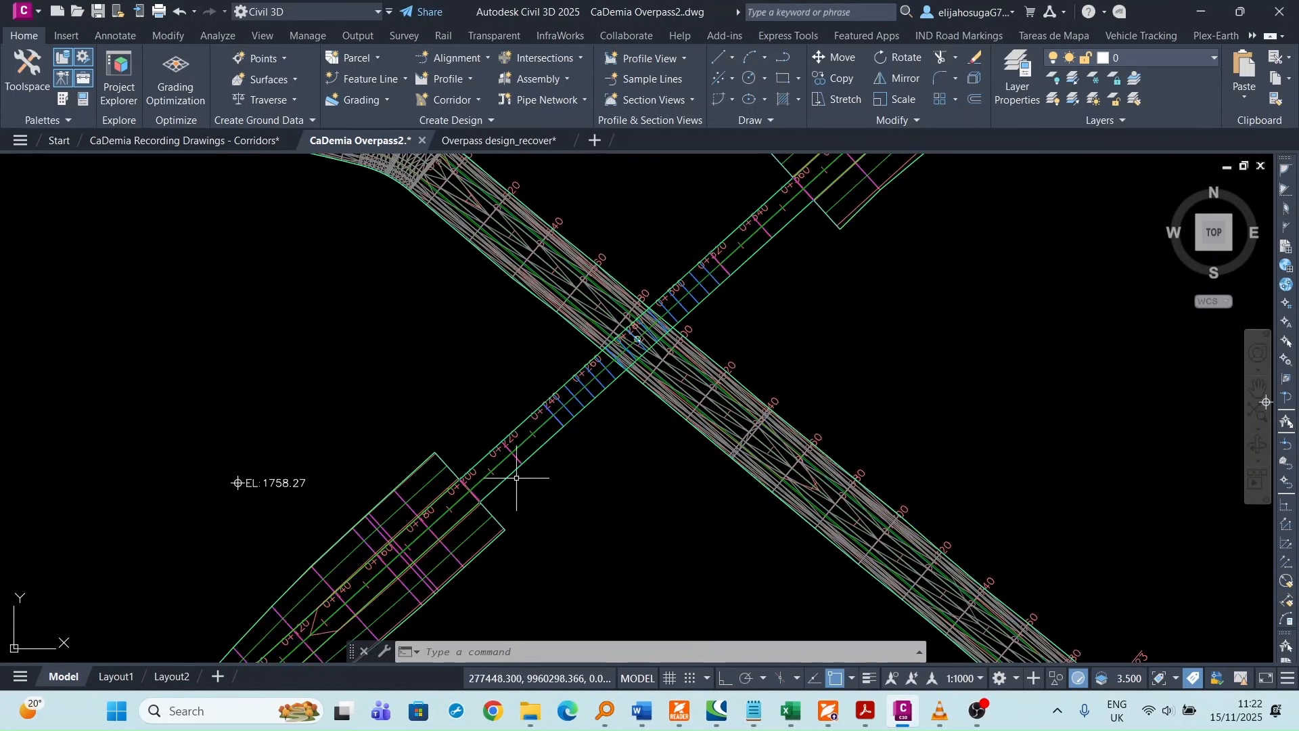
pyautogui.scroll(4, 490, 503)
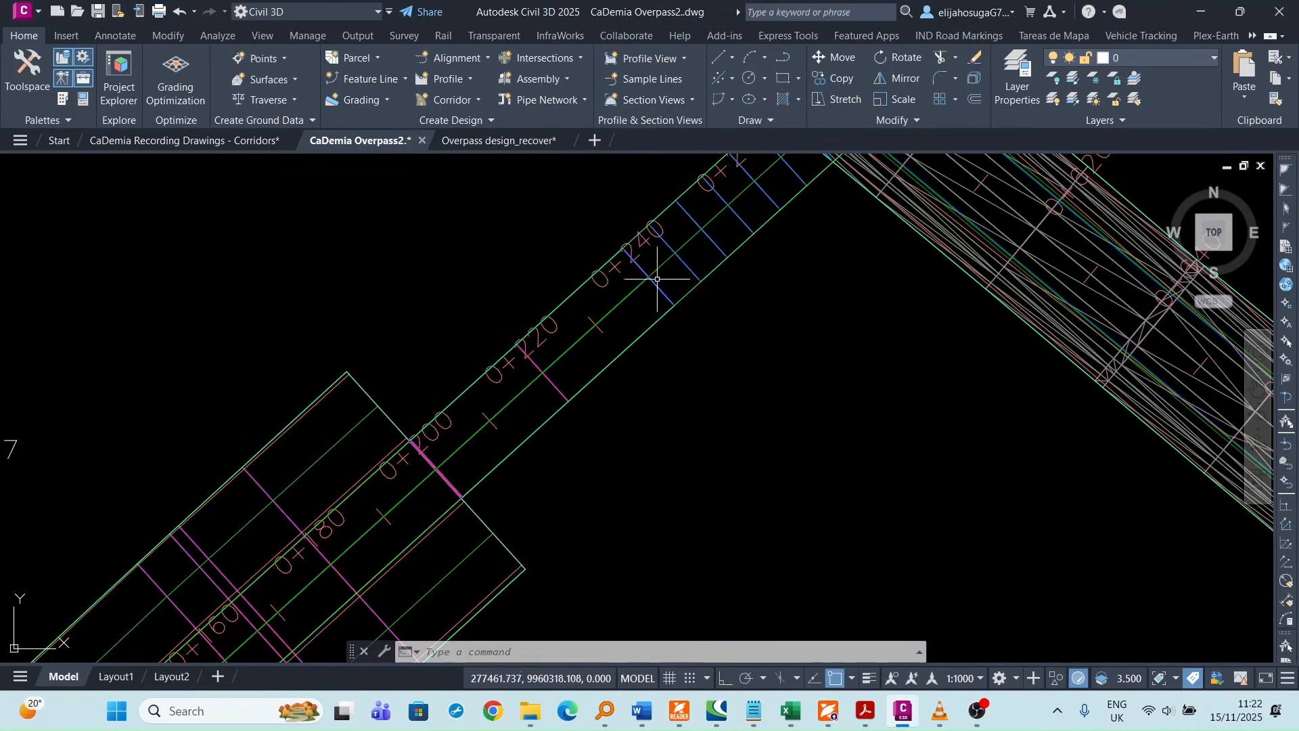
pyautogui.scroll(-2, 629, 318)
pyautogui.scroll(-2, 613, 352)
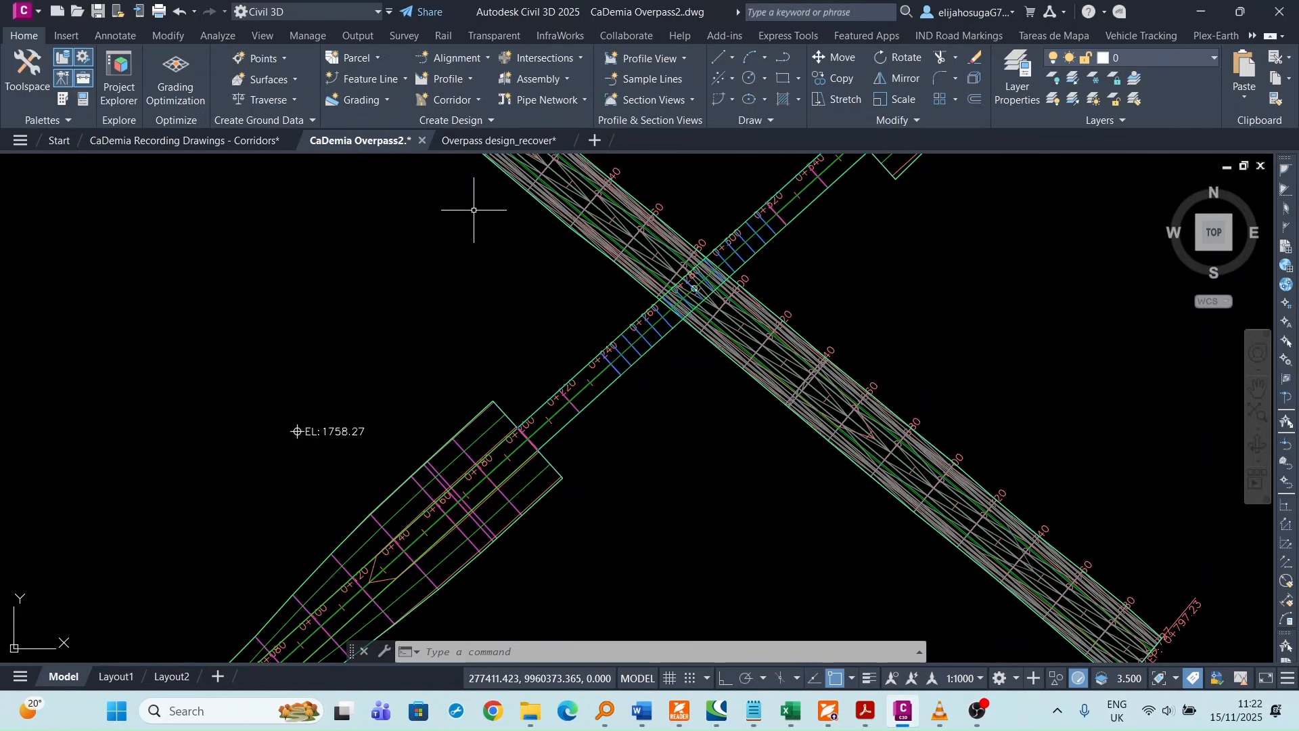
# - Start a polyline at the corridor edge near 0+200 and run it about 40 m along that edge to the first bridge section line near 0+240
pyautogui.press('Escape')
pyautogui.write('pl')
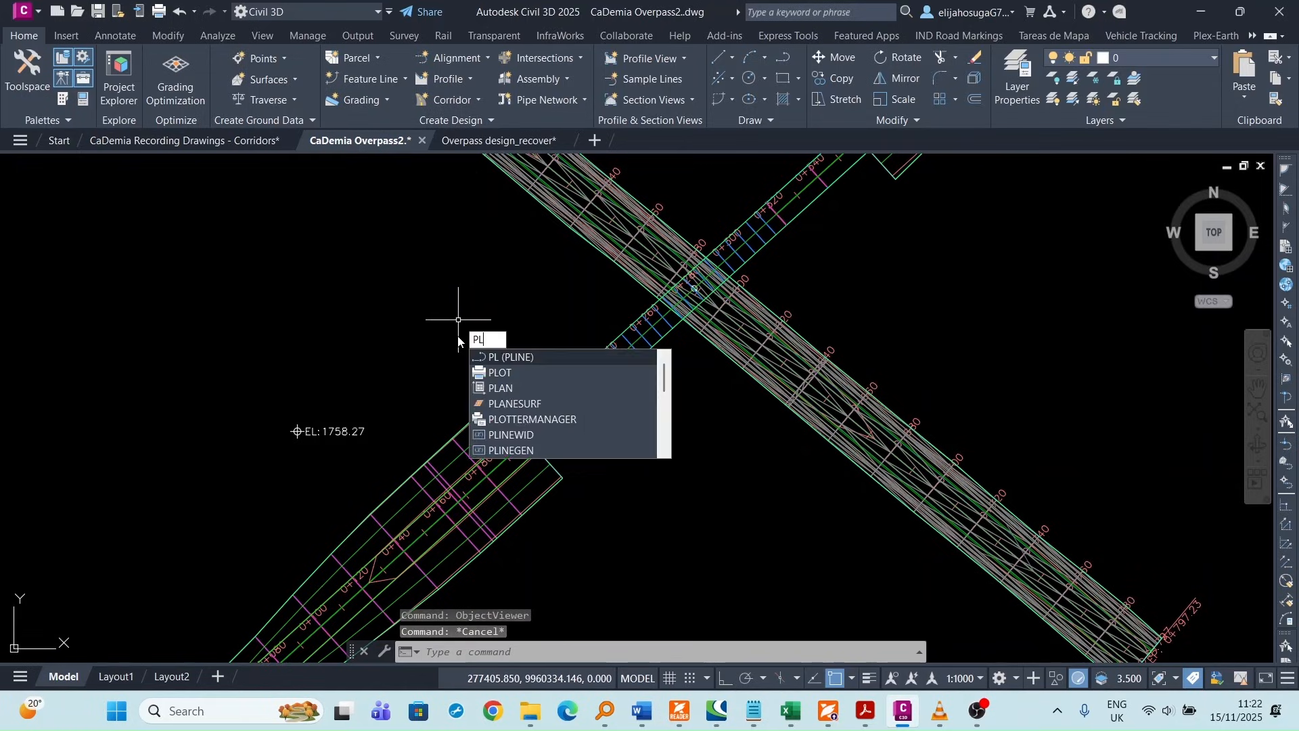
pyautogui.press('Return')
pyautogui.scroll(2, 518, 428)
pyautogui.scroll(4, 520, 428)
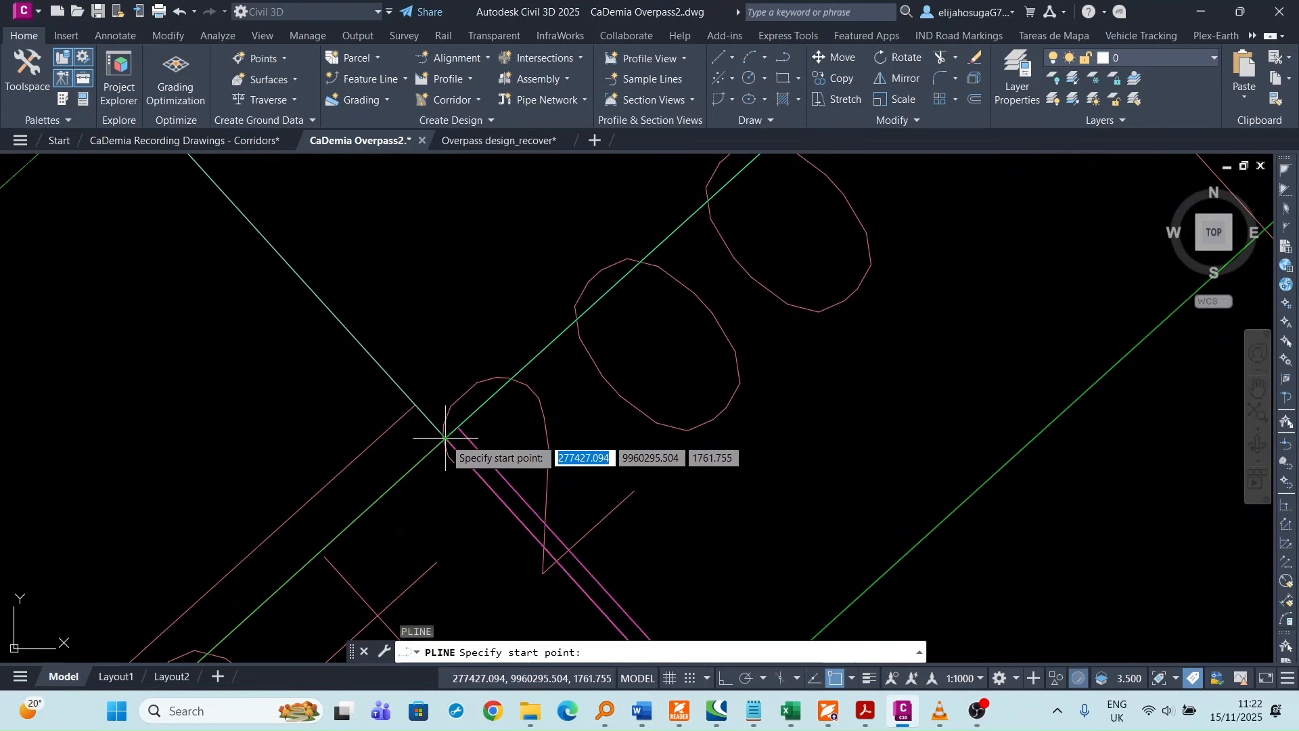
pyautogui.click(445, 437)
pyautogui.scroll(-3, 611, 251)
pyautogui.moveTo(672, 233); pyautogui.dragTo(501, 429, button='middle')
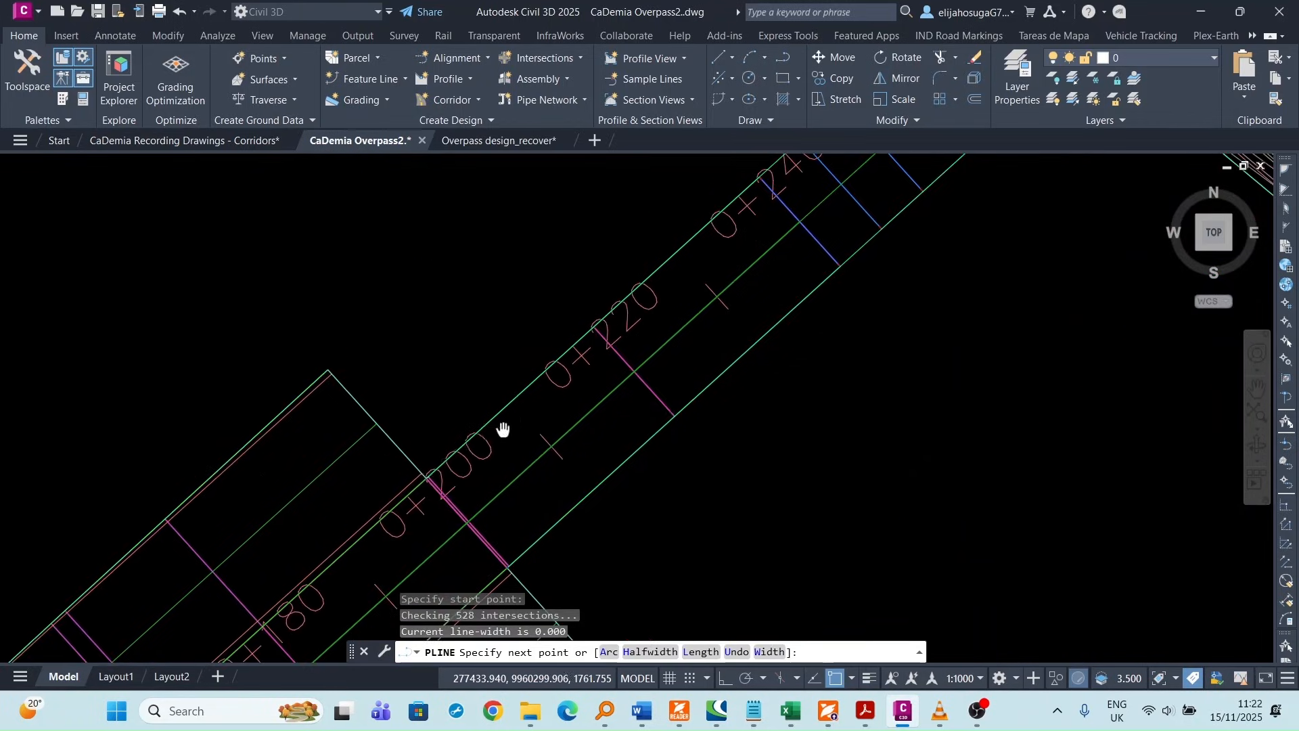
pyautogui.scroll(-2, 592, 365)
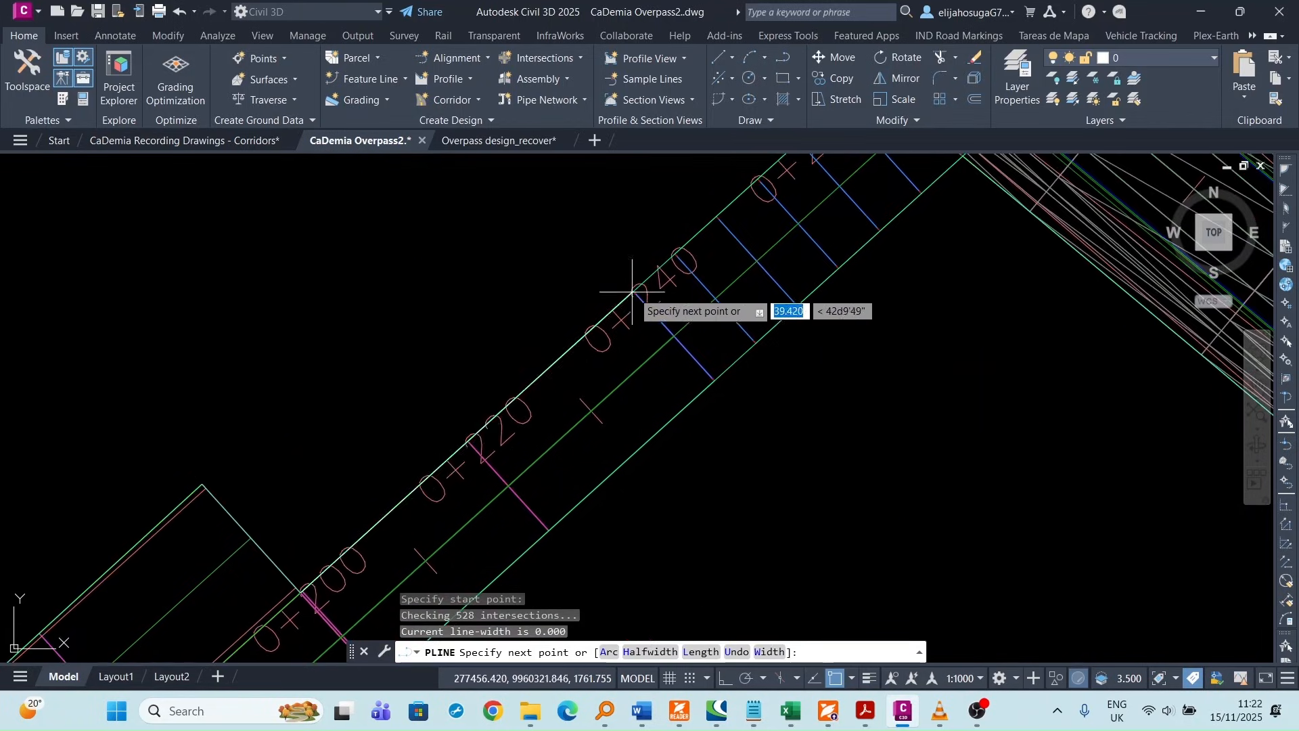
pyautogui.scroll(5, 619, 312)
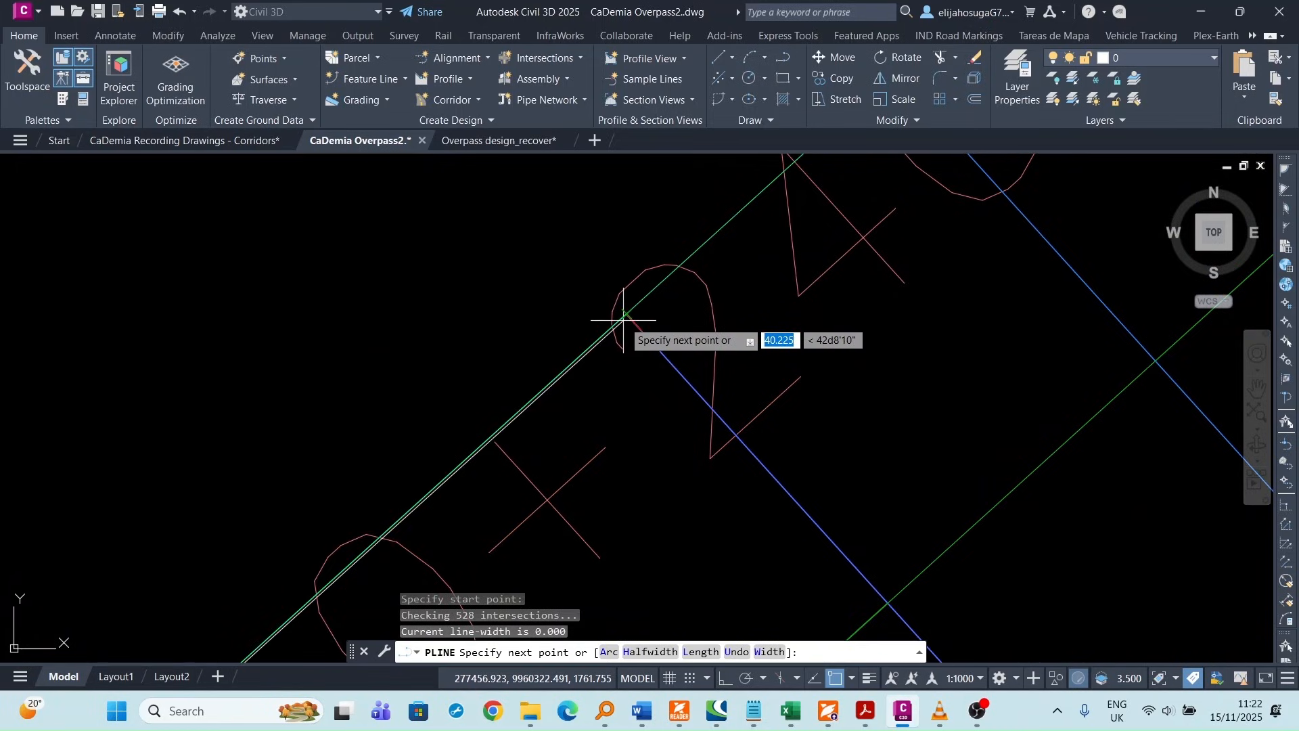
pyautogui.click(623, 310)
# - Continue the polyline across the first bridge section line and back along the opposite corridor edge to the corner near 0+200, and end it
pyautogui.scroll(-1, 696, 435)
pyautogui.moveTo(696, 435); pyautogui.dragTo(582, 250, button='middle')
pyautogui.scroll(-2, 582, 251)
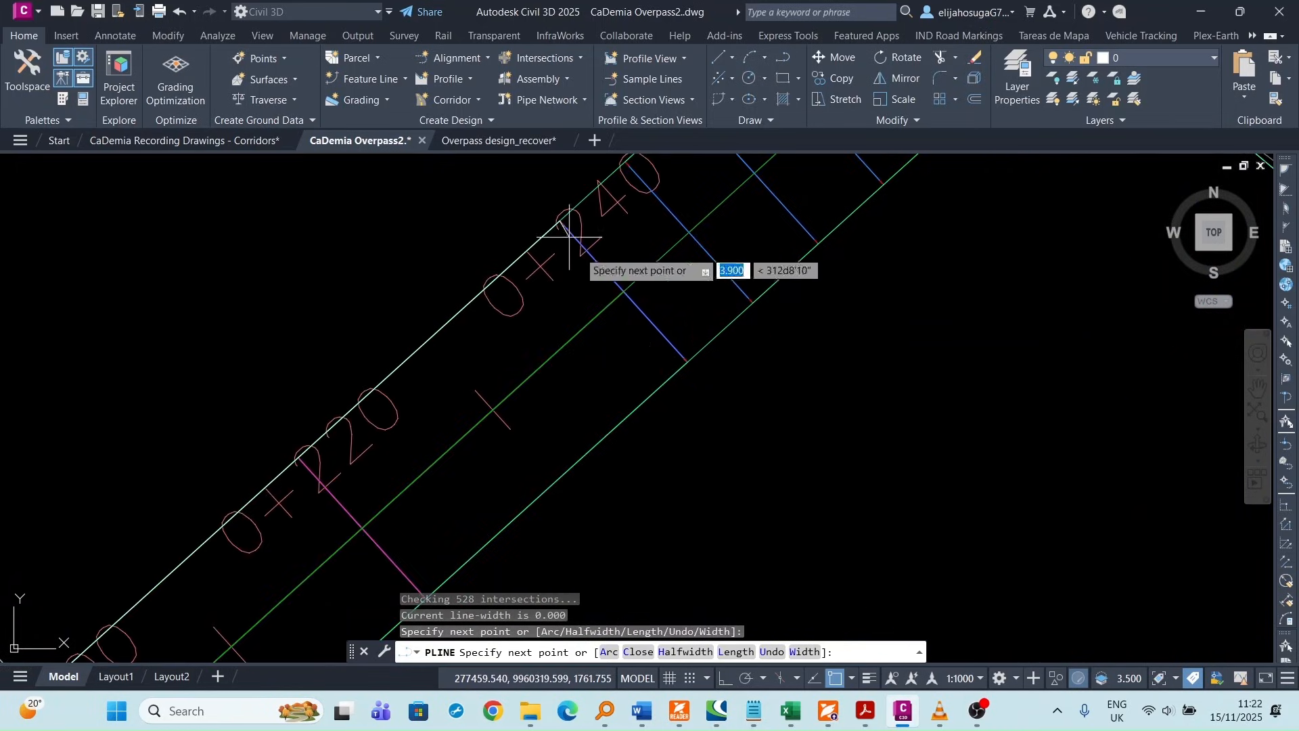
pyautogui.click(687, 361)
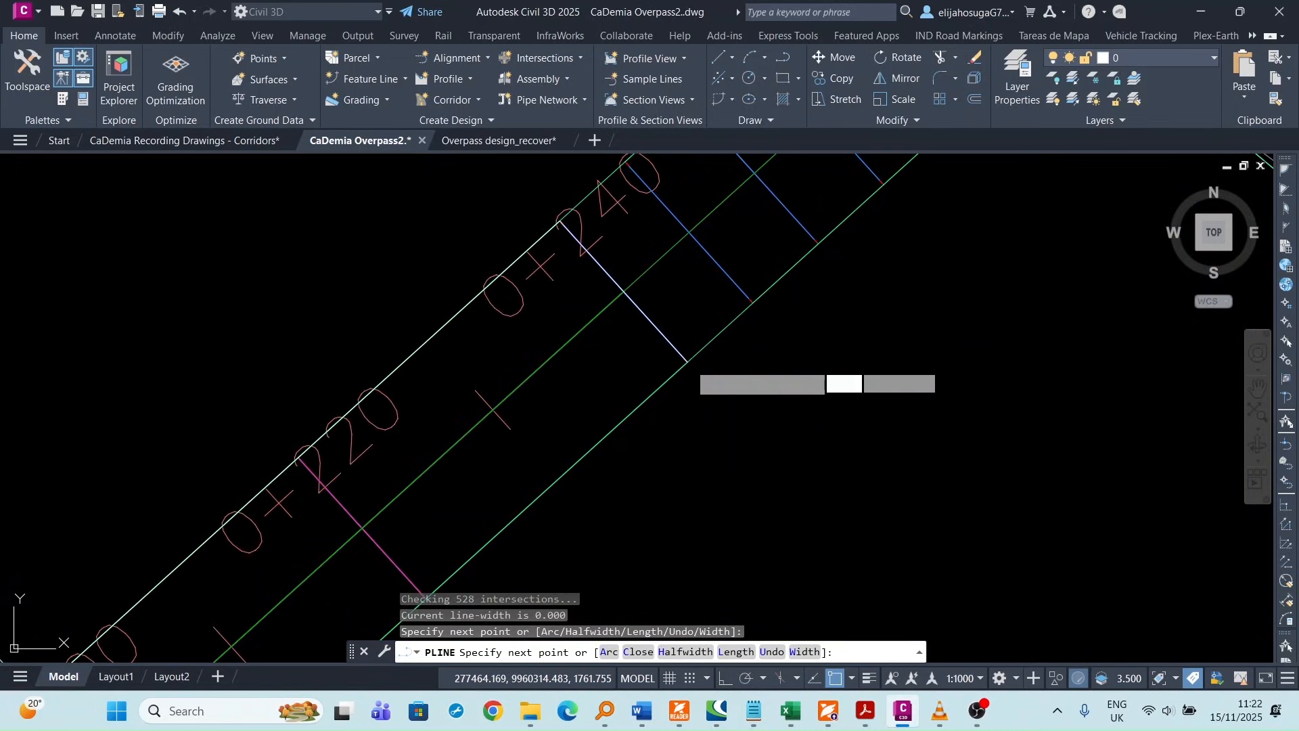
pyautogui.scroll(-5, 609, 359)
pyautogui.scroll(3, 580, 347)
pyautogui.scroll(2, 580, 347)
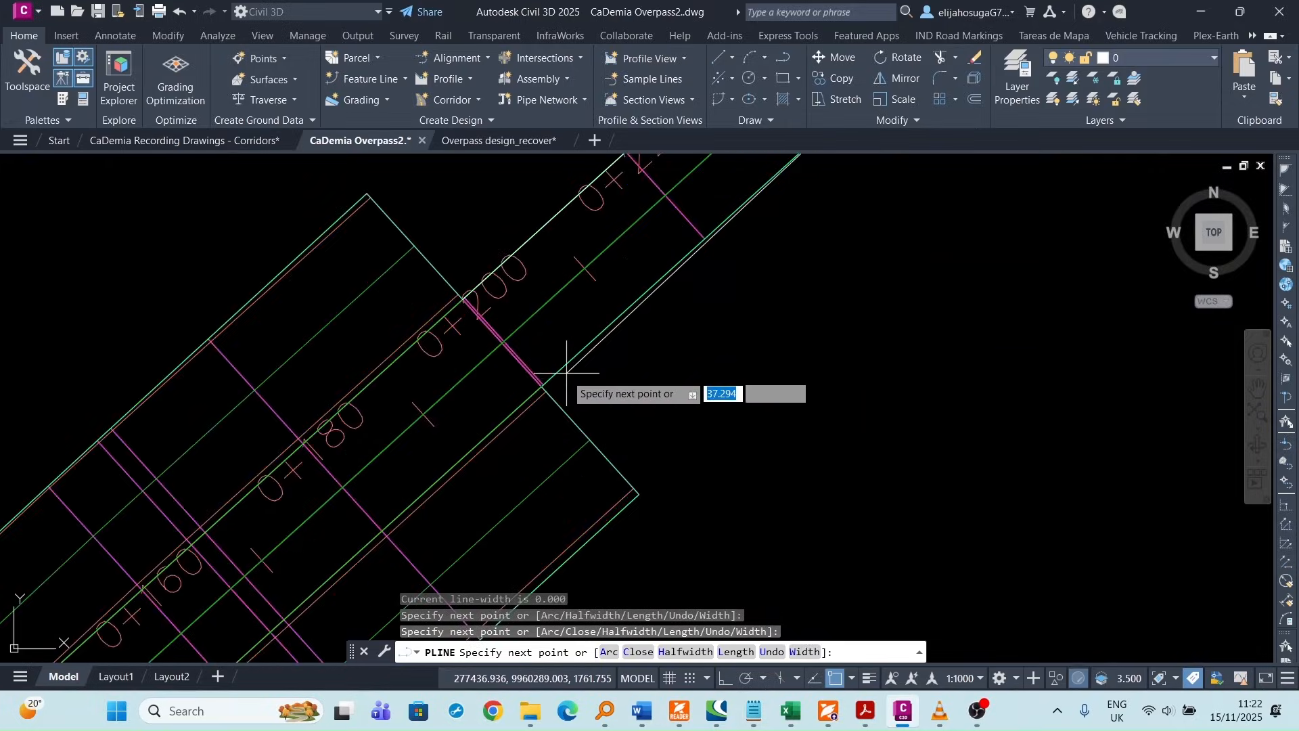
pyautogui.scroll(3, 531, 393)
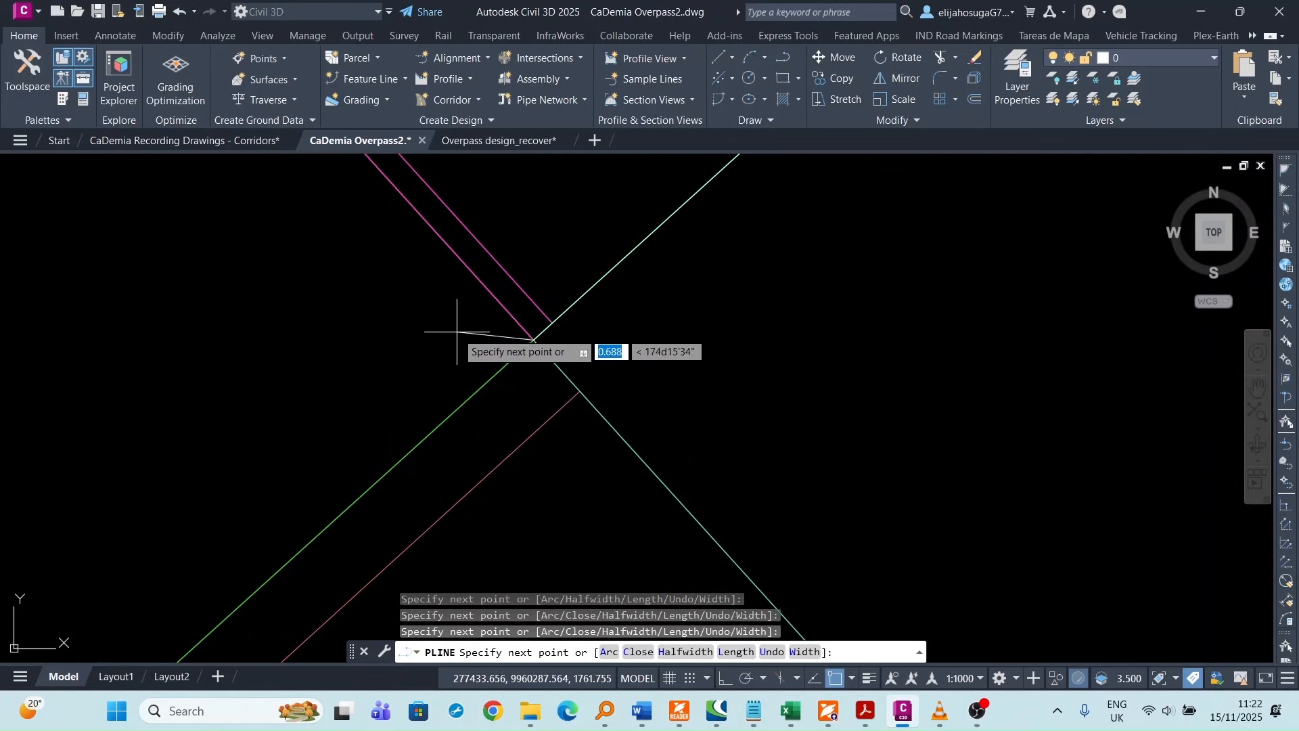
pyautogui.scroll(-2, 467, 335)
pyautogui.press('Escape')
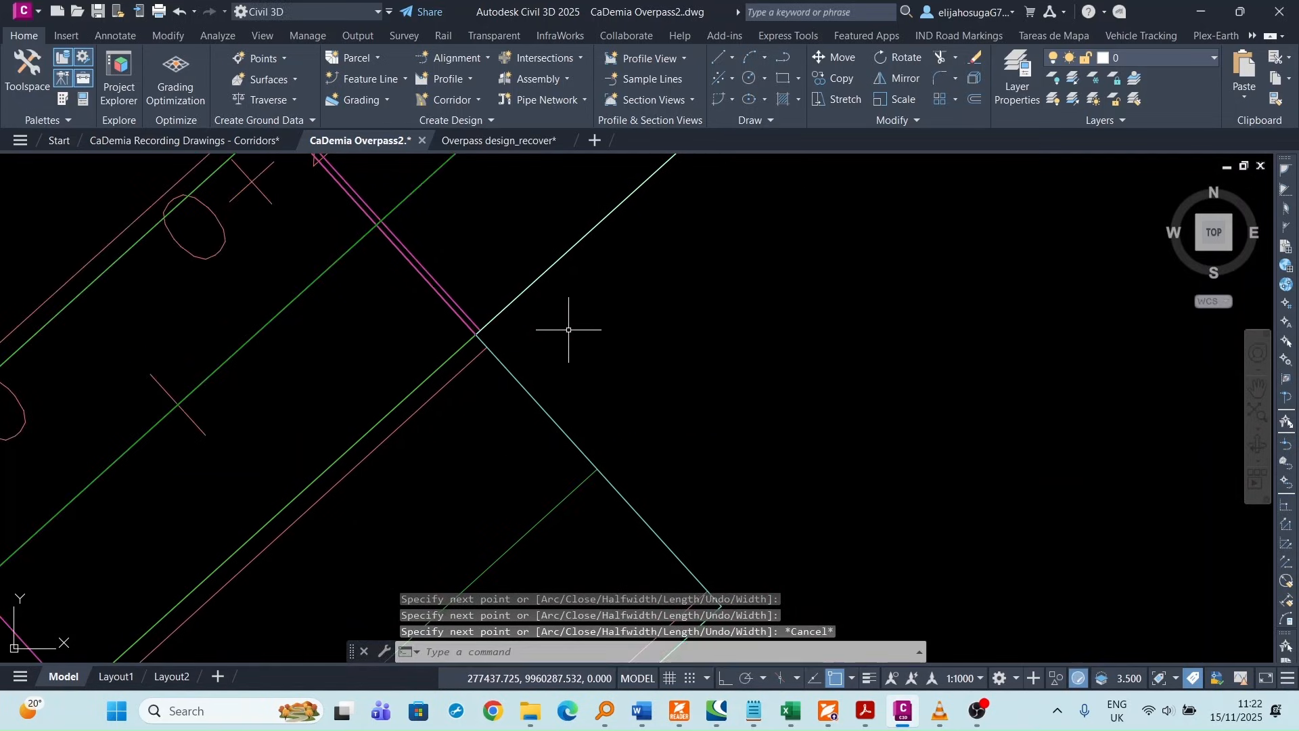
# - Convert the polyline between 0+200 and 0+240 into a feature line in Site 1, erasing the original and enabling elevation assignment
pyautogui.scroll(-5, 572, 298)
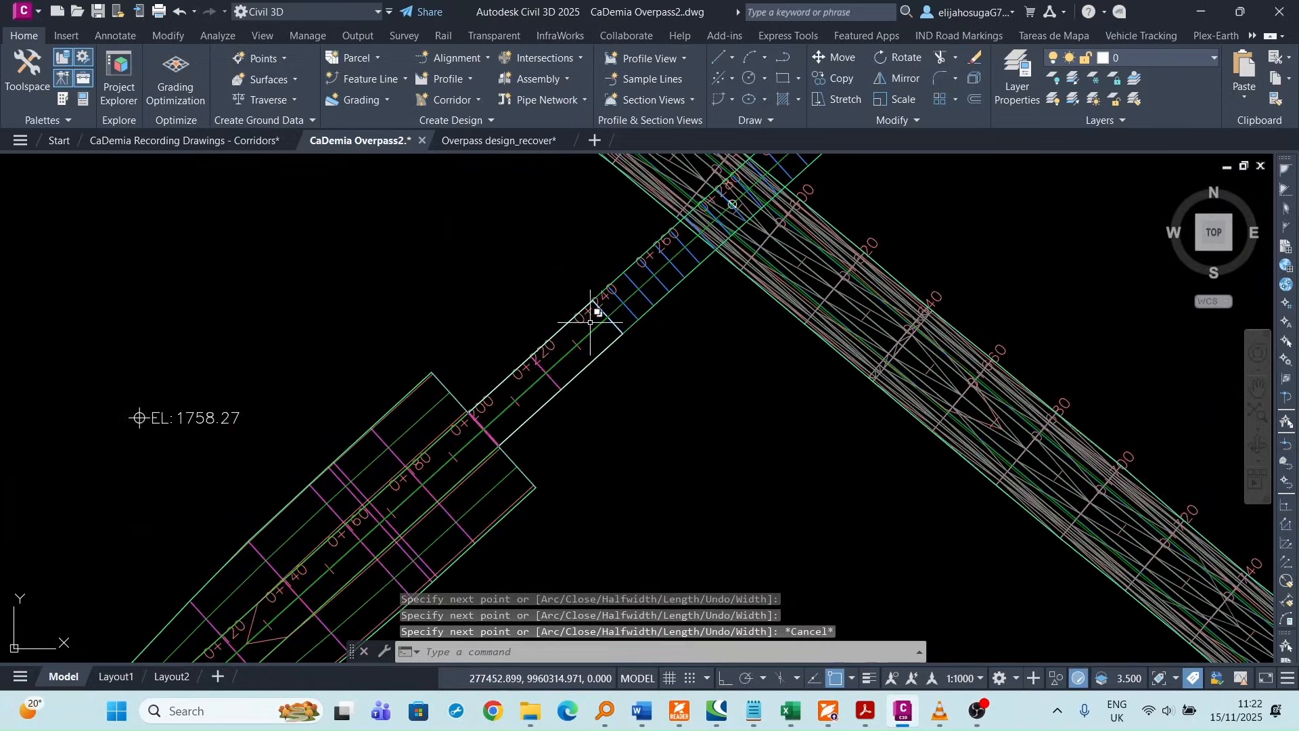
pyautogui.scroll(4, 595, 304)
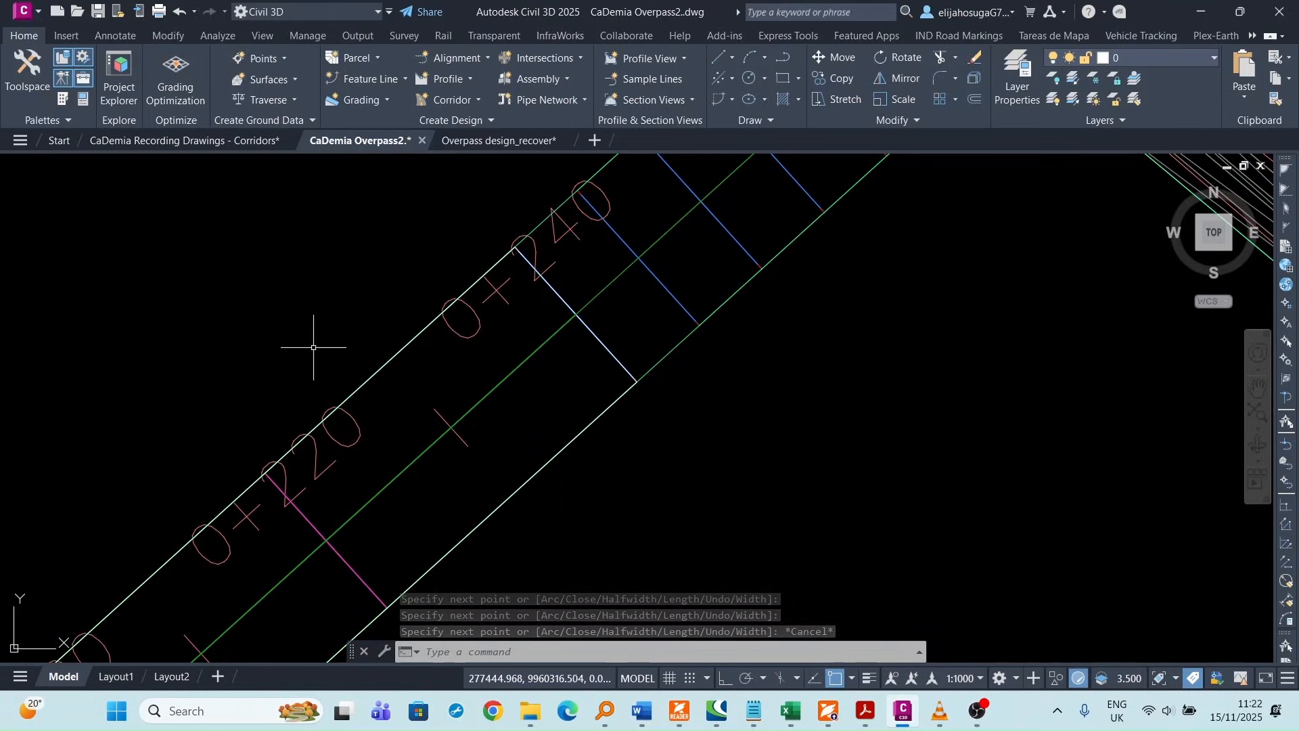
pyautogui.click(375, 371)
pyautogui.click(446, 433)
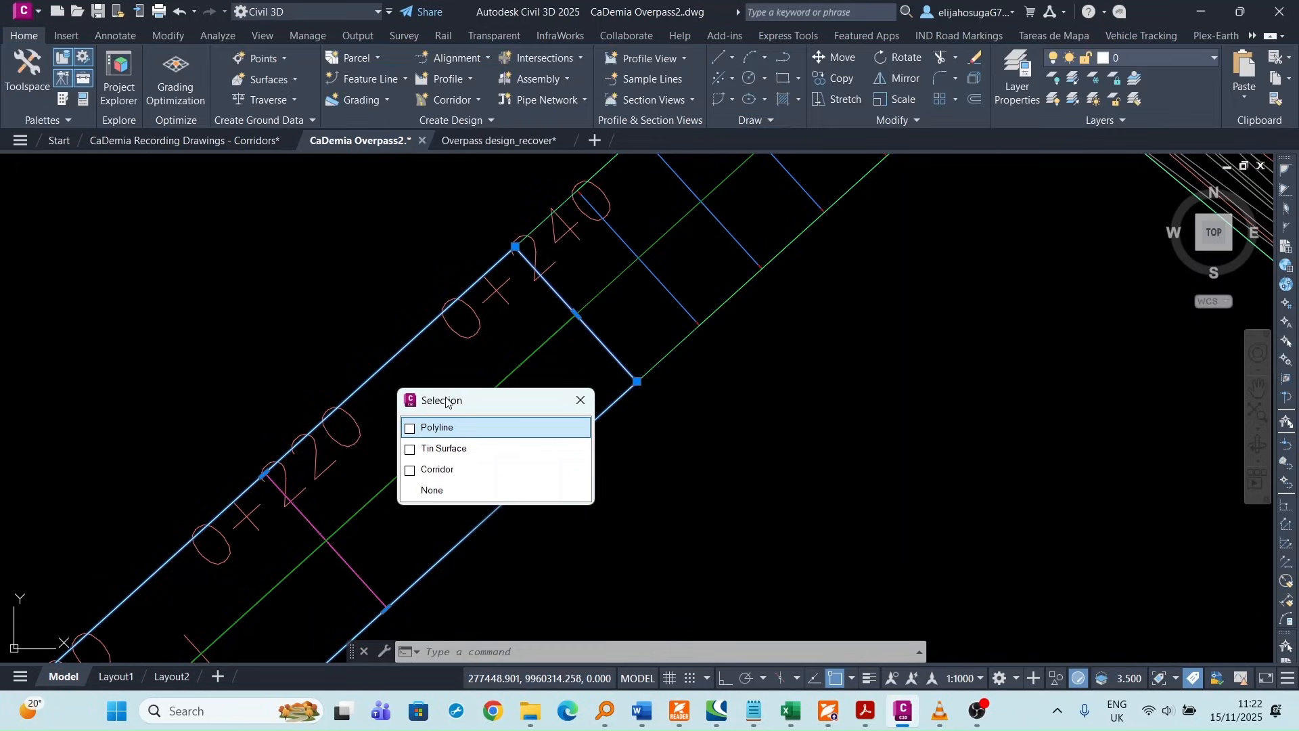
pyautogui.click(370, 79)
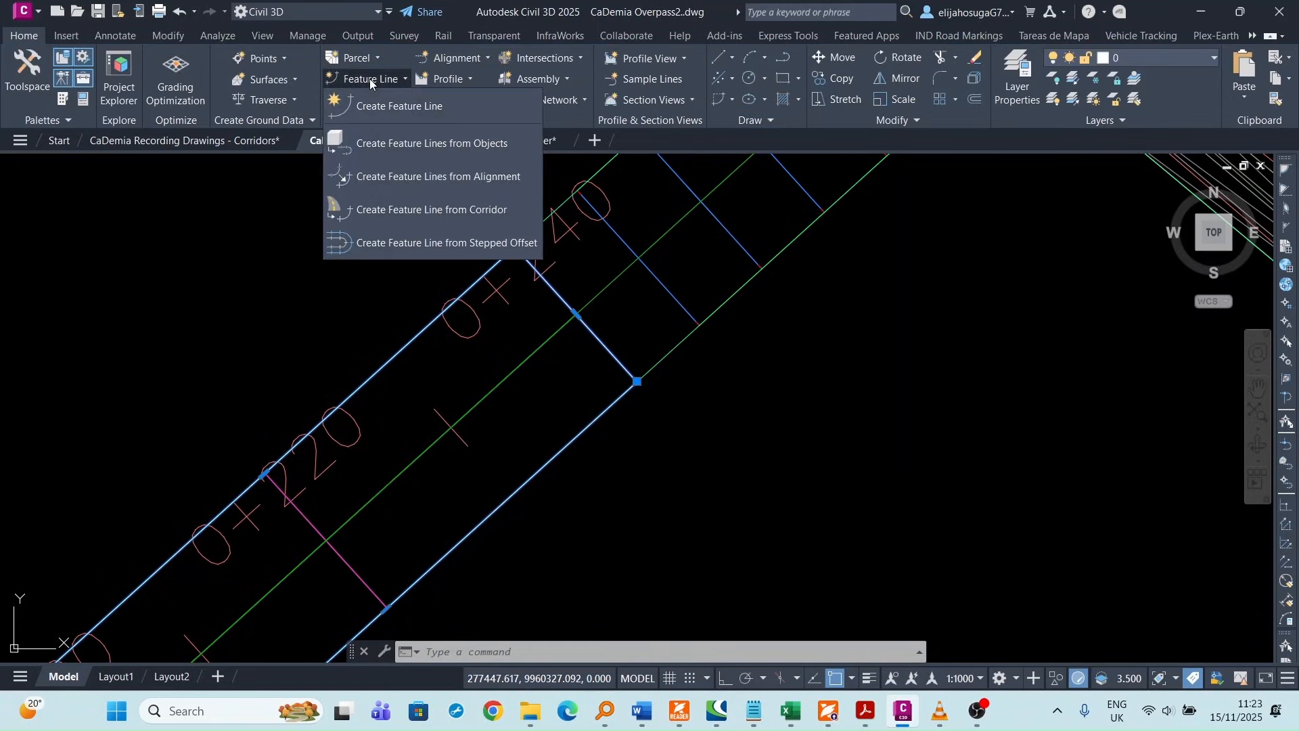
pyautogui.click(412, 146)
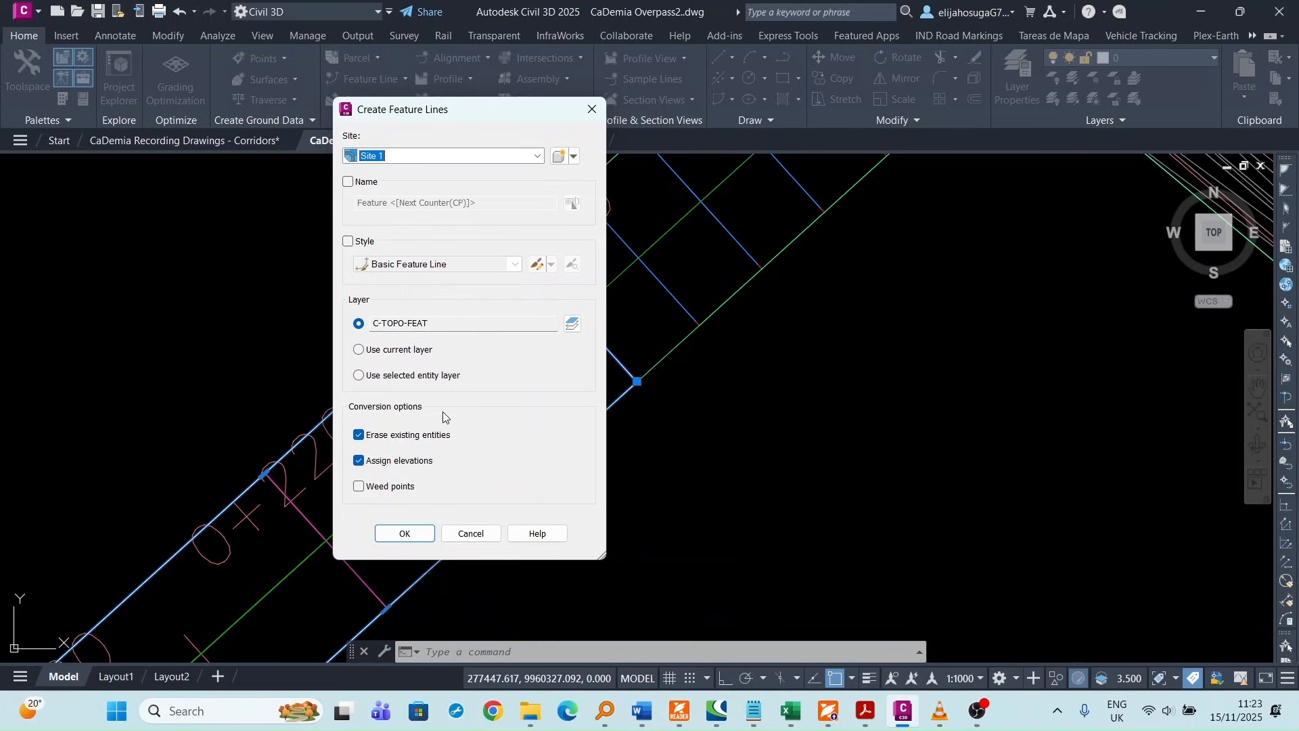
pyautogui.click(405, 533)
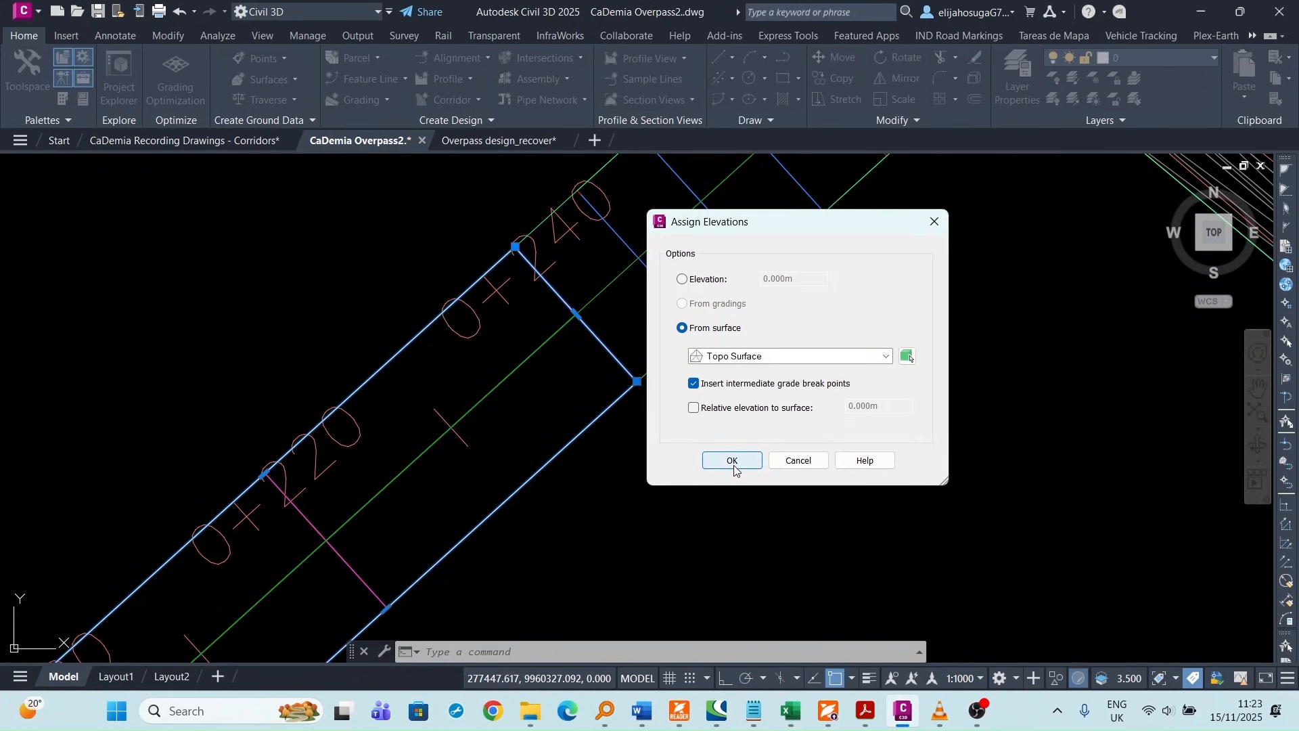
# - Assign the feature line's elevations from the Top Overpass surface with intermediate grade break points, and check its extent in the drawing
pyautogui.click(876, 358)
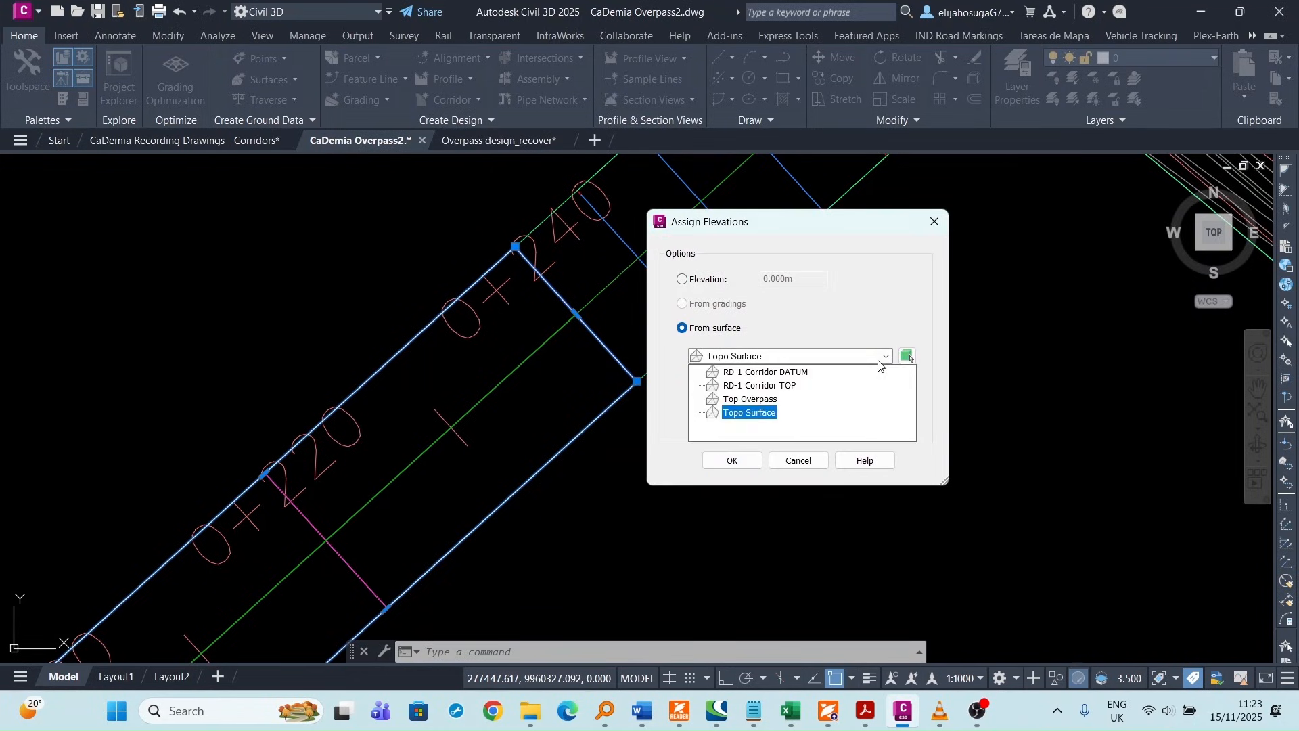
pyautogui.click(743, 400)
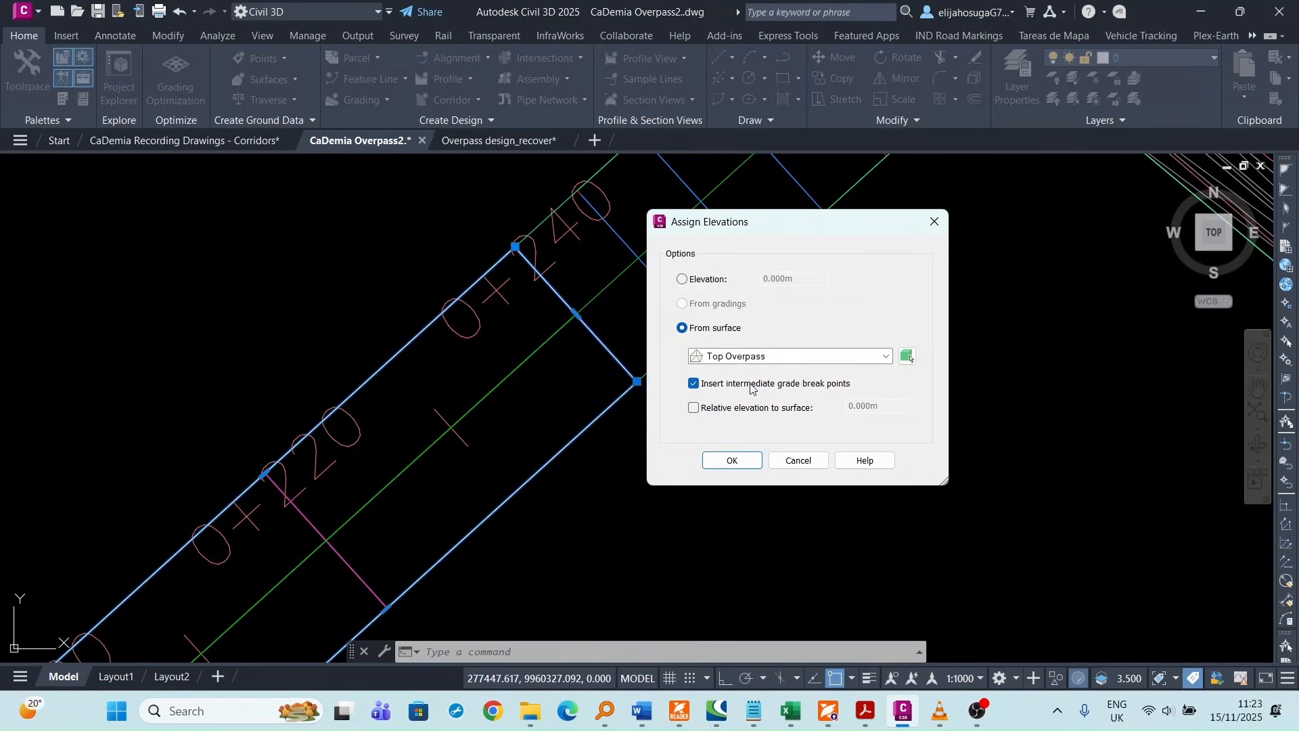
pyautogui.click(742, 460)
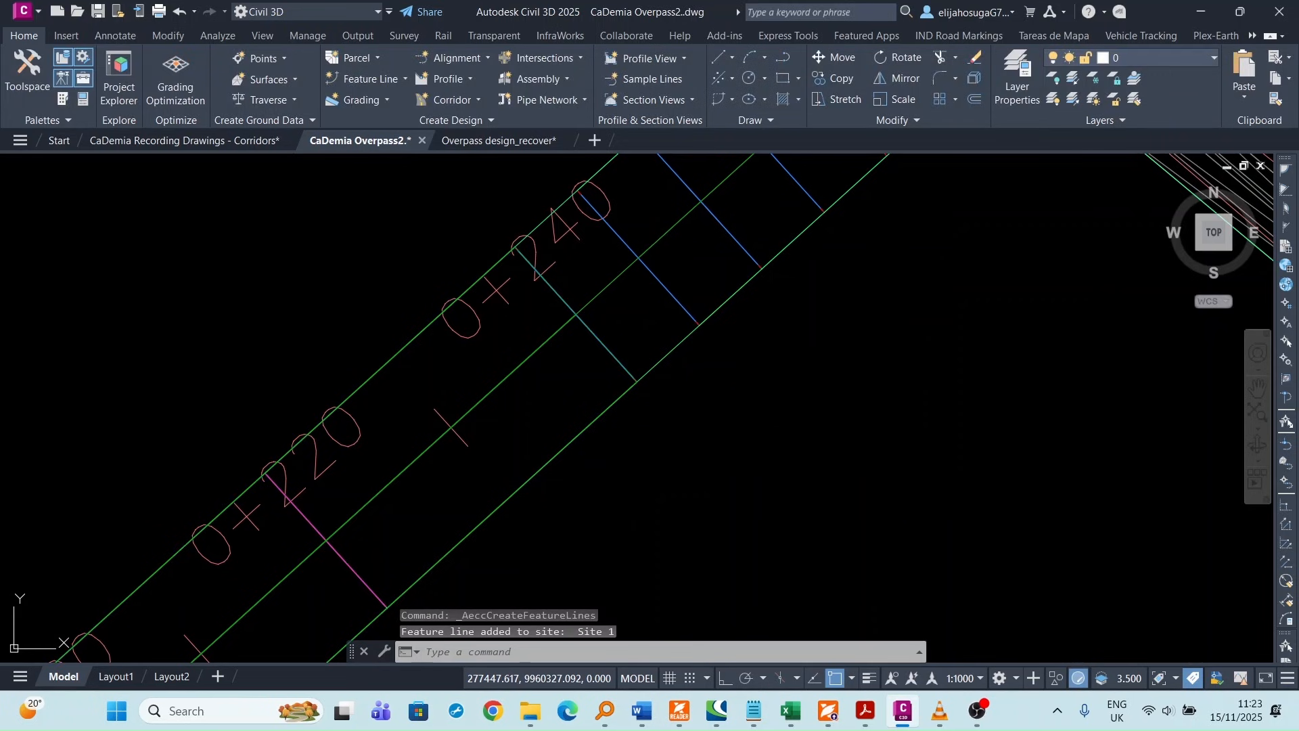
pyautogui.scroll(-2, 671, 333)
pyautogui.scroll(-2, 672, 334)
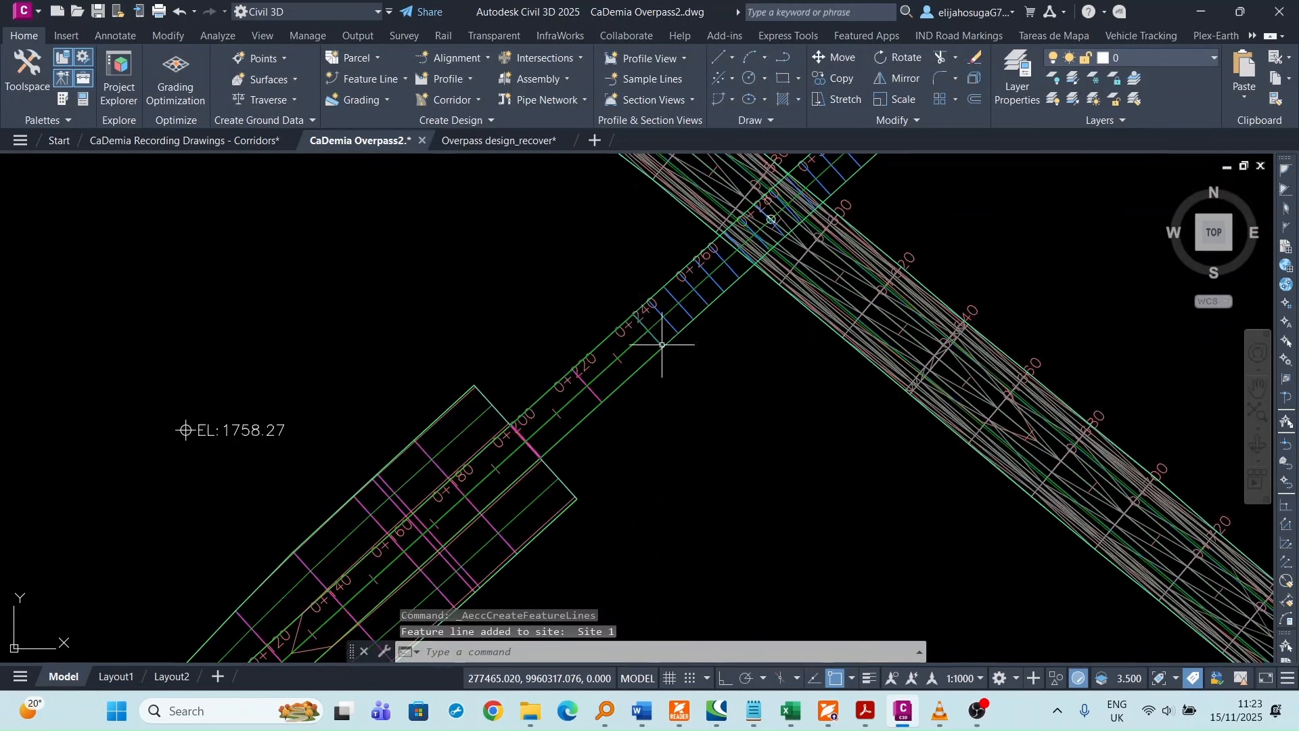
pyautogui.click(634, 376)
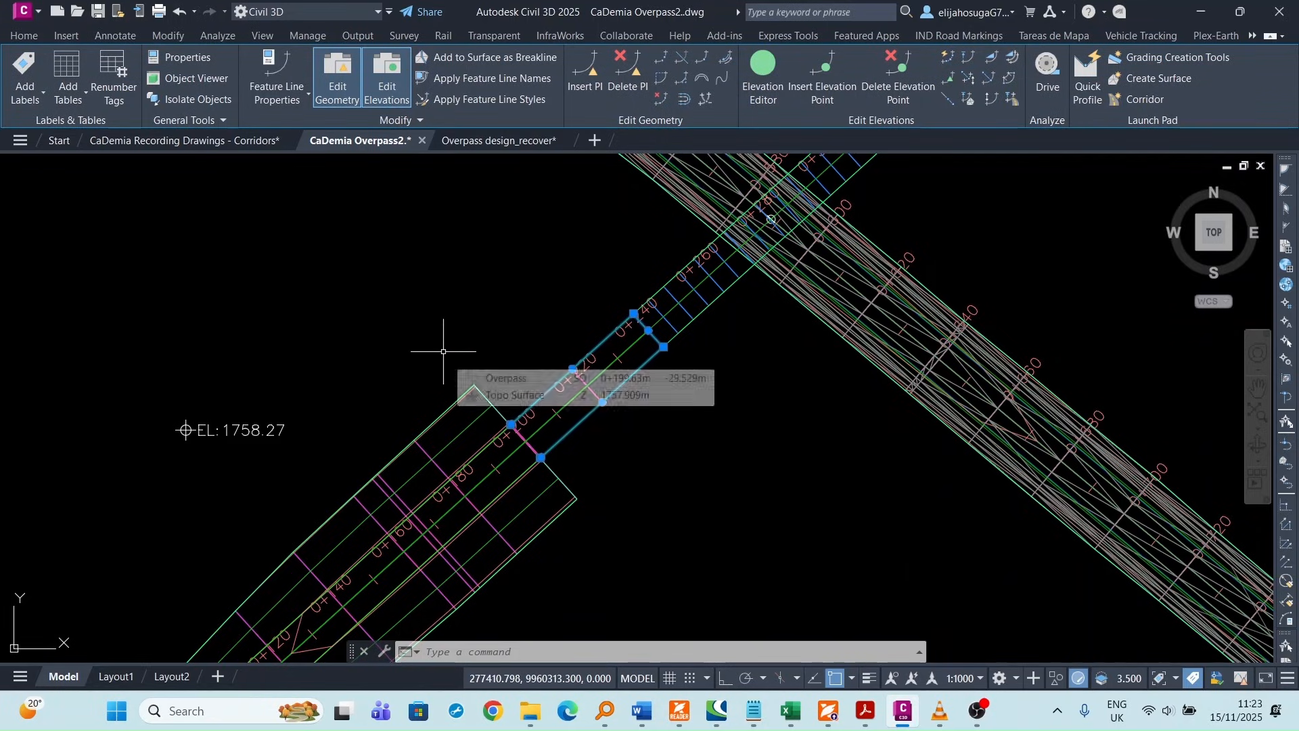
pyautogui.press('Escape')
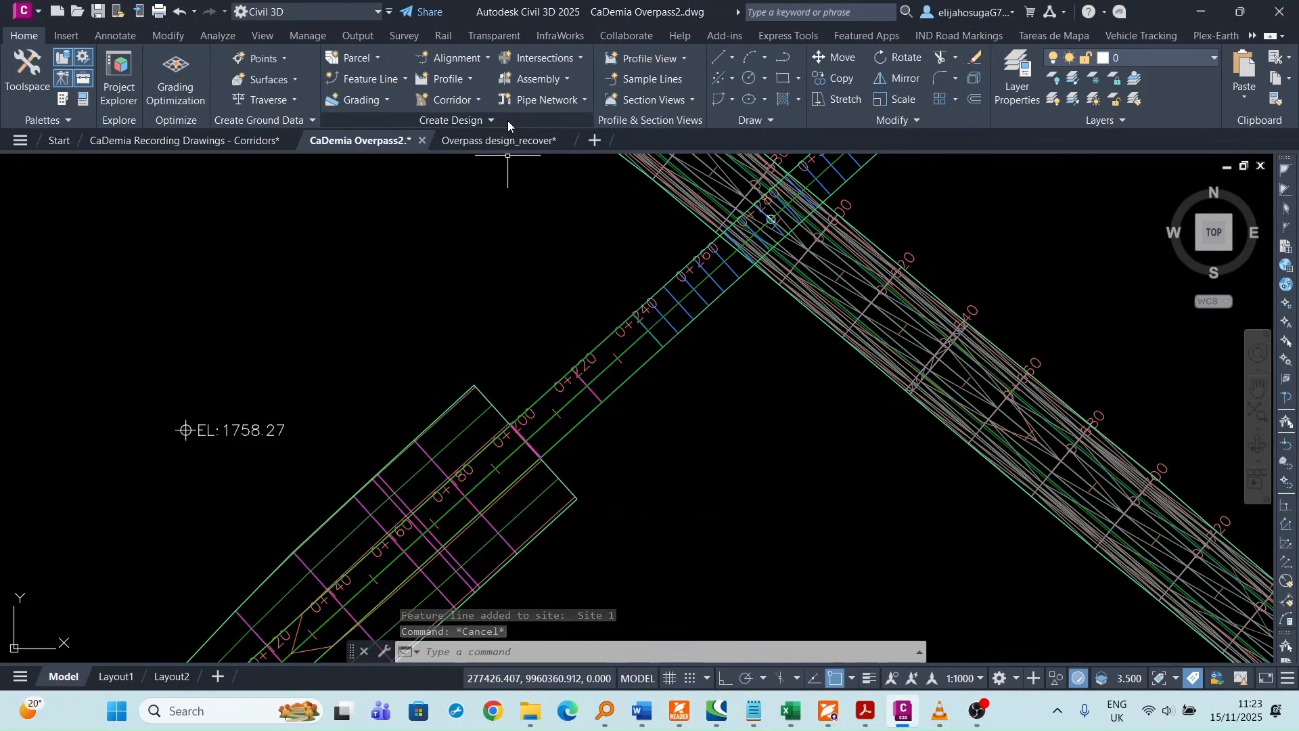
# - Open the grading creation tools, check the group in Site 1 and the grading layer, and use Topo Surface as target surface
pyautogui.click(356, 99)
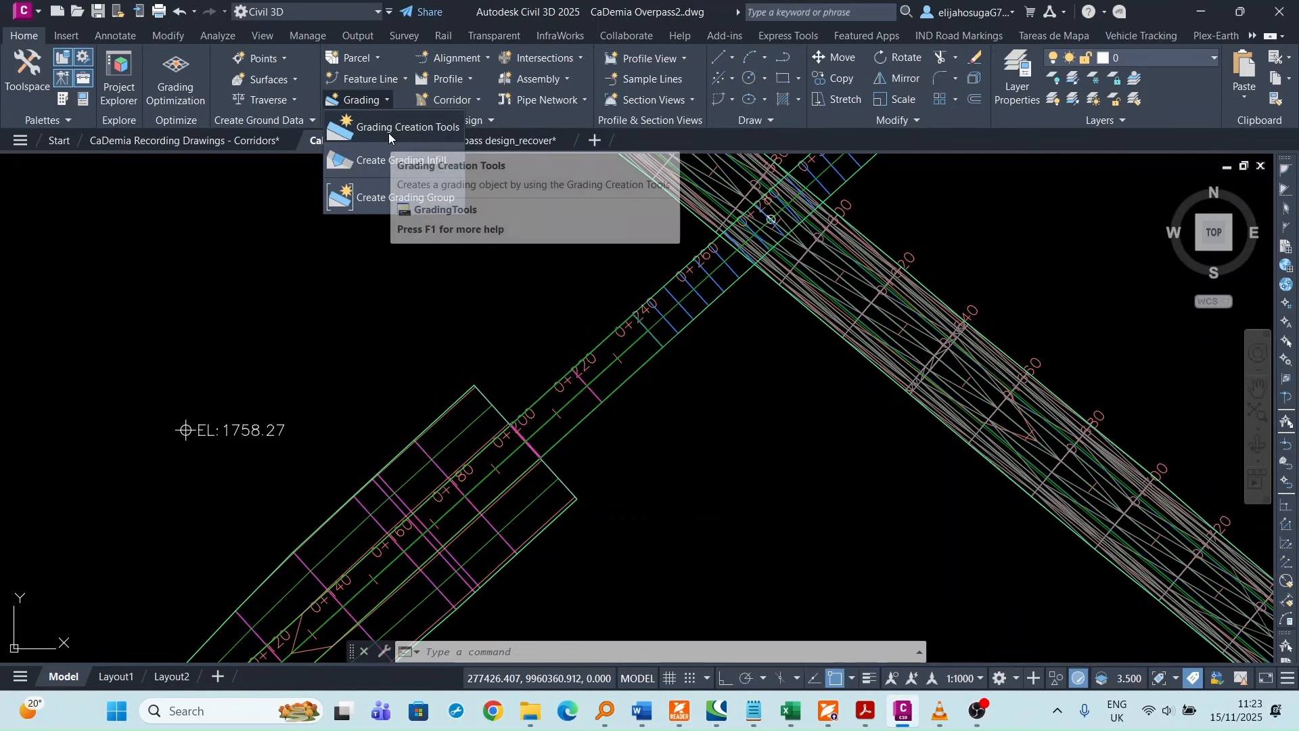
pyautogui.click(409, 128)
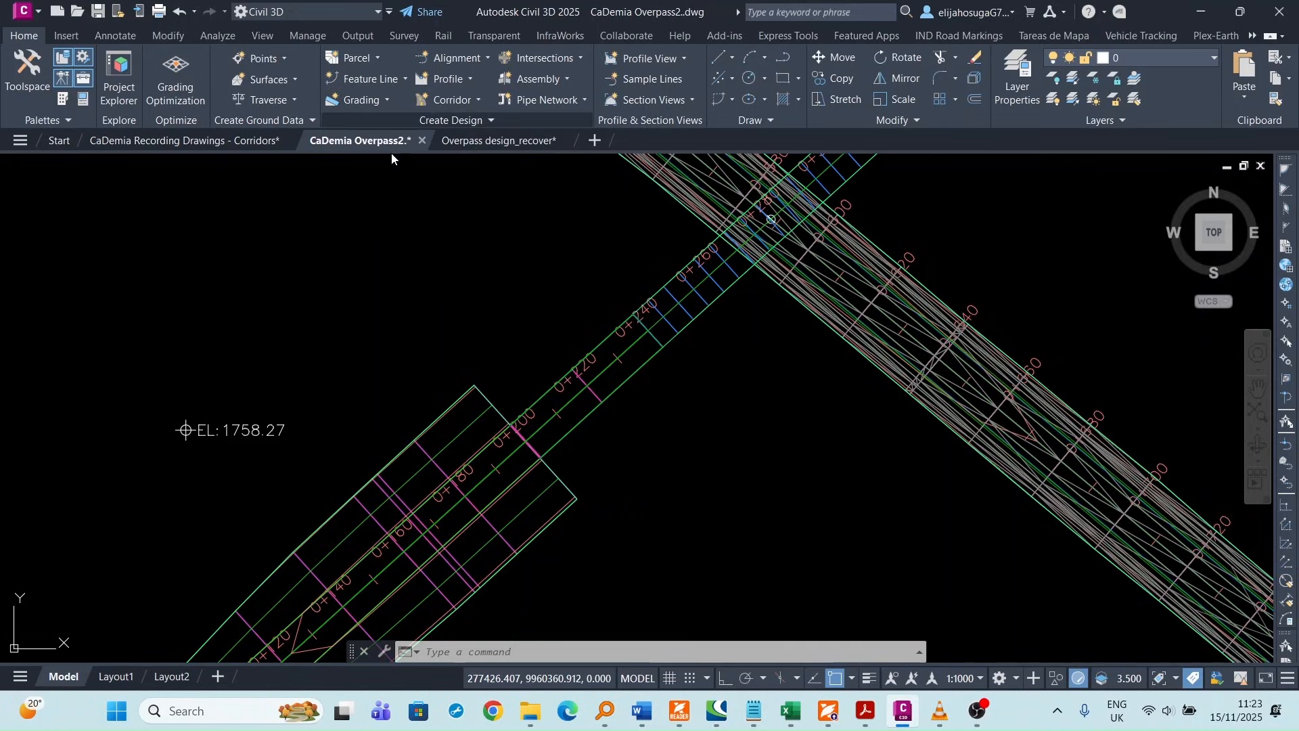
pyautogui.click(234, 157)
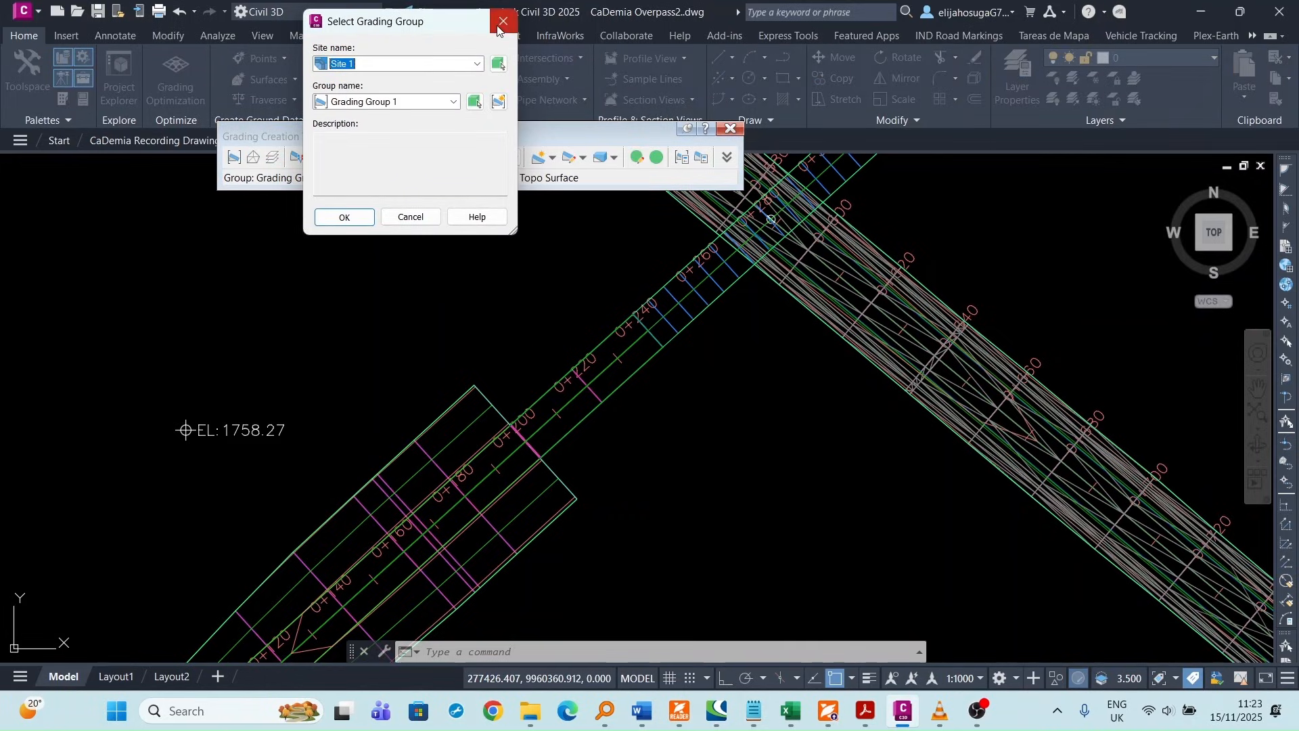
pyautogui.click(501, 23)
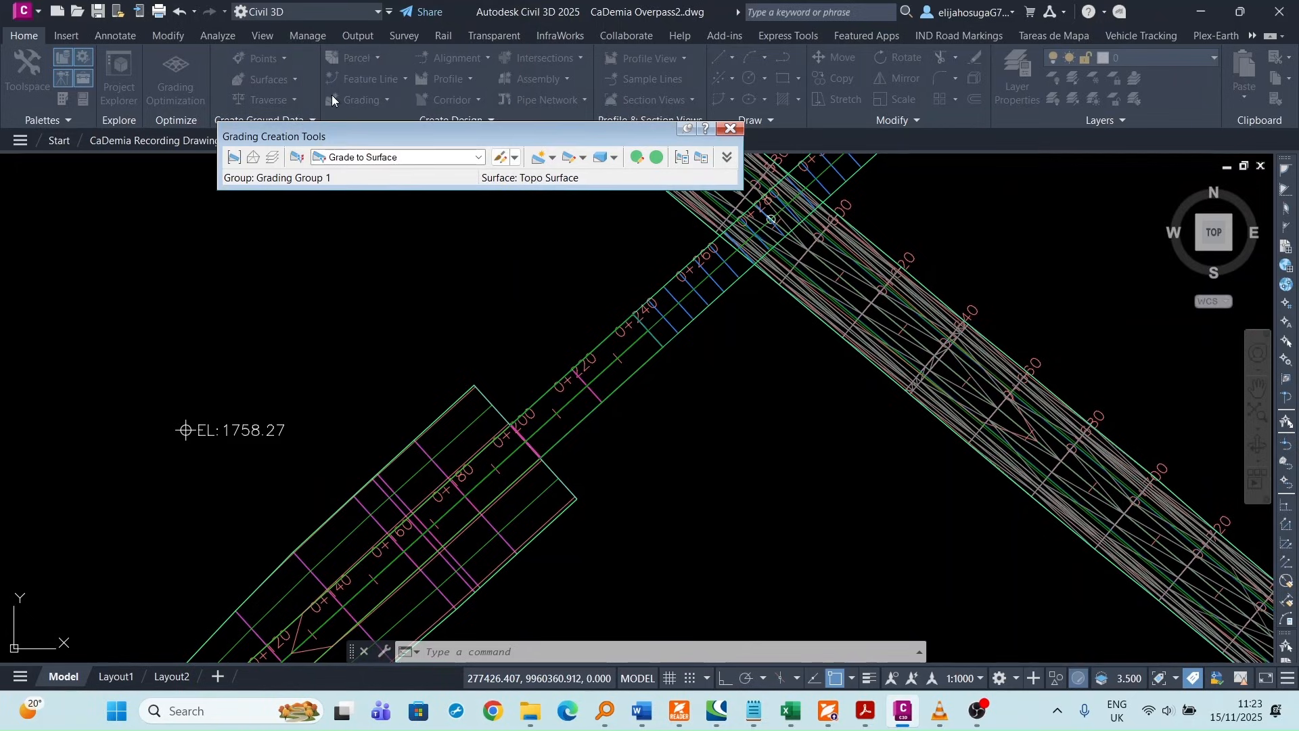
pyautogui.click(264, 158)
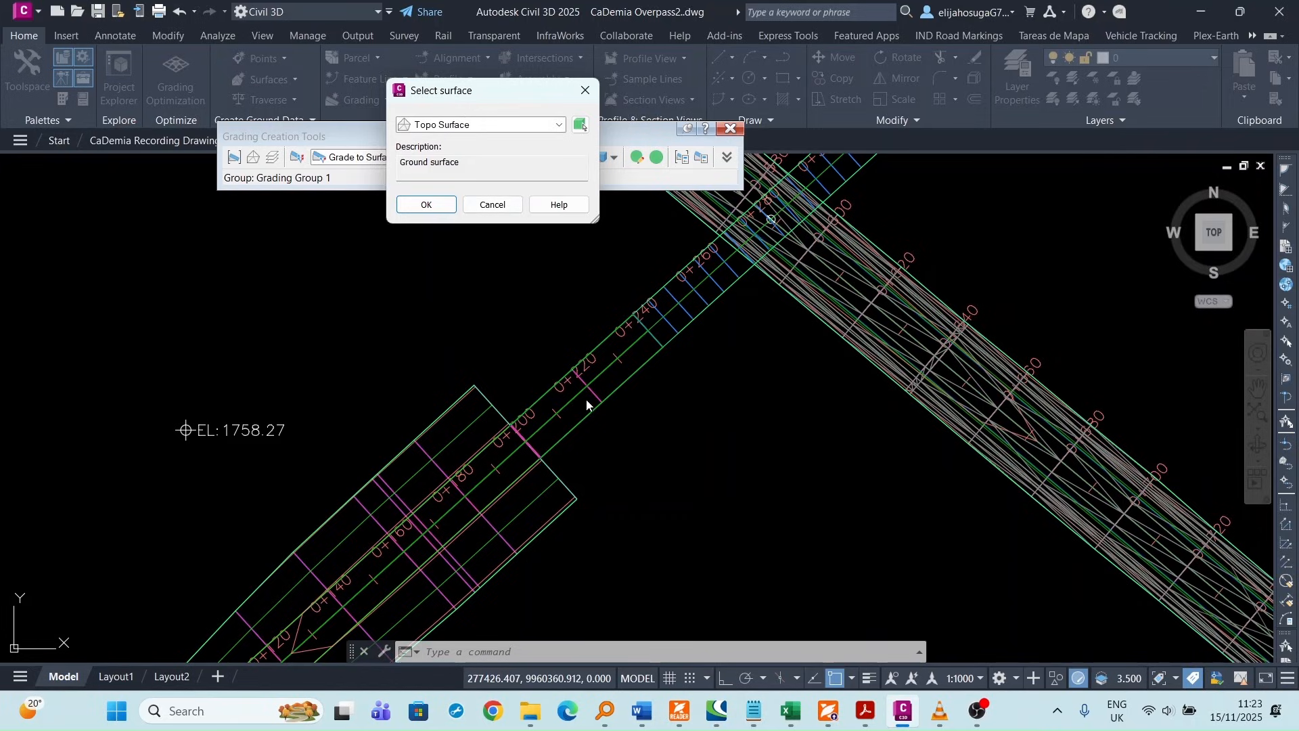
pyautogui.click(427, 206)
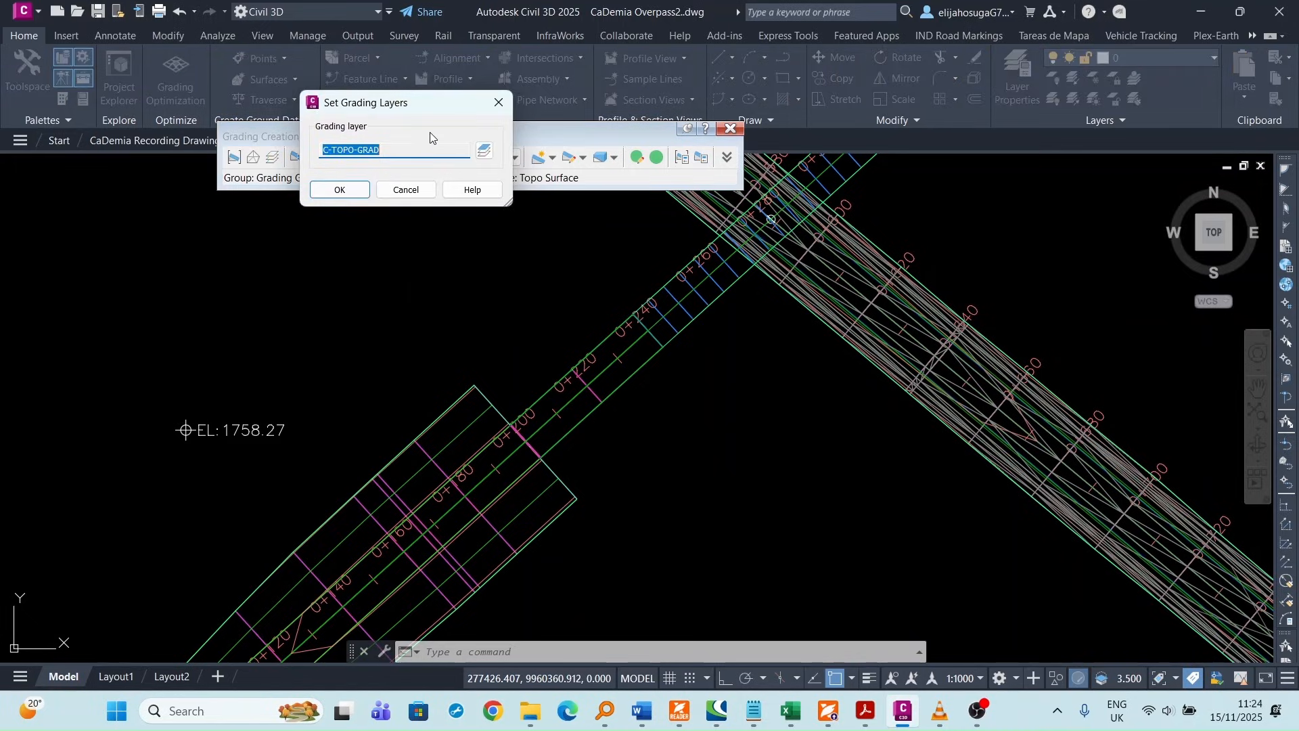
pyautogui.click(512, 108)
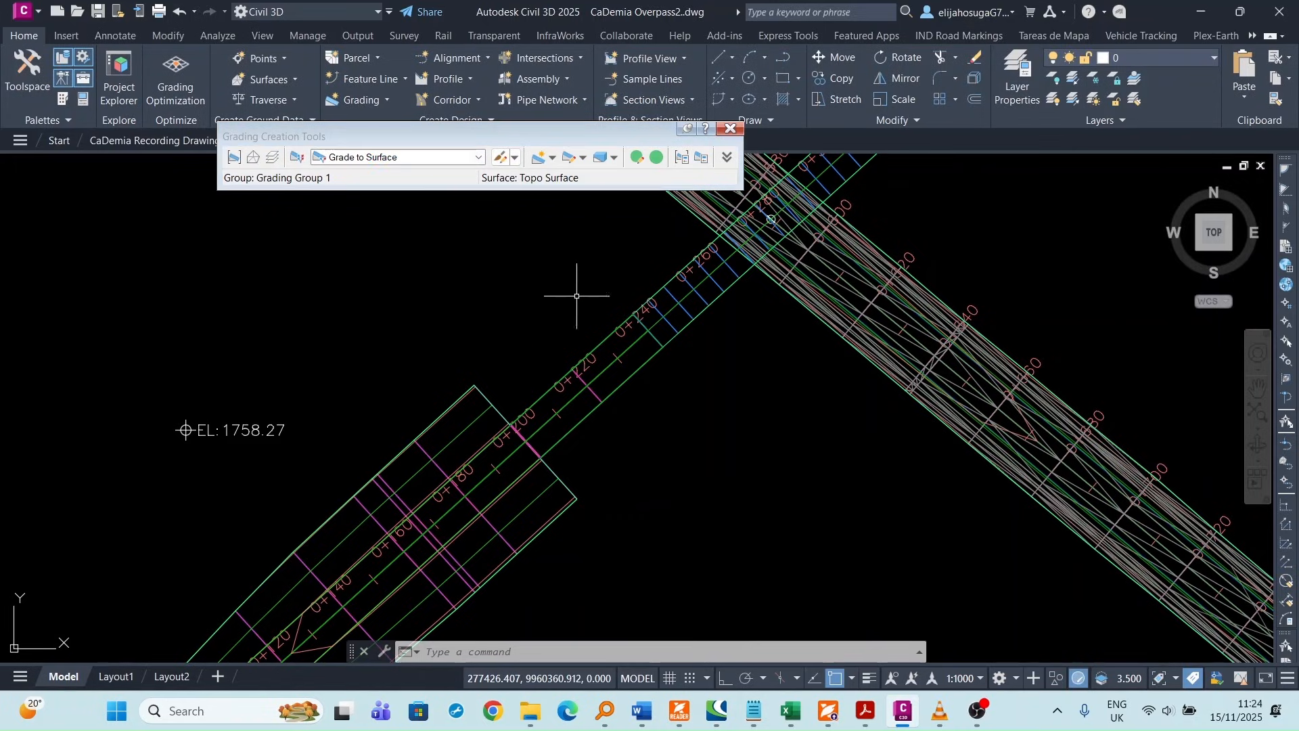
# - Start a Grade to Surface grading from the feature line, on its outer side and along its entire length
pyautogui.click(389, 159)
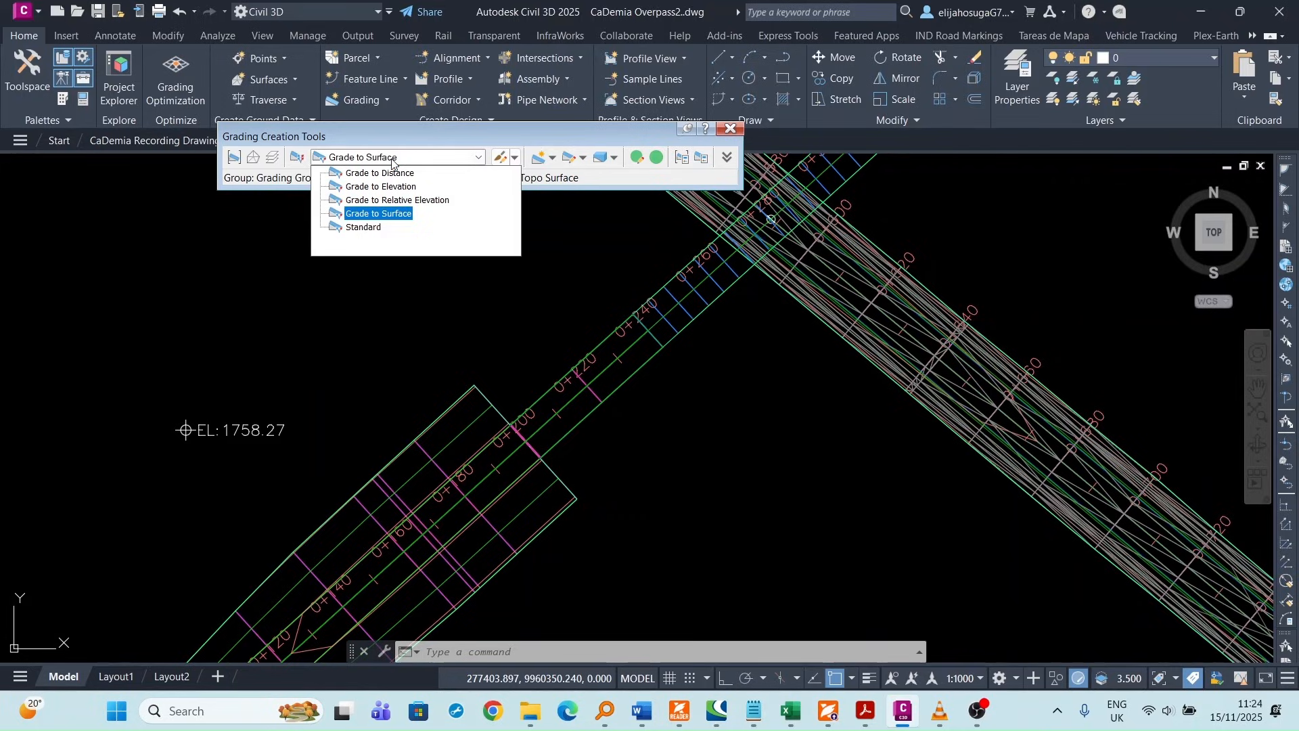
pyautogui.click(394, 172)
pyautogui.click(537, 137)
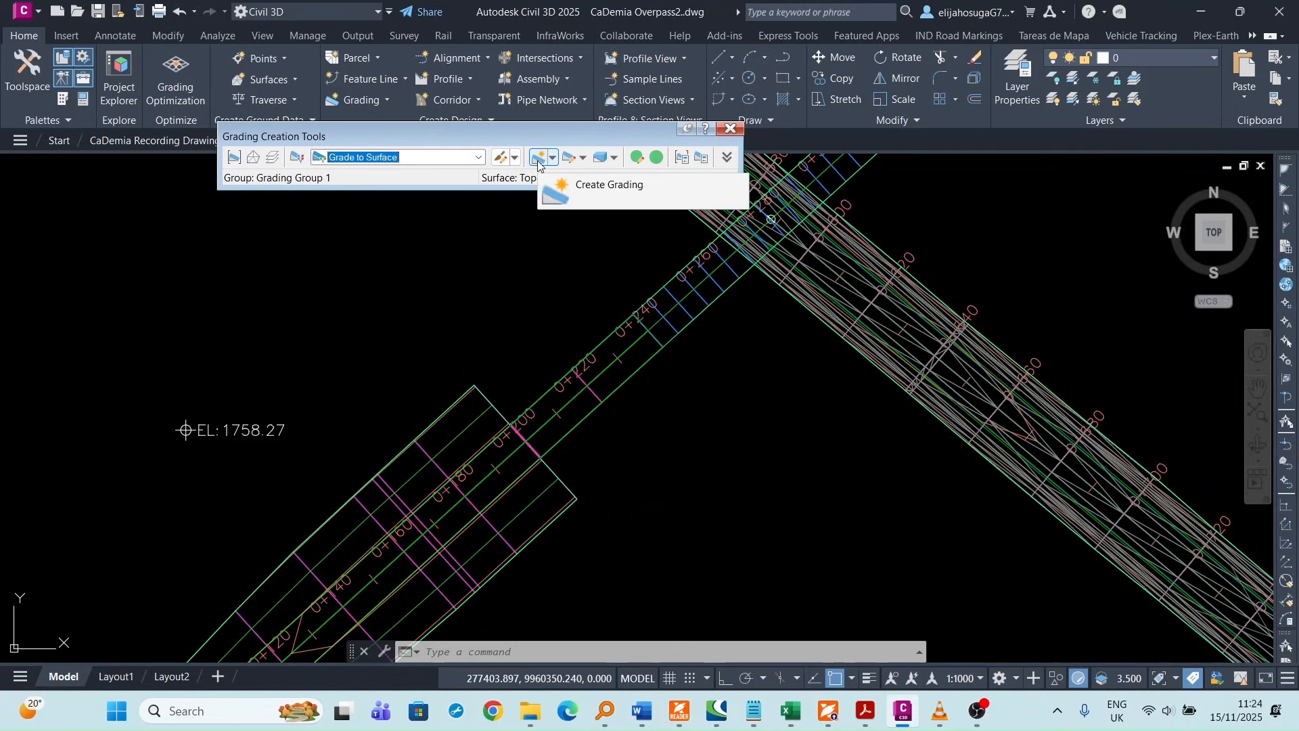
pyautogui.click(537, 161)
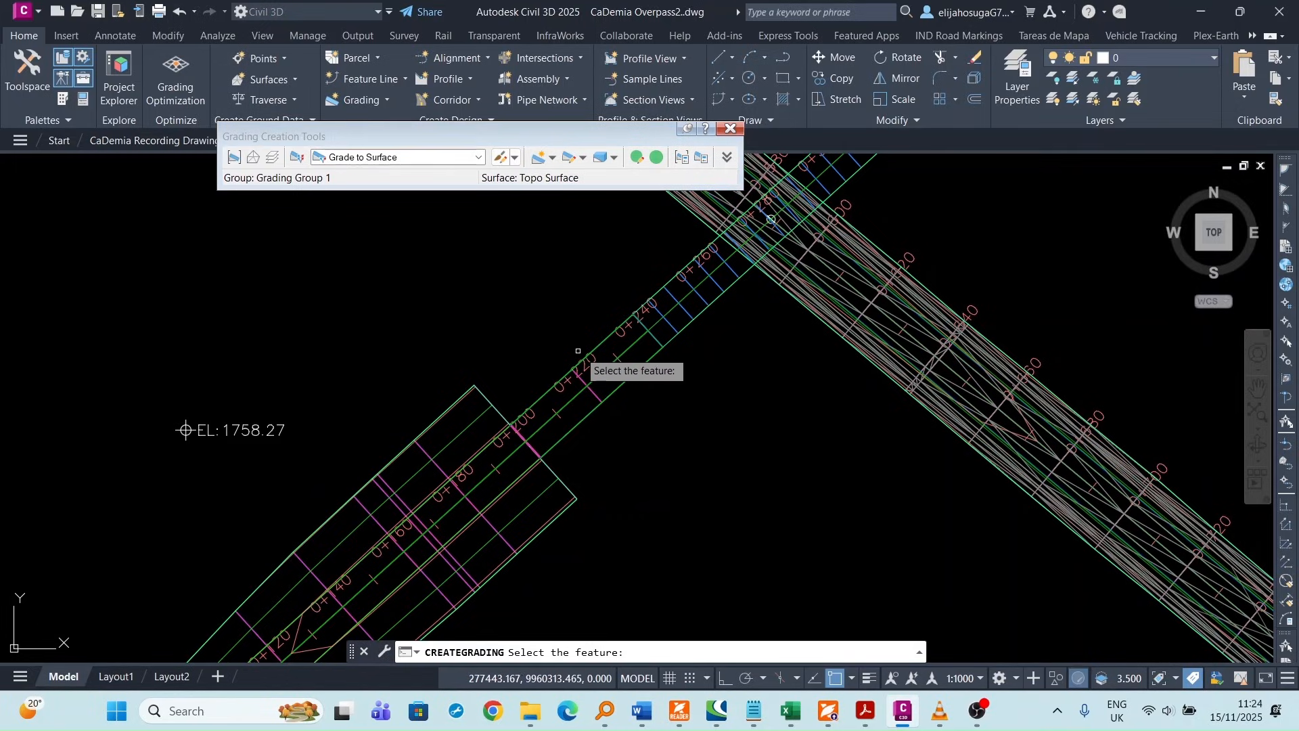
pyautogui.click(600, 341)
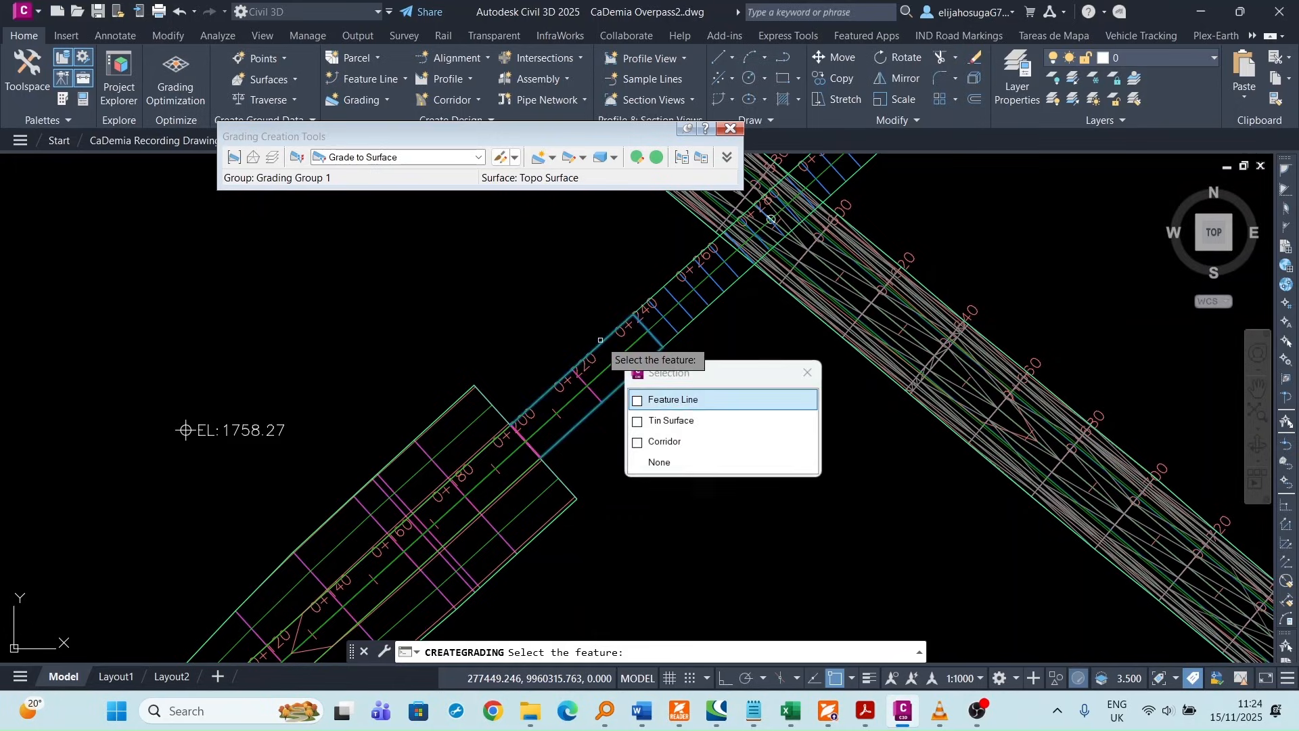
pyautogui.click(677, 399)
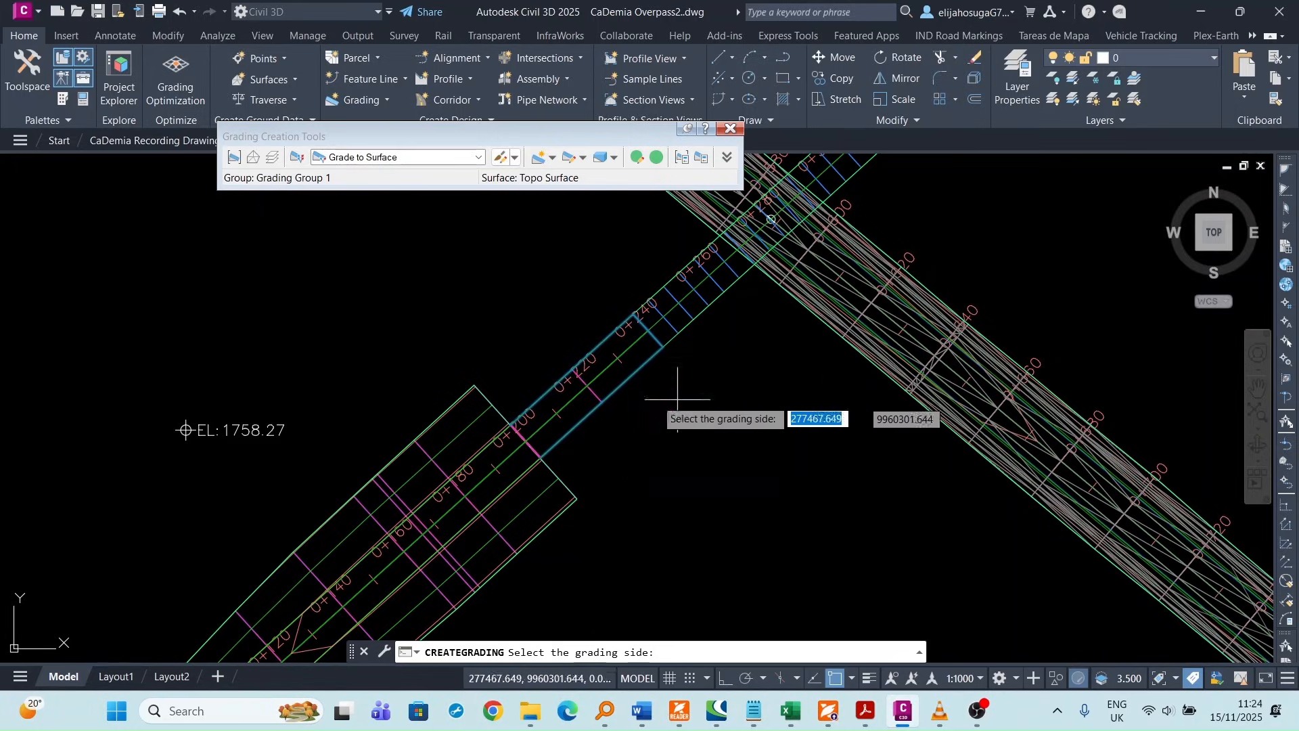
pyautogui.click(635, 391)
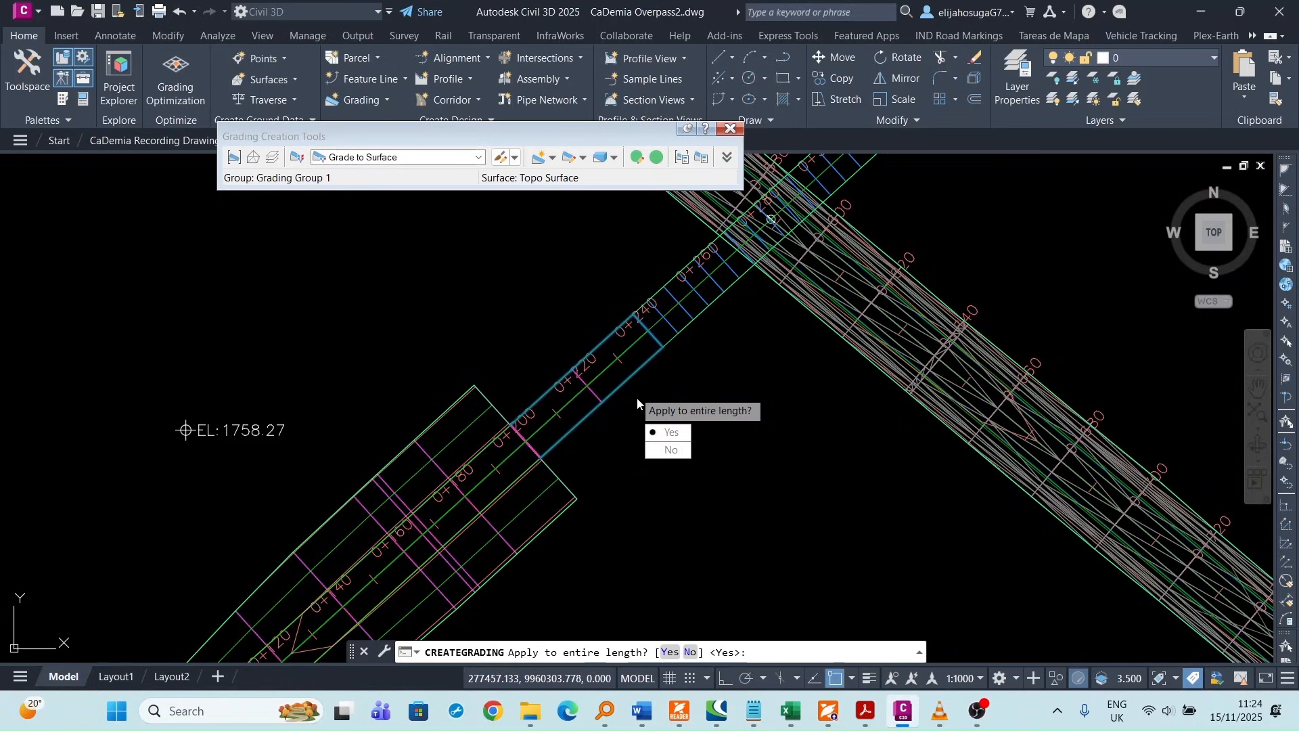
pyautogui.click(673, 433)
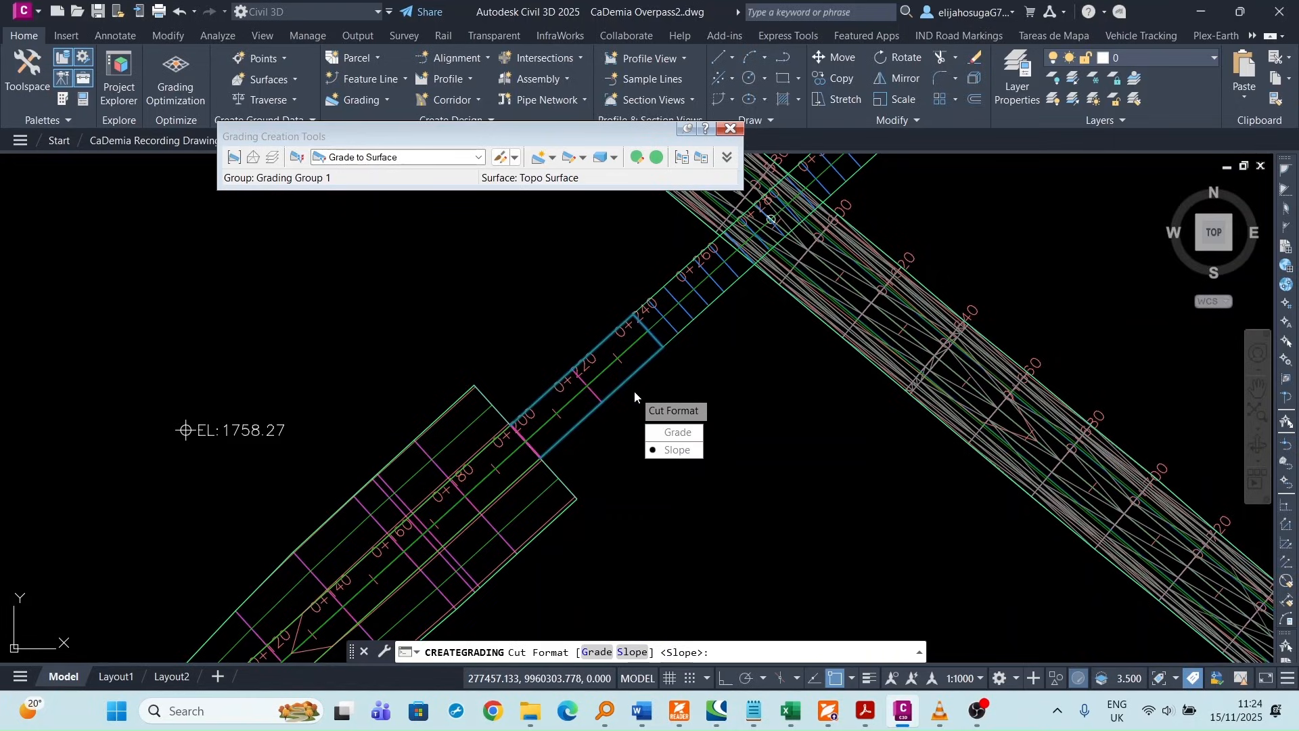
# - Define both cut and fill in slope format at 1.00:1 to create the grading around the feature line
pyautogui.click(673, 451)
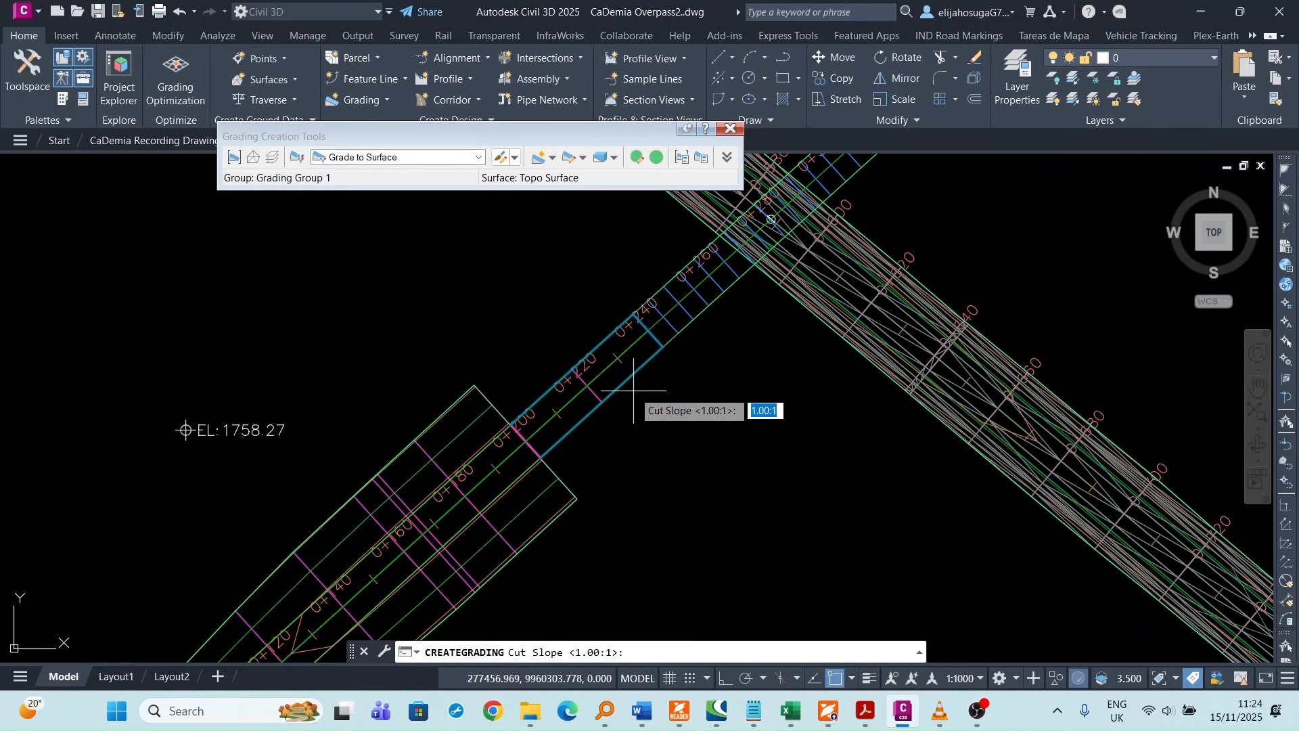
pyautogui.press('Return')
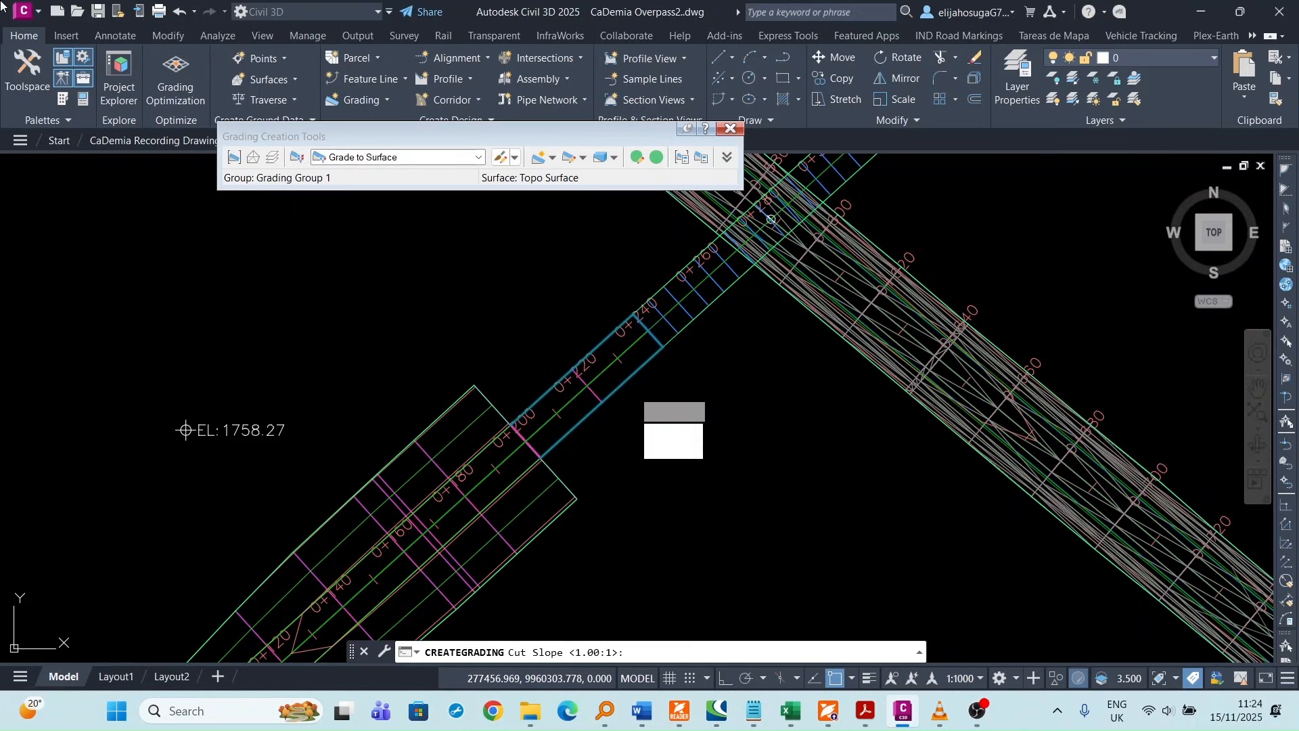
pyautogui.press('Down')
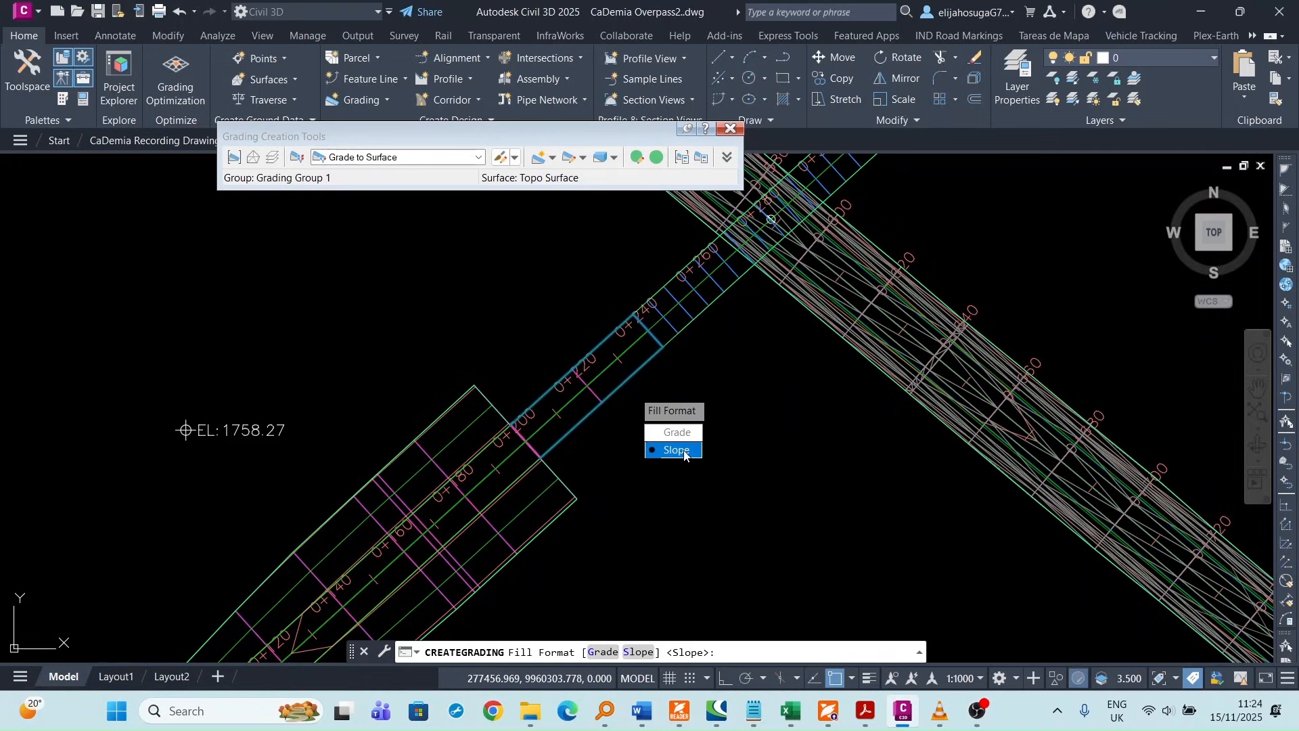
pyautogui.press('Return')
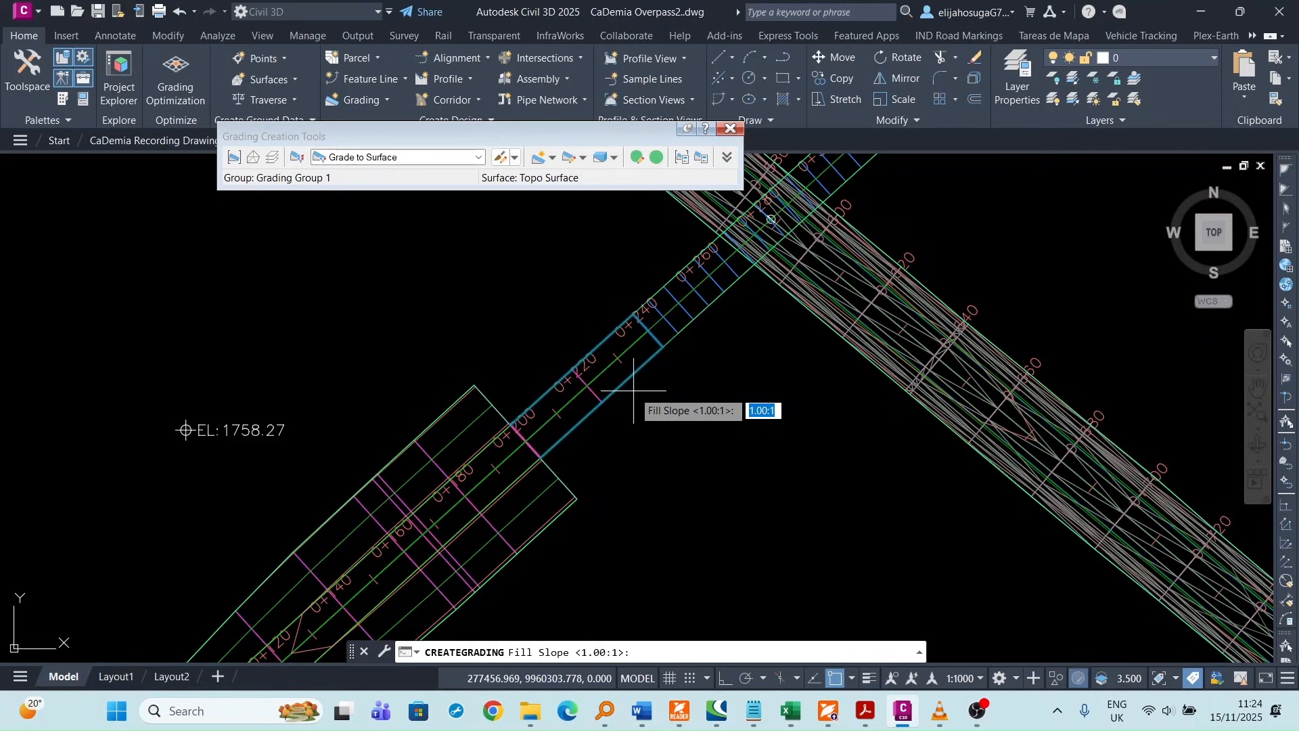
pyautogui.press('Return')
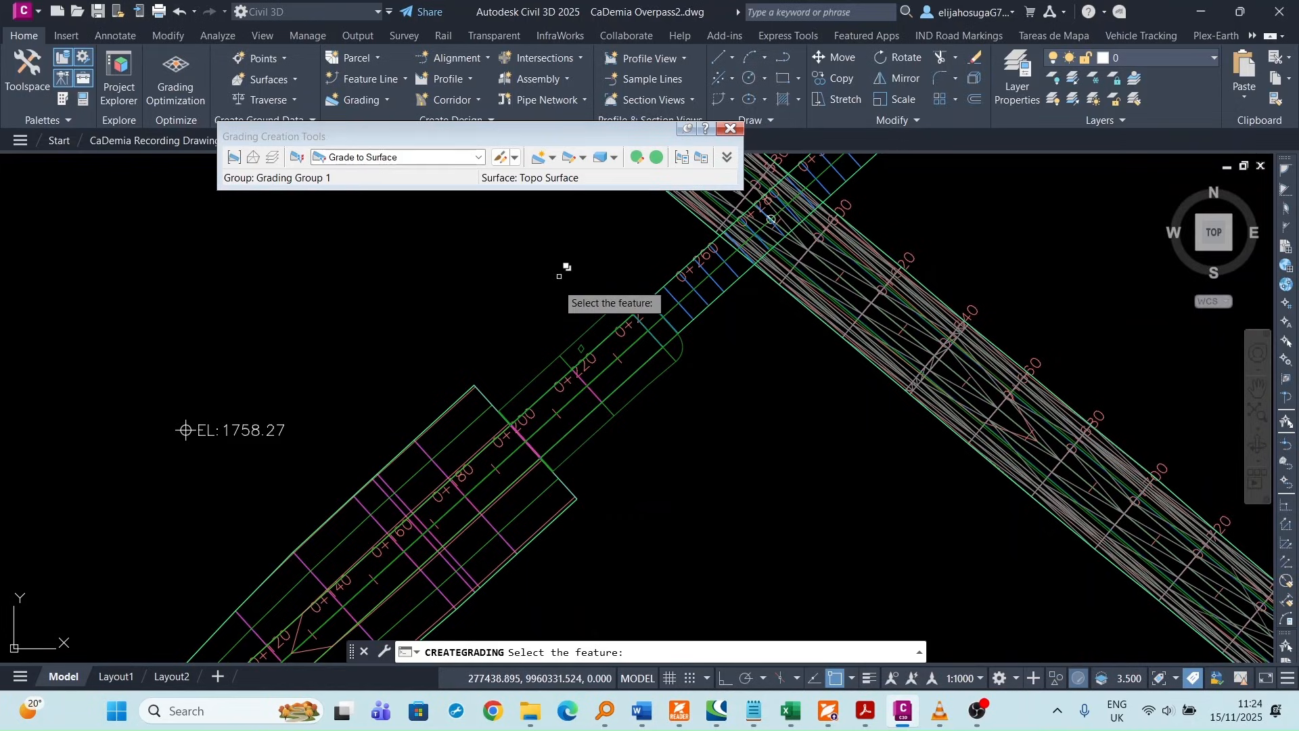
# - Check the grading's target surface and criteria set without changing them, and end the grading command
pyautogui.scroll(-3, 589, 318)
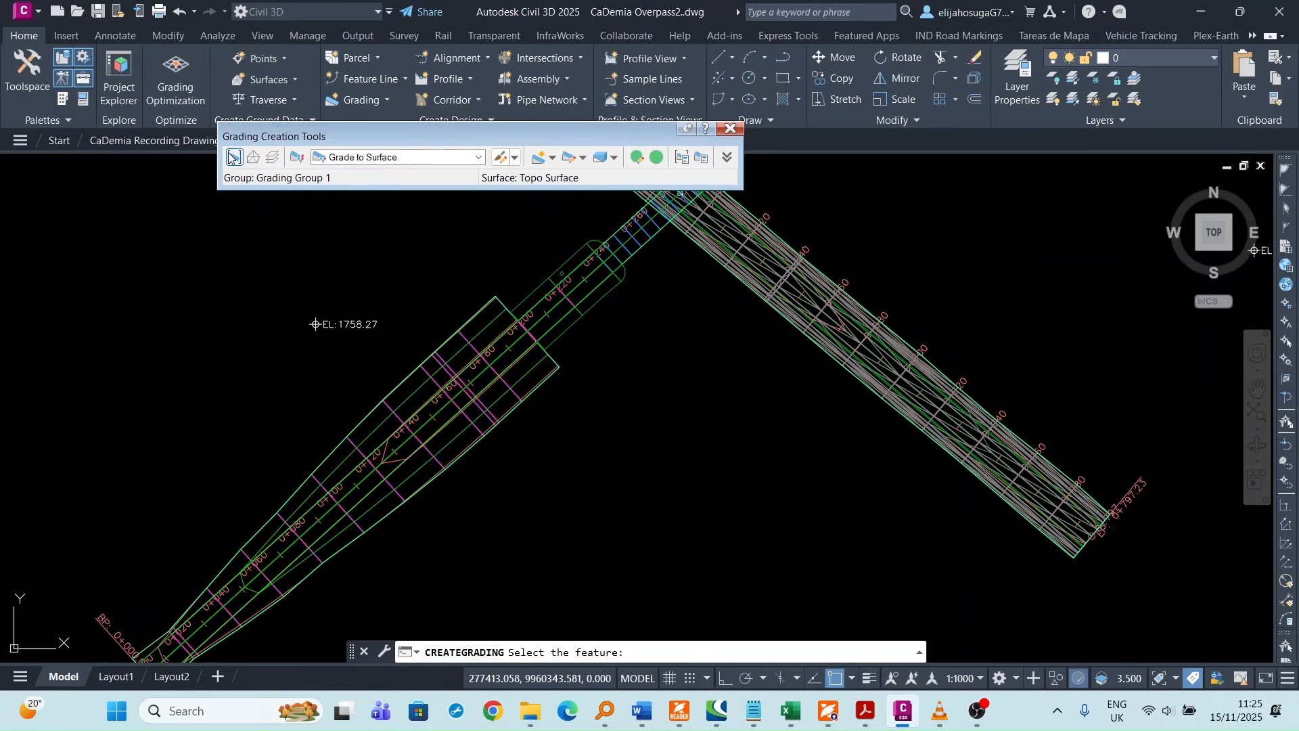
pyautogui.click(251, 158)
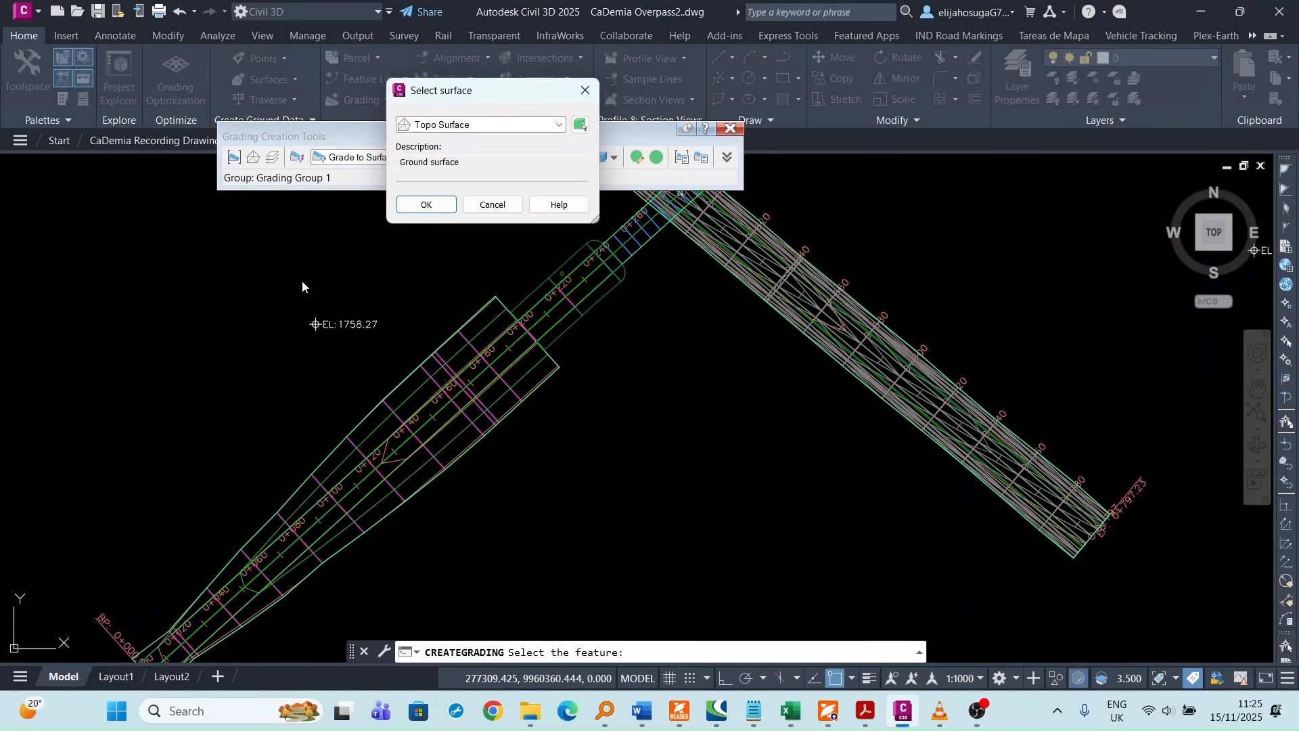
pyautogui.click(593, 91)
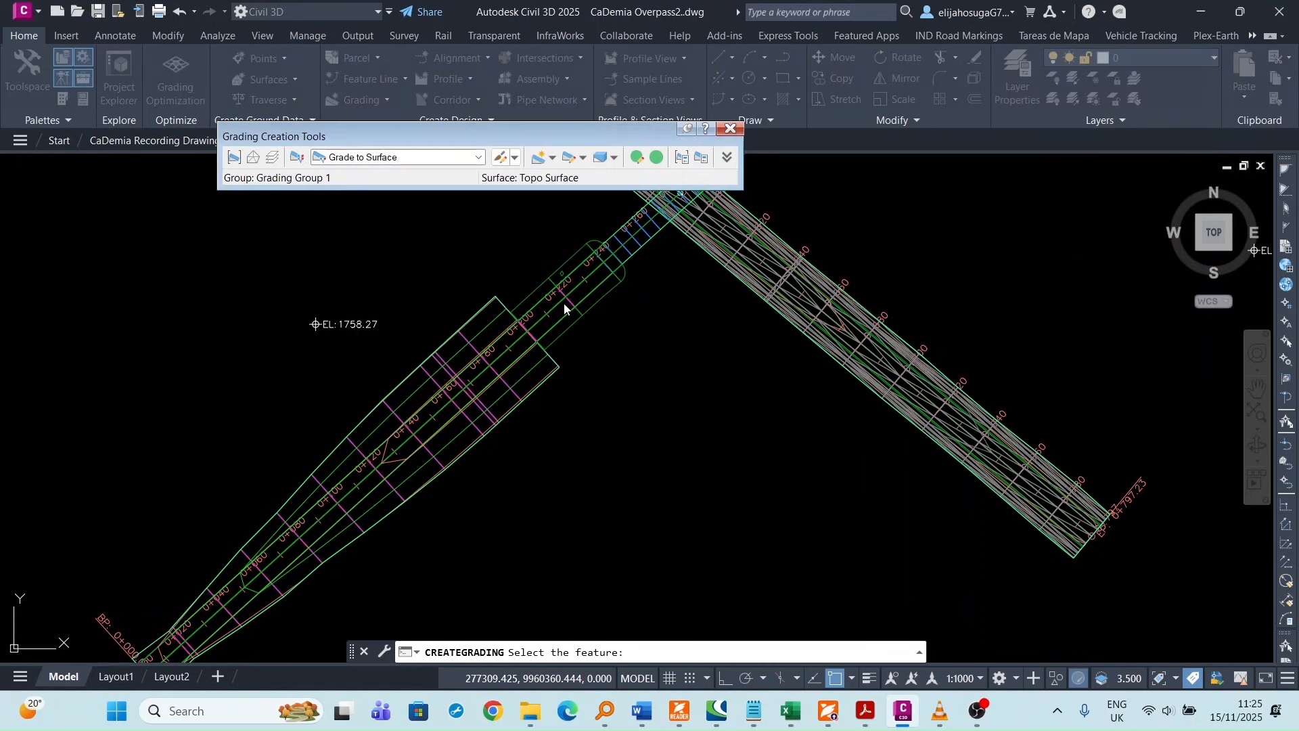
pyautogui.click(296, 157)
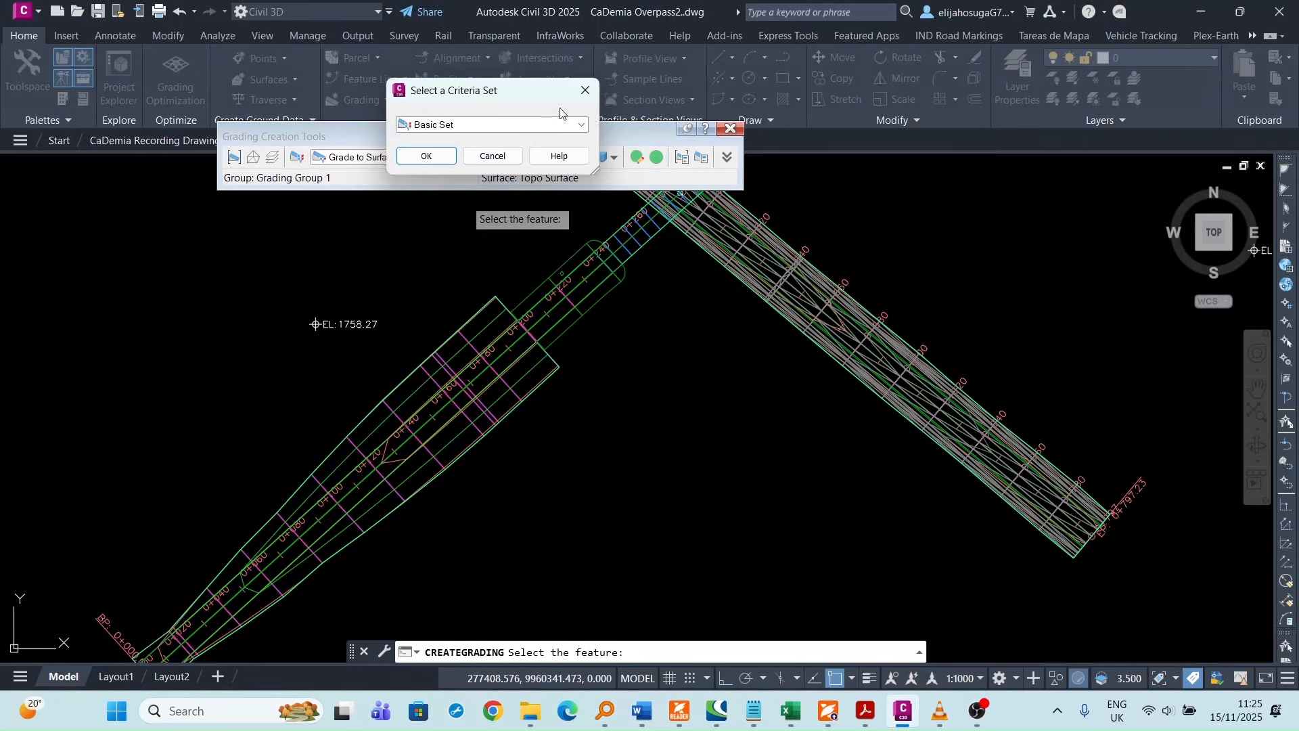
pyautogui.click(586, 90)
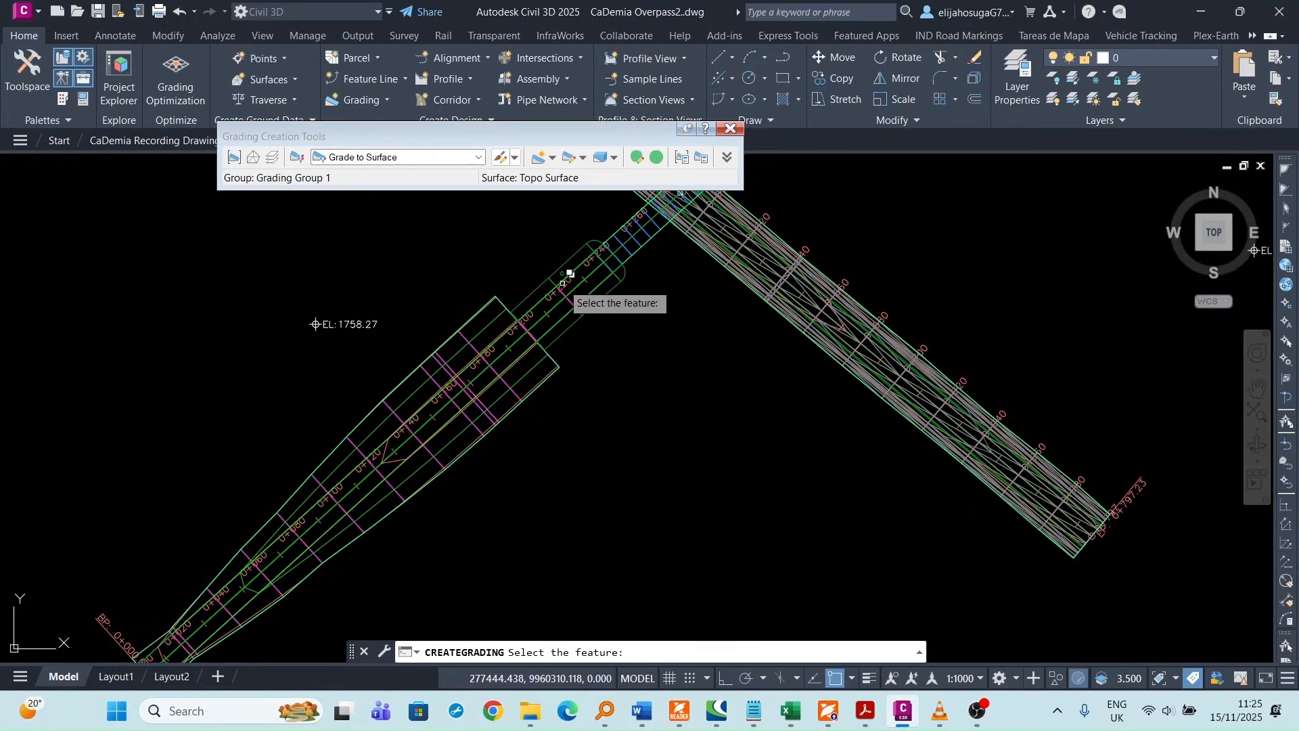
pyautogui.scroll(2, 567, 273)
pyautogui.scroll(-6, 565, 291)
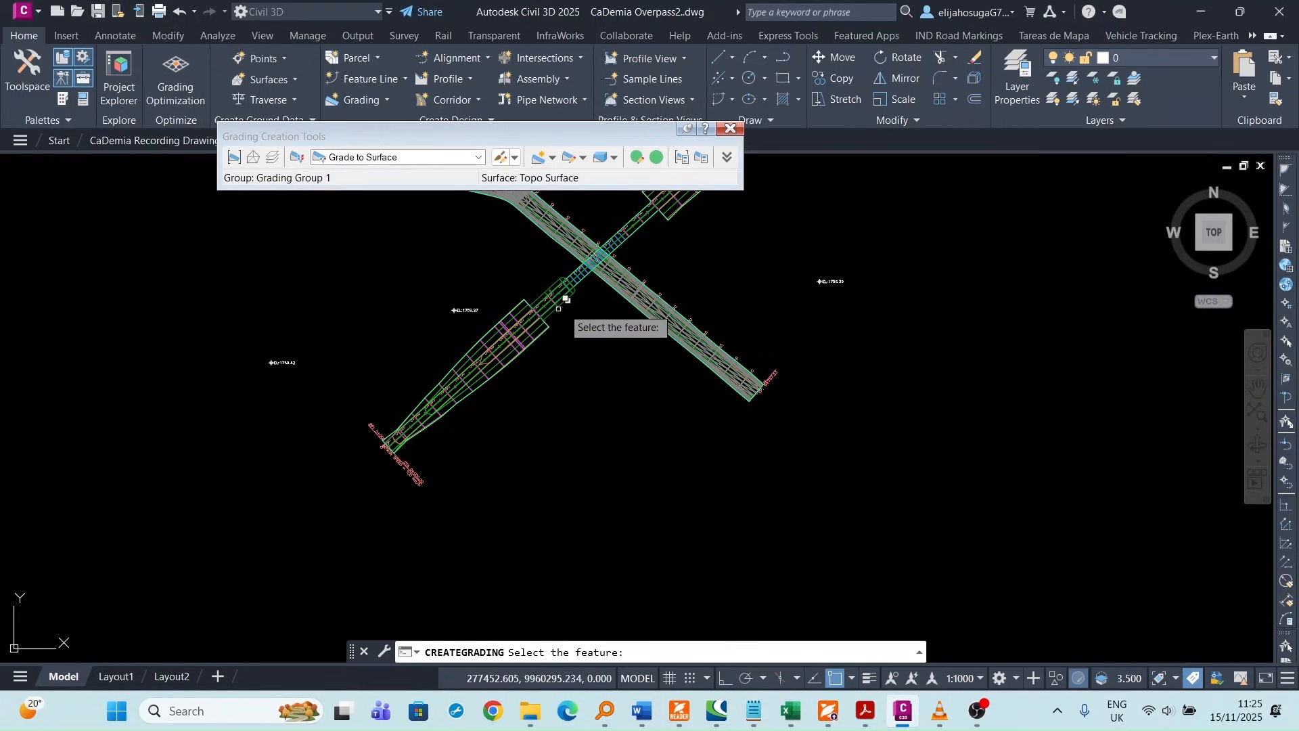
pyautogui.scroll(1, 558, 309)
pyautogui.scroll(1, 486, 373)
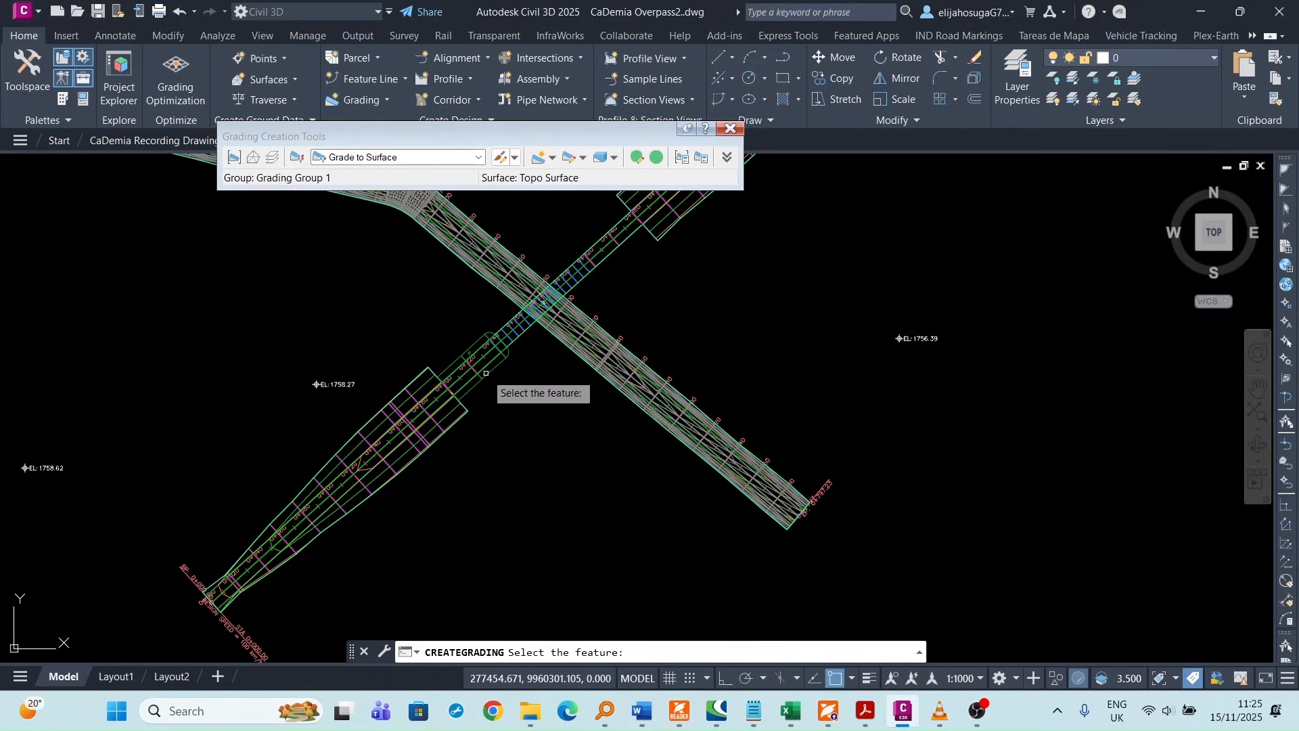
pyautogui.press('Escape')
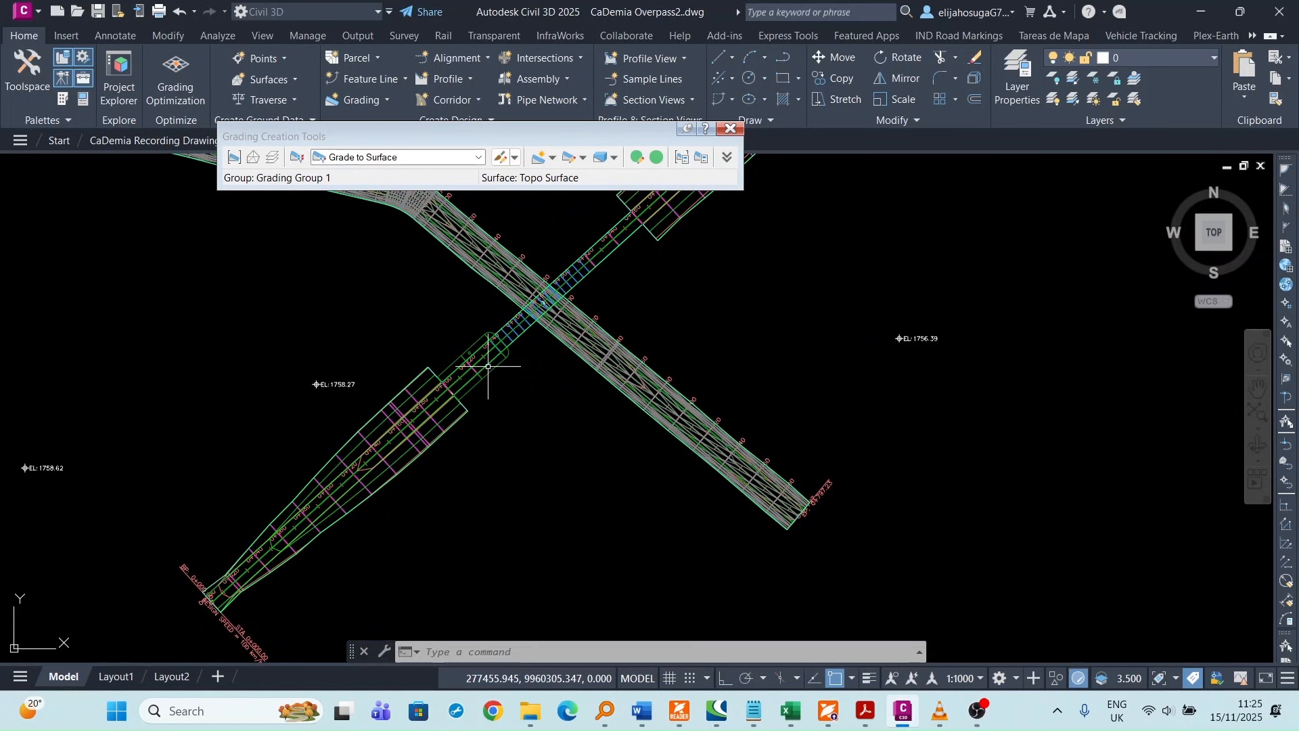
# - Inspect the new grading between abutment and bridge as a 3D wireframe in the Object Viewer
pyautogui.scroll(3, 466, 351)
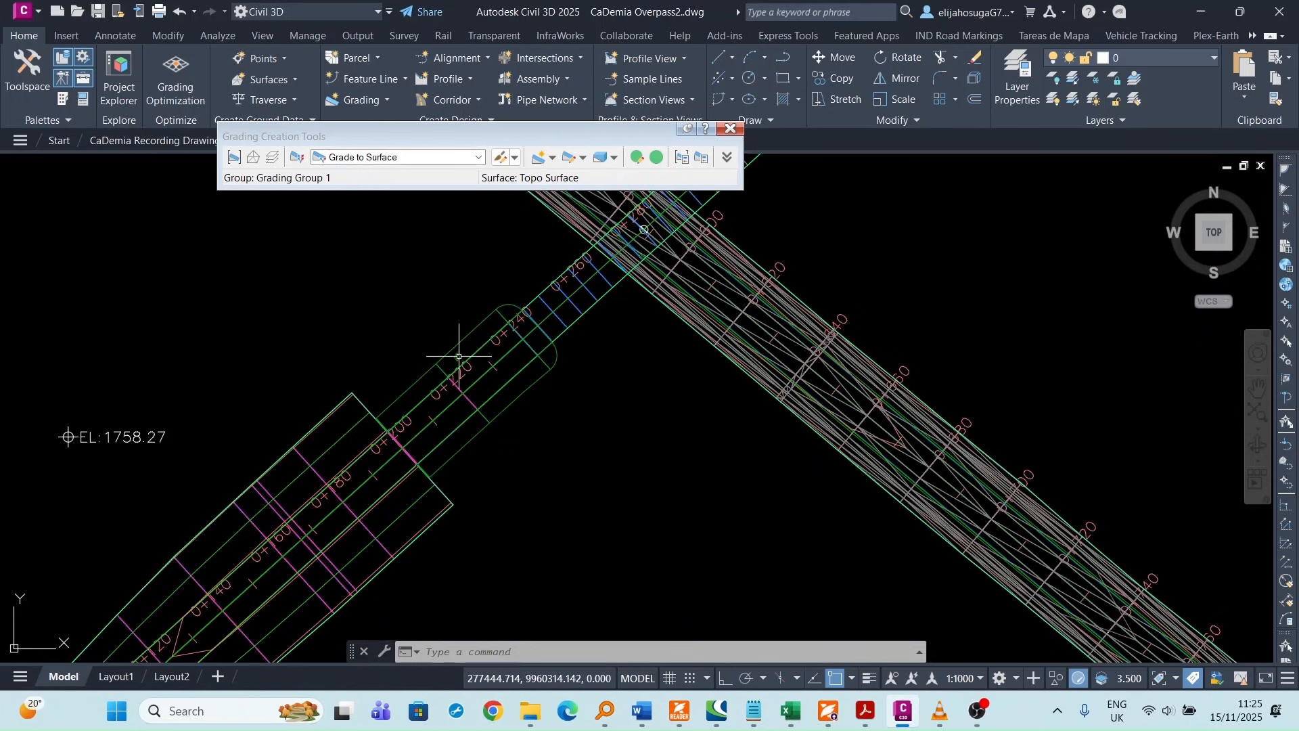
pyautogui.click(452, 360)
pyautogui.rightClick(482, 362)
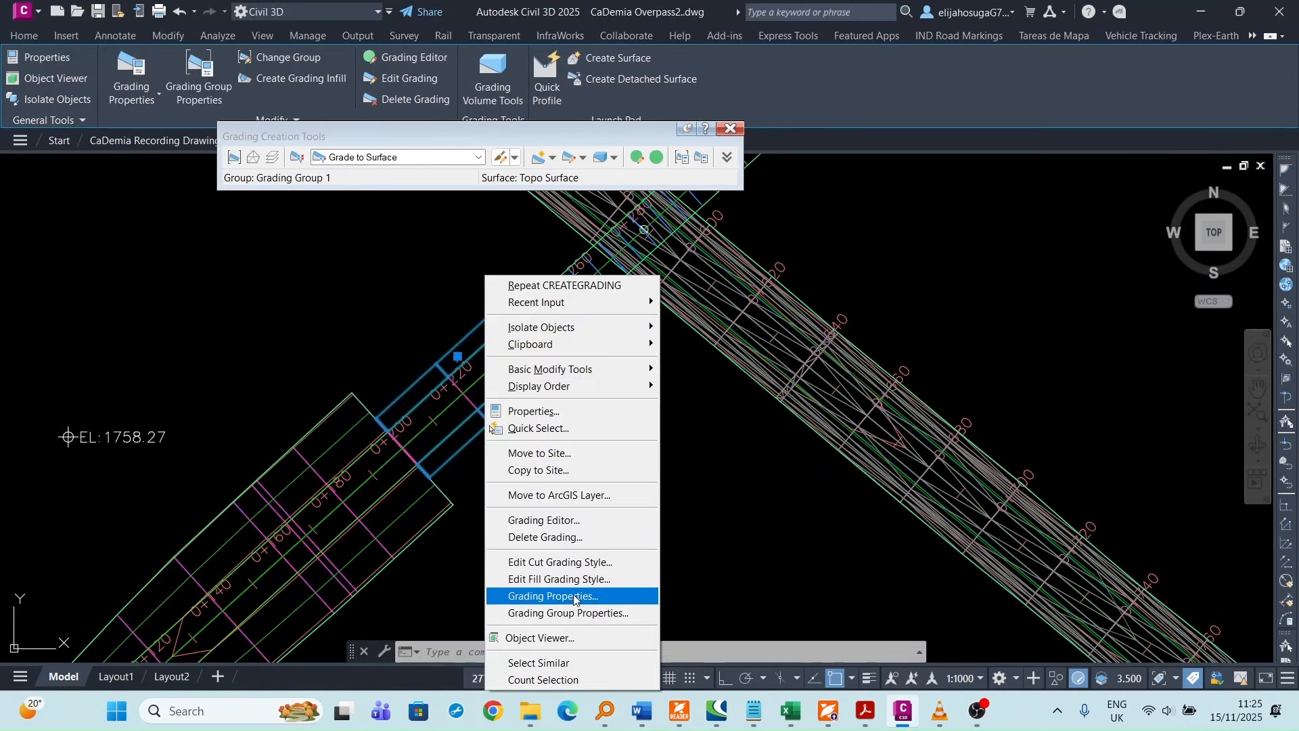
pyautogui.click(541, 637)
pyautogui.moveTo(506, 559); pyautogui.dragTo(553, 391)
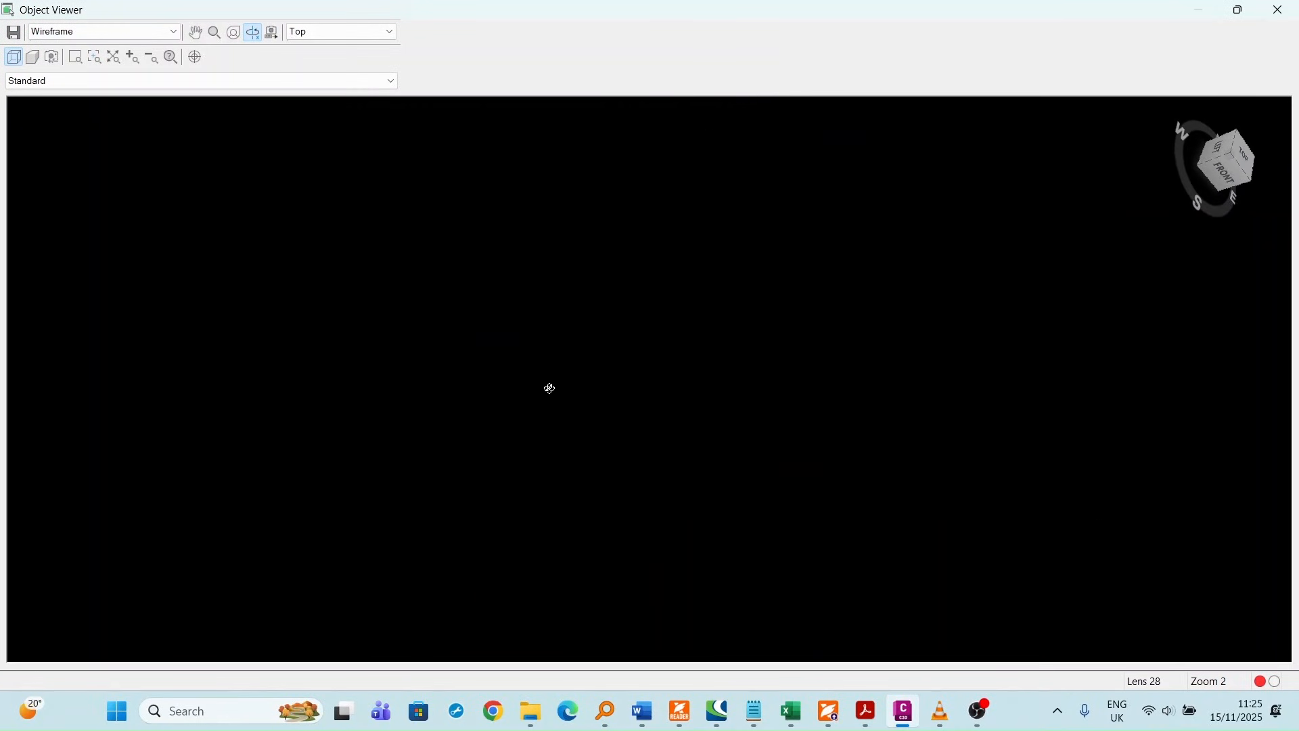
pyautogui.click(1230, 155)
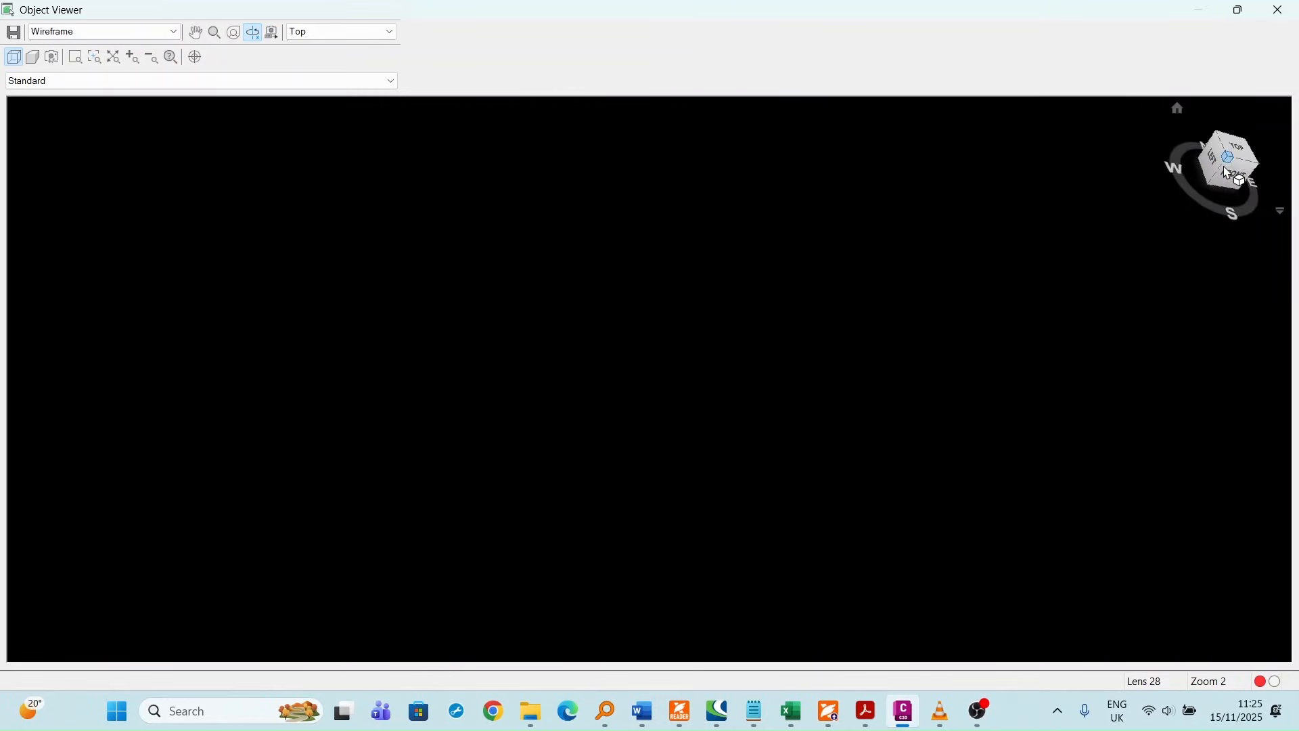
pyautogui.moveTo(673, 406); pyautogui.dragTo(419, 335)
pyautogui.moveTo(810, 402); pyautogui.dragTo(657, 435)
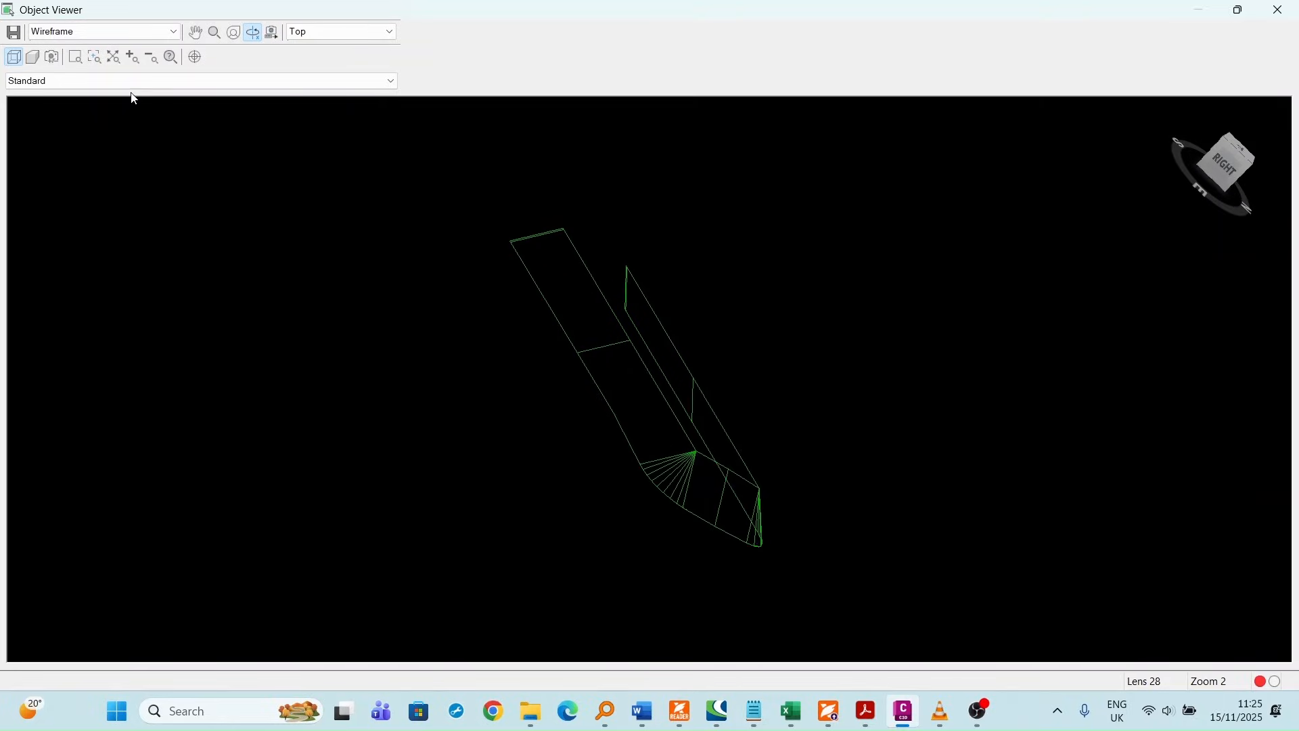
# - View the grading's slopes in the Realistic visual style and close the Object Viewer
pyautogui.click(109, 34)
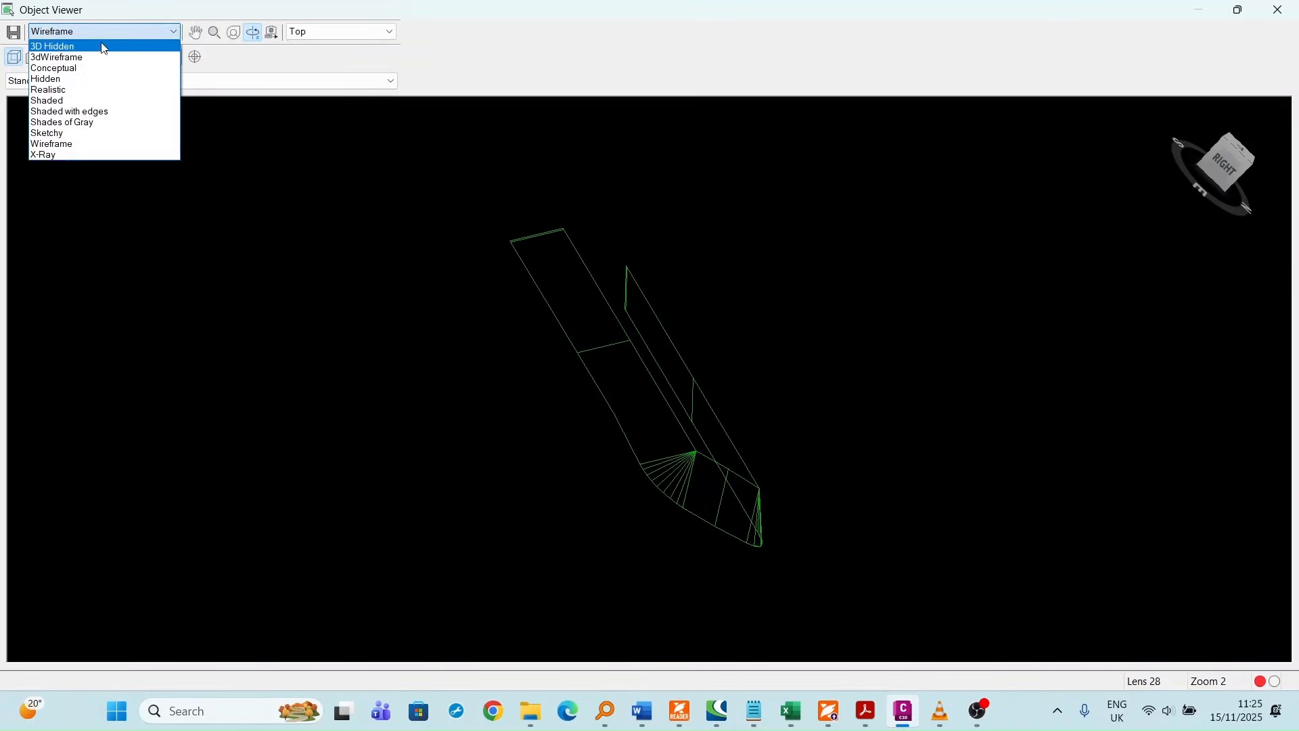
pyautogui.click(68, 90)
pyautogui.moveTo(721, 471); pyautogui.dragTo(693, 384)
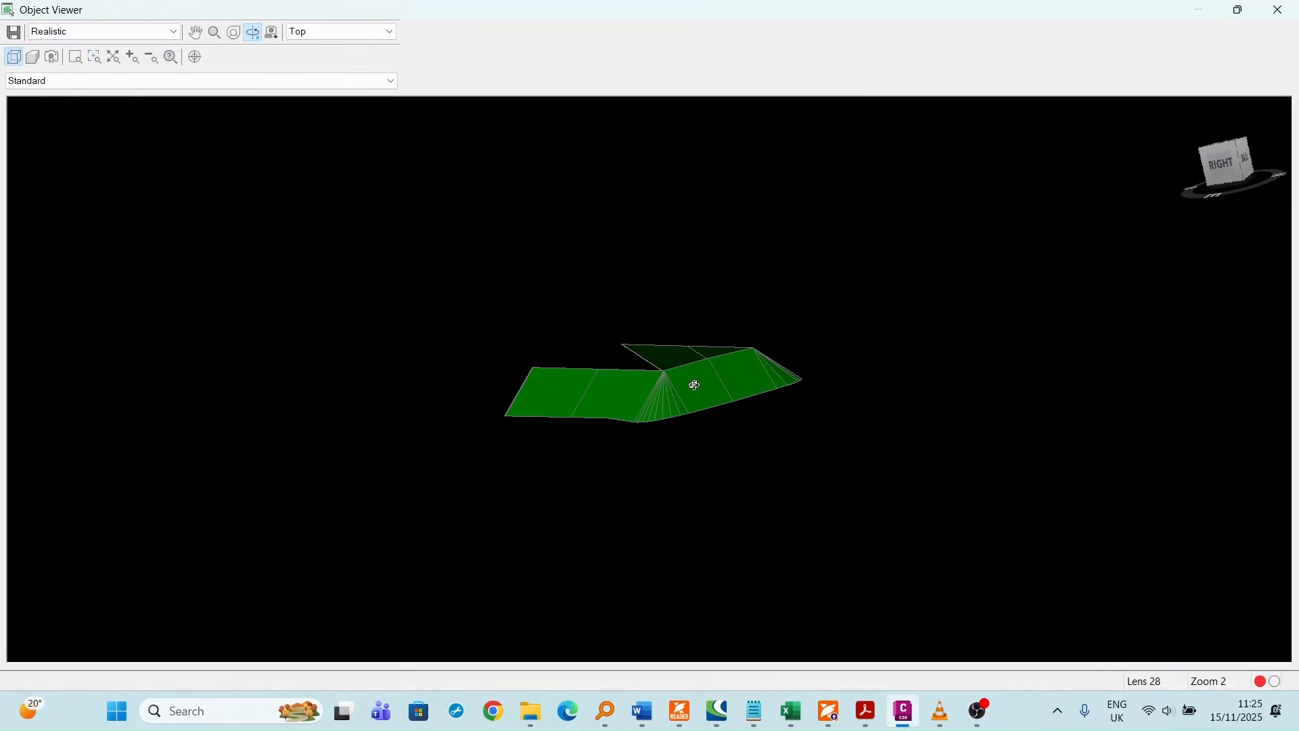
pyautogui.click(1279, 9)
# - Close the grading creation tools and examine the overpass stretches on both sides of the bridge in plan
pyautogui.scroll(-4, 545, 352)
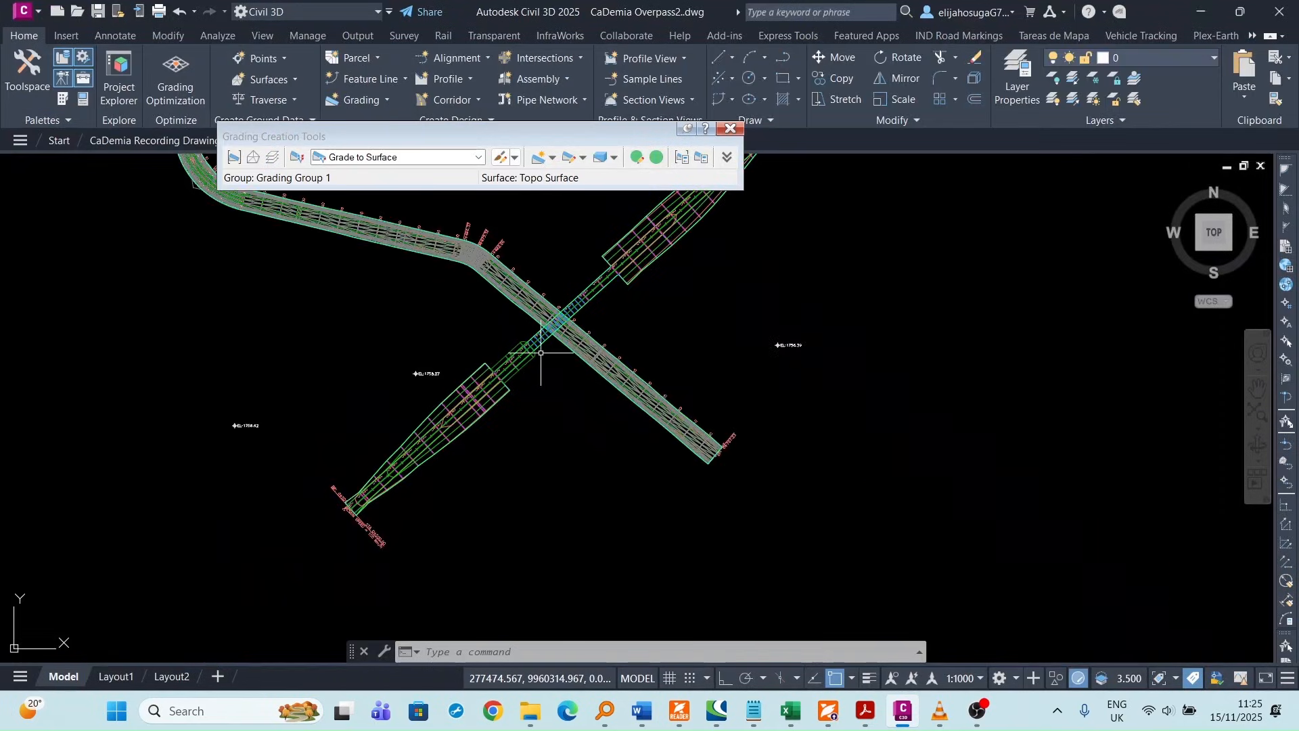
pyautogui.scroll(2, 476, 427)
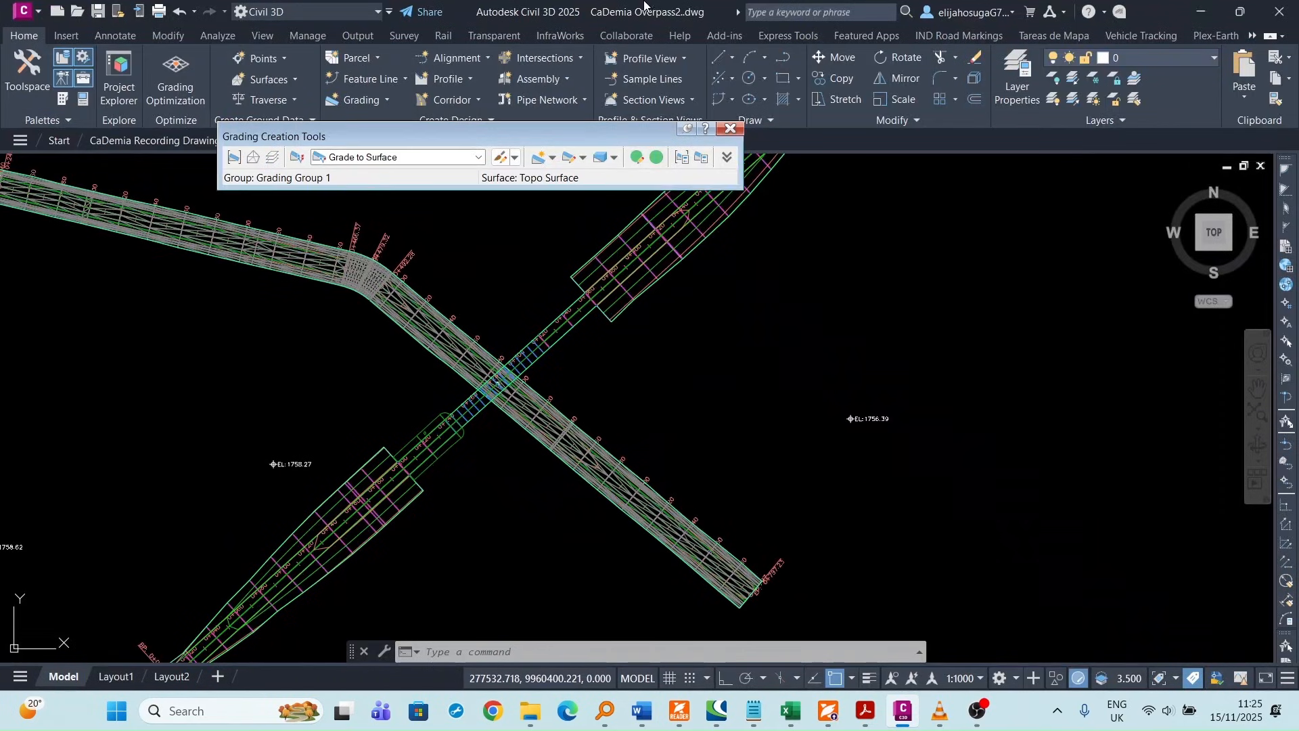
pyautogui.click(731, 130)
pyautogui.scroll(2, 556, 351)
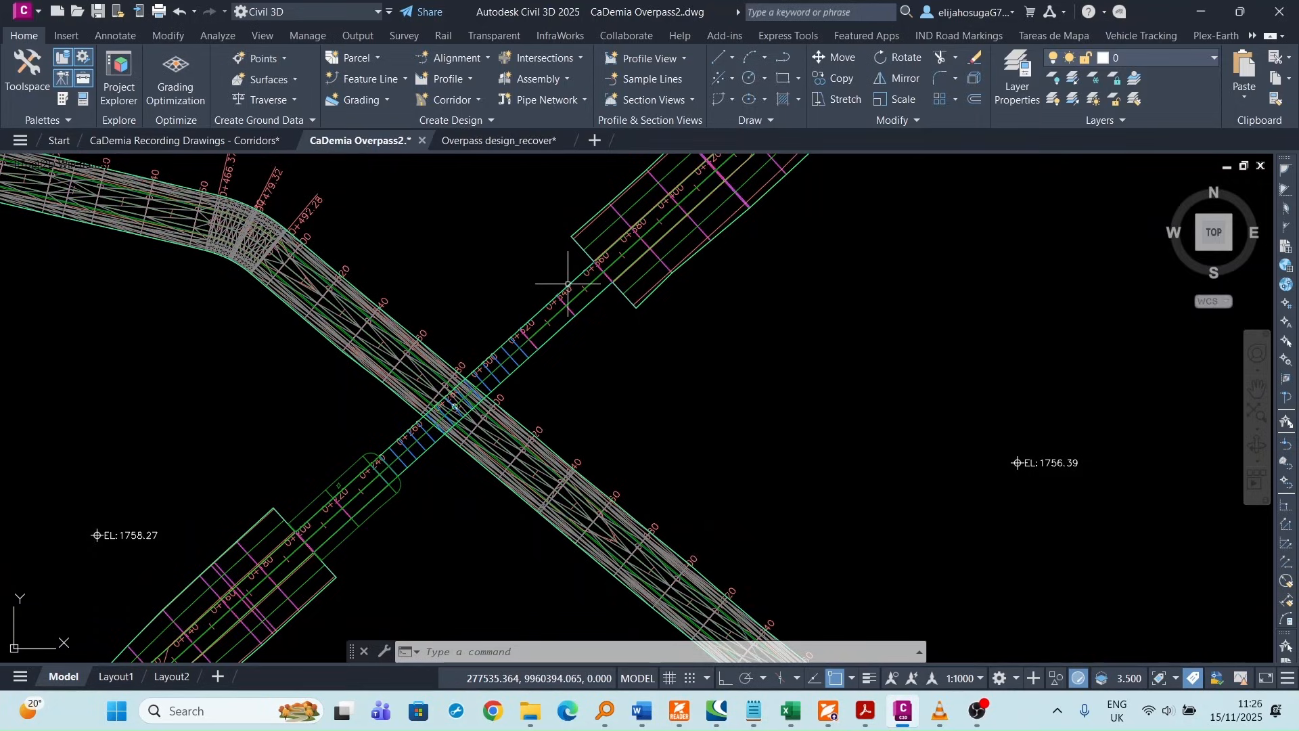
pyautogui.scroll(-2, 567, 280)
pyautogui.scroll(2, 434, 380)
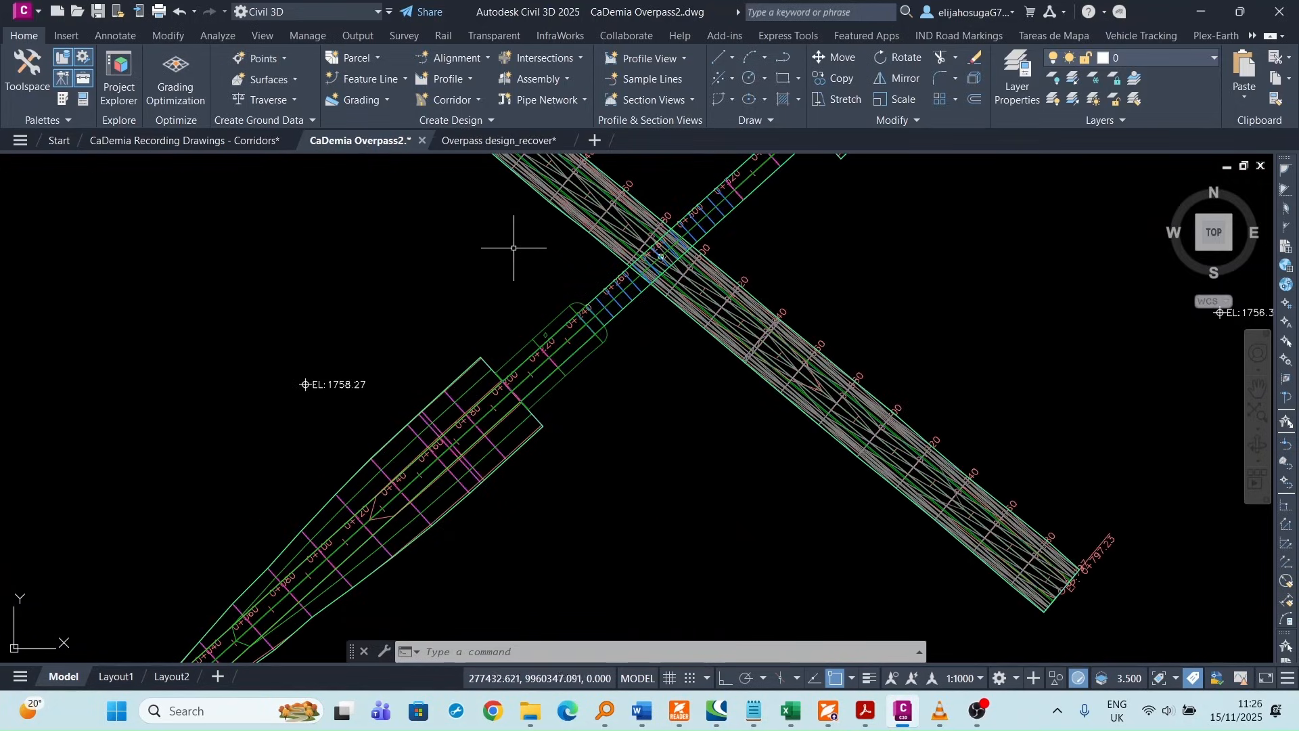
pyautogui.scroll(-3, 566, 318)
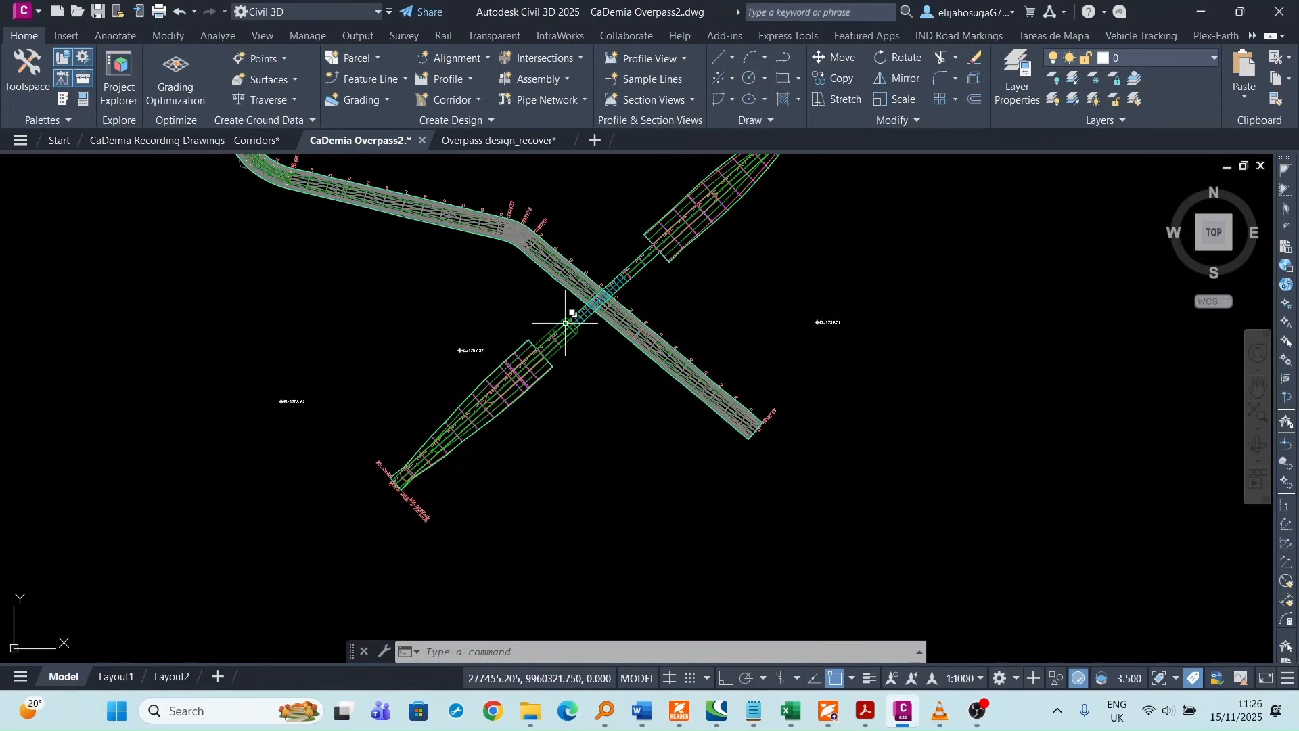
pyautogui.moveTo(566, 323); pyautogui.dragTo(508, 374, button='middle')
pyautogui.scroll(1, 555, 315)
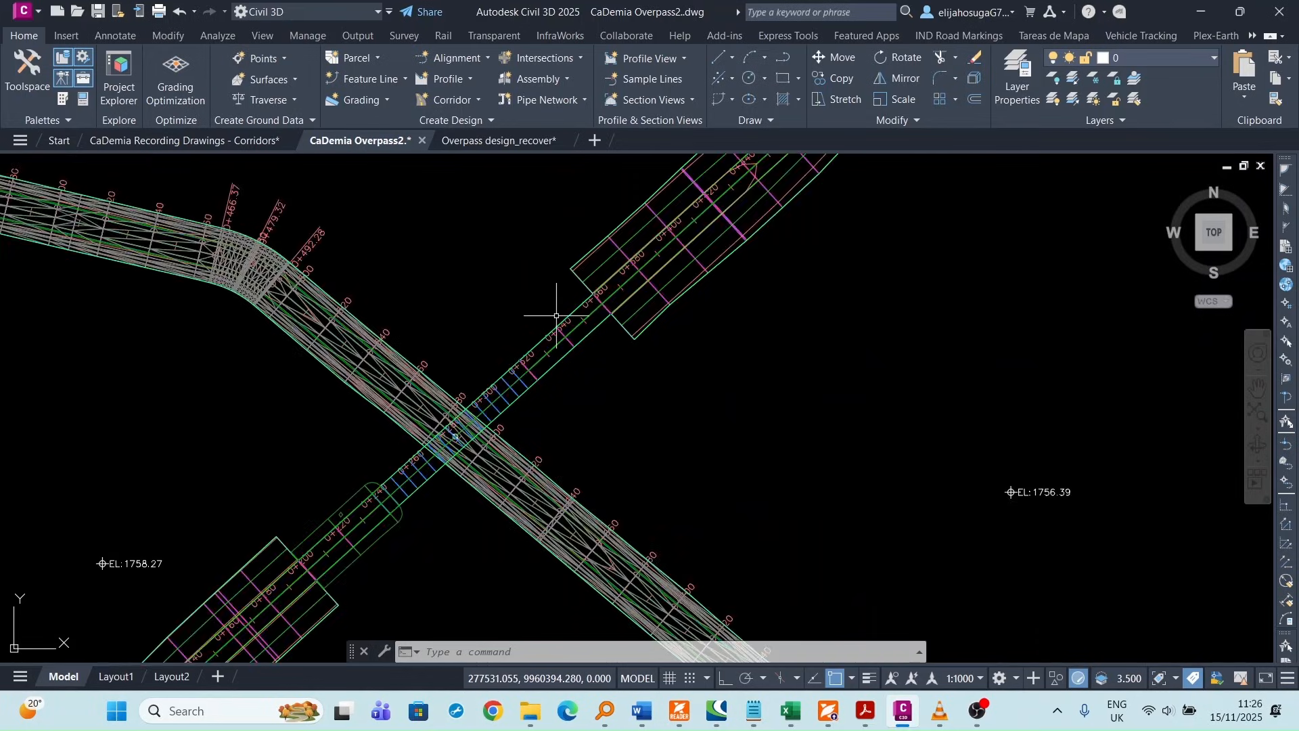
pyautogui.scroll(-5, 551, 308)
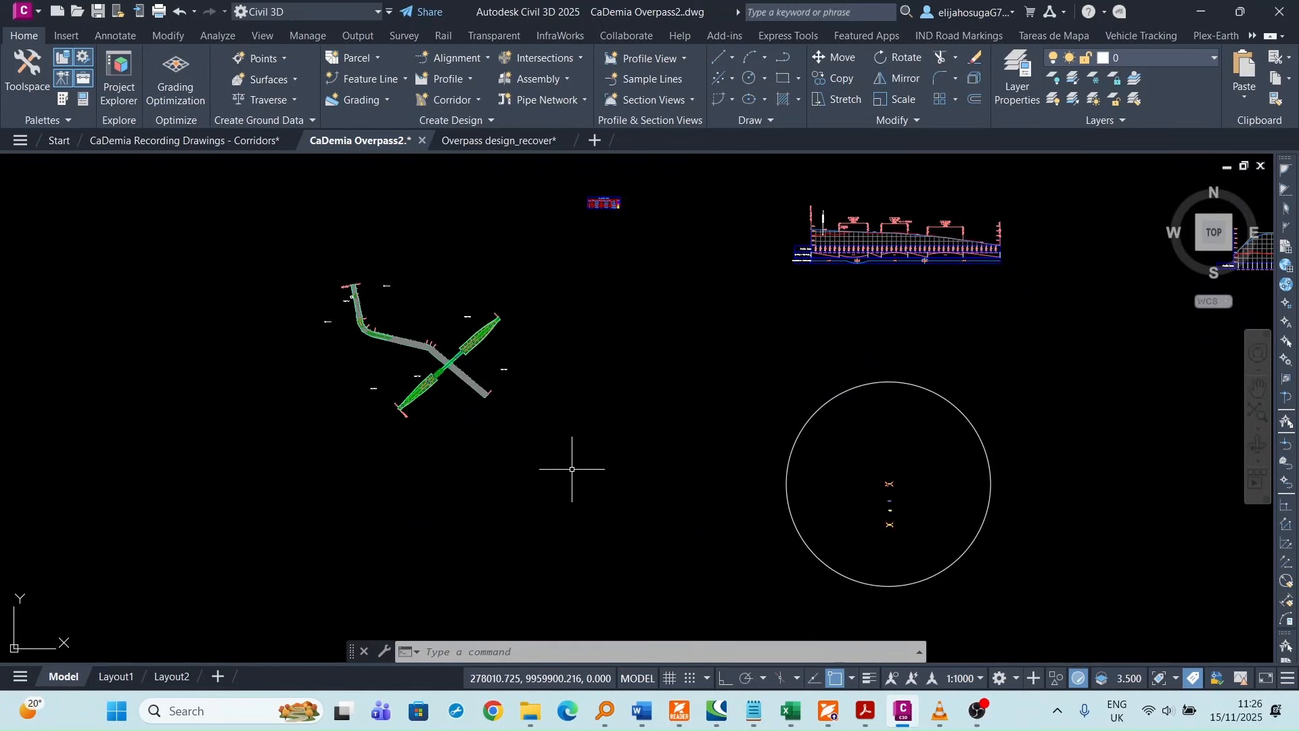
pyautogui.scroll(6, 437, 352)
pyautogui.scroll(-3, 447, 344)
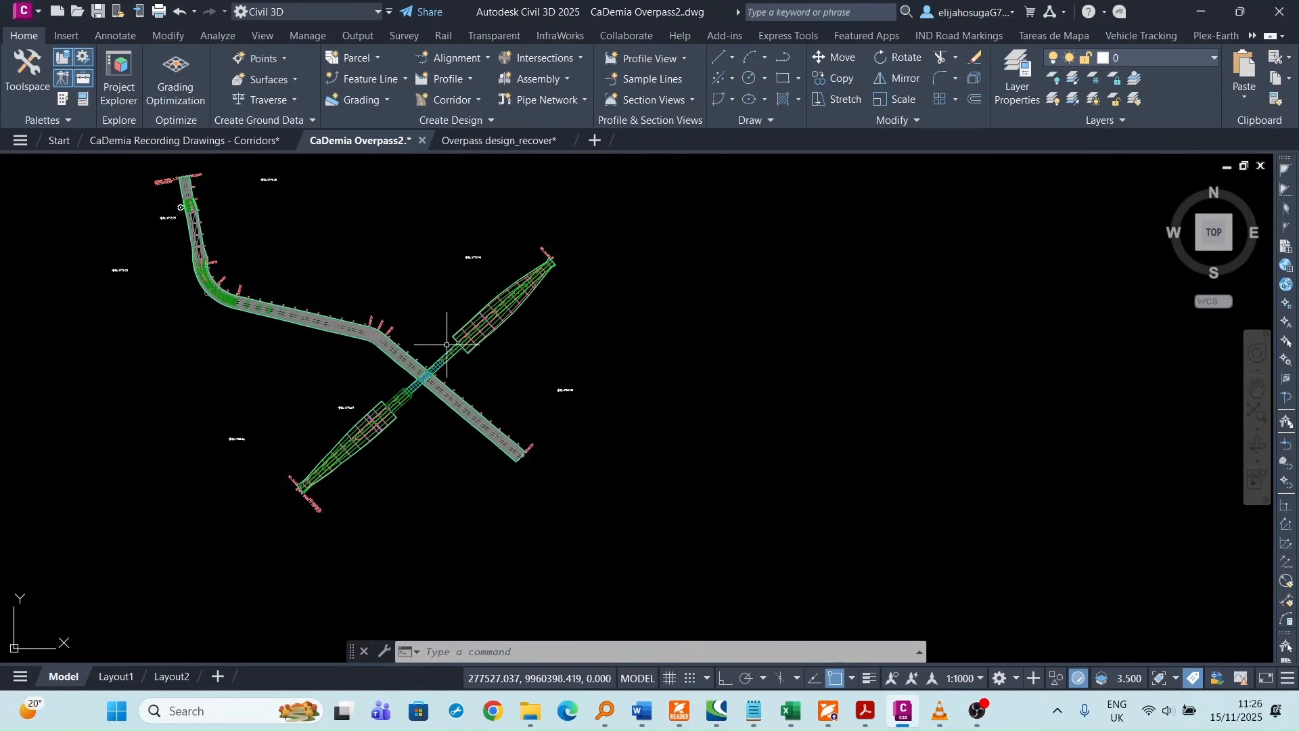
pyautogui.scroll(4, 454, 357)
pyautogui.scroll(-4, 429, 342)
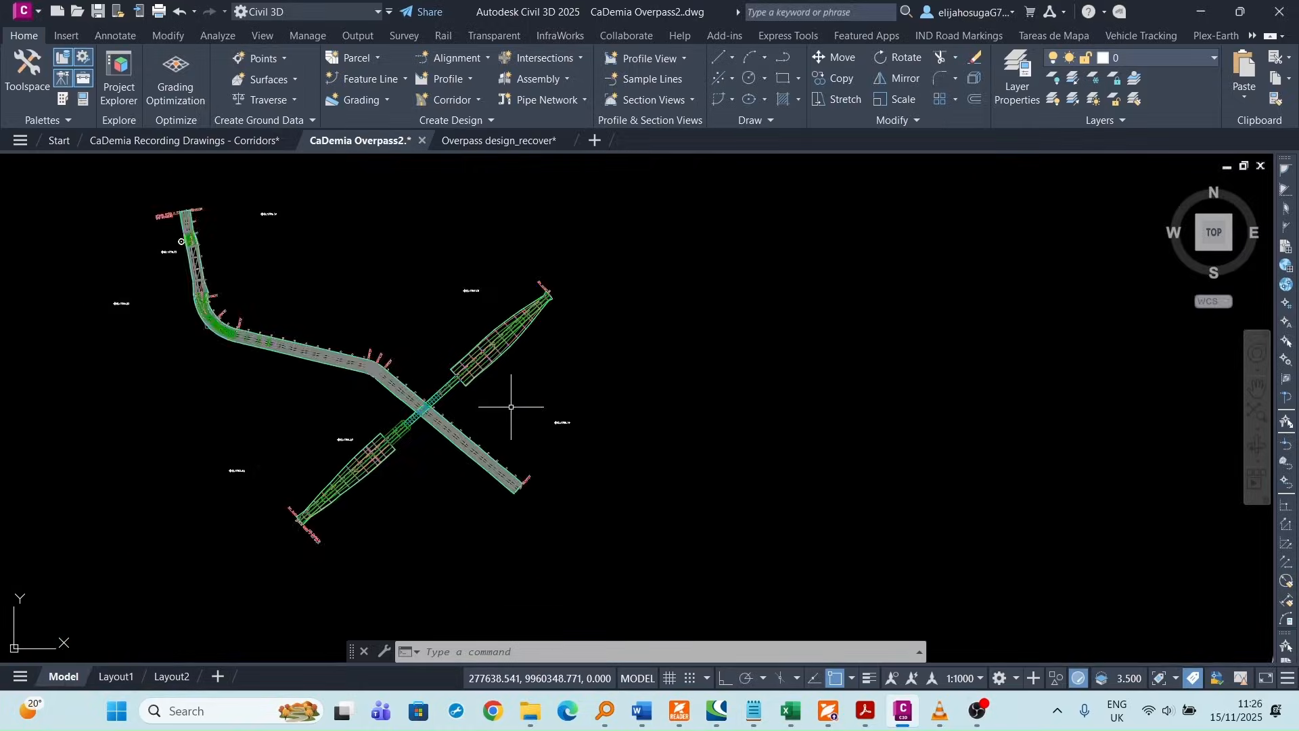
# - Create an Undivided Crowned Road assembly named Grading Alignment and place its baseline below the existing assemblies
pyautogui.moveTo(629, 439); pyautogui.dragTo(373, 343, button='middle')
pyautogui.scroll(-3, 433, 343)
pyautogui.scroll(4, 778, 514)
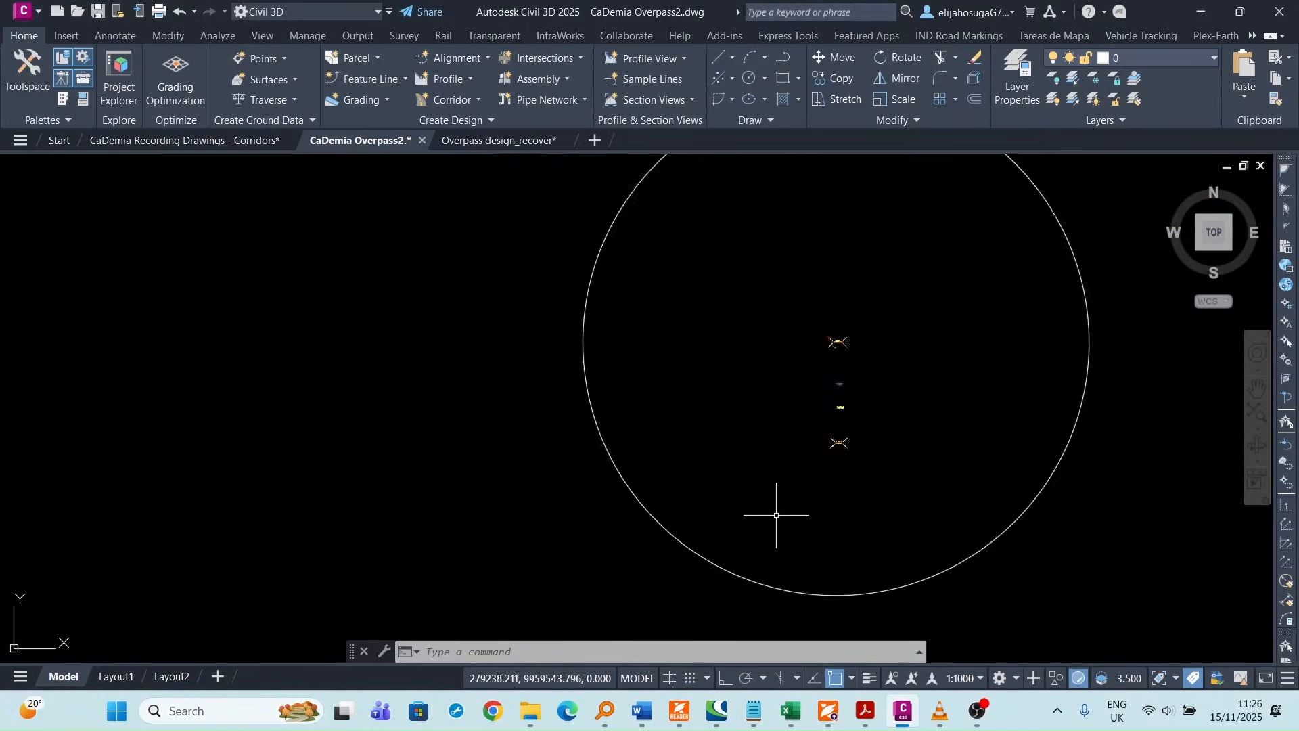
pyautogui.scroll(2, 851, 435)
pyautogui.moveTo(851, 435); pyautogui.dragTo(678, 471, button='middle')
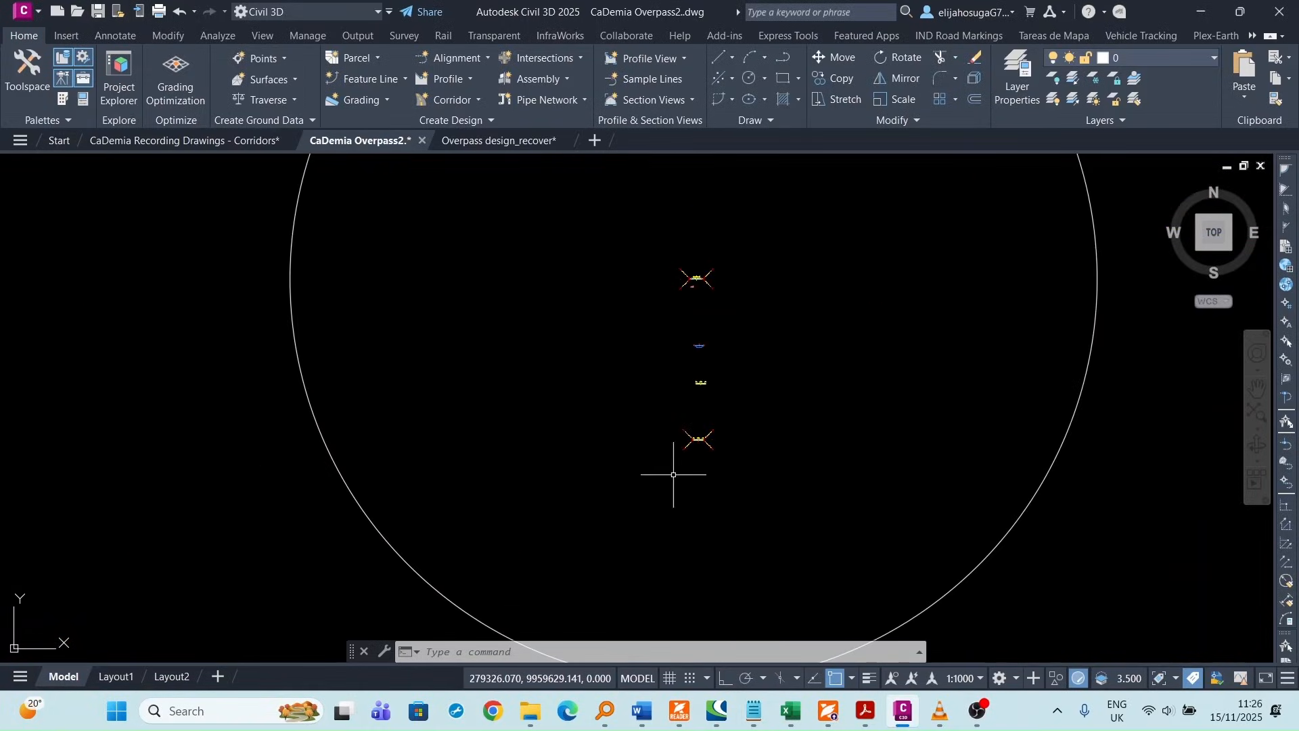
pyautogui.click(538, 81)
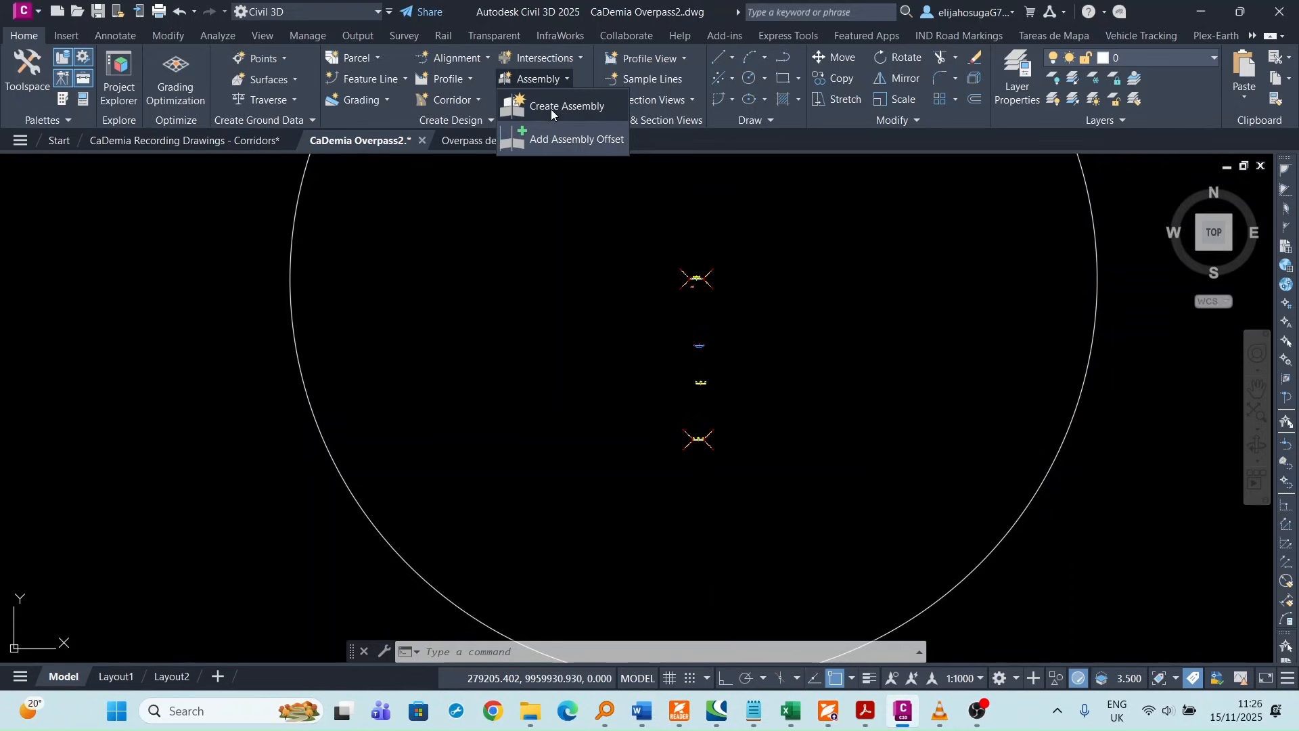
pyautogui.click(551, 108)
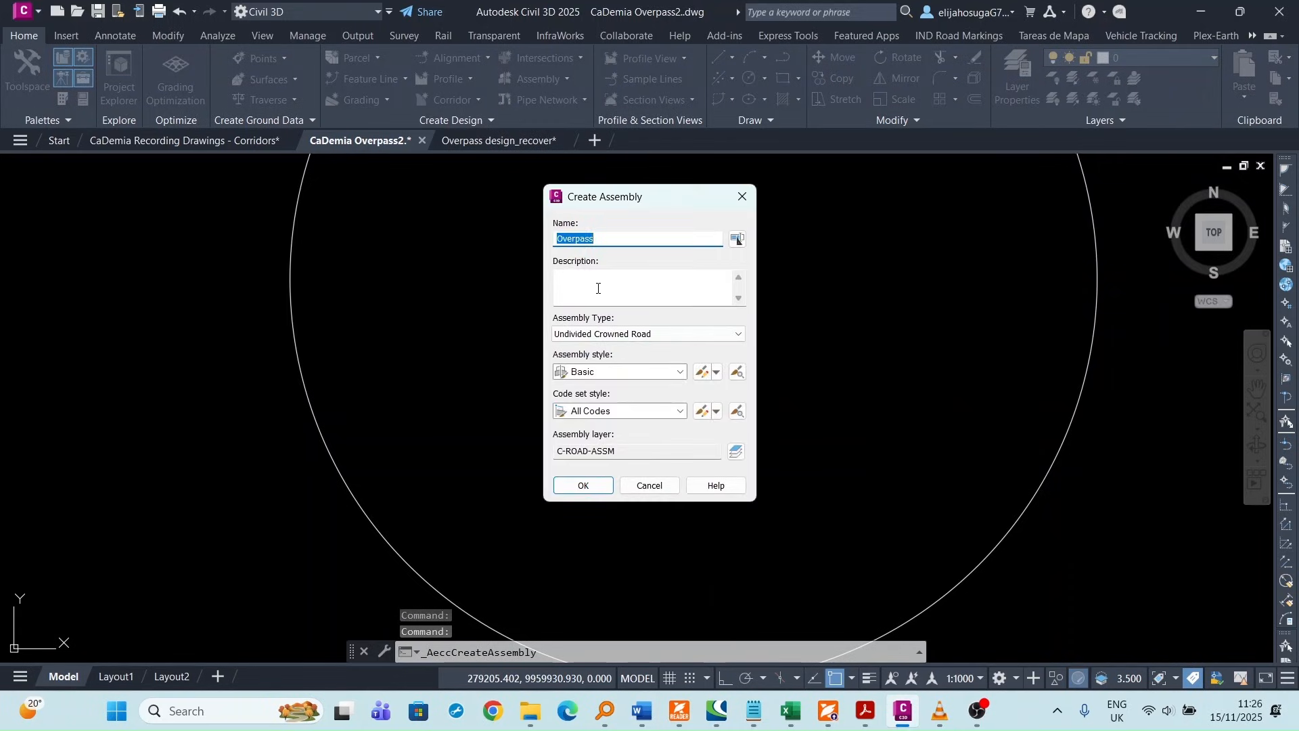
pyautogui.write('Grading Alignment')
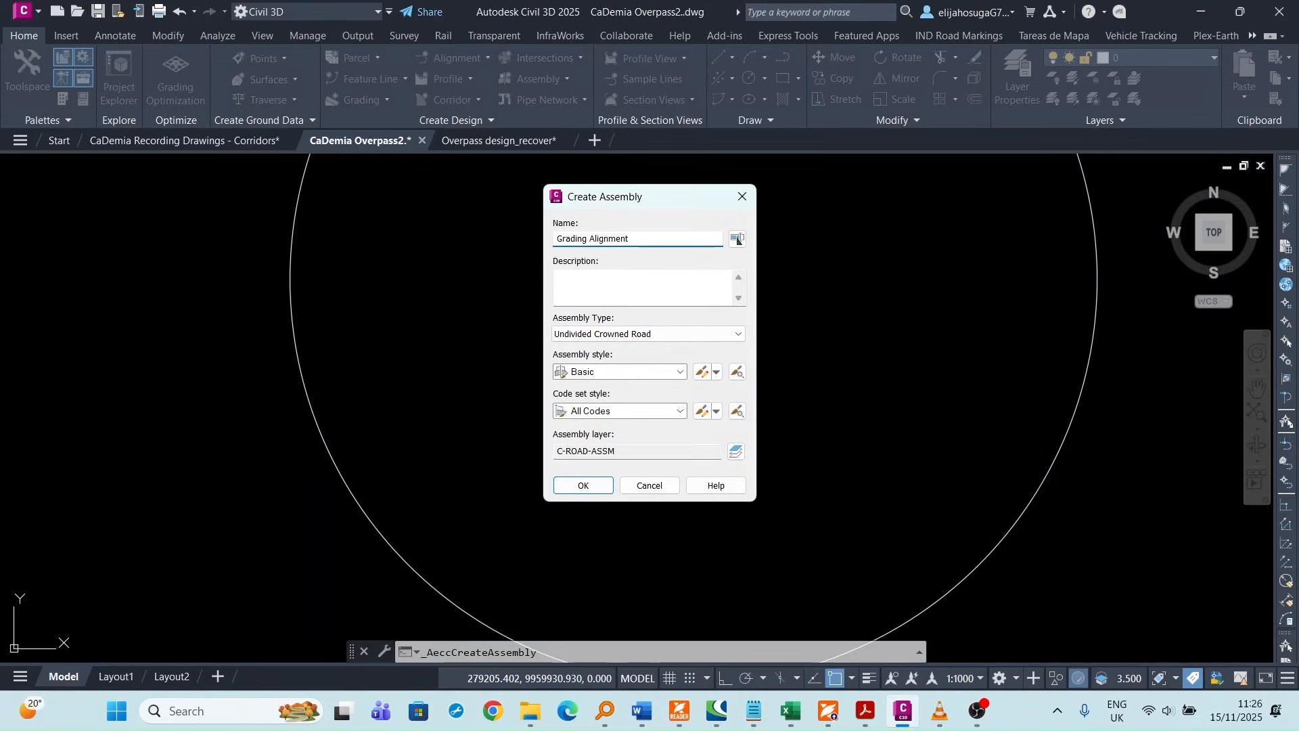
pyautogui.click(581, 487)
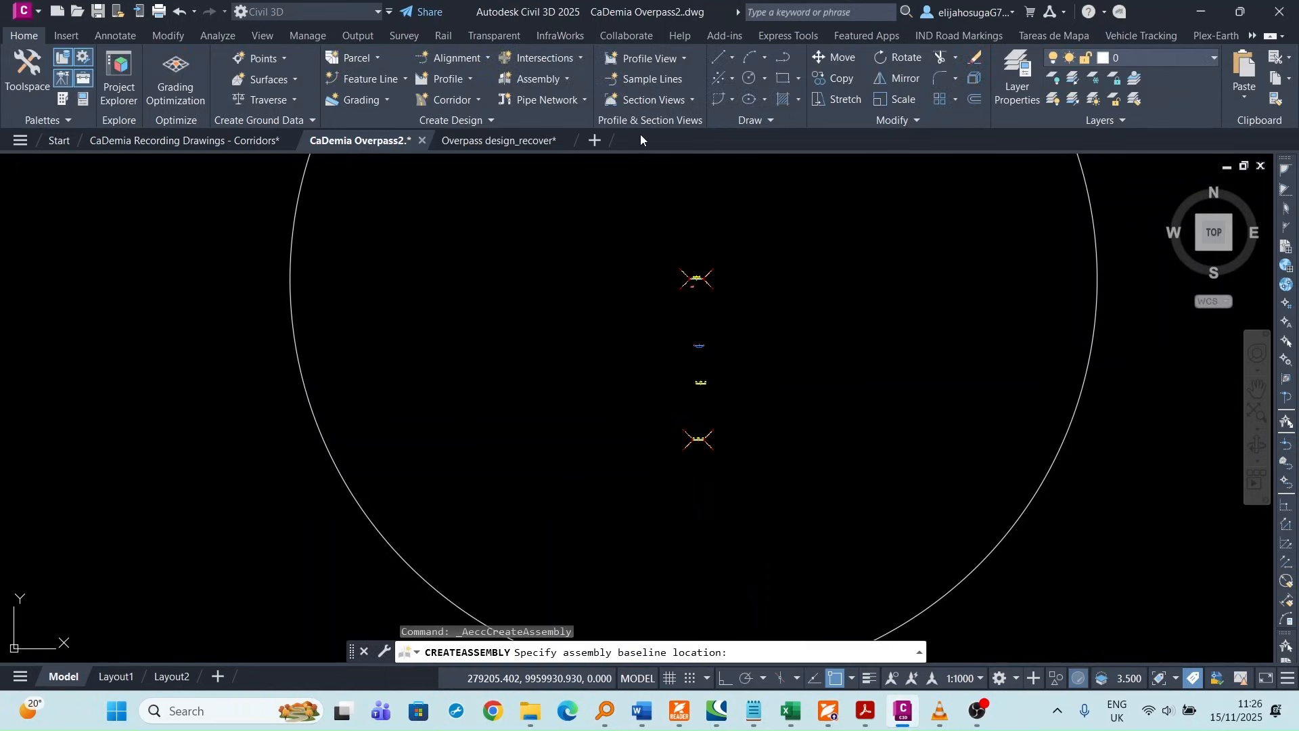
pyautogui.click(697, 502)
# - Add a LinkSlopeToSurface subassembly from the generic subassemblies to the right side of the new assembly's baseline
pyautogui.scroll(-4, 538, 233)
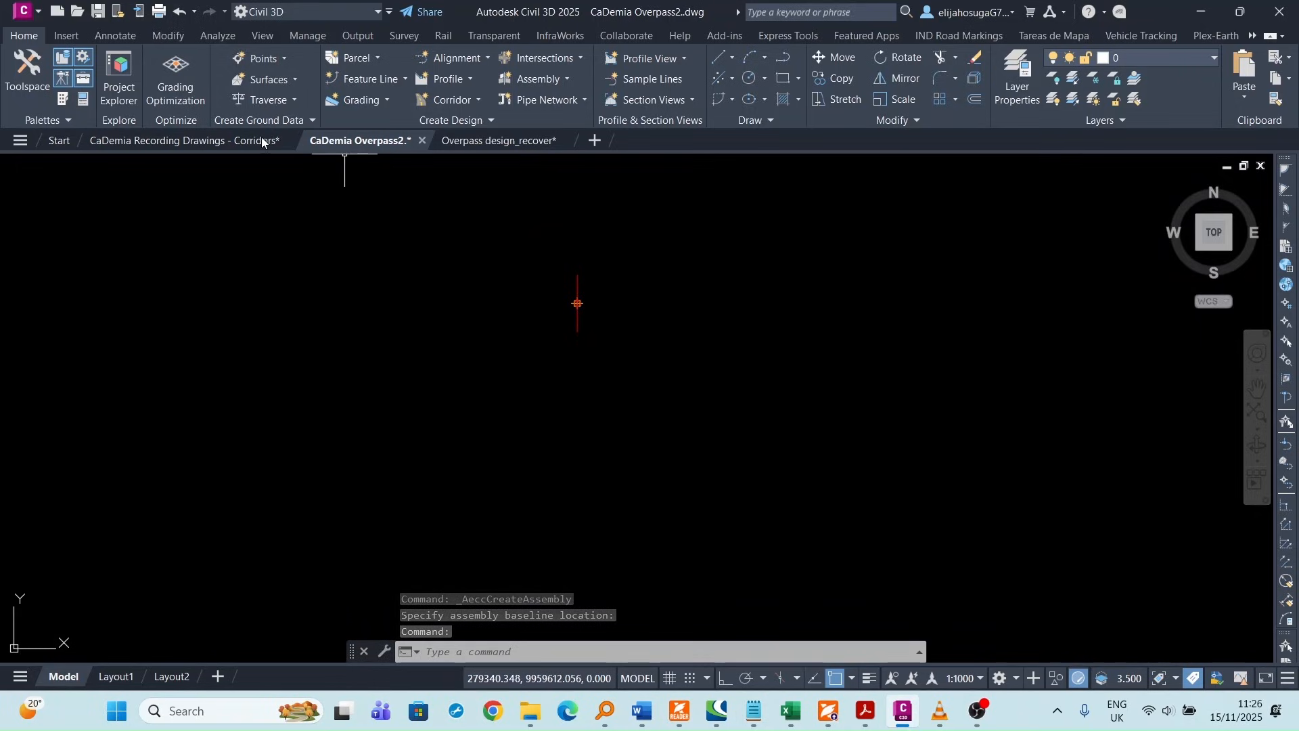
pyautogui.click(61, 99)
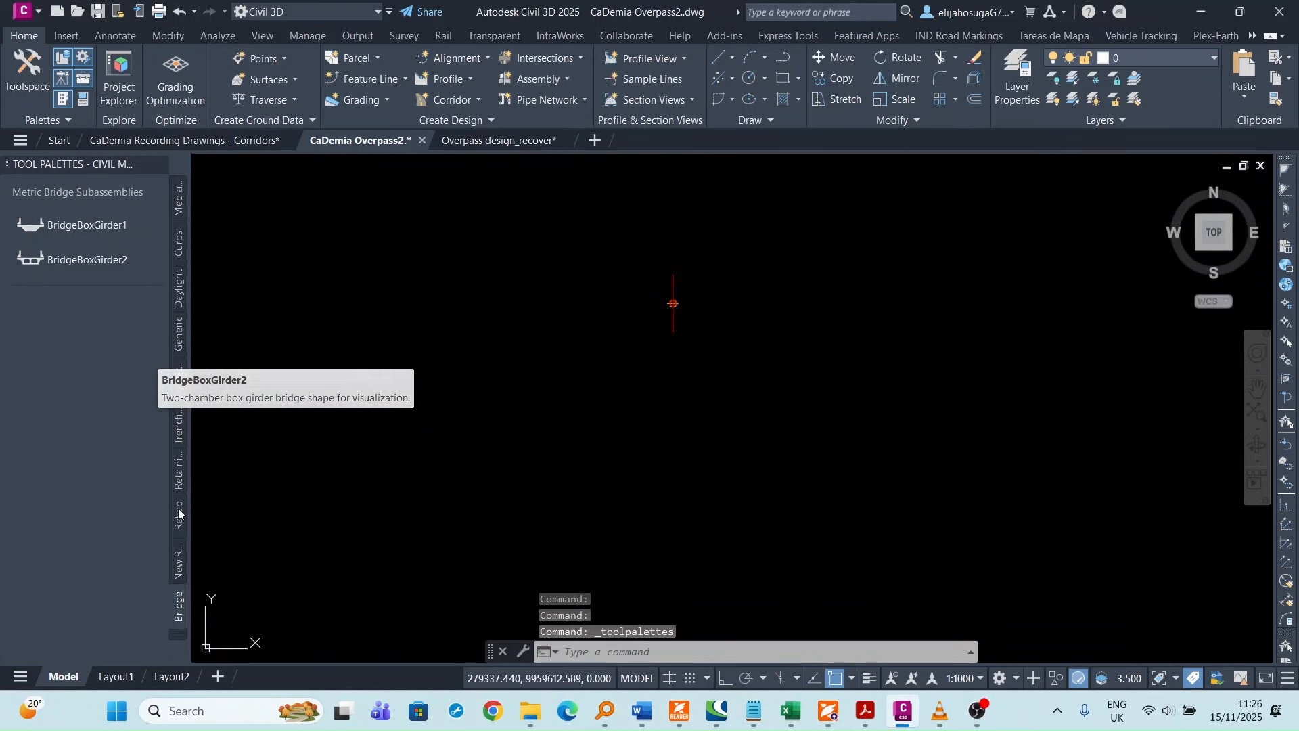
pyautogui.click(181, 342)
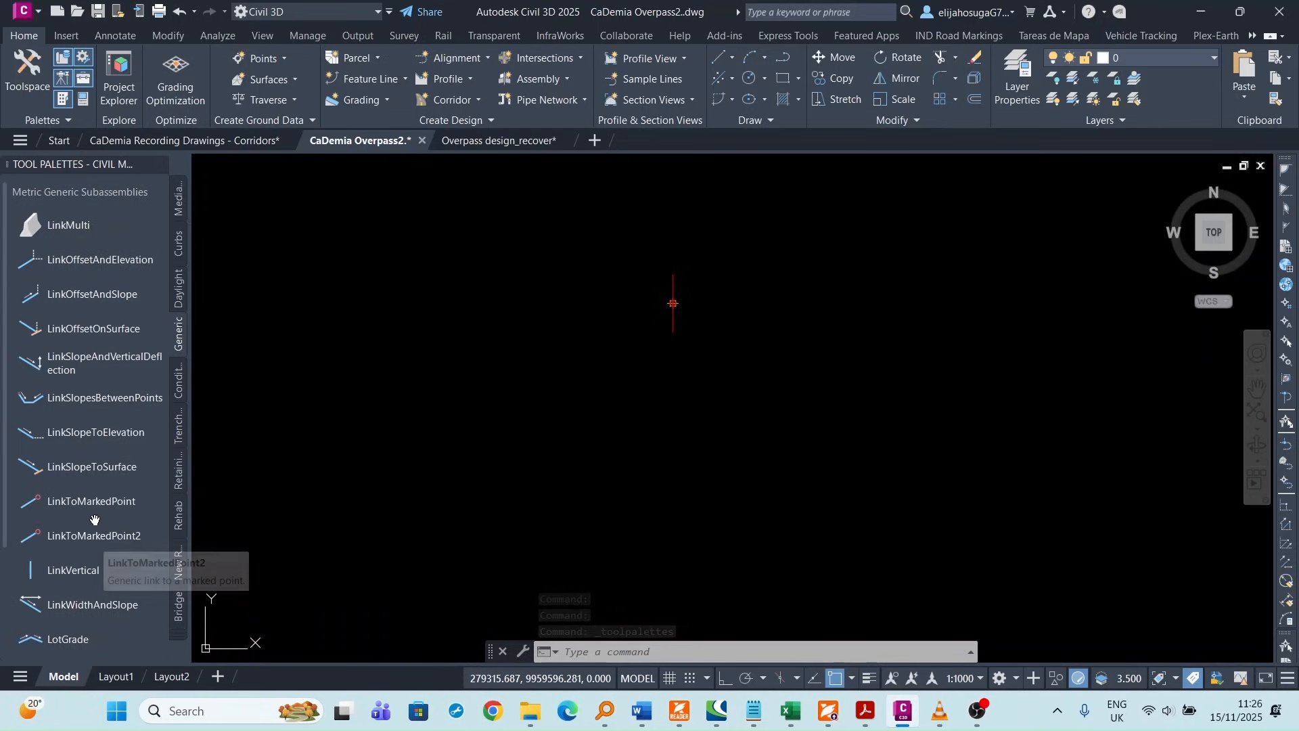
pyautogui.click(87, 471)
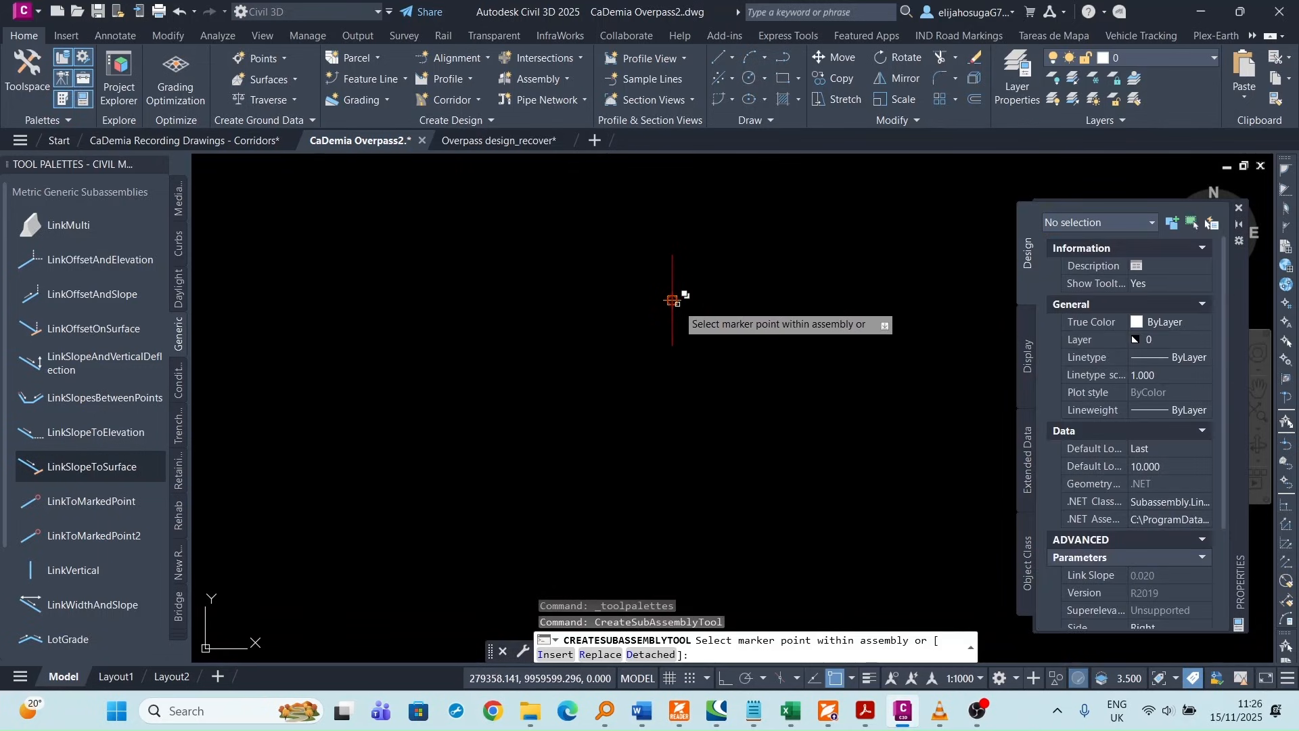
pyautogui.click(672, 300)
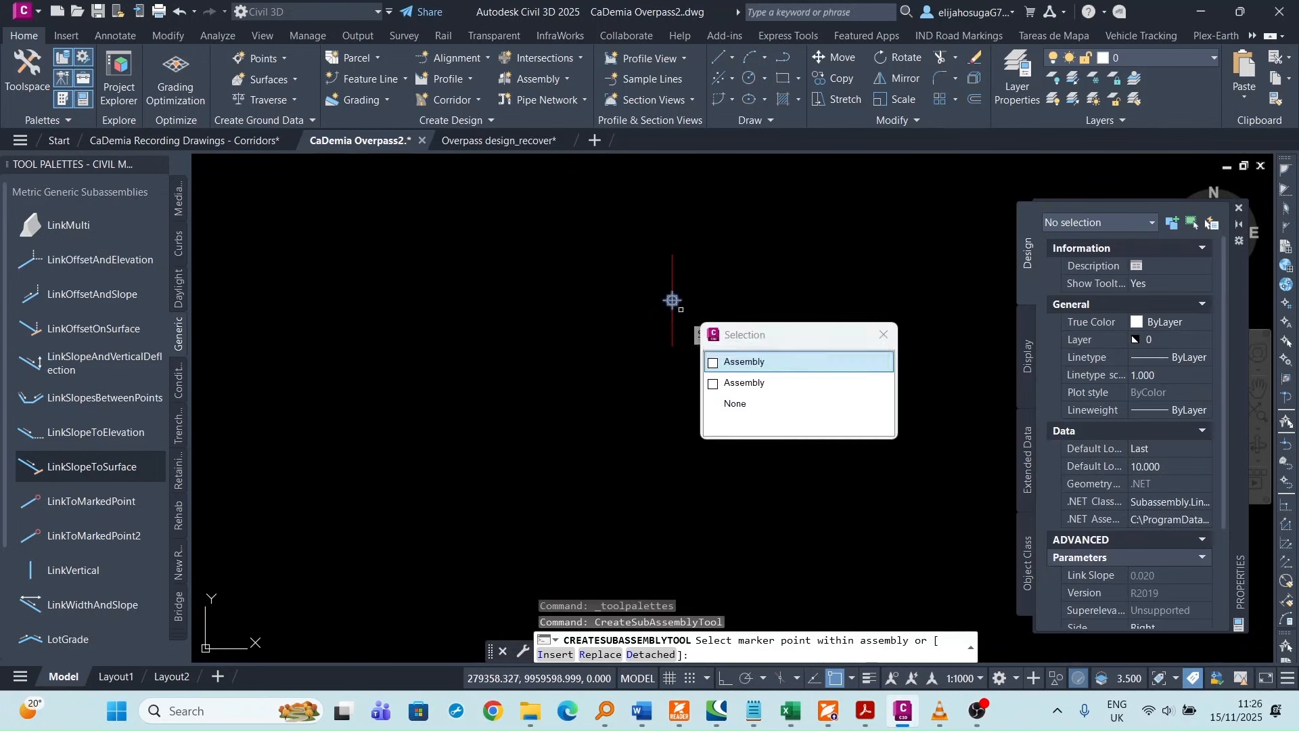
pyautogui.click(756, 364)
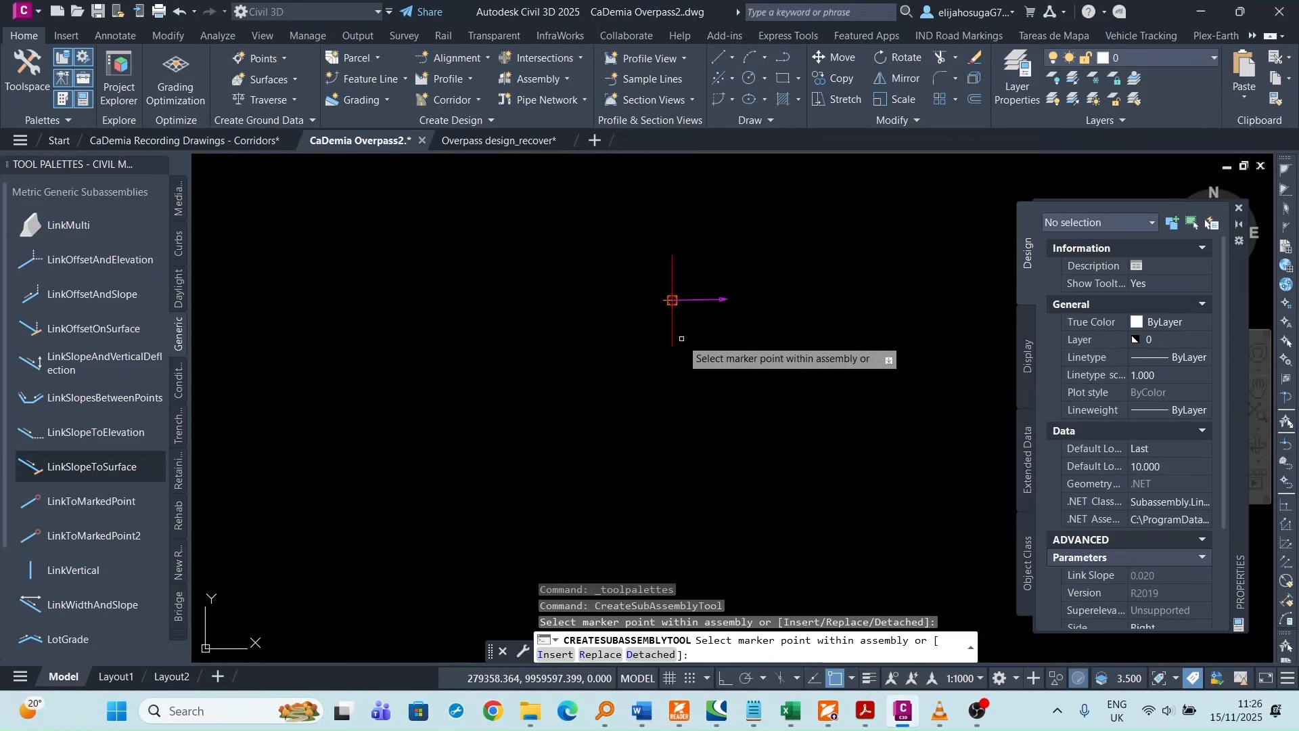
pyautogui.scroll(-3, 1081, 440)
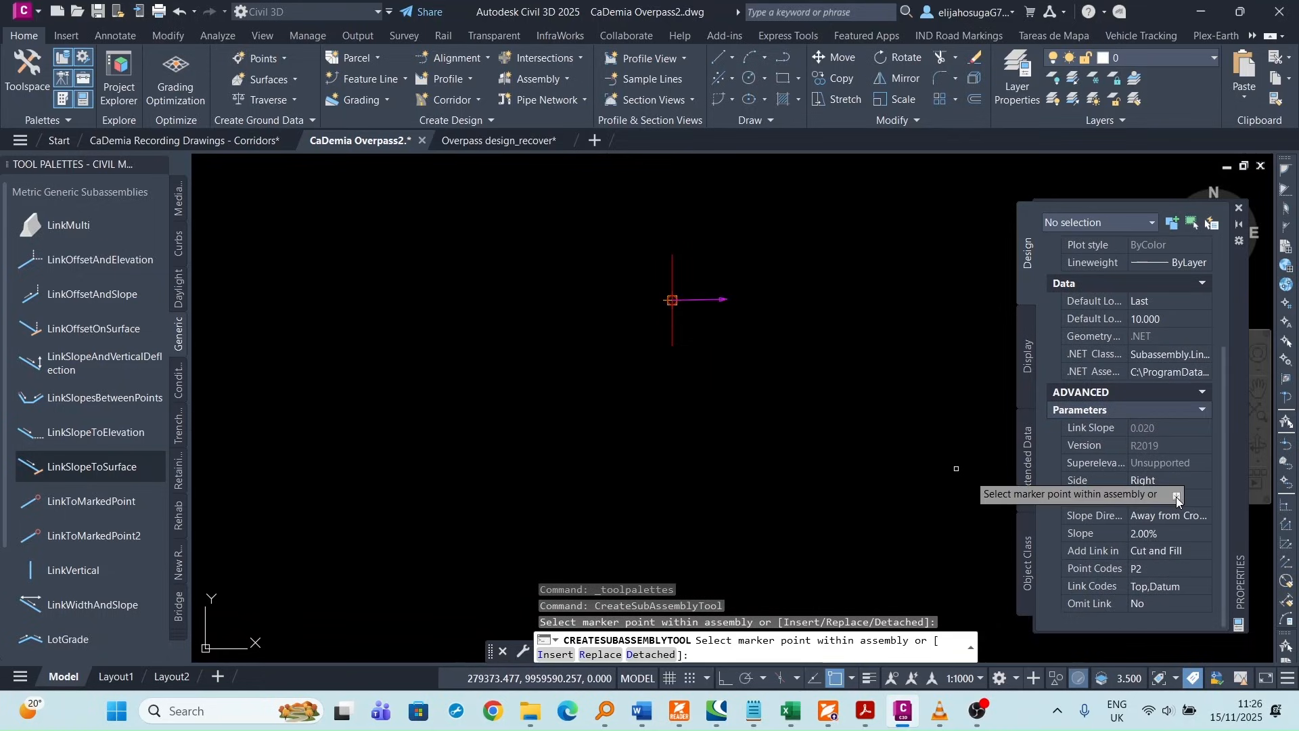
pyautogui.click(1155, 536)
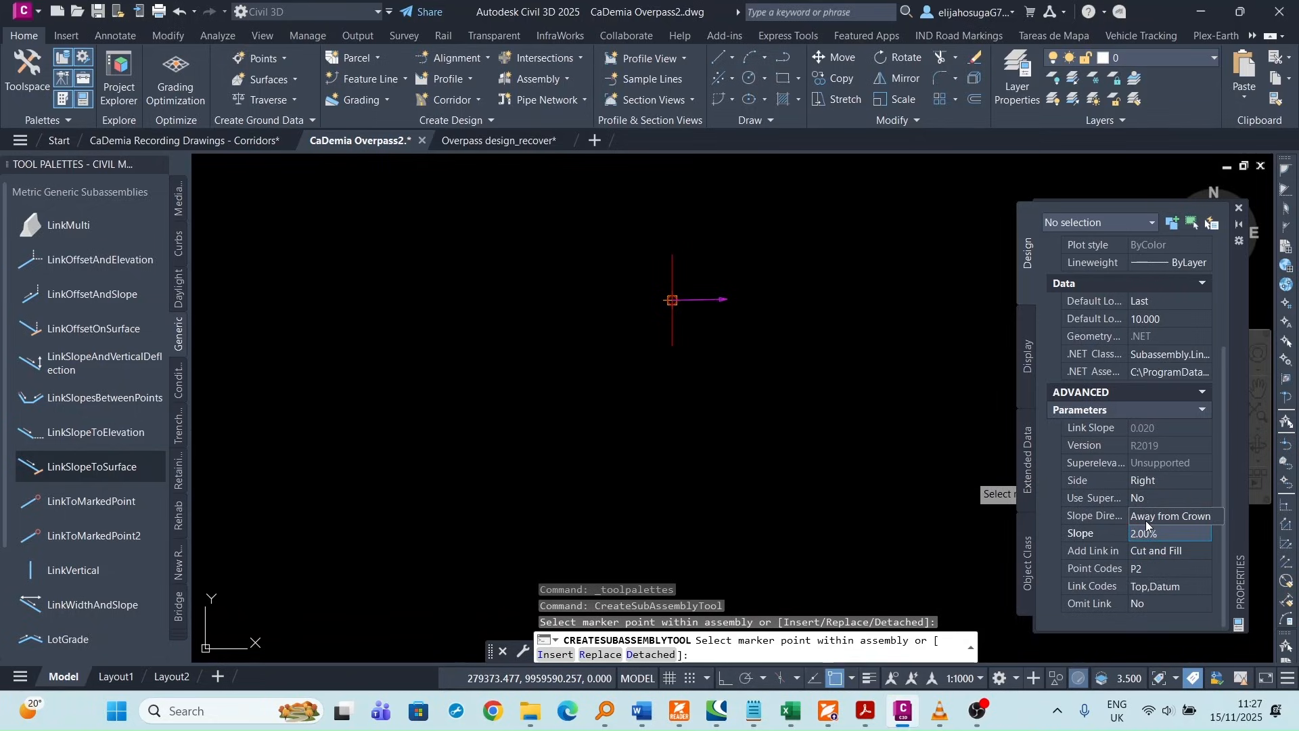
pyautogui.write('-100')
pyautogui.press('Return')
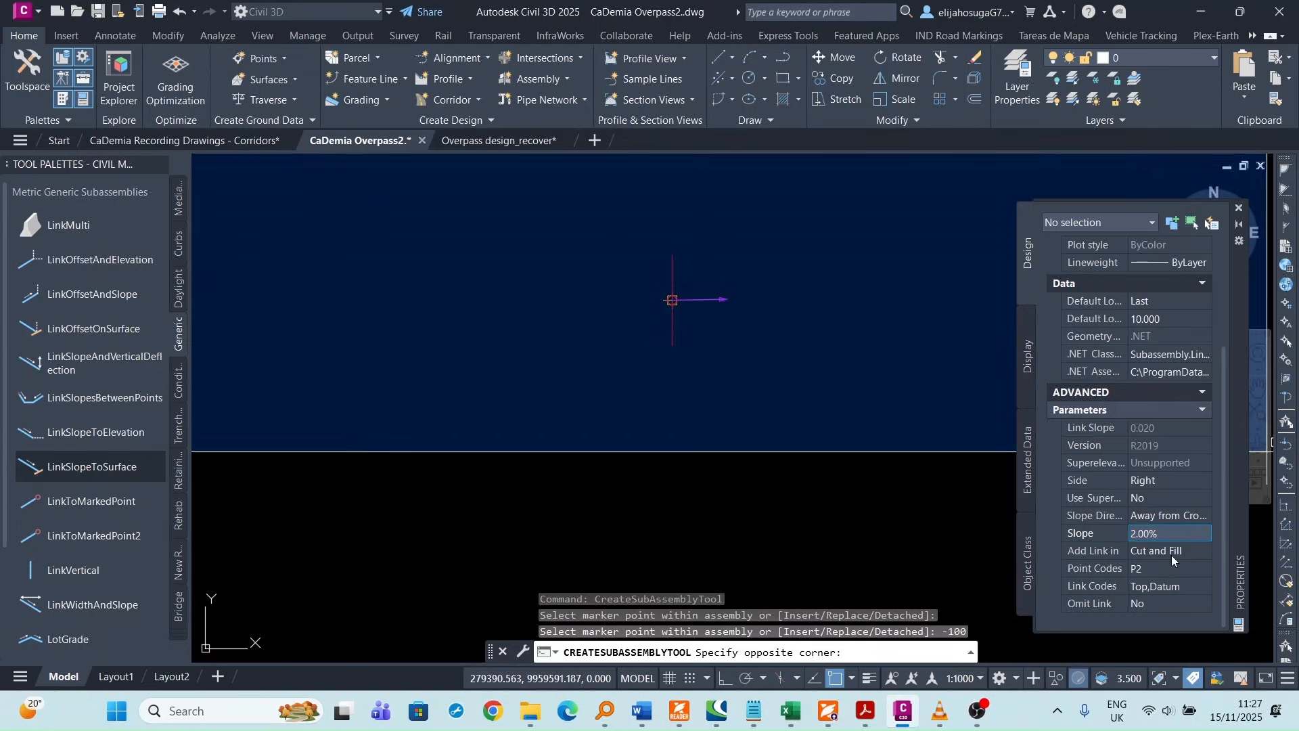
pyautogui.click(714, 500)
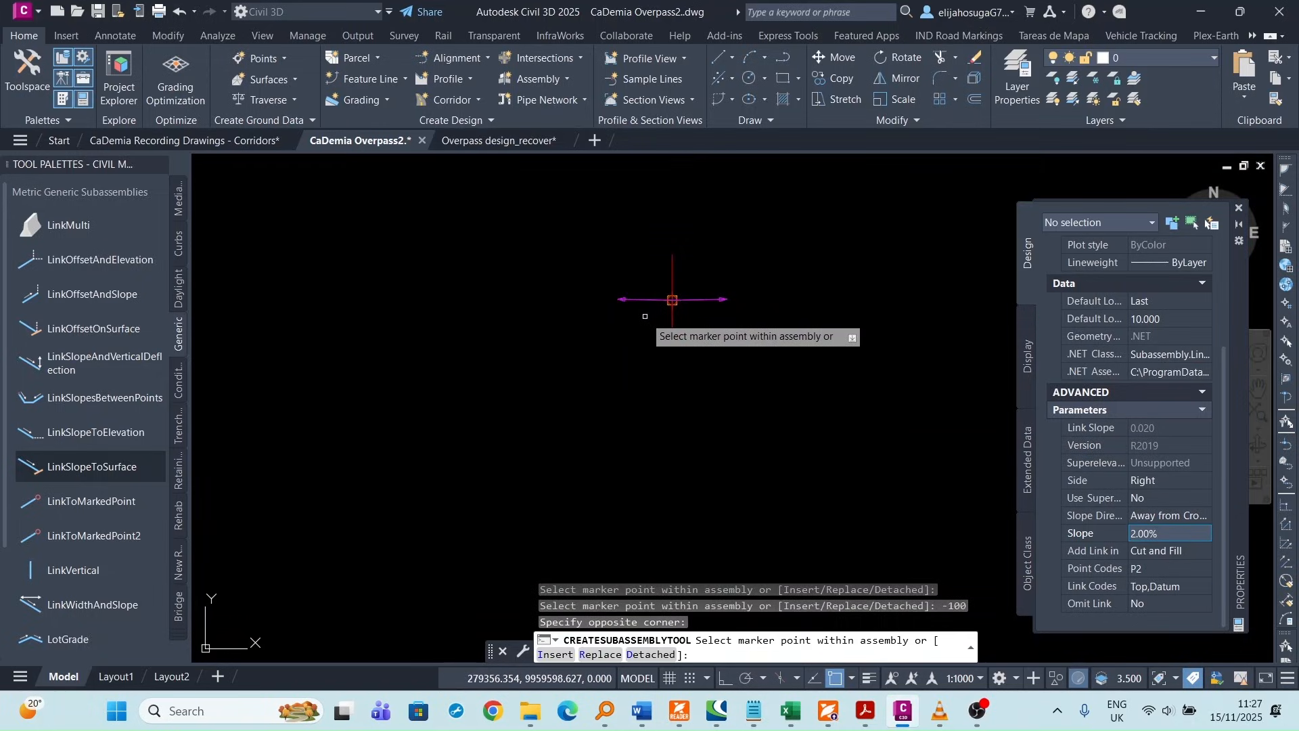
pyautogui.press('Escape')
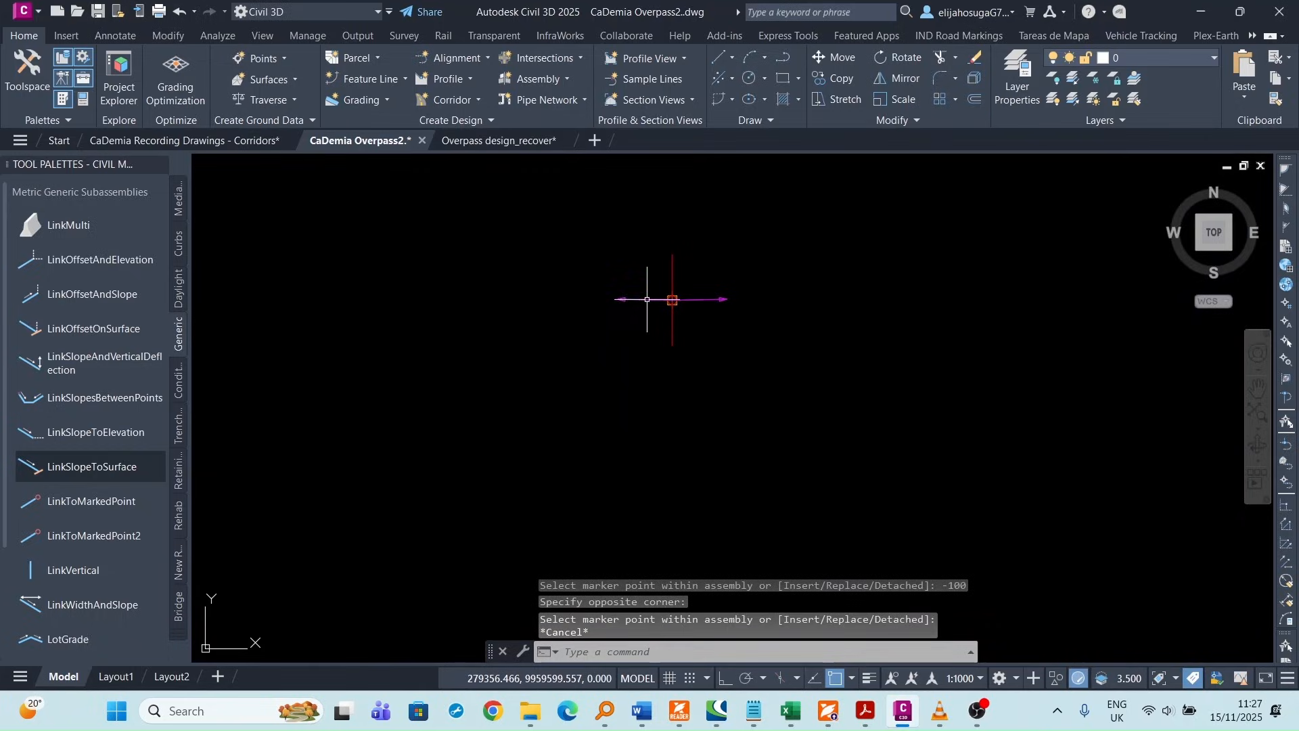
pyautogui.click(671, 299)
pyautogui.press('Delete')
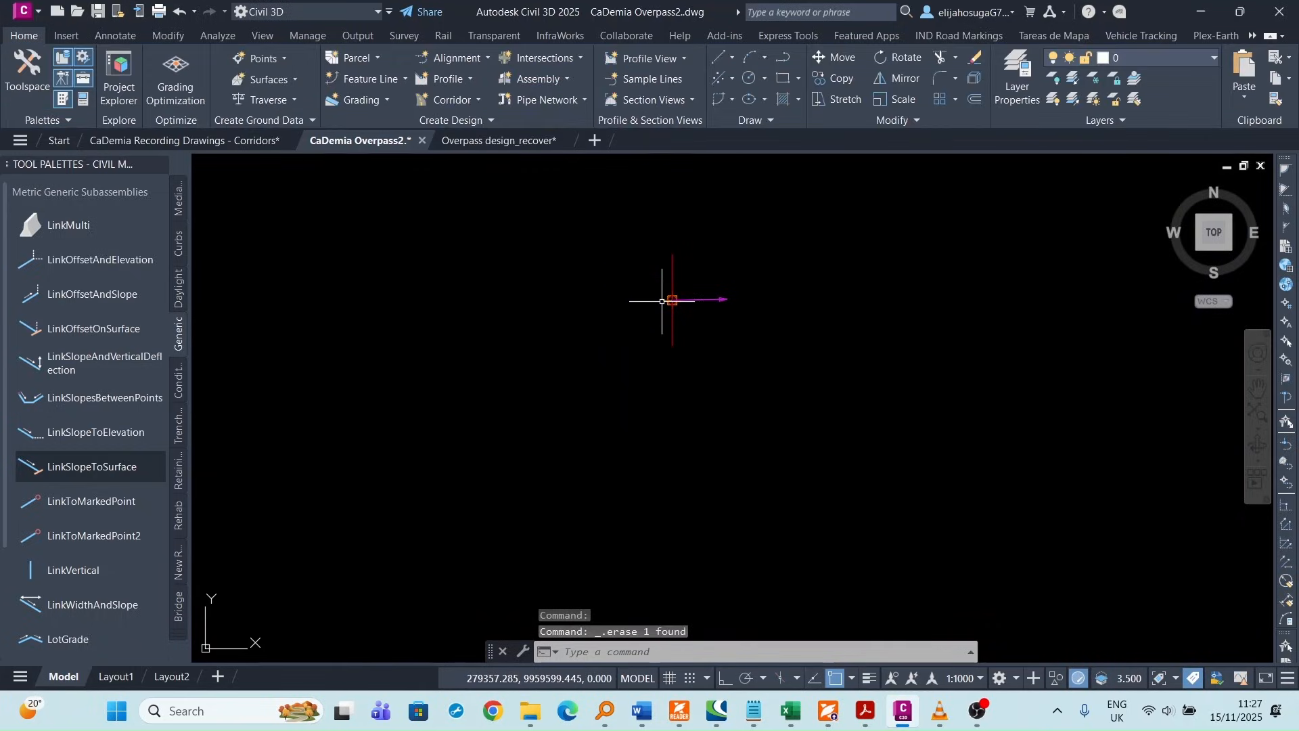
# - Set the slope of the right slope-to-surface link to -100%
pyautogui.click(715, 299)
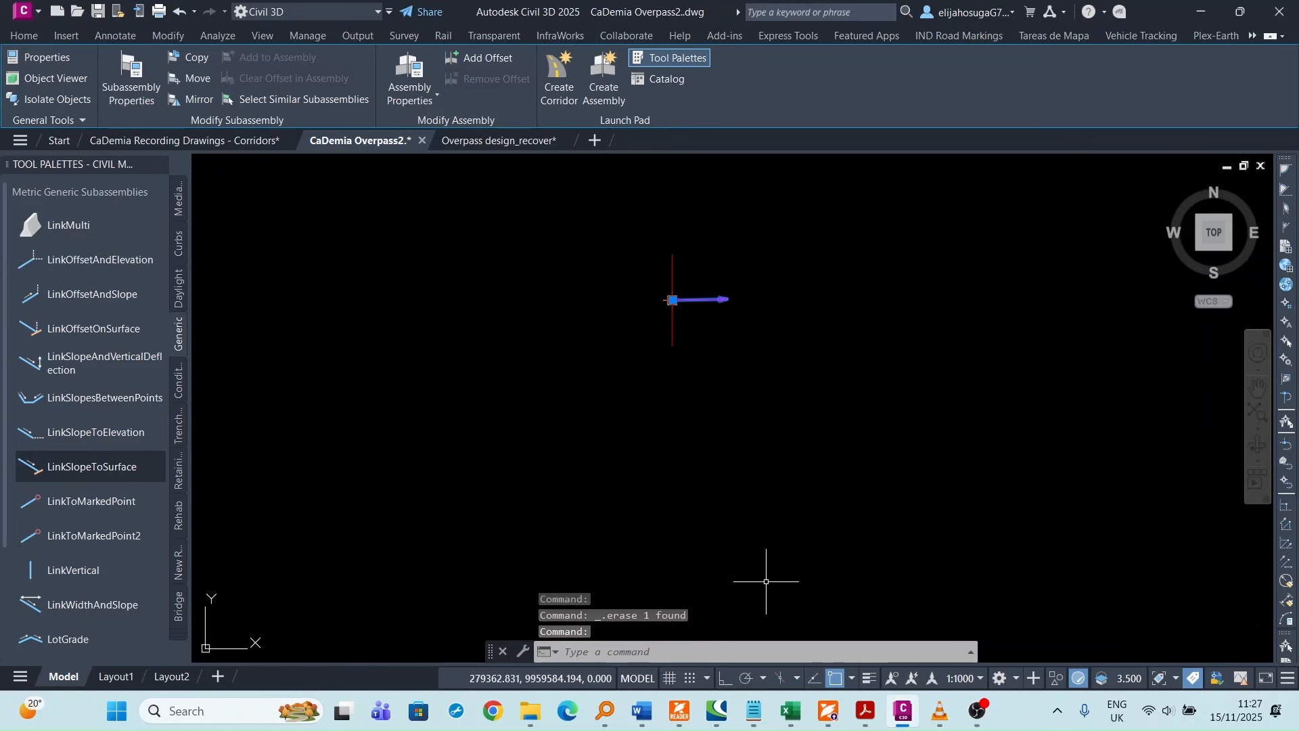
pyautogui.hotkey('ctrl', '1')
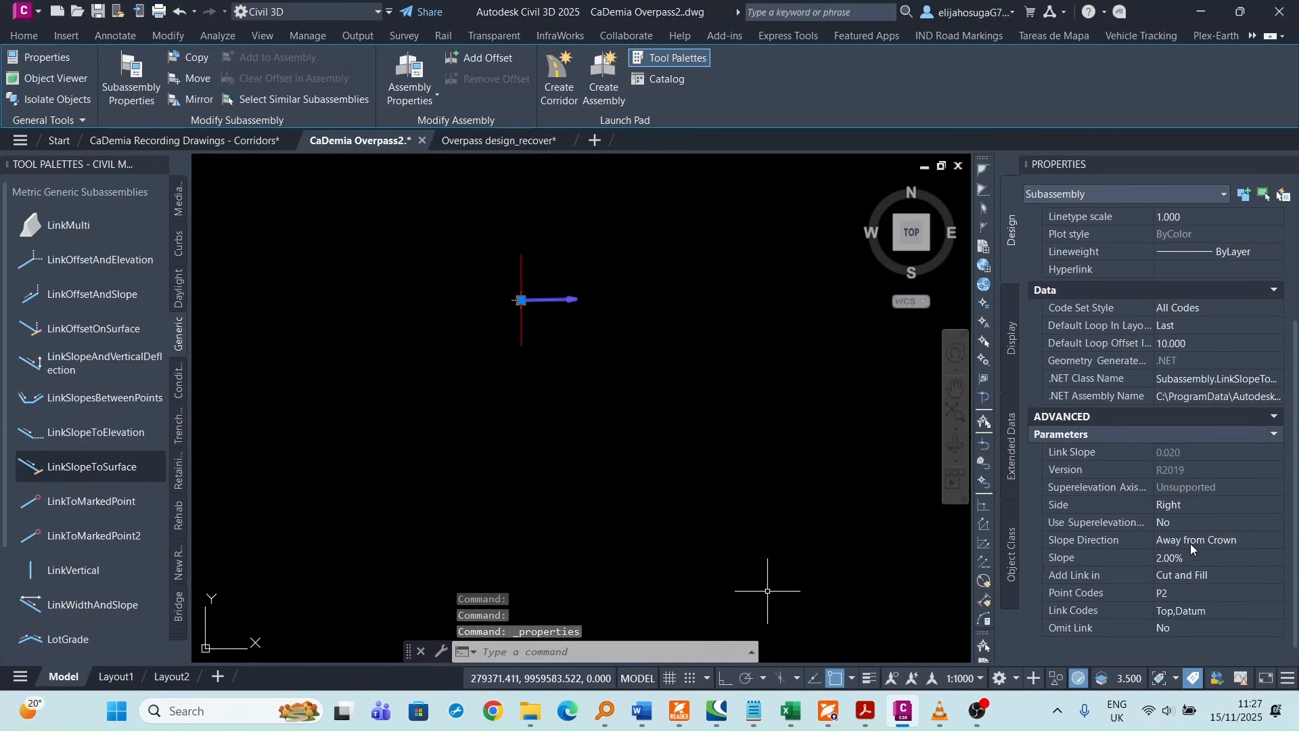
pyautogui.click(1177, 561)
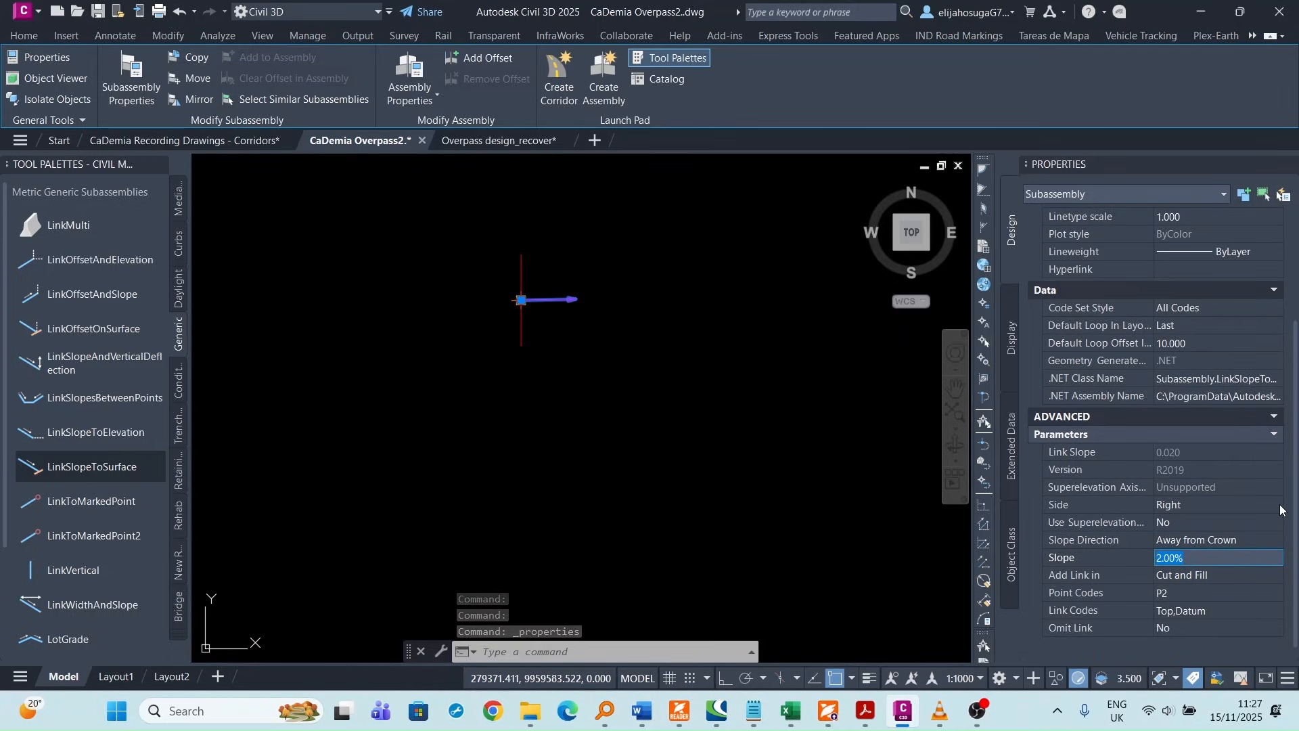
pyautogui.write('-100')
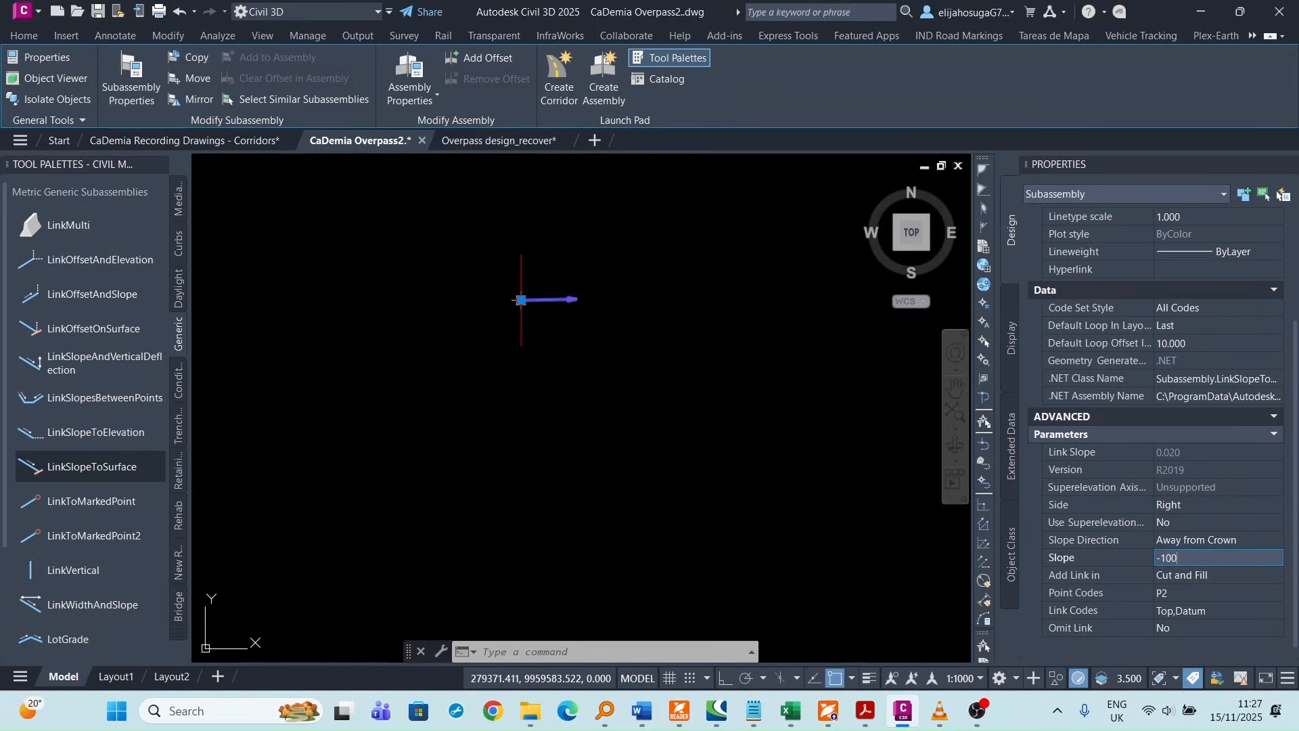
pyautogui.press('Tab')
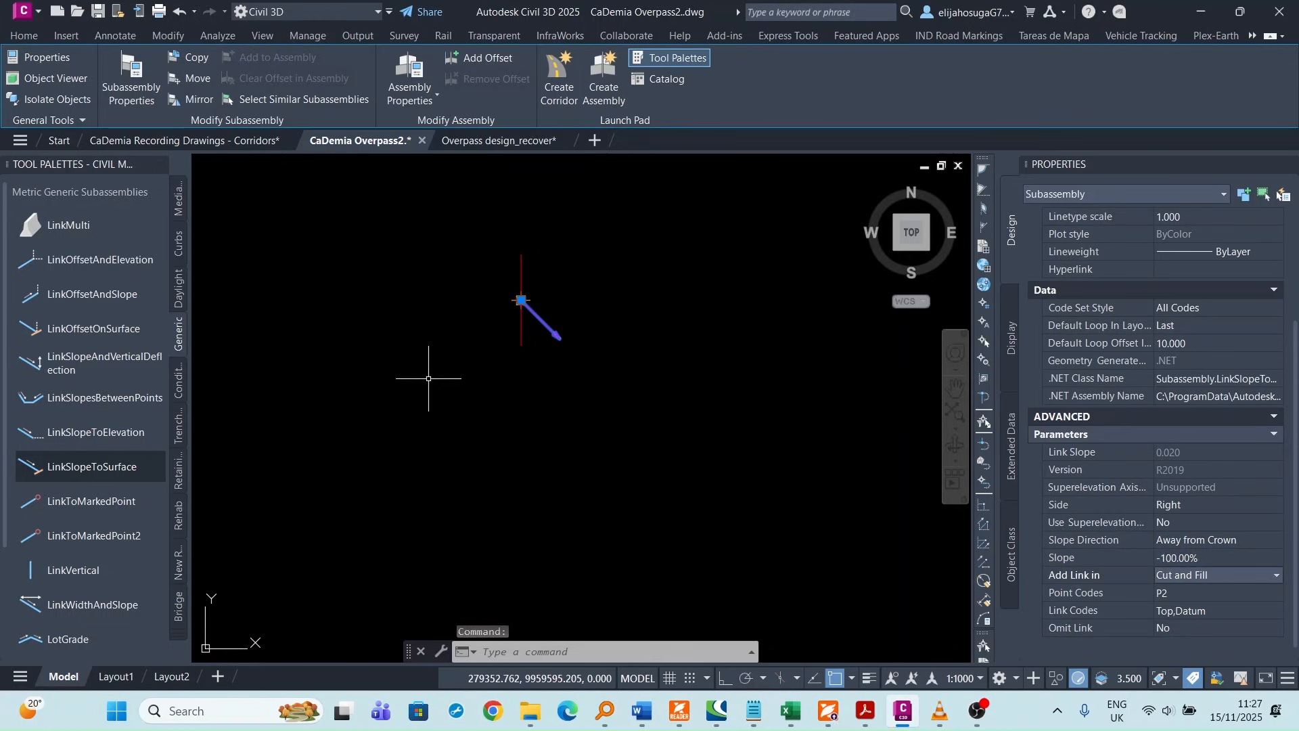
# - Create a centerline layout alignment named Grading alignment with the _No Labels label set for the overpass stretch
pyautogui.scroll(-6, 414, 328)
pyautogui.scroll(-3, 467, 410)
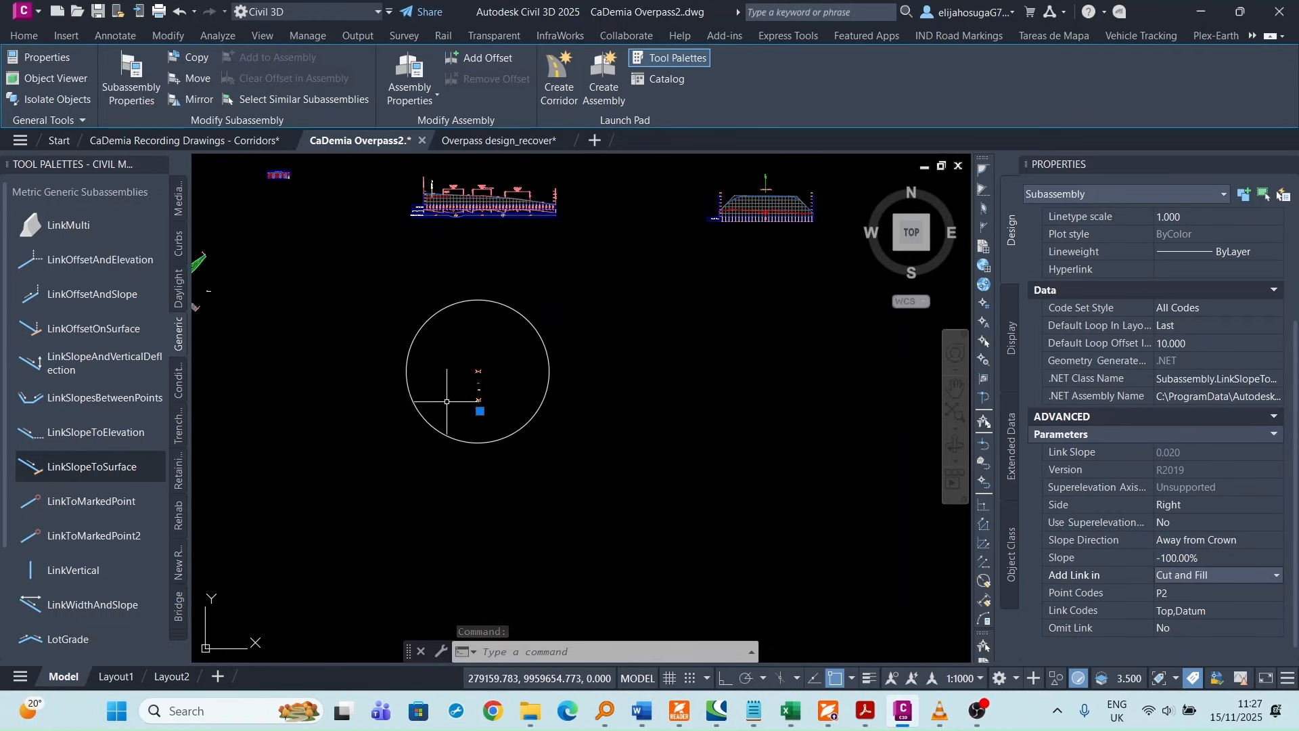
pyautogui.moveTo(314, 387); pyautogui.dragTo(608, 466, button='middle')
pyautogui.scroll(1, 613, 467)
pyautogui.scroll(8, 355, 300)
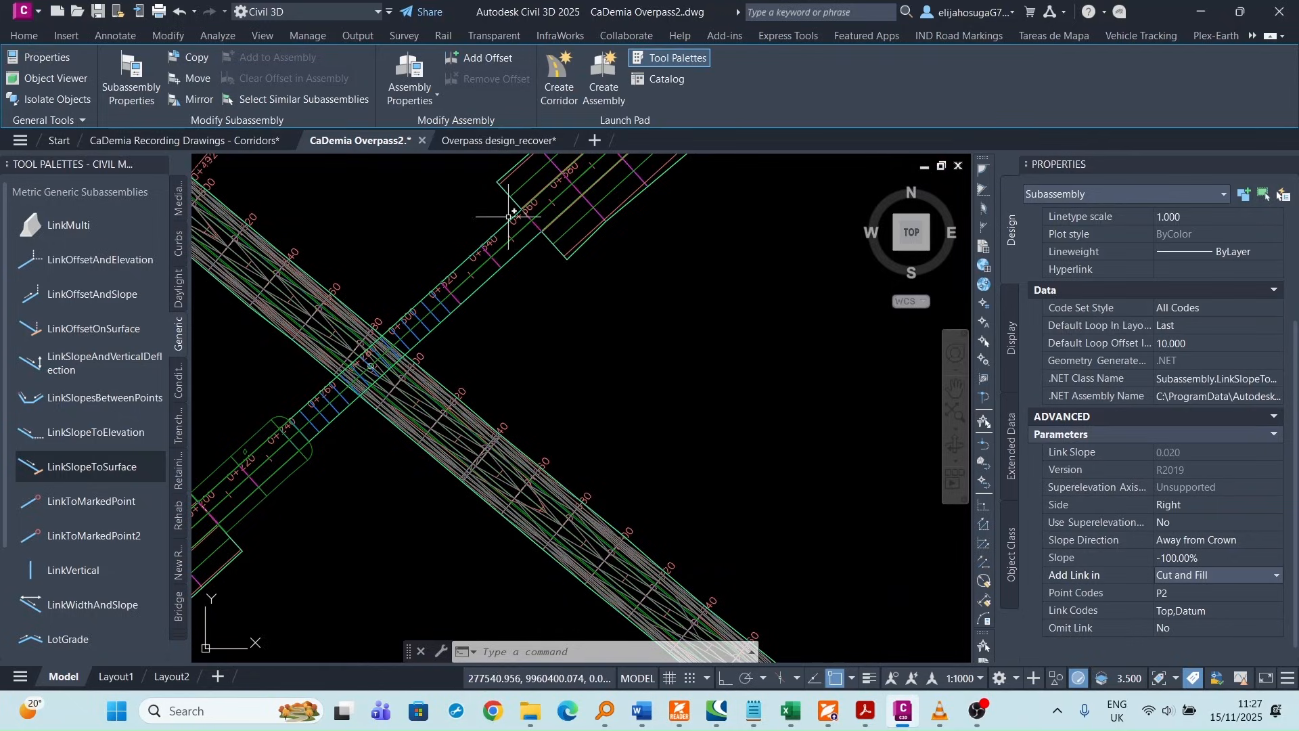
pyautogui.scroll(-2, 504, 244)
pyautogui.scroll(-4, 526, 268)
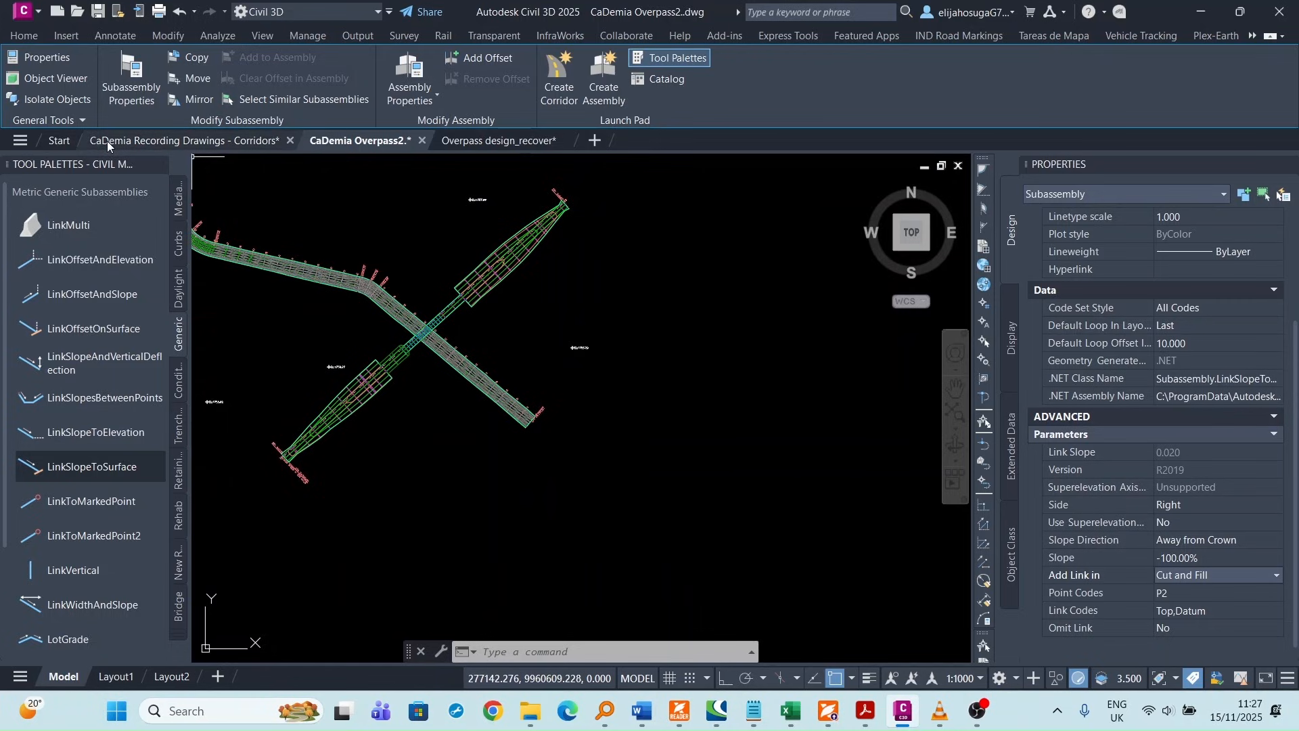
pyautogui.click(34, 41)
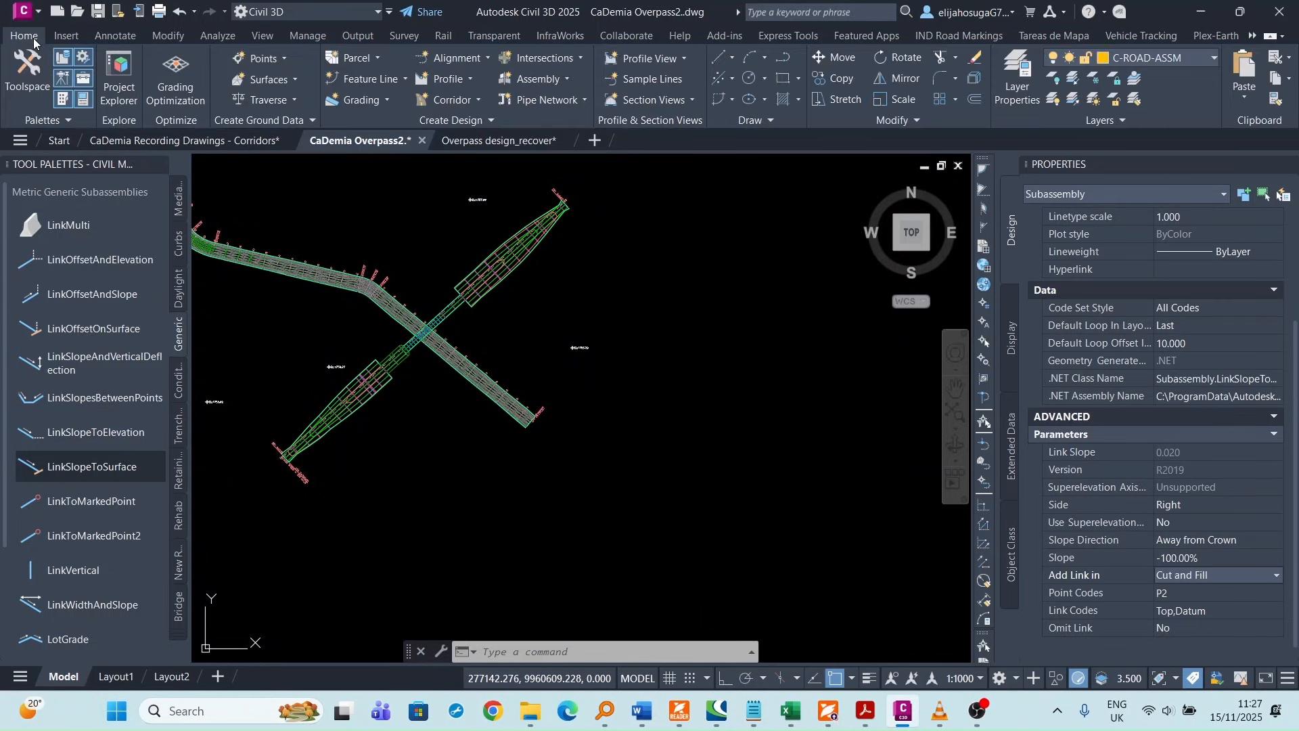
pyautogui.scroll(5, 441, 301)
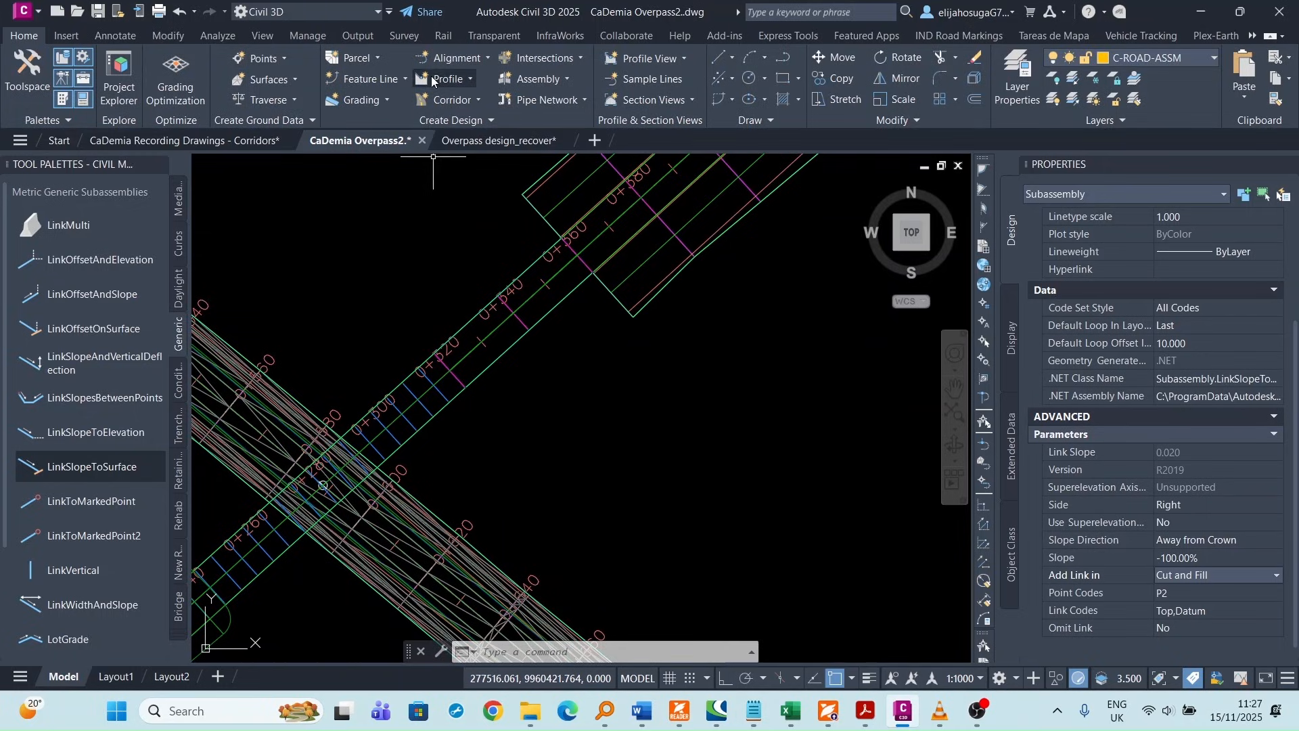
pyautogui.click(452, 60)
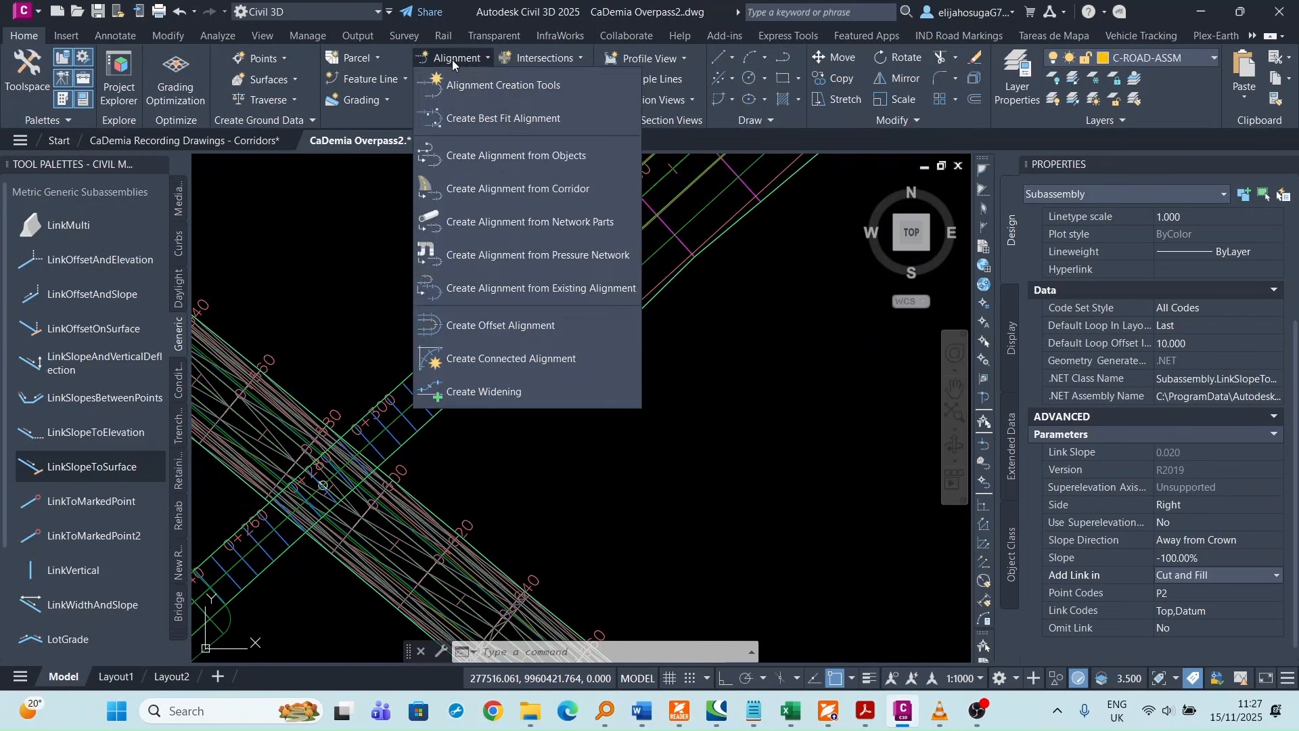
pyautogui.click(490, 87)
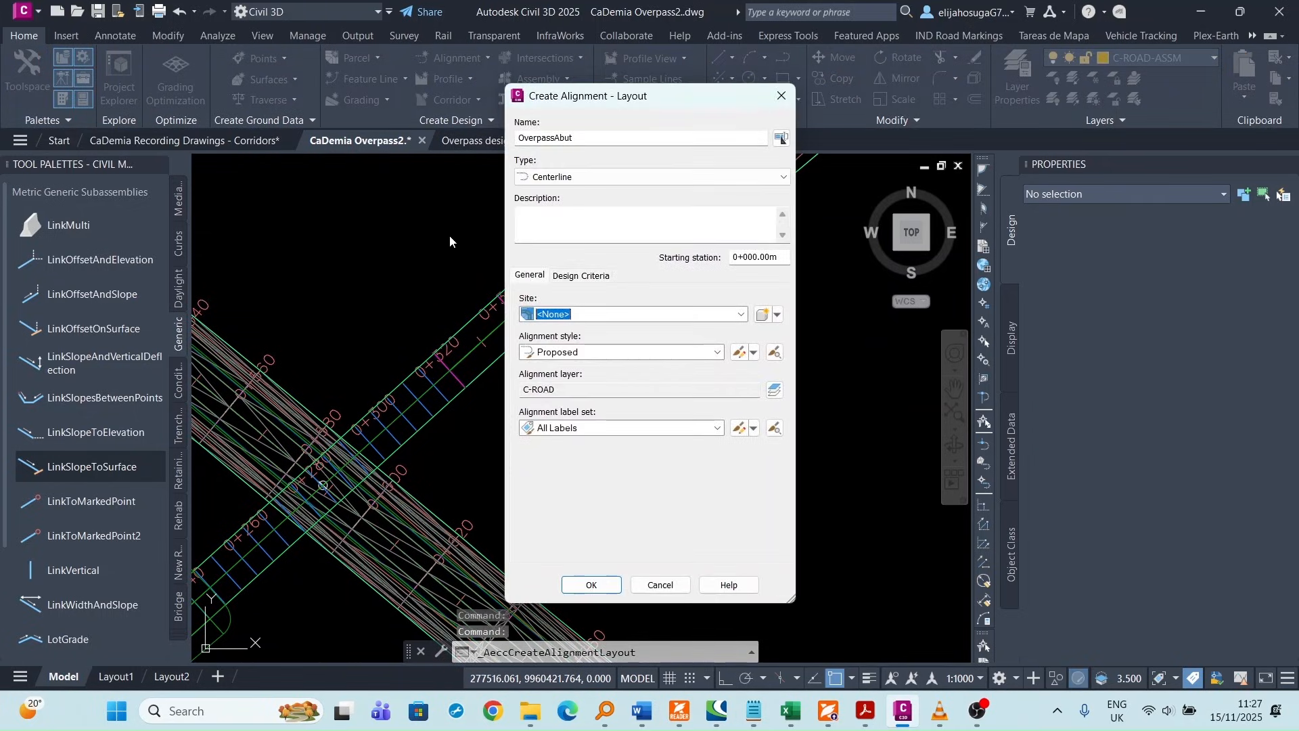
pyautogui.hotkey('shift', 'Tab')
pyautogui.hotkey('shift', 'Tab')
pyautogui.hotkey('shift', 'Tab')
pyautogui.hotkey('shift', 'Tab')
pyautogui.hotkey('shift', 'Tab')
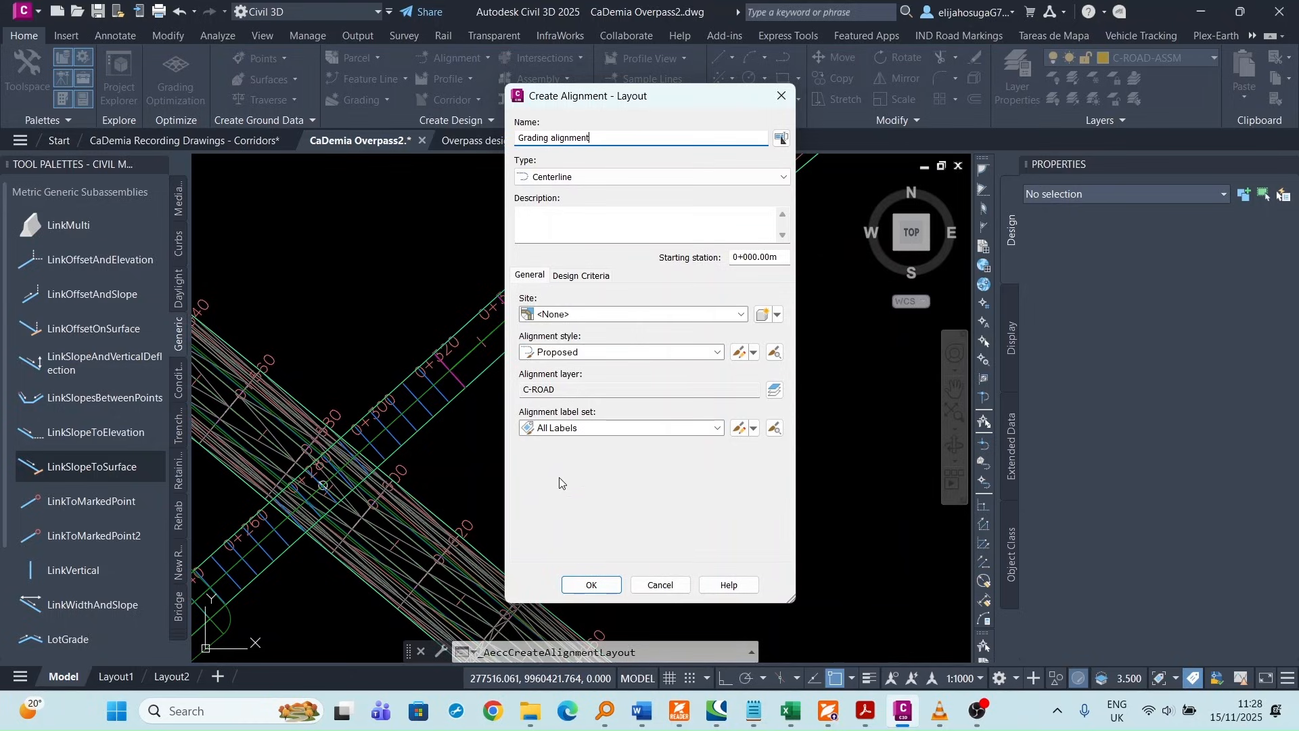
pyautogui.click(585, 427)
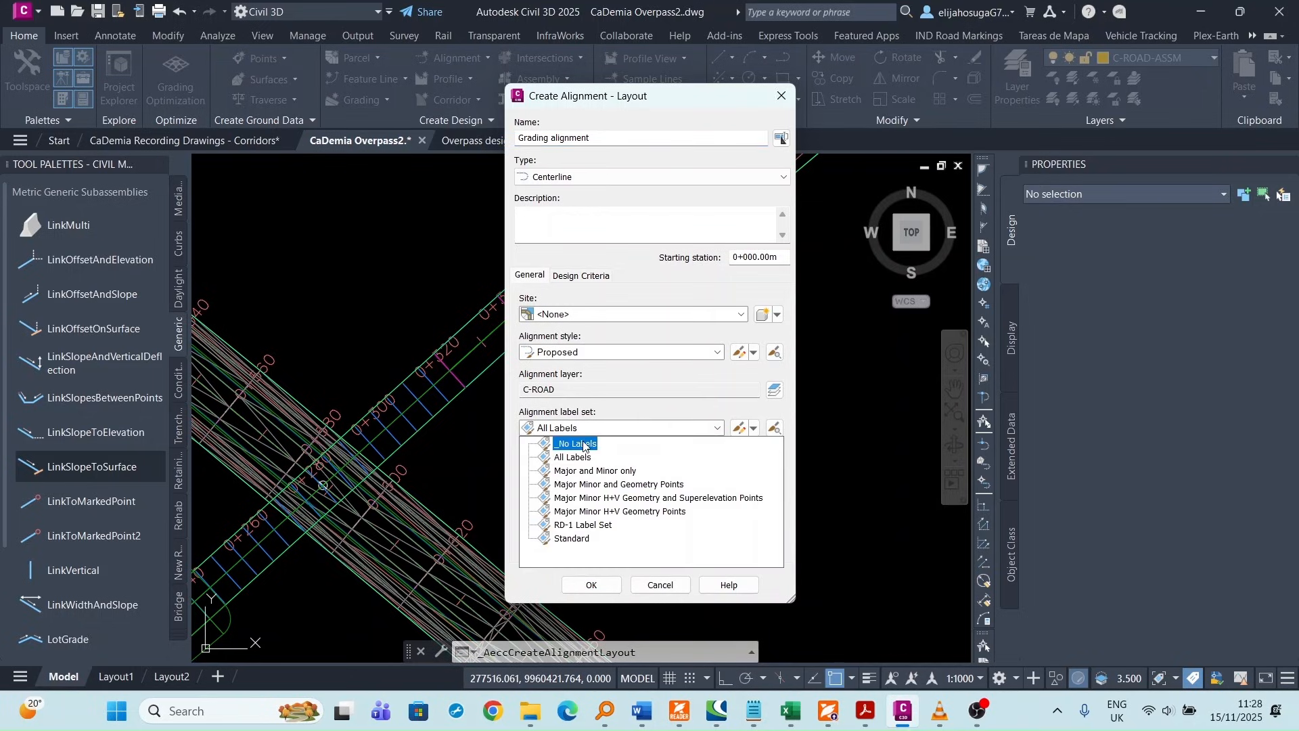
pyautogui.click(569, 441)
pyautogui.click(592, 586)
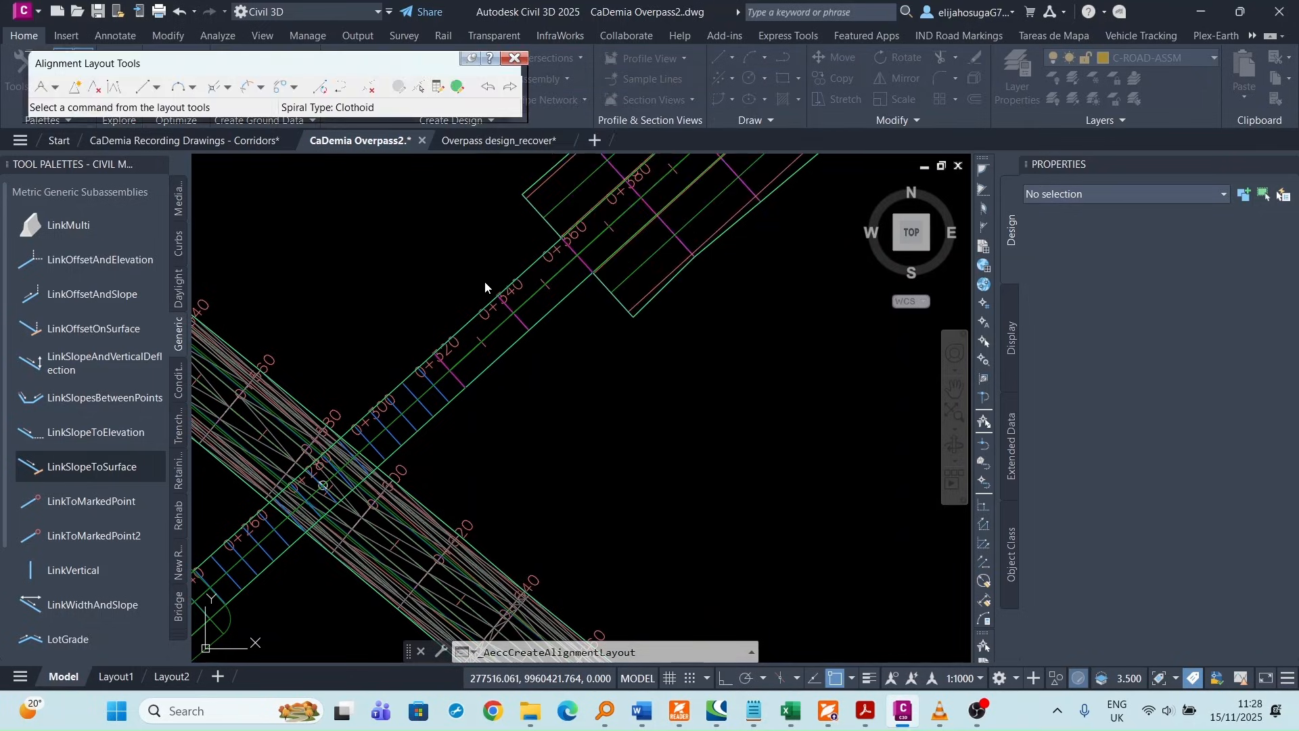
# - Draw Grading alignment tangents without curves from the abutment corner near 0+360 along the overpass edge to 0+320, then across to the opposite edge
pyautogui.click(55, 87)
pyautogui.click(93, 106)
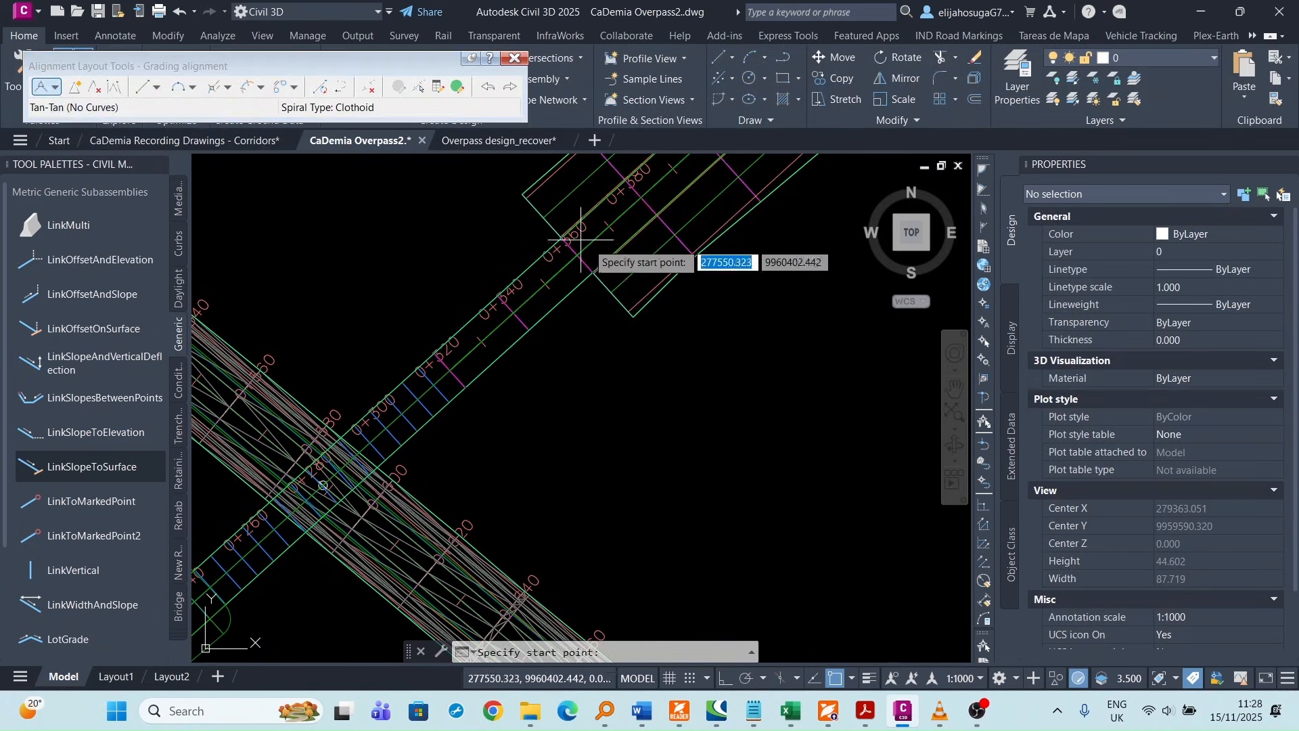
pyautogui.scroll(2, 569, 233)
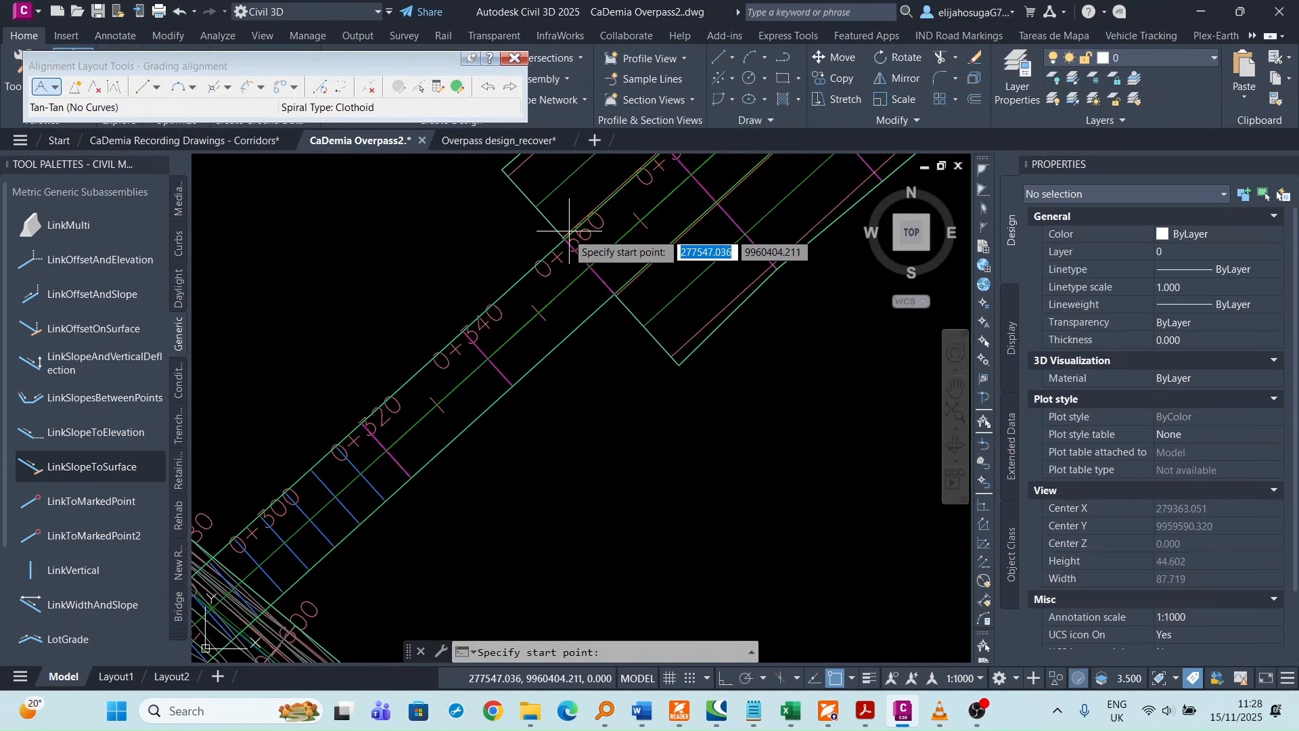
pyautogui.scroll(3, 566, 230)
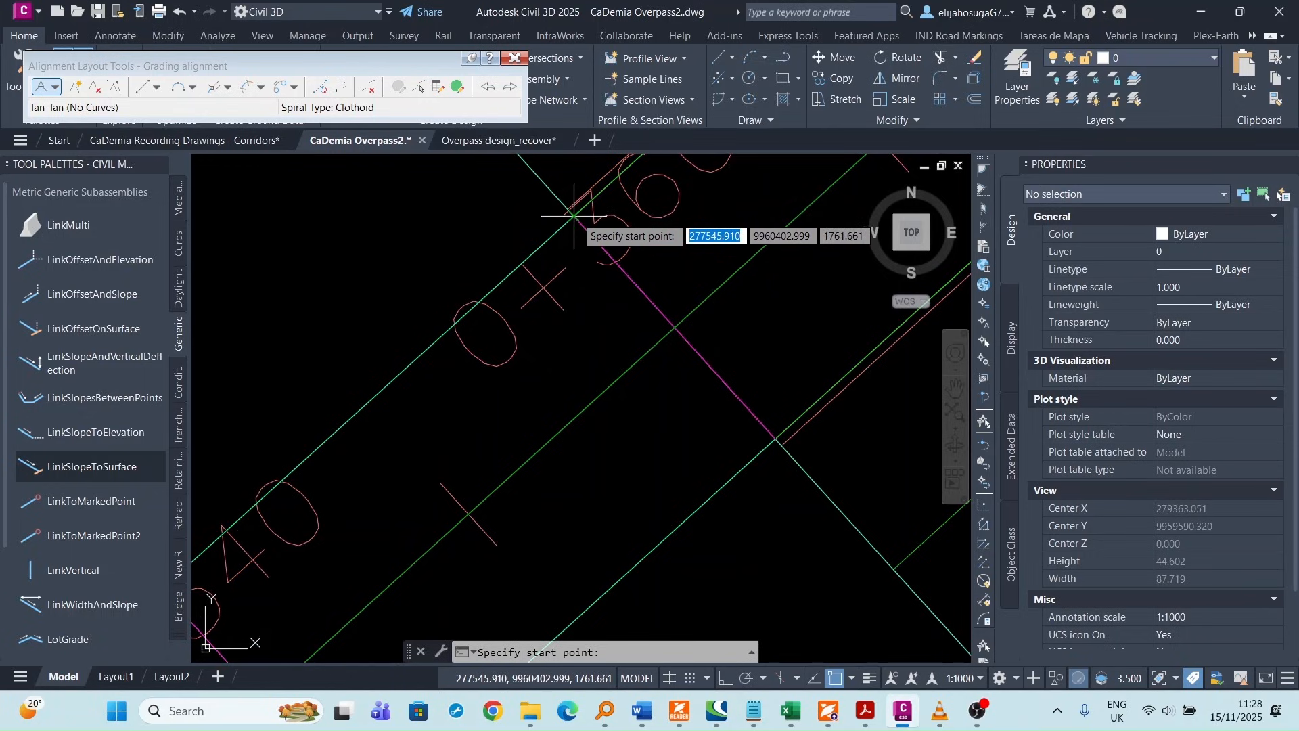
pyautogui.click(574, 216)
pyautogui.scroll(-5, 574, 223)
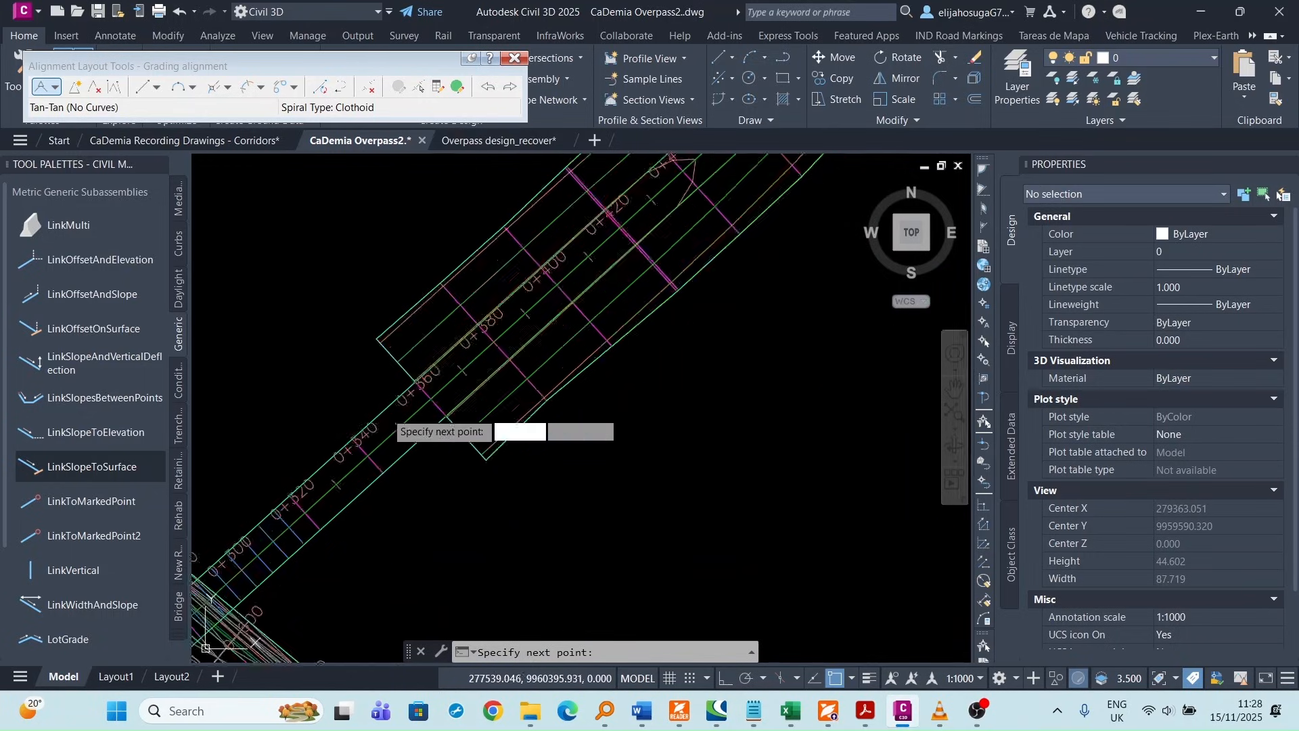
pyautogui.scroll(2, 481, 399)
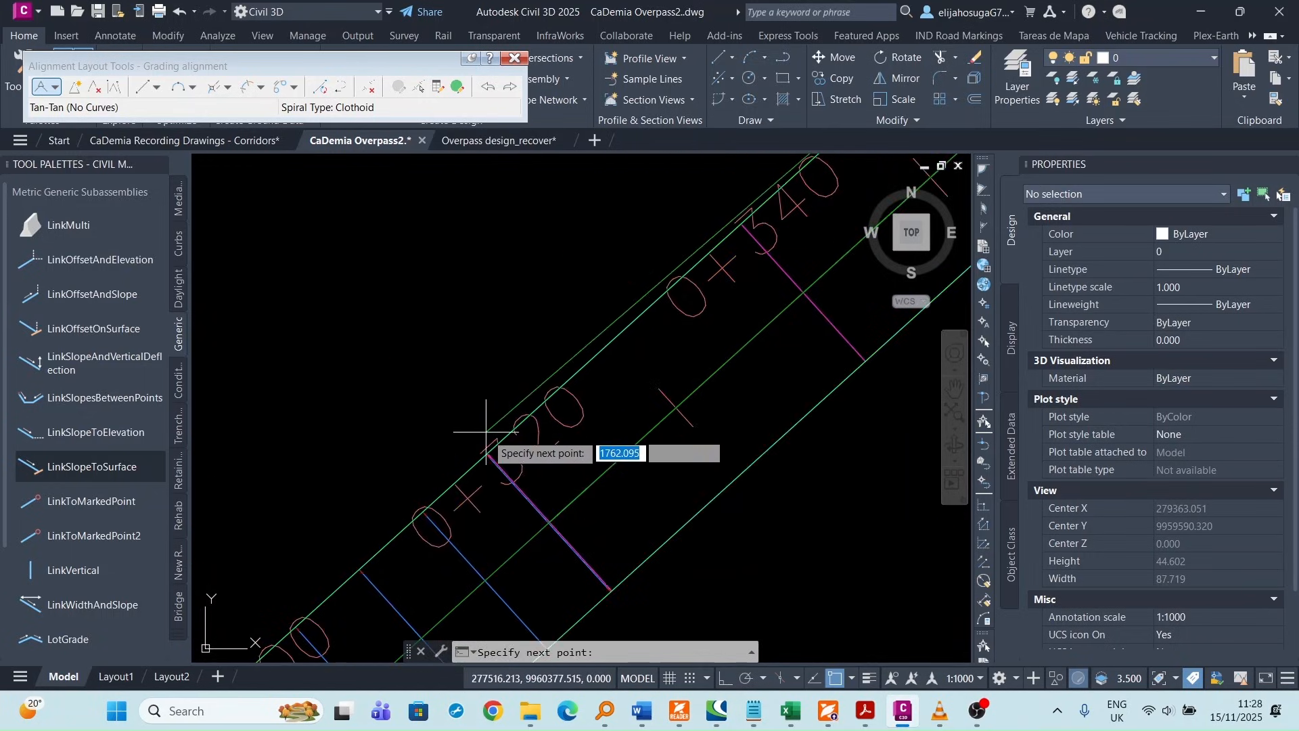
pyautogui.click(488, 455)
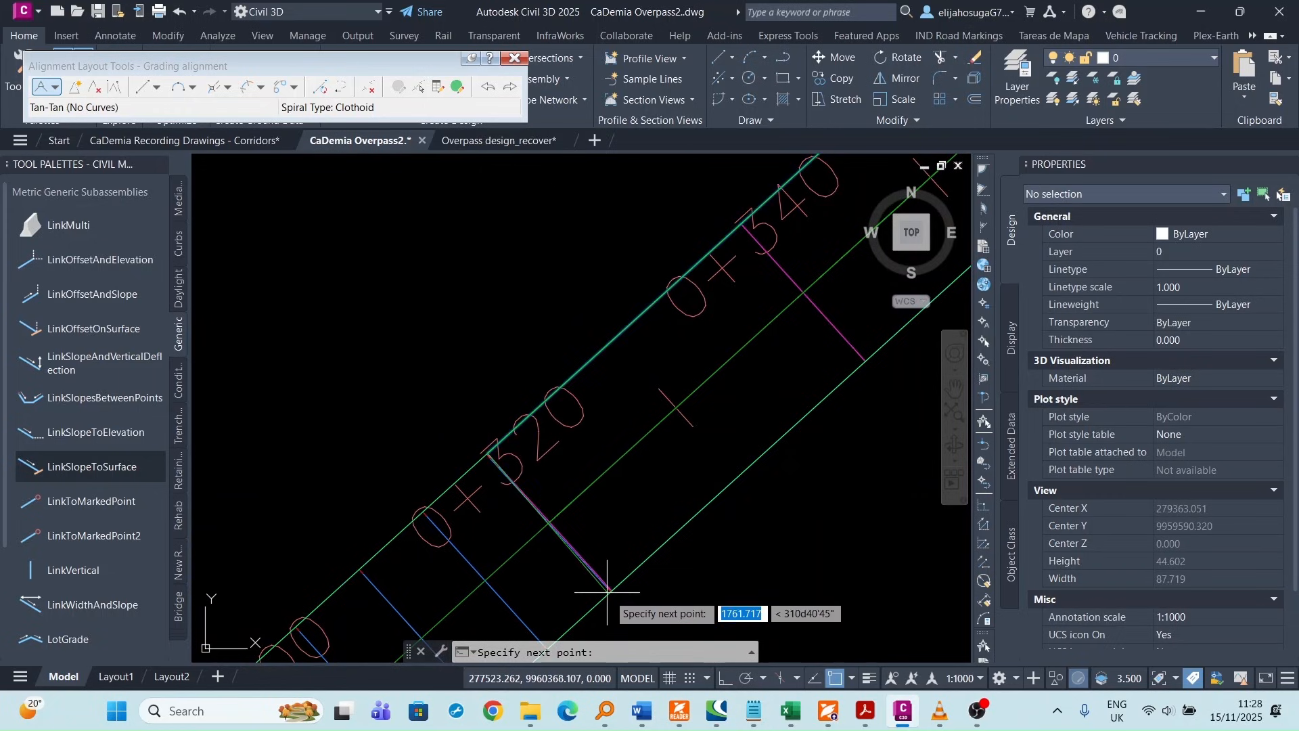
pyautogui.click(612, 592)
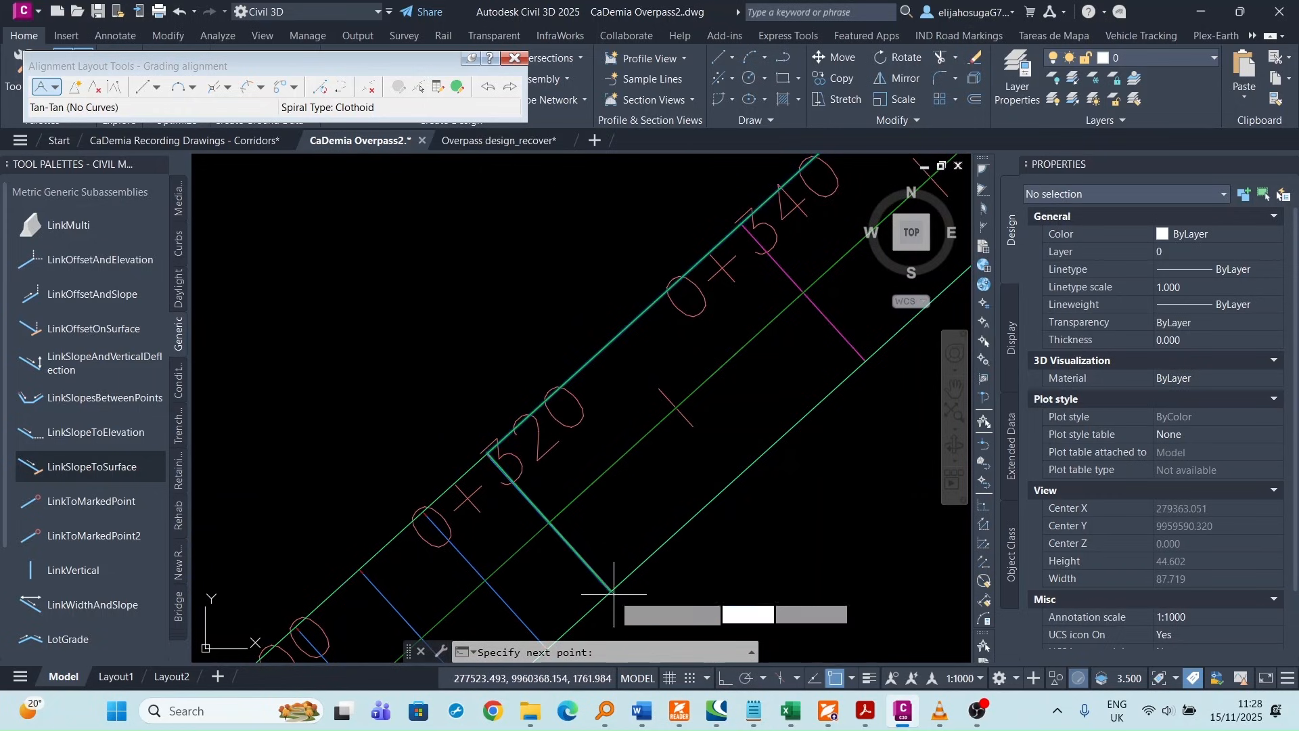
# - Extend the Grading alignment back along the opposite overpass edge to the abutment corner near 0+360 and finish the layout
pyautogui.scroll(-6, 740, 477)
pyautogui.moveTo(741, 477); pyautogui.dragTo(521, 576, button='middle')
pyautogui.scroll(3, 592, 582)
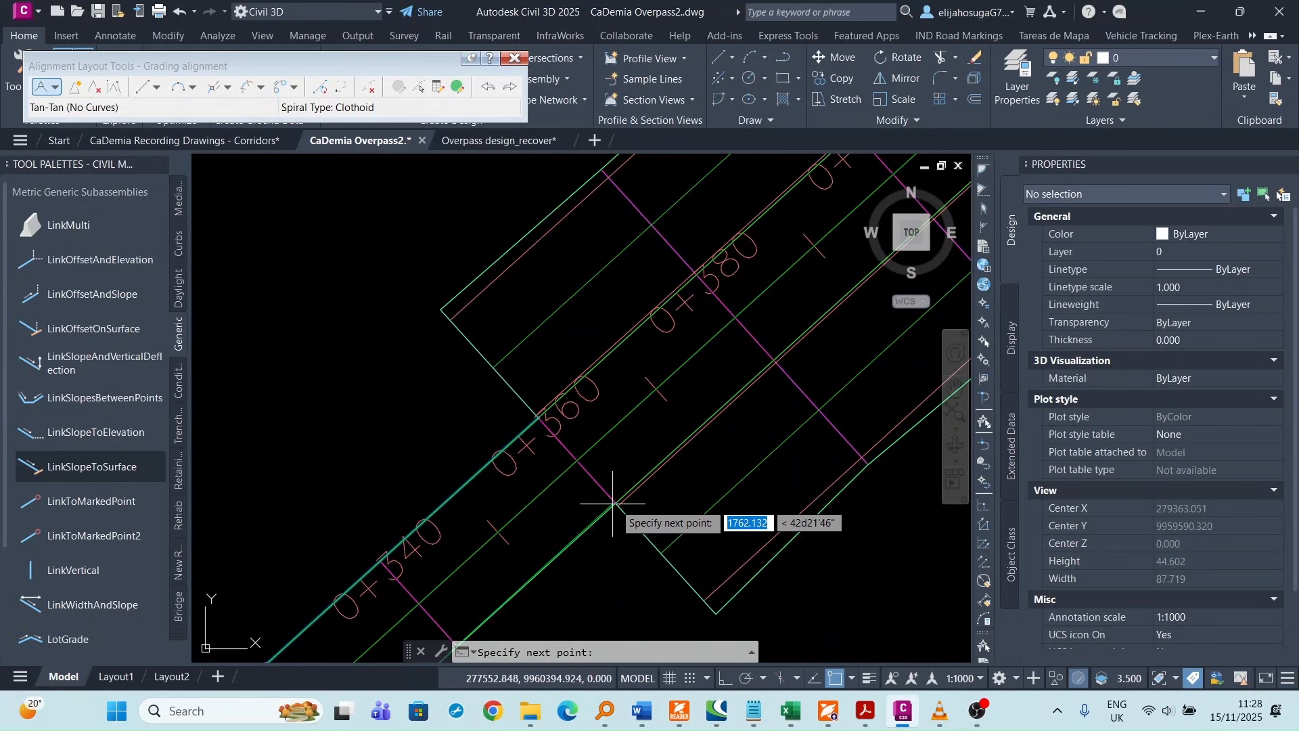
pyautogui.scroll(3, 613, 507)
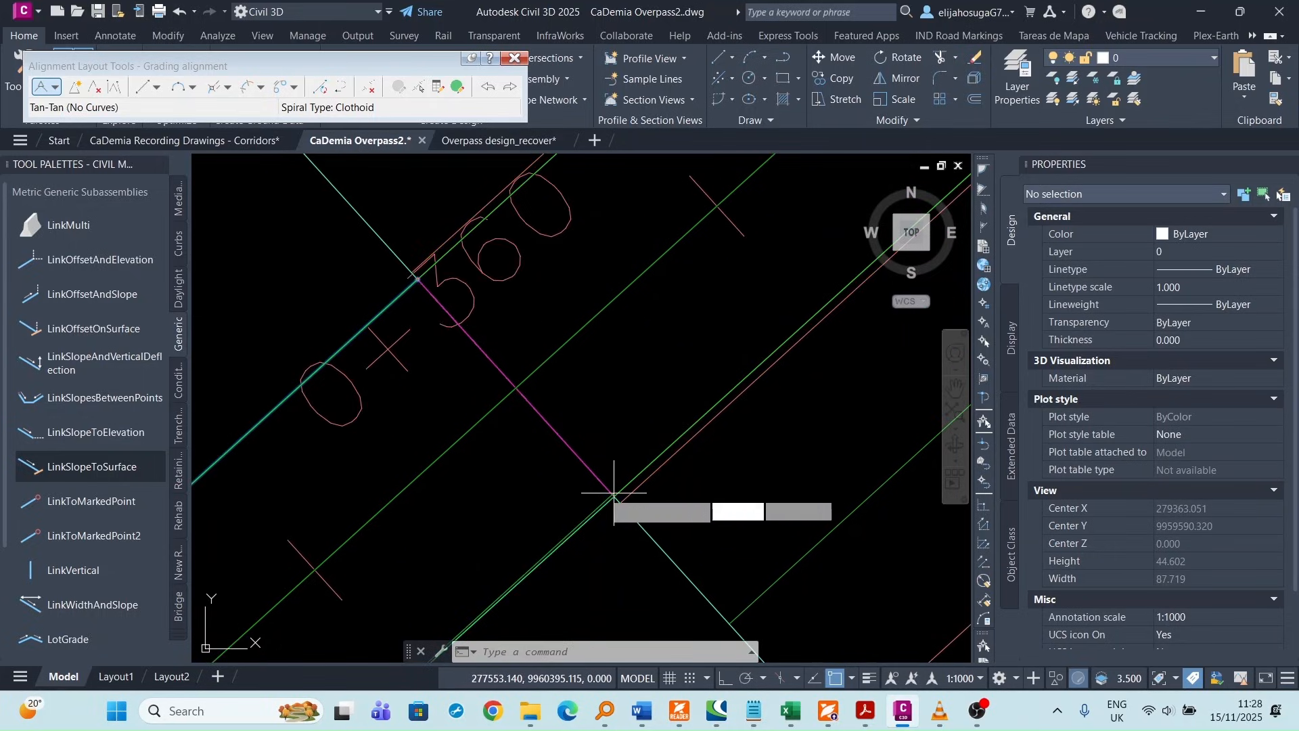
pyautogui.click(615, 496)
pyautogui.press('Escape')
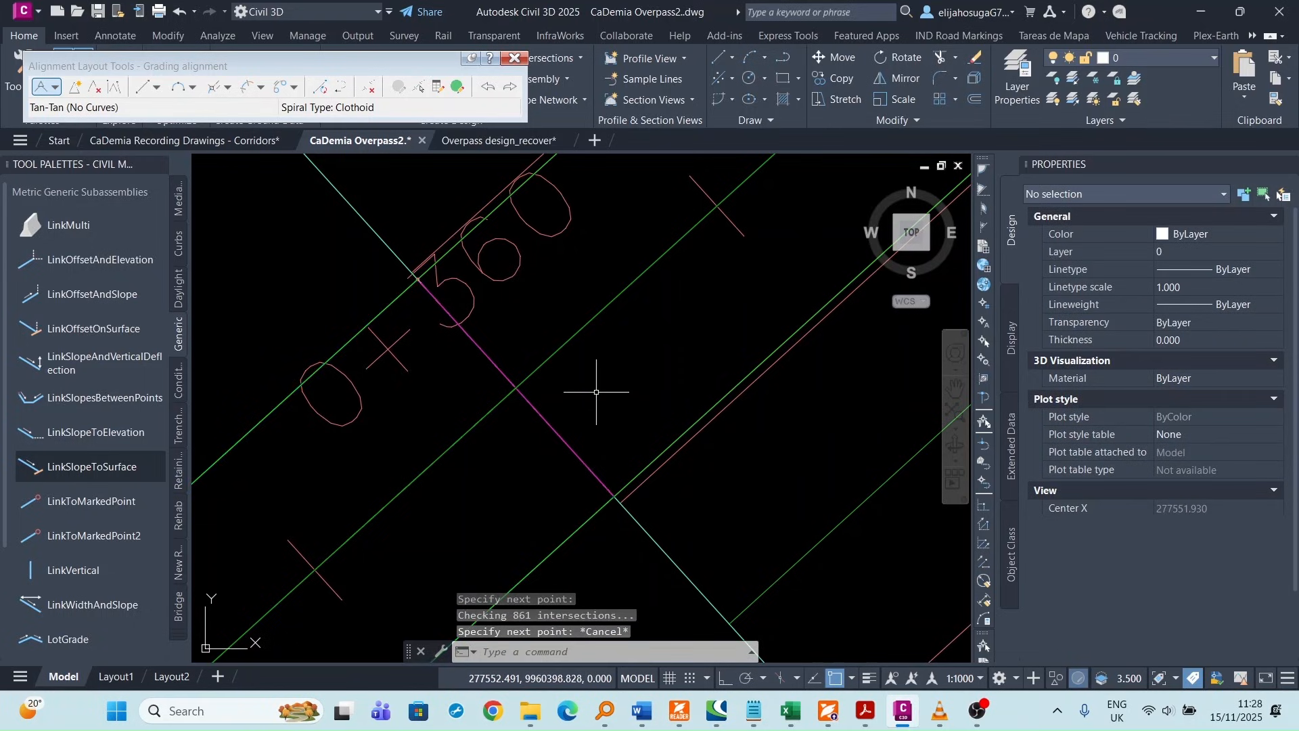
pyautogui.scroll(-3, 594, 396)
pyautogui.scroll(2, 532, 325)
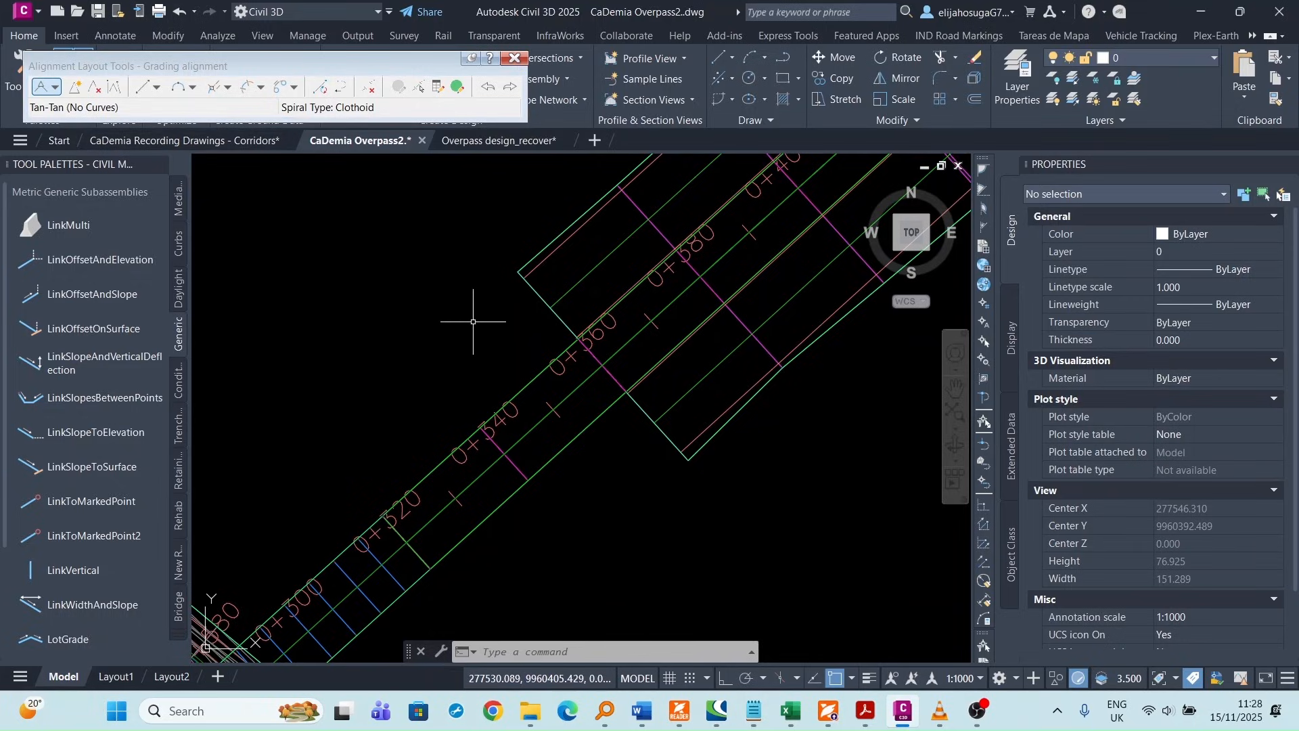
pyautogui.press('Escape')
pyautogui.press('Escape')
pyautogui.press('Escape')
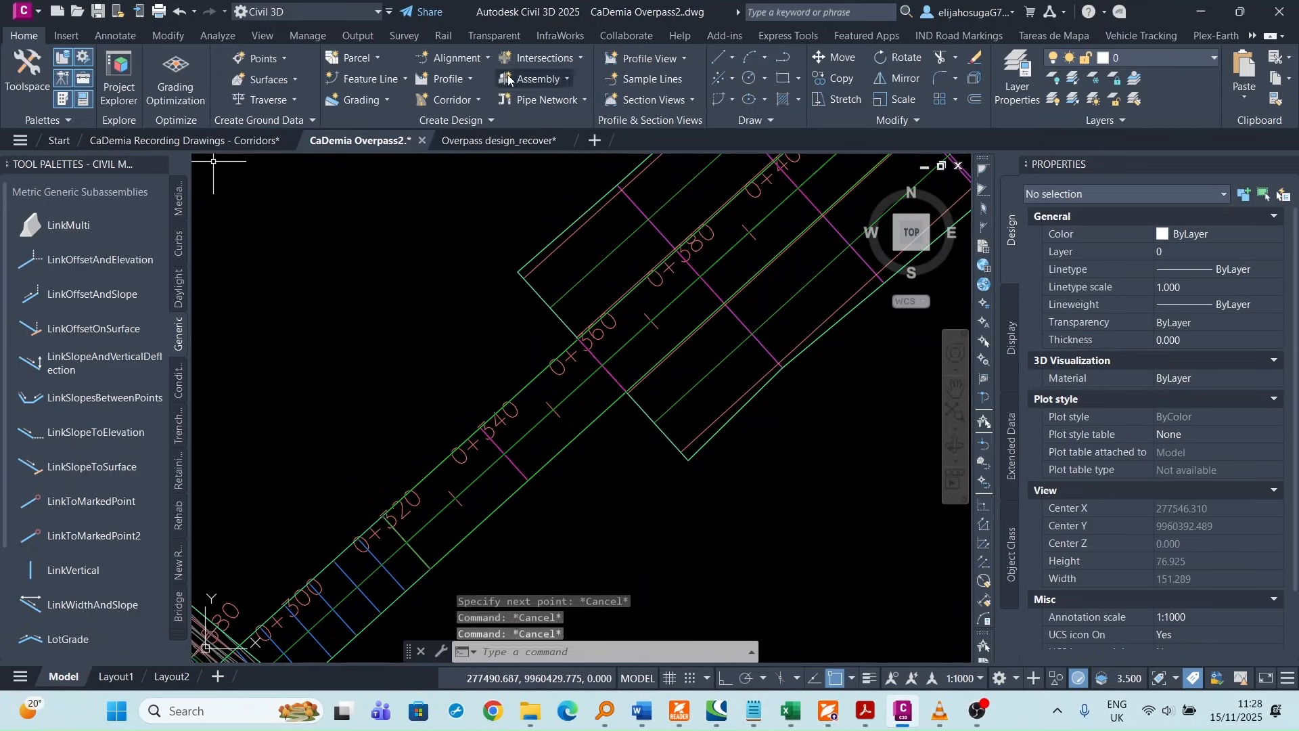
pyautogui.click(454, 100)
pyautogui.click(460, 124)
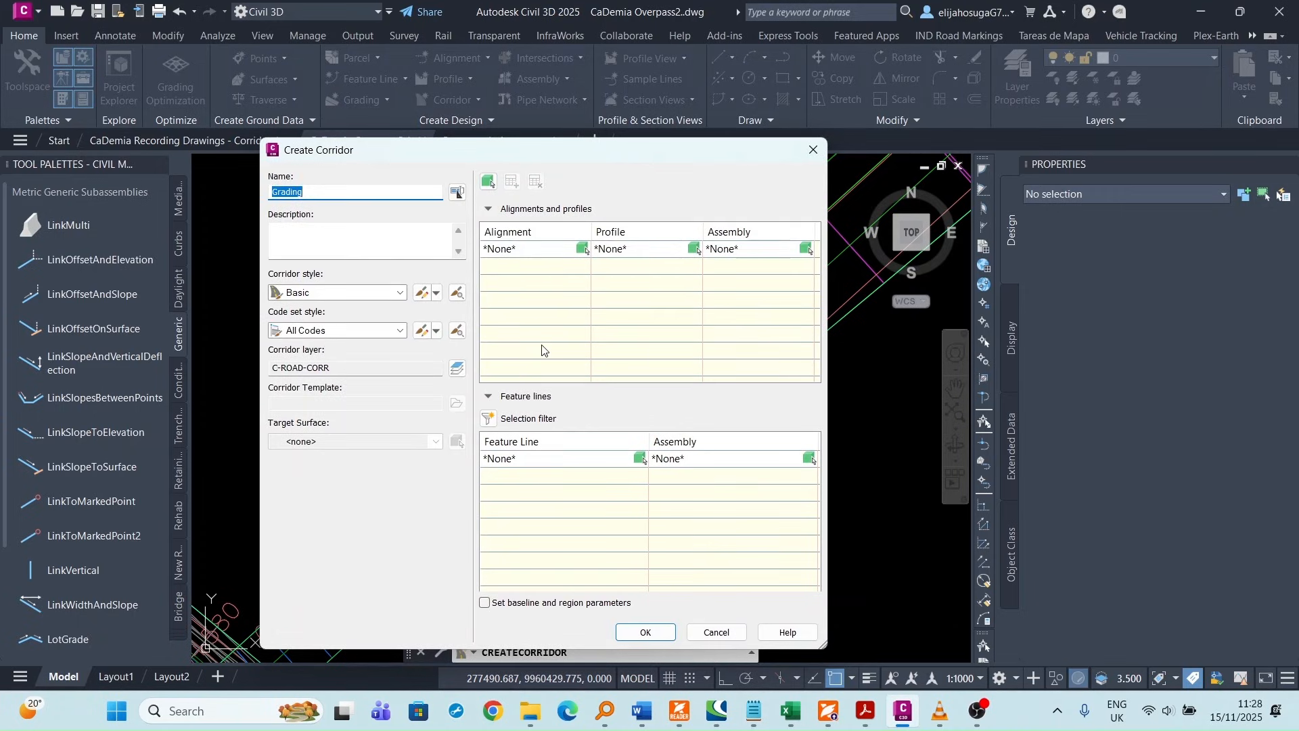
pyautogui.click(575, 251)
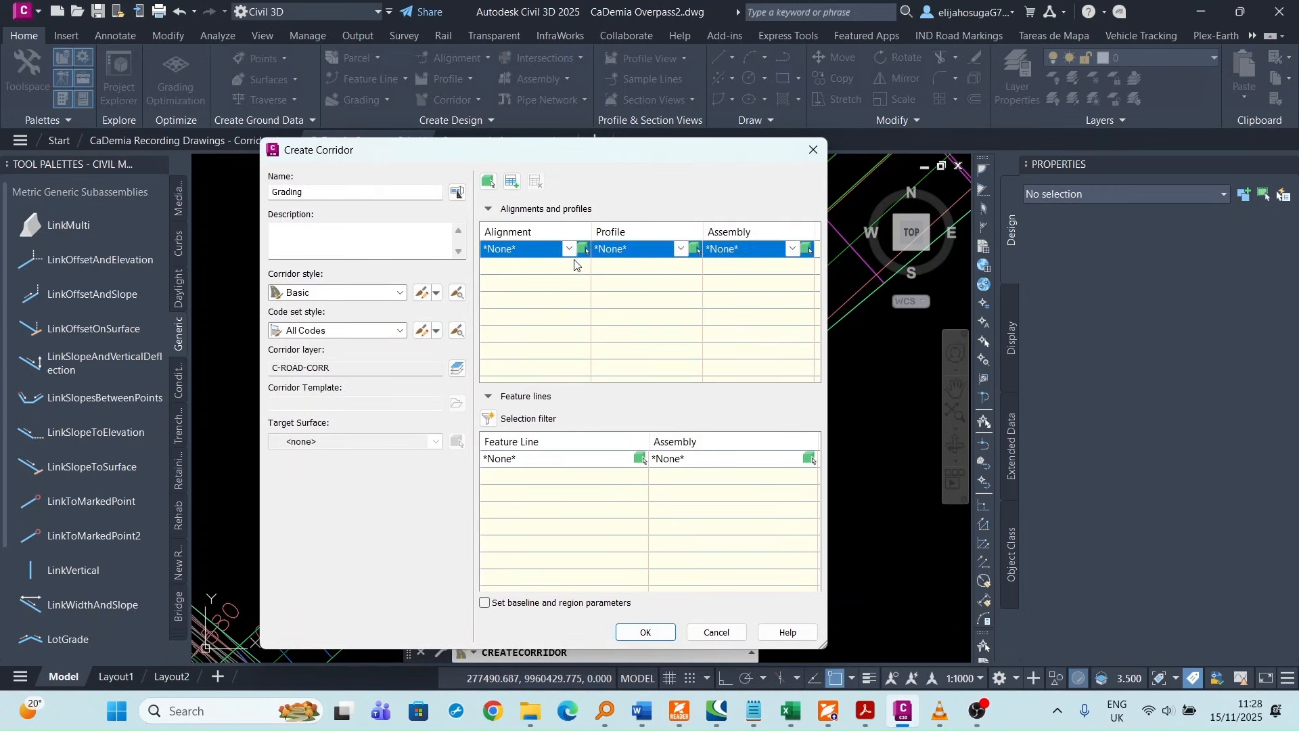
pyautogui.click(568, 250)
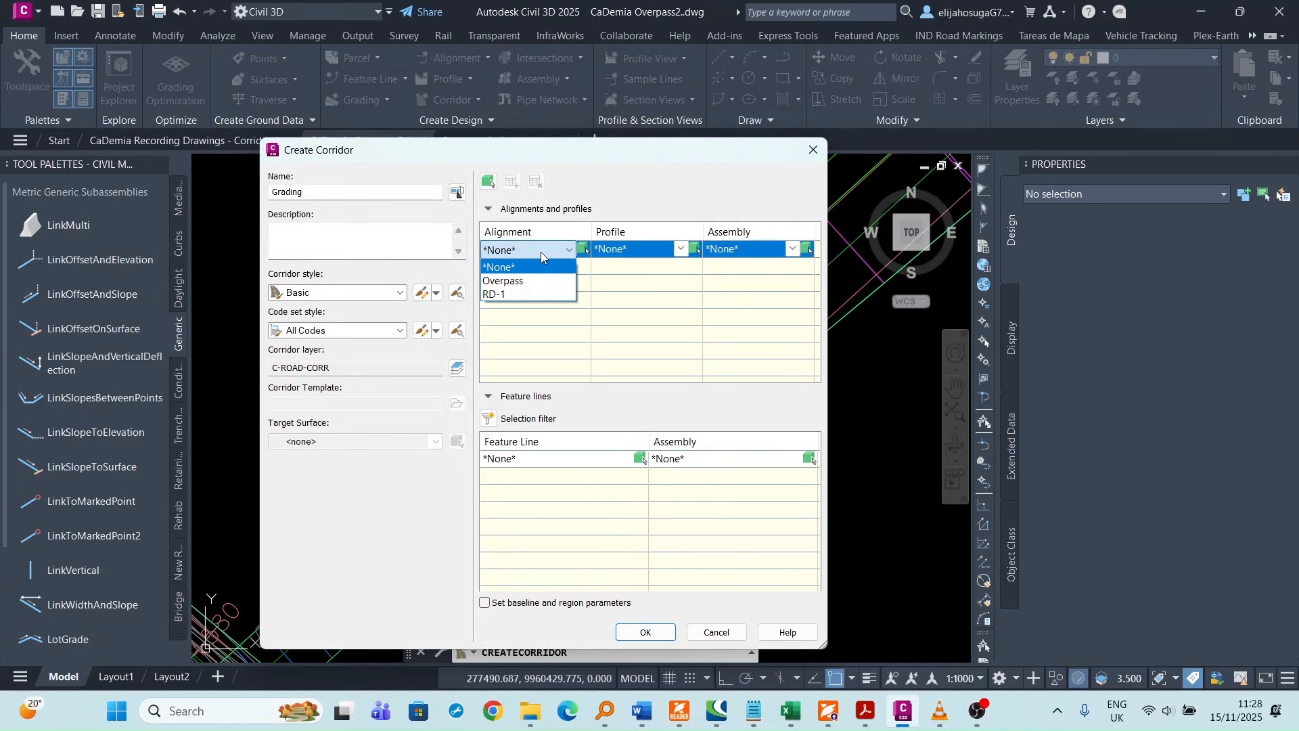
pyautogui.click(542, 252)
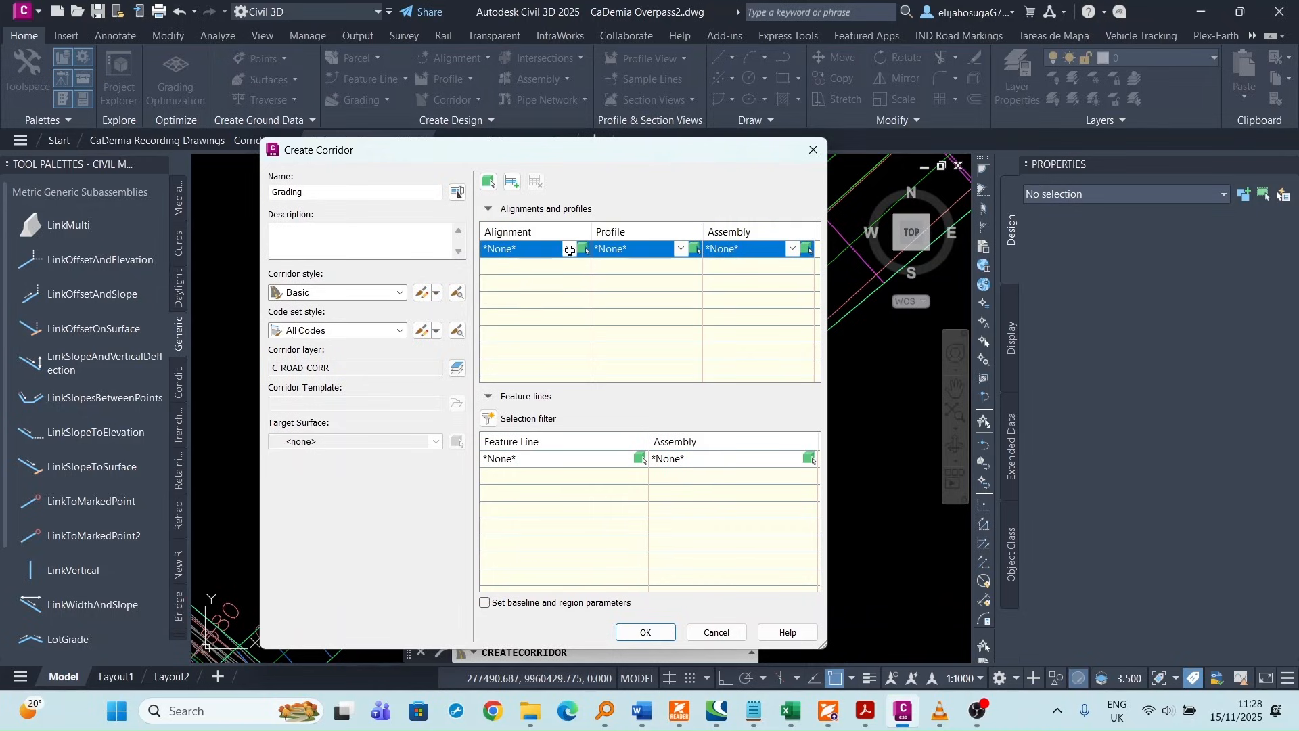
pyautogui.click(534, 253)
pyautogui.click(582, 253)
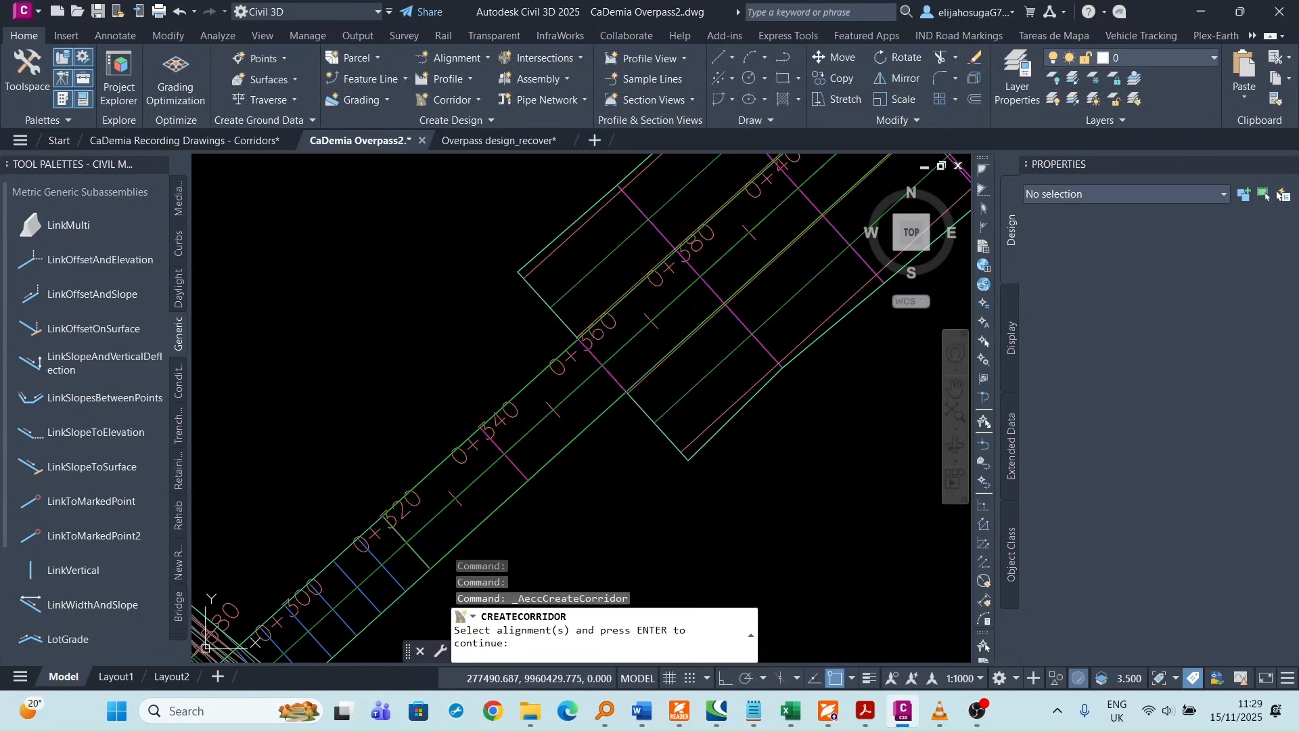
pyautogui.click(520, 389)
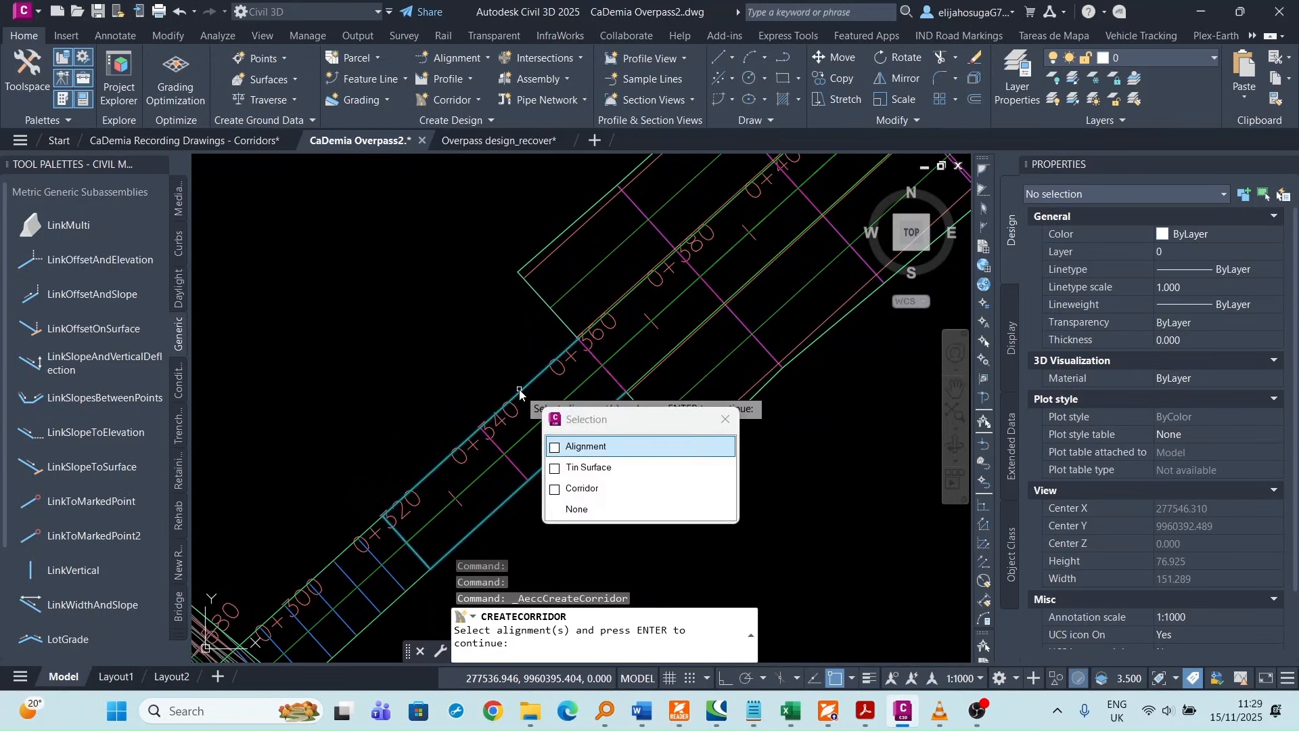
pyautogui.click(579, 443)
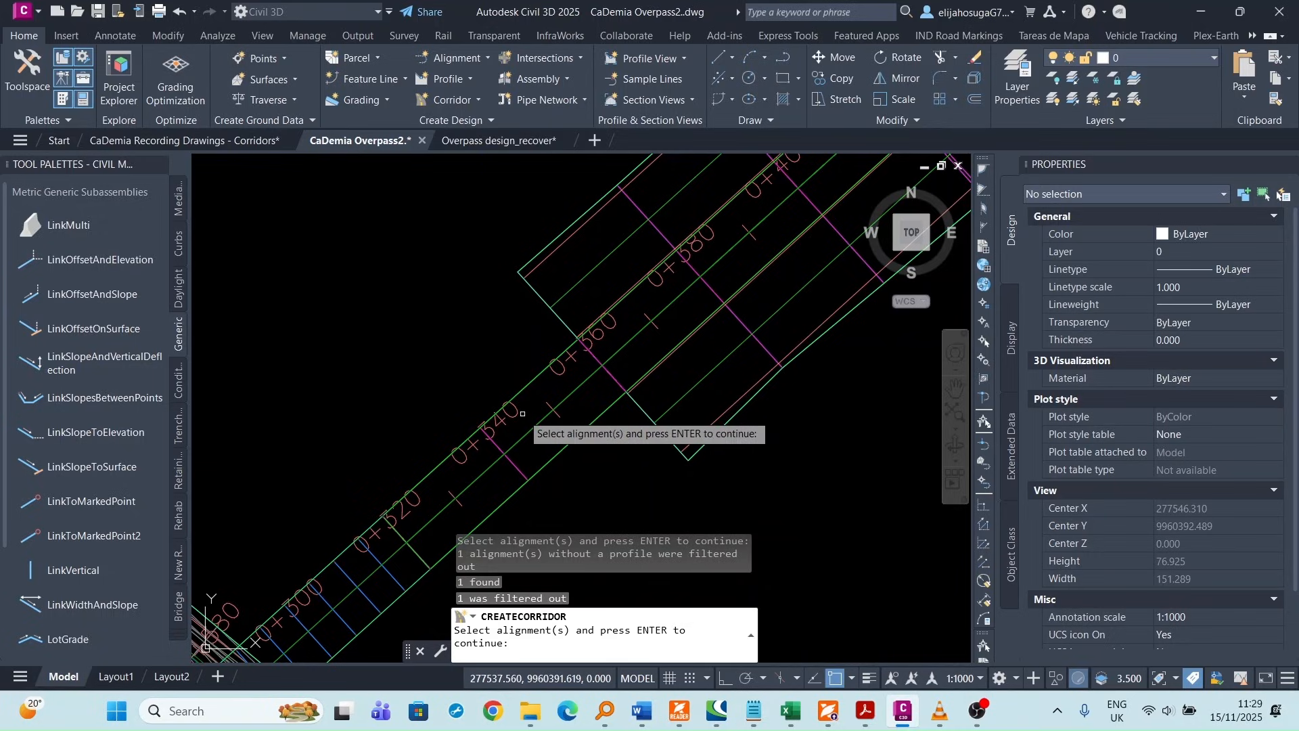
pyautogui.press('Return')
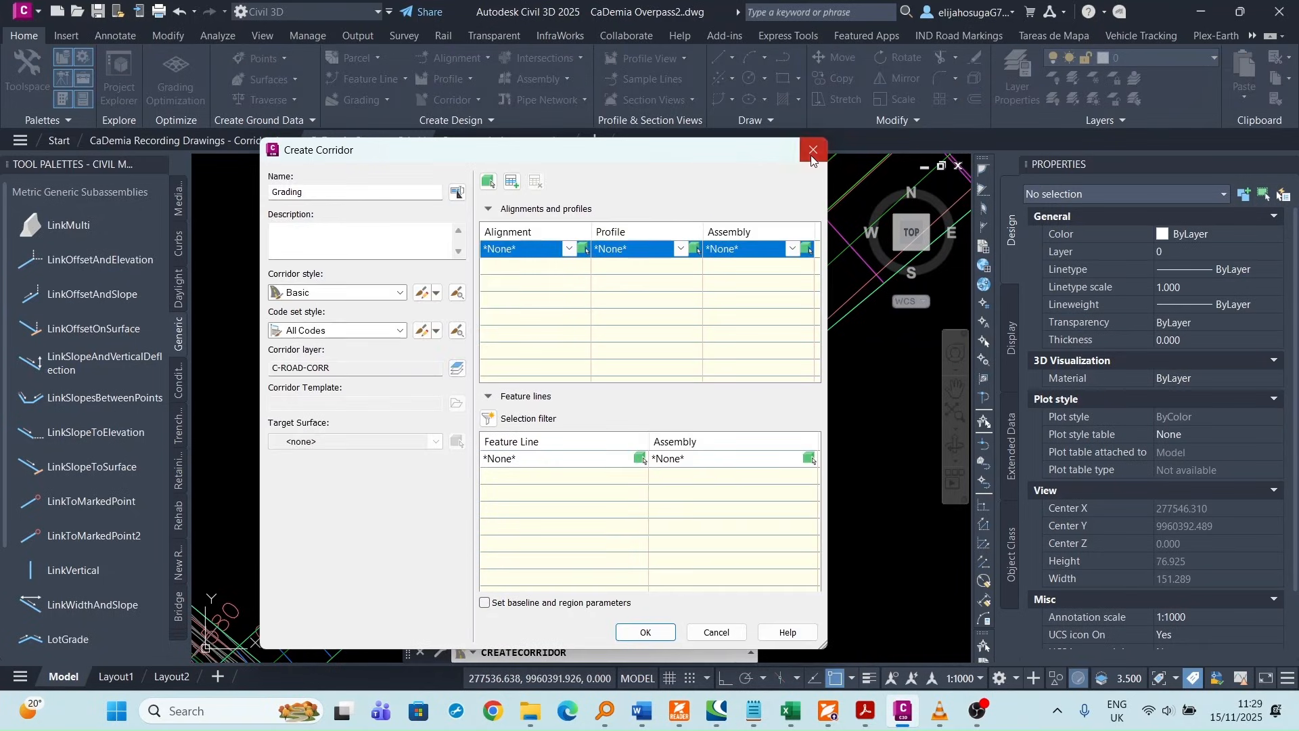
pyautogui.click(813, 151)
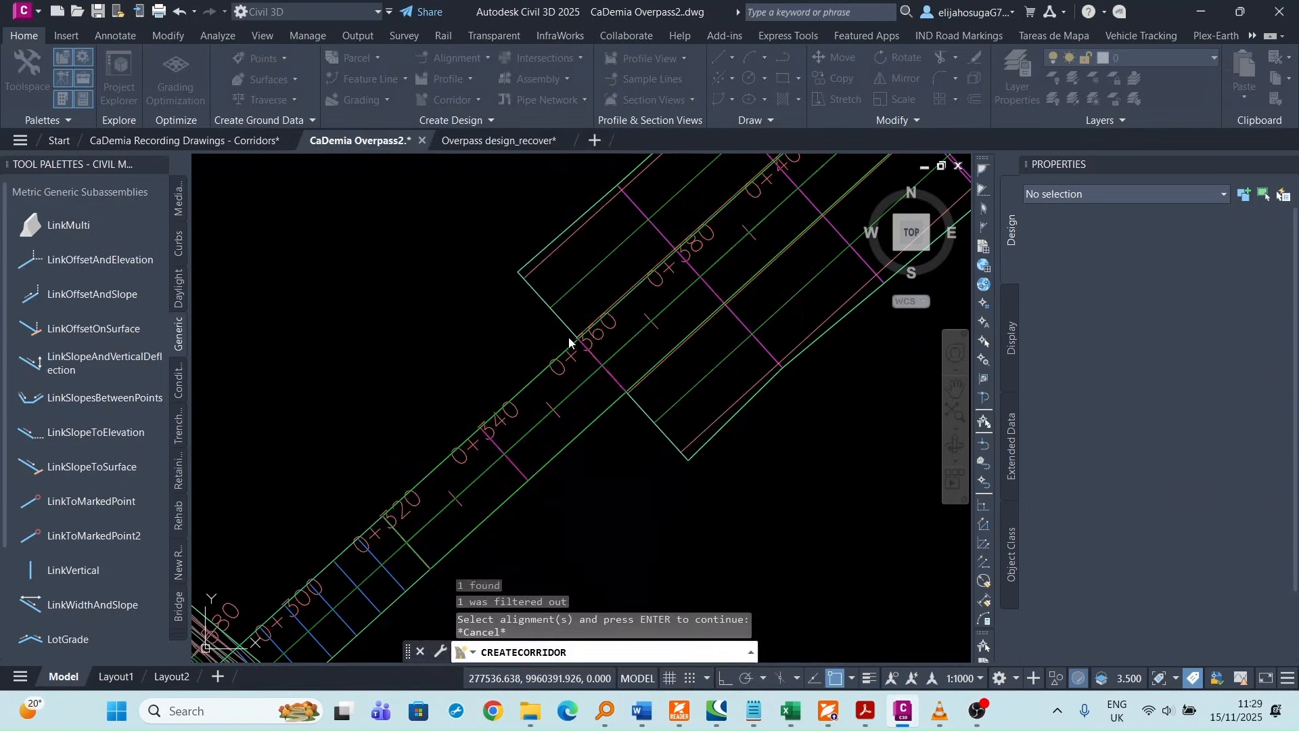
# - Add a surface profile of the Top Overpass surface along the full length of the Grading alignment
pyautogui.click(522, 388)
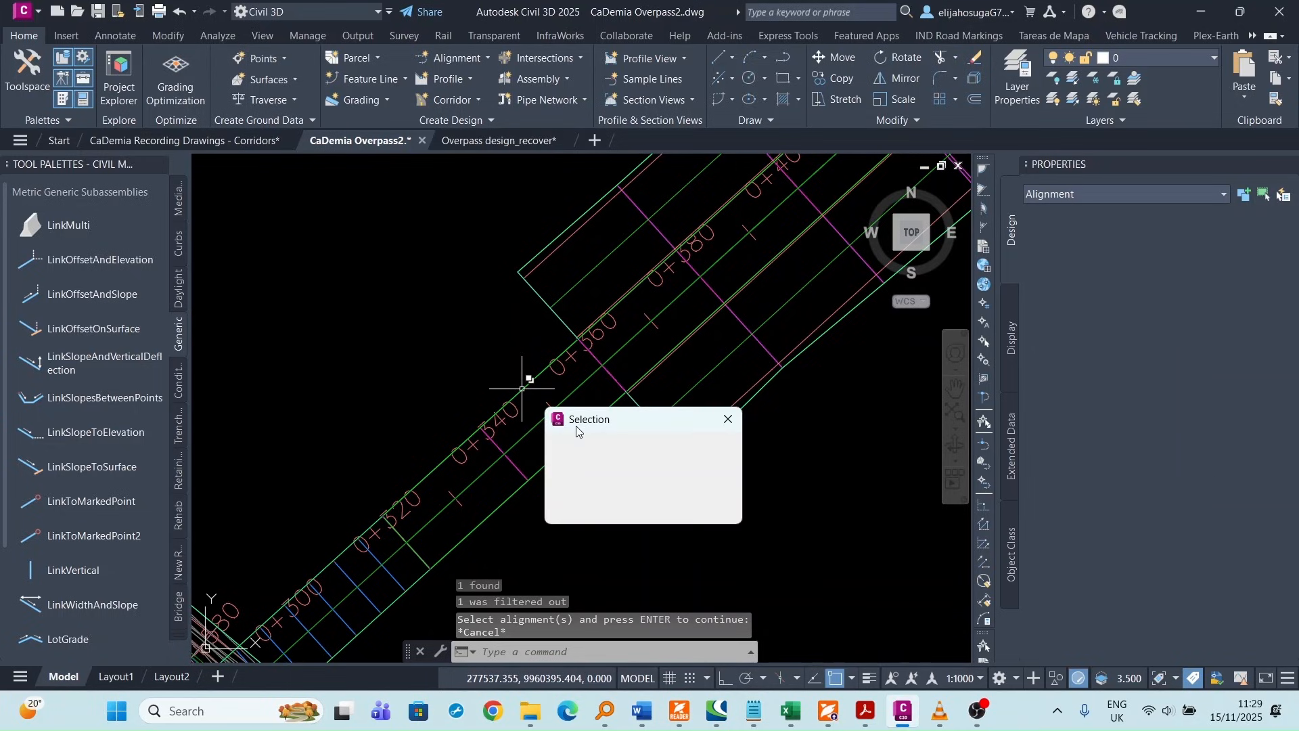
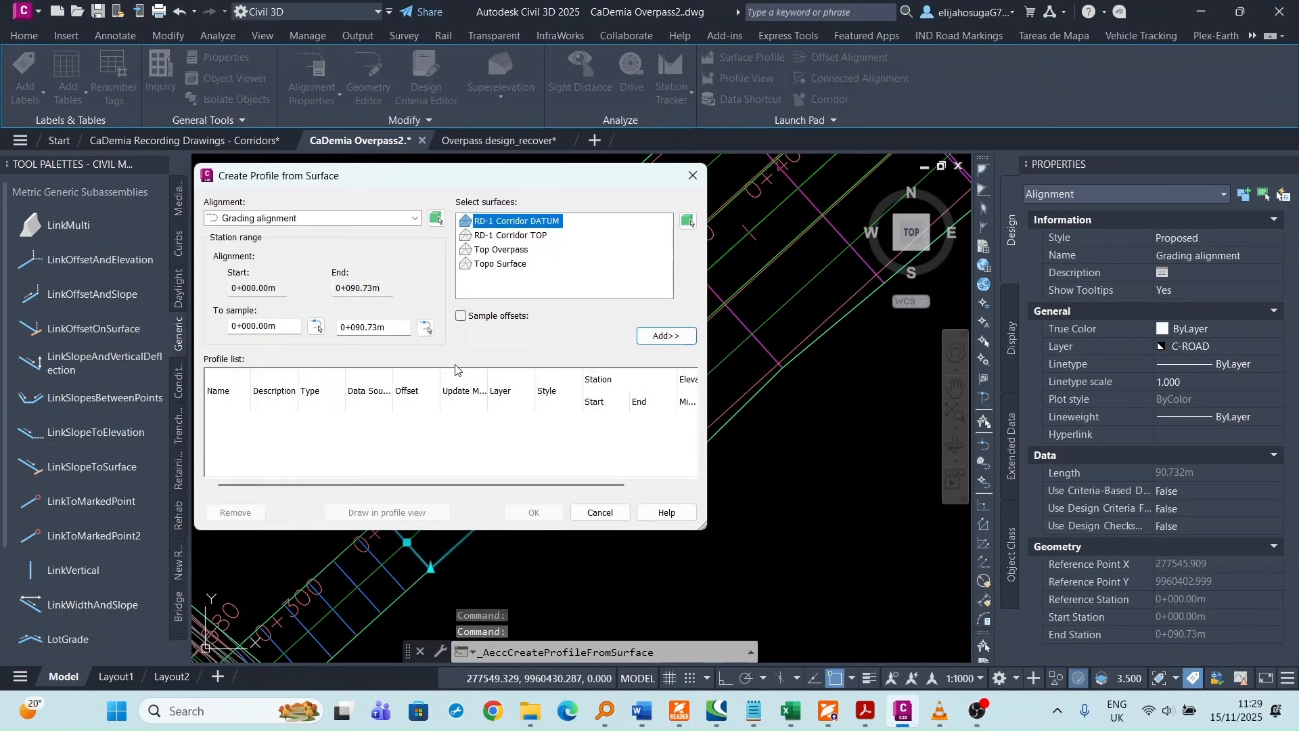
pyautogui.click(502, 251)
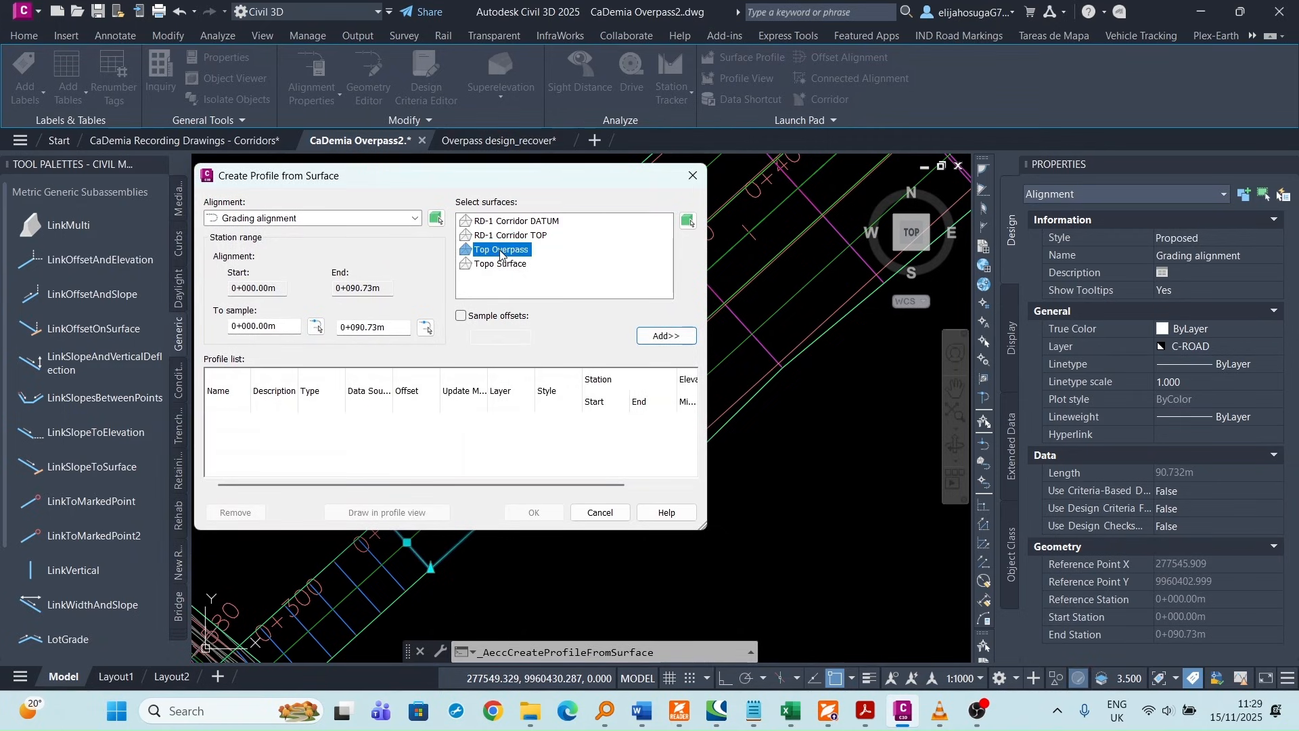
pyautogui.click(664, 338)
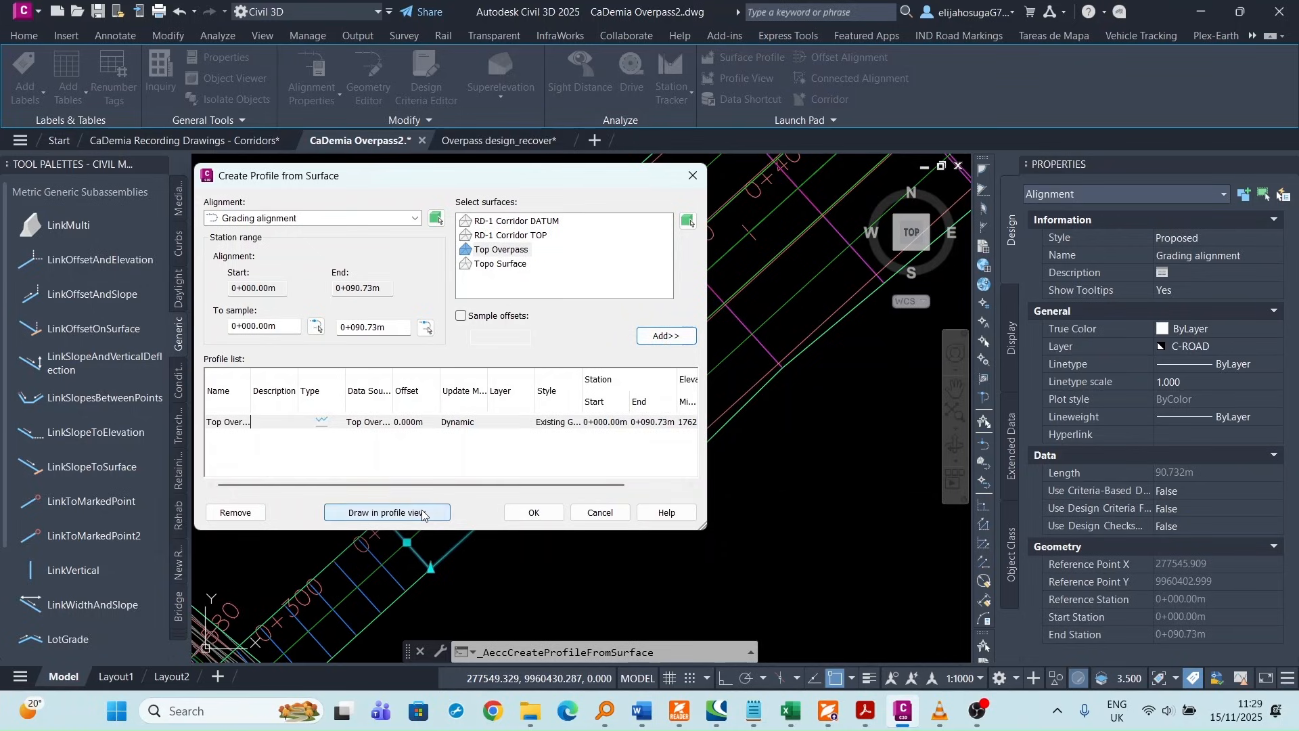
# - Create a profile view for the Grading alignment and place it in the empty area below the easternmost existing profile view
pyautogui.click(423, 514)
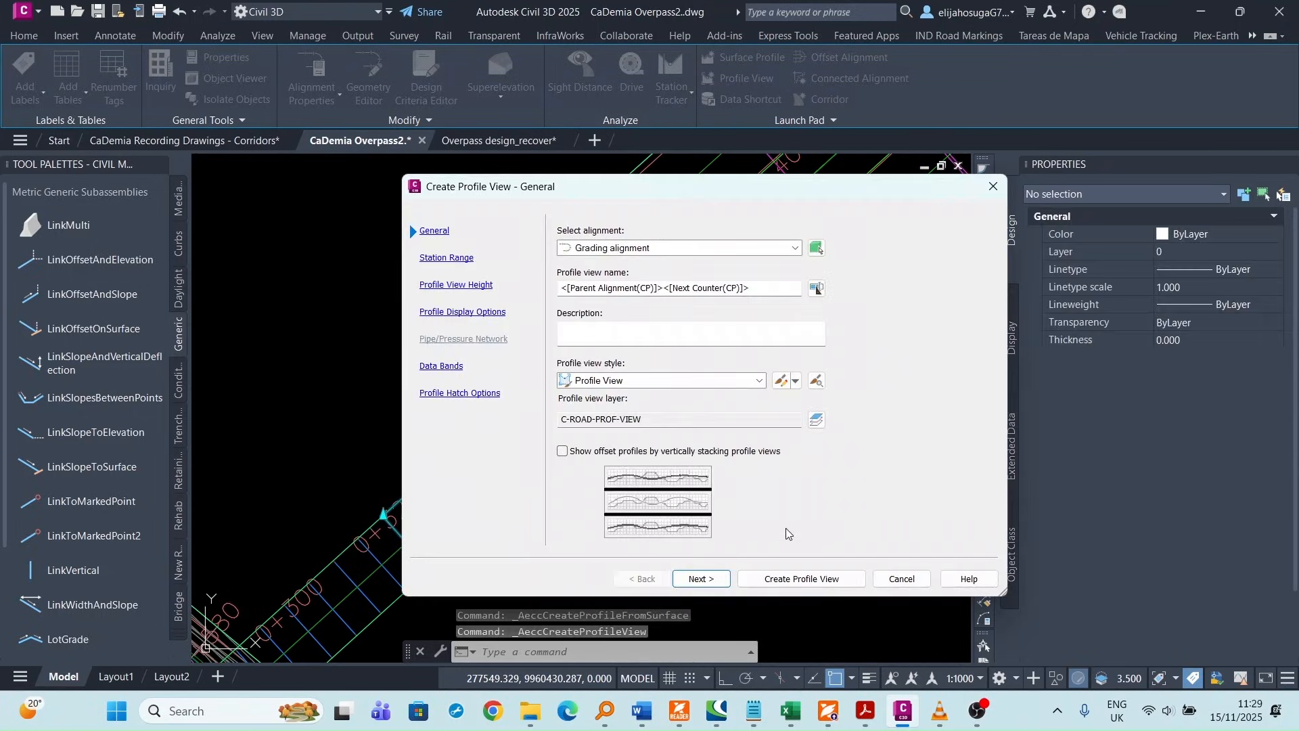
pyautogui.click(802, 578)
pyautogui.scroll(-4, 521, 399)
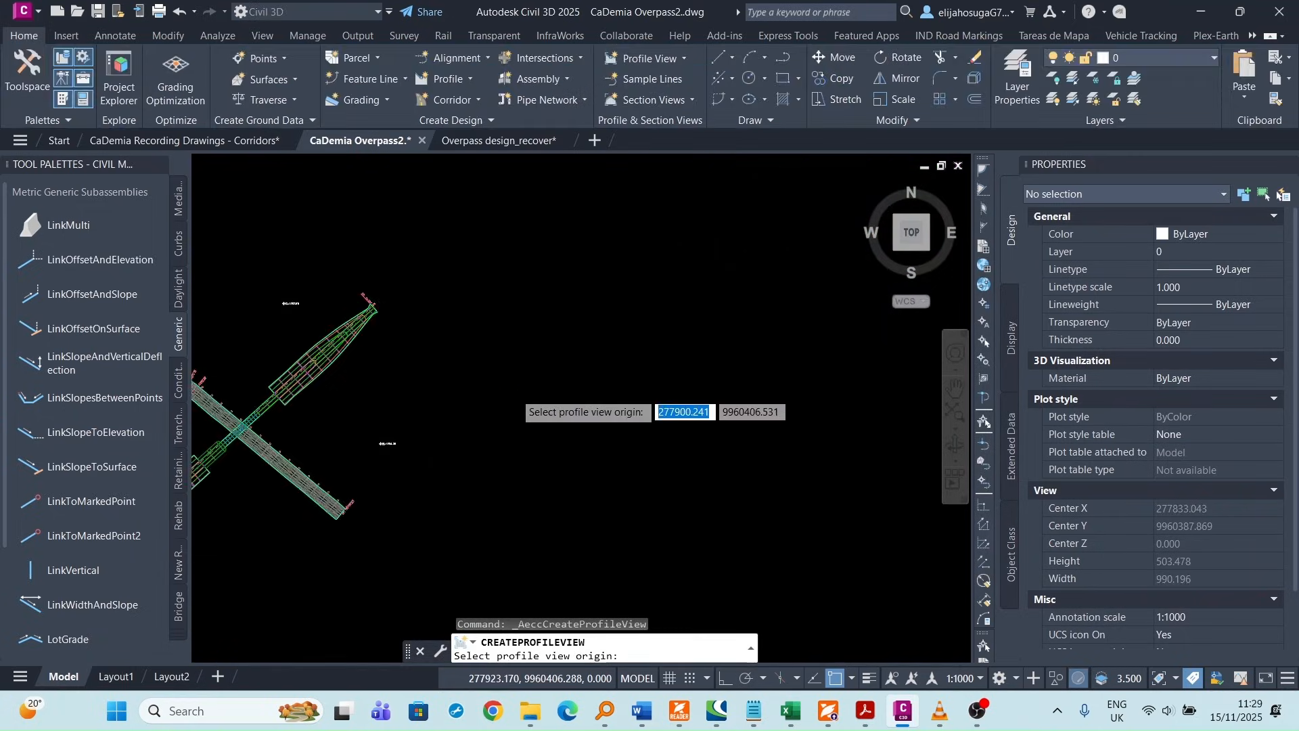
pyautogui.scroll(-10, 535, 420)
pyautogui.moveTo(733, 409); pyautogui.dragTo(370, 328, button='middle')
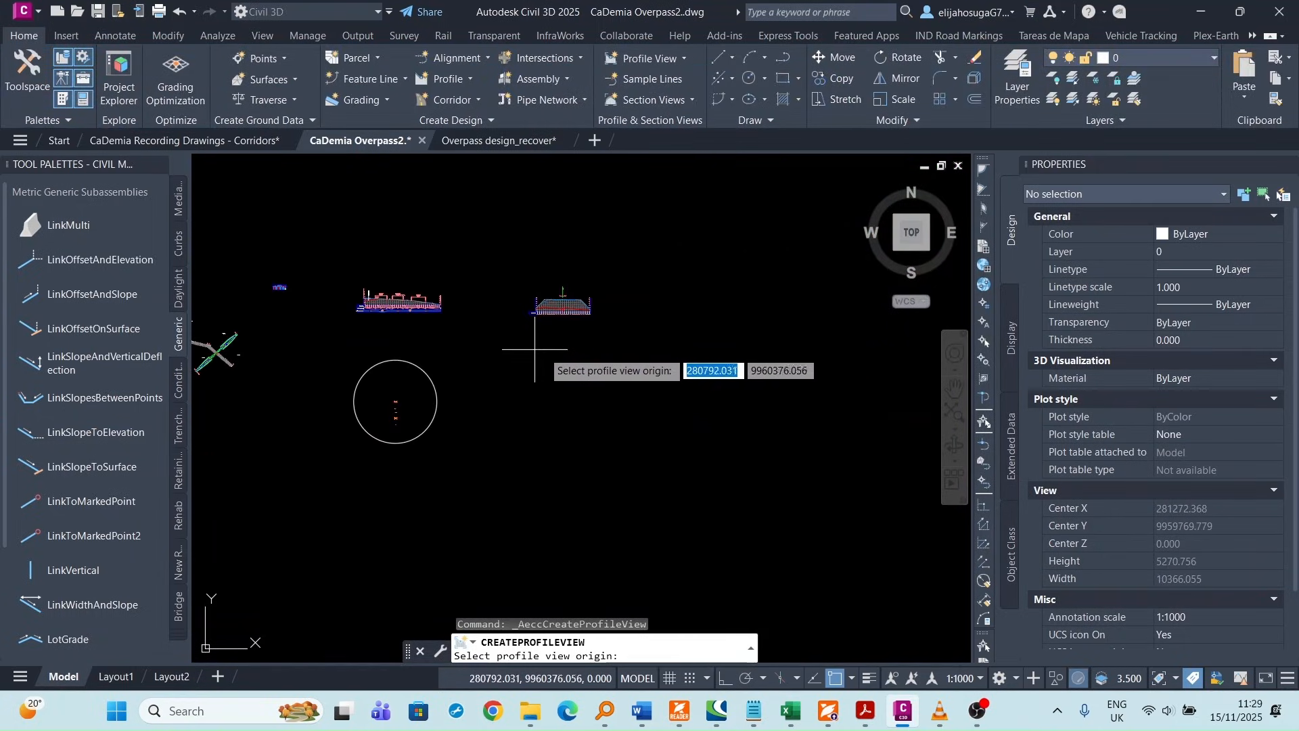
pyautogui.click(538, 354)
pyautogui.scroll(6, 580, 372)
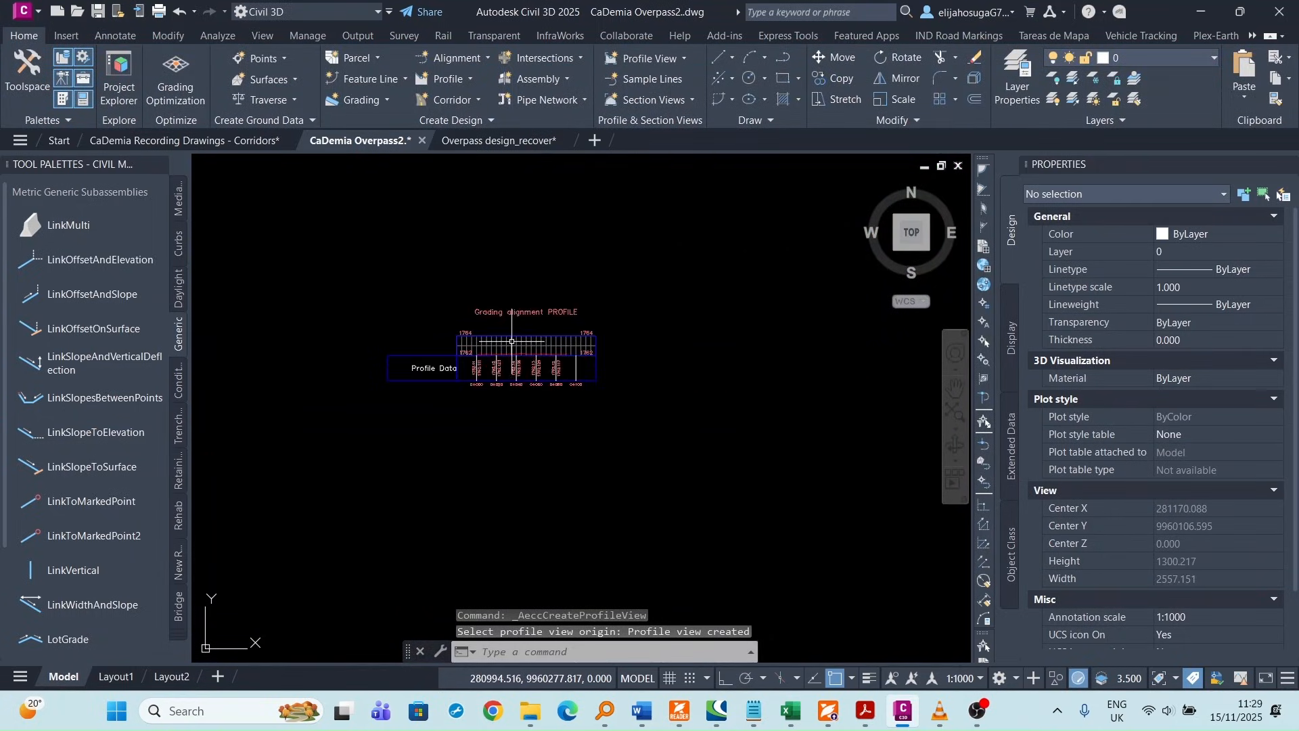
pyautogui.scroll(2, 512, 341)
pyautogui.scroll(-3, 521, 346)
pyautogui.scroll(6, 593, 362)
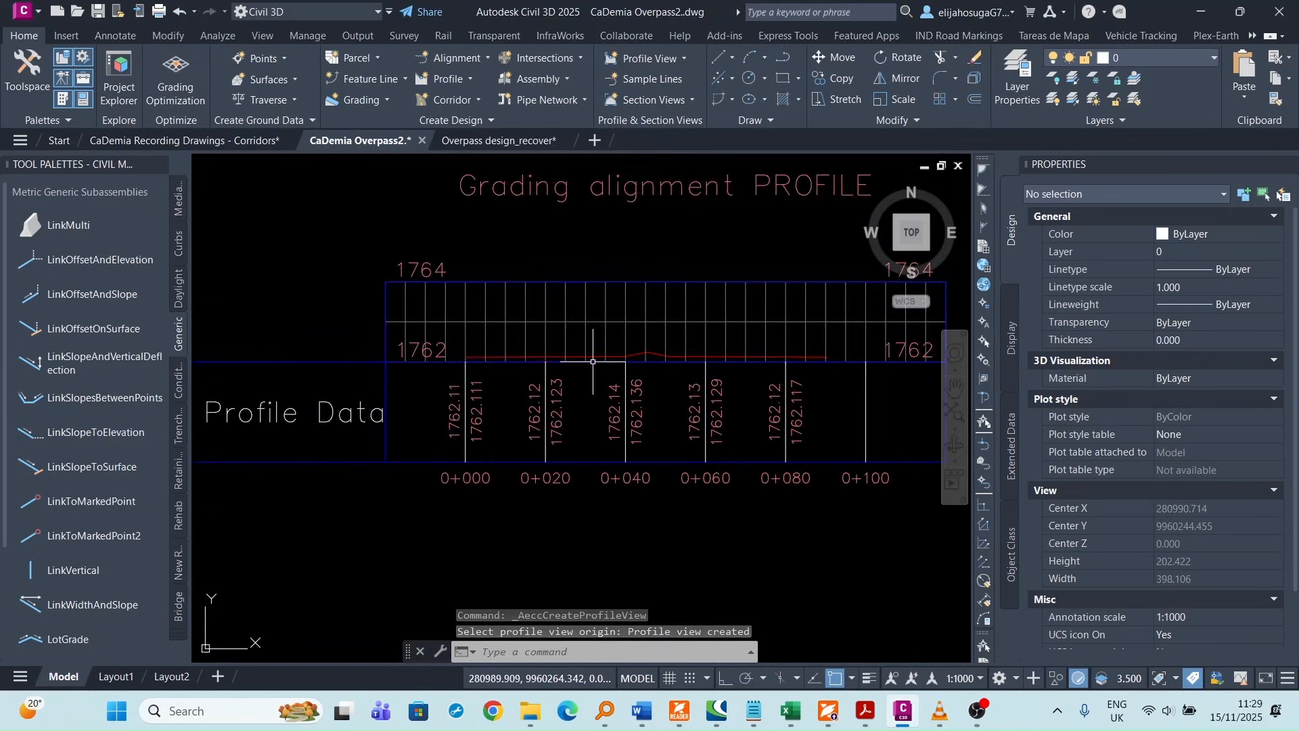
pyautogui.scroll(4, 609, 362)
# - Start a new corridor named Grading and select the Grading alignment near 0+340 on the overpass as its baseline
pyautogui.scroll(-15, 644, 362)
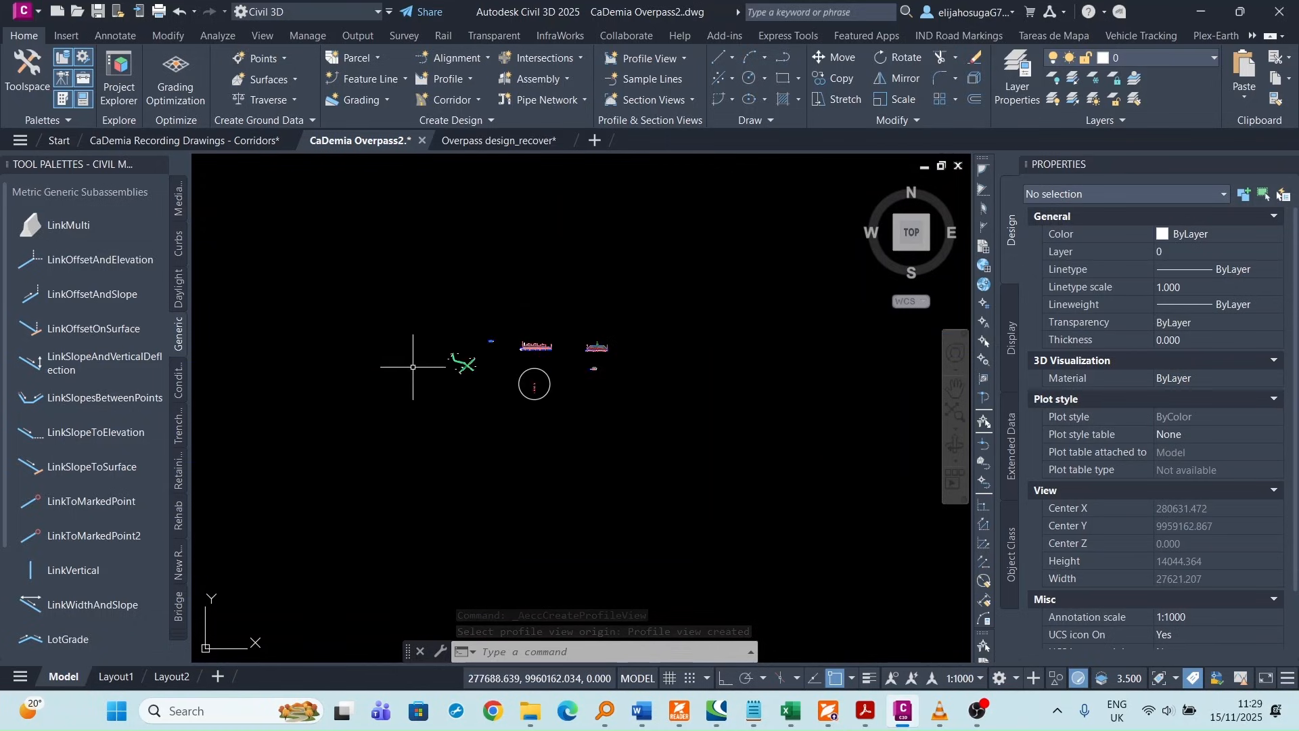
pyautogui.scroll(10, 460, 365)
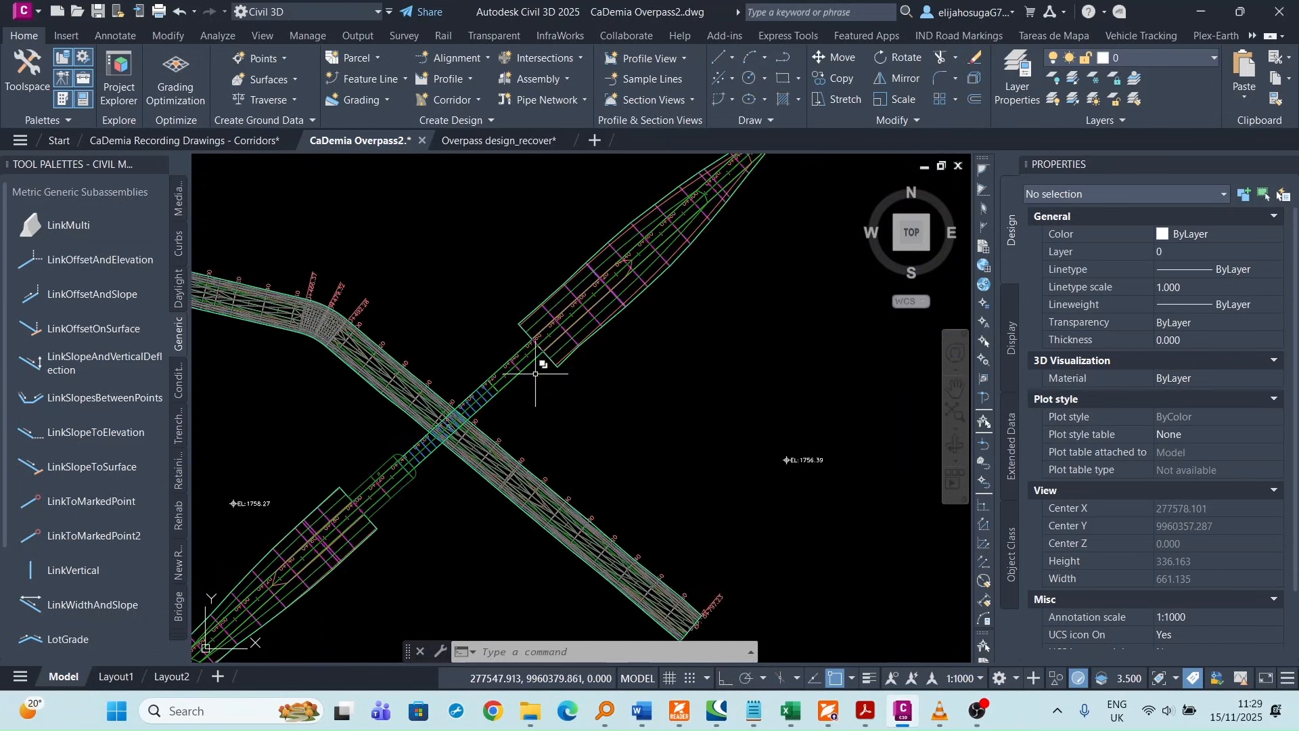
pyautogui.scroll(6, 518, 365)
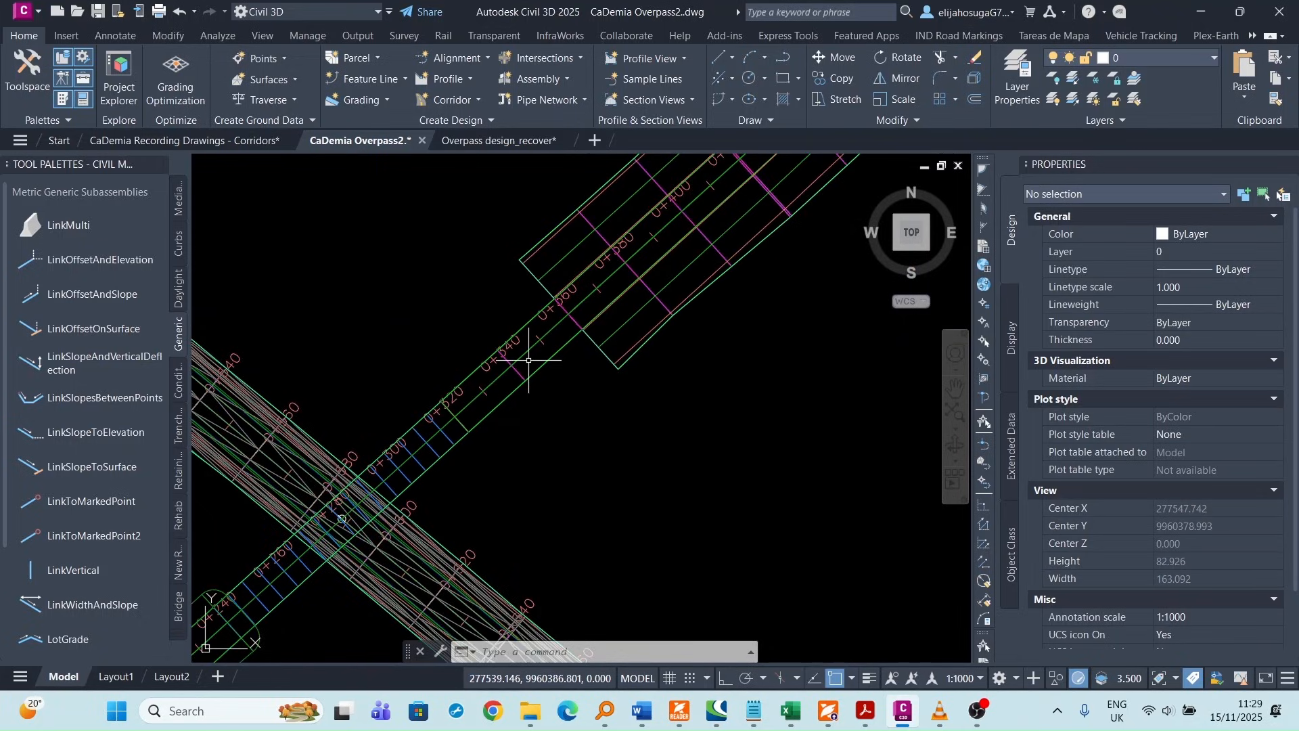
pyautogui.scroll(2, 610, 393)
pyautogui.scroll(-2, 639, 325)
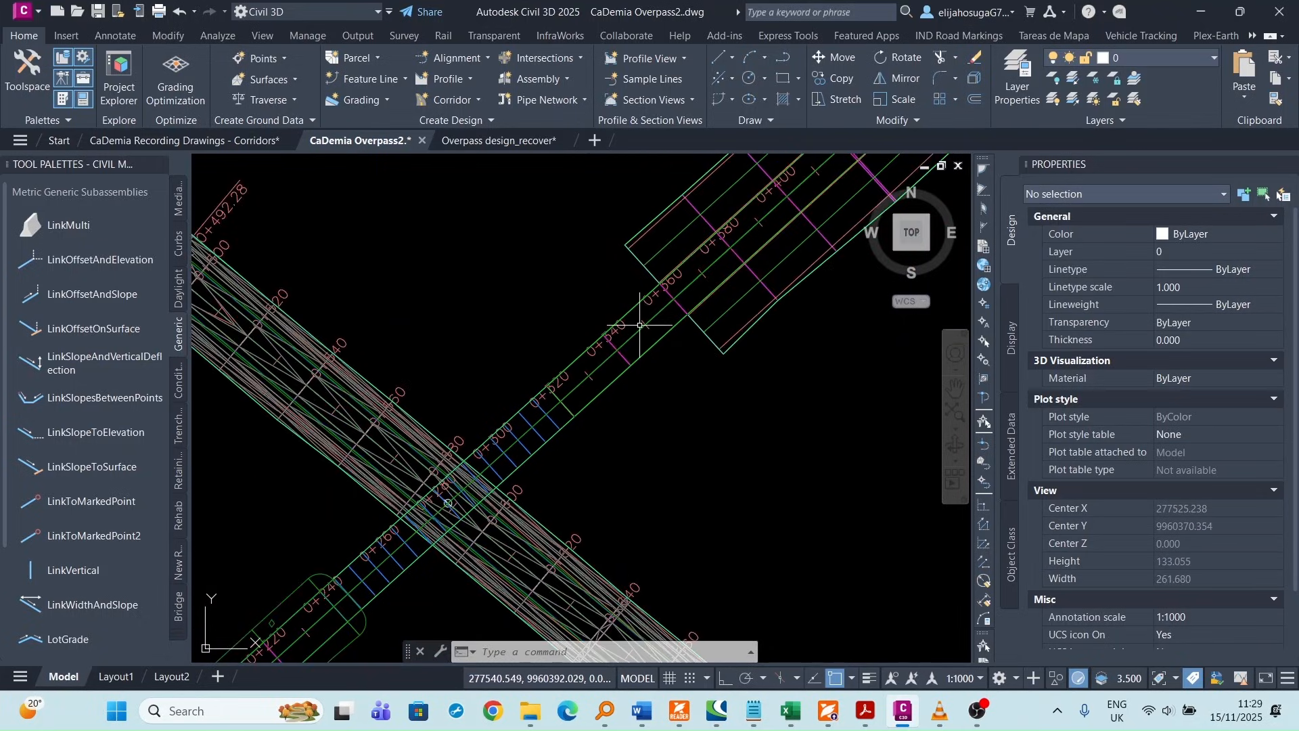
pyautogui.click(449, 102)
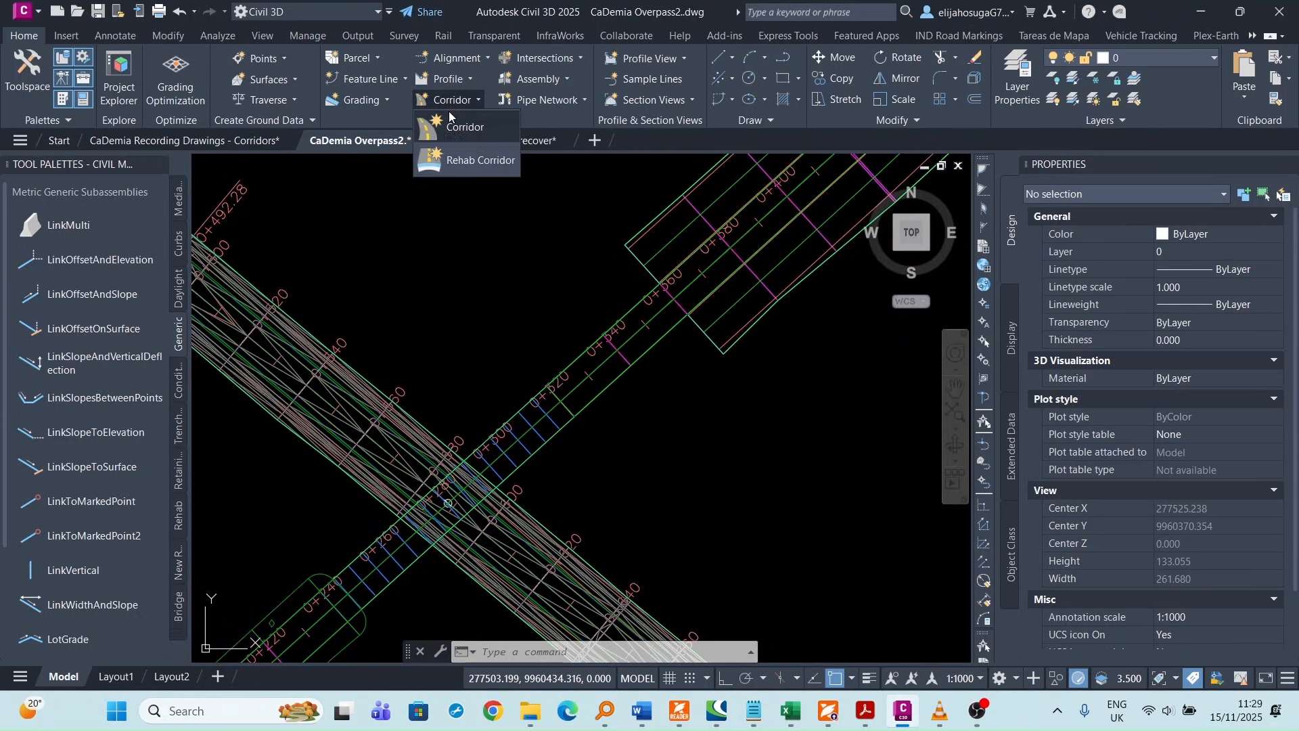
pyautogui.click(455, 129)
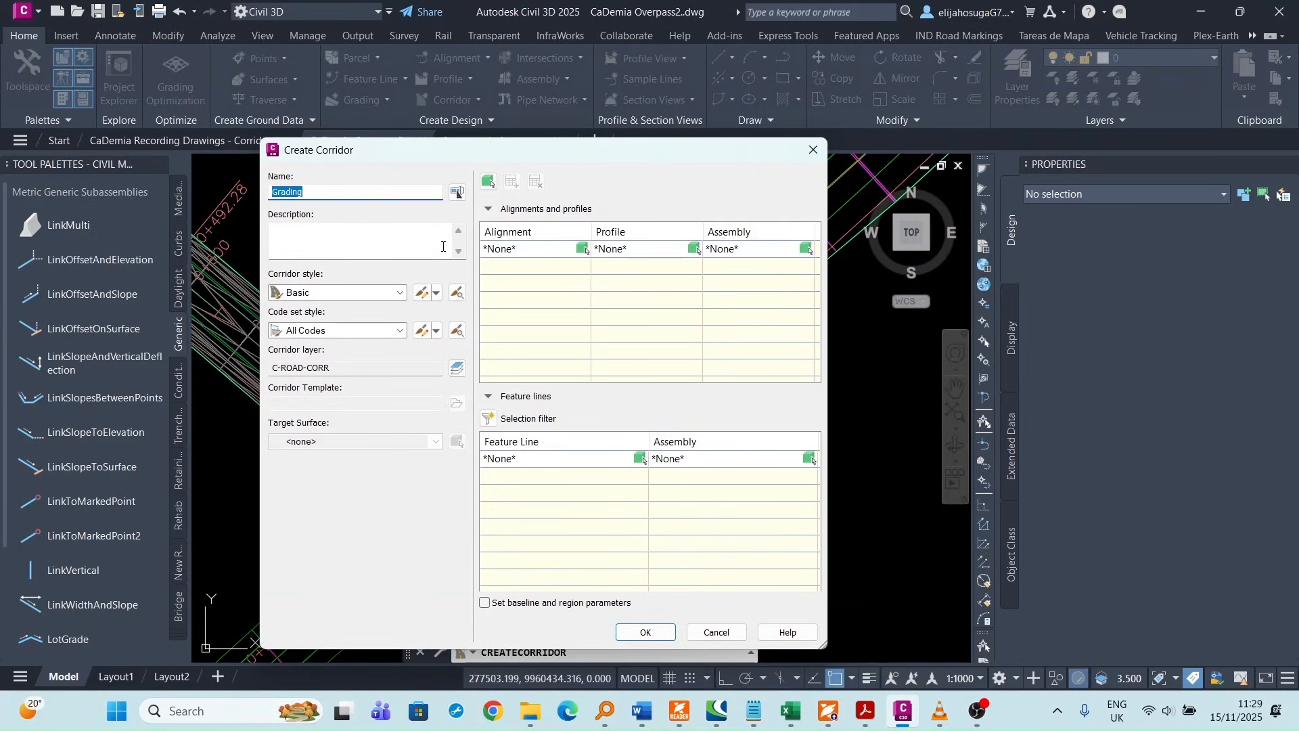
pyautogui.click(581, 250)
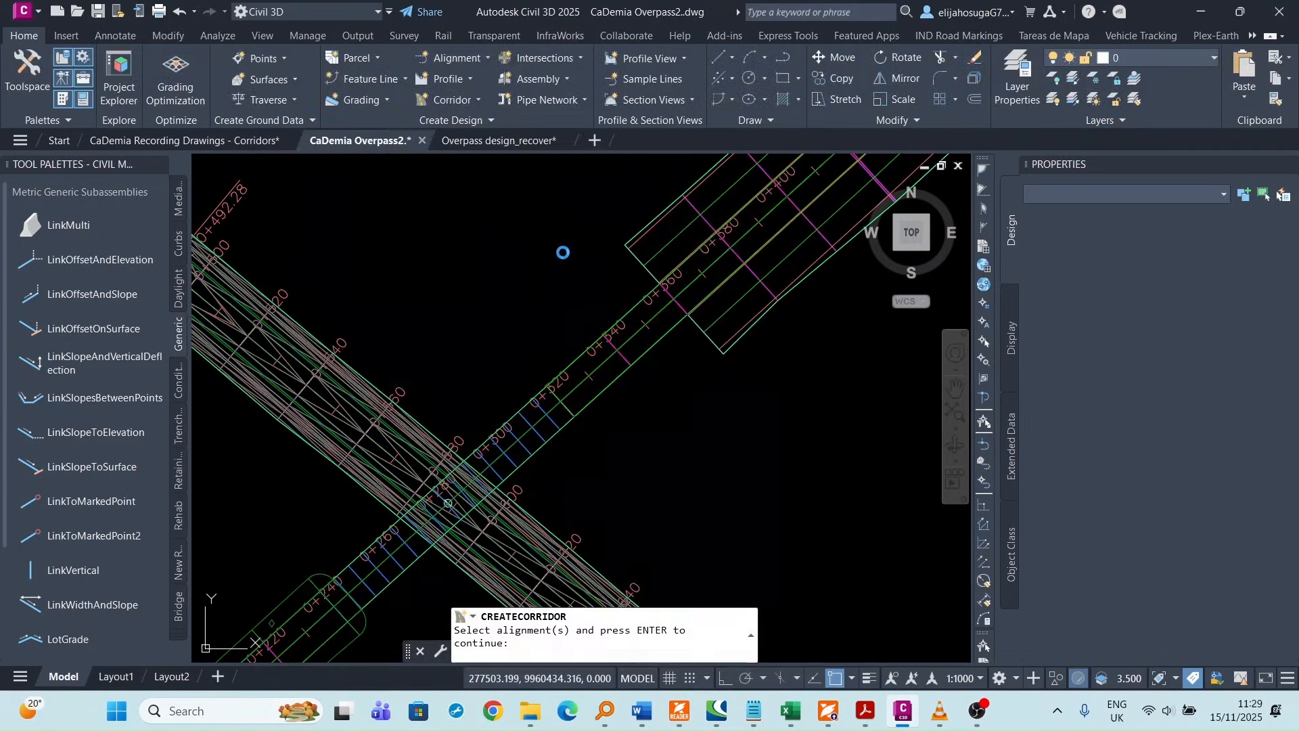
pyautogui.click(585, 349)
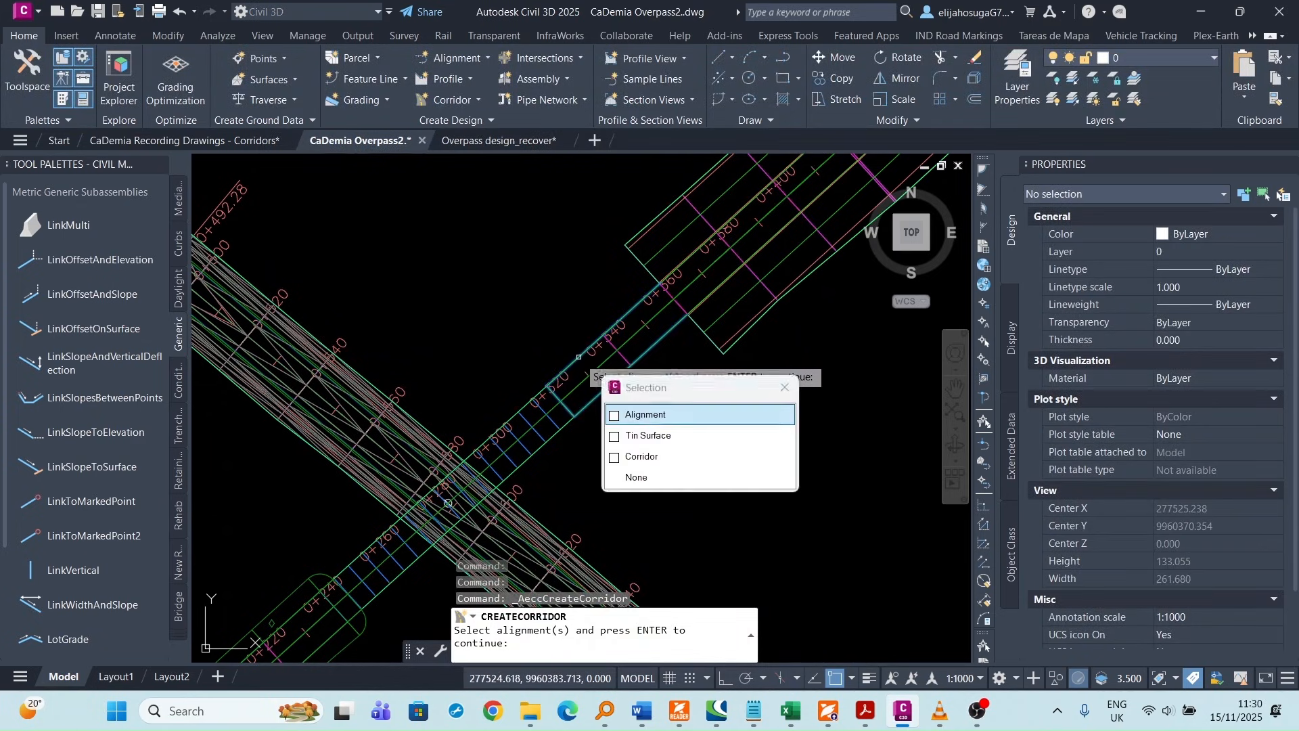
pyautogui.click(639, 411)
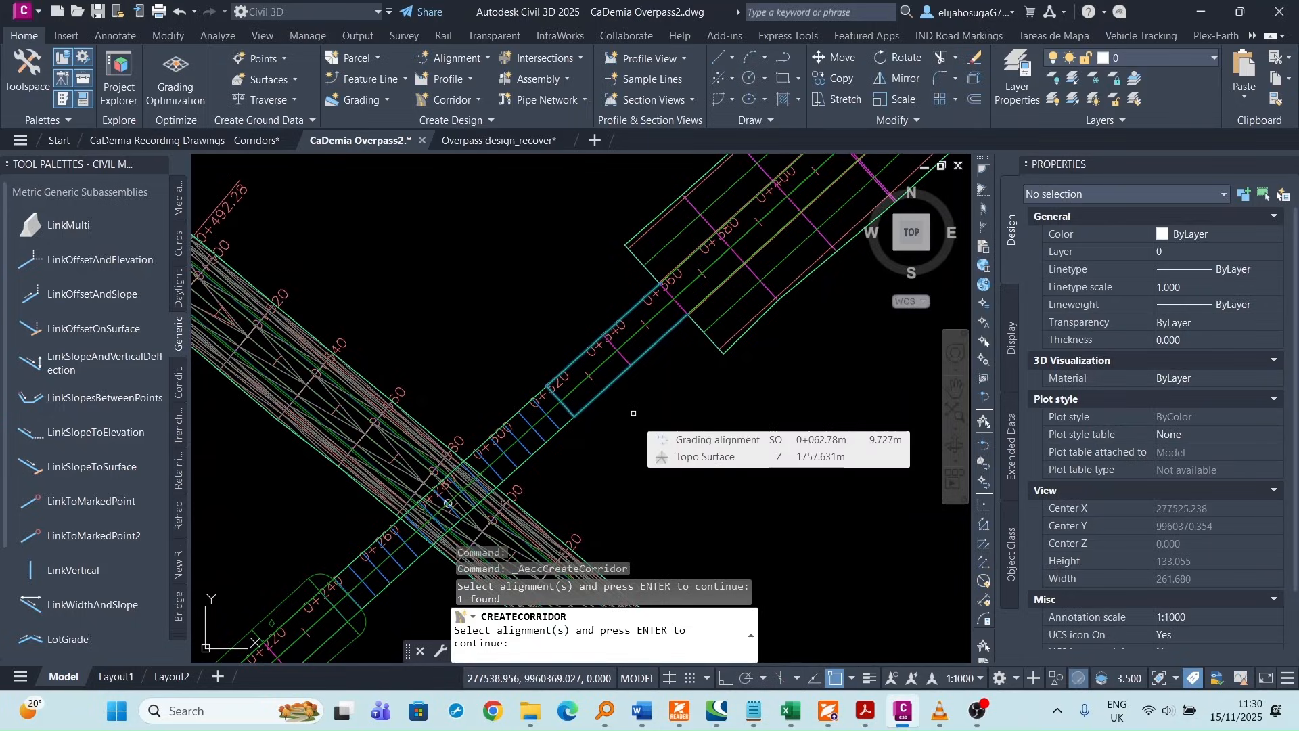
pyautogui.press('Return')
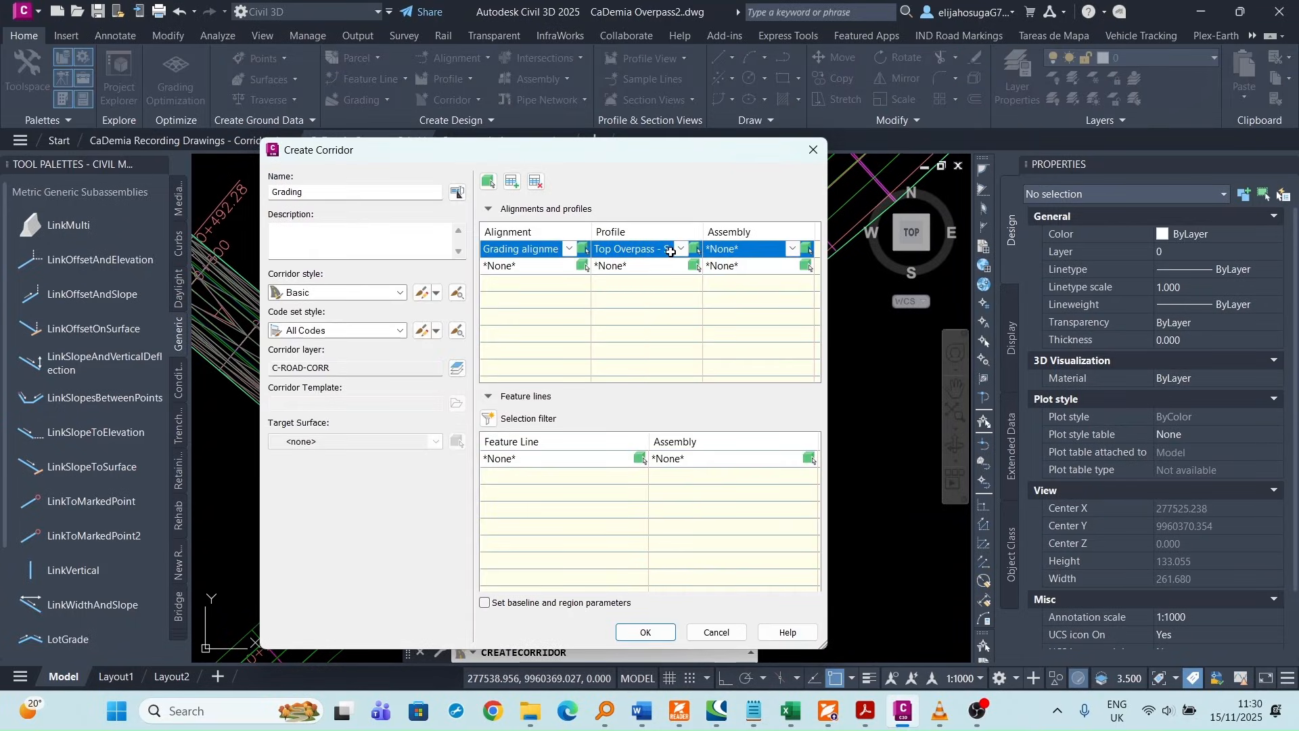
# - Assign the Top Overpass - Surface (5) profile and the Grading Alignment assembly to the corridor's baseline
pyautogui.click(683, 250)
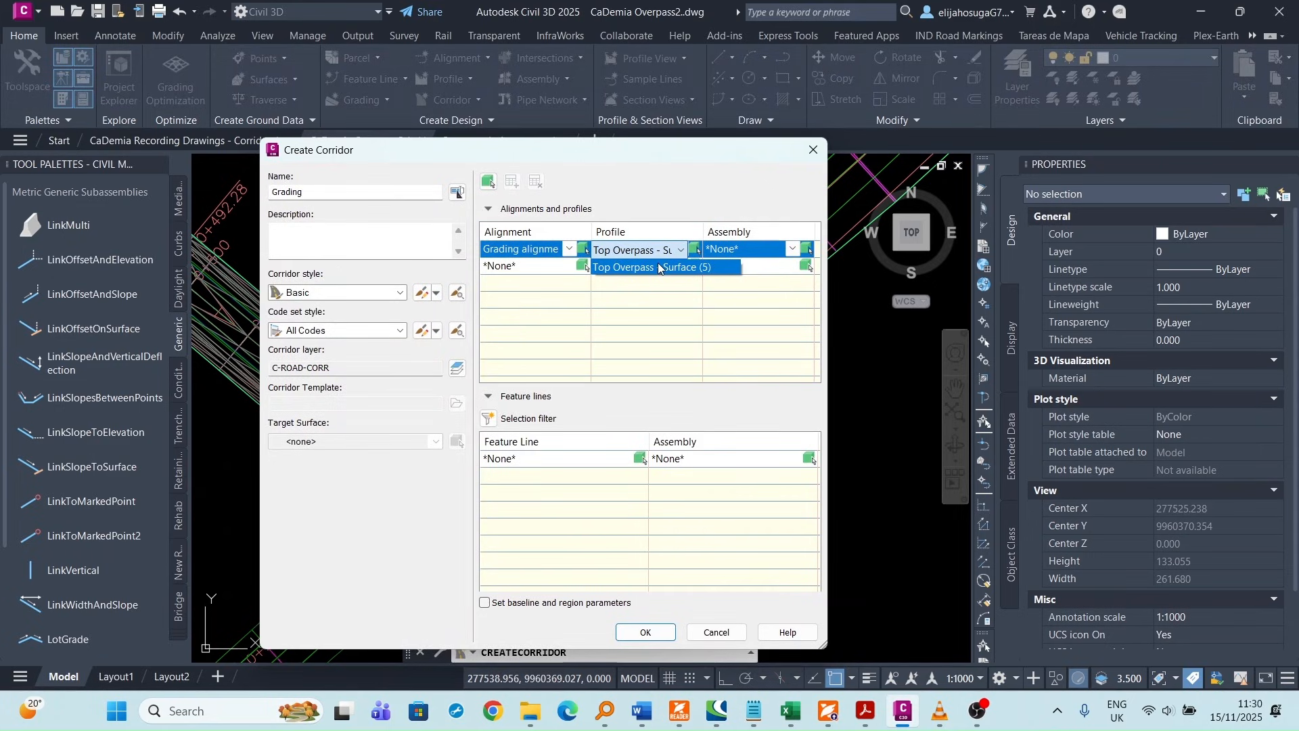
pyautogui.click(658, 267)
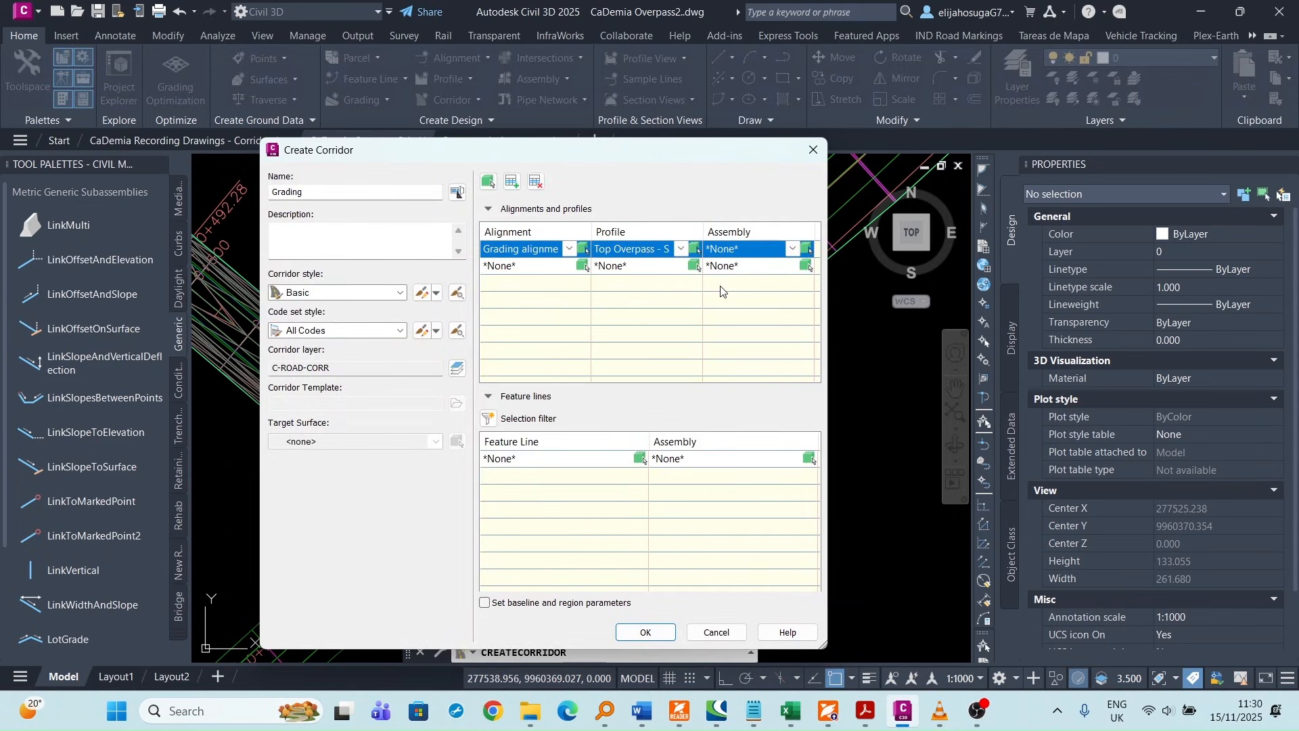
pyautogui.click(791, 248)
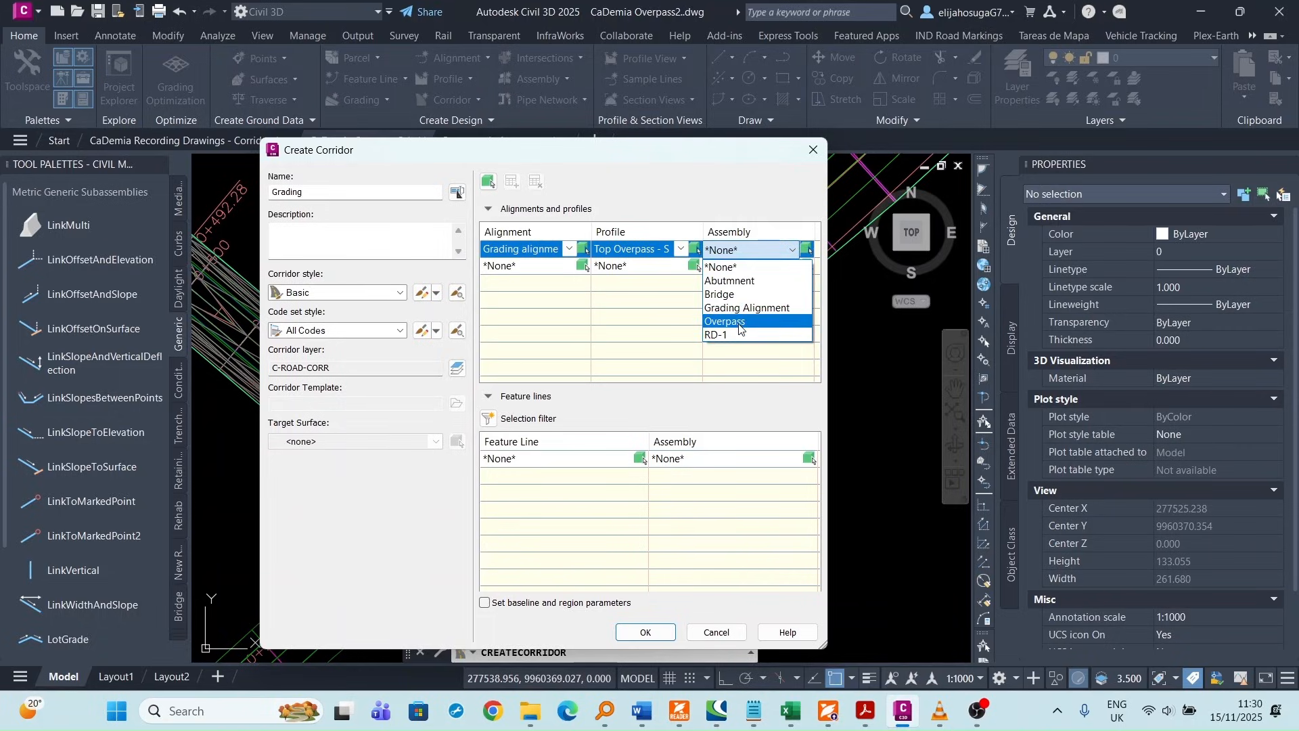
pyautogui.click(760, 309)
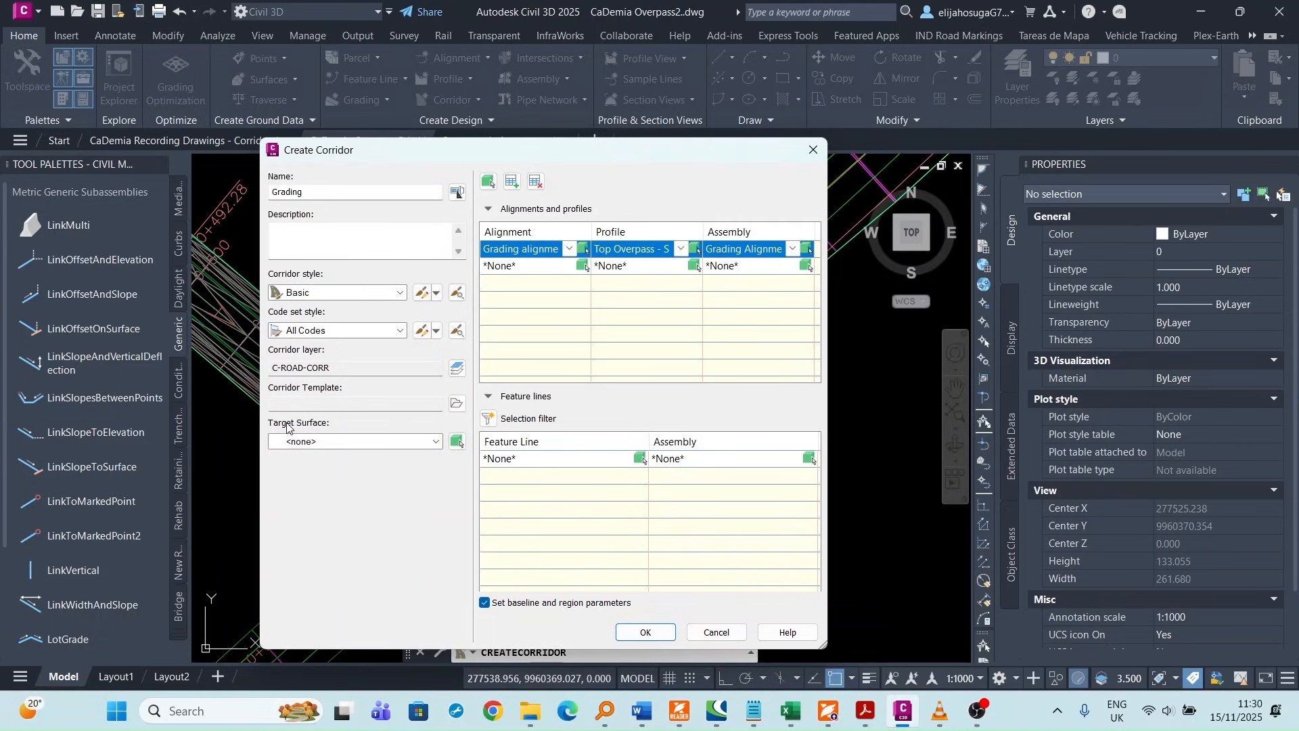
# - Set the corridor's target surface to Topo Surface, then create and rebuild the corridor with the default baseline and region parameters
pyautogui.click(354, 441)
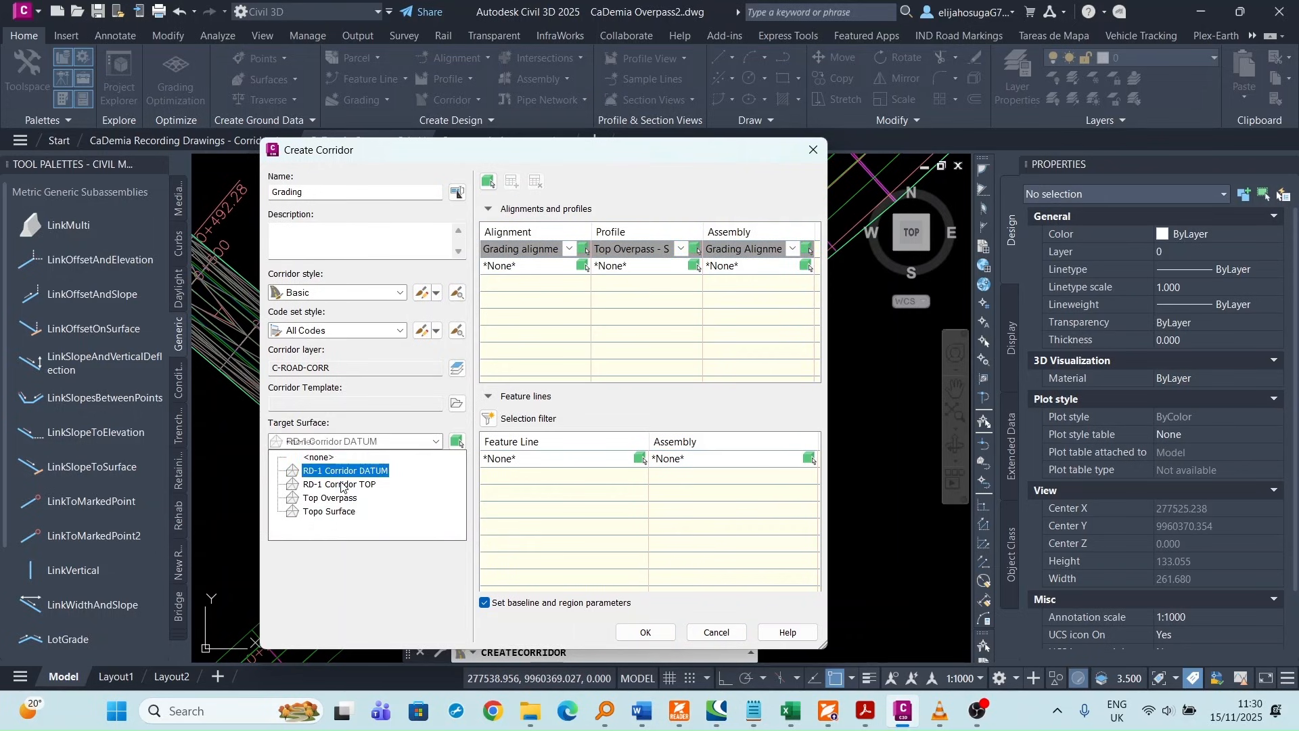
pyautogui.click(343, 522)
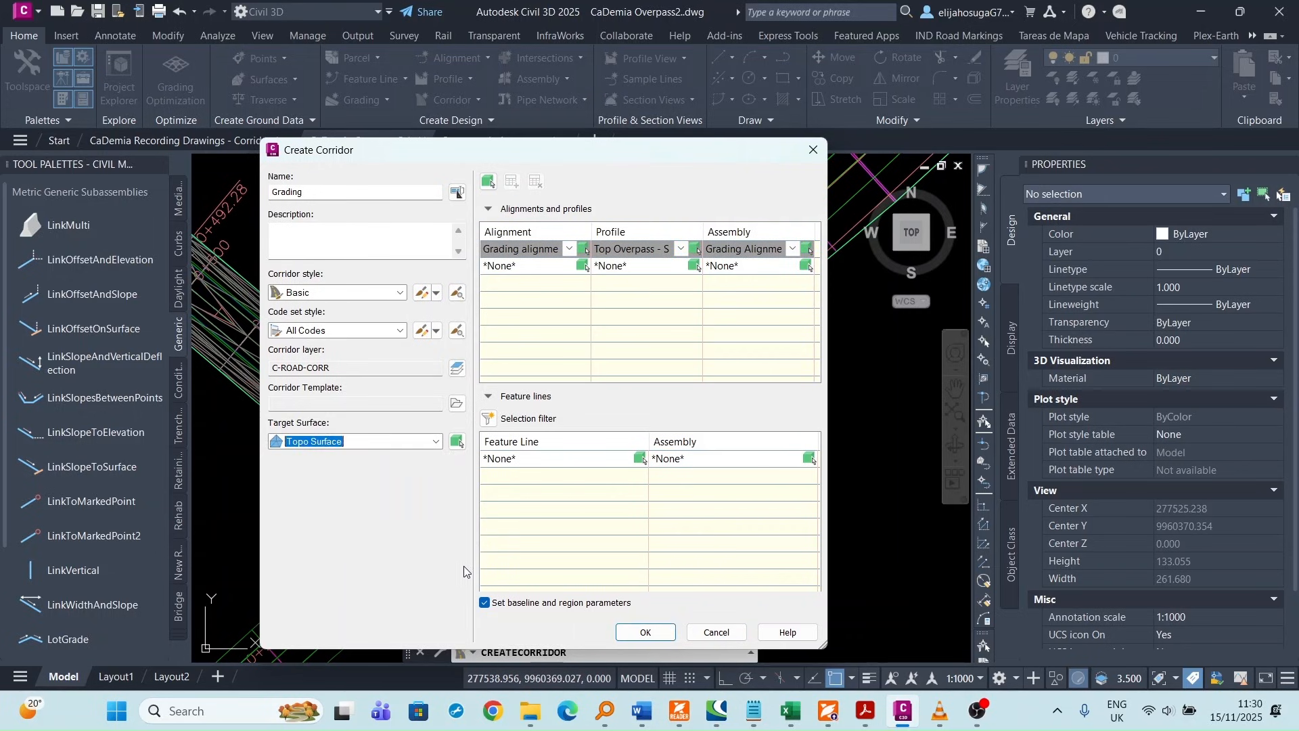
pyautogui.click(646, 632)
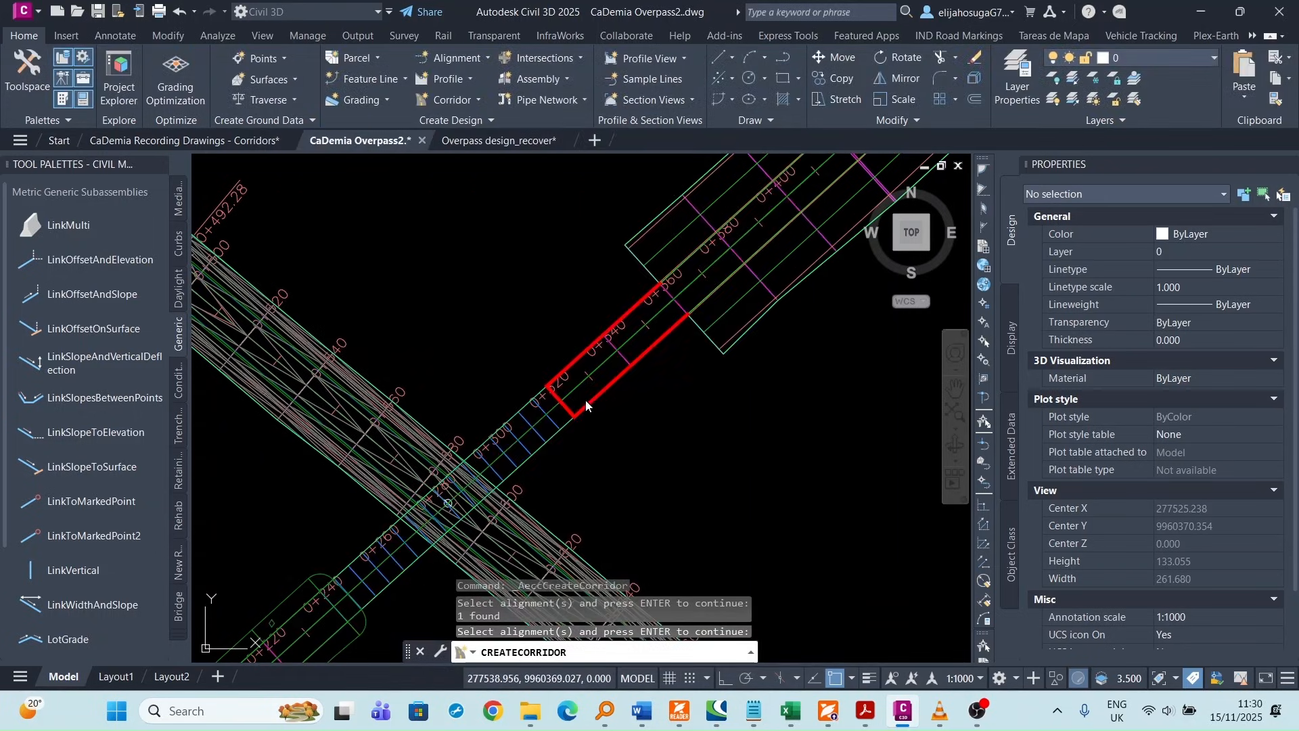
pyautogui.click(779, 547)
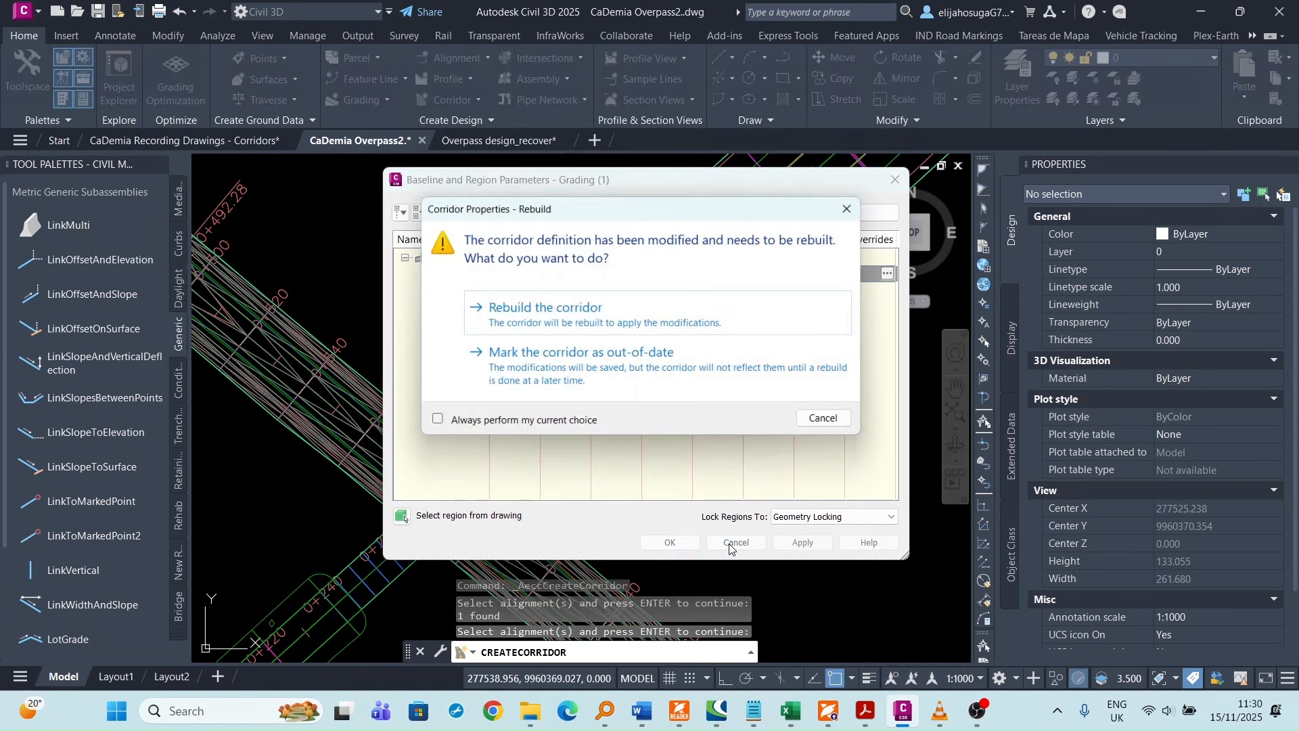
pyautogui.click(563, 332)
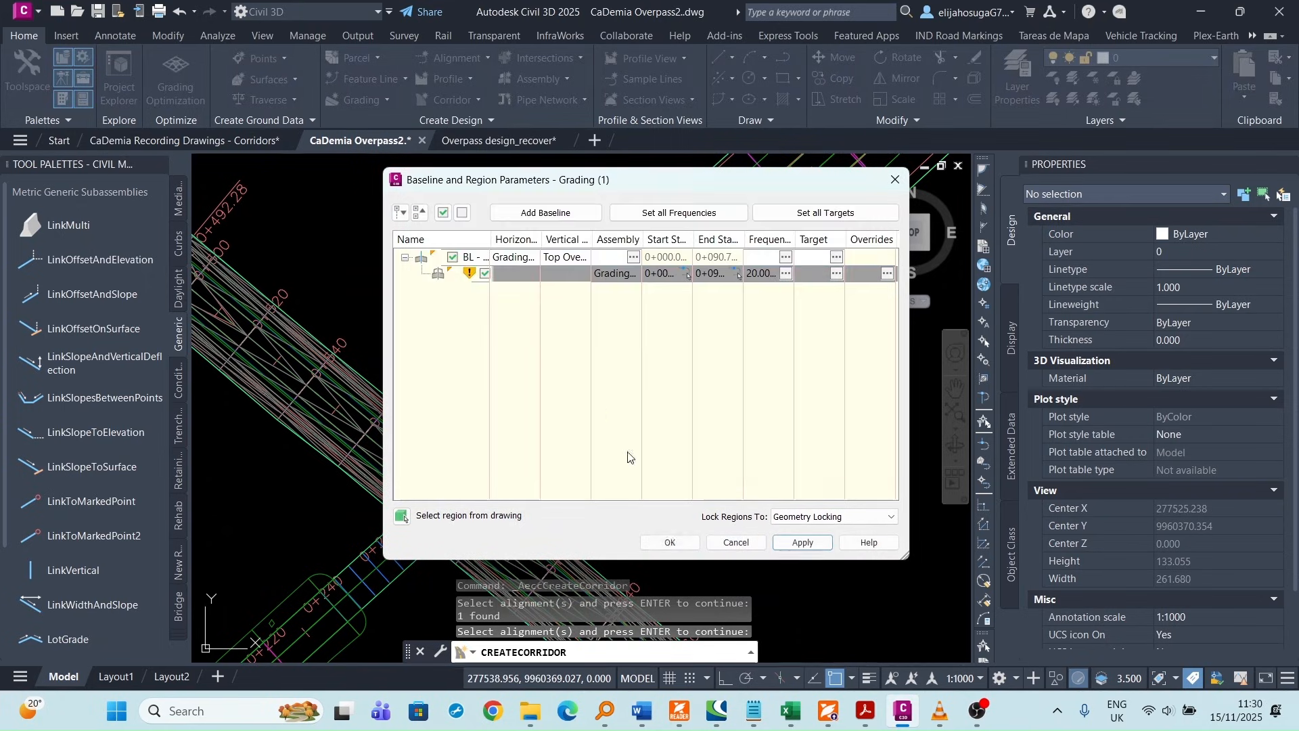
pyautogui.click(682, 543)
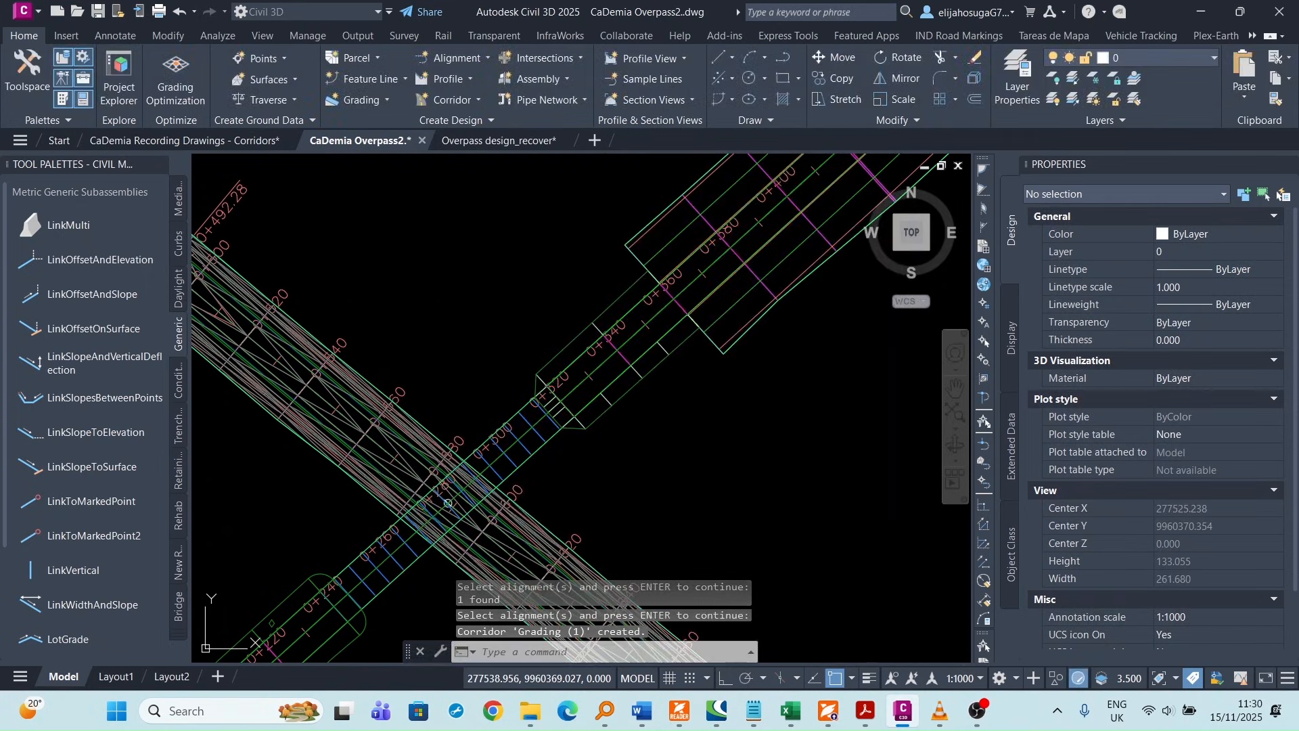
# - Inspect the grading corridor's sharp corners near 0+320 and open the Grading alignment for geometry editing
pyautogui.scroll(-4, 607, 309)
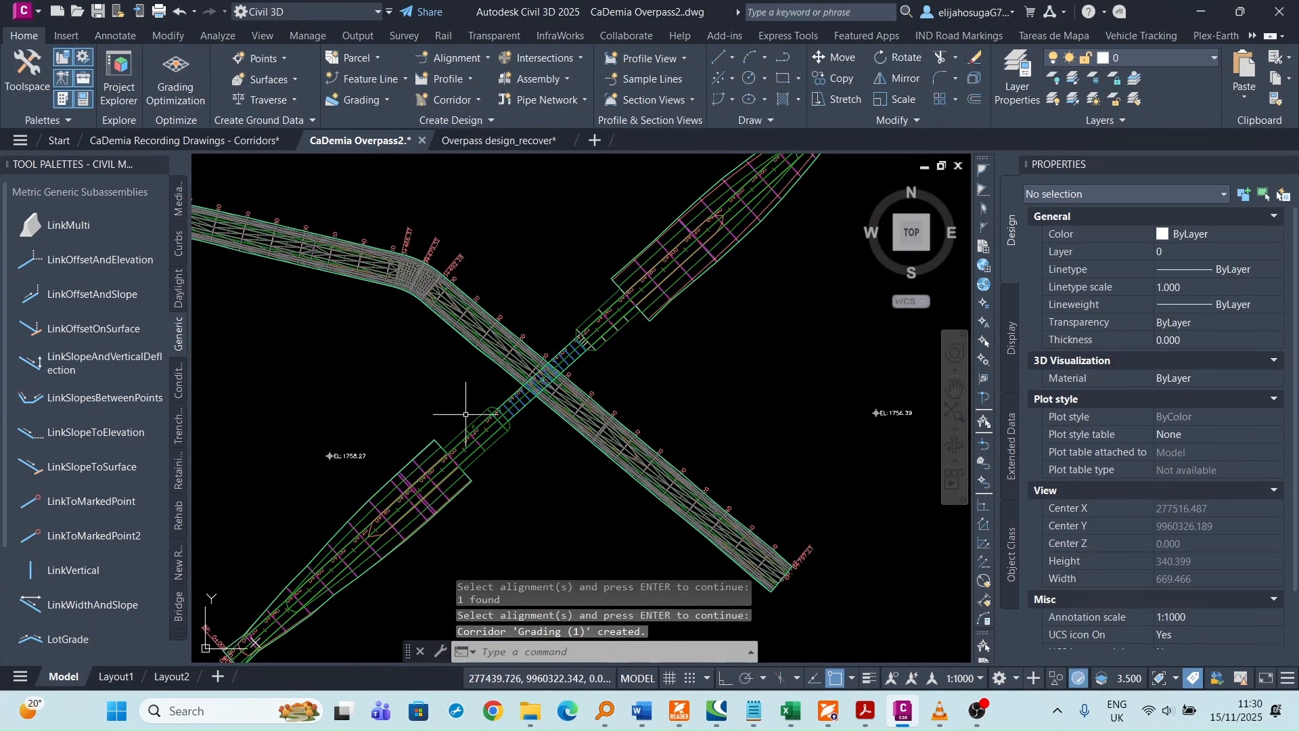
pyautogui.scroll(4, 465, 413)
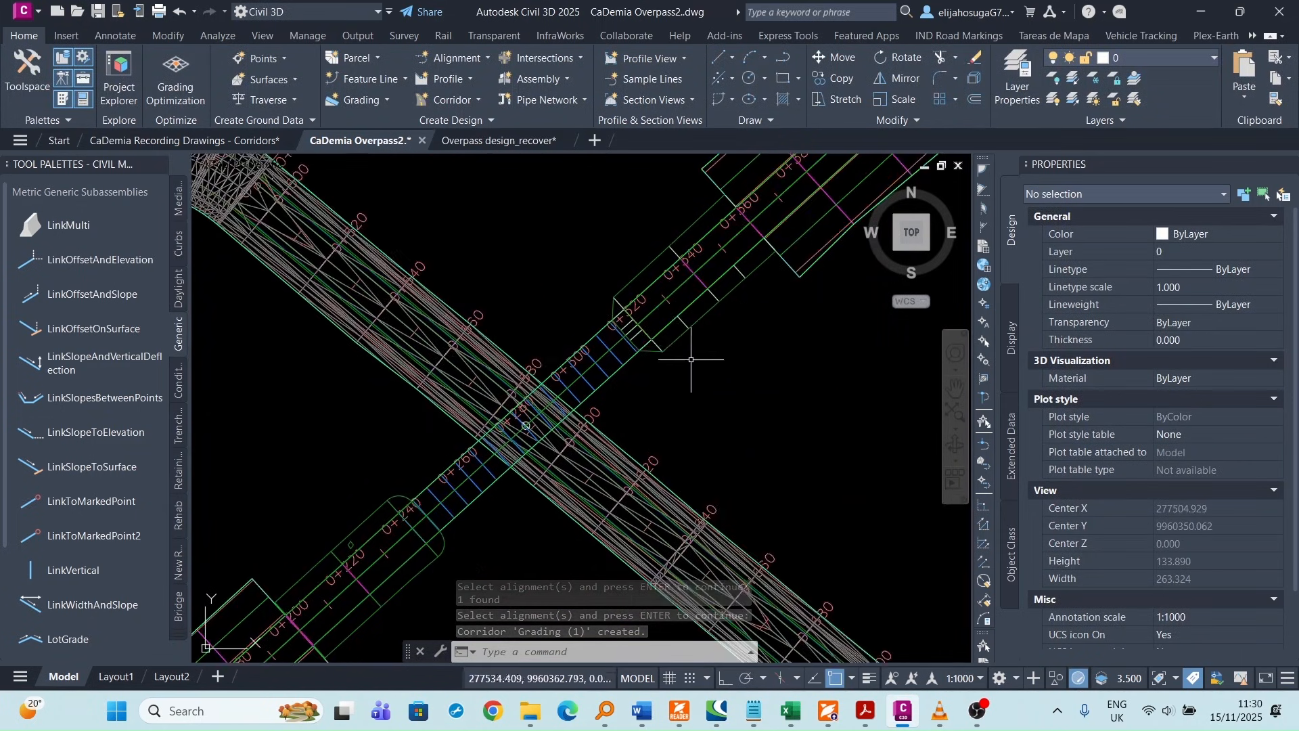
pyautogui.scroll(2, 668, 324)
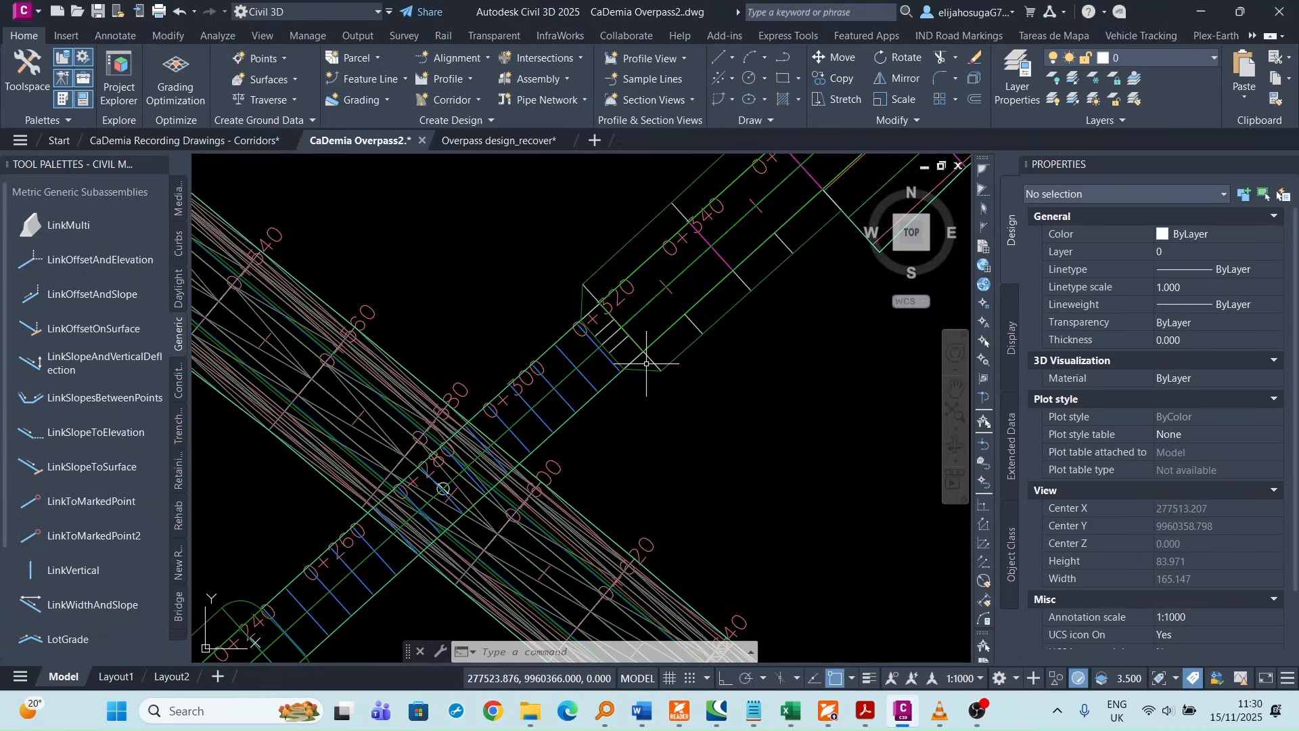
pyautogui.scroll(12, 646, 364)
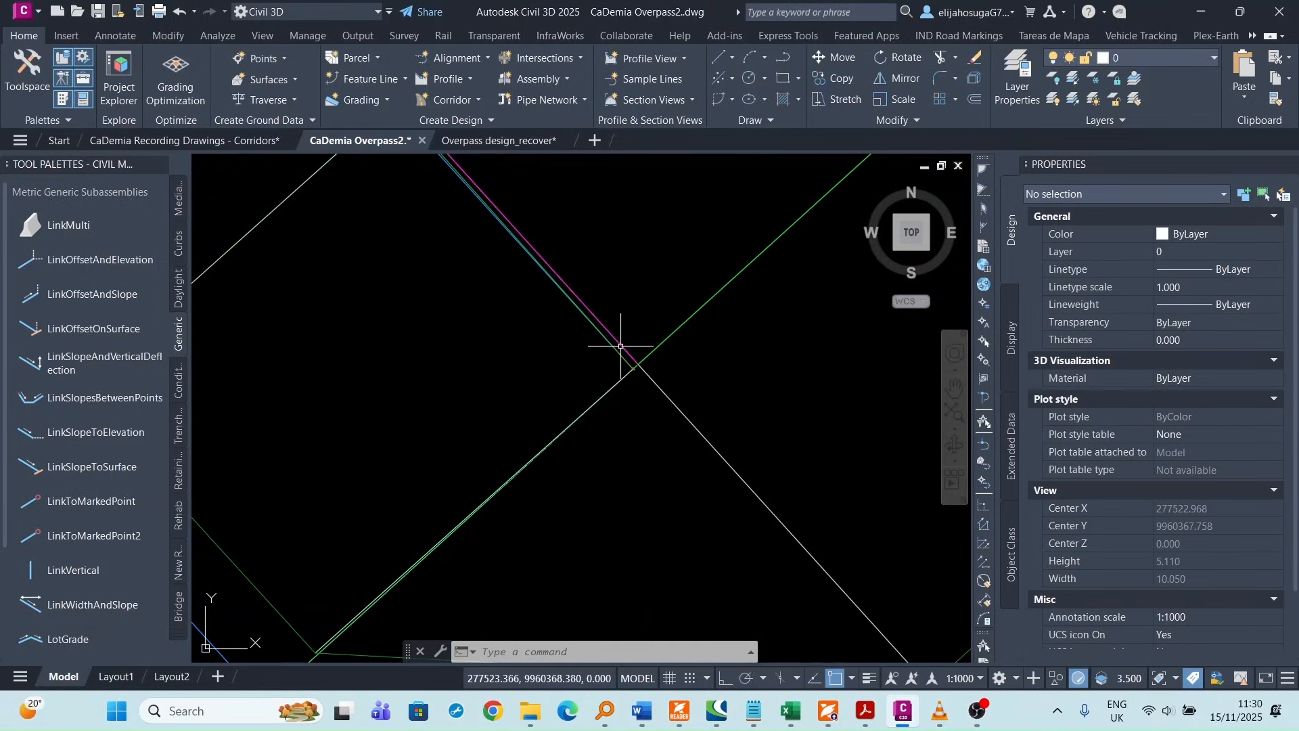
pyautogui.scroll(-8, 616, 359)
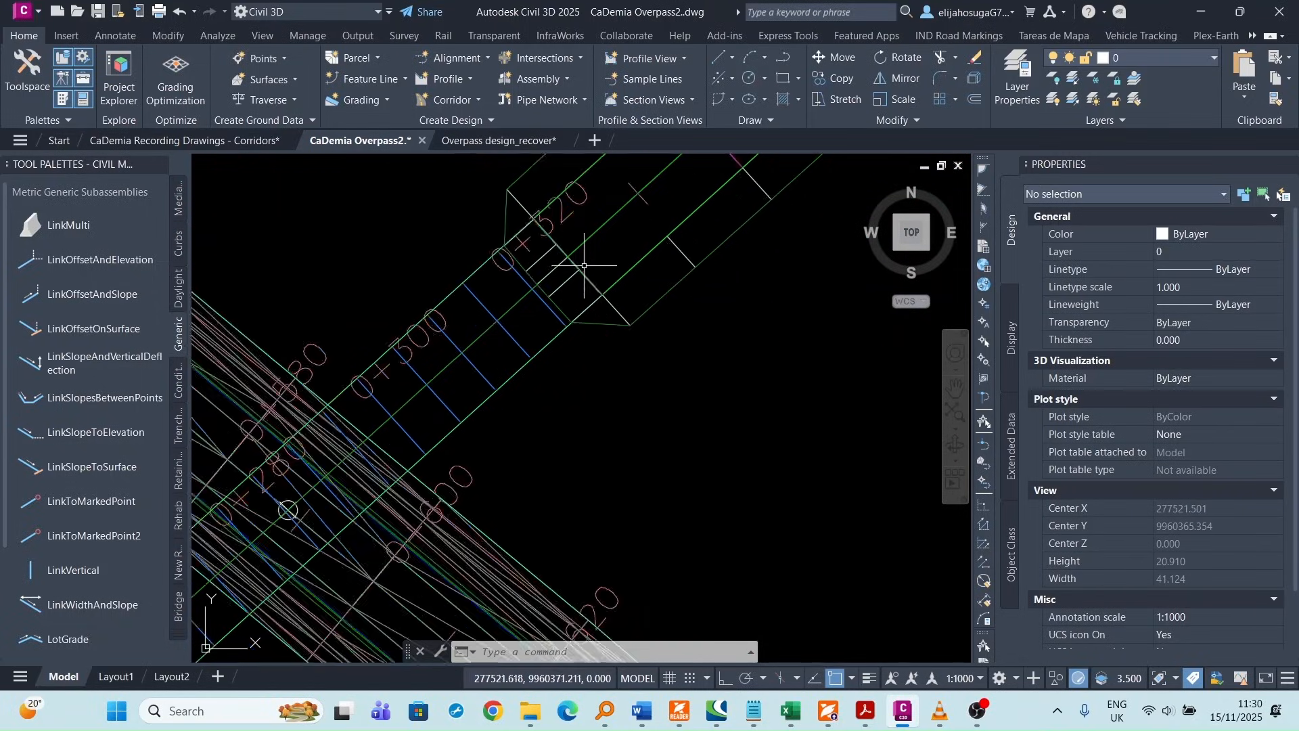
pyautogui.scroll(4, 562, 314)
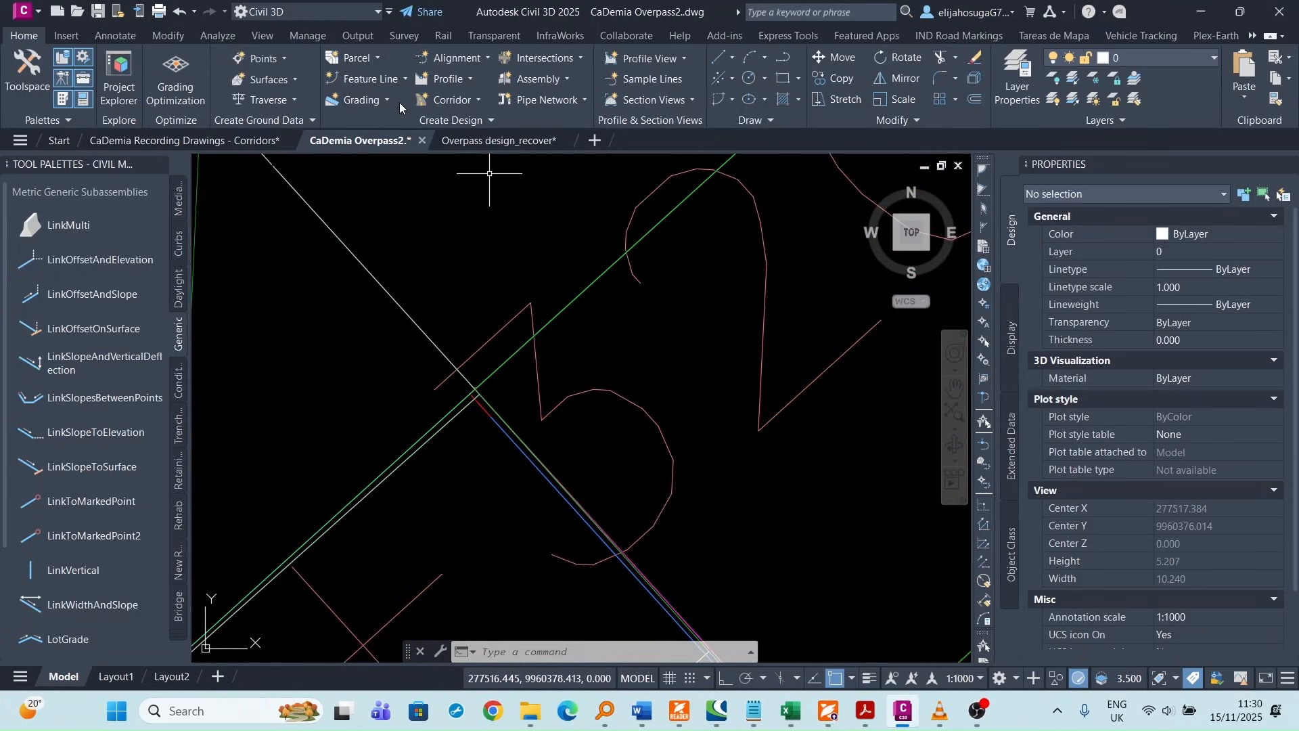
pyautogui.click(572, 301)
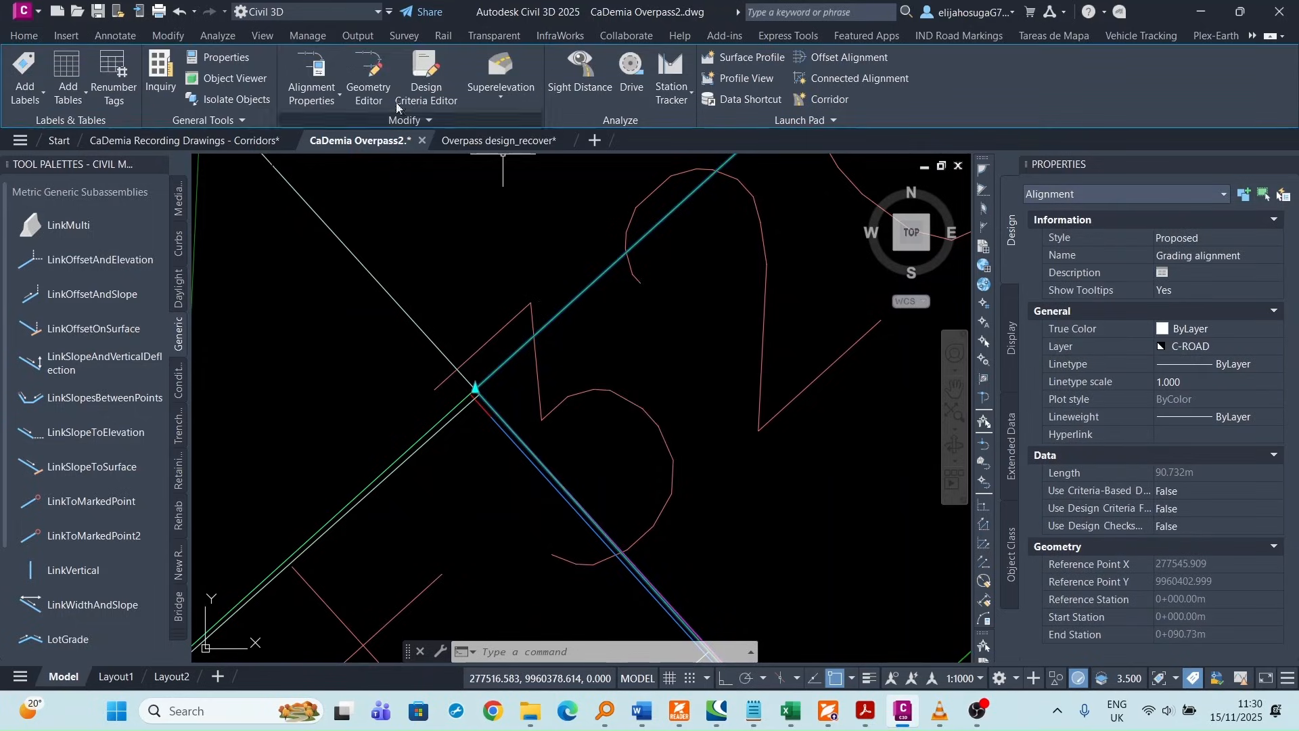
pyautogui.click(368, 78)
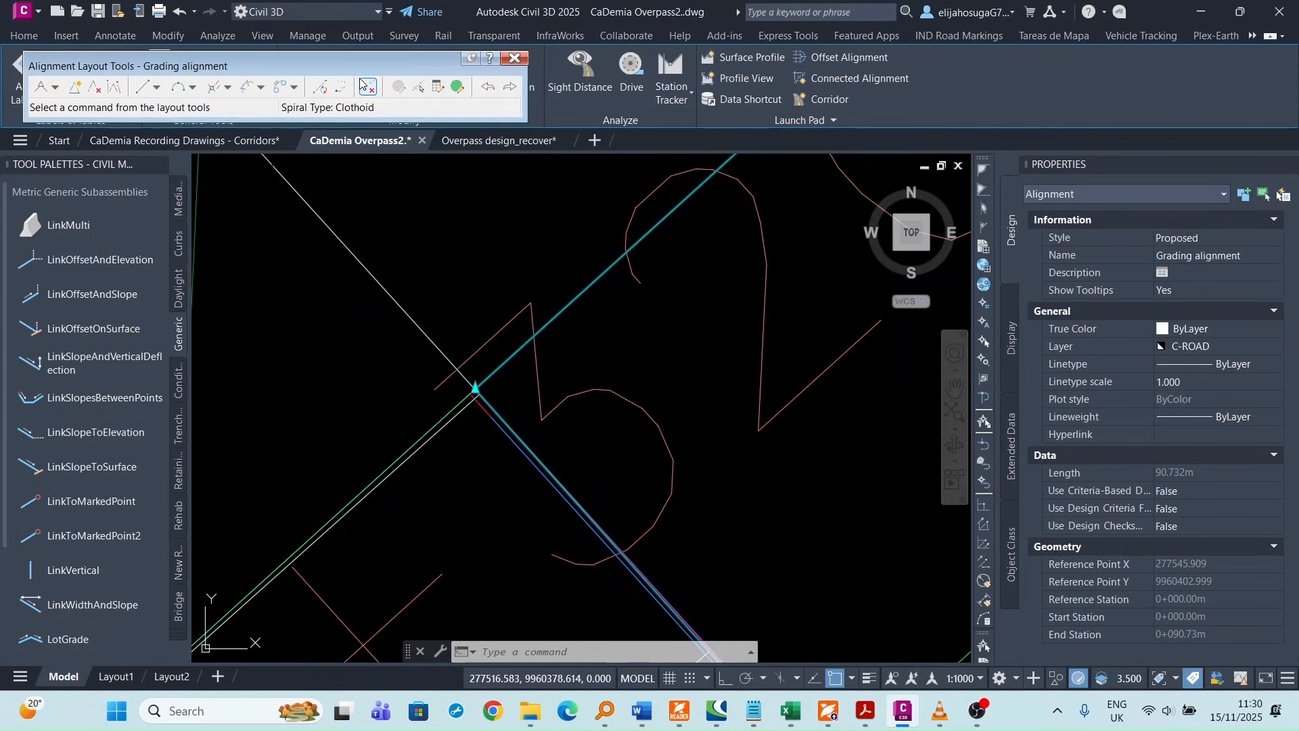
# - Add a free curve fillet of radius 0.1, solution angle Lessthan180, at the Grading alignment's northwest corner near 0+320
pyautogui.click(196, 91)
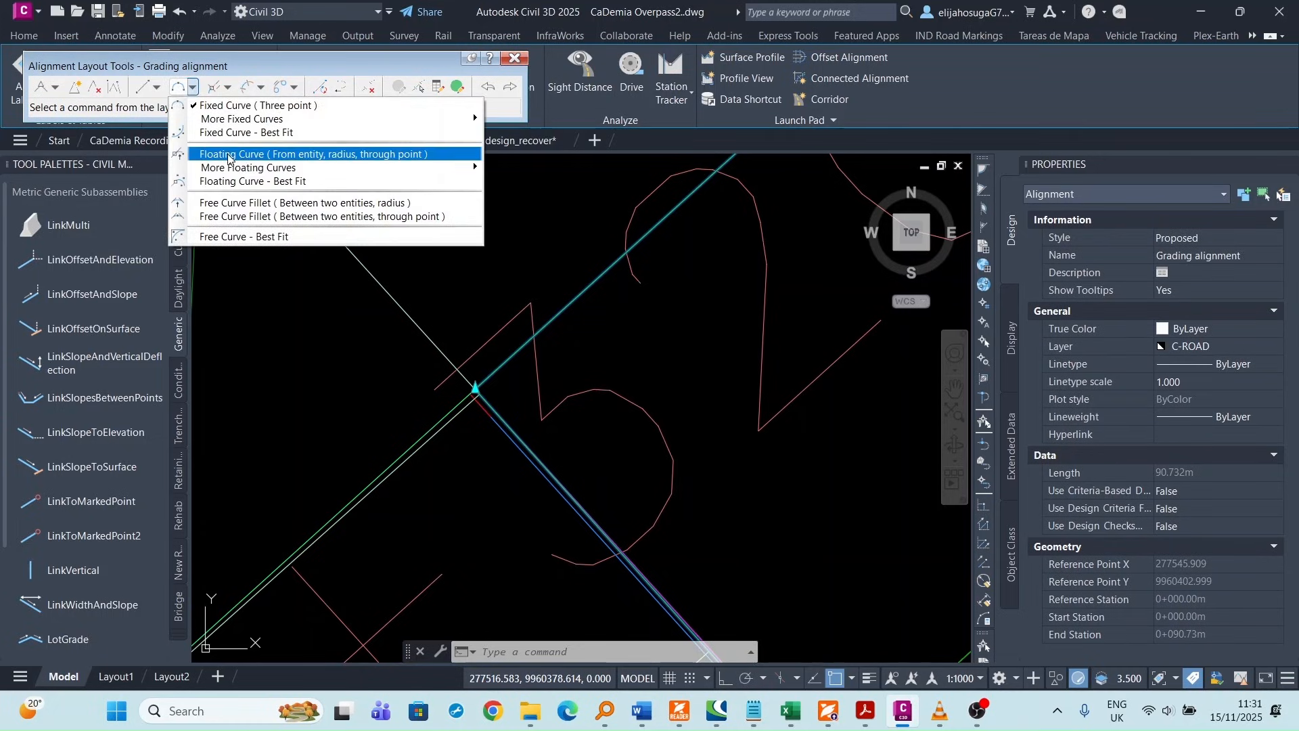
pyautogui.click(255, 203)
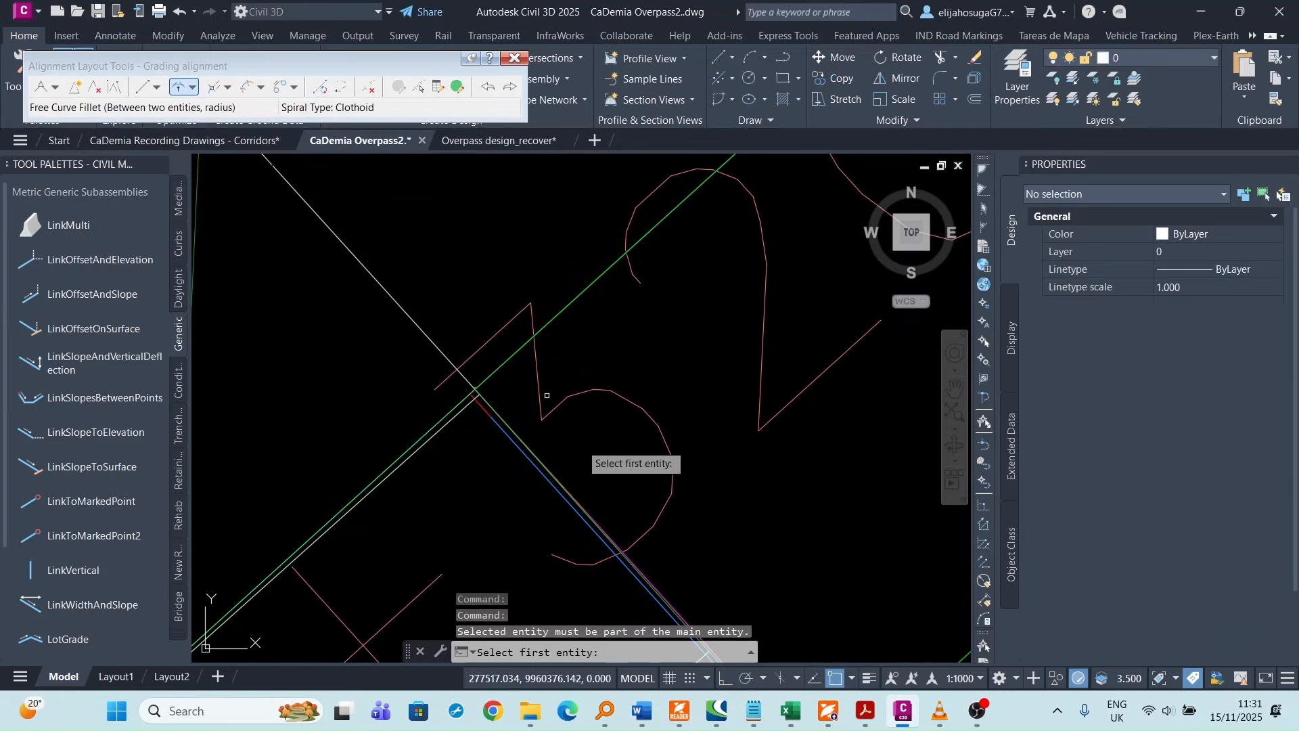
pyautogui.click(489, 377)
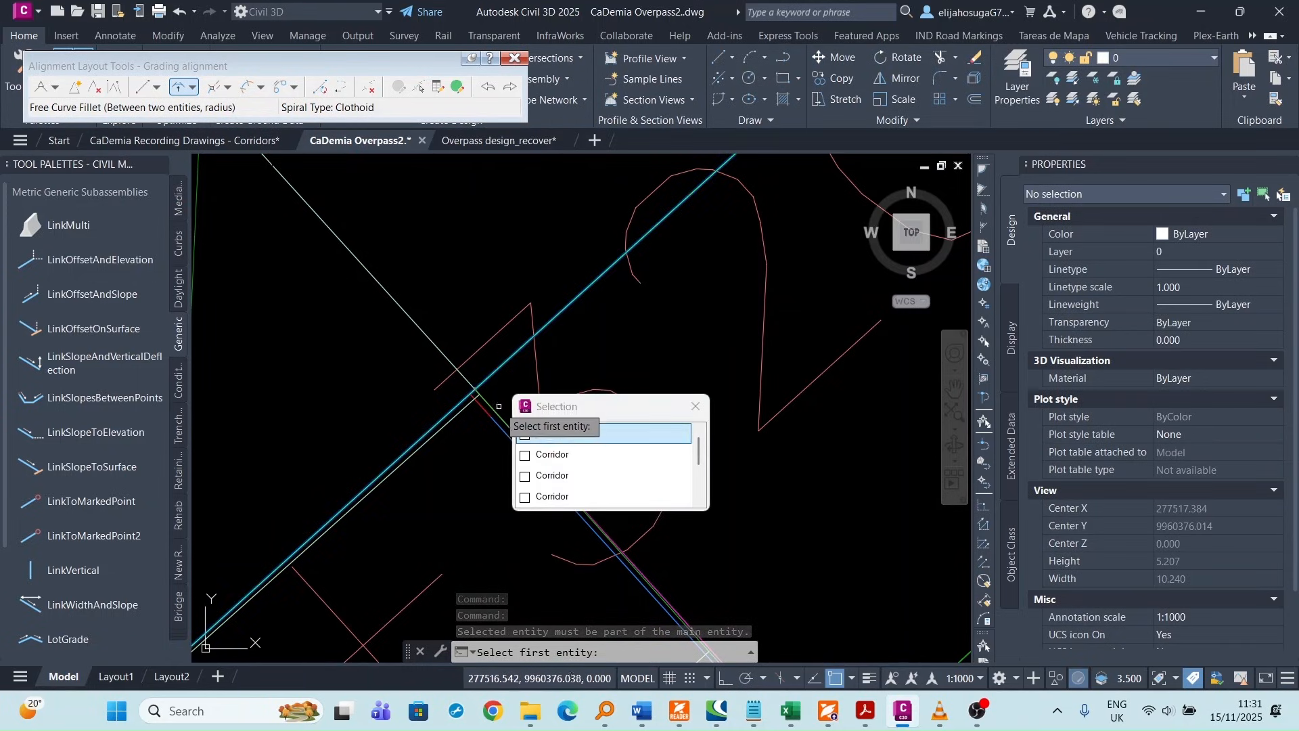
pyautogui.scroll(-1, 565, 461)
pyautogui.scroll(-1, 565, 460)
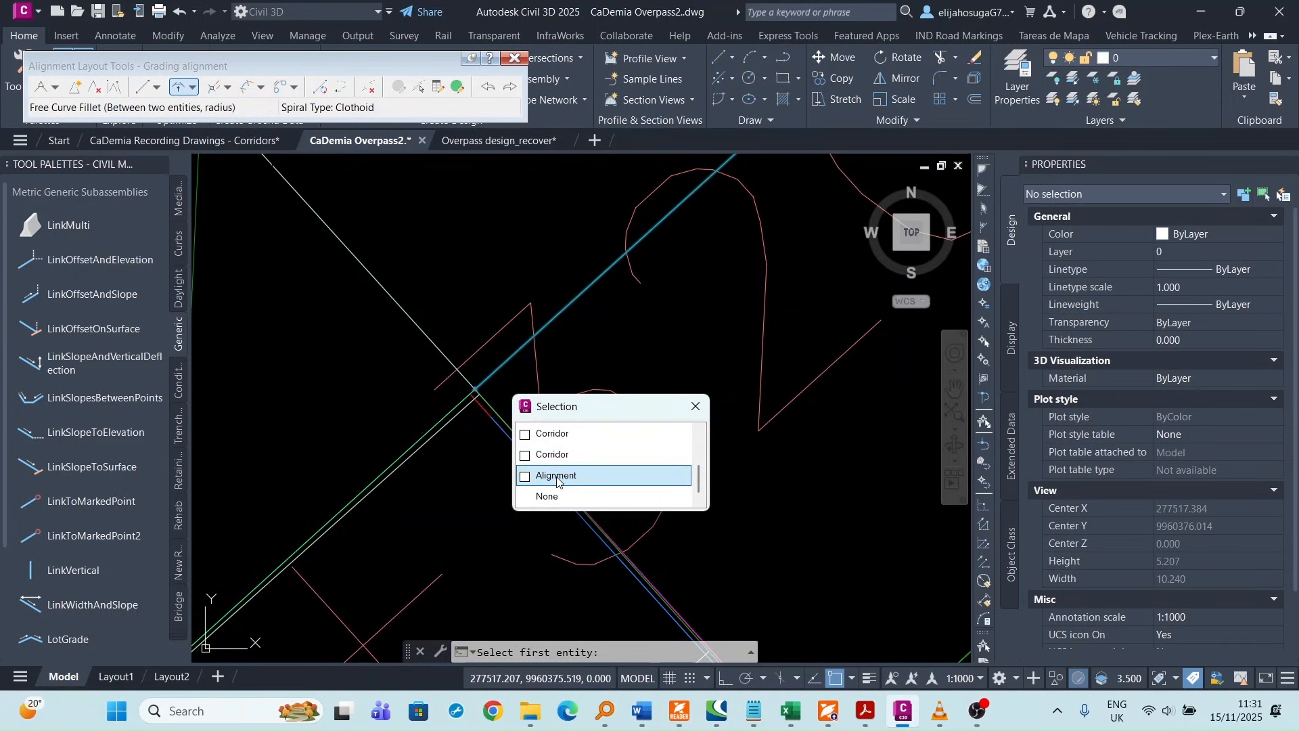
pyautogui.click(557, 475)
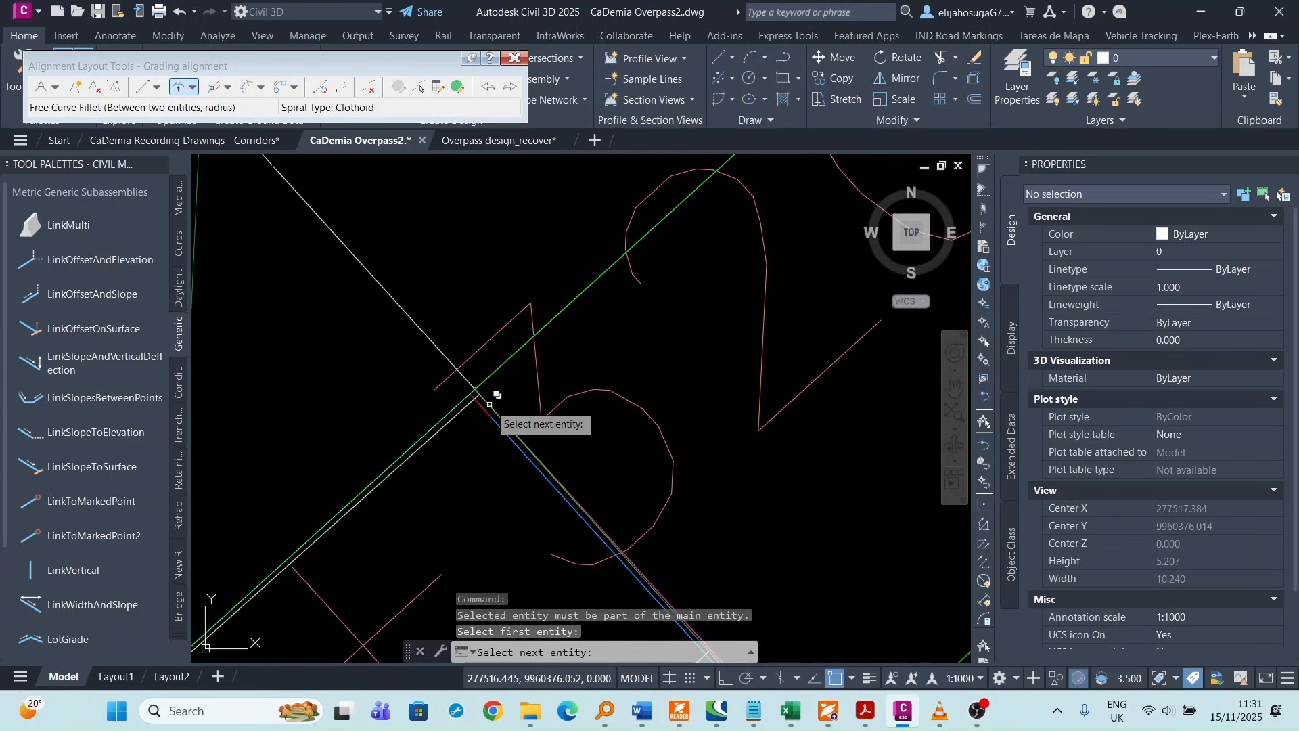
pyautogui.click(494, 406)
pyautogui.scroll(-1, 580, 516)
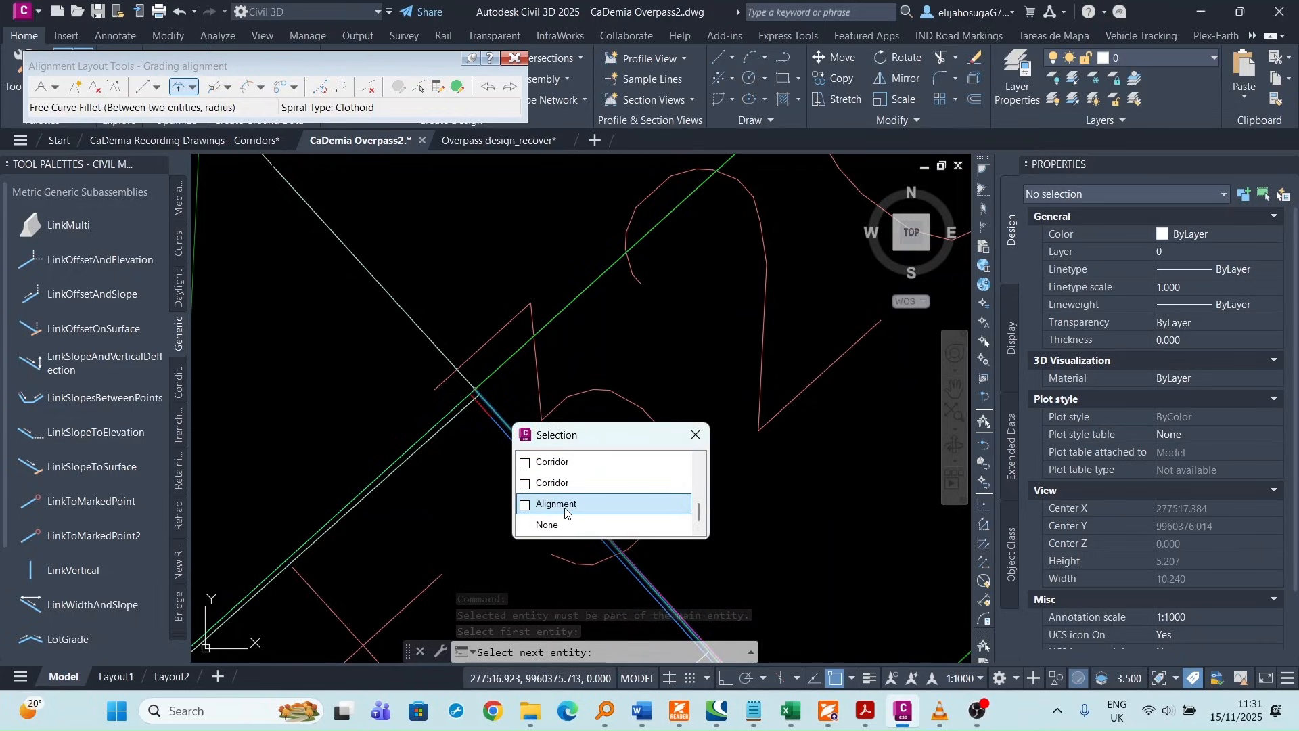
pyautogui.click(559, 506)
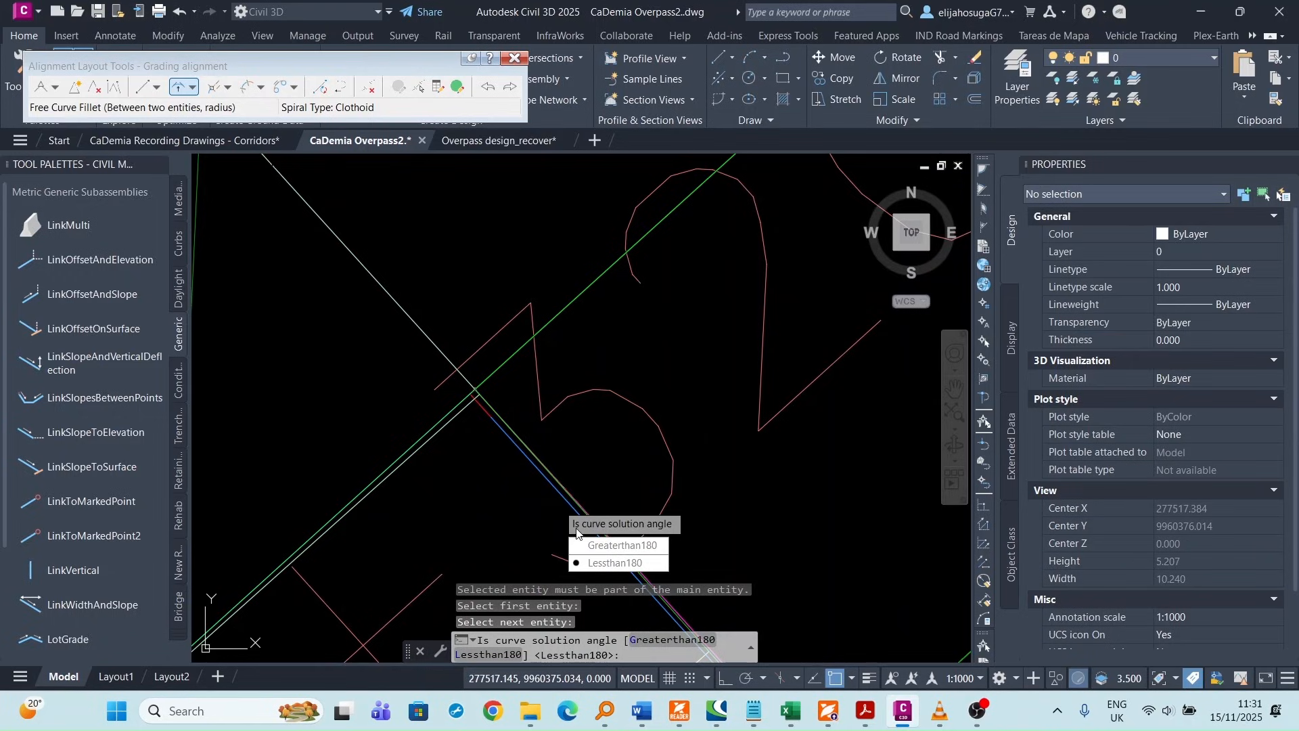
pyautogui.click(605, 564)
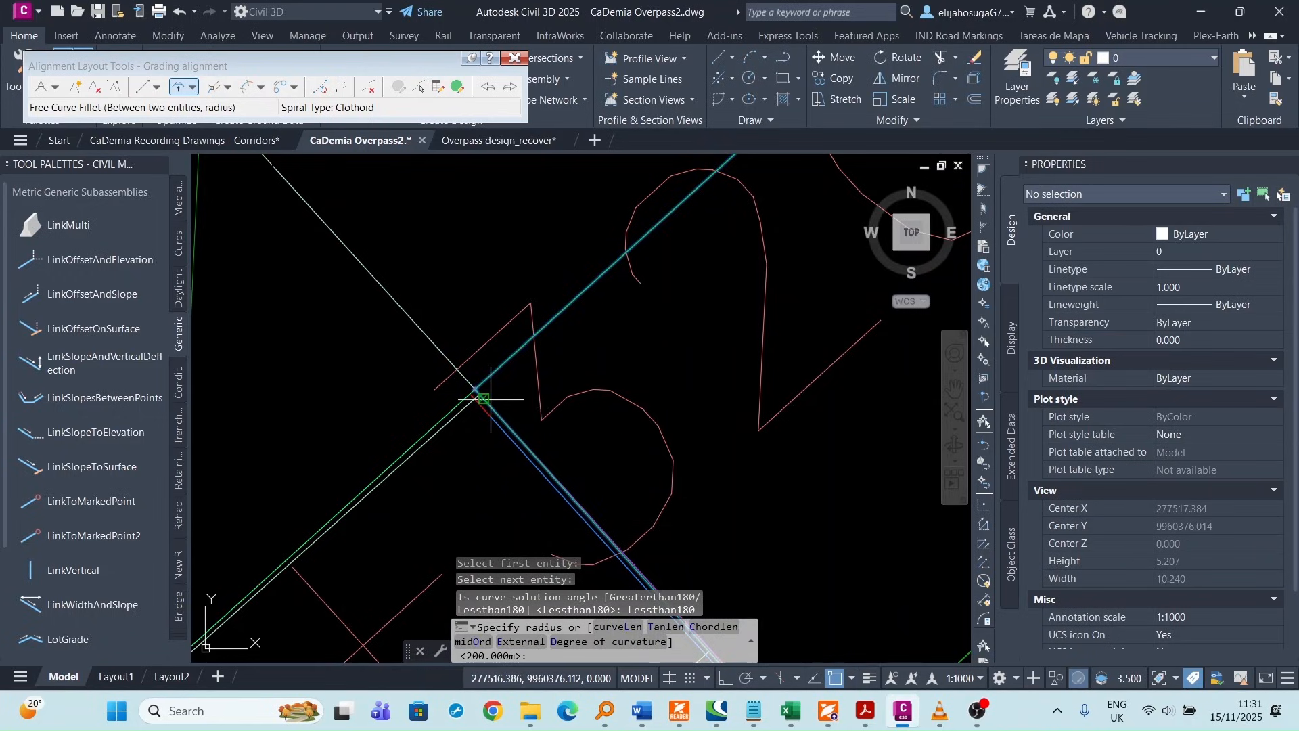
pyautogui.write('0')
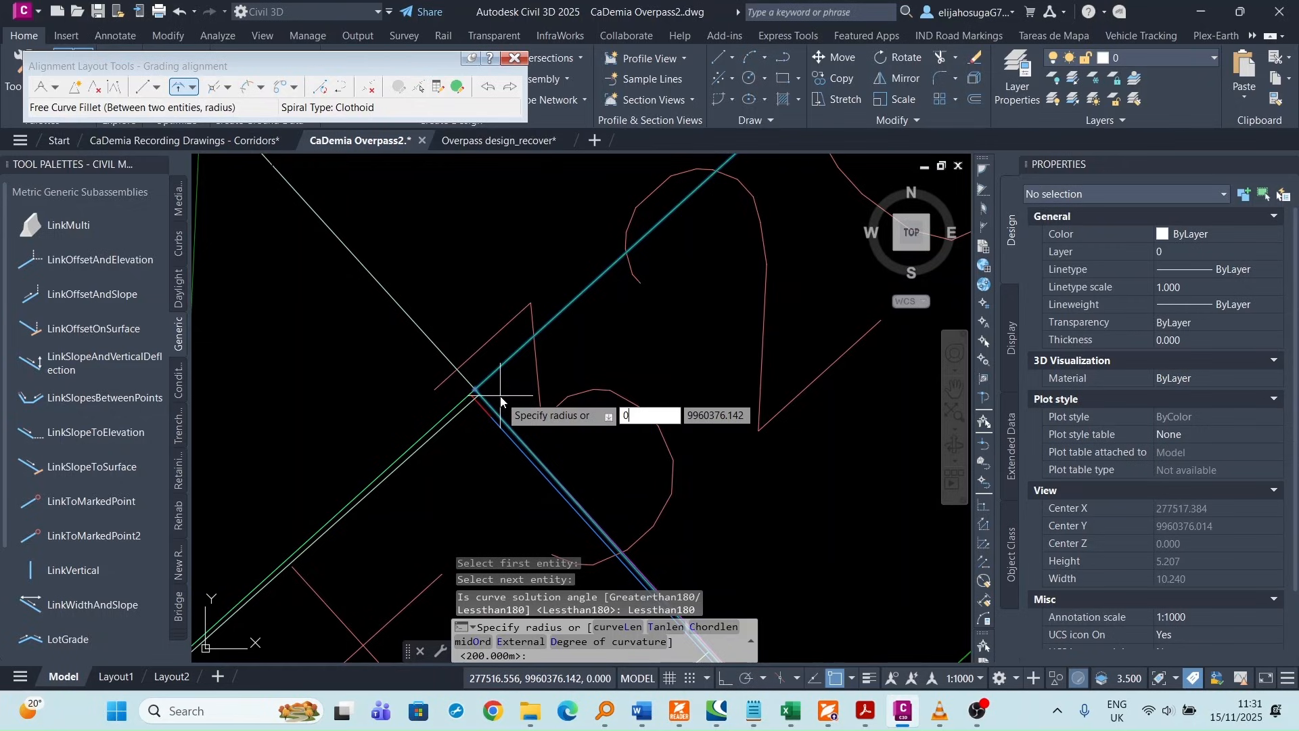
pyautogui.write('.1')
pyautogui.press('Return')
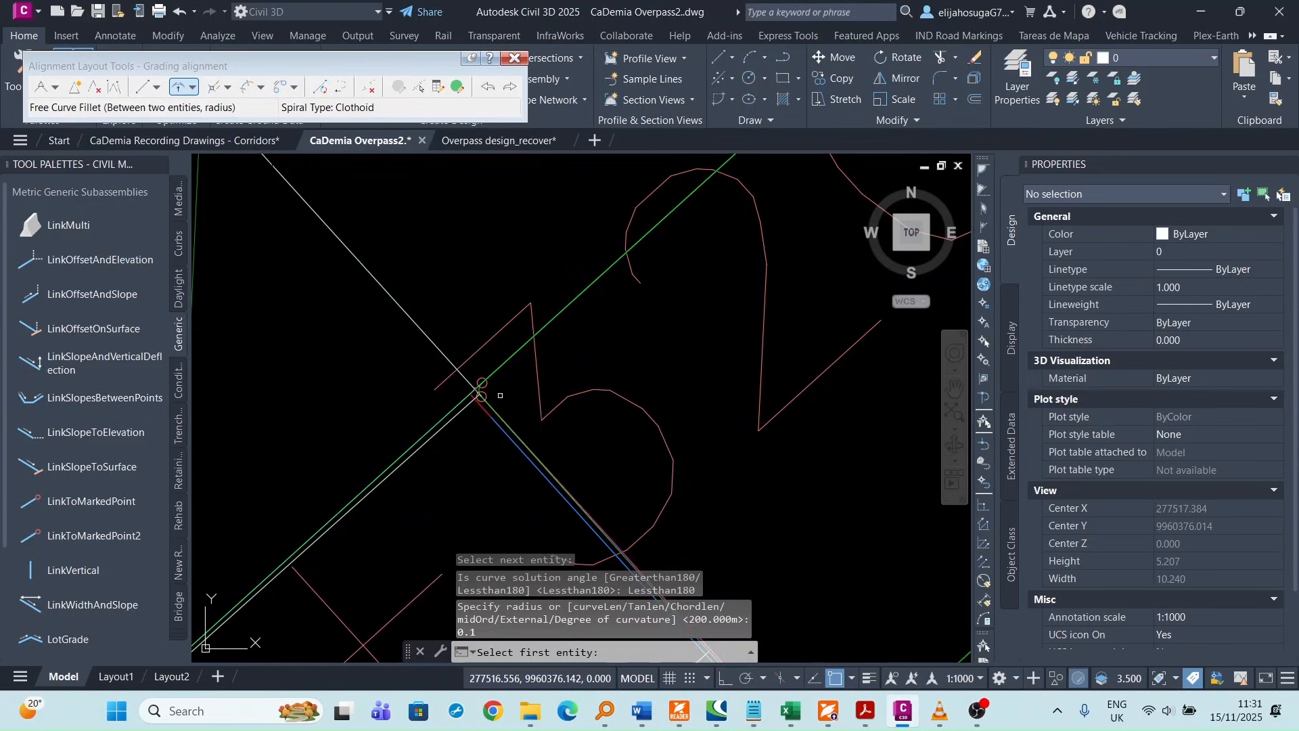
# - Round the Grading alignment's southeast corner near 0+320 with a free curve fillet, Lessthan180, radius 0.1, and end the command
pyautogui.scroll(-8, 640, 405)
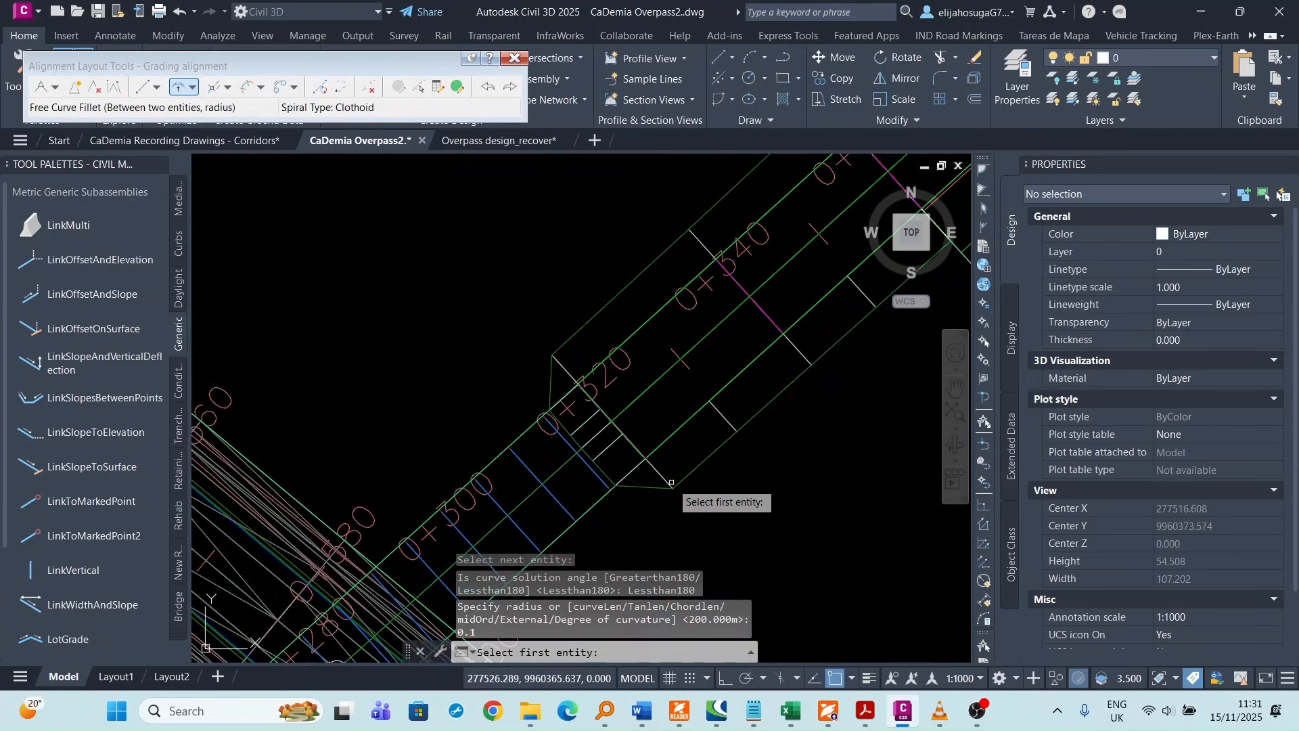
pyautogui.scroll(12, 603, 392)
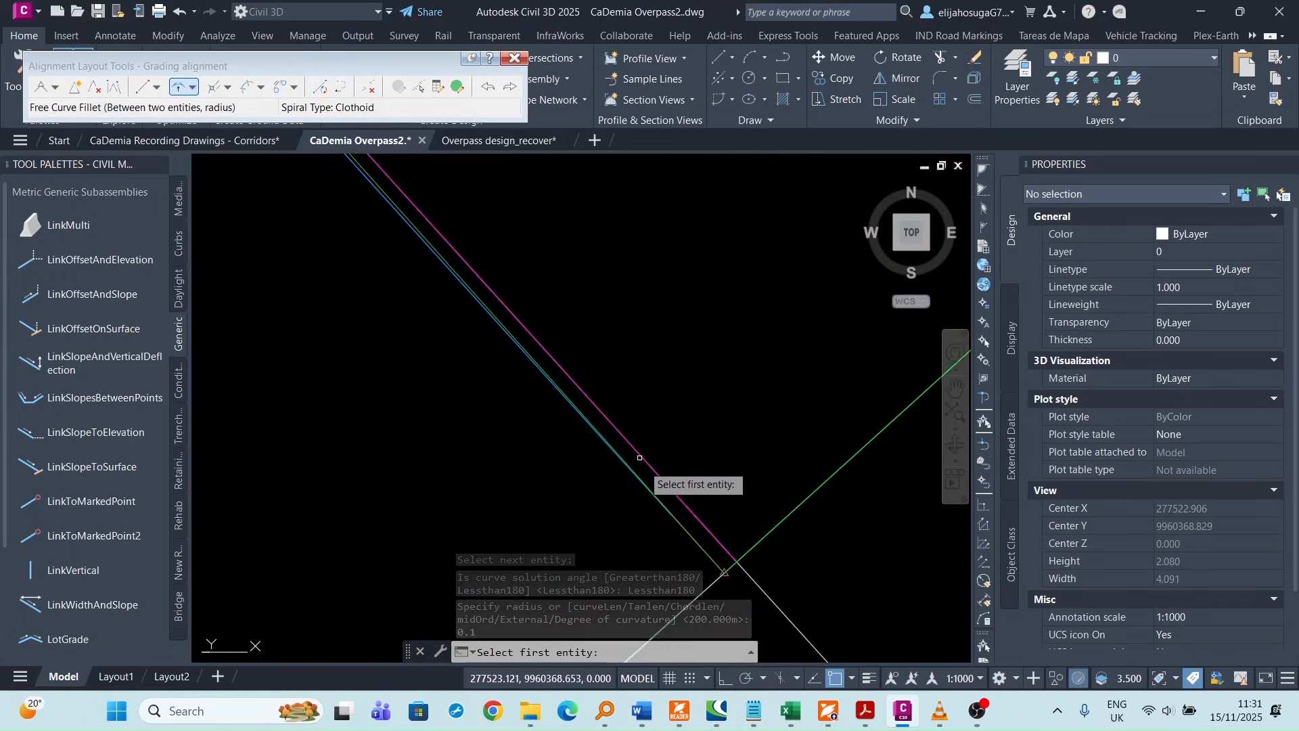
pyautogui.scroll(-8, 704, 542)
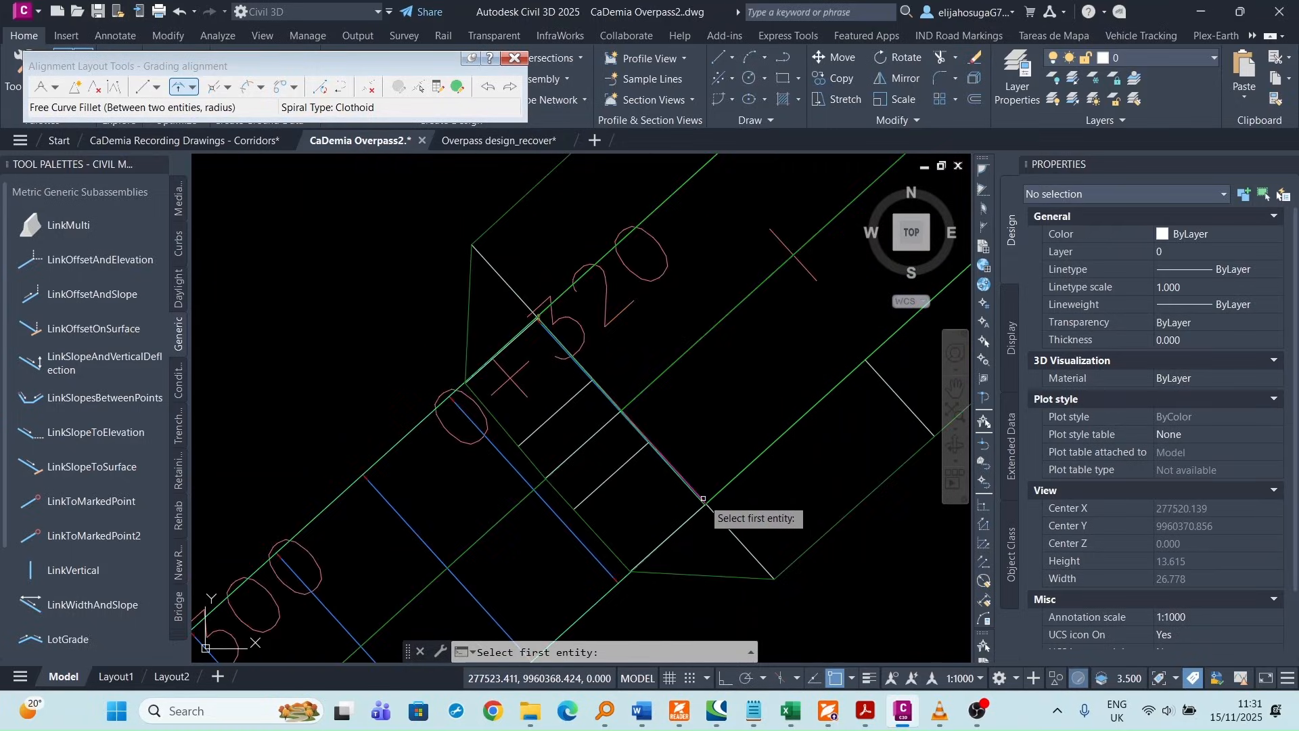
pyautogui.scroll(8, 704, 499)
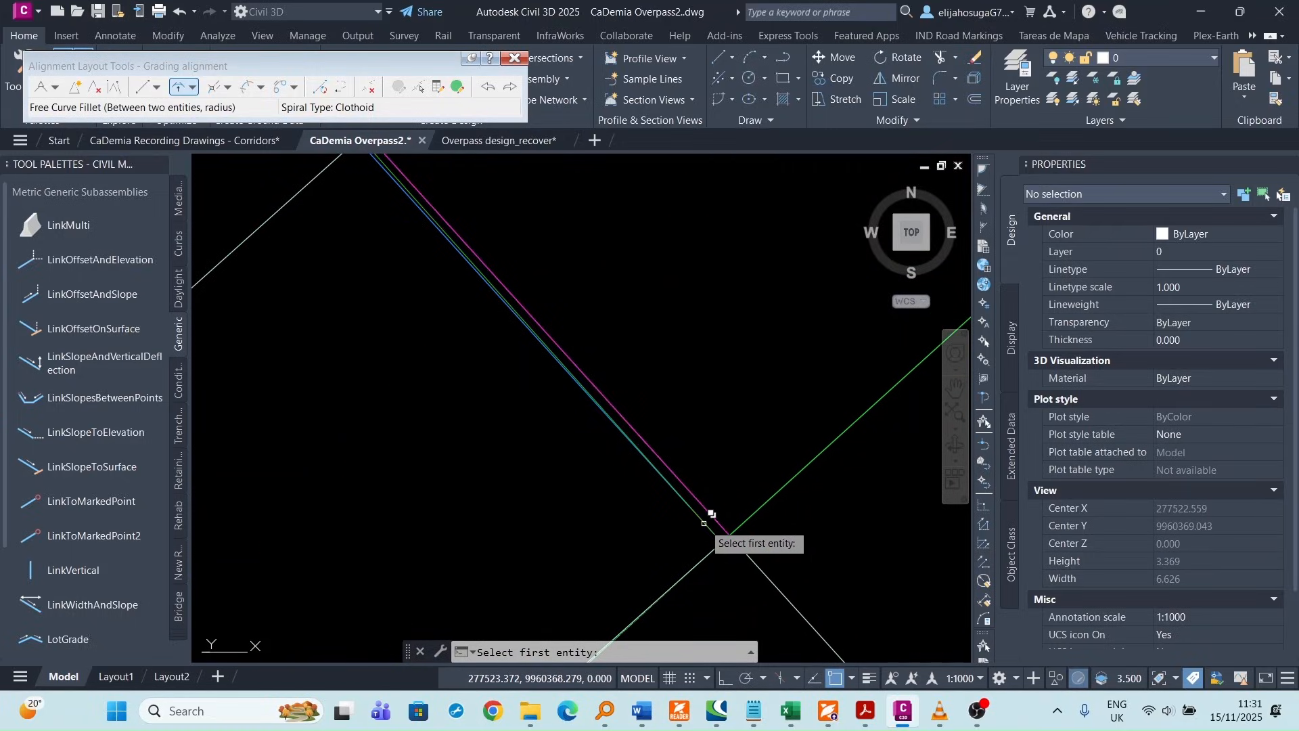
pyautogui.click(704, 523)
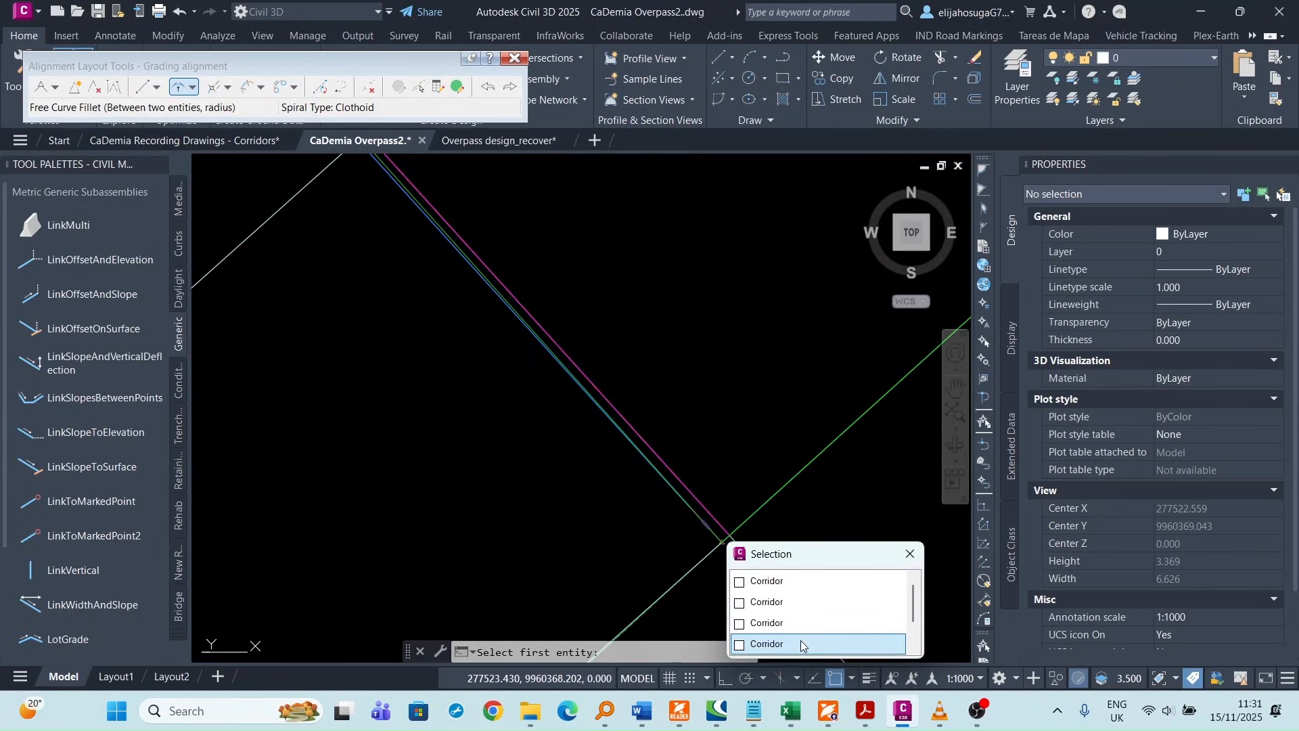
pyautogui.scroll(-1, 801, 641)
pyautogui.click(792, 624)
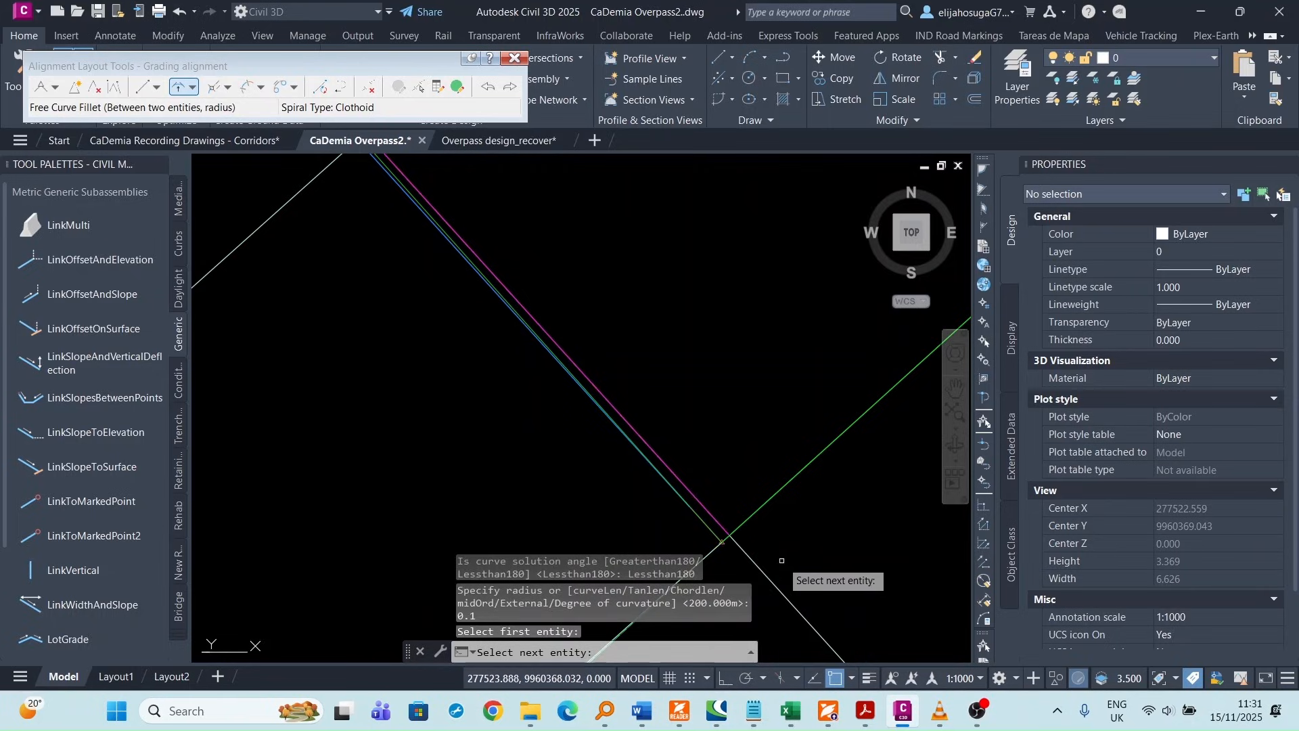
pyautogui.click(755, 521)
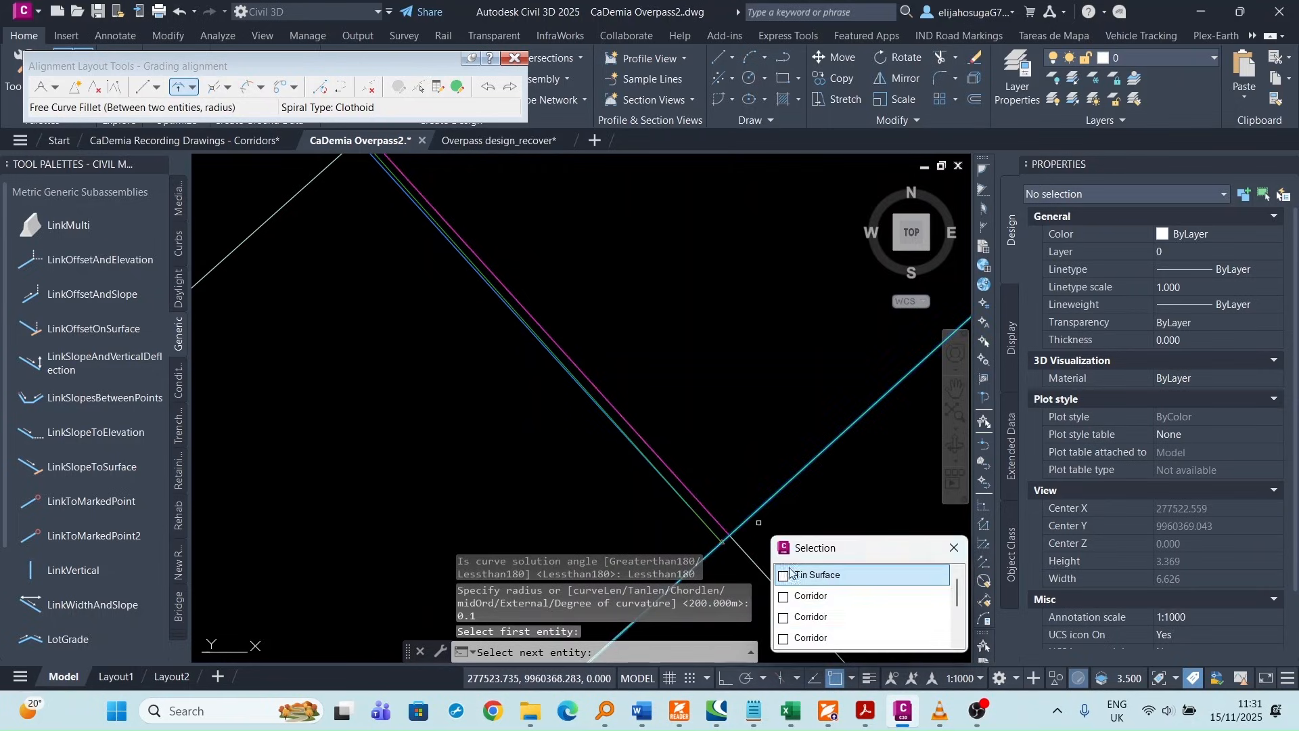
pyautogui.scroll(-1, 815, 610)
pyautogui.scroll(-1, 814, 611)
pyautogui.click(815, 614)
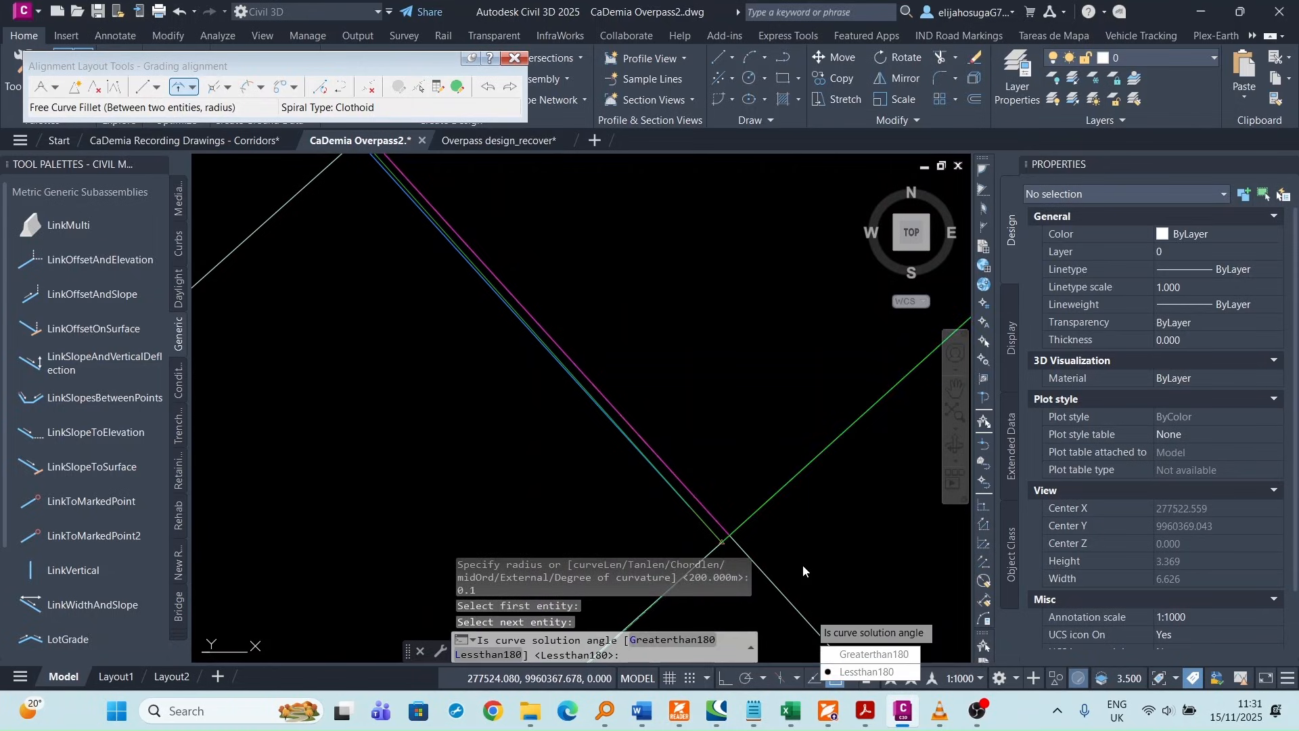
pyautogui.click(855, 672)
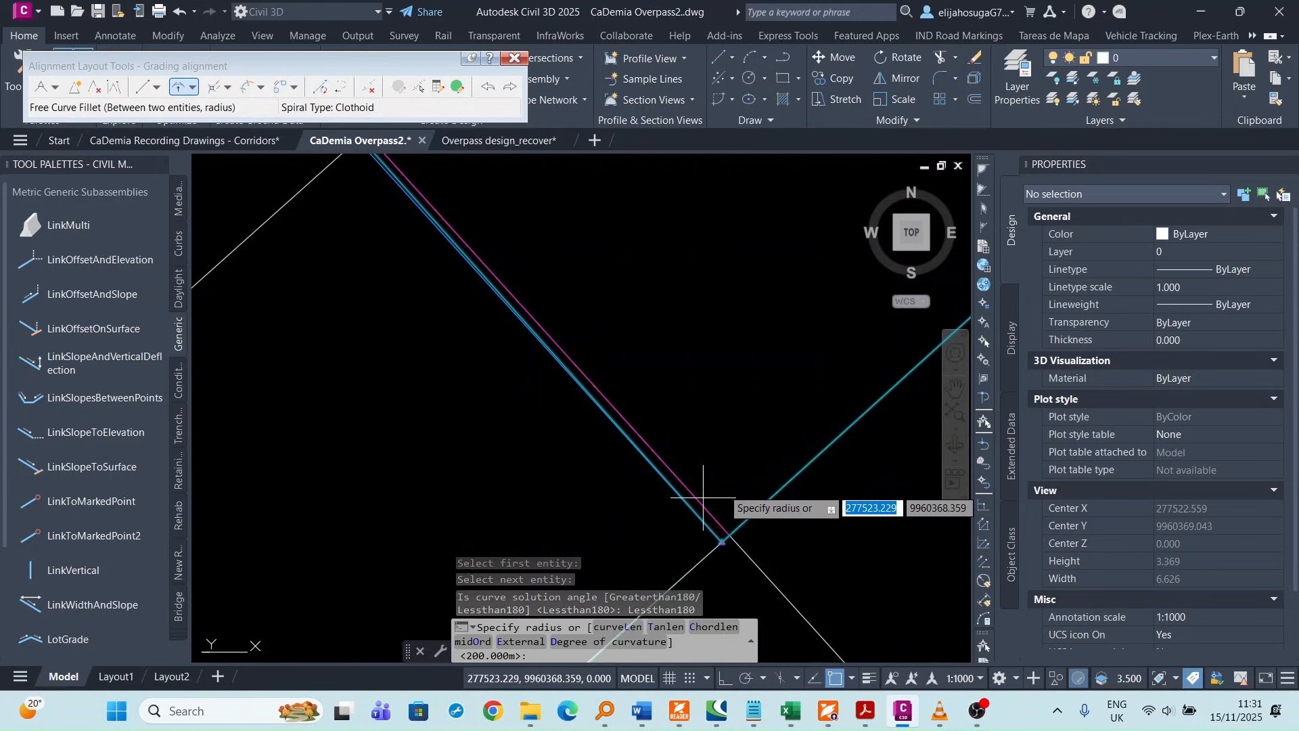
pyautogui.write('0.1')
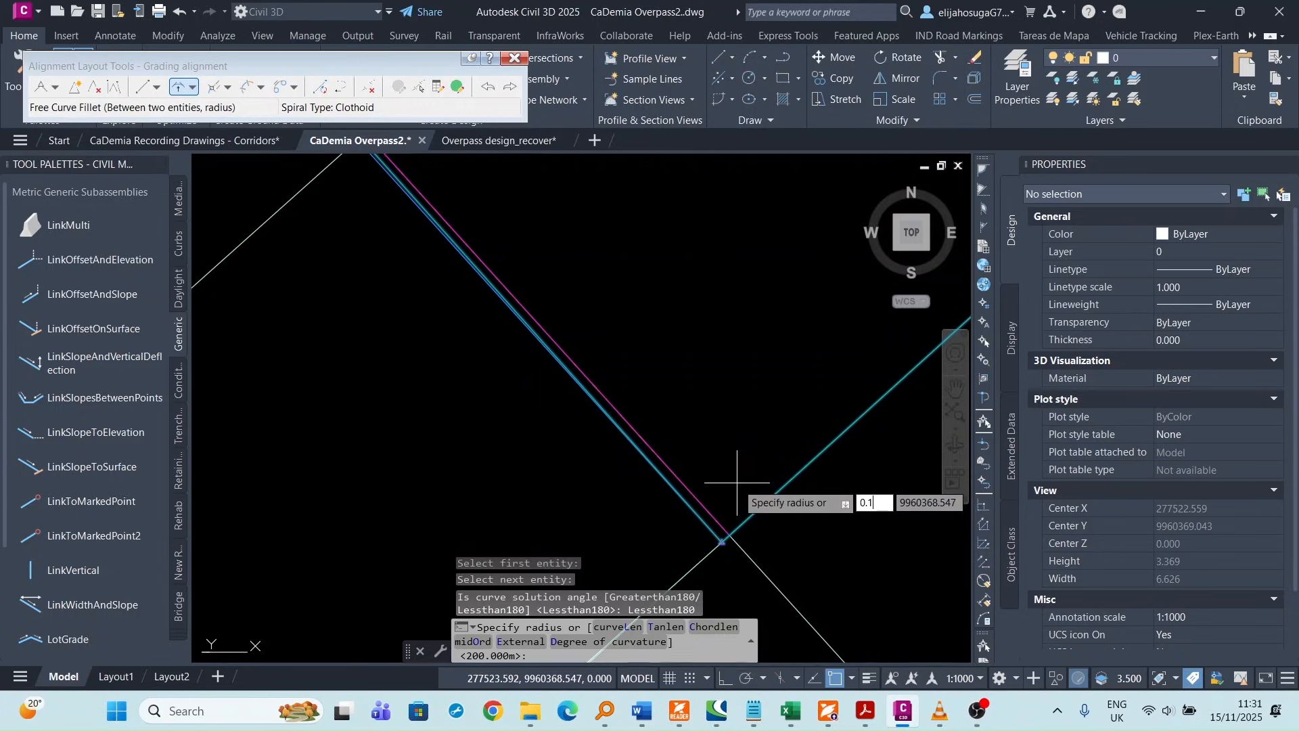
pyautogui.press('Return')
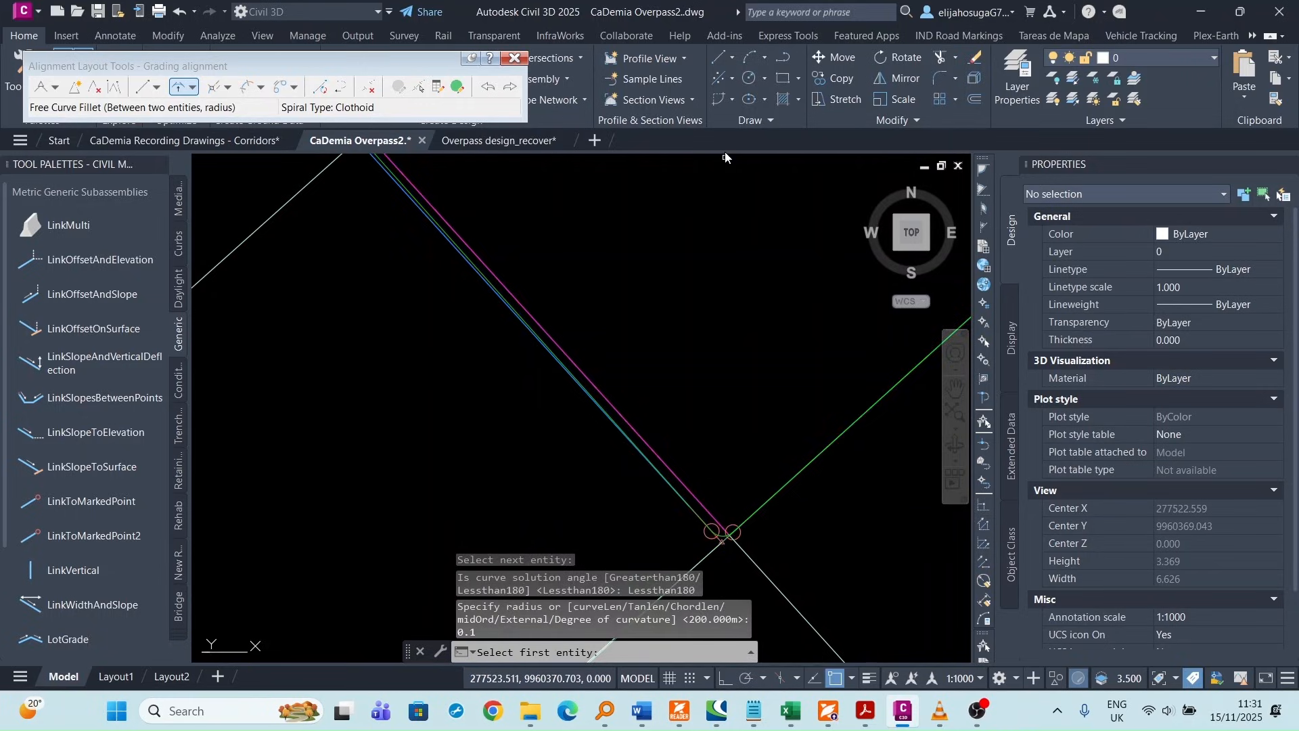
pyautogui.scroll(5, 664, 366)
pyautogui.press('Escape')
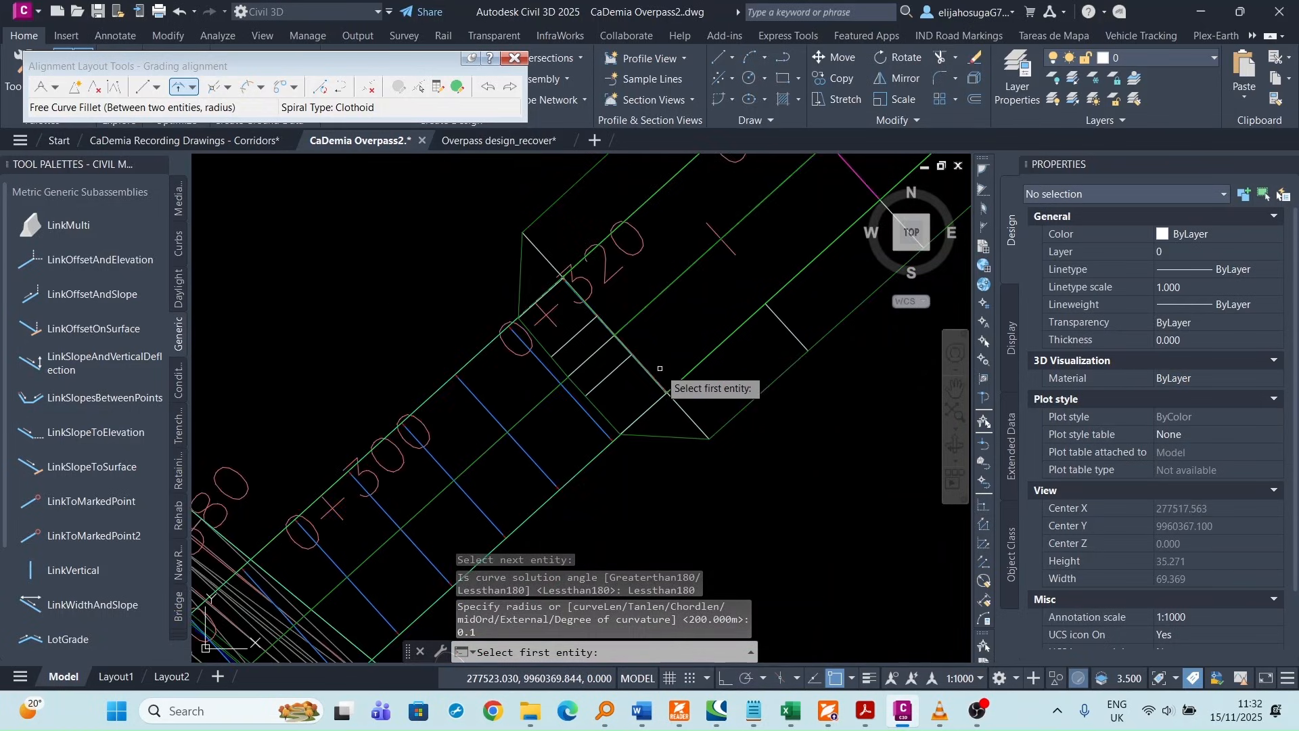
# - Rebuild the Grading (1) corridor near 0+320
pyautogui.scroll(4, 667, 379)
pyautogui.scroll(-3, 646, 284)
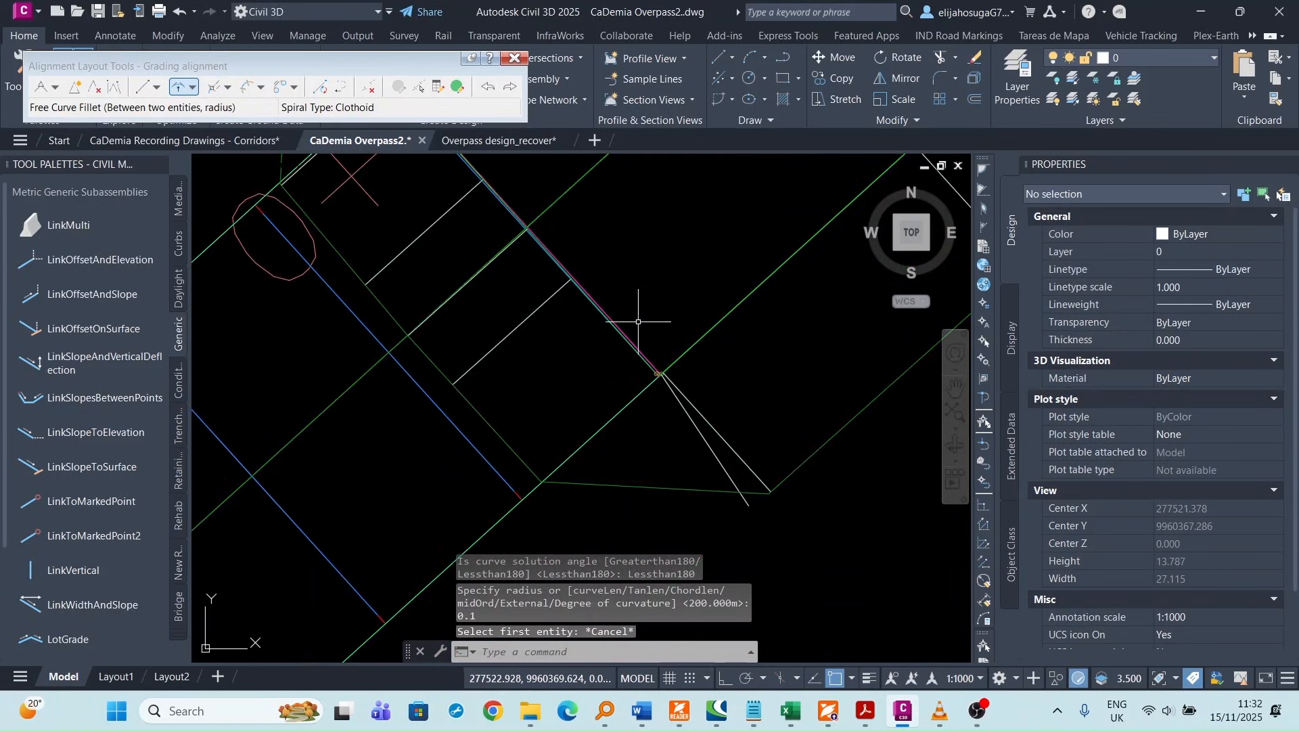
pyautogui.scroll(1, 638, 322)
pyautogui.scroll(-1, 650, 425)
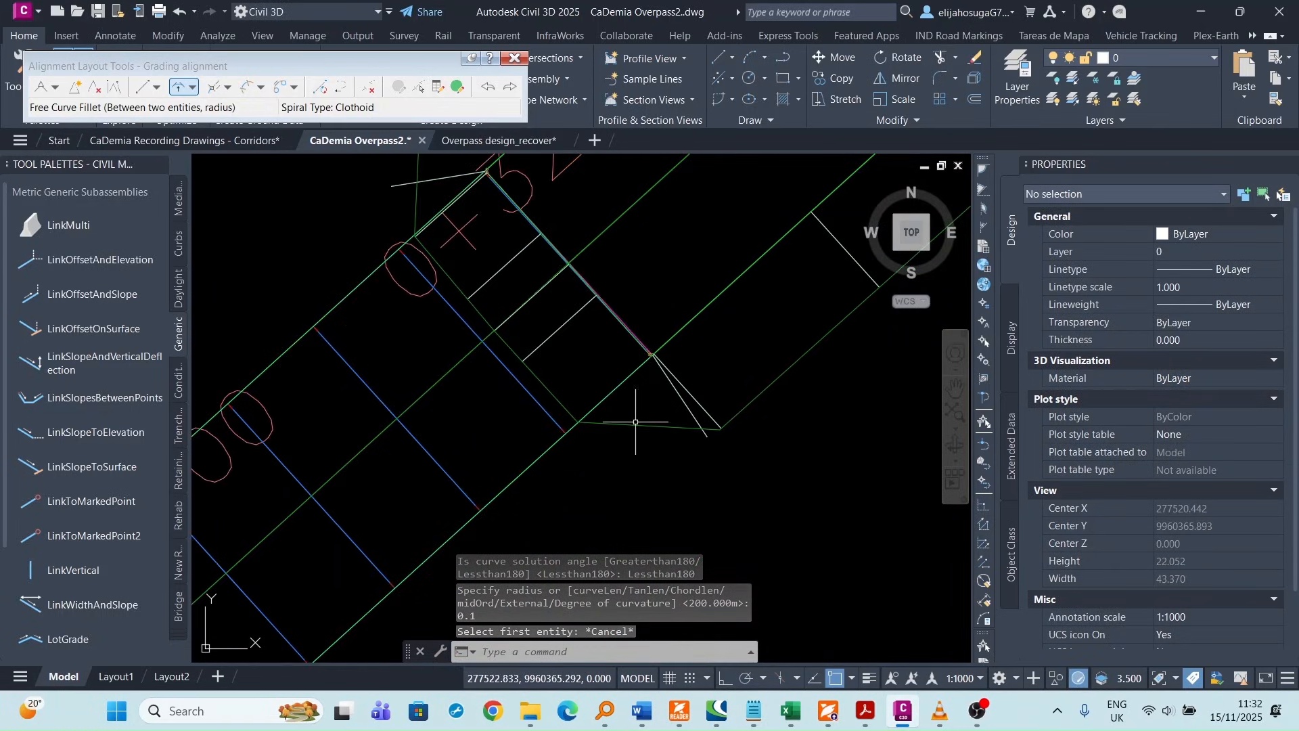
pyautogui.click(632, 423)
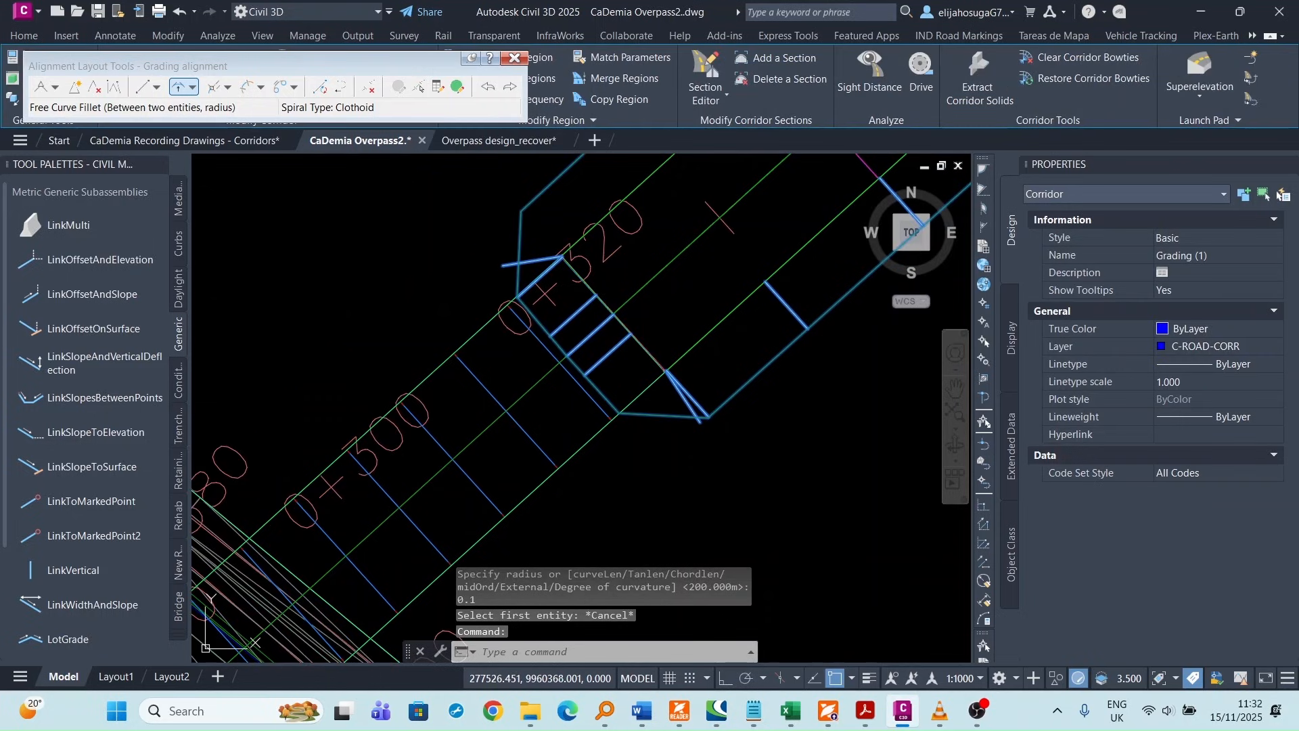
pyautogui.rightClick(709, 250)
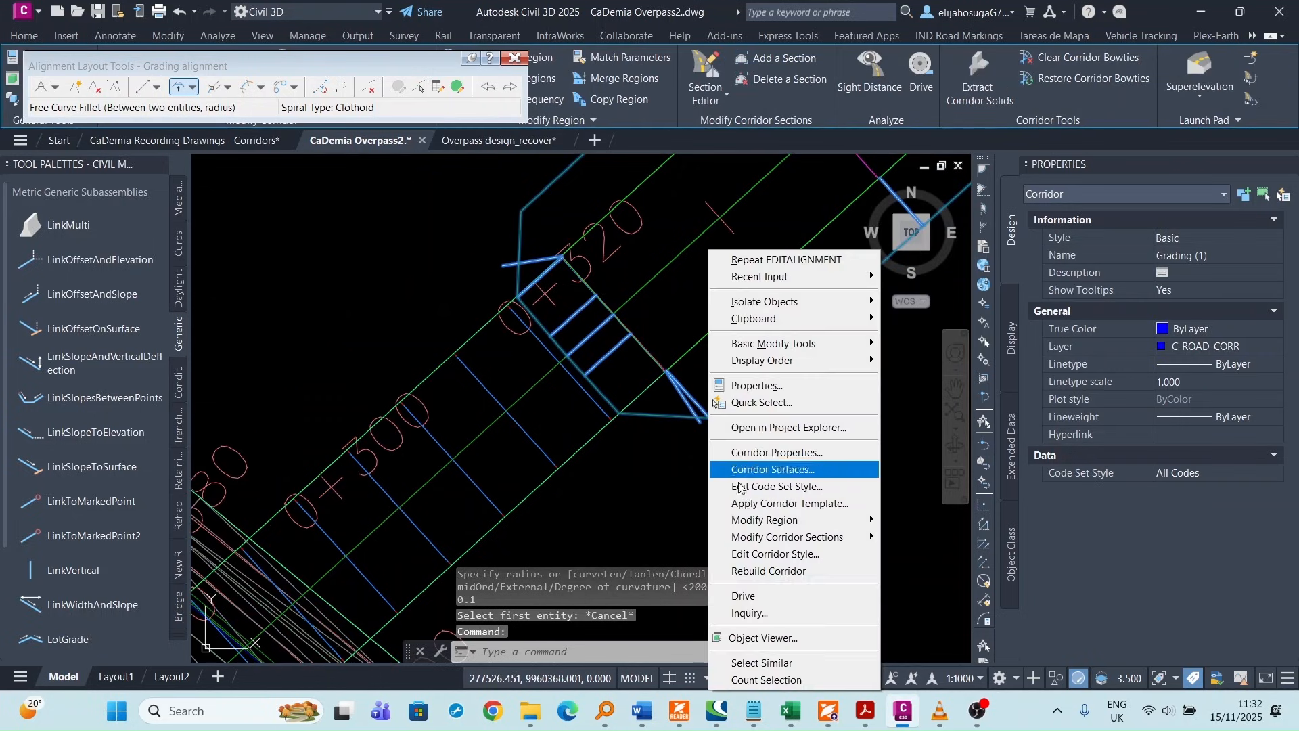
pyautogui.click(778, 571)
# - Examine the rebuilt grading corridor's corners near 0+320 and the overpass corridor on both sides of the crossing road
pyautogui.scroll(-3, 518, 366)
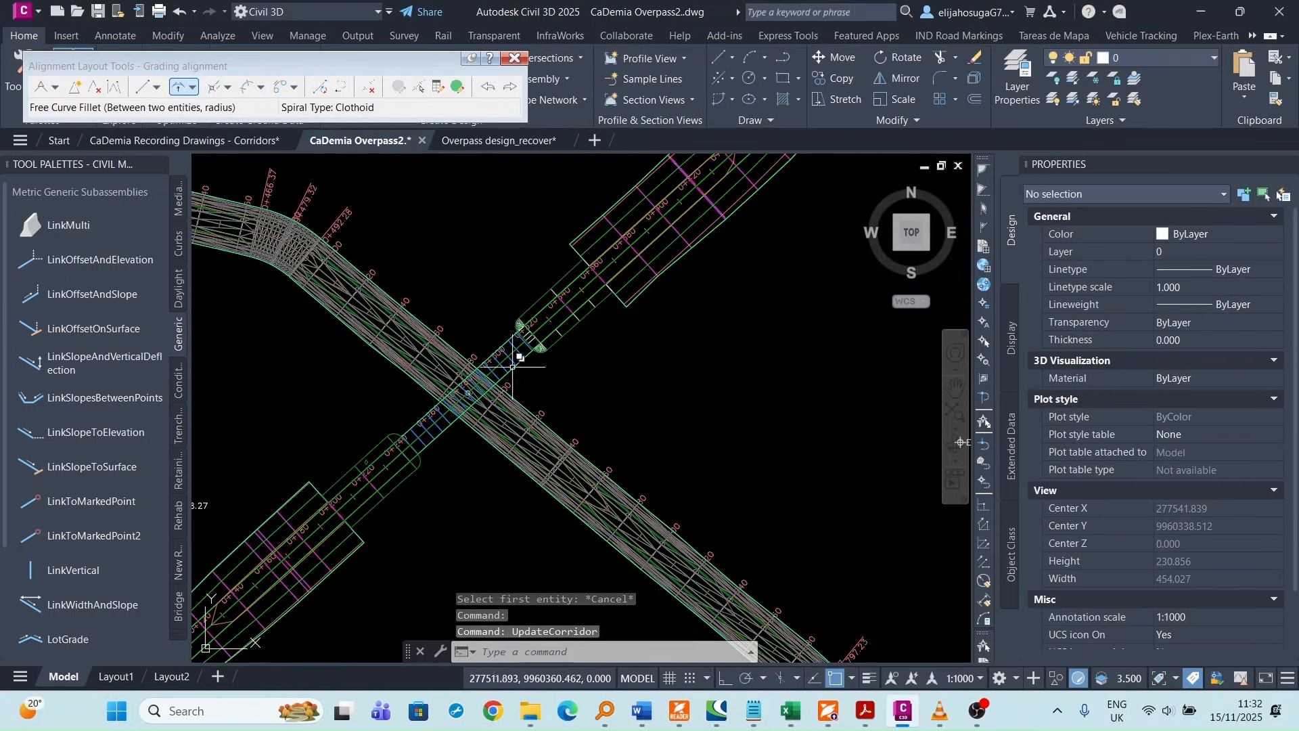
pyautogui.scroll(-4, 588, 306)
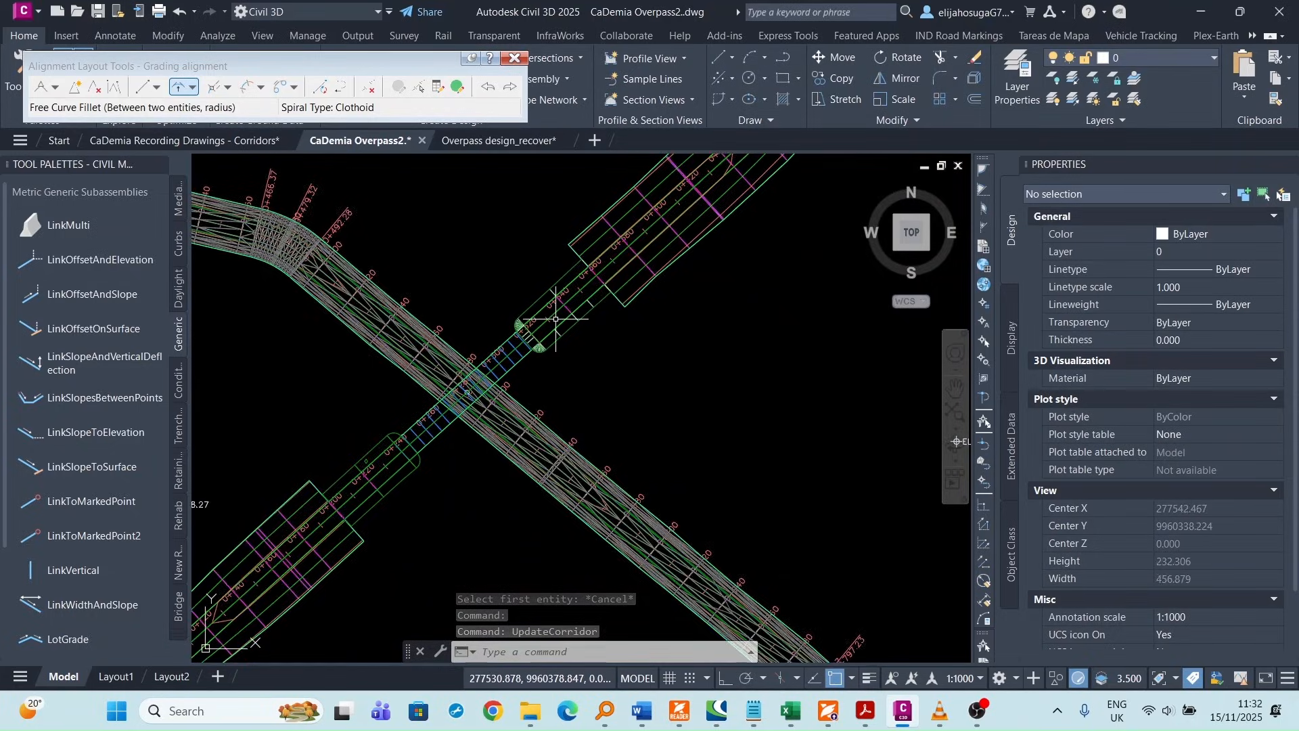
pyautogui.scroll(4, 470, 377)
pyautogui.scroll(-4, 472, 376)
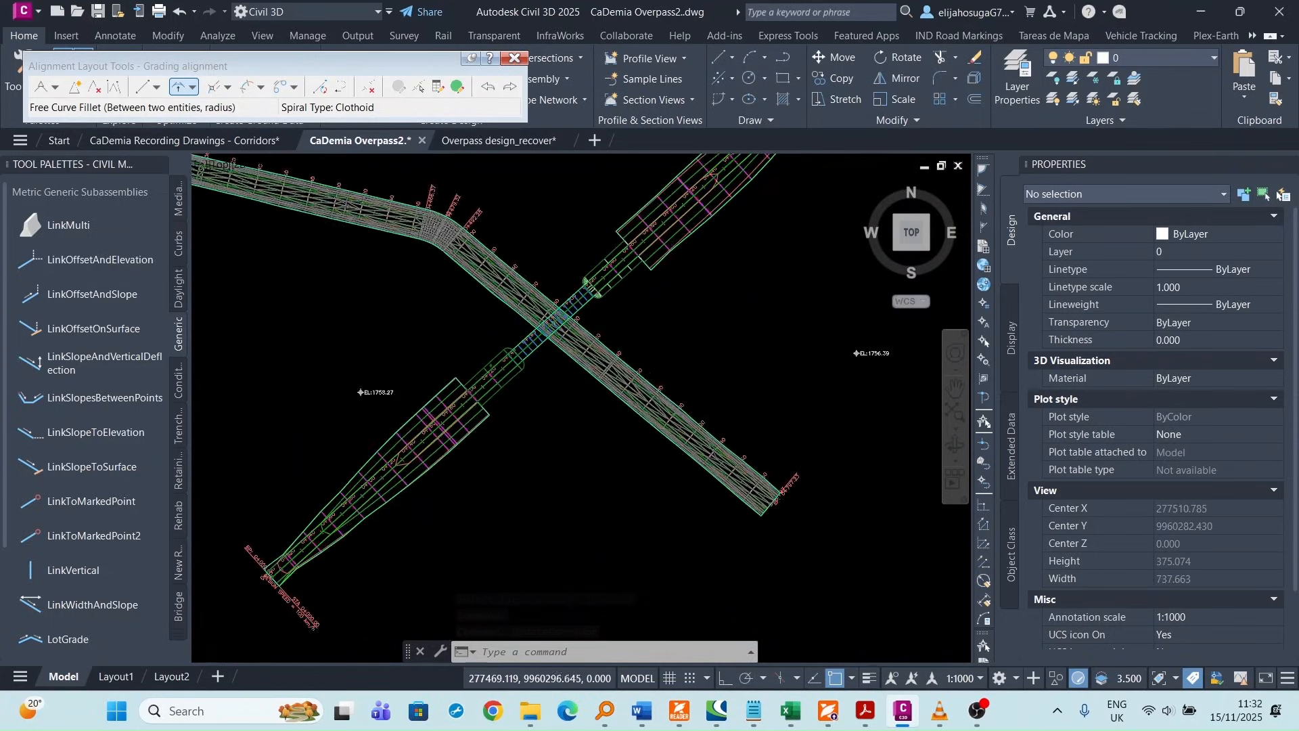
pyautogui.scroll(-2, 396, 473)
pyautogui.scroll(6, 471, 404)
pyautogui.scroll(-4, 470, 399)
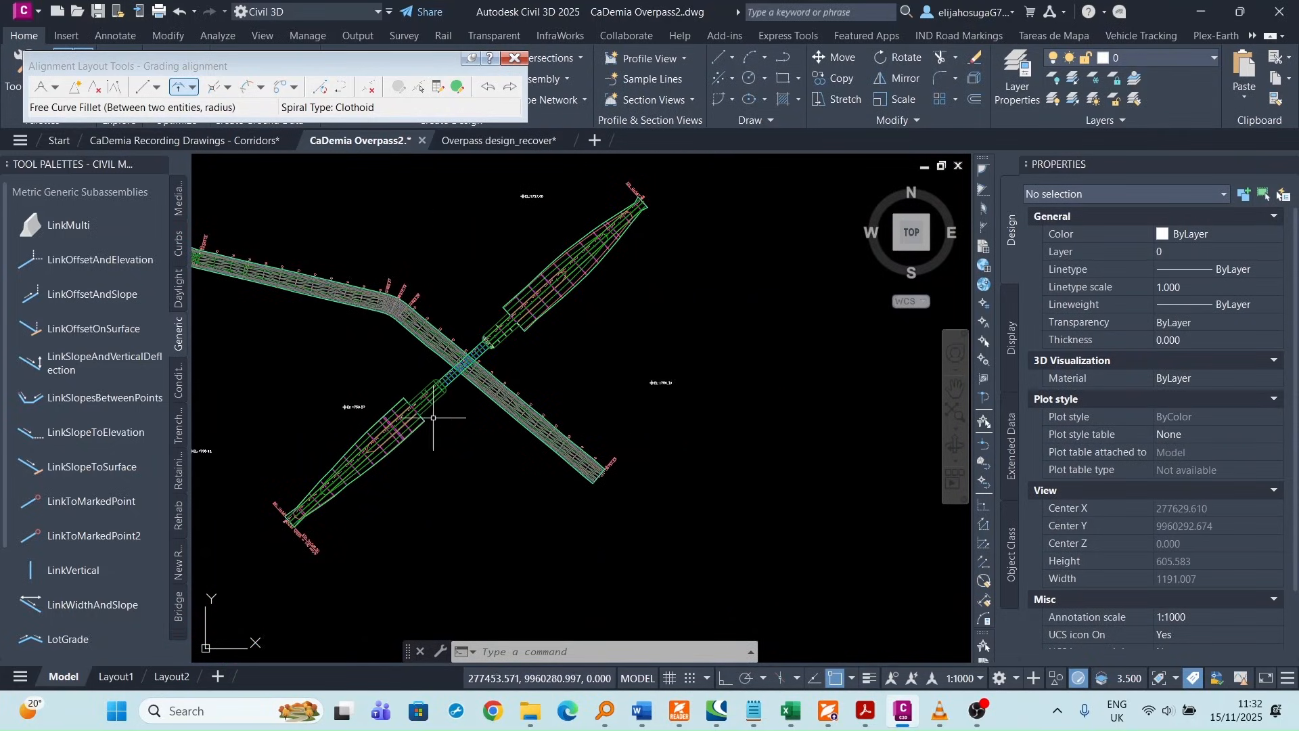
pyautogui.scroll(5, 522, 319)
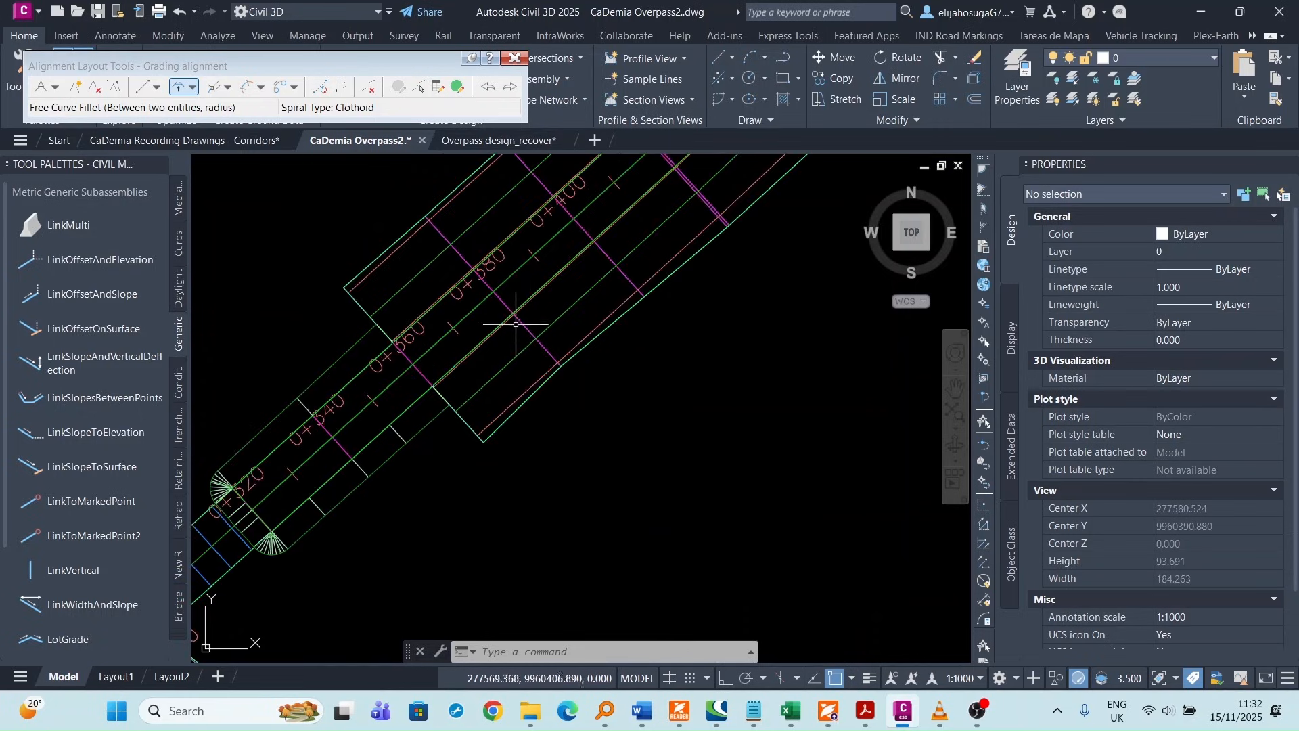
pyautogui.scroll(-3, 516, 321)
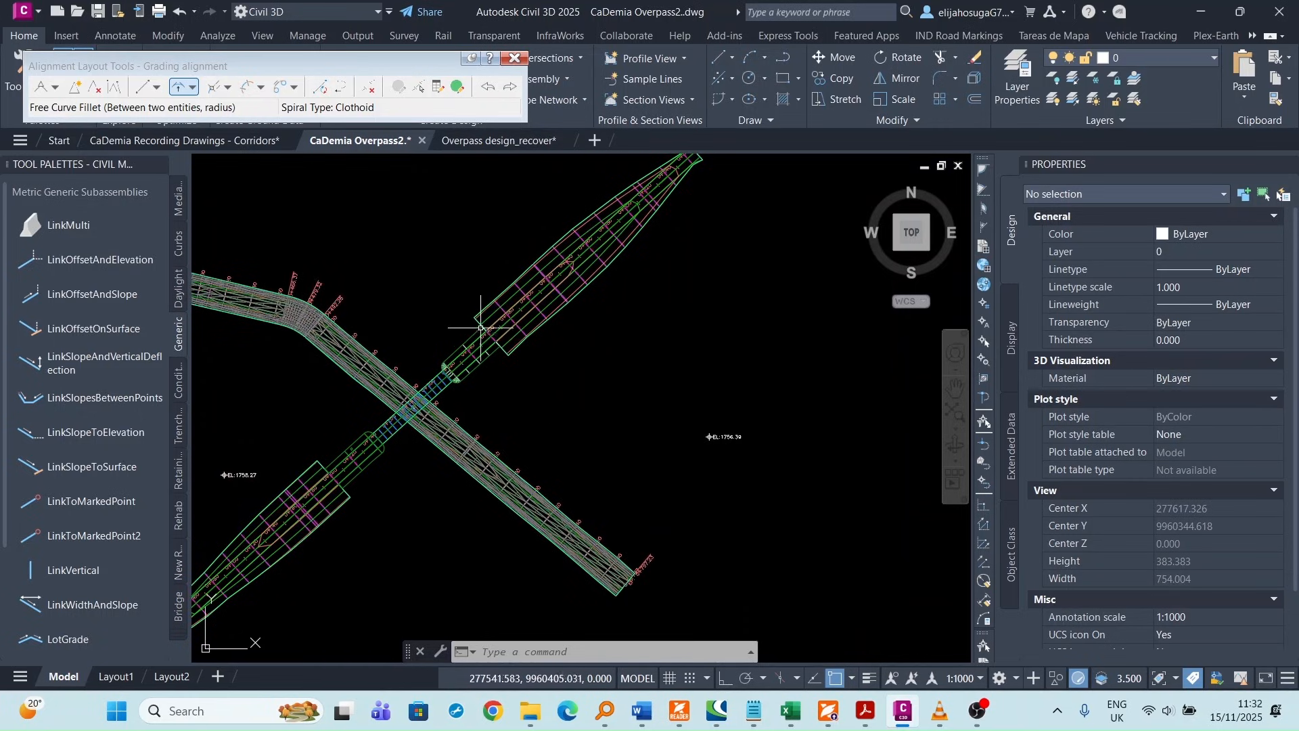
pyautogui.scroll(2, 480, 327)
pyautogui.scroll(-2, 512, 291)
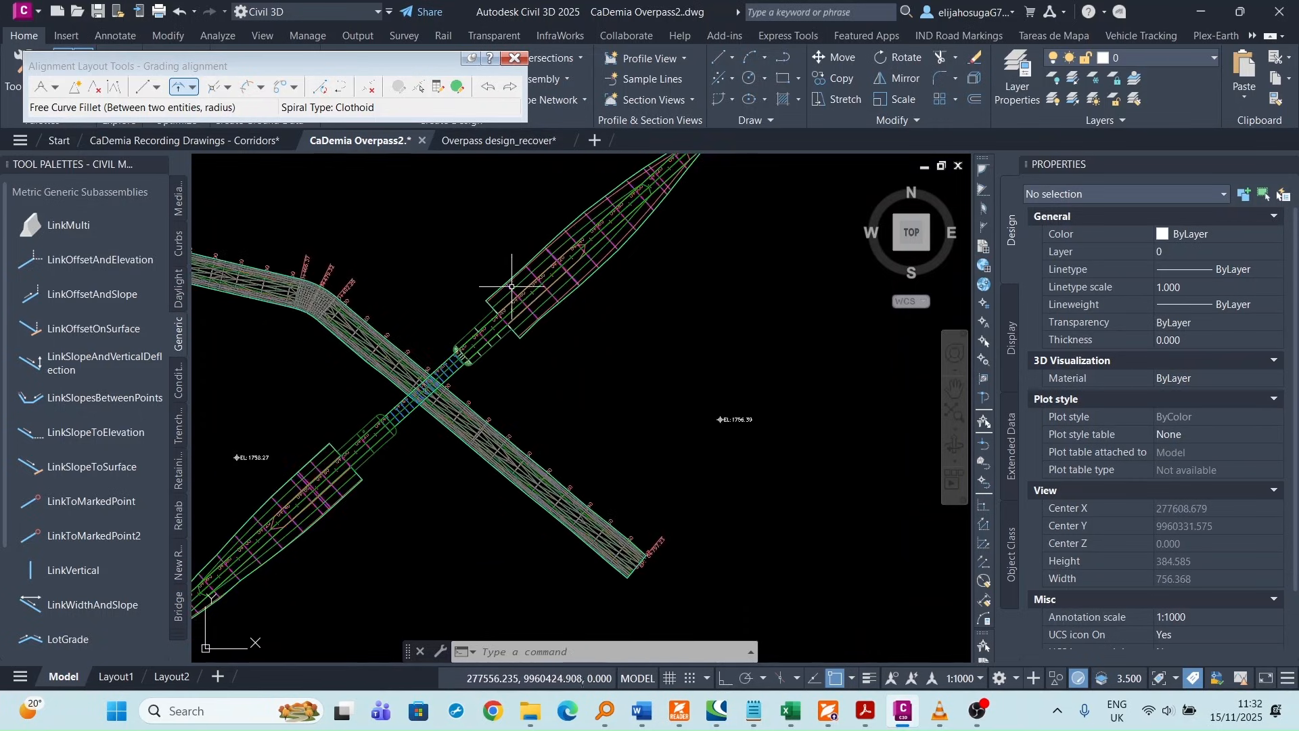
pyautogui.scroll(6, 514, 326)
pyautogui.scroll(-4, 520, 336)
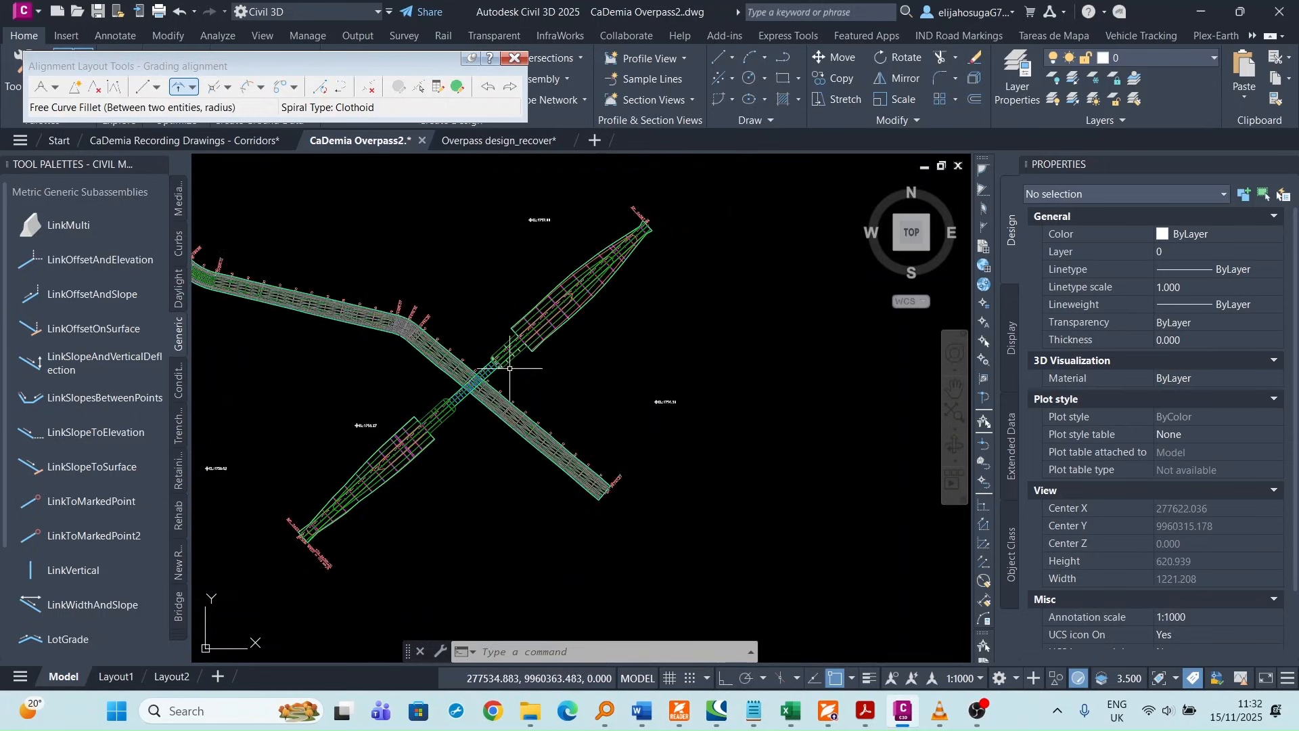
pyautogui.scroll(3, 505, 372)
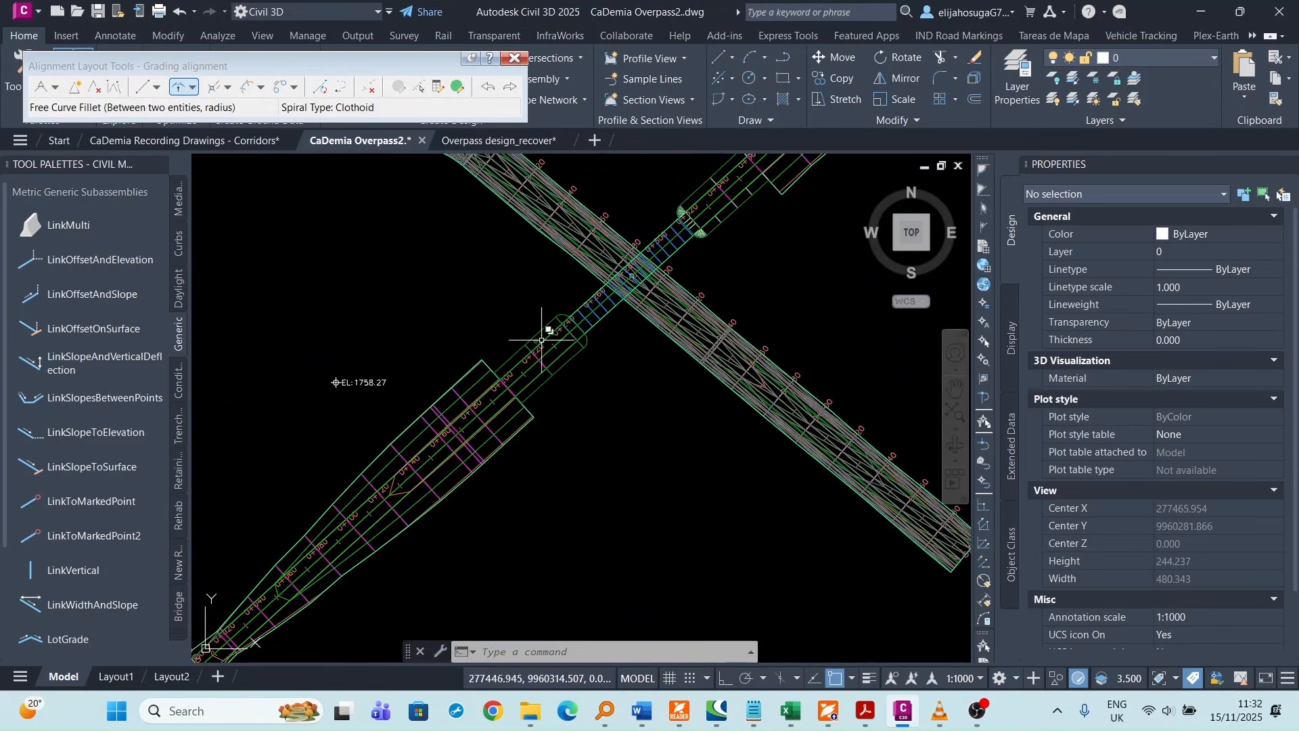
# - Highlight the Grading corridor to examine its full extent on both sides of the crossing road
pyautogui.scroll(-2, 503, 379)
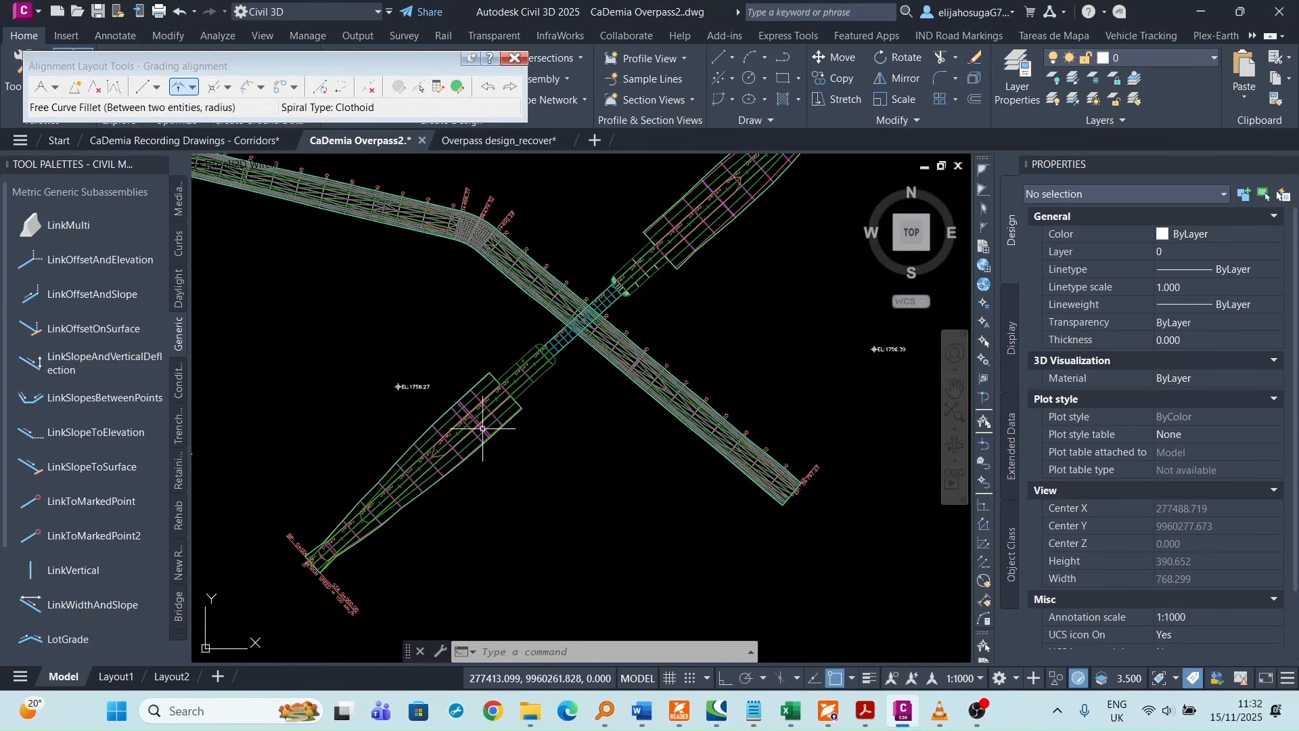
pyautogui.scroll(4, 484, 429)
pyautogui.click(446, 390)
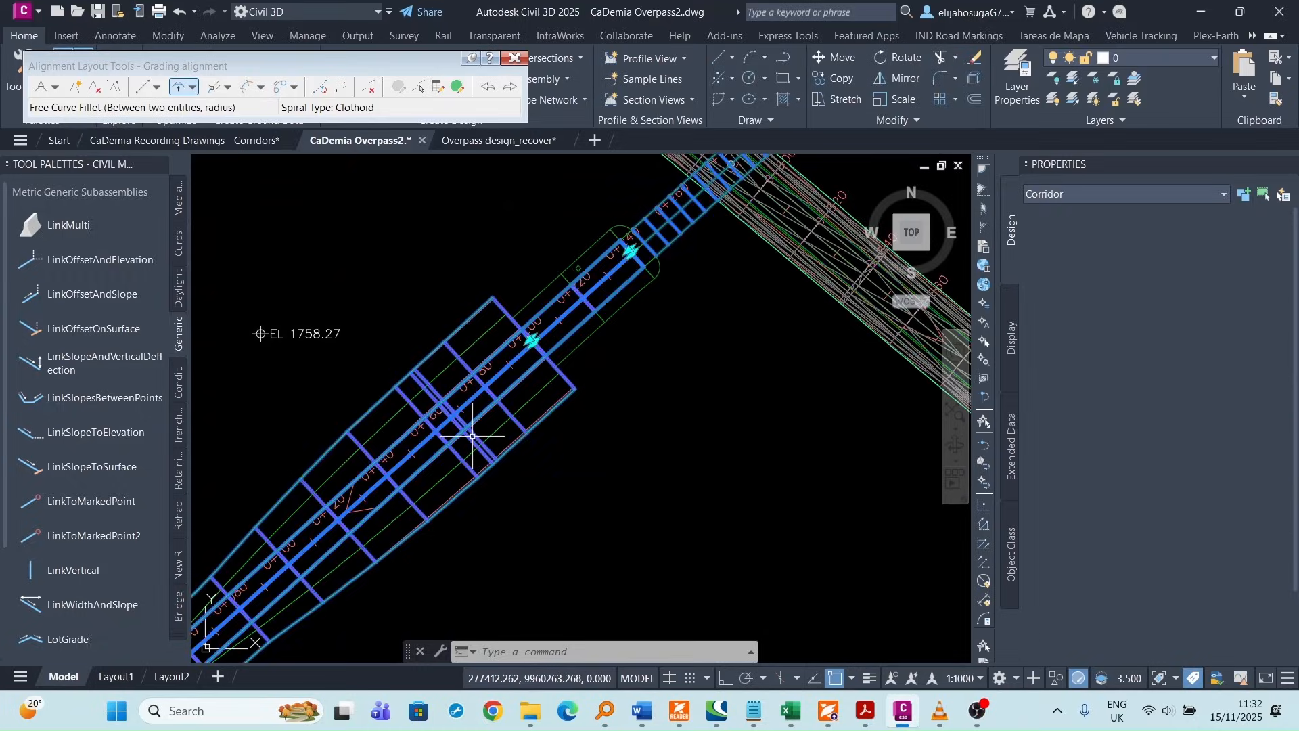
pyautogui.scroll(-5, 446, 390)
pyautogui.scroll(3, 493, 337)
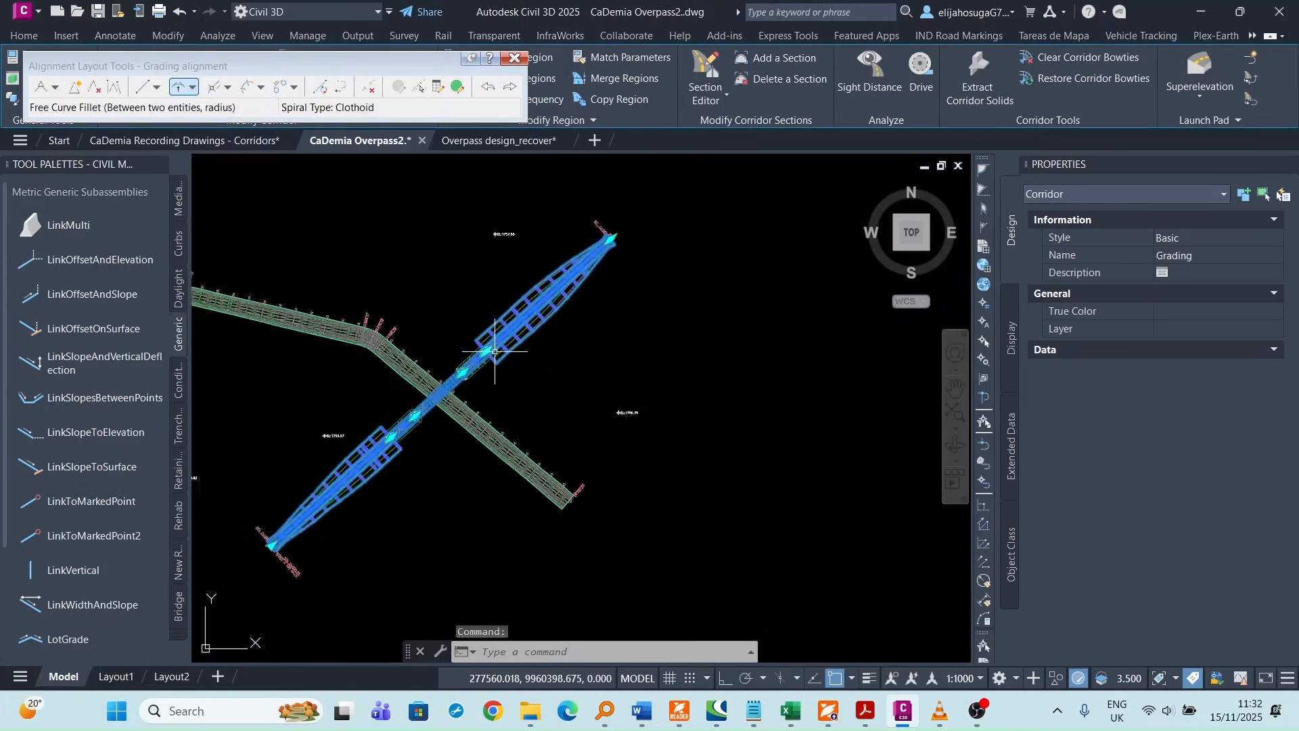
pyautogui.press('Escape')
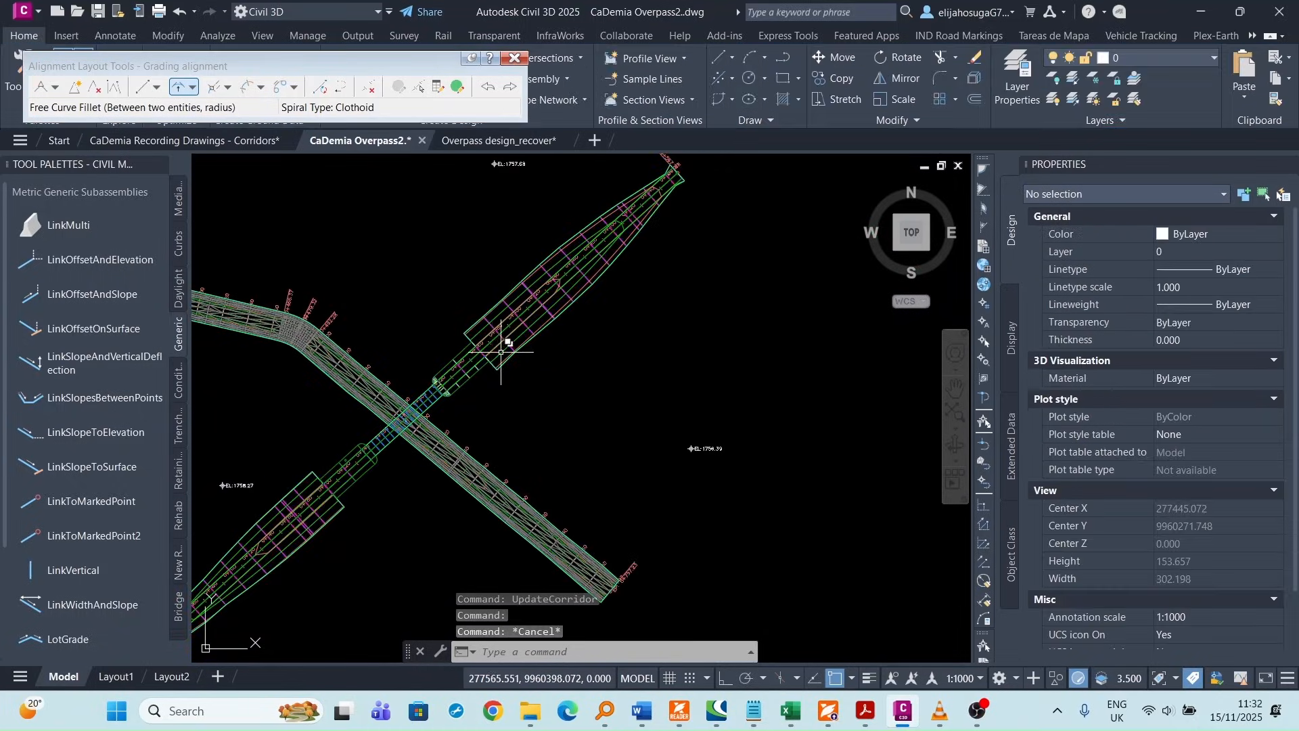
# - Set the fill slope and cut slope of the right-hand BasicSideSlopeCutDitch in the lower side-slope assembly to 1:1
pyautogui.scroll(-6, 514, 355)
pyautogui.scroll(8, 609, 435)
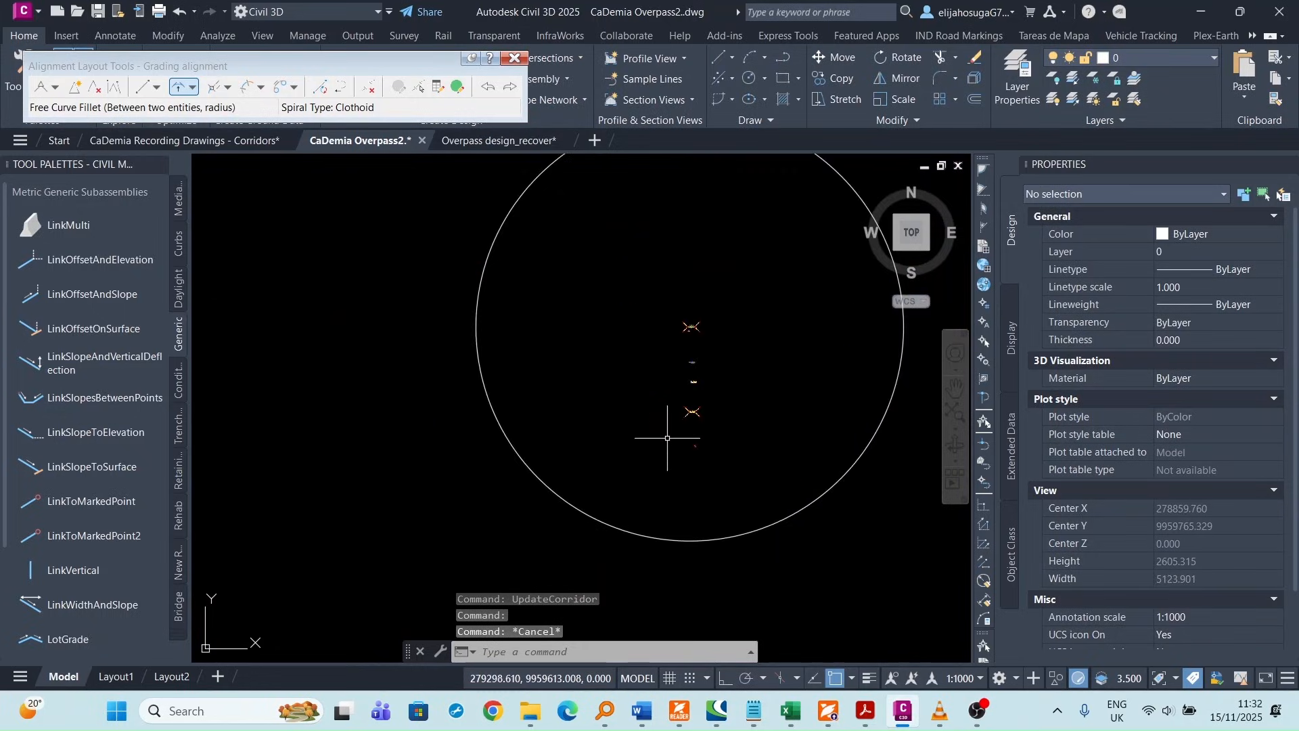
pyautogui.scroll(3, 700, 354)
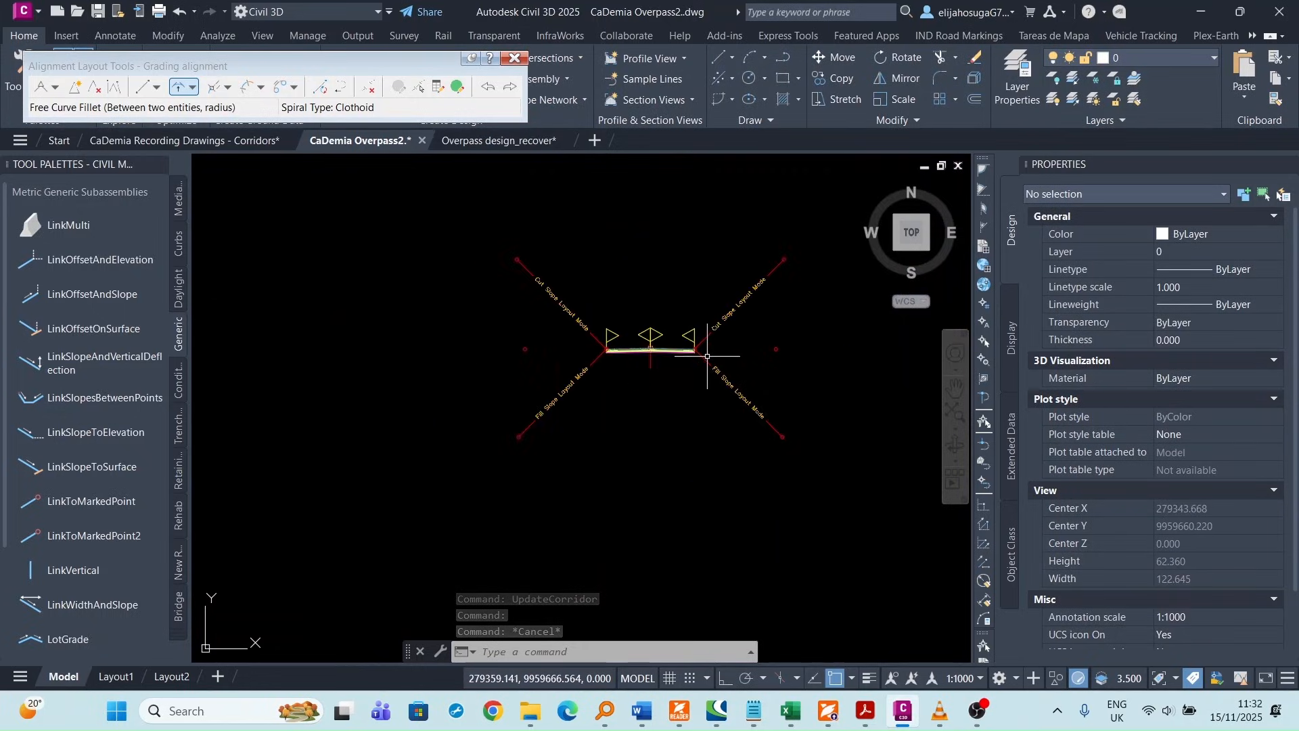
pyautogui.click(702, 357)
pyautogui.scroll(-6, 544, 403)
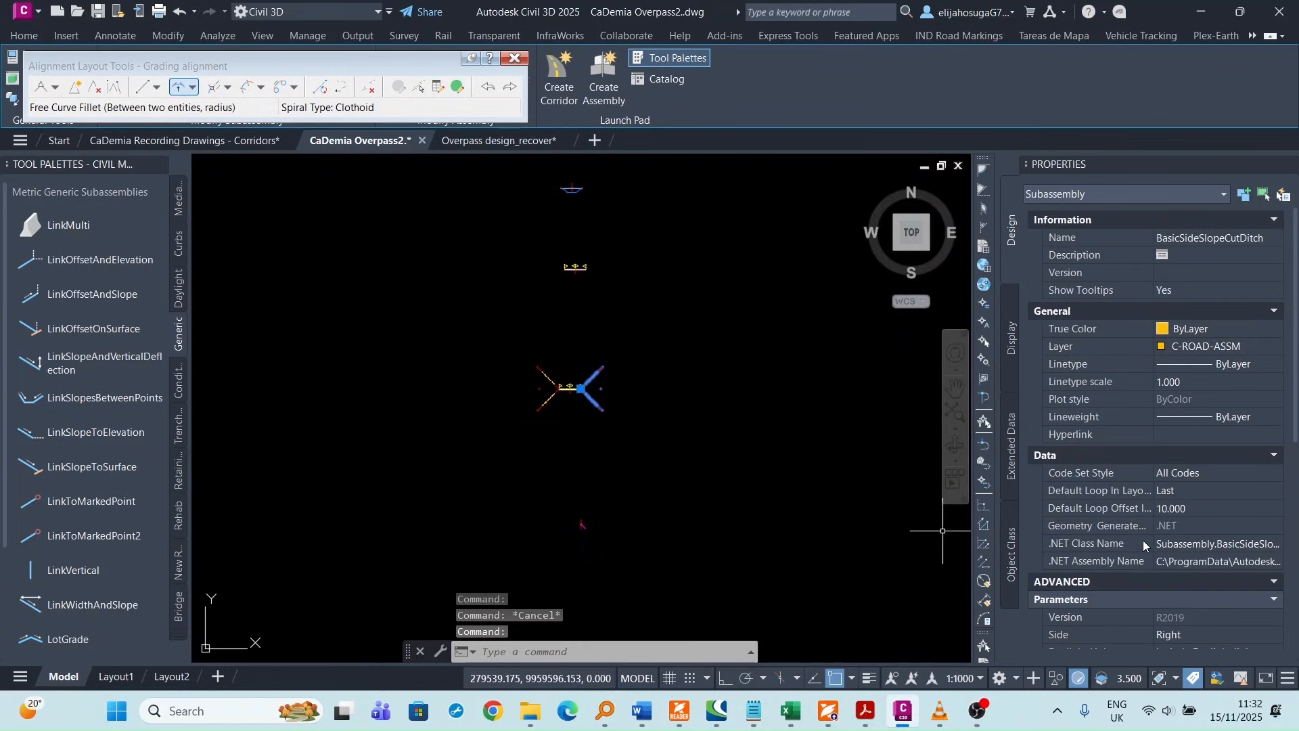
pyautogui.scroll(-5, 1143, 540)
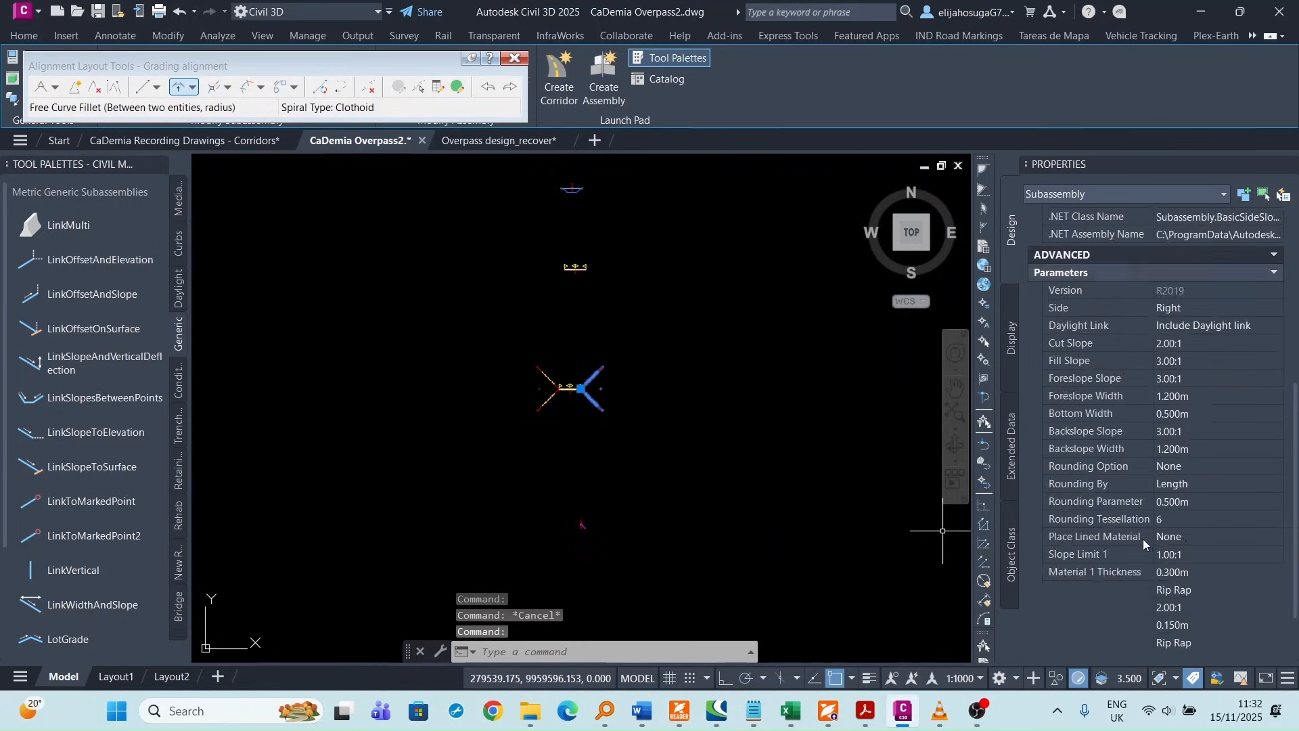
pyautogui.click(1179, 362)
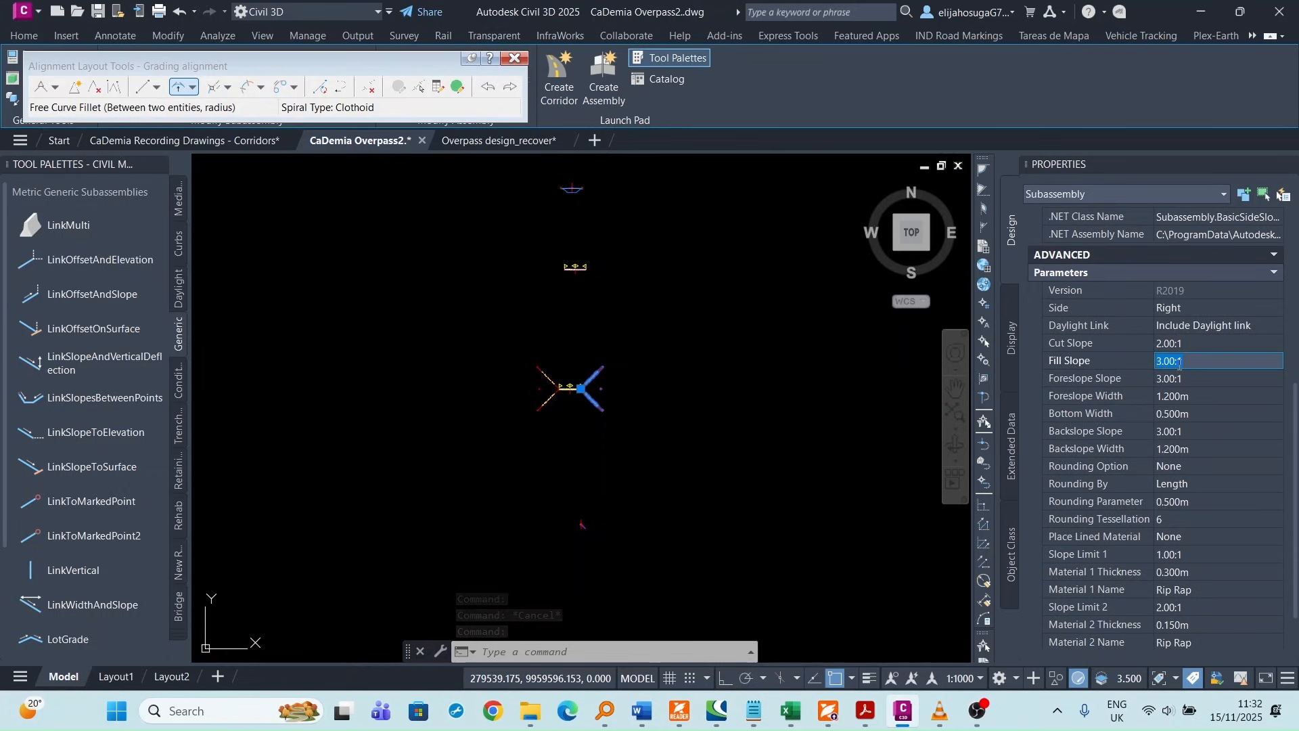
pyautogui.write('1')
pyautogui.click(1177, 343)
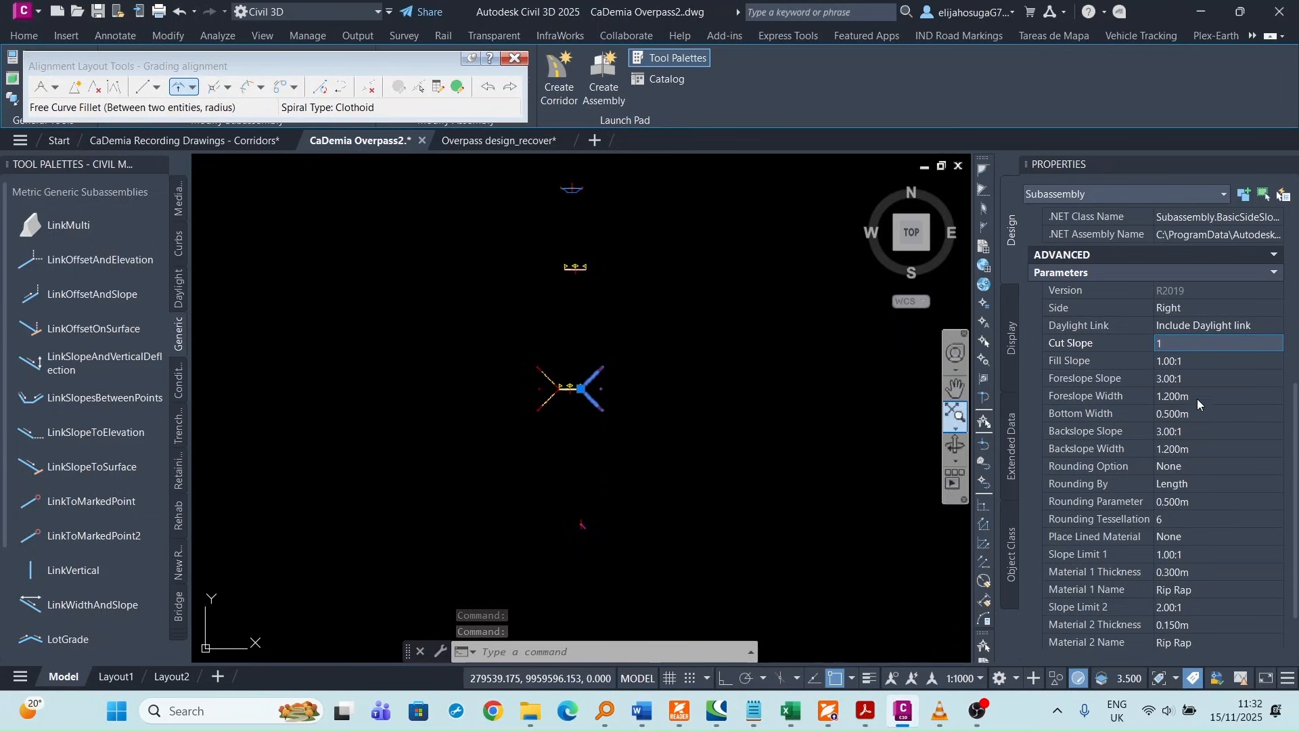
pyautogui.click(641, 413)
pyautogui.click(660, 387)
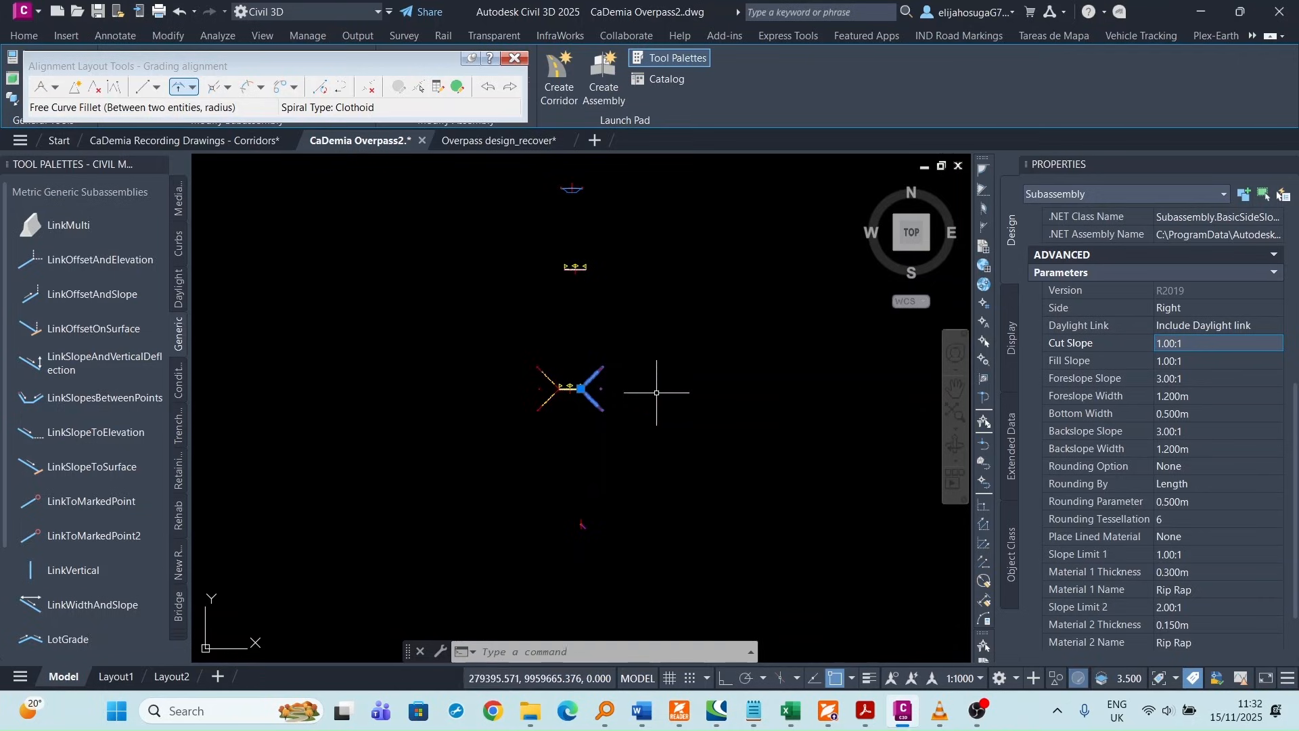
pyautogui.press('Escape')
# - Set the fill slope and cut slope of the same assembly's left-hand BasicSideSlopeCutDitch to 1:1 and clear the selection
pyautogui.click(548, 398)
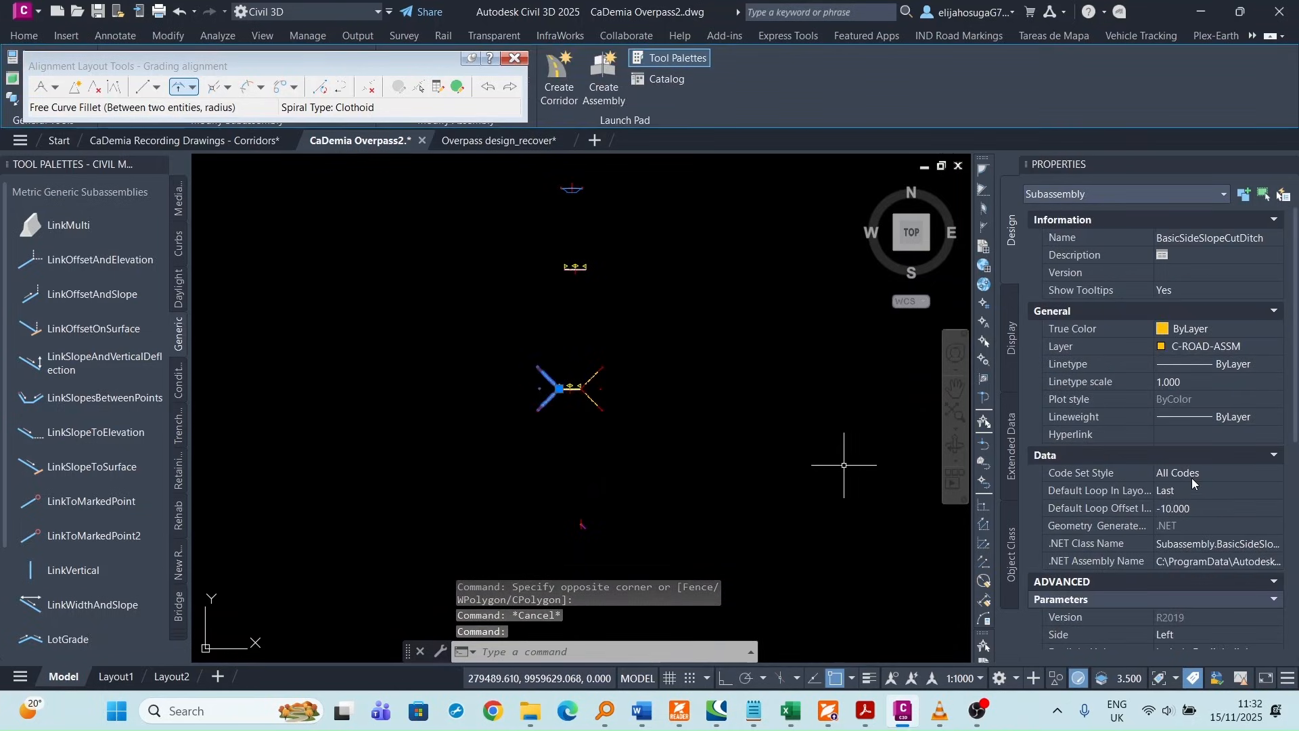
pyautogui.scroll(-5, 1191, 478)
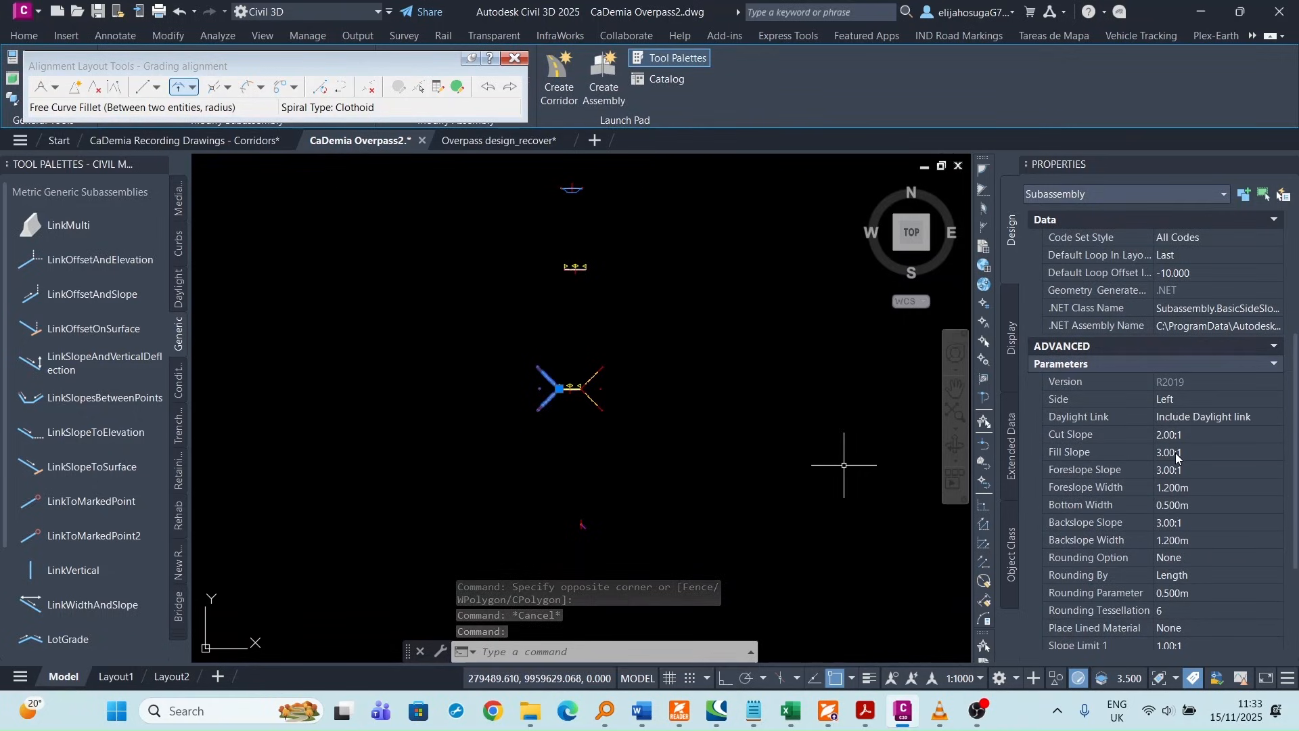
pyautogui.click(1175, 453)
pyautogui.write('1')
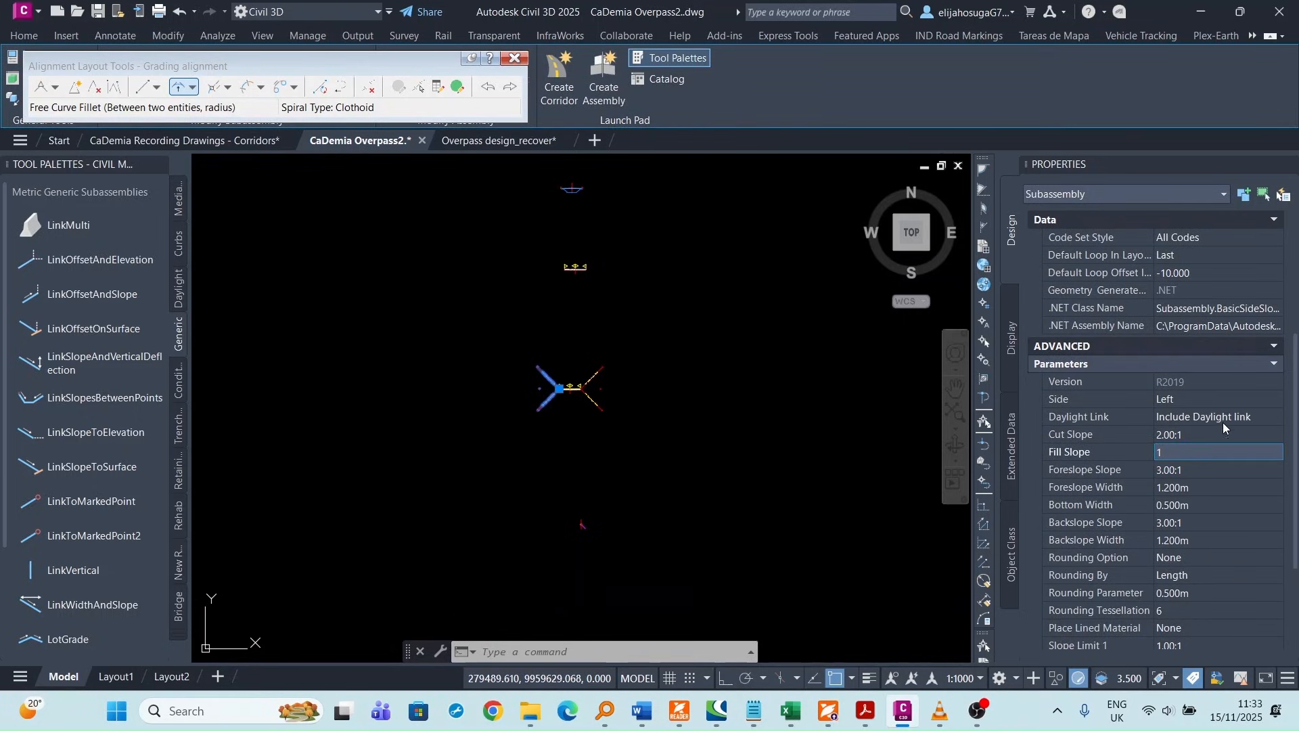
pyautogui.click(1194, 433)
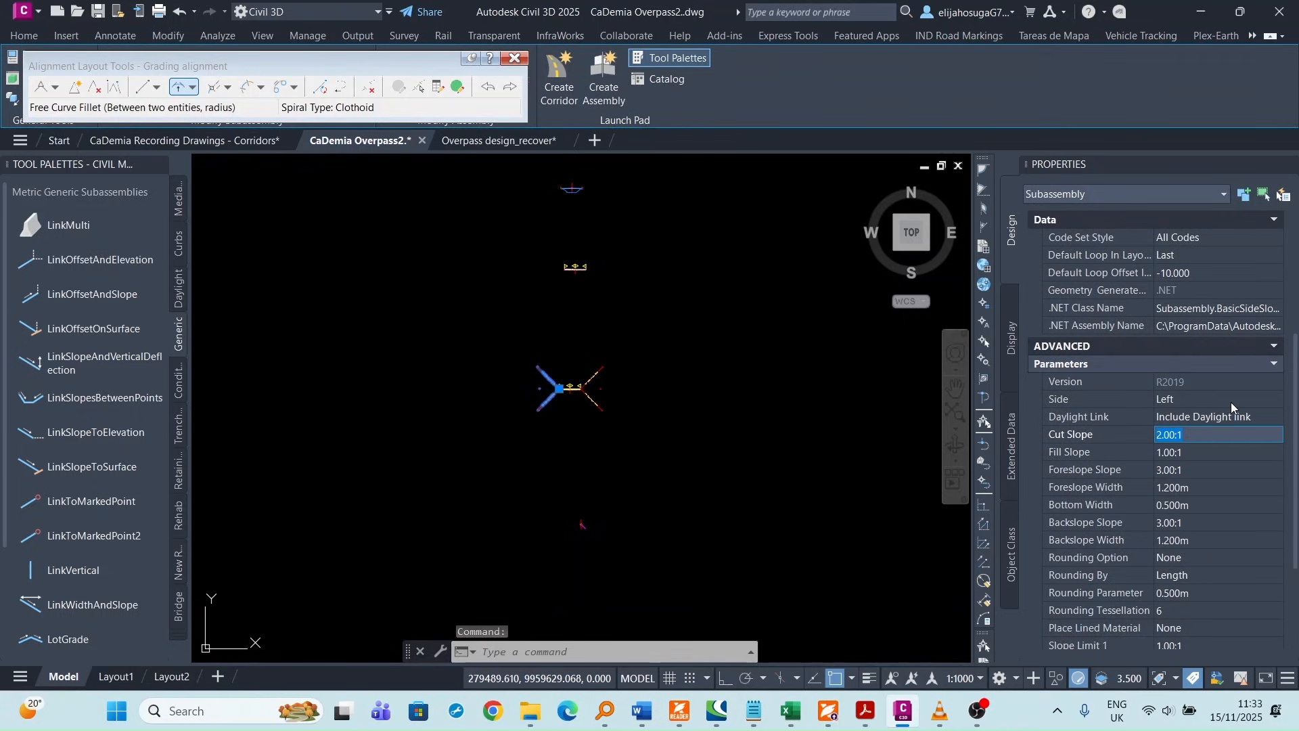
pyautogui.write('1')
pyautogui.click(1279, 557)
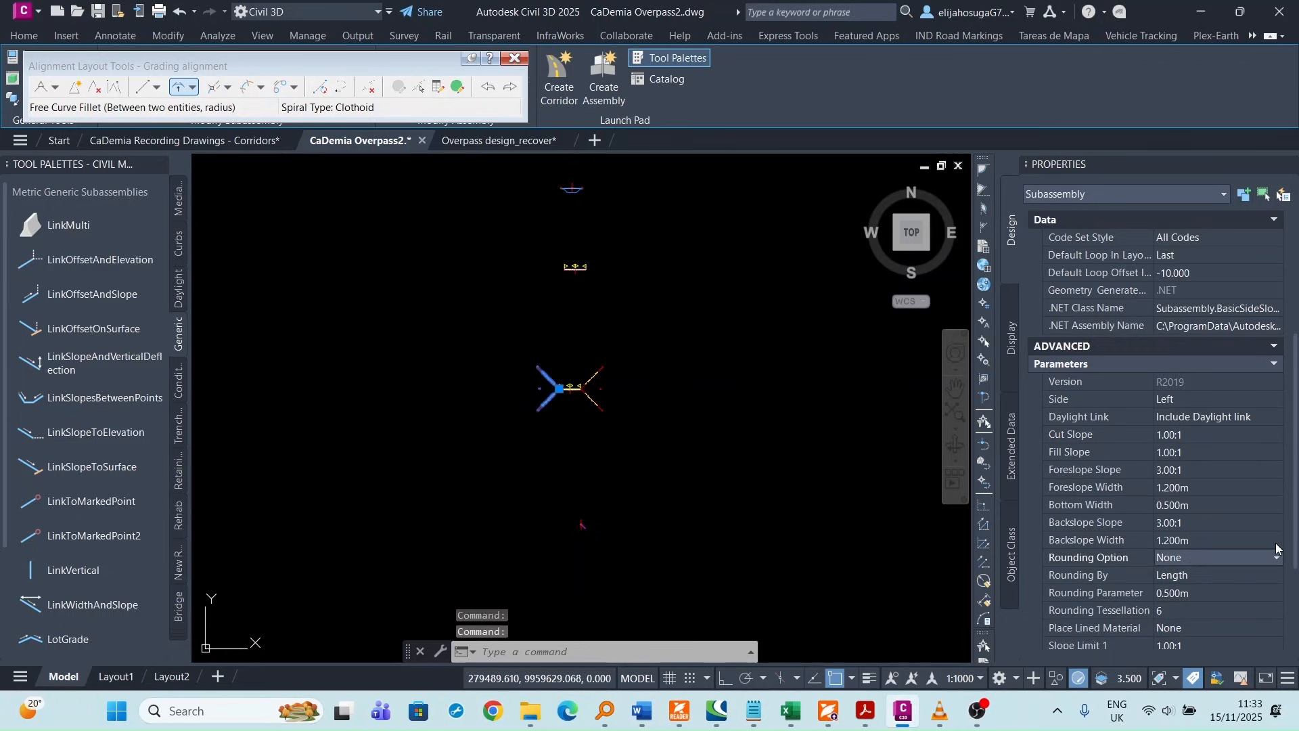
pyautogui.scroll(-4, 615, 328)
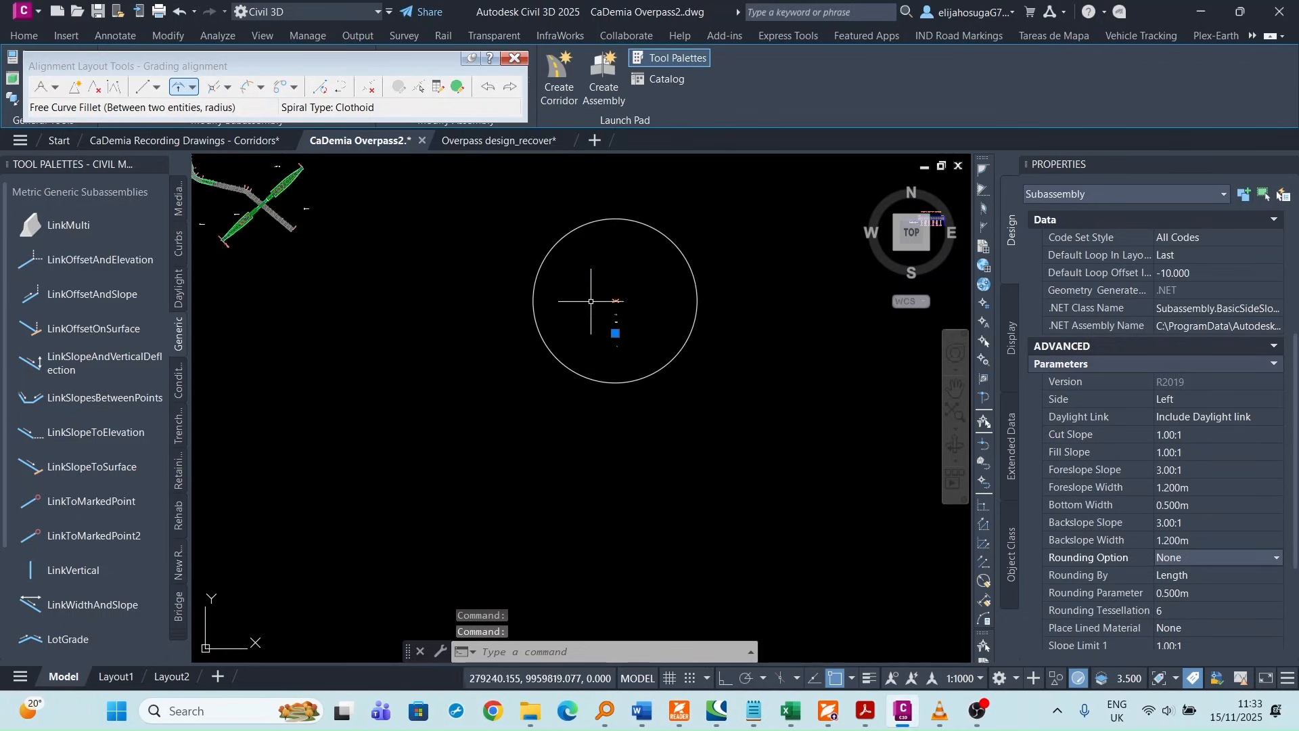
pyautogui.moveTo(489, 306); pyautogui.dragTo(513, 380, button='middle')
pyautogui.press('Escape')
pyautogui.press('Escape')
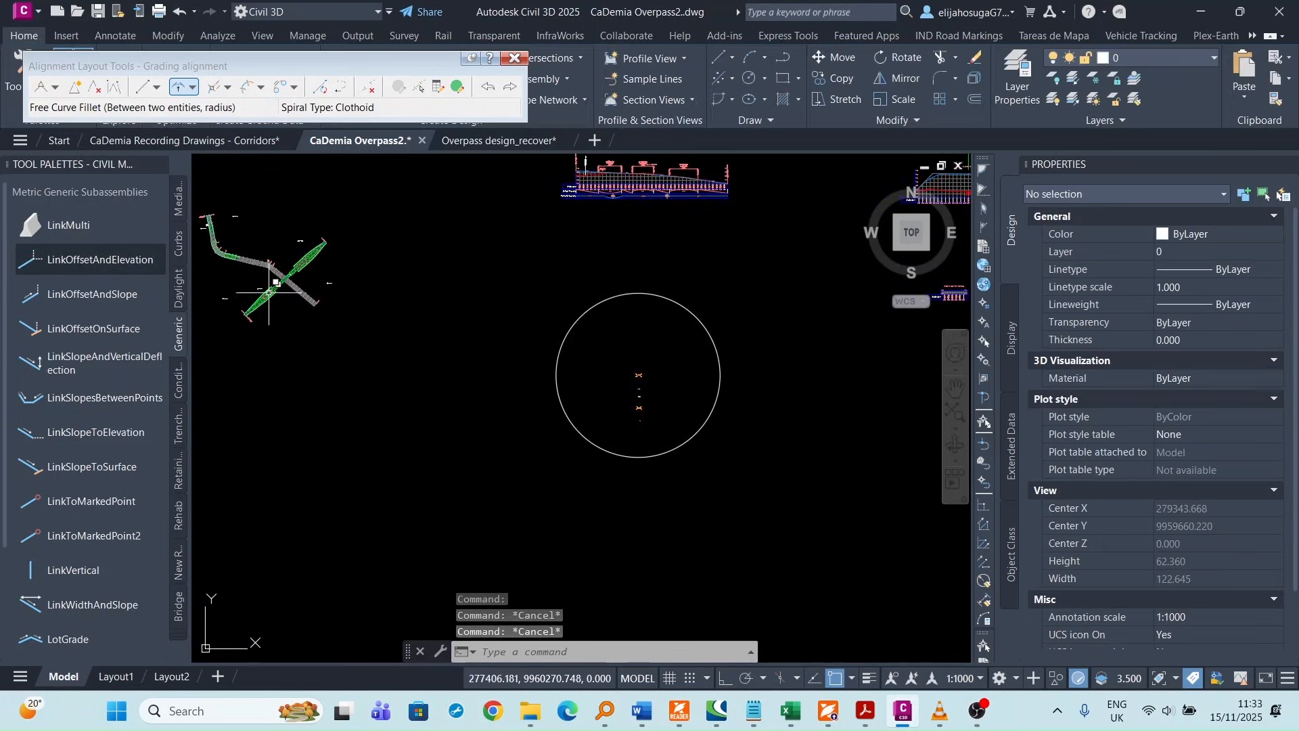
pyautogui.scroll(6, 271, 285)
pyautogui.scroll(5, 396, 384)
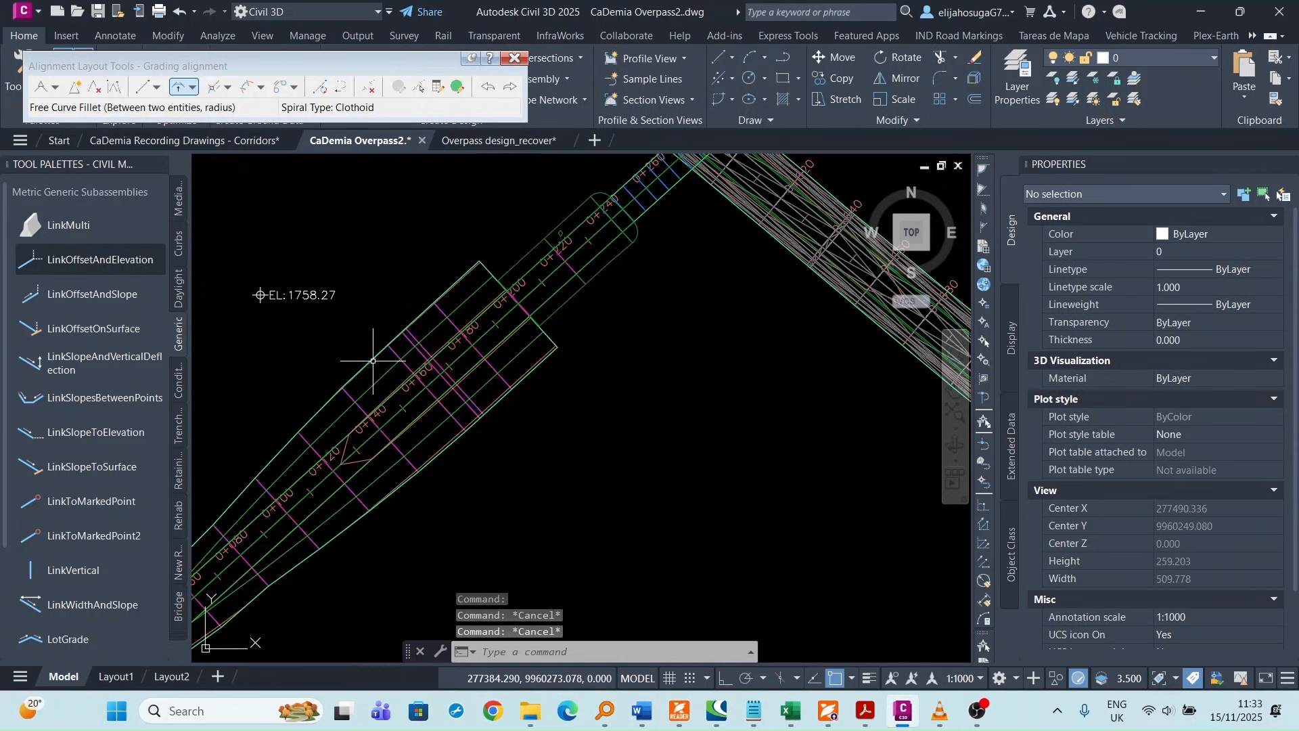
pyautogui.click(392, 366)
pyautogui.rightClick(392, 366)
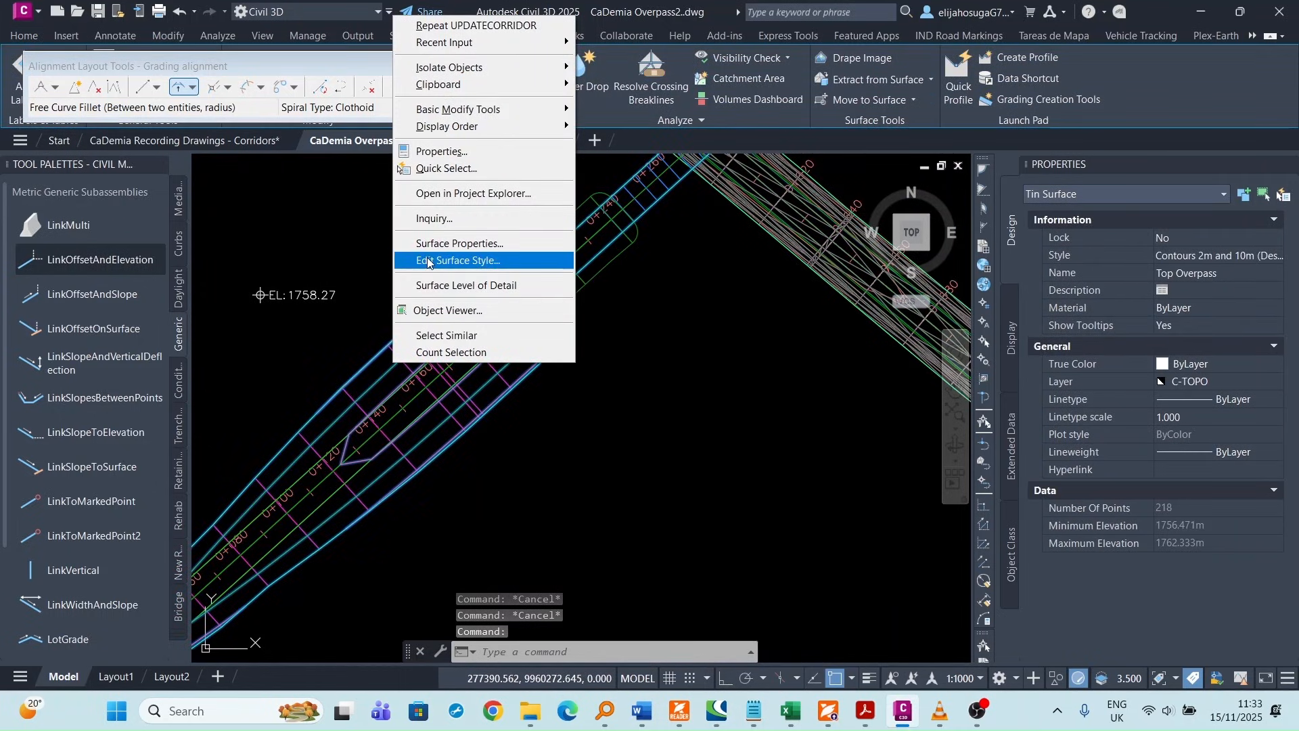
pyautogui.click(465, 312)
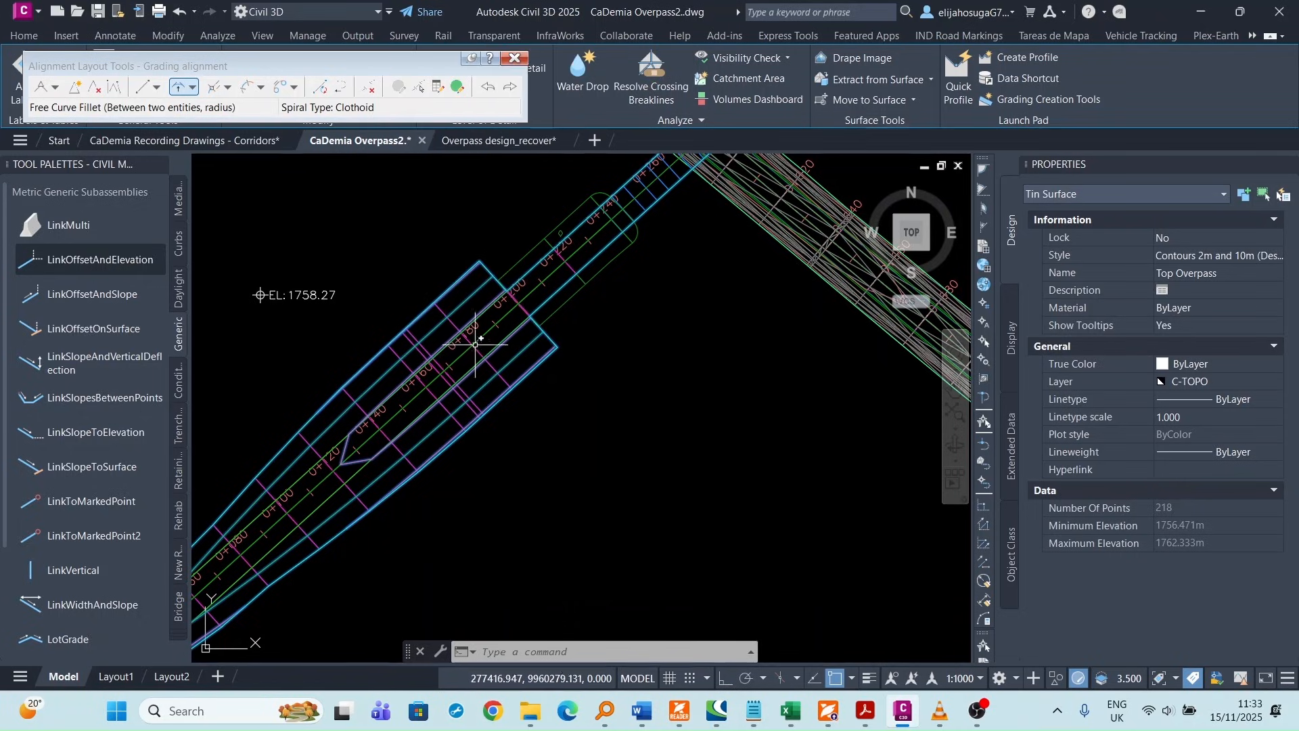
pyautogui.press('Escape')
# - Rebuild the Grading corridor so it uses the edited side slopes
pyautogui.click(456, 391)
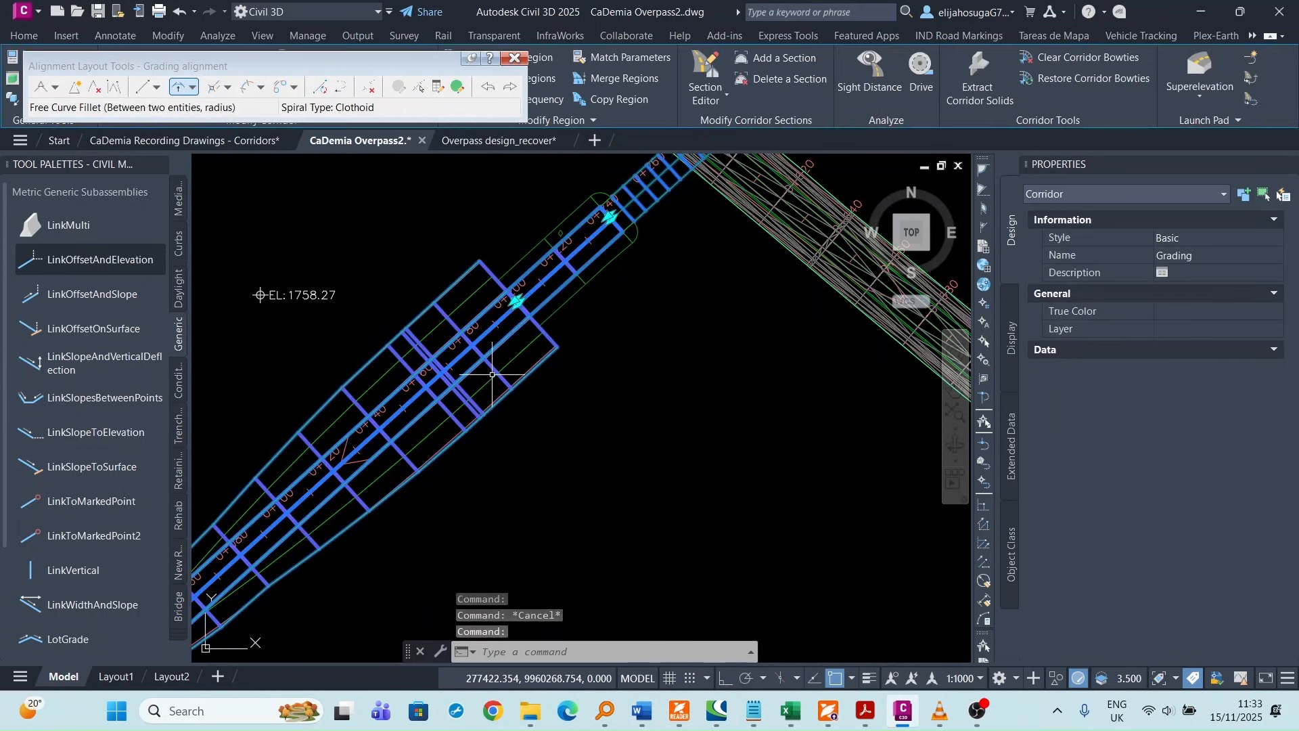
pyautogui.rightClick(493, 349)
pyautogui.click(554, 570)
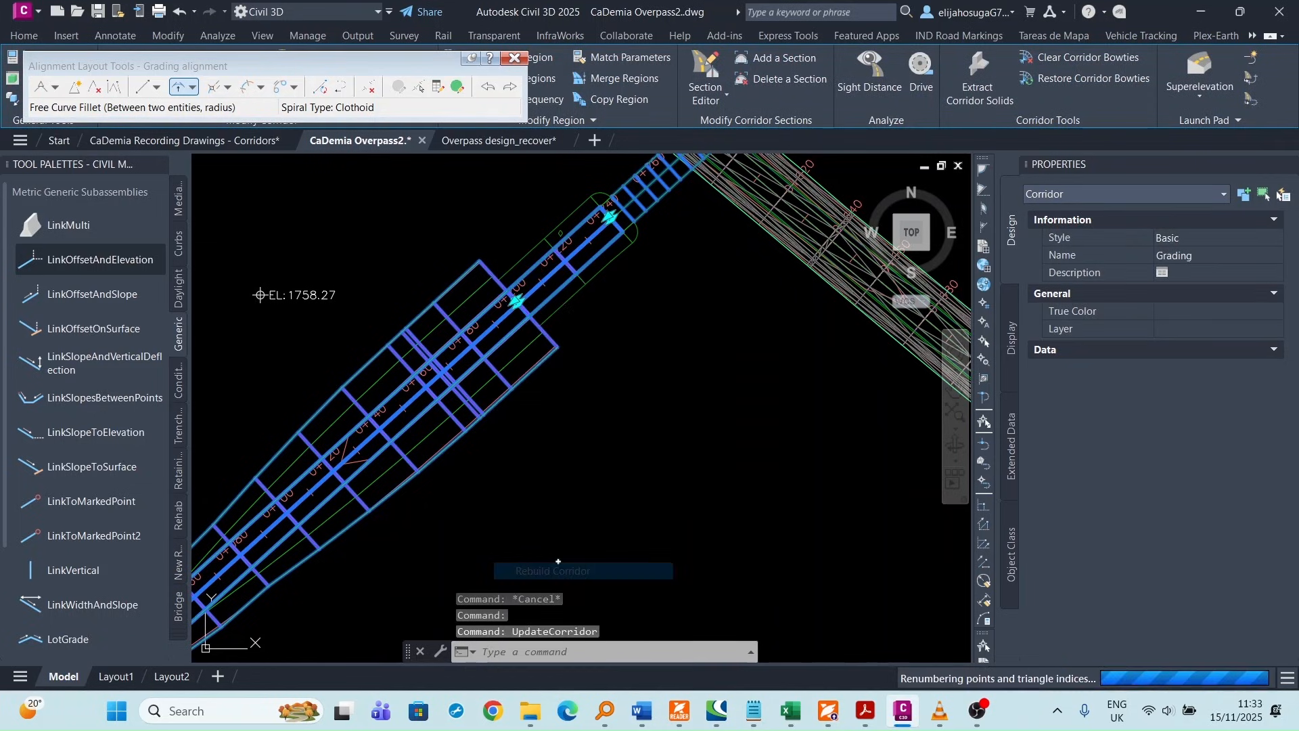
# - Examine the rebuilt corridor's side slopes and the grading around both bridge ends at the crossing road
pyautogui.scroll(-5, 553, 325)
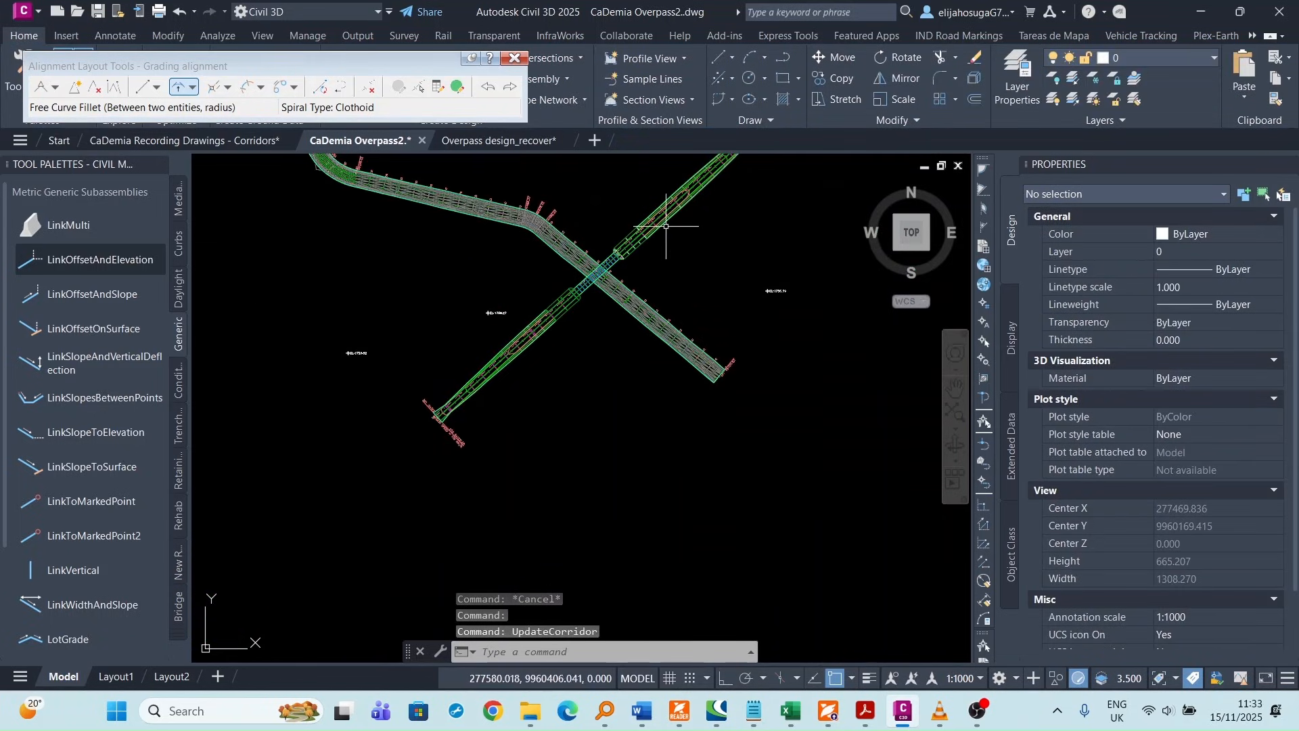
pyautogui.scroll(5, 666, 226)
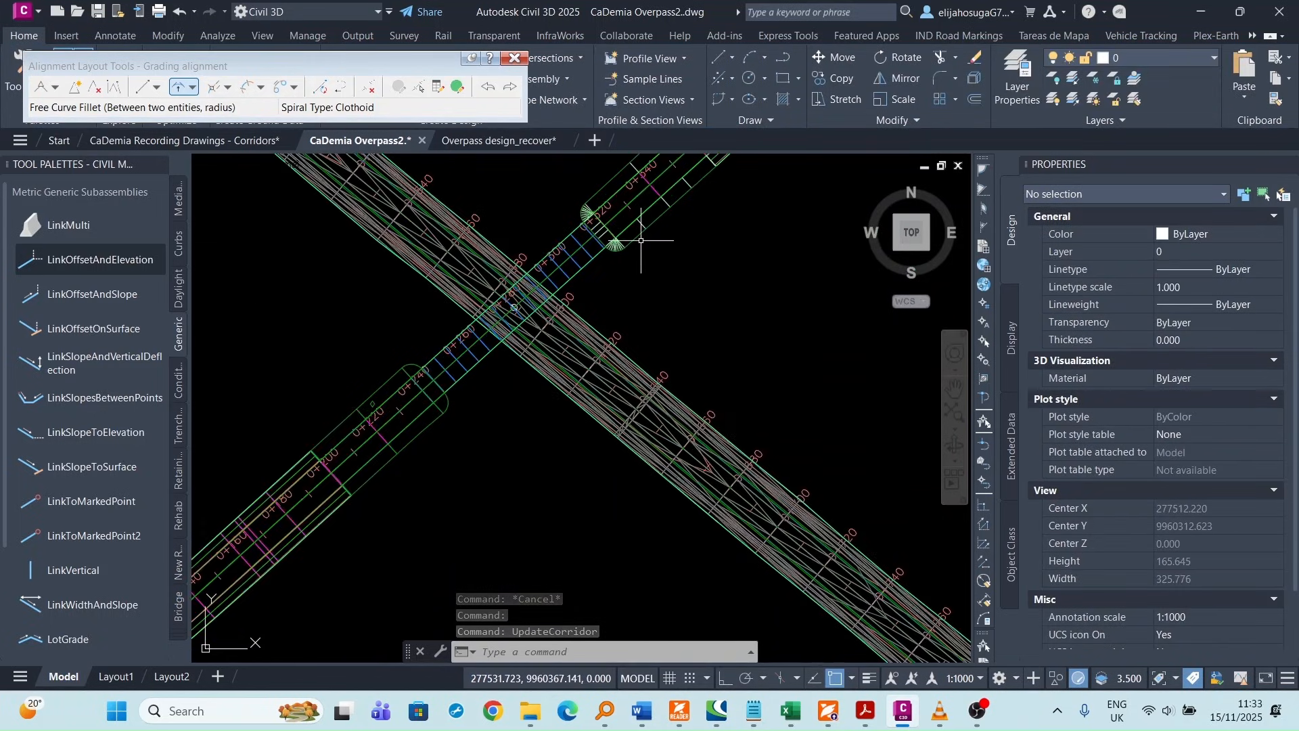
pyautogui.press('Escape')
pyautogui.scroll(-4, 463, 368)
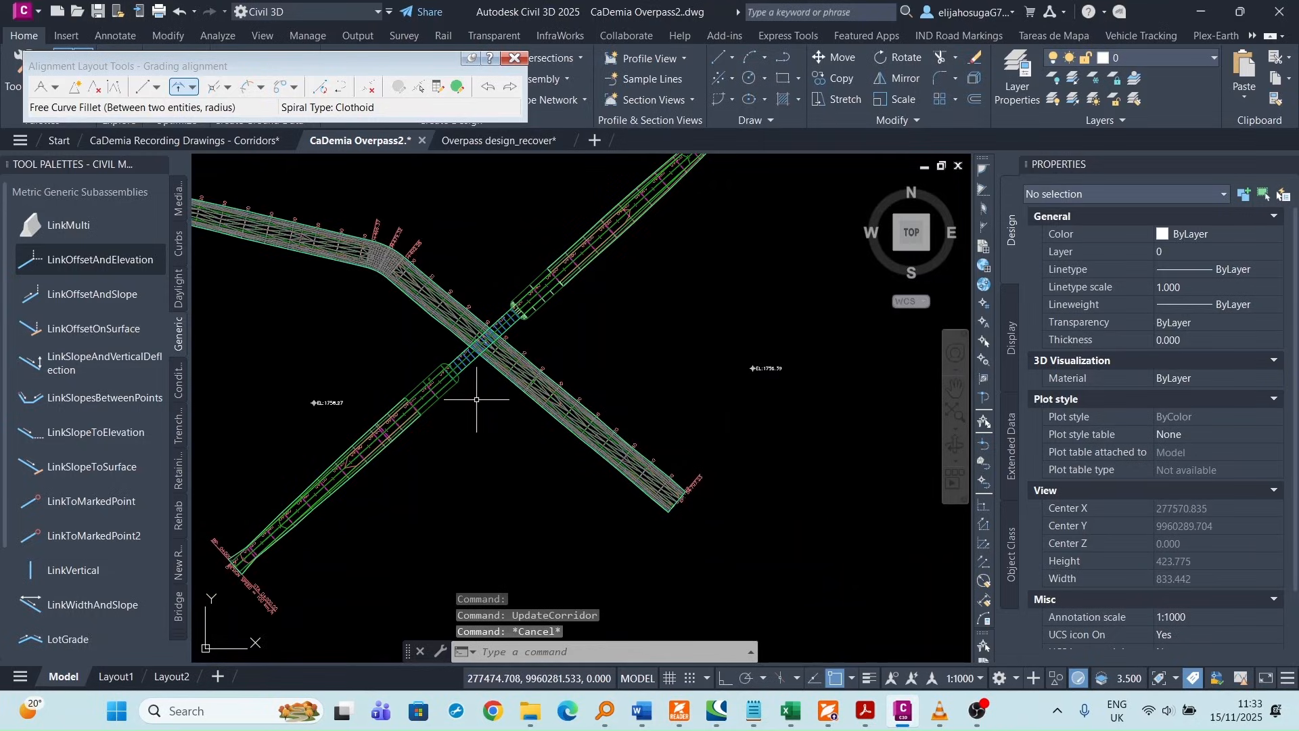
pyautogui.scroll(3, 568, 325)
pyautogui.scroll(-5, 473, 379)
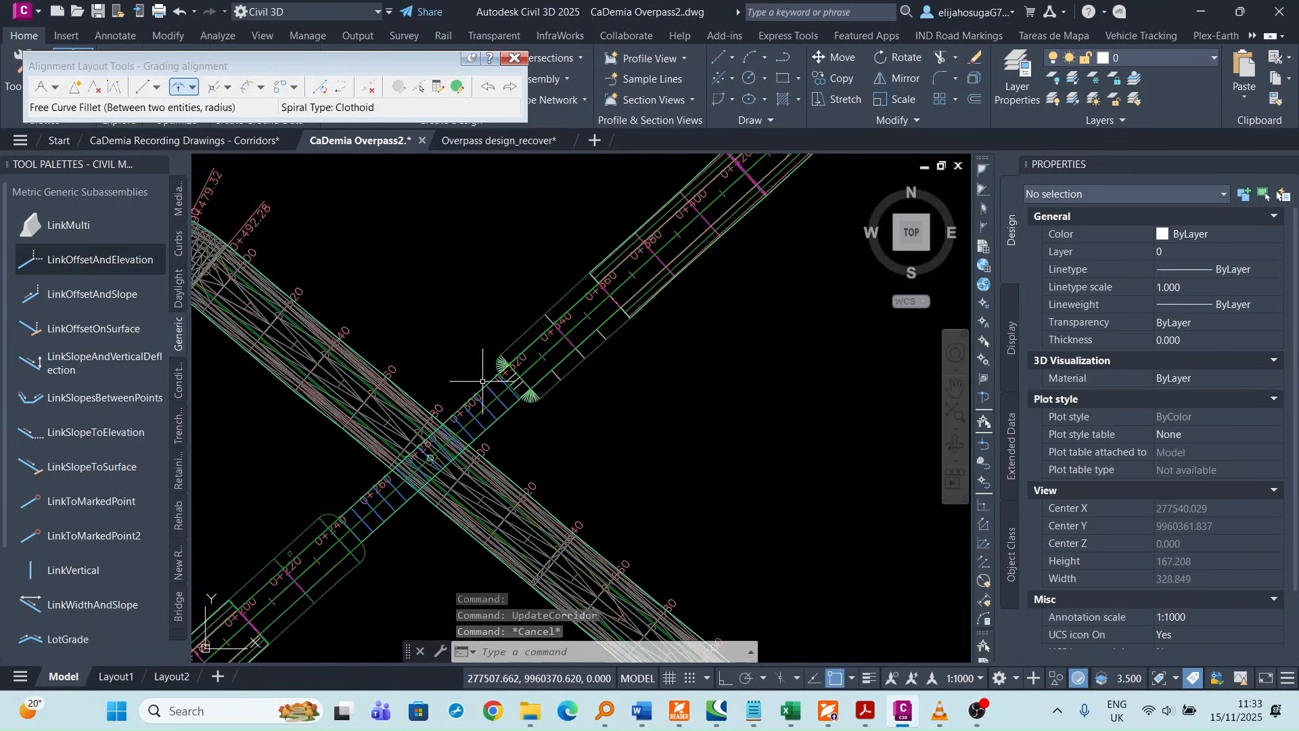
pyautogui.scroll(5, 462, 427)
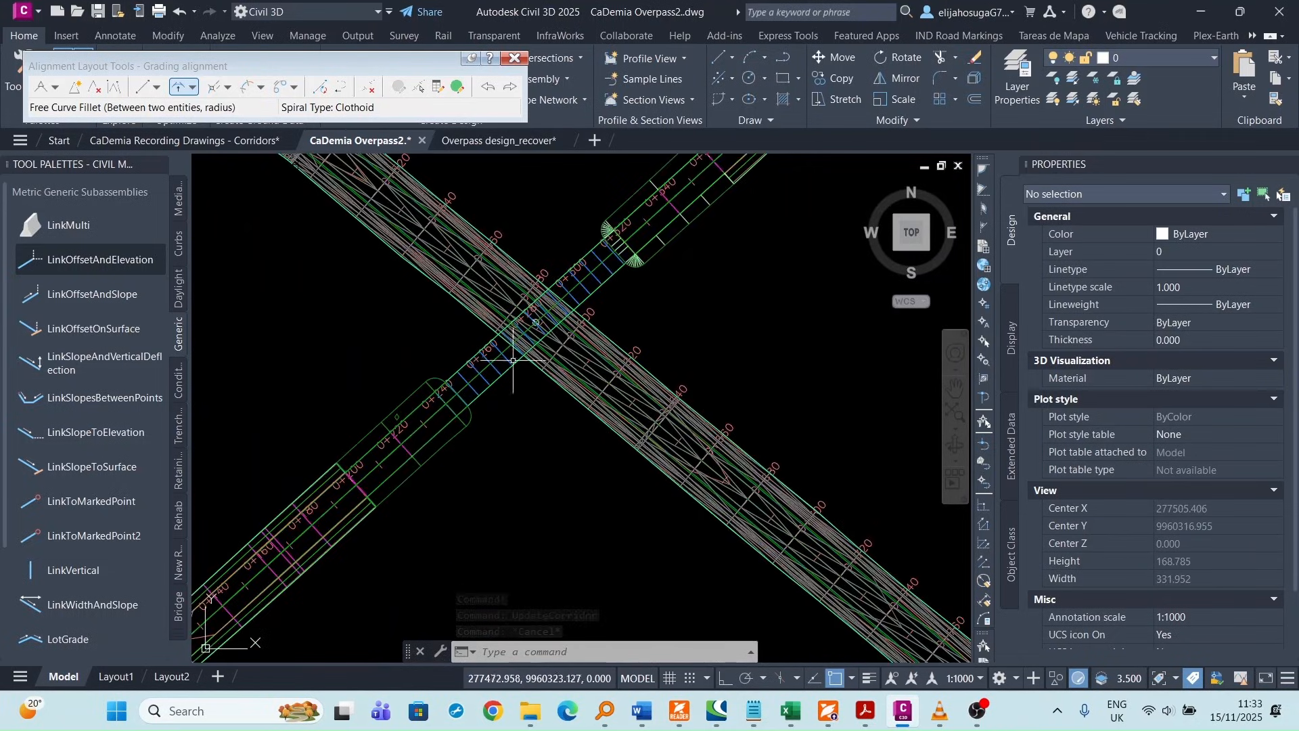
pyautogui.scroll(-2, 653, 245)
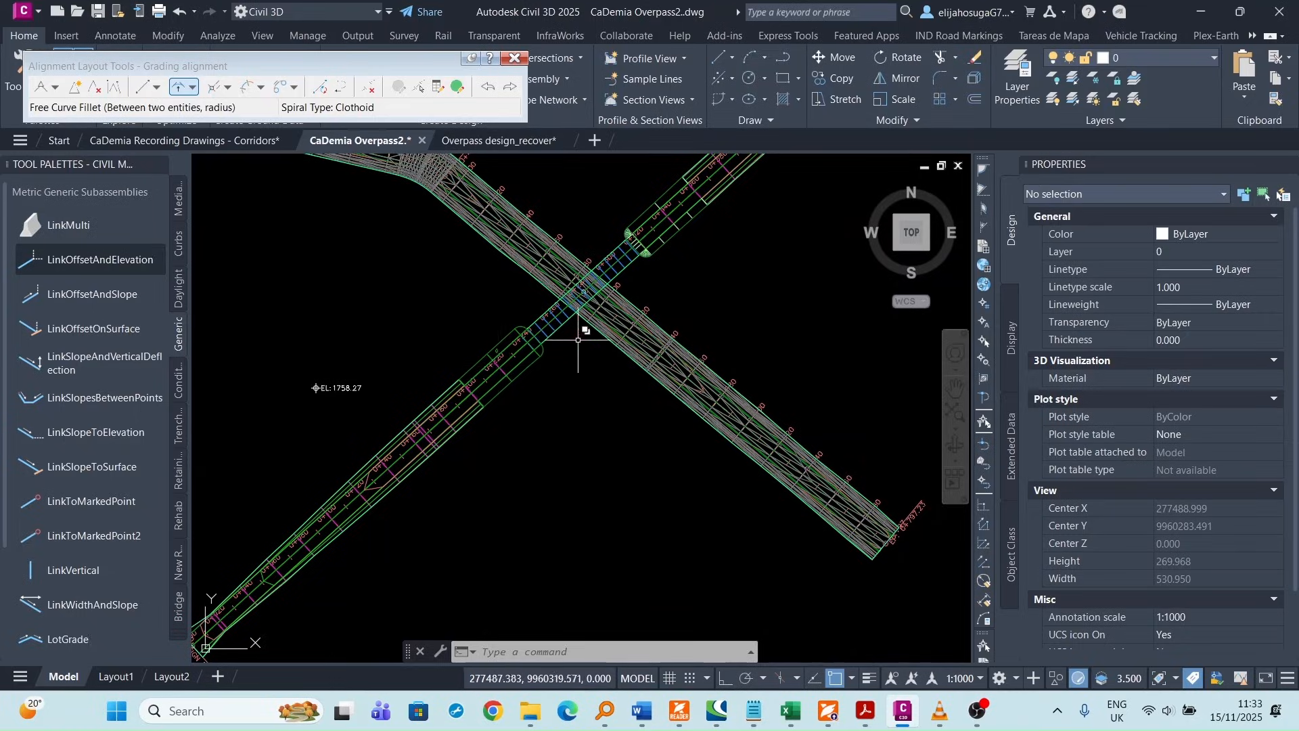
# - Look over the profile views and assemblies, and return to the overpass plan around the bridge end near 0+320
pyautogui.scroll(-10, 578, 340)
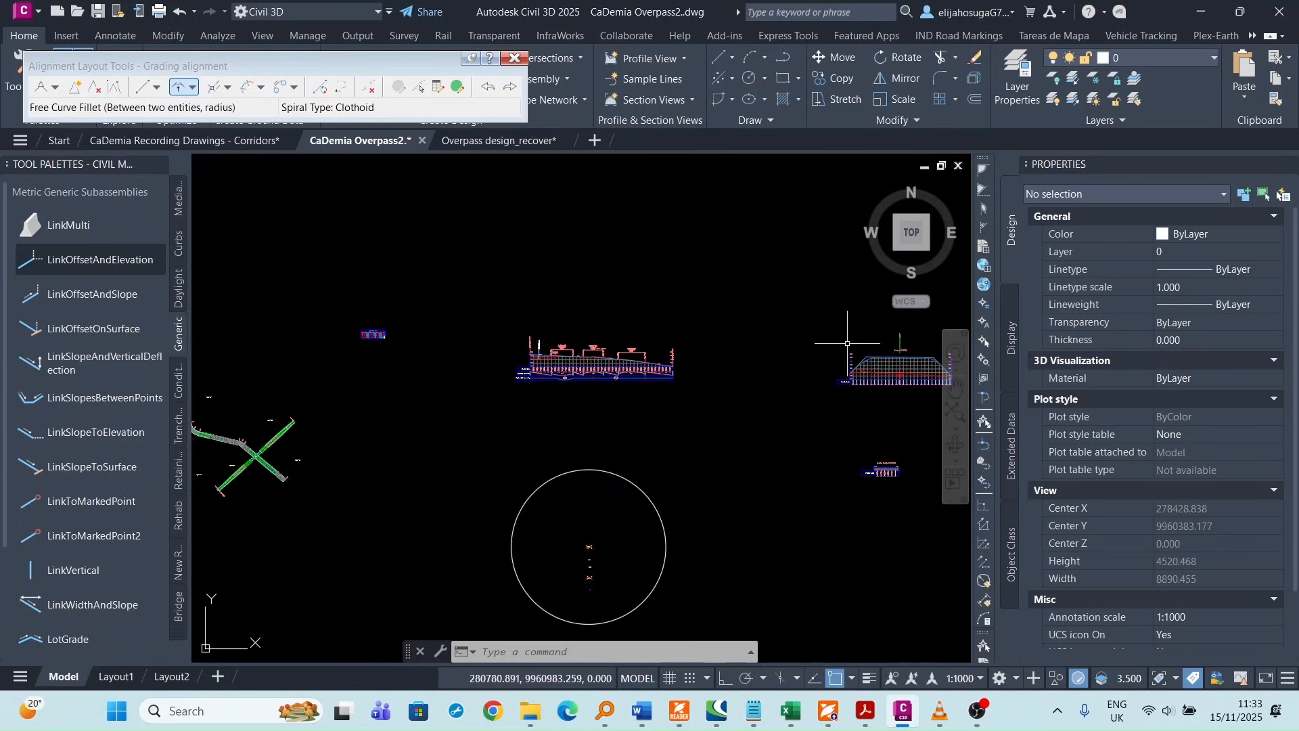
pyautogui.scroll(3, 884, 364)
pyautogui.scroll(-3, 844, 350)
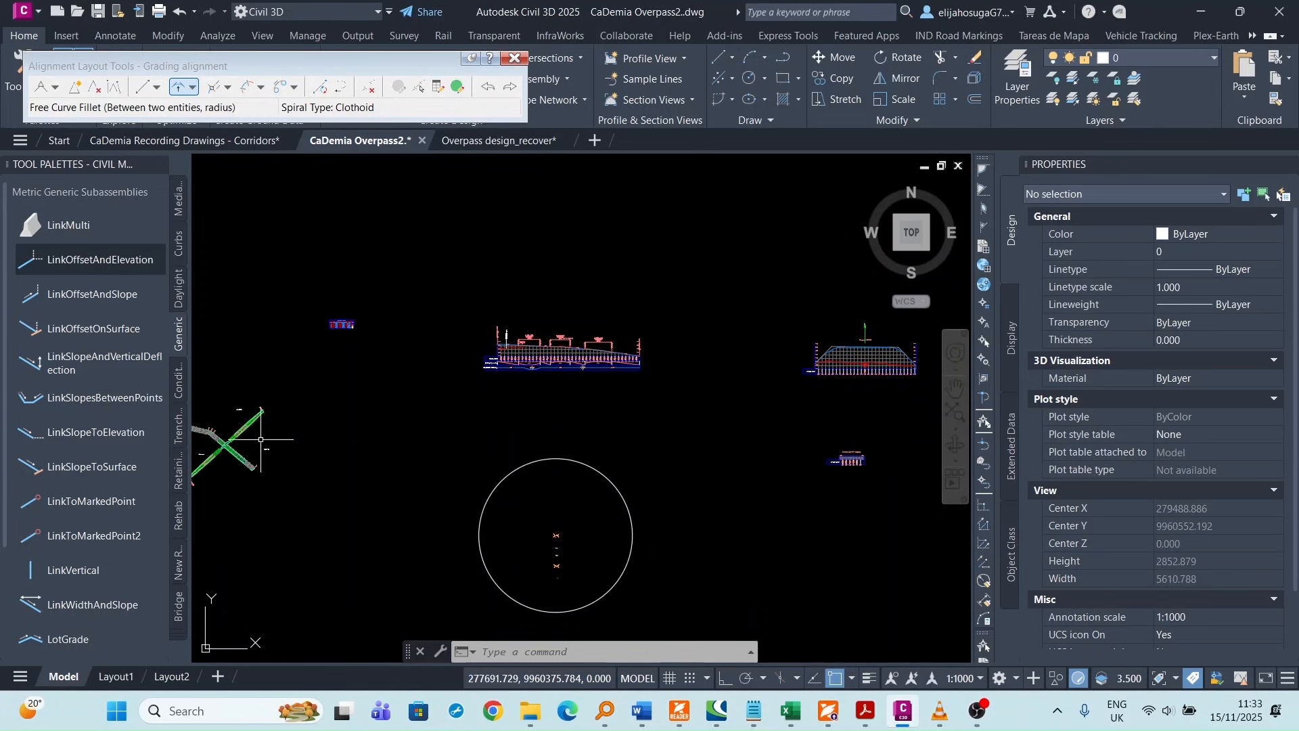
pyautogui.moveTo(249, 439); pyautogui.dragTo(472, 410, button='middle')
pyautogui.scroll(1, 472, 410)
pyautogui.scroll(4, 433, 424)
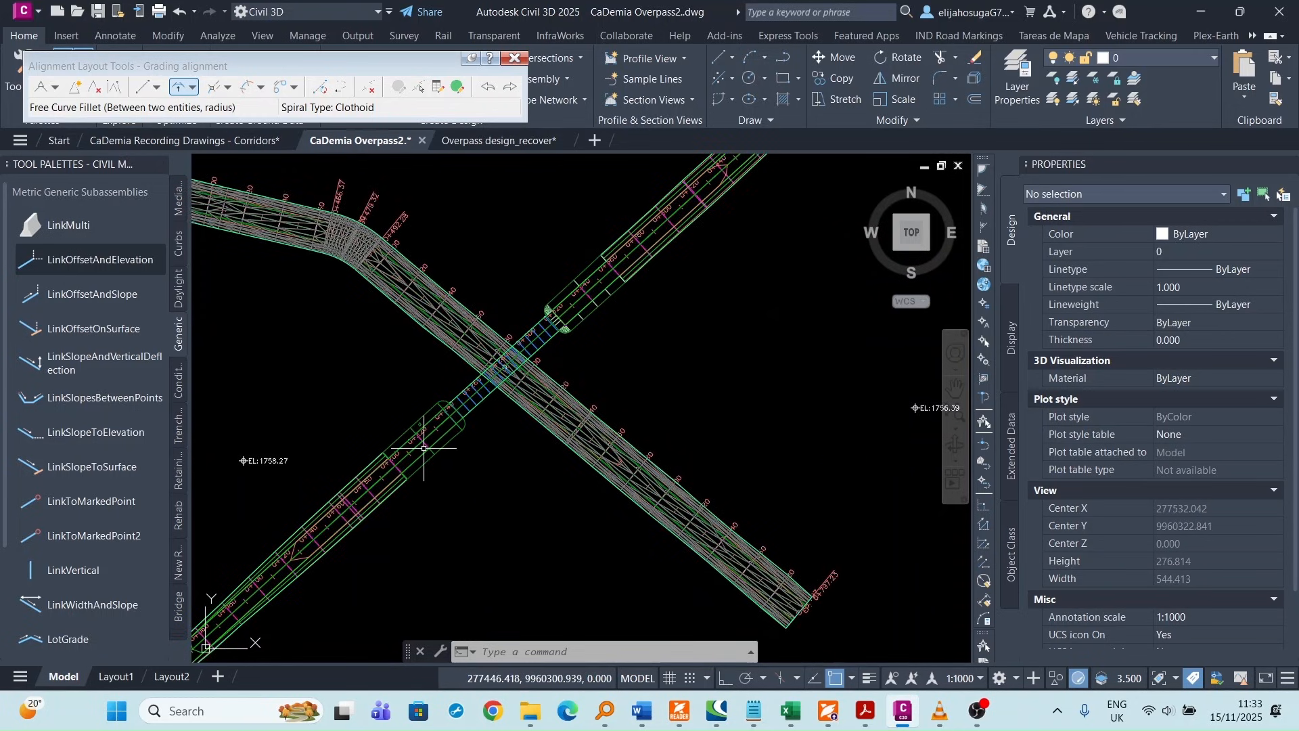
pyautogui.scroll(-8, 580, 318)
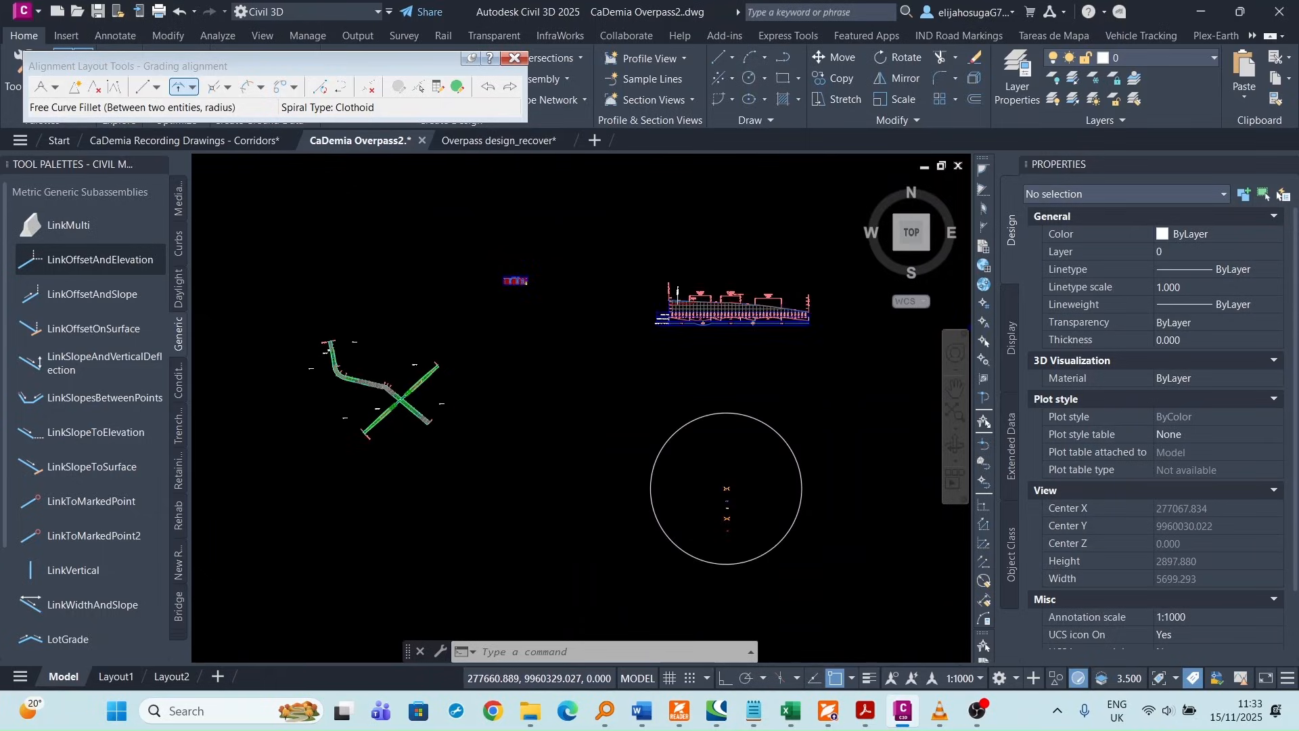
pyautogui.scroll(-4, 650, 383)
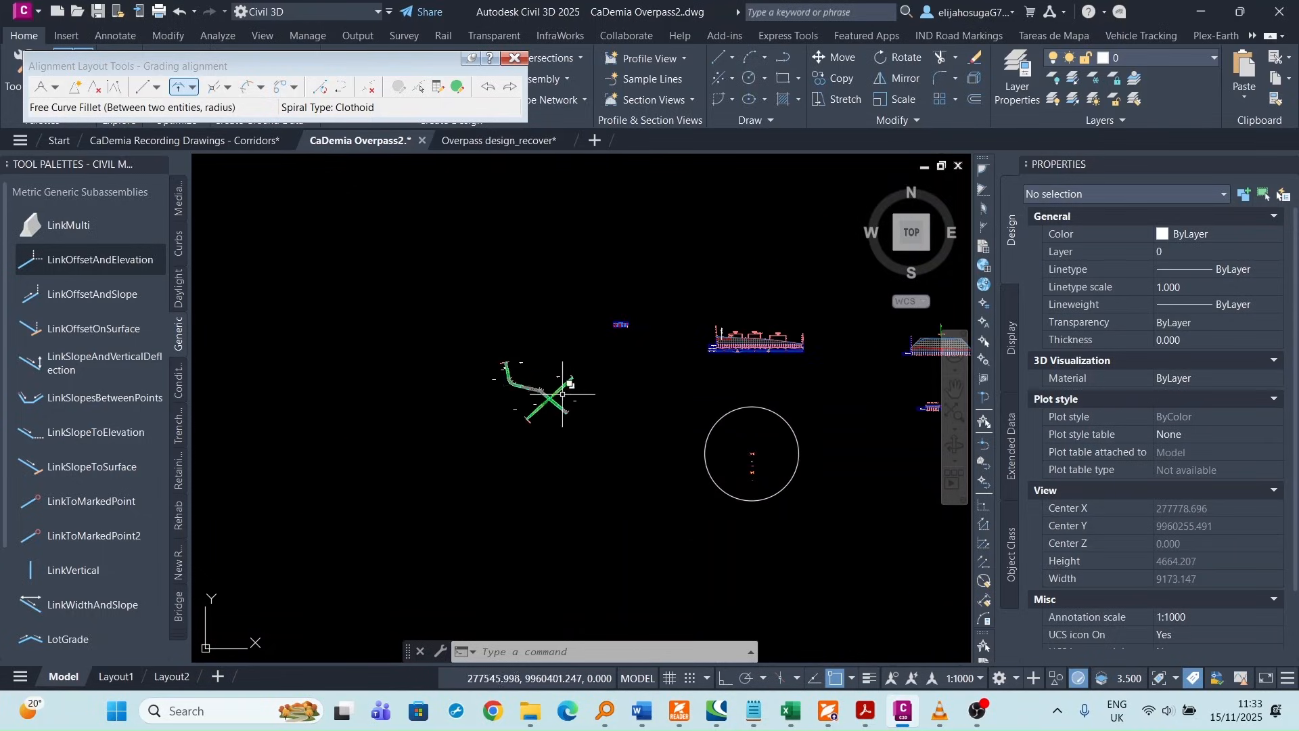
pyautogui.scroll(13, 563, 393)
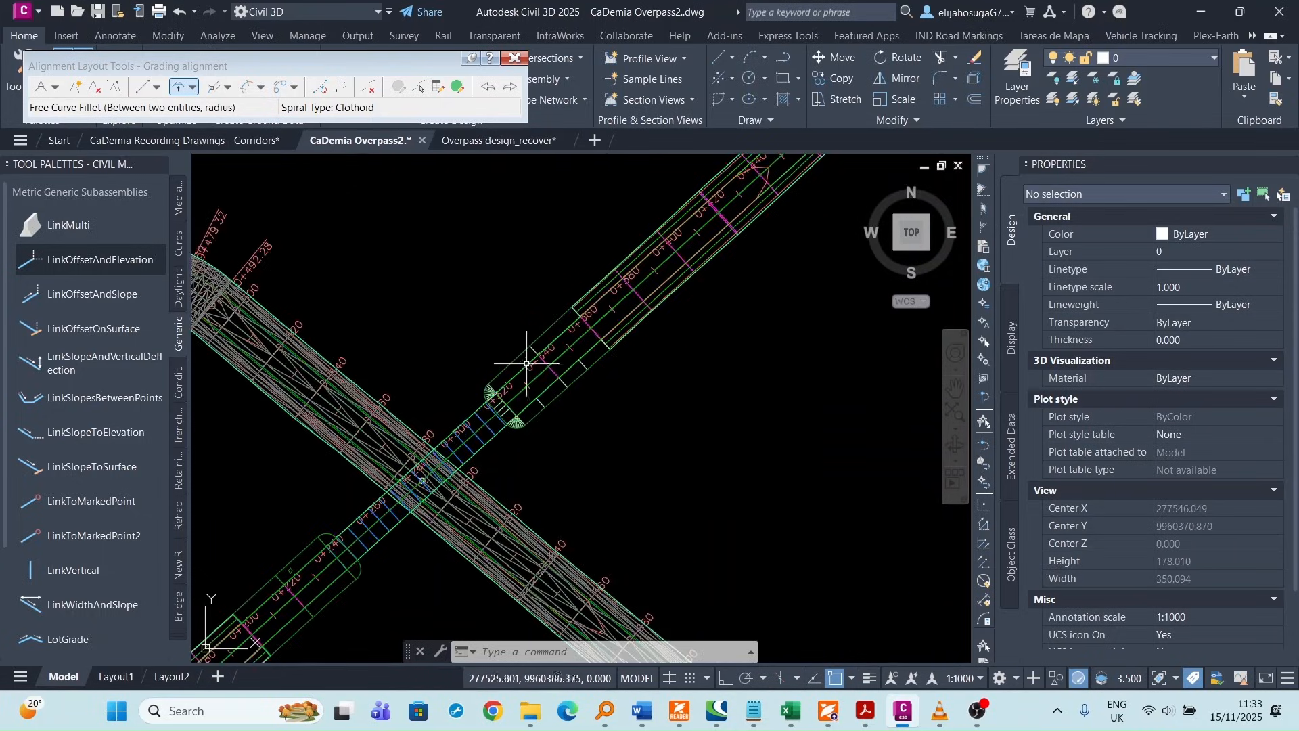
# - Close the Grading alignment's layout tools and the tool palettes to clear space around the overpass plan
pyautogui.scroll(-2, 514, 393)
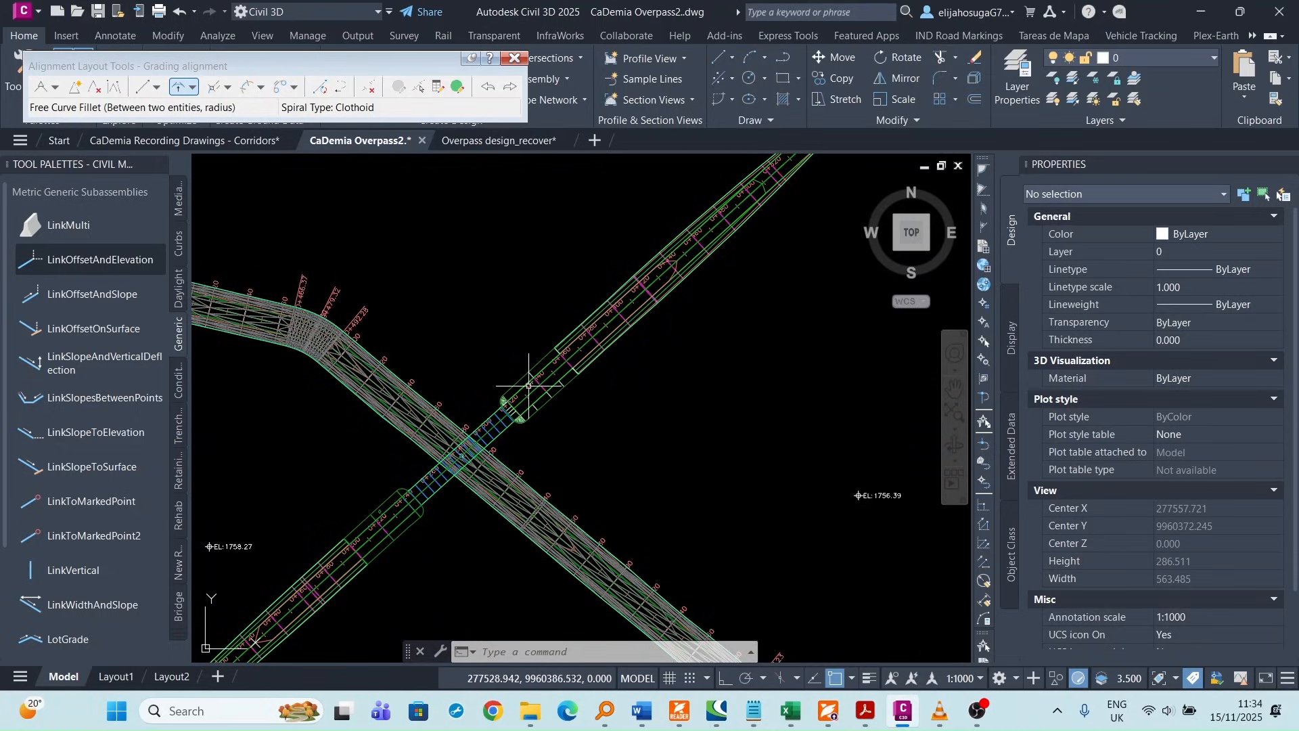
pyautogui.scroll(2, 513, 398)
pyautogui.scroll(-10, 513, 397)
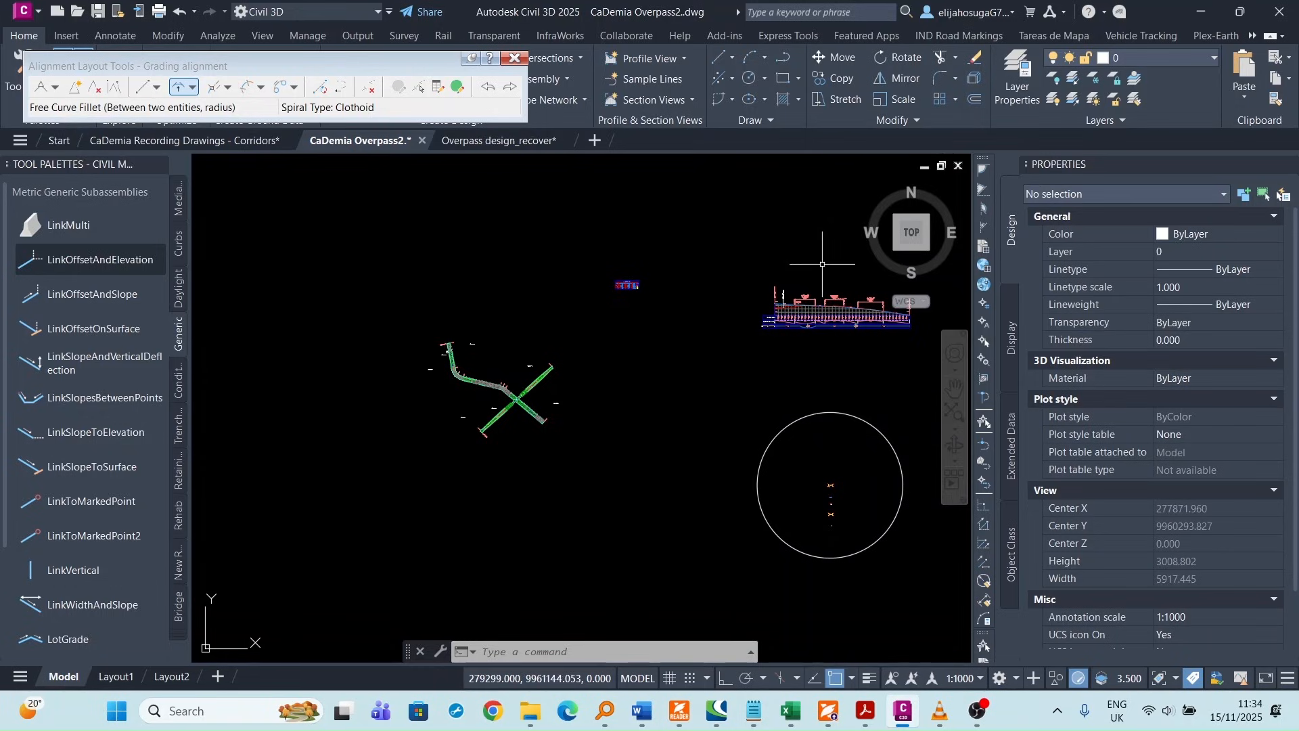
pyautogui.scroll(6, 510, 390)
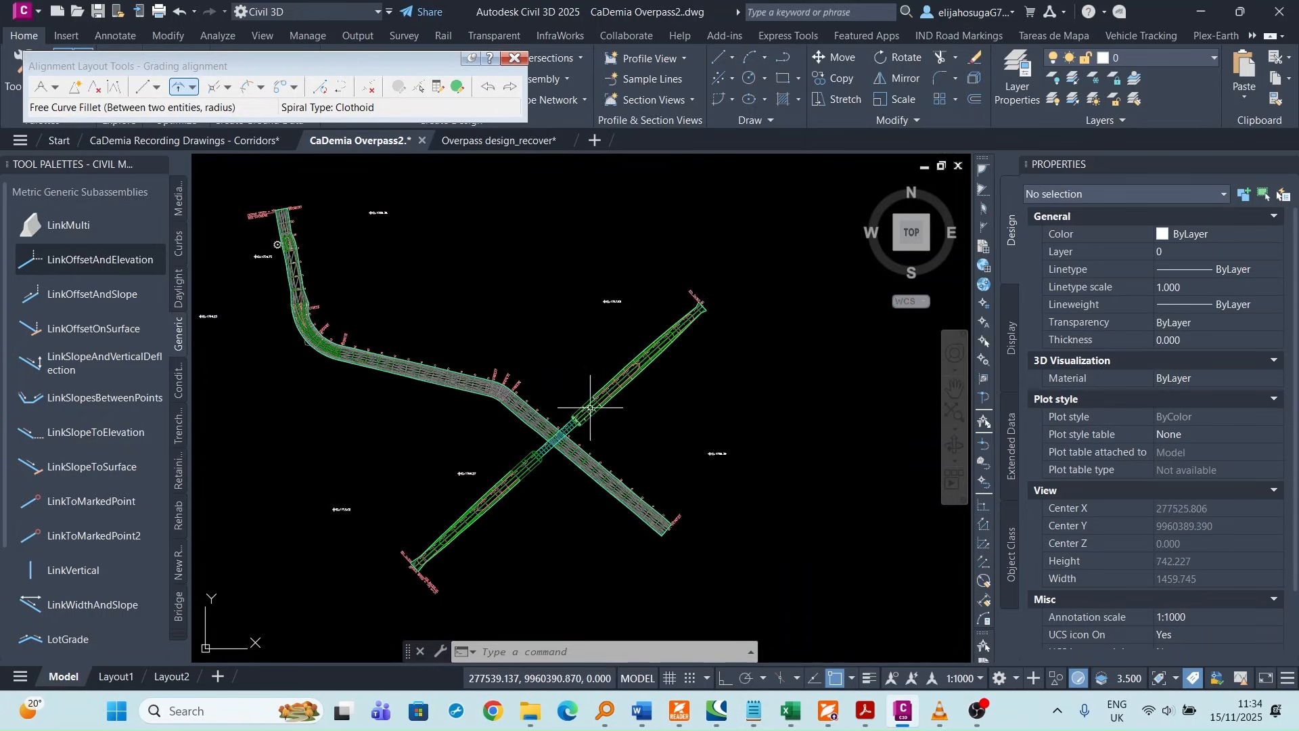
pyautogui.moveTo(590, 408); pyautogui.dragTo(488, 340, button='middle')
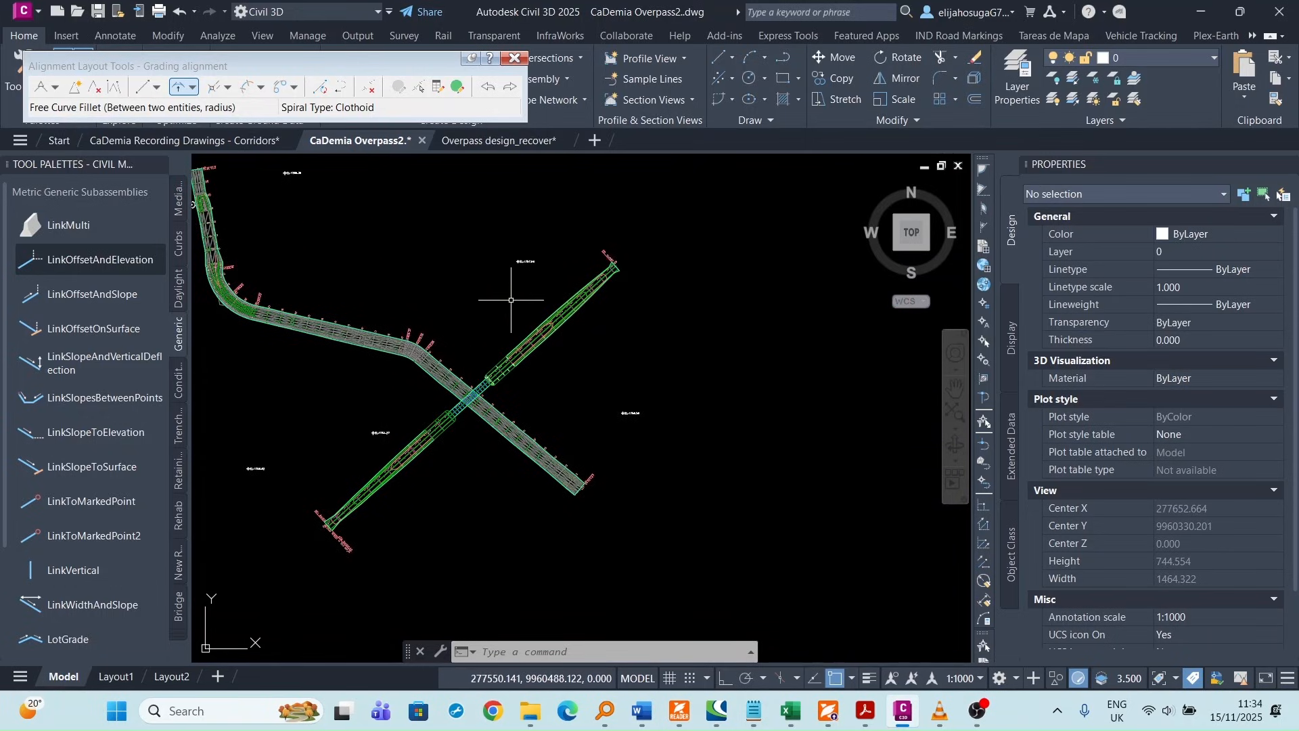
pyautogui.scroll(2, 488, 374)
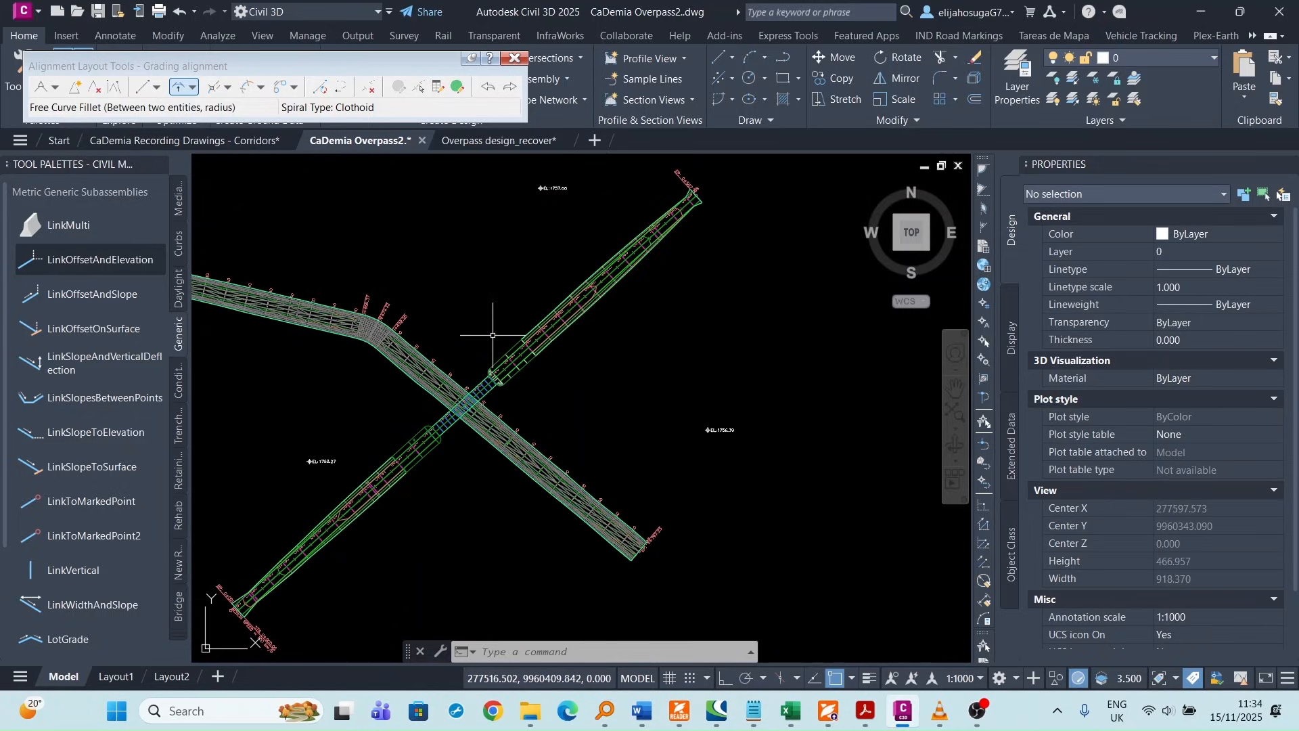
pyautogui.click(515, 60)
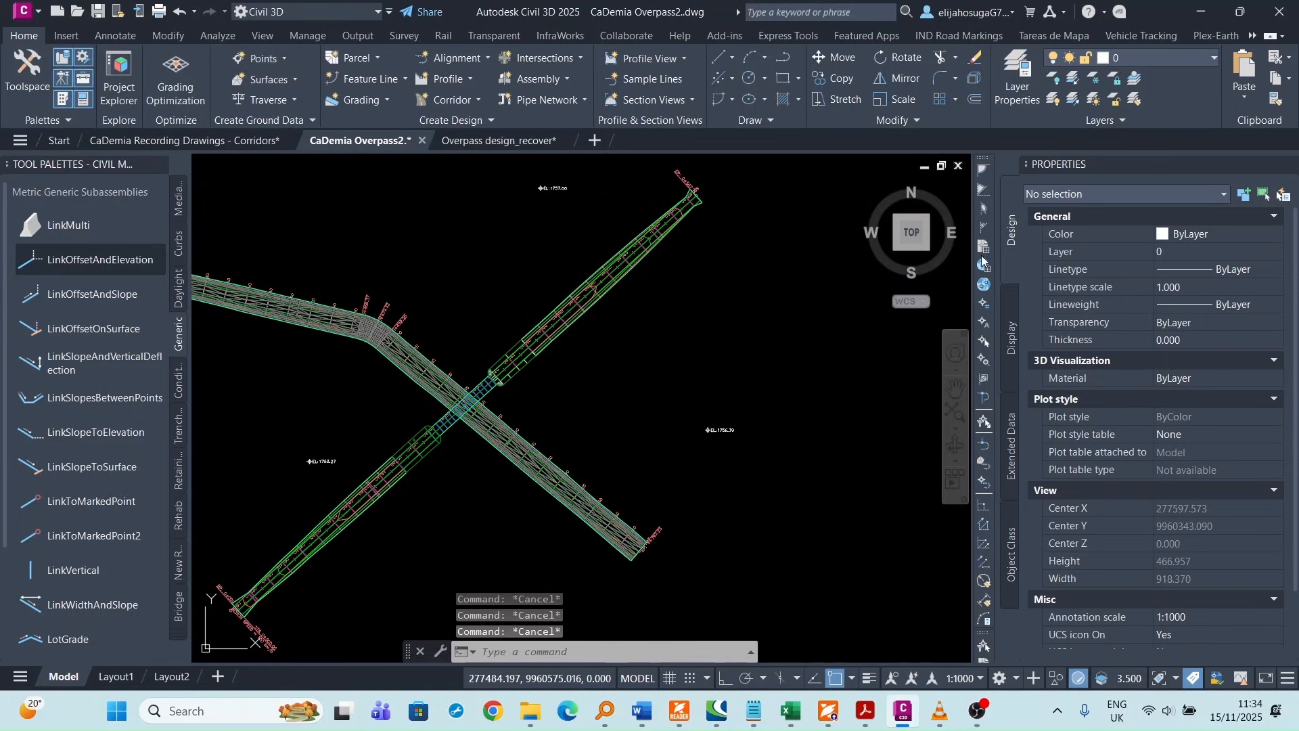
pyautogui.scroll(-2, 612, 260)
pyautogui.scroll(2, 537, 232)
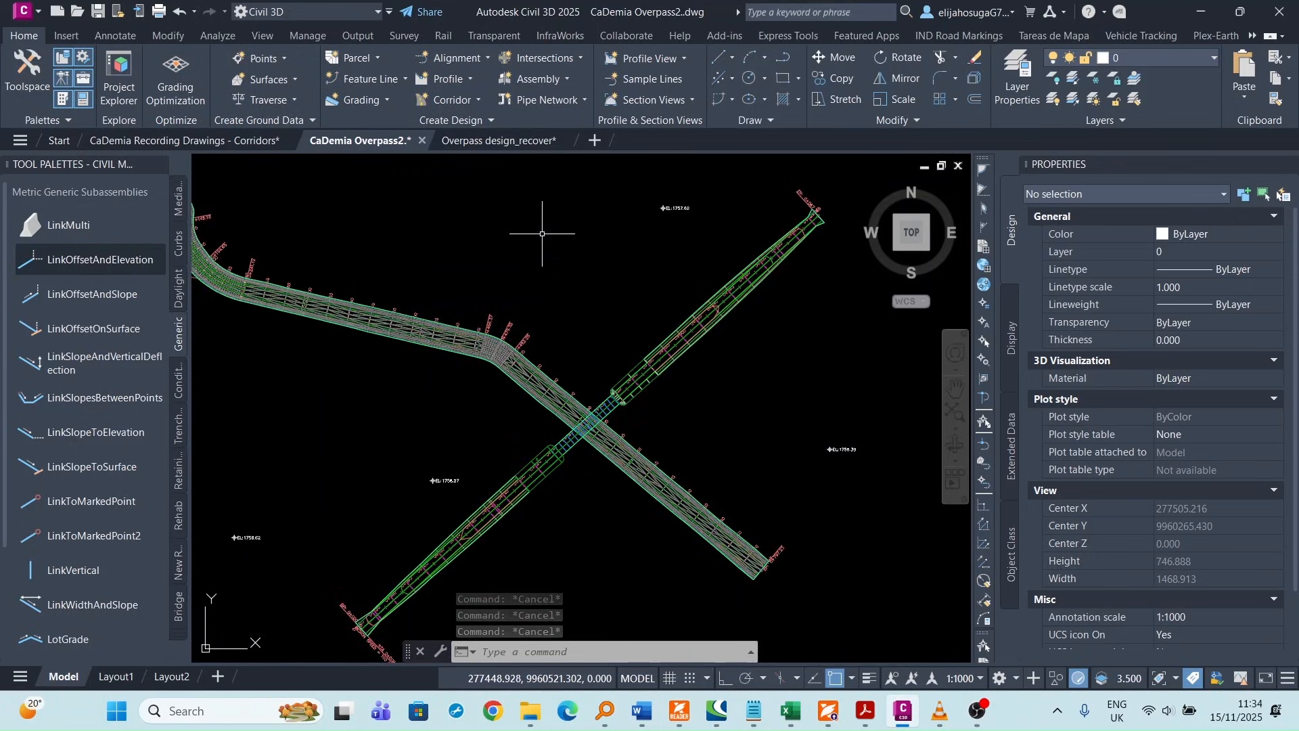
pyautogui.click(263, 35)
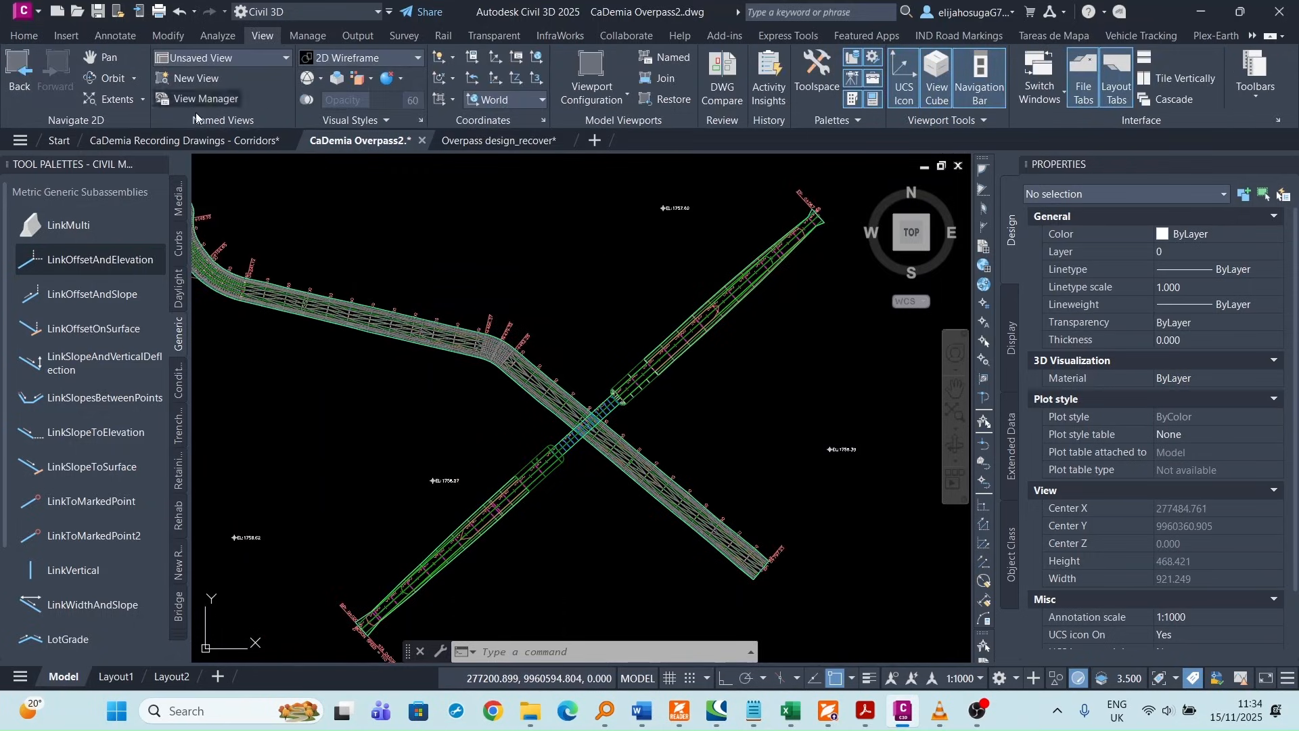
pyautogui.click(159, 165)
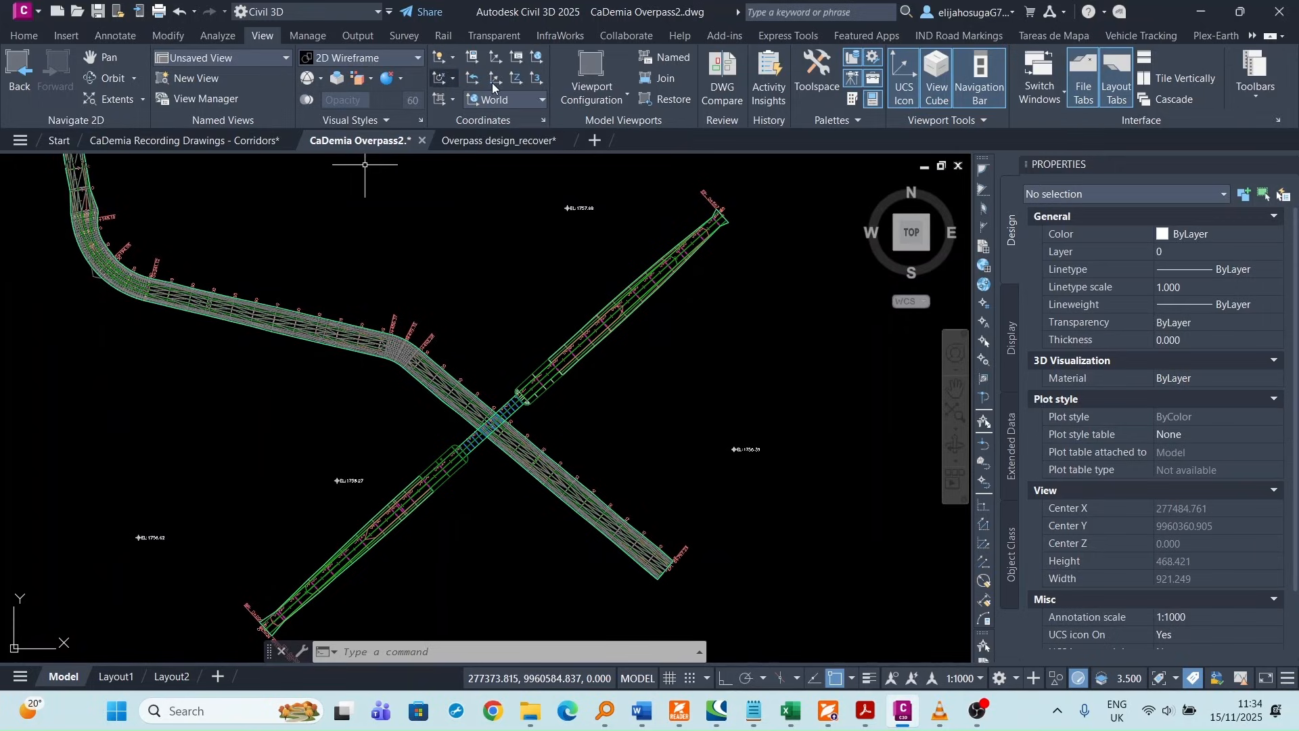
# - Split the model space into two vertical viewports and centre the overpass crossing in the active one
pyautogui.click(593, 91)
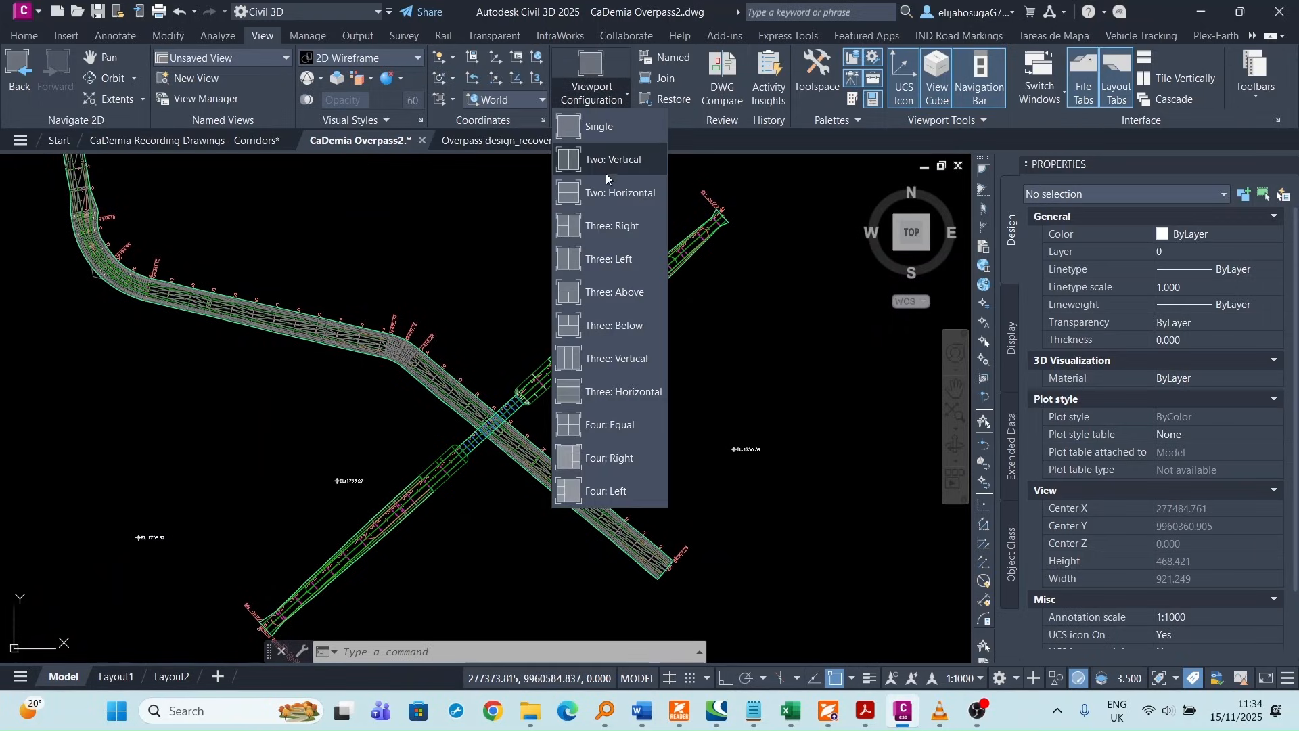
pyautogui.click(611, 164)
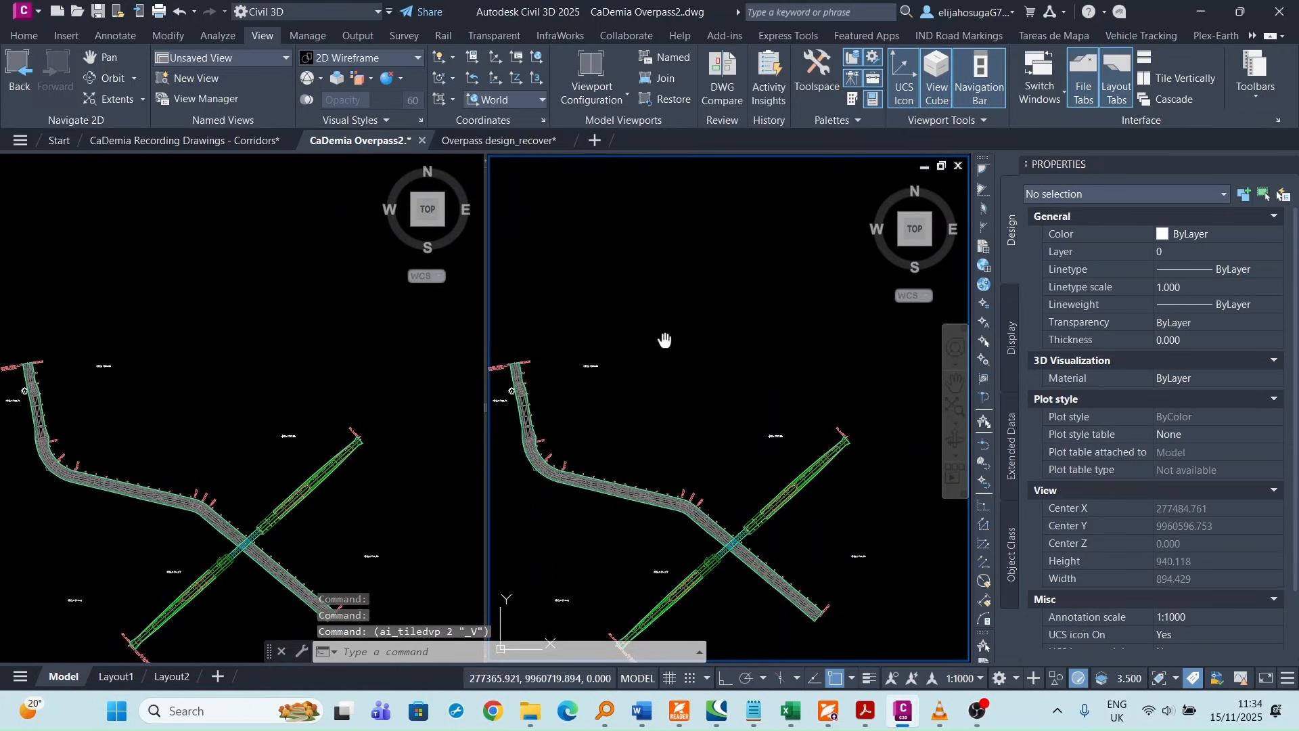
pyautogui.moveTo(665, 340); pyautogui.dragTo(664, 282, button='middle')
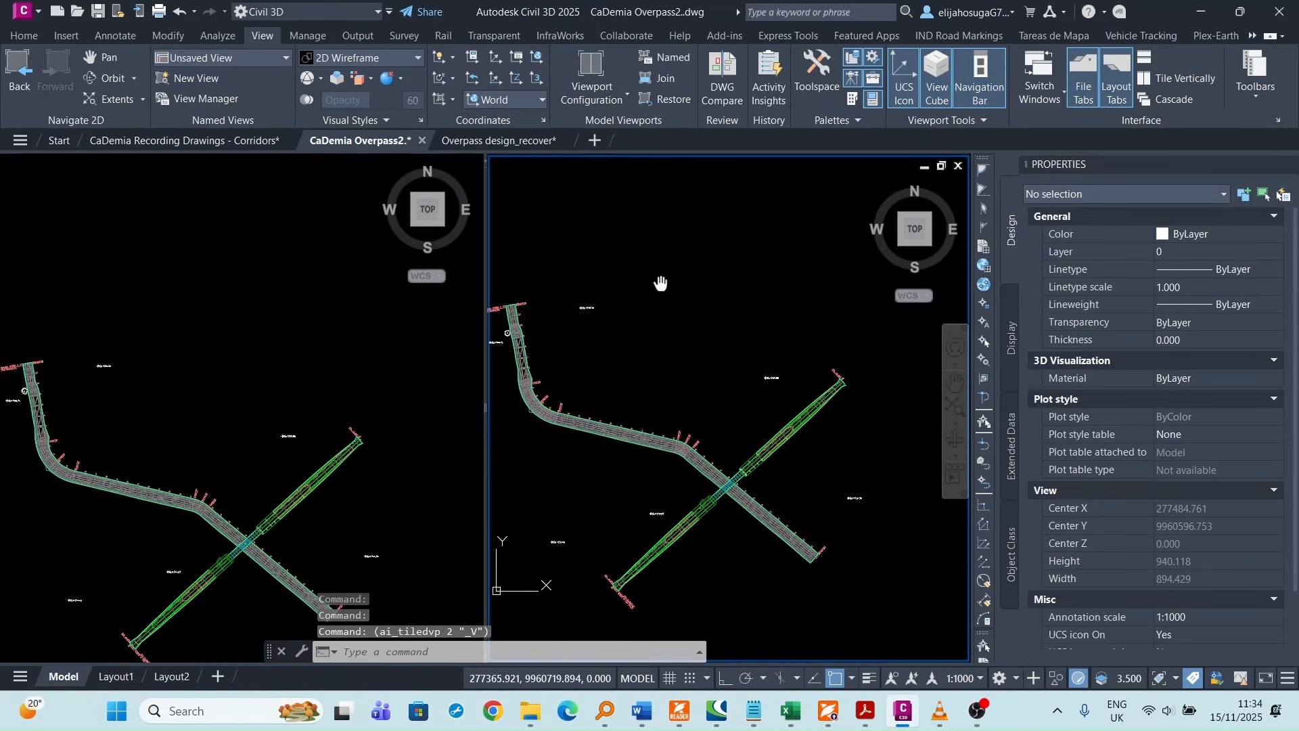
# - Set the active viewport to the SE isometric view and frame the crossing of the overpass and road corridors
pyautogui.click(929, 249)
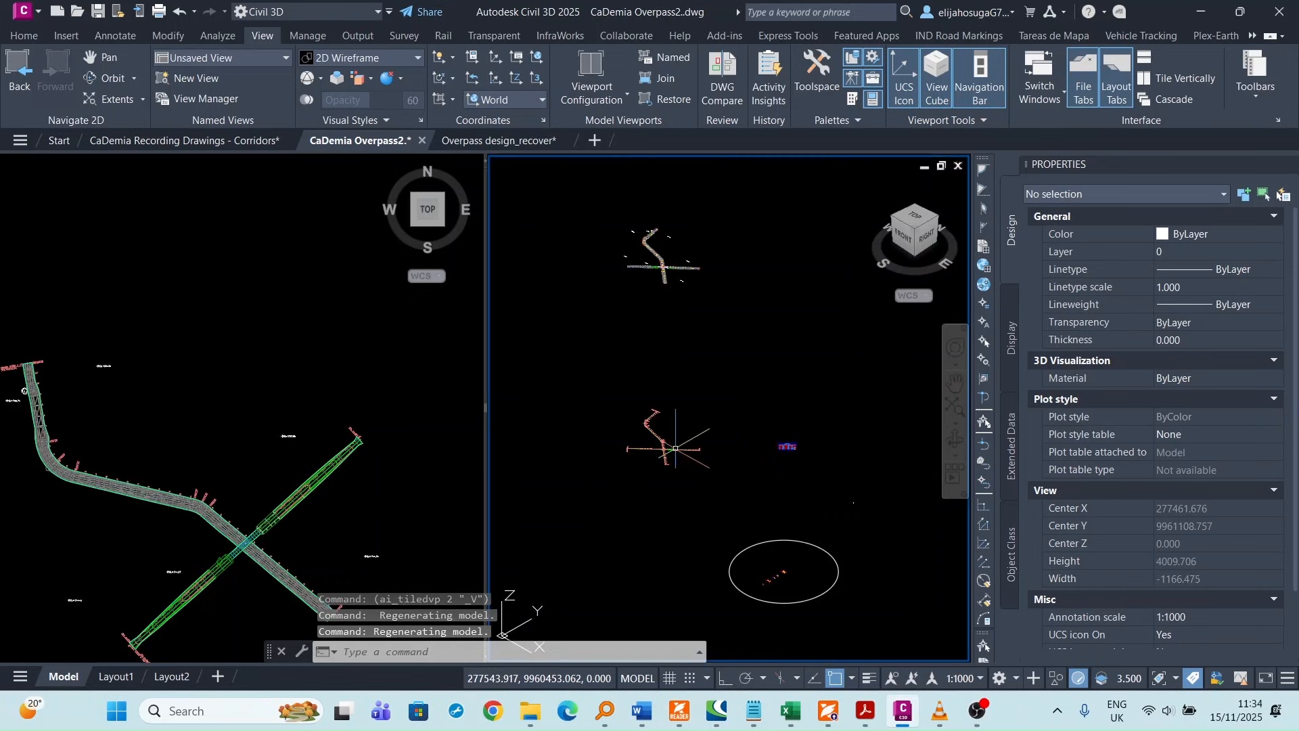
pyautogui.moveTo(674, 362); pyautogui.dragTo(701, 427, button='middle')
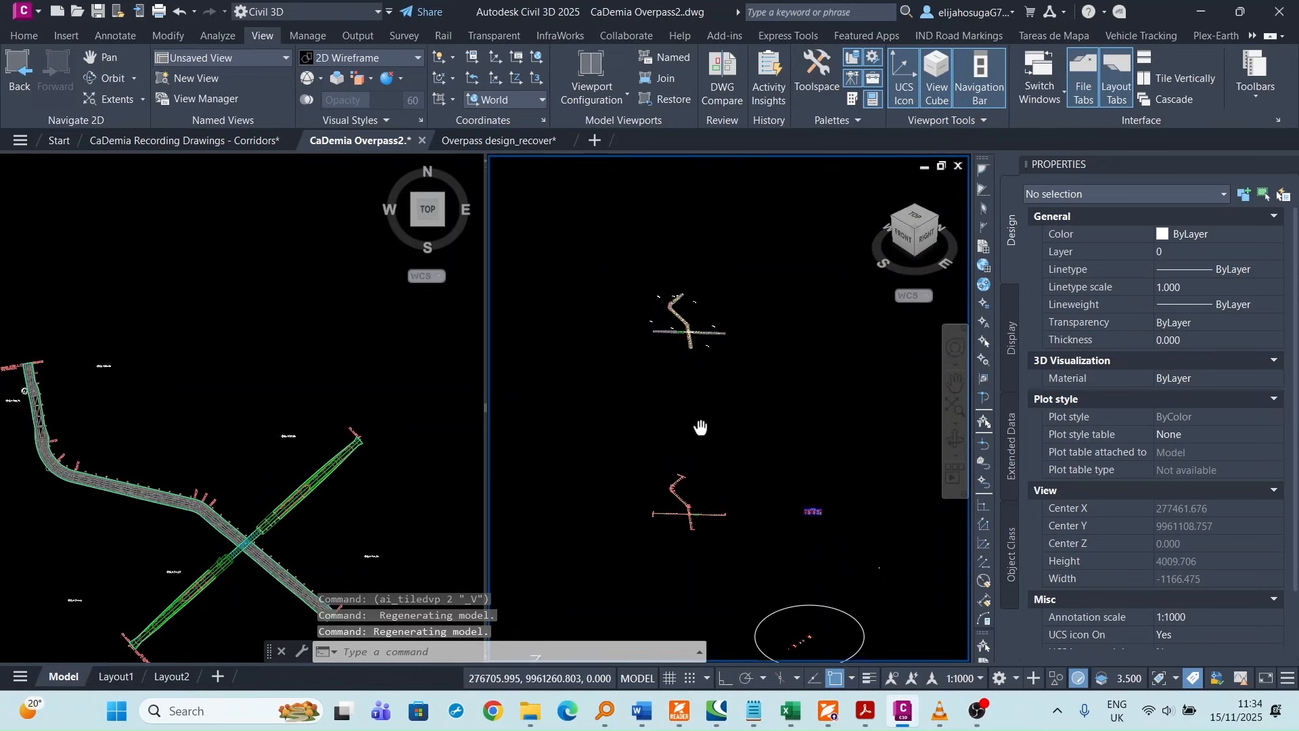
pyautogui.scroll(8, 700, 427)
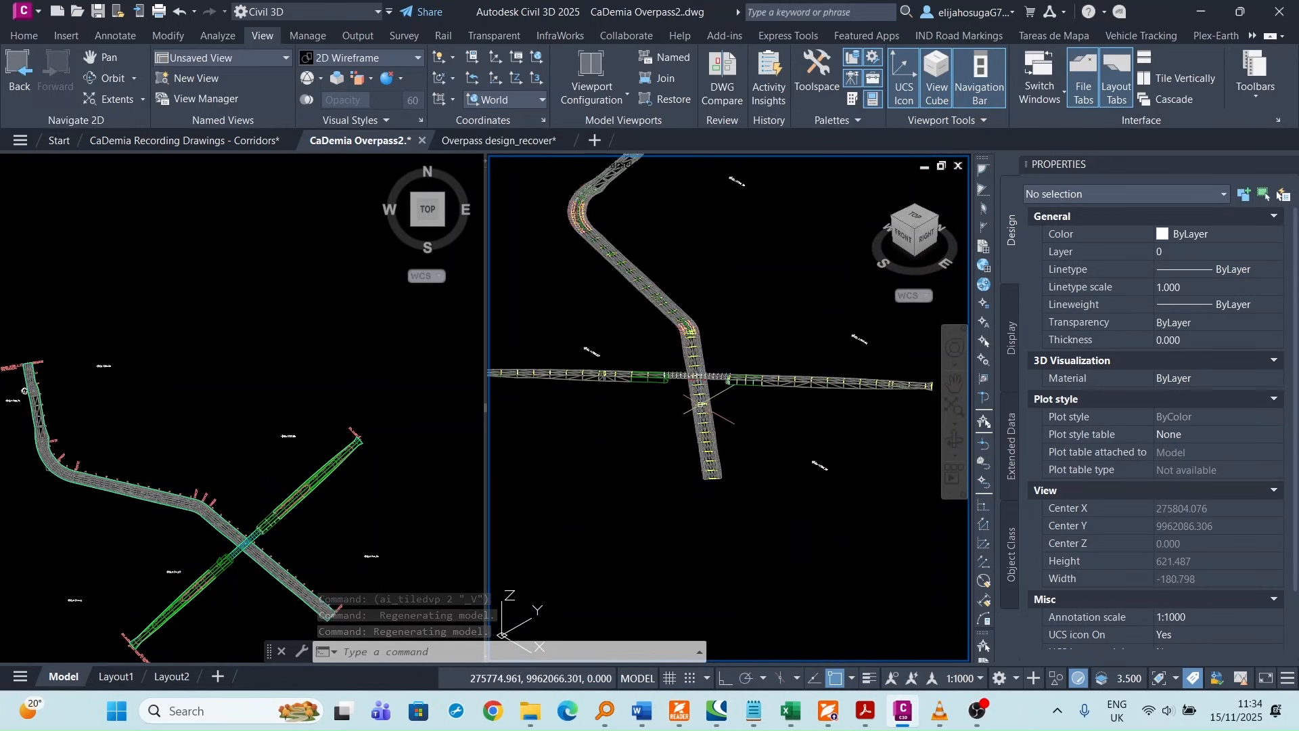
pyautogui.scroll(4, 700, 404)
pyautogui.moveTo(727, 418); pyautogui.dragTo(746, 435, button='middle')
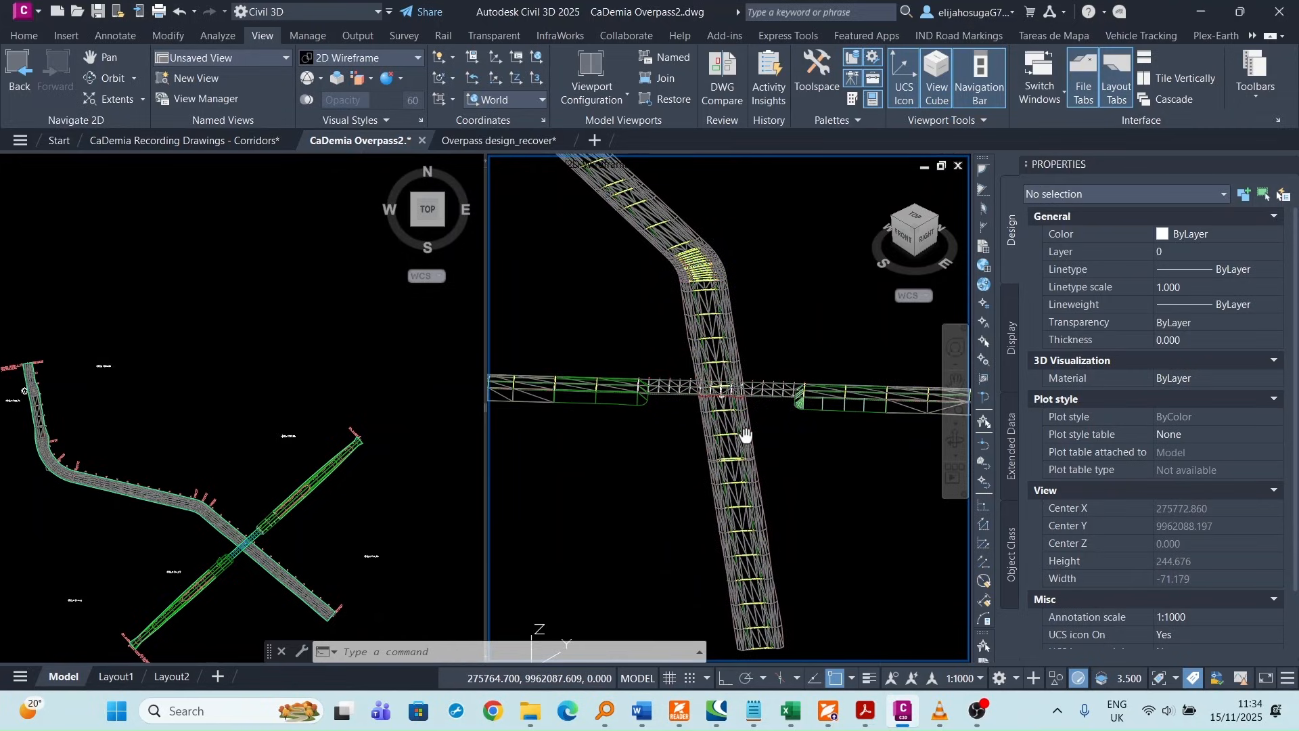
pyautogui.scroll(-2, 741, 435)
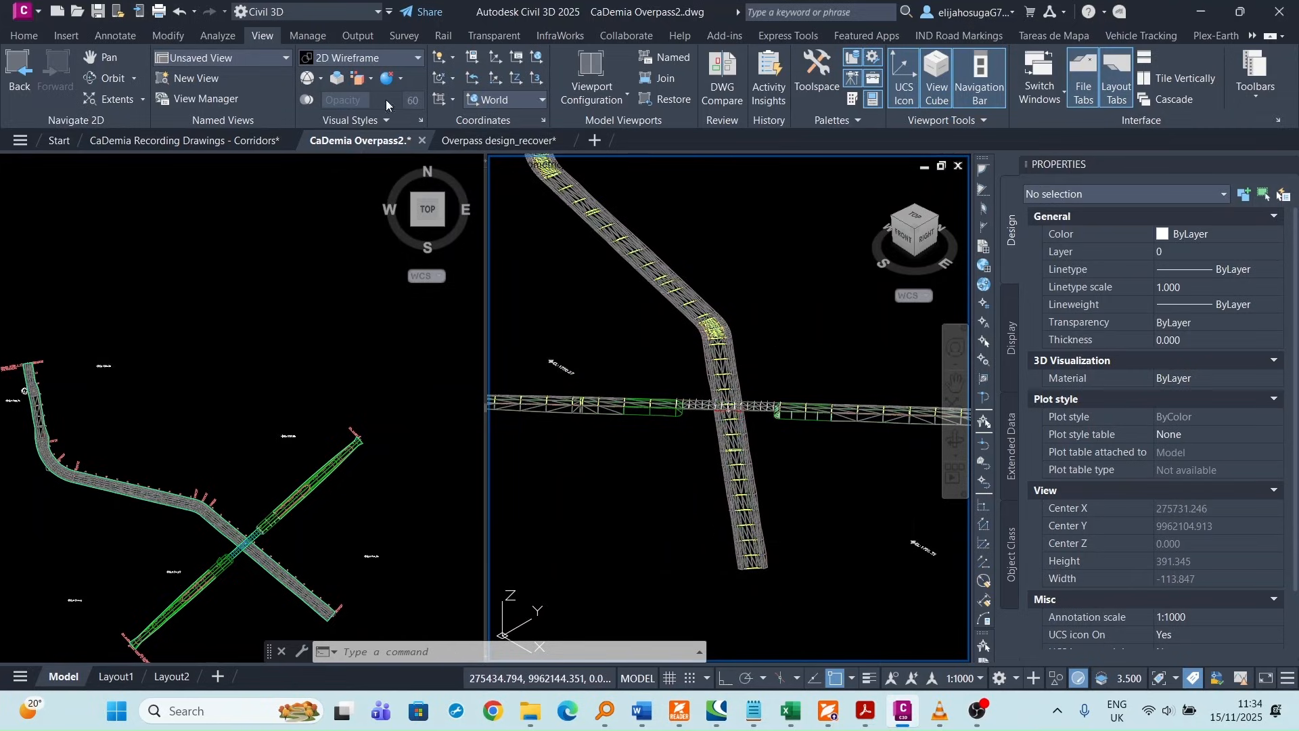
# - Apply the Realistic visual style to the isometric viewport and examine the overpass crossing in 3D from different angles
pyautogui.click(417, 58)
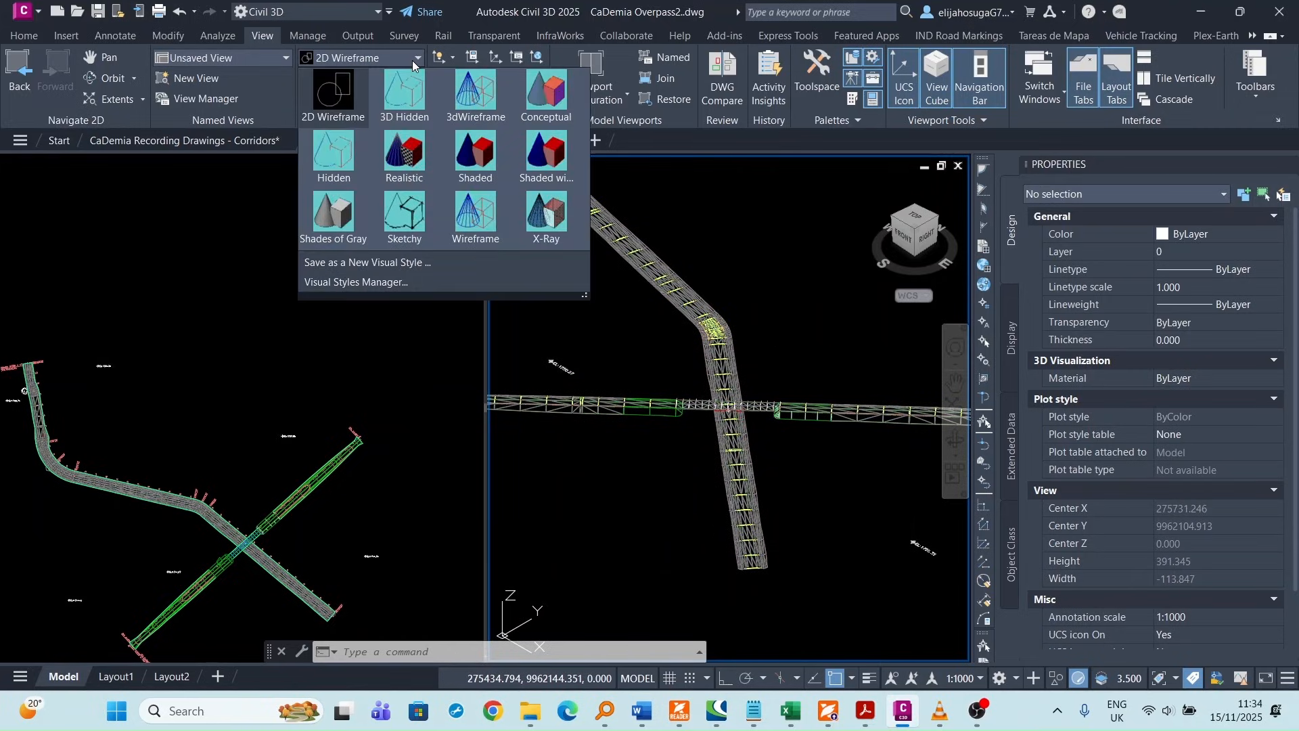
pyautogui.press('Escape')
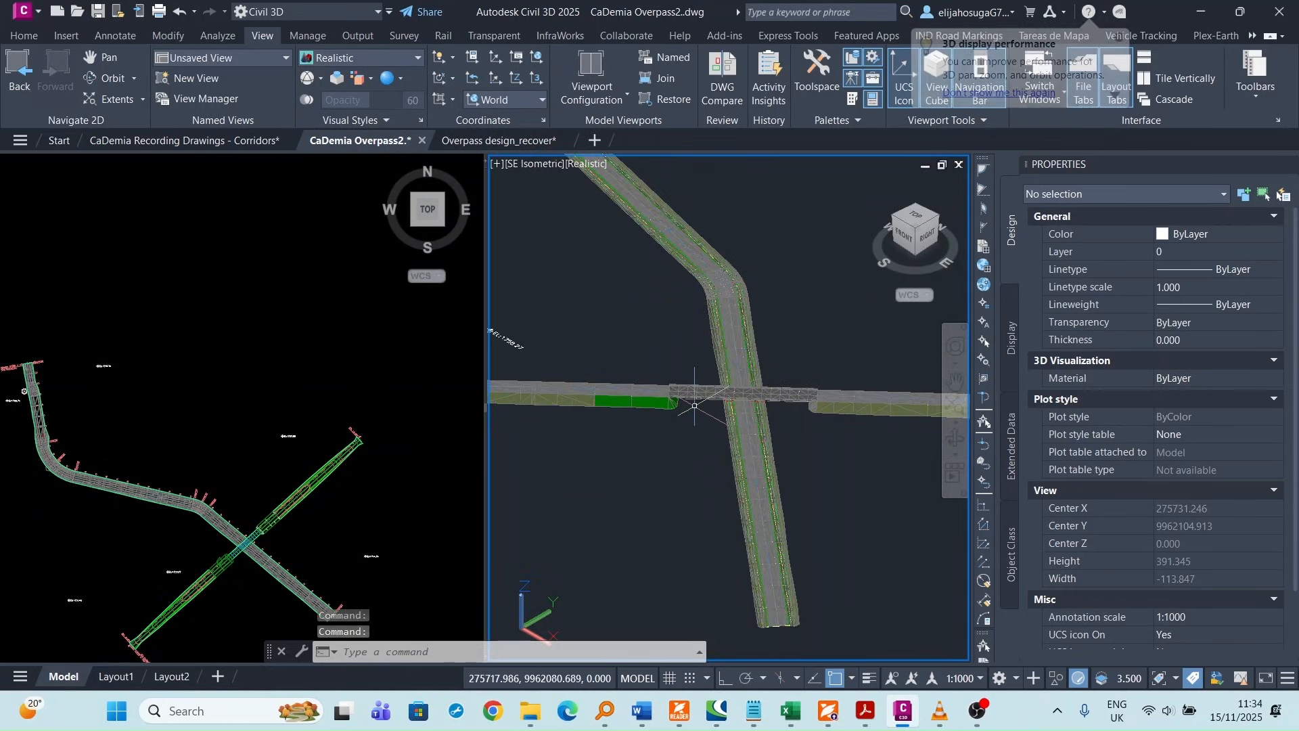
pyautogui.scroll(3, 680, 399)
pyautogui.scroll(-2, 677, 406)
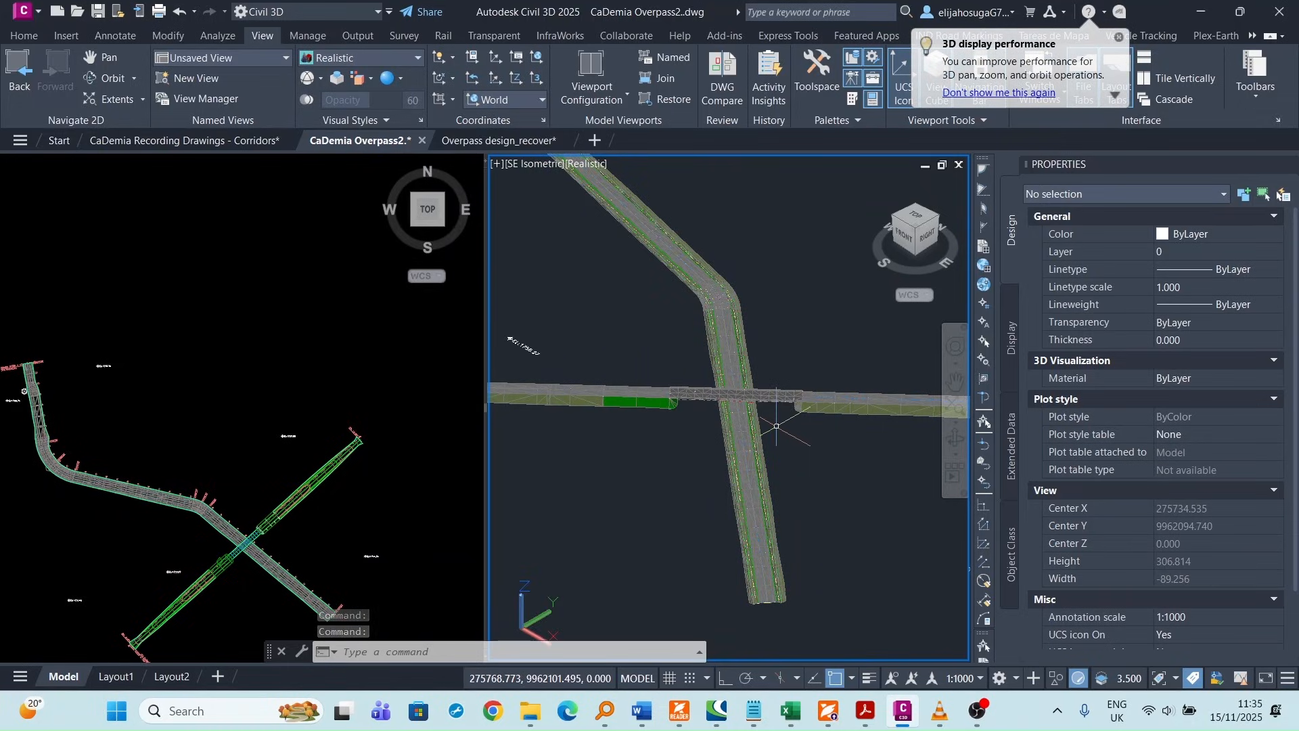
pyautogui.scroll(-2, 777, 414)
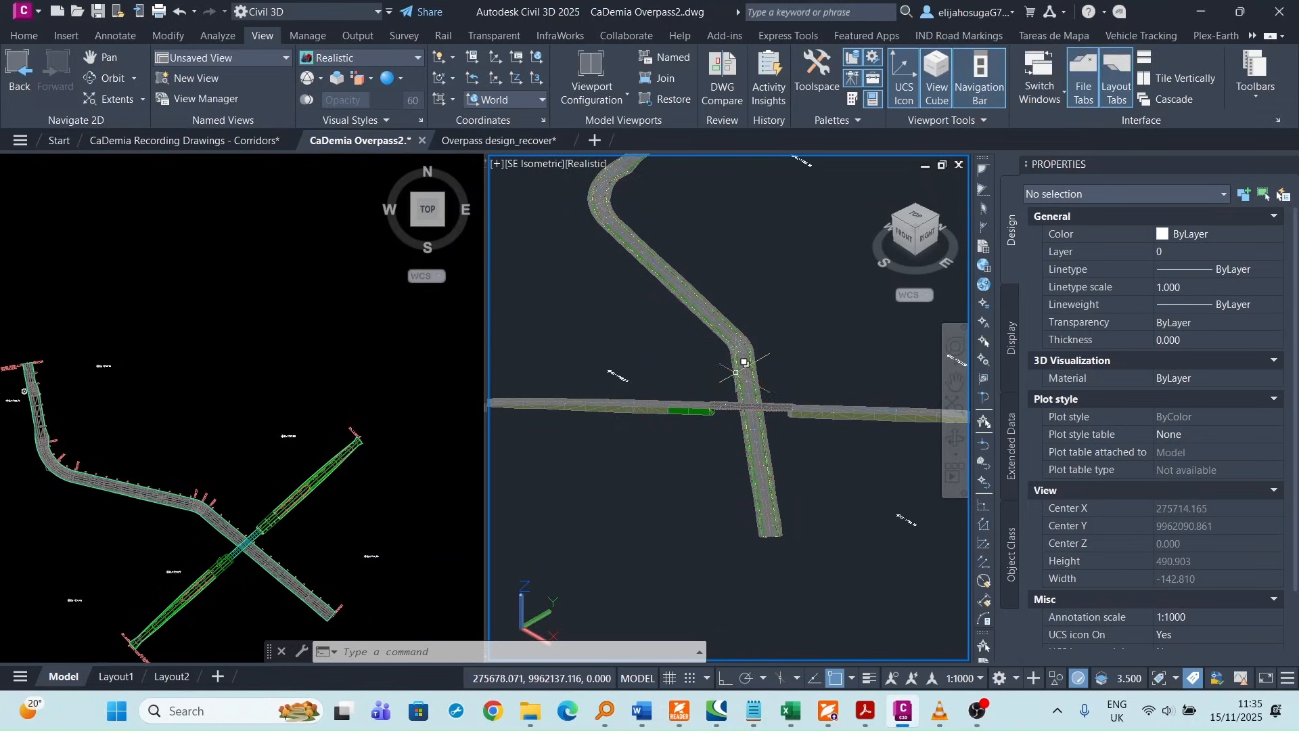
pyautogui.scroll(-4, 706, 424)
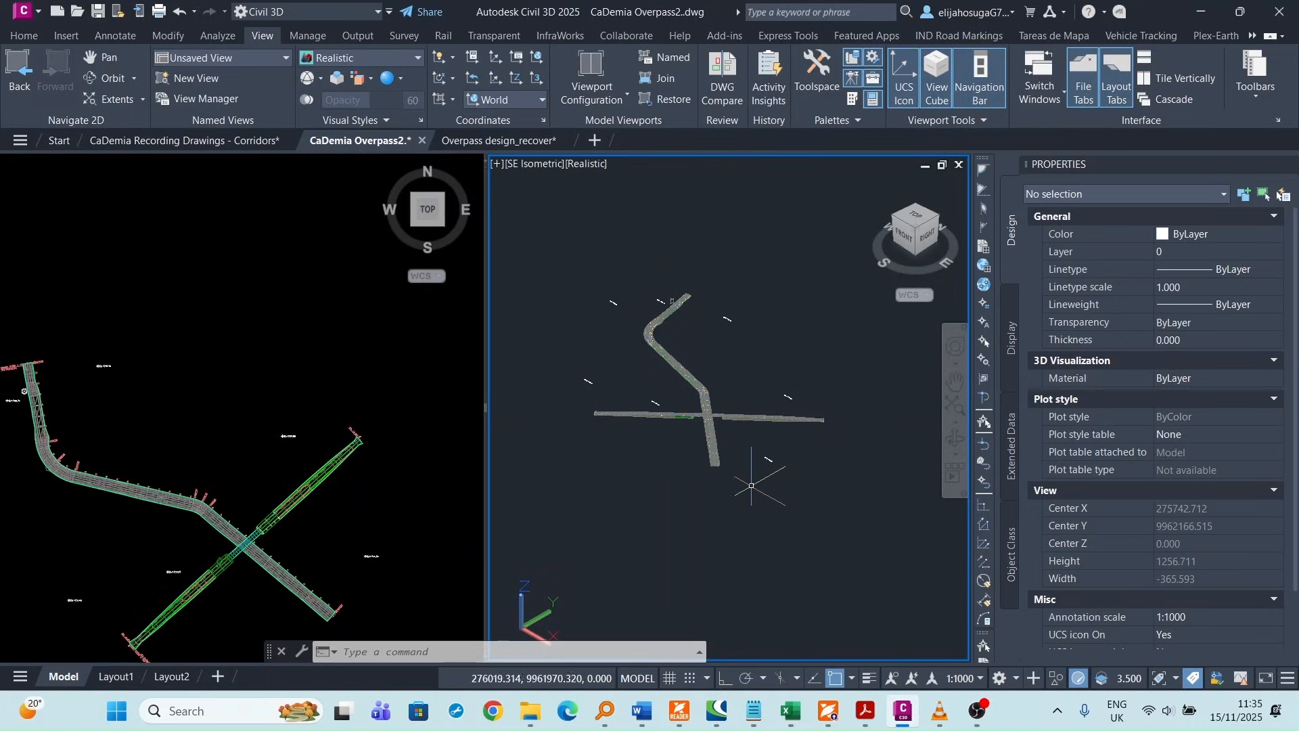
pyautogui.scroll(2, 709, 414)
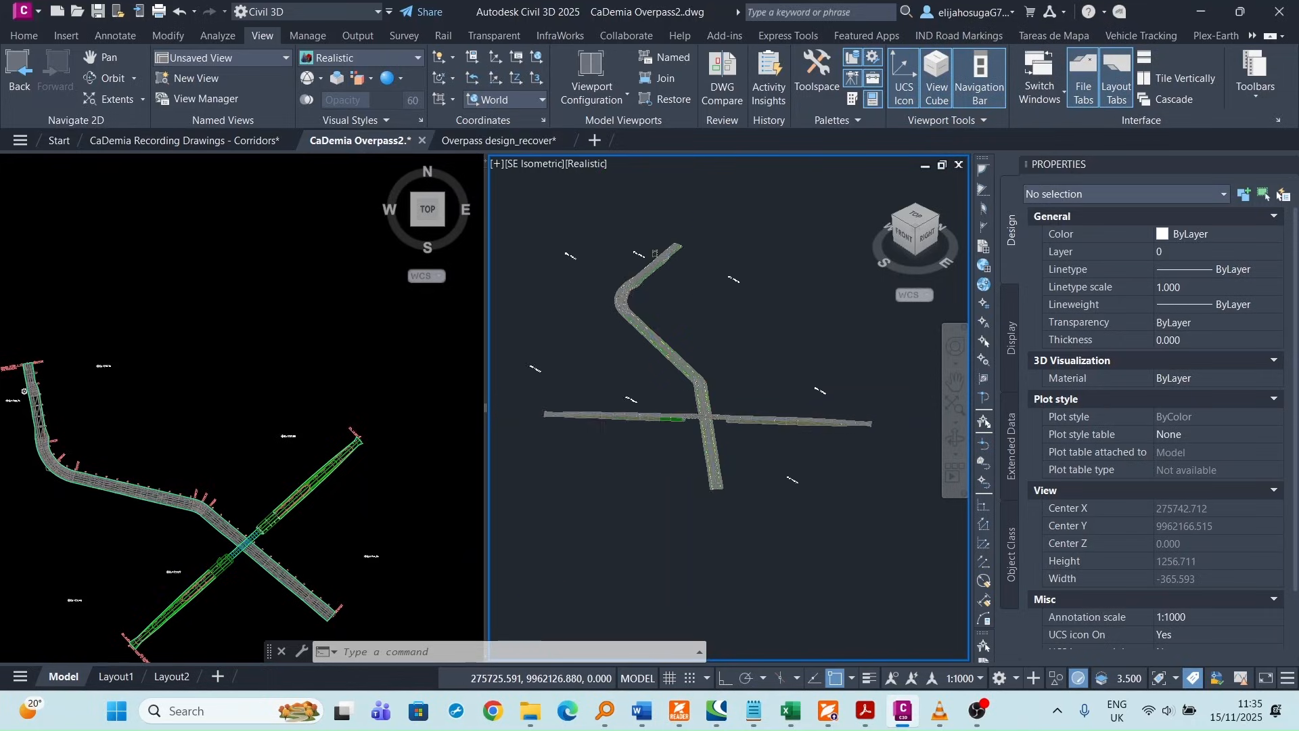
pyautogui.scroll(5, 709, 433)
pyautogui.keyDown('shift'); pyautogui.moveTo(714, 441); pyautogui.dragTo(910, 229, button='middle'); pyautogui.keyUp('shift')
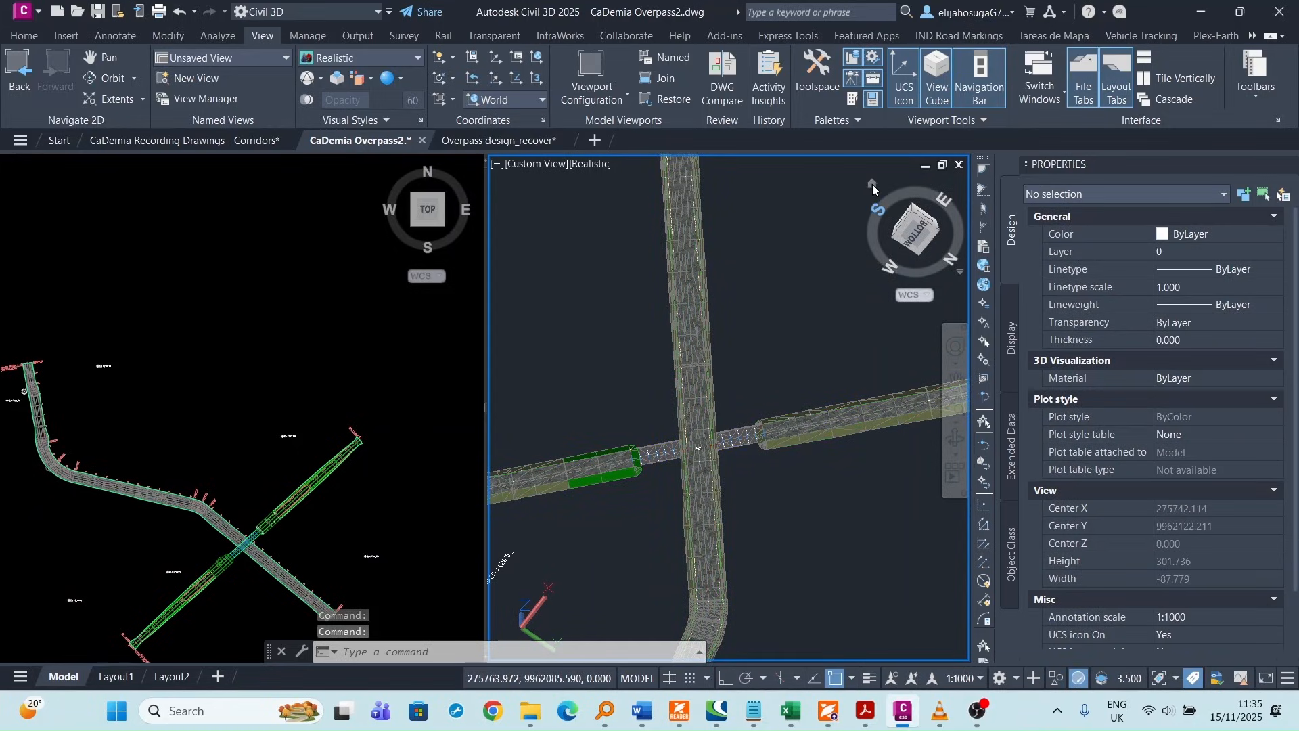
# - Reset the 3D viewport to its home view and bring the corridors to its centre
pyautogui.click(873, 185)
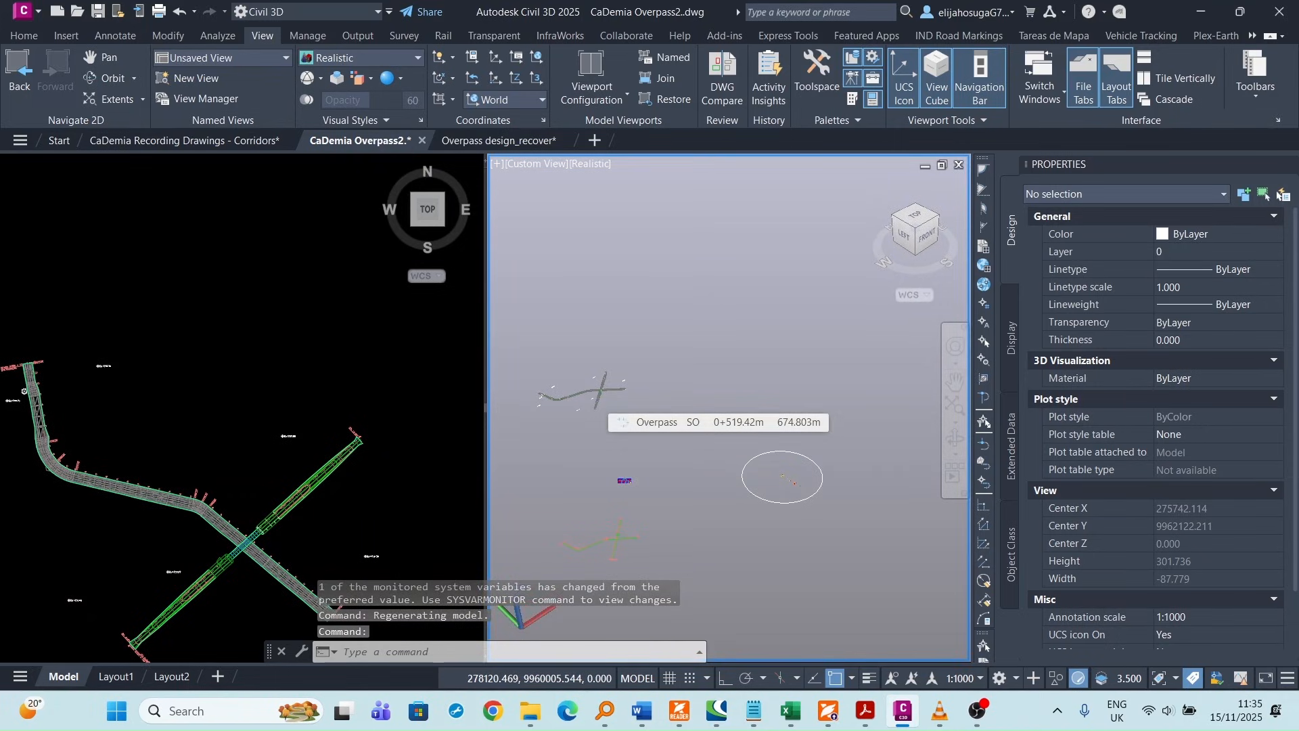
pyautogui.scroll(2, 745, 284)
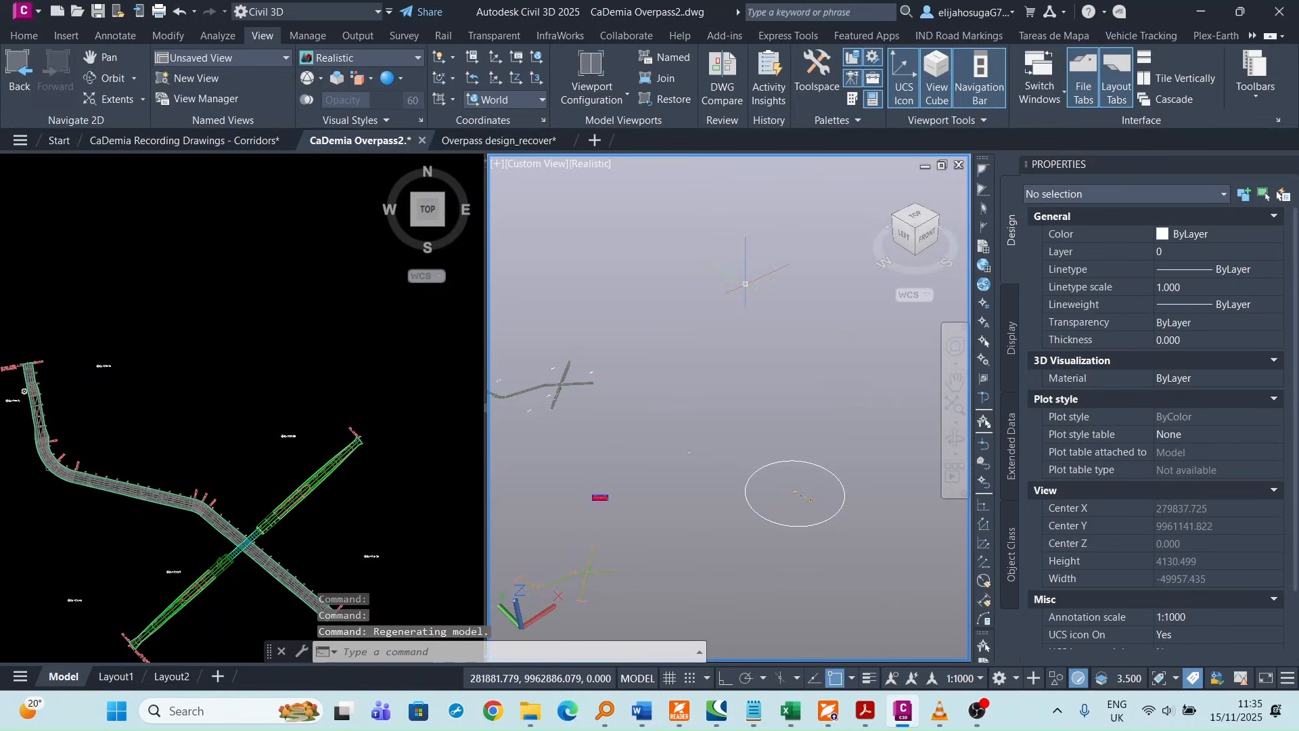
pyautogui.moveTo(693, 390); pyautogui.dragTo(729, 414)
pyautogui.press('Escape')
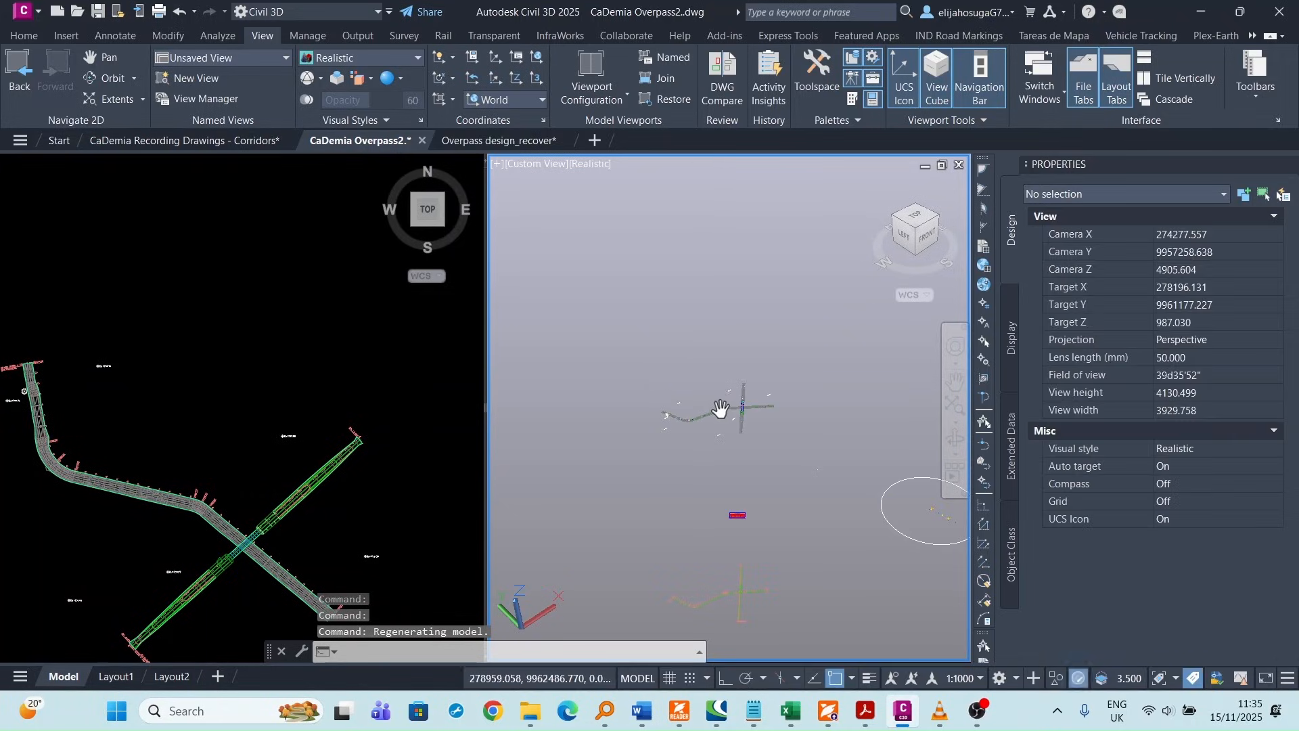
# - Activate the plan viewport and return the model space to a single viewport
pyautogui.click(345, 400)
pyautogui.click(339, 364)
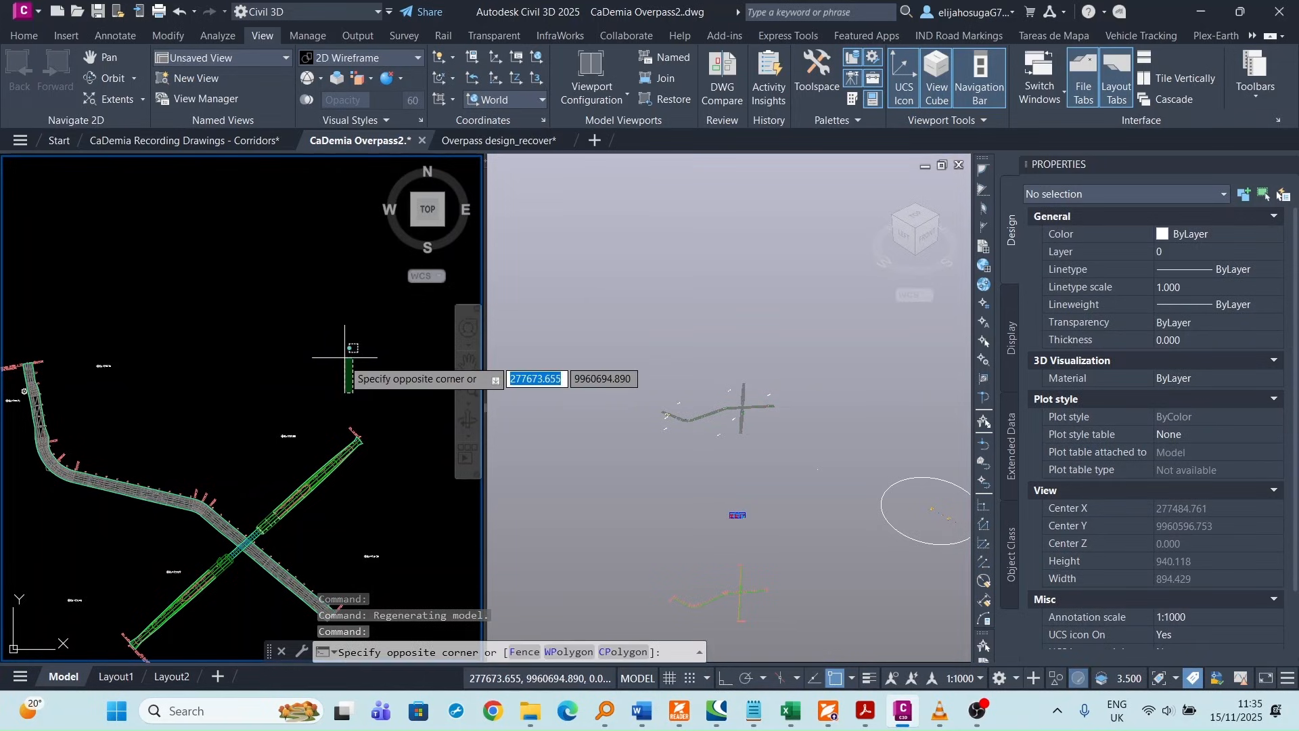
pyautogui.click(352, 344)
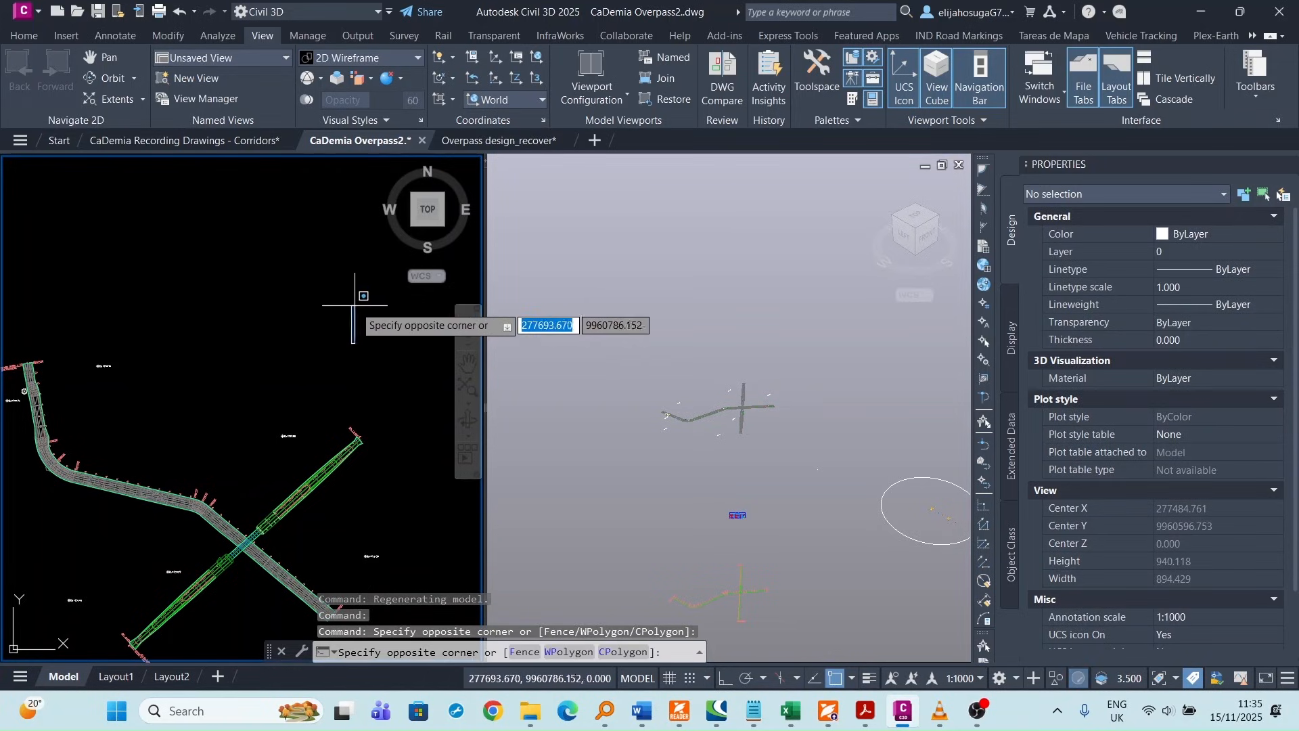
pyautogui.click(354, 312)
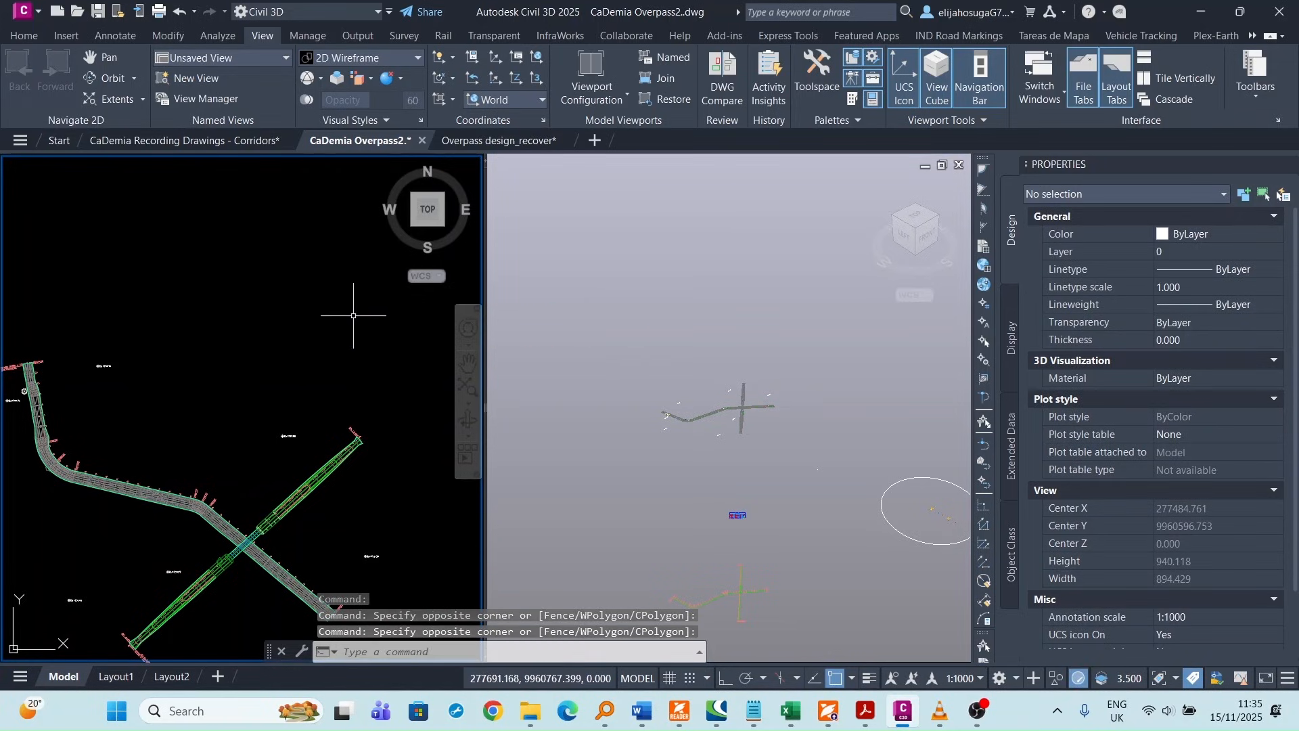
pyautogui.click(605, 98)
pyautogui.click(586, 125)
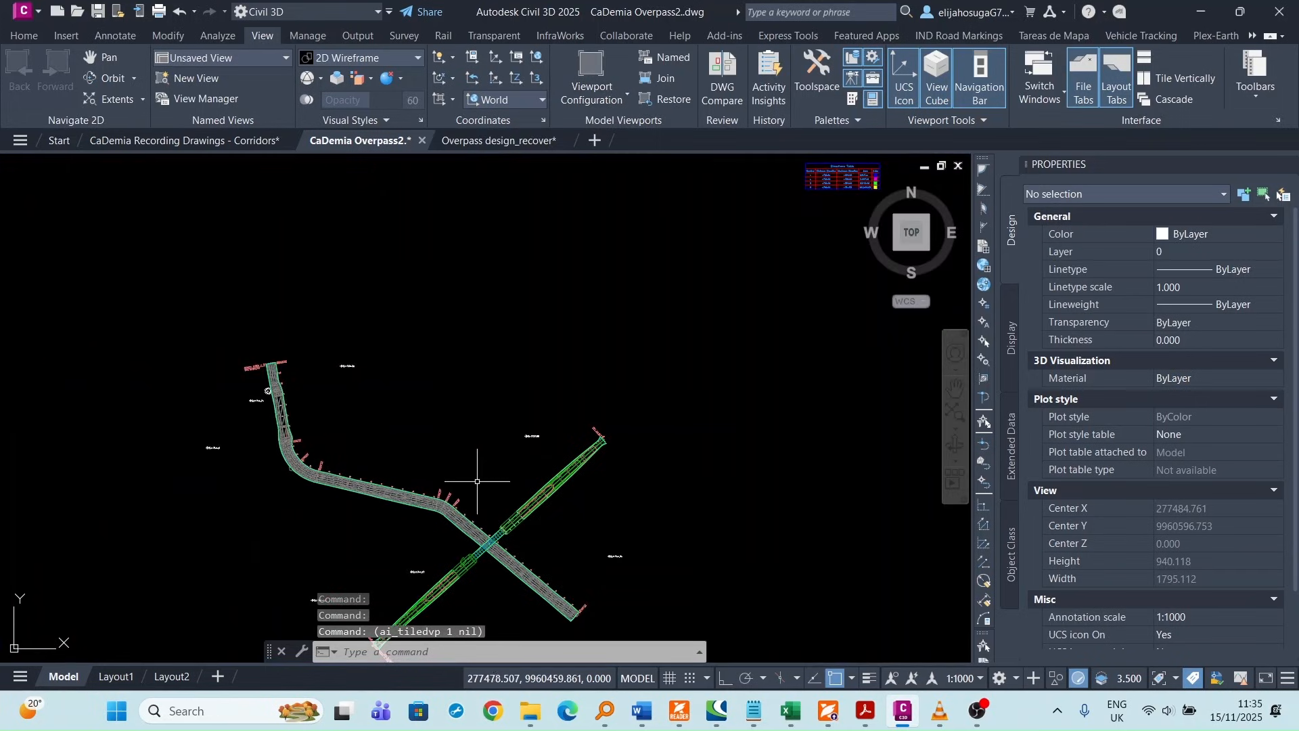
# - Examine the grading corridor around the overpass bridge end between 0+220 and 0+240 in plan
pyautogui.moveTo(477, 481); pyautogui.dragTo(554, 333, button='middle')
pyautogui.scroll(-1, 562, 341)
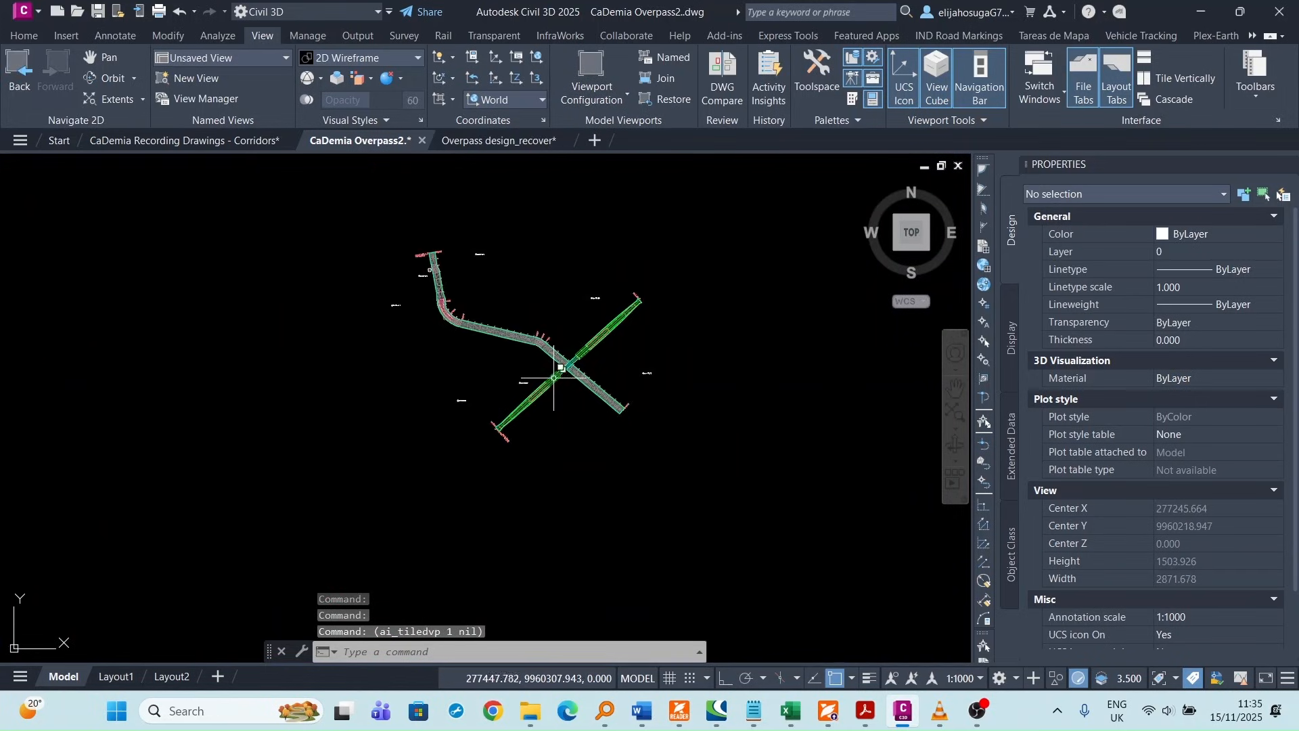
pyautogui.scroll(5, 553, 381)
pyautogui.scroll(-4, 508, 406)
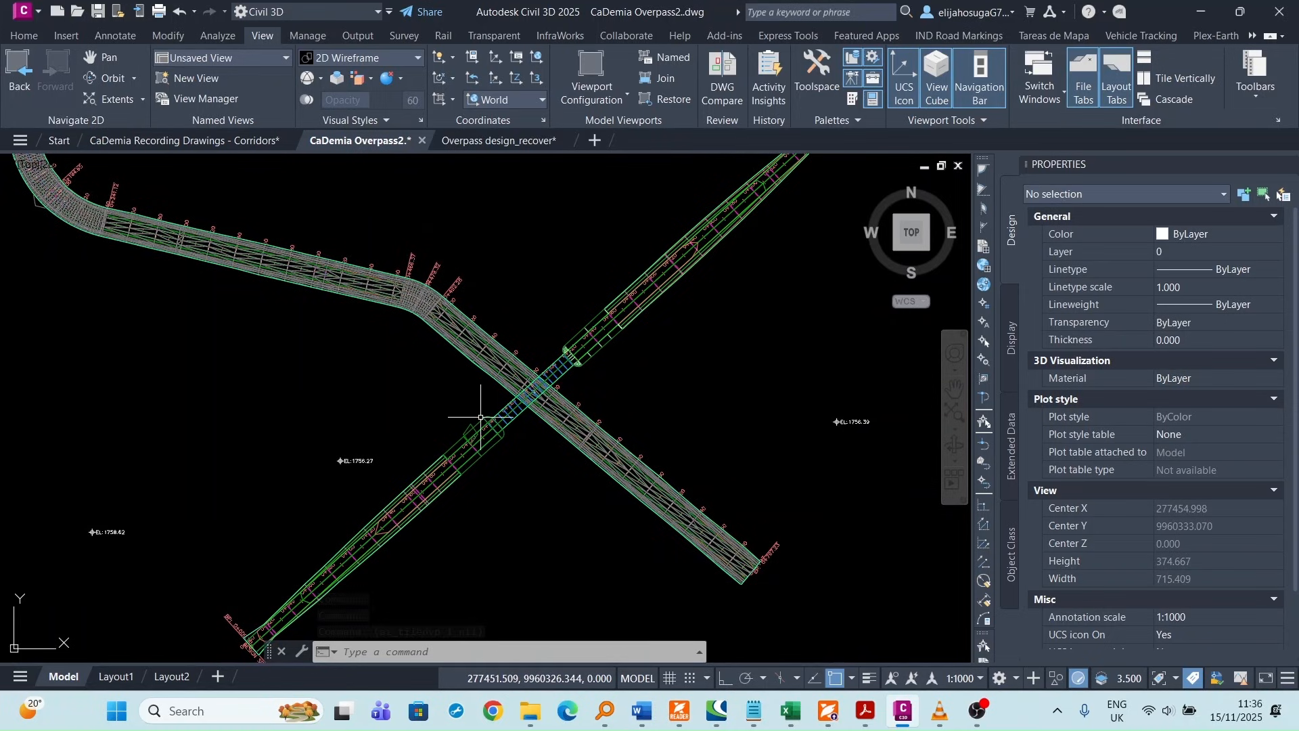
pyautogui.scroll(-2, 480, 423)
pyautogui.scroll(4, 480, 422)
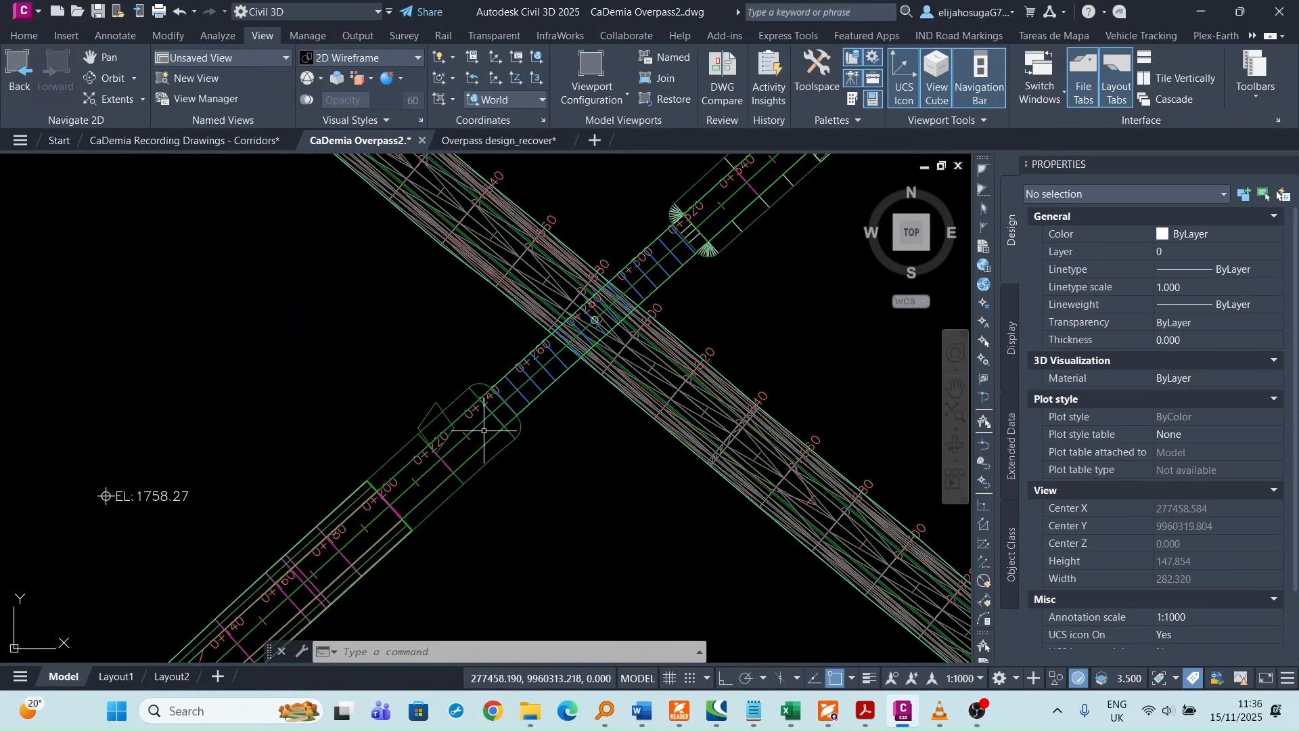
pyautogui.scroll(-3, 484, 428)
pyautogui.scroll(2, 485, 430)
pyautogui.scroll(6, 485, 430)
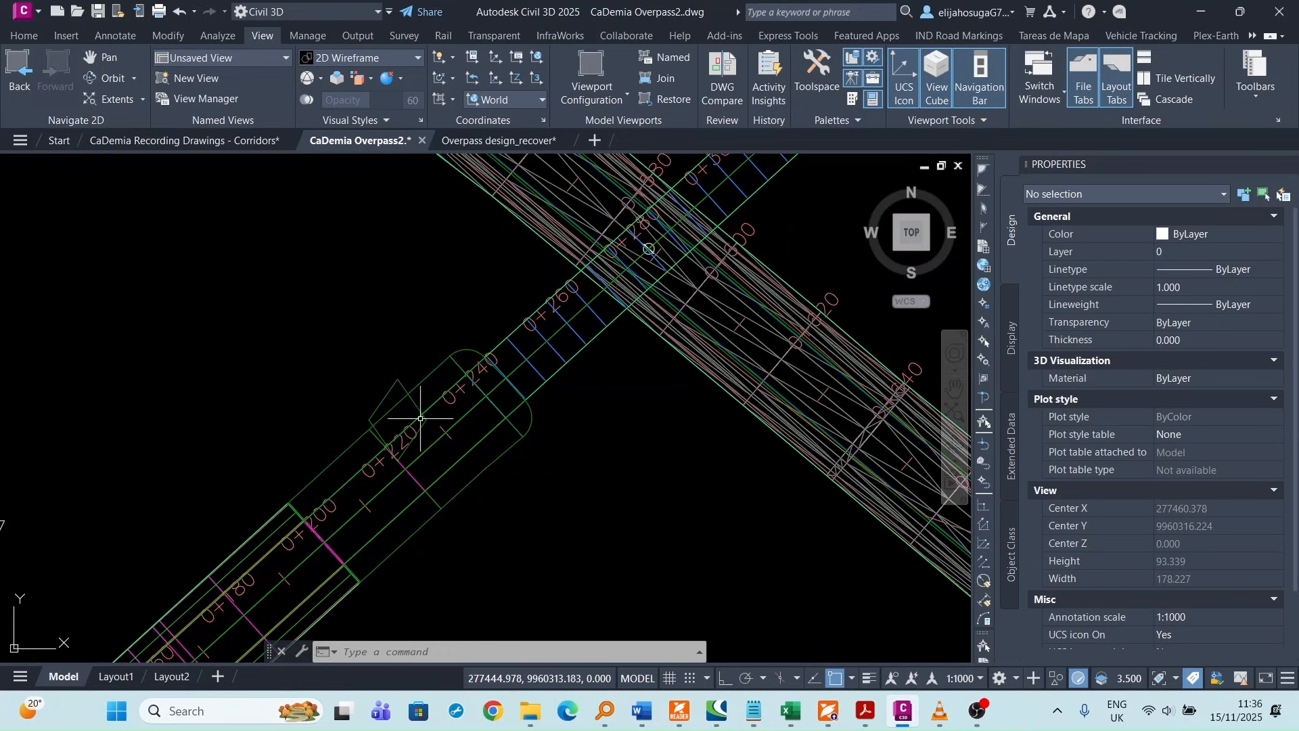
# - Try to compute the volumes of the bridge-end grading around 0+220 and check its Grading Properties
pyautogui.scroll(-2, 452, 476)
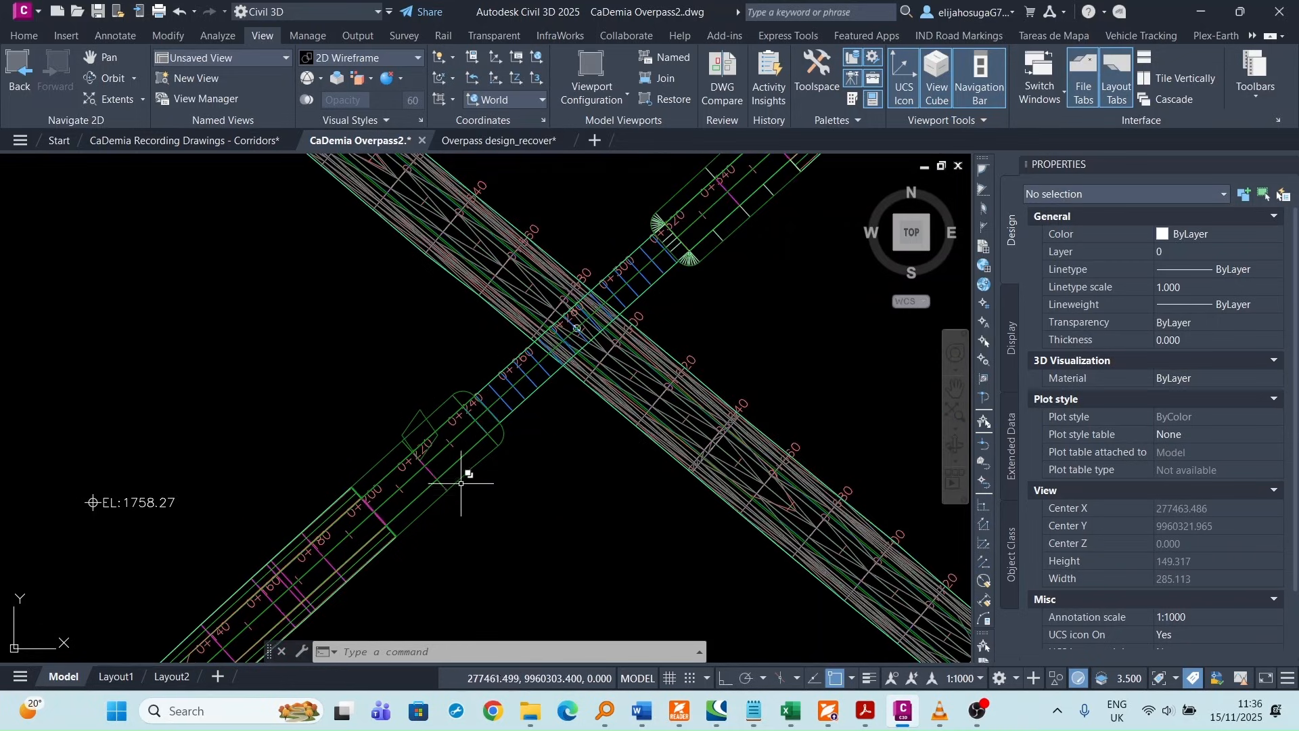
pyautogui.click(430, 426)
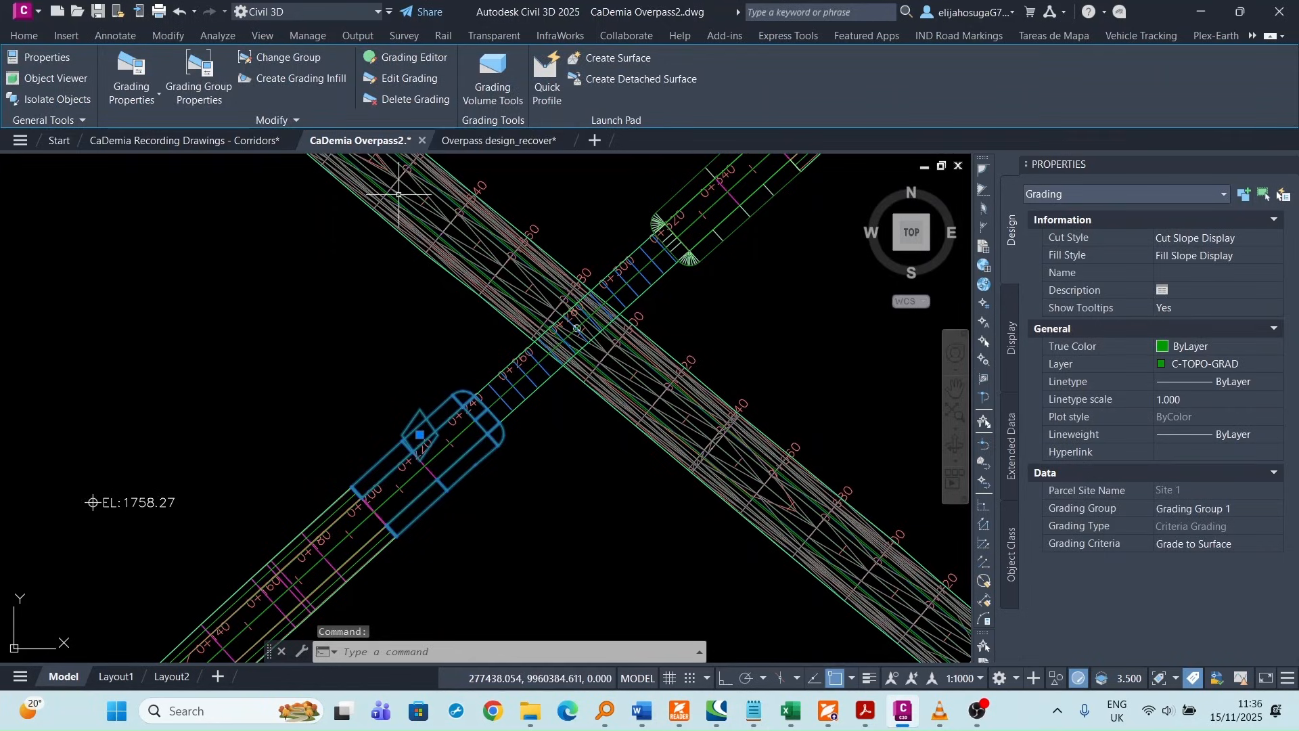
pyautogui.click(496, 75)
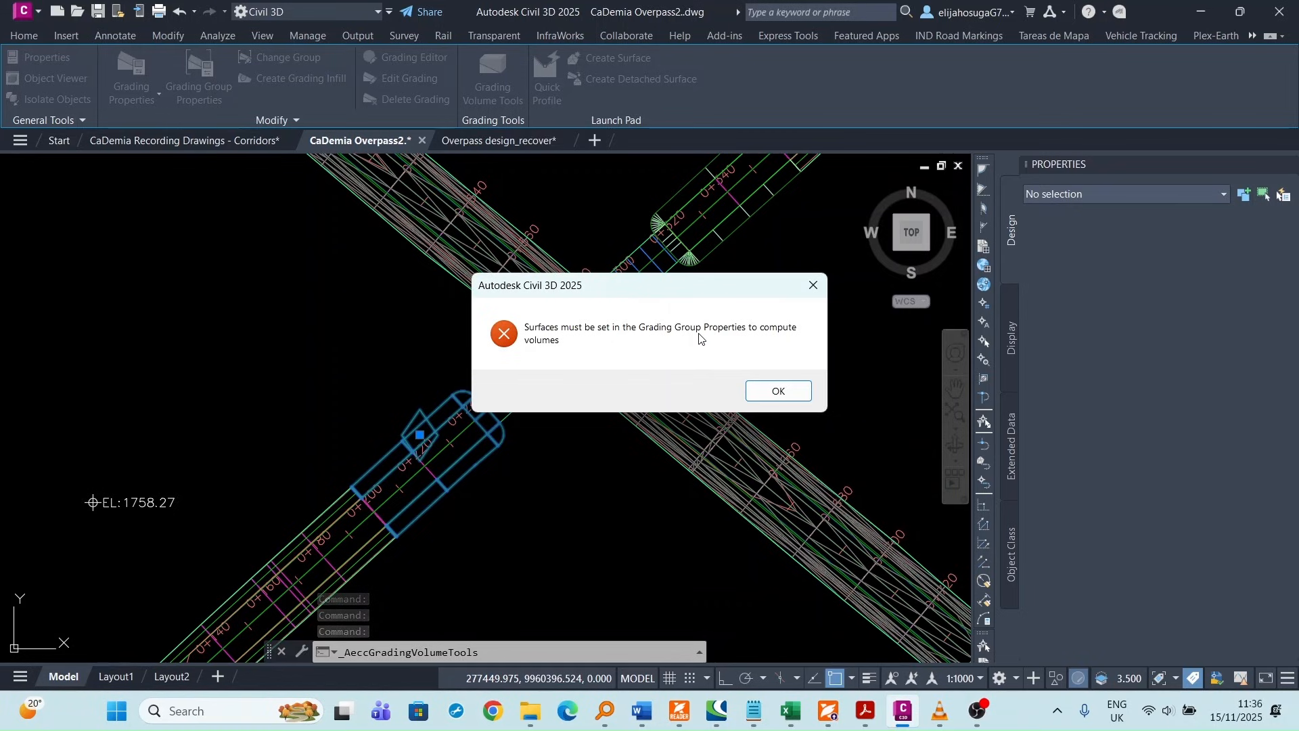
pyautogui.click(777, 393)
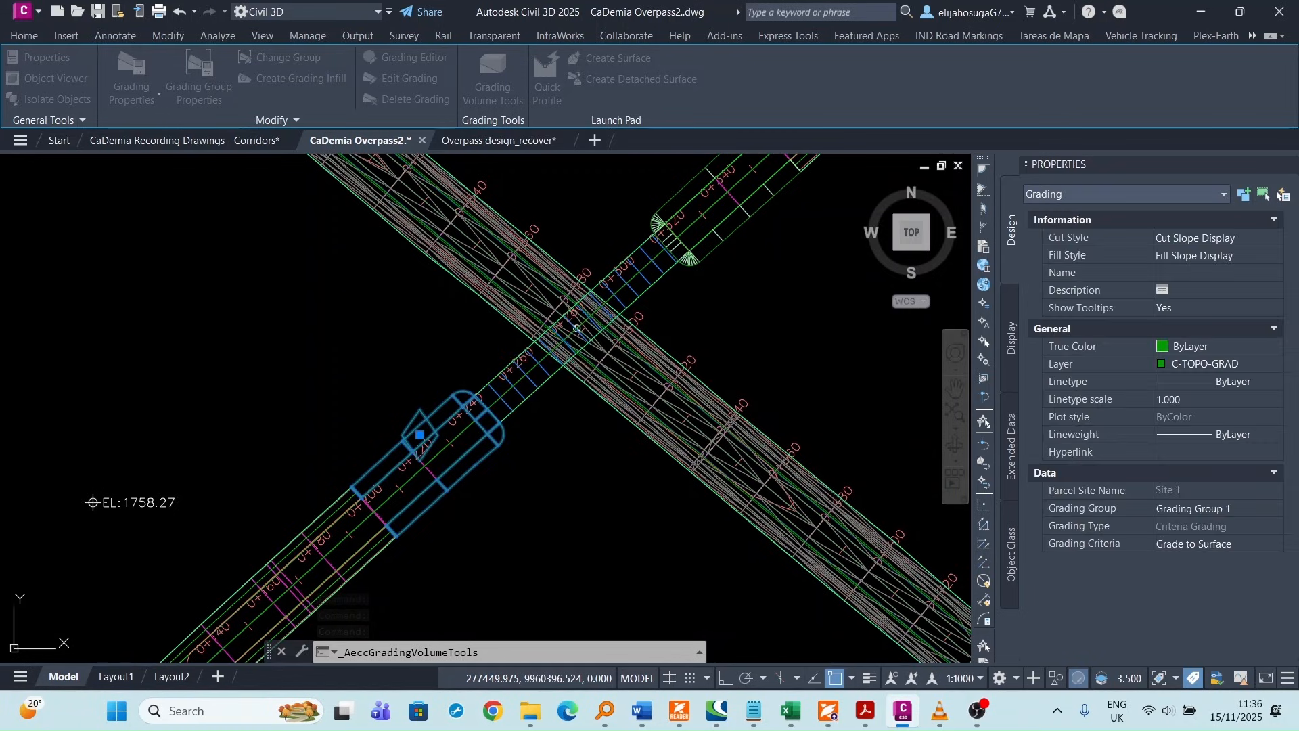
pyautogui.click(131, 76)
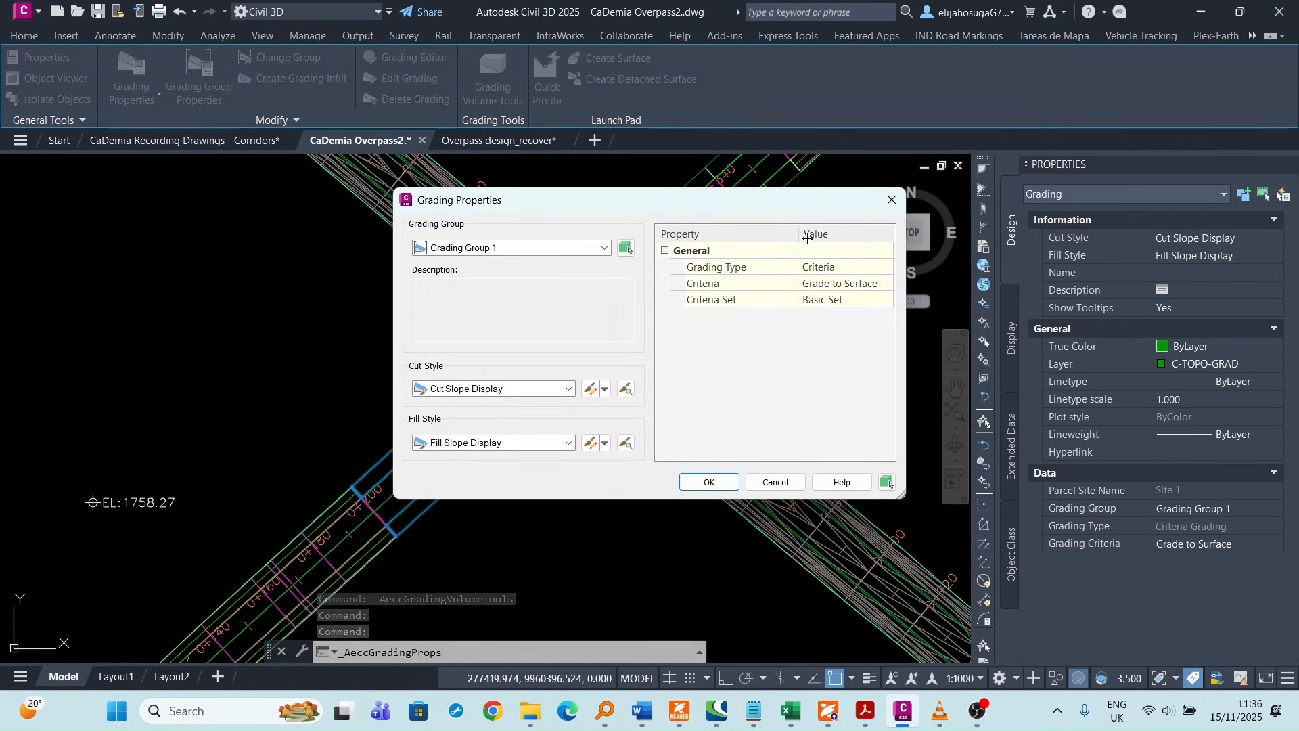
pyautogui.click(892, 204)
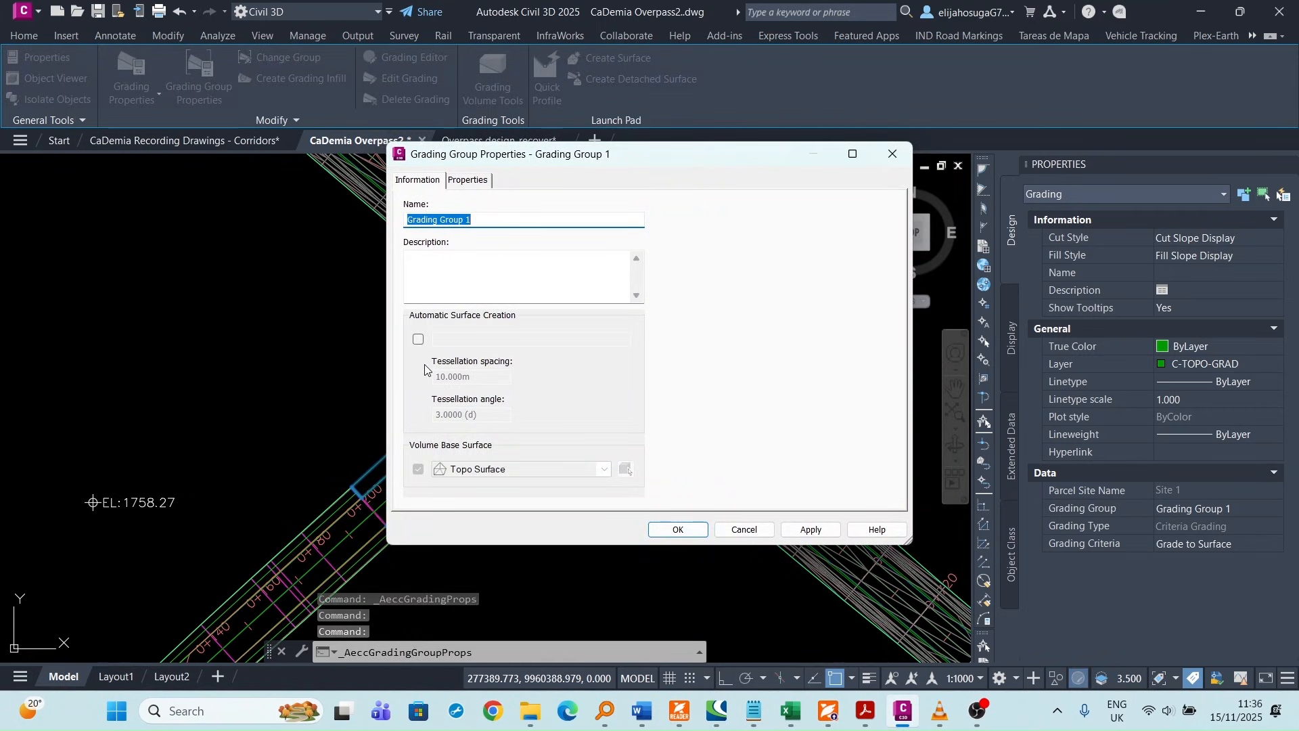
# - Enable automatic surface creation for Grading Group 1 as a TIN surface styled Contours 1m and 5m (Design), with Topo Surface as volume base
pyautogui.click(419, 339)
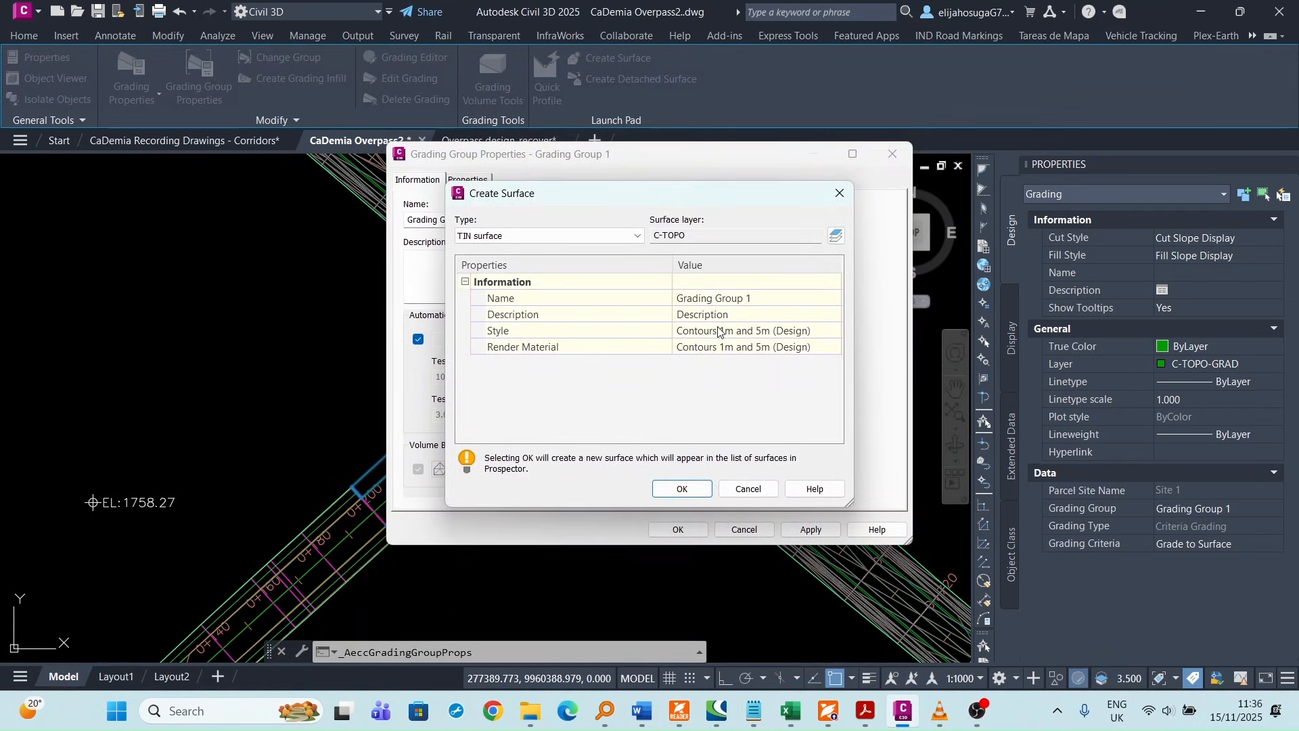
pyautogui.click(698, 492)
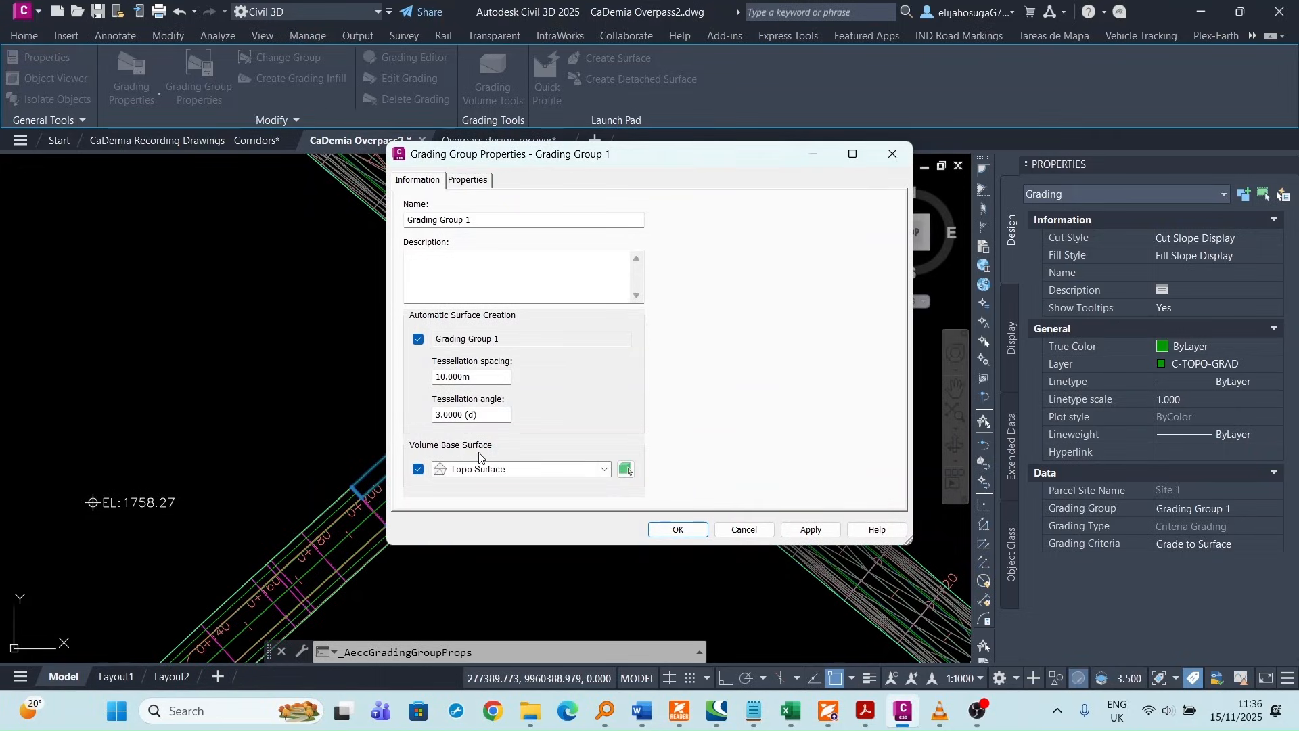
pyautogui.click(806, 529)
pyautogui.click(677, 529)
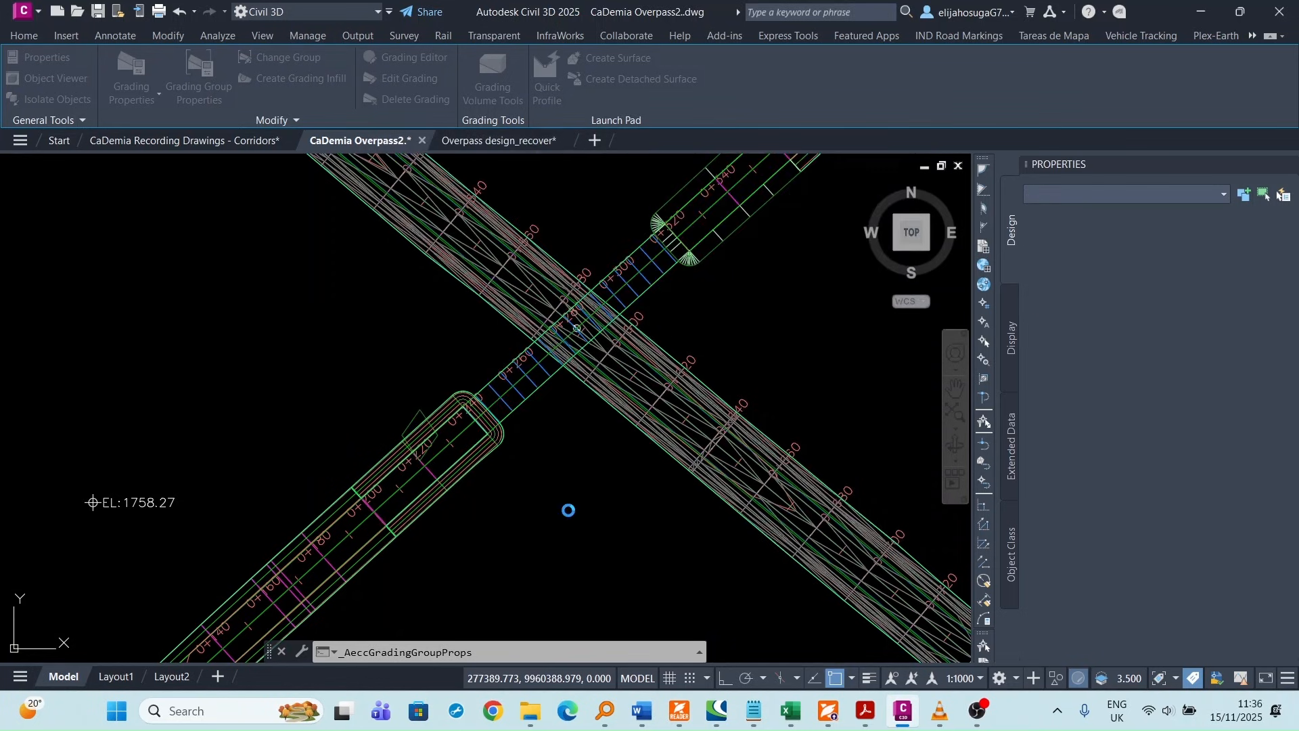
# - Measure the cut and fill volumes of the bridge-end grading around 0+220 with the Grading Volume Tools
pyautogui.click(489, 455)
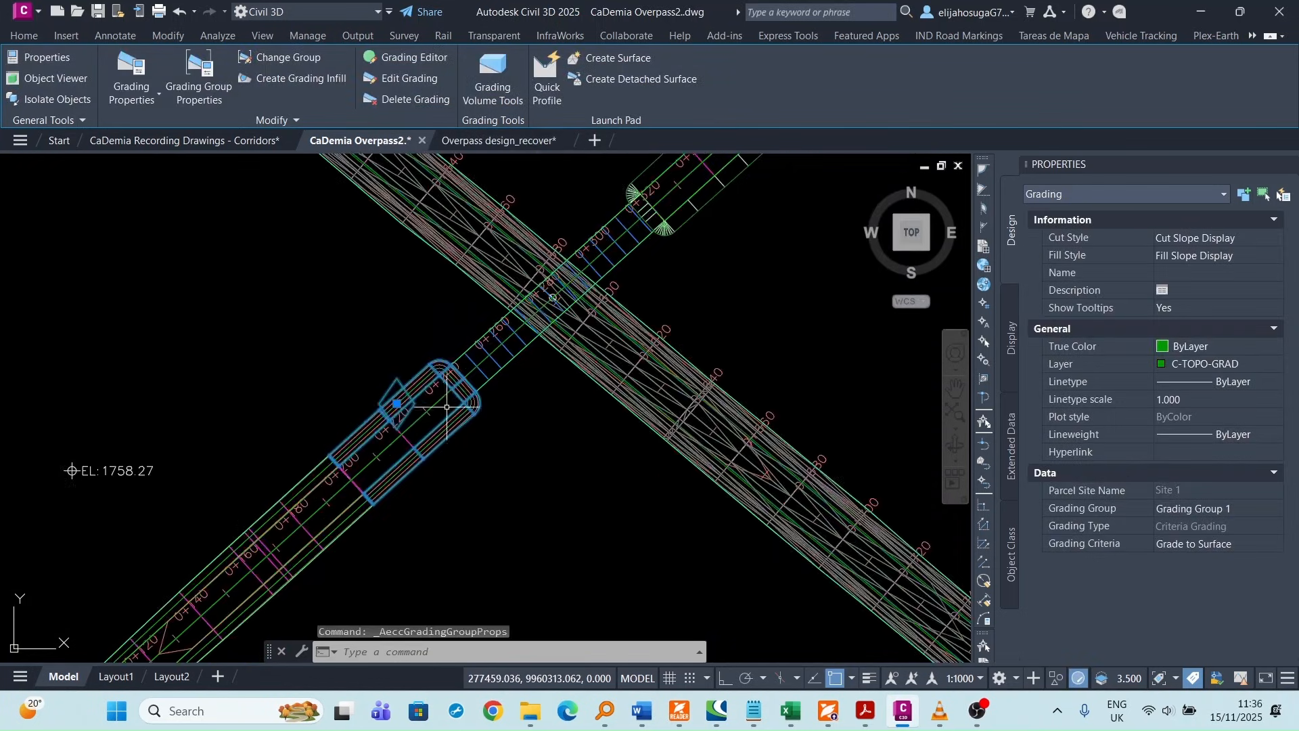
pyautogui.scroll(-2, 474, 419)
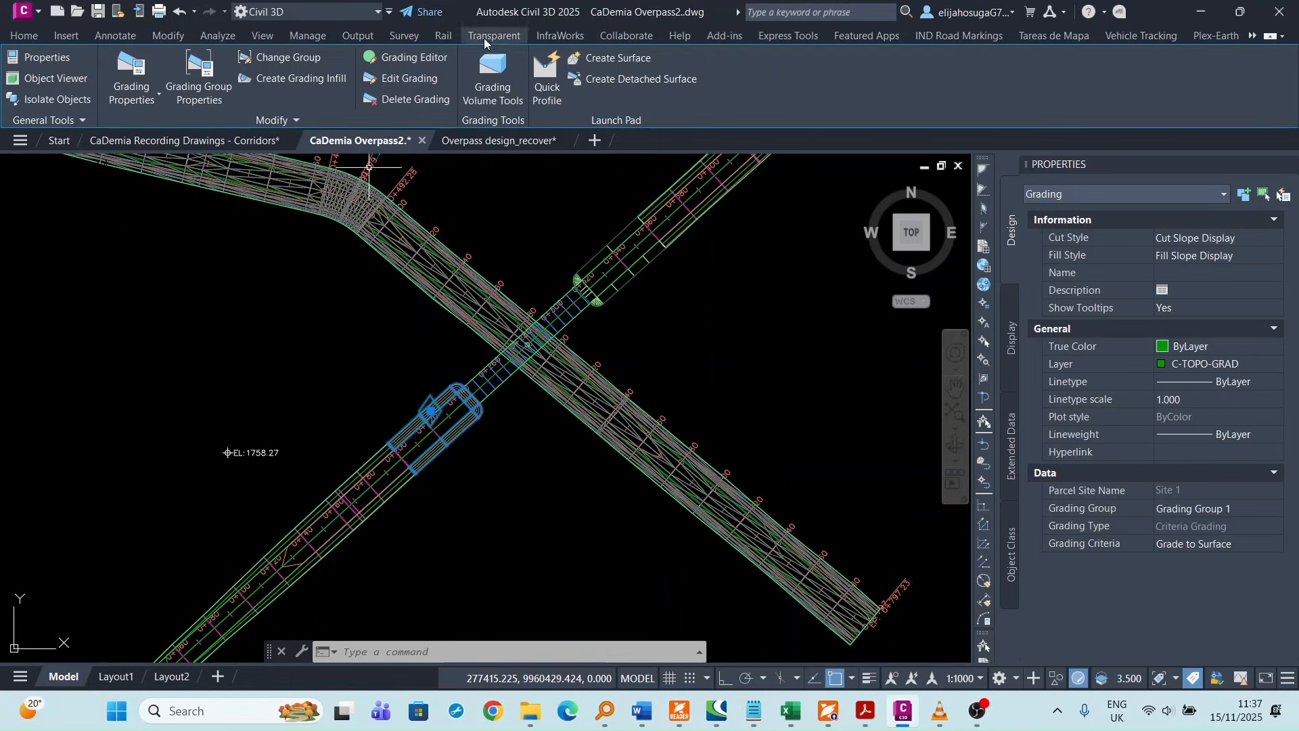
pyautogui.click(490, 73)
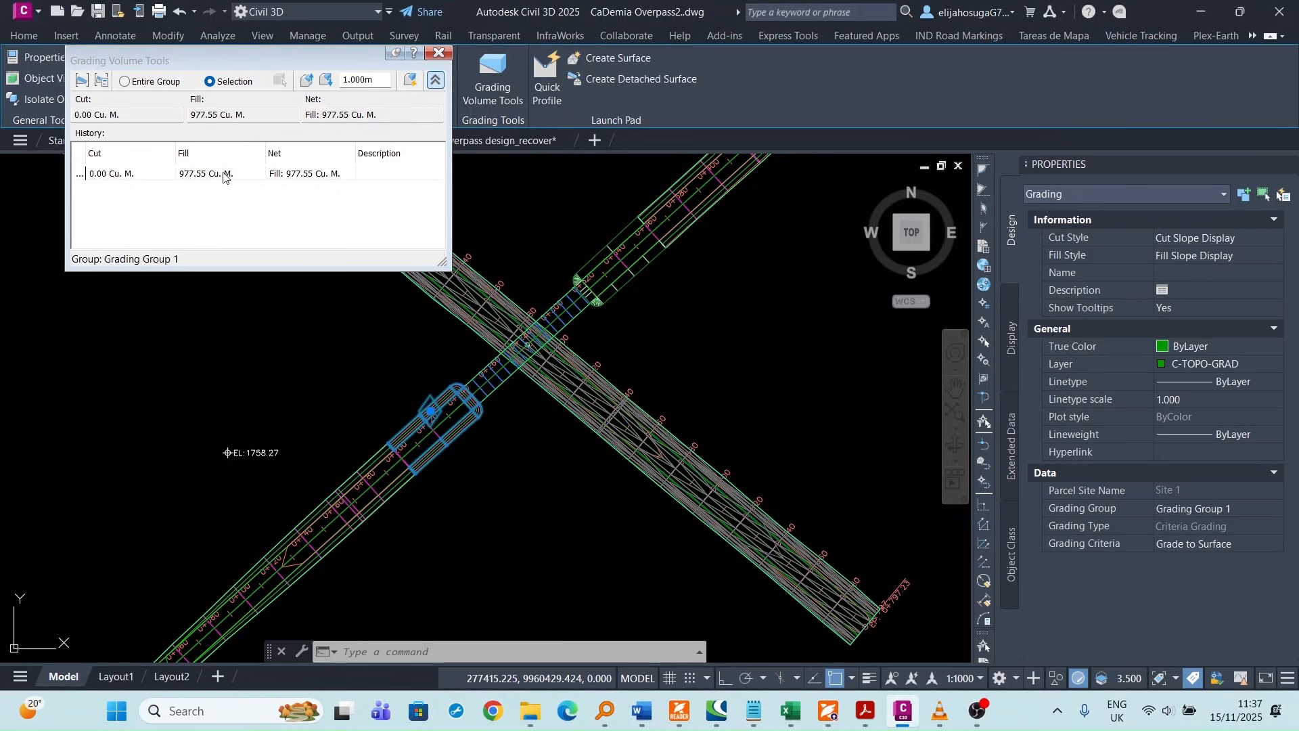
pyautogui.click(438, 54)
pyautogui.scroll(-5, 411, 389)
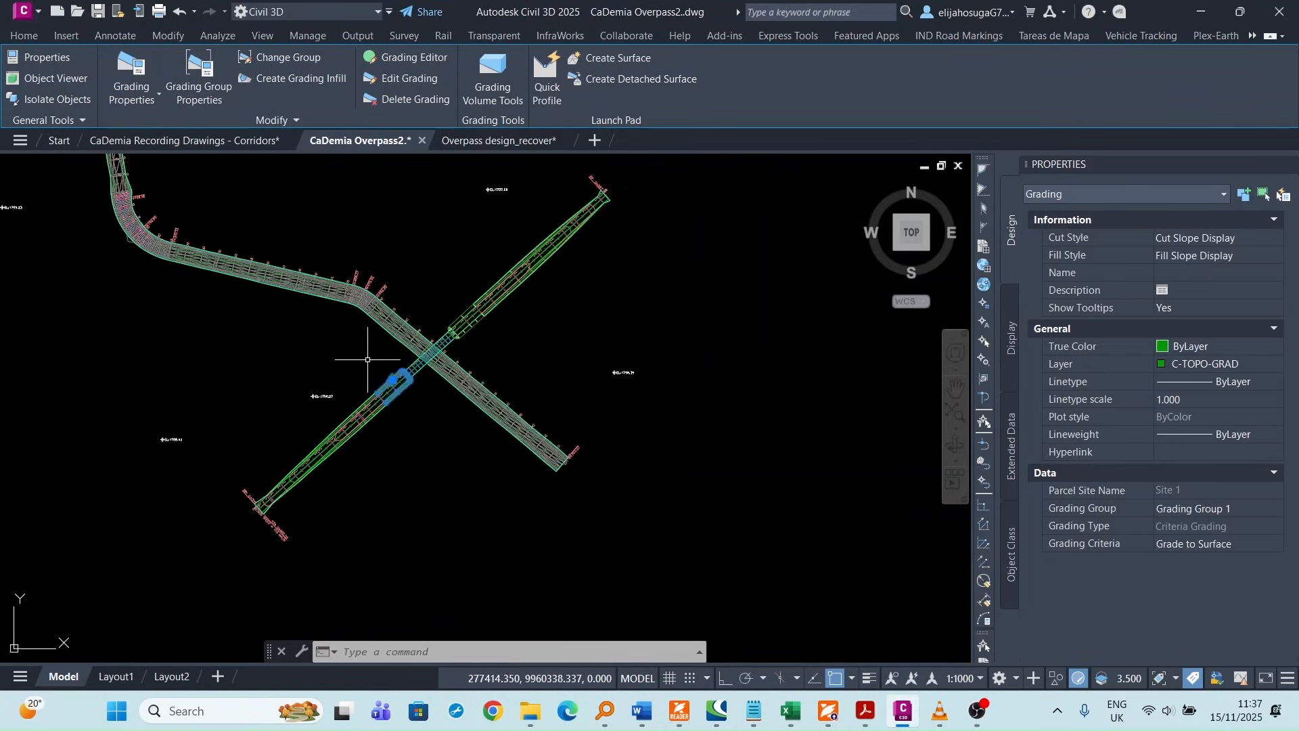
pyautogui.scroll(3, 412, 390)
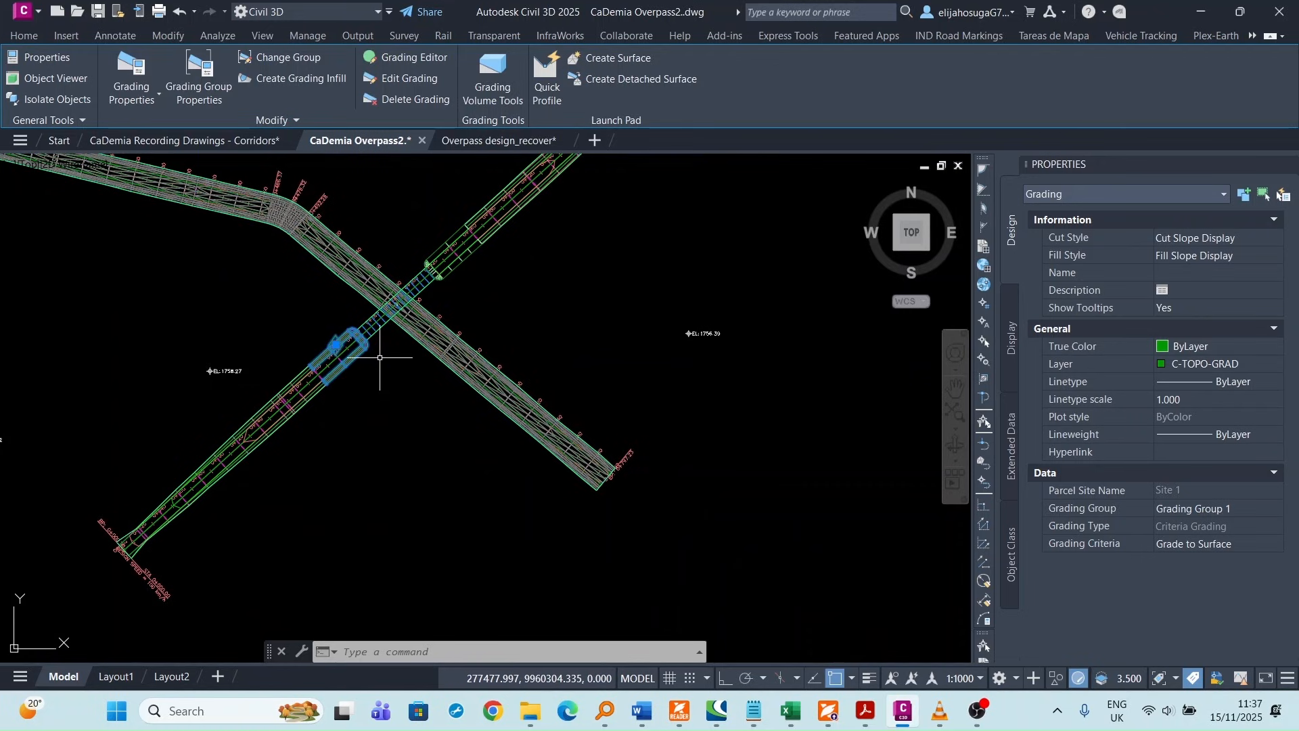
pyautogui.press('Escape')
# - Examine the overpass crossing, both bridge ends and the full layout of the two roads in plan
pyautogui.scroll(-2, 379, 318)
pyautogui.scroll(4, 379, 318)
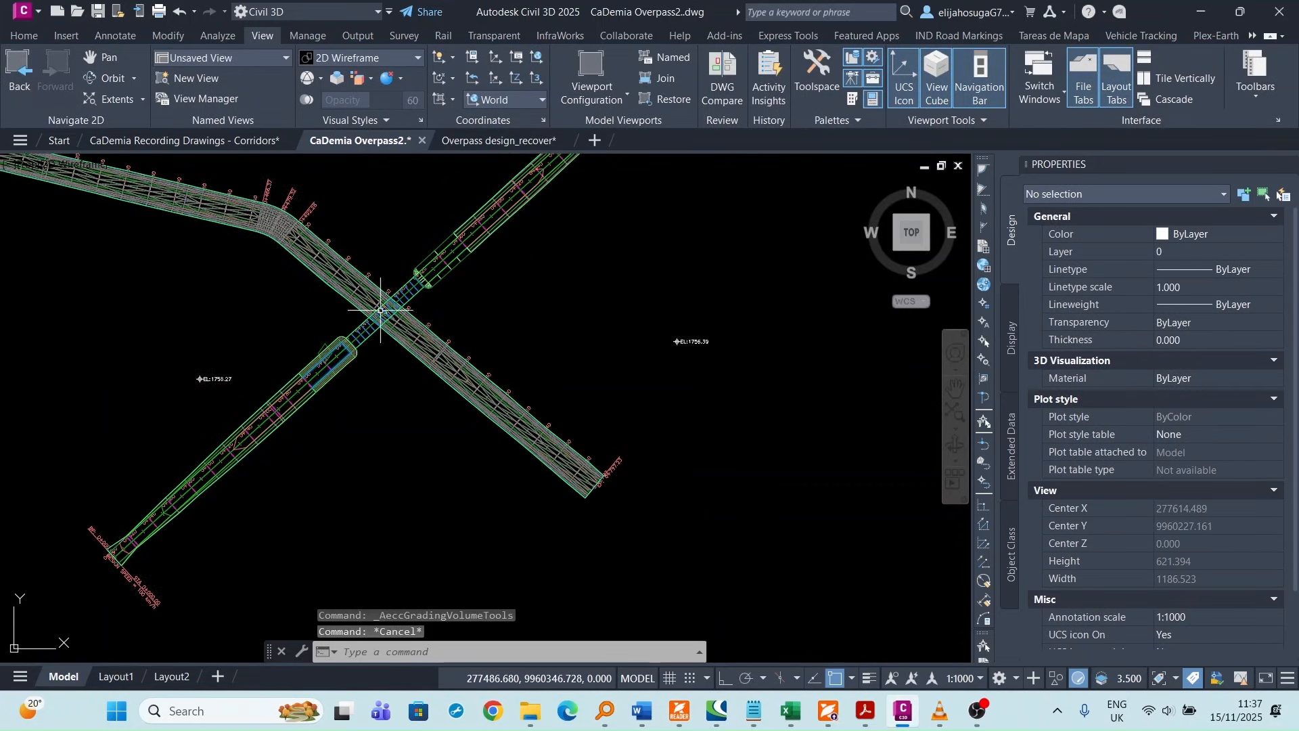
pyautogui.scroll(-2, 381, 322)
pyautogui.scroll(-2, 380, 325)
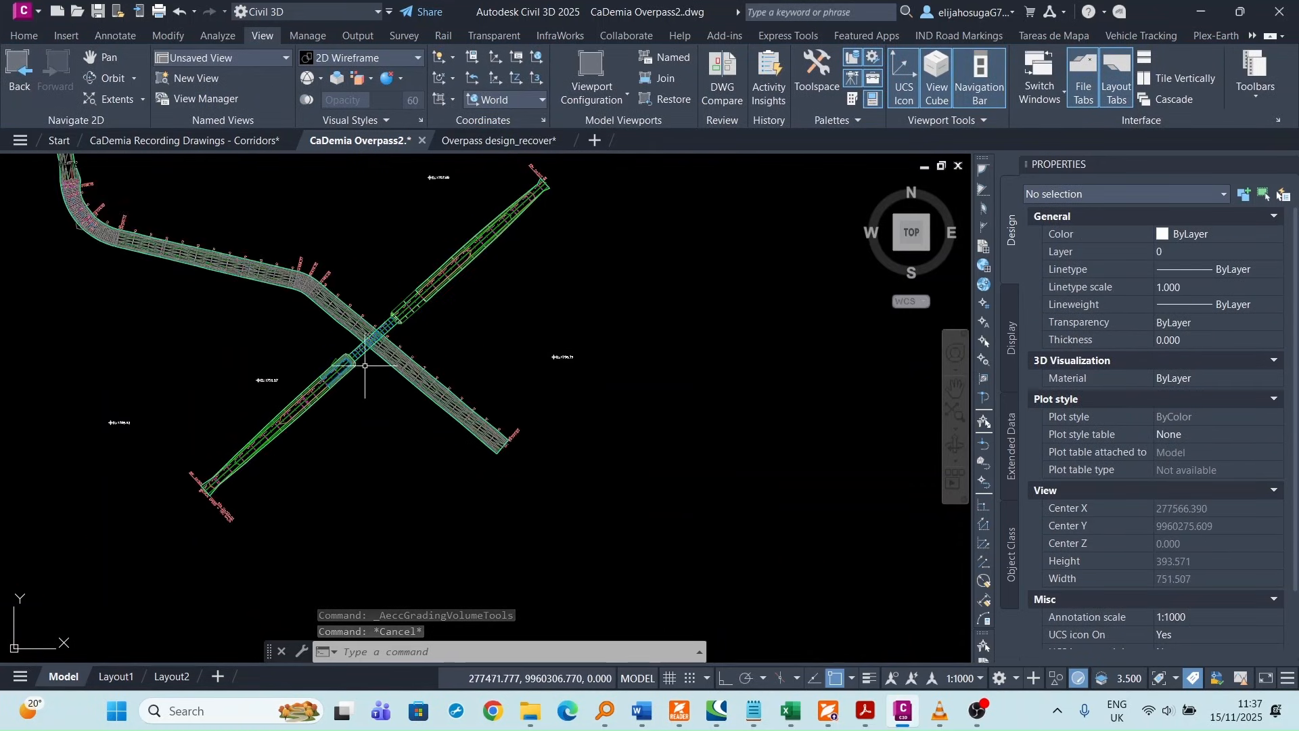
pyautogui.scroll(4, 366, 346)
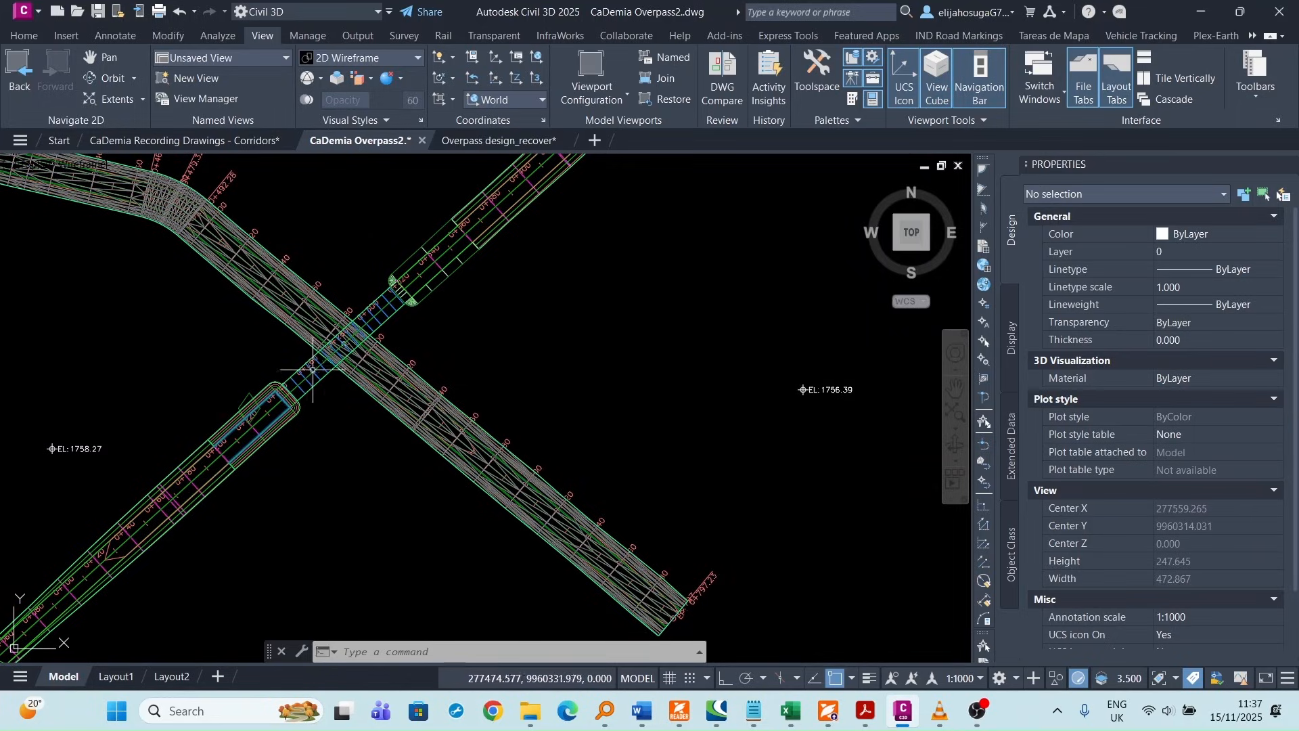
pyautogui.scroll(-2, 366, 410)
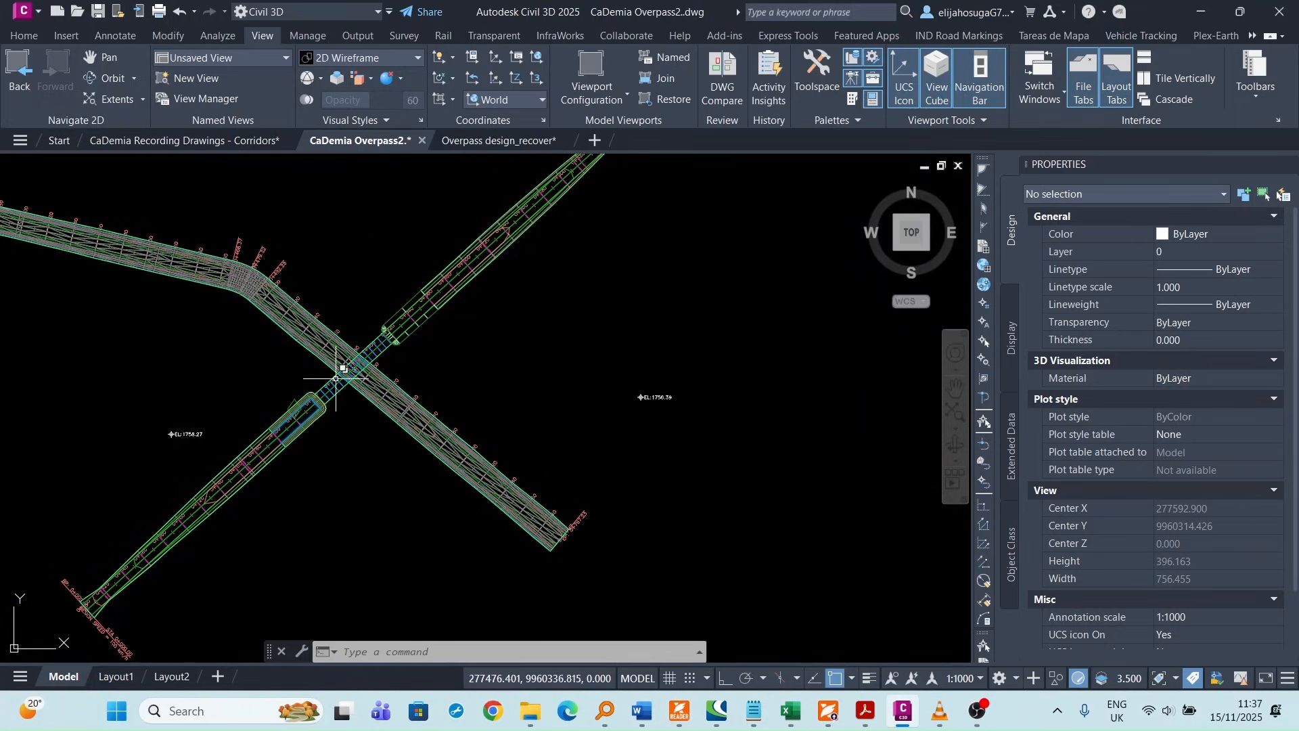
pyautogui.scroll(2, 362, 399)
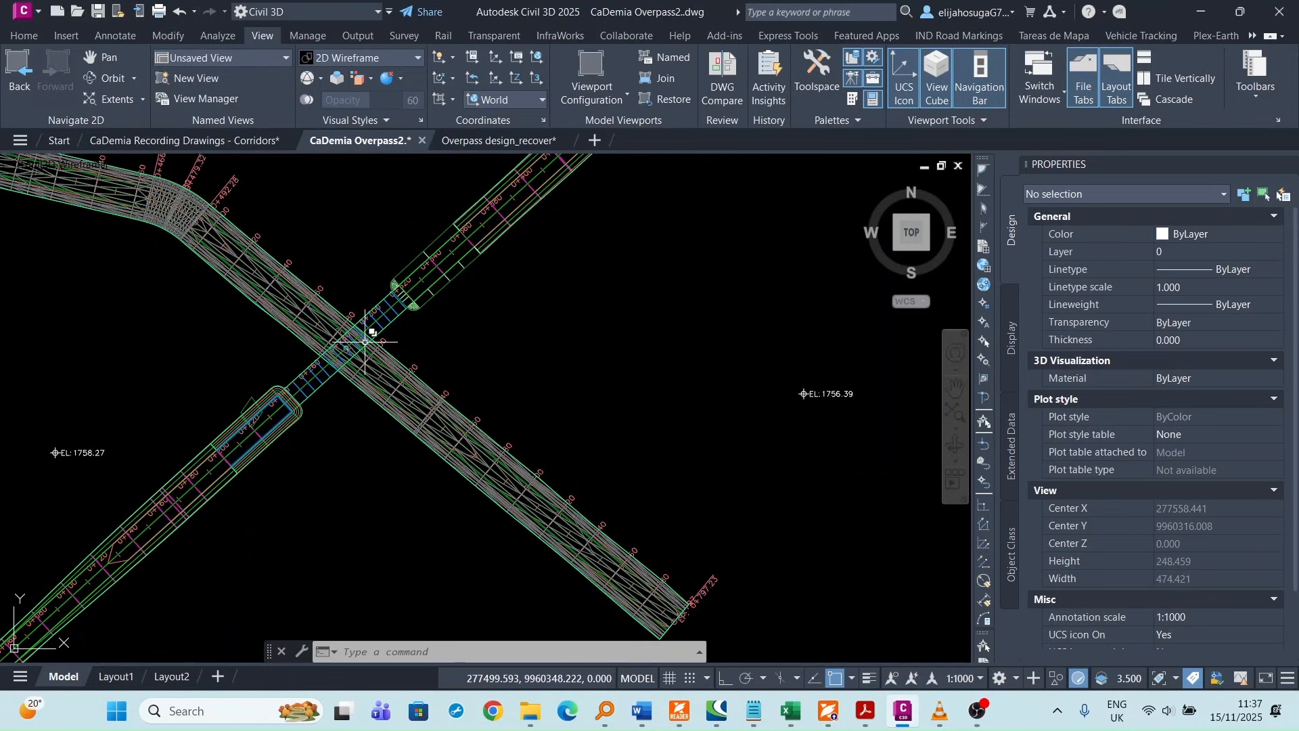
pyautogui.scroll(-2, 385, 374)
pyautogui.scroll(2, 370, 364)
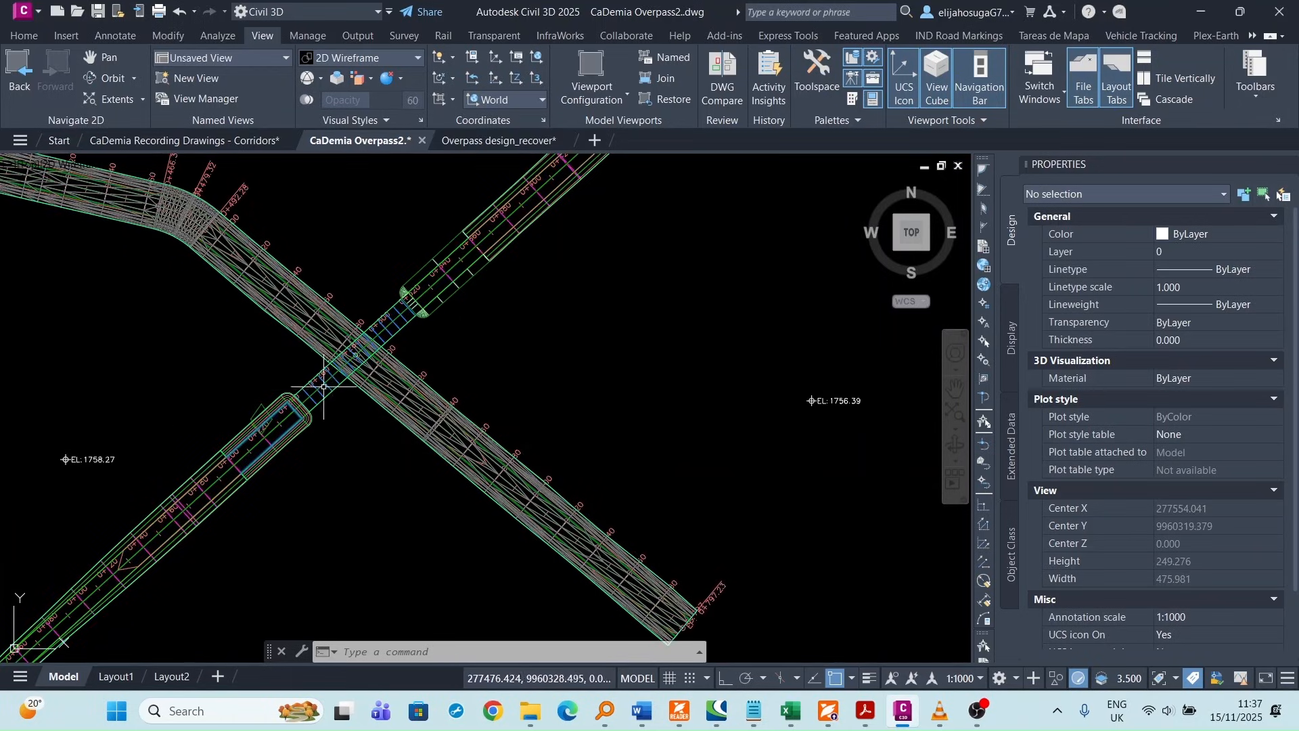
pyautogui.scroll(4, 381, 330)
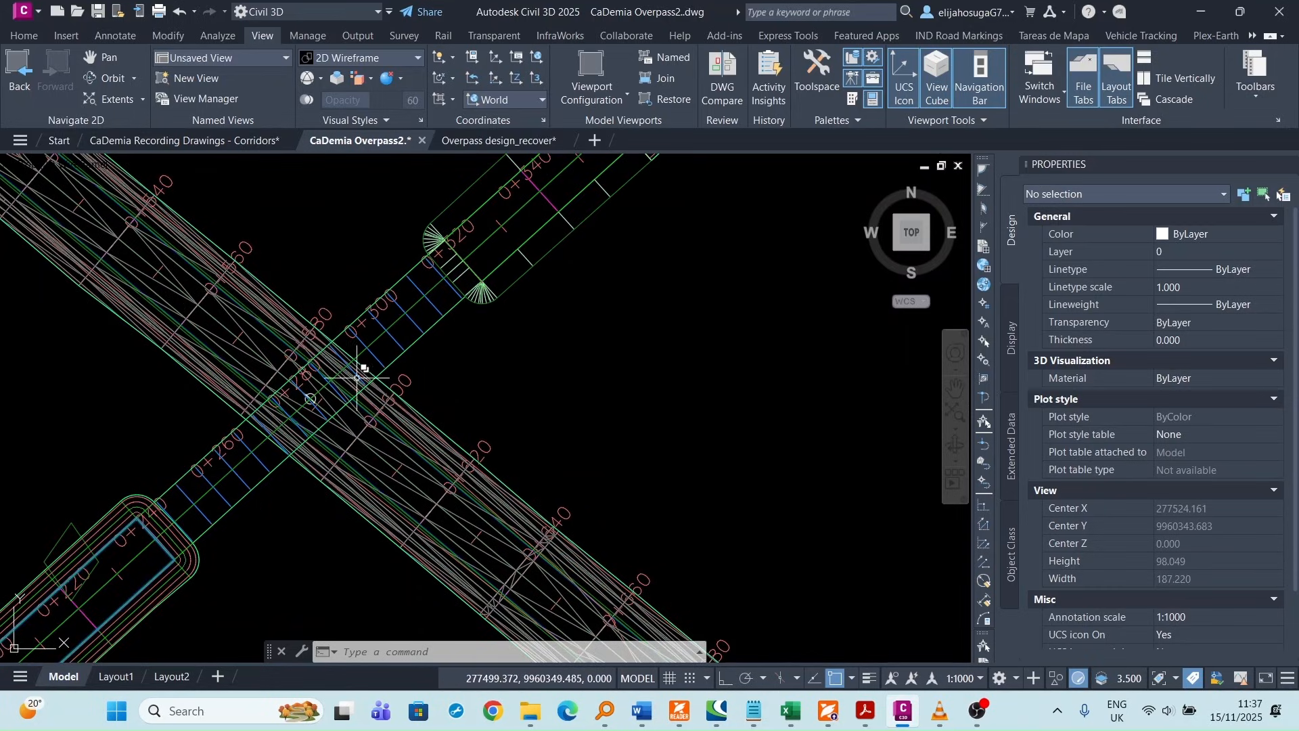
pyautogui.scroll(-10, 357, 378)
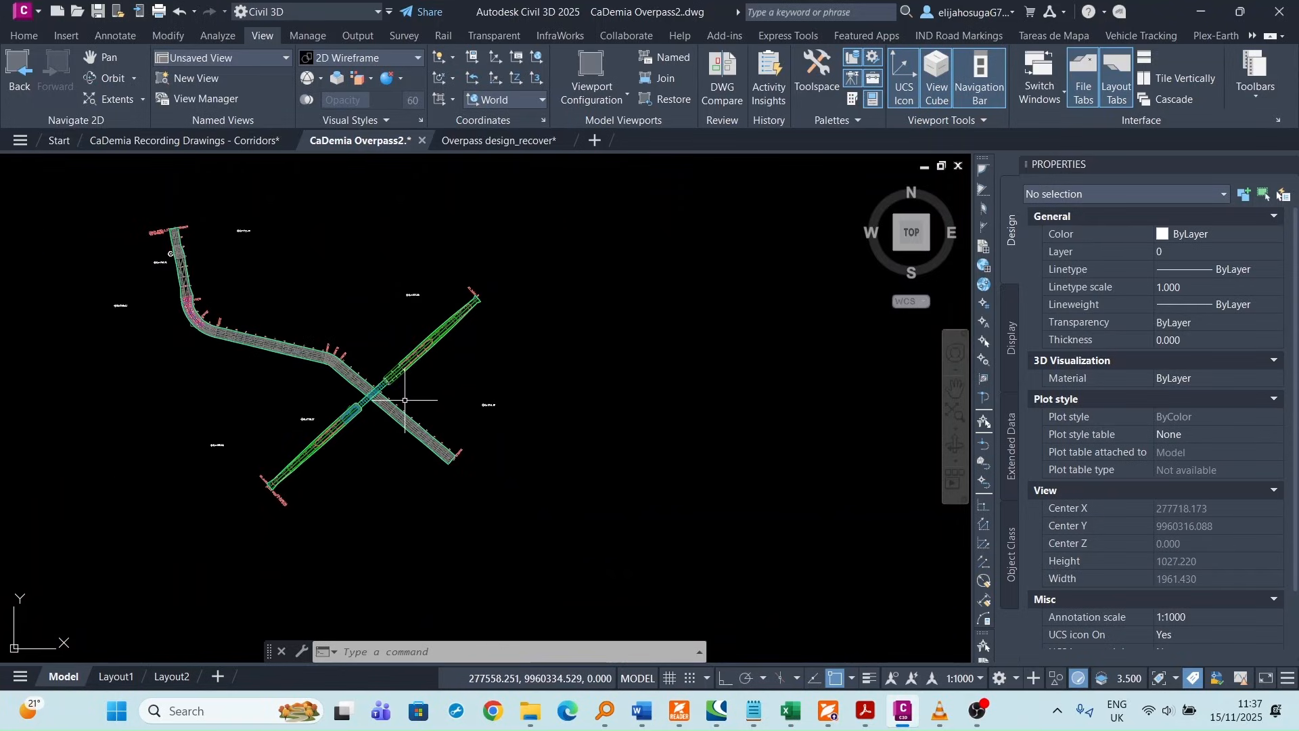
pyautogui.scroll(6, 400, 400)
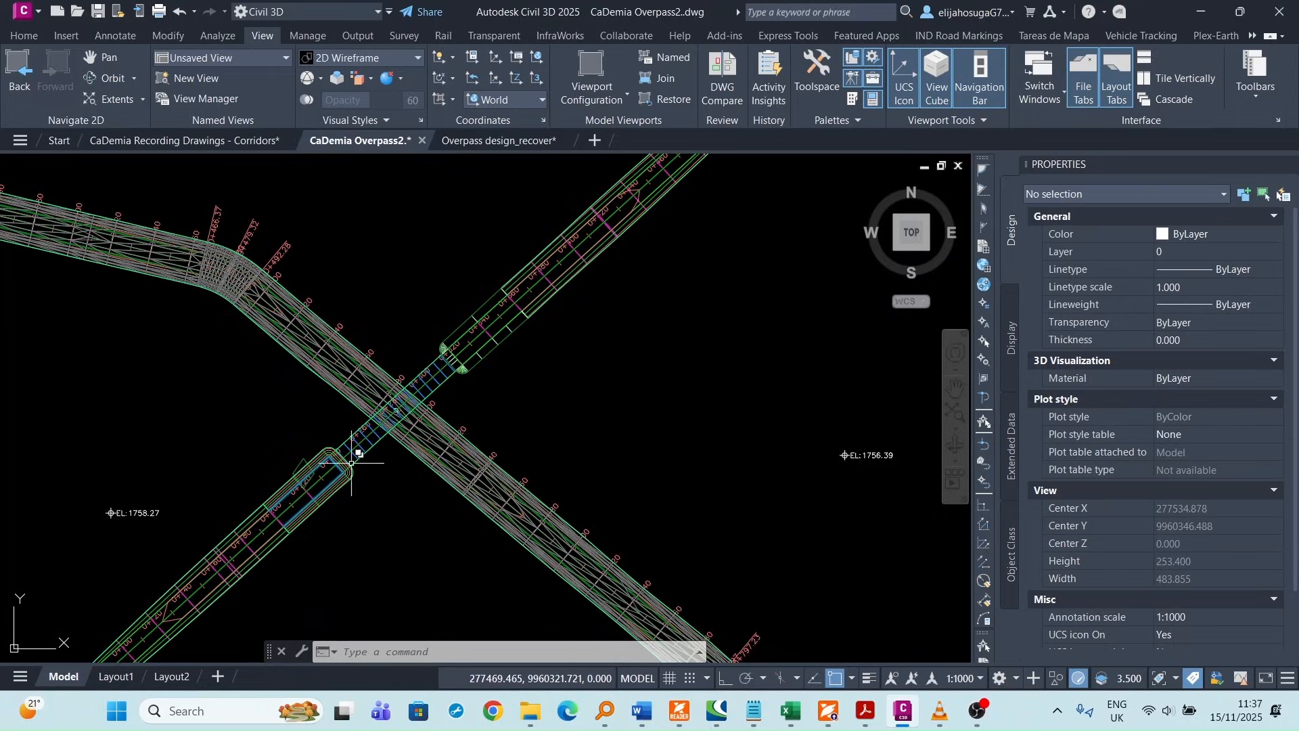
pyautogui.scroll(-10, 399, 433)
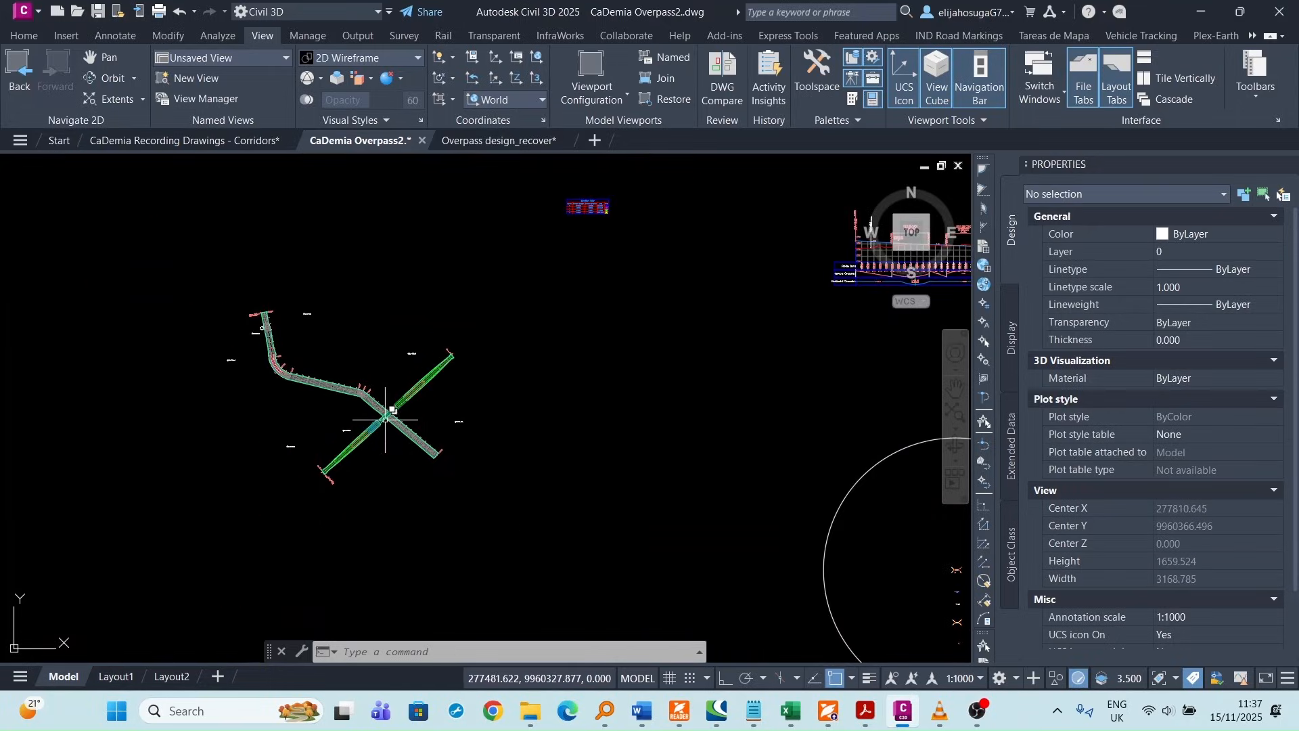
pyautogui.scroll(4, 420, 414)
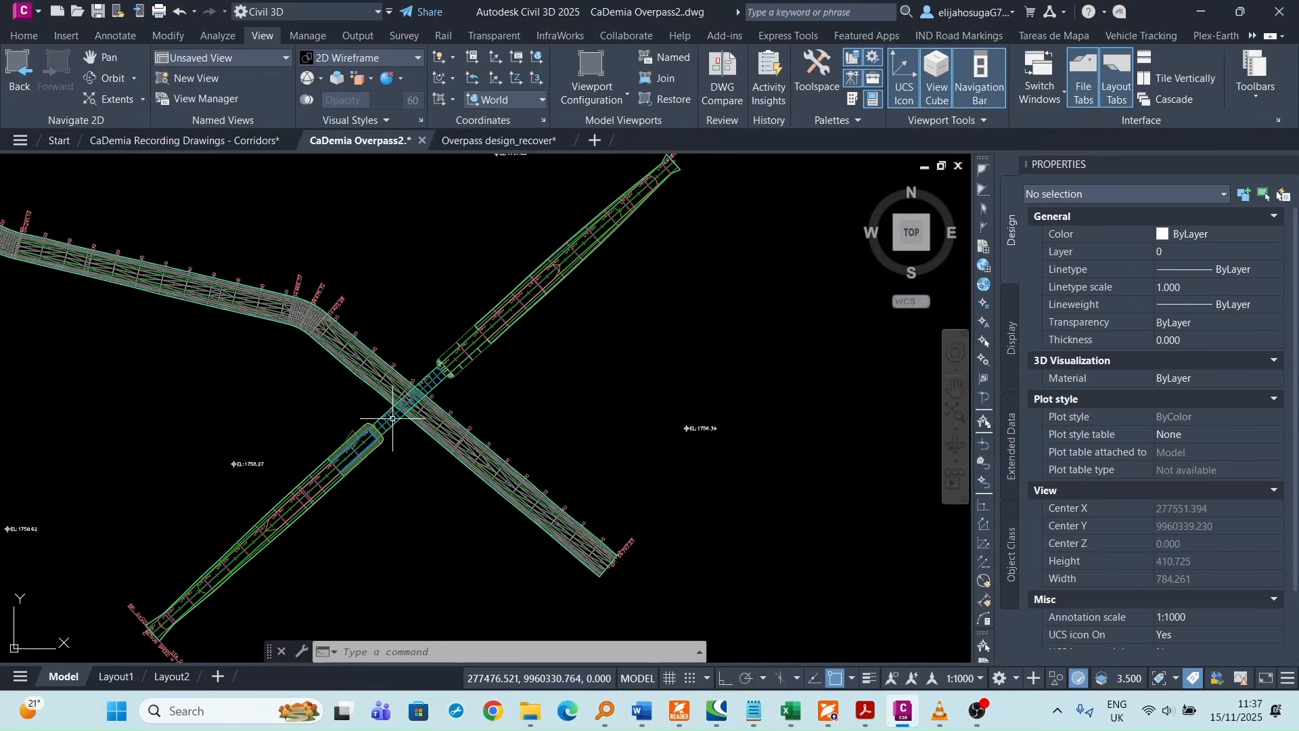
pyautogui.scroll(-4, 401, 415)
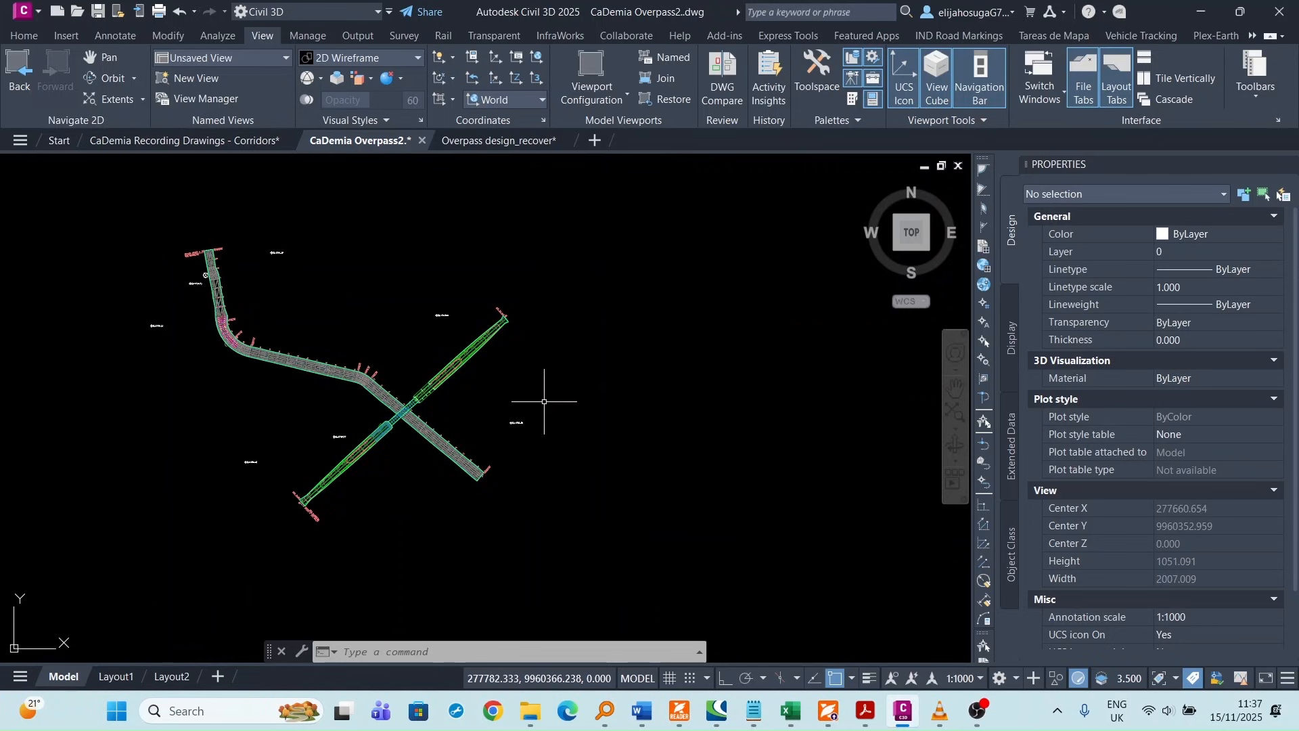
pyautogui.moveTo(550, 392); pyautogui.dragTo(507, 426, button='middle')
# - Add a corridor surface named Datum to the Grading corridor and open its surface style selection
pyautogui.scroll(6, 347, 439)
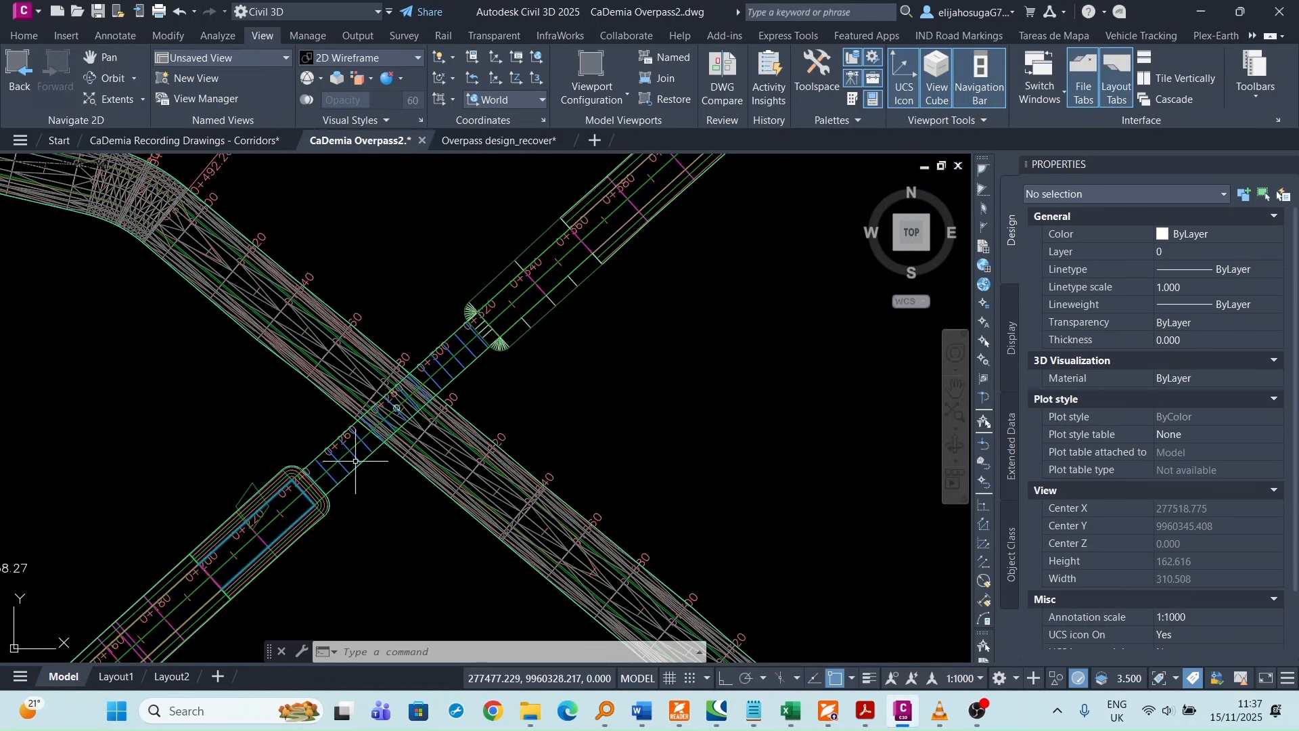
pyautogui.click(355, 461)
pyautogui.rightClick(359, 452)
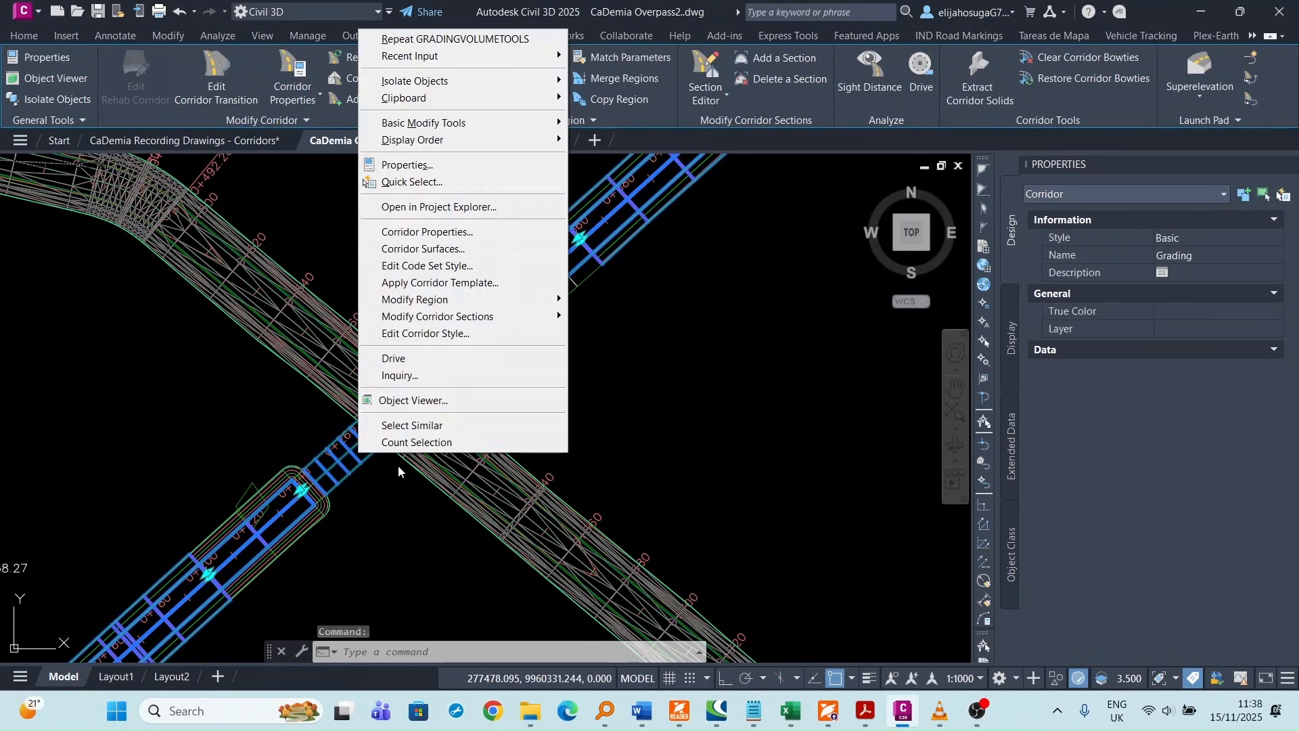
pyautogui.click(445, 232)
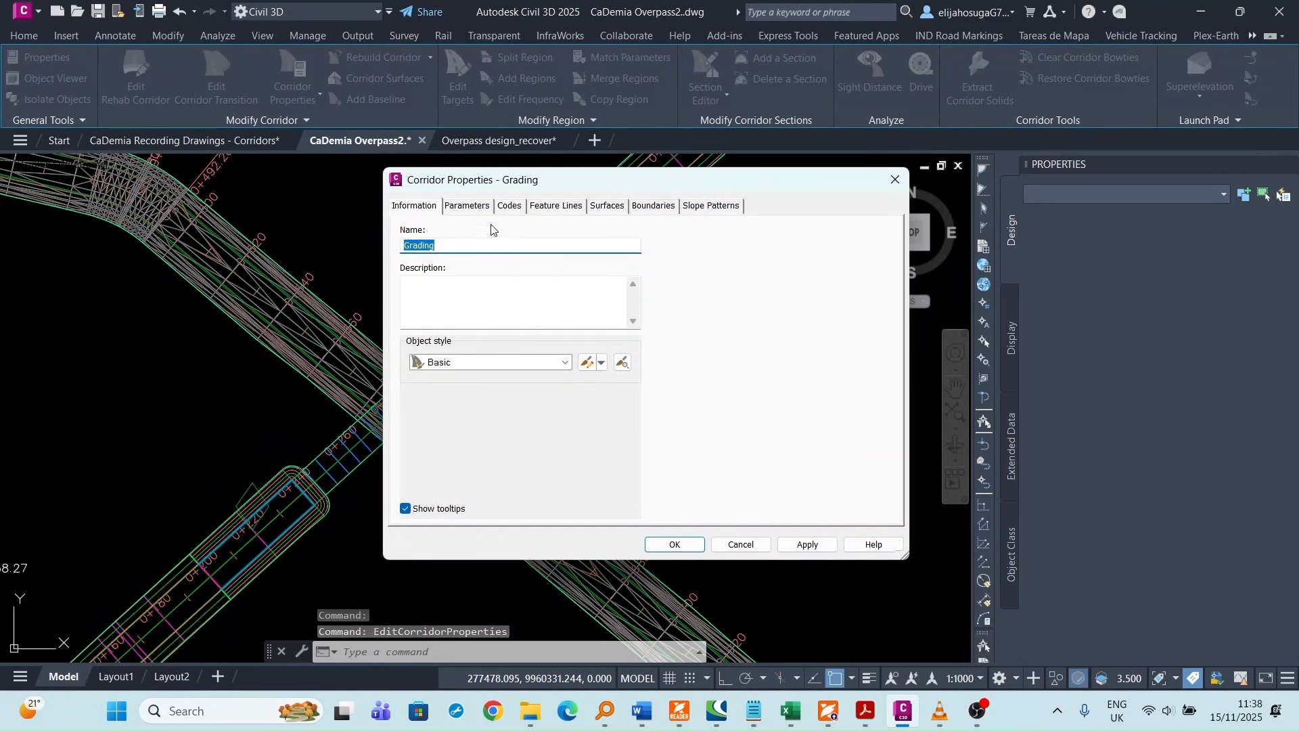
pyautogui.click(607, 206)
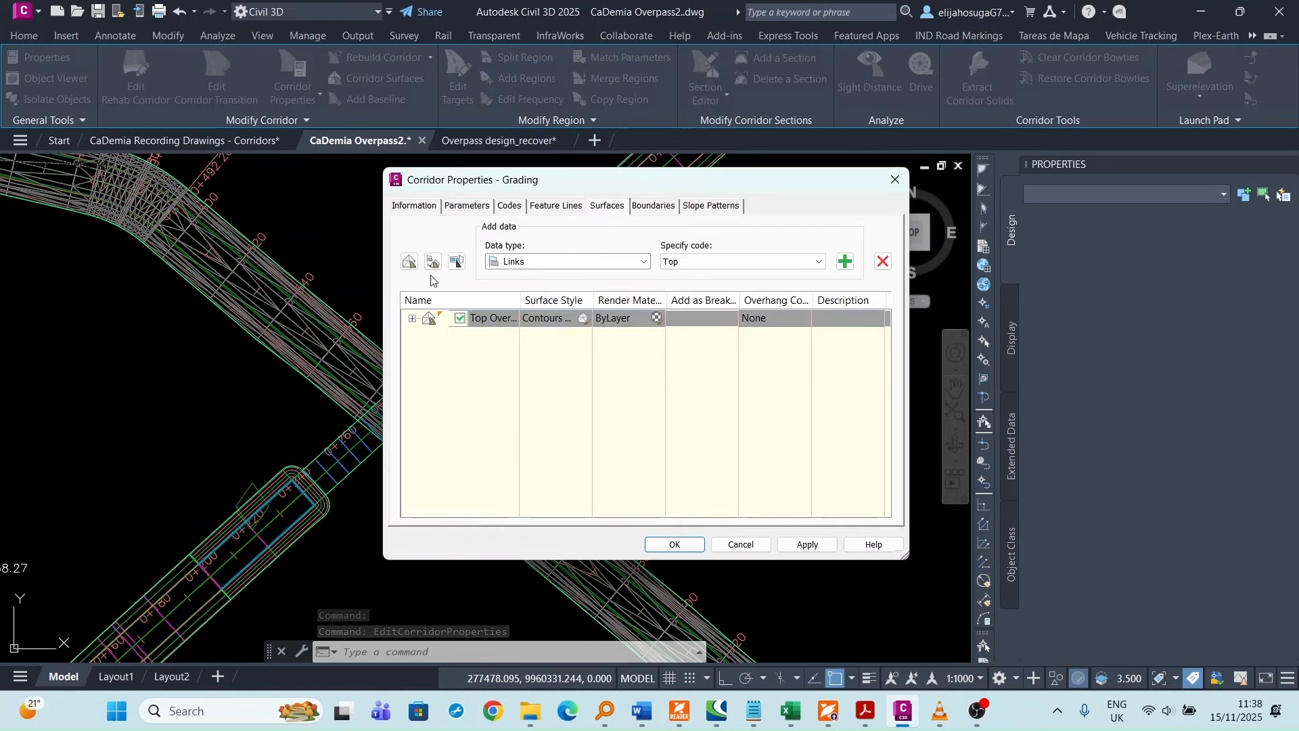
pyautogui.click(408, 261)
pyautogui.doubleClick(500, 335)
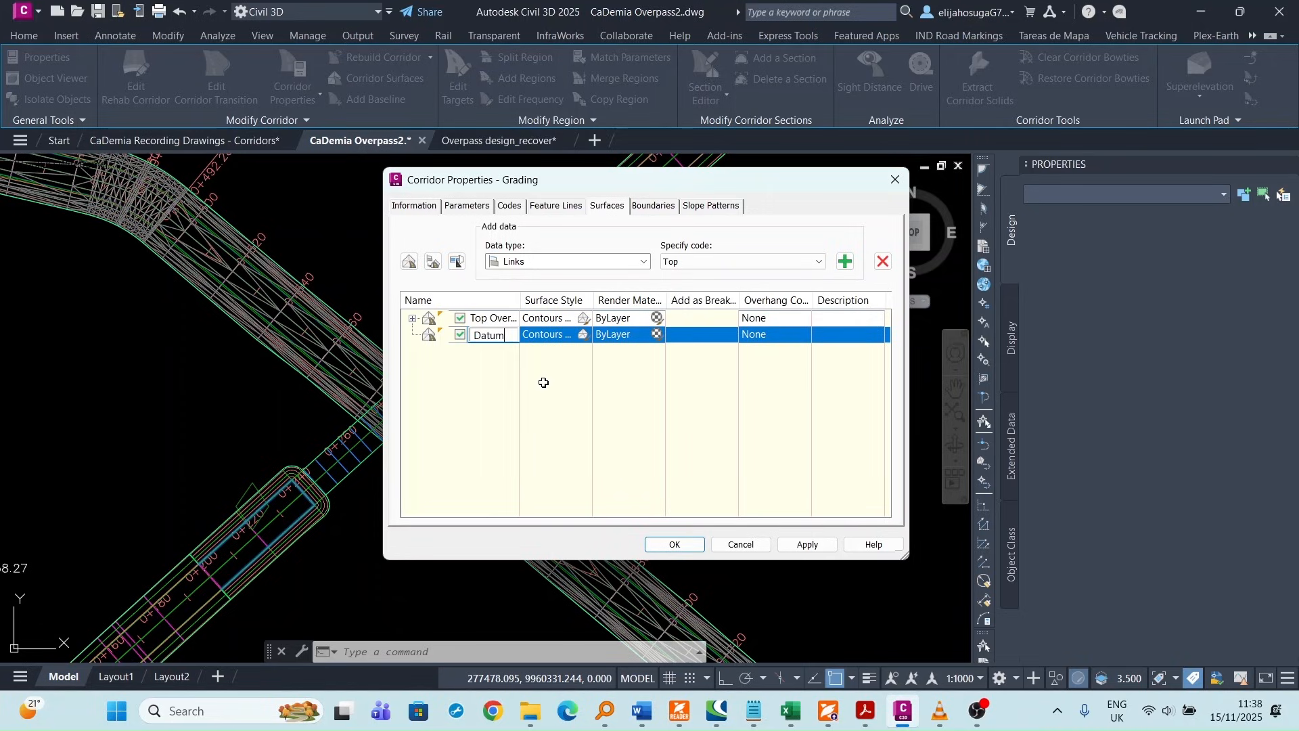
pyautogui.click(580, 335)
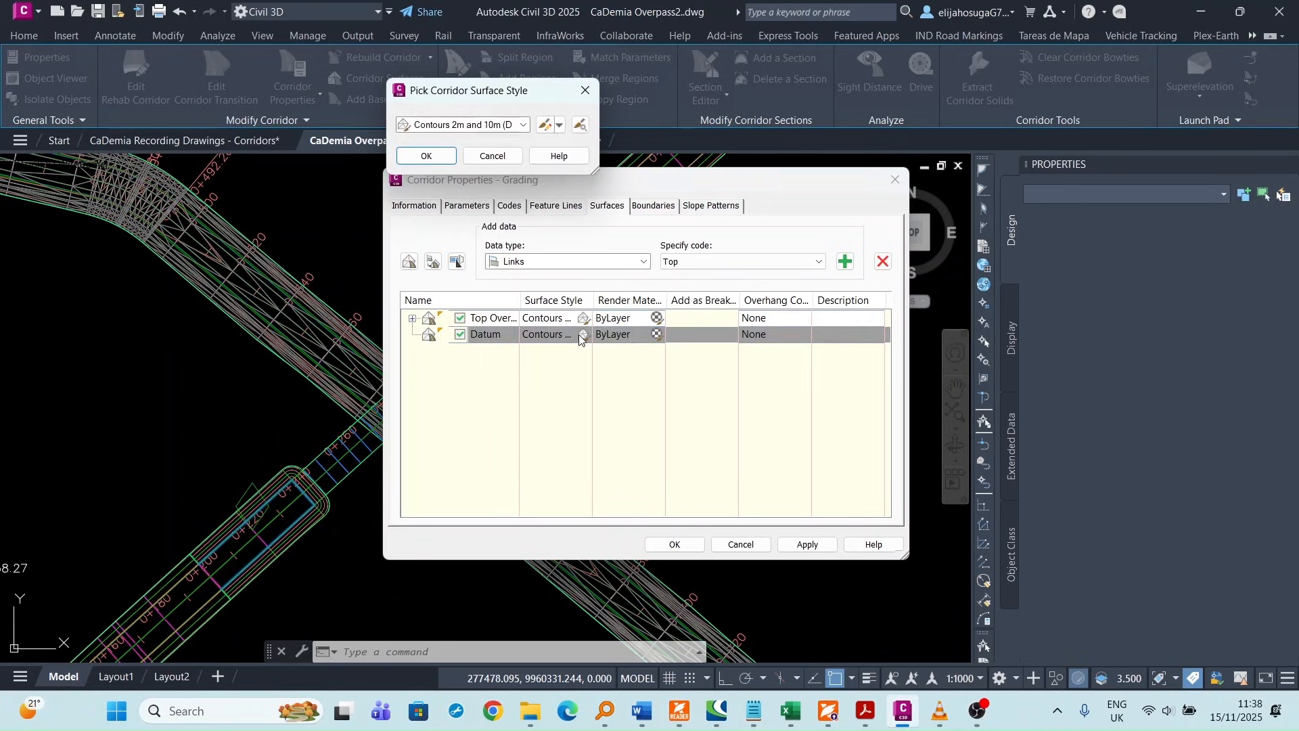
# - Set the Datum corridor surface's style to Contours and Triangles
pyautogui.click(523, 125)
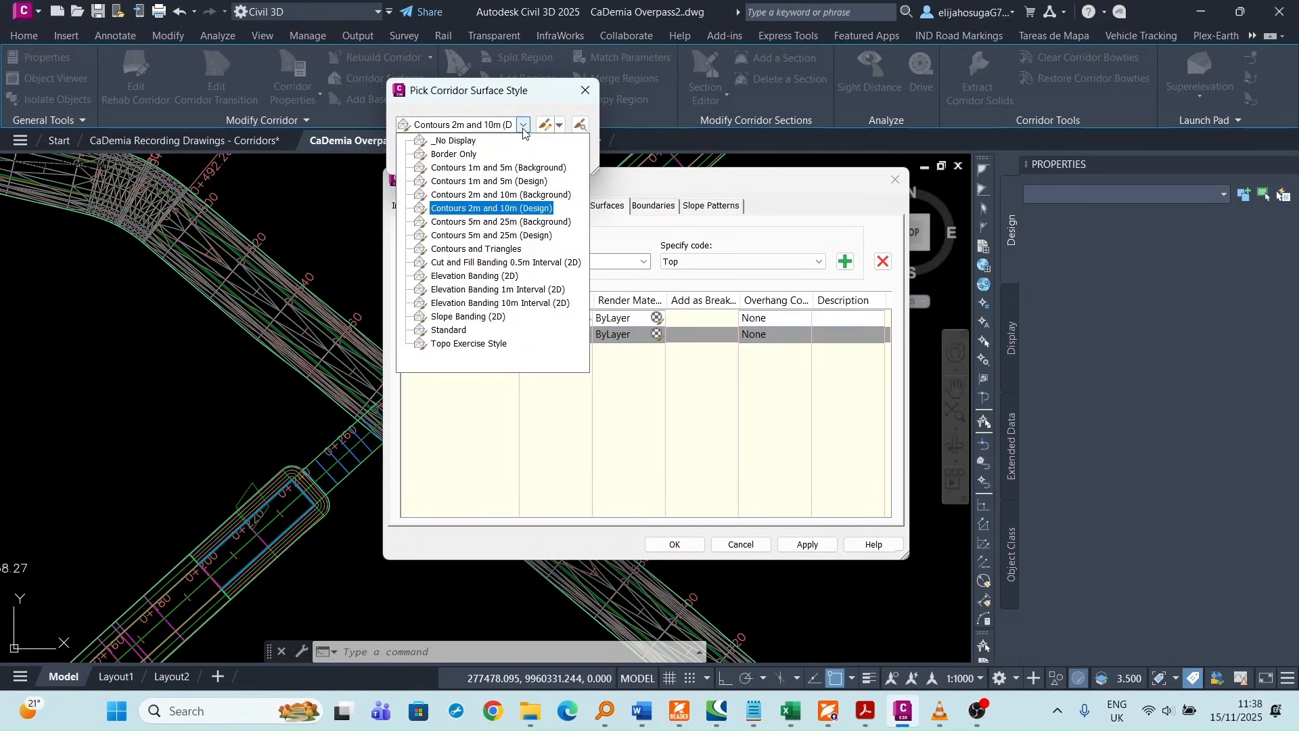
pyautogui.click(477, 249)
pyautogui.click(429, 156)
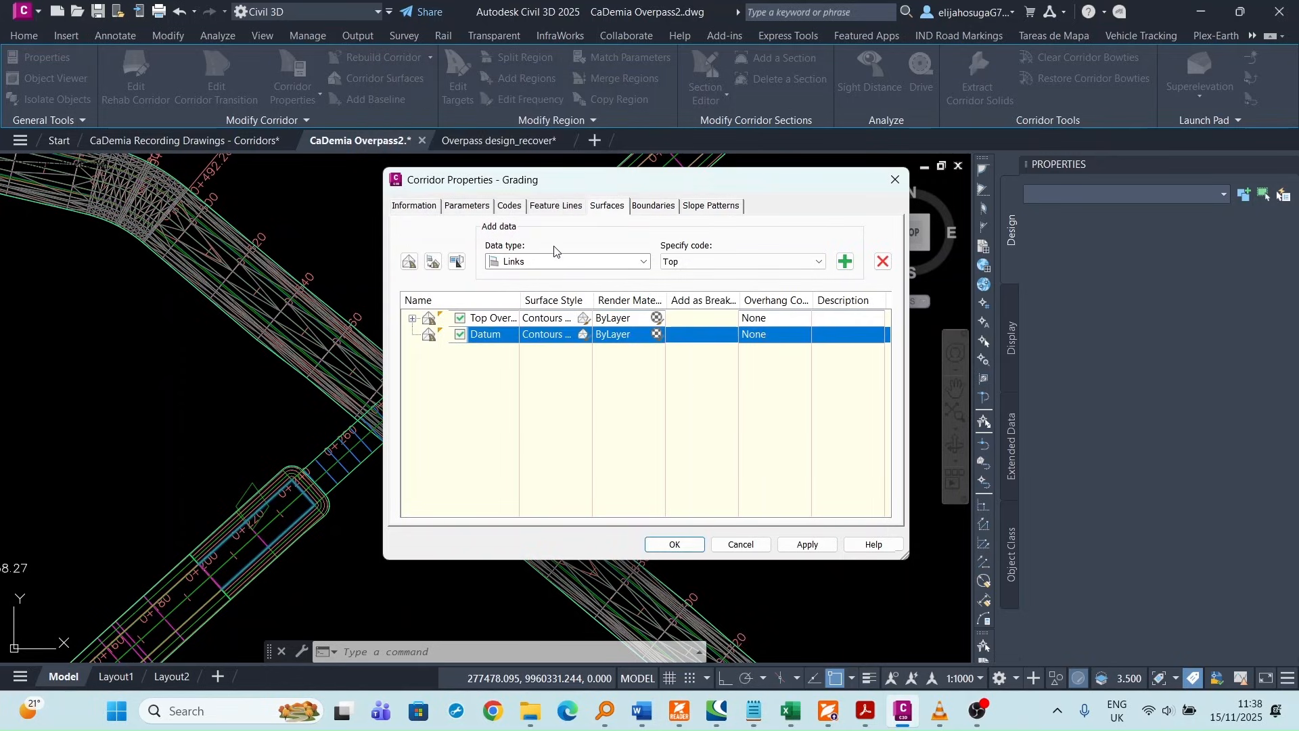
# - Add the Bridge link code to the Datum surface and enable it as a breakline
pyautogui.click(709, 261)
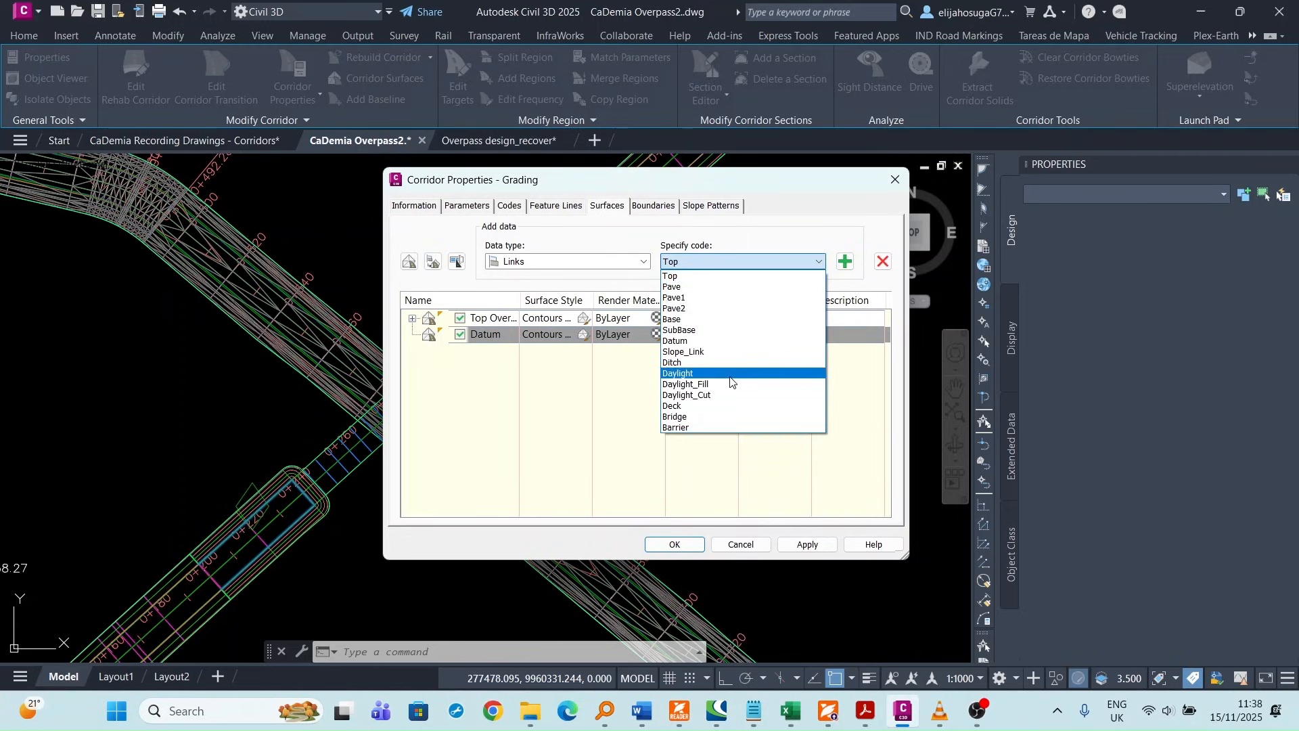
pyautogui.click(715, 417)
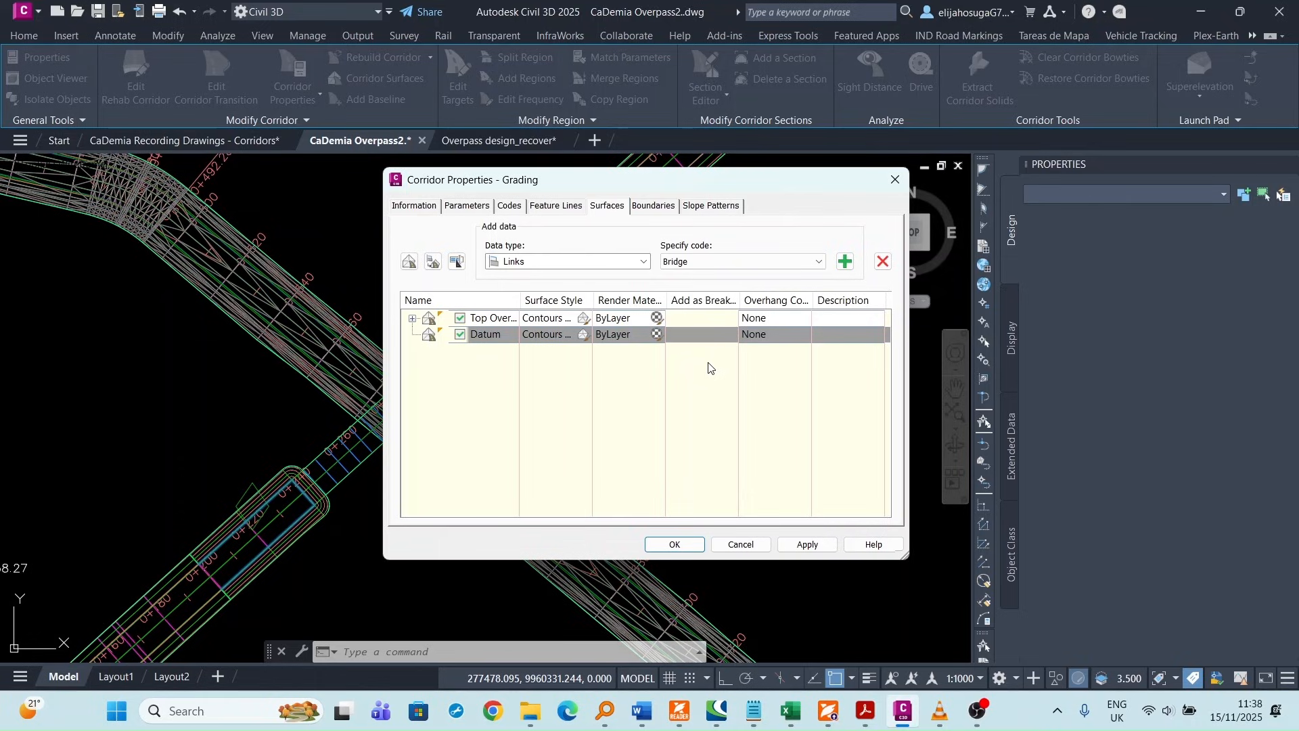
pyautogui.click(846, 262)
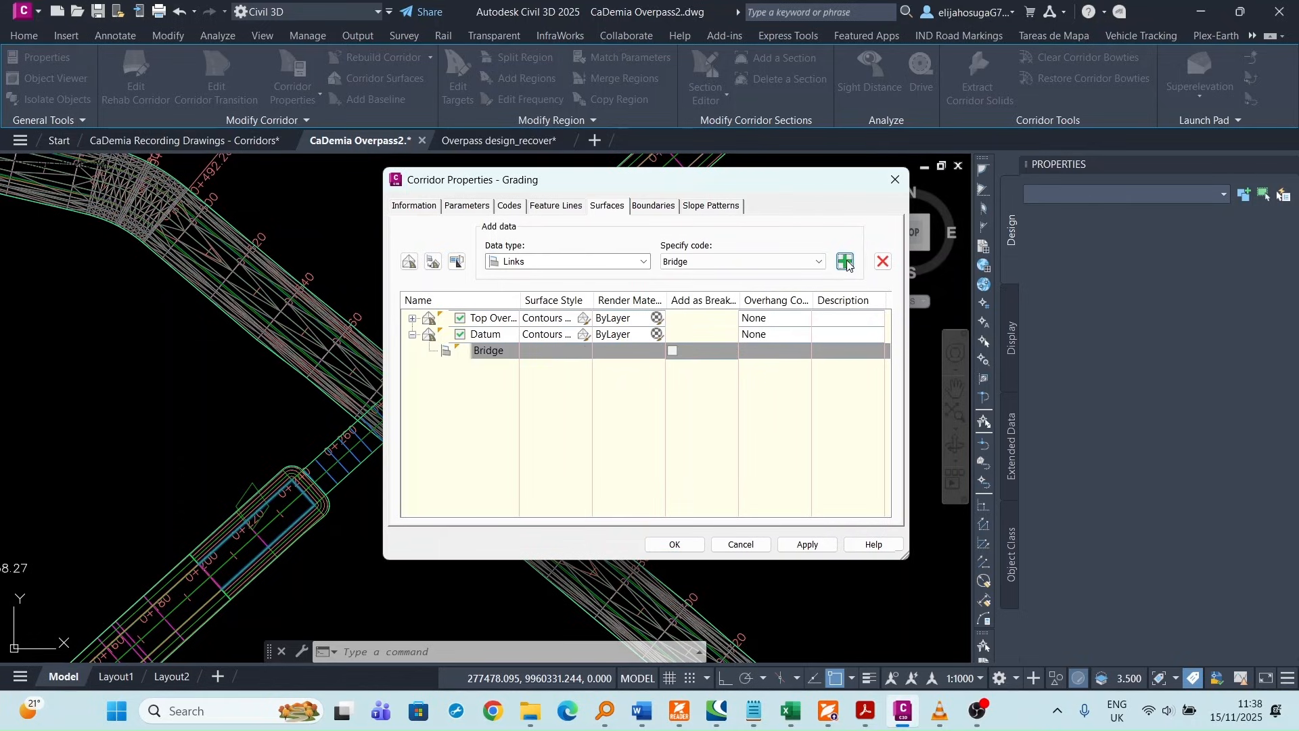
pyautogui.click(672, 352)
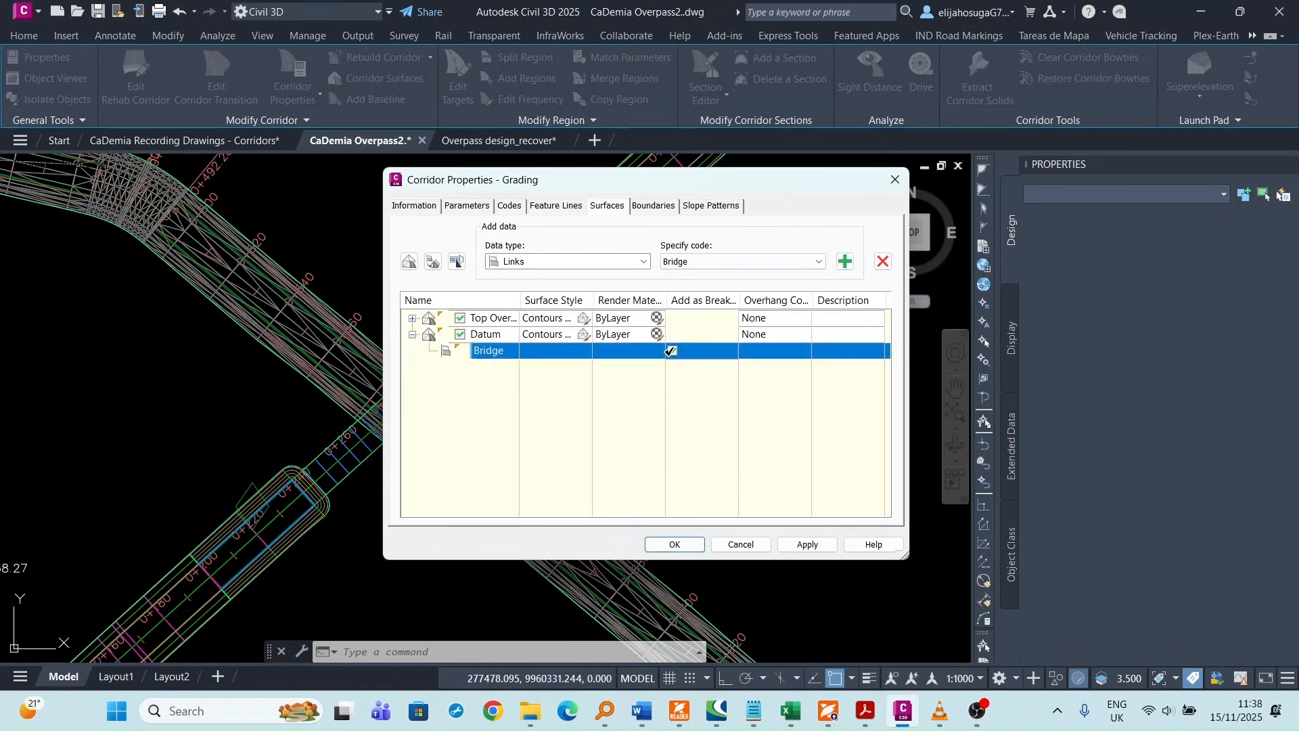
# - Give the Datum surface a corridor shrinkwrap outside boundary, apply the corridor properties and rebuild the corridor
pyautogui.click(651, 207)
pyautogui.click(484, 287)
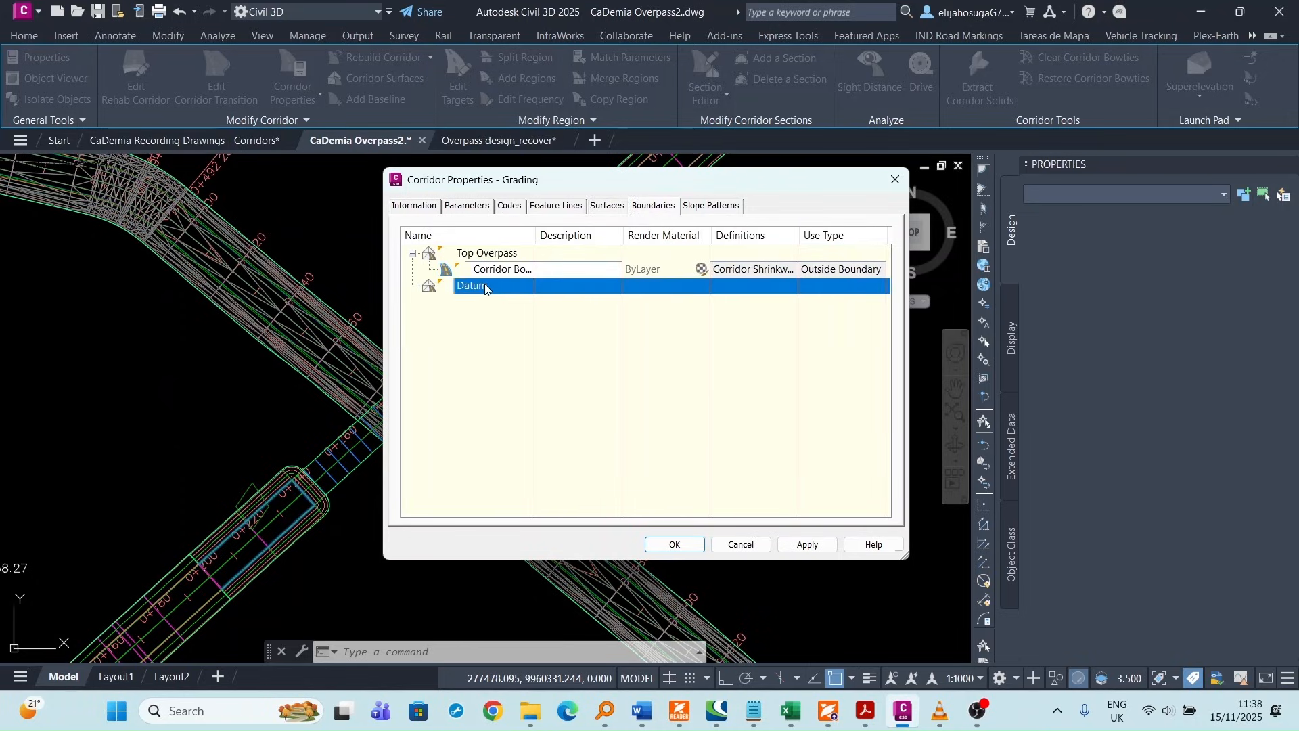
pyautogui.rightClick(485, 287)
pyautogui.click(541, 292)
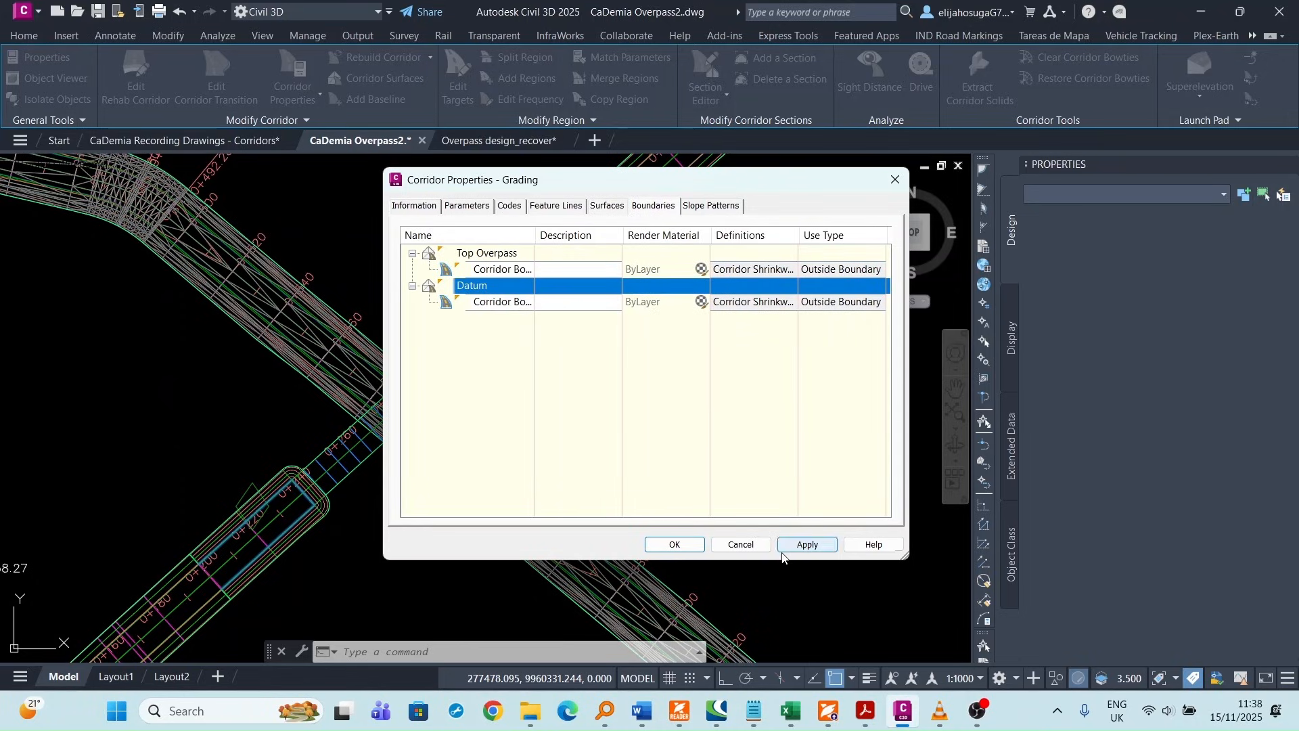
pyautogui.click(805, 544)
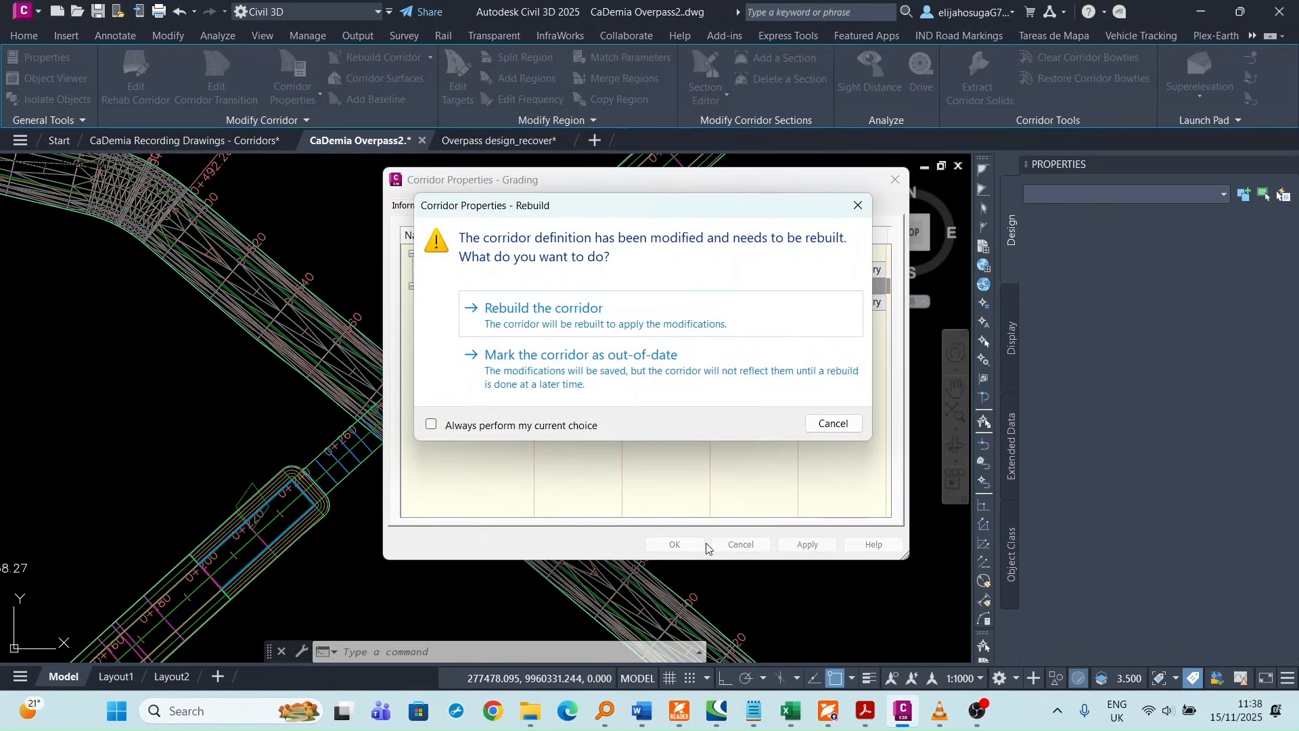
pyautogui.click(562, 318)
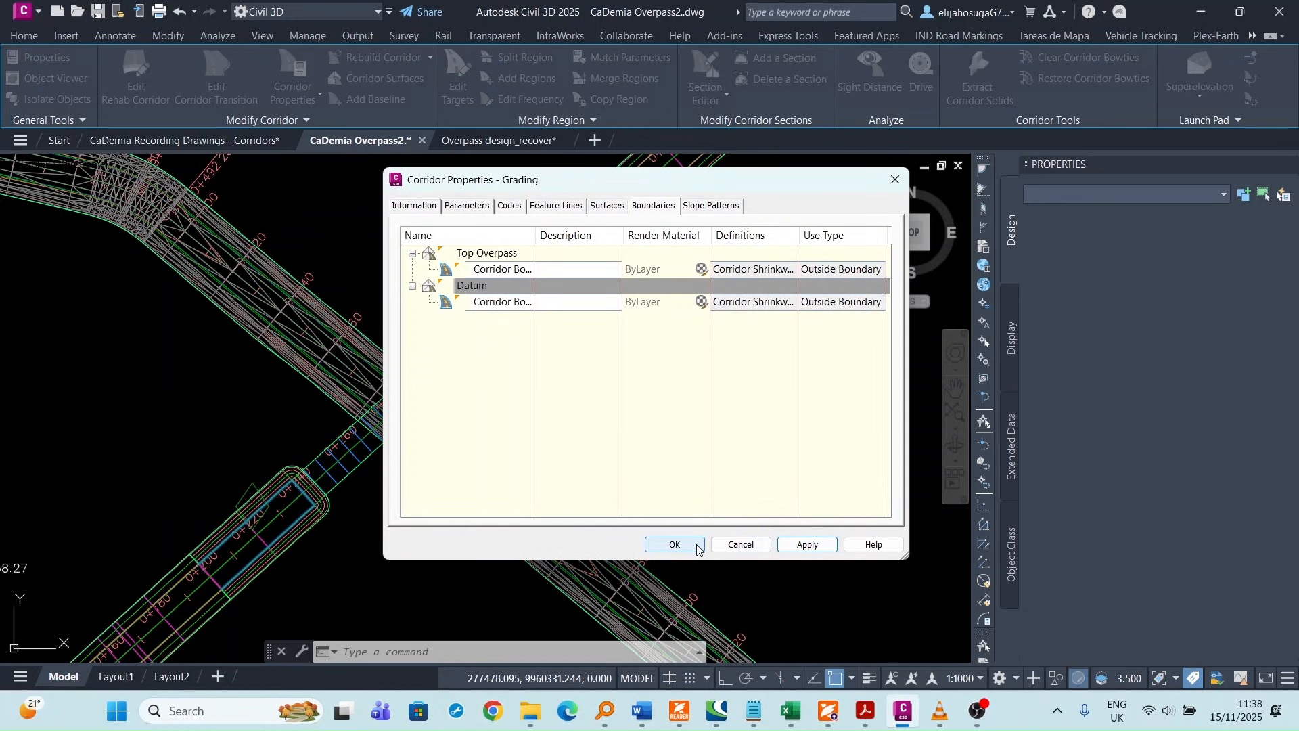
pyautogui.click(675, 545)
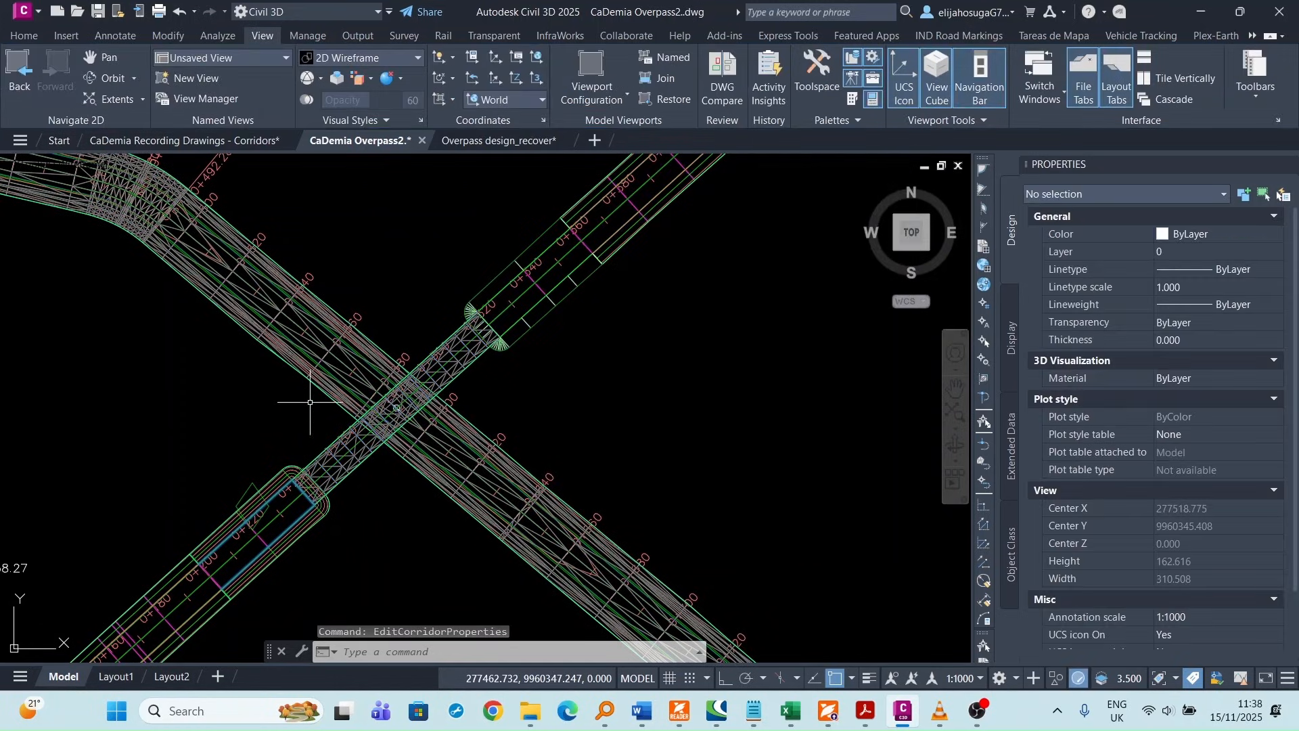
# - Inspect the overpass Datum surface's shape in 3D from several angles in the Object Viewer
pyautogui.scroll(2, 311, 406)
pyautogui.click(333, 494)
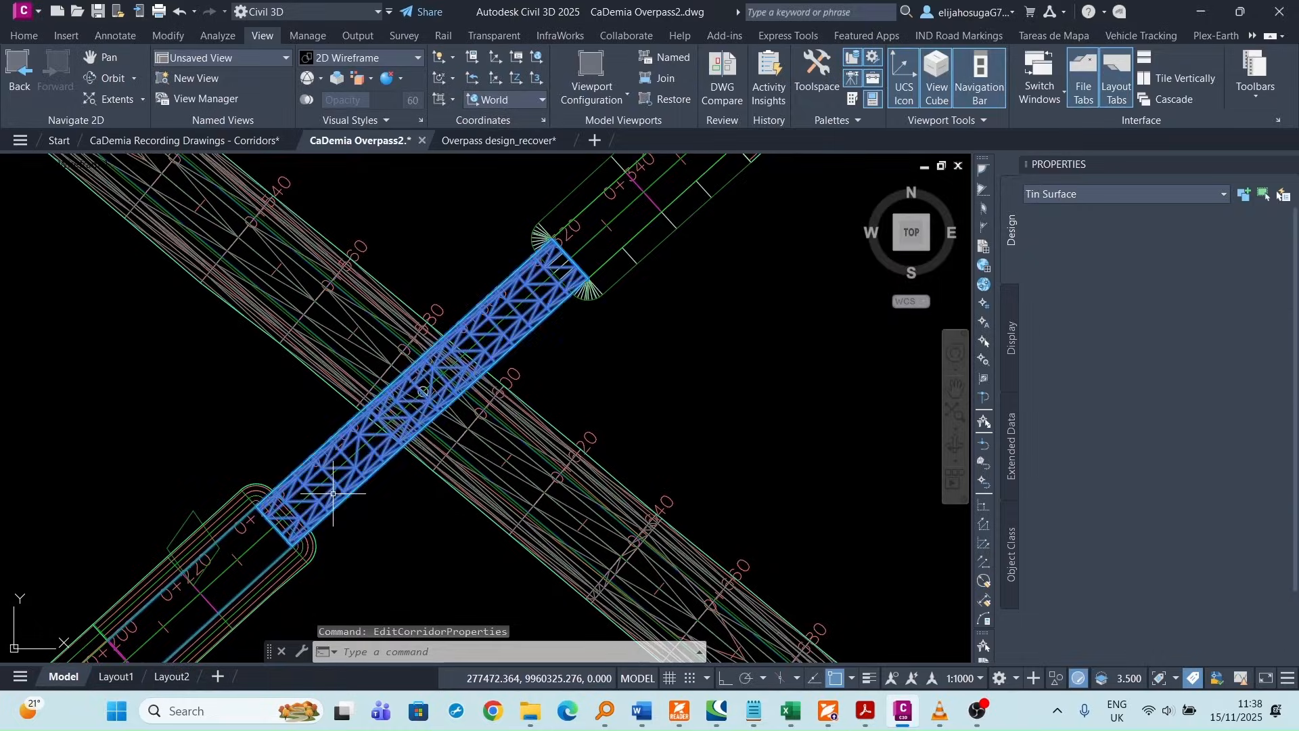
pyautogui.rightClick(353, 475)
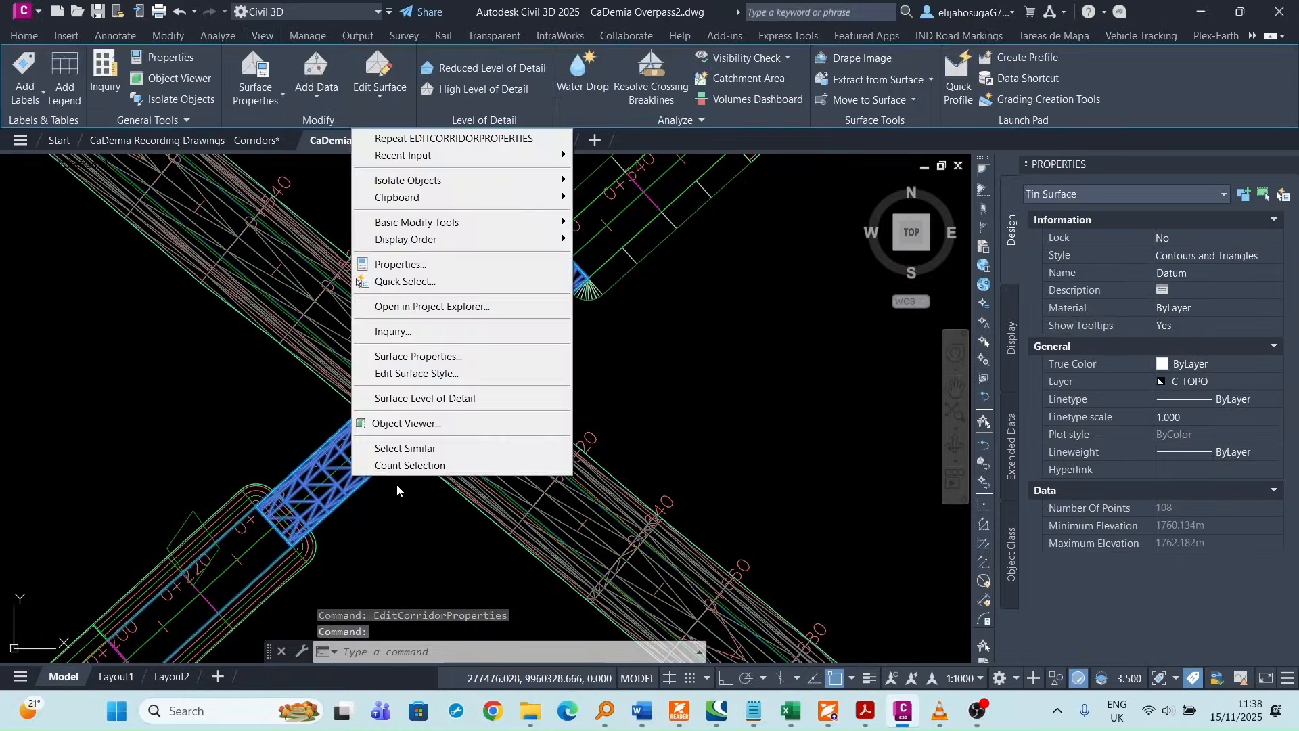
pyautogui.click(408, 425)
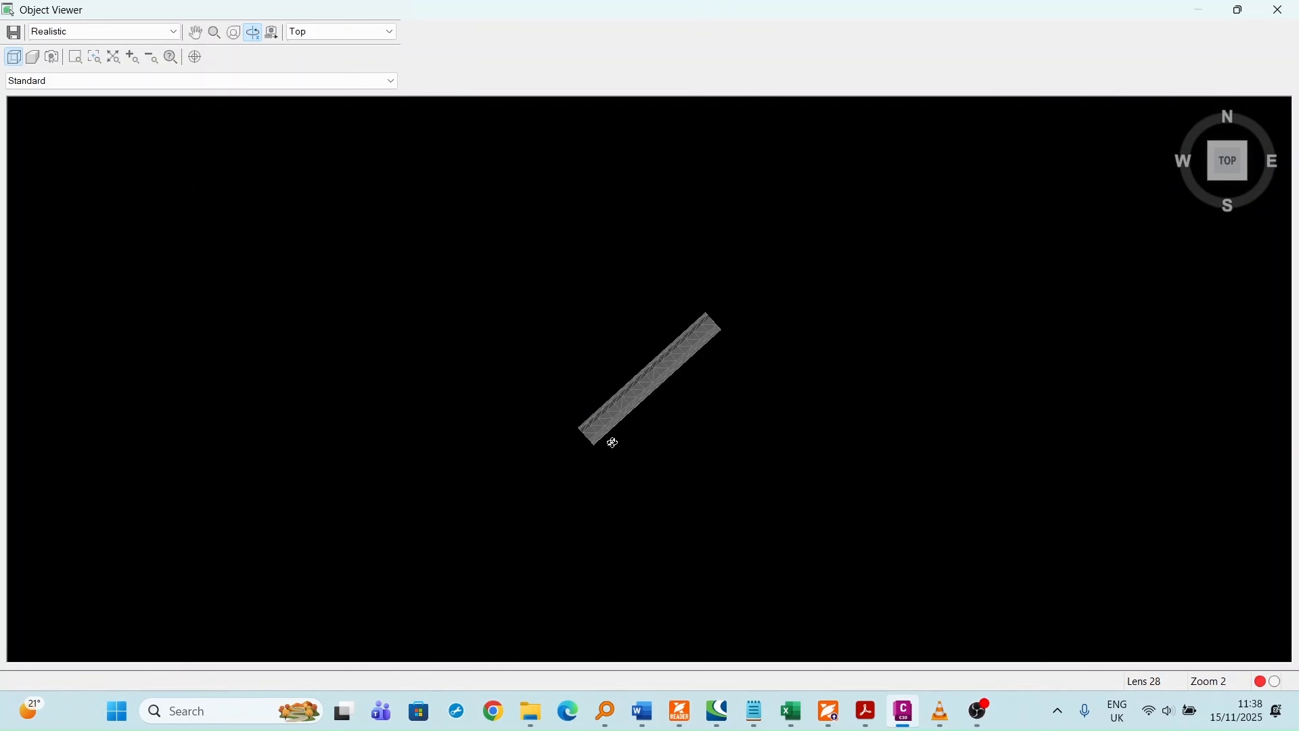
pyautogui.moveTo(597, 433); pyautogui.dragTo(688, 253)
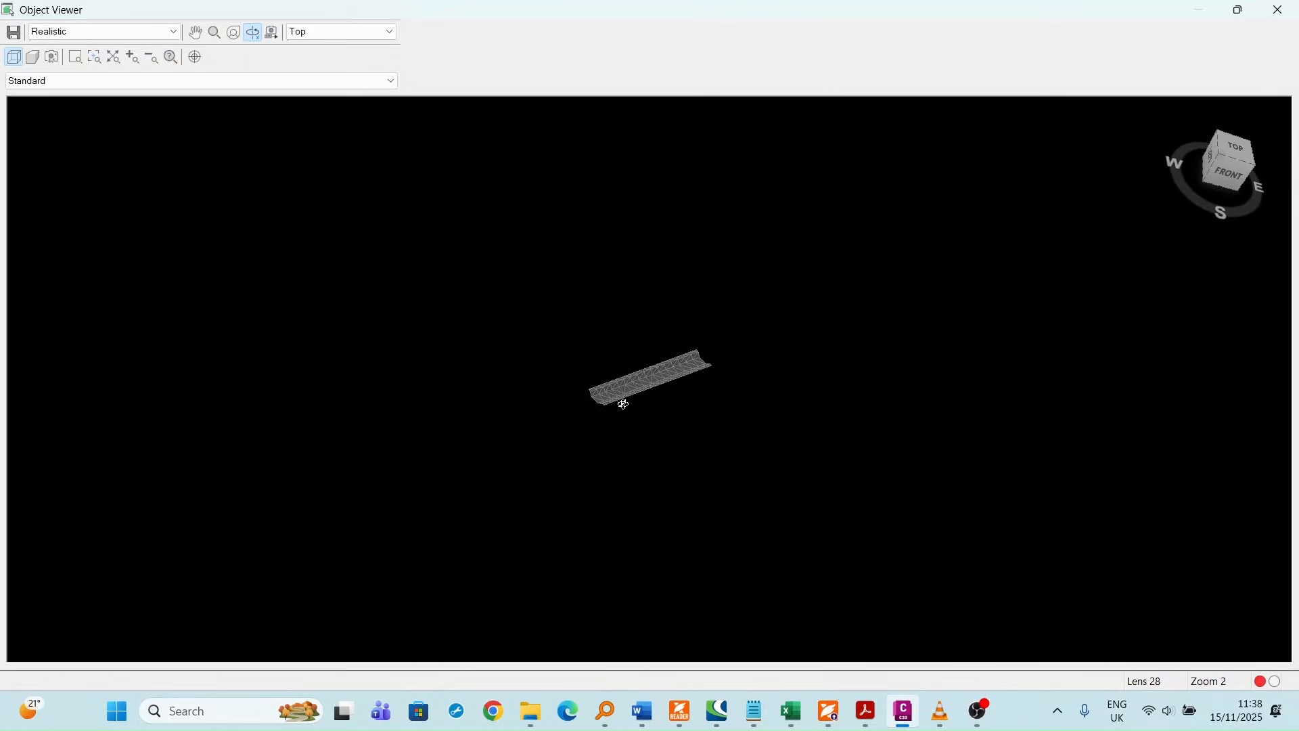
pyautogui.moveTo(624, 403); pyautogui.dragTo(713, 331)
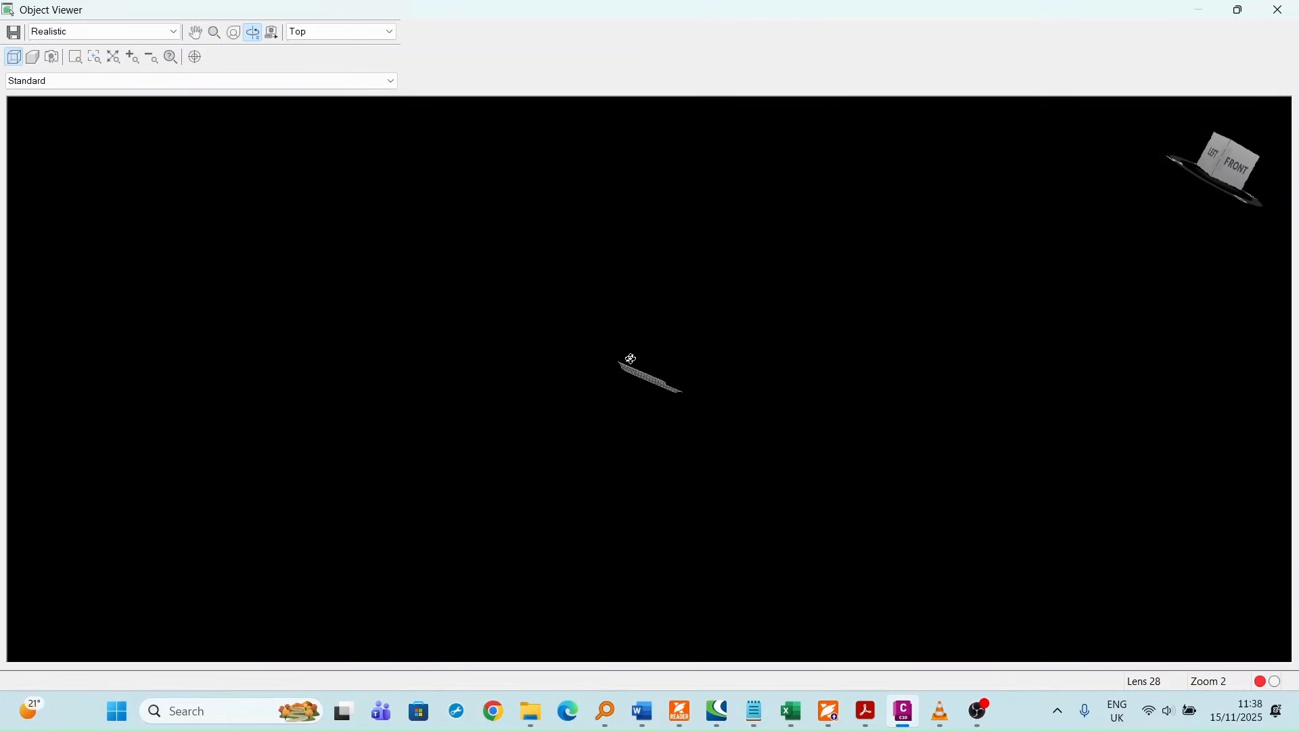
pyautogui.moveTo(631, 358)
pyautogui.mouseDown()
pyautogui.moveTo(638, 409)
pyautogui.moveTo(710, 420)
pyautogui.moveTo(684, 377)
pyautogui.moveTo(647, 406)
pyautogui.moveTo(603, 395)
pyautogui.moveTo(666, 405)
pyautogui.moveTo(632, 429)
pyautogui.moveTo(657, 364)
pyautogui.mouseUp()
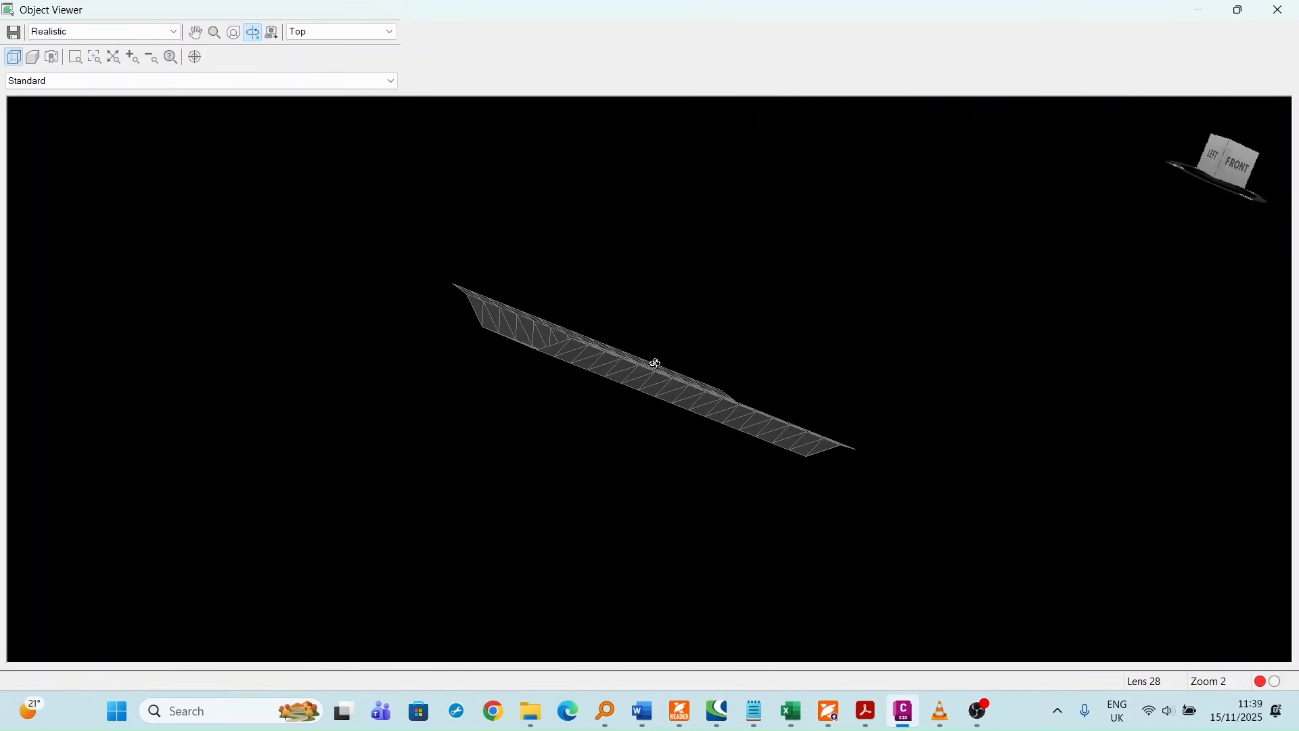
pyautogui.moveTo(499, 325); pyautogui.dragTo(510, 395)
pyautogui.moveTo(683, 450); pyautogui.dragTo(711, 406)
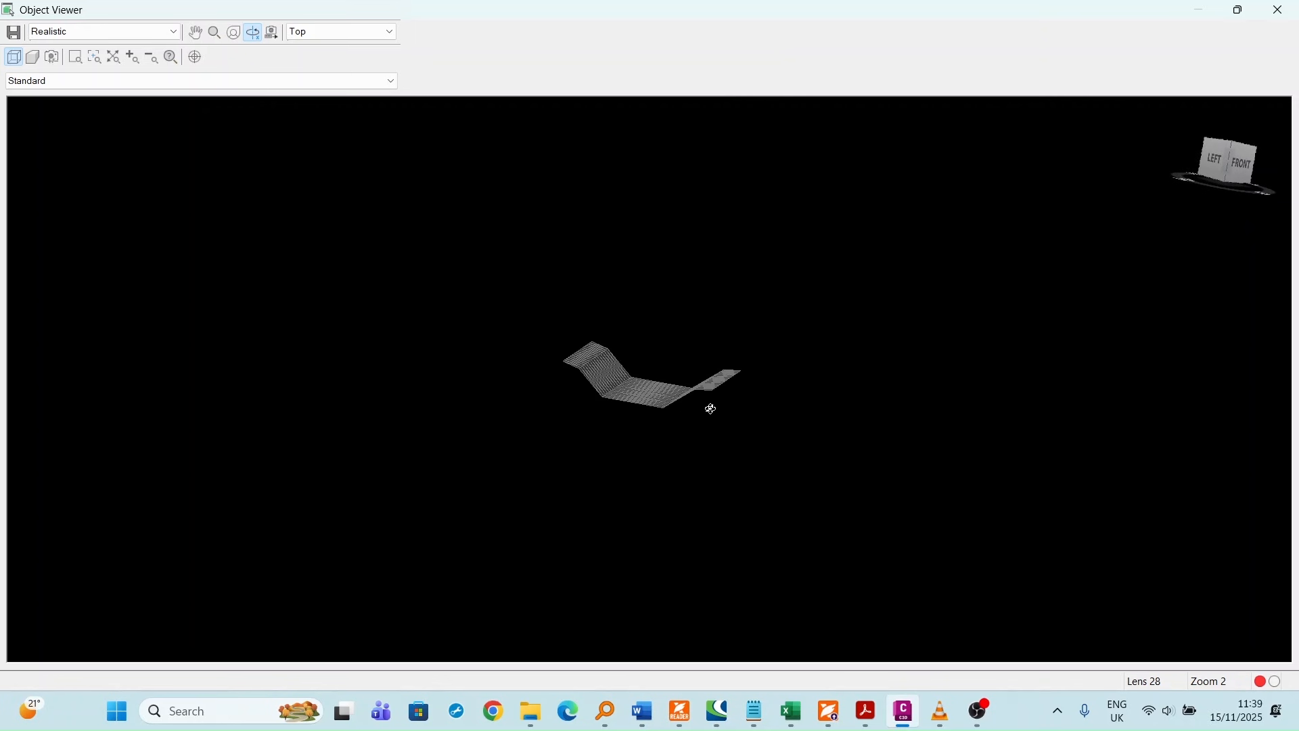
pyautogui.click(1279, 10)
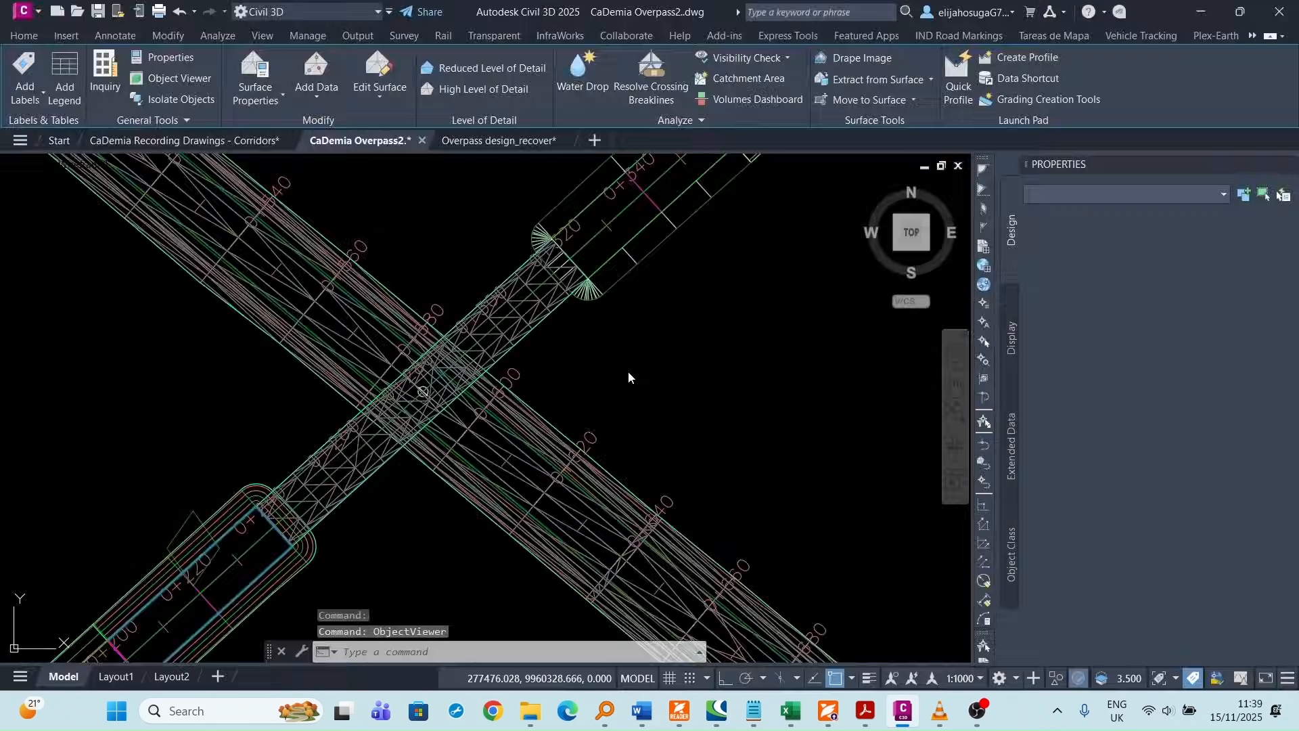
pyautogui.scroll(-3, 586, 369)
pyautogui.scroll(2, 555, 418)
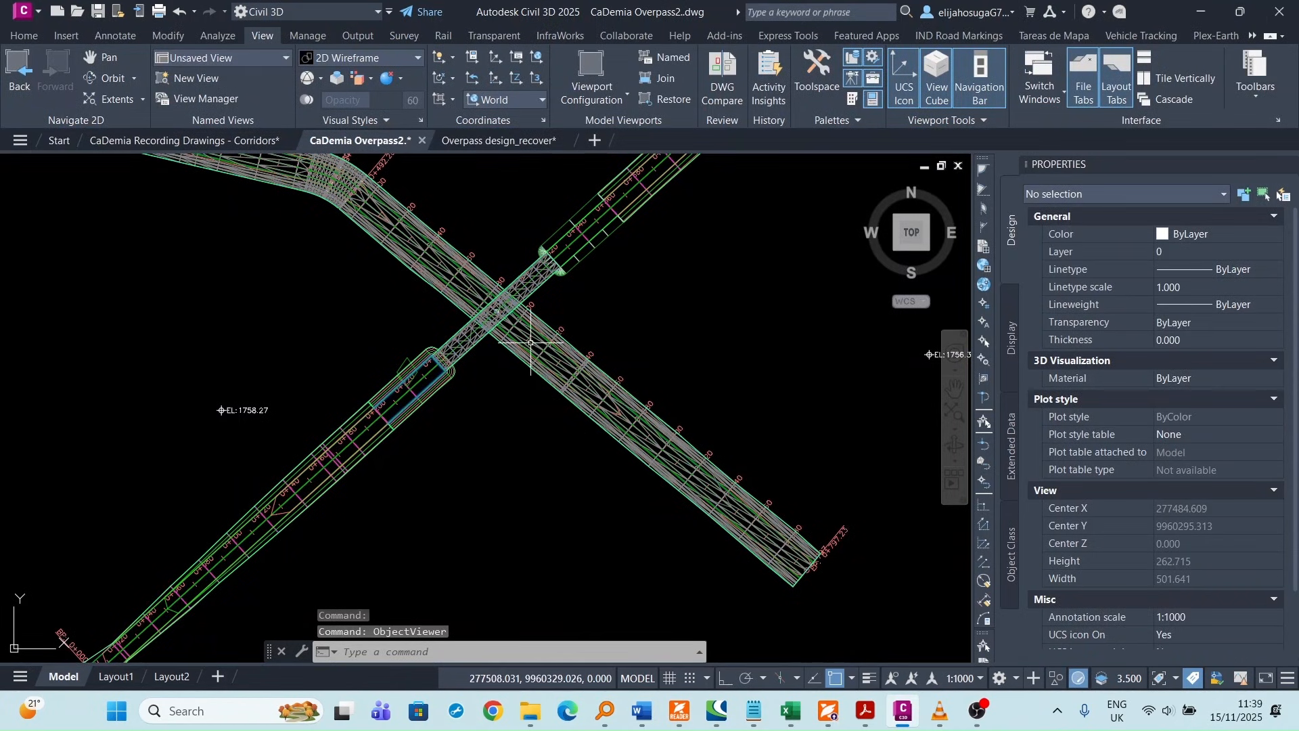
pyautogui.scroll(2, 461, 338)
pyautogui.scroll(4, 461, 337)
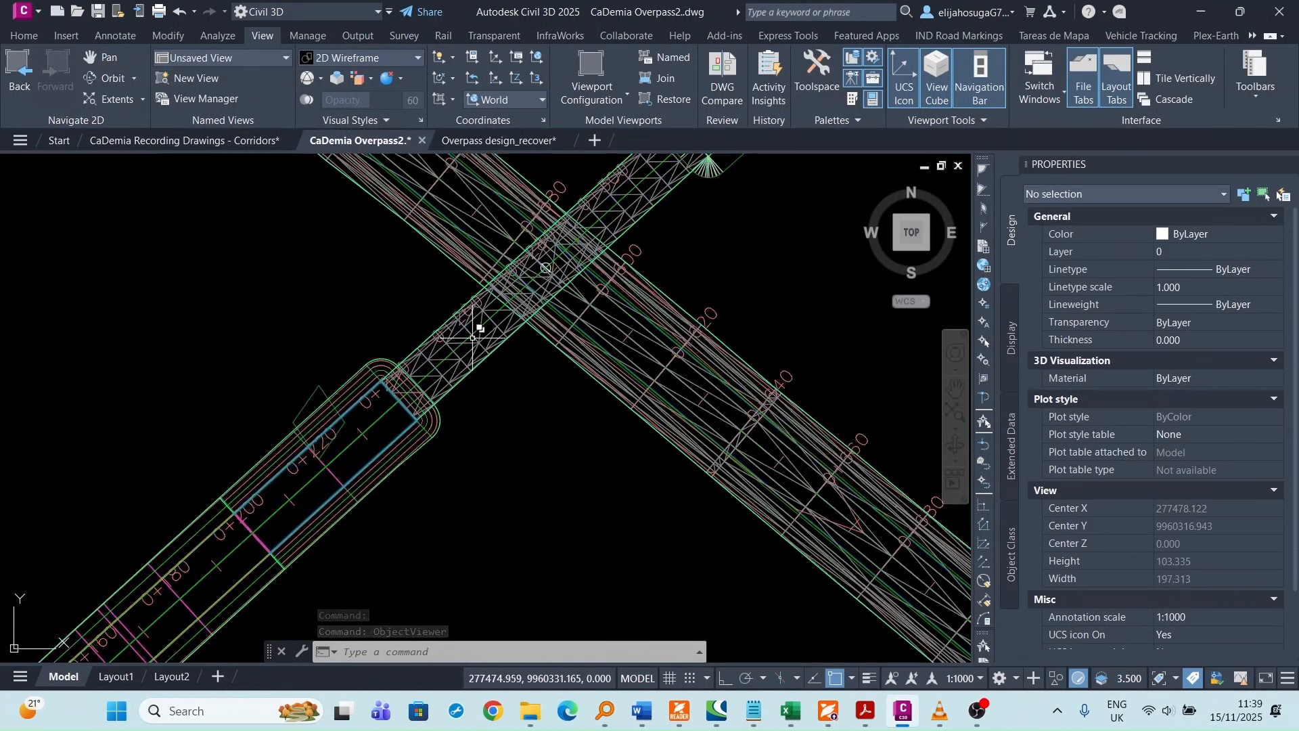
pyautogui.scroll(-4, 412, 373)
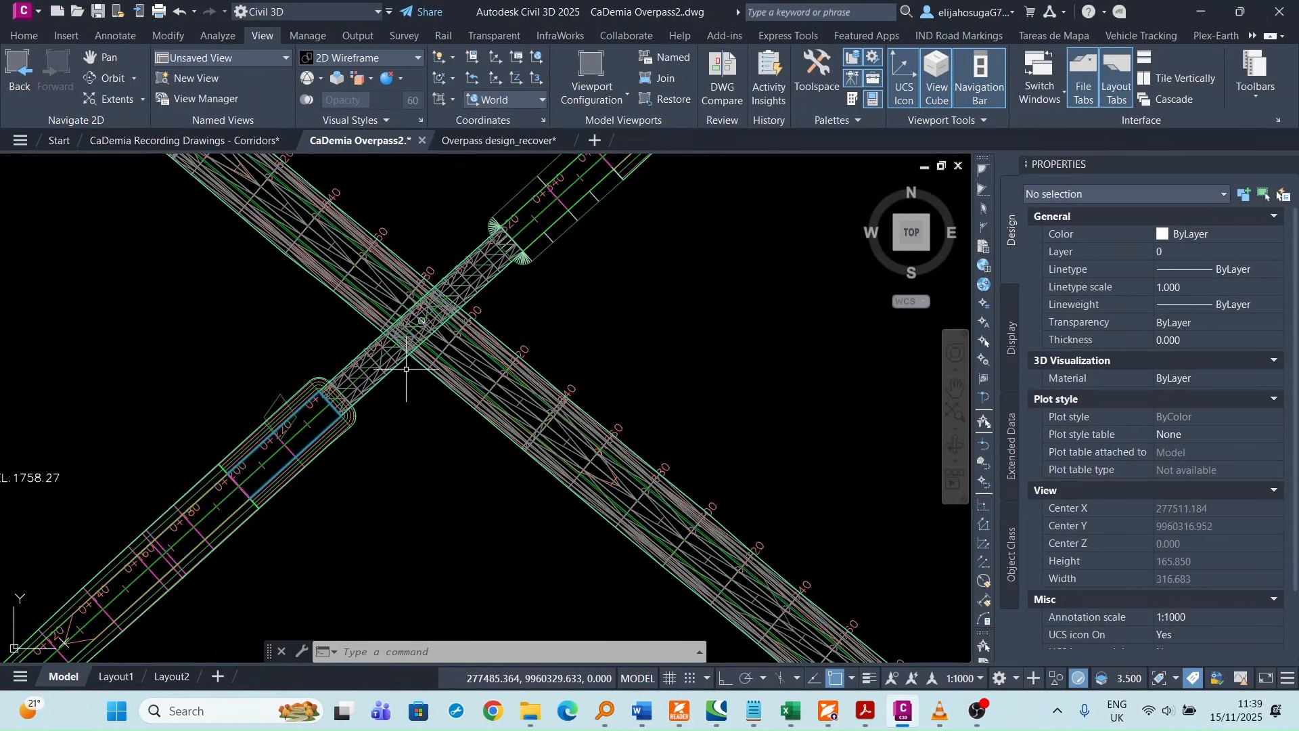
# - Show the Toolspace and start a new surface of type TIN volume surface from the Surfaces collection
pyautogui.click(25, 36)
pyautogui.click(28, 68)
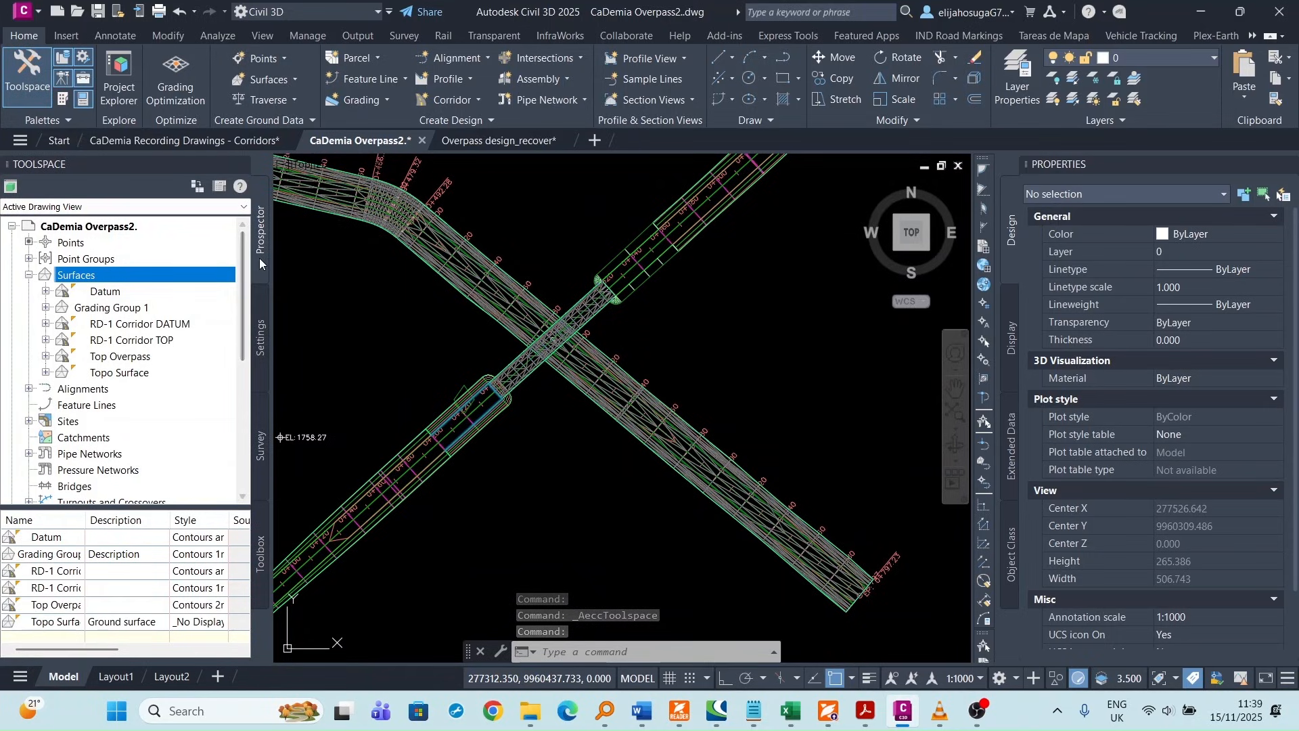
pyautogui.rightClick(92, 280)
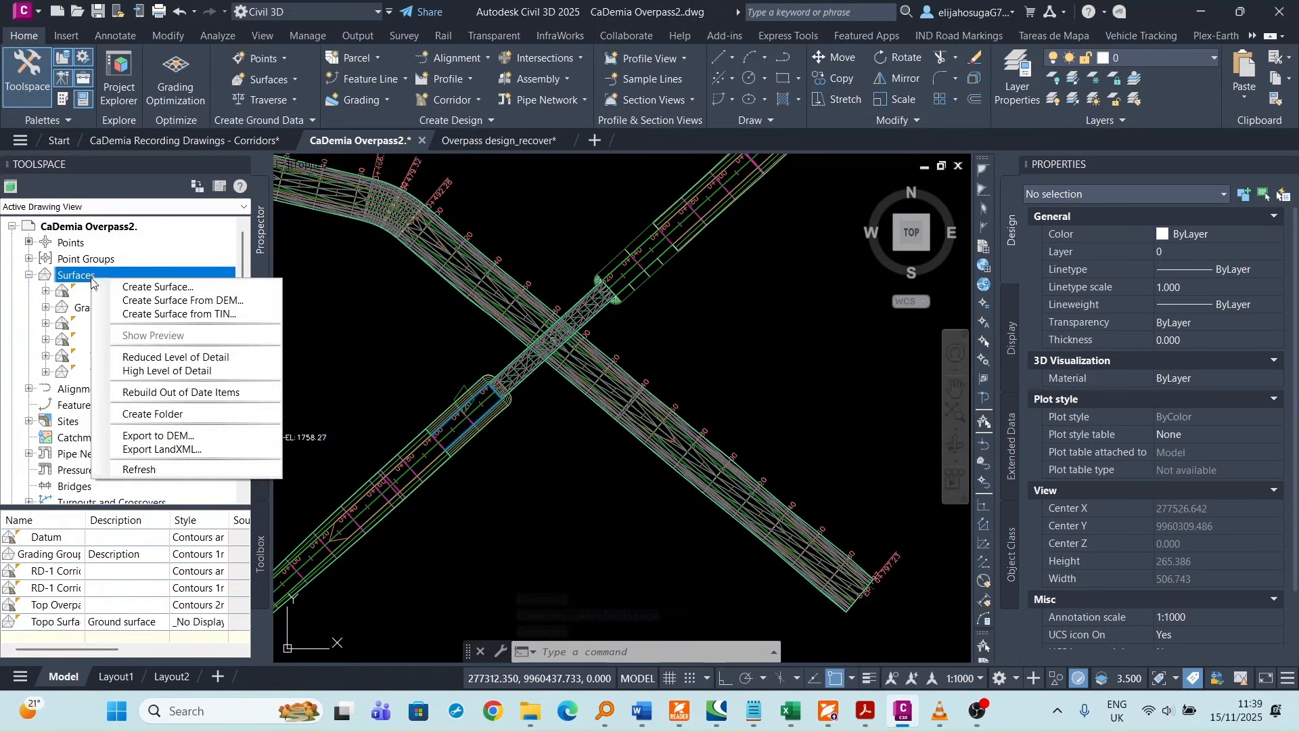
pyautogui.click(160, 289)
pyautogui.click(587, 237)
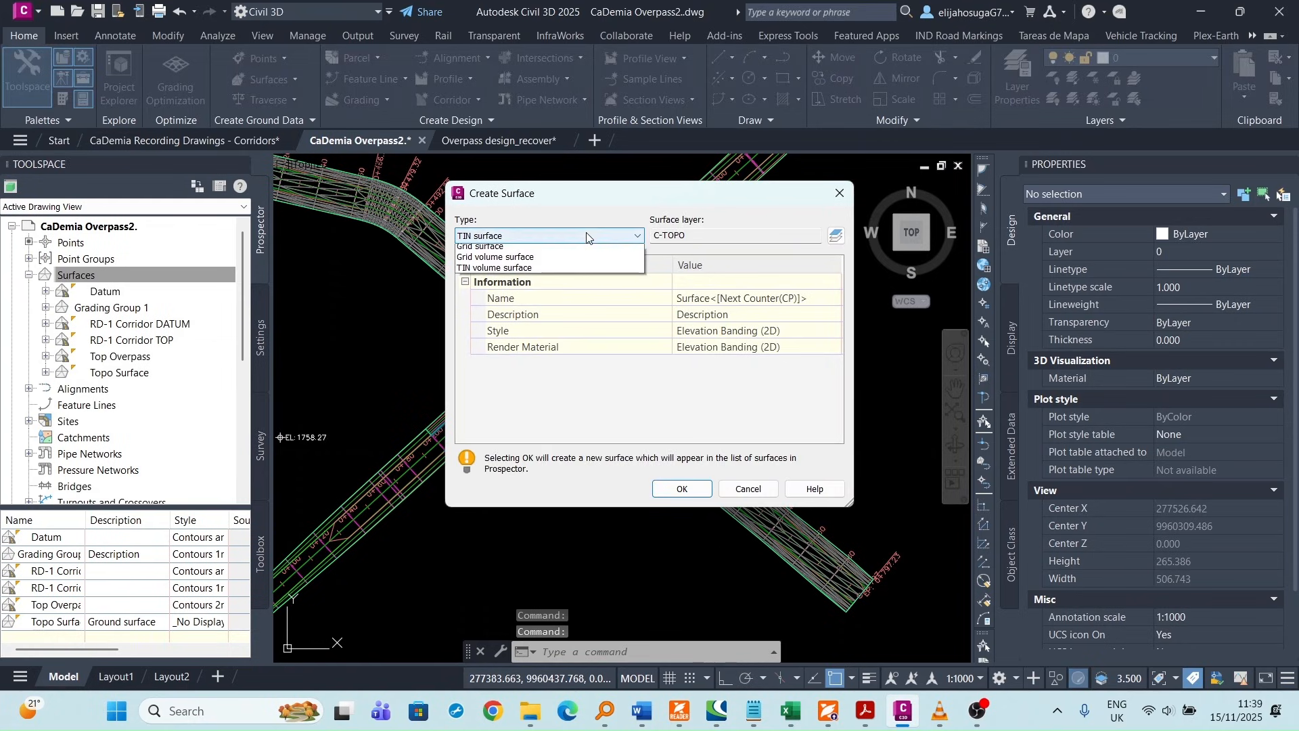
pyautogui.click(527, 279)
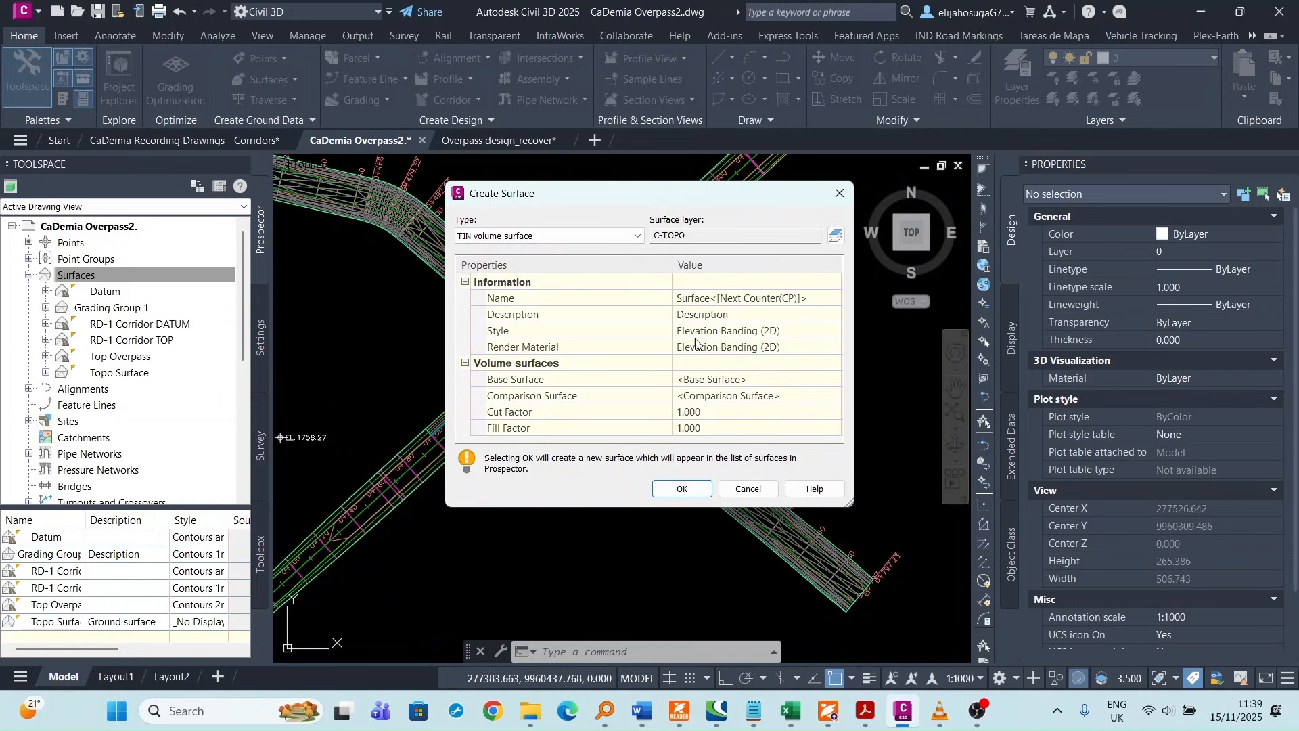
# - Create the volume surface with Topo Surface as base surface and Datum as comparison surface
pyautogui.click(744, 379)
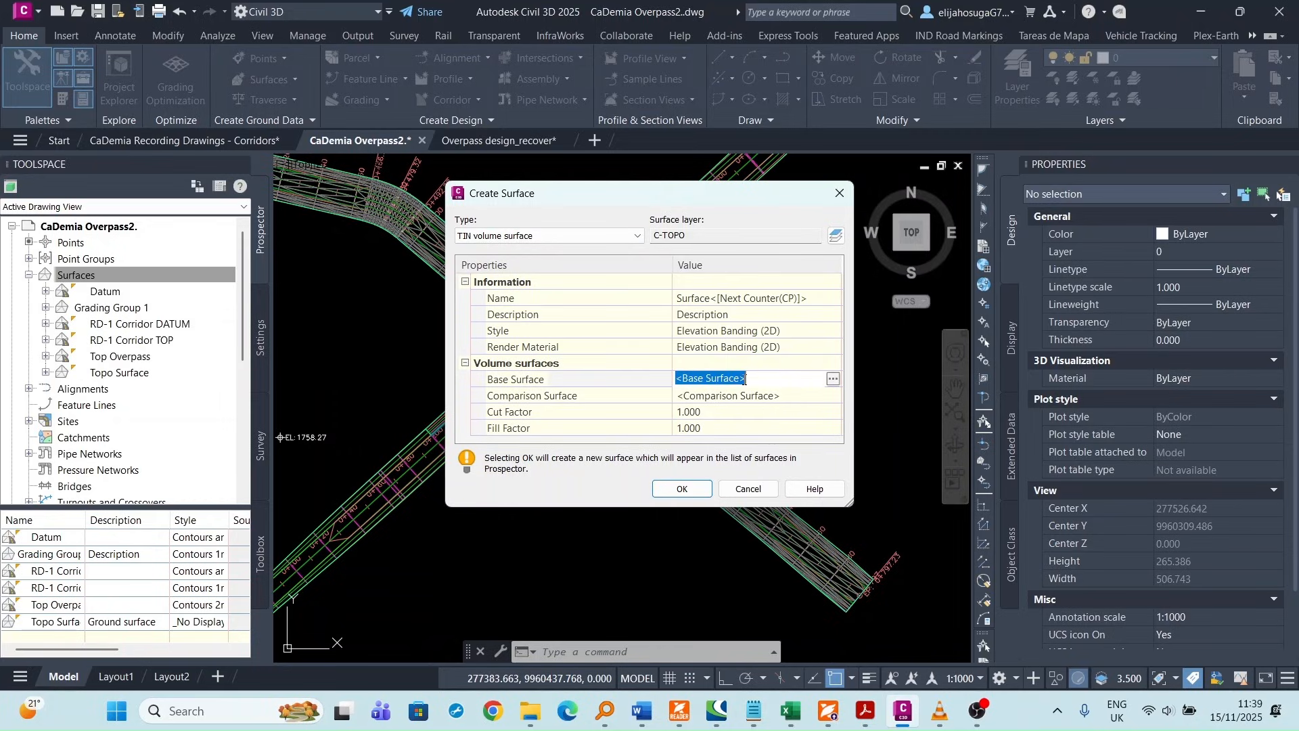
pyautogui.click(832, 378)
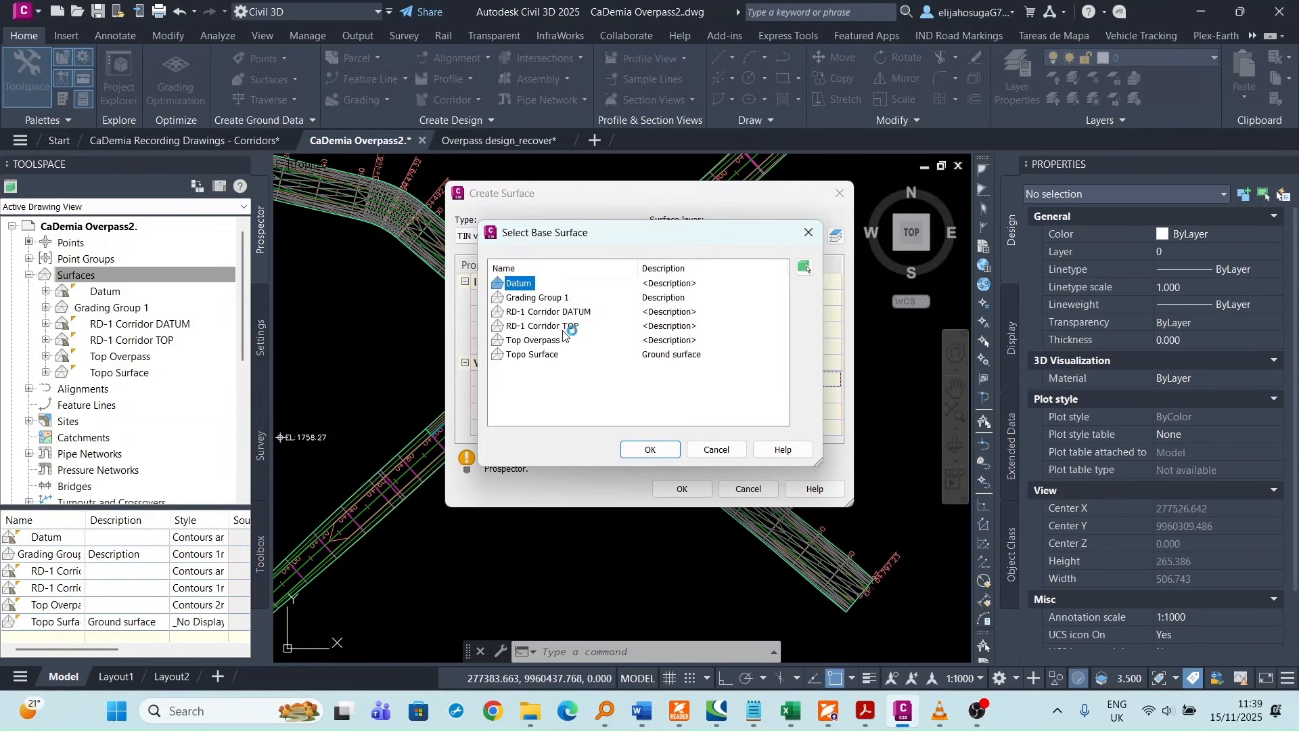
pyautogui.click(544, 356)
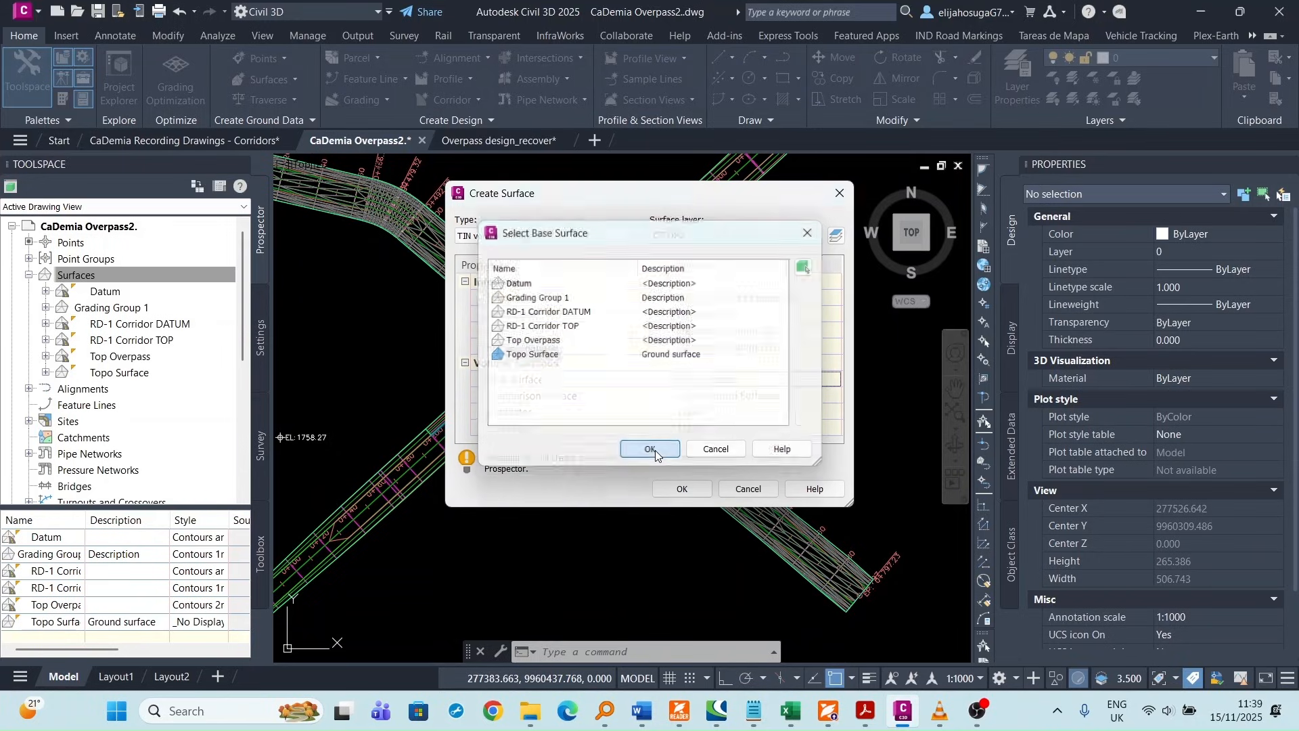
pyautogui.click(654, 451)
pyautogui.click(769, 395)
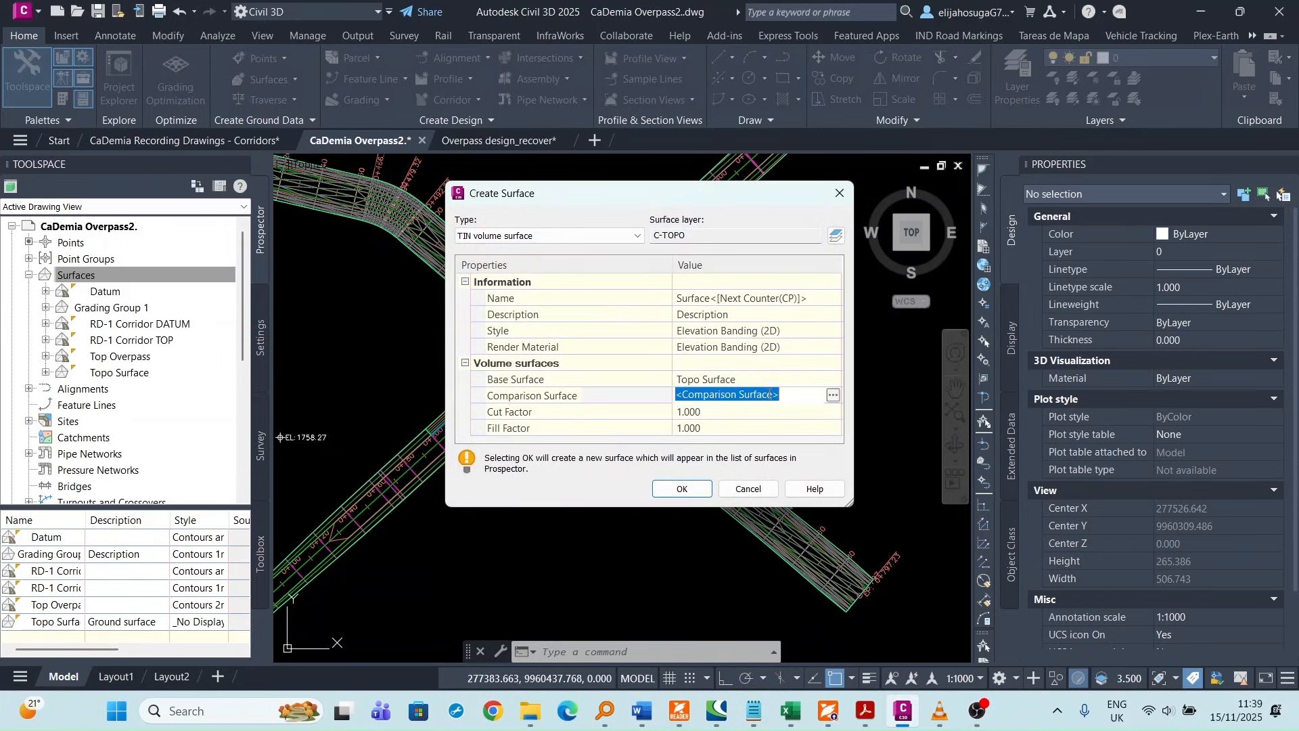
pyautogui.click(833, 396)
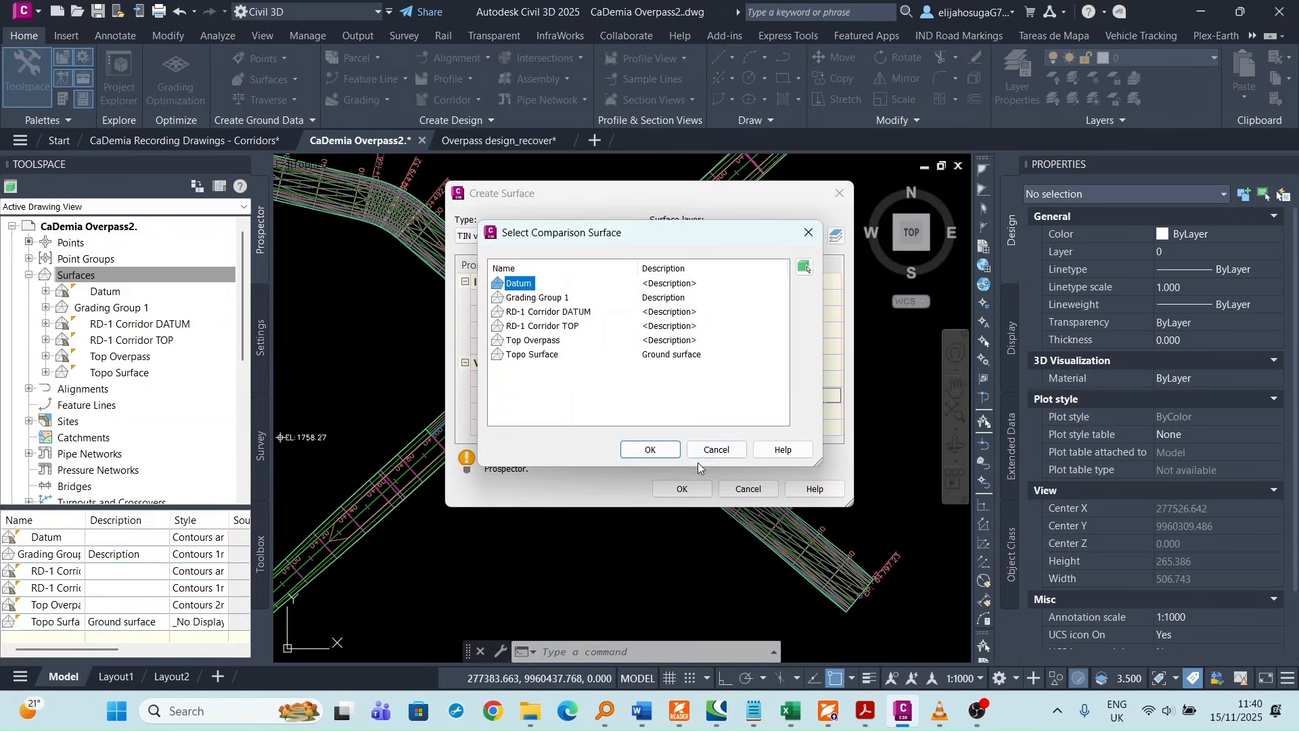
pyautogui.click(650, 449)
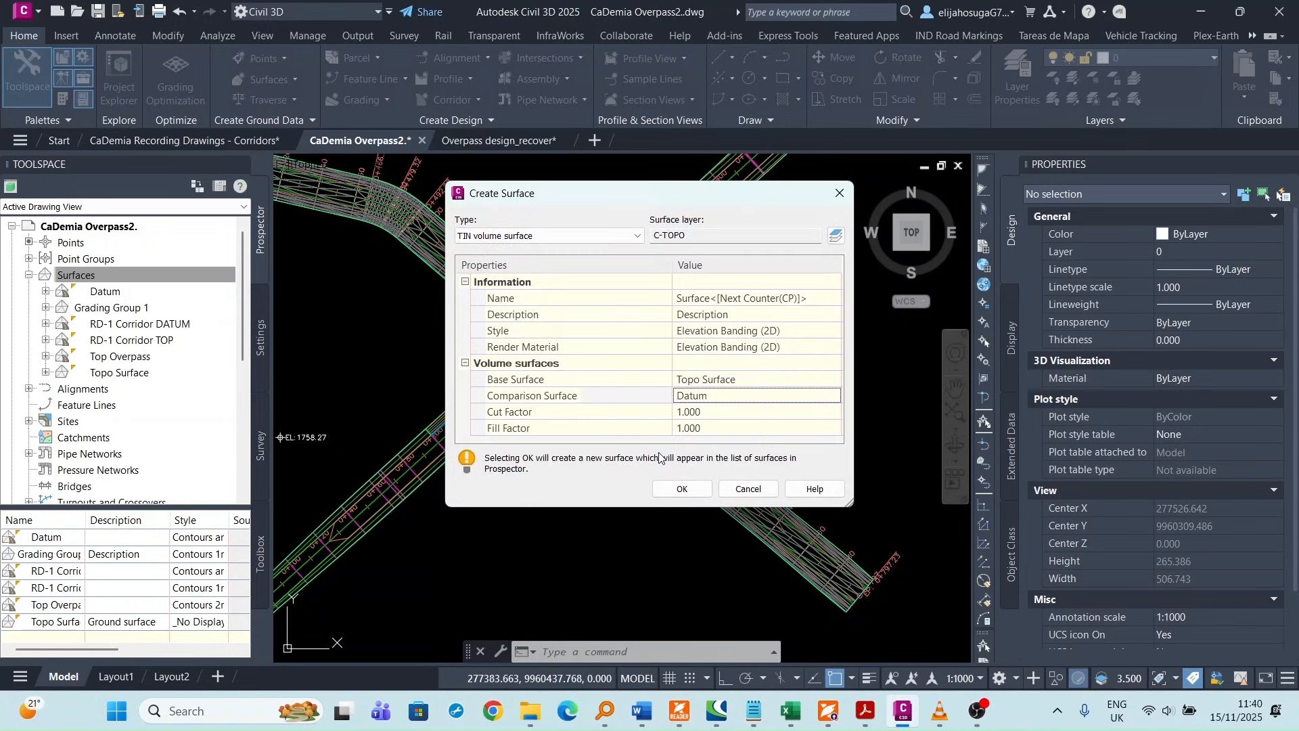
pyautogui.click(682, 489)
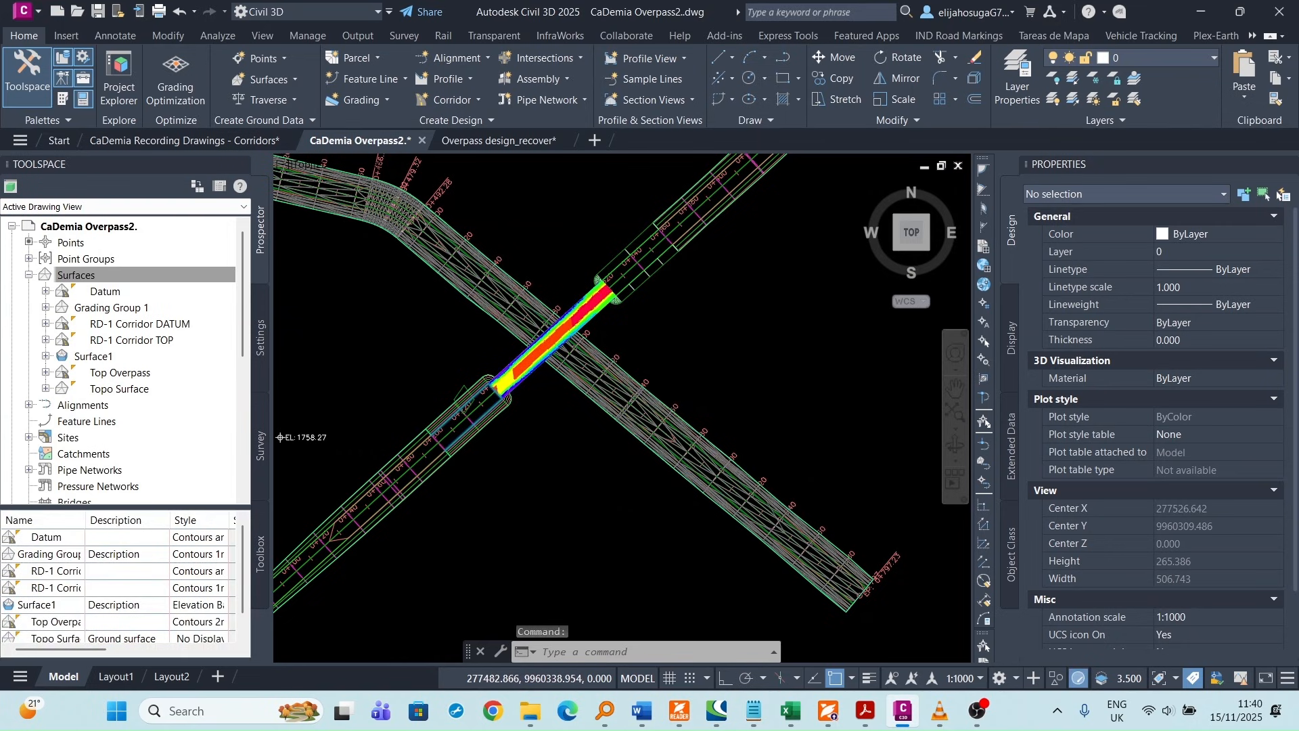
pyautogui.scroll(7, 564, 397)
pyautogui.scroll(-3, 497, 373)
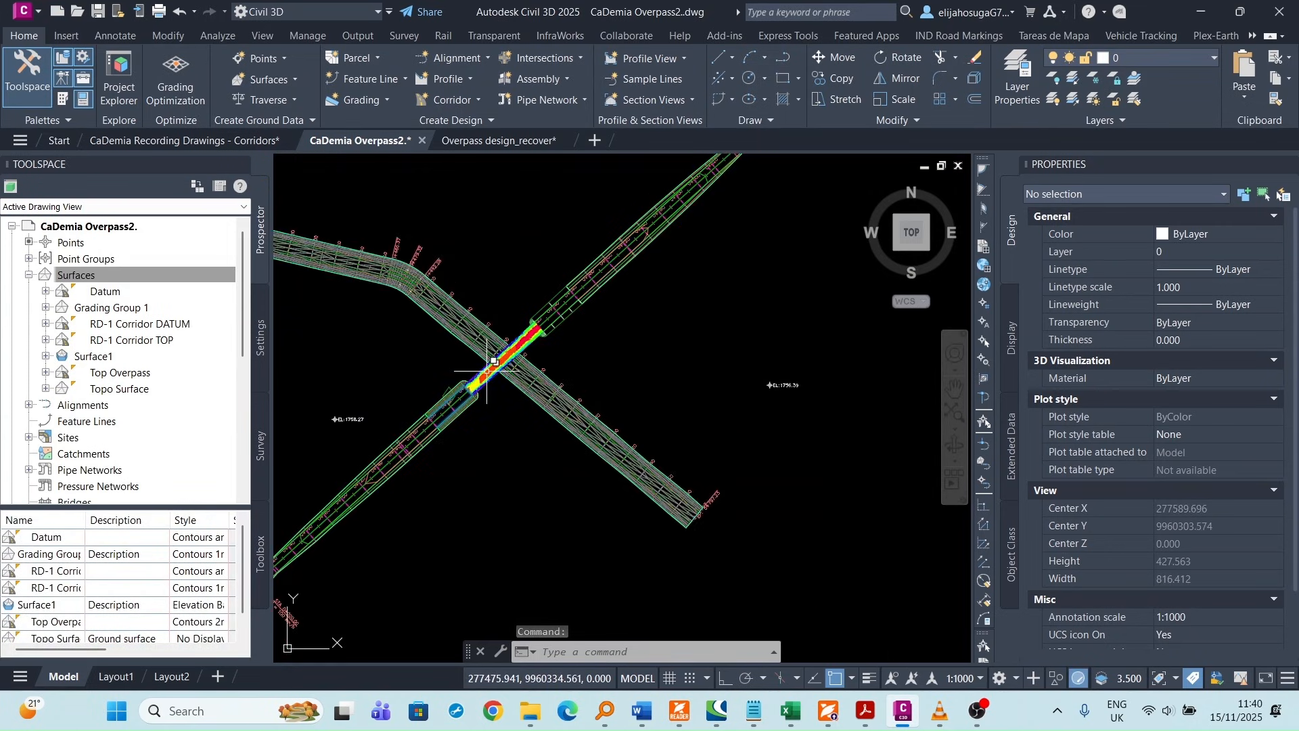
pyautogui.scroll(-2, 482, 368)
pyautogui.scroll(4, 467, 362)
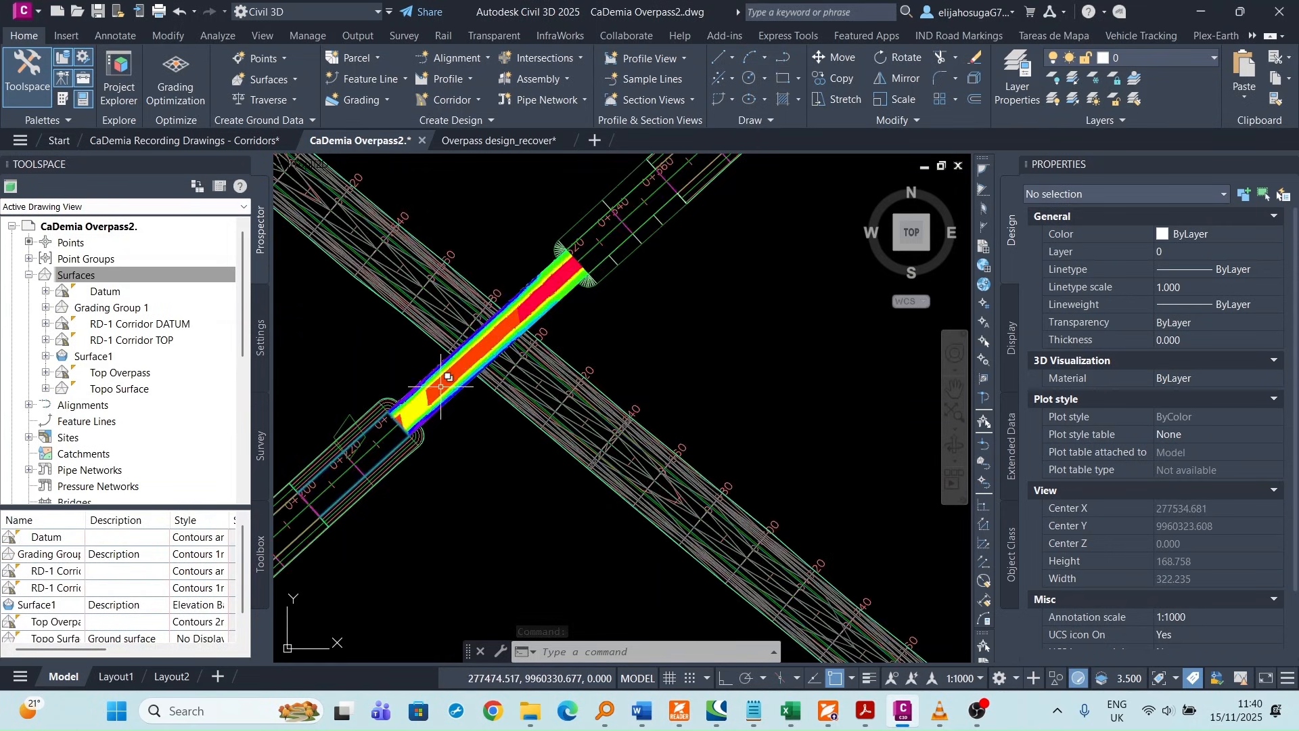
# - Select the Surface1 volume surface and open its surface properties at the elevation analysis settings
pyautogui.scroll(2, 460, 369)
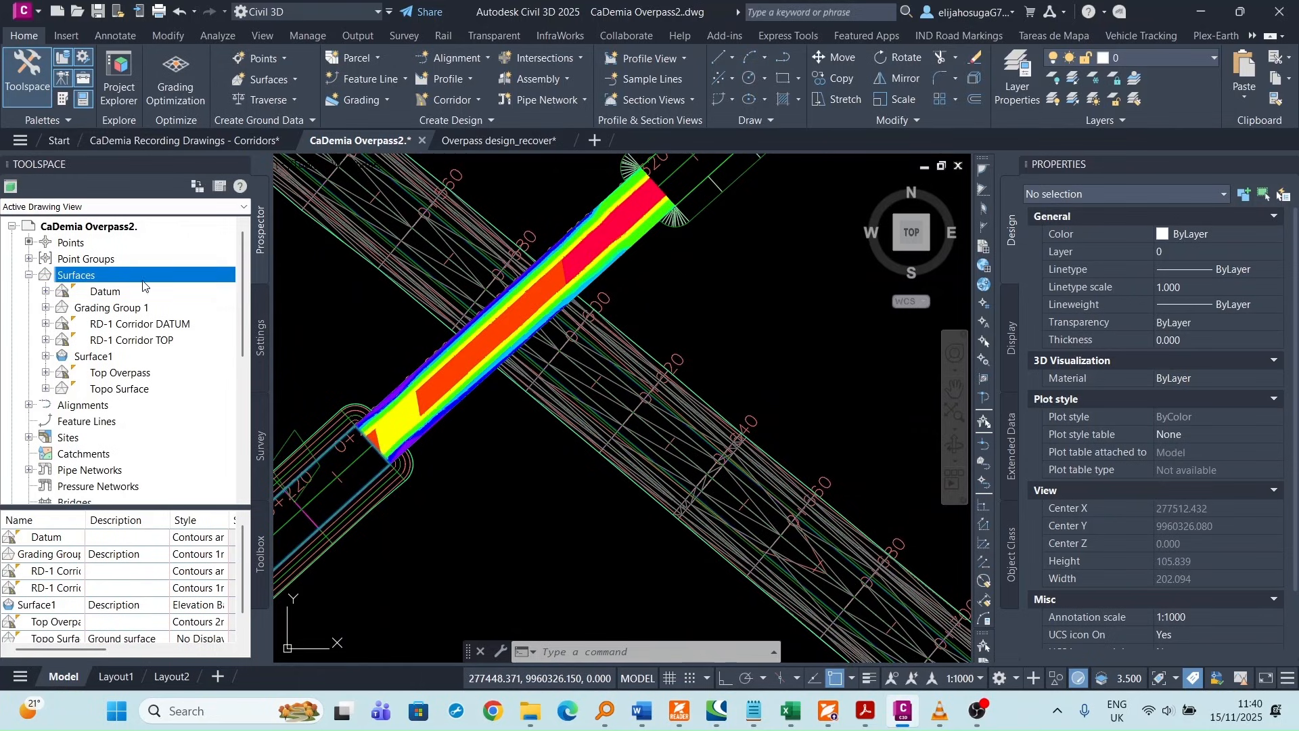
pyautogui.click(87, 359)
pyautogui.rightClick(87, 359)
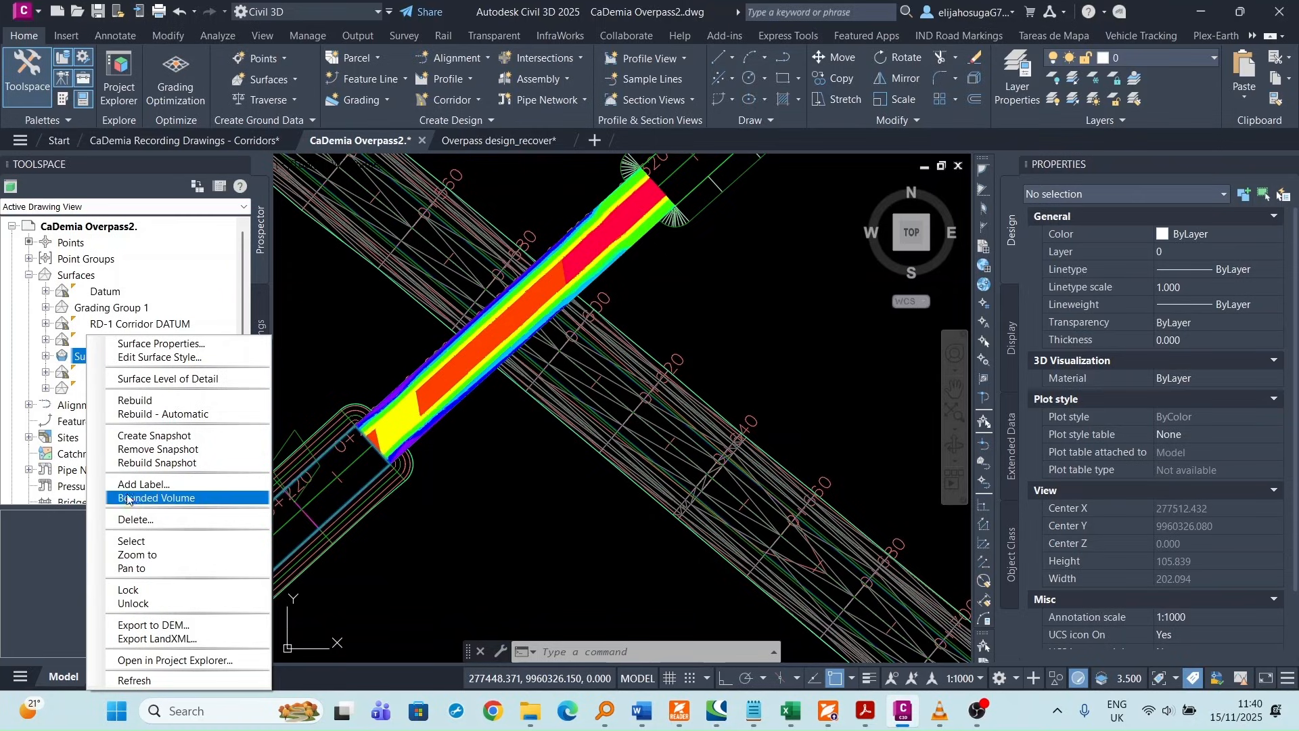
pyautogui.click(138, 542)
pyautogui.rightClick(445, 381)
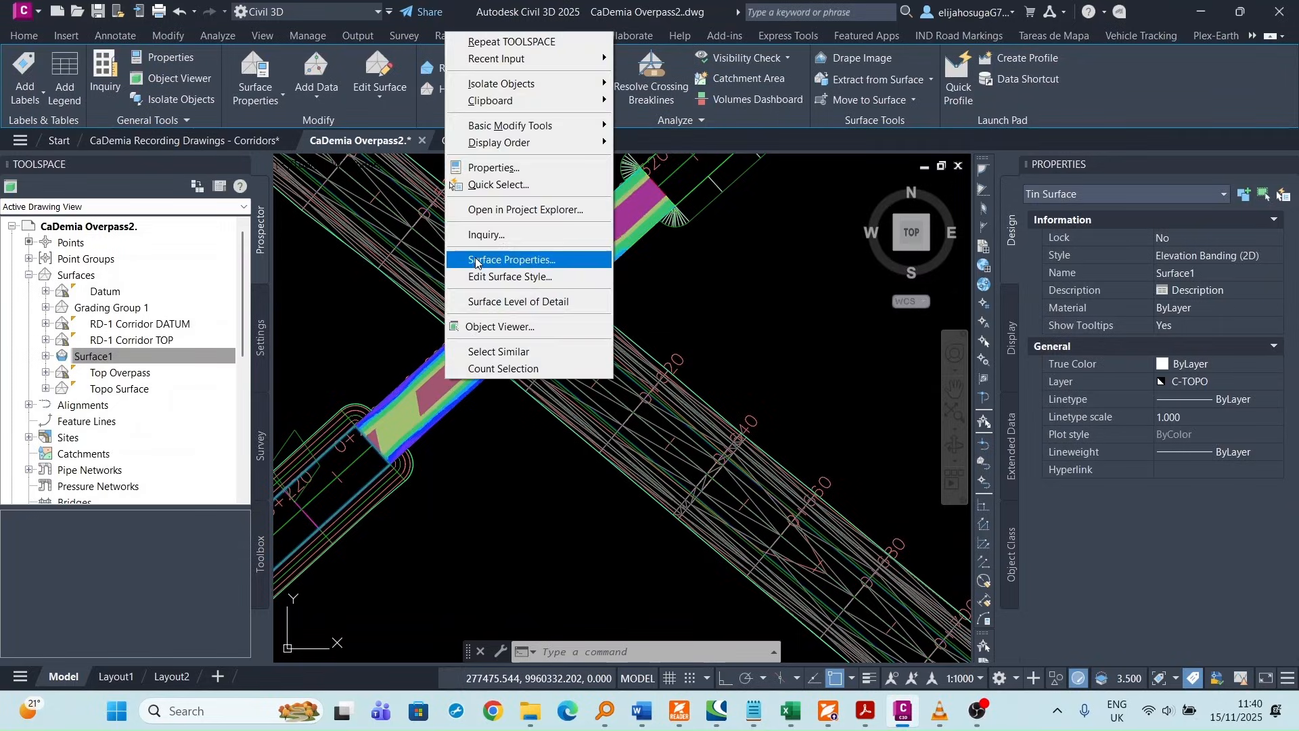
pyautogui.click(525, 260)
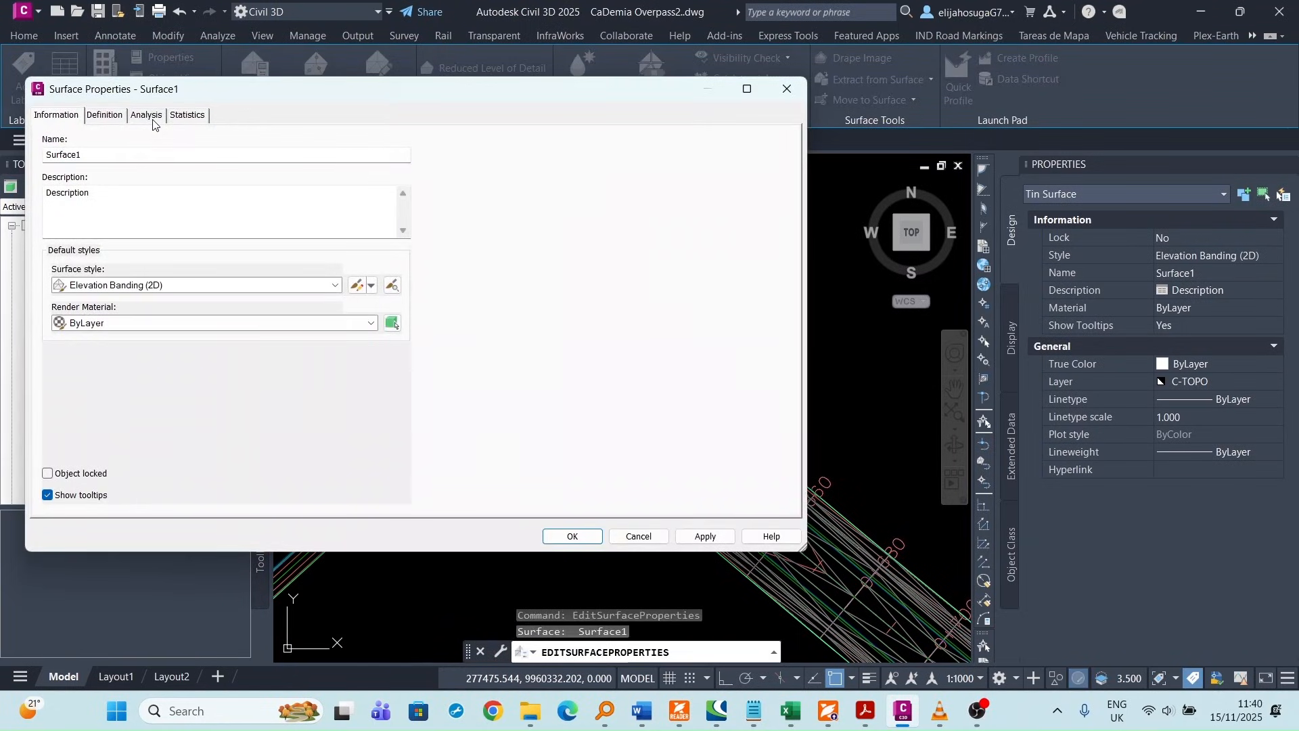
pyautogui.click(147, 116)
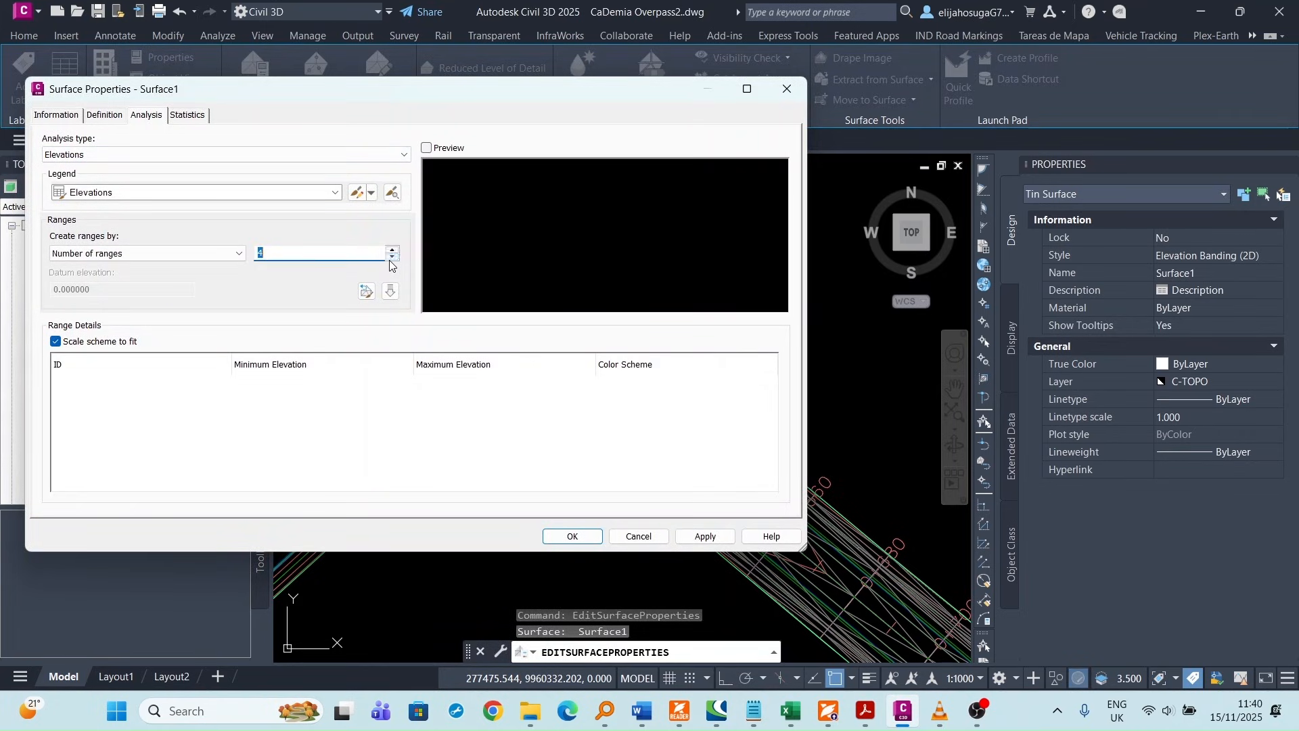
# - Run the elevation analysis on Surface1, settling on 2 ranges
pyautogui.click(390, 291)
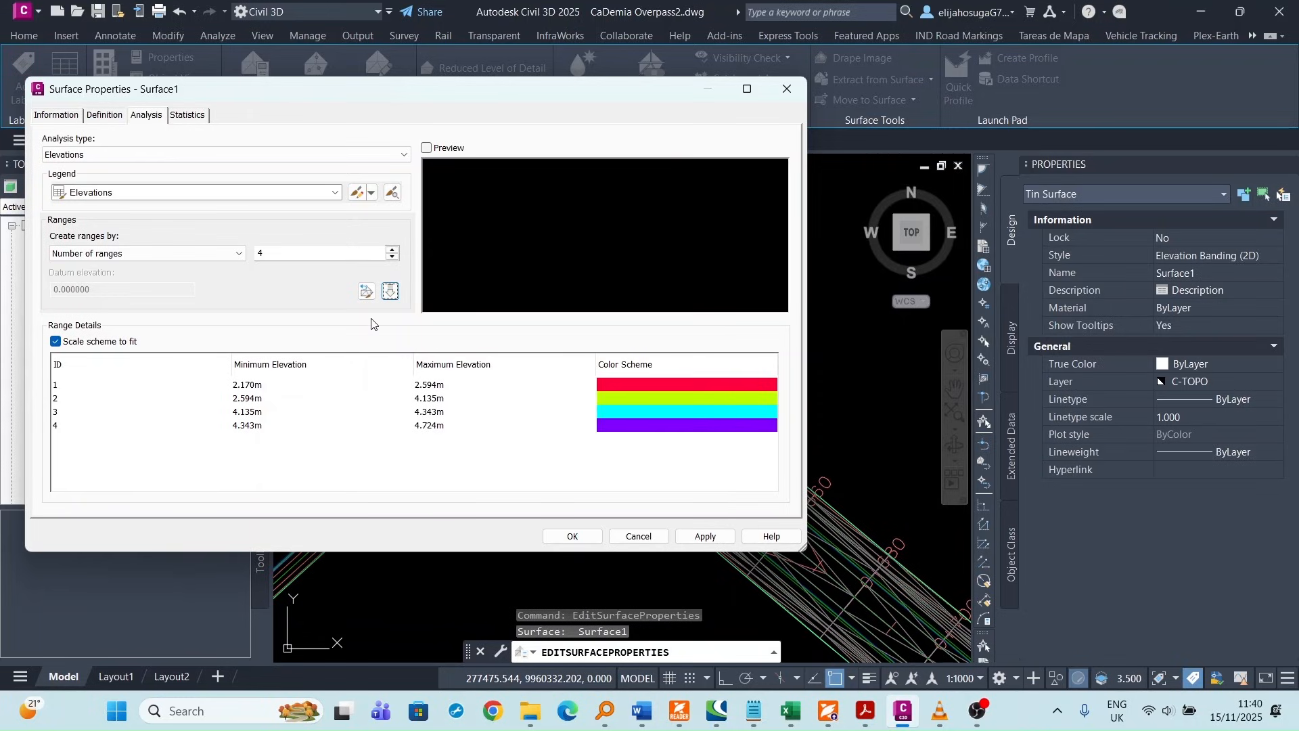
pyautogui.click(393, 250)
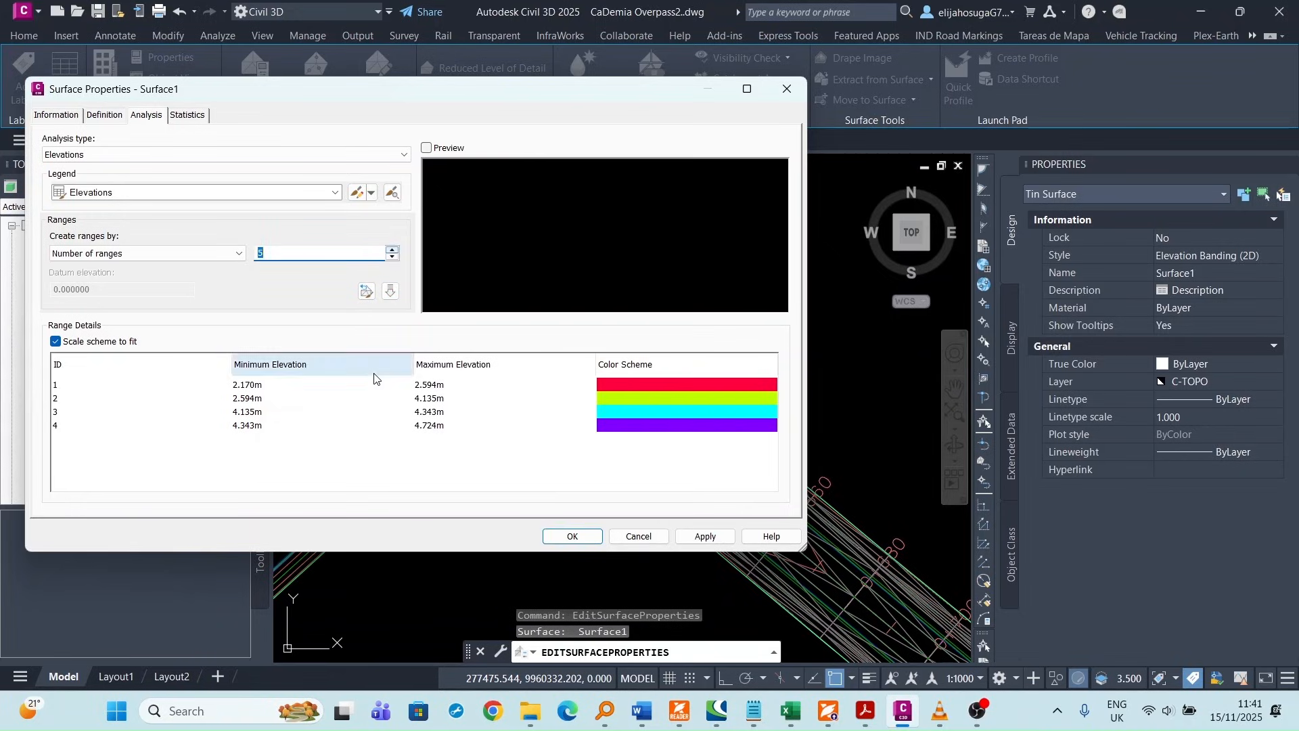
pyautogui.click(392, 258)
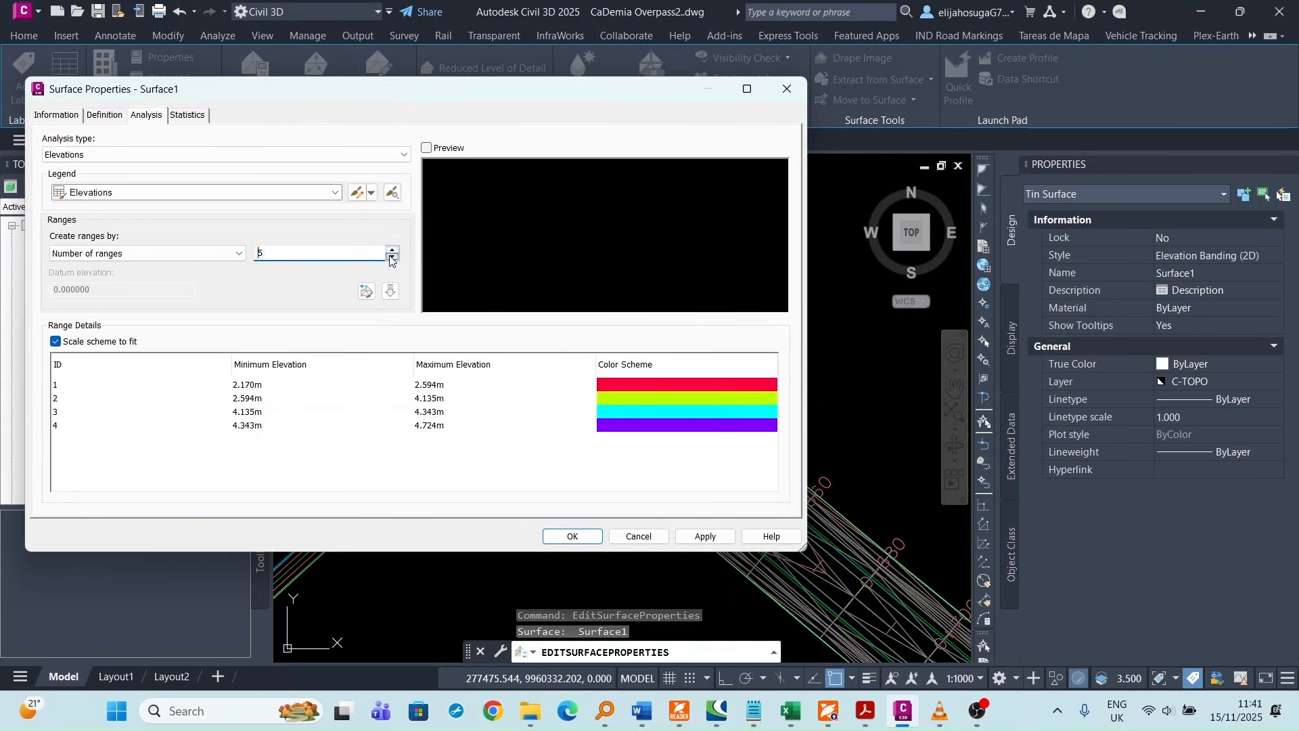
pyautogui.click(391, 290)
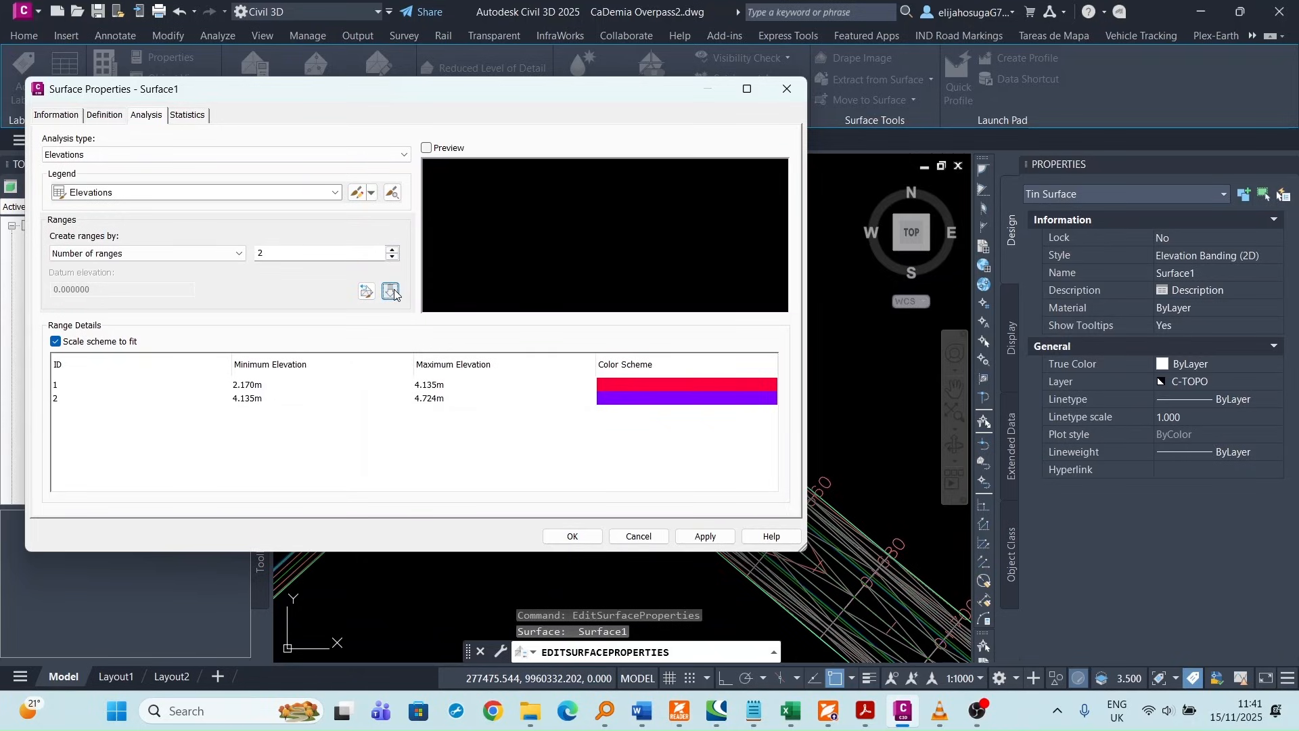
# - Set the first range's maximum and the second range's minimum elevation to 4.5 m, and apply the surface properties
pyautogui.click(440, 387)
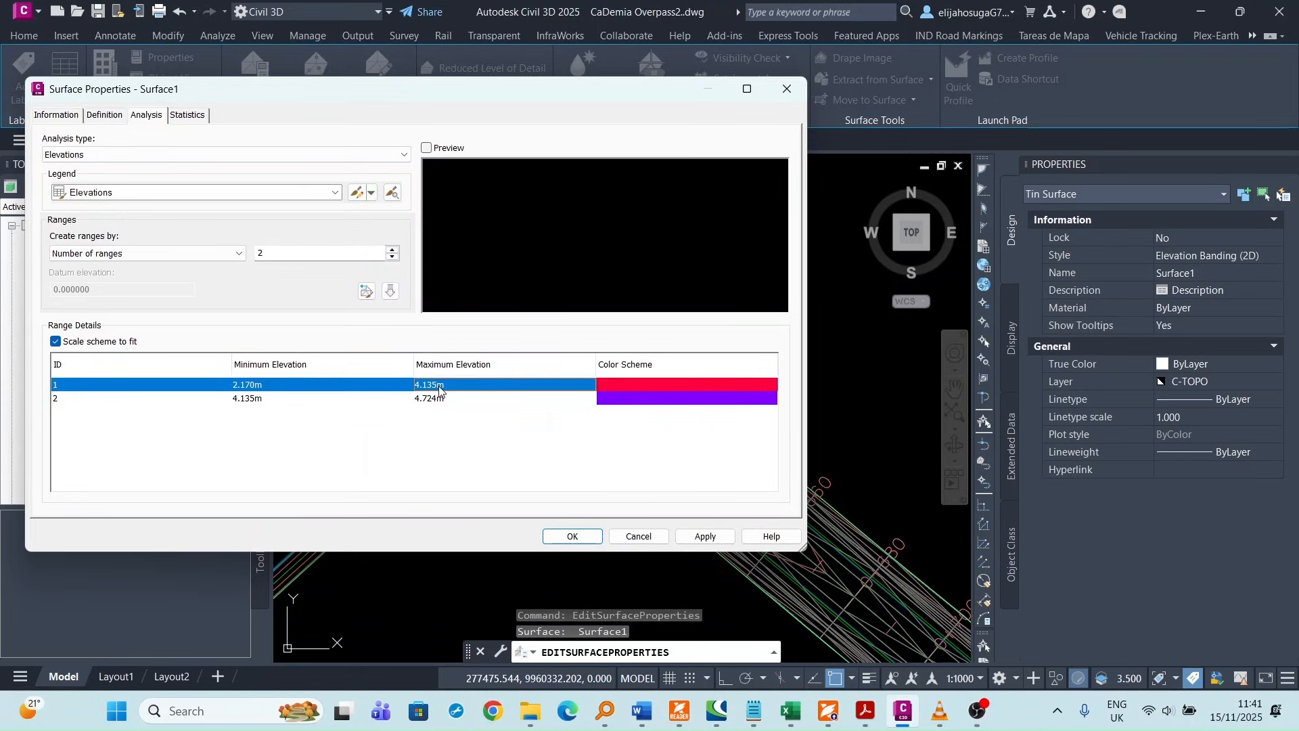
pyautogui.click(439, 387)
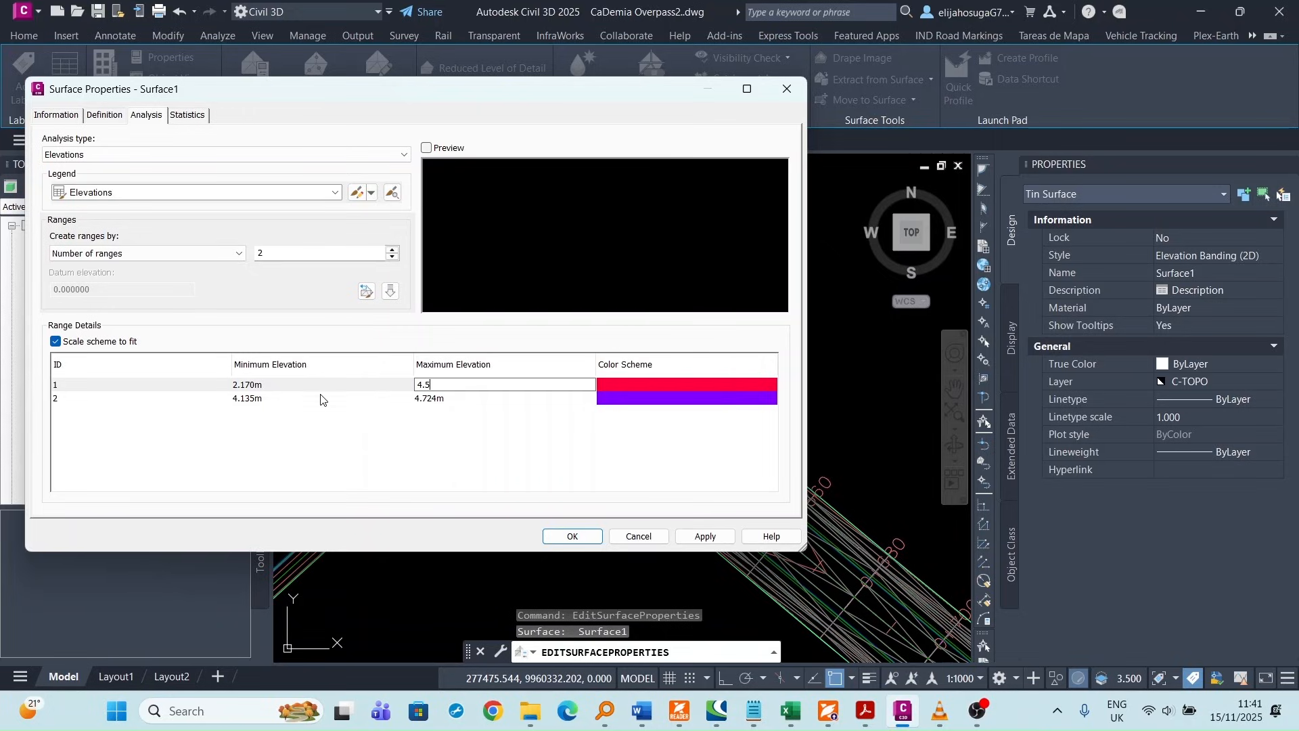
pyautogui.click(263, 402)
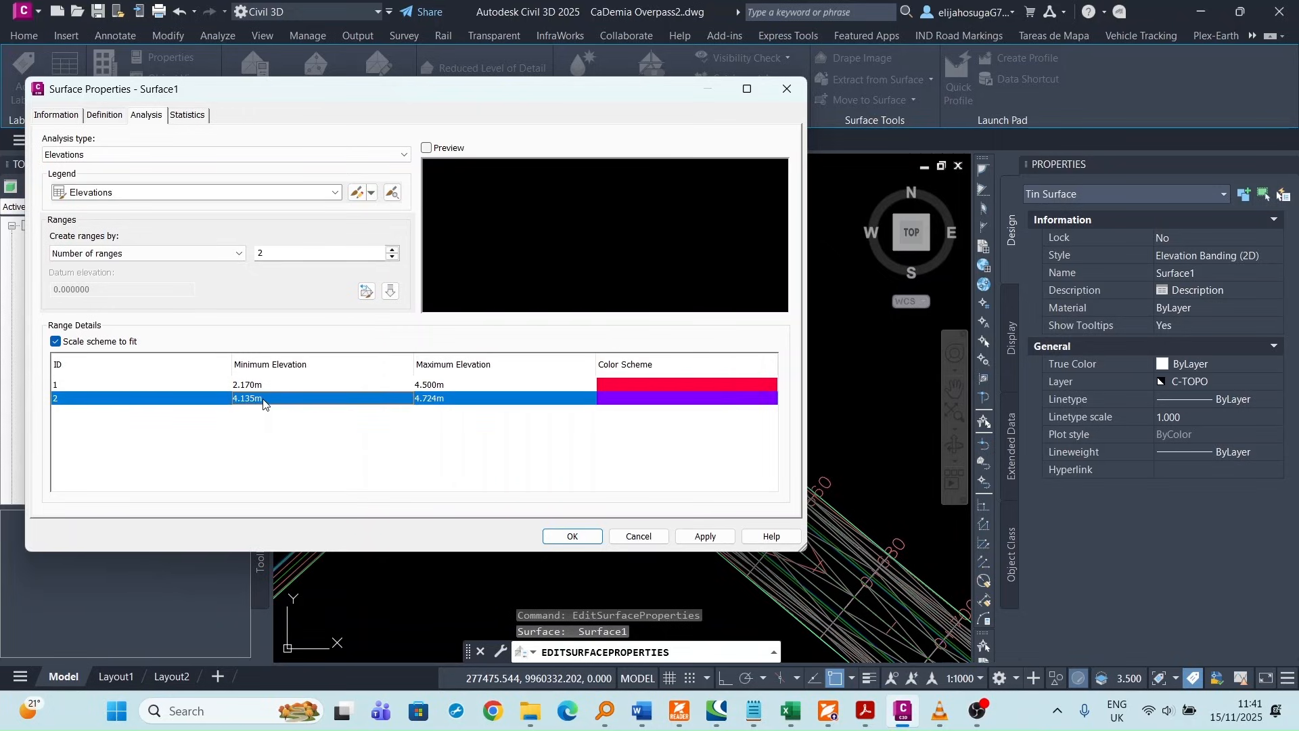
pyautogui.click(263, 401)
pyautogui.click(263, 398)
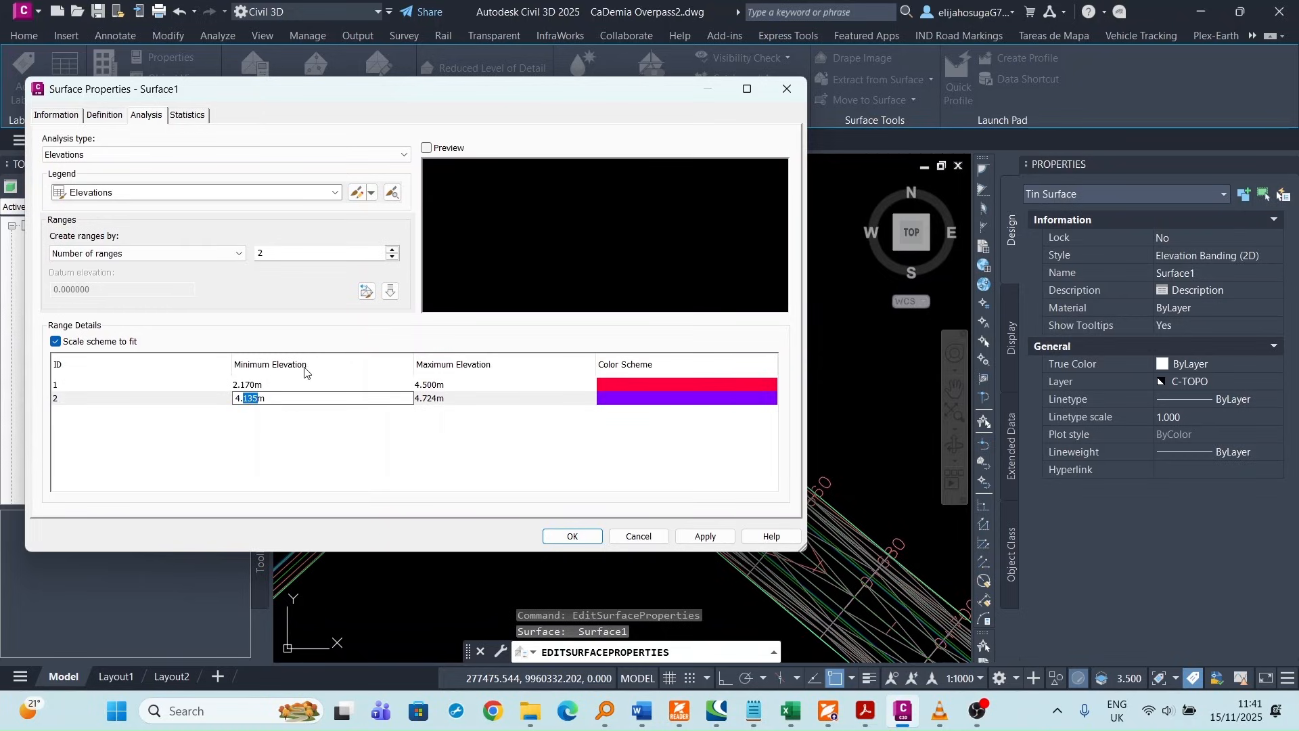
pyautogui.write('.5')
pyautogui.click(705, 536)
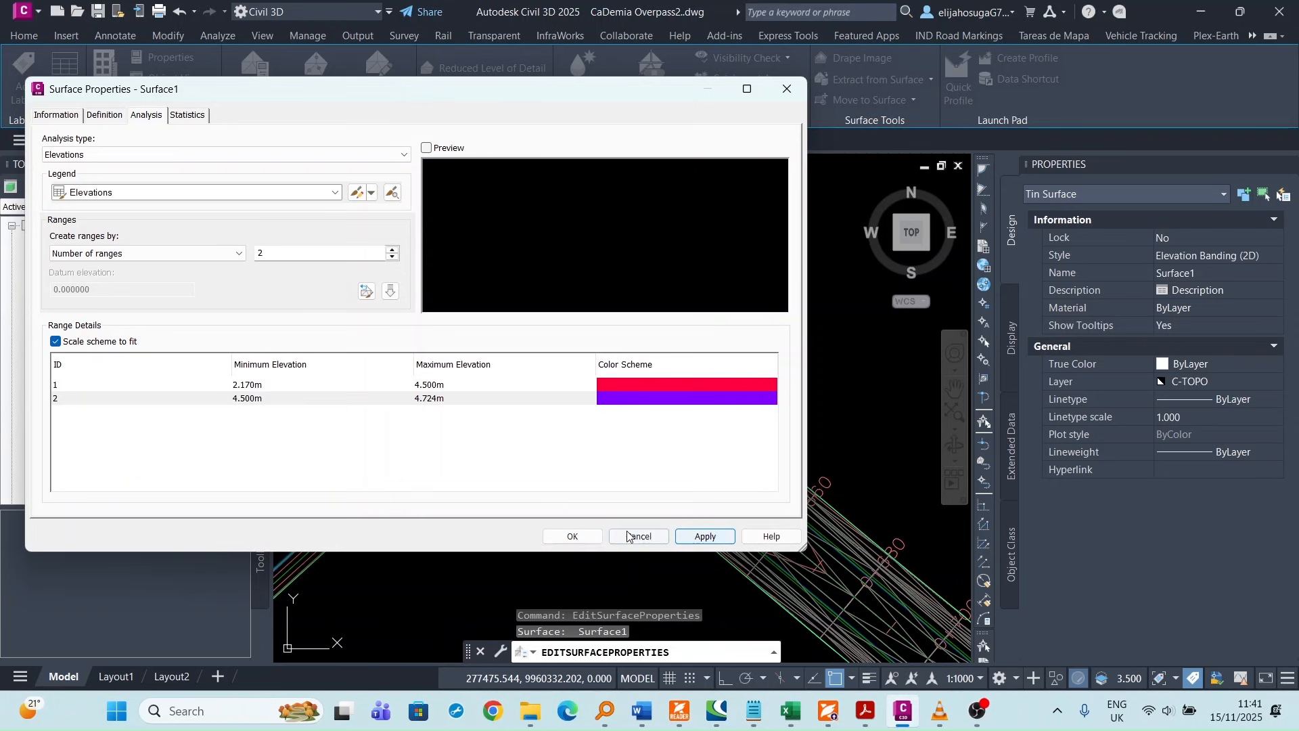
pyautogui.click(574, 535)
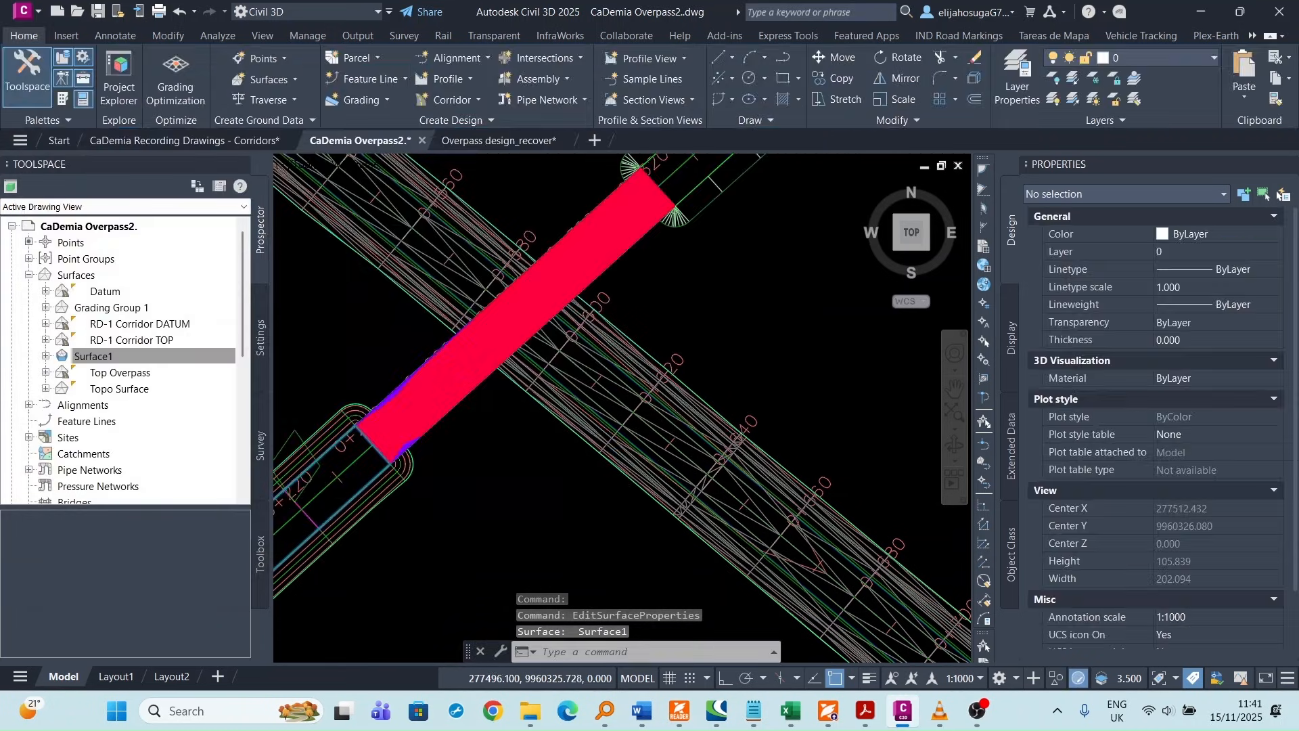
# - In the Overpass profile view, raise the middle tangent of the design profile by its grip, and deselect the profile
pyautogui.scroll(-4, 485, 346)
pyautogui.scroll(2, 473, 333)
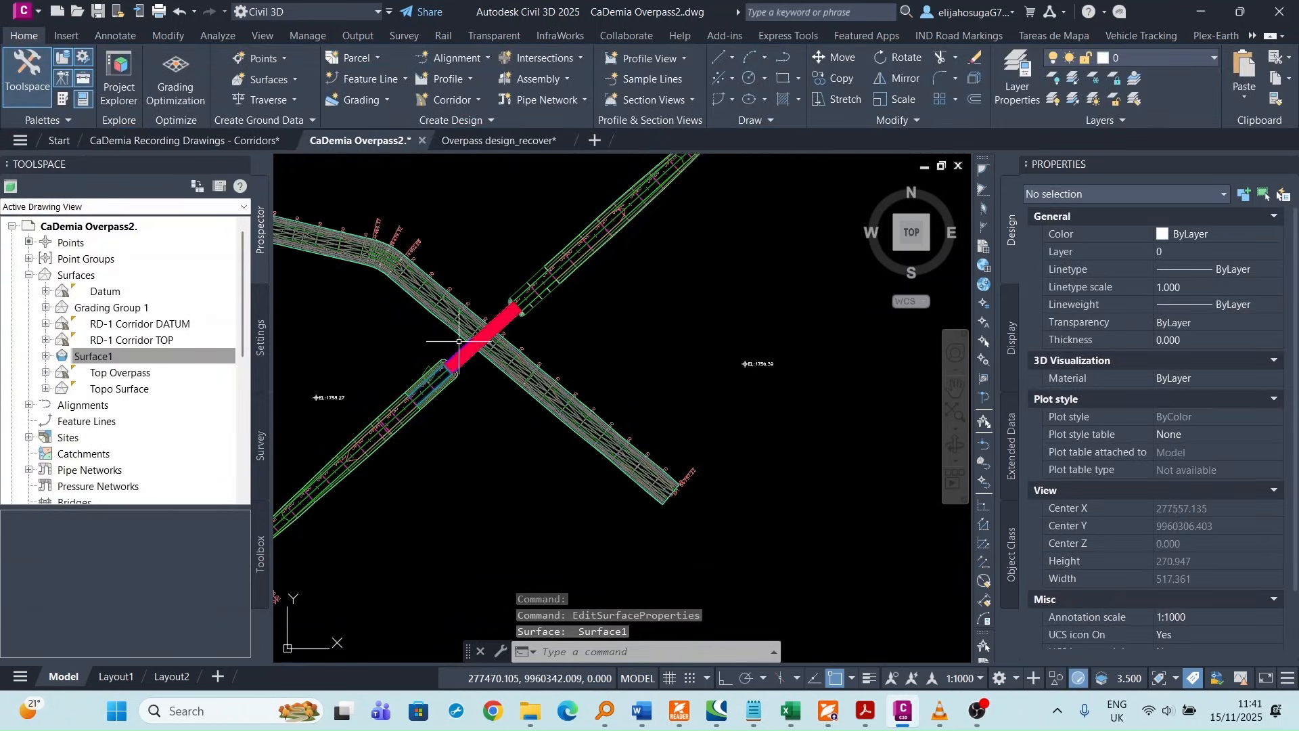
pyautogui.scroll(3, 489, 333)
pyautogui.scroll(-10, 488, 333)
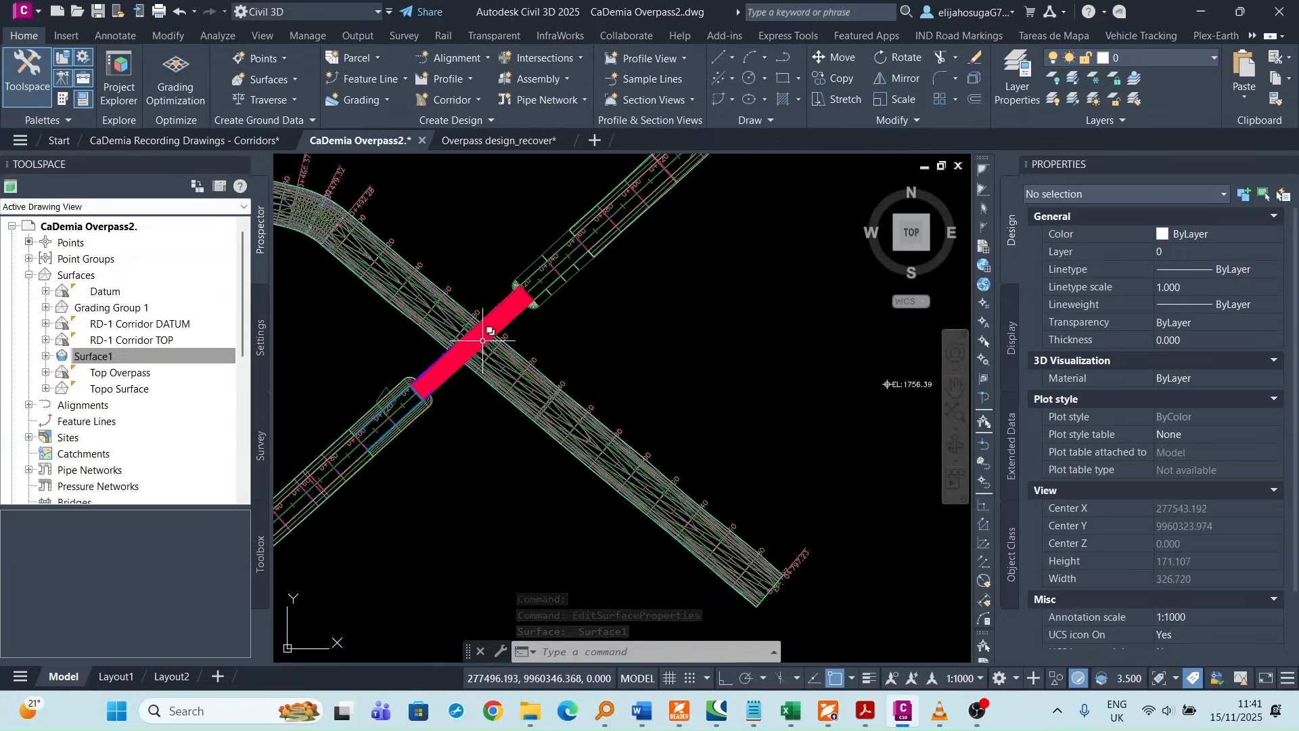
pyautogui.scroll(-2, 489, 334)
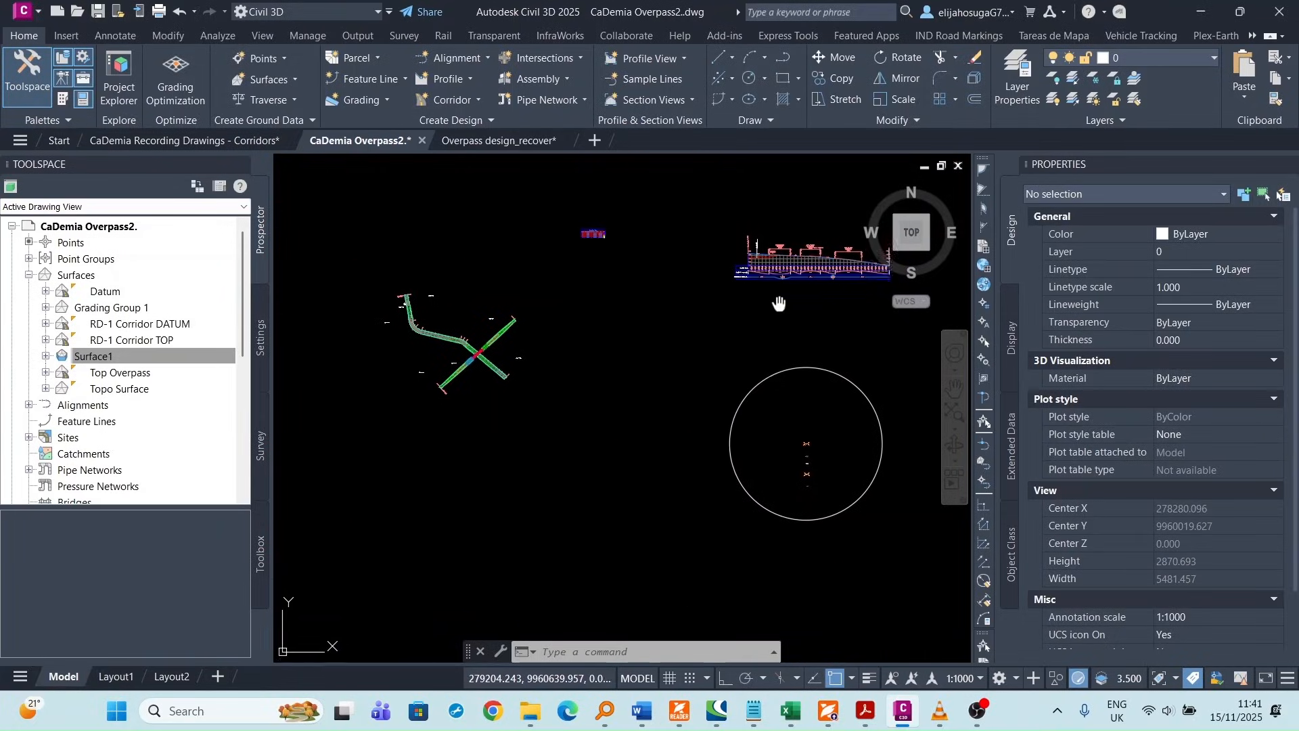
pyautogui.scroll(-3, 779, 302)
pyautogui.scroll(5, 717, 336)
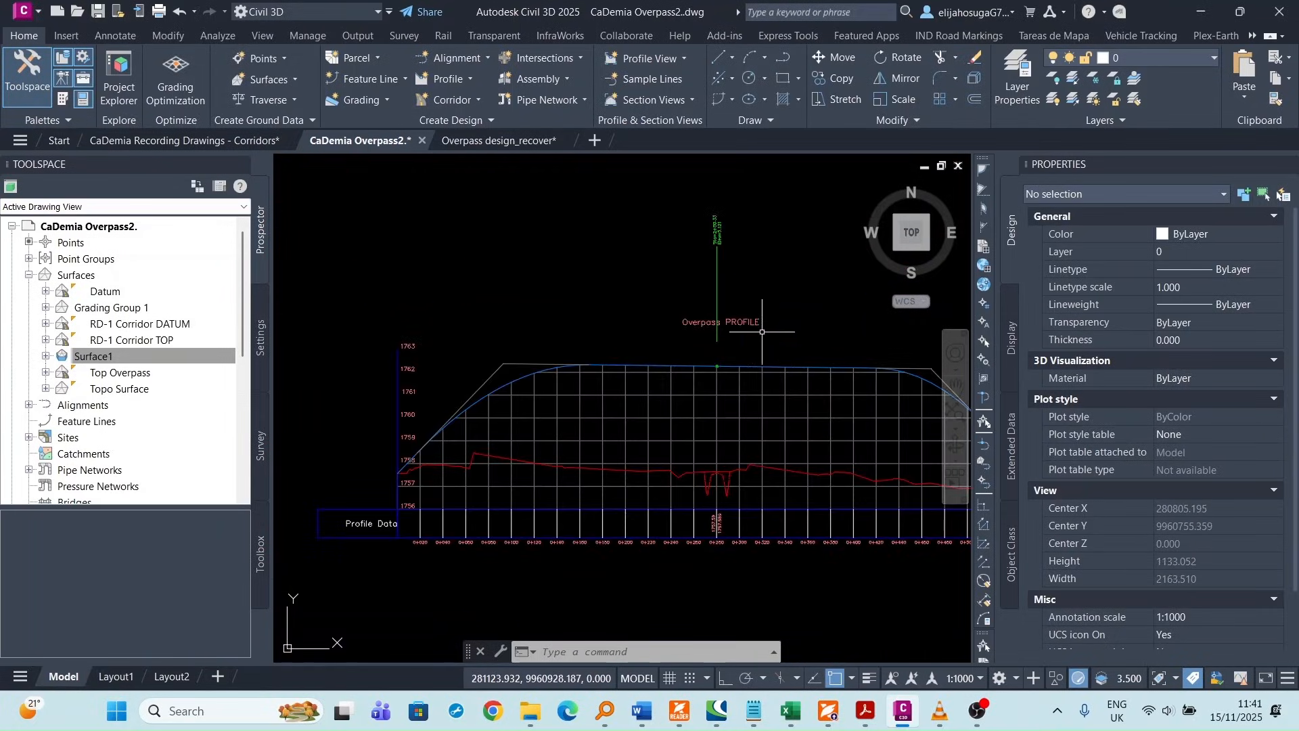
pyautogui.scroll(2, 727, 371)
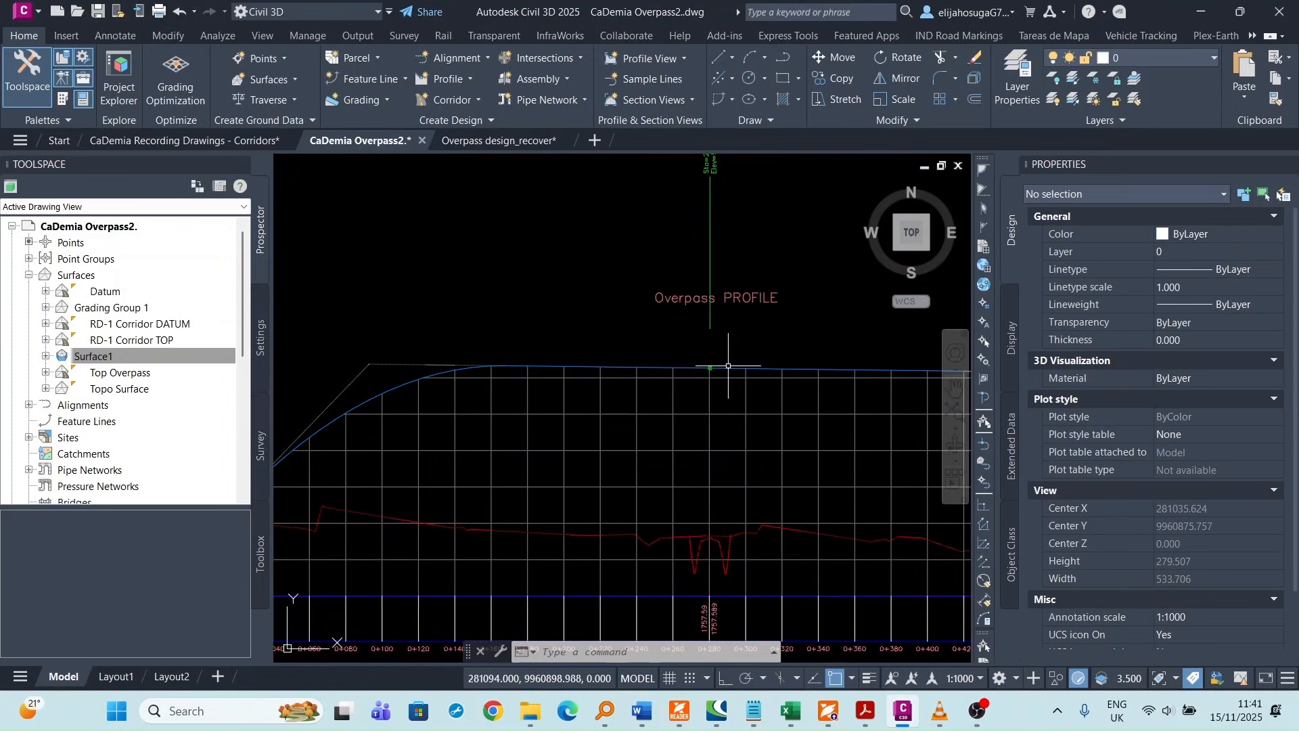
pyautogui.click(728, 366)
pyautogui.click(735, 370)
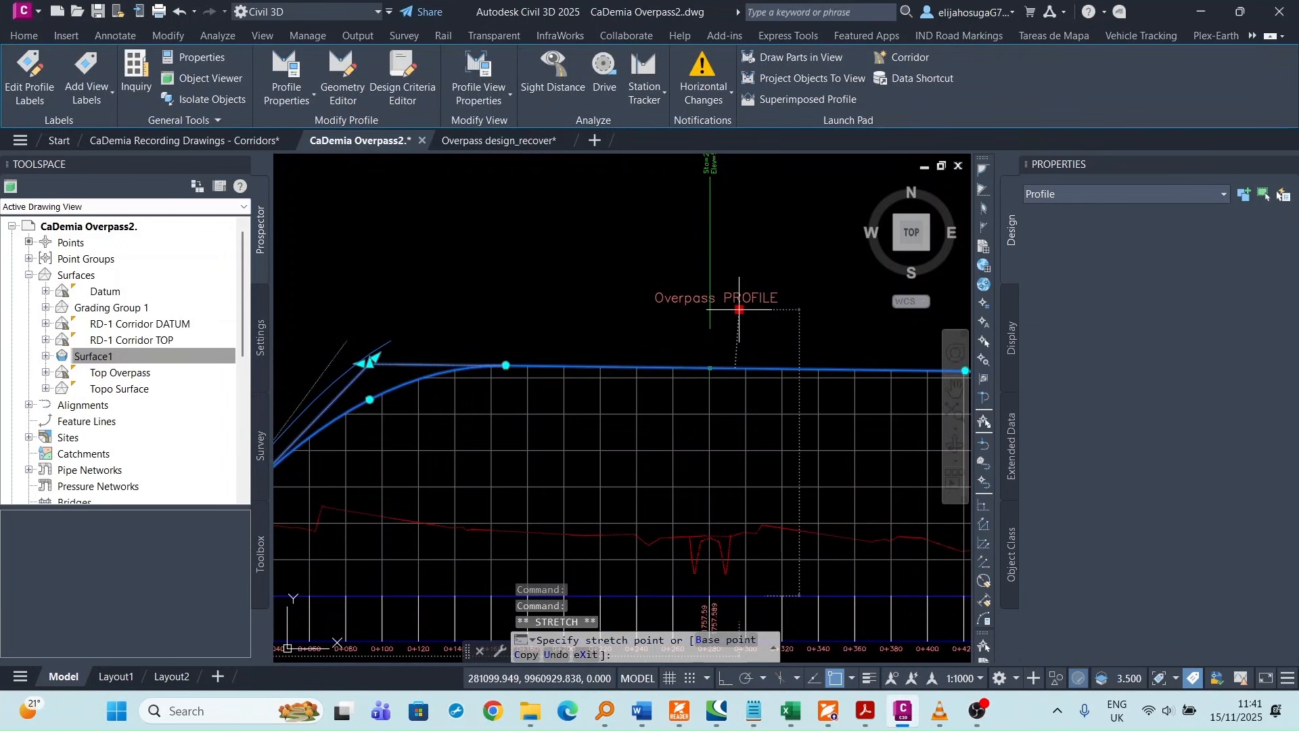
pyautogui.scroll(-4, 643, 338)
pyautogui.scroll(-2, 477, 404)
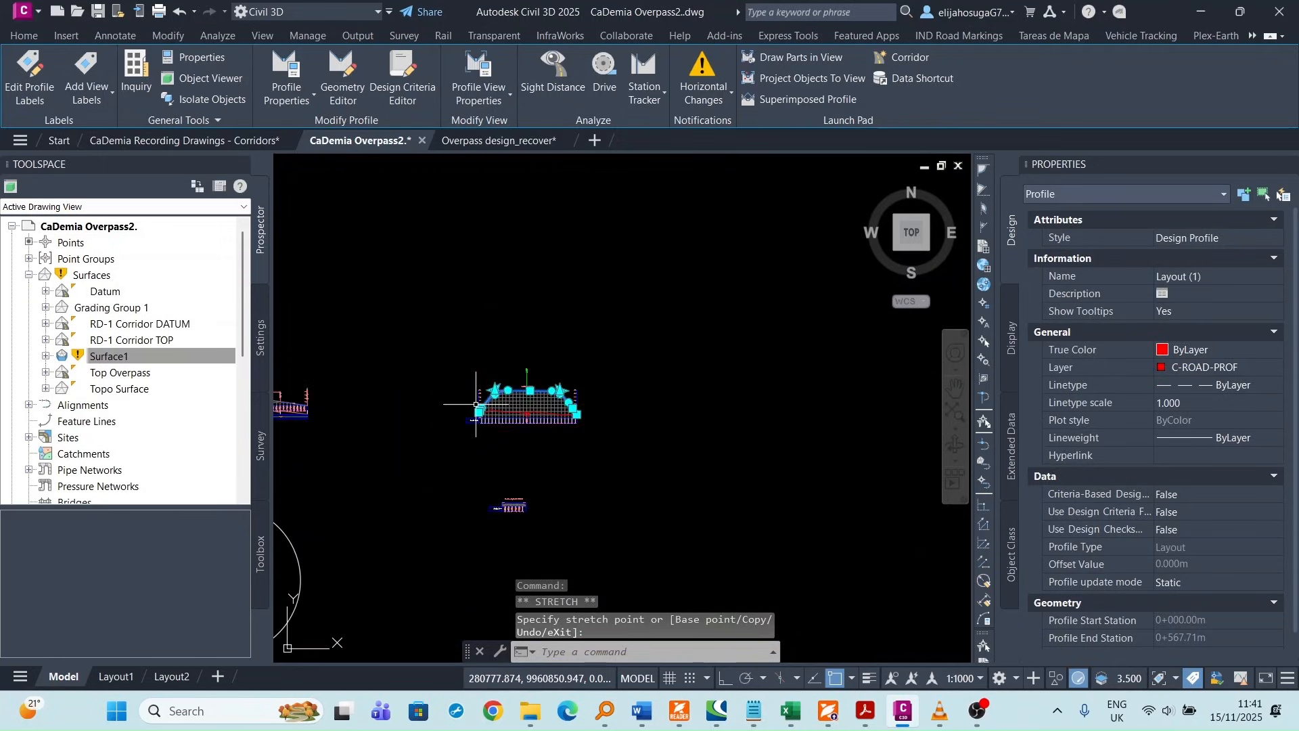
pyautogui.scroll(-3, 477, 405)
pyautogui.moveTo(467, 406); pyautogui.dragTo(584, 417, button='middle')
pyautogui.scroll(1, 576, 417)
pyautogui.scroll(1, 348, 454)
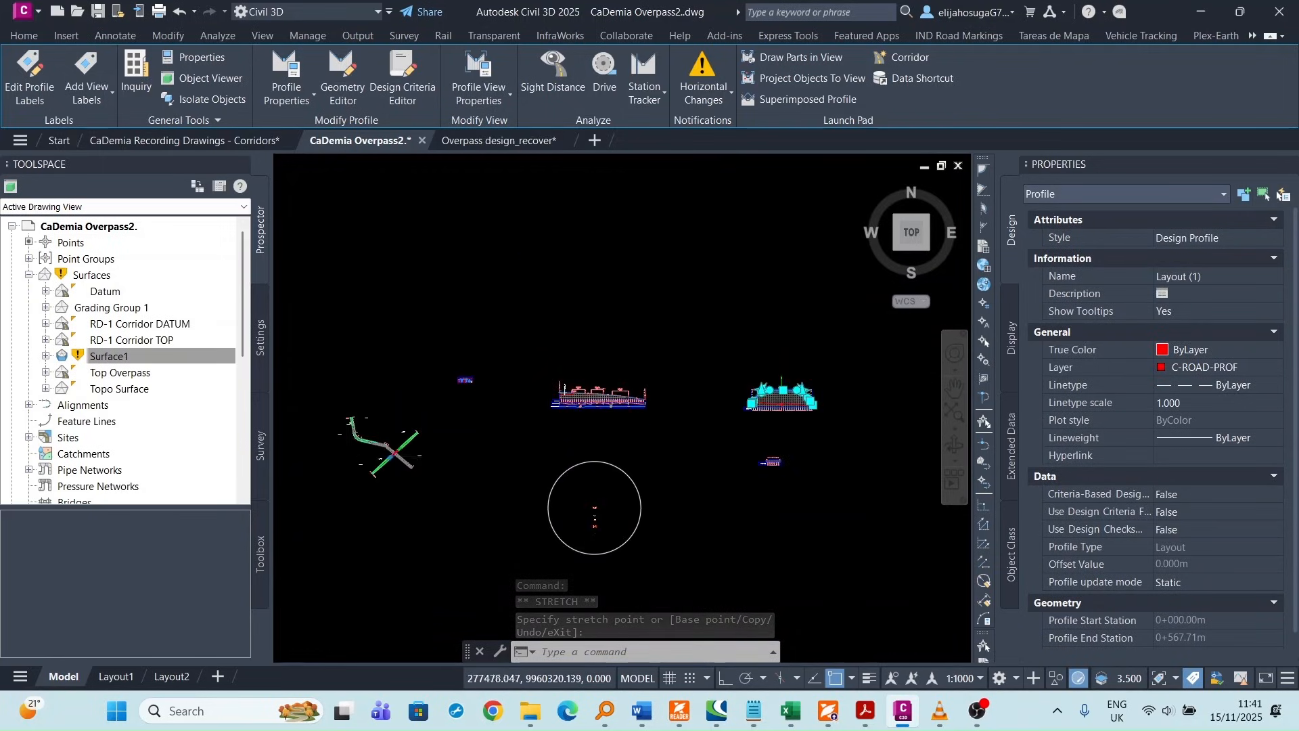
pyautogui.scroll(5, 395, 454)
pyautogui.scroll(-2, 454, 401)
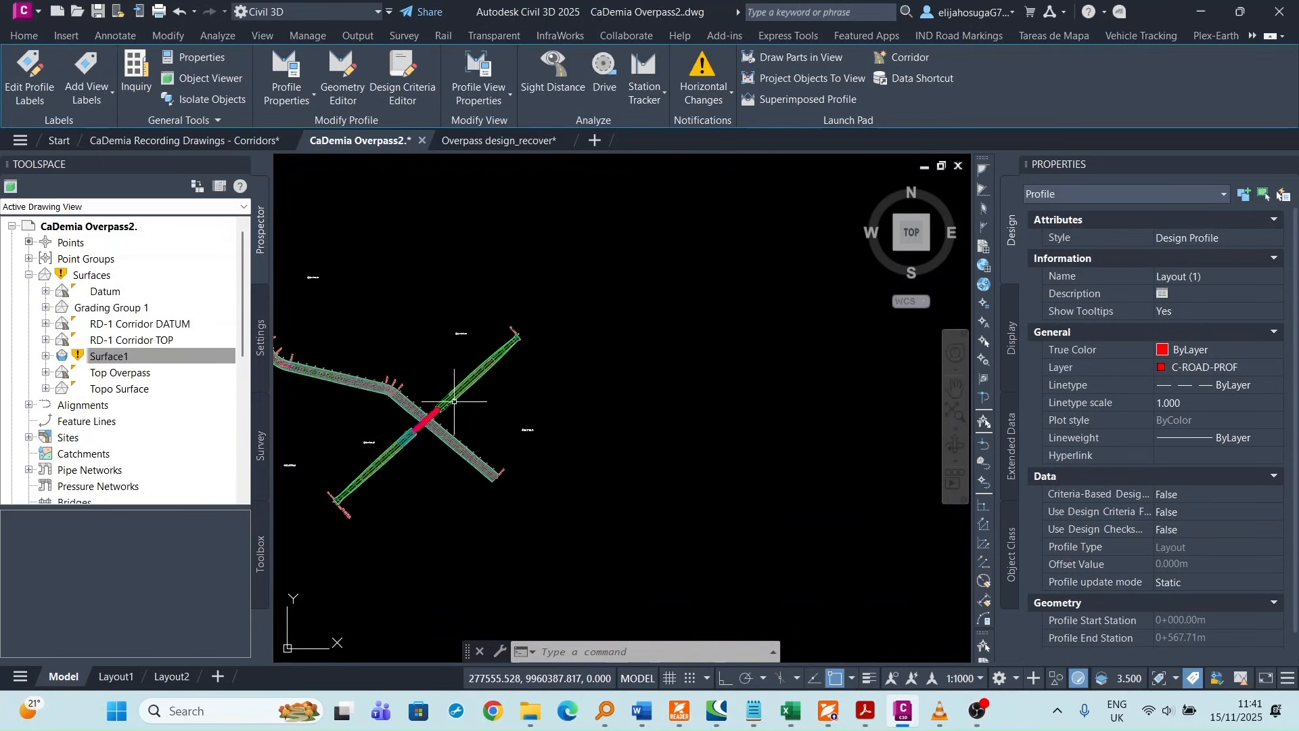
pyautogui.press('Escape')
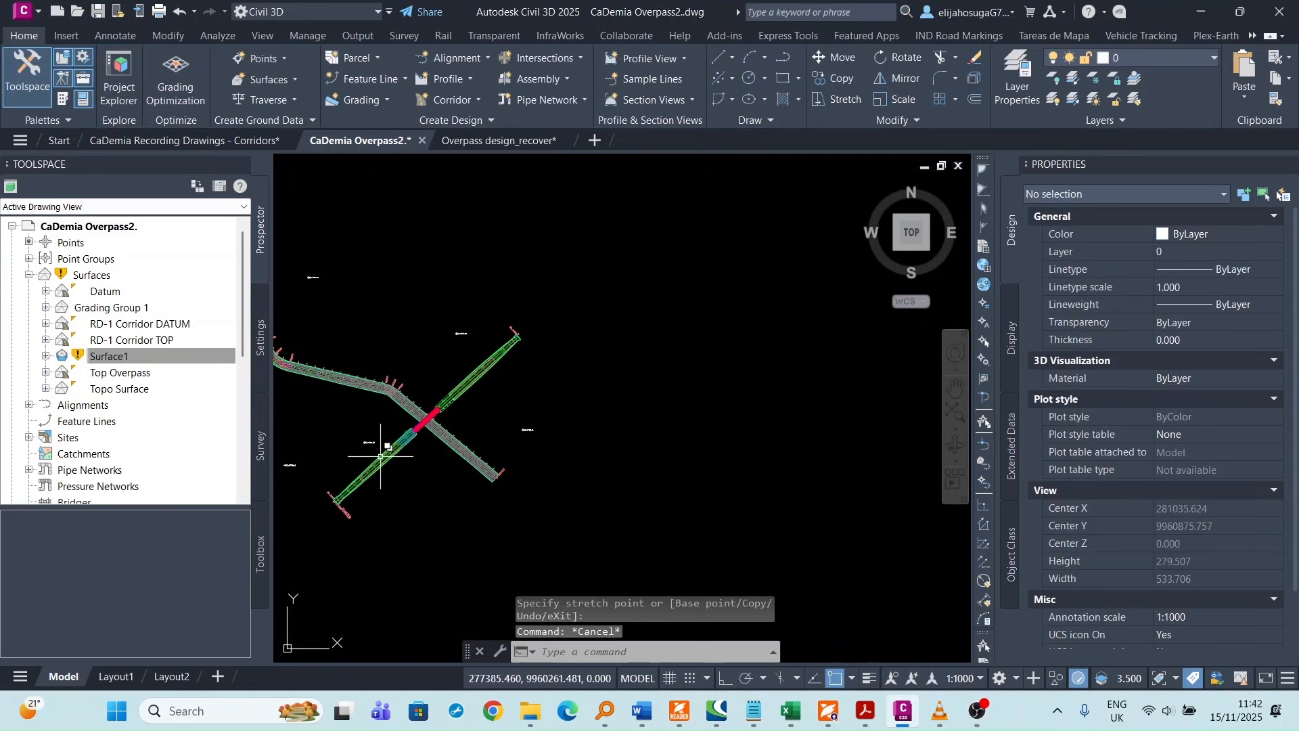
# - Select the Grading corridor southwest of the crossing and rebuild it
pyautogui.scroll(6, 381, 456)
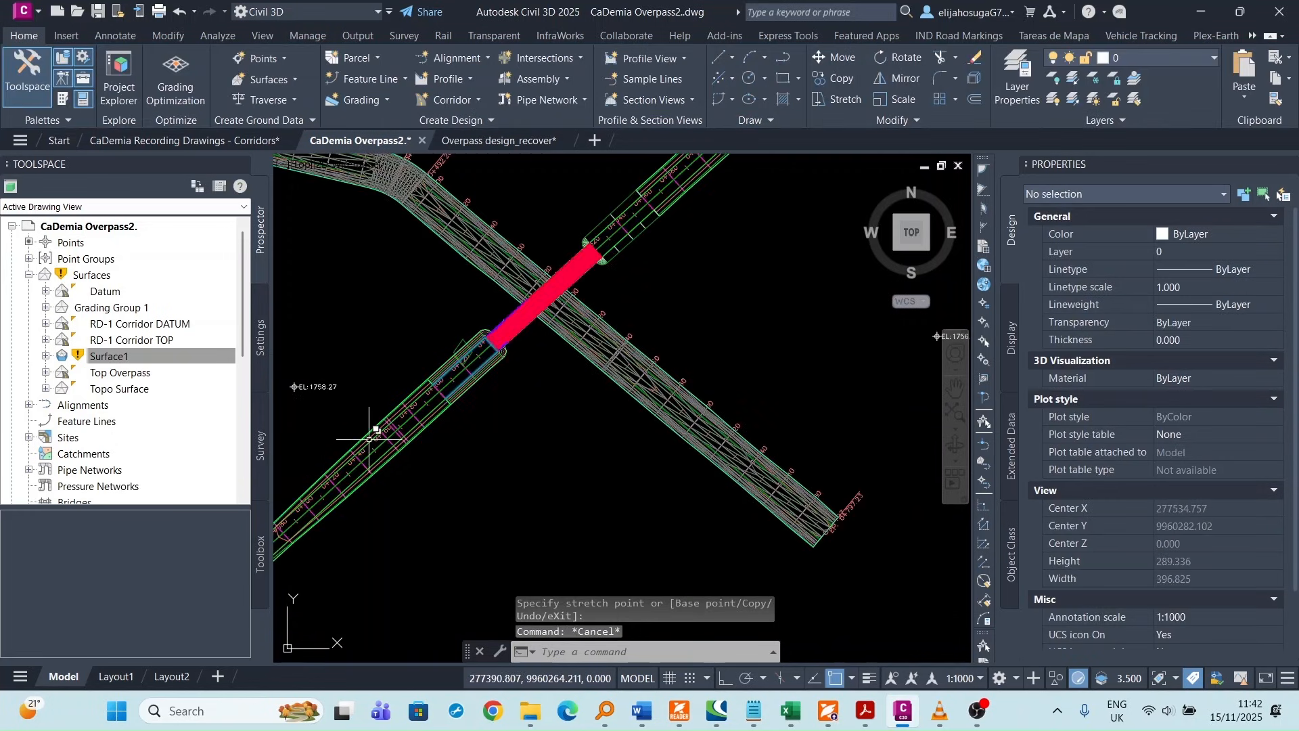
pyautogui.click(369, 440)
pyautogui.click(434, 517)
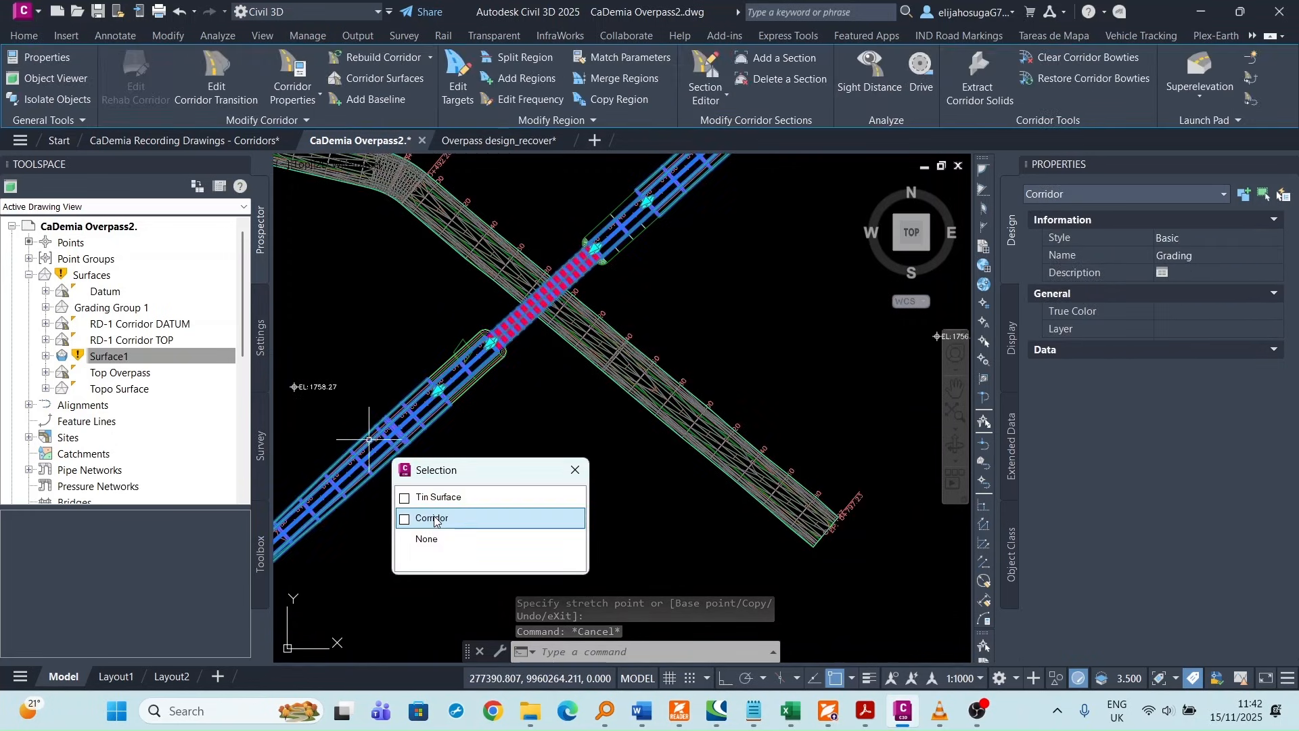
pyautogui.rightClick(402, 447)
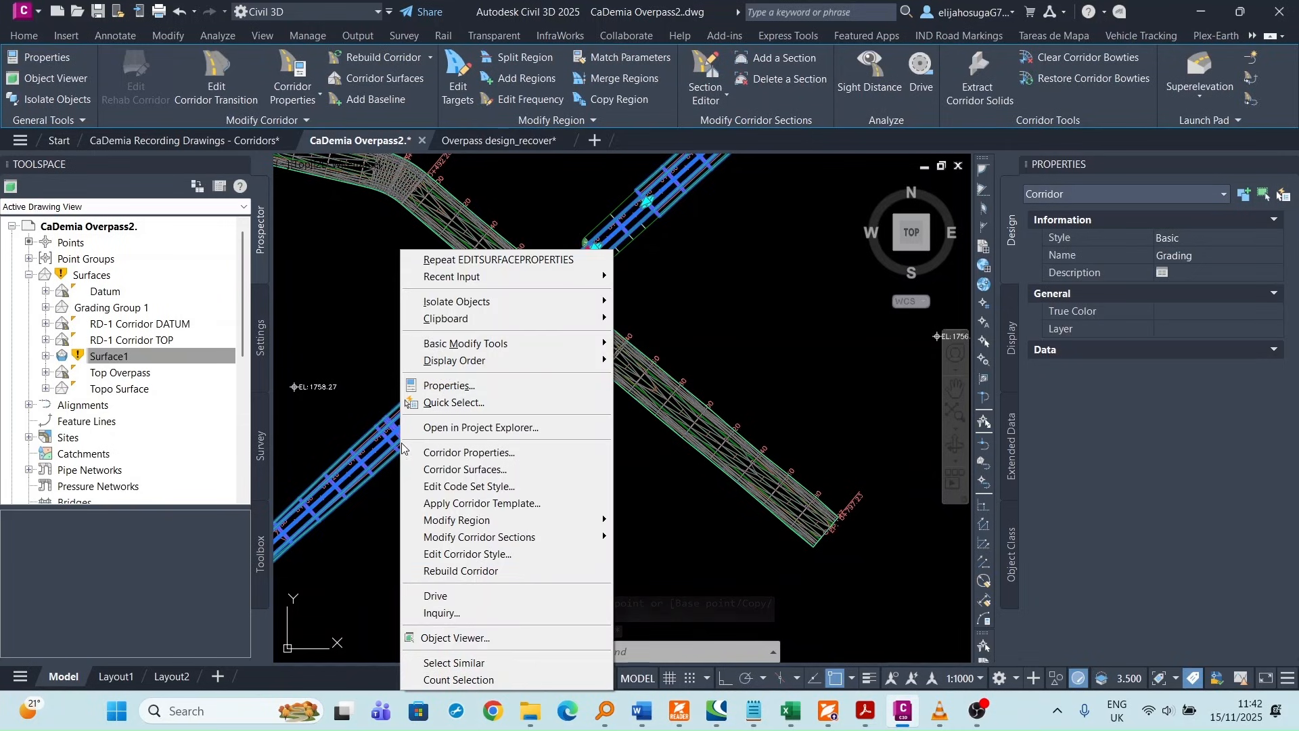
pyautogui.click(465, 570)
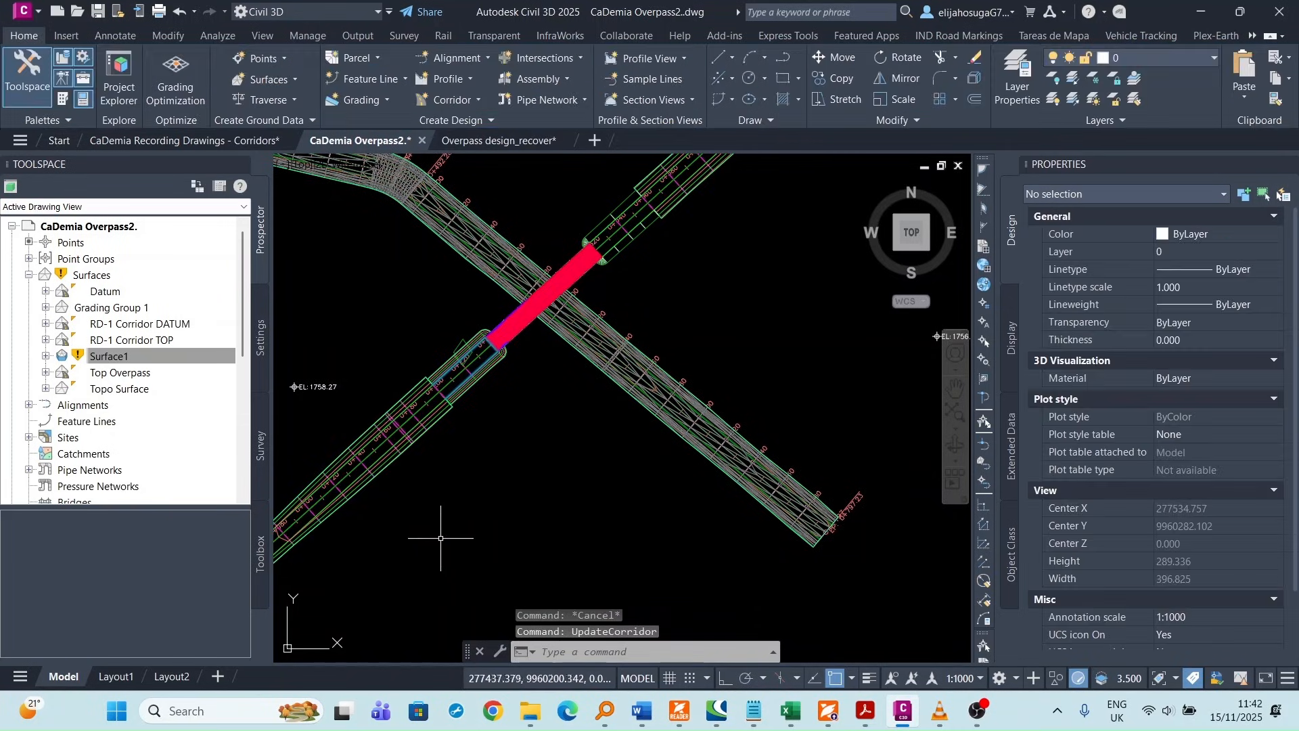
# - Select the Grading (1) corridor at the northeast end of the overpass and rebuild it
pyautogui.scroll(3, 431, 402)
pyautogui.scroll(-3, 431, 401)
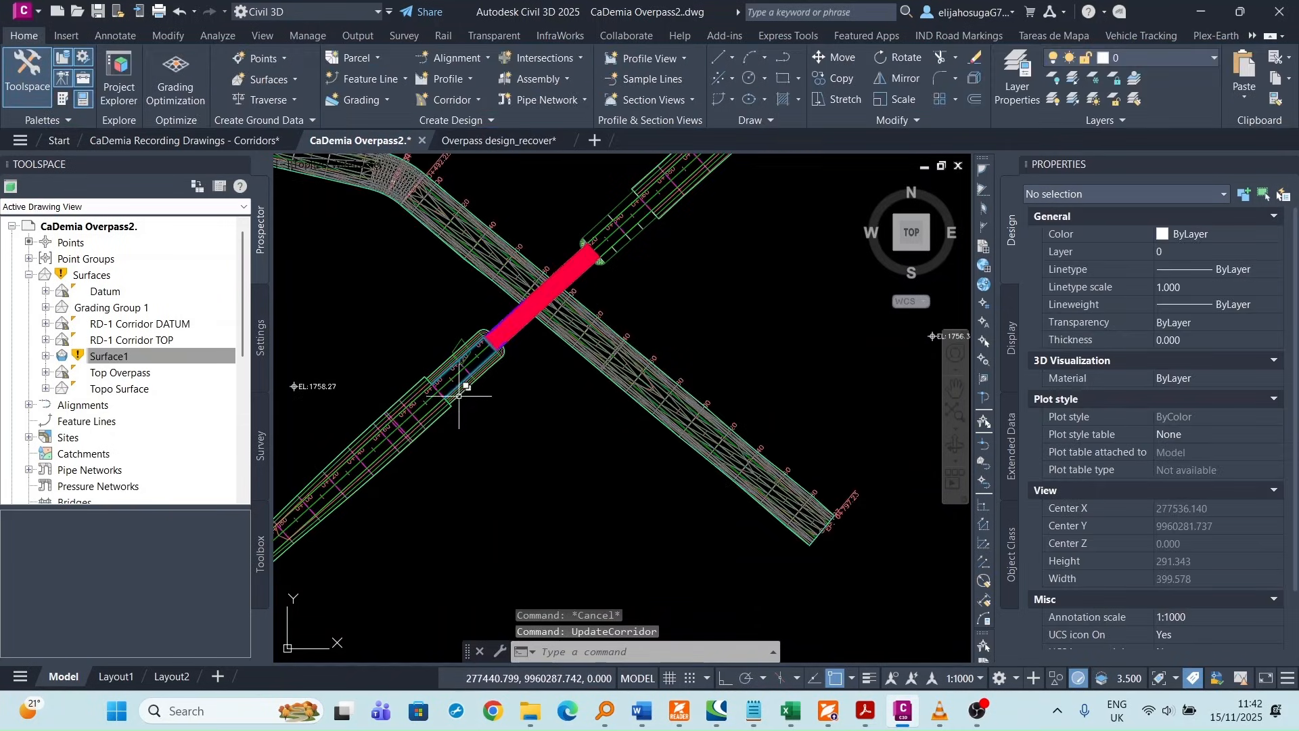
pyautogui.moveTo(481, 385); pyautogui.dragTo(468, 436, button='middle')
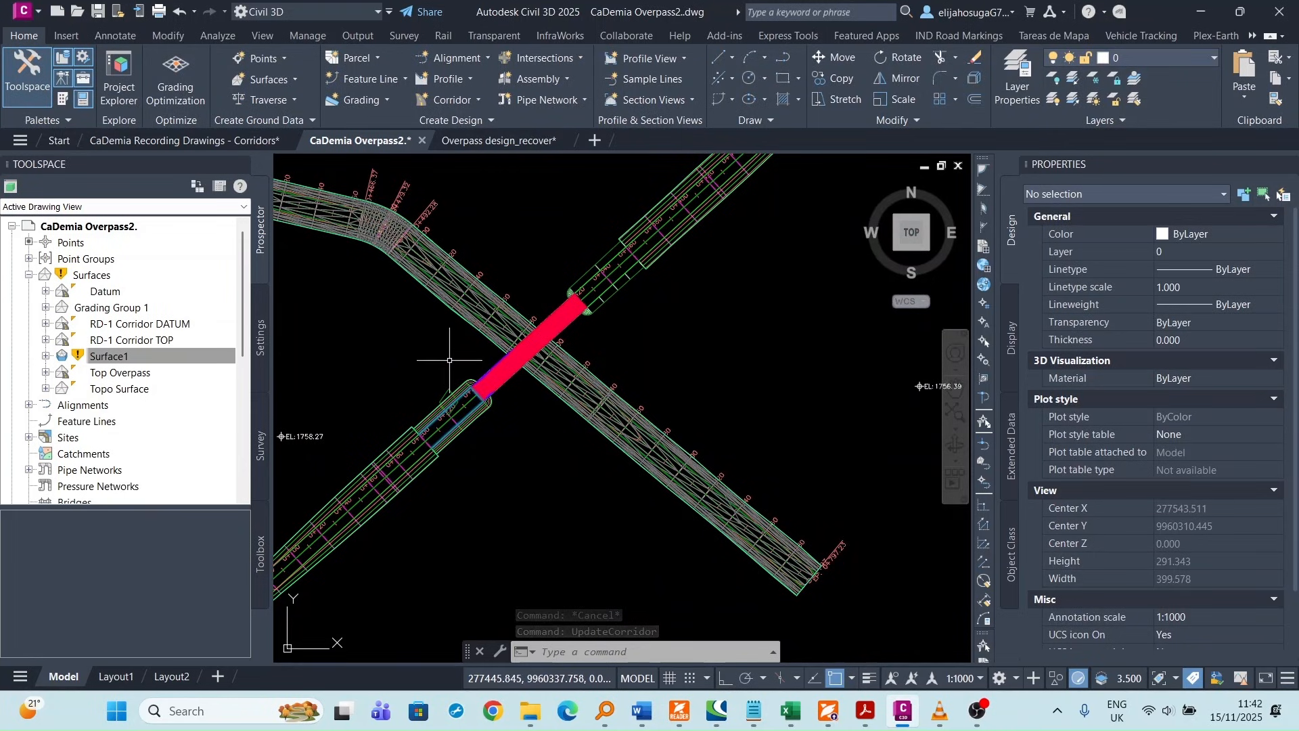
pyautogui.scroll(4, 596, 291)
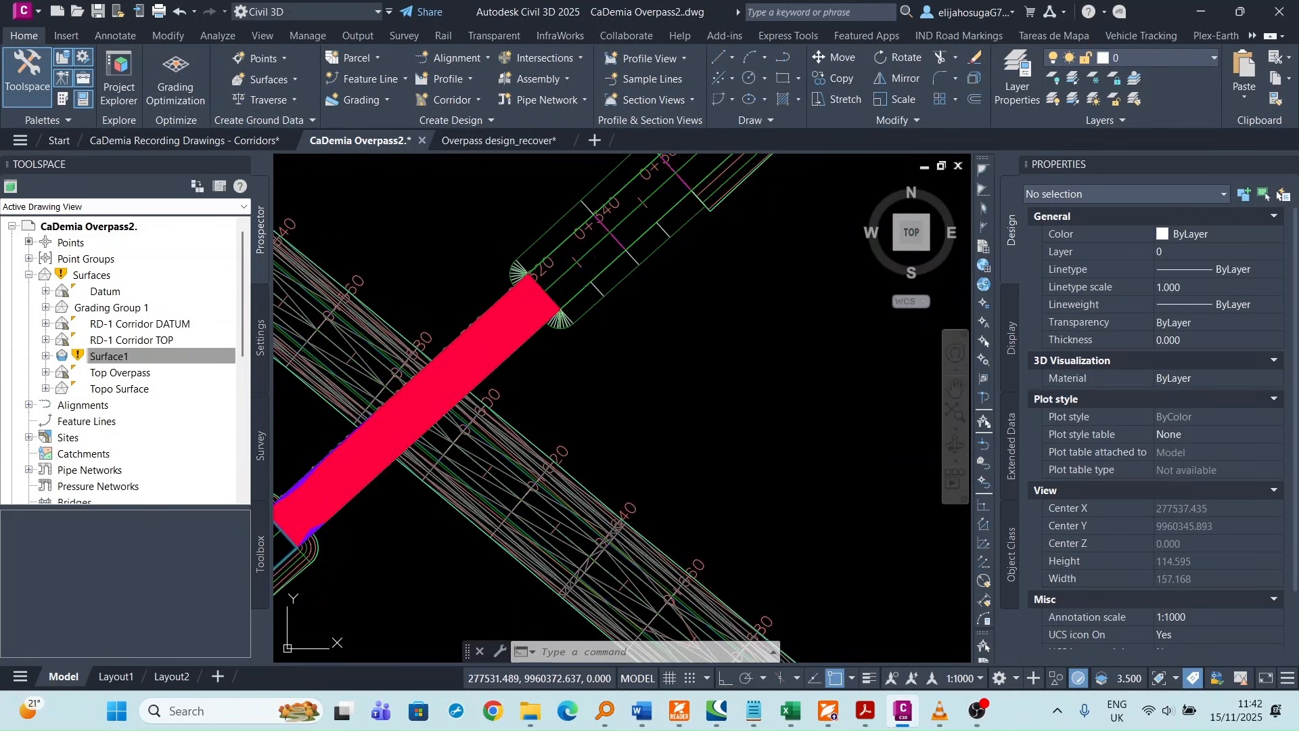
pyautogui.click(595, 290)
pyautogui.rightClick(595, 289)
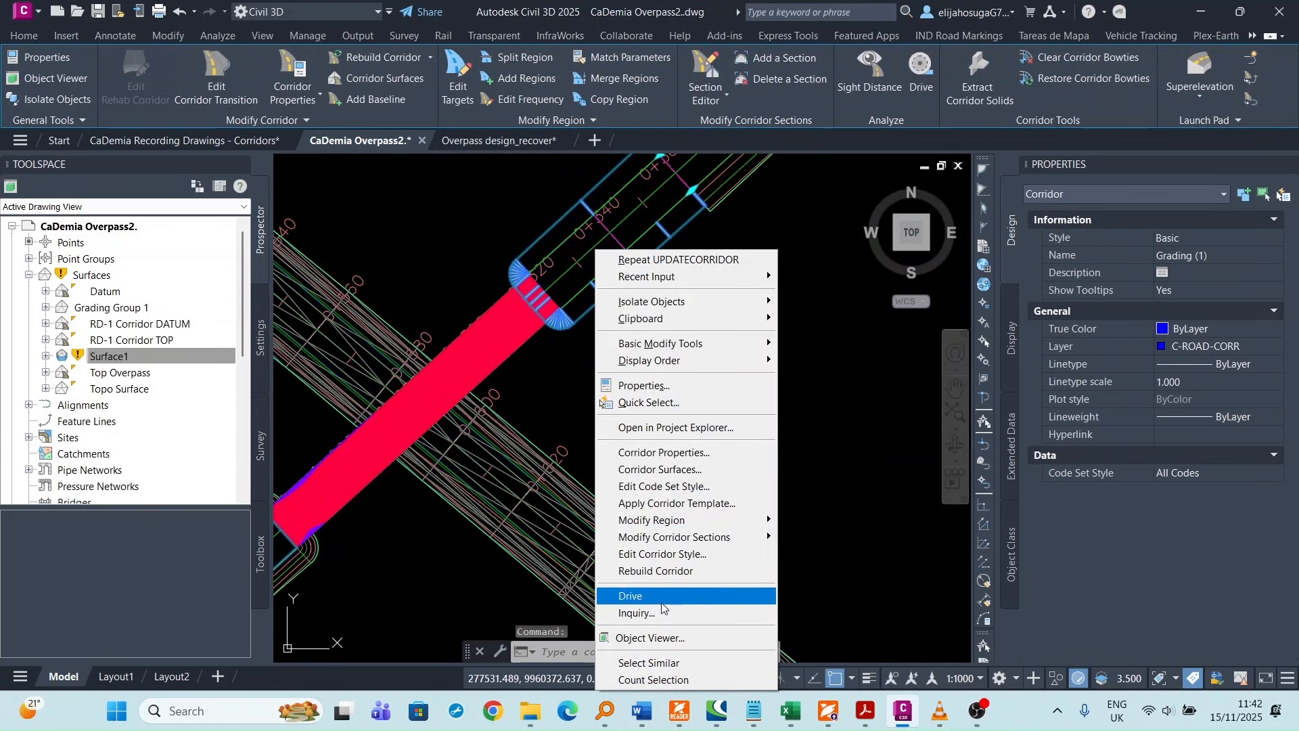
pyautogui.click(656, 570)
pyautogui.scroll(-4, 628, 235)
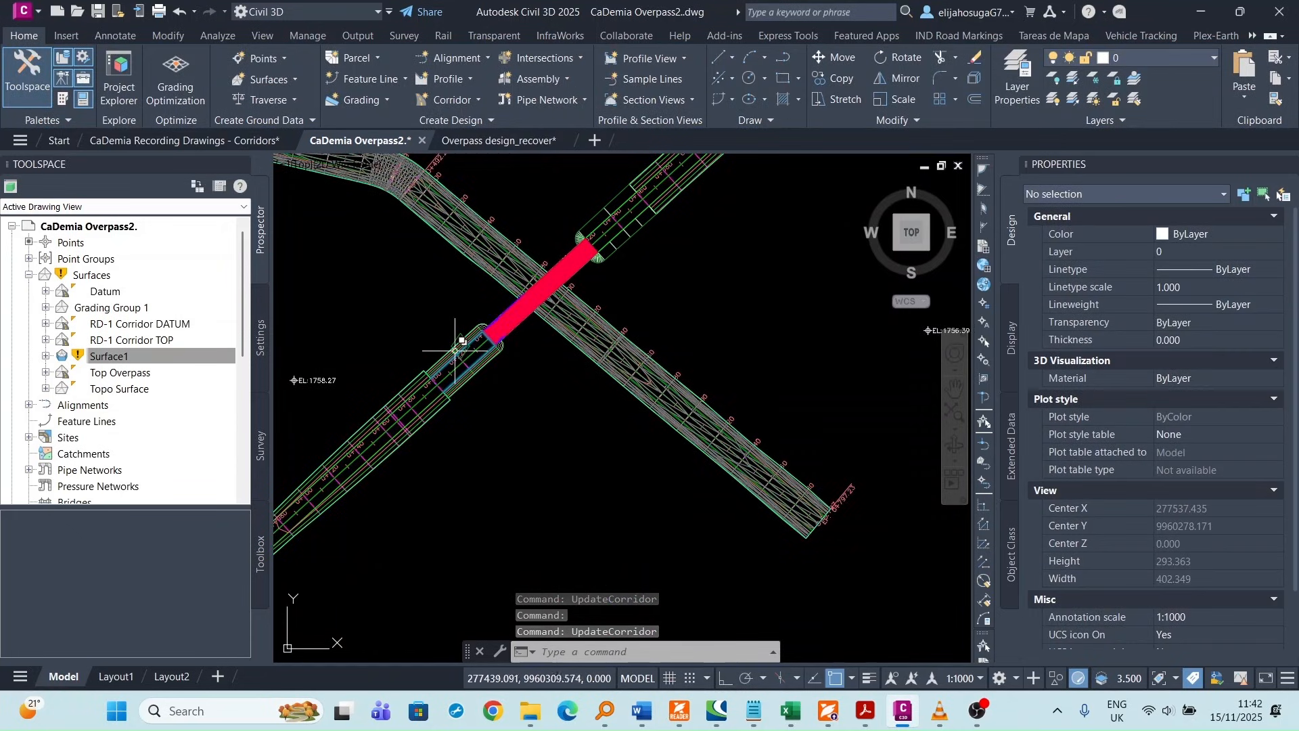
pyautogui.scroll(-5, 507, 323)
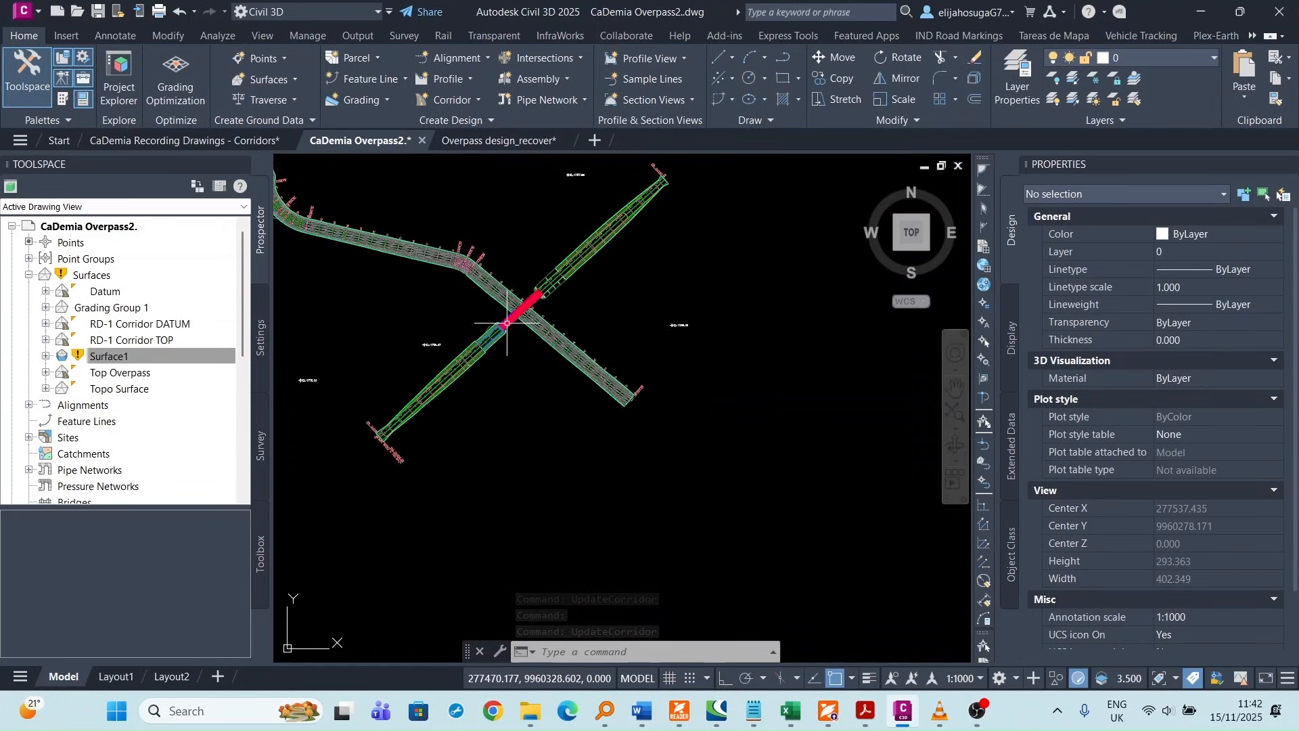
# - Raise the middle tangent of the Overpass design profile further by its grip near station 0+300, and deselect the profile
pyautogui.scroll(-8, 507, 323)
pyautogui.scroll(8, 648, 335)
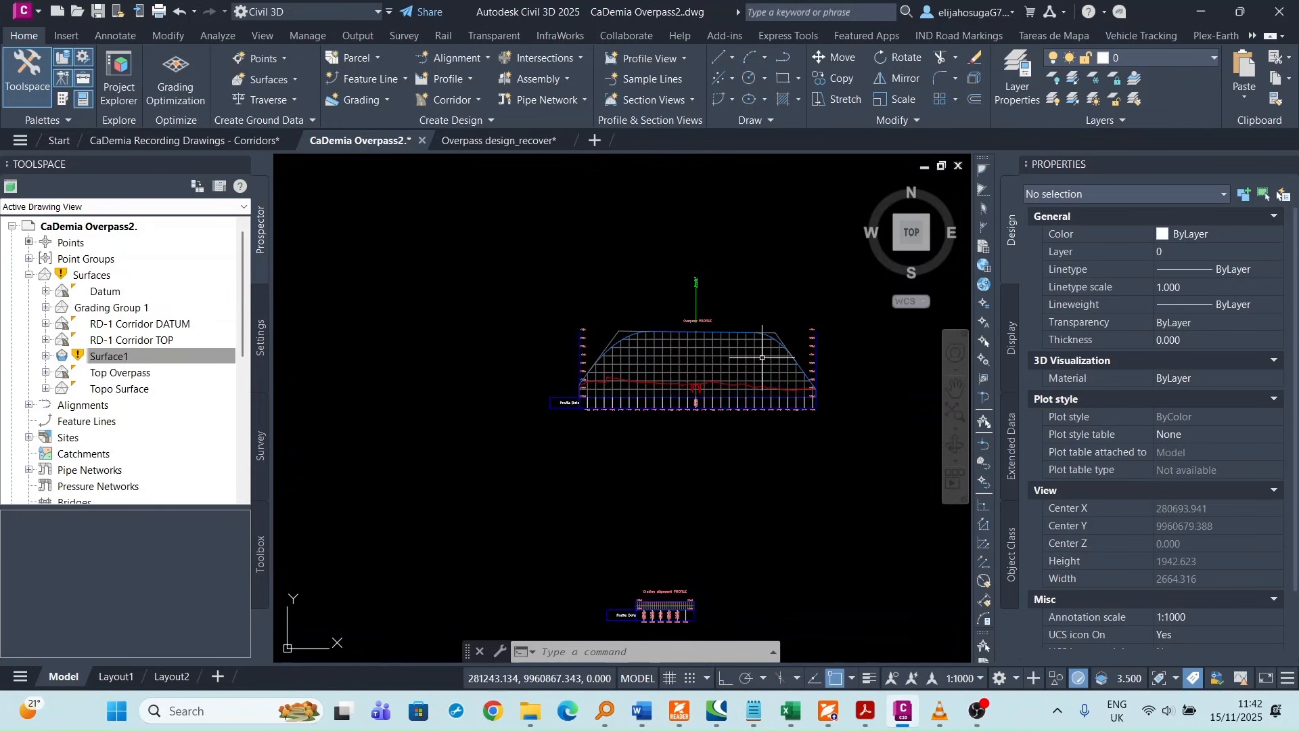
pyautogui.click(716, 325)
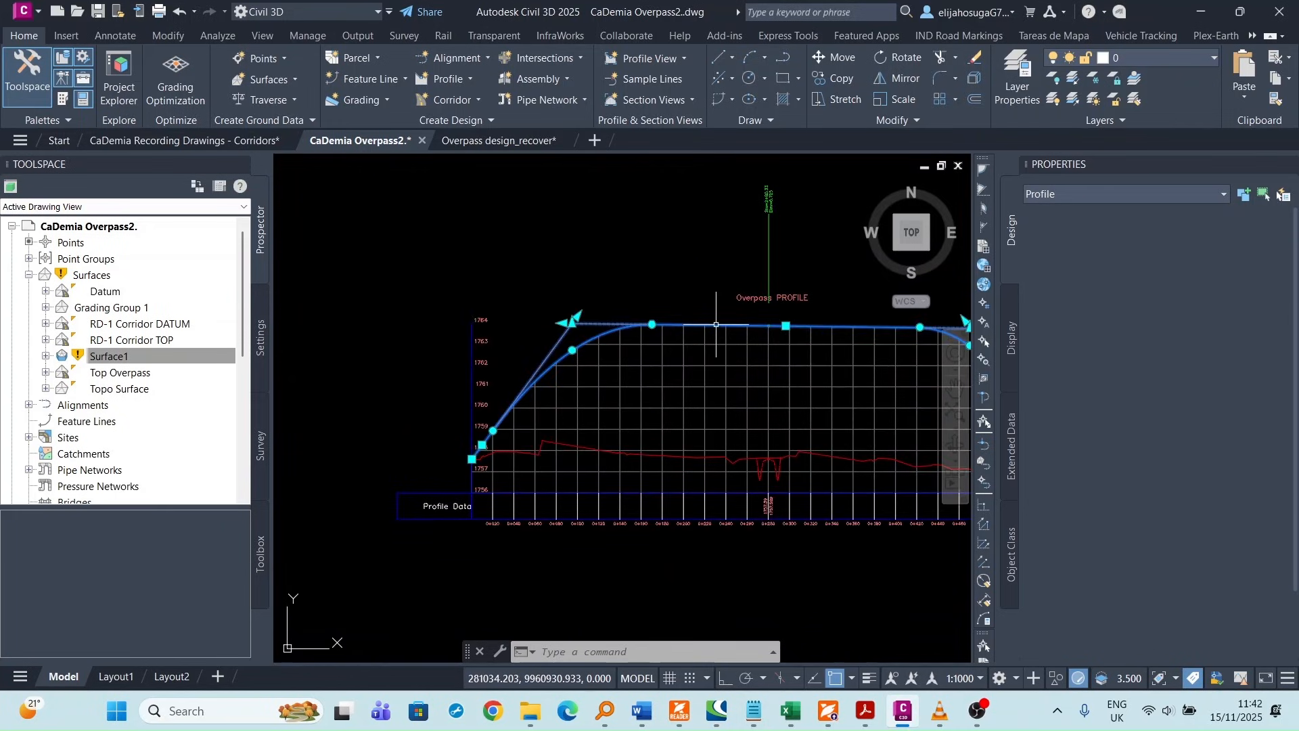
pyautogui.click(786, 326)
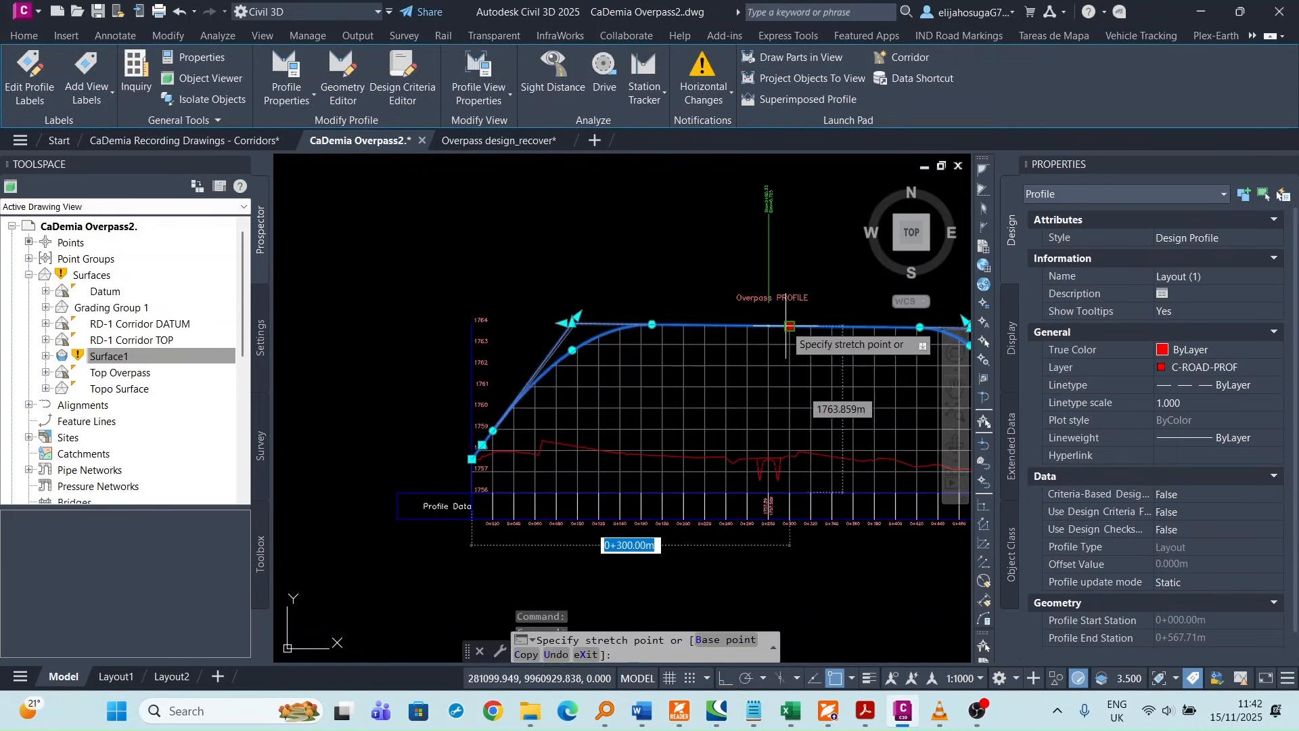
pyautogui.click(788, 274)
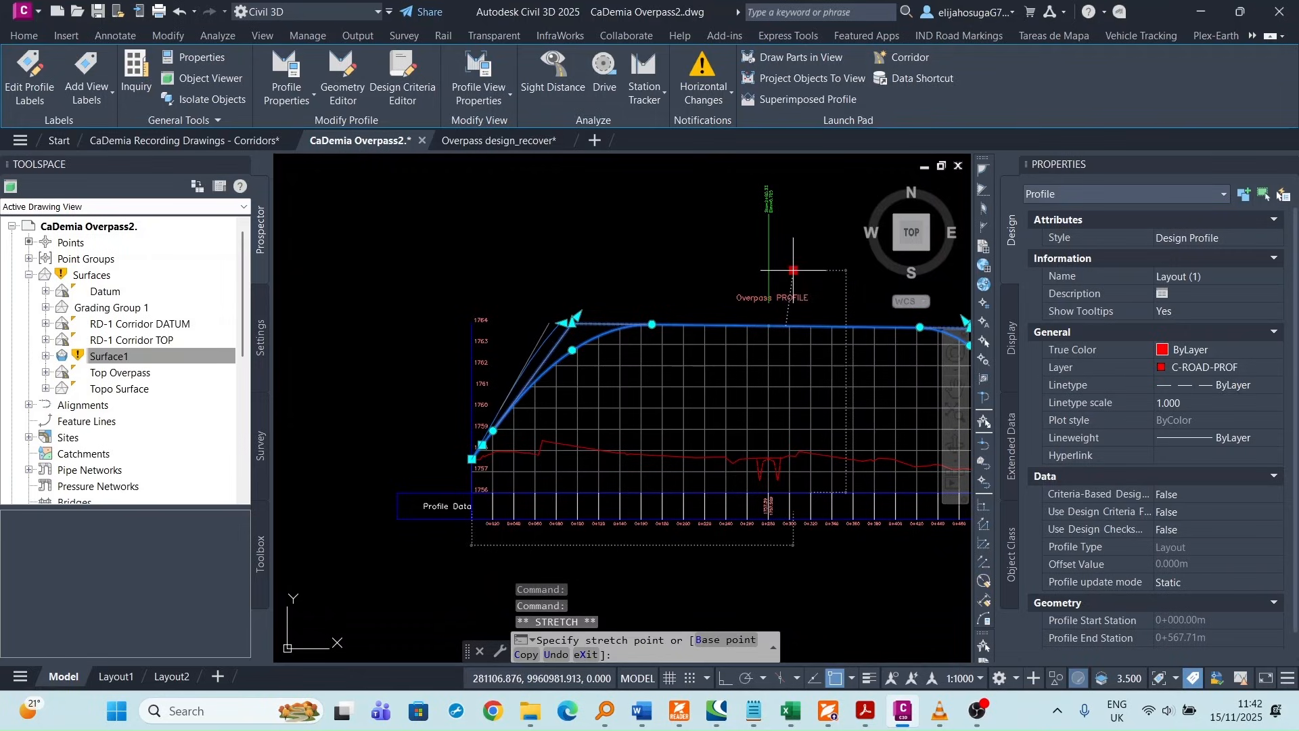
pyautogui.scroll(-4, 642, 335)
pyautogui.scroll(-6, 636, 362)
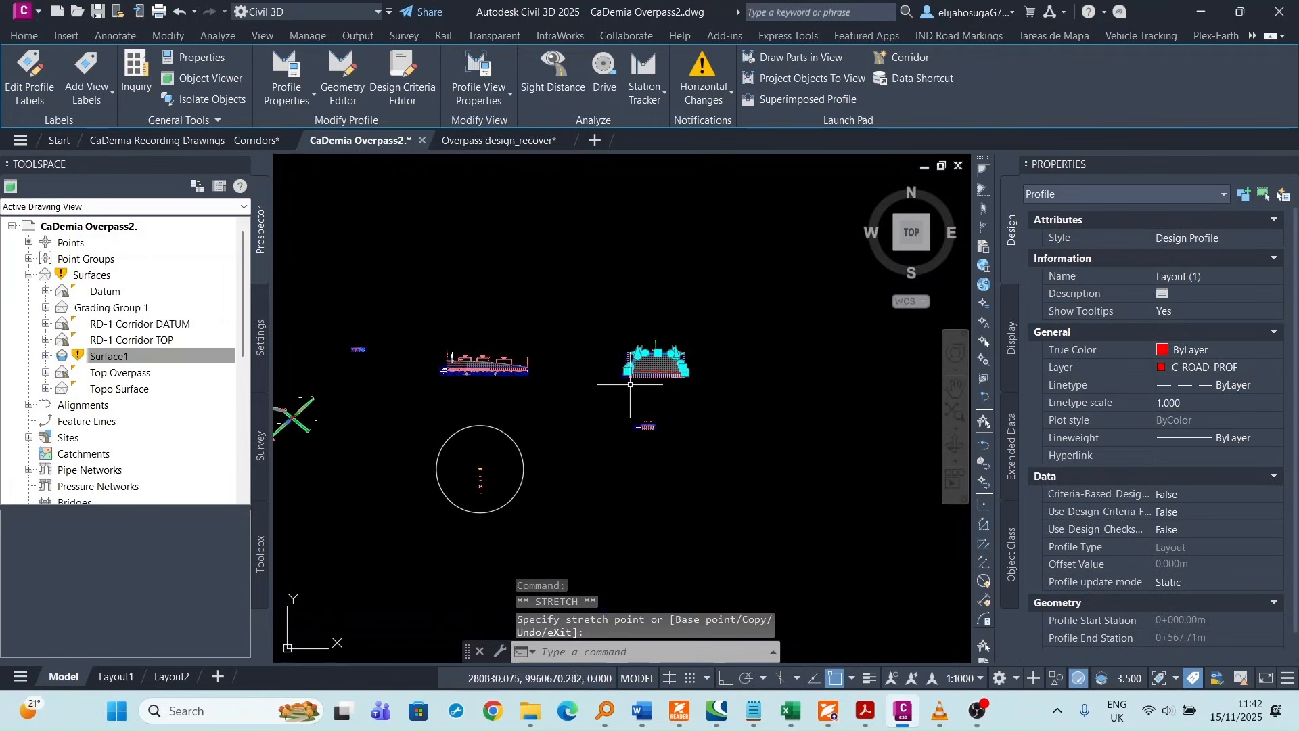
pyautogui.moveTo(312, 424); pyautogui.dragTo(479, 427, button='middle')
pyautogui.scroll(6, 429, 435)
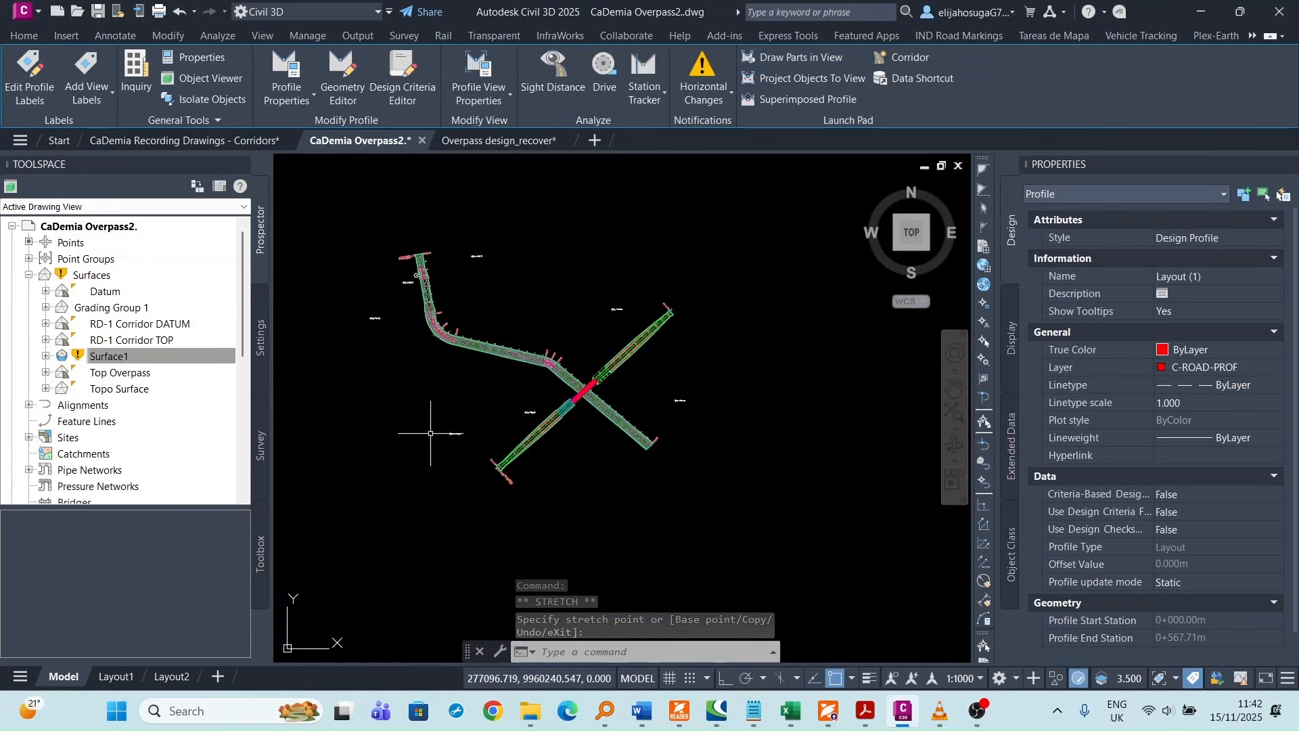
pyautogui.scroll(4, 540, 424)
pyautogui.press('Escape')
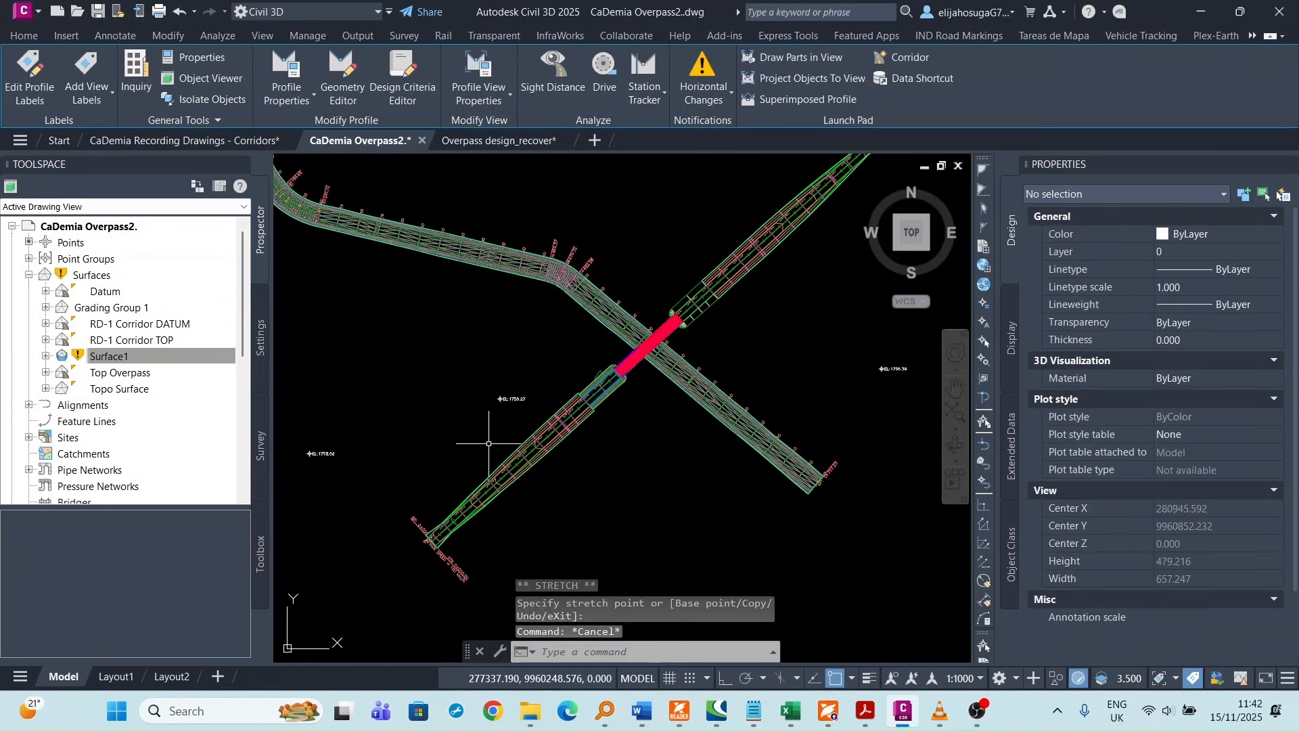
# - Select the Grading corridor along the southwest approach of the overpass and rebuild it
pyautogui.click(554, 441)
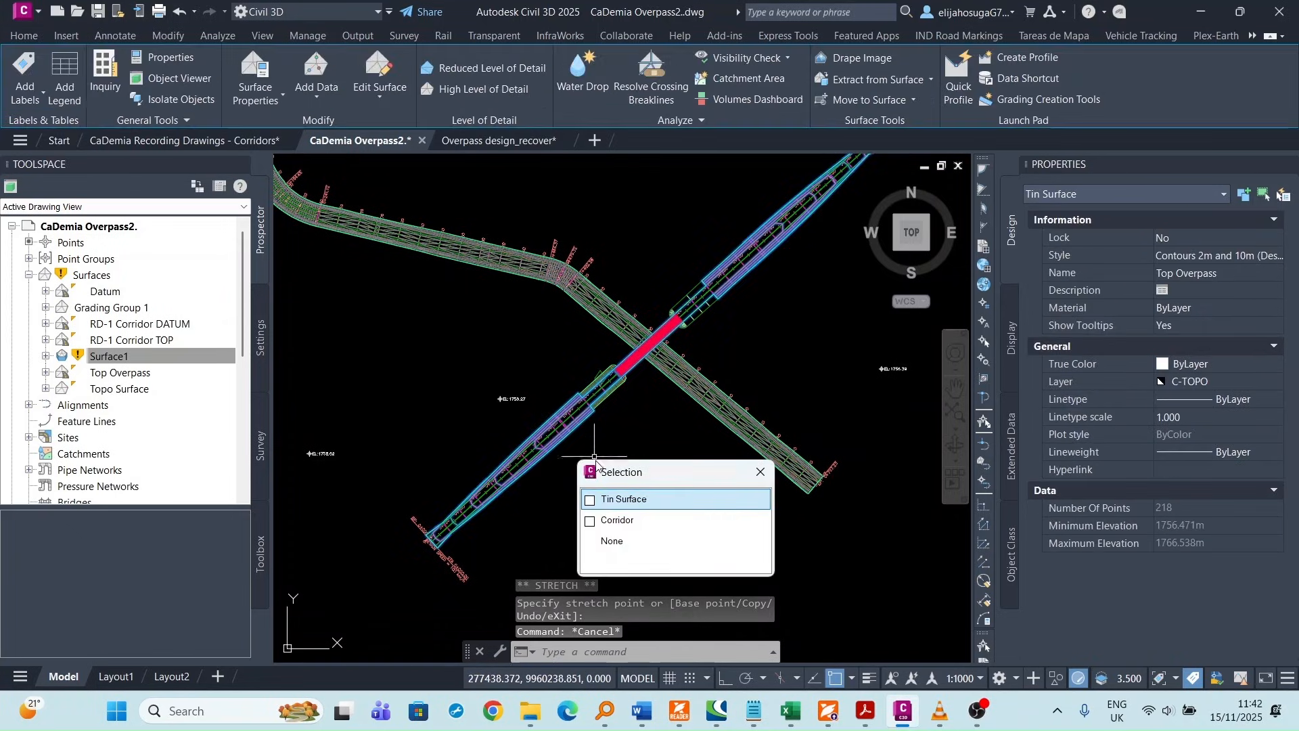
pyautogui.click(610, 525)
pyautogui.rightClick(547, 443)
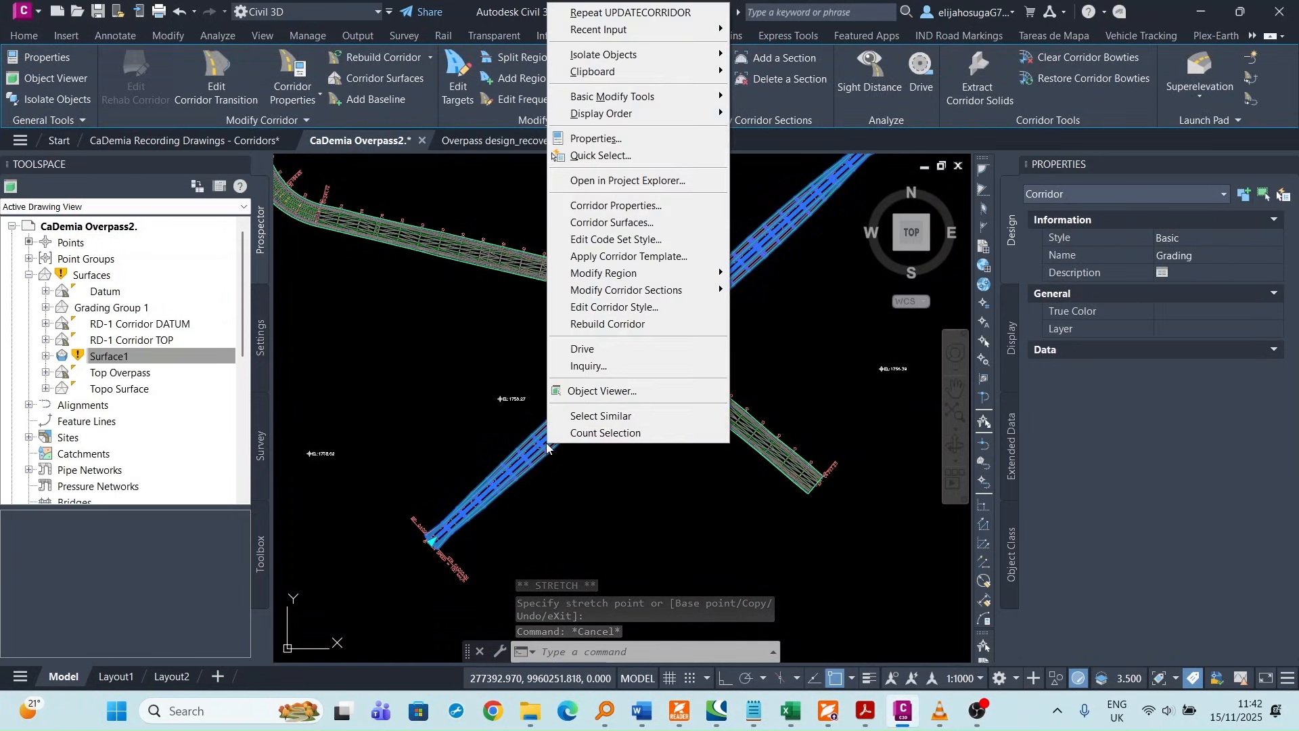
pyautogui.click(625, 325)
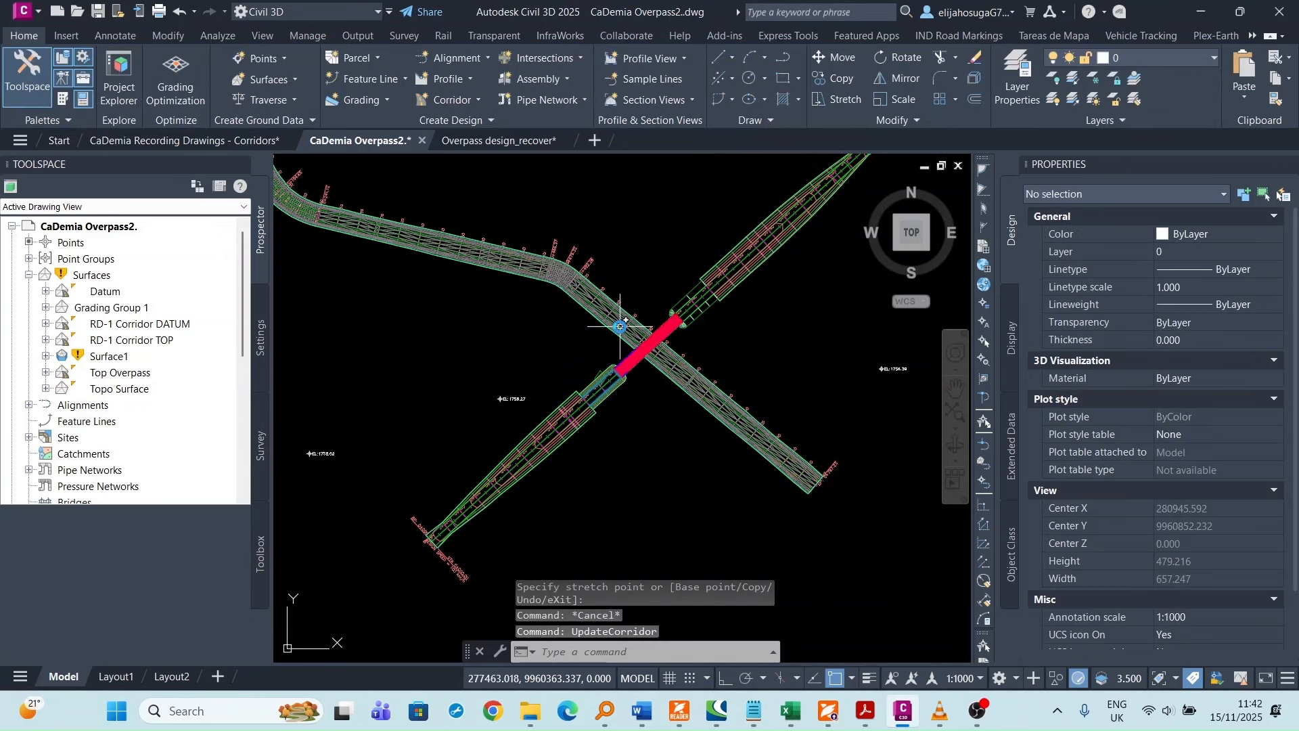
# - Select the Grading (1) corridor just northeast of the crossing and rebuild it
pyautogui.scroll(5, 638, 351)
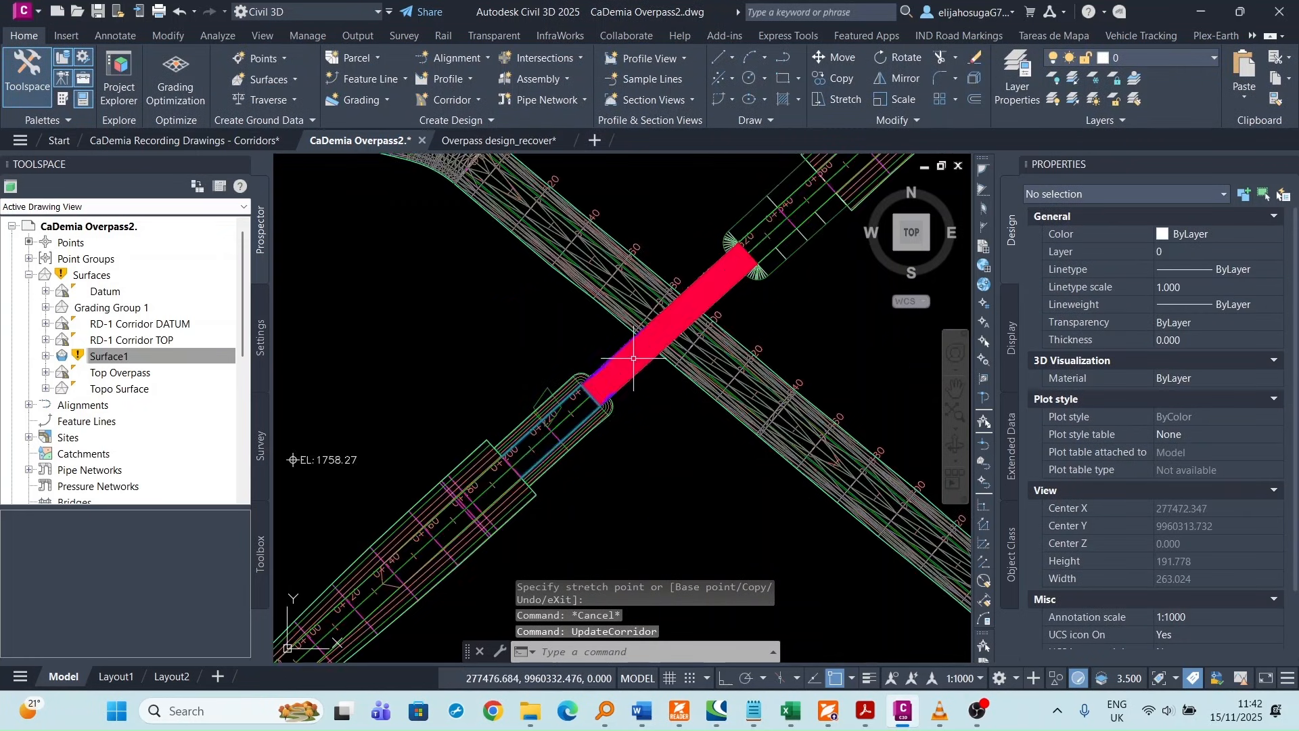
pyautogui.scroll(-3, 643, 345)
pyautogui.scroll(2, 643, 349)
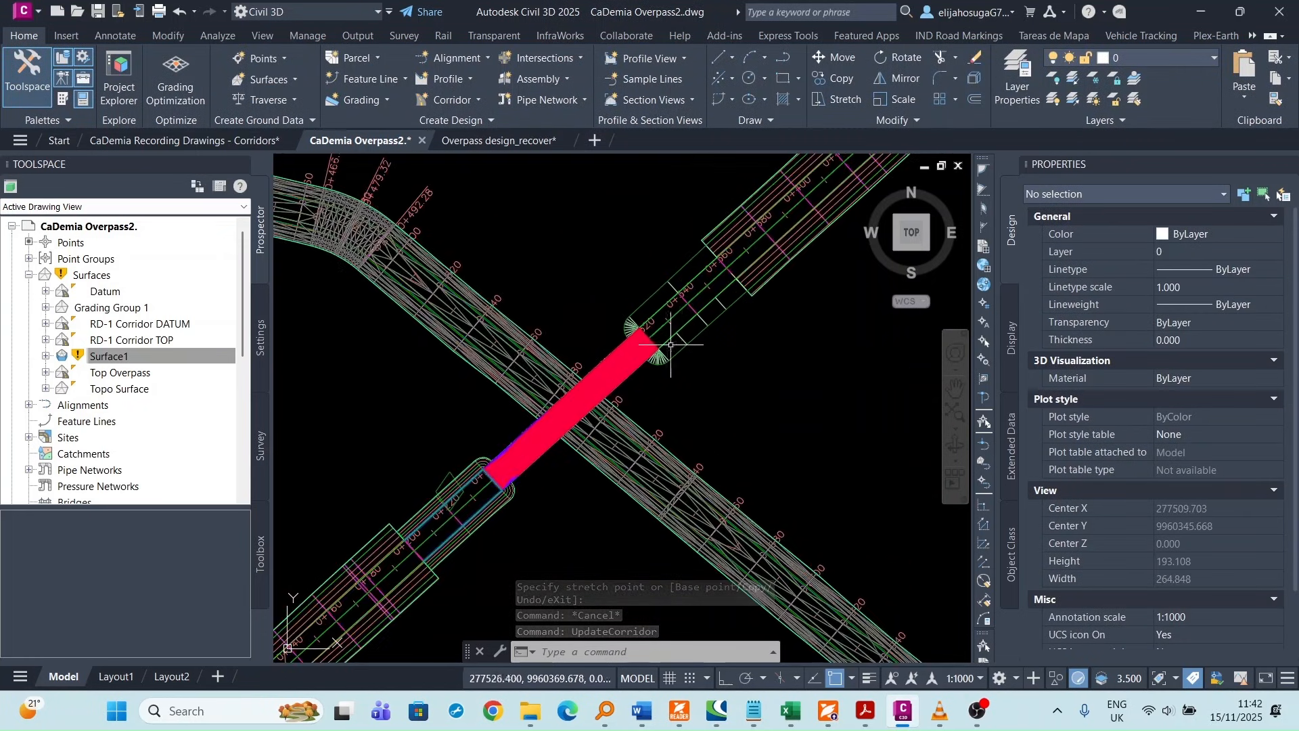
pyautogui.click(680, 344)
pyautogui.rightClick(683, 345)
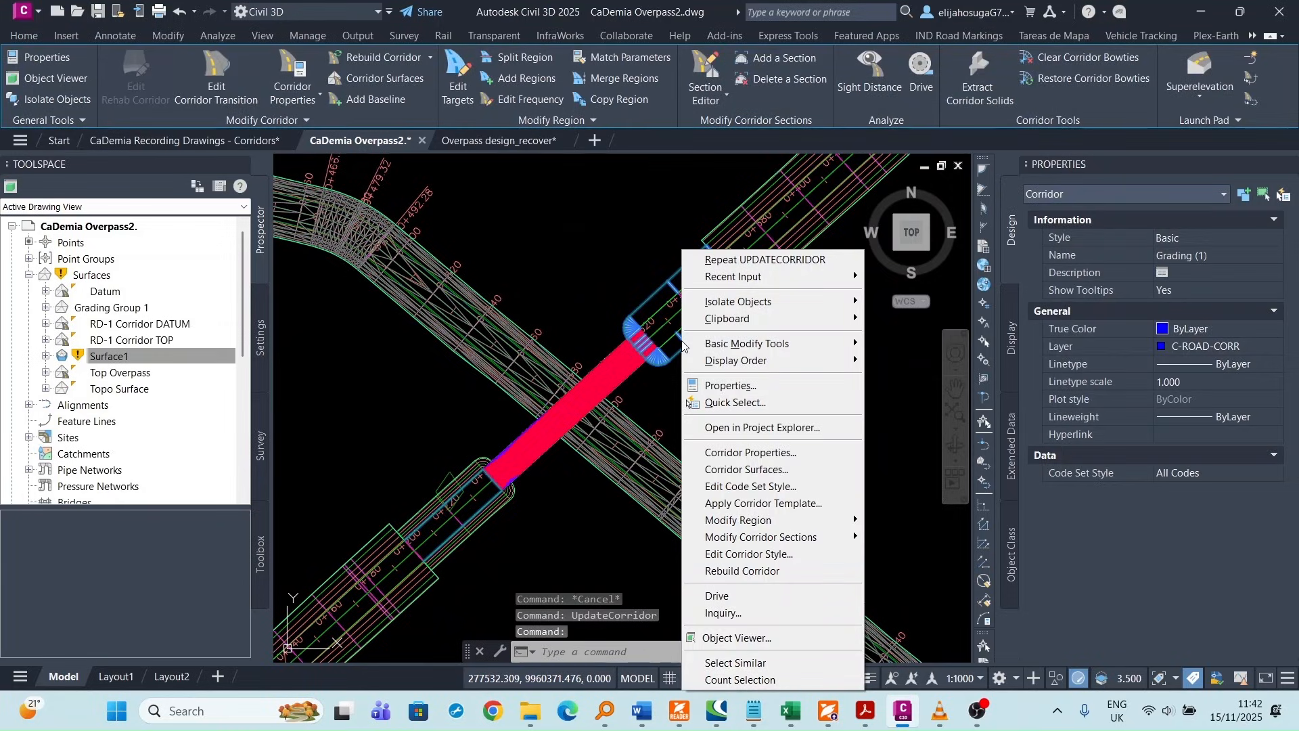
pyautogui.click(744, 571)
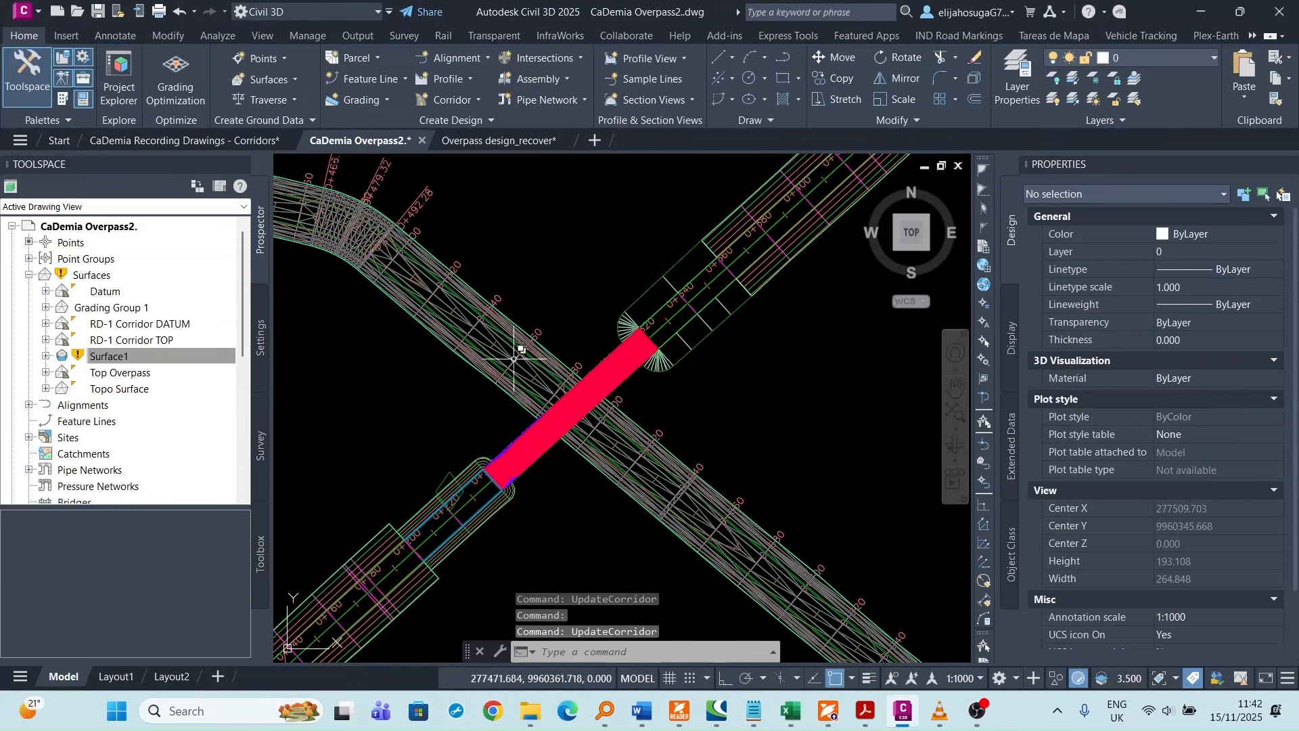
# - Select the Surface1 volume surface at the crossing, rebuild it, and expand its entry in the surfaces list
pyautogui.scroll(-15, 515, 359)
pyautogui.moveTo(710, 366); pyautogui.dragTo(643, 416, button='middle')
pyautogui.scroll(10, 751, 366)
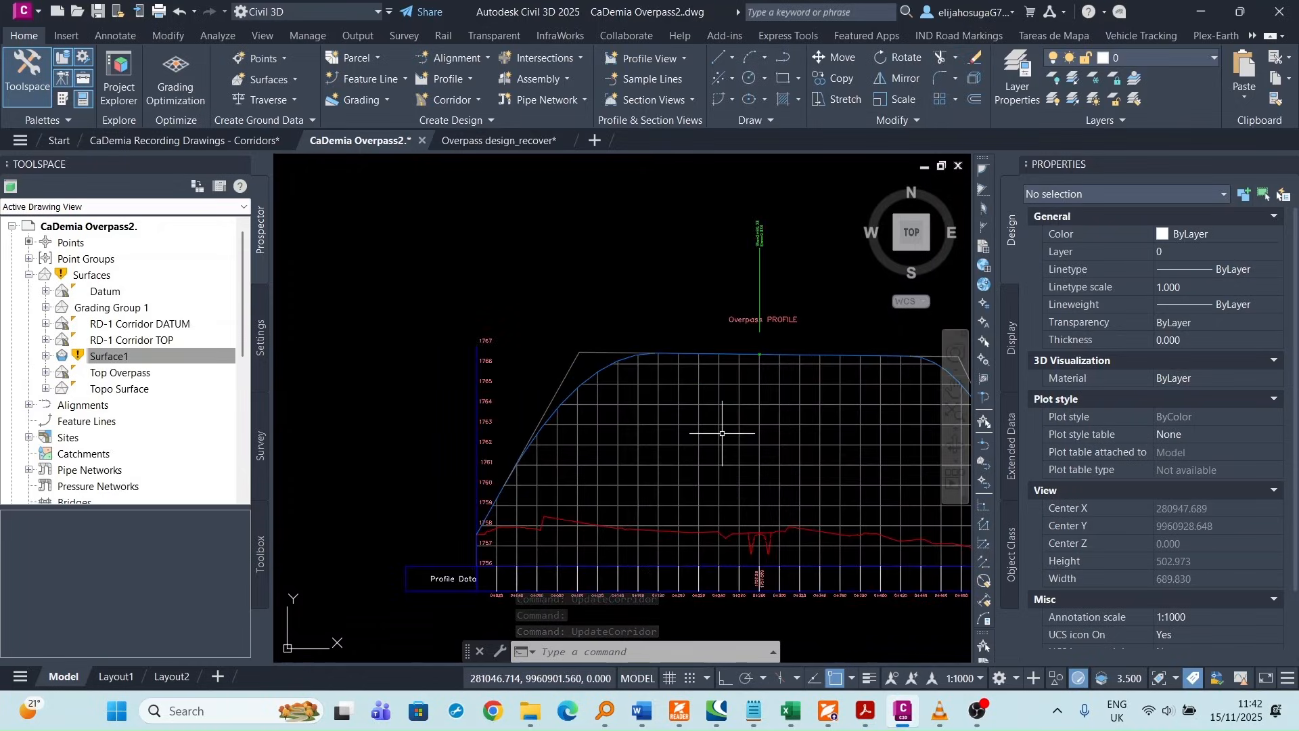
pyautogui.scroll(8, 745, 291)
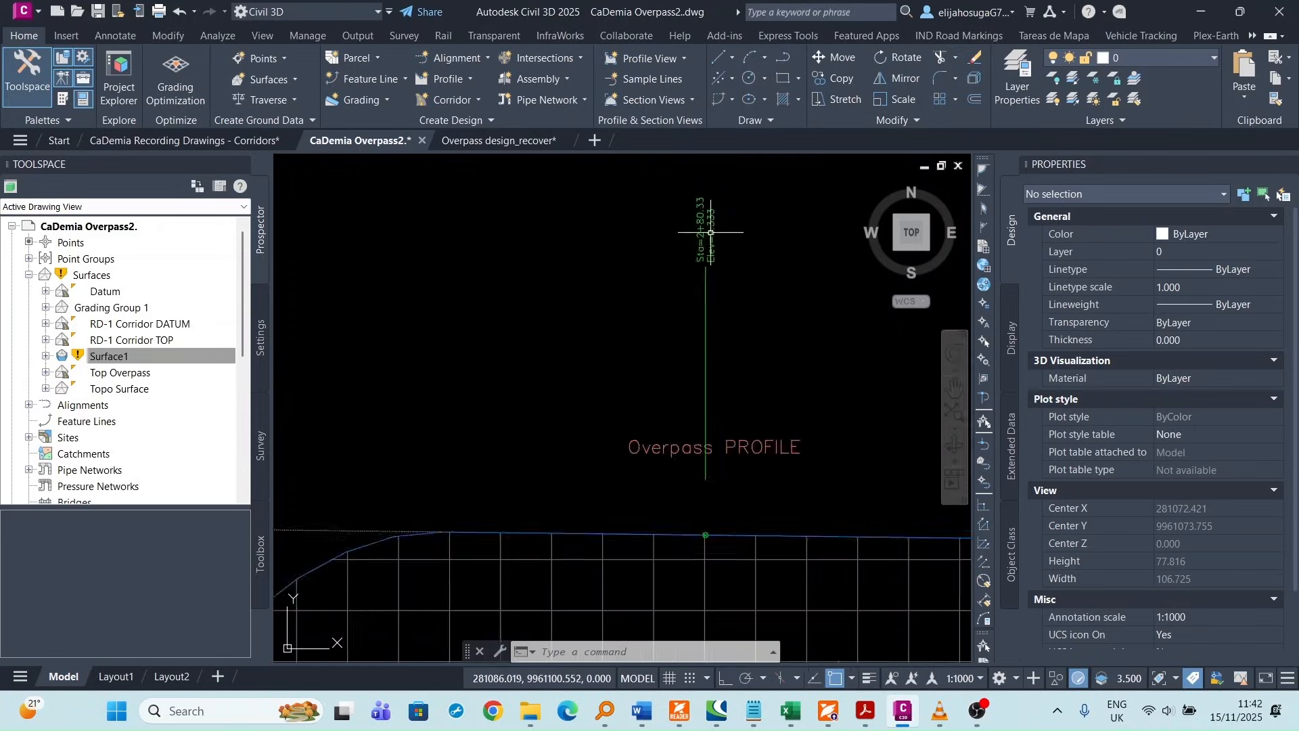
pyautogui.scroll(-20, 711, 232)
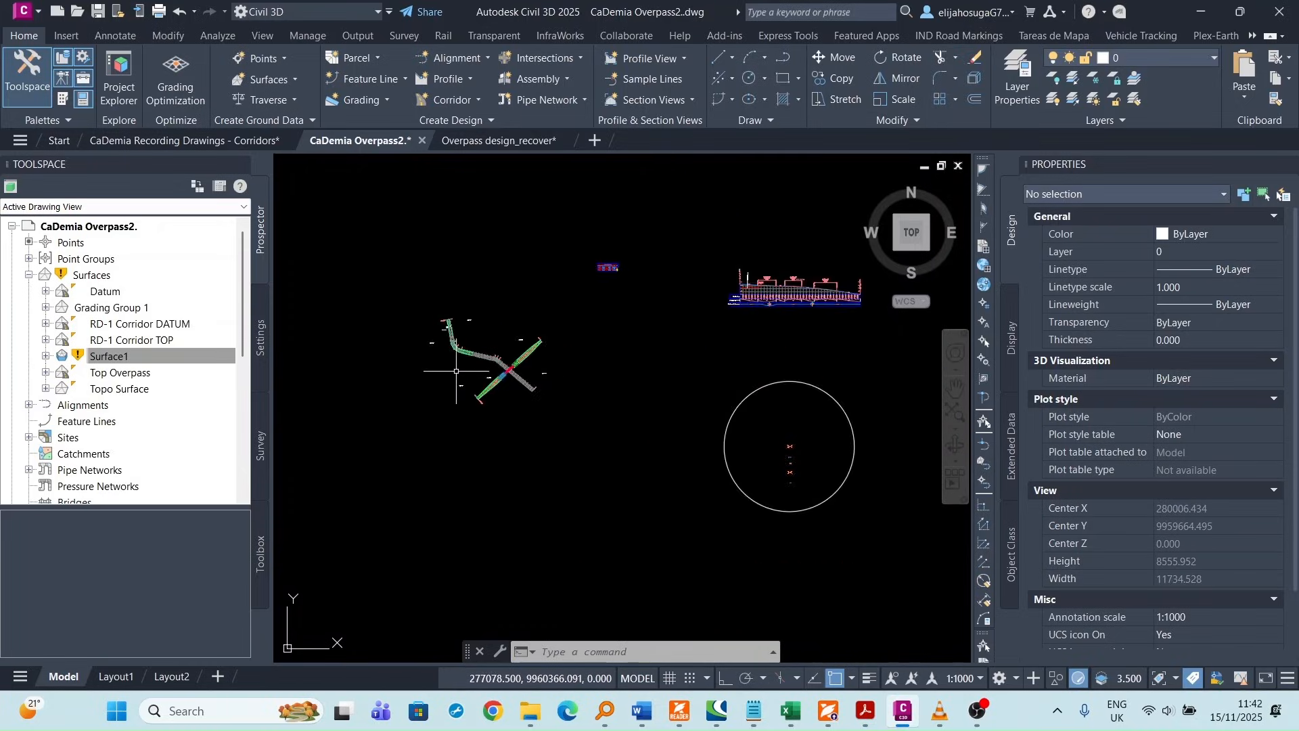
pyautogui.scroll(12, 456, 371)
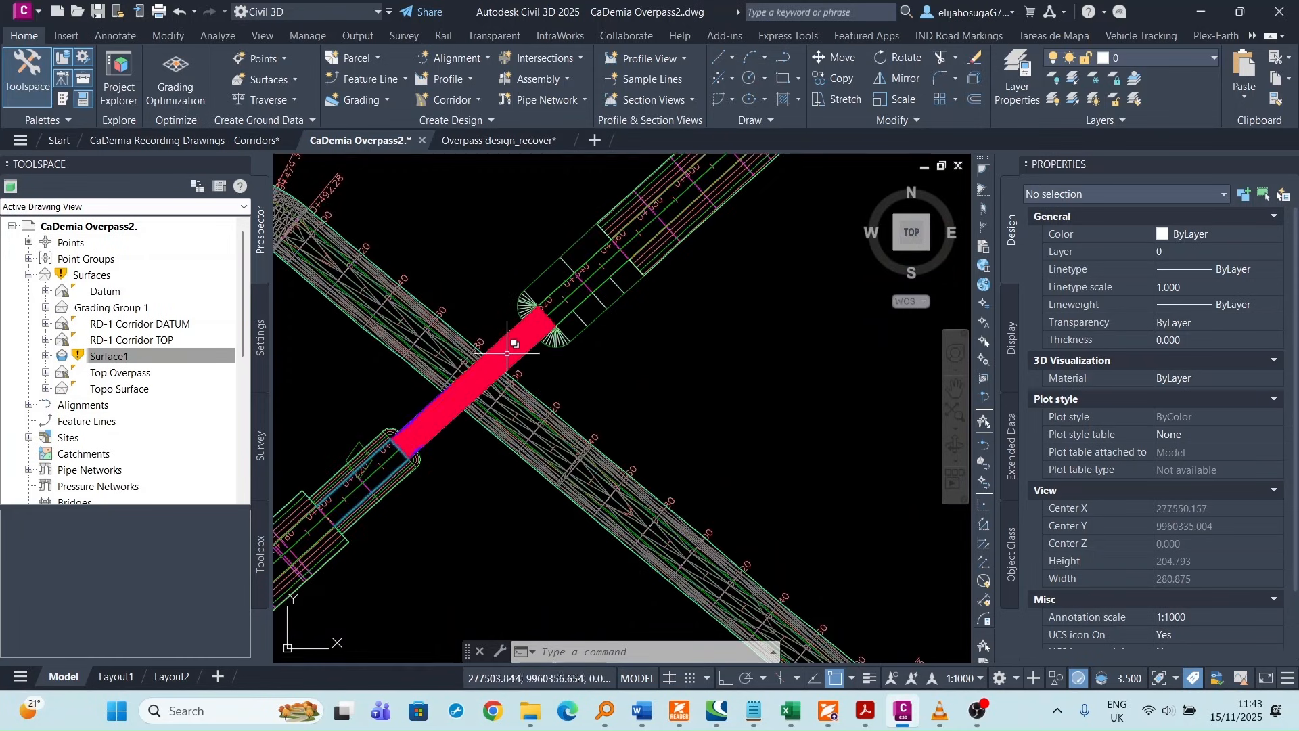
pyautogui.click(506, 353)
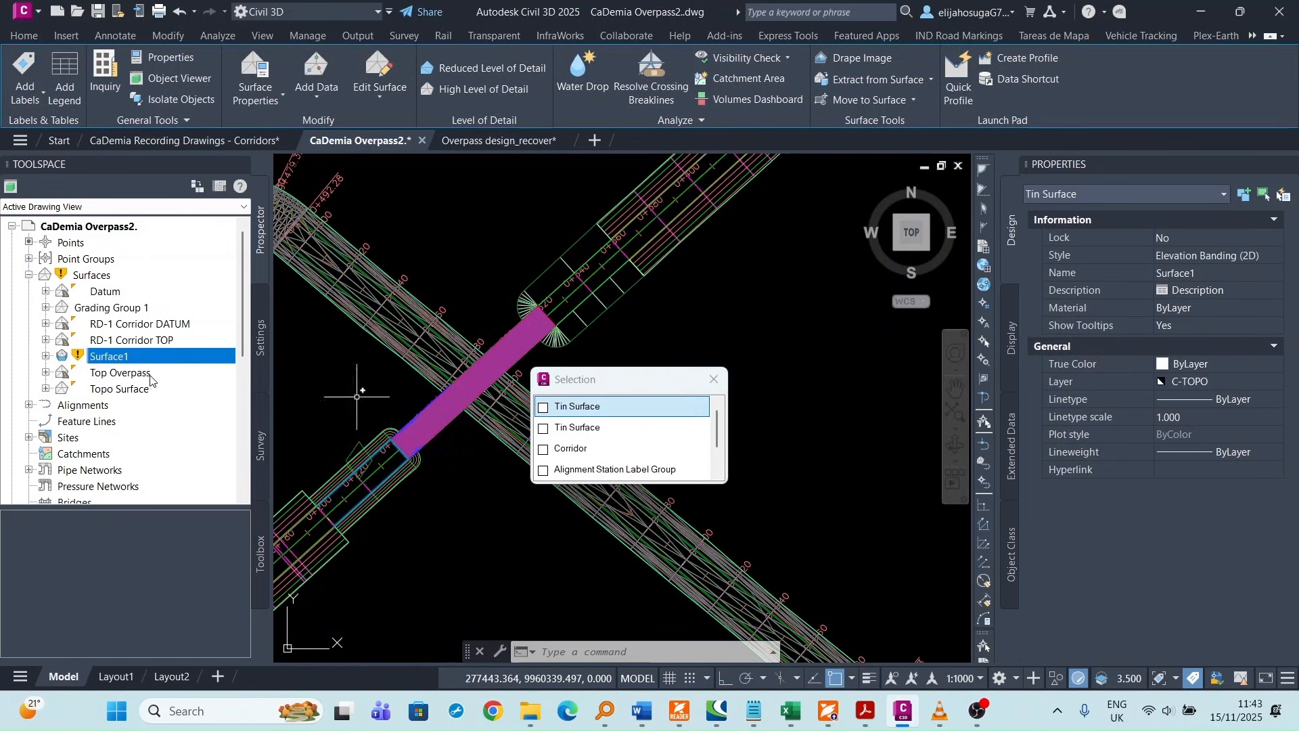
pyautogui.rightClick(113, 360)
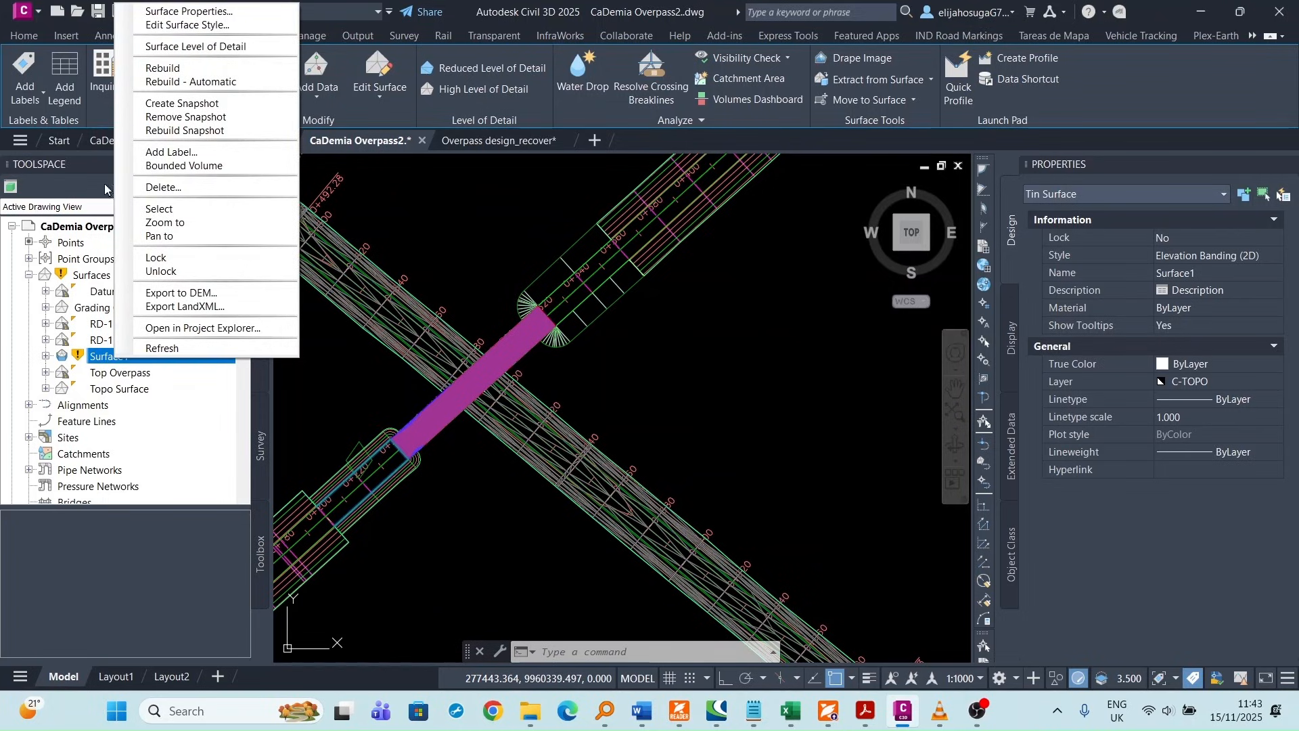
pyautogui.click(164, 70)
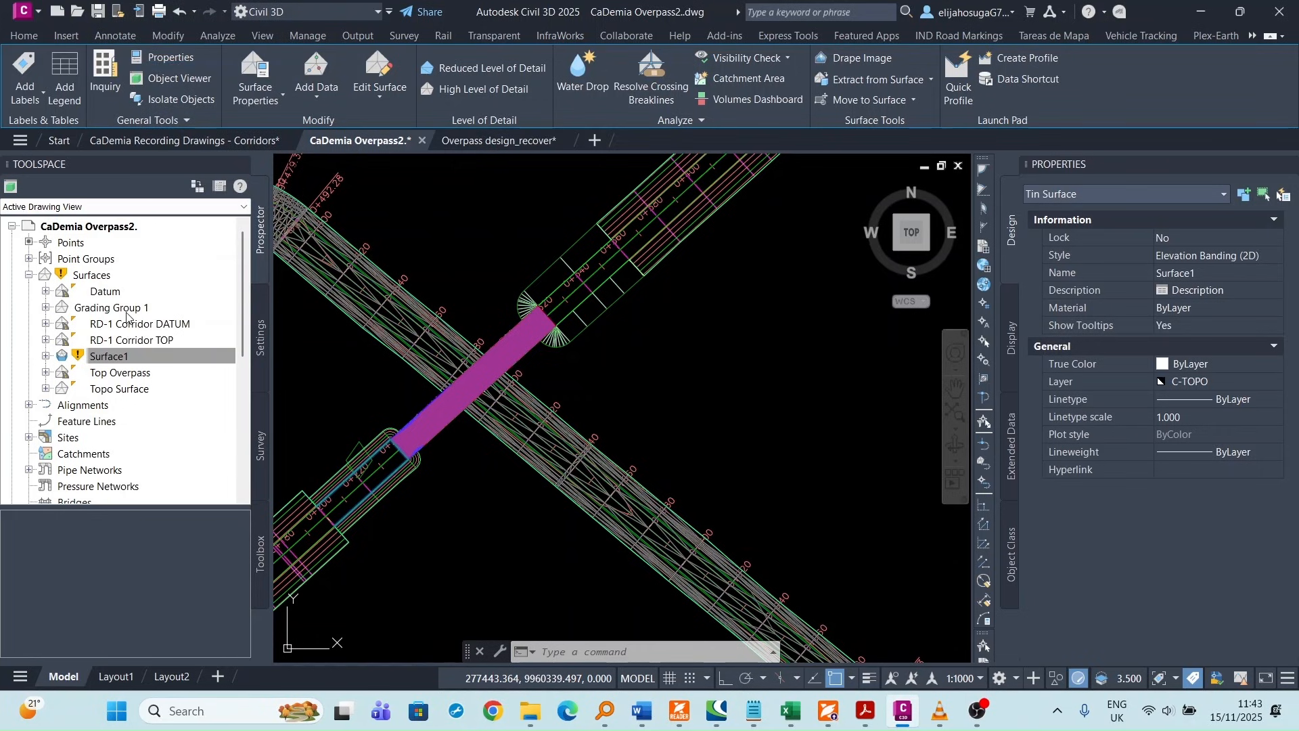
pyautogui.click(47, 357)
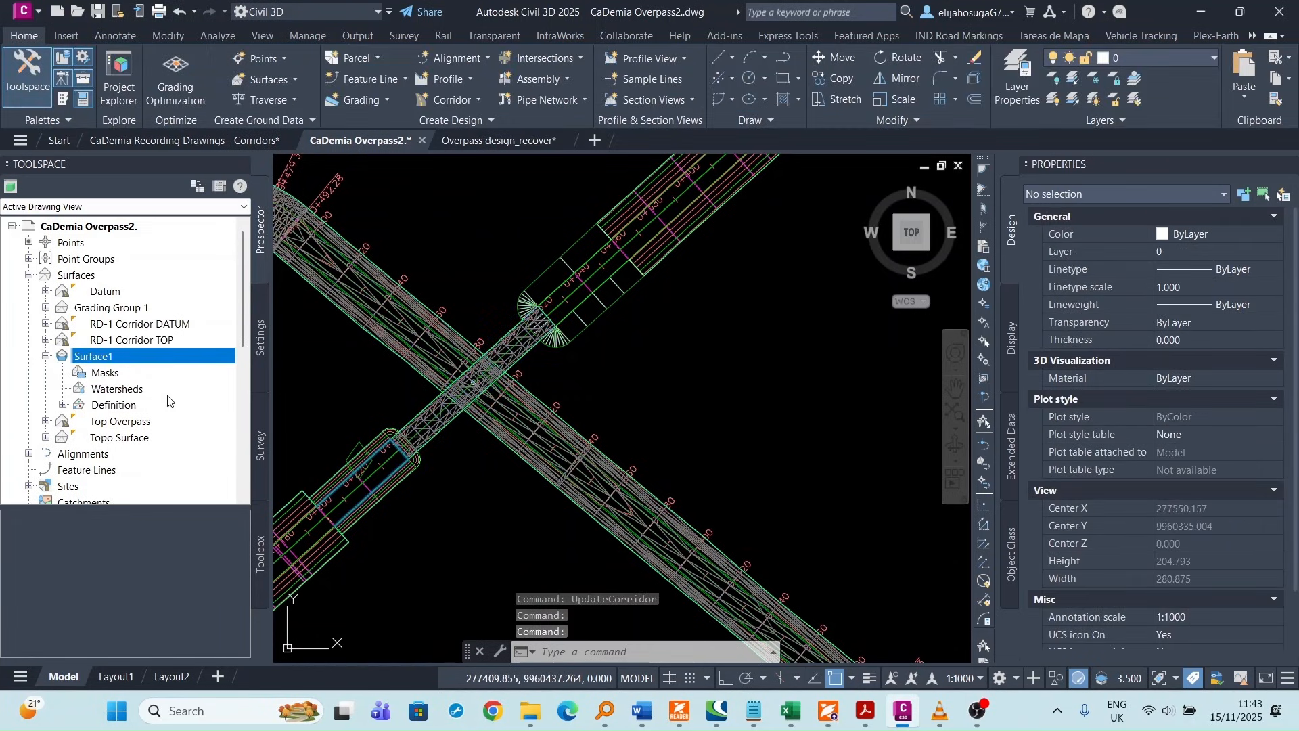
# - In Surface1's surface properties, reselect the Elevation Banding (2D) surface style, apply it and accept the properties
pyautogui.rightClick(125, 363)
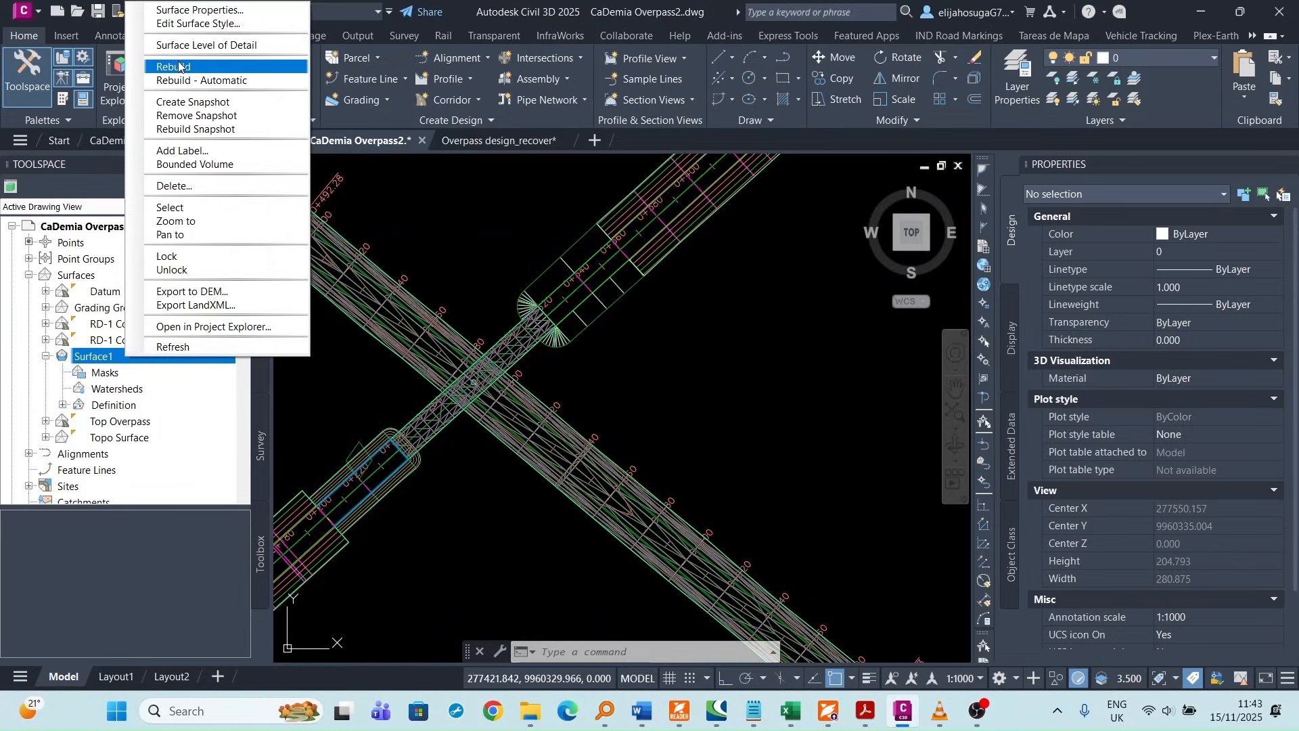
pyautogui.click(197, 11)
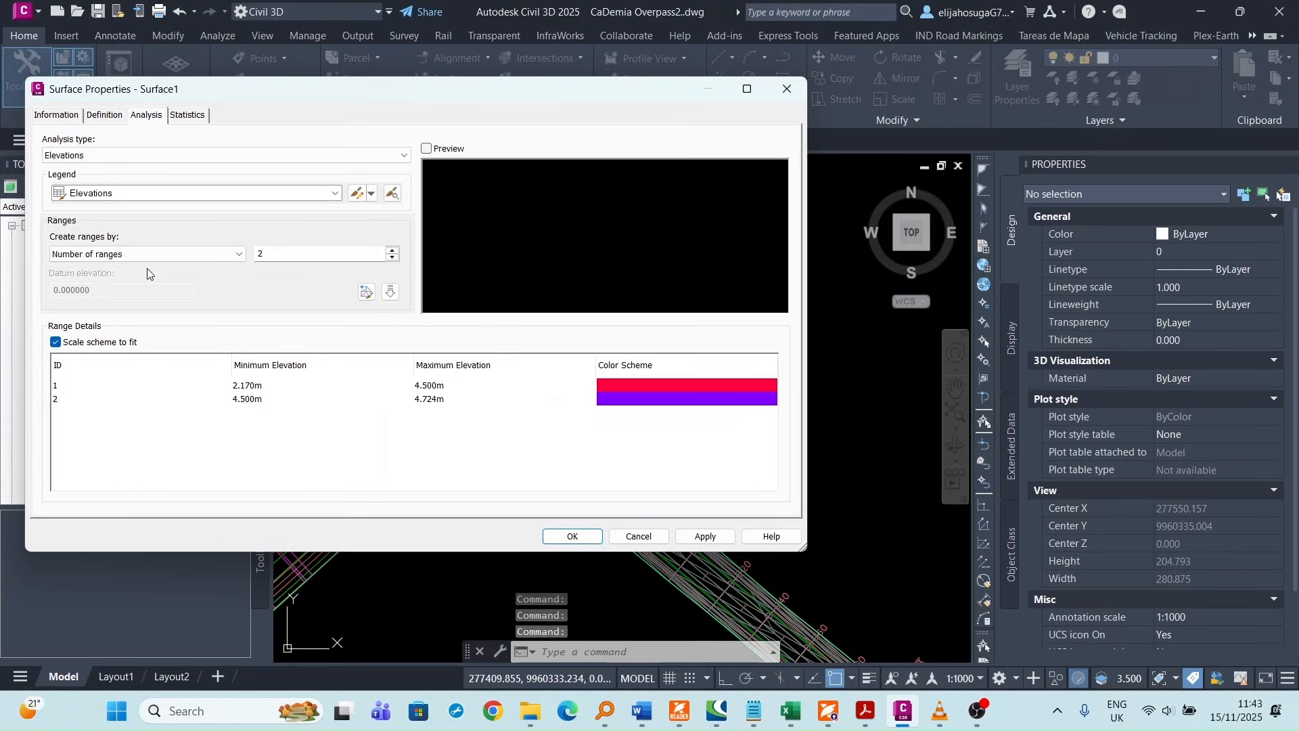
pyautogui.click(67, 118)
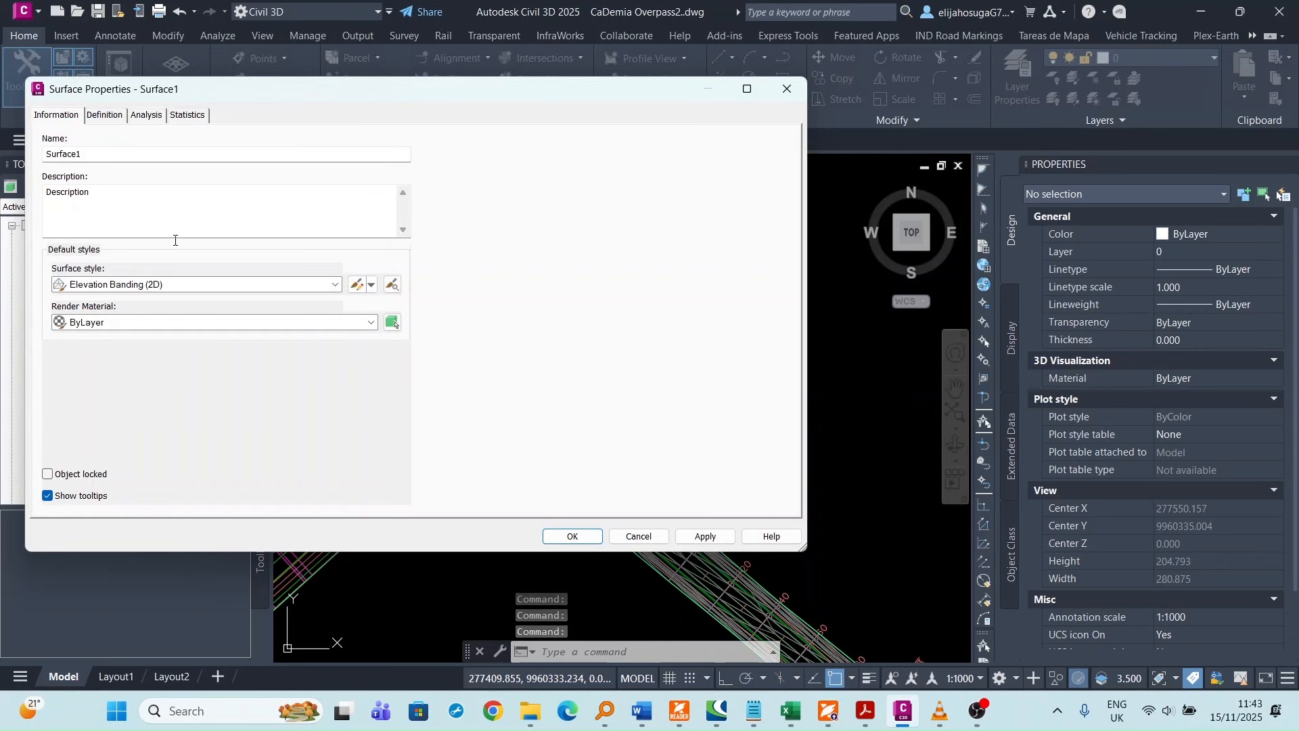
pyautogui.click(206, 290)
pyautogui.click(132, 444)
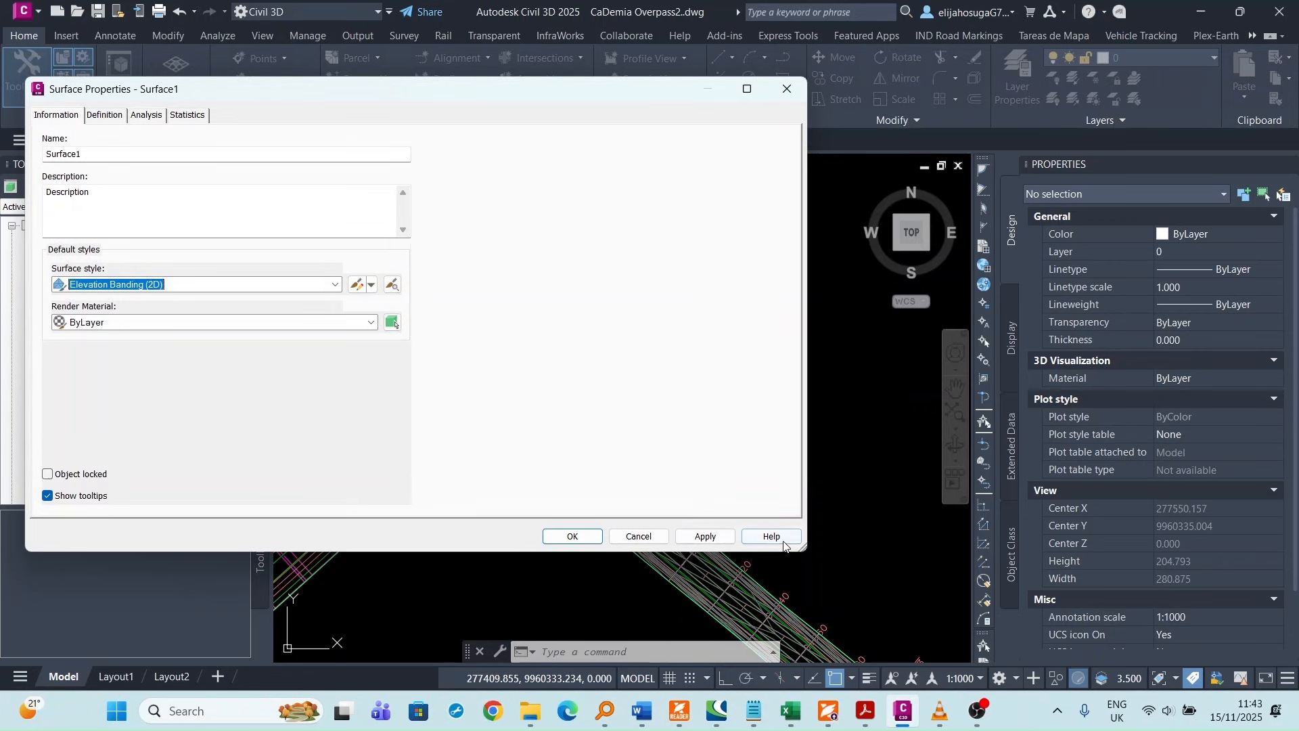
pyautogui.click(711, 538)
pyautogui.click(594, 539)
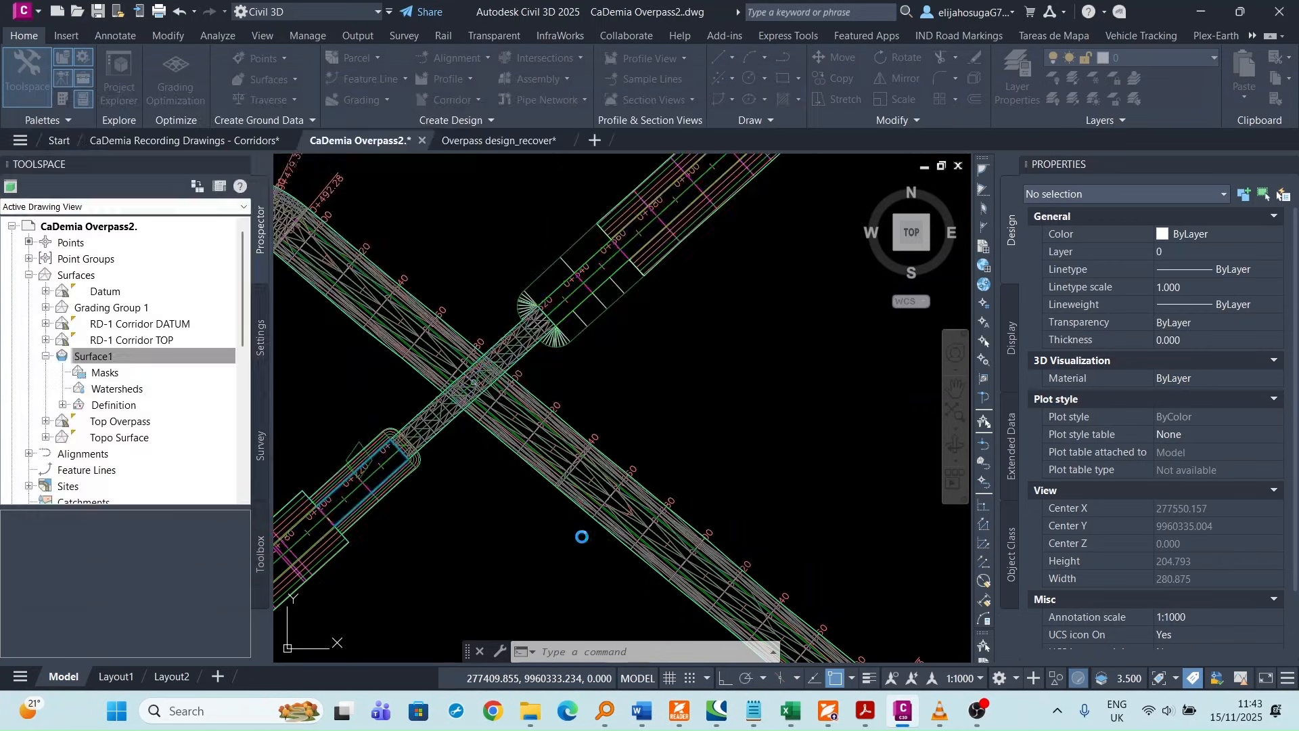
# - Lower the middle tangent of the Overpass design profile by its grip to elevation 1764 m at station 0+300
pyautogui.scroll(-10, 447, 387)
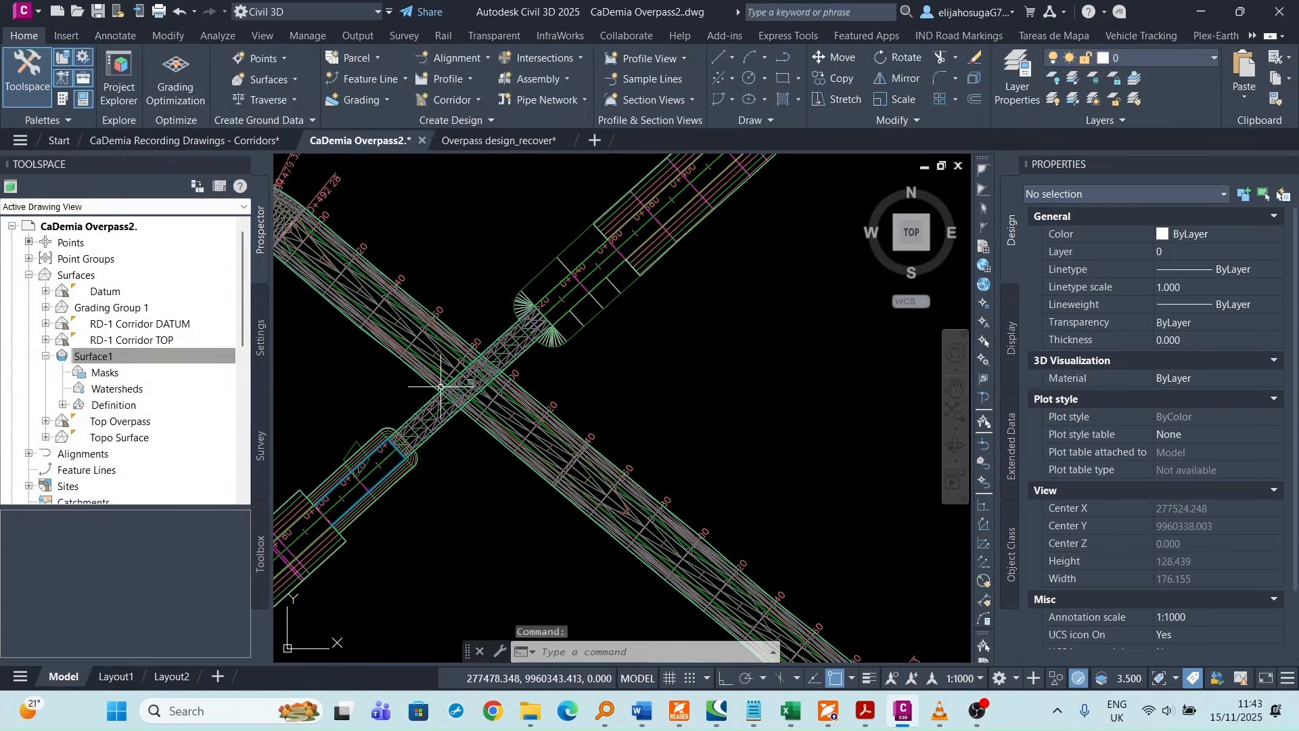
pyautogui.moveTo(772, 362); pyautogui.dragTo(468, 416, button='middle')
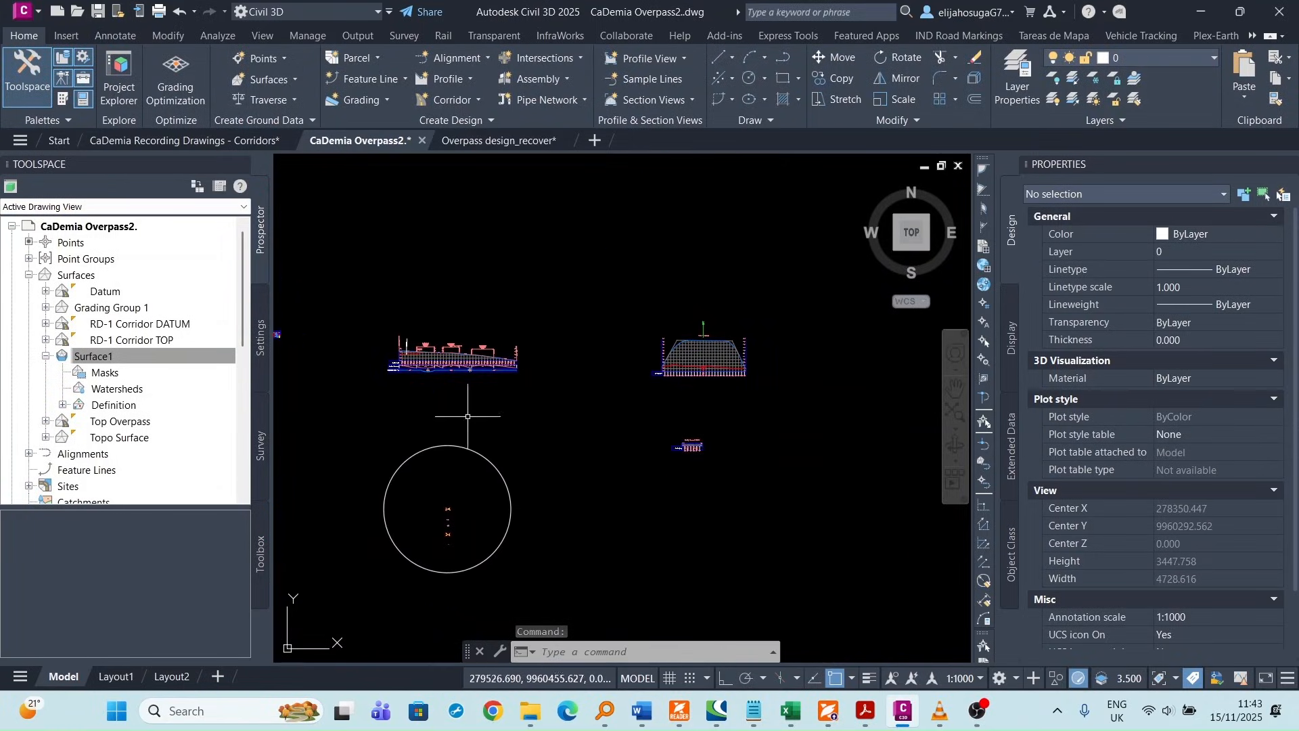
pyautogui.scroll(6, 668, 341)
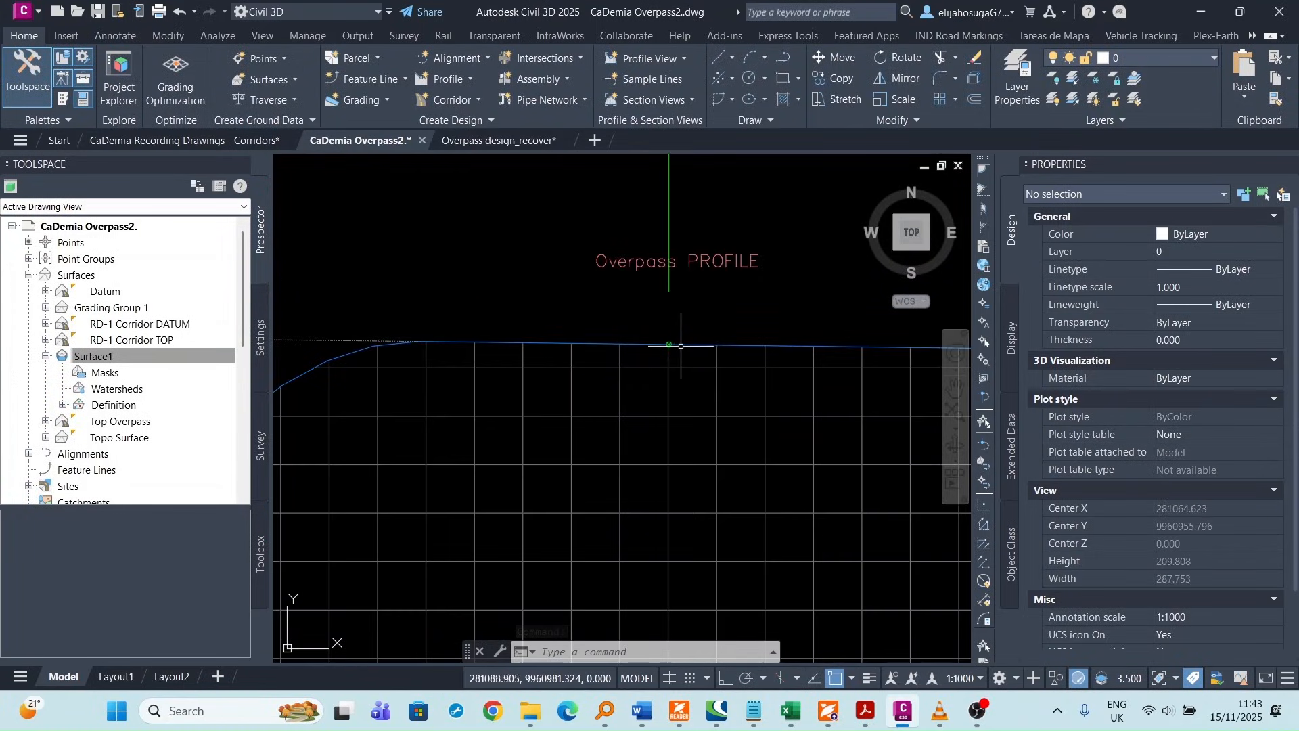
pyautogui.click(680, 346)
pyautogui.scroll(-3, 685, 358)
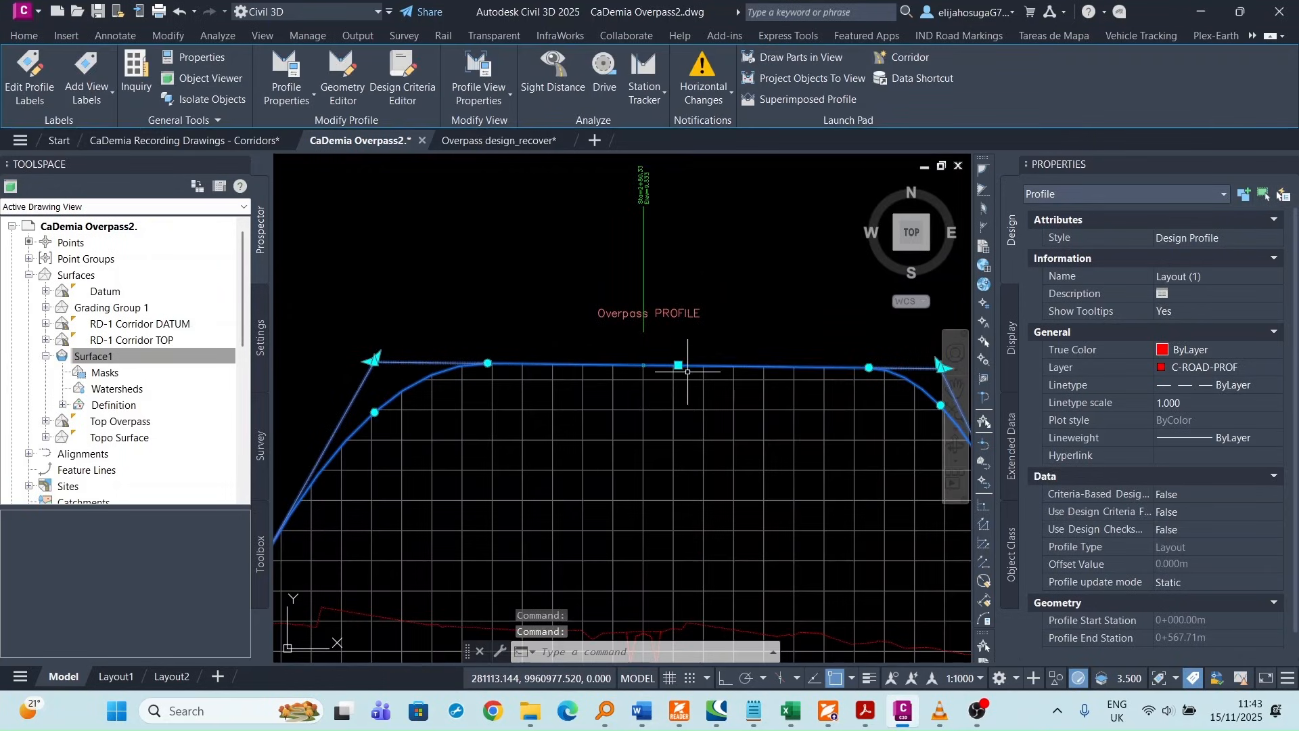
pyautogui.scroll(4, 687, 372)
pyautogui.scroll(-6, 669, 359)
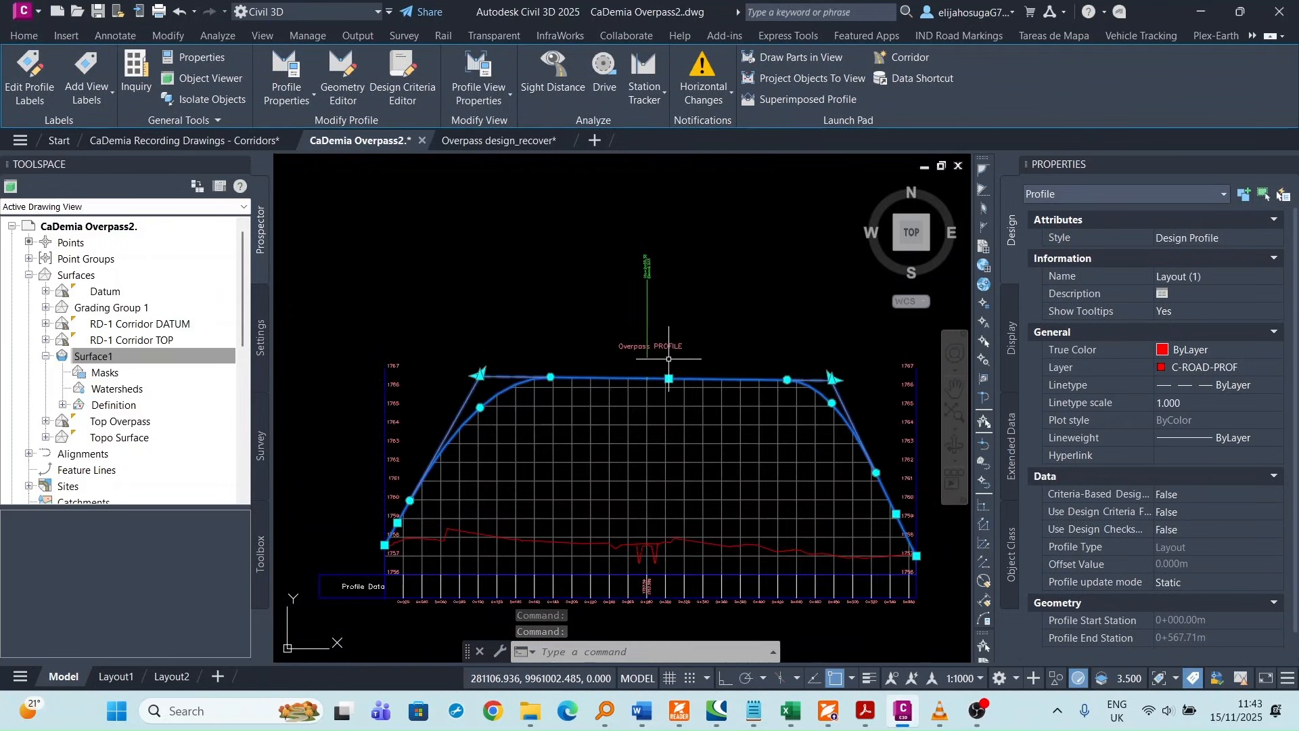
pyautogui.click(668, 379)
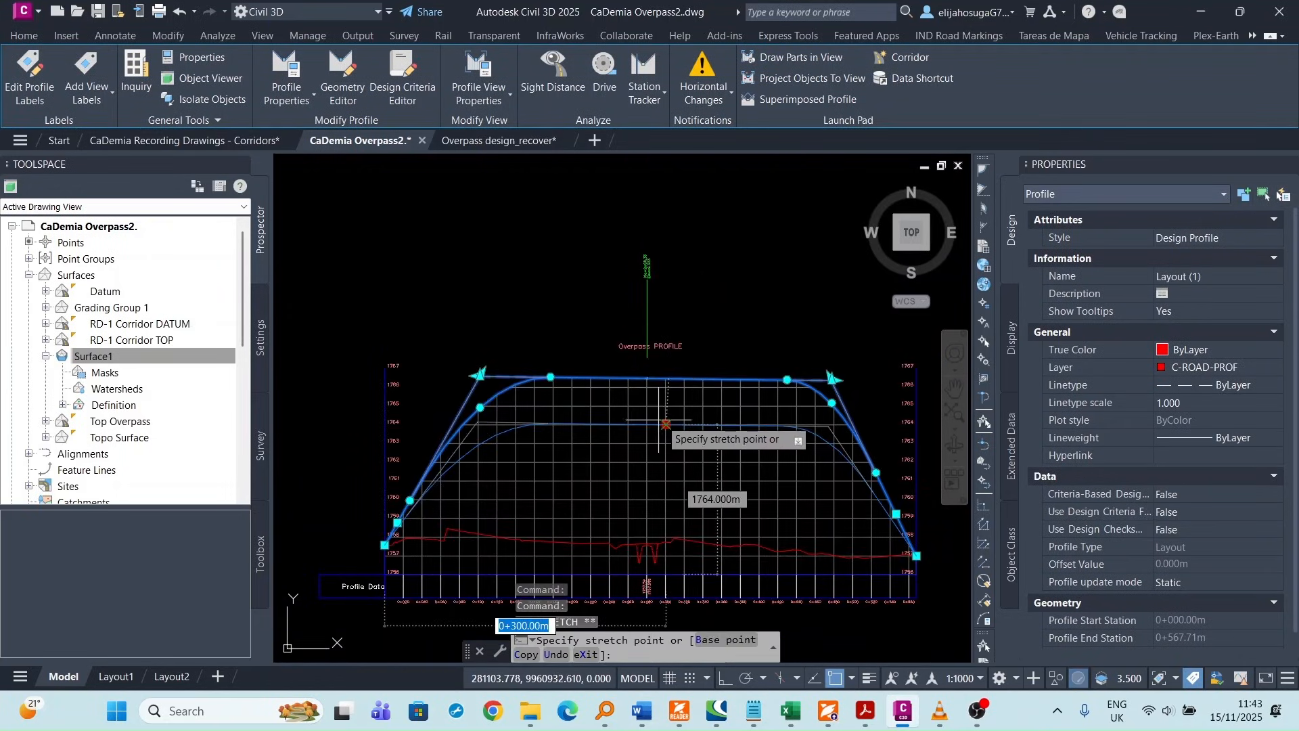
pyautogui.click(666, 423)
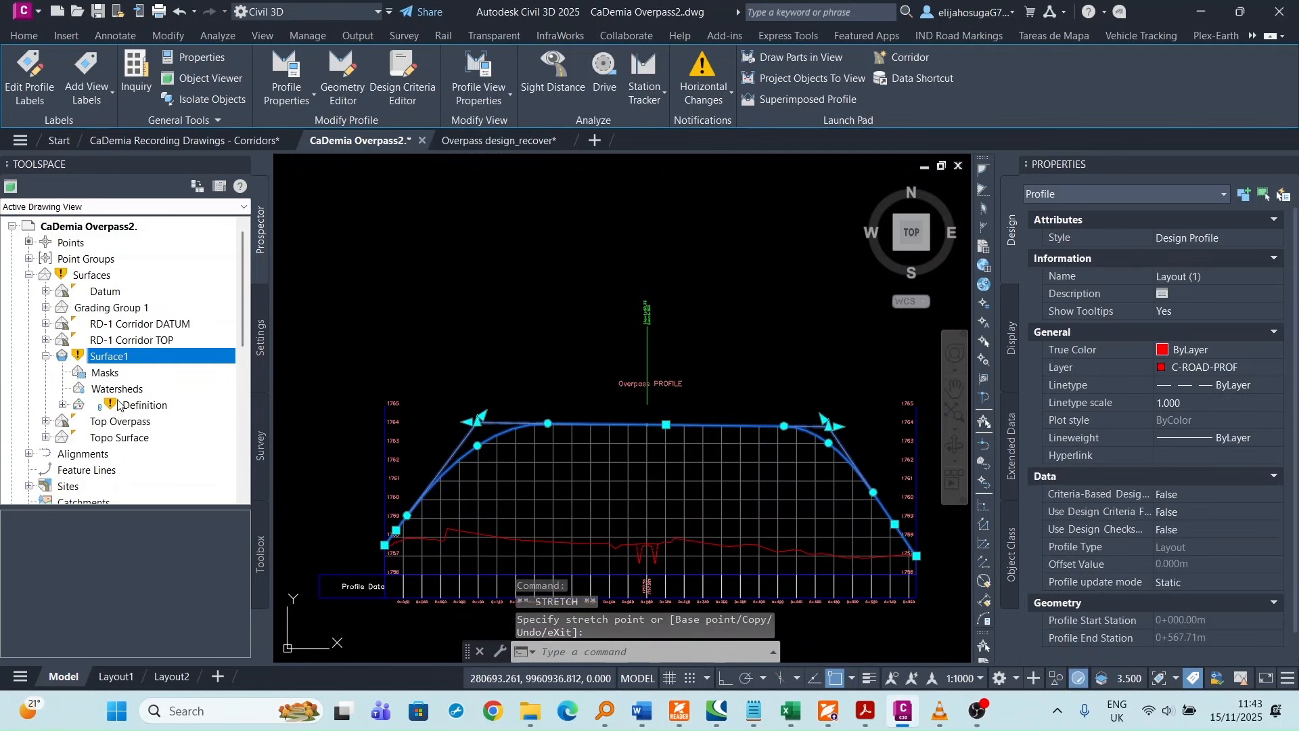
# - Rebuild the Surface1 volume surface to take in the lowered Overpass design profile
pyautogui.rightClick(133, 356)
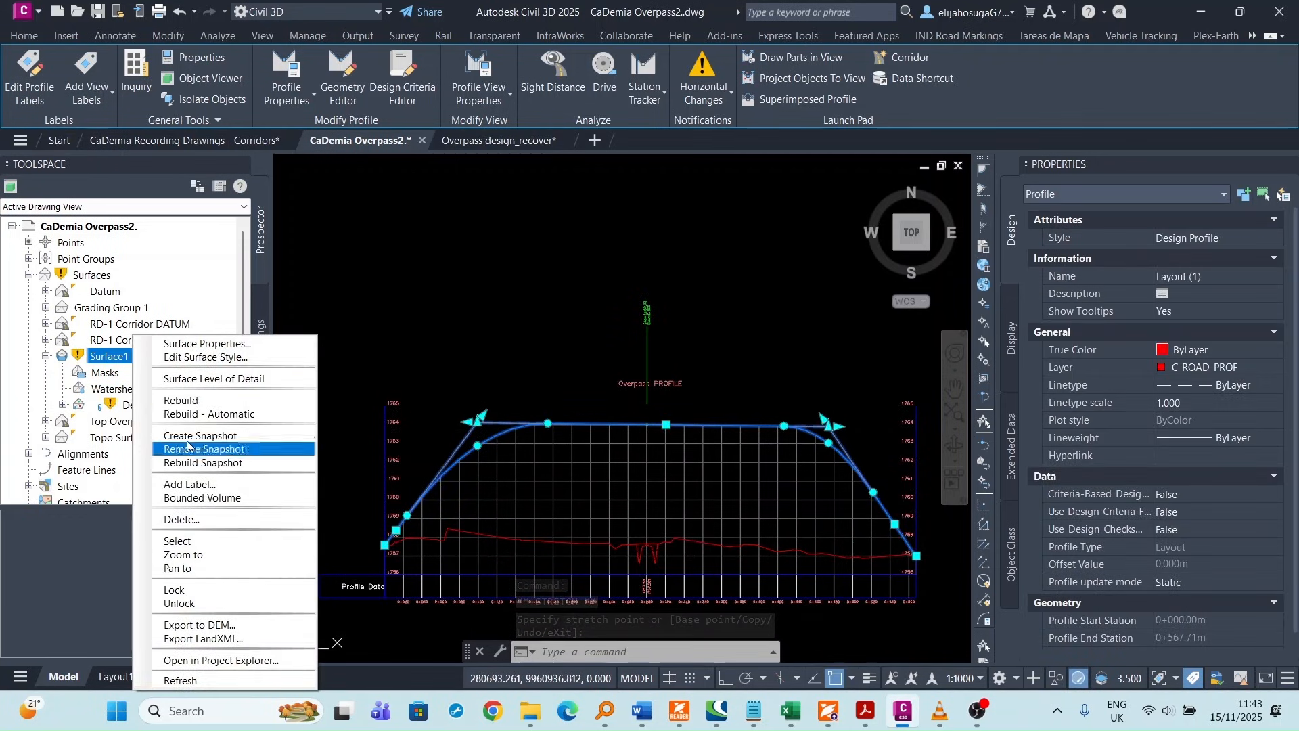
pyautogui.click(187, 401)
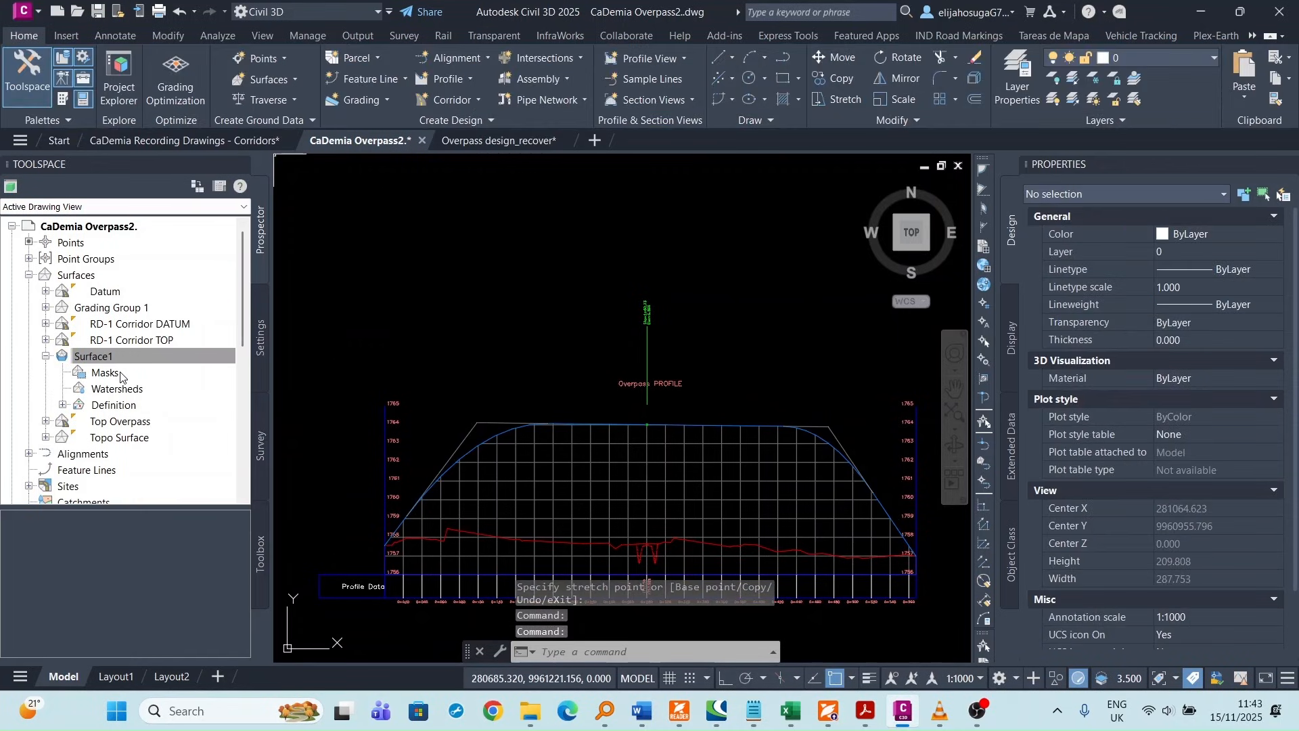
pyautogui.scroll(-8, 470, 439)
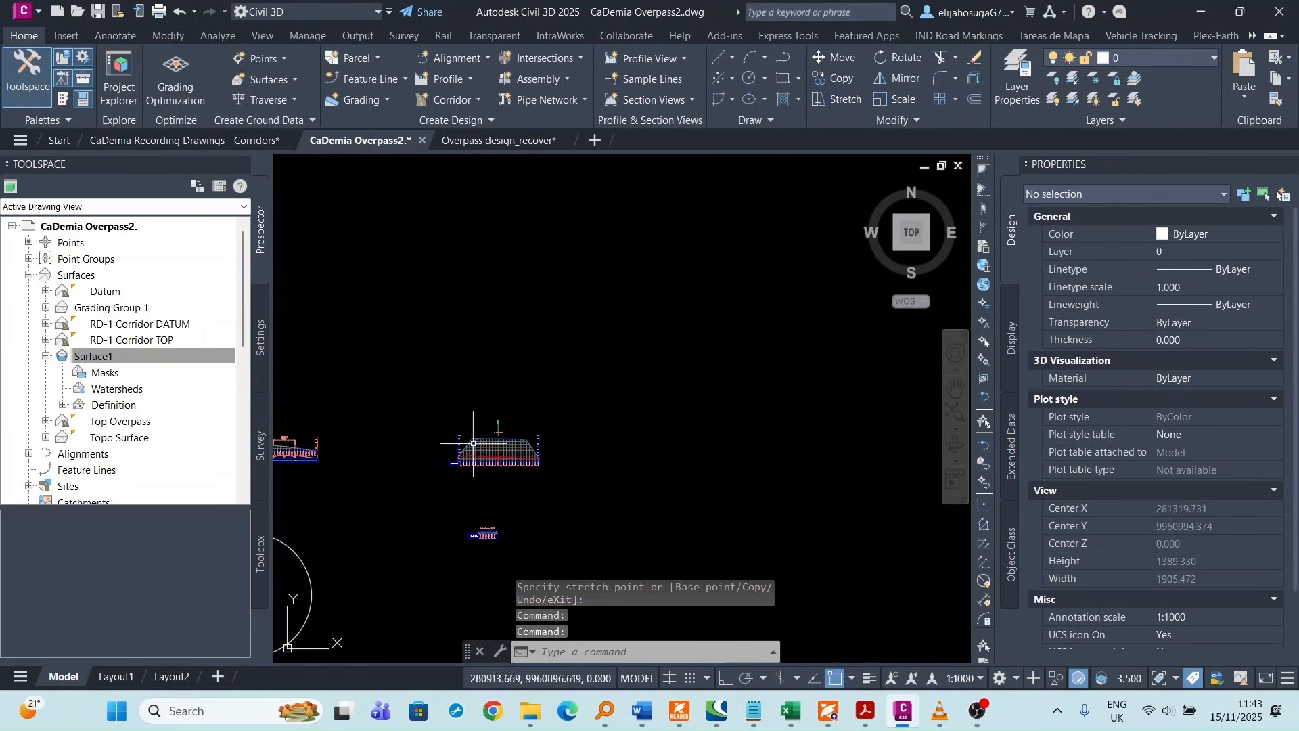
# - Rerun Surface1's elevation analysis with two ranges in its surface properties and accept the regenerated ranges
pyautogui.rightClick(84, 363)
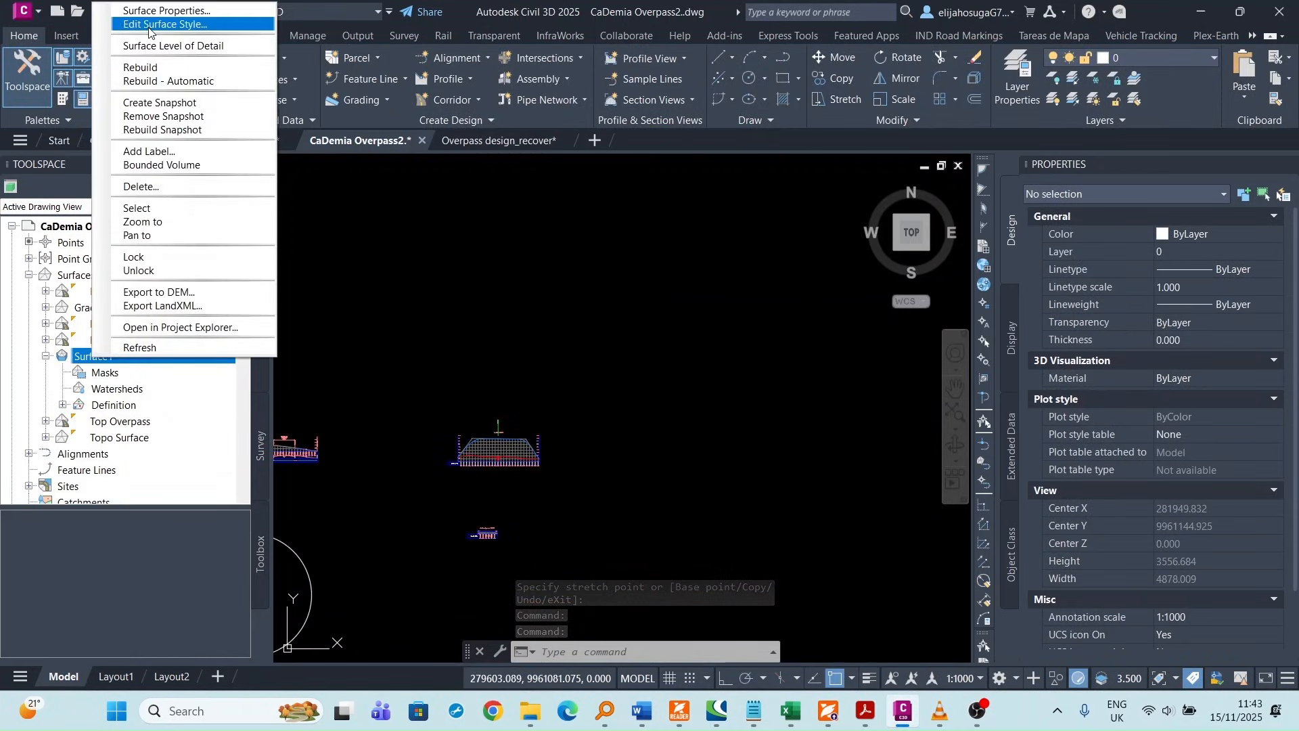
pyautogui.click(162, 12)
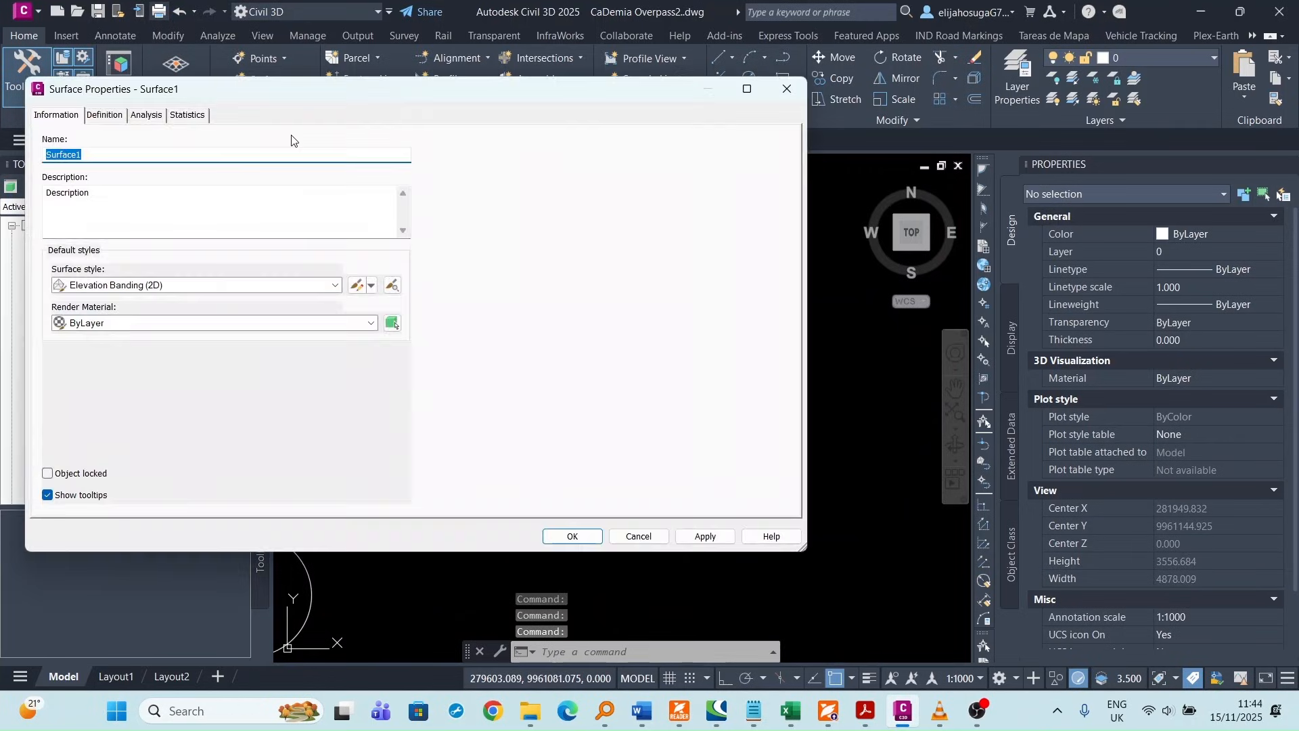
pyautogui.click(146, 114)
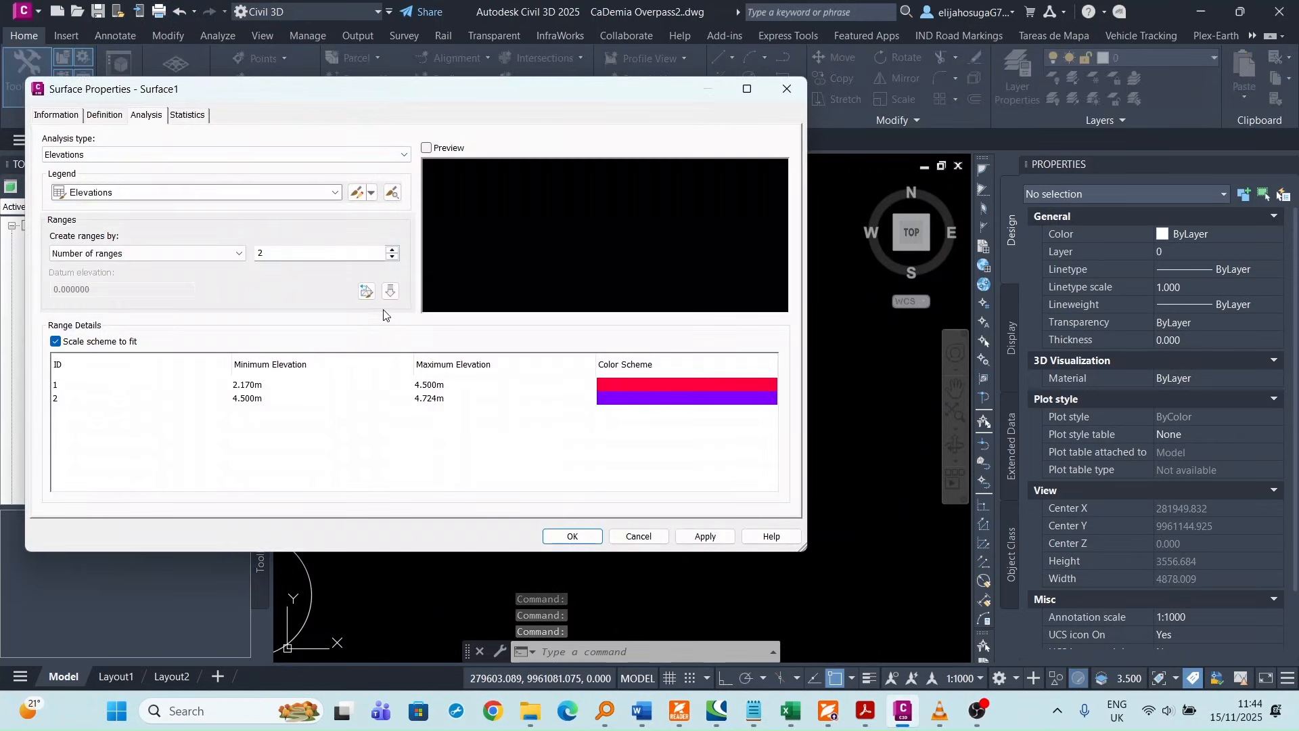
pyautogui.click(431, 402)
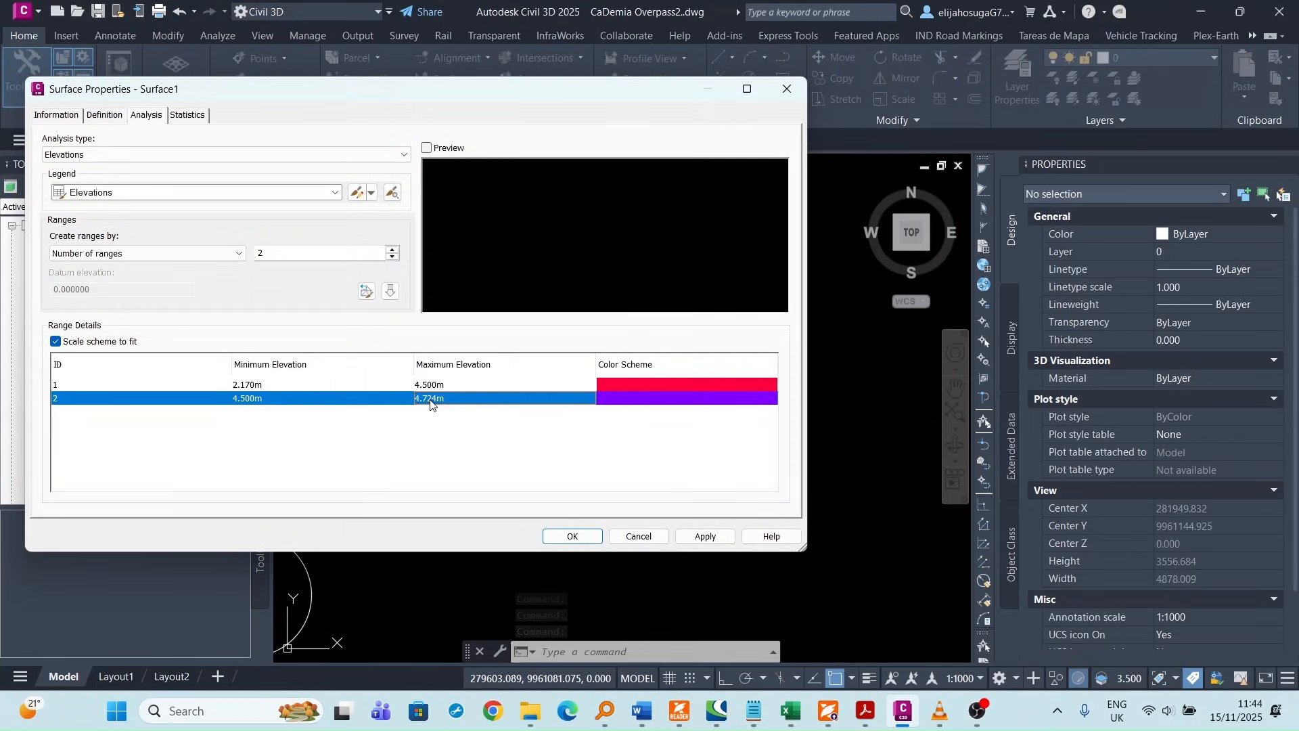
pyautogui.click(390, 291)
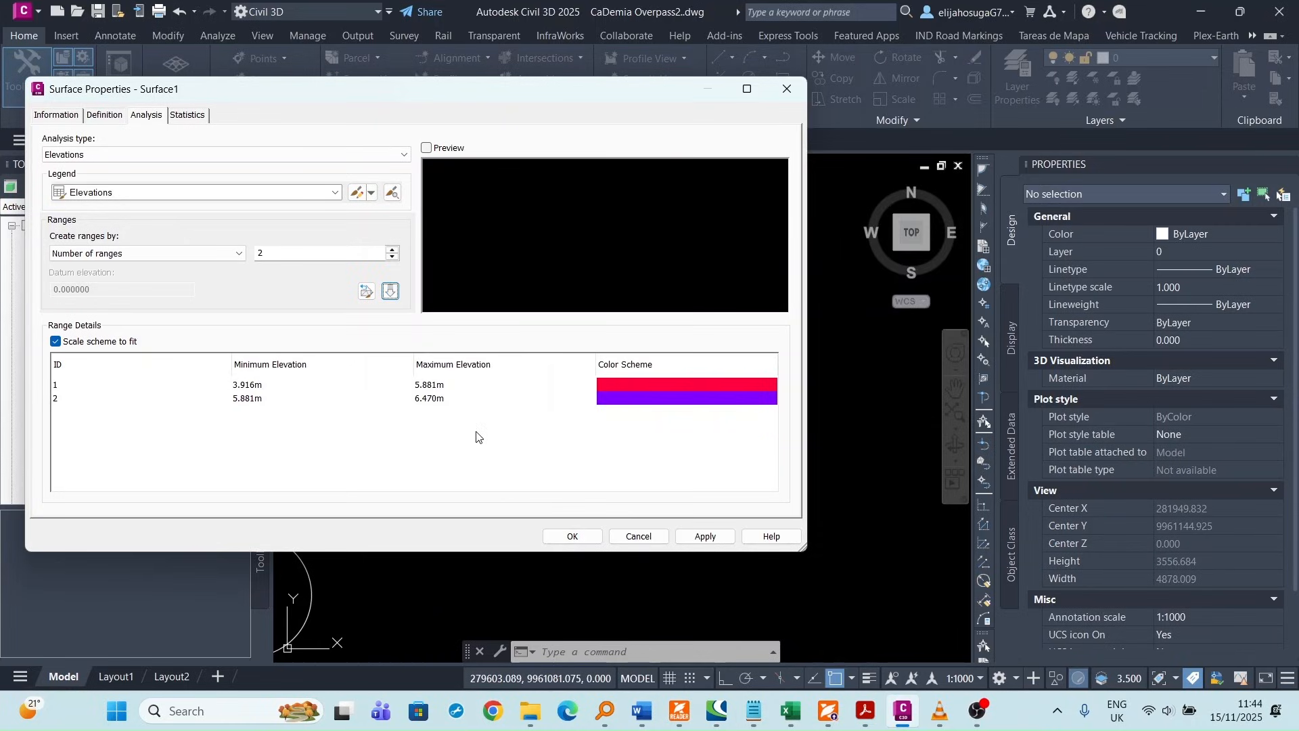
pyautogui.click(265, 386)
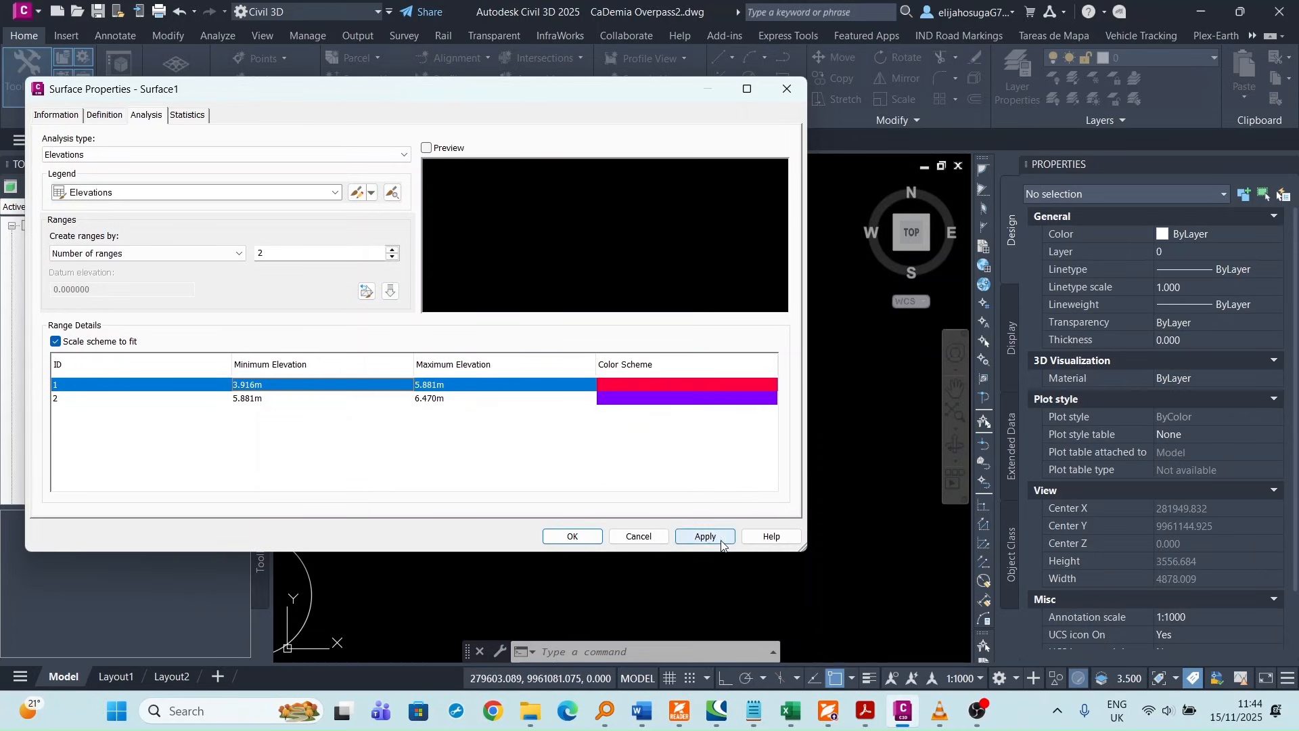
pyautogui.click(571, 536)
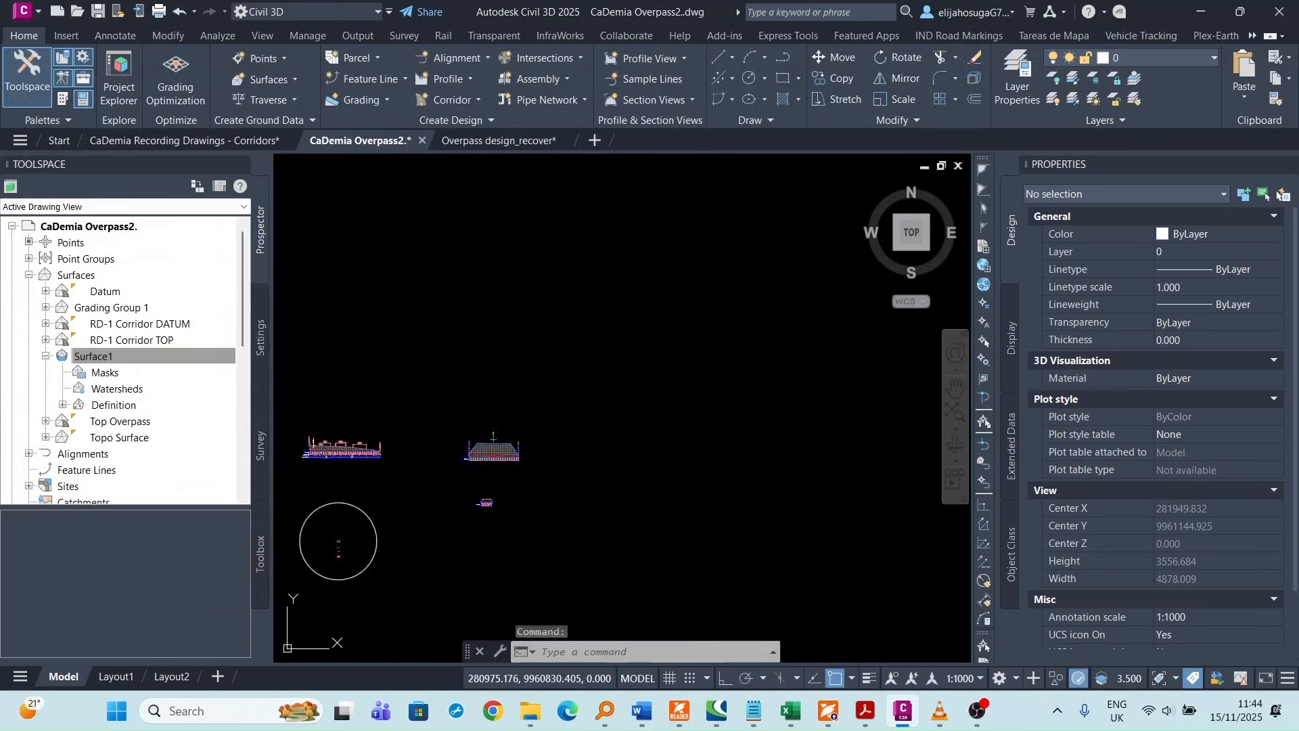
# - Examine Surface1's elevation bands on the overpass at the road crossing and select the surface there
pyautogui.scroll(-5, 493, 436)
pyautogui.scroll(7, 467, 454)
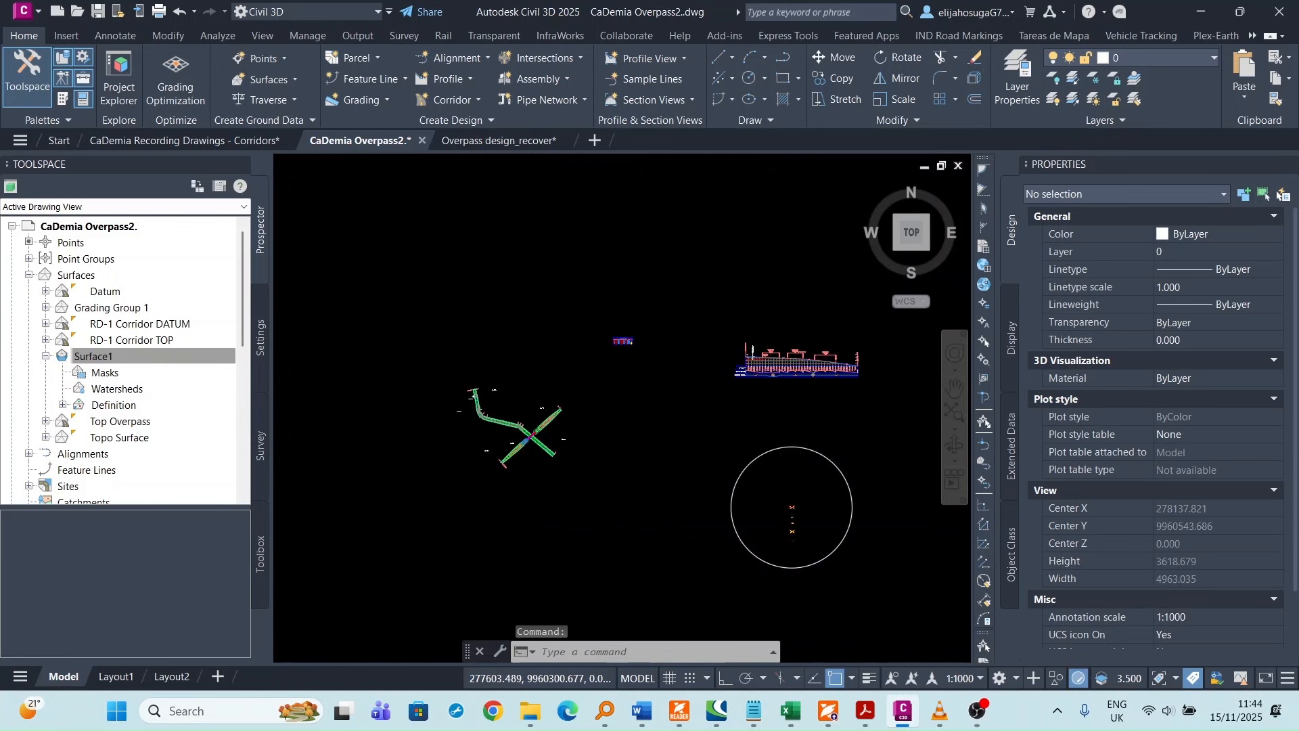
pyautogui.scroll(8, 498, 440)
pyautogui.scroll(-1, 500, 443)
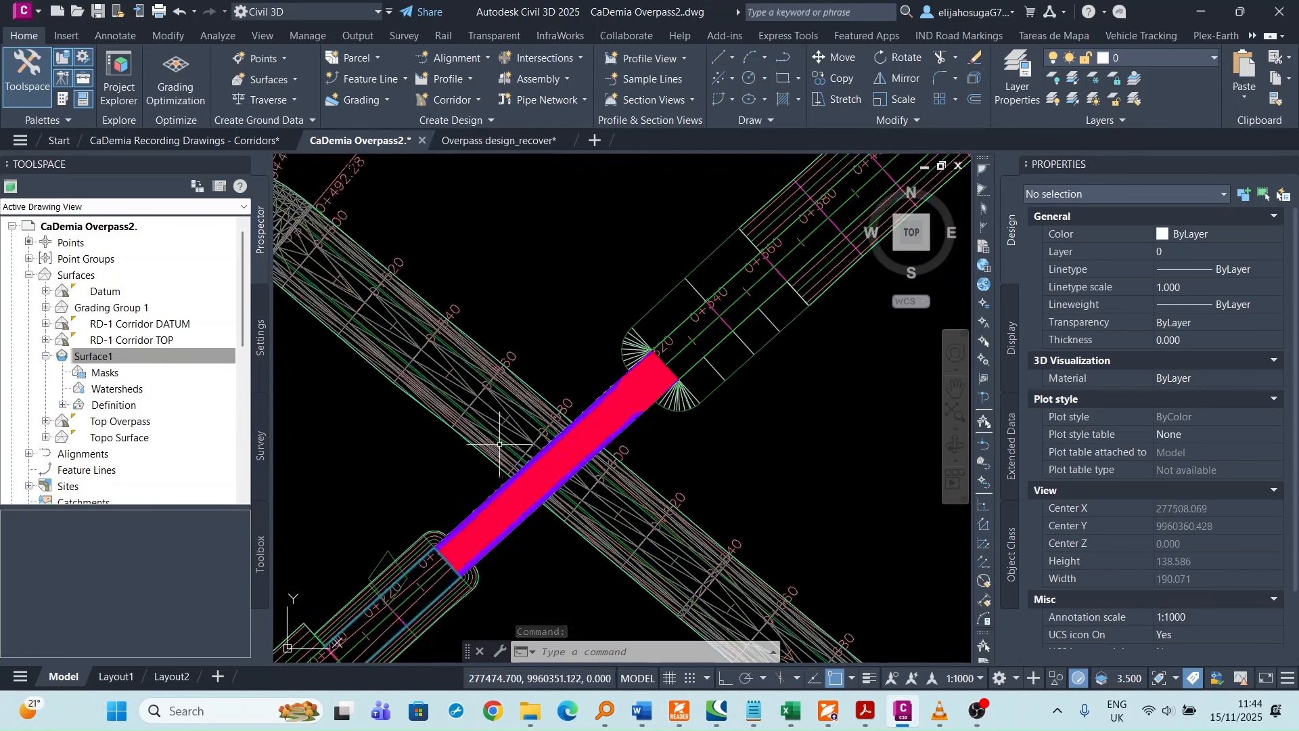
pyautogui.scroll(-5, 499, 444)
pyautogui.scroll(3, 525, 447)
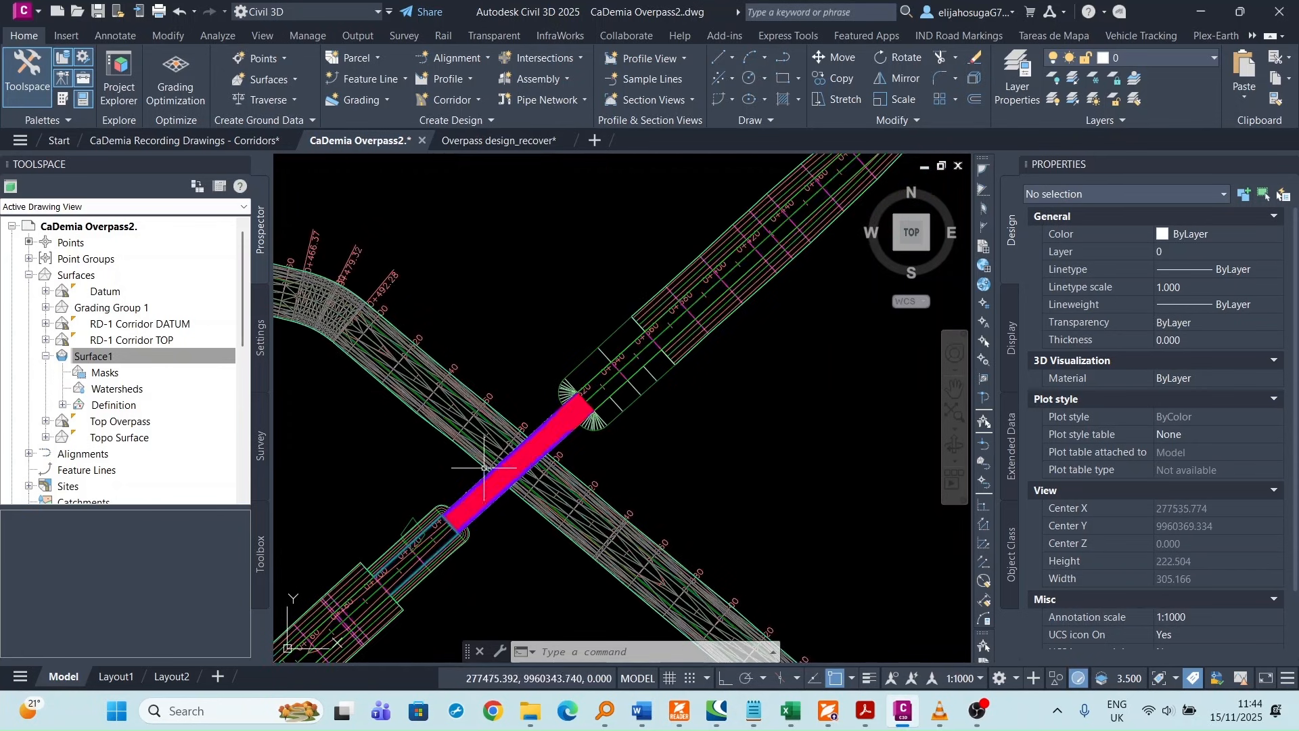
pyautogui.scroll(4, 484, 467)
pyautogui.click(460, 511)
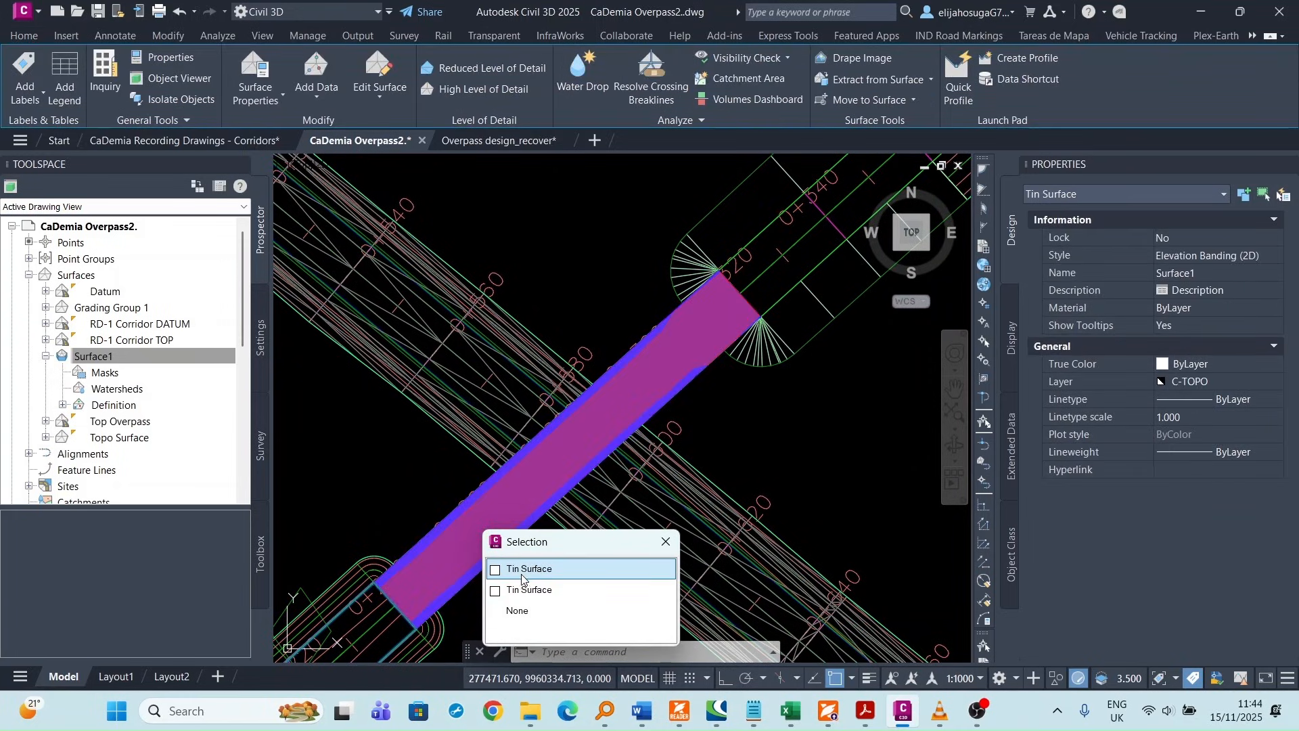
# - In Surface1's elevation analysis, set range 1's maximum and range 2's minimum to 4.5 m, then apply and accept the properties
pyautogui.click(117, 357)
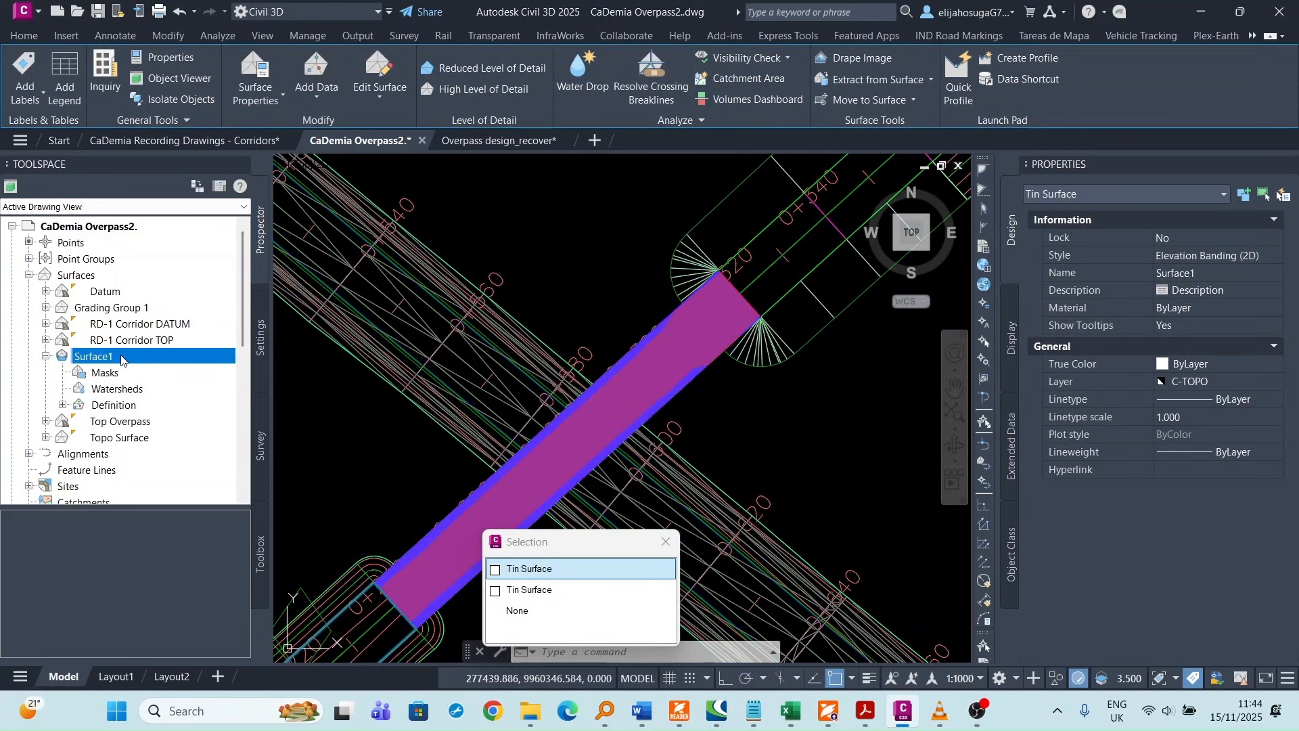
pyautogui.rightClick(121, 358)
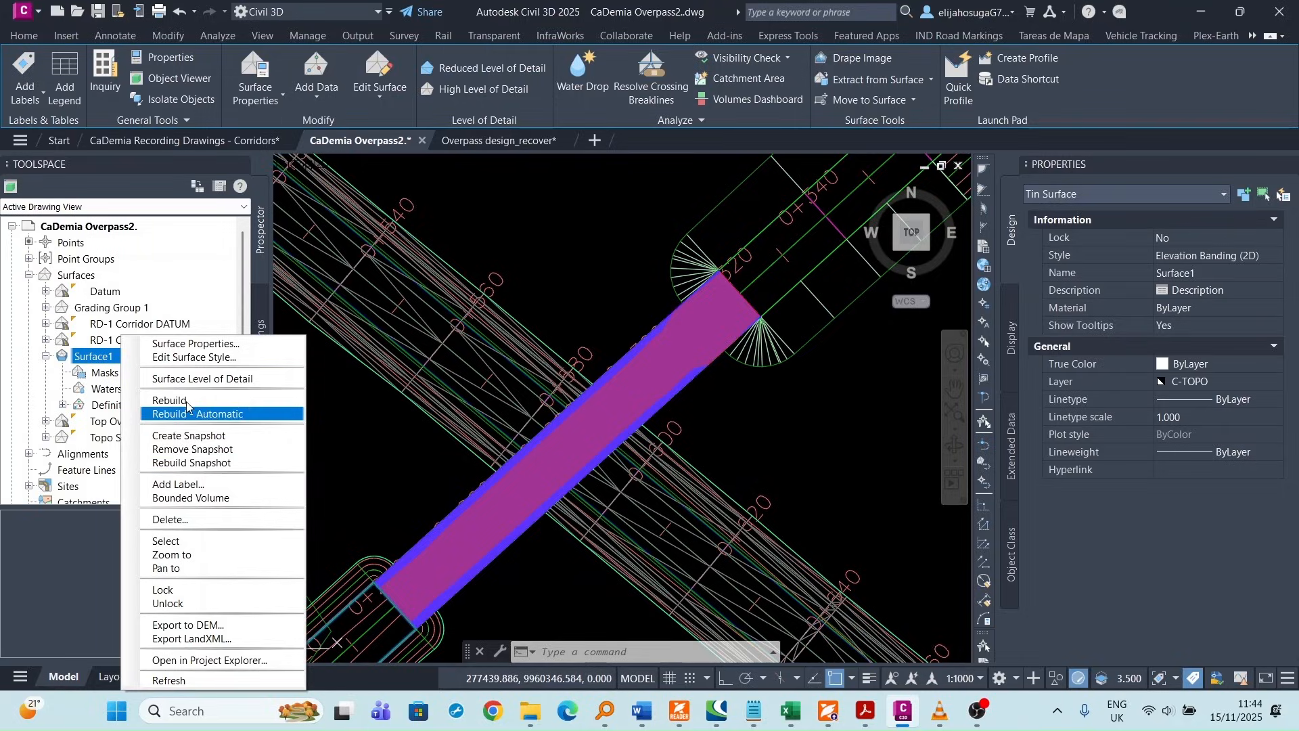
pyautogui.click(193, 343)
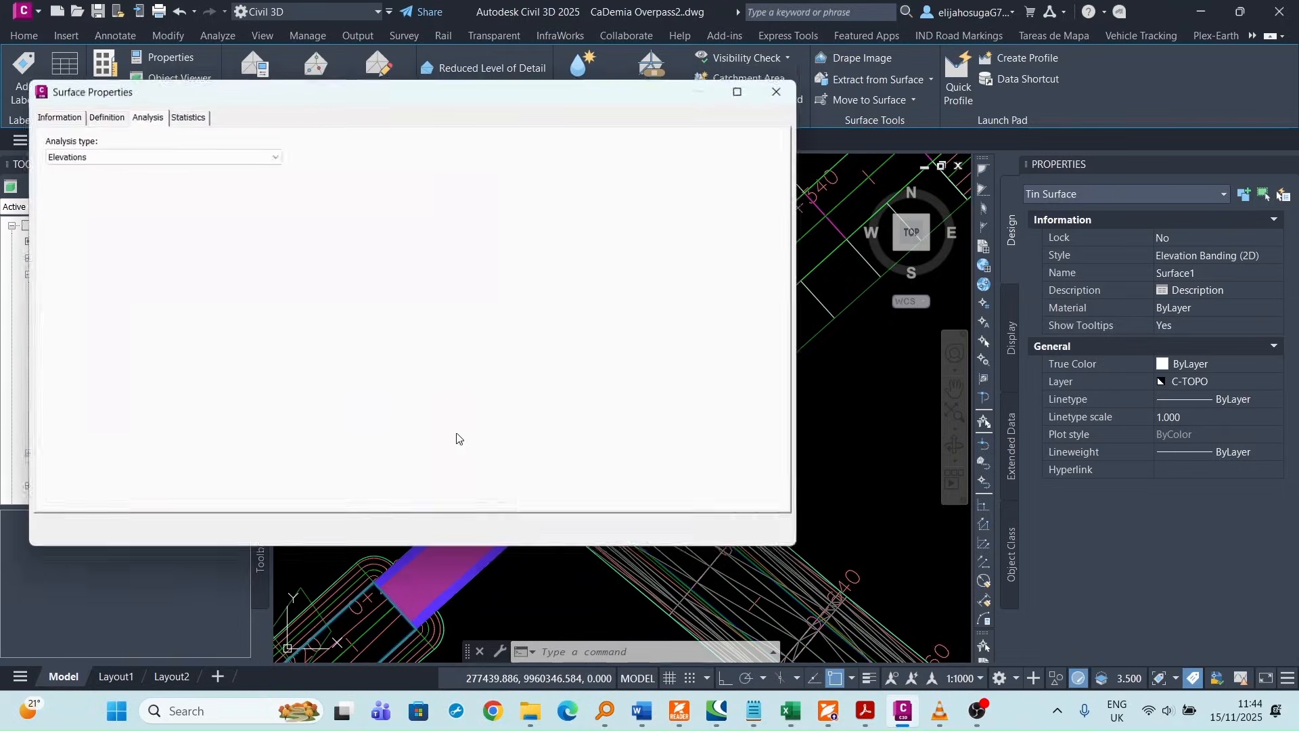
pyautogui.click(420, 386)
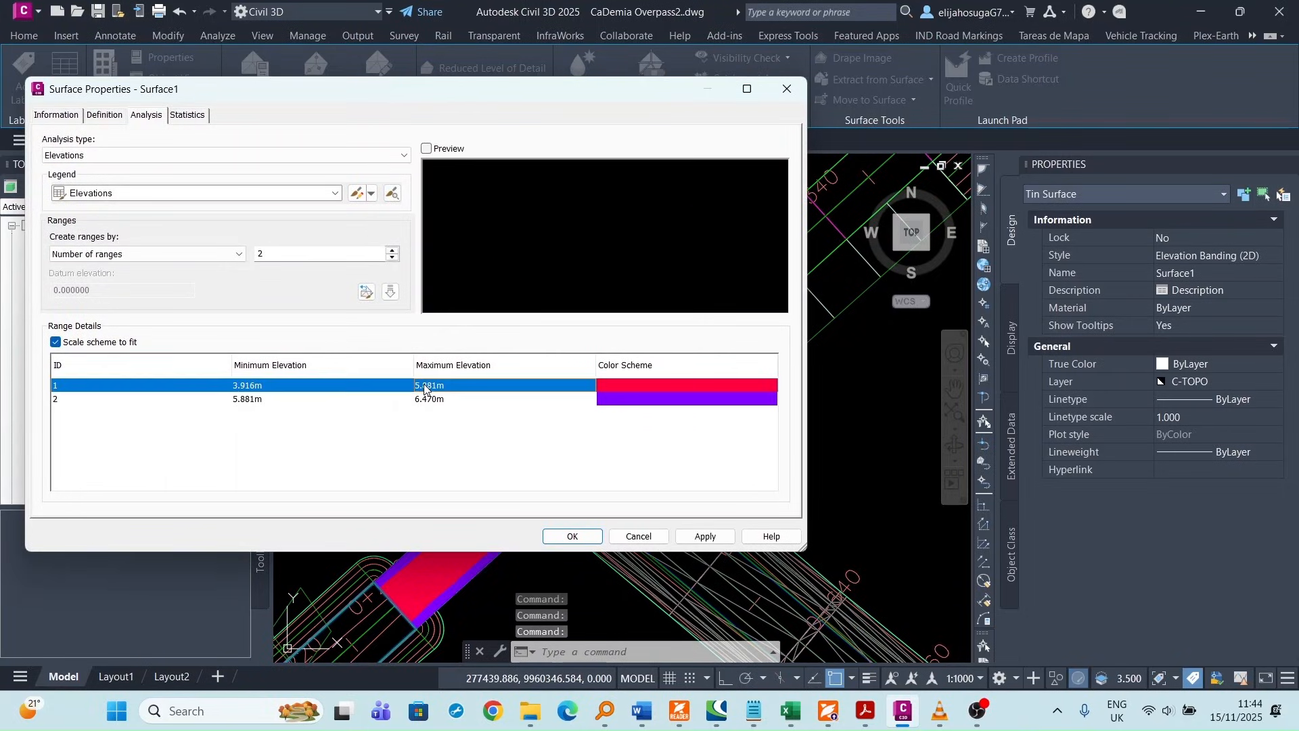
pyautogui.click(424, 383)
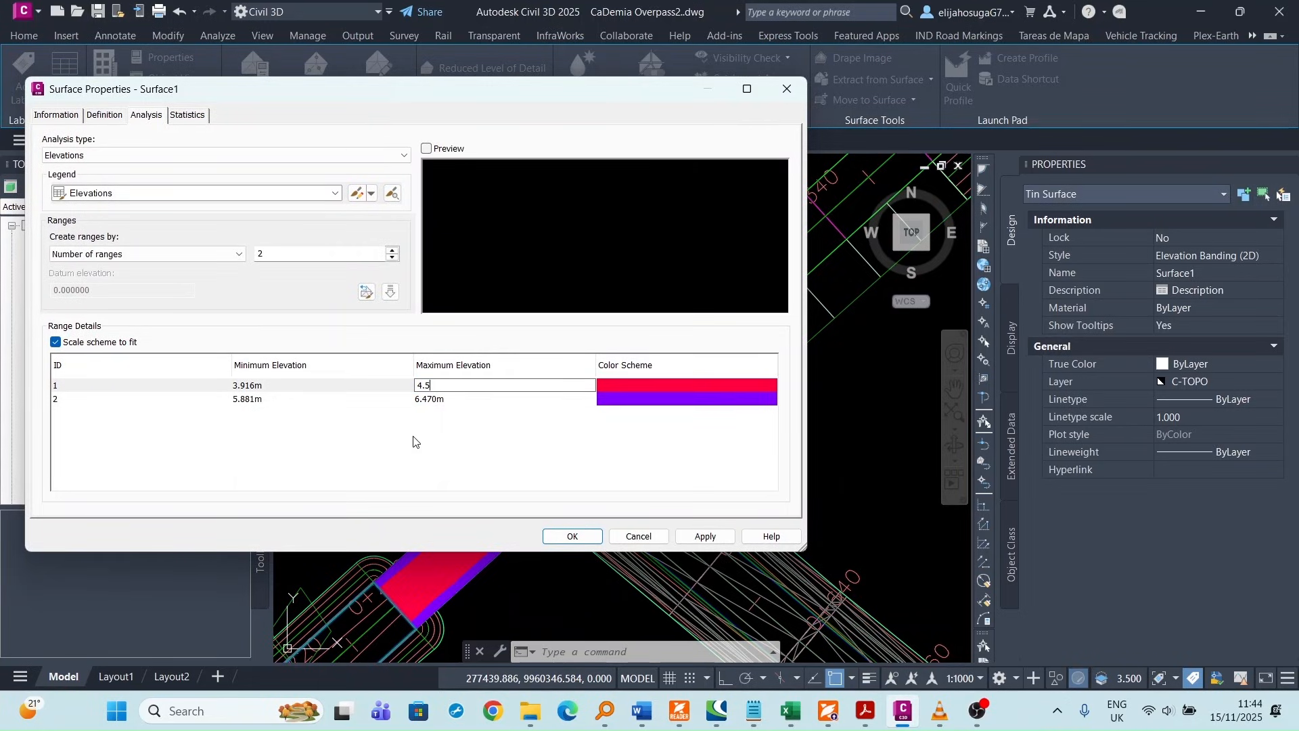
pyautogui.press('Return')
pyautogui.click(244, 400)
pyautogui.click(244, 398)
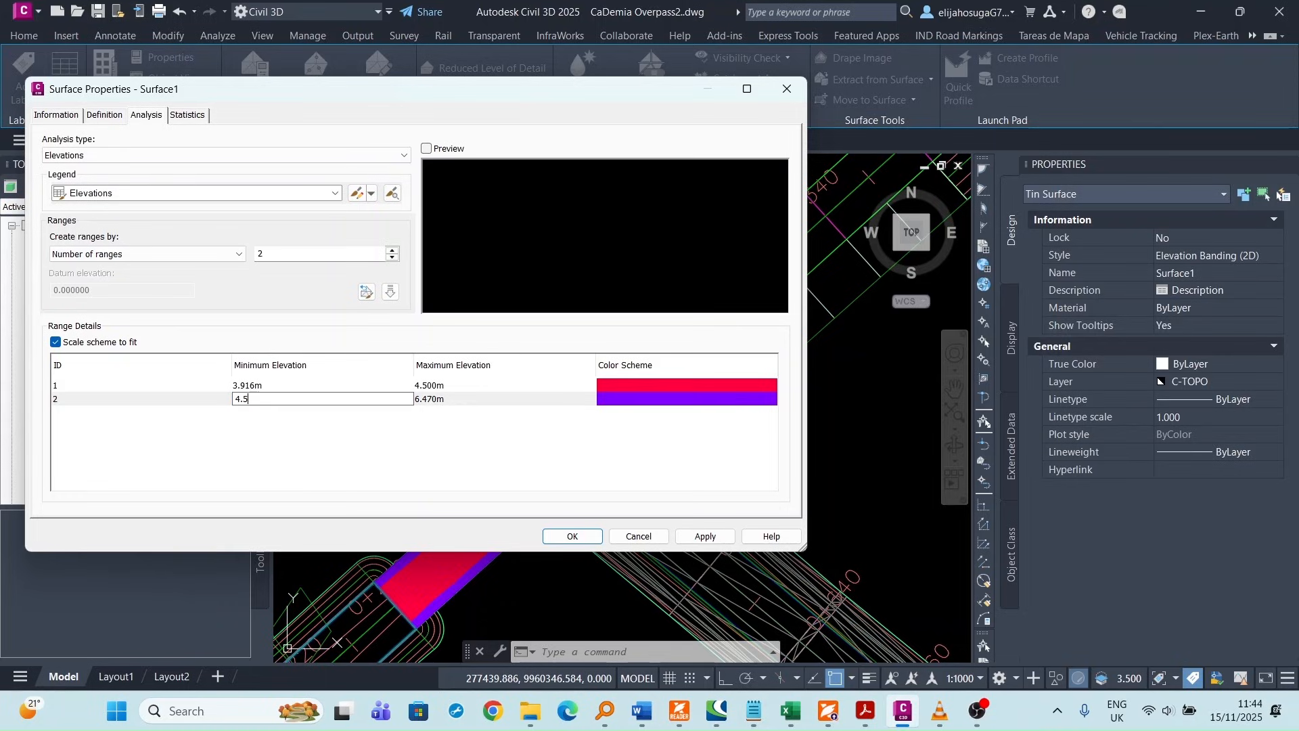
pyautogui.click(704, 540)
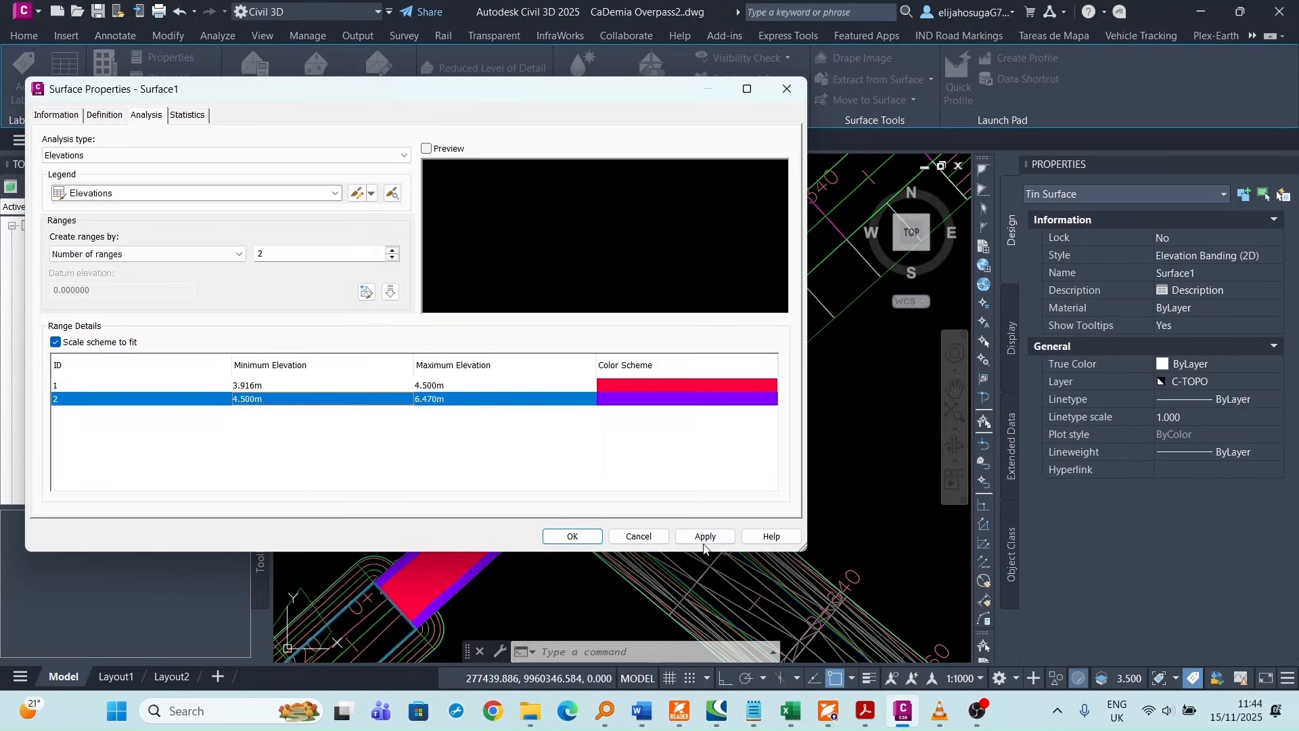
pyautogui.click(574, 537)
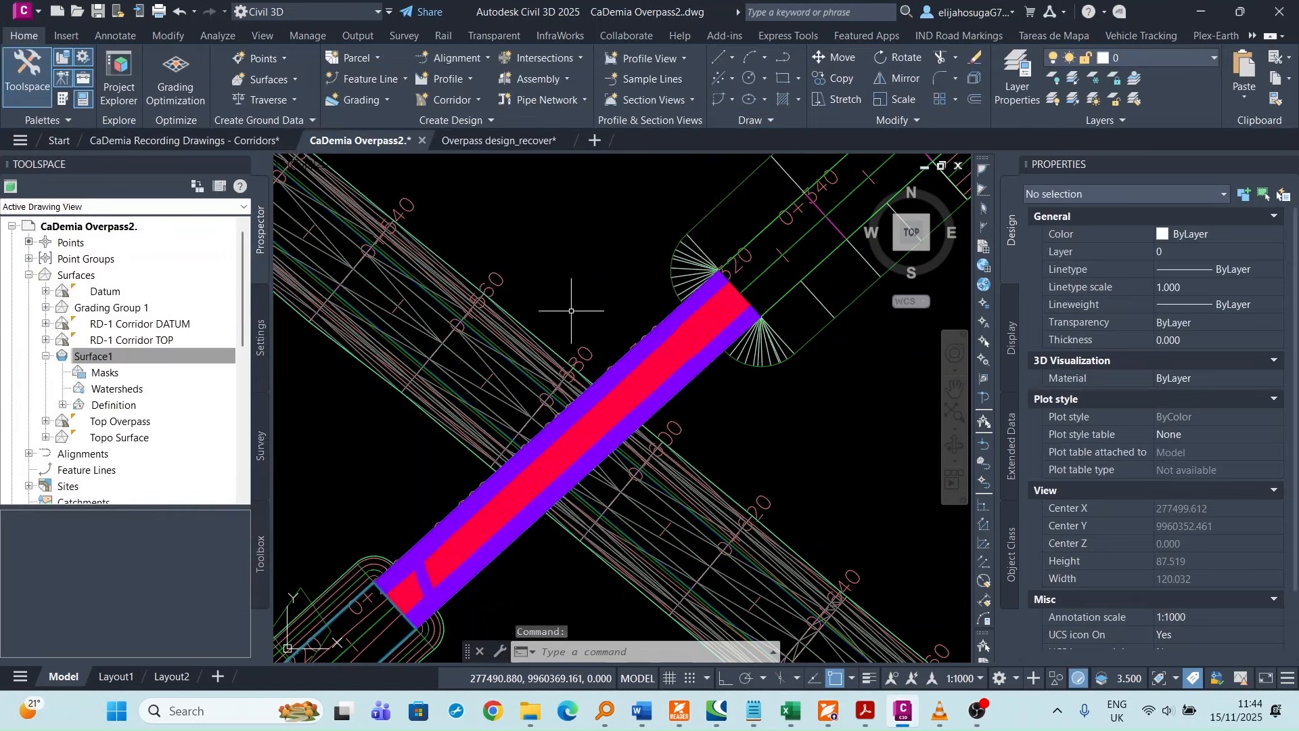
# - Examine the updated elevation bands along the overpass deck at the crossing
pyautogui.scroll(-3, 571, 310)
pyautogui.scroll(5, 538, 378)
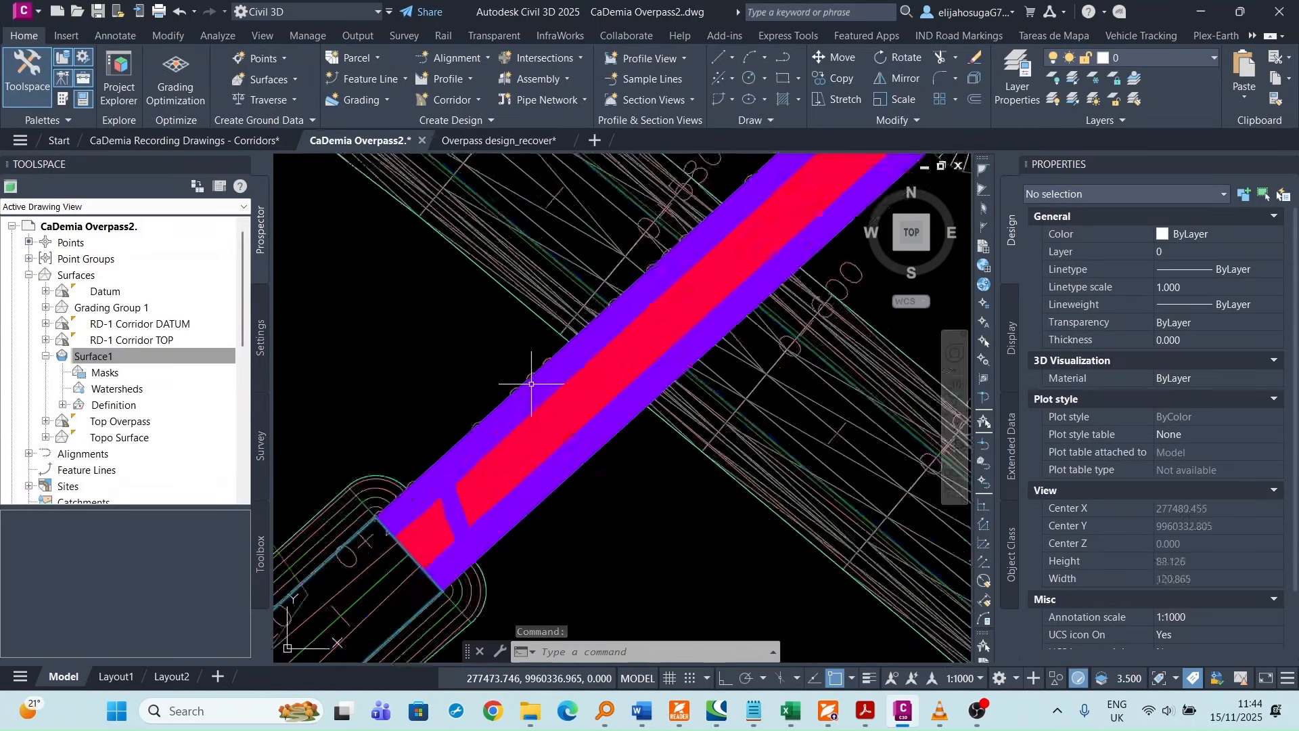
pyautogui.scroll(-5, 524, 377)
pyautogui.scroll(-2, 540, 364)
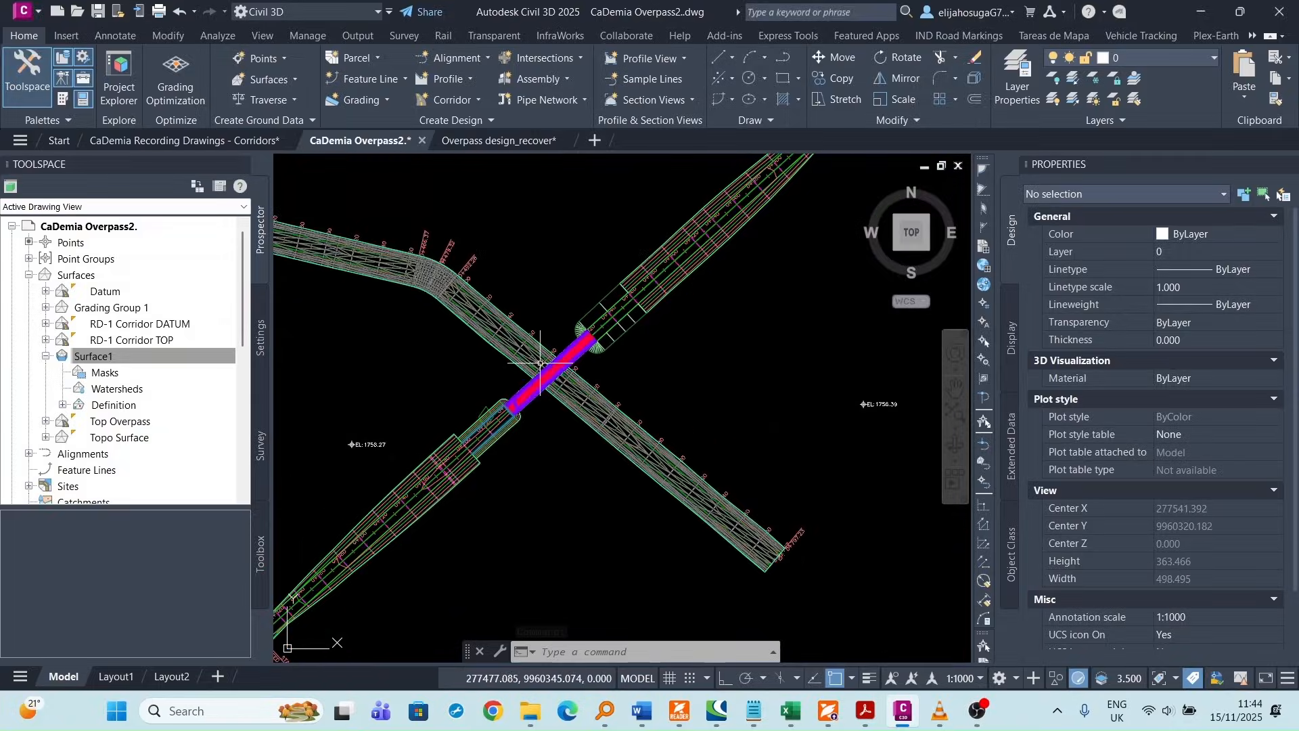
pyautogui.scroll(6, 565, 338)
pyautogui.scroll(-14, 548, 349)
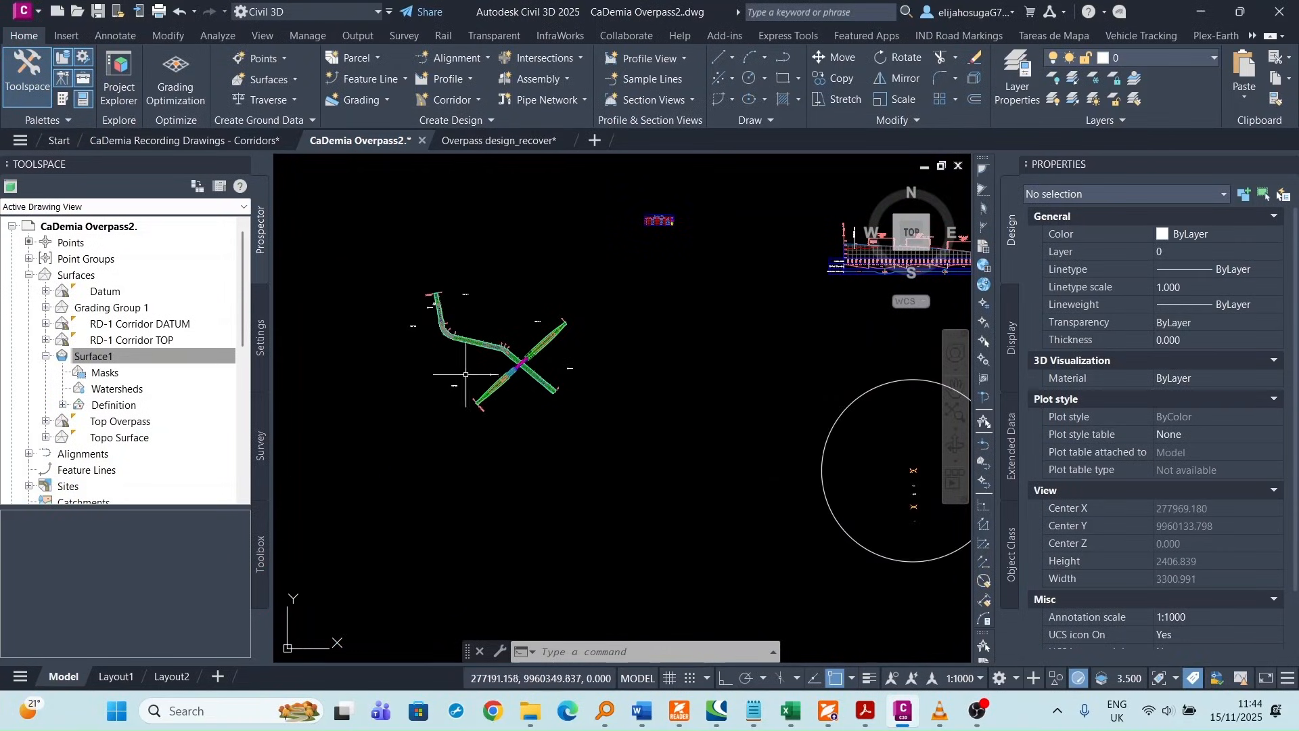
# - Select Surface1 and place a spot elevation label with object snap off on the red band near the deck's southwestern end
pyautogui.rightClick(139, 357)
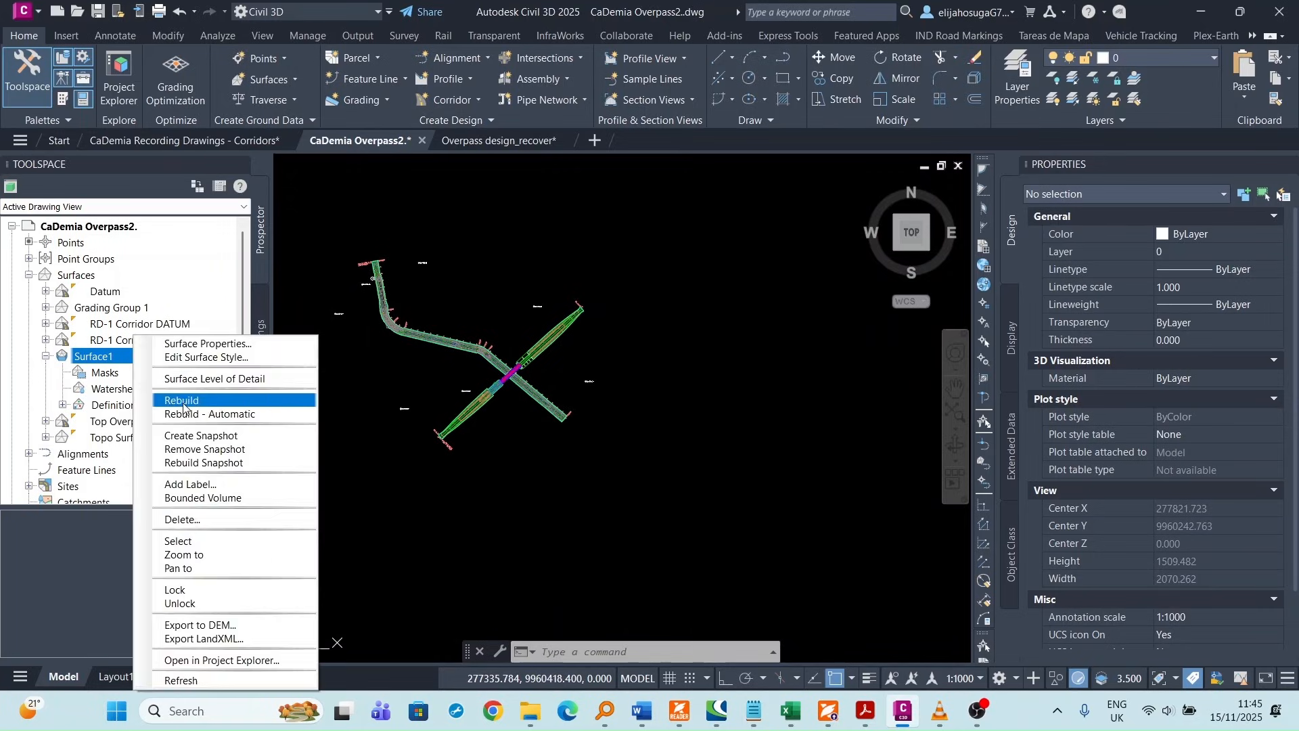
pyautogui.click(178, 541)
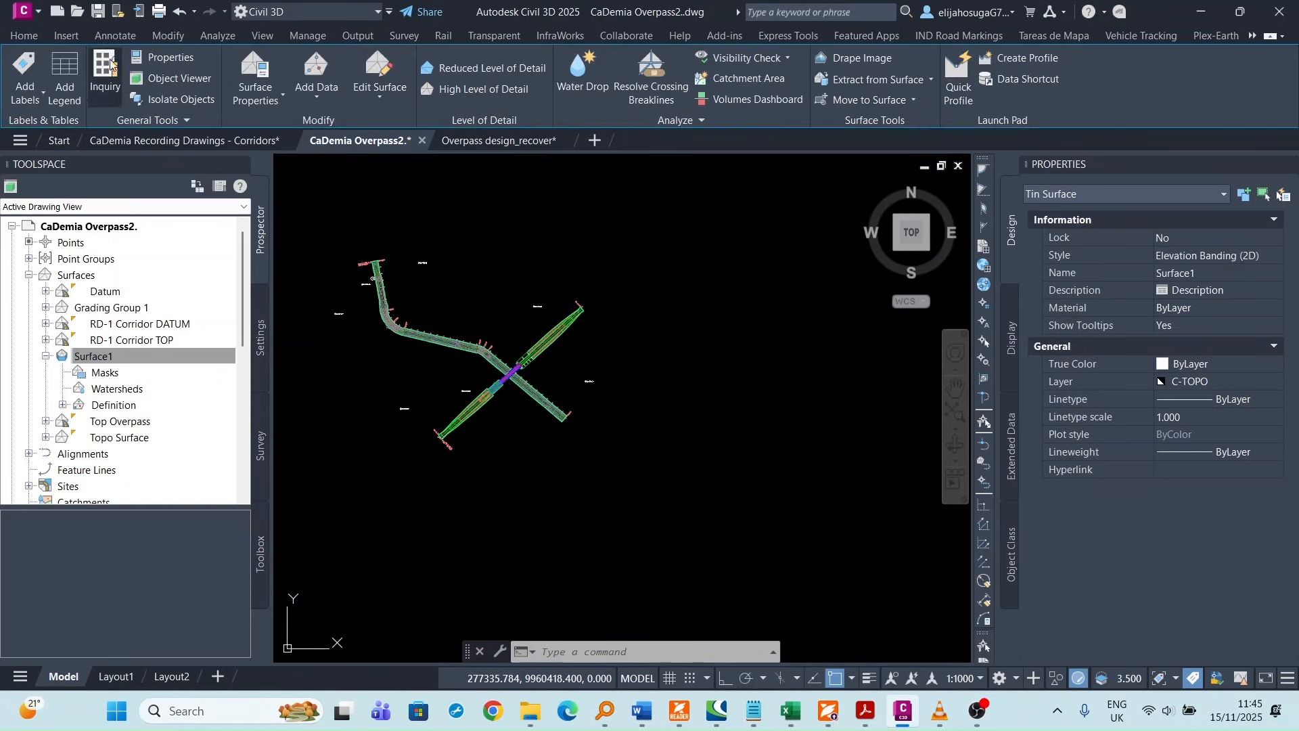
pyautogui.click(115, 36)
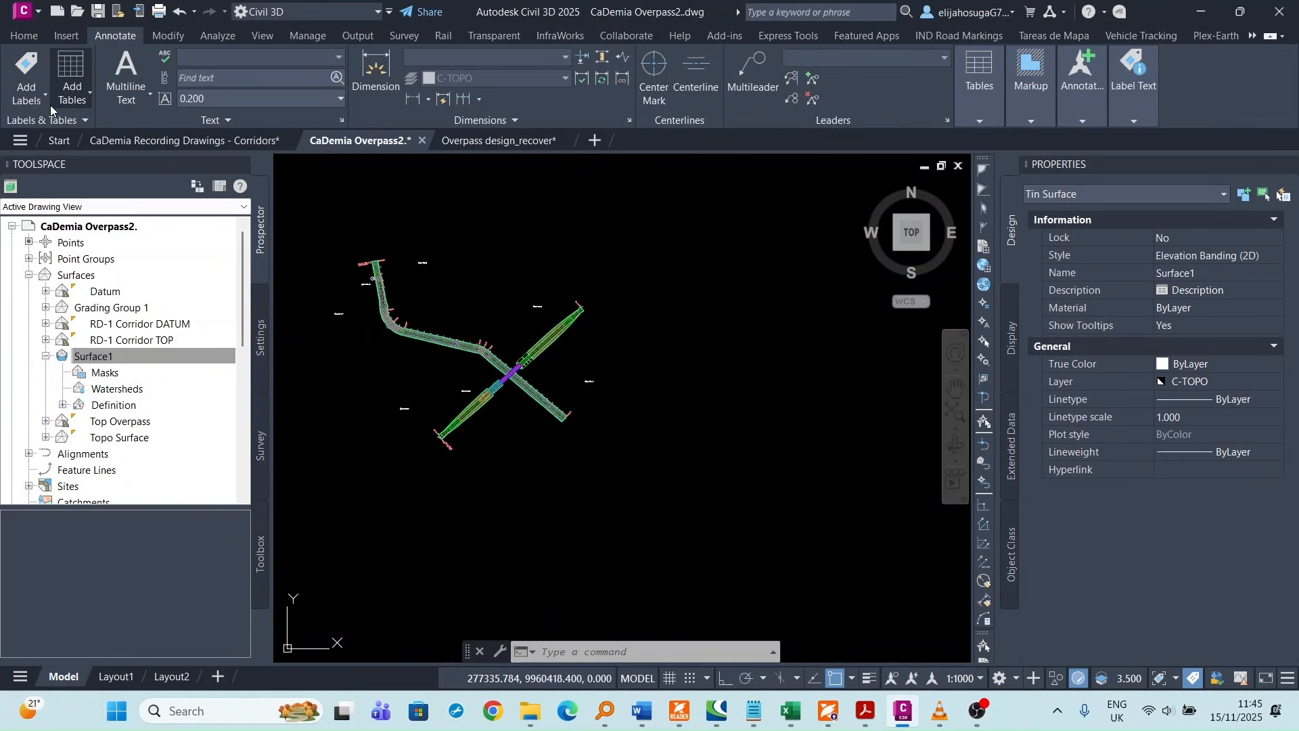
pyautogui.click(32, 94)
pyautogui.moveTo(59, 132)
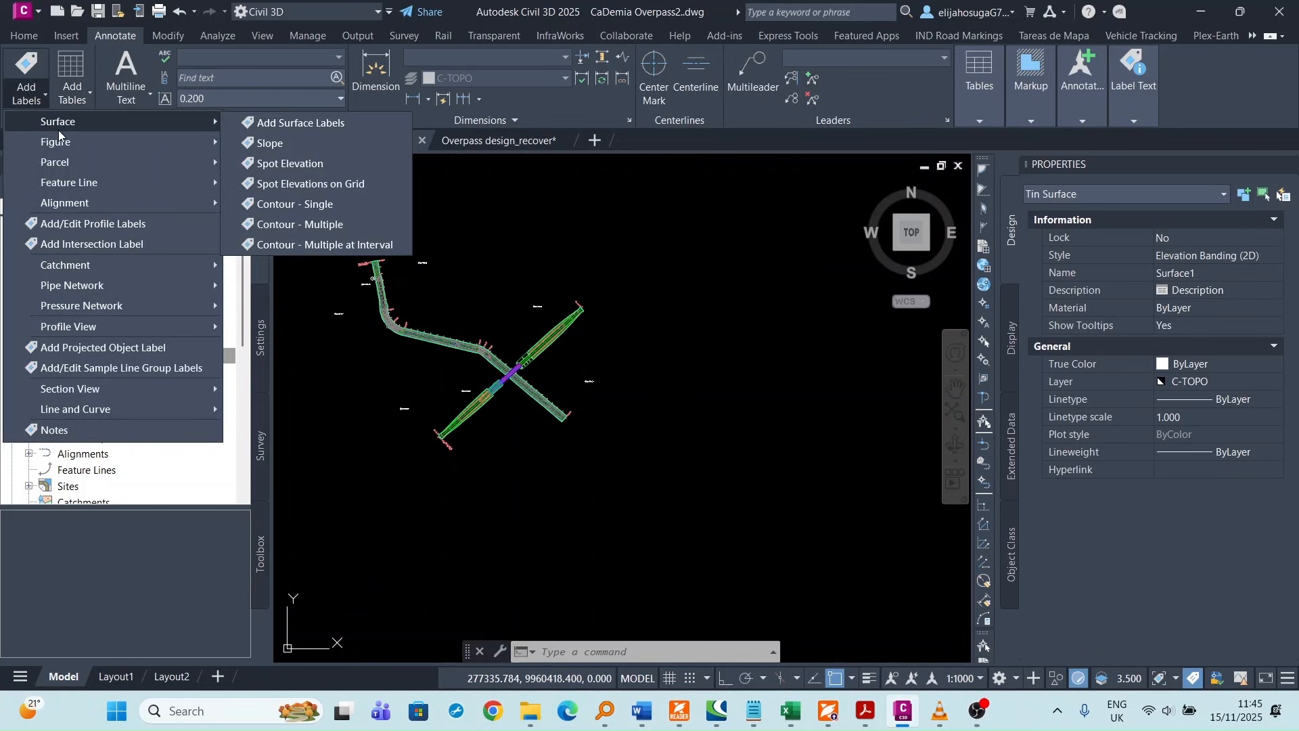
pyautogui.click(294, 164)
pyautogui.scroll(5, 487, 420)
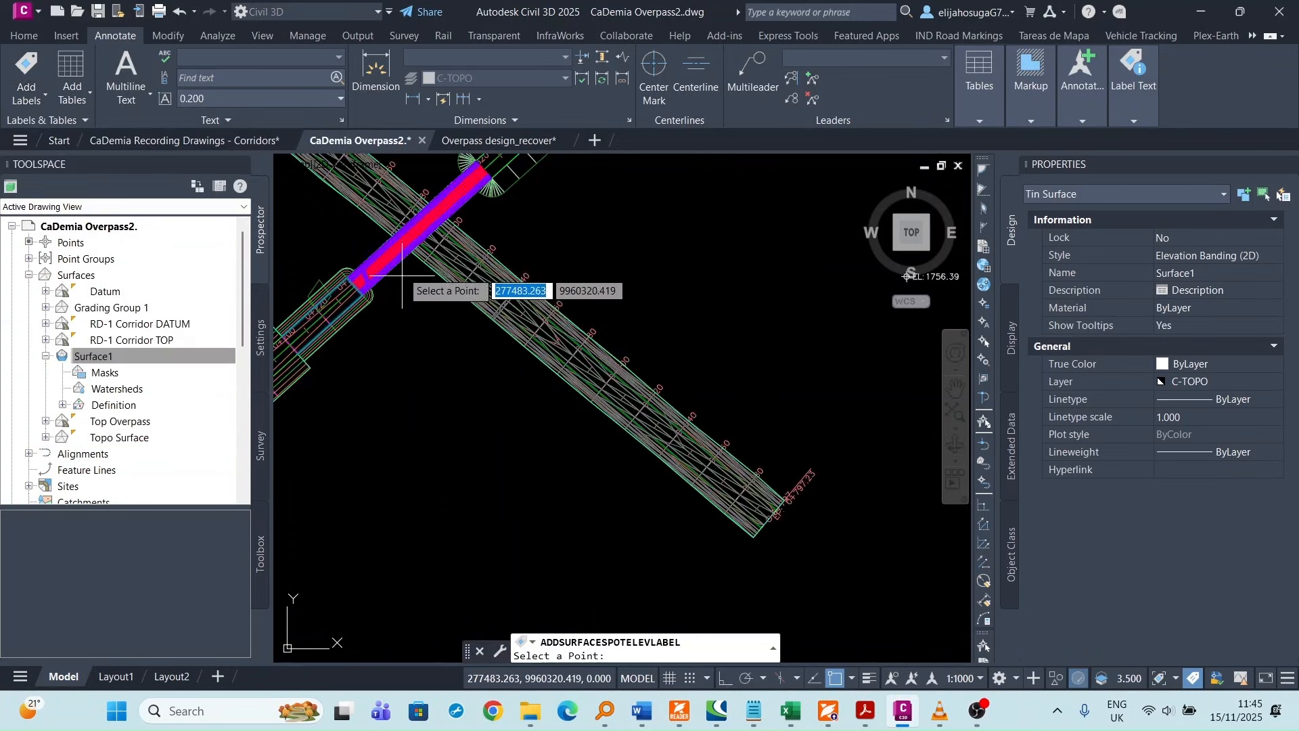
pyautogui.scroll(2, 403, 276)
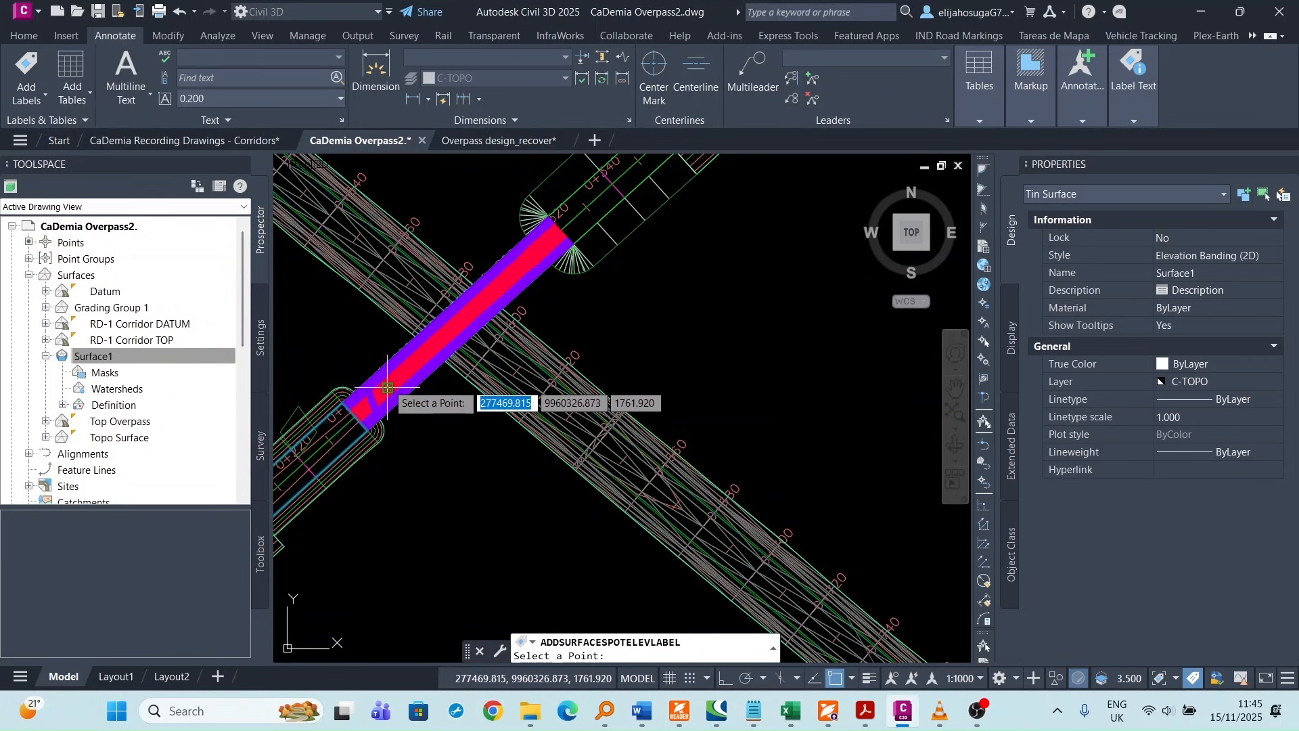
pyautogui.scroll(2, 387, 388)
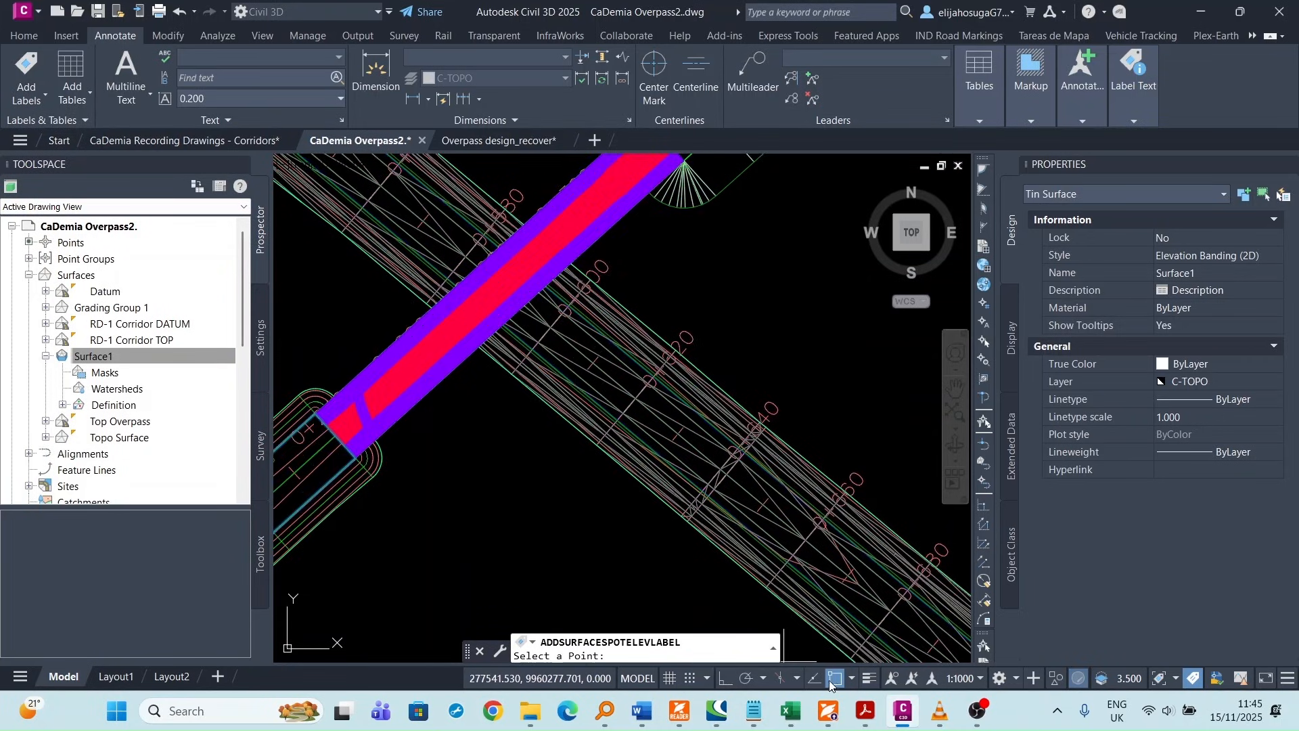
pyautogui.scroll(2, 389, 401)
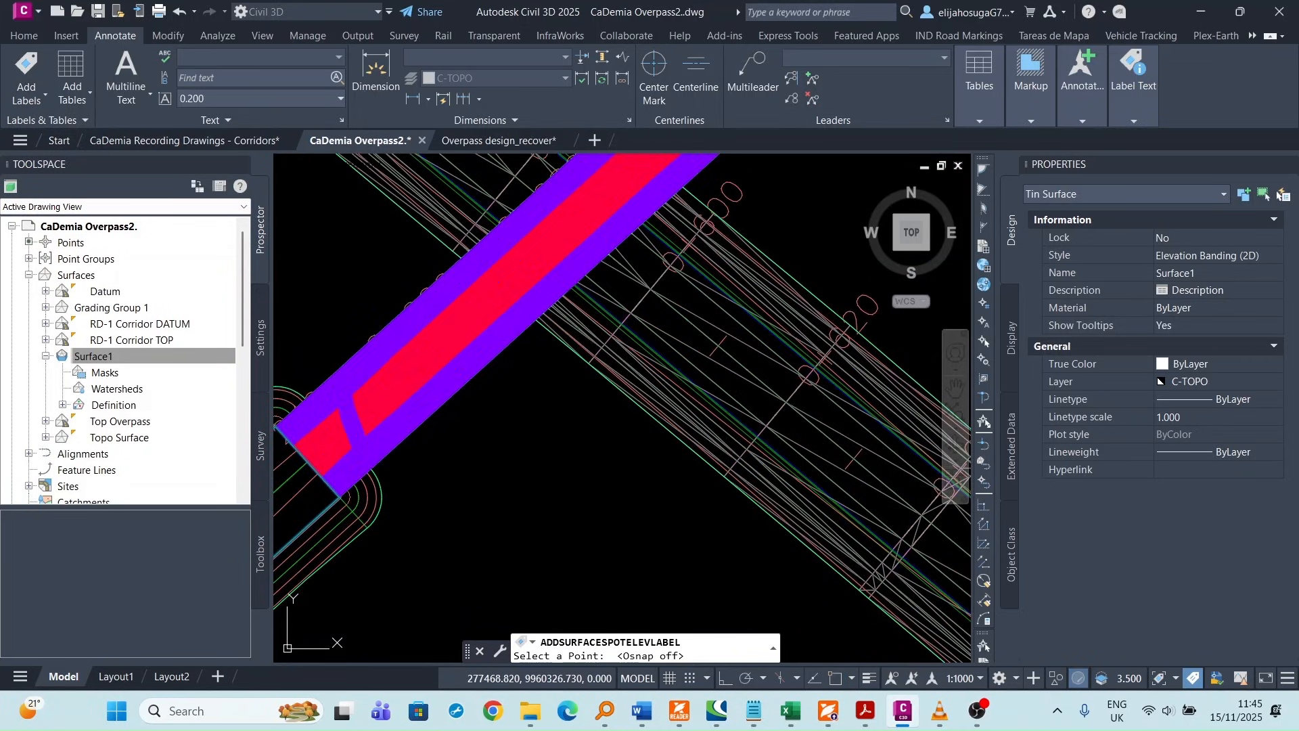
pyautogui.click(380, 389)
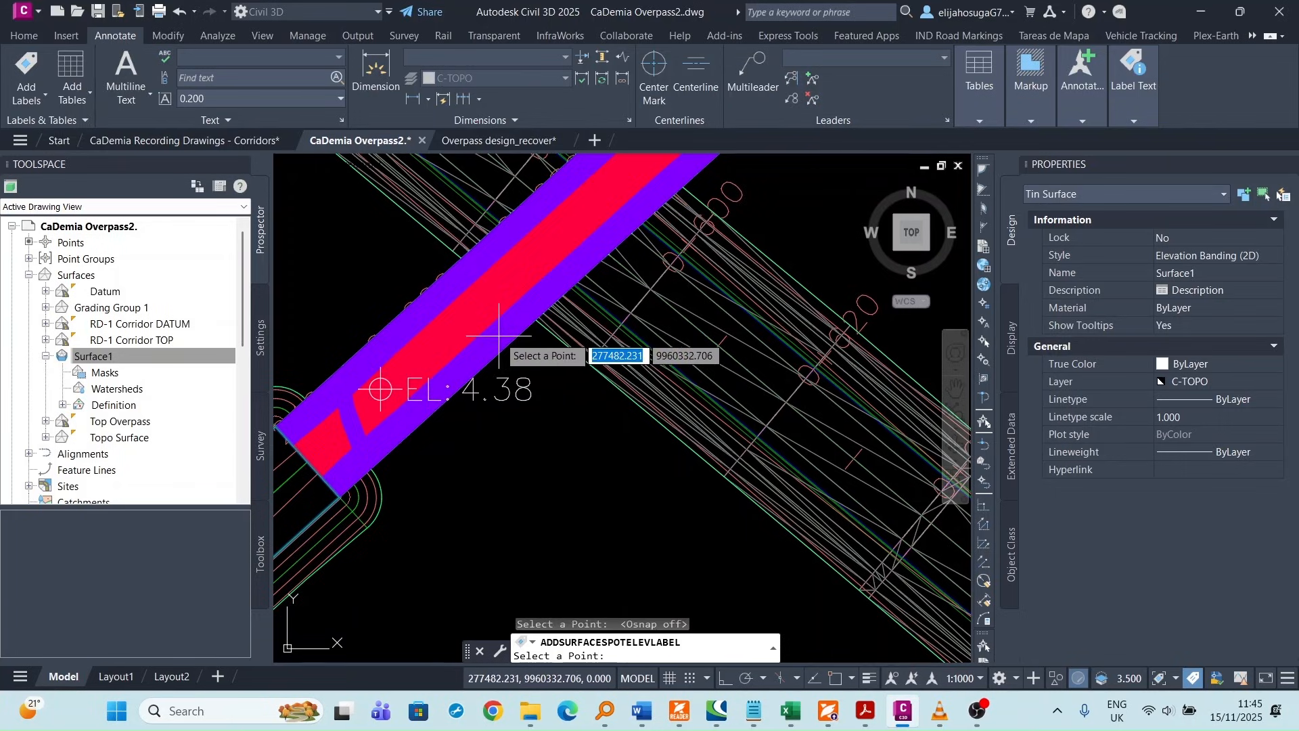
# - Place four more Surface1 spot elevation labels along the red band toward the deck's northeastern end and finish labelling
pyautogui.click(477, 305)
pyautogui.moveTo(580, 229); pyautogui.dragTo(531, 356, button='middle')
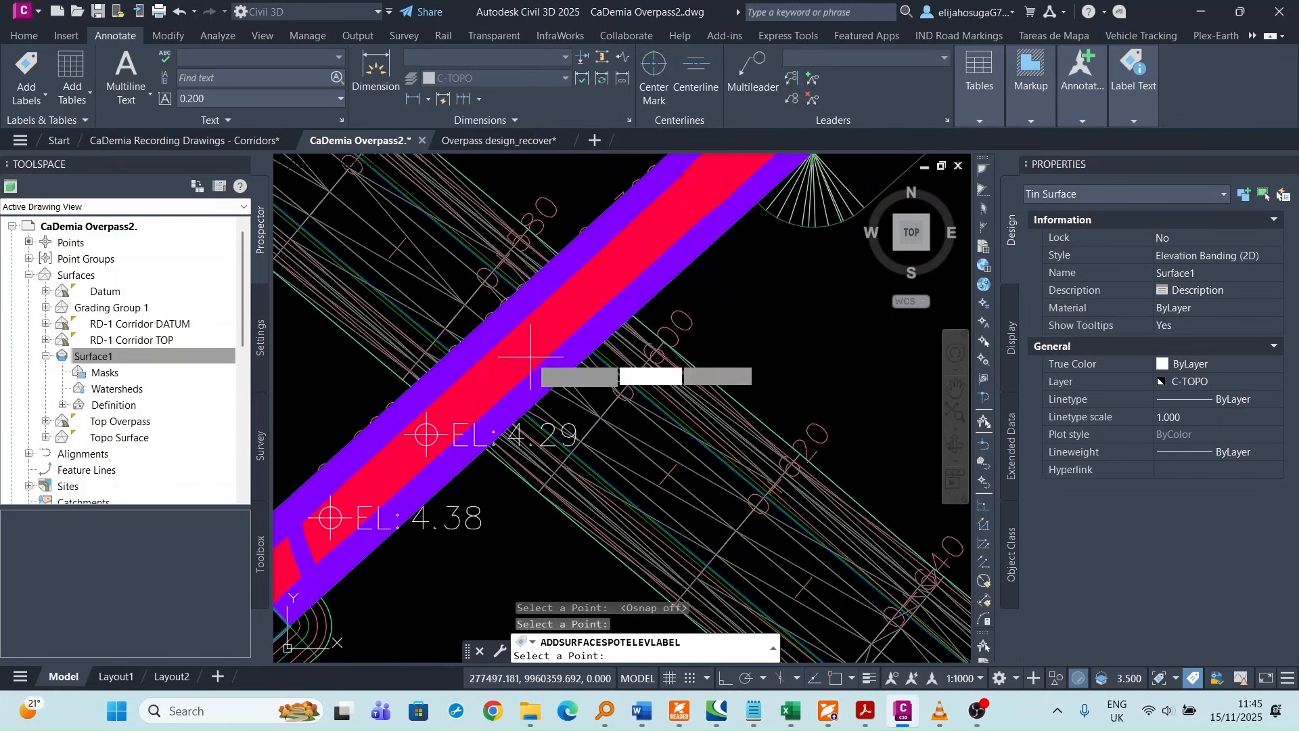
pyautogui.click(534, 337)
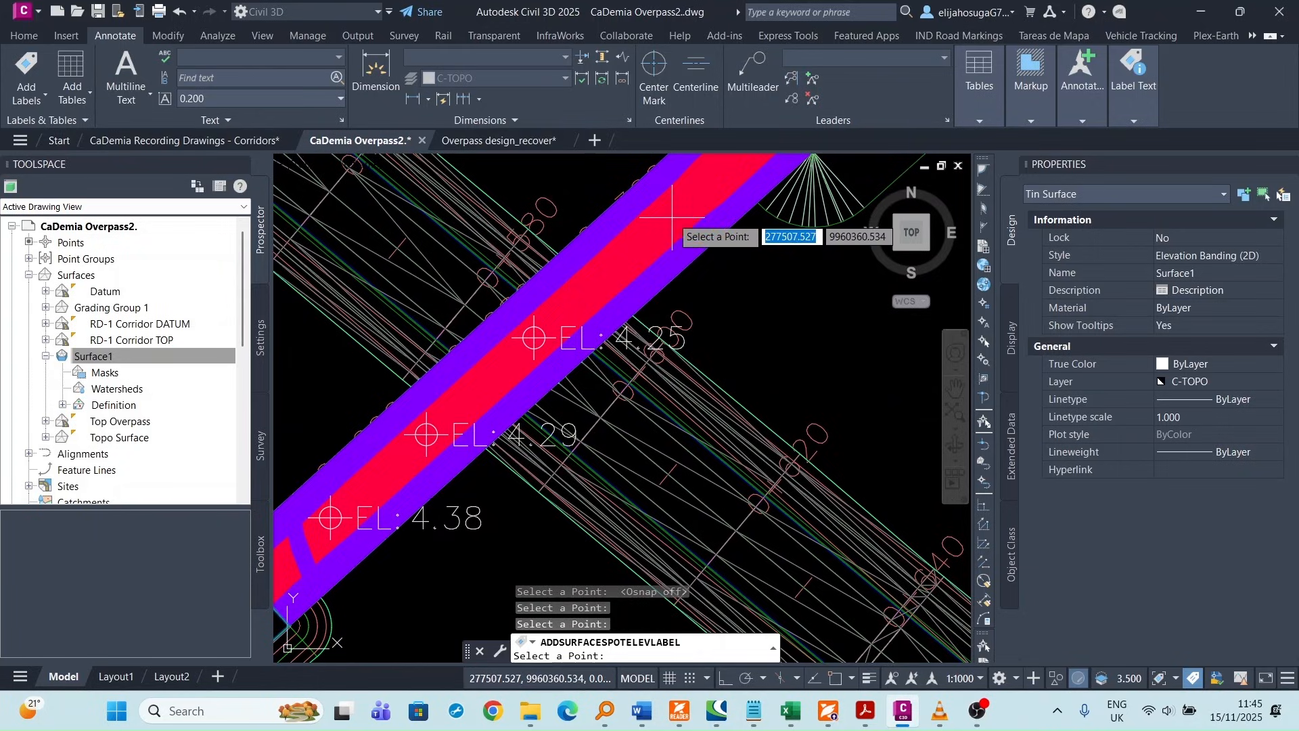
pyautogui.click(639, 243)
pyautogui.moveTo(648, 276); pyautogui.dragTo(604, 404, button='middle')
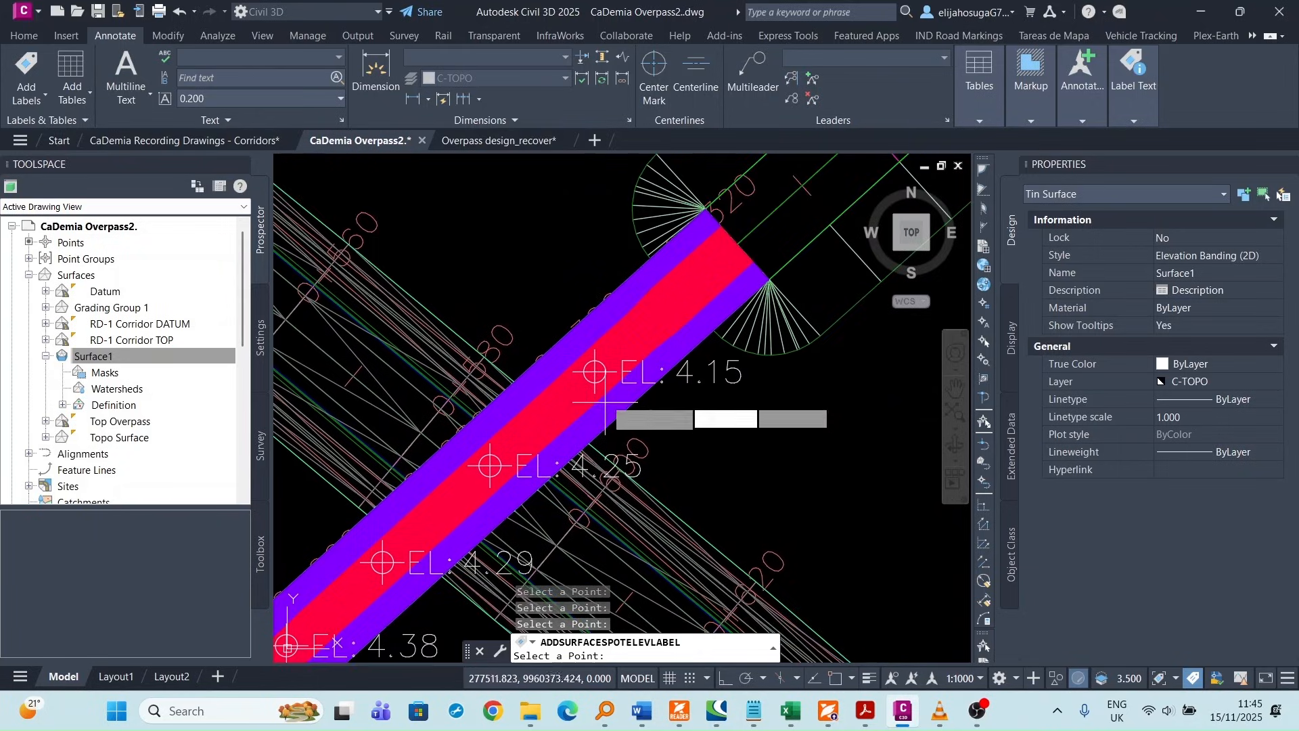
pyautogui.click(660, 306)
pyautogui.press('Escape')
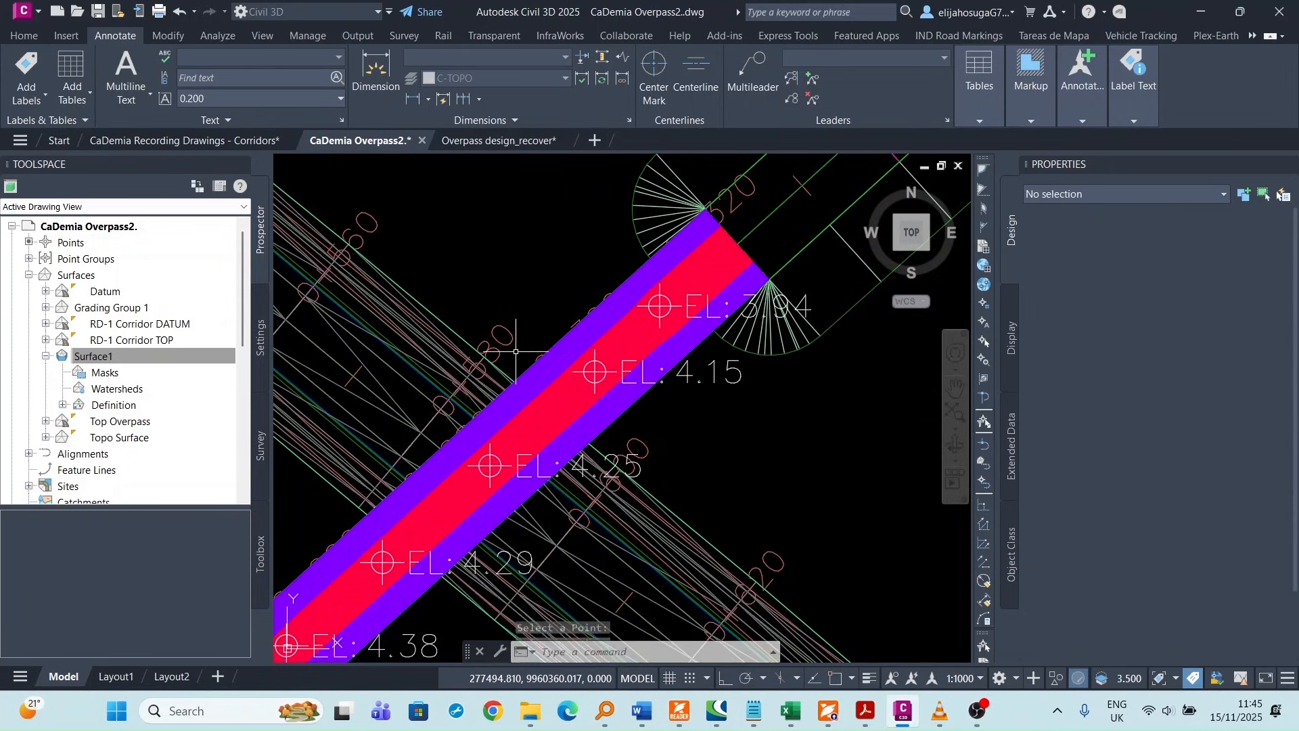
# - In the Overpass profile view, raise the design profile's middle tangent to about 1764.35 m near station 0+300
pyautogui.scroll(-10, 535, 371)
pyautogui.scroll(-4, 672, 372)
pyautogui.moveTo(669, 365); pyautogui.dragTo(452, 430, button='middle')
pyautogui.scroll(2, 463, 420)
pyautogui.scroll(-6, 695, 341)
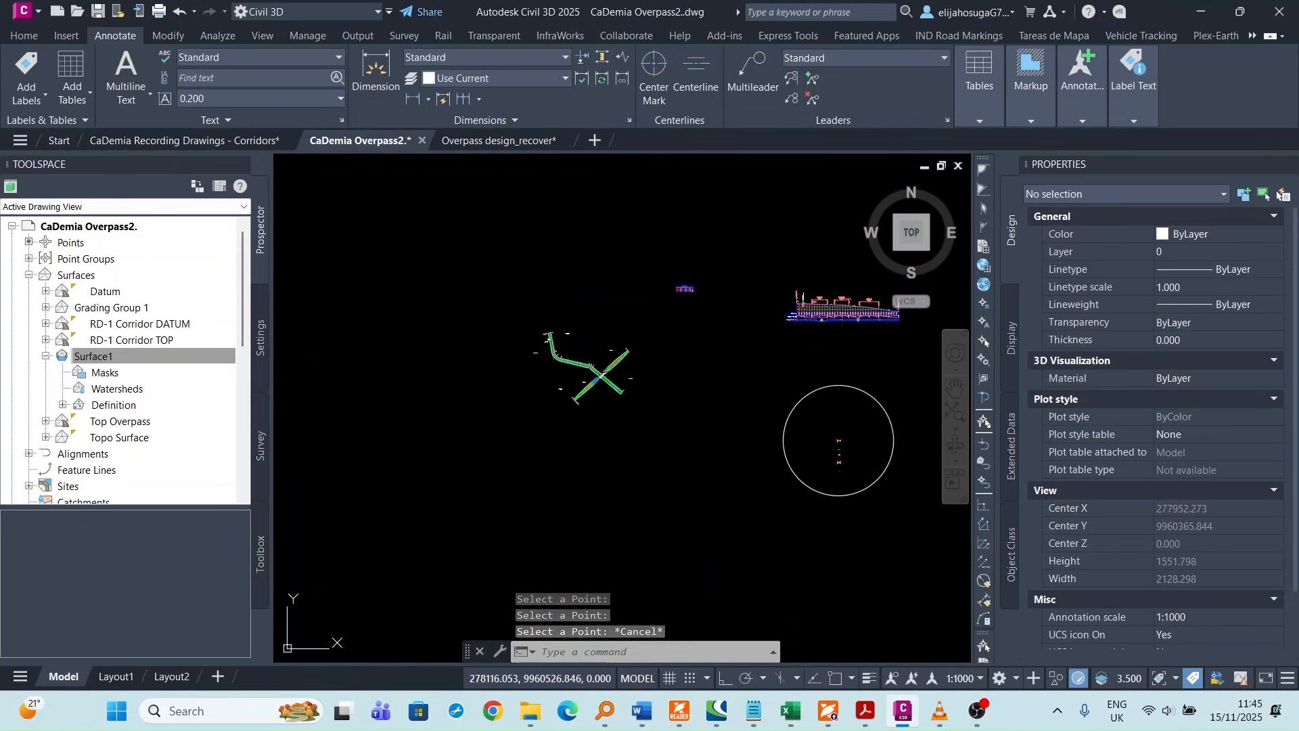
pyautogui.moveTo(697, 332); pyautogui.dragTo(551, 354, button='middle')
pyautogui.scroll(2, 553, 353)
pyautogui.moveTo(829, 317); pyautogui.dragTo(581, 343, button='middle')
pyautogui.scroll(-2, 580, 344)
pyautogui.scroll(8, 778, 321)
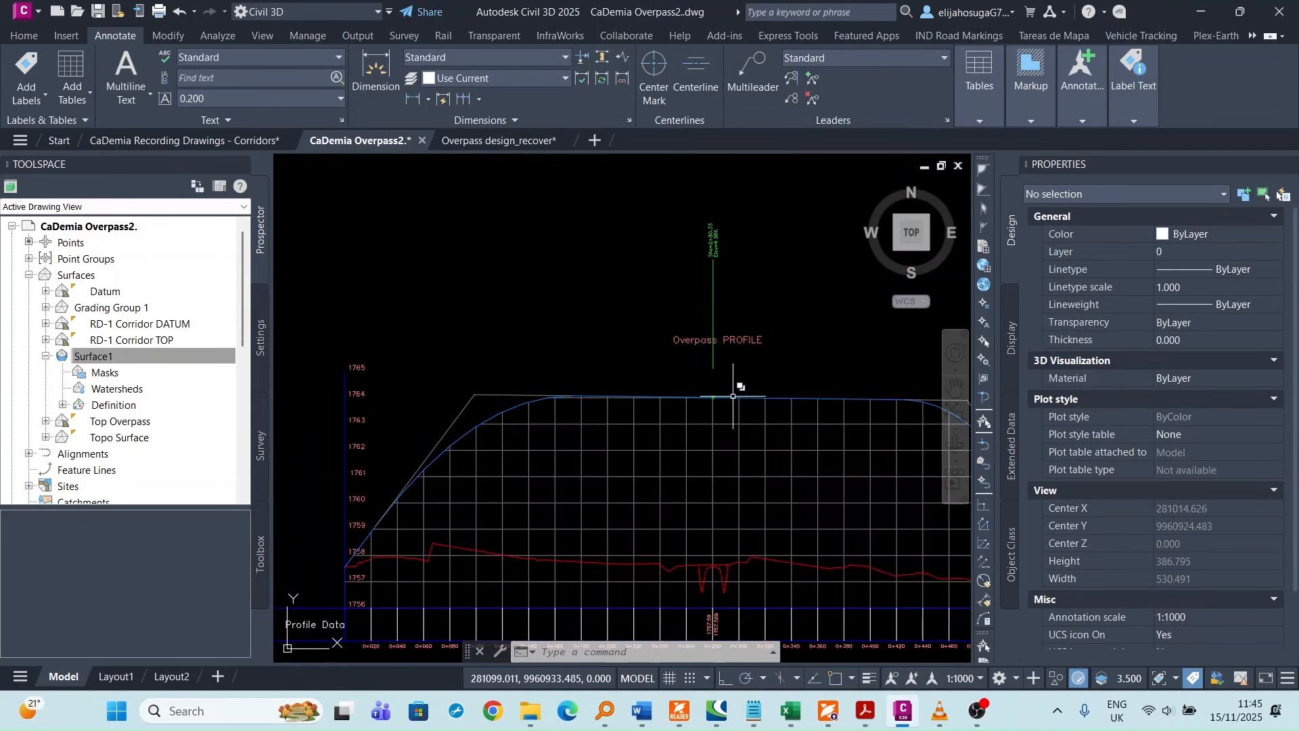
pyautogui.click(733, 396)
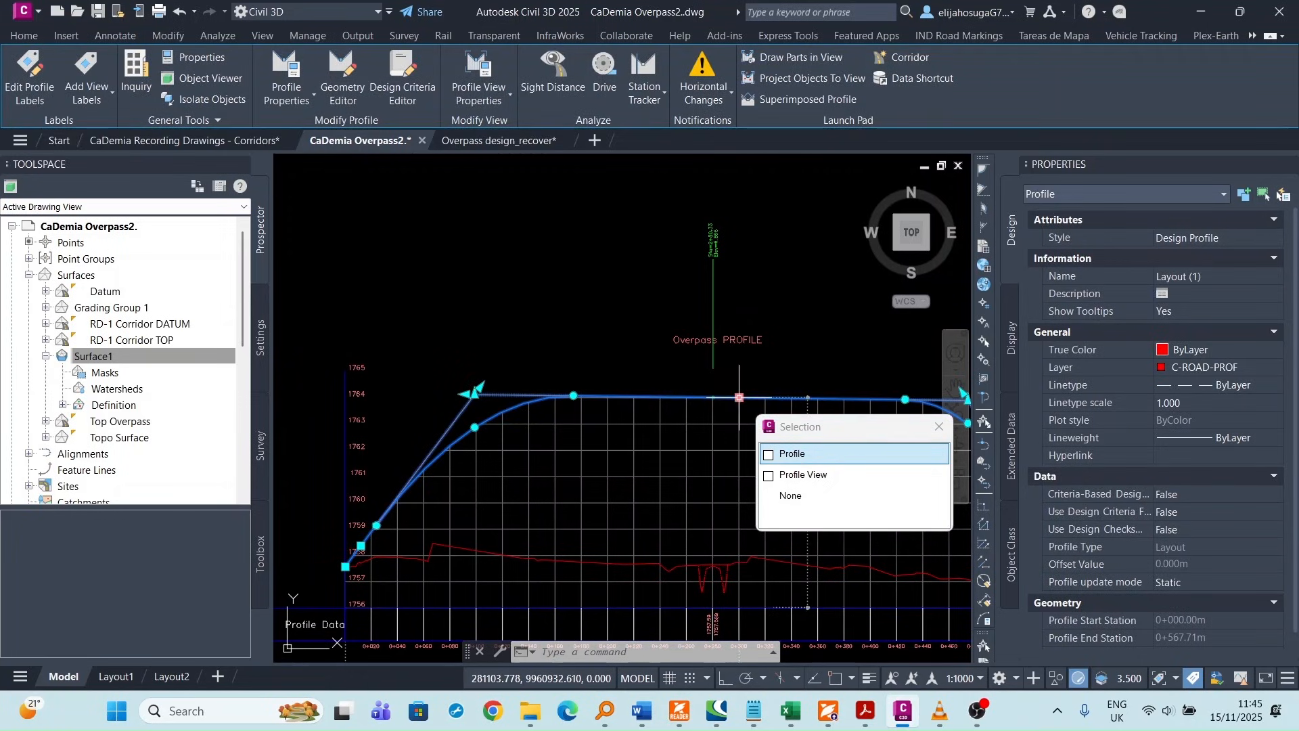
pyautogui.click(739, 397)
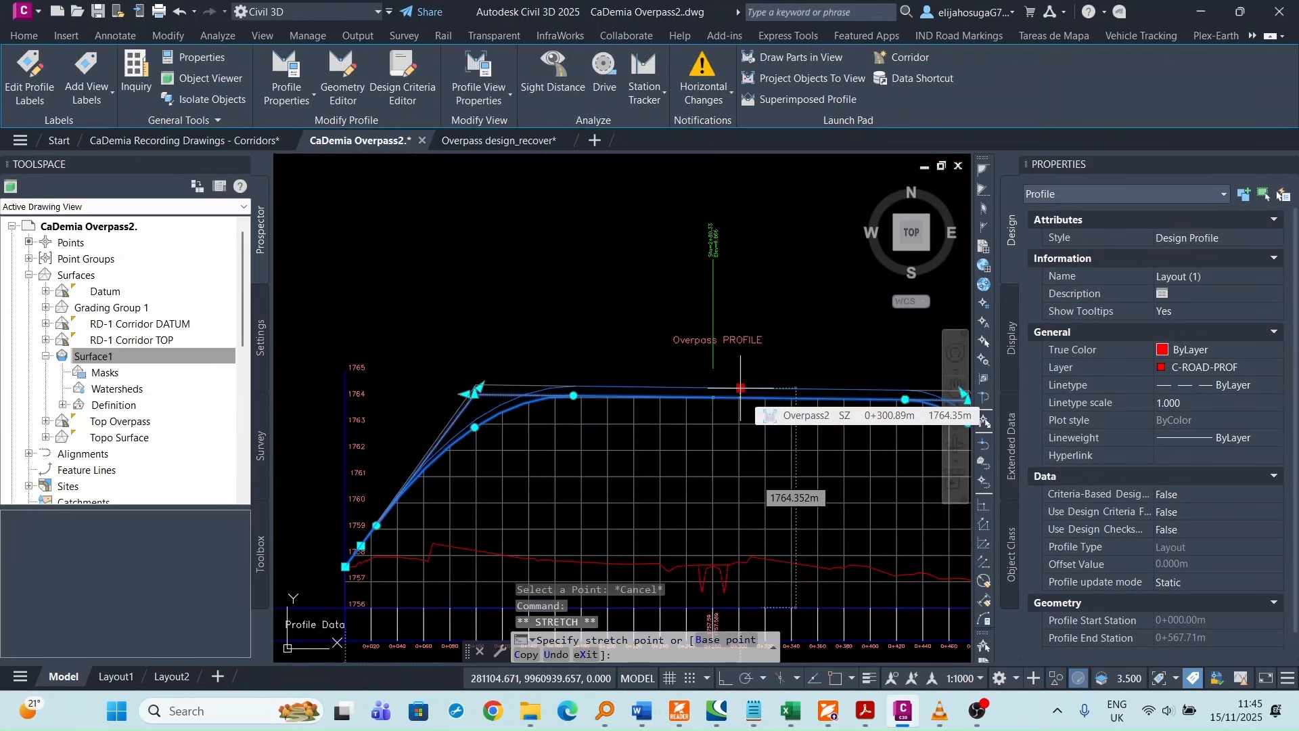
# - Deselect the profile and rebuild the overpass corridor named Grading in the plan
pyautogui.scroll(-10, 711, 392)
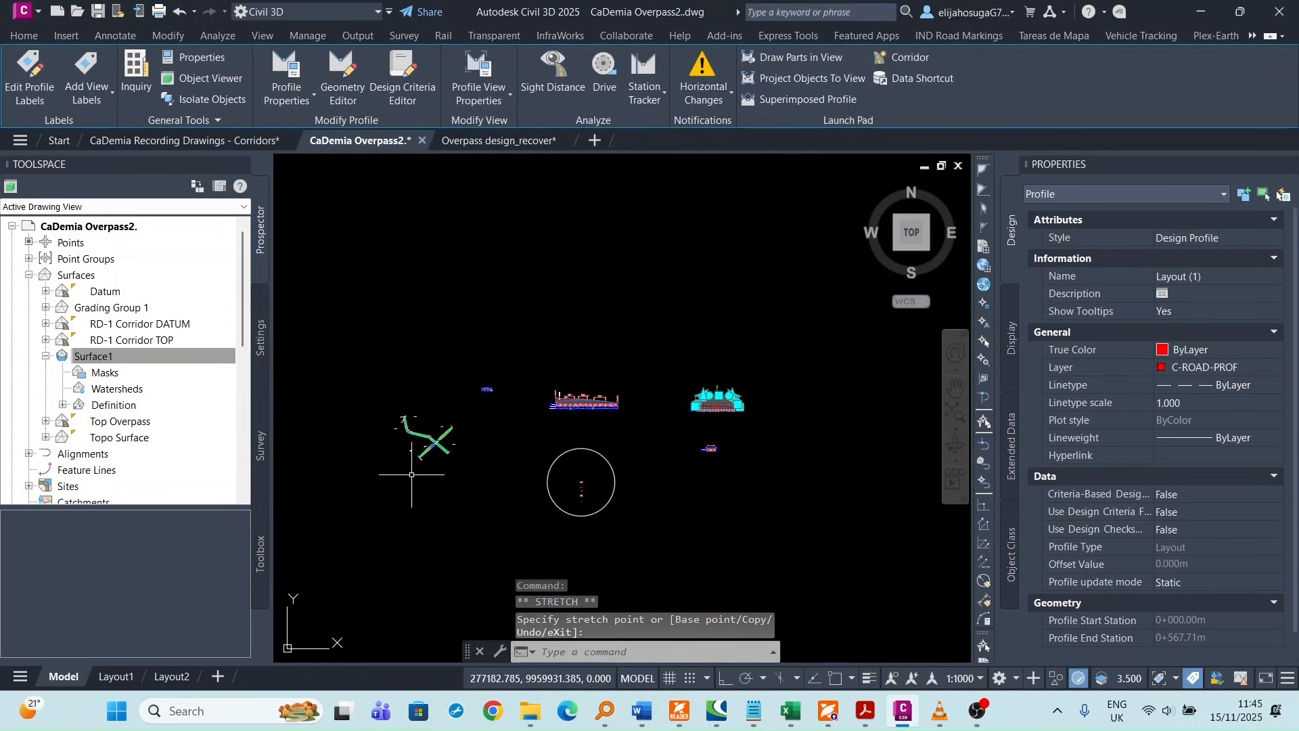
pyautogui.scroll(8, 412, 474)
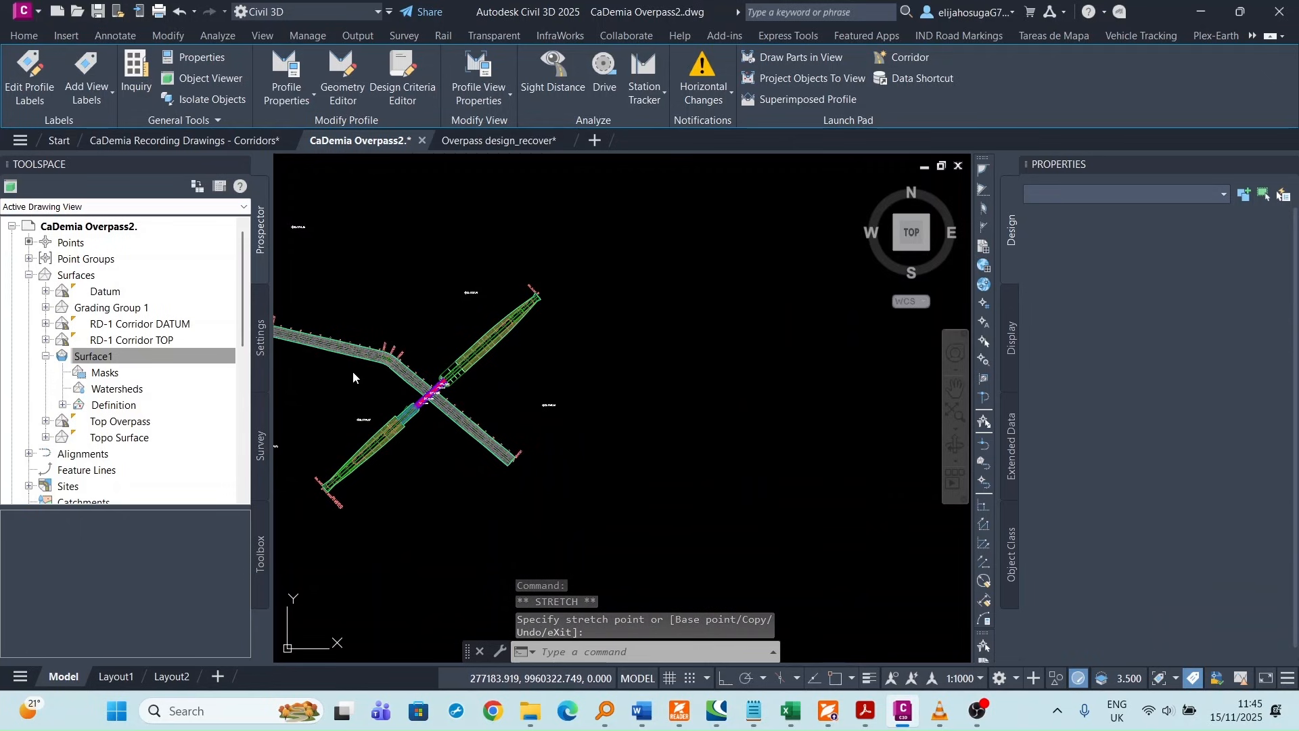
pyautogui.press('Escape')
pyautogui.scroll(2, 392, 410)
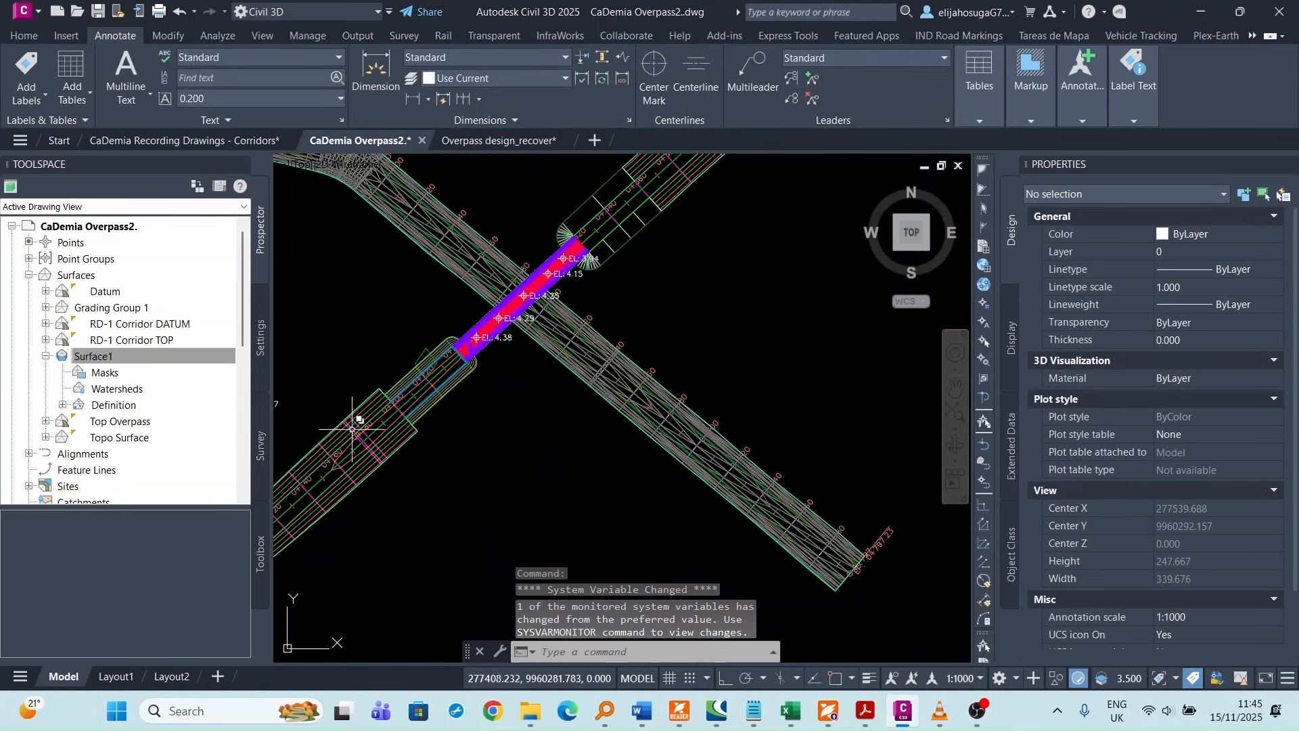
pyautogui.press('Escape')
pyautogui.click(364, 433)
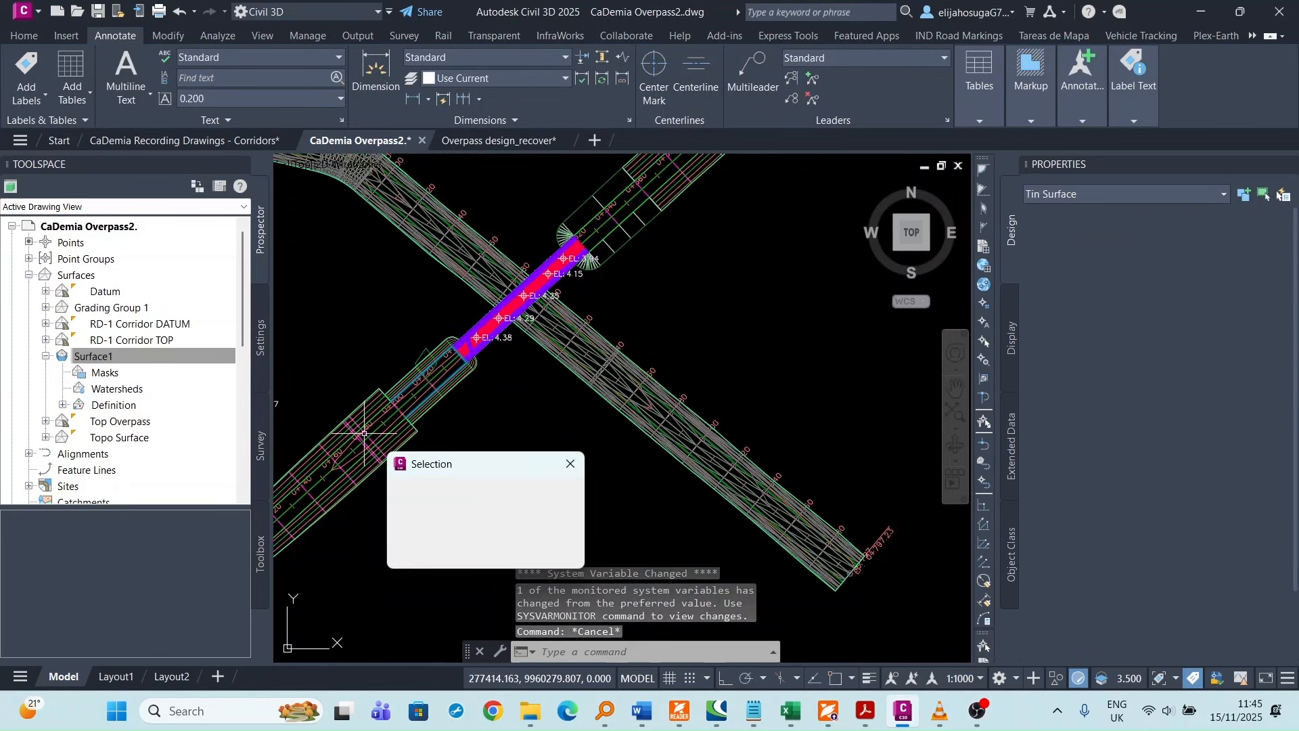
pyautogui.click(453, 513)
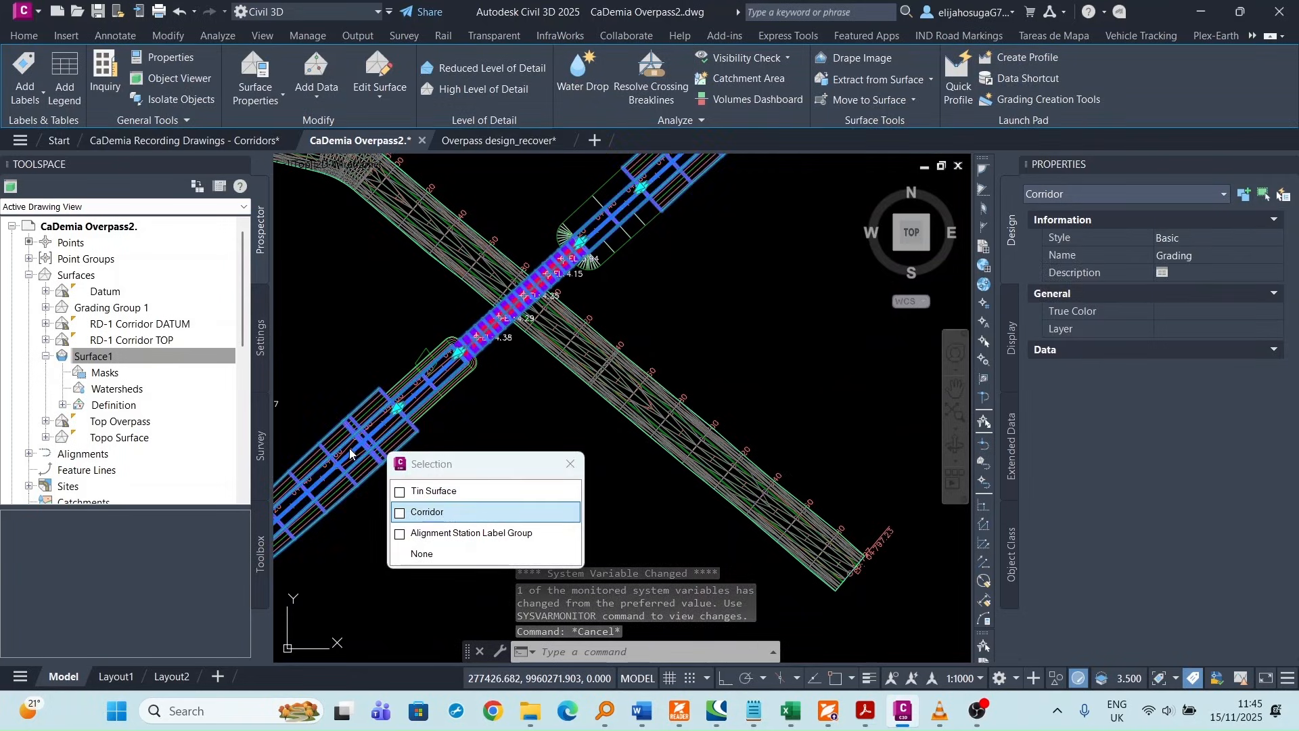
pyautogui.rightClick(350, 446)
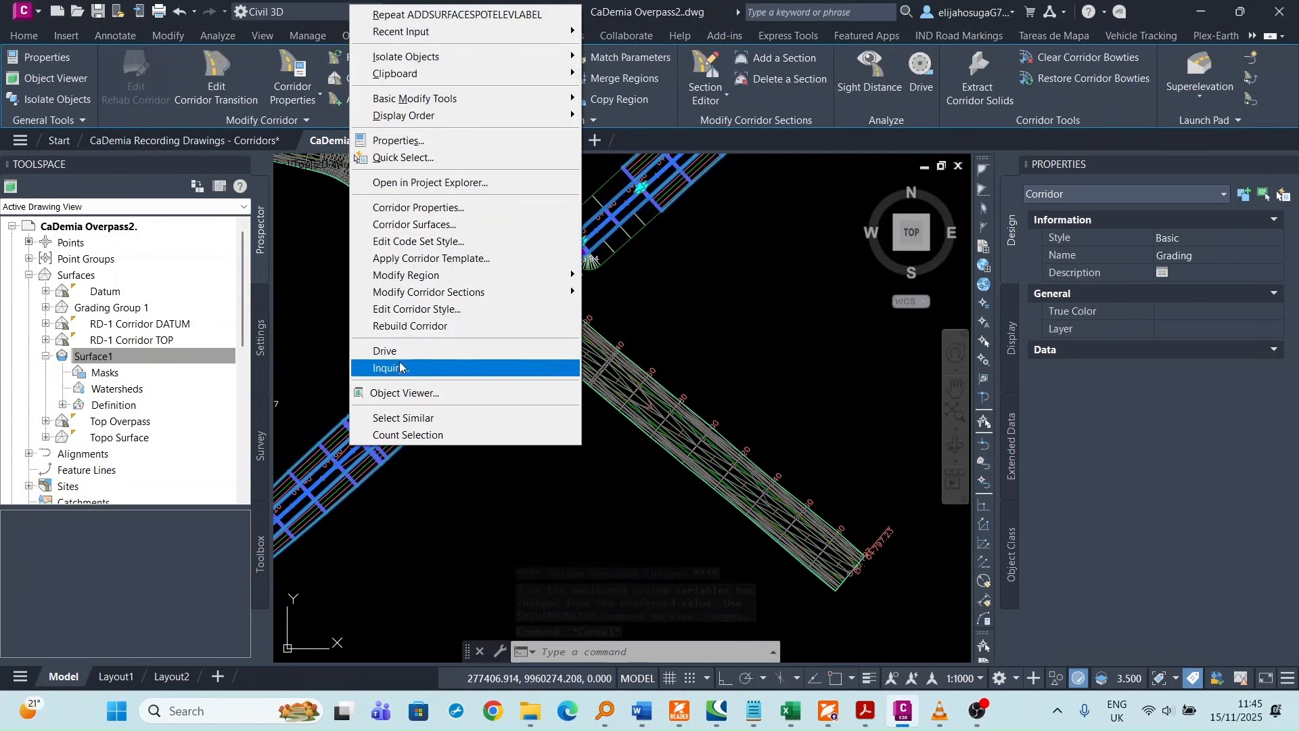
pyautogui.click(410, 326)
pyautogui.scroll(3, 525, 323)
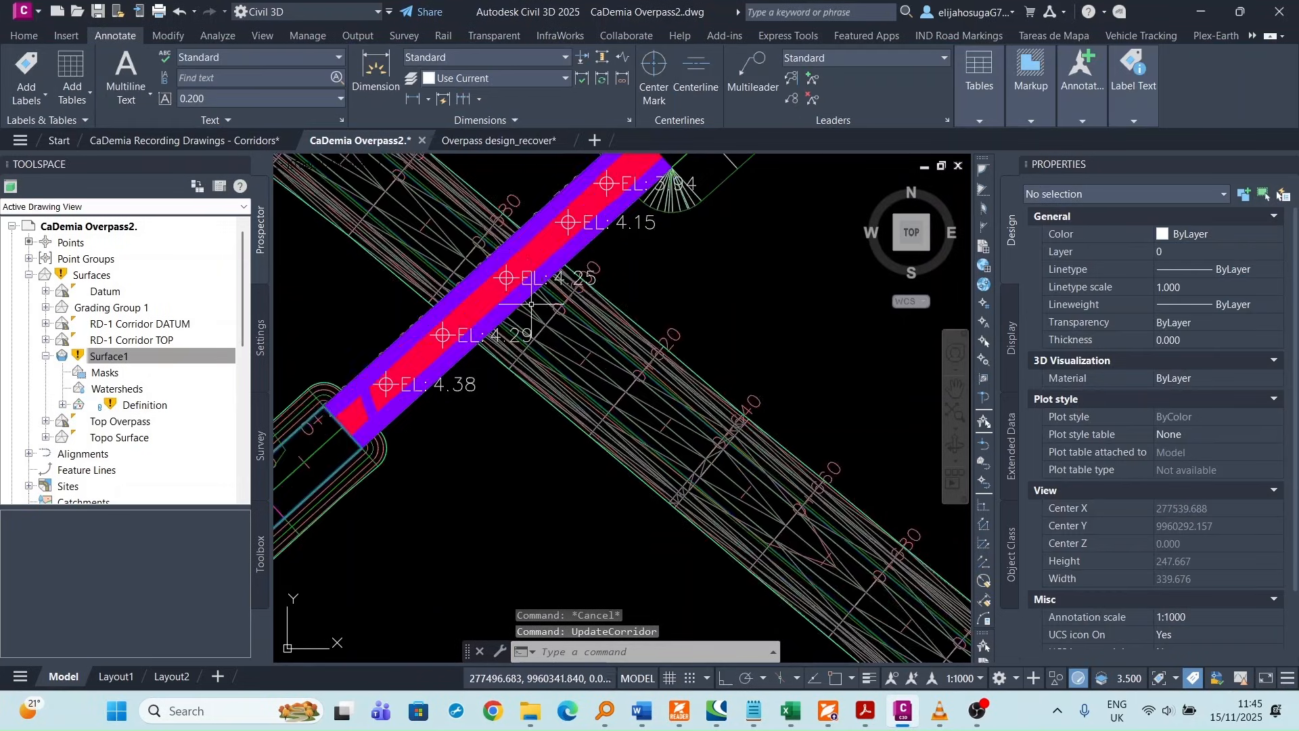
pyautogui.scroll(-5, 514, 322)
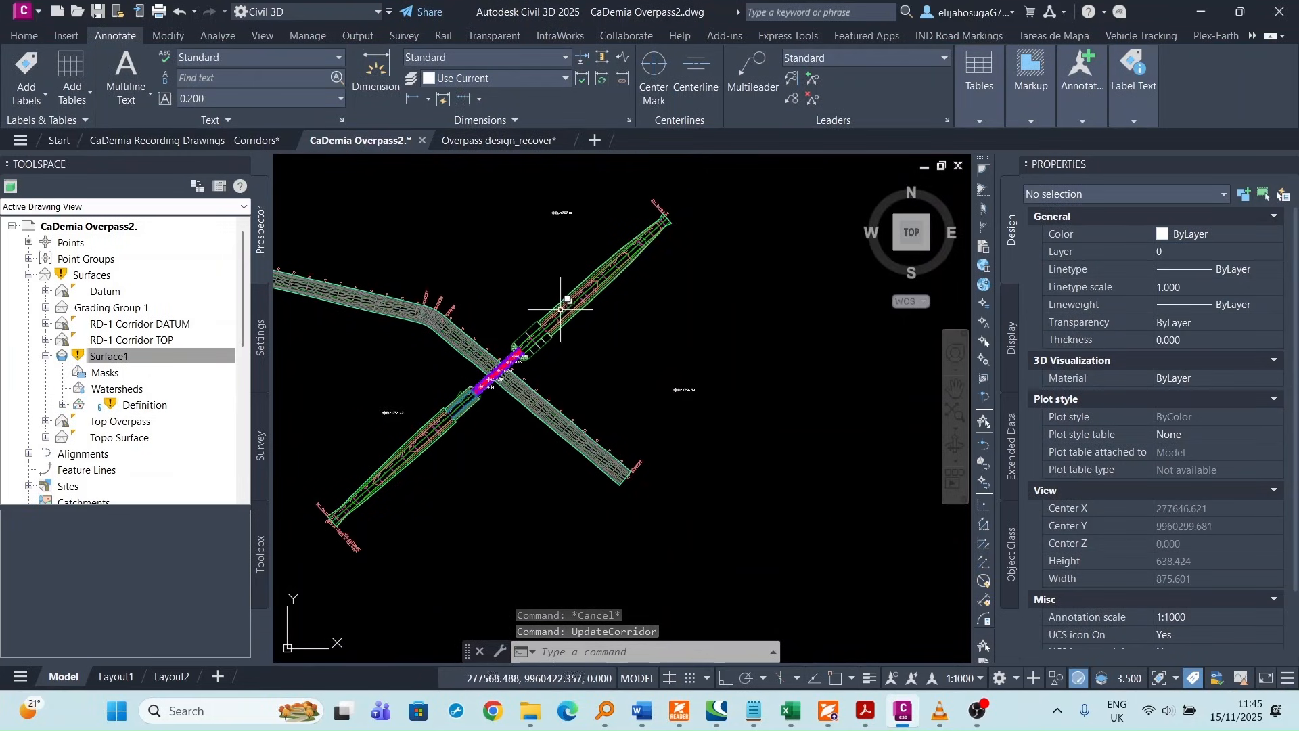
pyautogui.scroll(2, 568, 328)
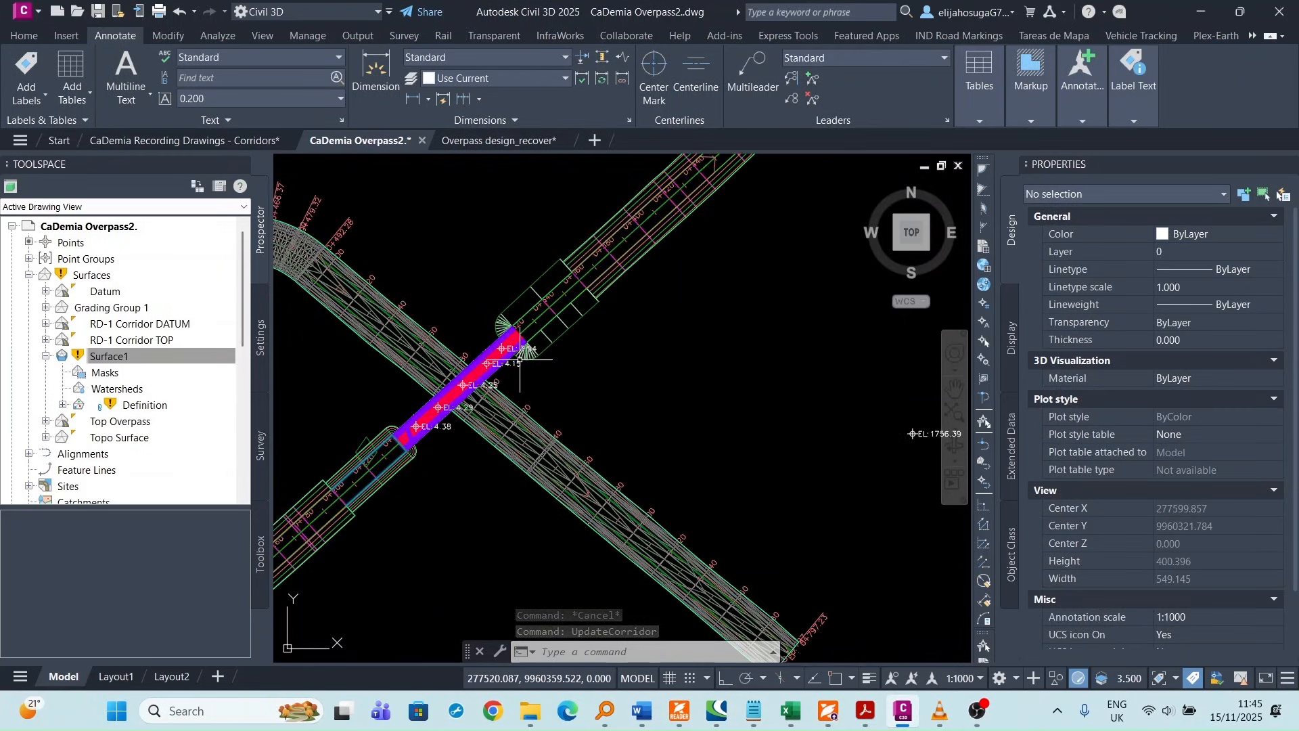
pyautogui.click(311, 525)
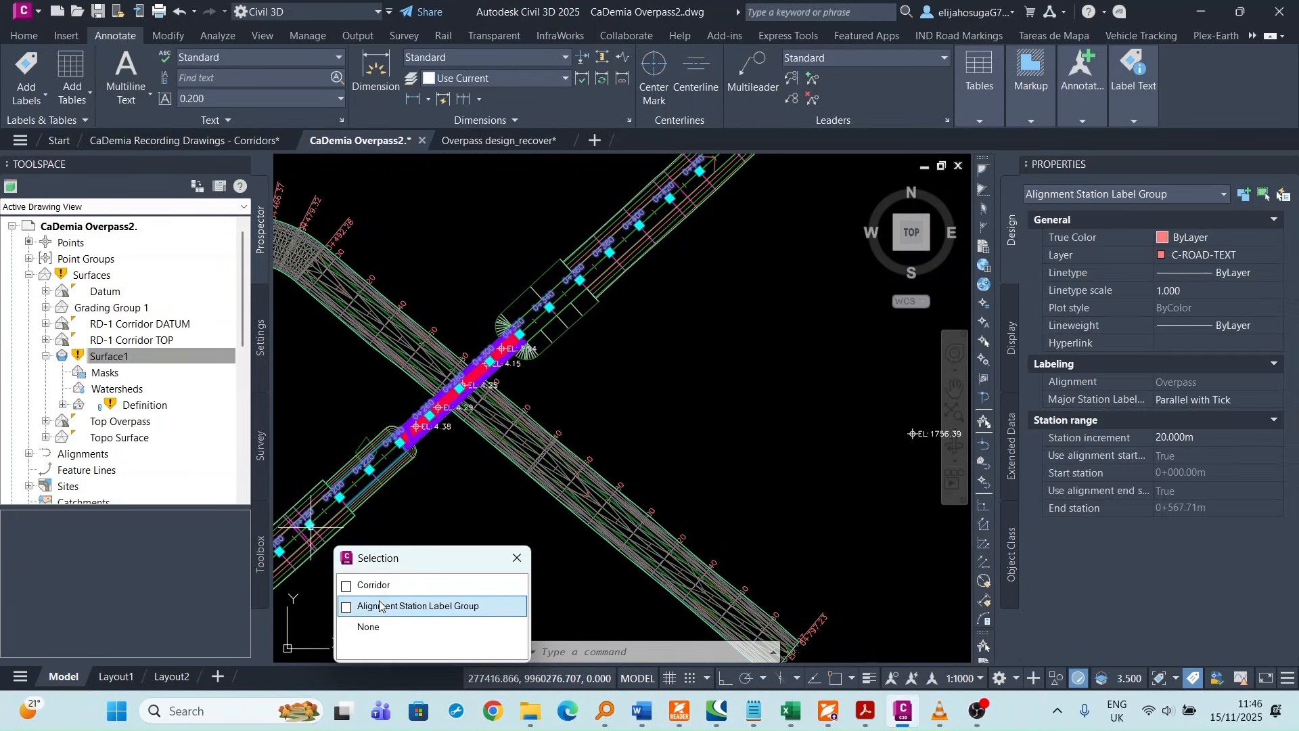
pyautogui.click(379, 586)
pyautogui.rightClick(371, 471)
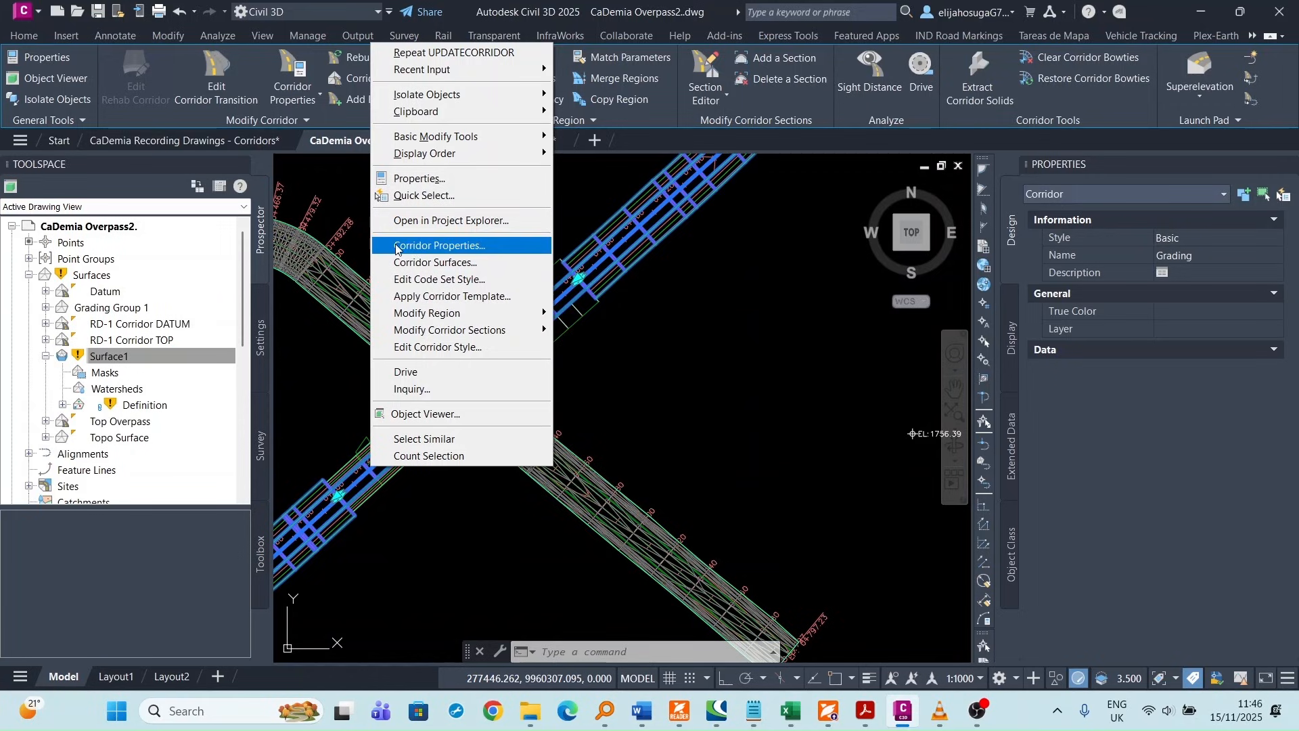
pyautogui.click(607, 288)
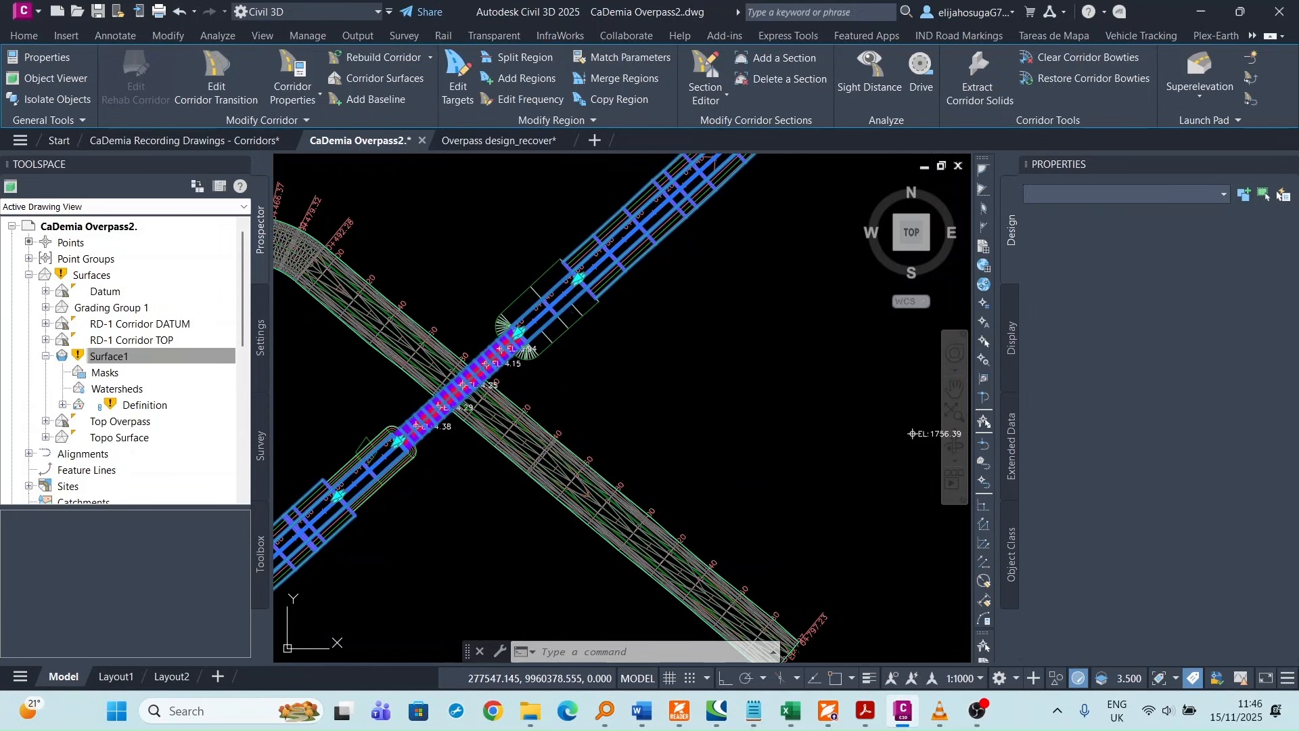
pyautogui.press('Escape')
# - Rebuild the Grading (1) corridor at the northeastern end of the overpass deck
pyautogui.rightClick(562, 322)
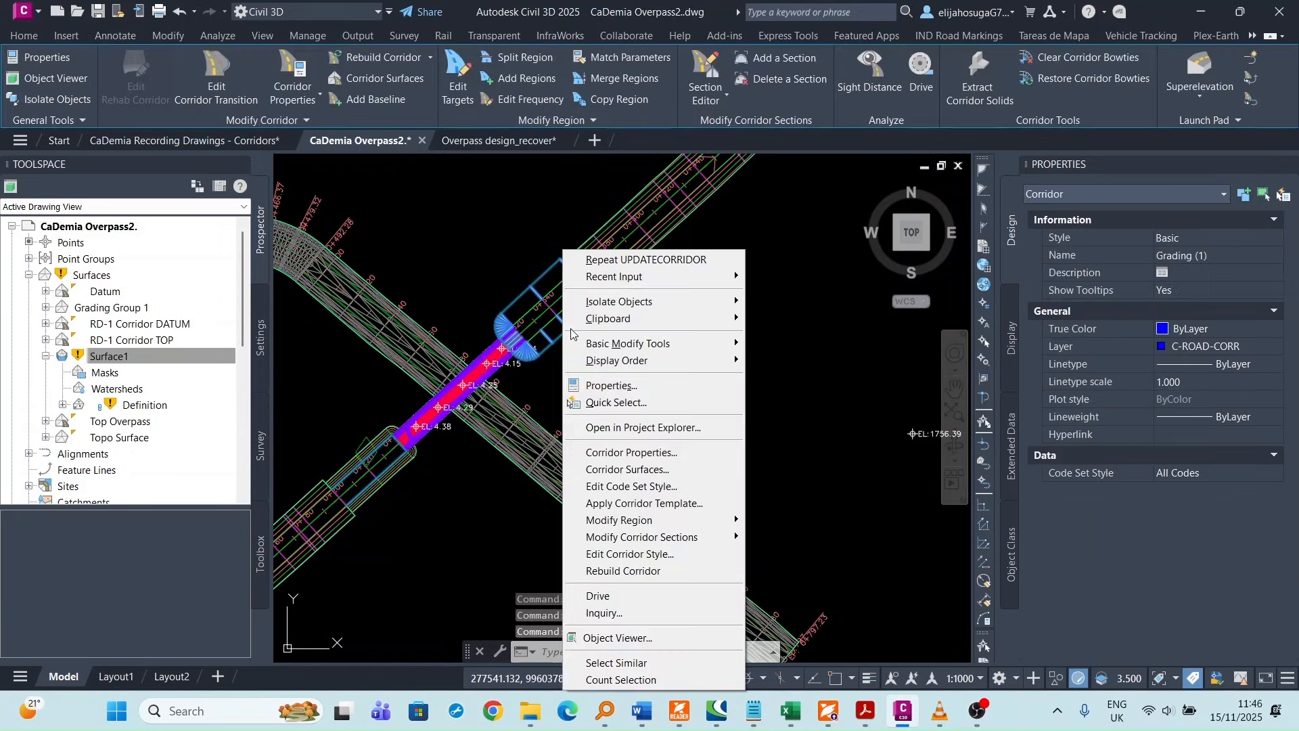
pyautogui.click(633, 572)
pyautogui.press('Escape')
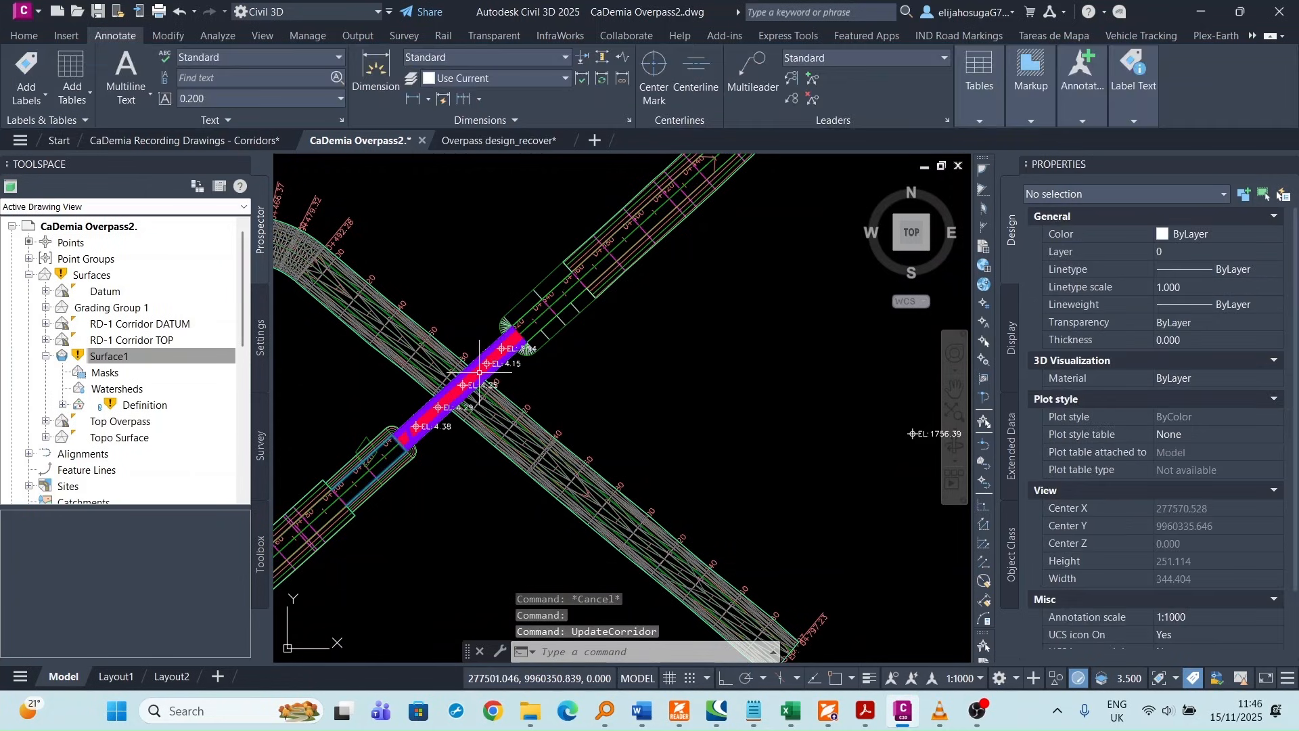
pyautogui.scroll(4, 477, 365)
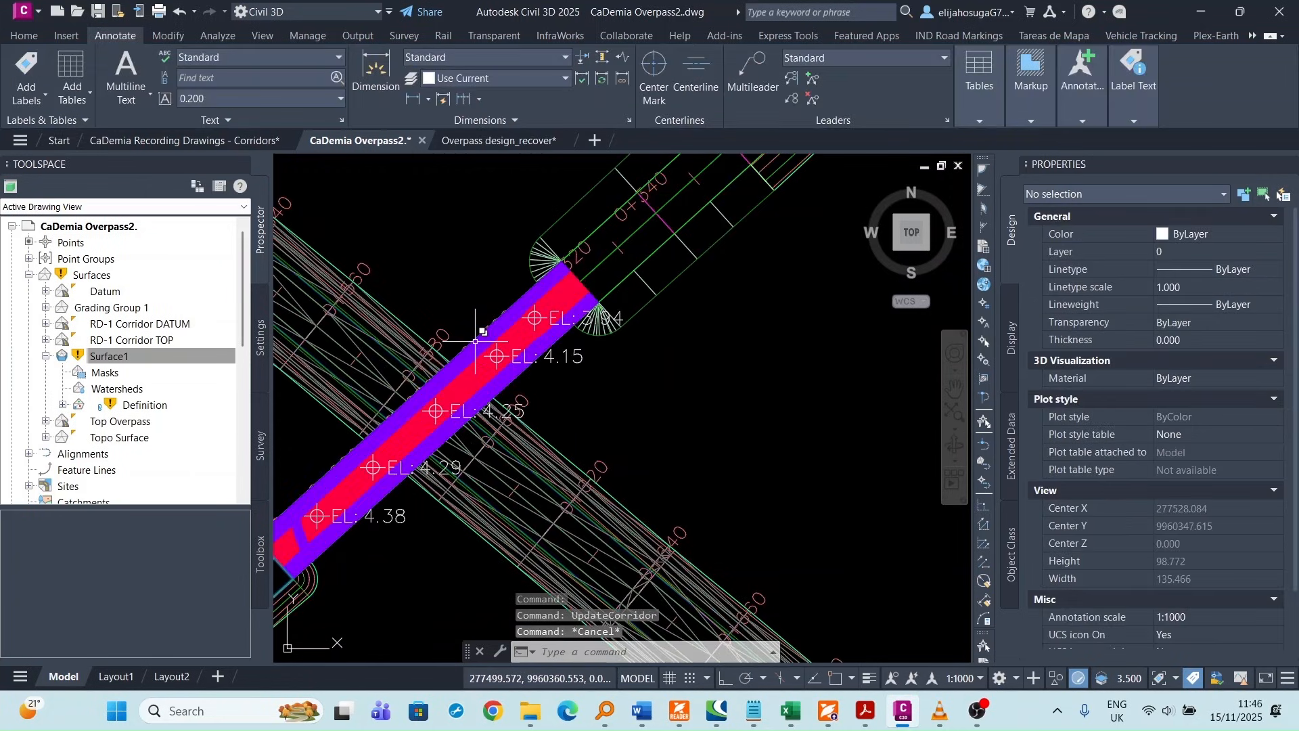
pyautogui.click(476, 341)
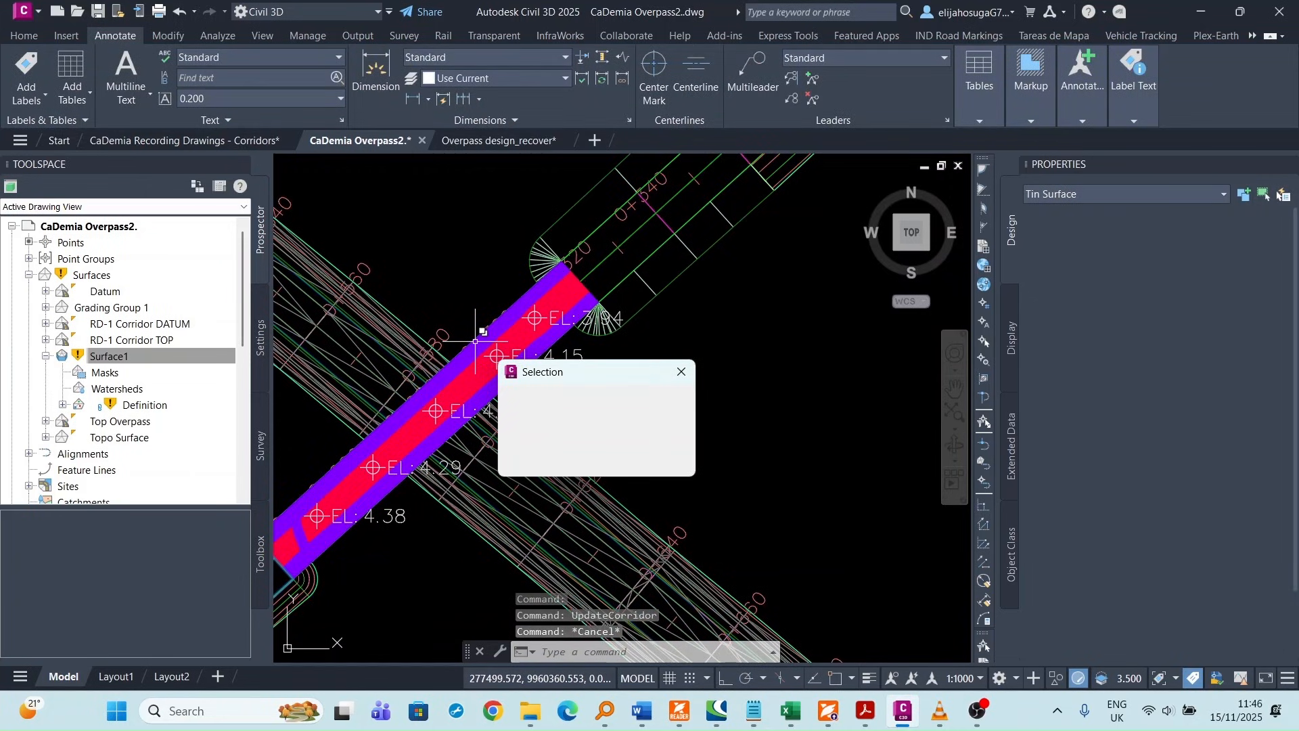
pyautogui.press('Escape')
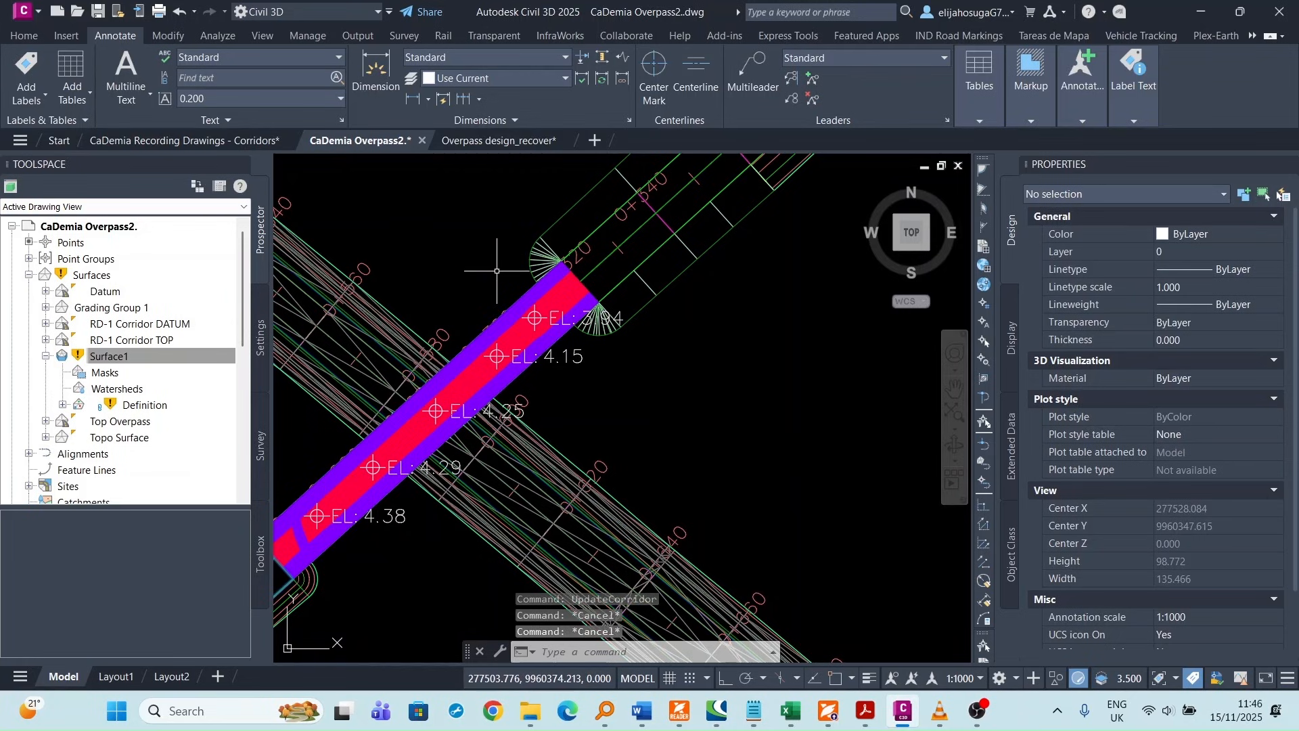
pyautogui.scroll(-5, 496, 270)
pyautogui.scroll(5, 465, 399)
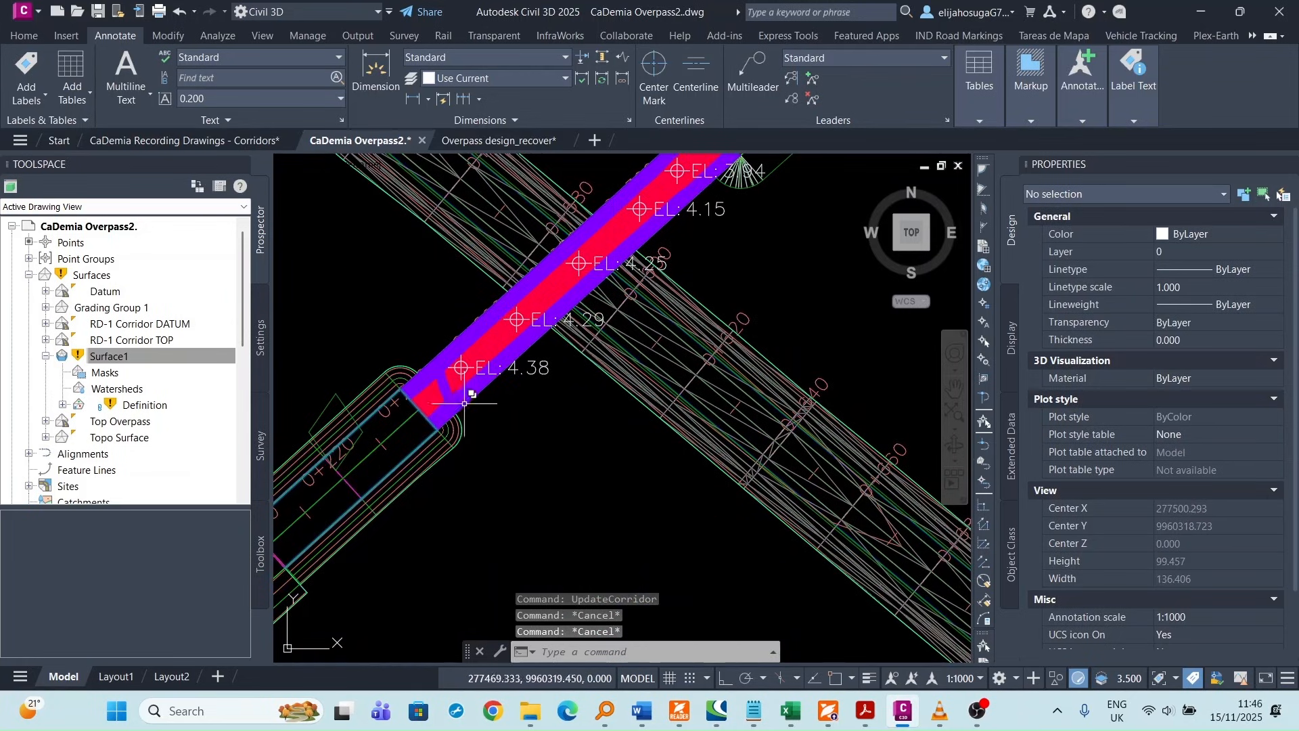
# - Rebuild the out-of-date Surface1 volume surface from the drawing's surface collection
pyautogui.click(465, 403)
pyautogui.click(109, 356)
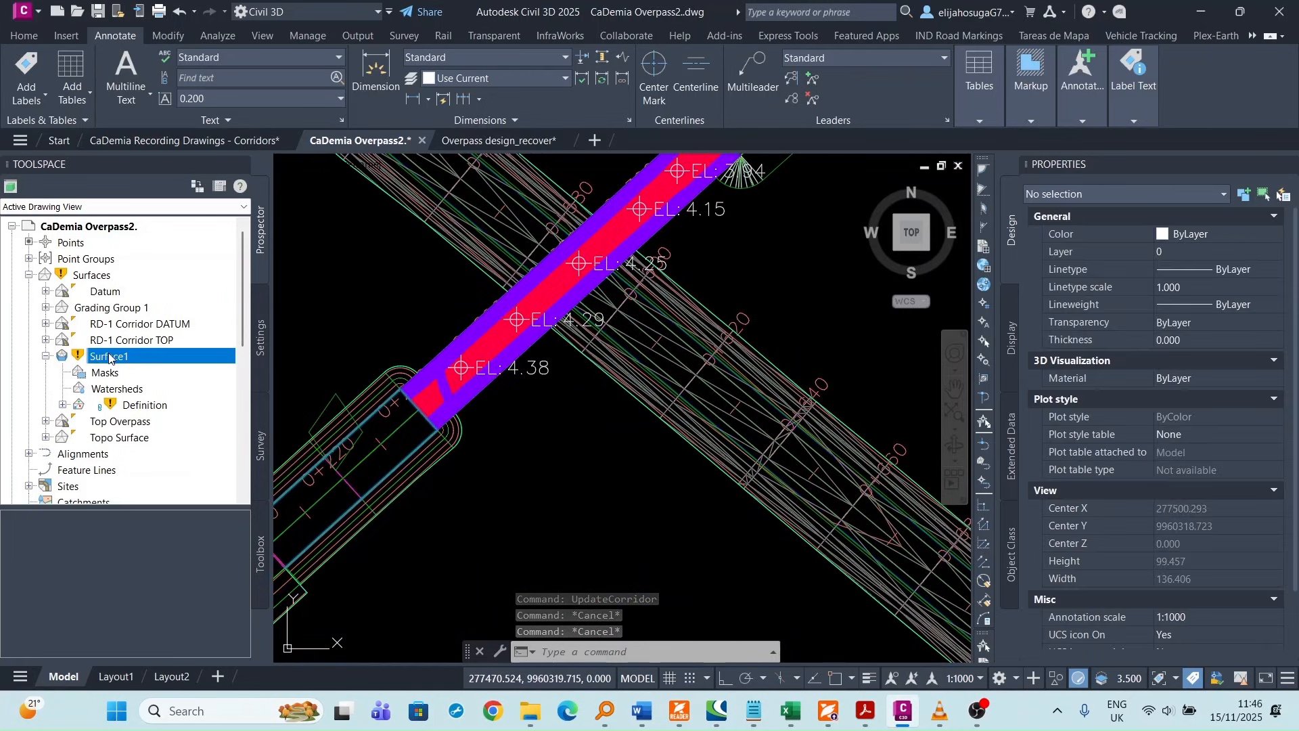
pyautogui.rightClick(109, 357)
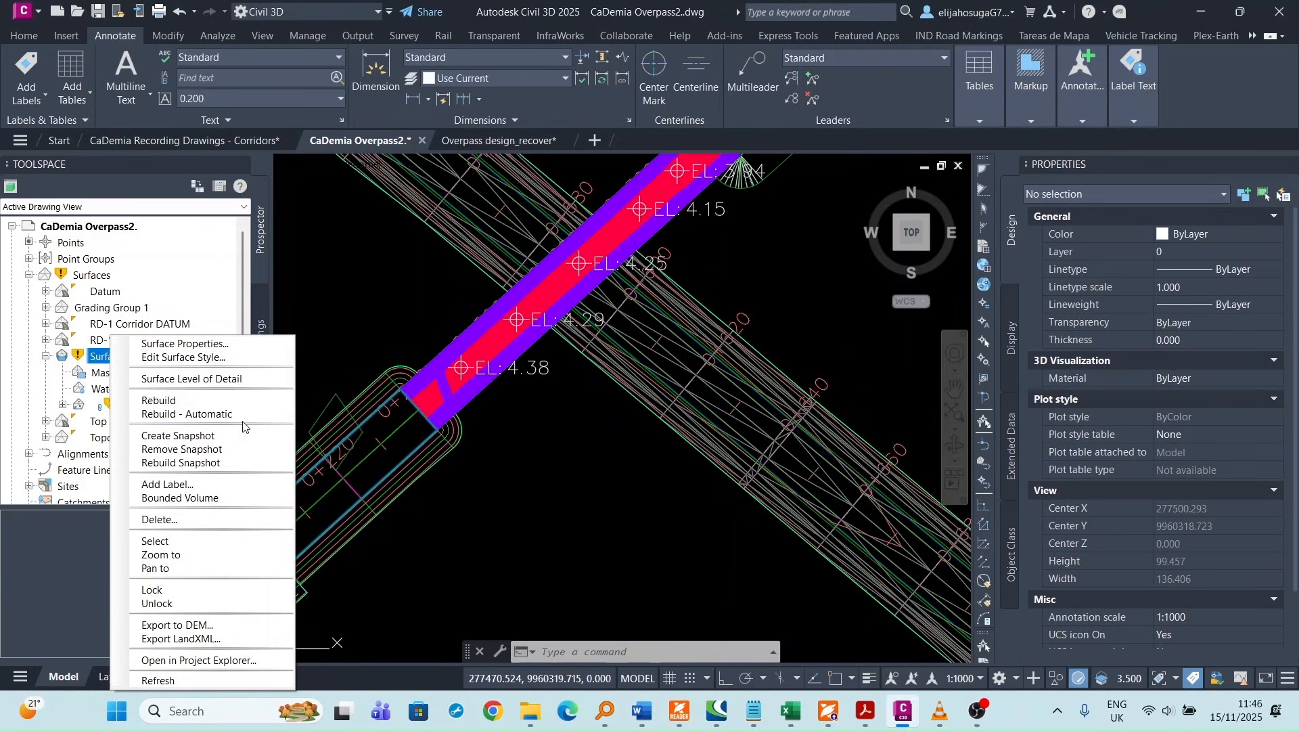
pyautogui.click(202, 401)
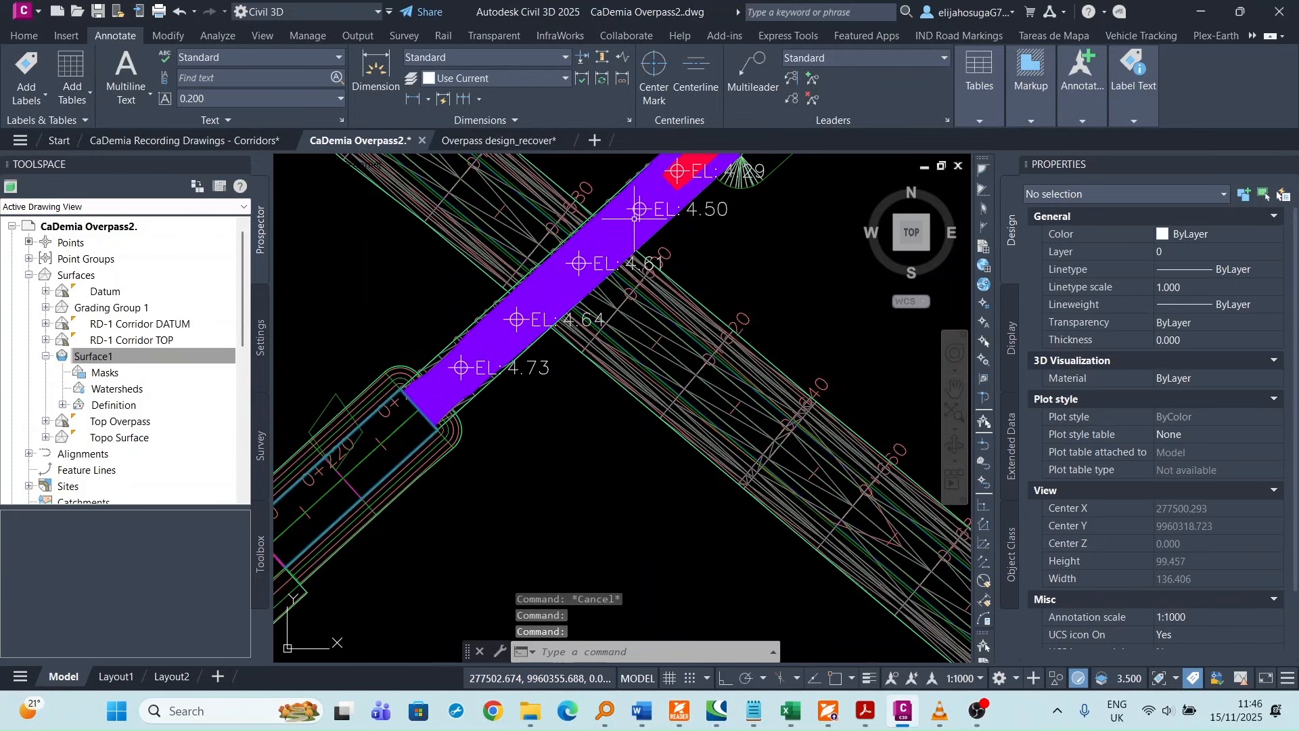
# - Examine the Surface1 spot elevation labels and colour bands along the overpass deck, especially over the road crossing and at the northeastern end
pyautogui.moveTo(635, 219); pyautogui.dragTo(594, 312, button='middle')
pyautogui.scroll(4, 650, 294)
pyautogui.scroll(-2, 618, 310)
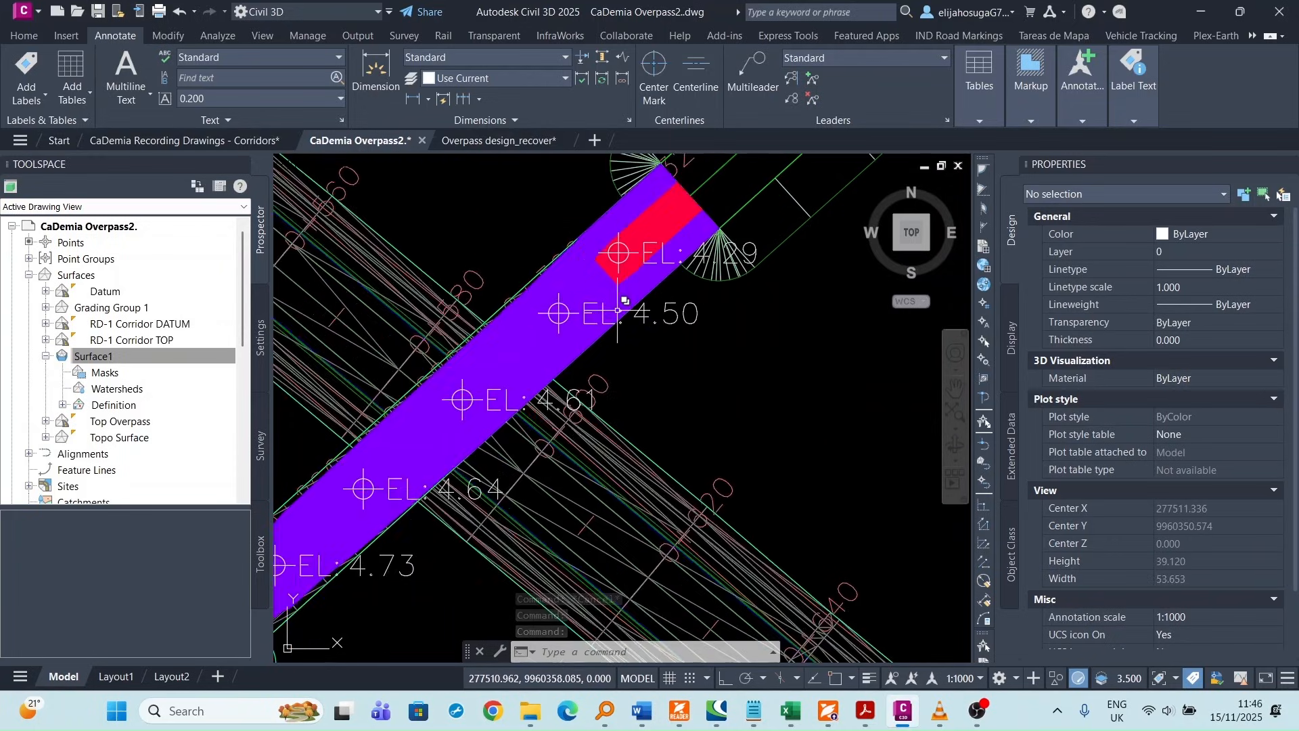
pyautogui.scroll(-6, 618, 311)
pyautogui.scroll(2, 575, 318)
pyautogui.scroll(-2, 567, 323)
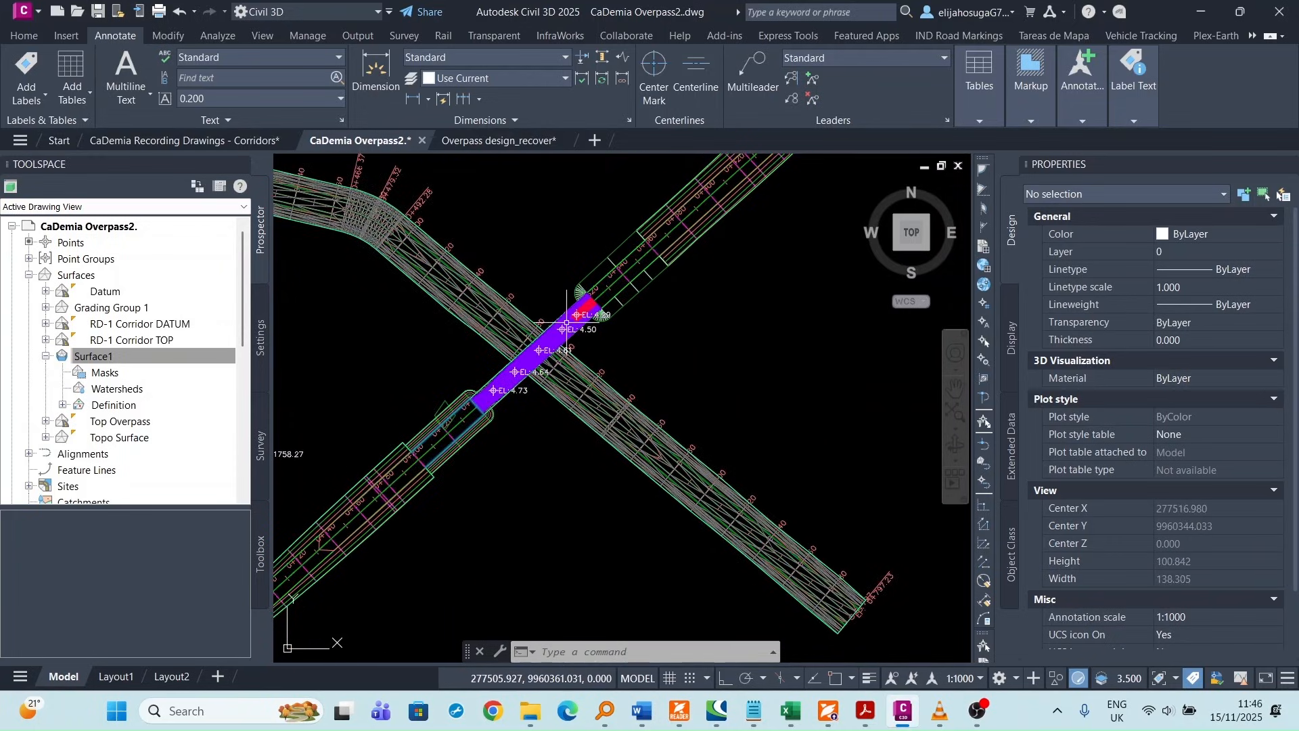
pyautogui.scroll(-6, 567, 331)
pyautogui.scroll(6, 466, 404)
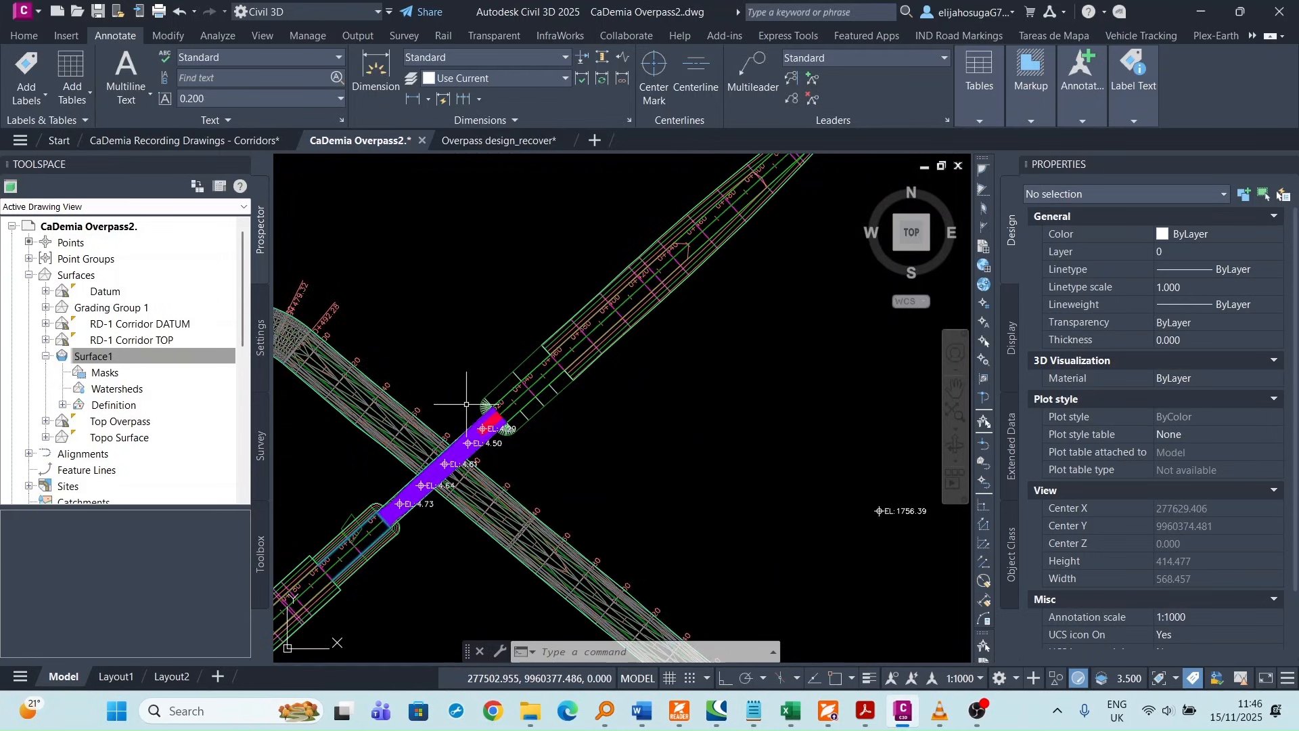
pyautogui.scroll(8, 467, 404)
pyautogui.scroll(-5, 495, 423)
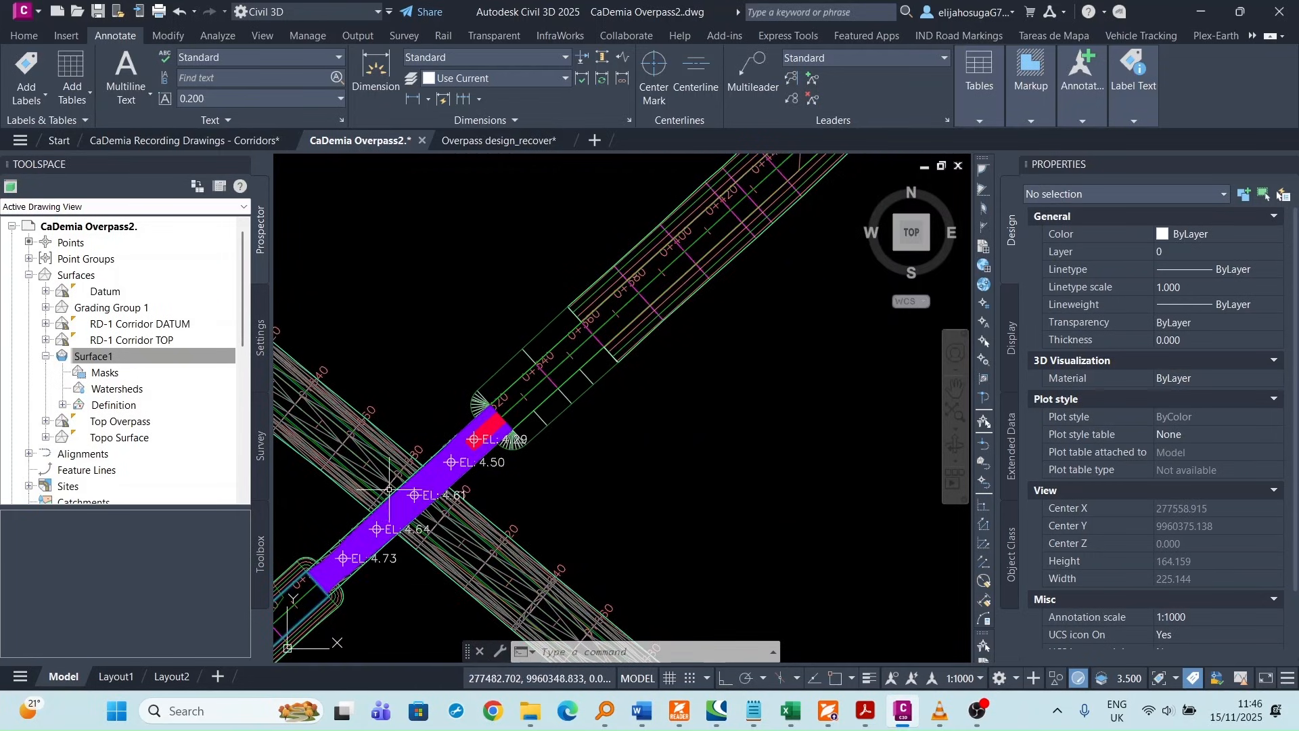
pyautogui.scroll(-1, 404, 483)
pyautogui.scroll(1, 457, 538)
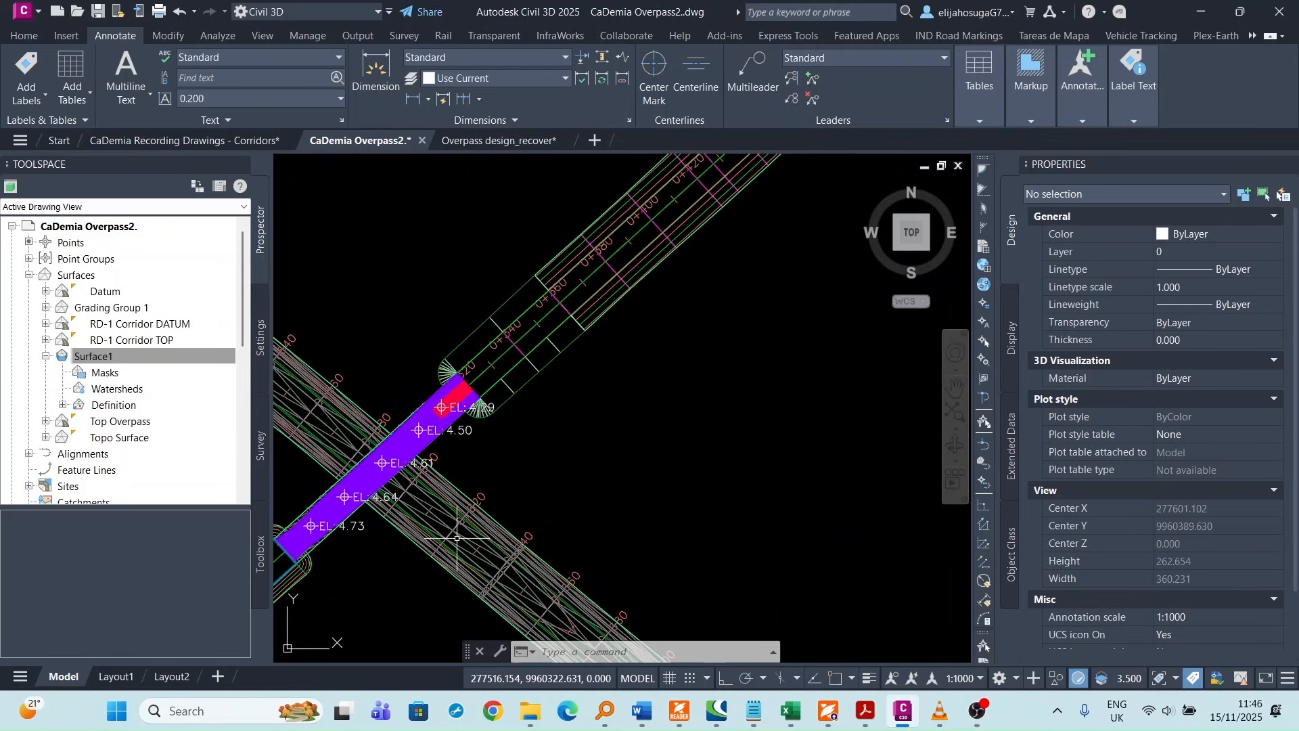
pyautogui.scroll(2, 418, 433)
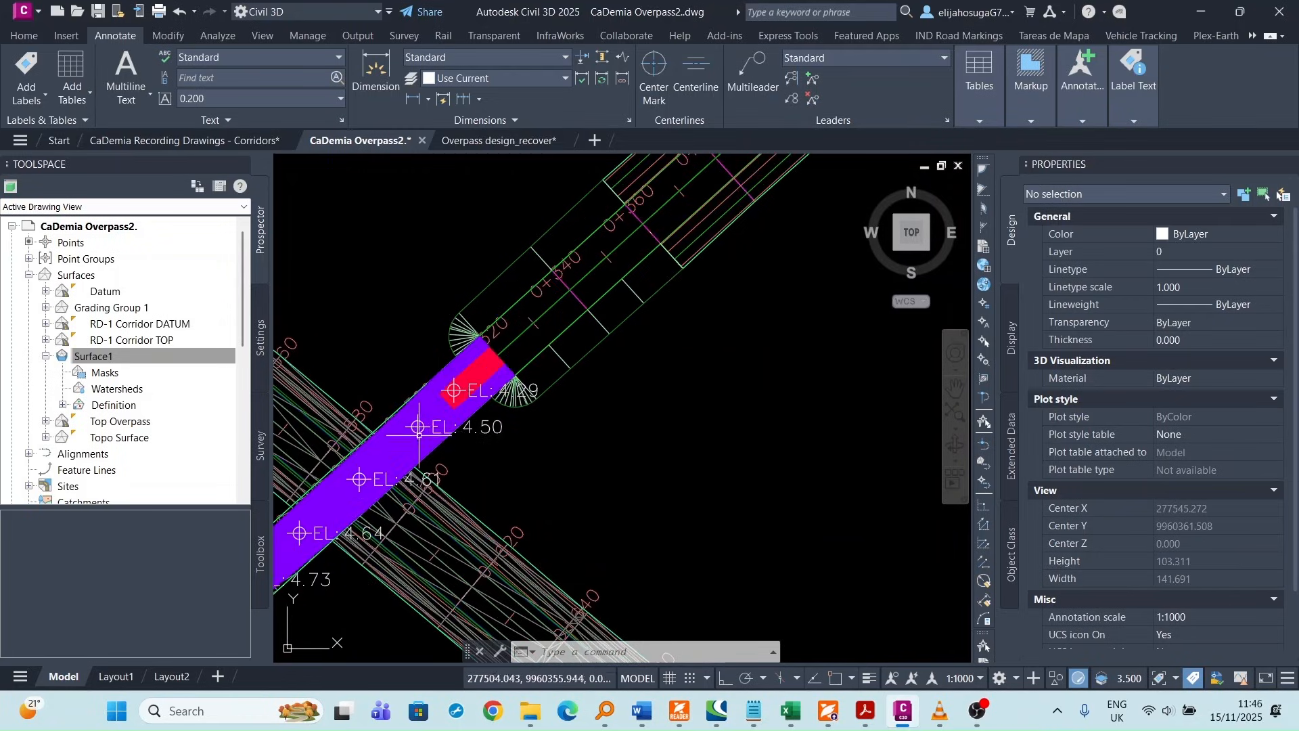
pyautogui.scroll(-4, 450, 427)
pyautogui.scroll(2, 420, 455)
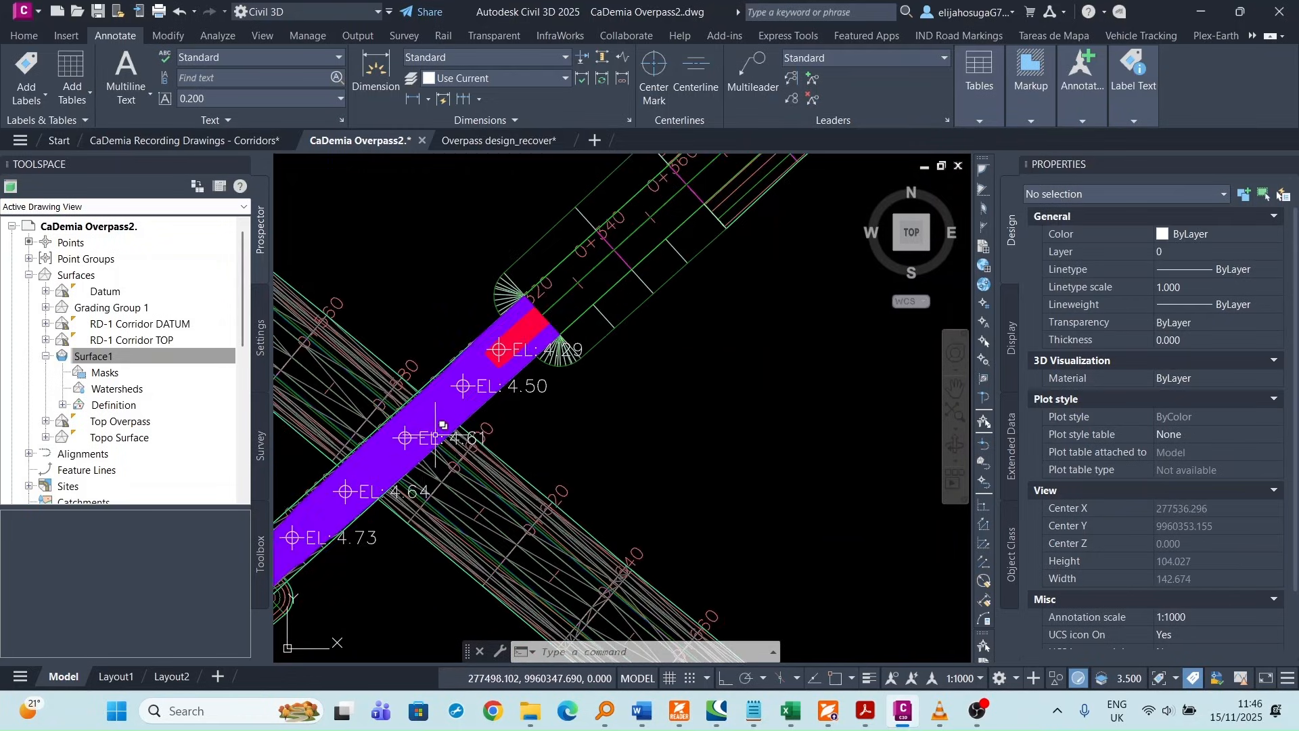
# - Examine the overpass approaches and their junctions with both ends of the deck in plan
pyautogui.scroll(-6, 439, 450)
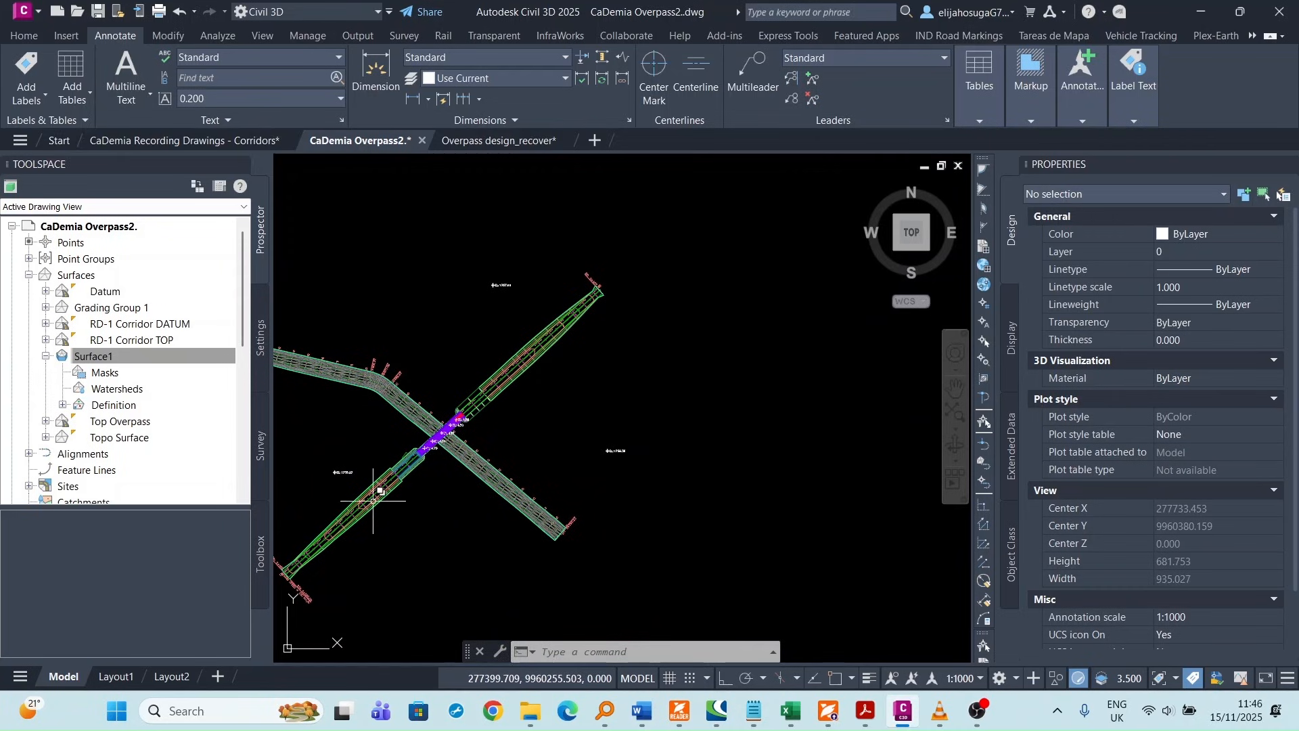
pyautogui.scroll(2, 459, 429)
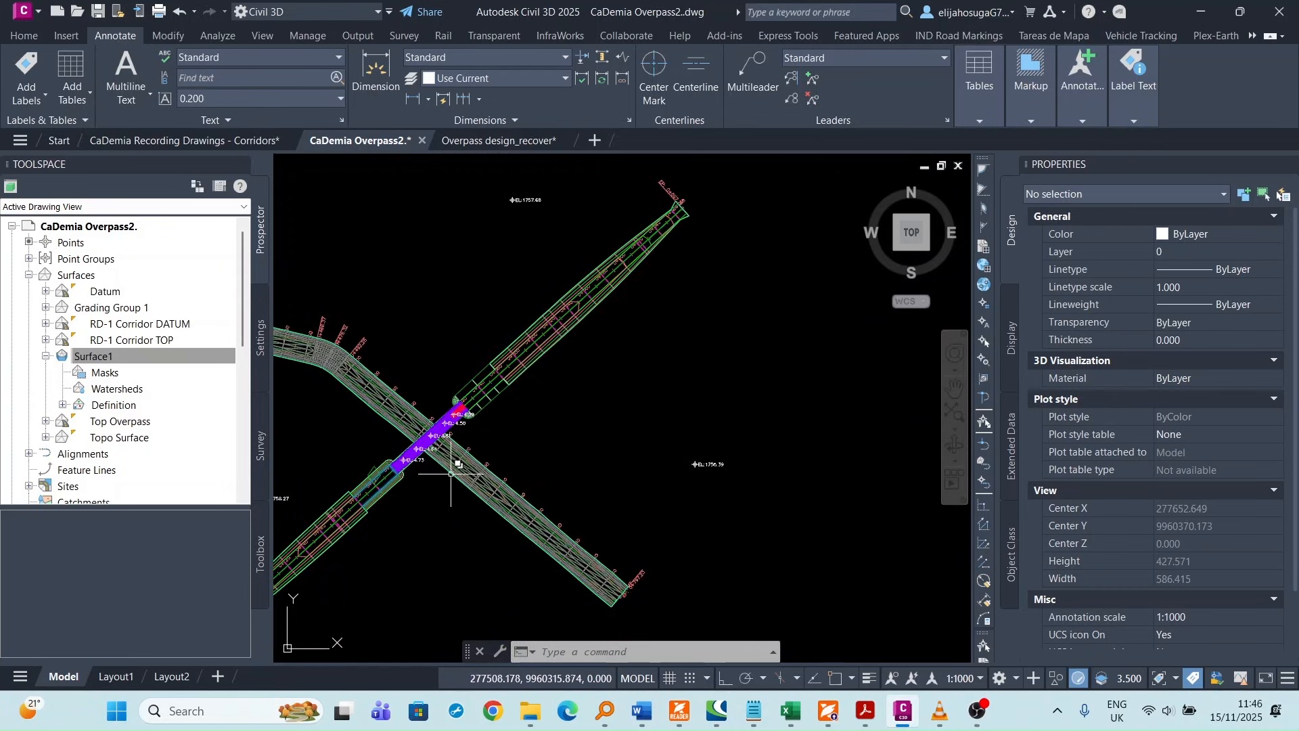
pyautogui.scroll(2, 507, 393)
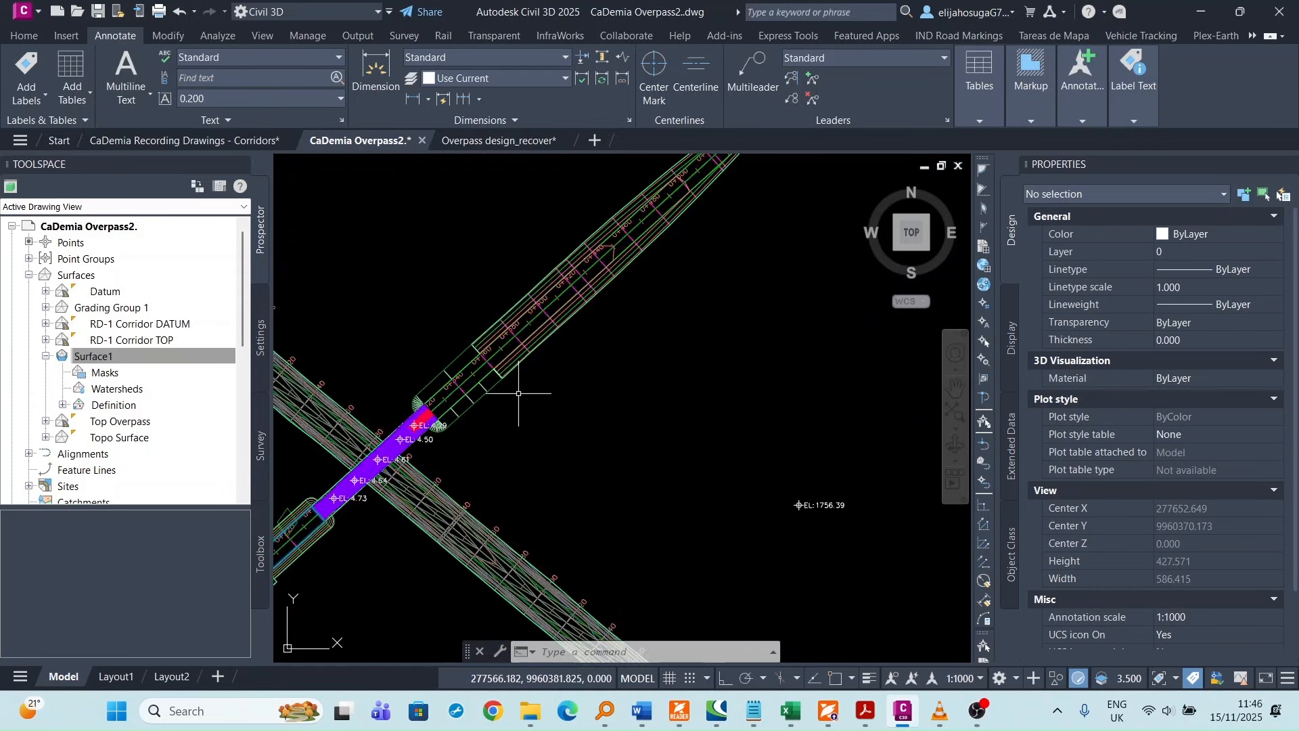
pyautogui.scroll(-5, 474, 413)
pyautogui.scroll(1, 481, 427)
pyautogui.scroll(6, 477, 430)
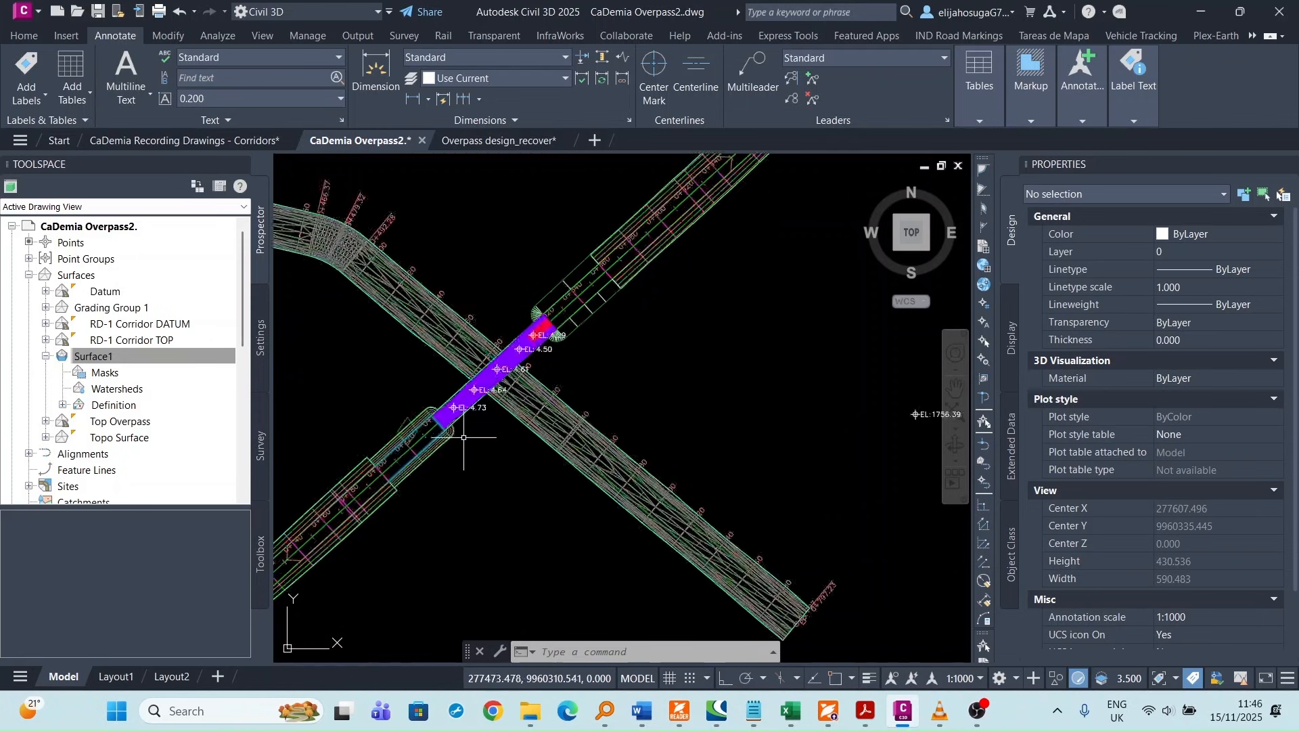
pyautogui.moveTo(397, 469); pyautogui.dragTo(462, 414, button='middle')
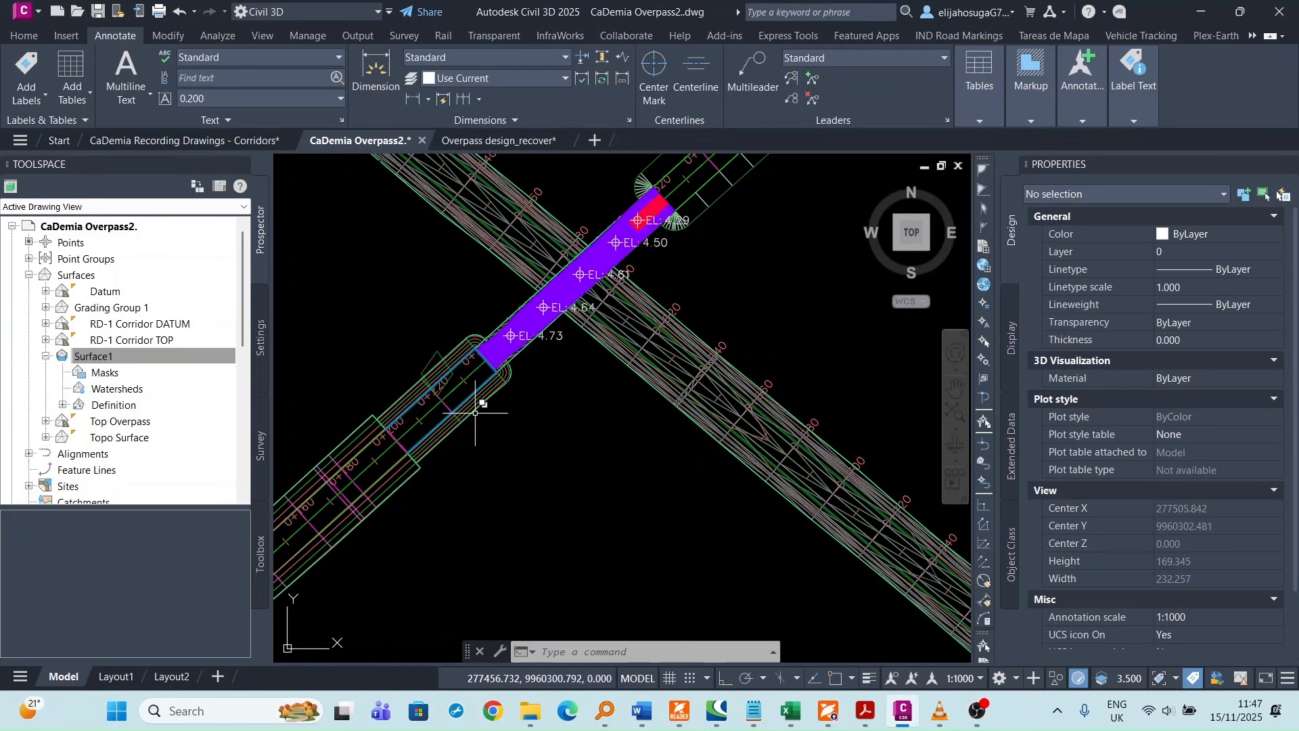
pyautogui.scroll(2, 481, 385)
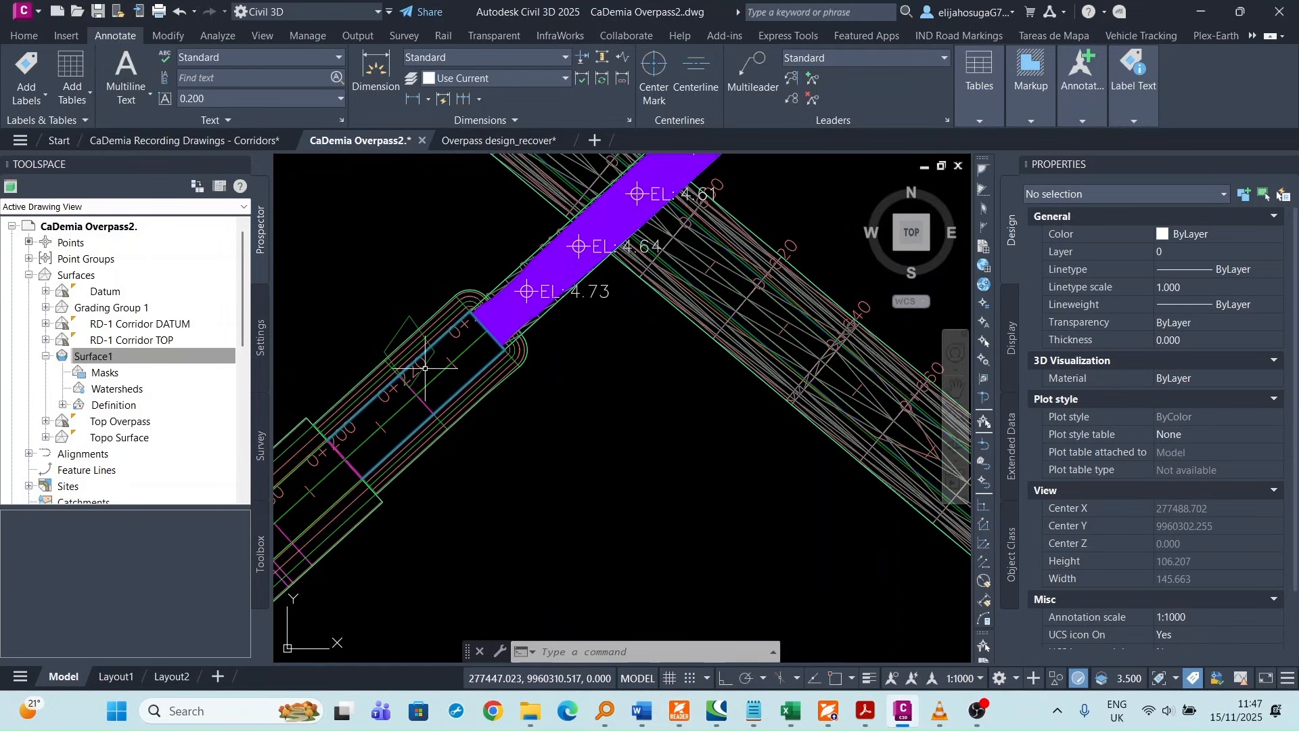
pyautogui.scroll(-4, 445, 373)
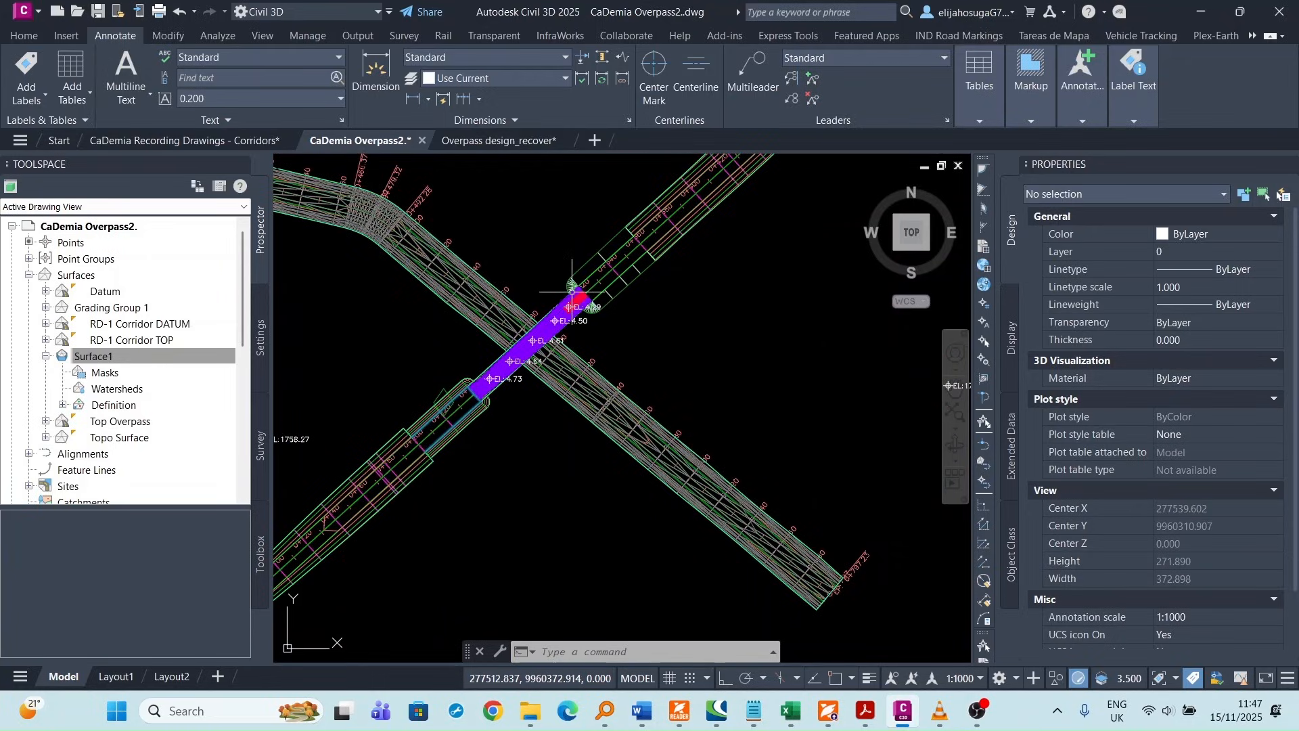
pyautogui.scroll(-2, 571, 291)
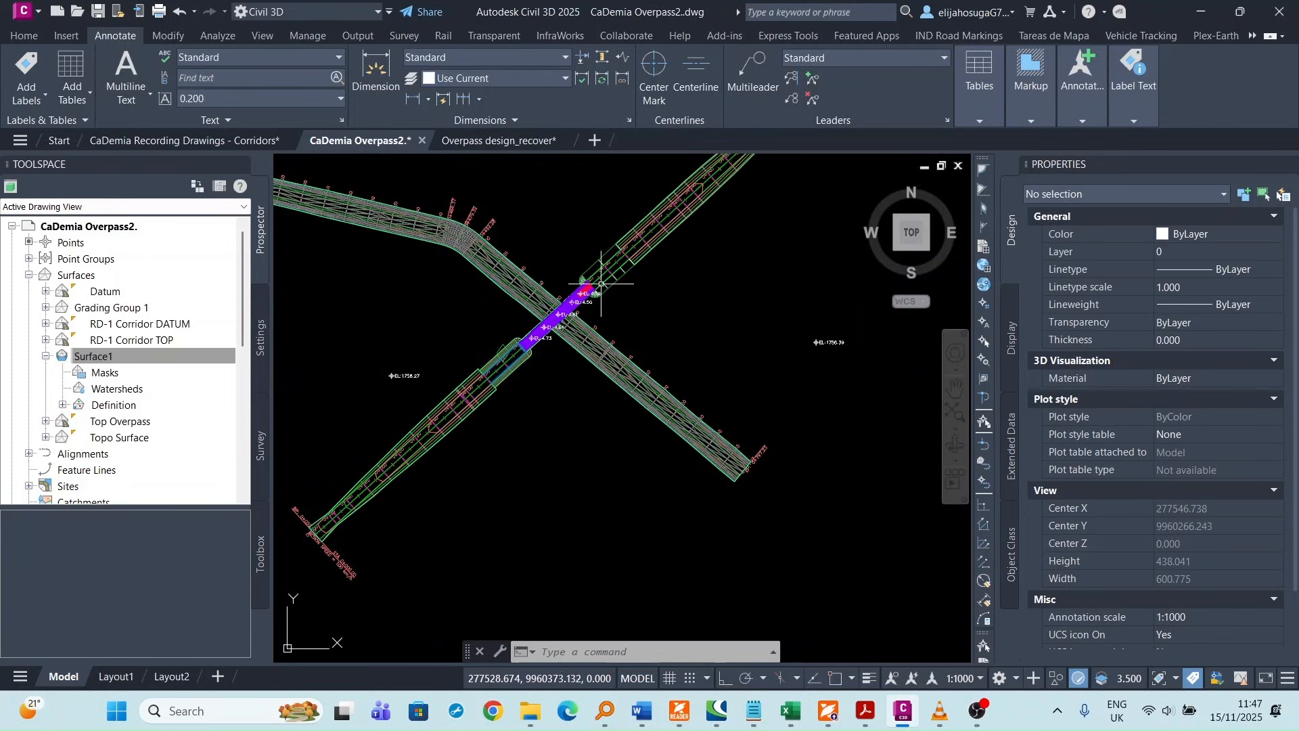
pyautogui.scroll(4, 504, 391)
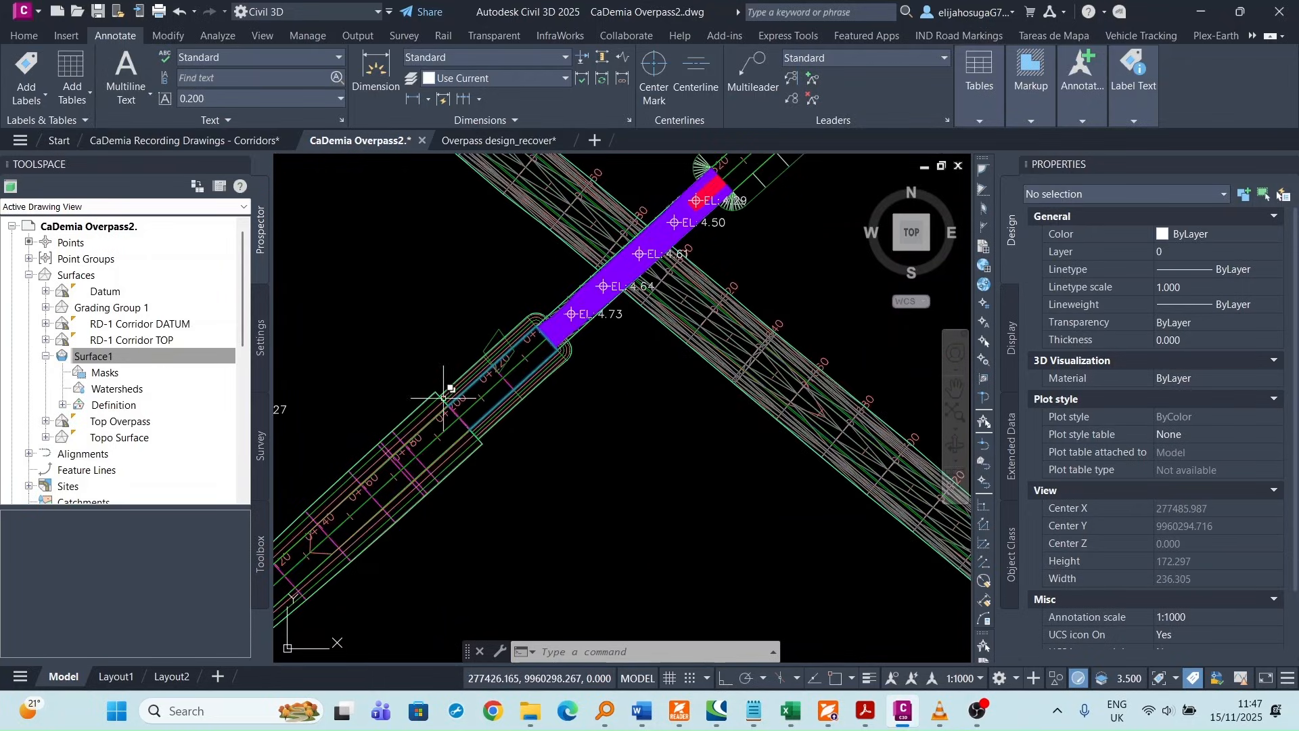
# - Look over the road and overpass profile views, and return to the crossing in plan
pyautogui.scroll(-10, 429, 404)
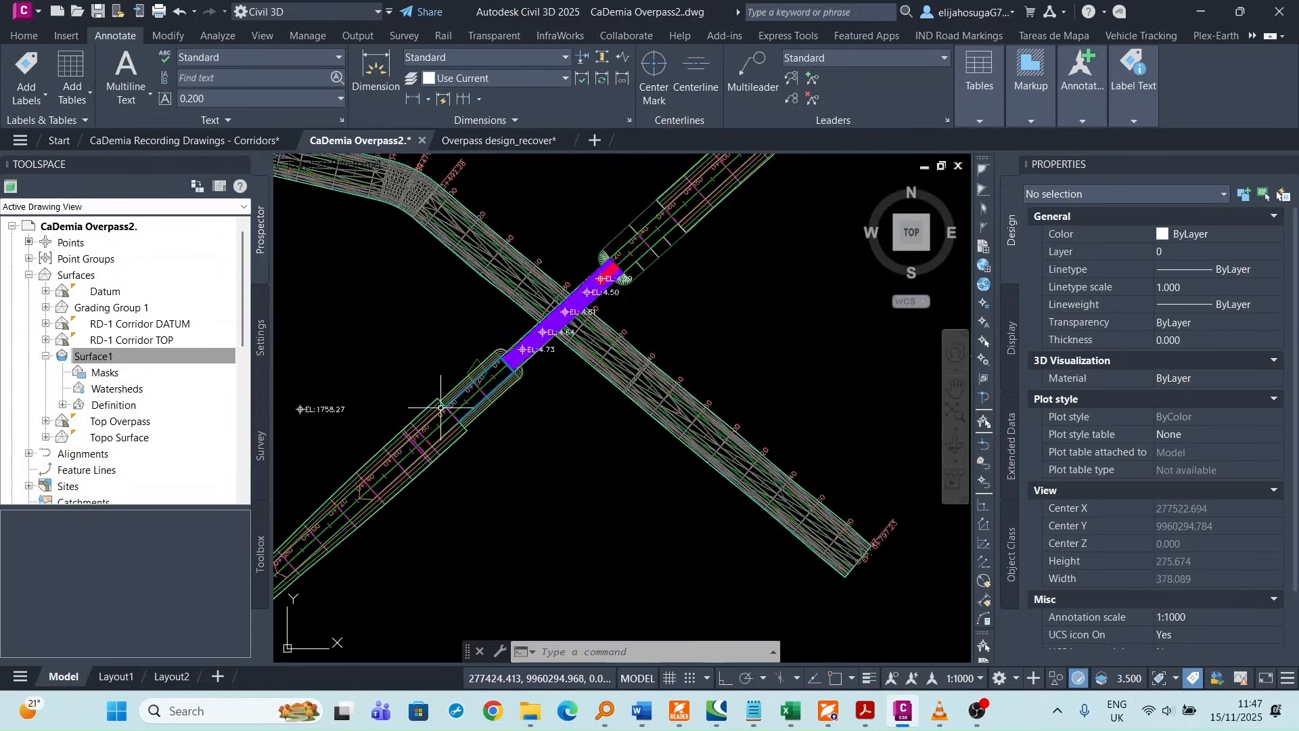
pyautogui.moveTo(766, 373); pyautogui.dragTo(432, 473, button='middle')
pyautogui.scroll(-5, 440, 471)
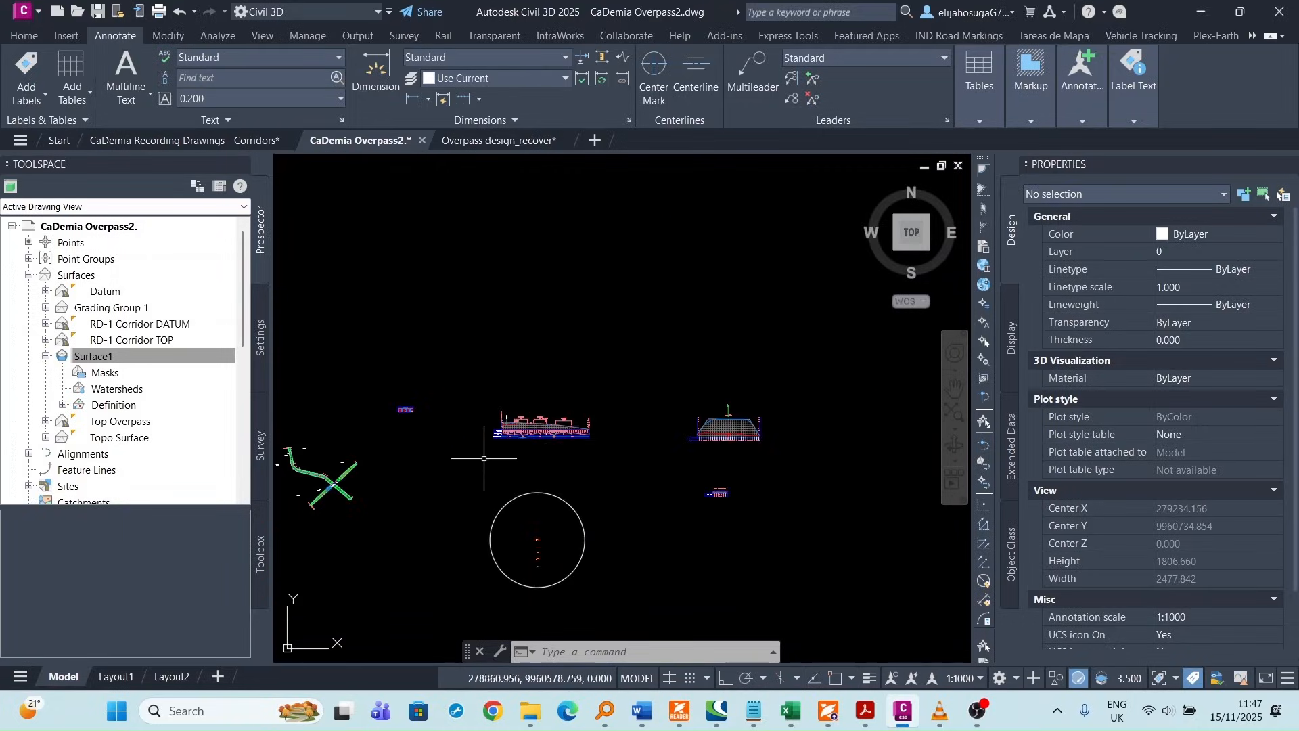
pyautogui.scroll(12, 674, 433)
pyautogui.scroll(-4, 673, 430)
pyautogui.scroll(-12, 674, 428)
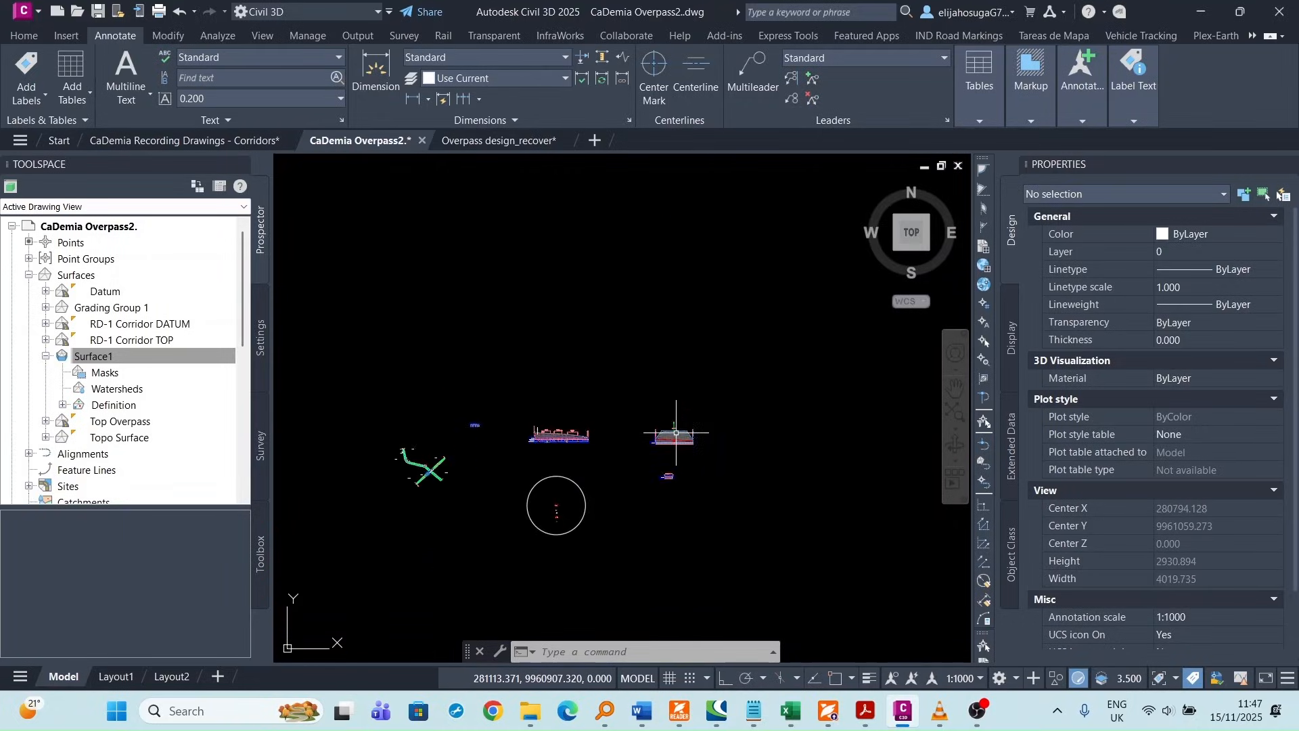
pyautogui.scroll(6, 696, 430)
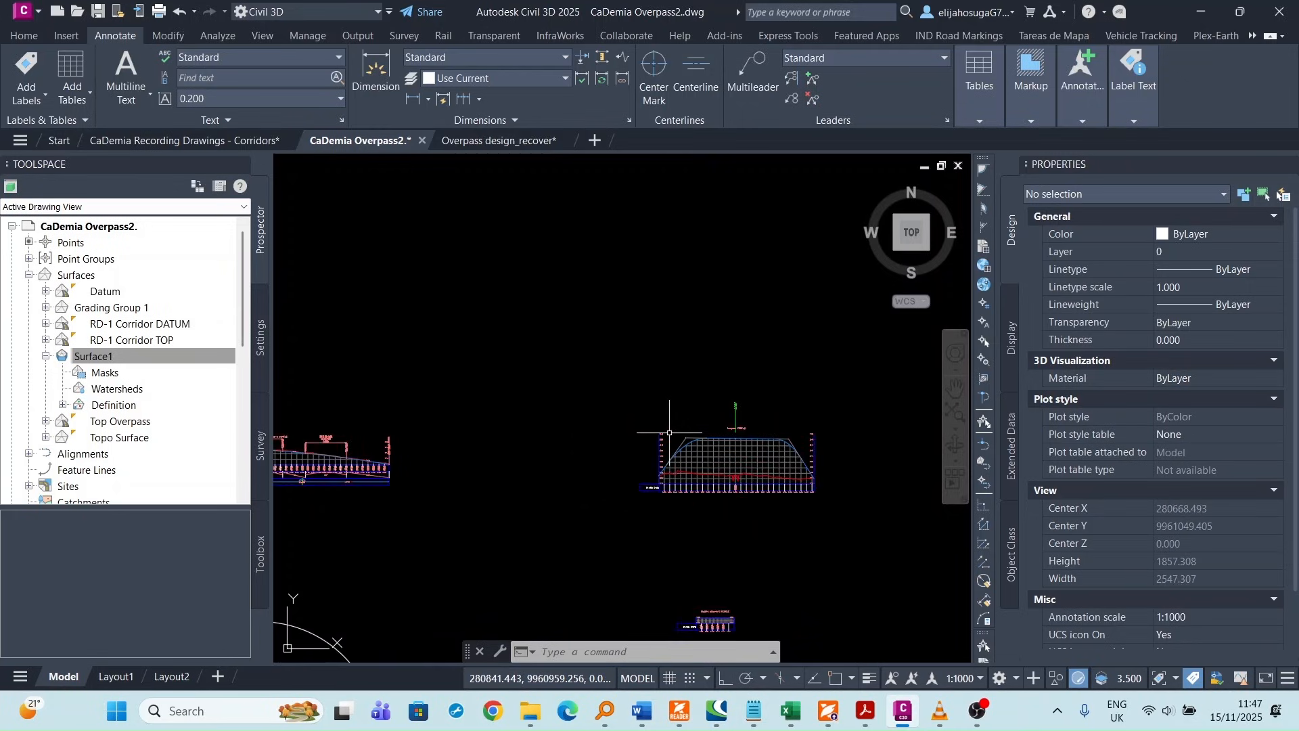
pyautogui.scroll(-10, 458, 481)
pyautogui.moveTo(462, 483); pyautogui.dragTo(550, 480, button='middle')
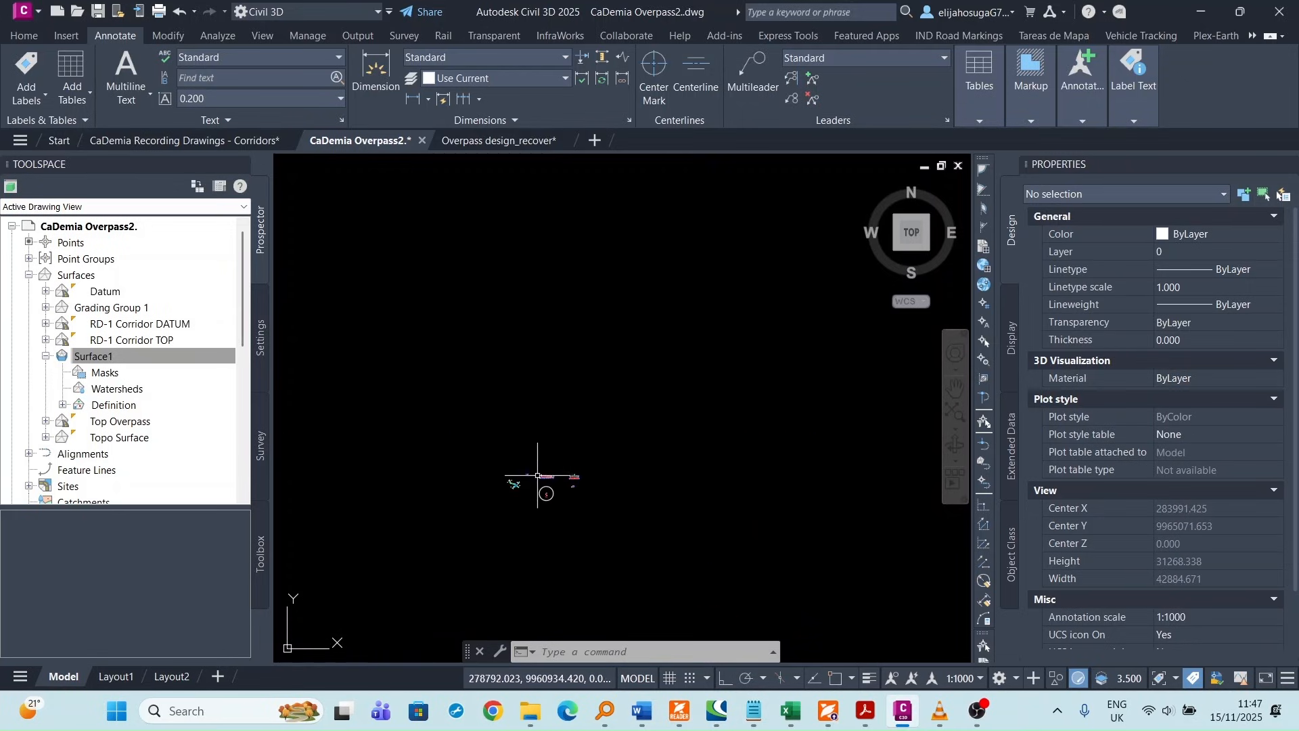
pyautogui.scroll(6, 525, 482)
pyautogui.scroll(2, 470, 494)
pyautogui.scroll(18, 471, 493)
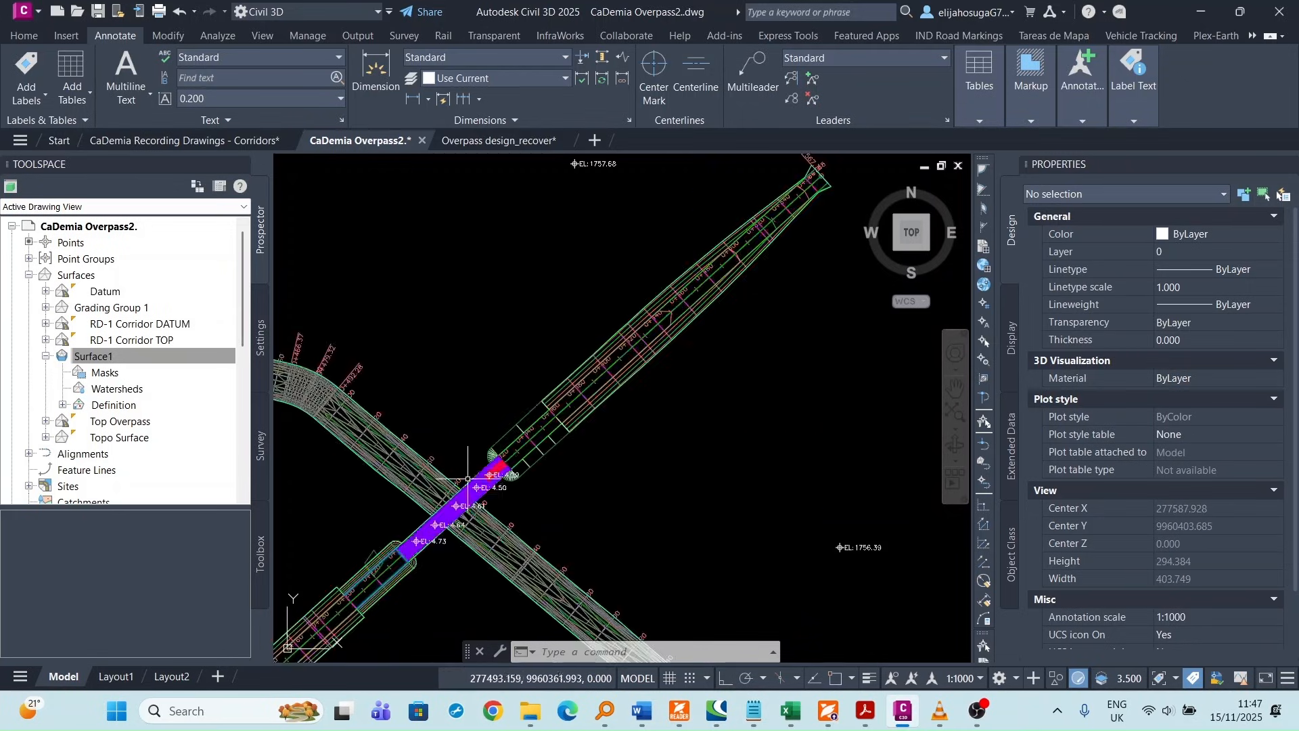
pyautogui.scroll(-8, 565, 430)
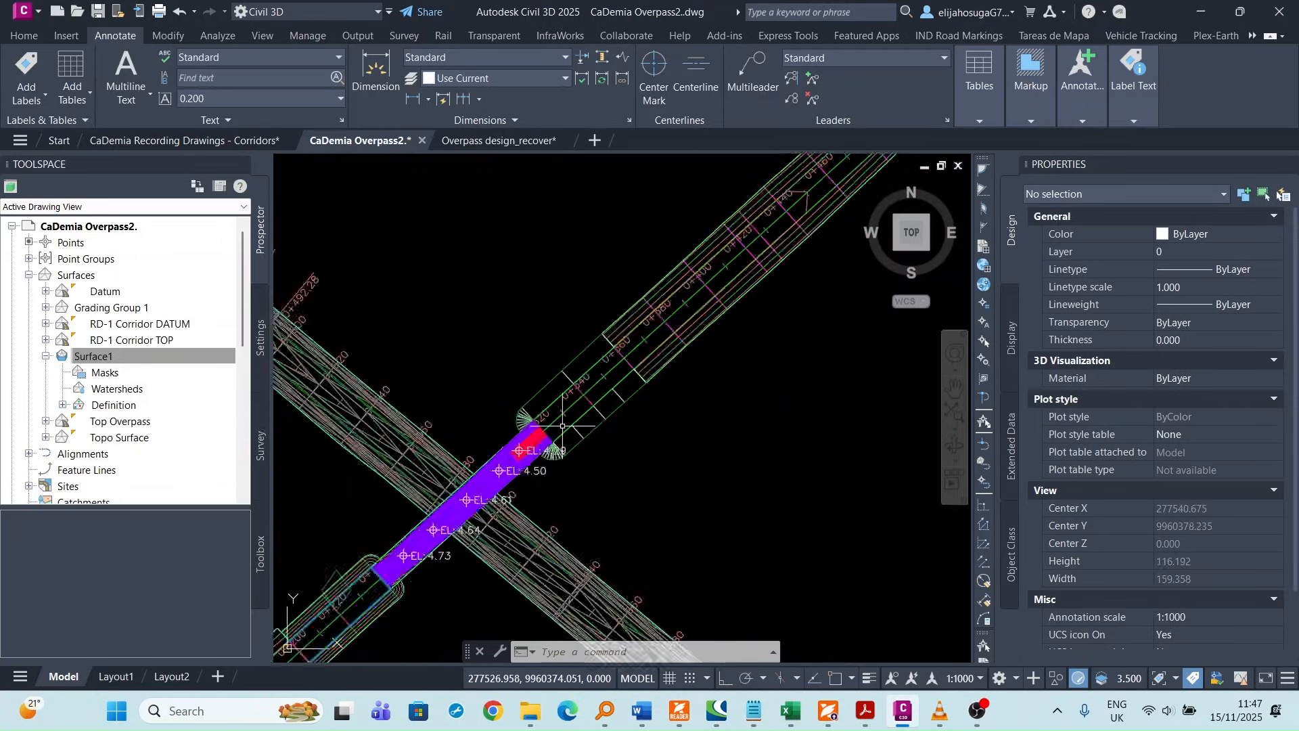
# - Select the overpass and main road objects around the crossing and open them in the Object Viewer
pyautogui.scroll(-6, 473, 474)
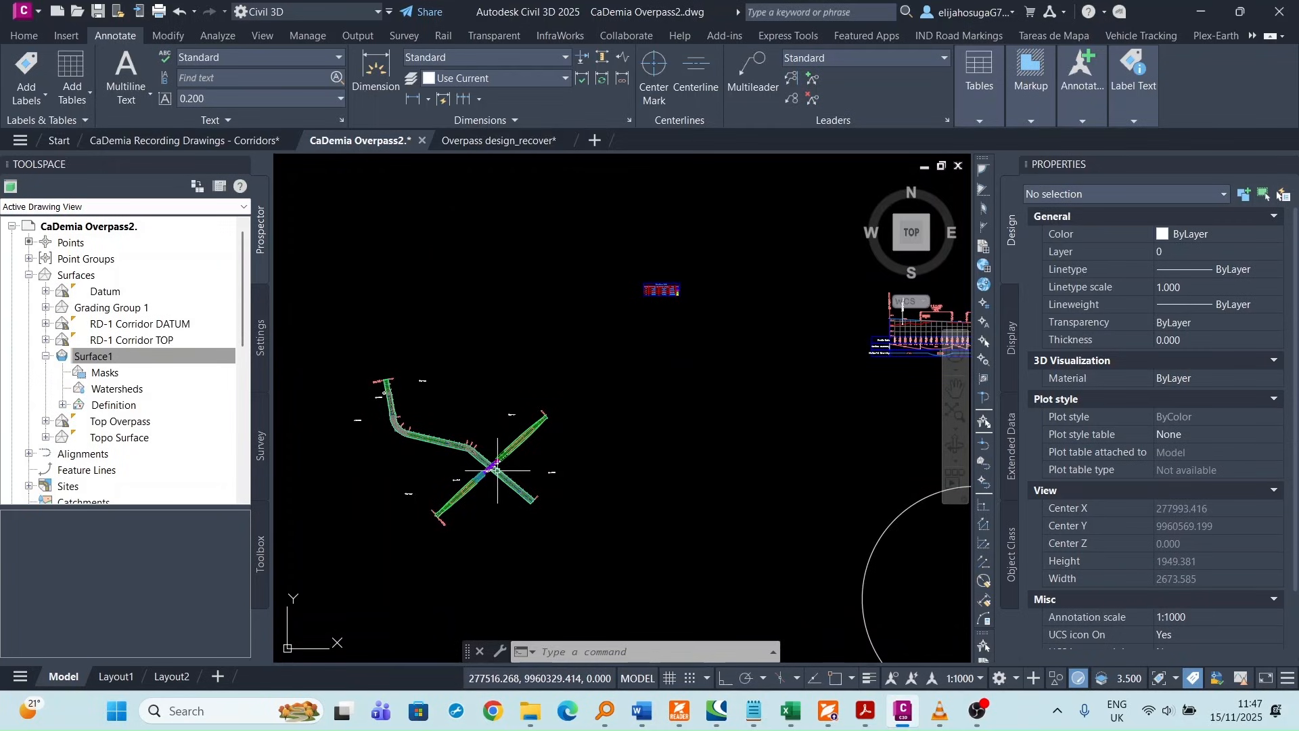
pyautogui.scroll(4, 497, 476)
pyautogui.click(552, 478)
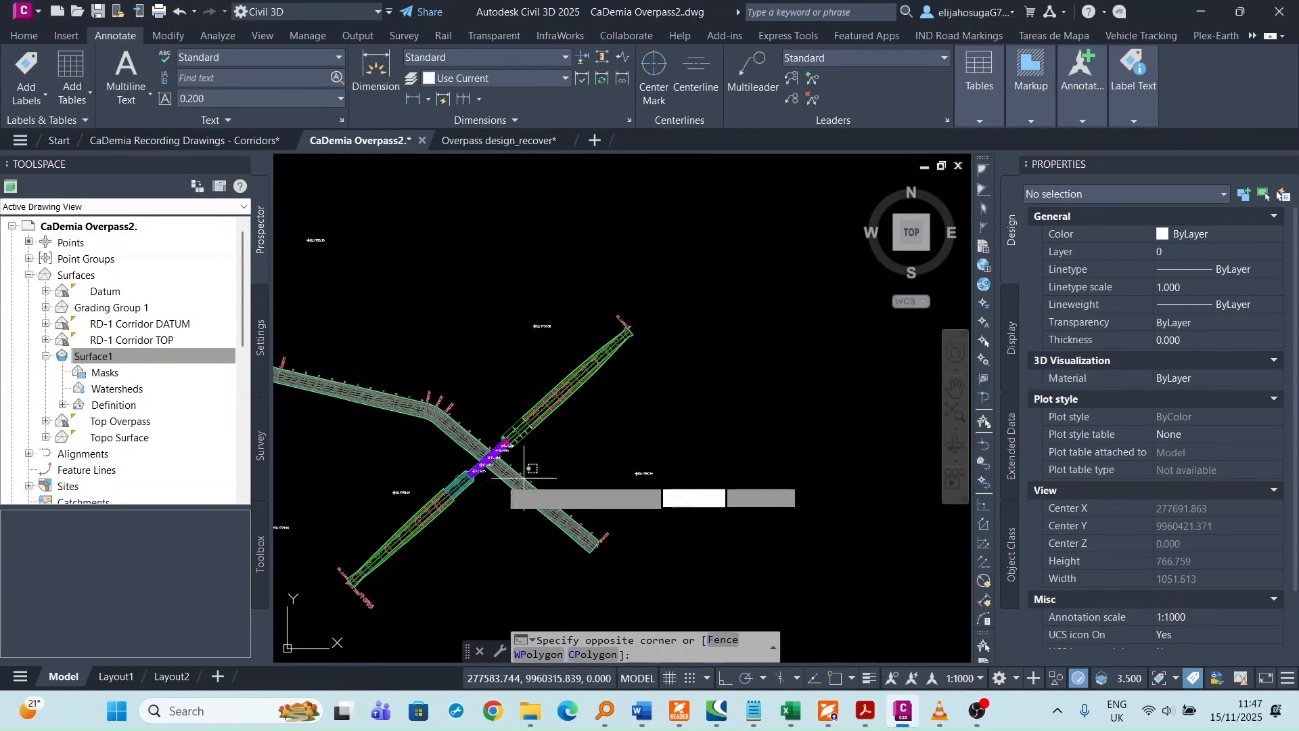
pyautogui.click(395, 411)
pyautogui.rightClick(494, 409)
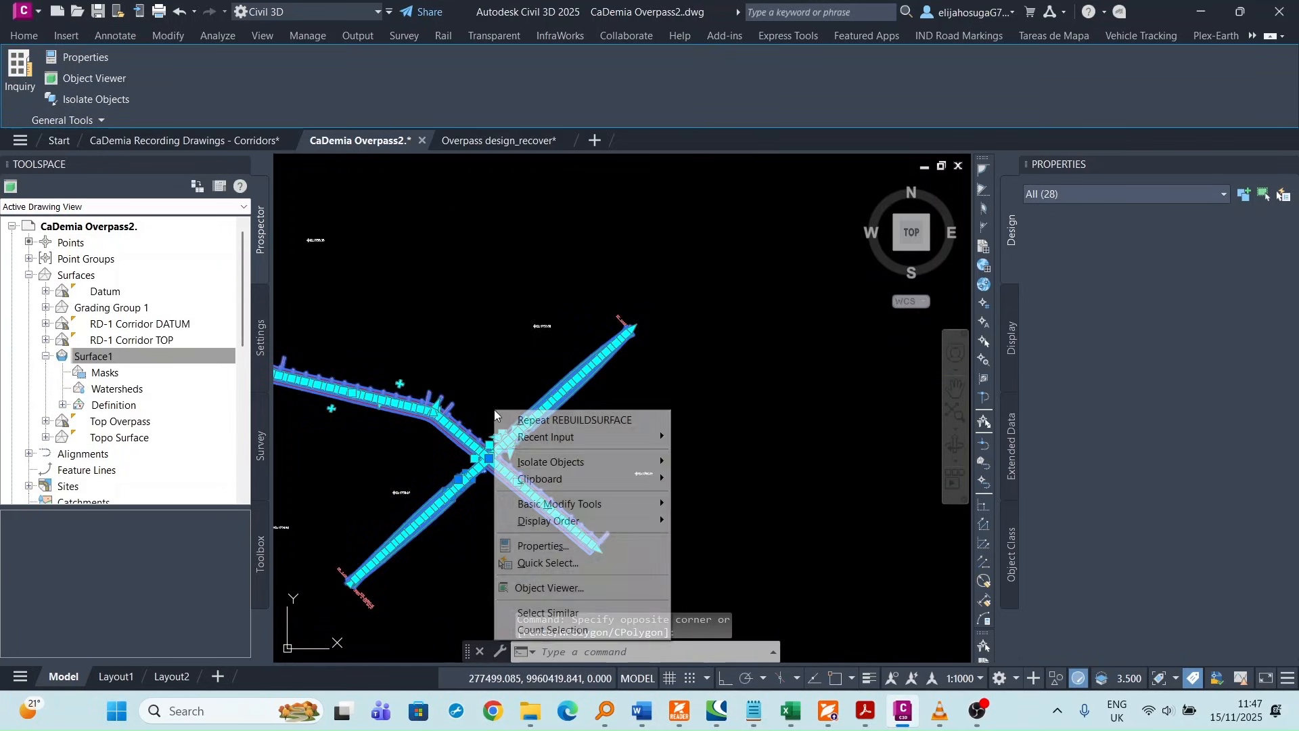
pyautogui.click(567, 589)
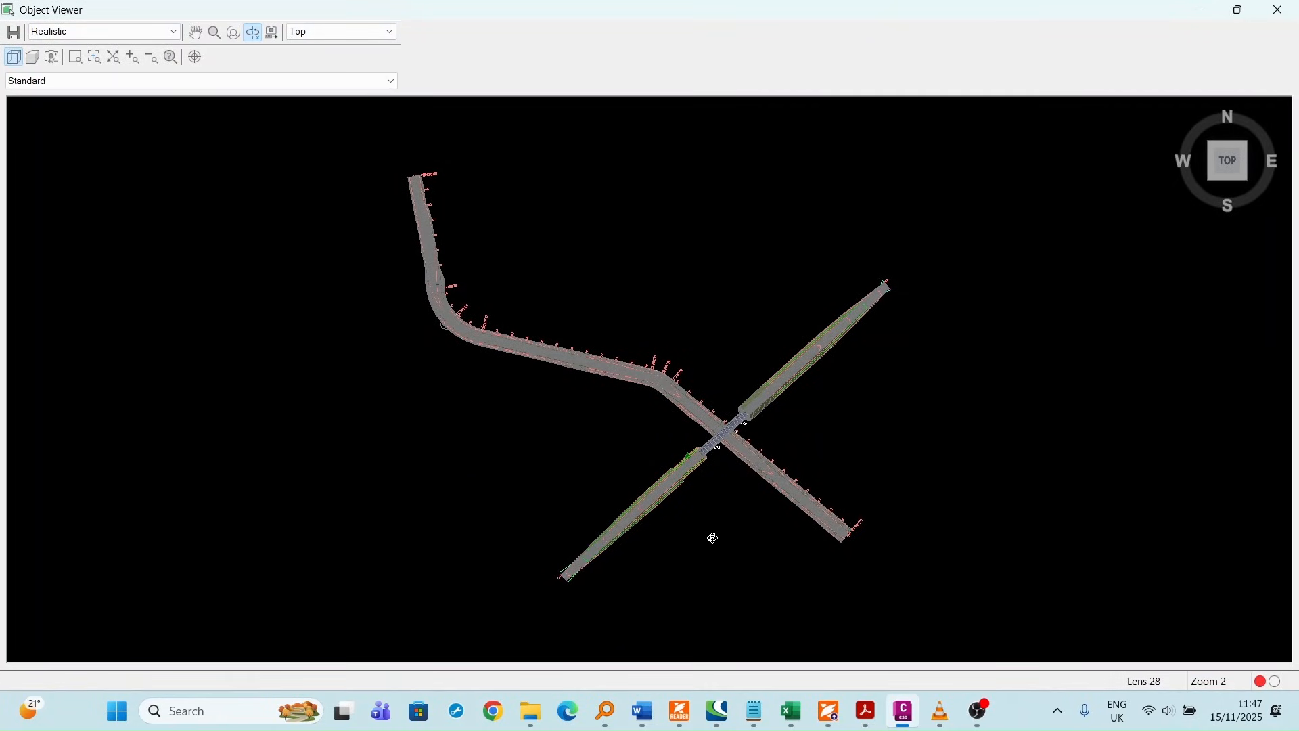
# - Examine the overpass deck and its crossing over the main road from above in the Object Viewer
pyautogui.moveTo(779, 542); pyautogui.dragTo(700, 502, button='middle')
pyautogui.moveTo(710, 508); pyautogui.dragTo(601, 441)
pyautogui.scroll(5, 539, 366)
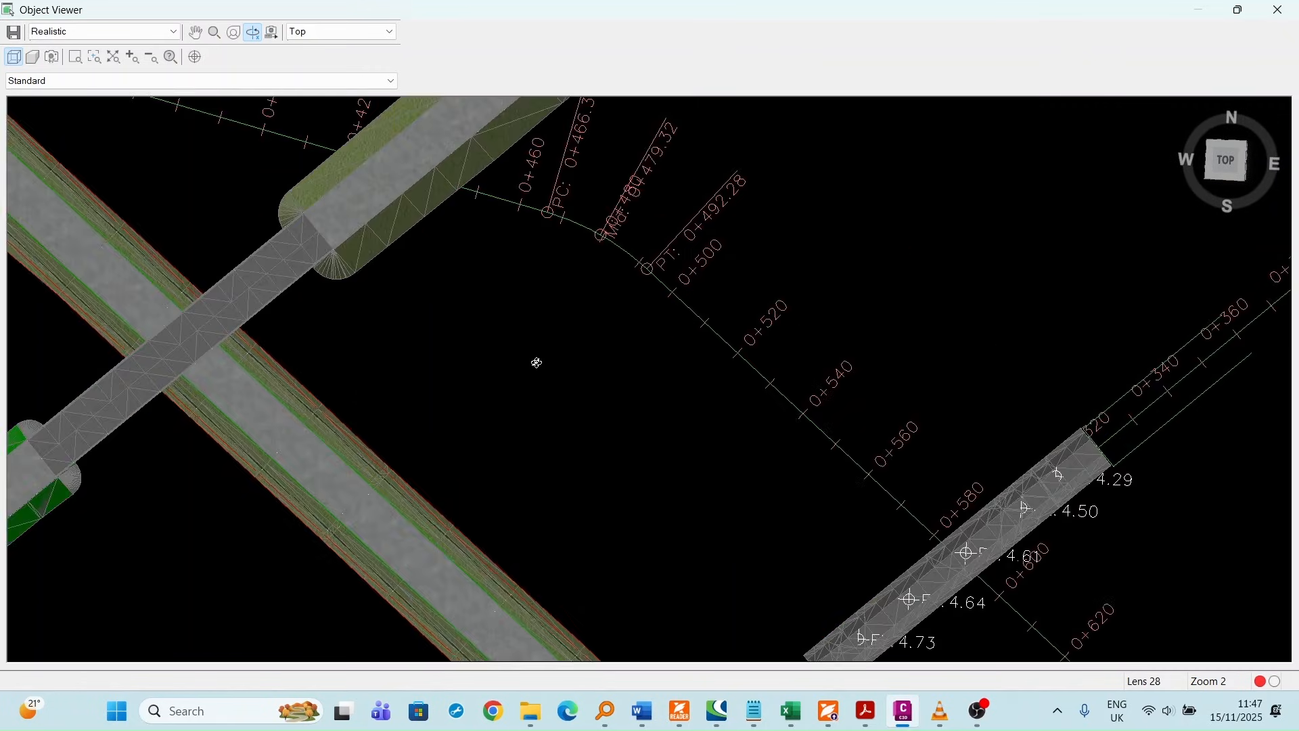
pyautogui.scroll(-2, 543, 362)
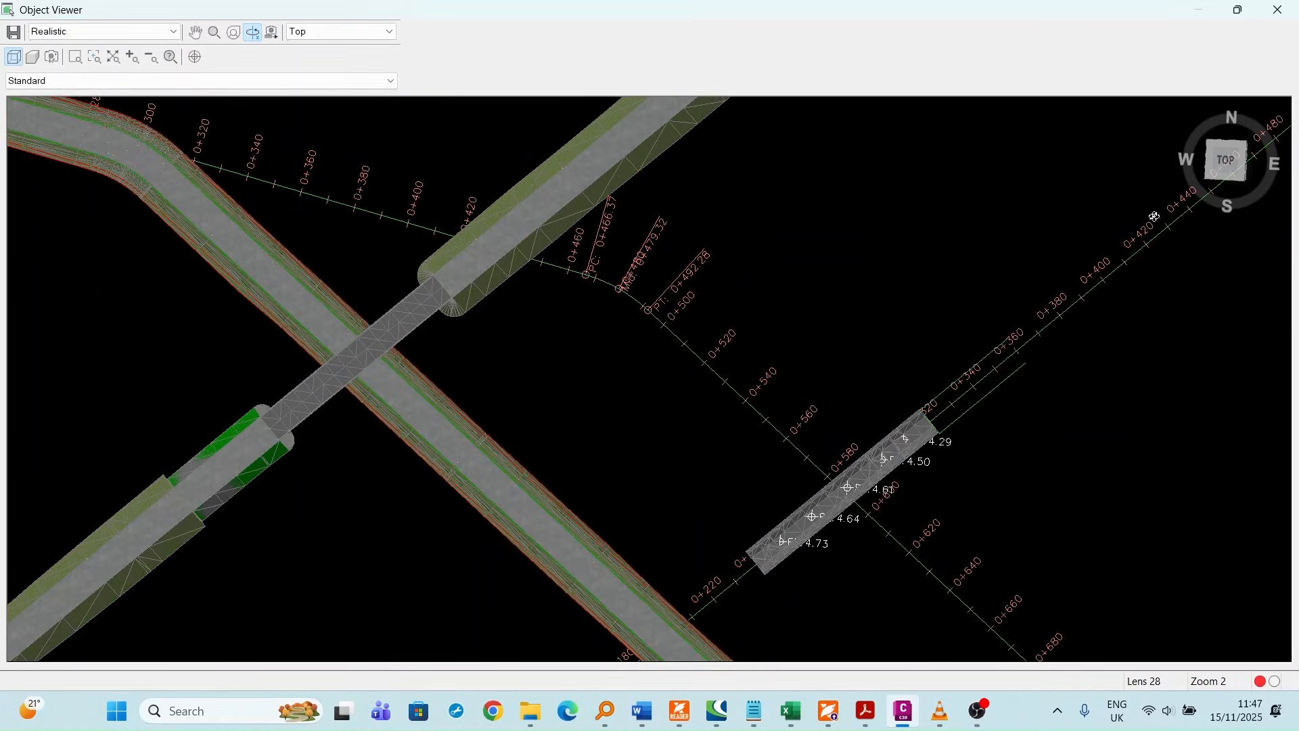
pyautogui.moveTo(1216, 183)
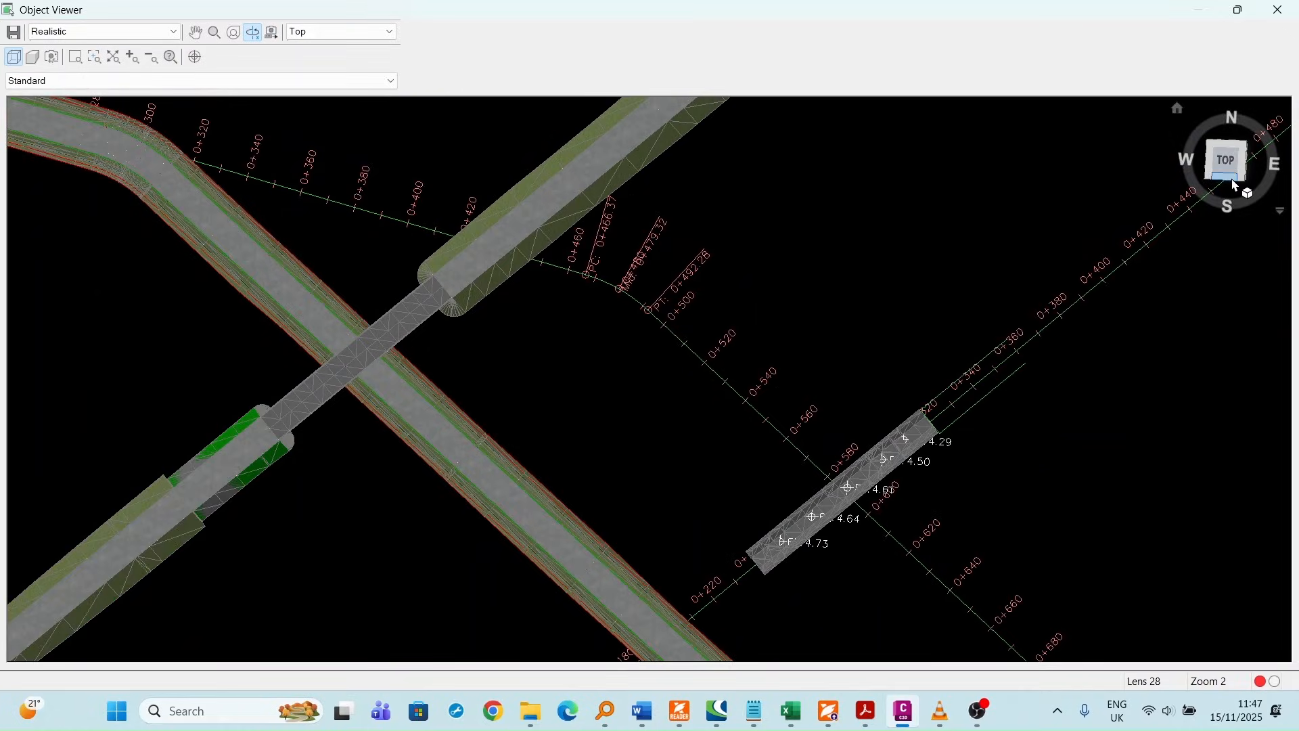
# - Examine the overpass, its approaches and the road crossing from an oblique southwest 3D view, and close the Object Viewer
pyautogui.click(1212, 177)
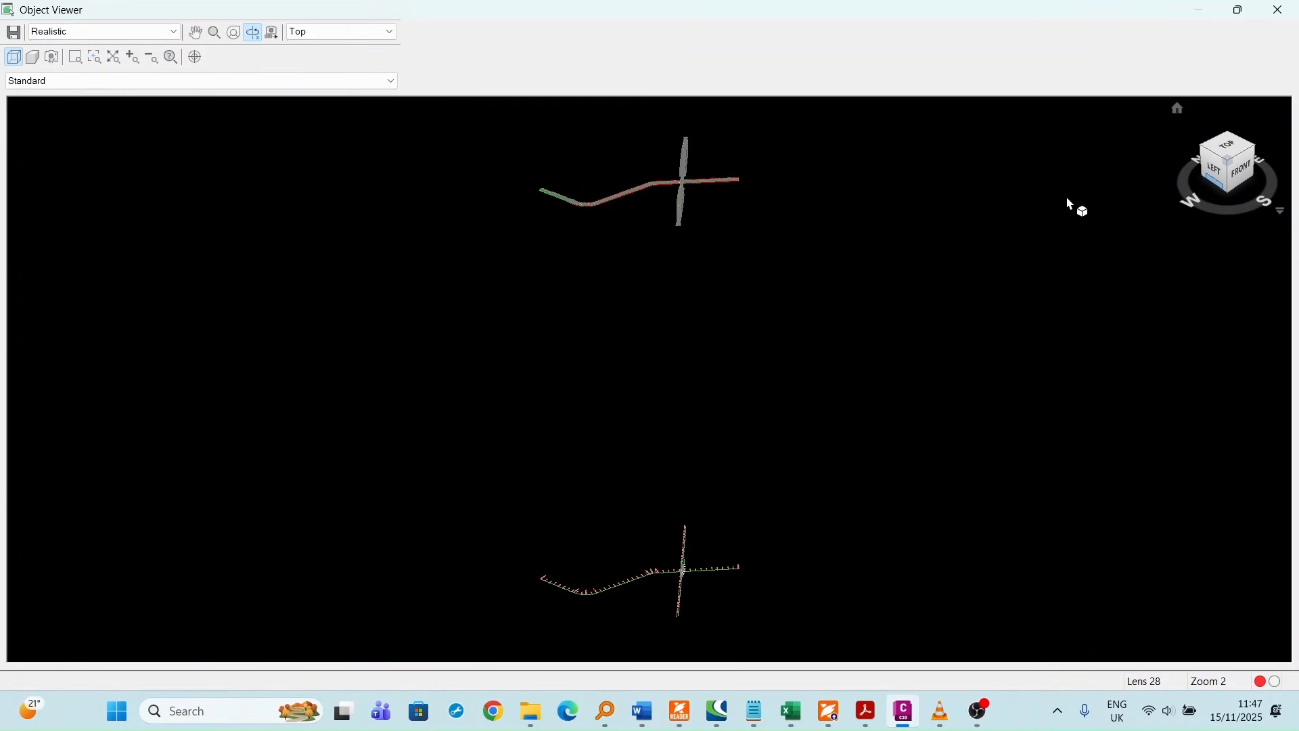
pyautogui.moveTo(729, 193); pyautogui.dragTo(688, 174)
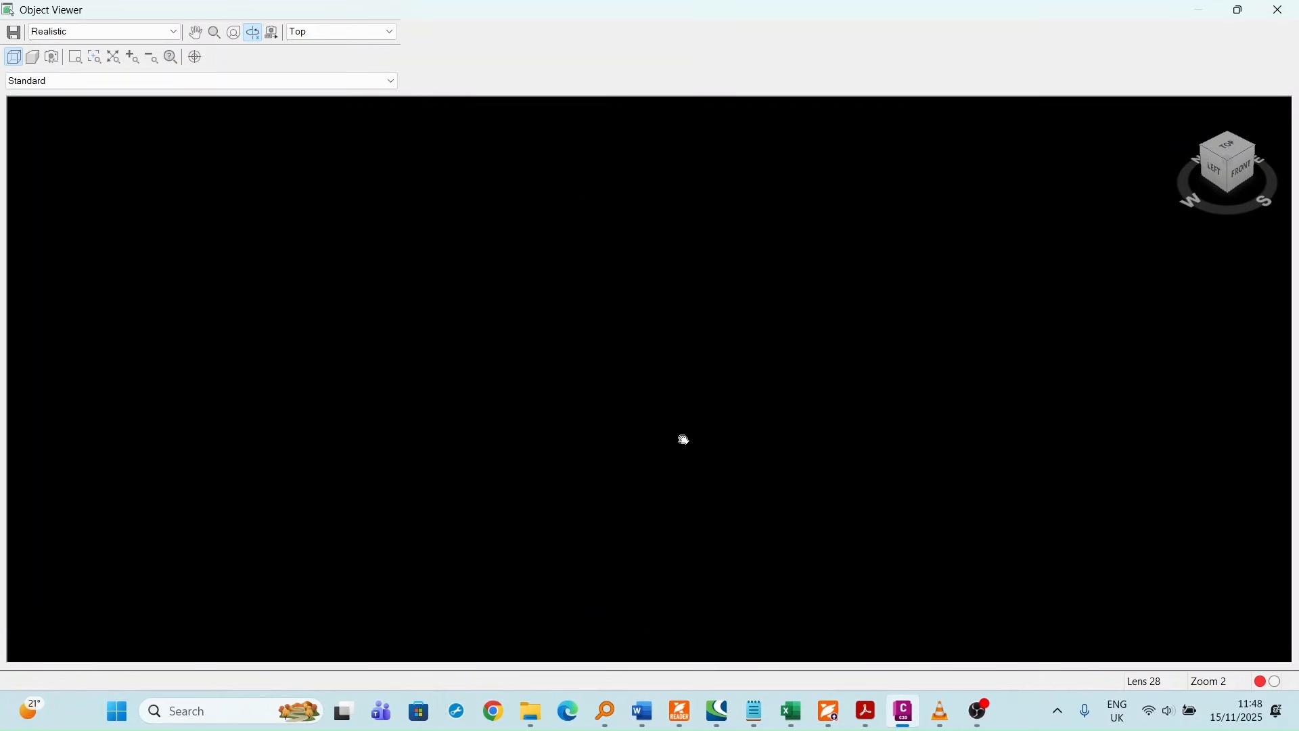
pyautogui.moveTo(685, 440); pyautogui.dragTo(737, 314)
pyautogui.moveTo(745, 247); pyautogui.dragTo(714, 218)
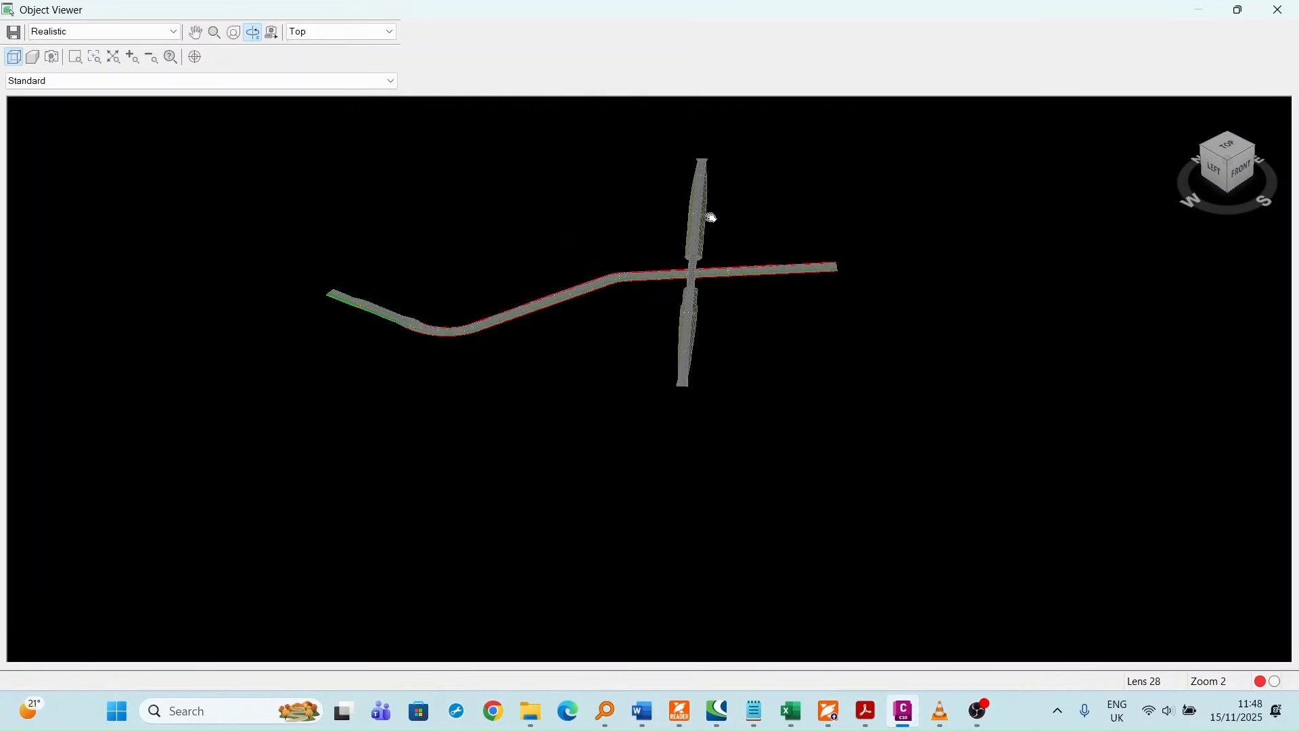
pyautogui.scroll(5, 703, 280)
pyautogui.scroll(-2, 701, 282)
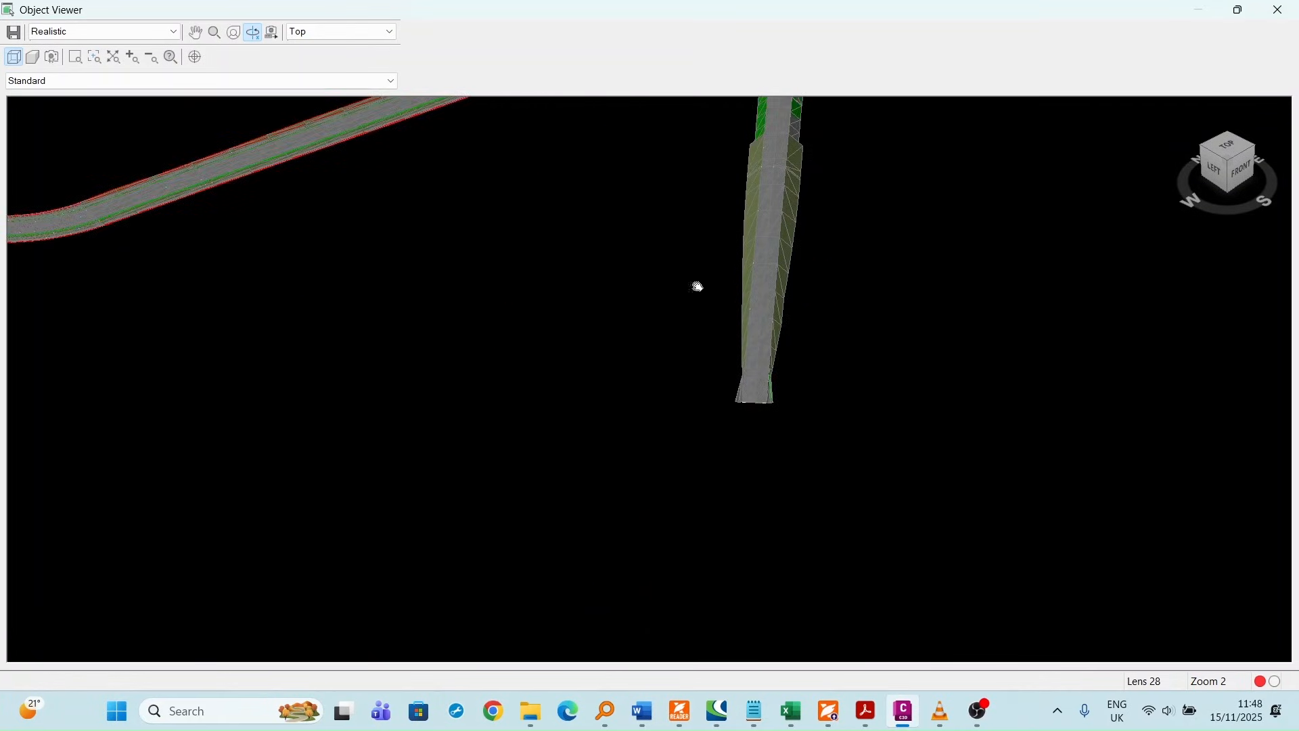
pyautogui.moveTo(698, 283)
pyautogui.mouseDown(button='middle')
pyautogui.moveTo(641, 508)
pyautogui.moveTo(687, 272)
pyautogui.mouseUp(button='middle')
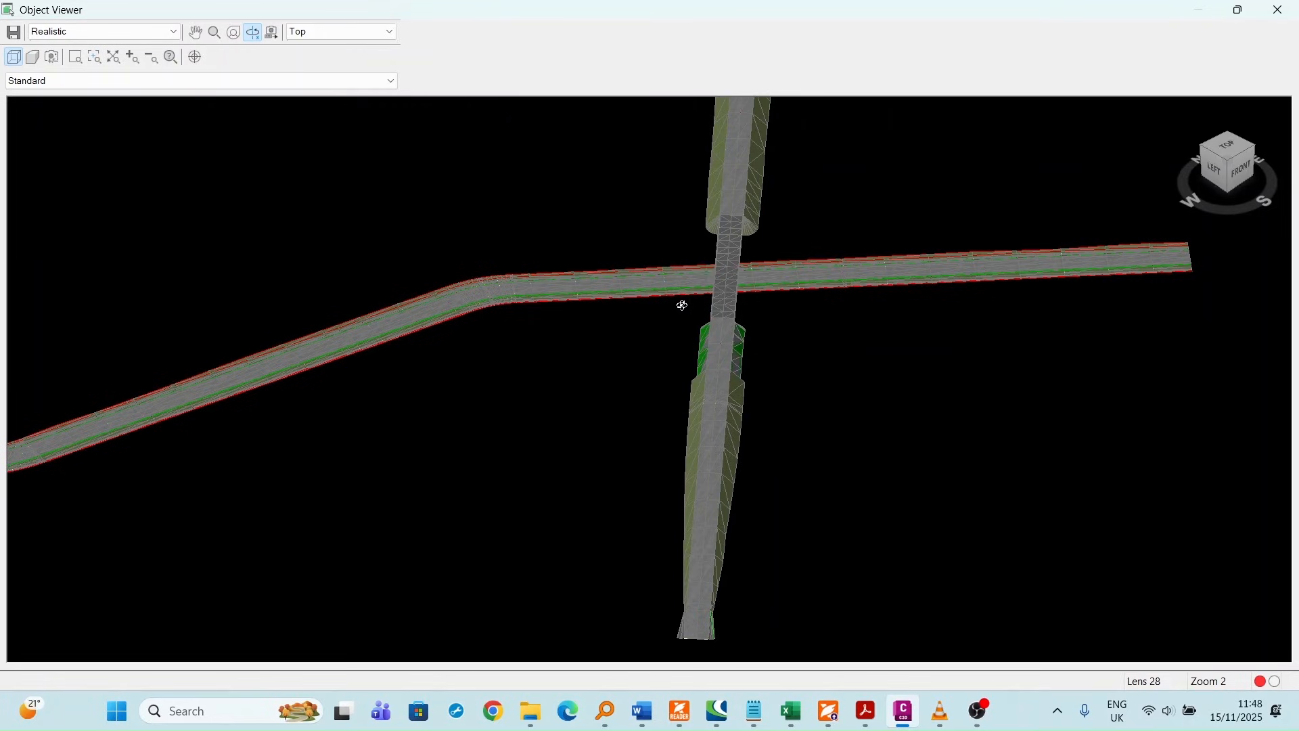
pyautogui.scroll(2, 682, 305)
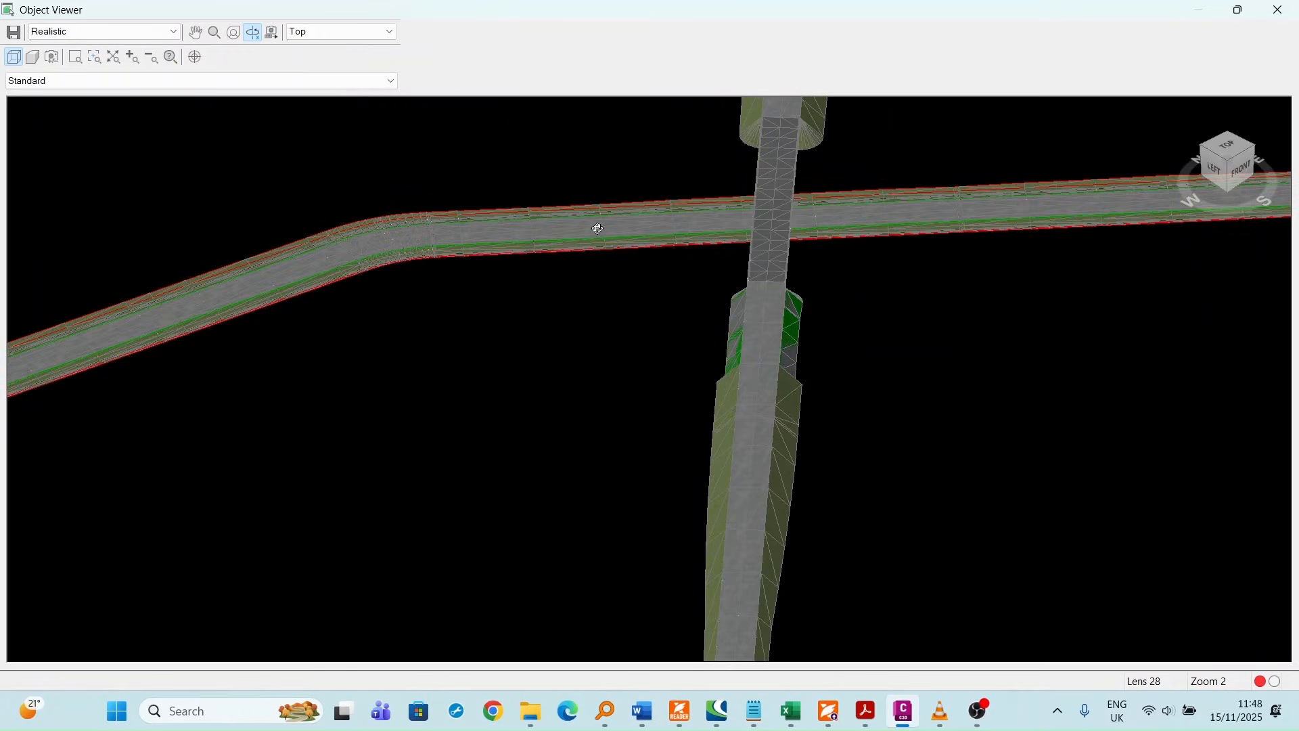
pyautogui.scroll(-2, 717, 244)
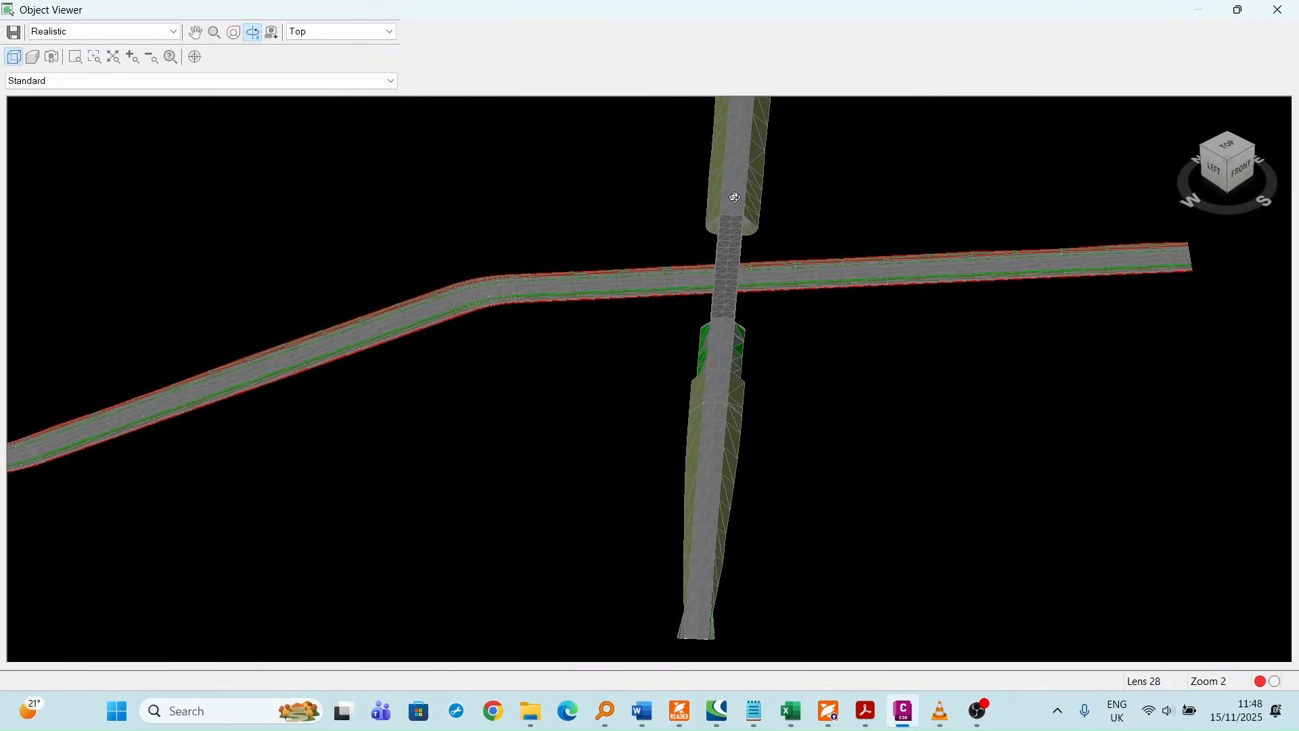
pyautogui.scroll(-2, 736, 214)
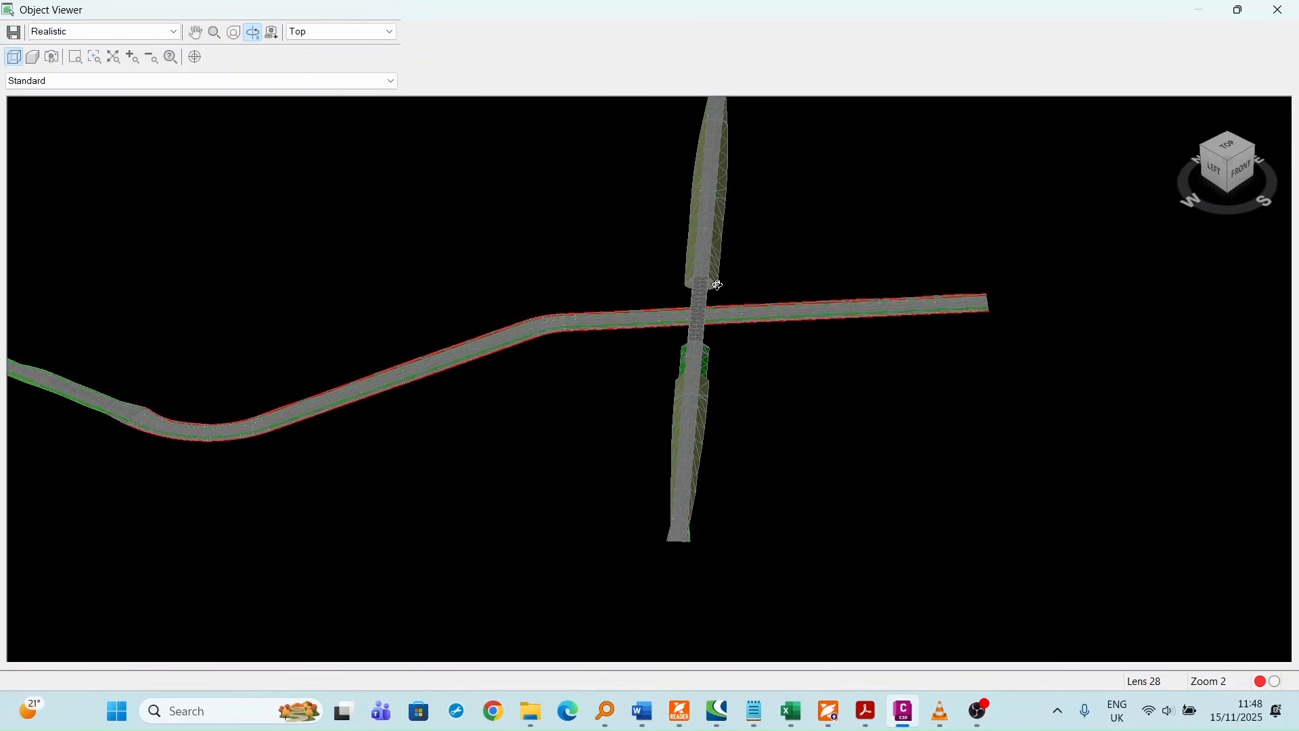
pyautogui.click(1279, 20)
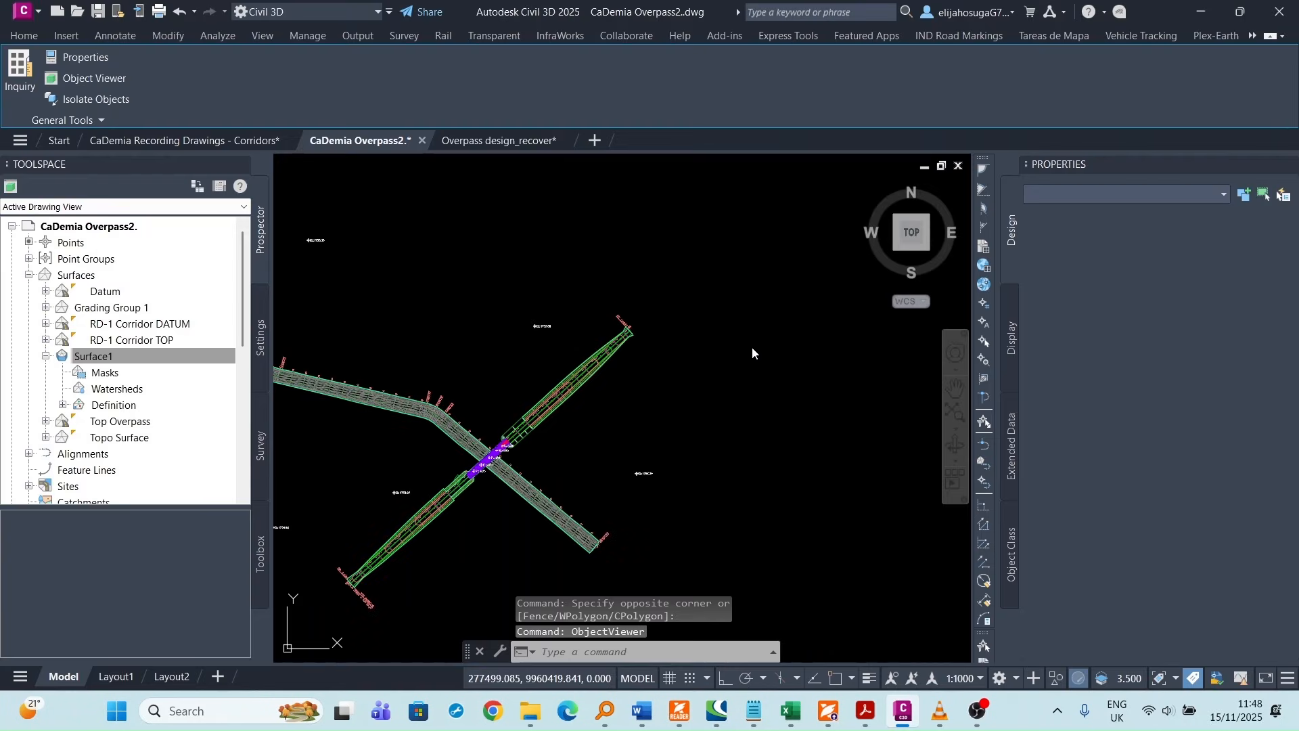
# - Inspect the grading surface and its feature line at the deck's southwestern end, and compare them with the northeastern end in plan
pyautogui.scroll(4, 478, 495)
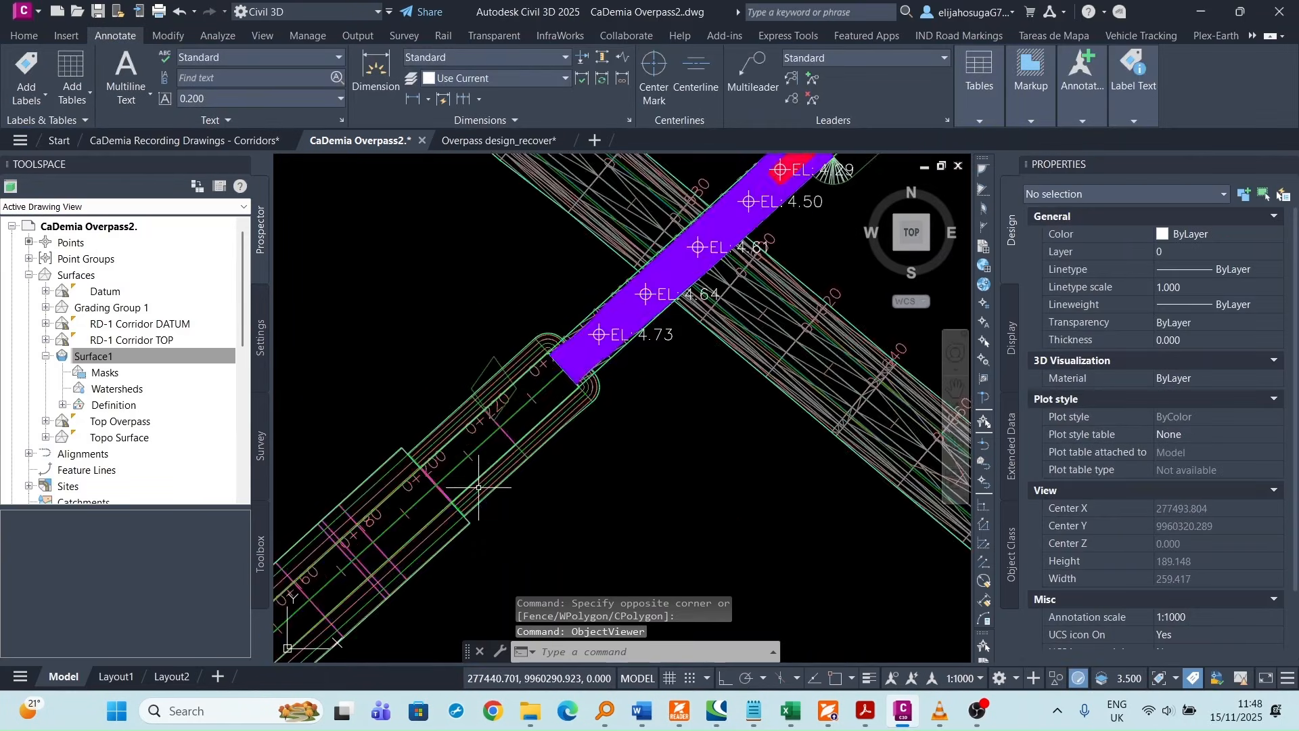
pyautogui.click(484, 483)
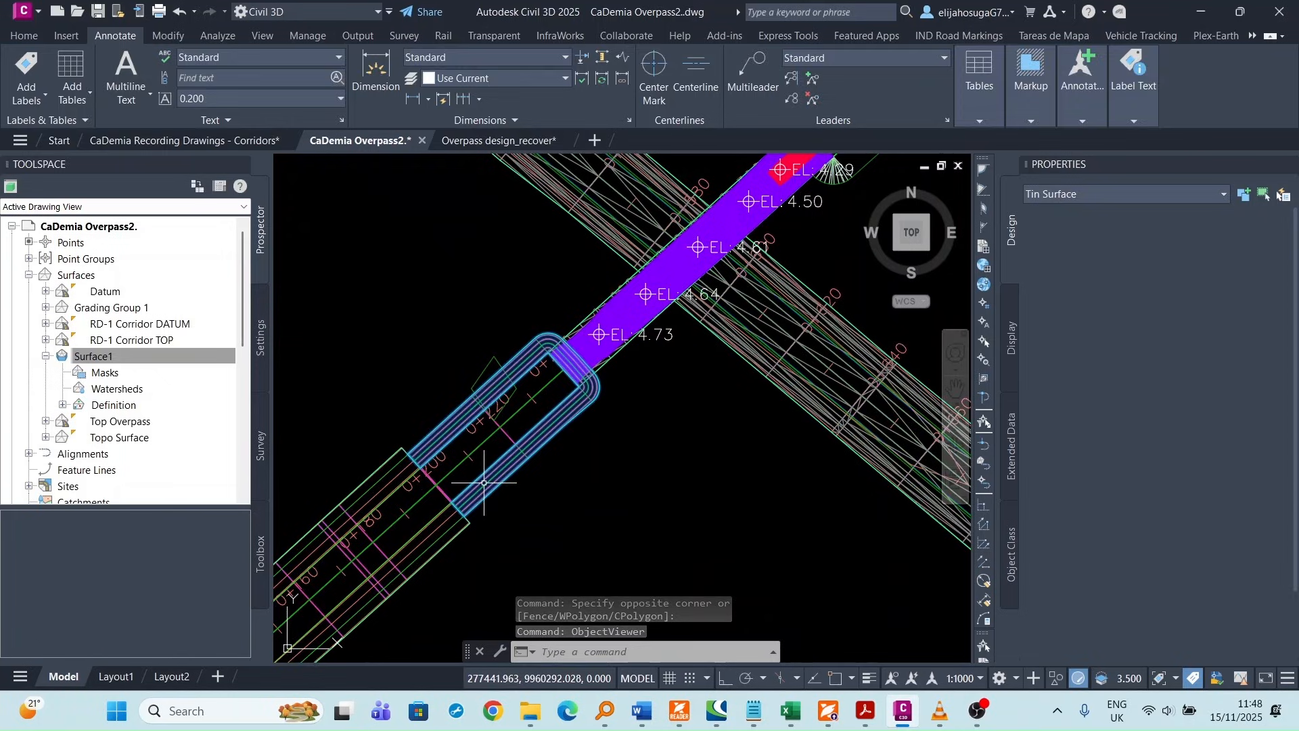
pyautogui.scroll(2, 499, 407)
pyautogui.scroll(2, 498, 407)
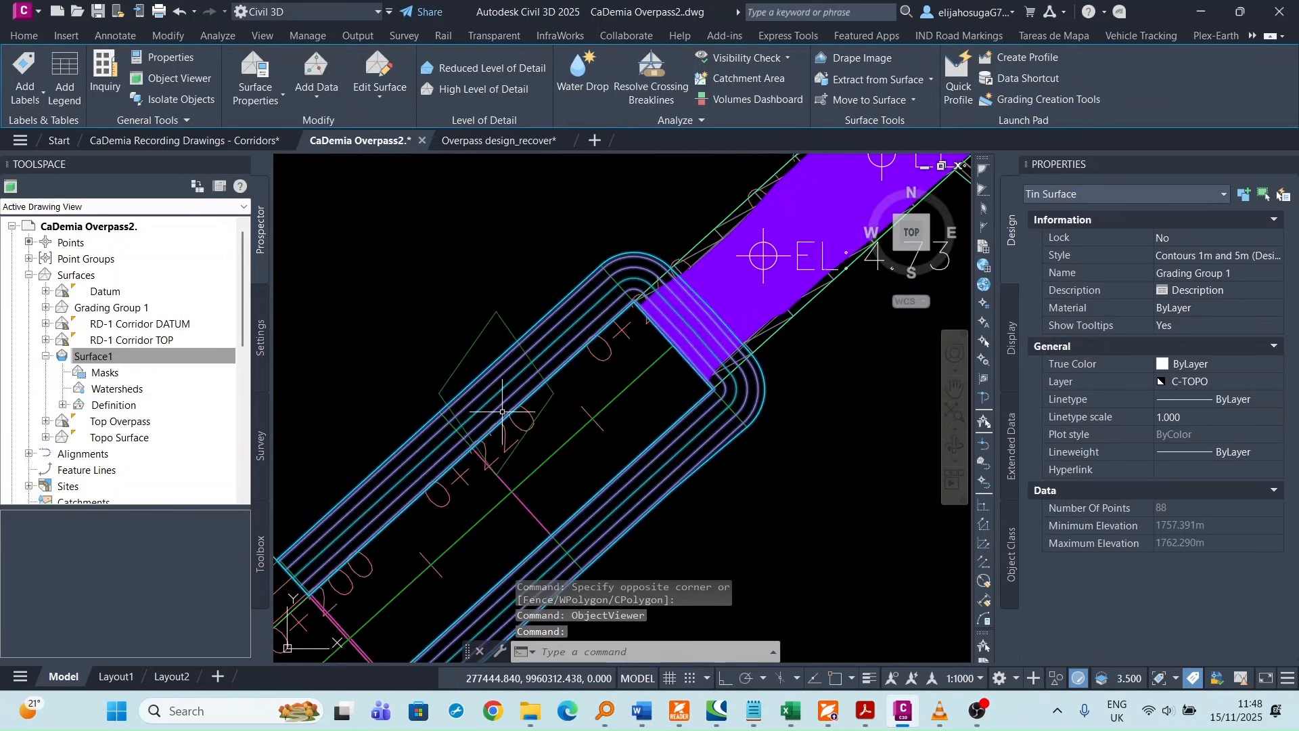
pyautogui.press('Escape')
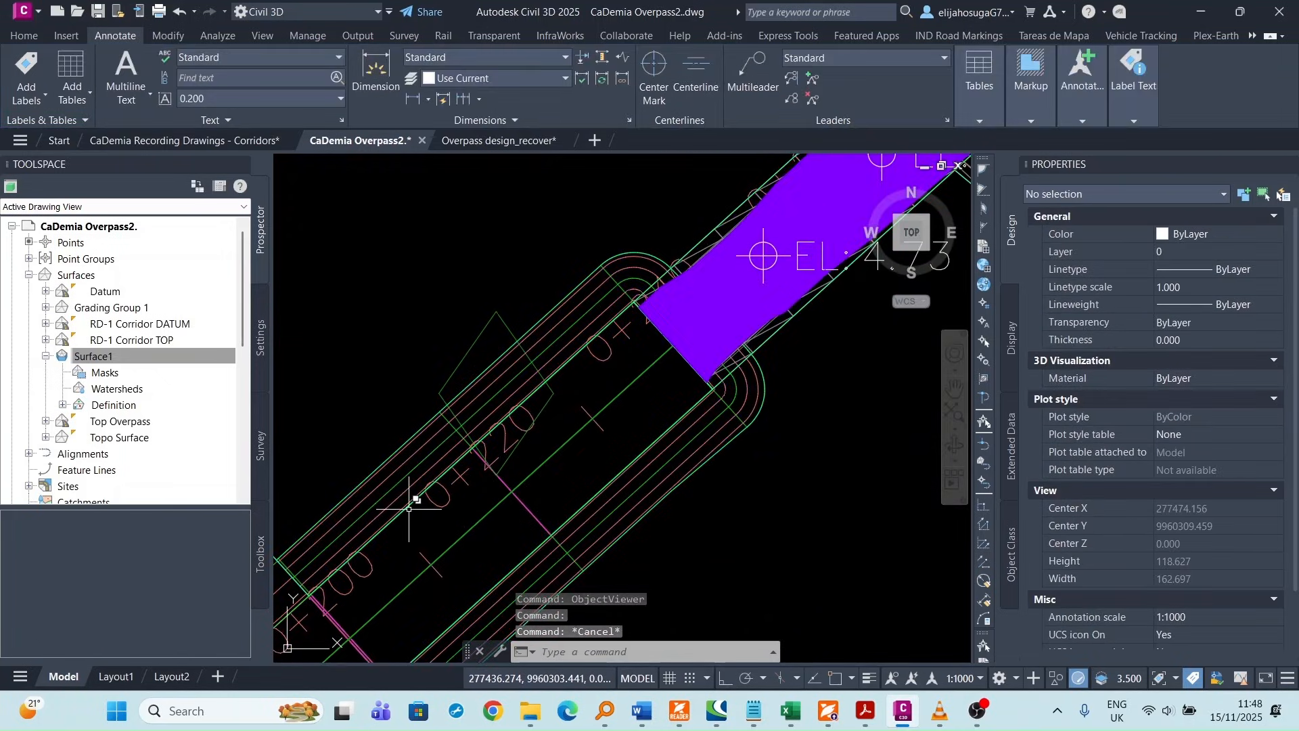
pyautogui.click(407, 507)
pyautogui.click(510, 577)
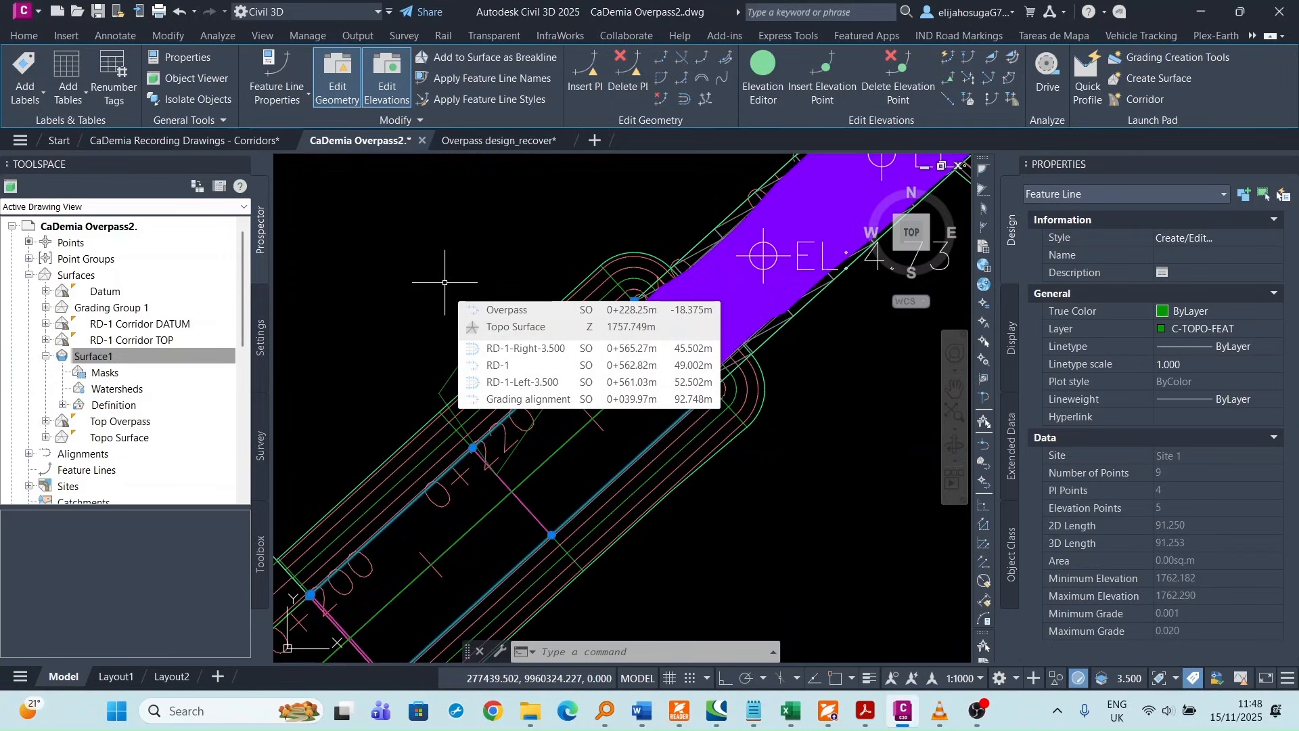
pyautogui.rightClick(477, 443)
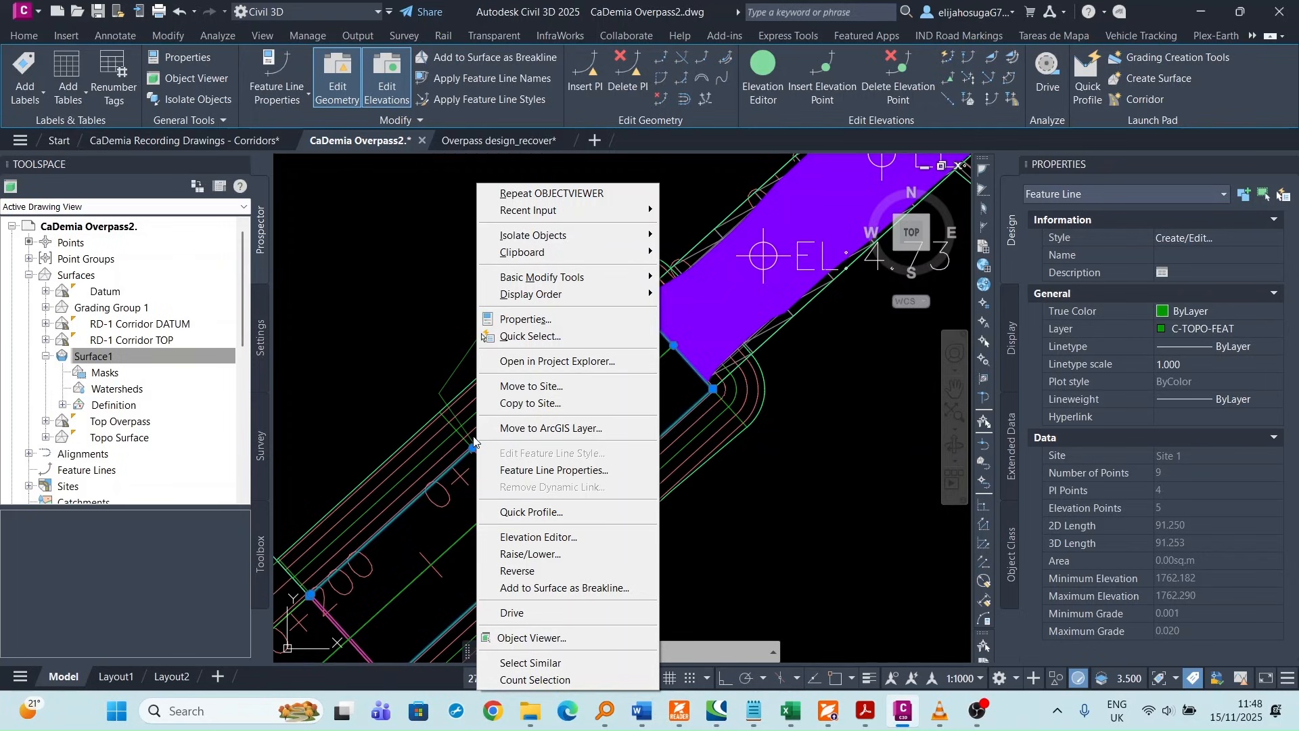
pyautogui.press('Escape')
pyautogui.scroll(-4, 493, 363)
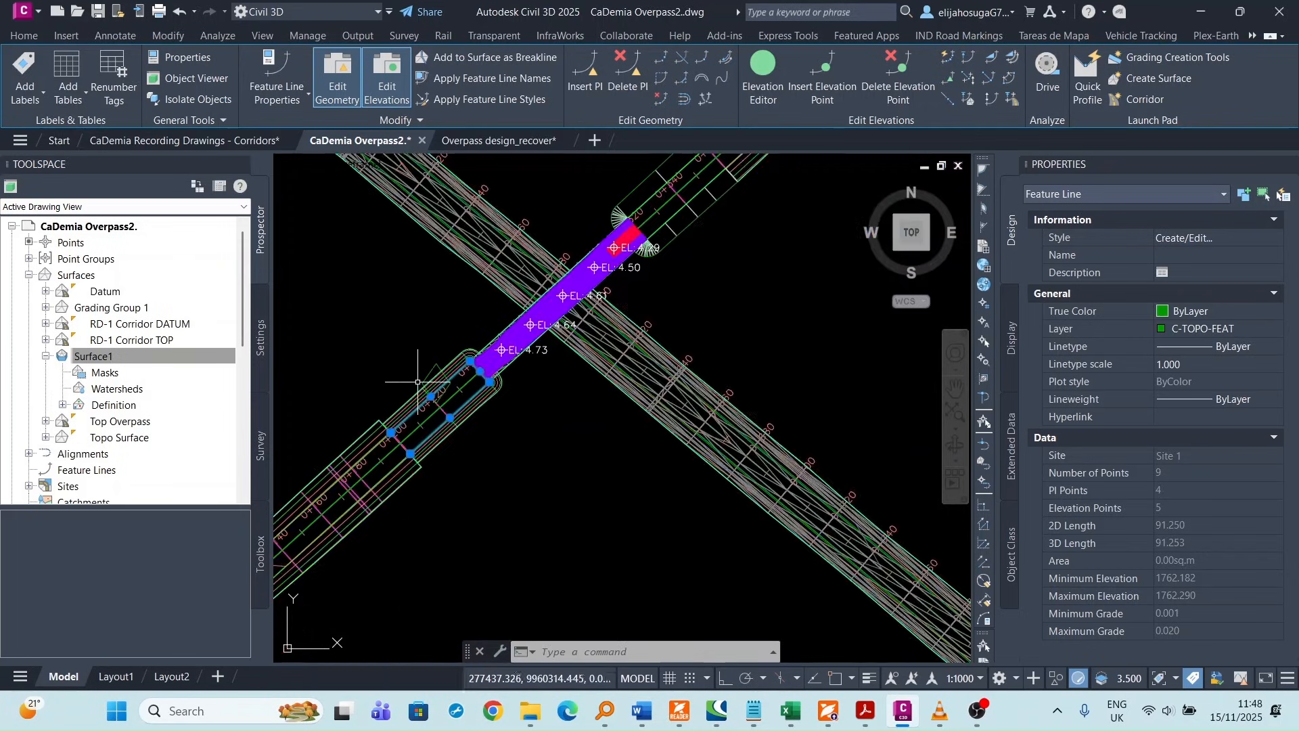
pyautogui.scroll(5, 442, 410)
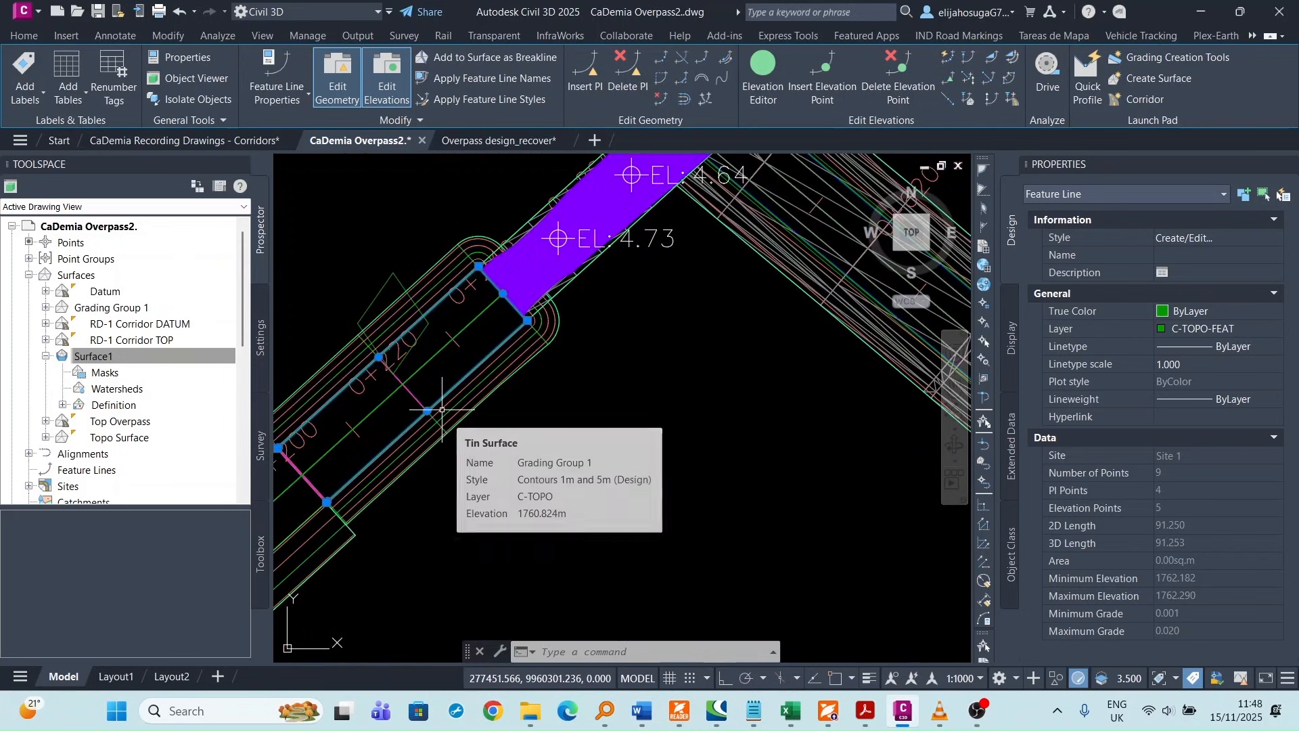
pyautogui.scroll(-8, 442, 410)
pyautogui.scroll(8, 488, 360)
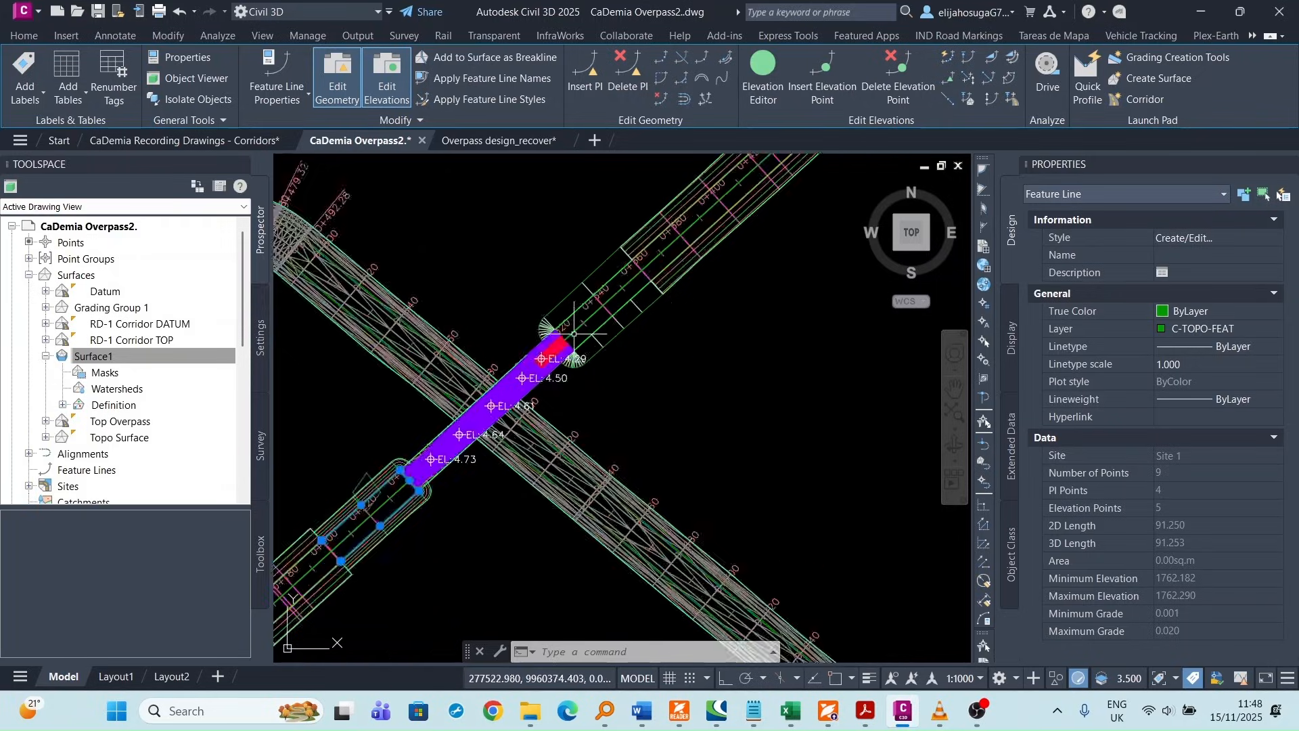
pyautogui.scroll(-6, 547, 343)
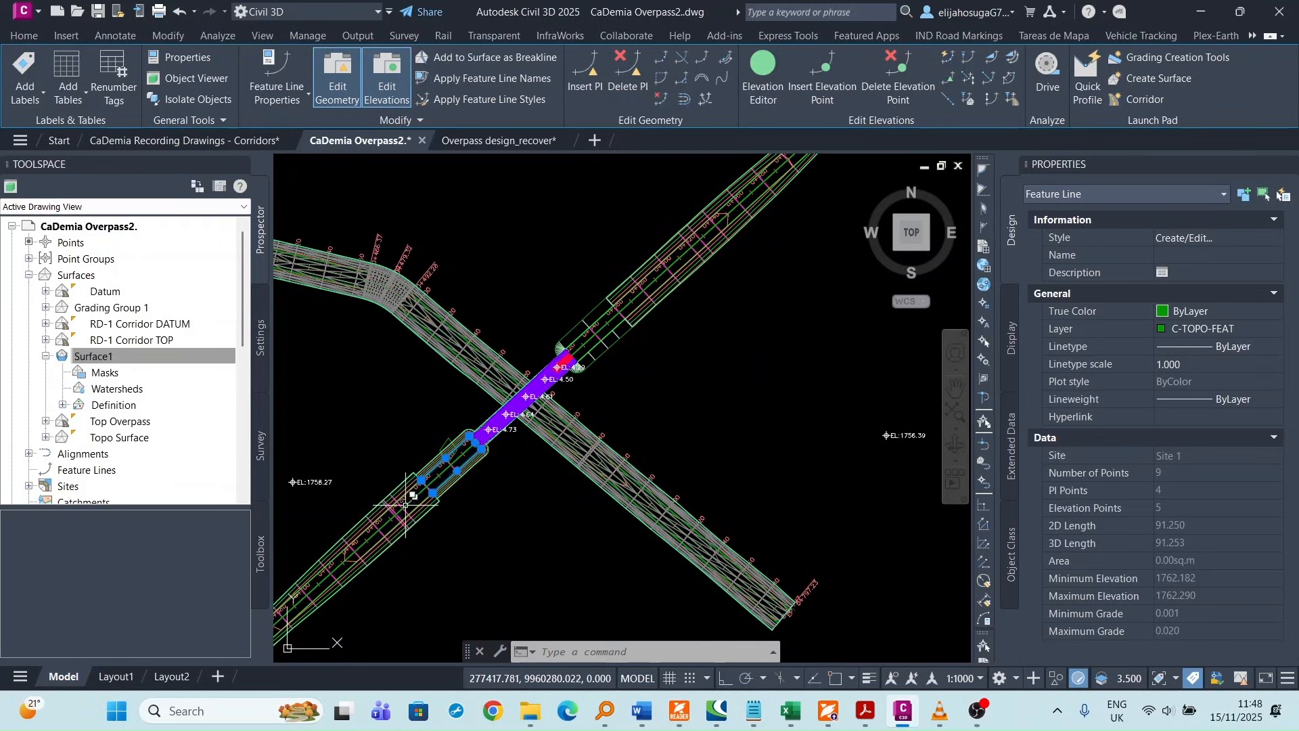
pyautogui.press('Escape')
pyautogui.press('Escape')
# - Delete the grading feature line at the deck's southwestern end together with the leftover grading outline around it
pyautogui.scroll(3, 441, 474)
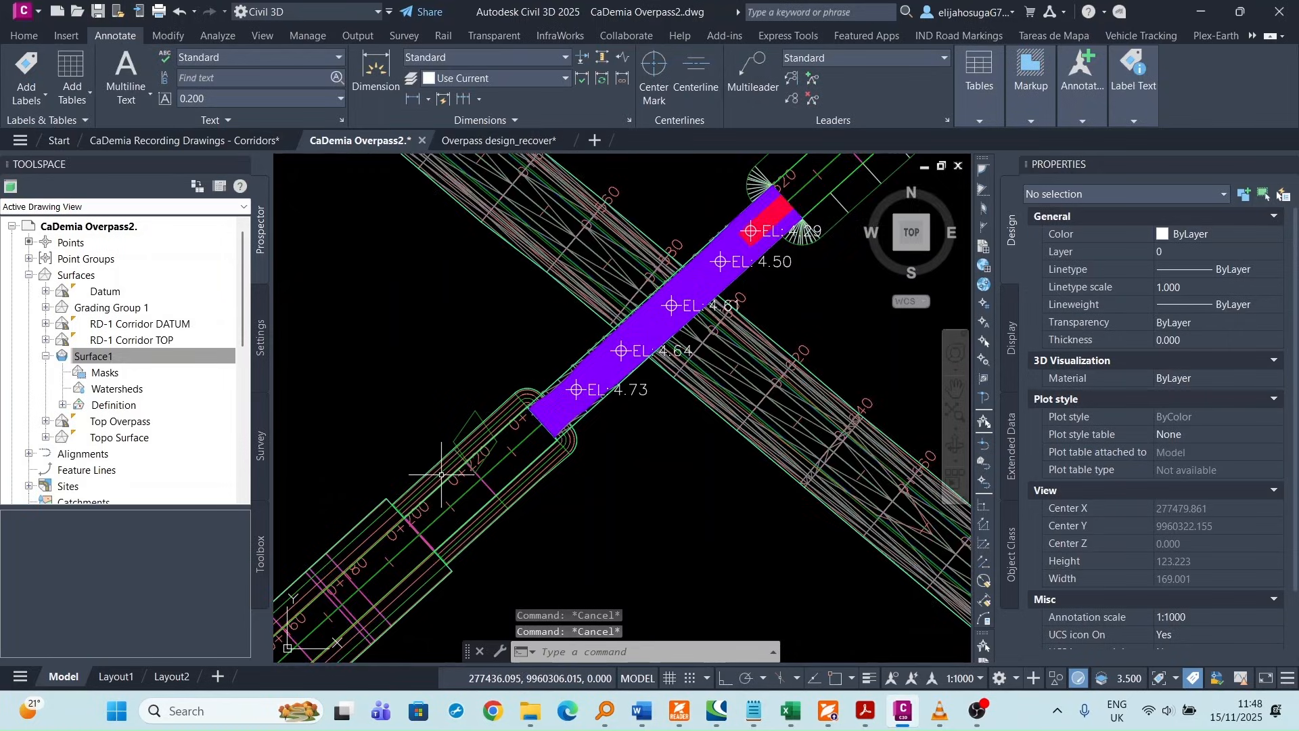
pyautogui.scroll(4, 441, 474)
pyautogui.click(446, 494)
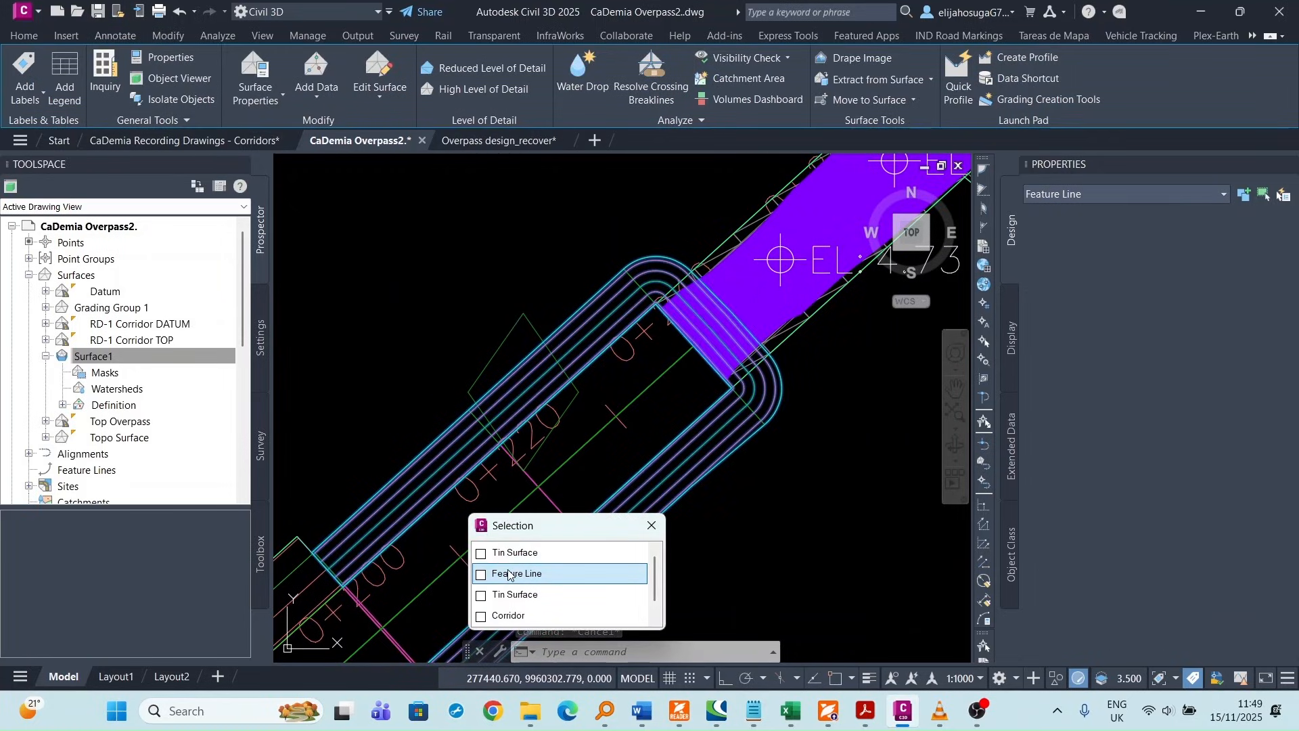
pyautogui.click(504, 574)
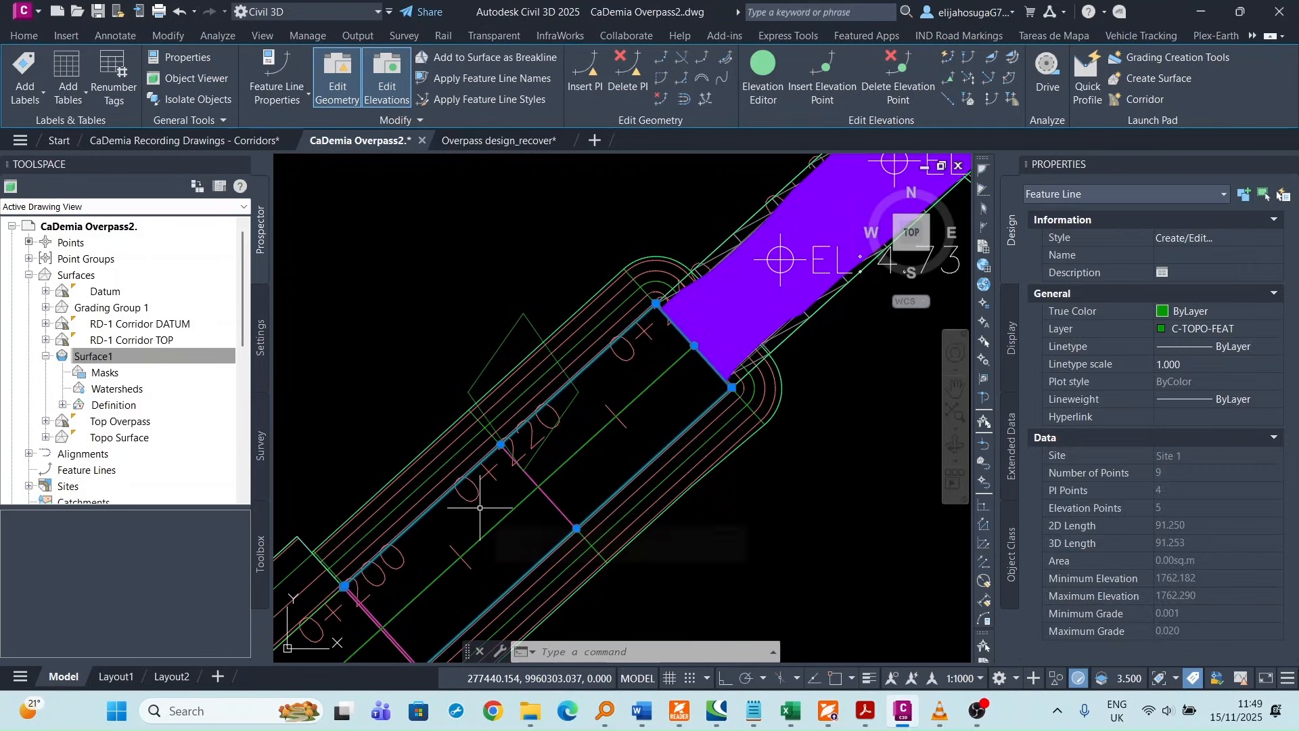
pyautogui.press('Delete')
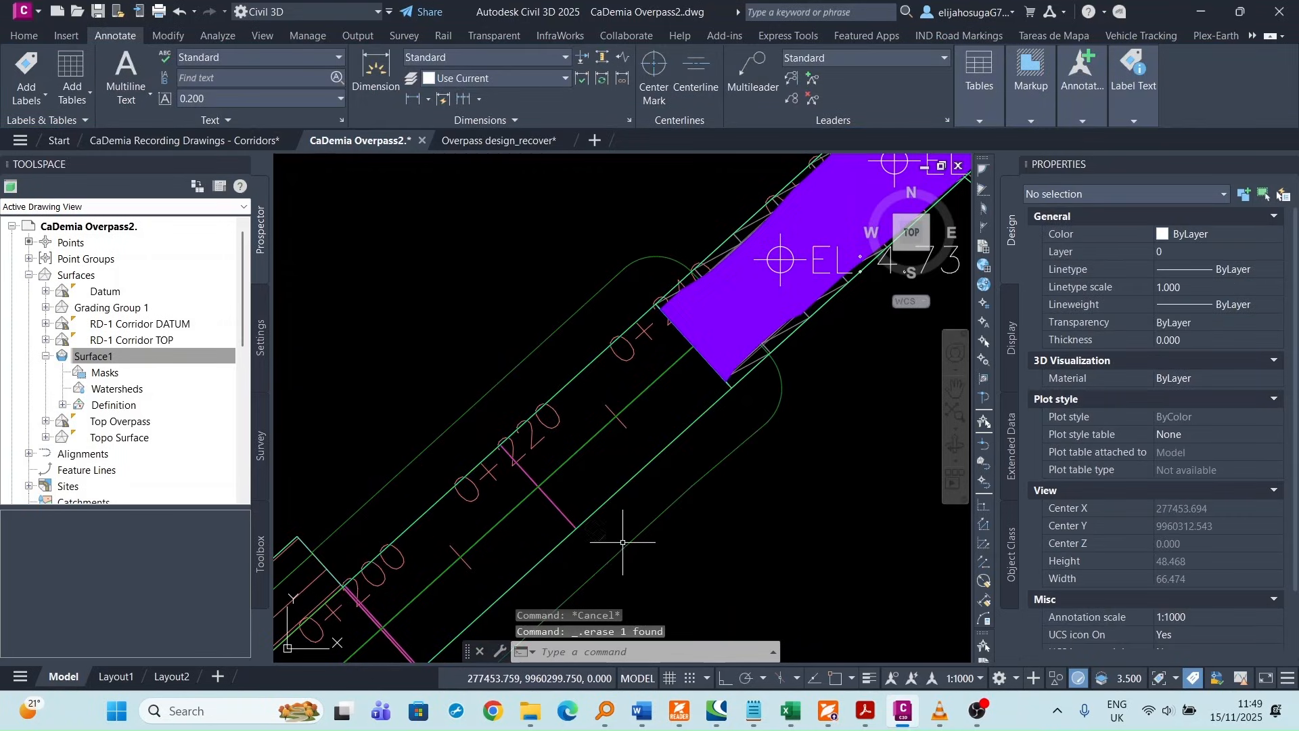
pyautogui.click(622, 538)
pyautogui.press('Delete')
pyautogui.scroll(-2, 537, 474)
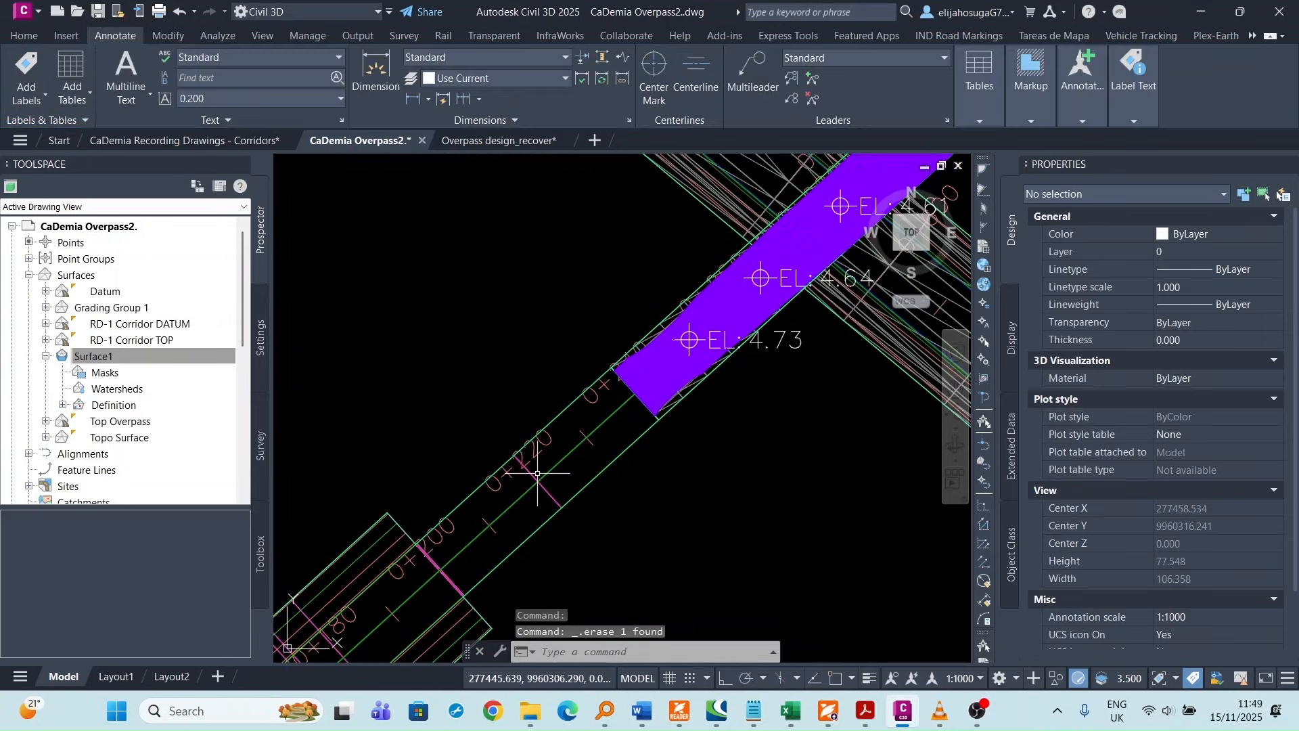
# - Create a centerline alignment named Grading alignment2 with the Proposed style and the _No Labels label set
pyautogui.scroll(-4, 538, 474)
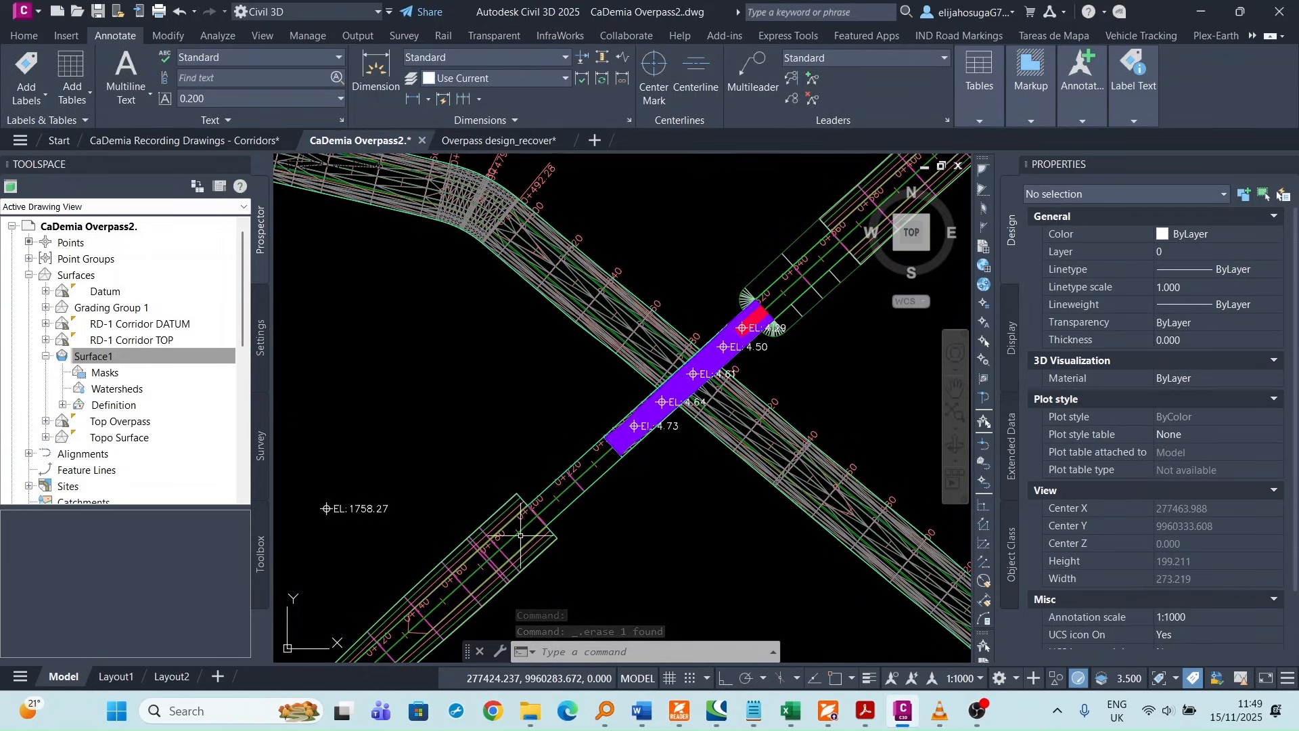
pyautogui.scroll(4, 545, 527)
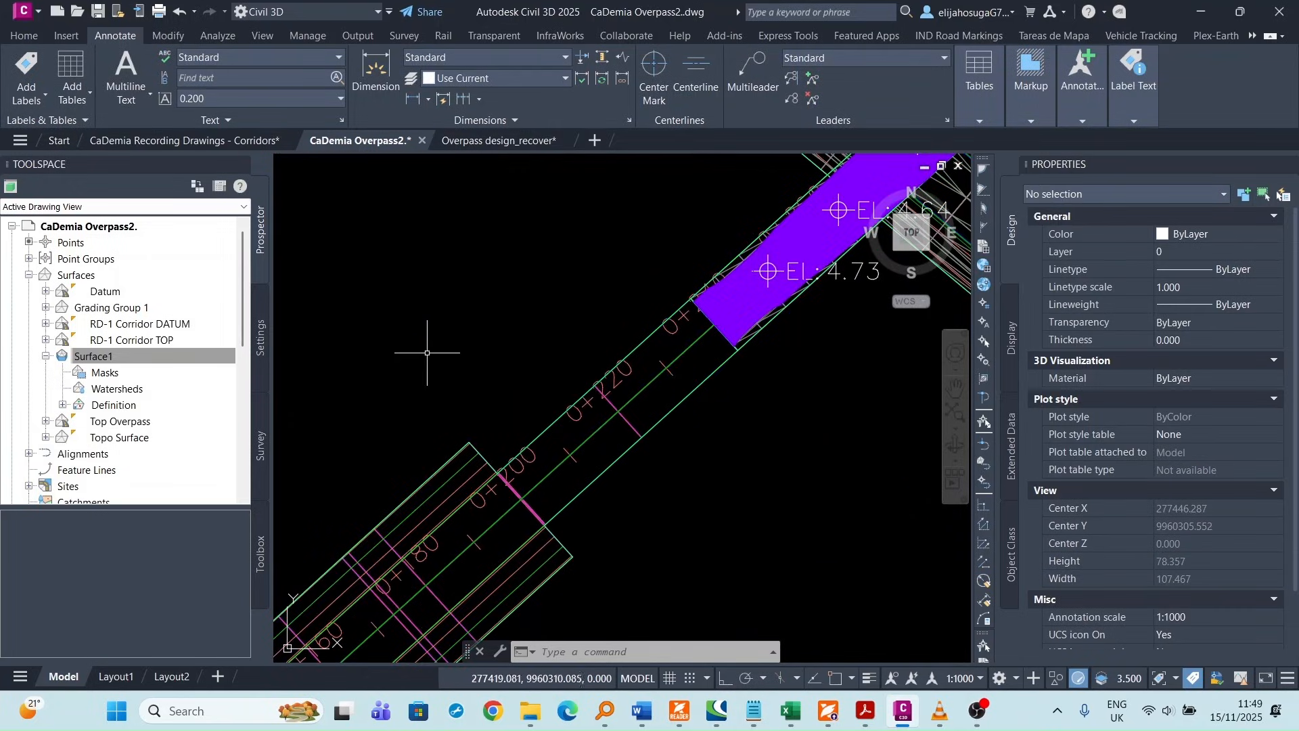
pyautogui.click(33, 38)
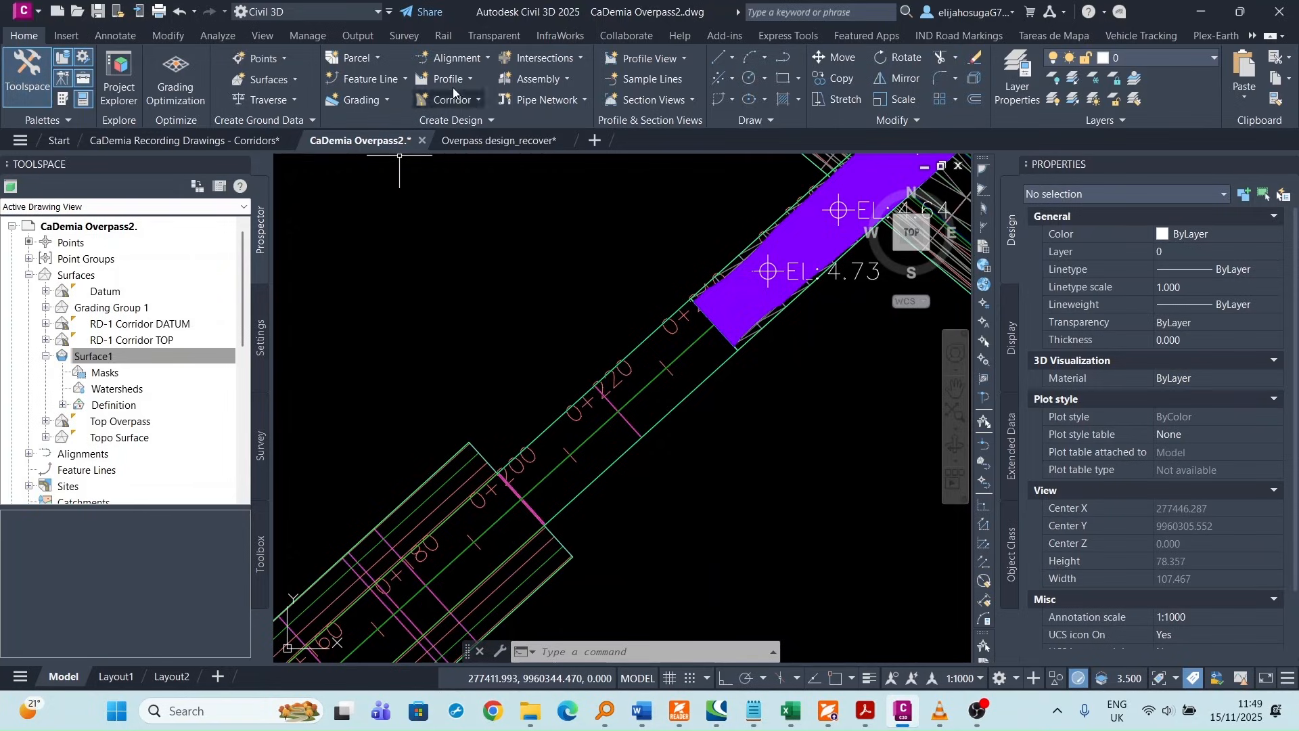
pyautogui.click(448, 60)
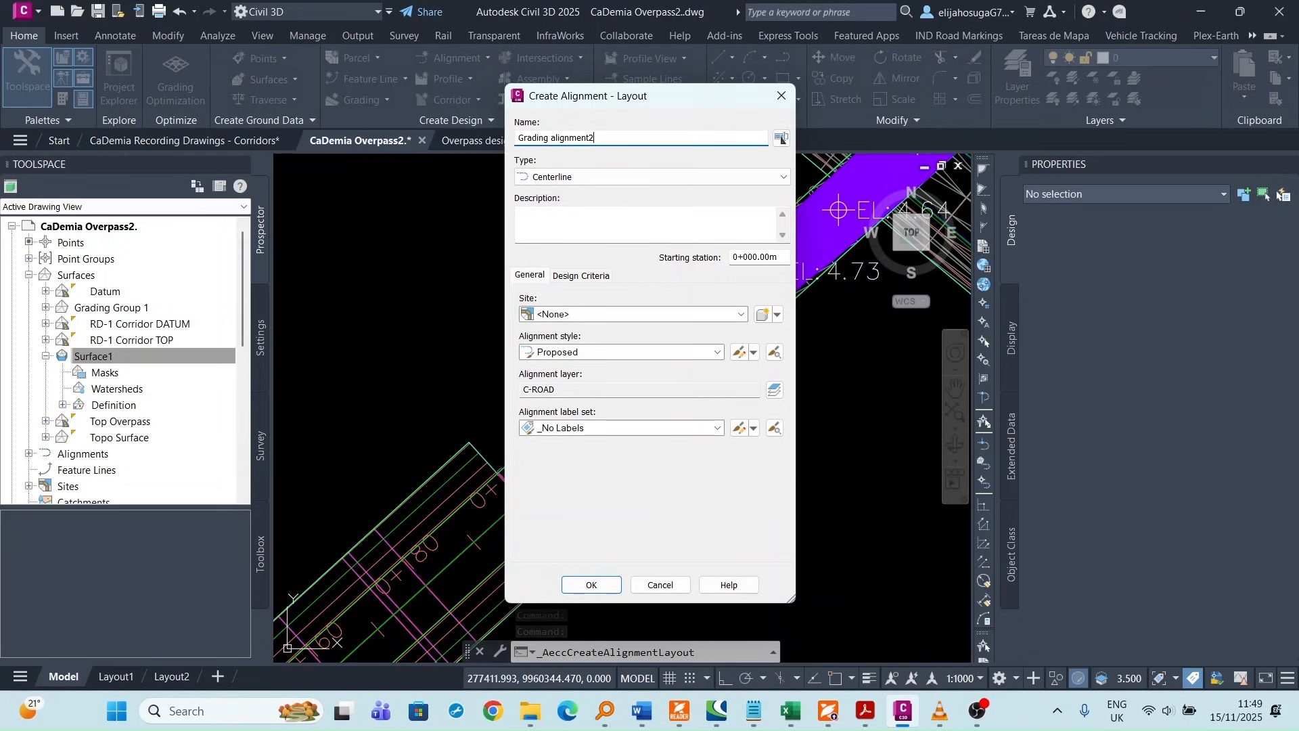
pyautogui.click(591, 585)
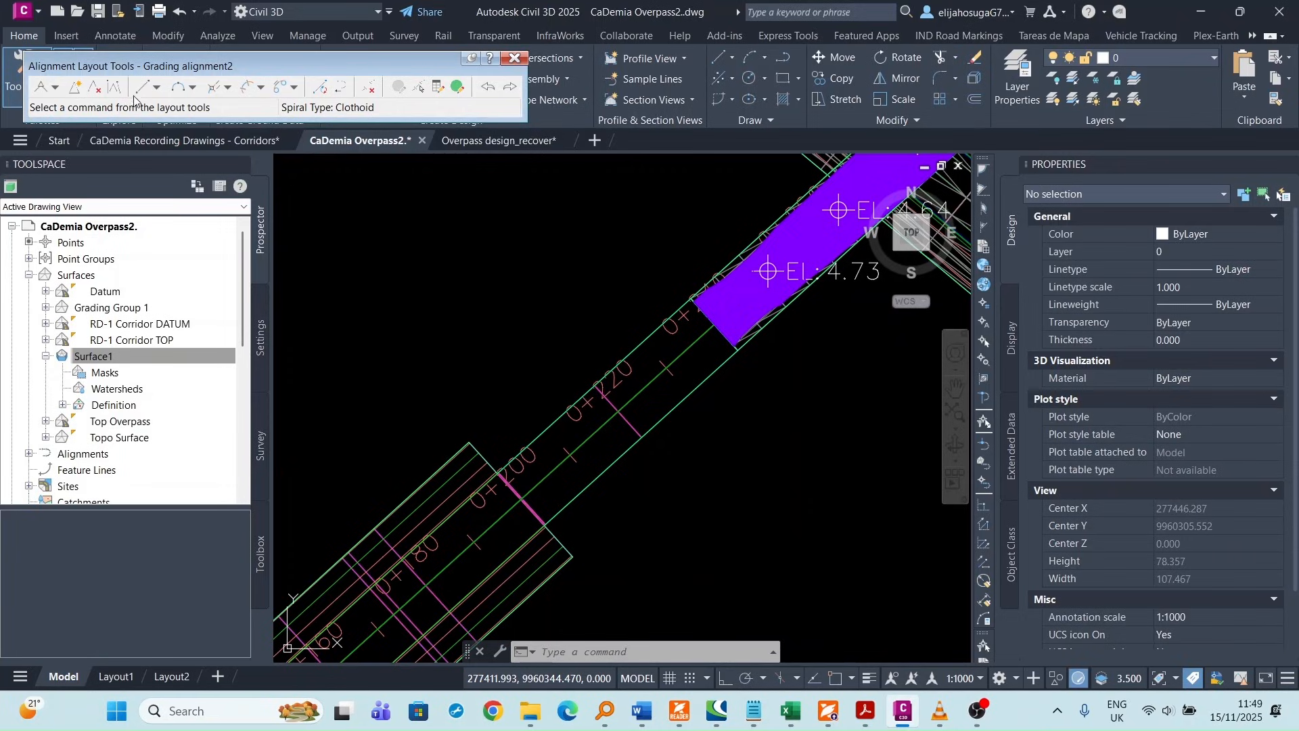
# - Draw the first Grading alignment2 tangent along the strip's northwestern edge, from the wide approach's end near 0+200 to the deck's western corner, with object snap on
pyautogui.click(40, 86)
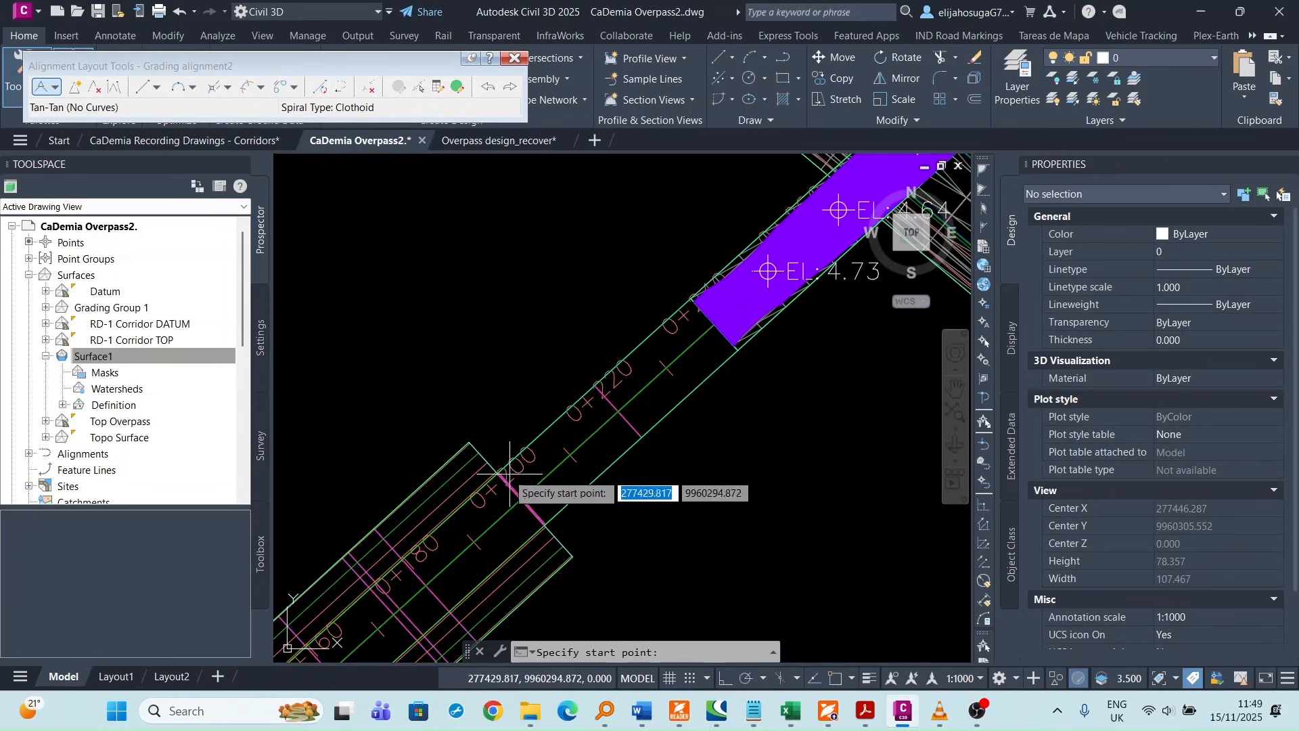
pyautogui.scroll(5, 519, 485)
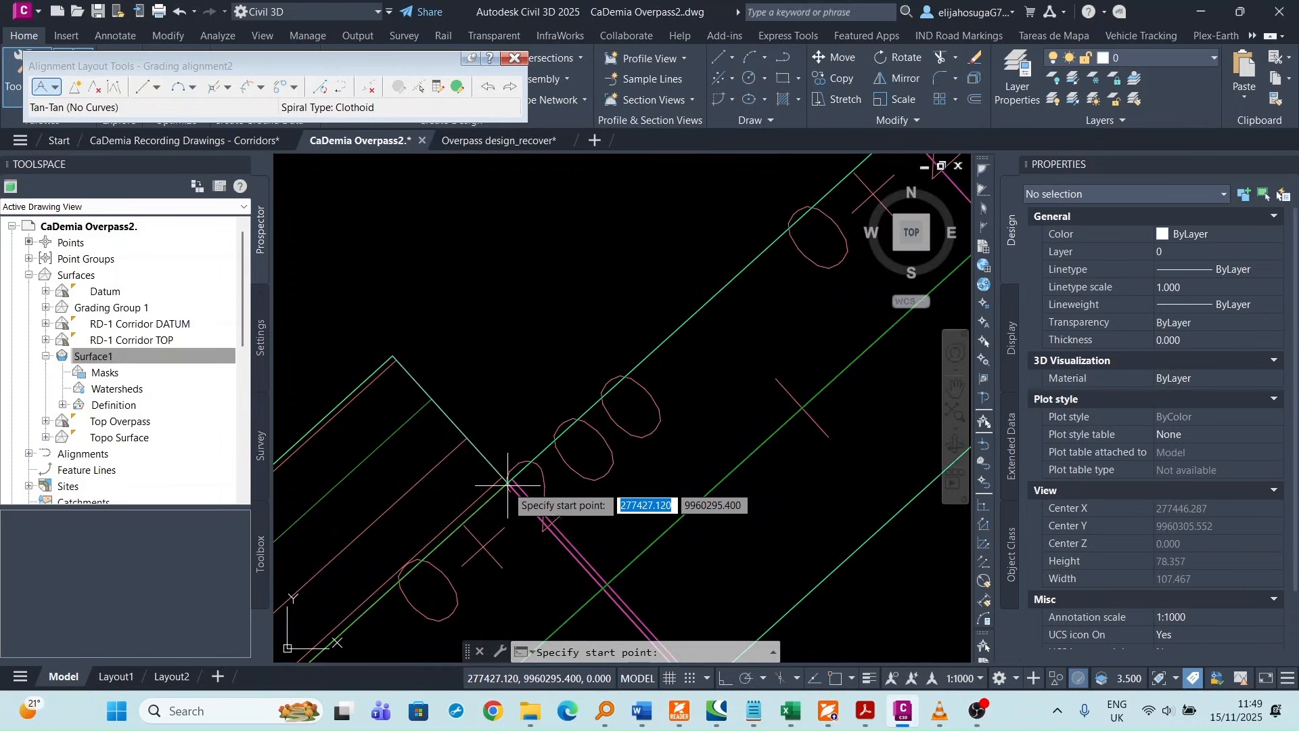
pyautogui.click(834, 679)
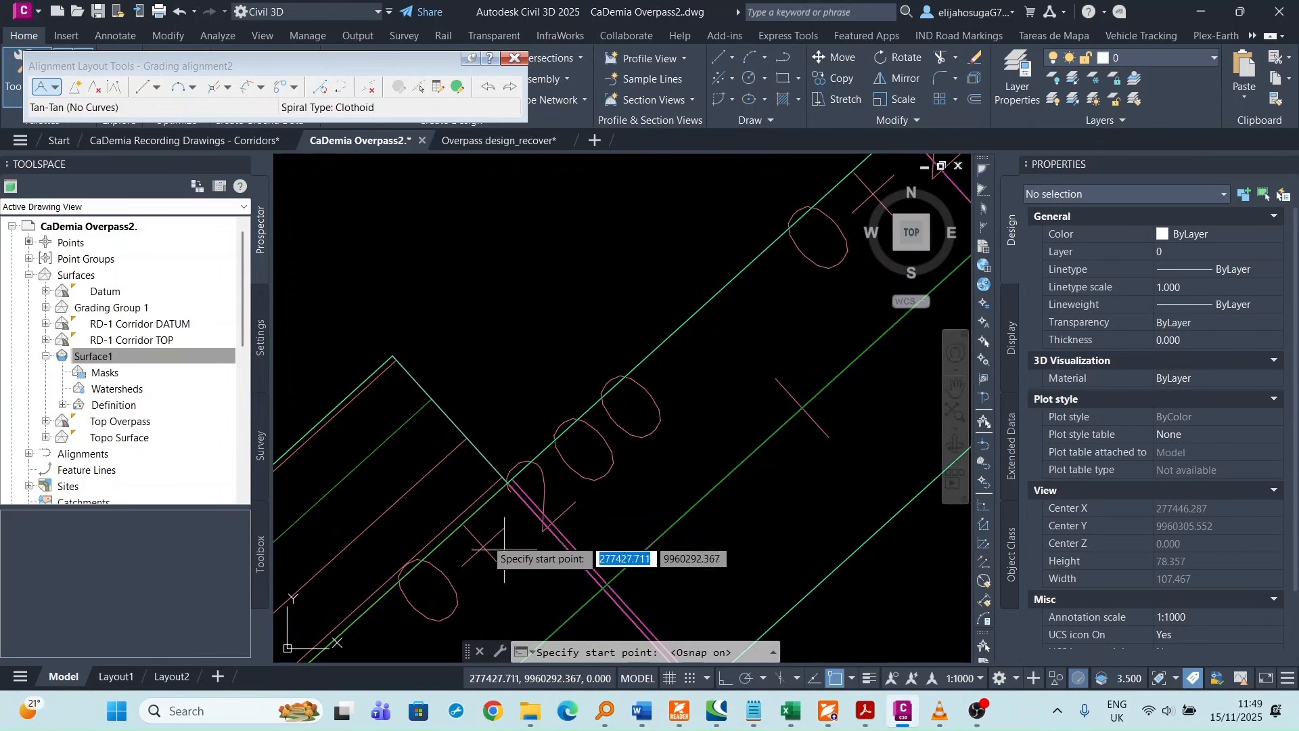
pyautogui.click(508, 483)
pyautogui.scroll(-5, 736, 322)
pyautogui.moveTo(737, 322)
pyautogui.mouseDown(button='middle')
pyautogui.moveTo(618, 469)
pyautogui.moveTo(517, 512)
pyautogui.mouseUp(button='middle')
pyautogui.scroll(3, 674, 376)
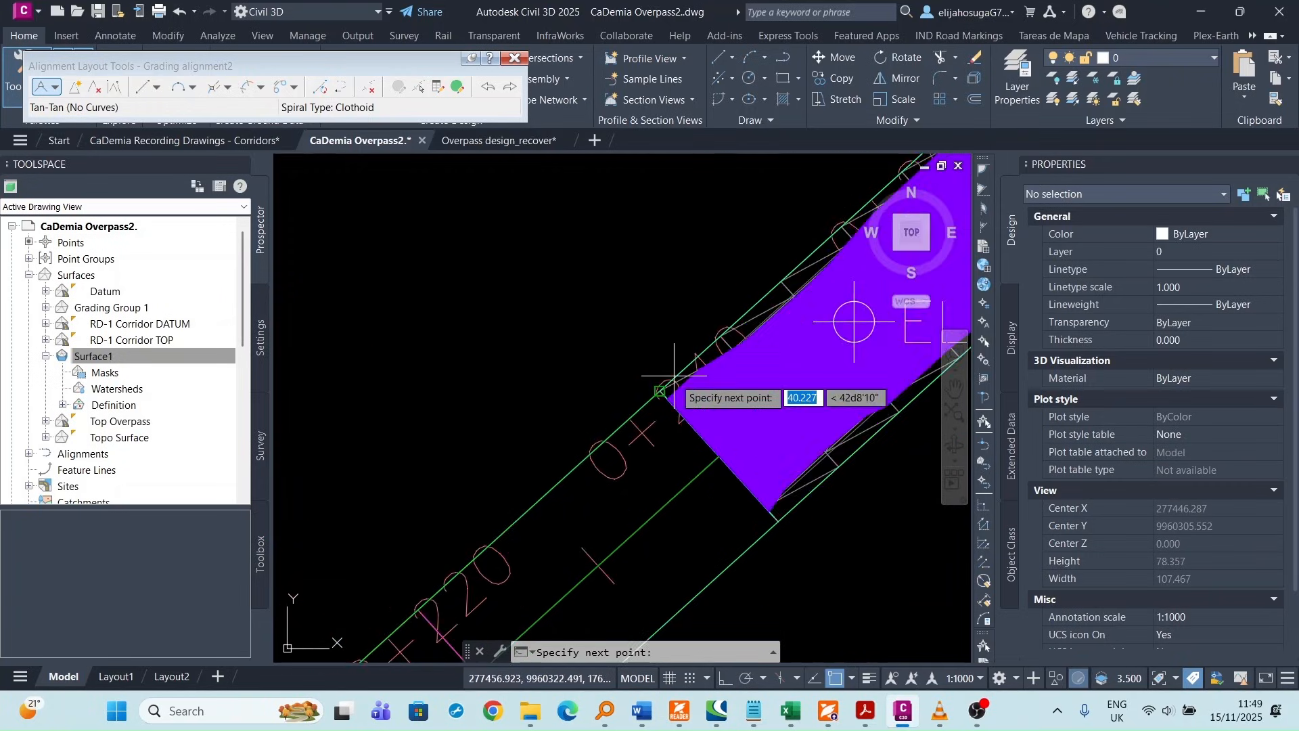
pyautogui.scroll(3, 674, 375)
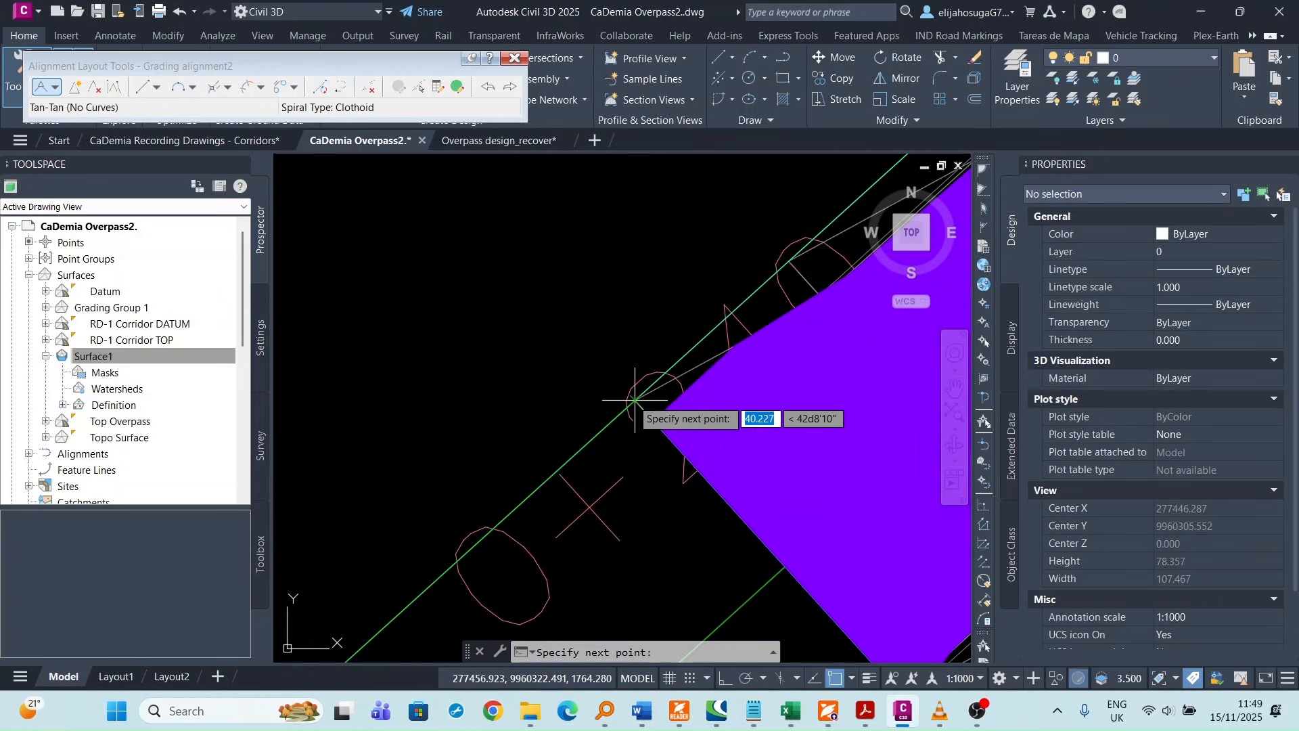
pyautogui.click(635, 401)
# - Continue Grading alignment2 across the deck's southwestern end and back along the strip's southeastern edge to the approach corner, without curves
pyautogui.scroll(-3, 728, 518)
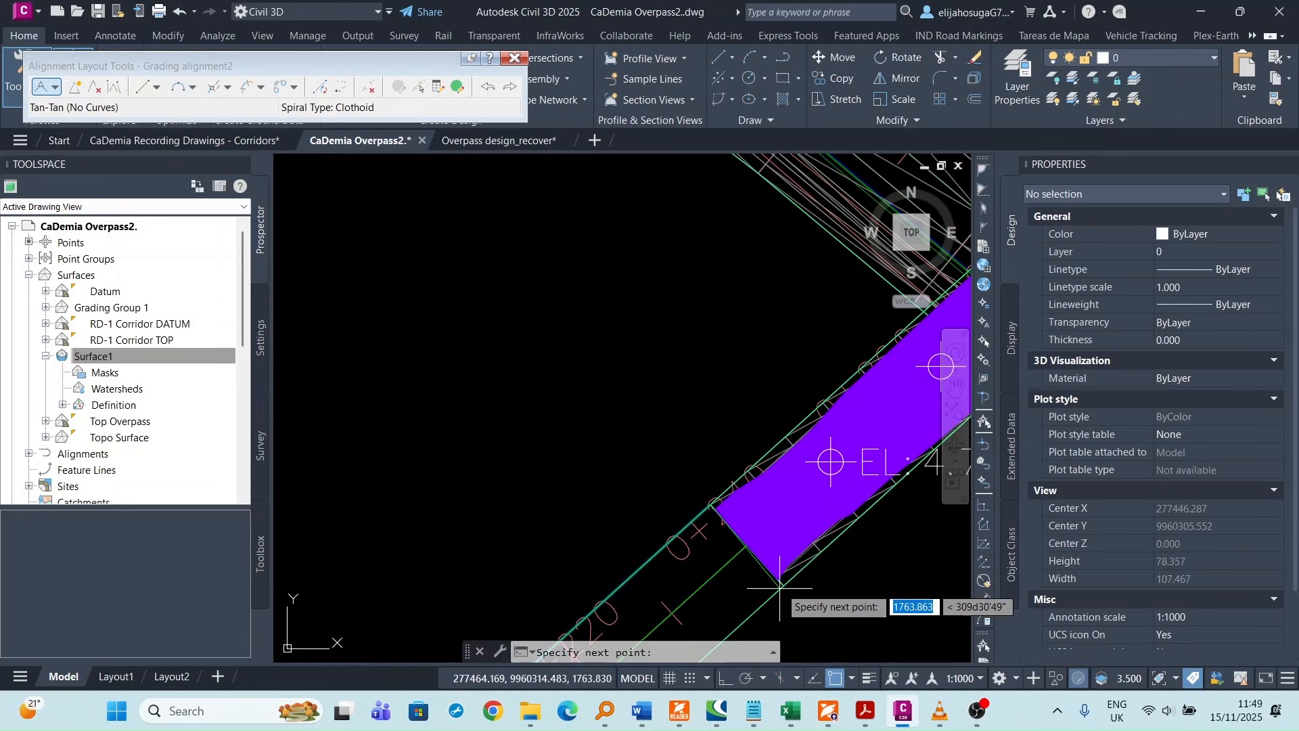
pyautogui.scroll(-5, 748, 544)
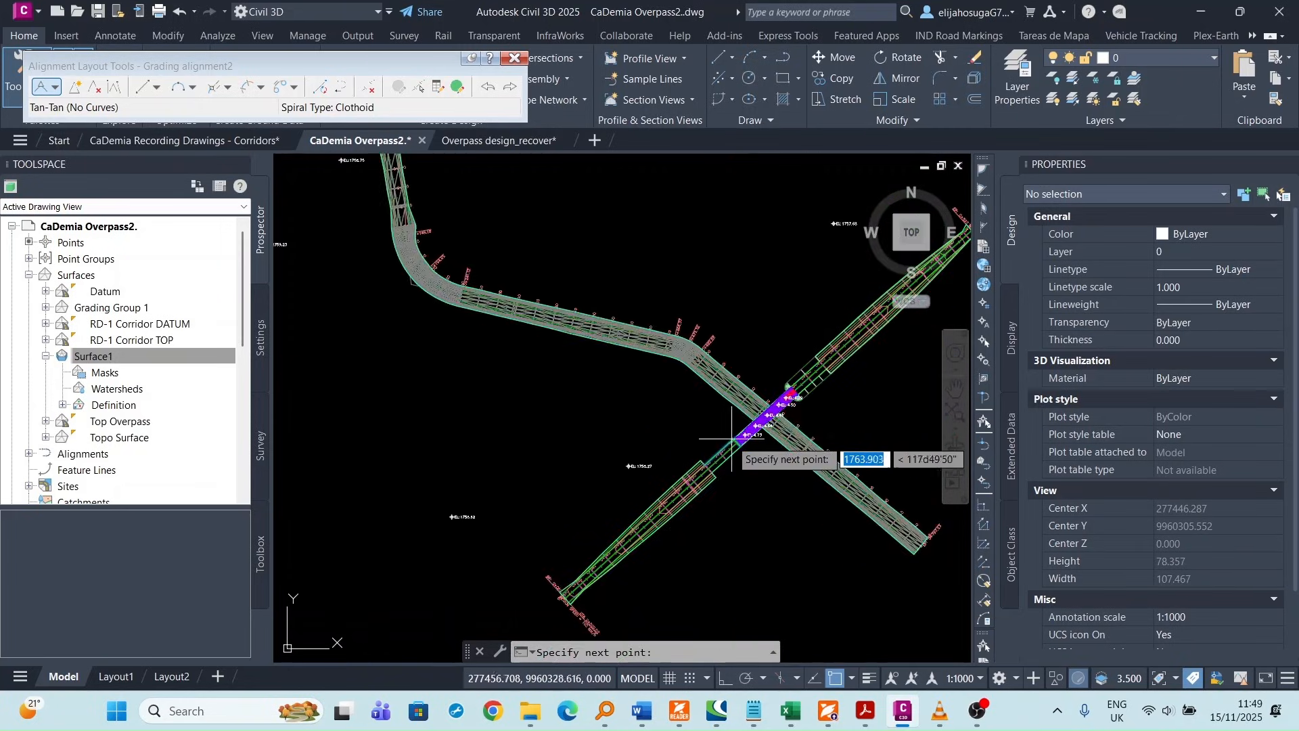
pyautogui.scroll(10, 731, 438)
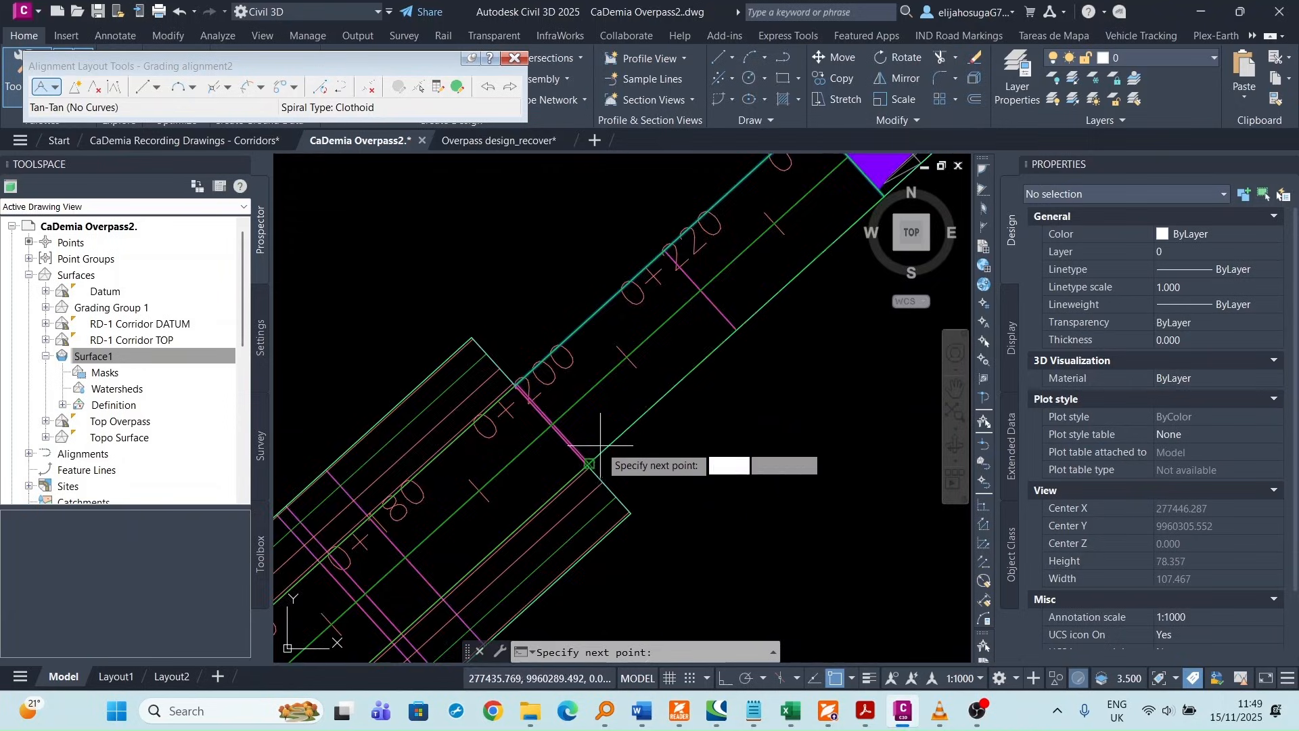
pyautogui.scroll(3, 600, 445)
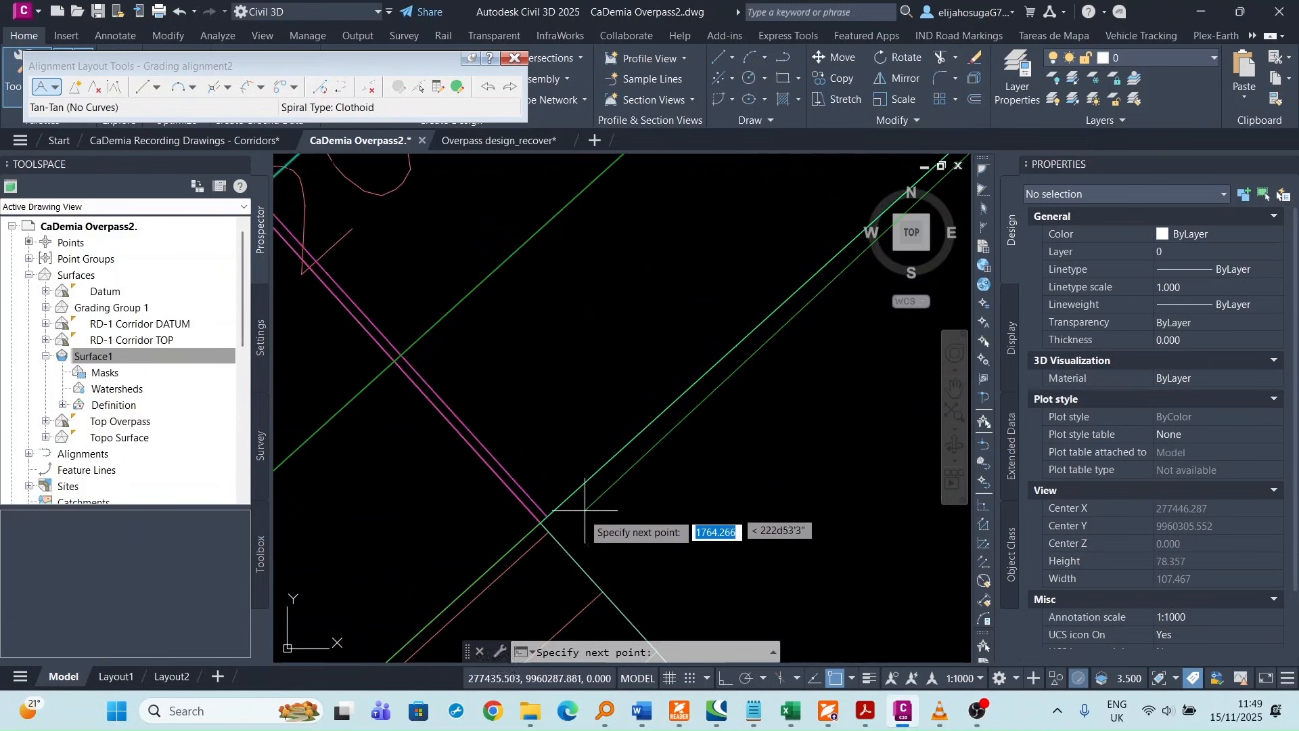
pyautogui.click(541, 522)
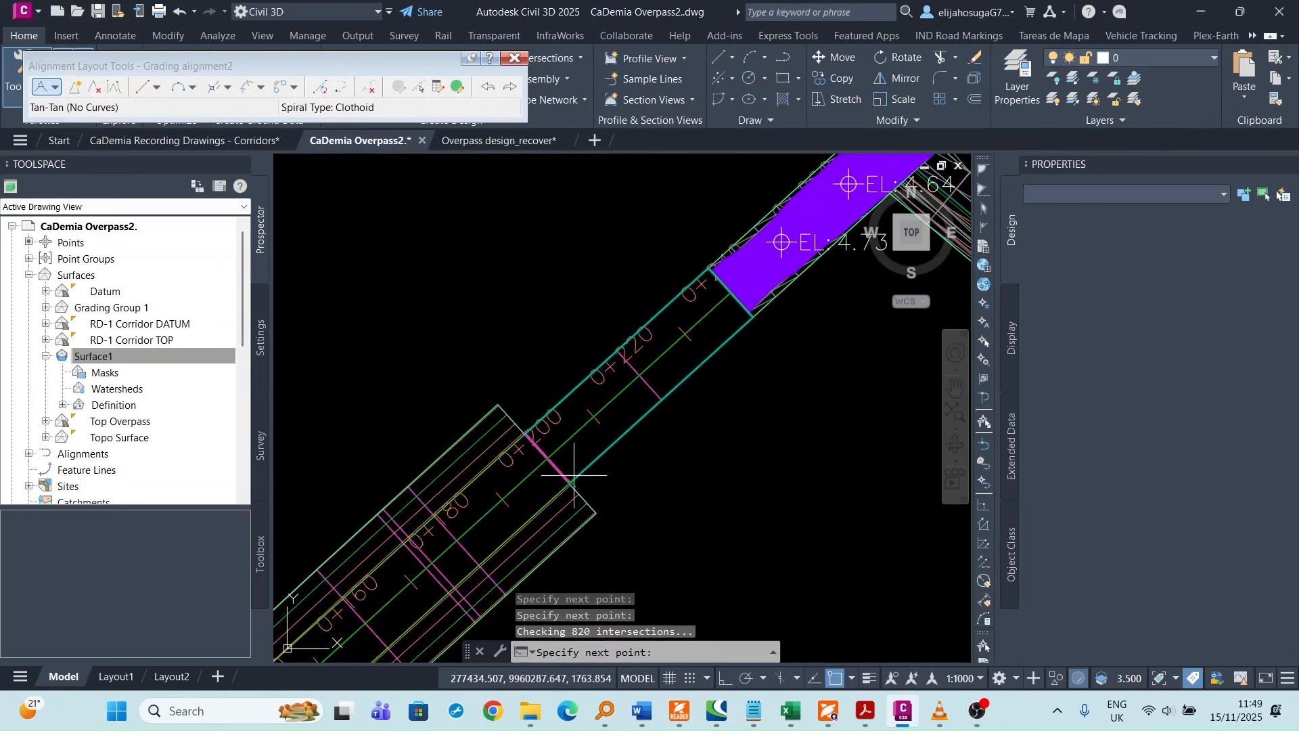
pyautogui.press('Escape')
pyautogui.scroll(-7, 526, 427)
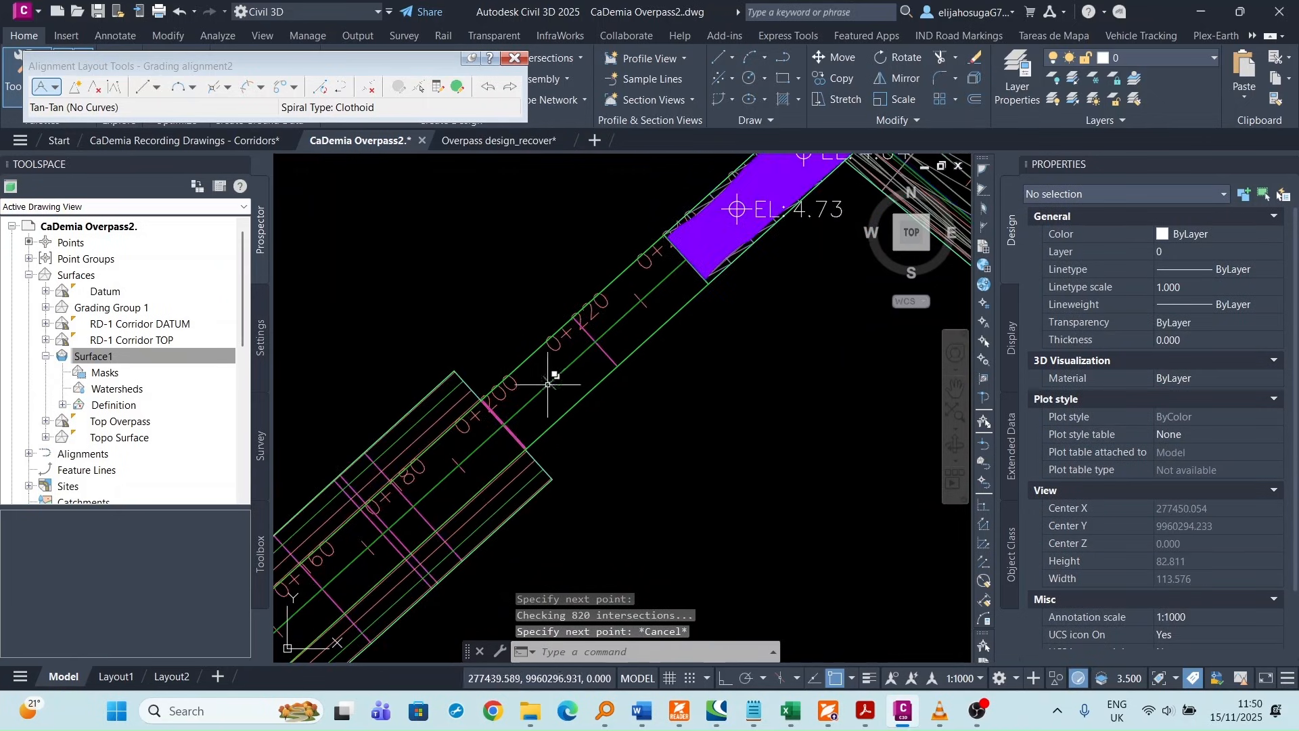
# - Sample a surface profile of Top Overpass along the full length of Grading alignment2
pyautogui.click(557, 418)
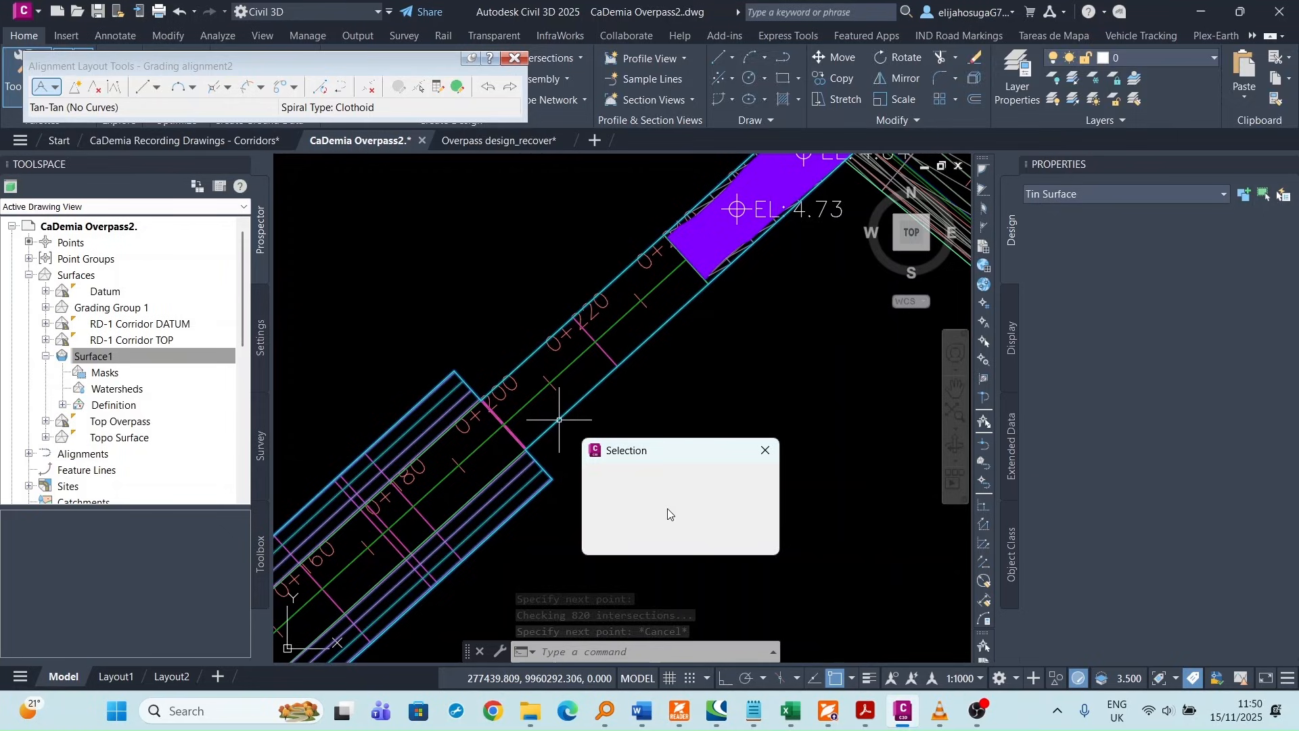
pyautogui.click(628, 479)
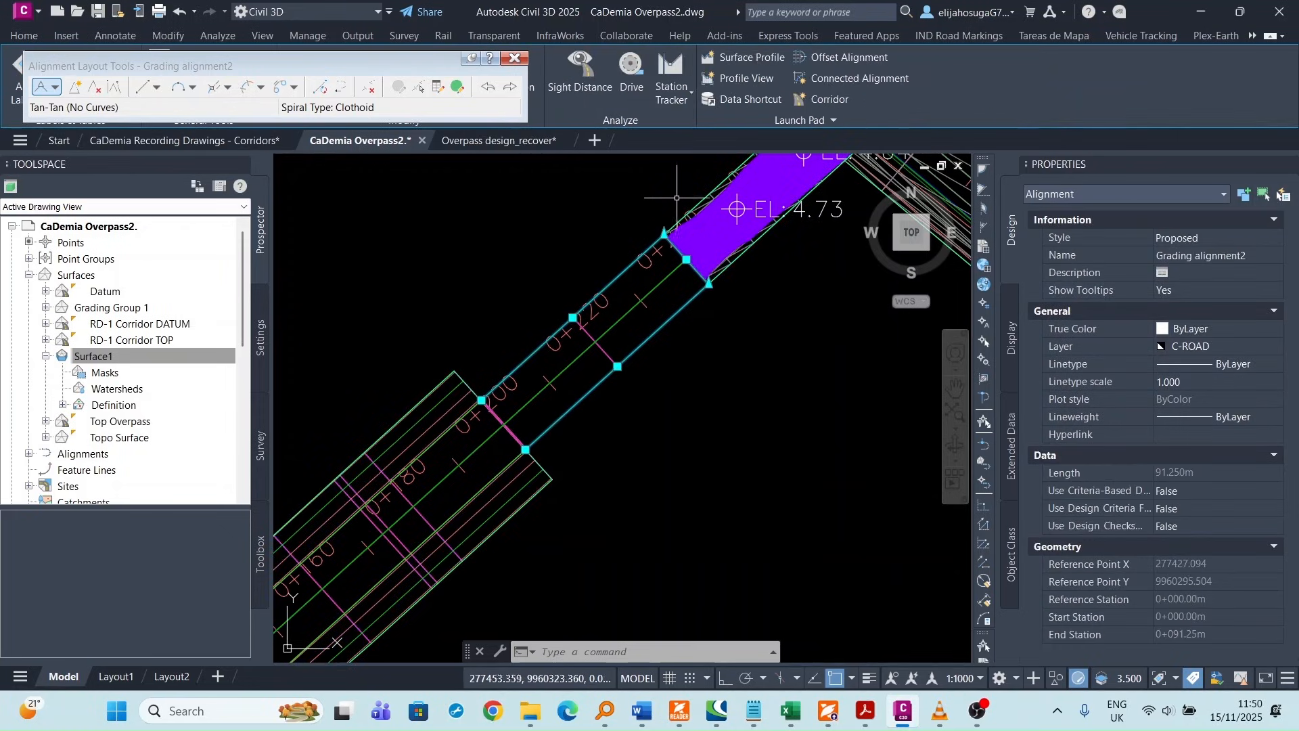
pyautogui.click(744, 57)
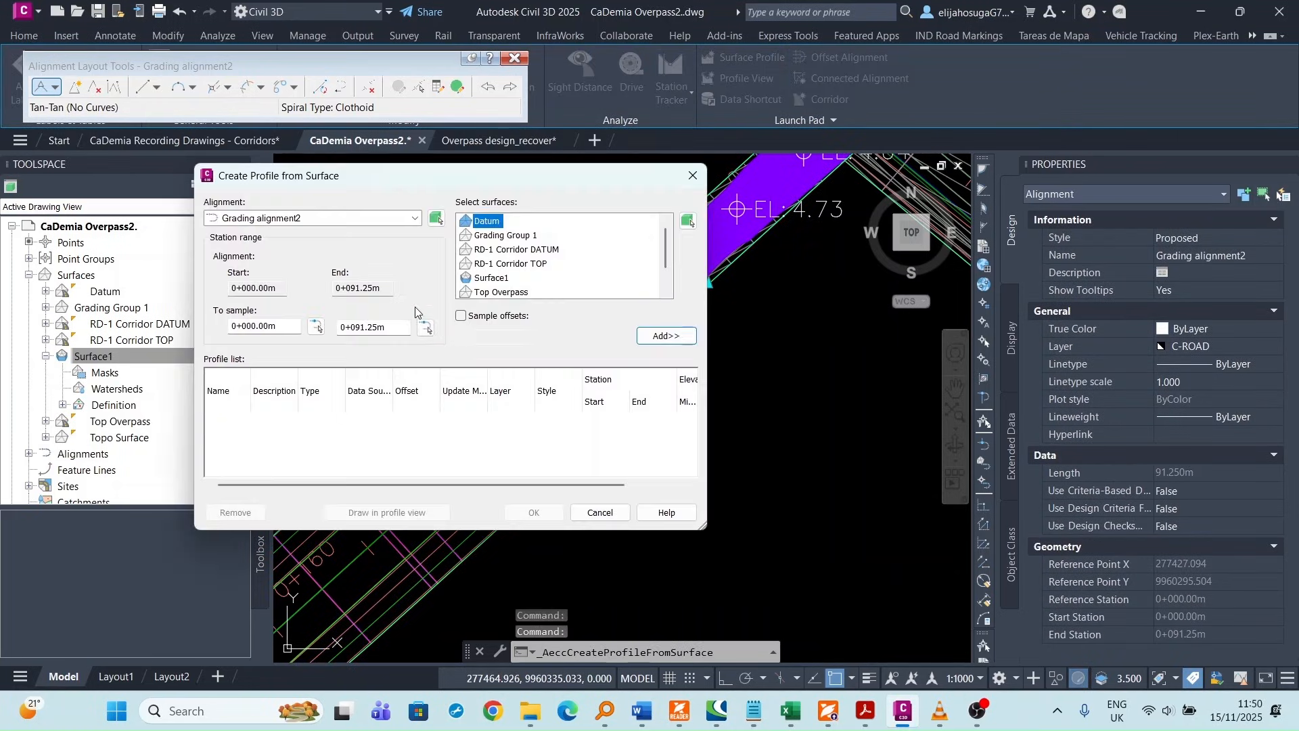
pyautogui.scroll(-1, 501, 249)
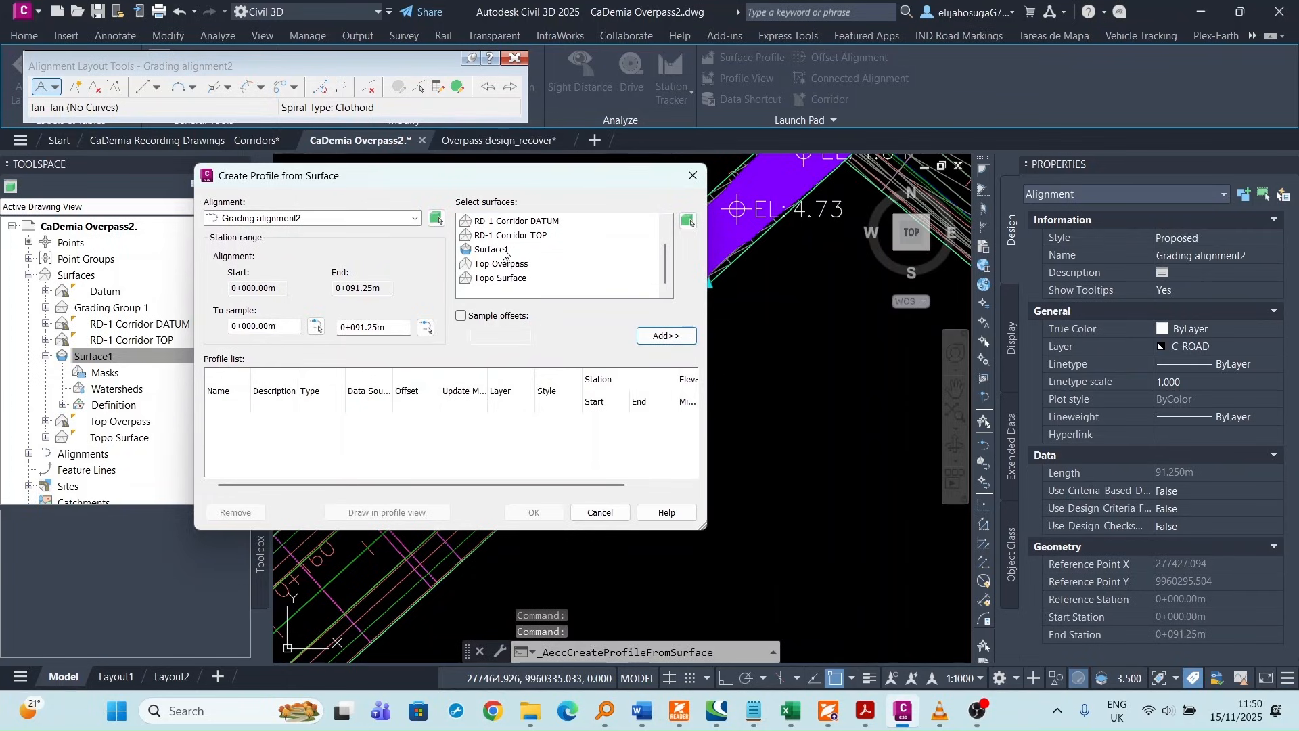
pyautogui.scroll(1, 507, 262)
pyautogui.scroll(-1, 525, 283)
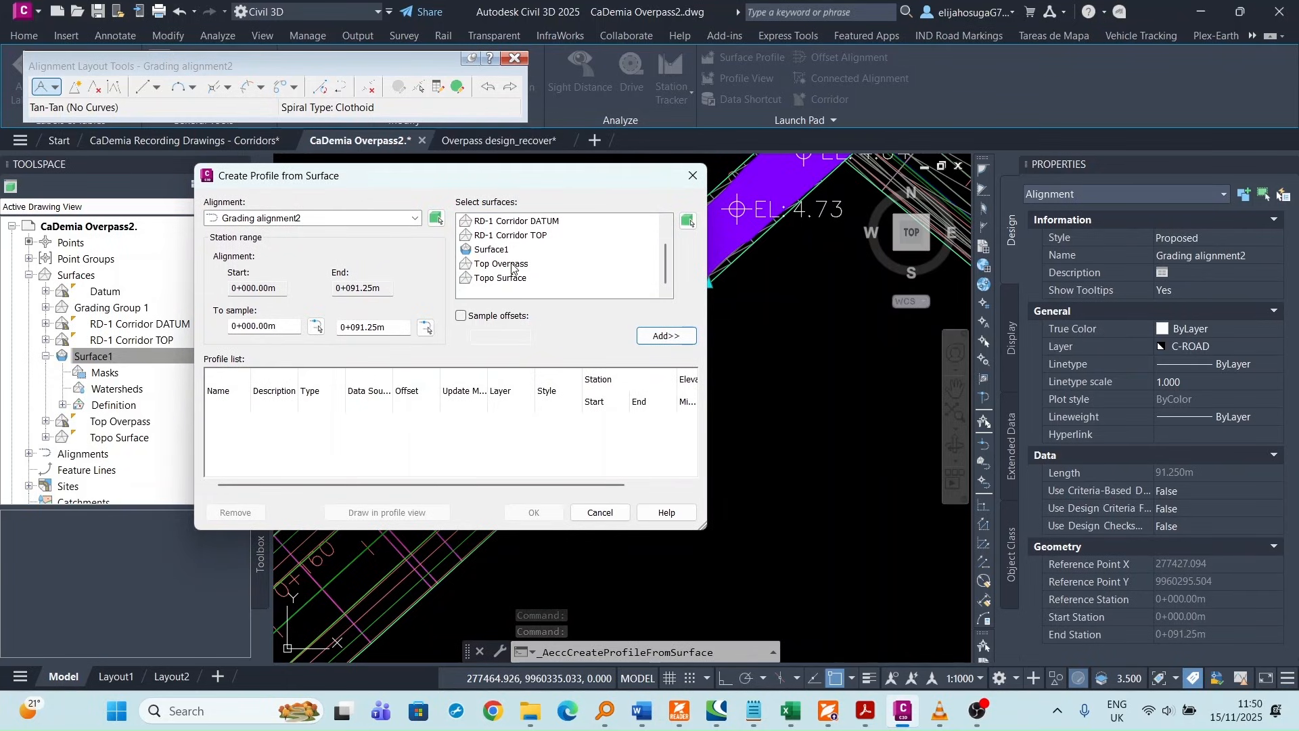
pyautogui.click(667, 337)
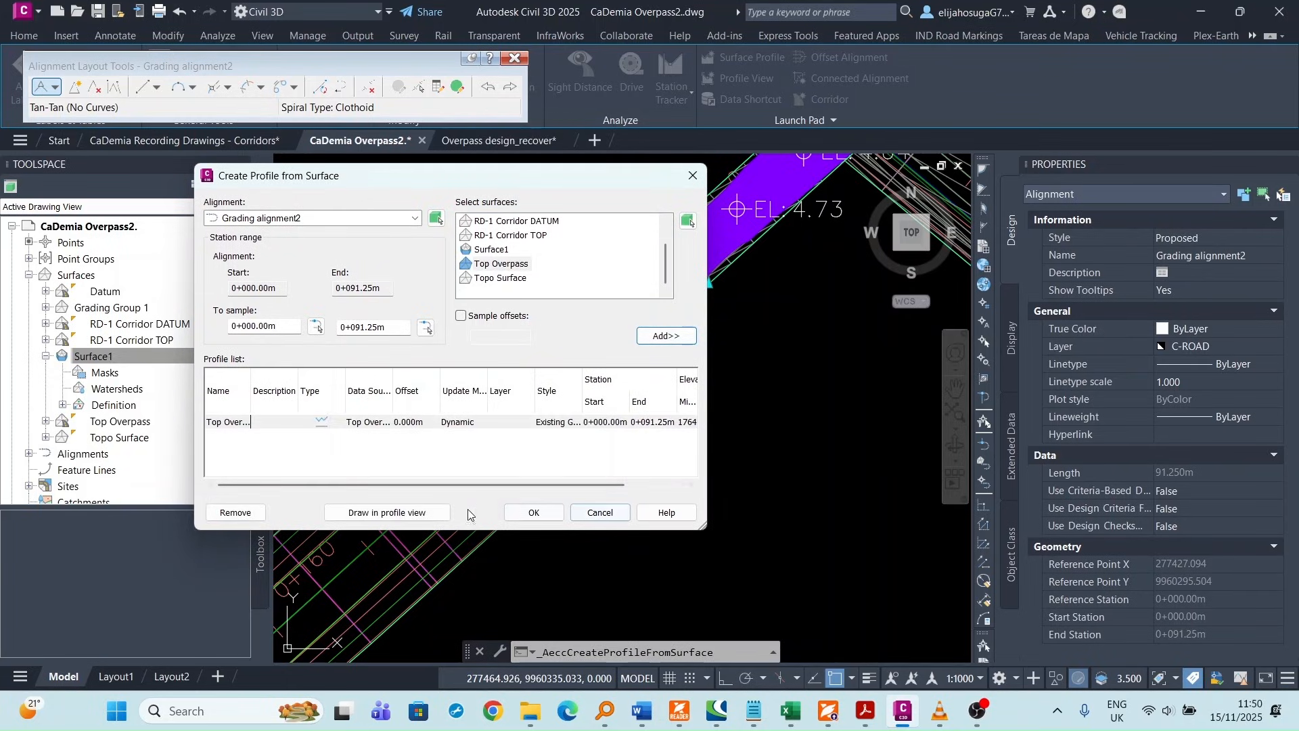
# - Create a profile view for Grading alignment2 with the Profile View style, and place it just below the existing grading alignment's profile view
pyautogui.click(406, 512)
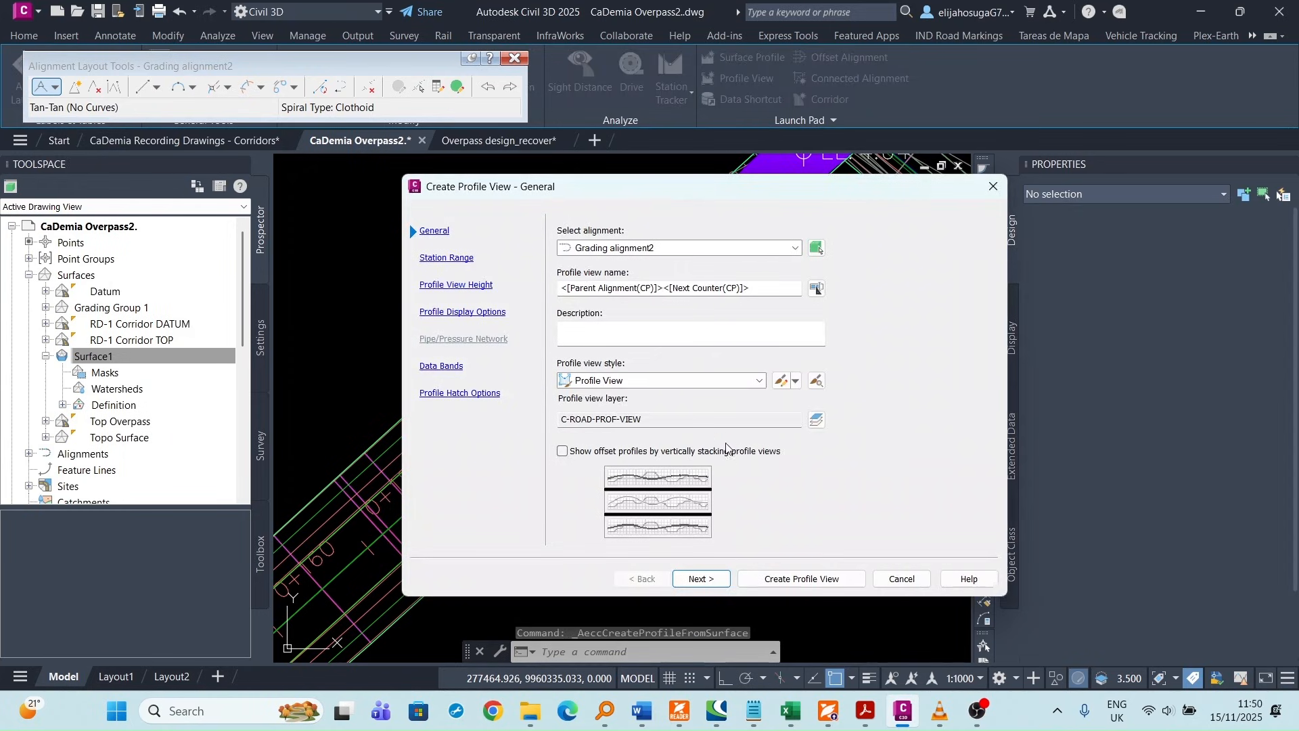
pyautogui.click(829, 579)
pyautogui.scroll(-6, 484, 416)
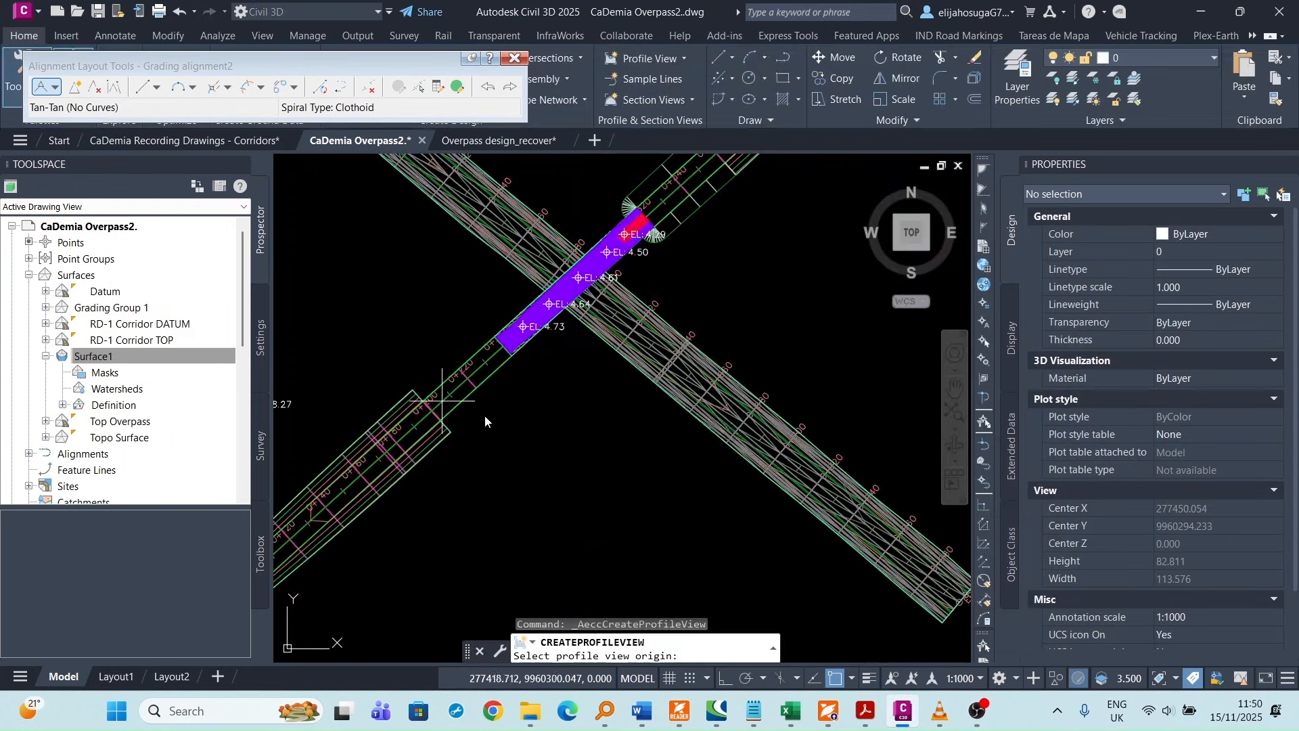
pyautogui.moveTo(698, 391); pyautogui.dragTo(412, 411, button='middle')
pyautogui.scroll(-2, 508, 410)
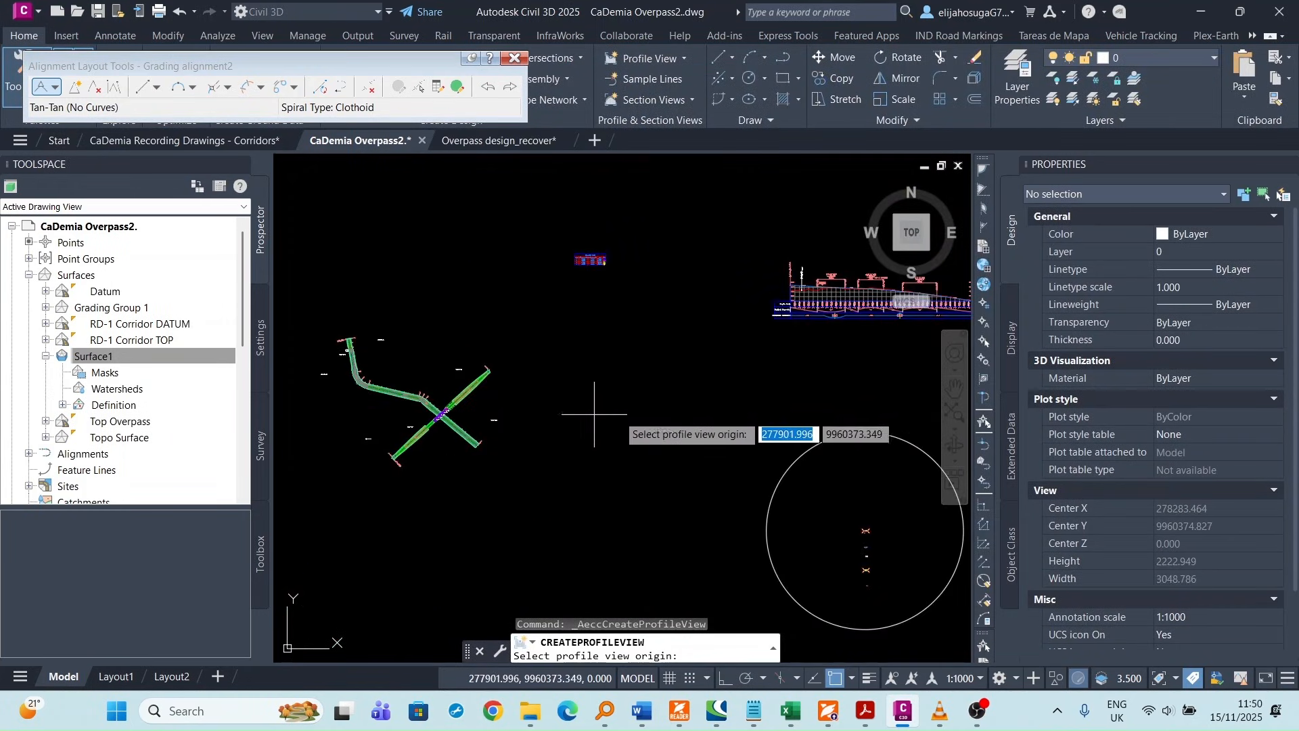
pyautogui.scroll(-1, 703, 405)
pyautogui.moveTo(707, 411); pyautogui.dragTo(351, 457, button='middle')
pyautogui.scroll(1, 355, 458)
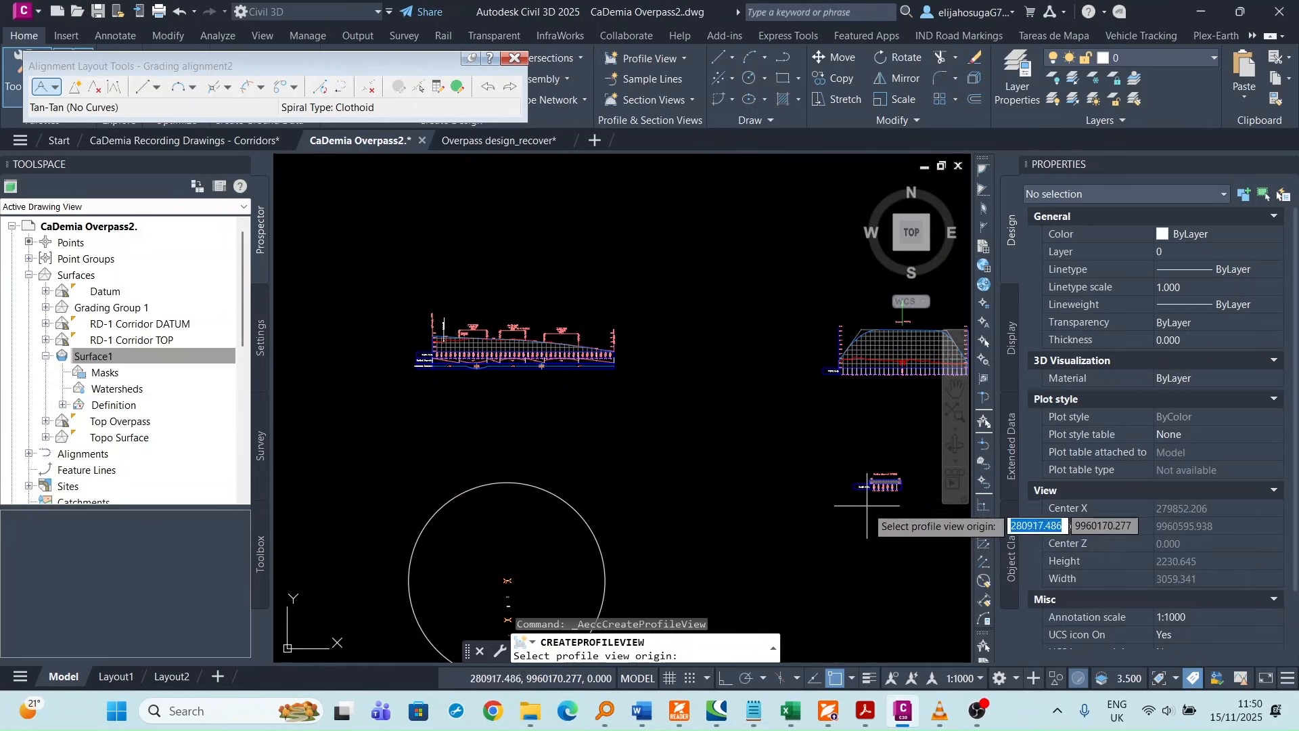
pyautogui.click(867, 533)
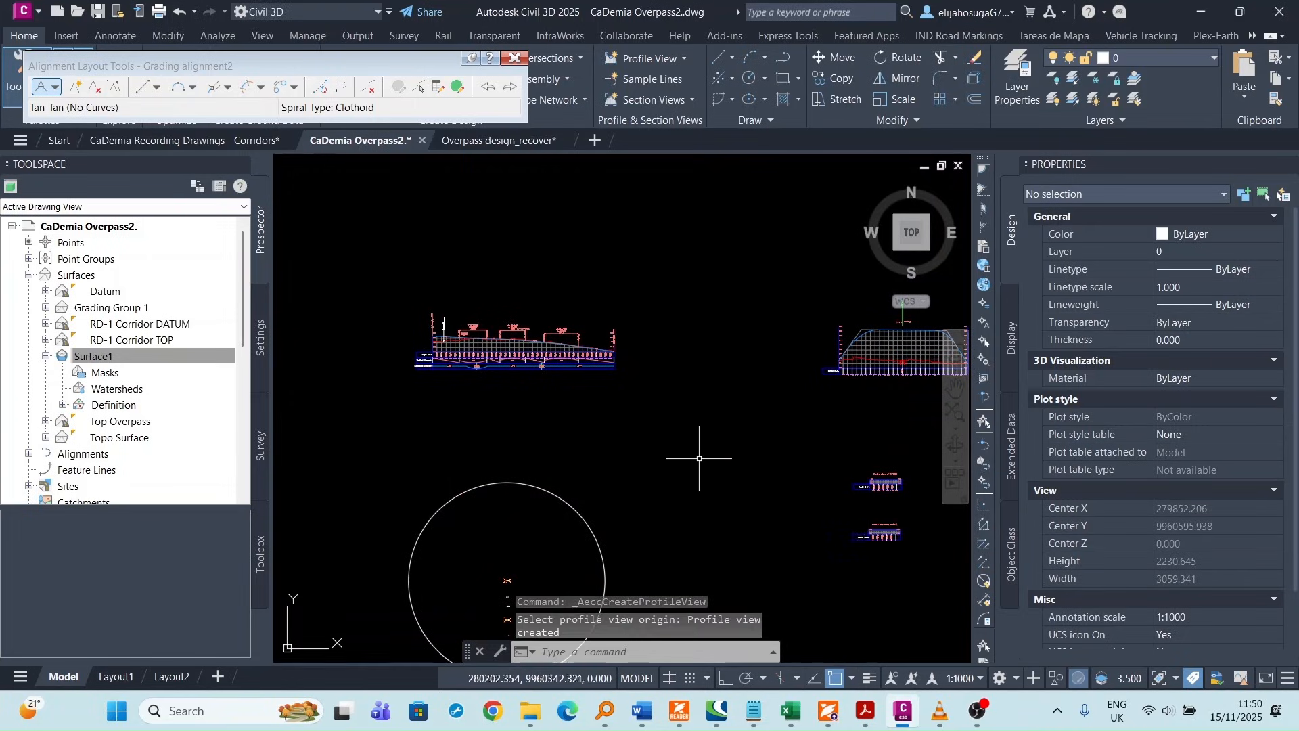
pyautogui.scroll(-3, 696, 449)
pyautogui.scroll(4, 700, 467)
pyautogui.scroll(4, 700, 466)
pyautogui.scroll(-8, 704, 467)
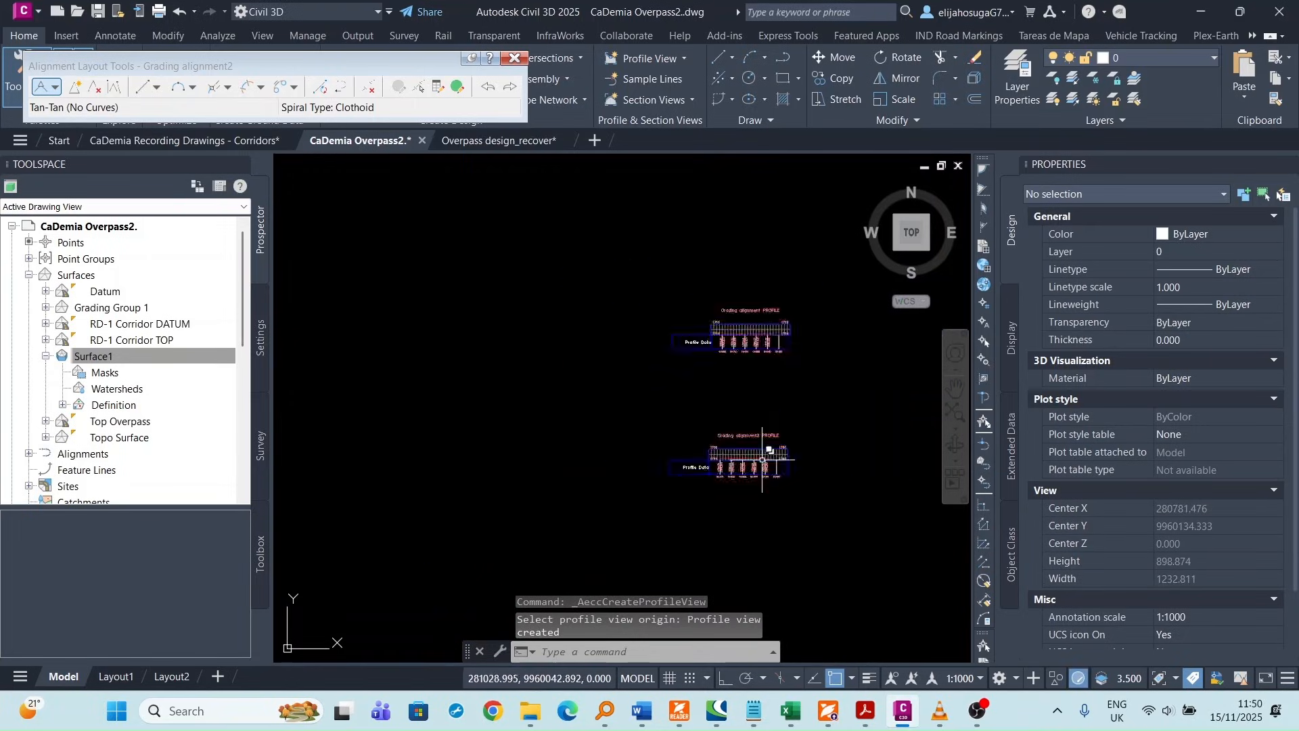
# - Return to the deck's southwestern end in plan, clear the selection and close the Grading alignment2 layout tools
pyautogui.moveTo(336, 474); pyautogui.dragTo(451, 473, button='middle')
pyautogui.scroll(10, 554, 440)
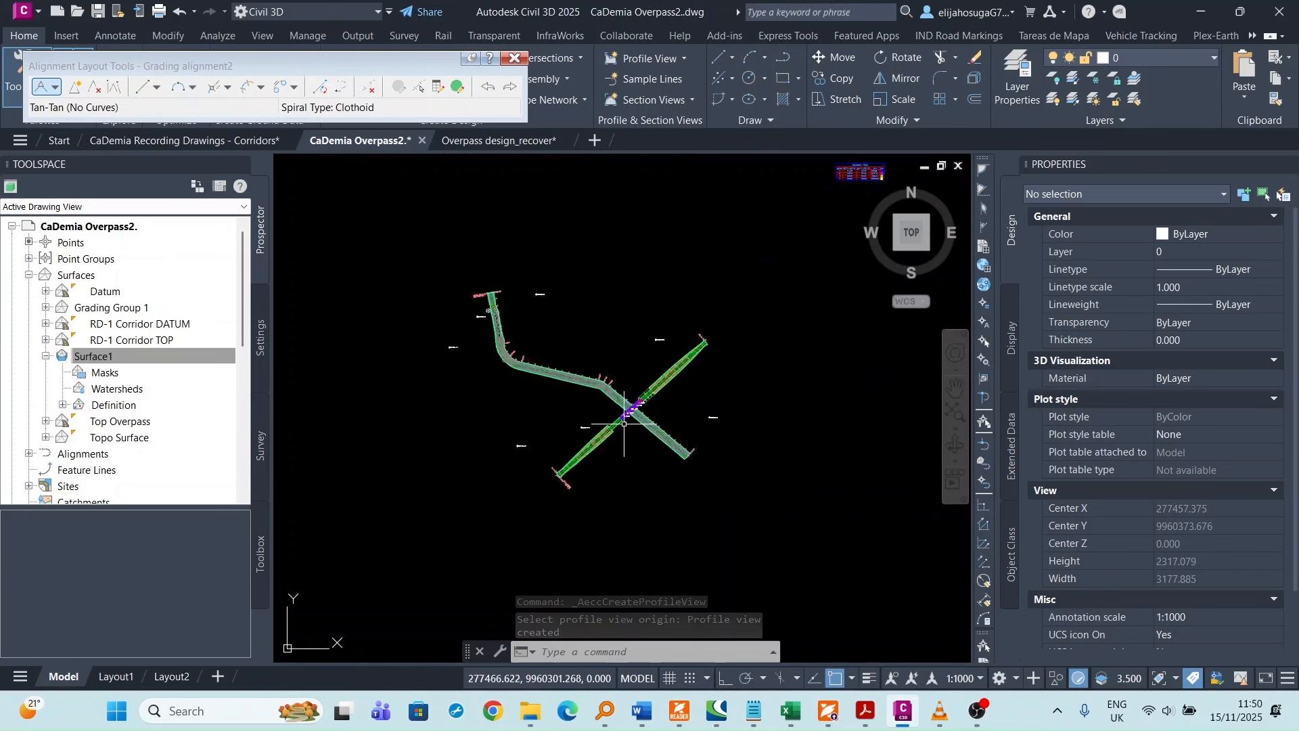
pyautogui.scroll(4, 562, 416)
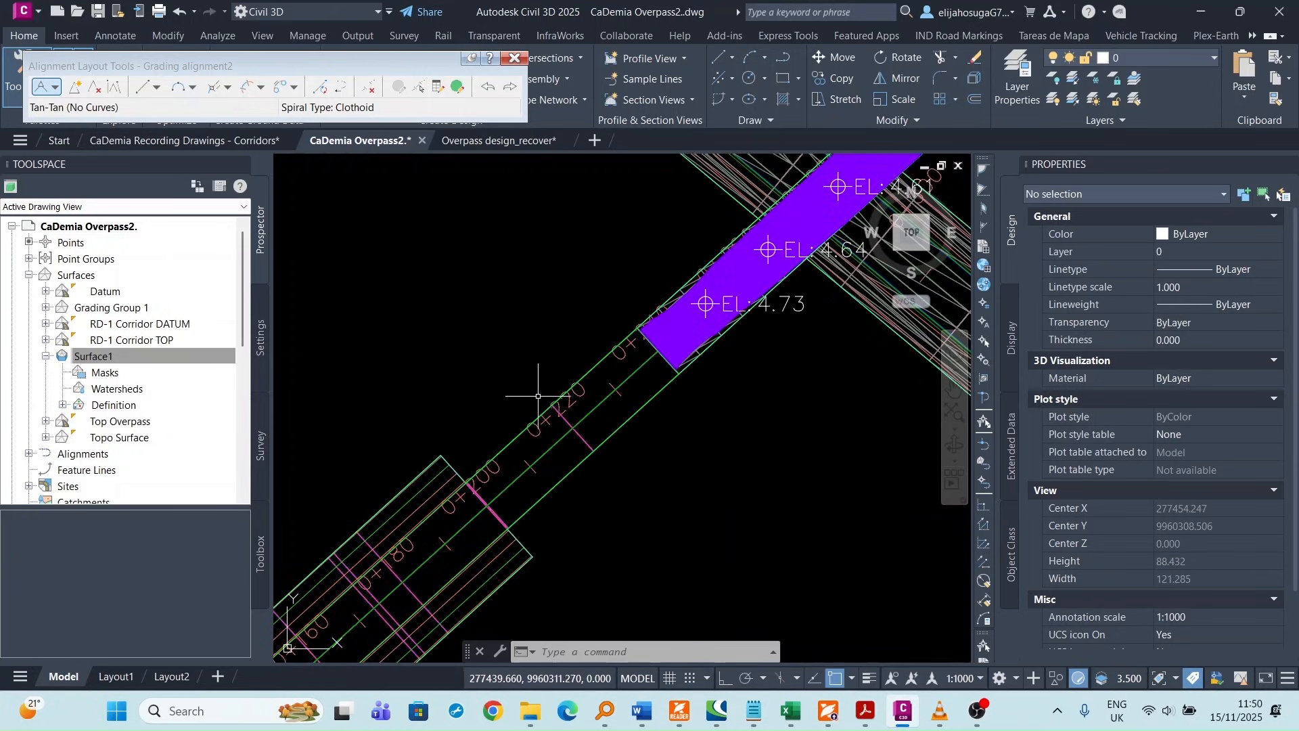
pyautogui.click(519, 433)
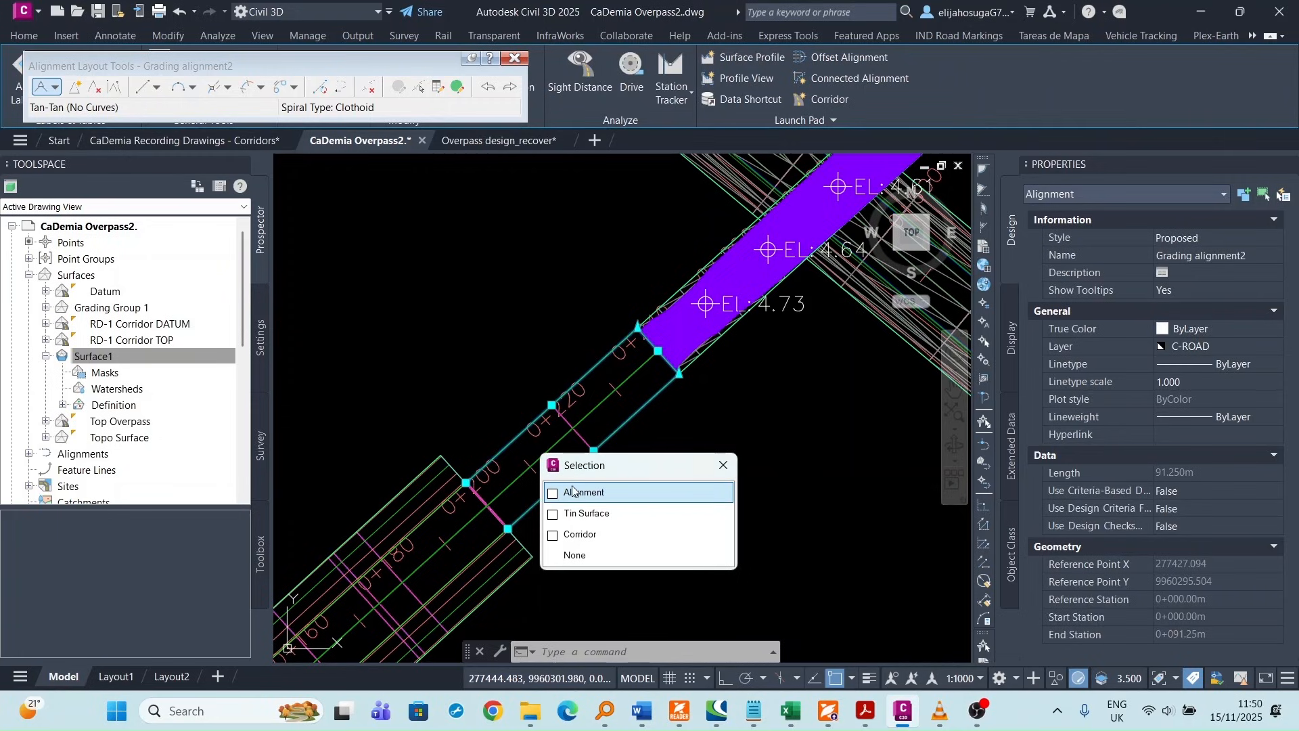
pyautogui.press('Escape')
pyautogui.press('Escape')
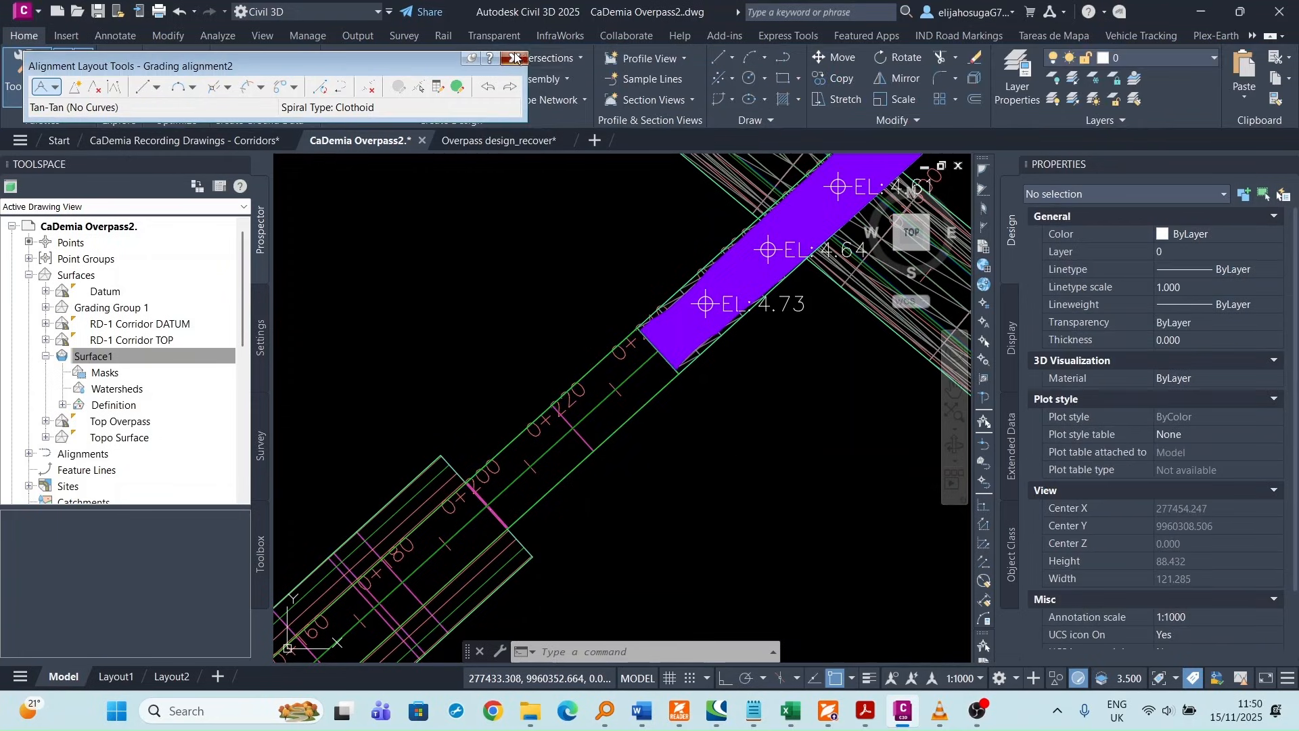
pyautogui.click(444, 101)
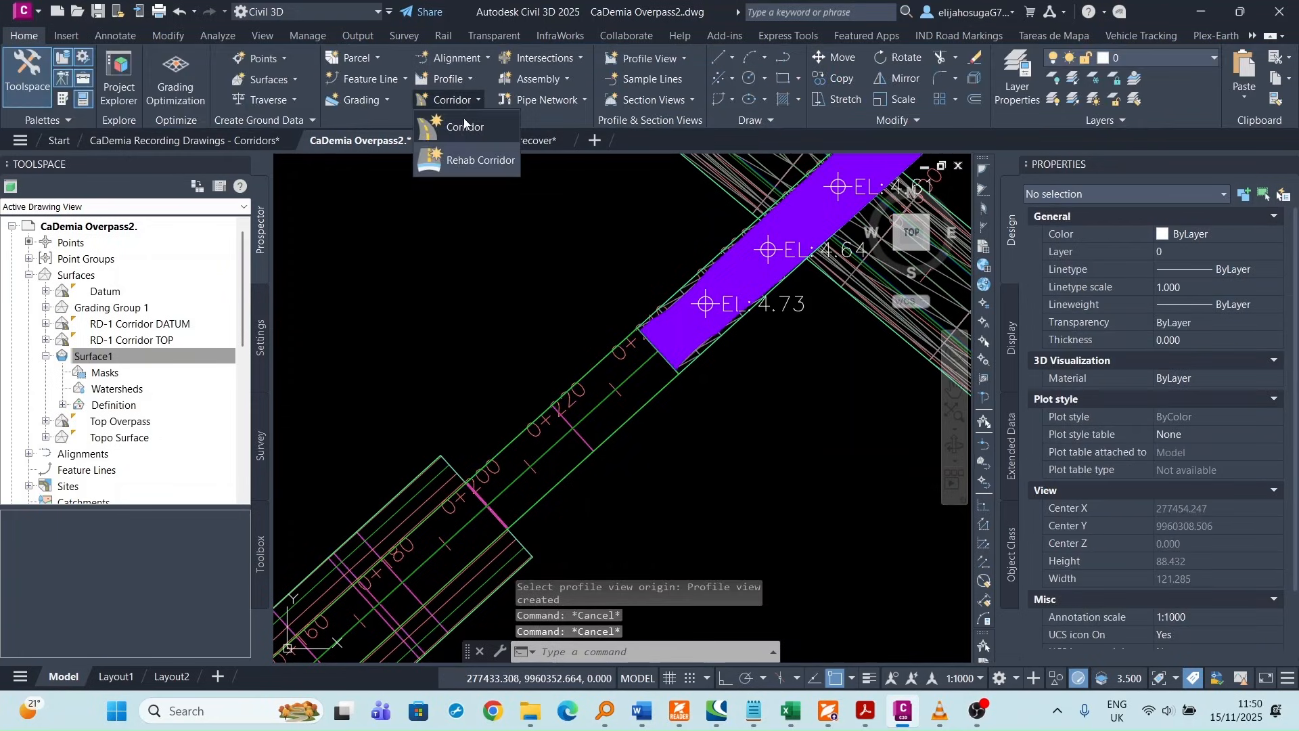
pyautogui.click(466, 128)
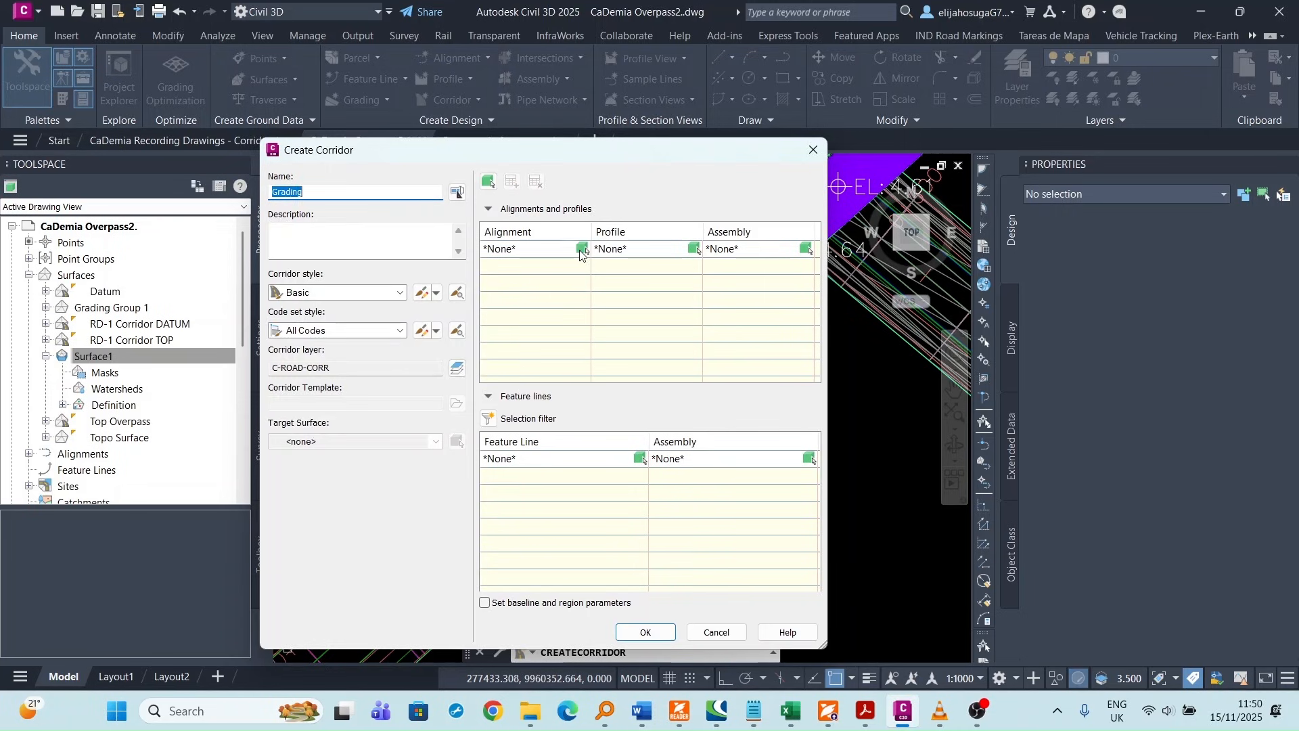
pyautogui.click(581, 250)
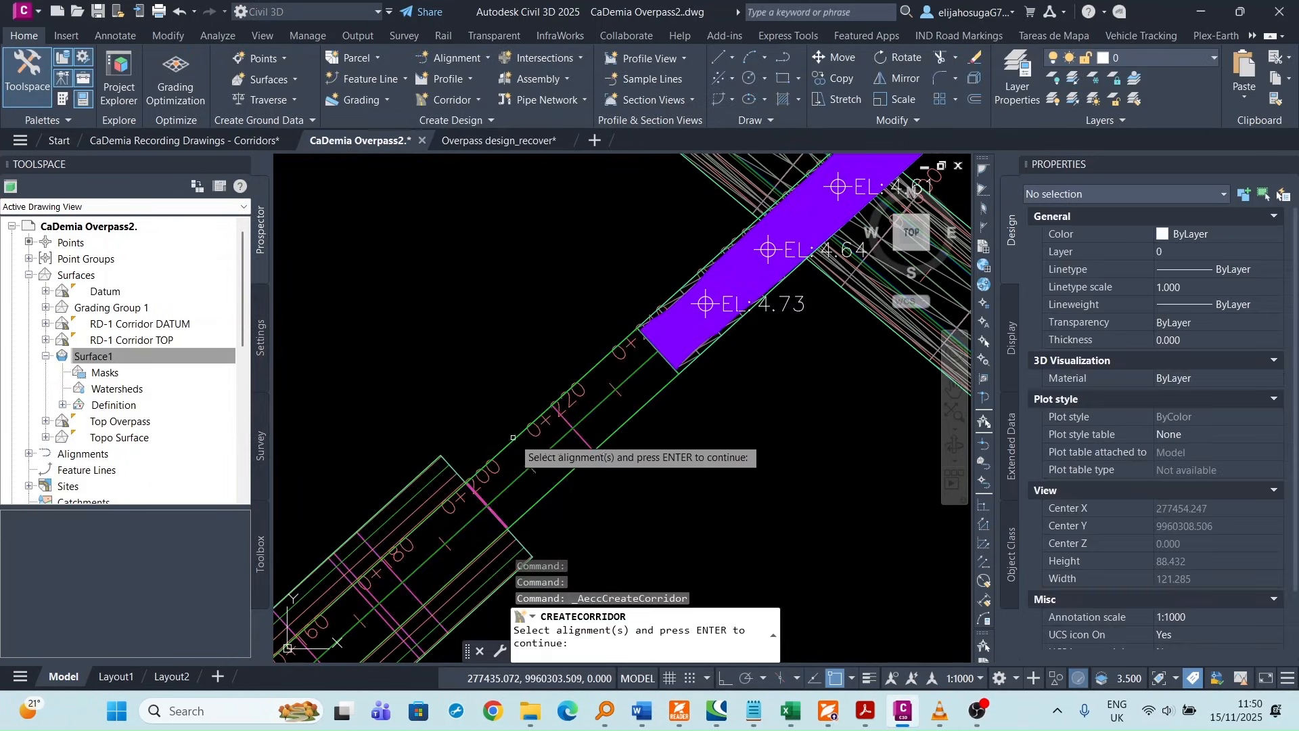
pyautogui.click(518, 433)
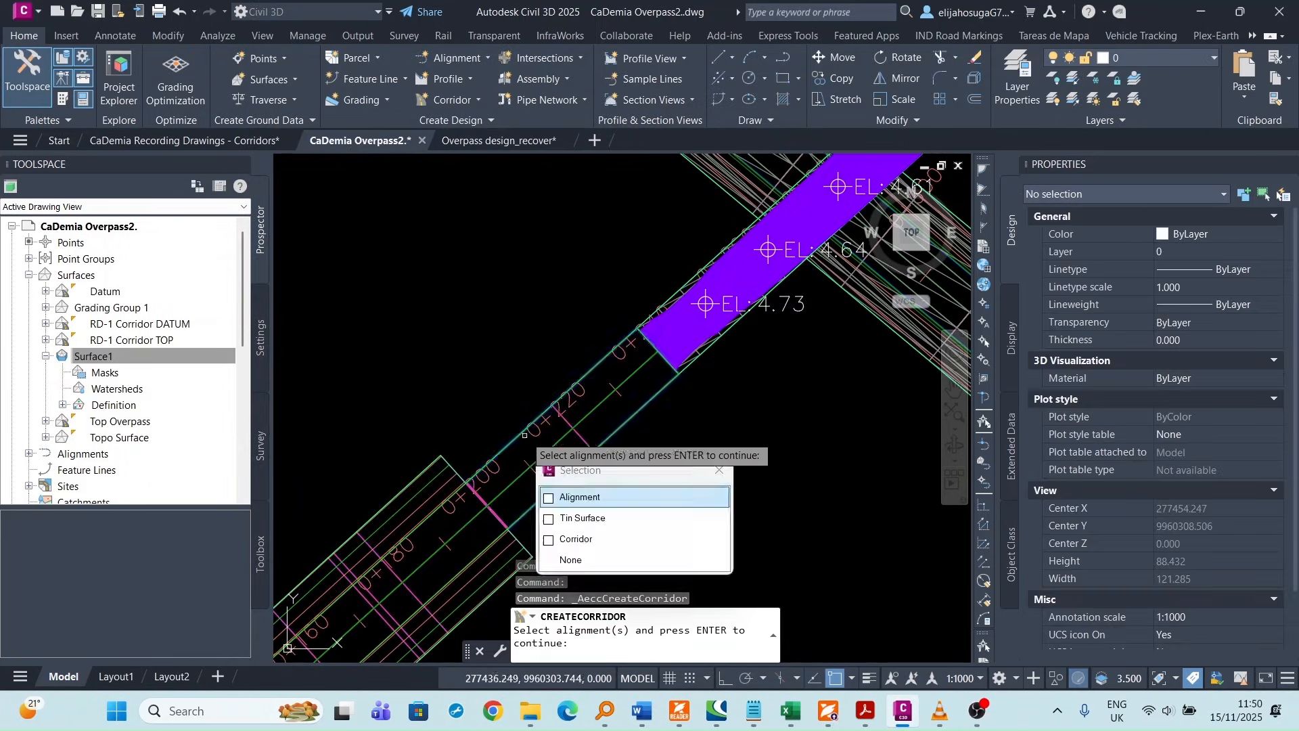
pyautogui.click(586, 501)
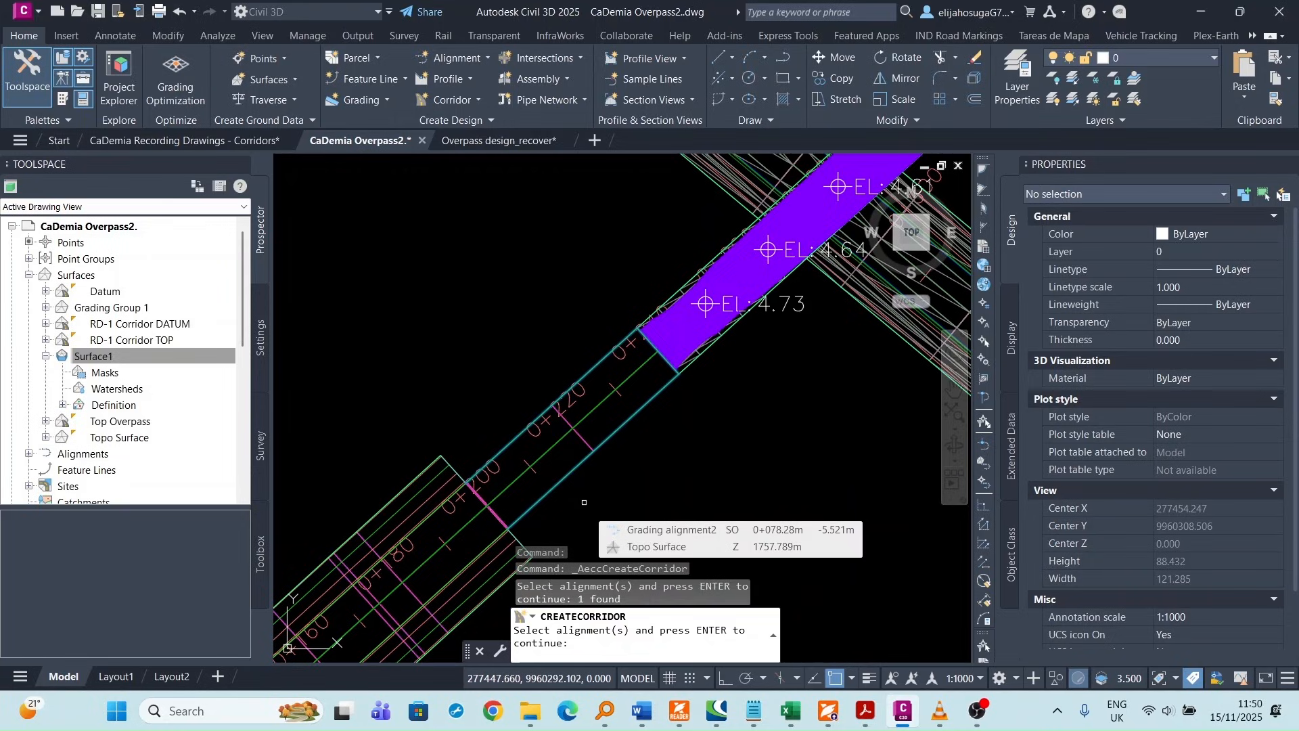
pyautogui.press('Return')
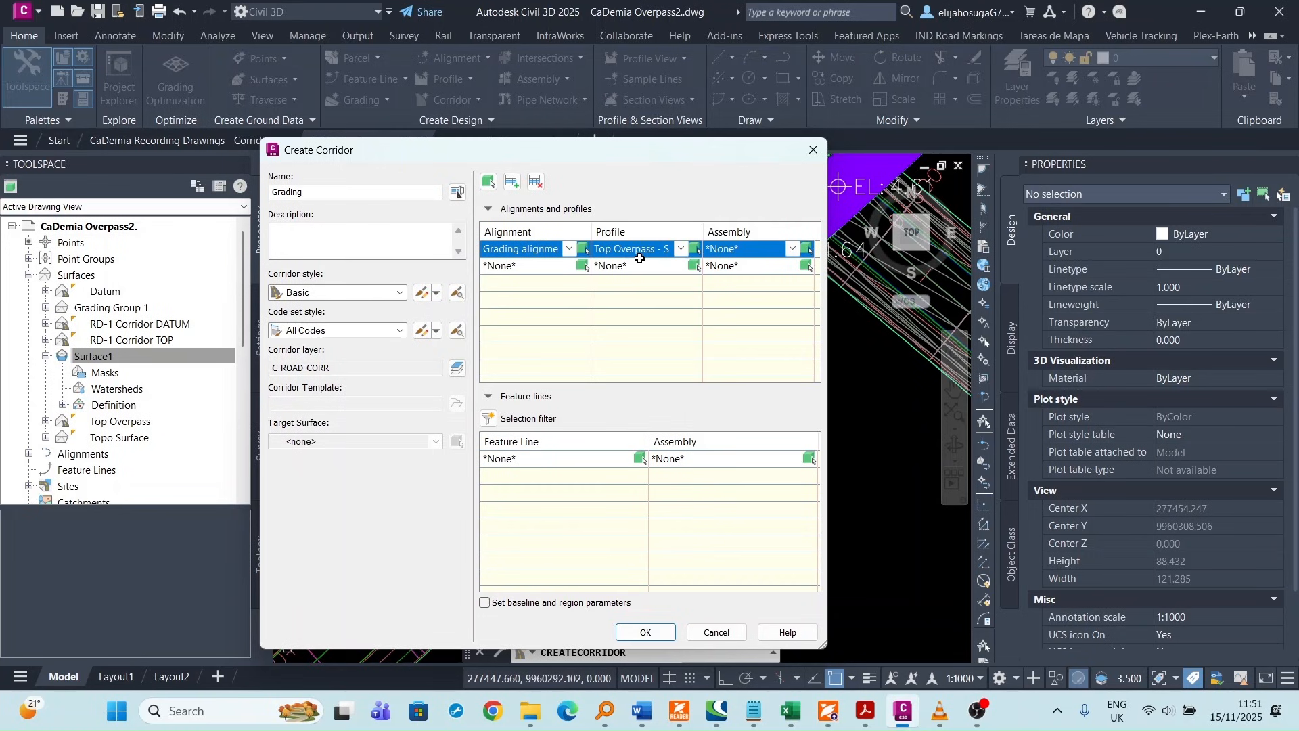
pyautogui.click(814, 150)
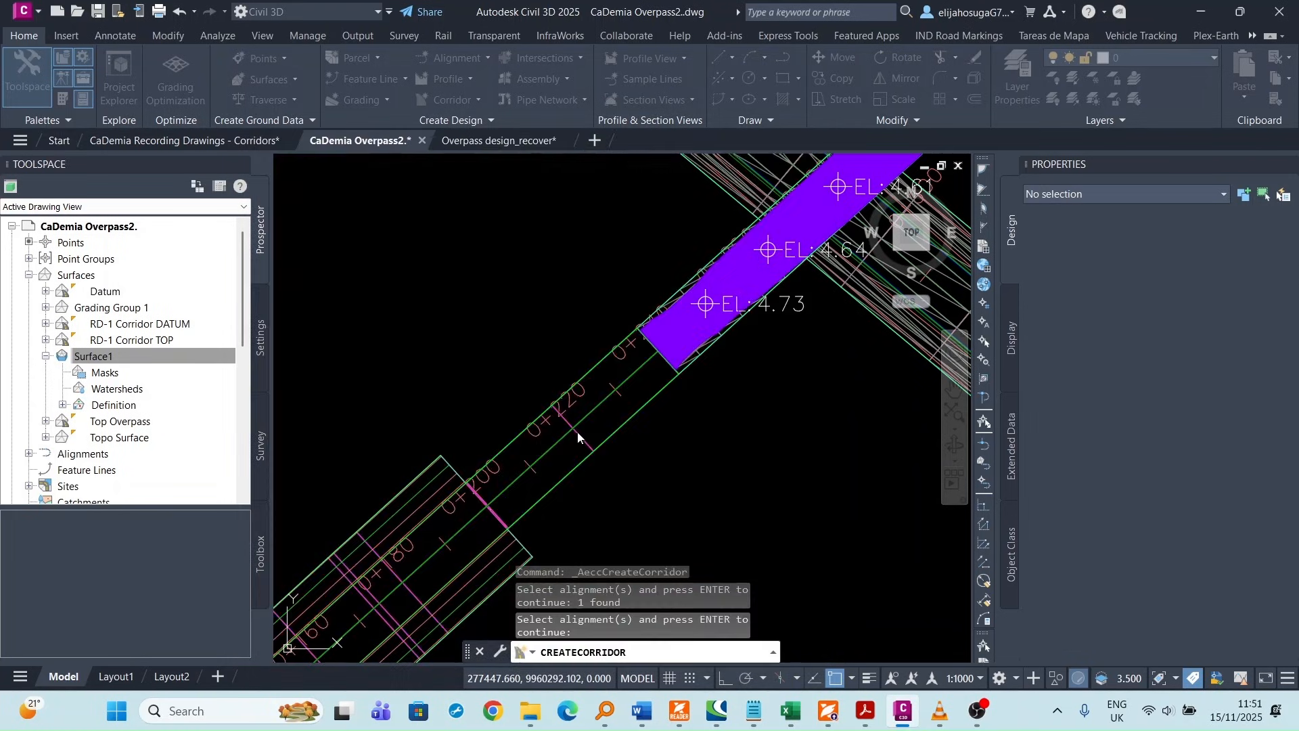
# - Select Grading alignment2 beside the deck's southwestern end and reverse its direction
pyautogui.click(578, 466)
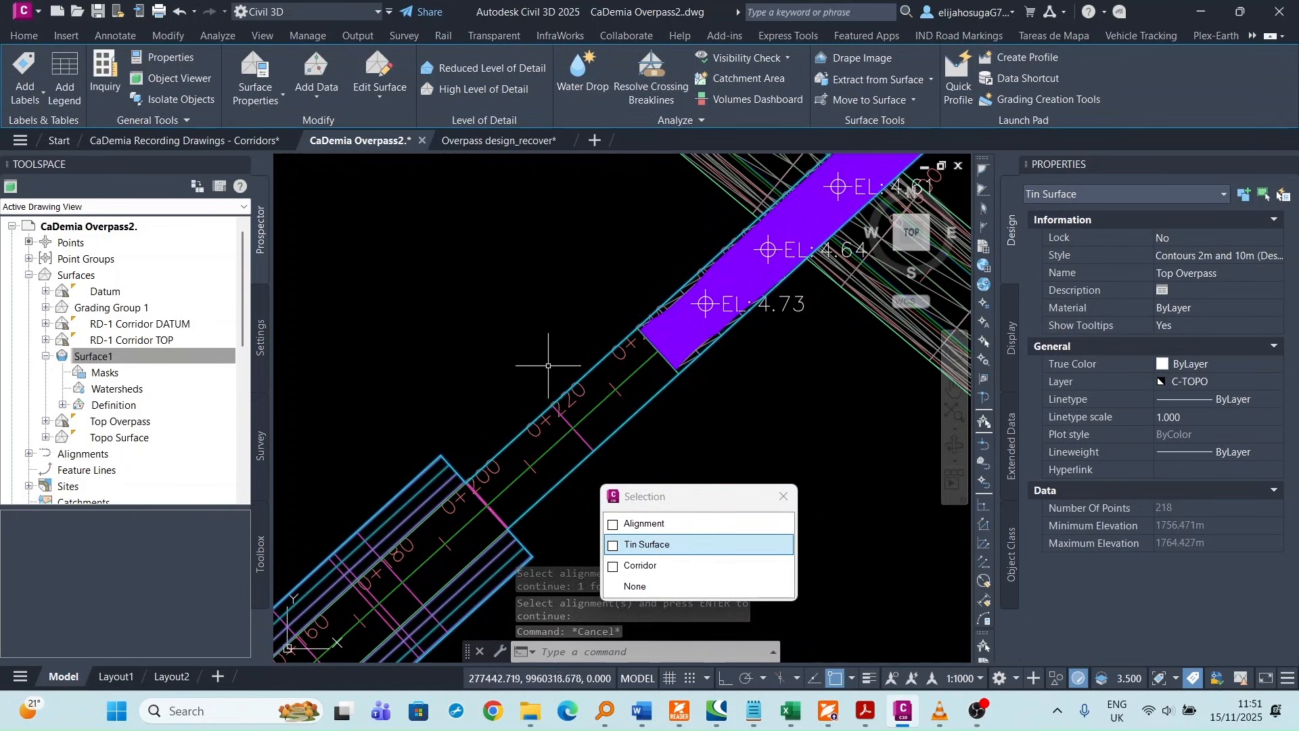
pyautogui.click(630, 523)
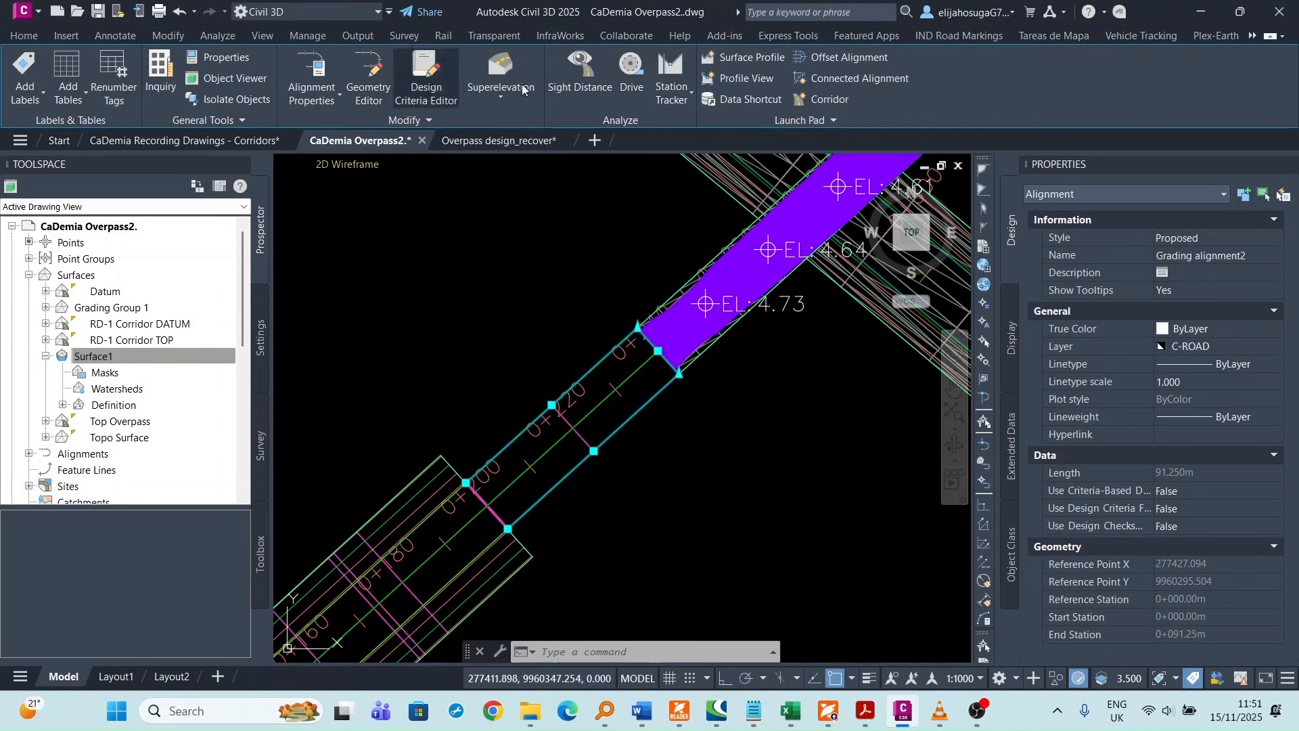
pyautogui.rightClick(528, 357)
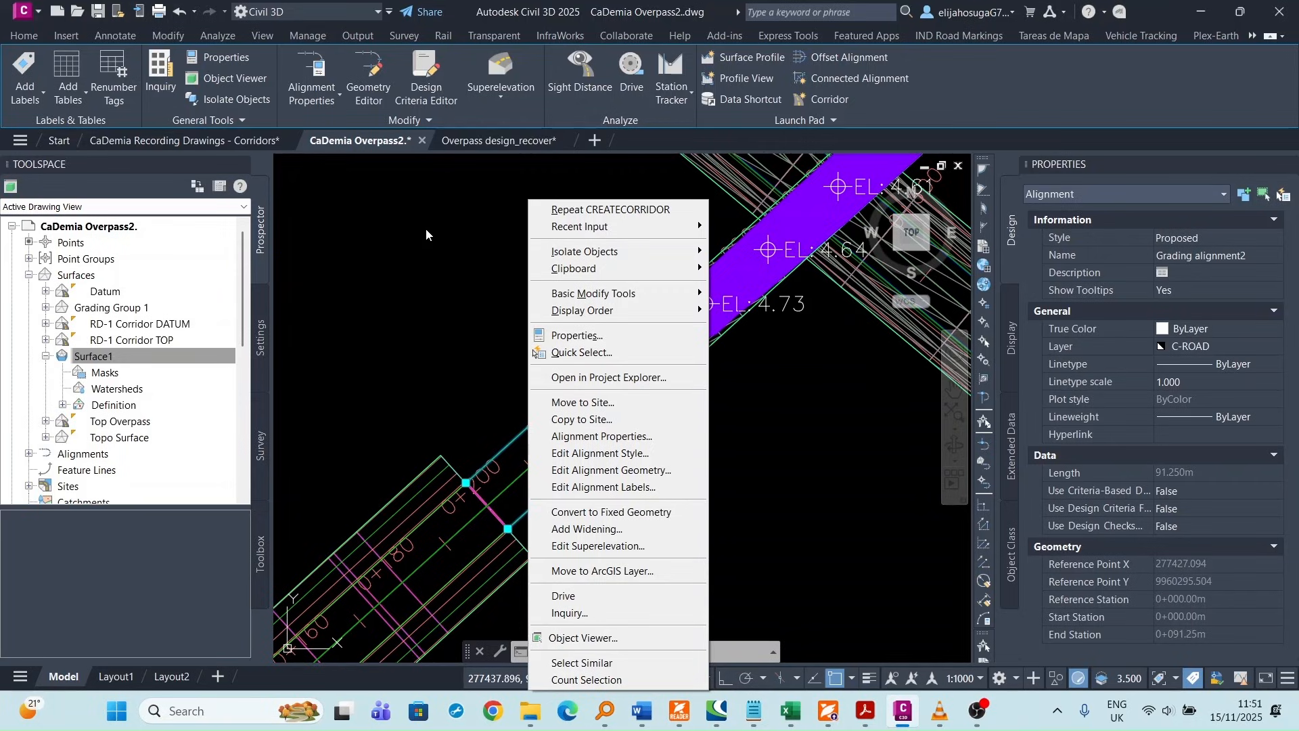
pyautogui.click(822, 119)
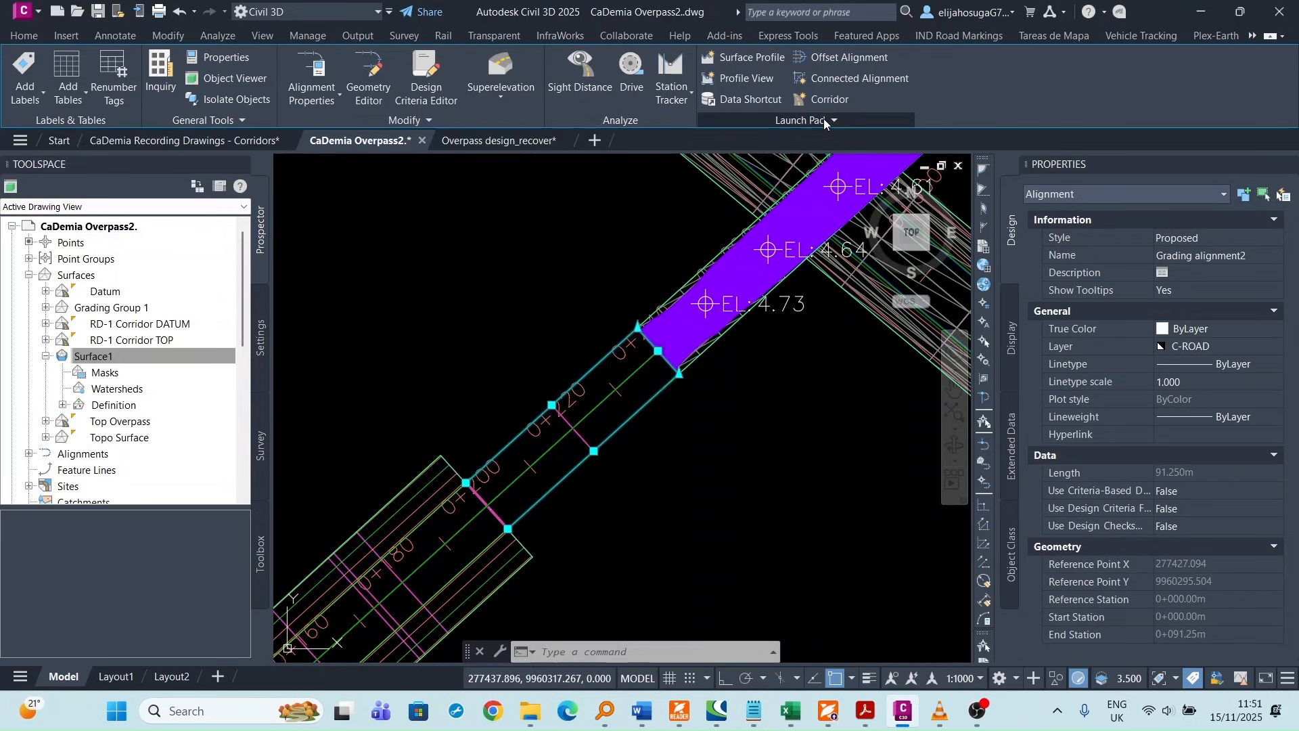
pyautogui.click(408, 119)
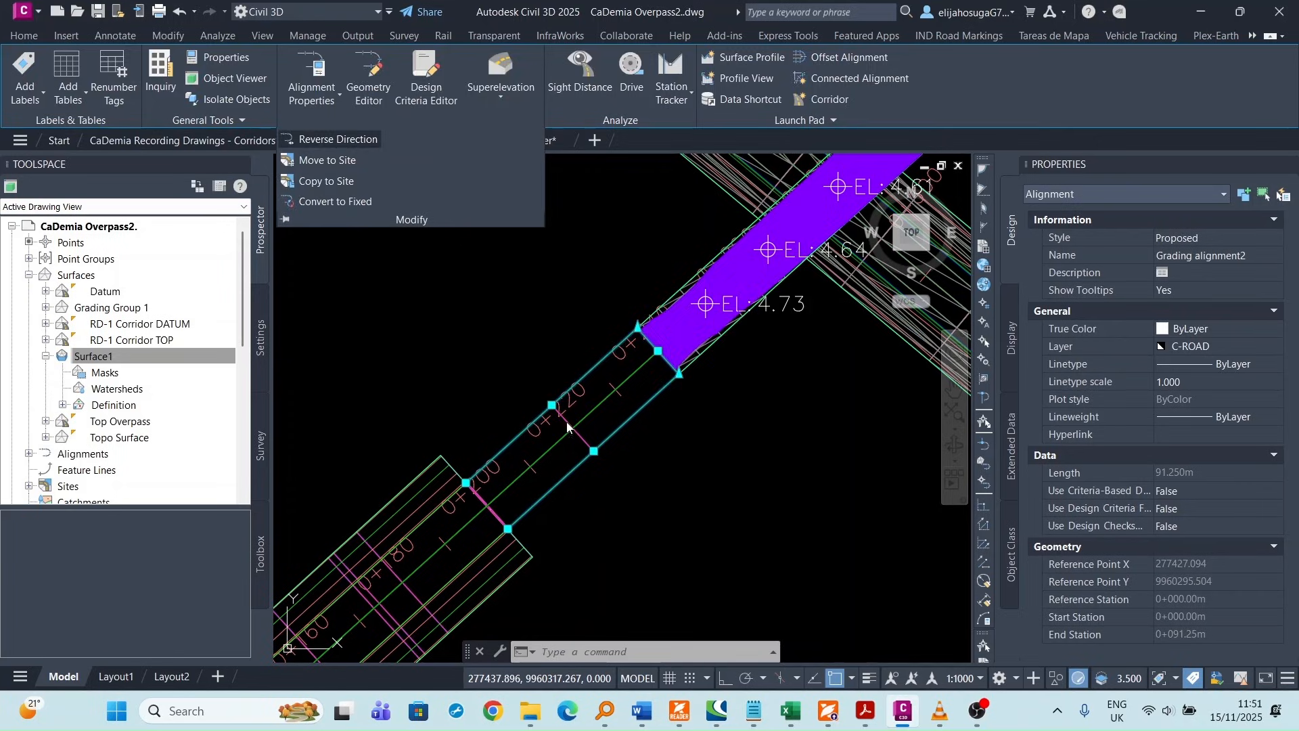
pyautogui.click(707, 404)
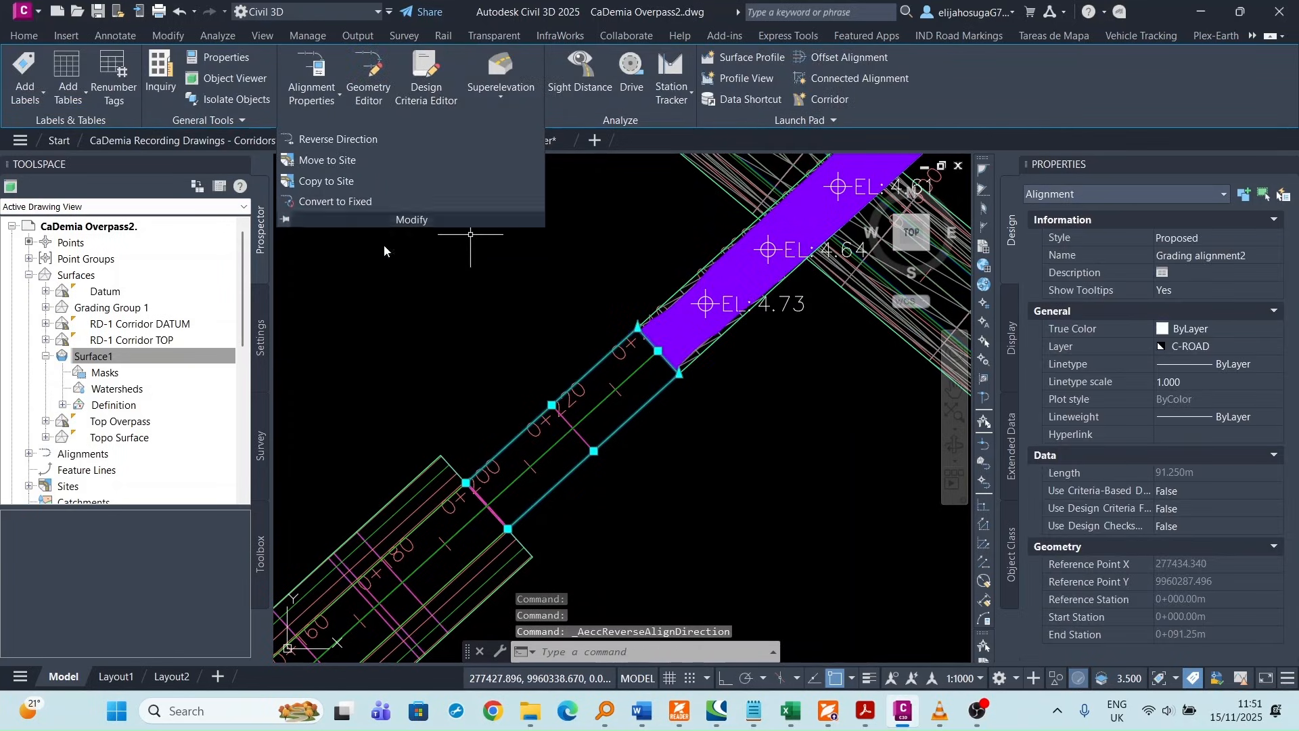
pyautogui.click(433, 237)
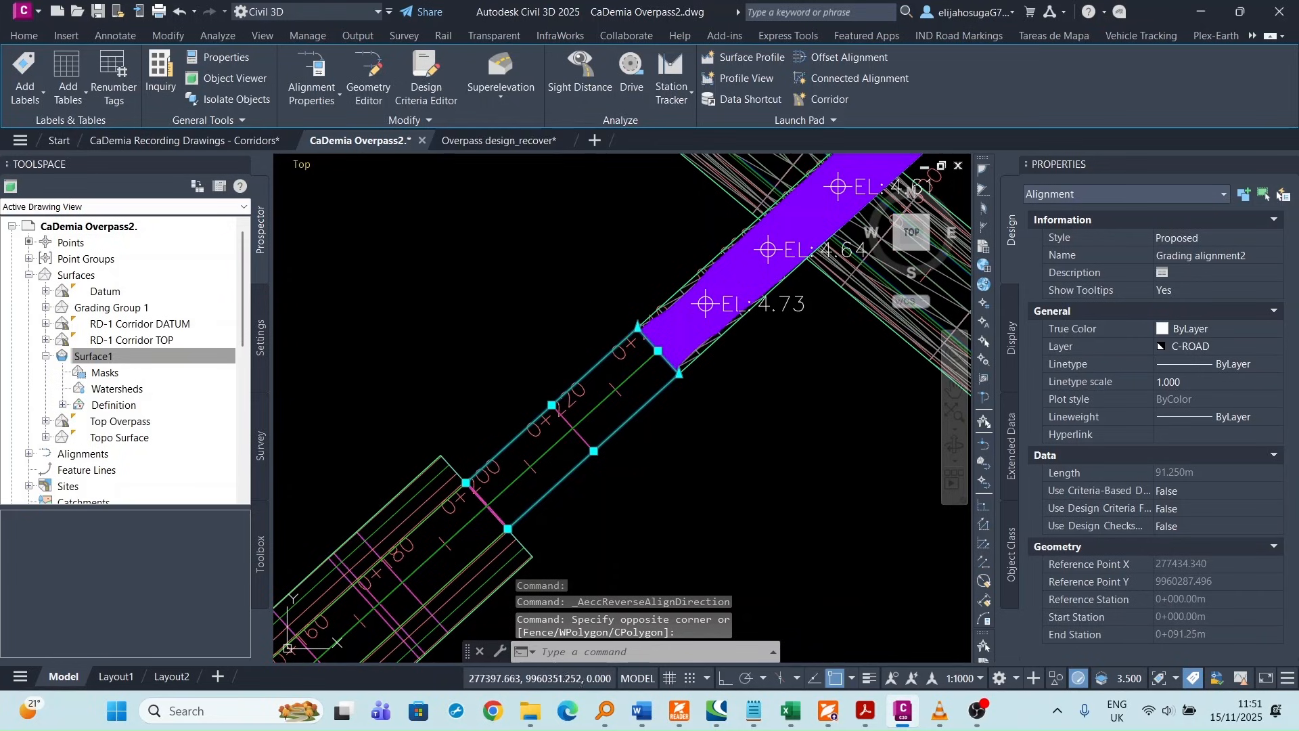
# - Start a new corridor on Grading alignment2 and pick its Top Overpass surface profile from the Grading alignment2 profile view
pyautogui.click(24, 35)
pyautogui.click(478, 100)
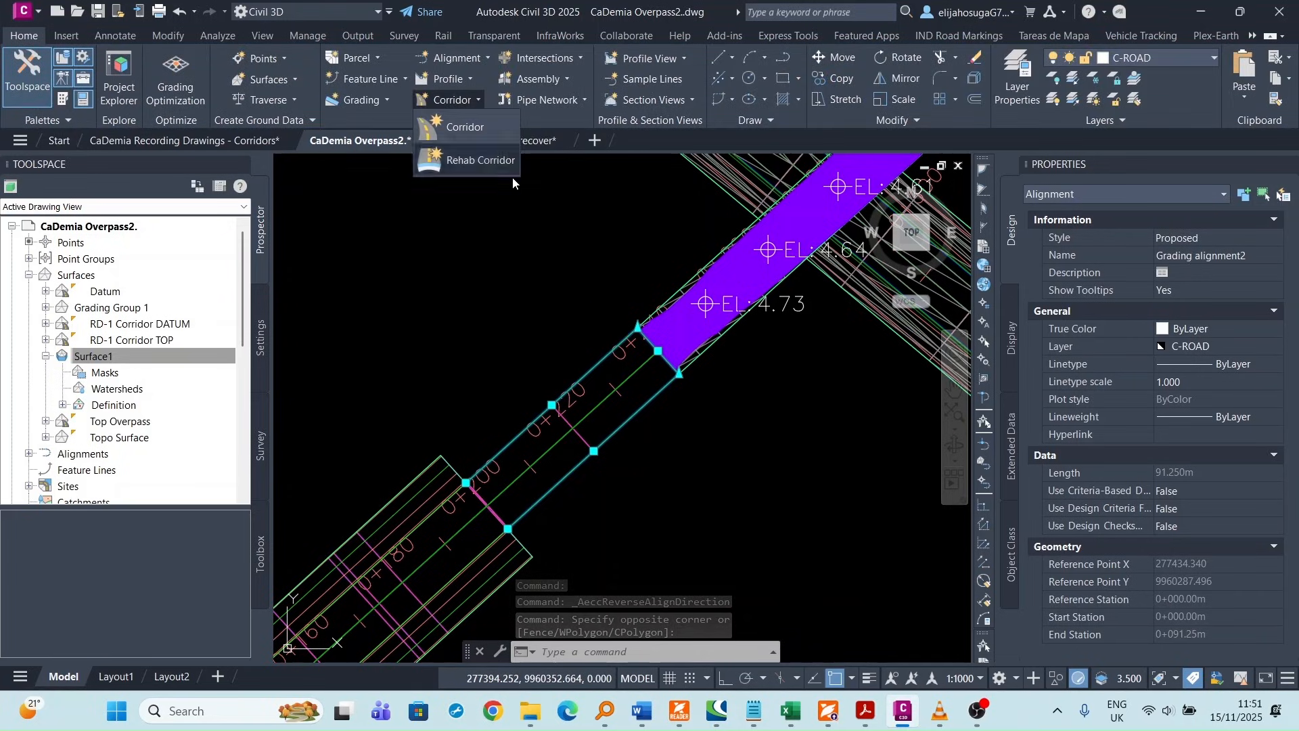
pyautogui.click(481, 134)
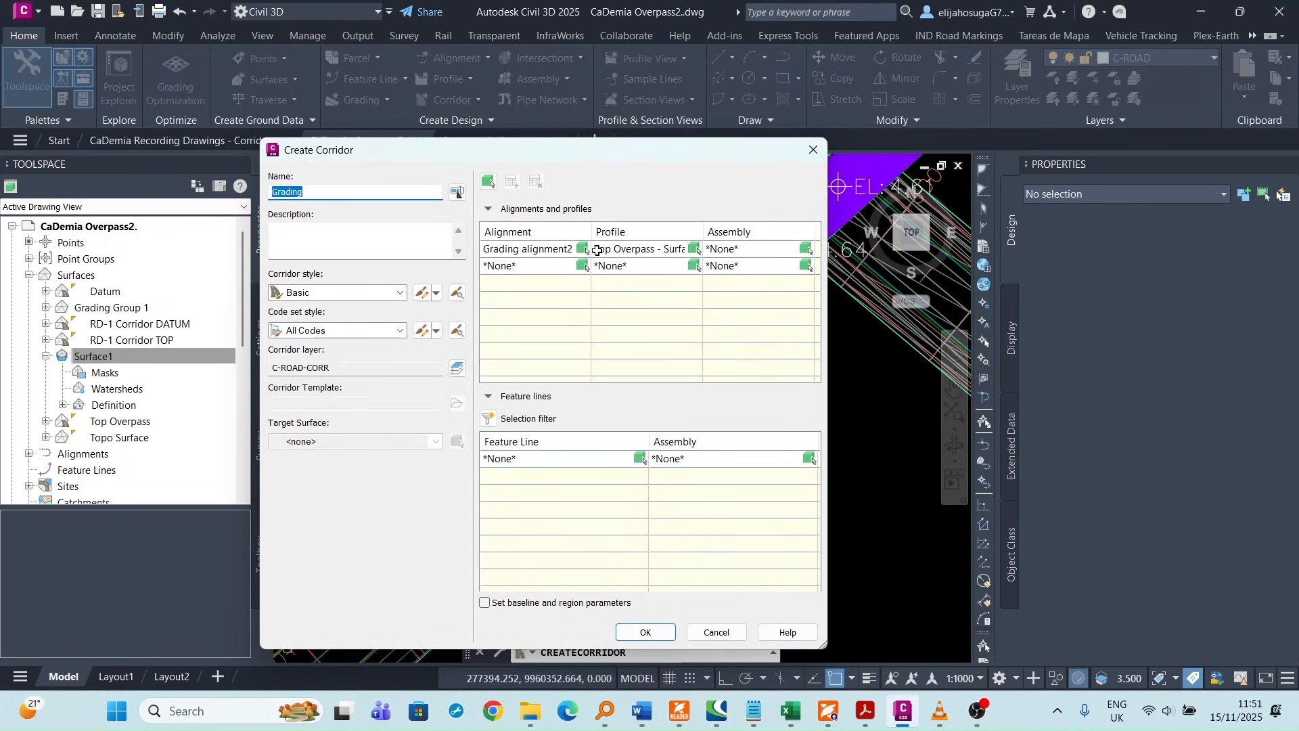
pyautogui.click(695, 252)
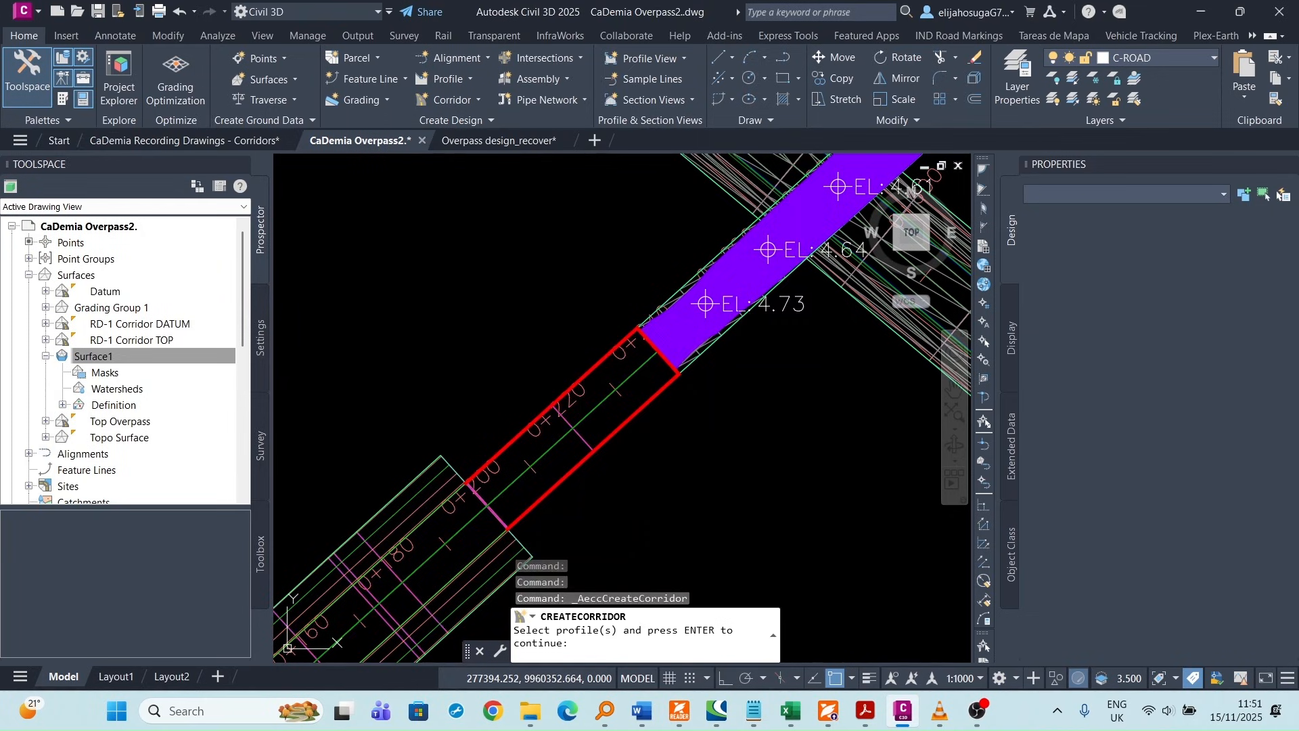
pyautogui.scroll(-12, 493, 340)
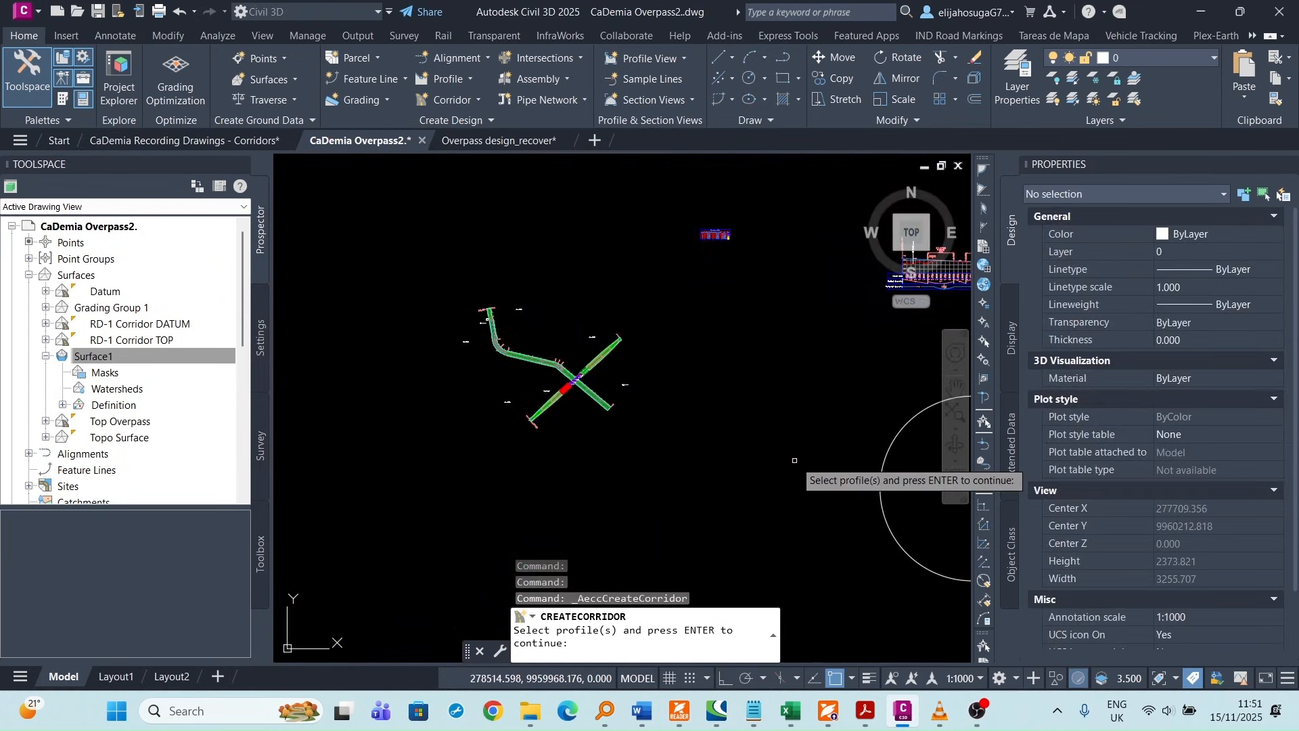
pyautogui.scroll(3, 643, 443)
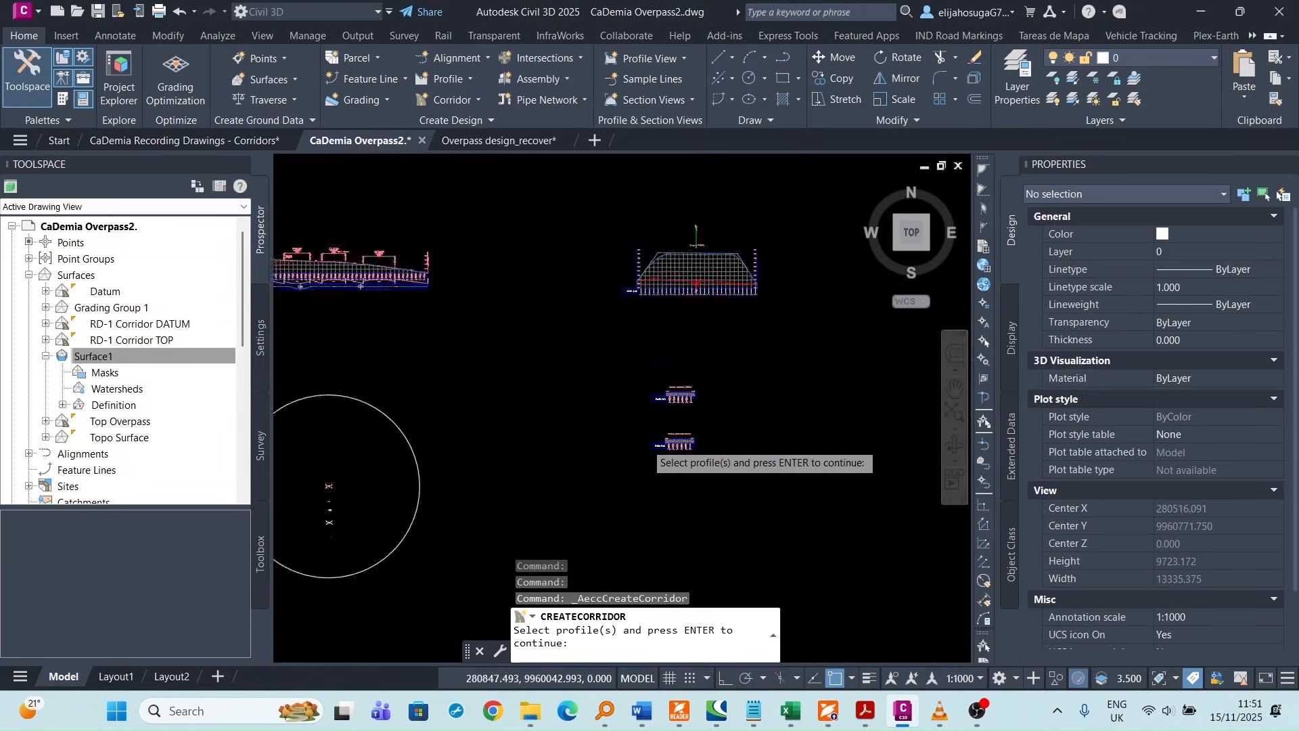
pyautogui.click(708, 441)
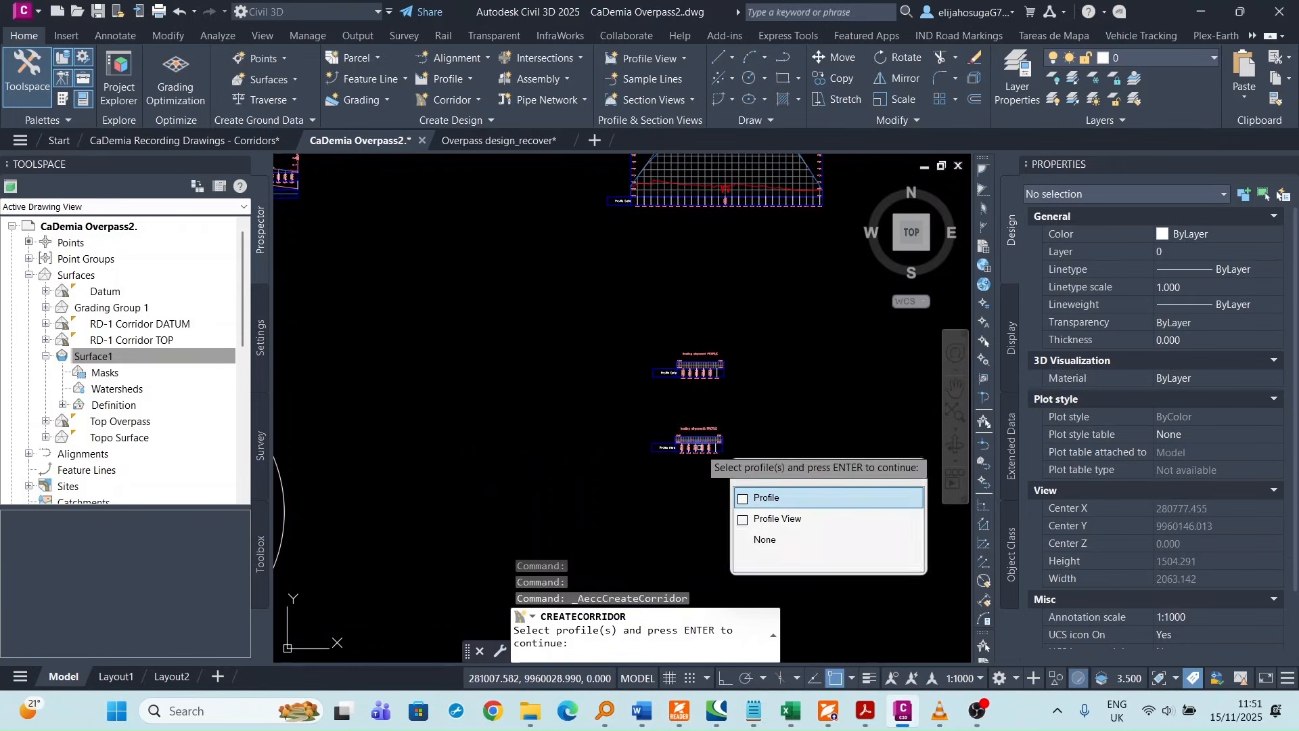
pyautogui.click(702, 446)
pyautogui.scroll(2, 702, 446)
pyautogui.click(698, 433)
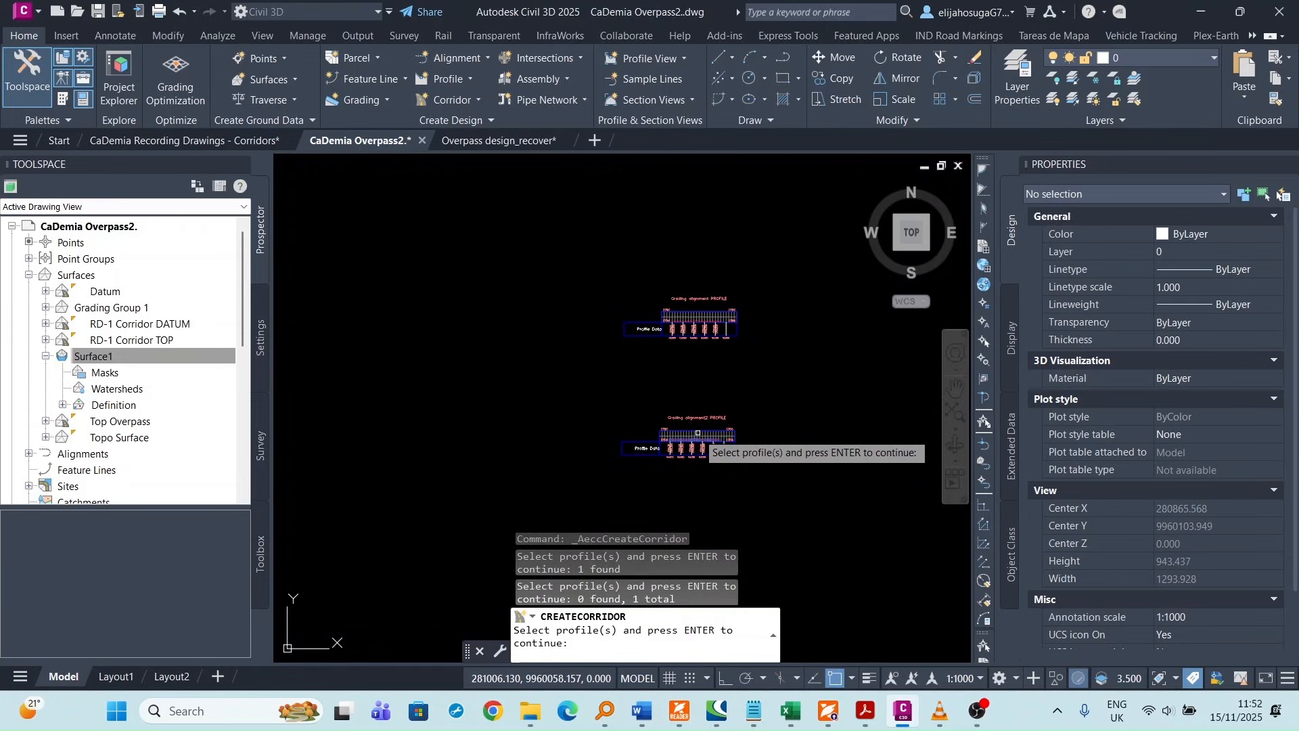
pyautogui.scroll(5, 698, 433)
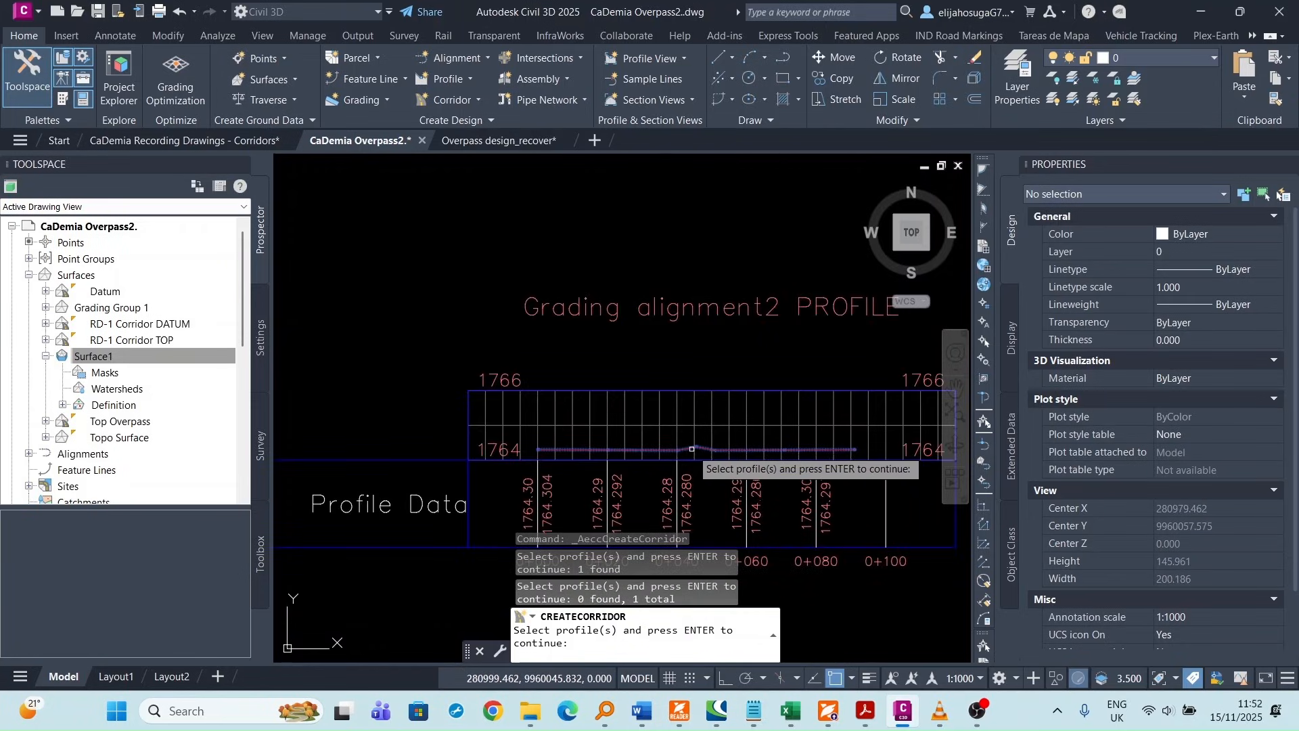
pyautogui.click(690, 449)
pyautogui.press('Return')
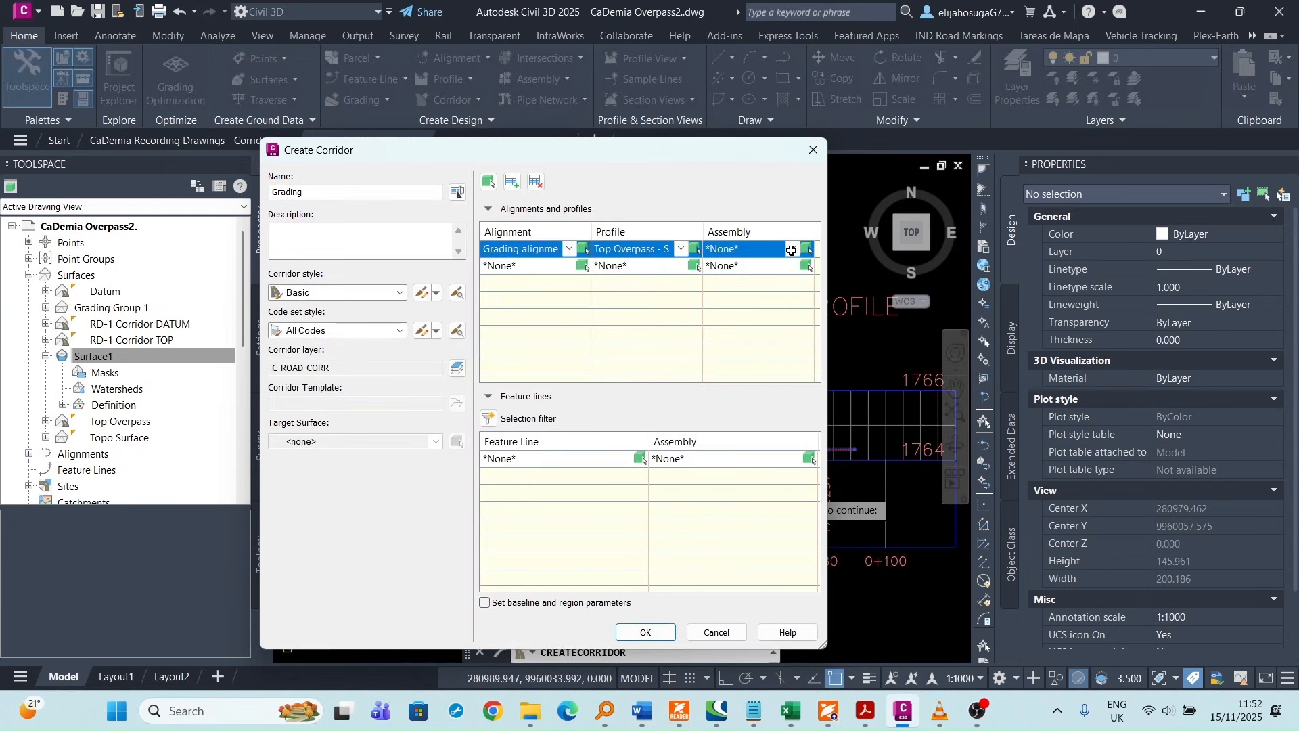
# - Create the corridor with the Grading Alignment assembly and Topo Surface as target, accepting the default baseline and region parameters
pyautogui.click(791, 250)
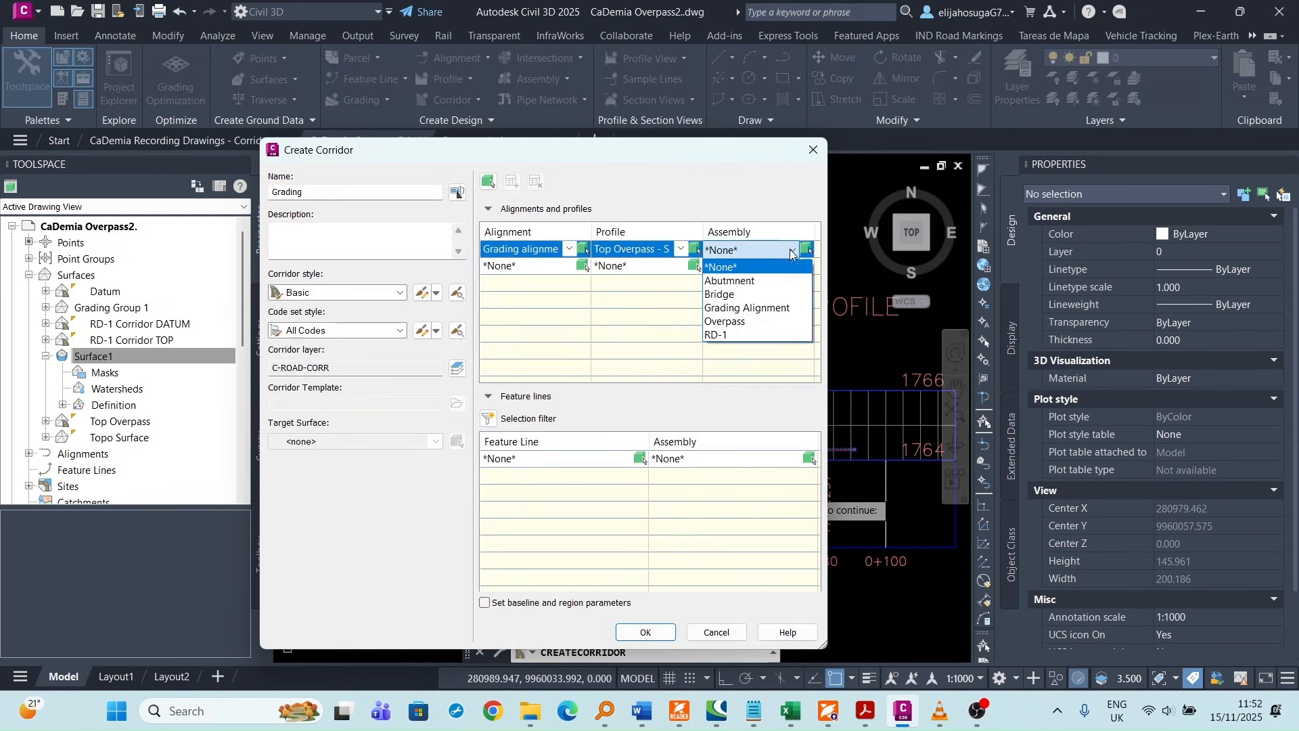
pyautogui.click(744, 310)
pyautogui.click(611, 603)
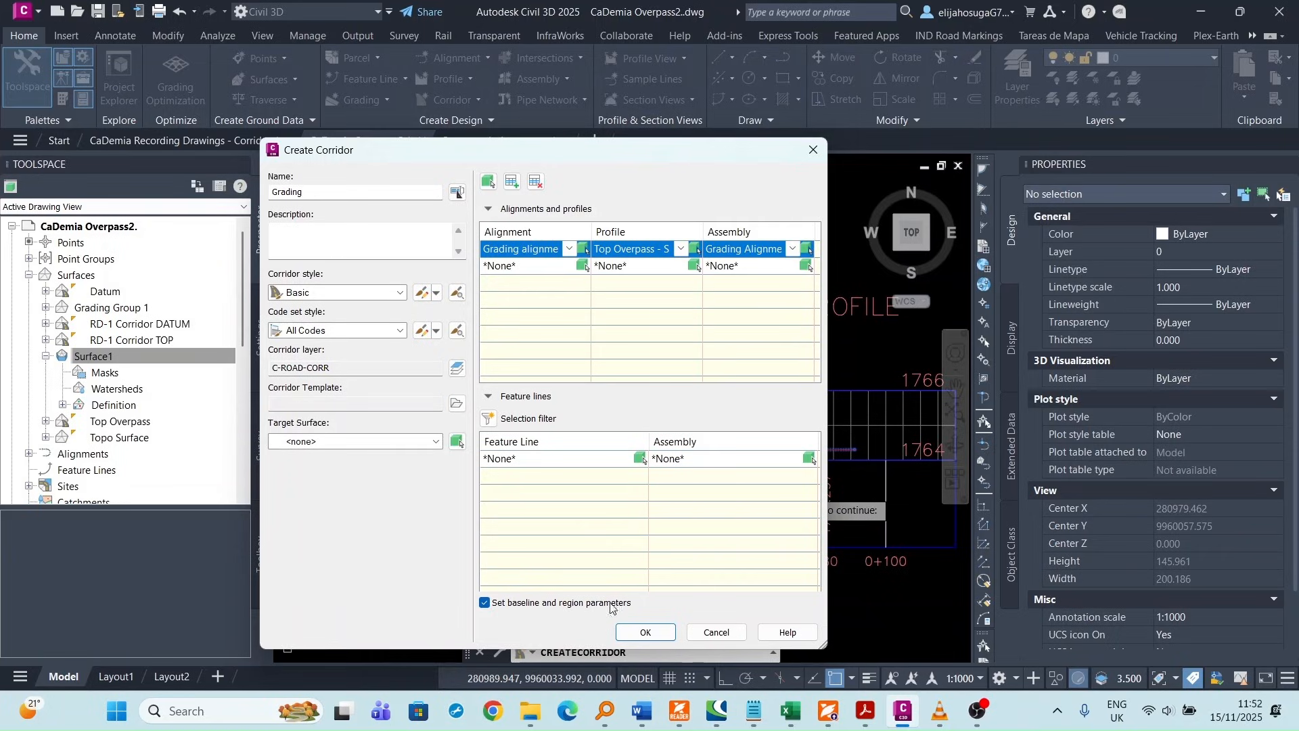
pyautogui.click(365, 442)
pyautogui.click(356, 499)
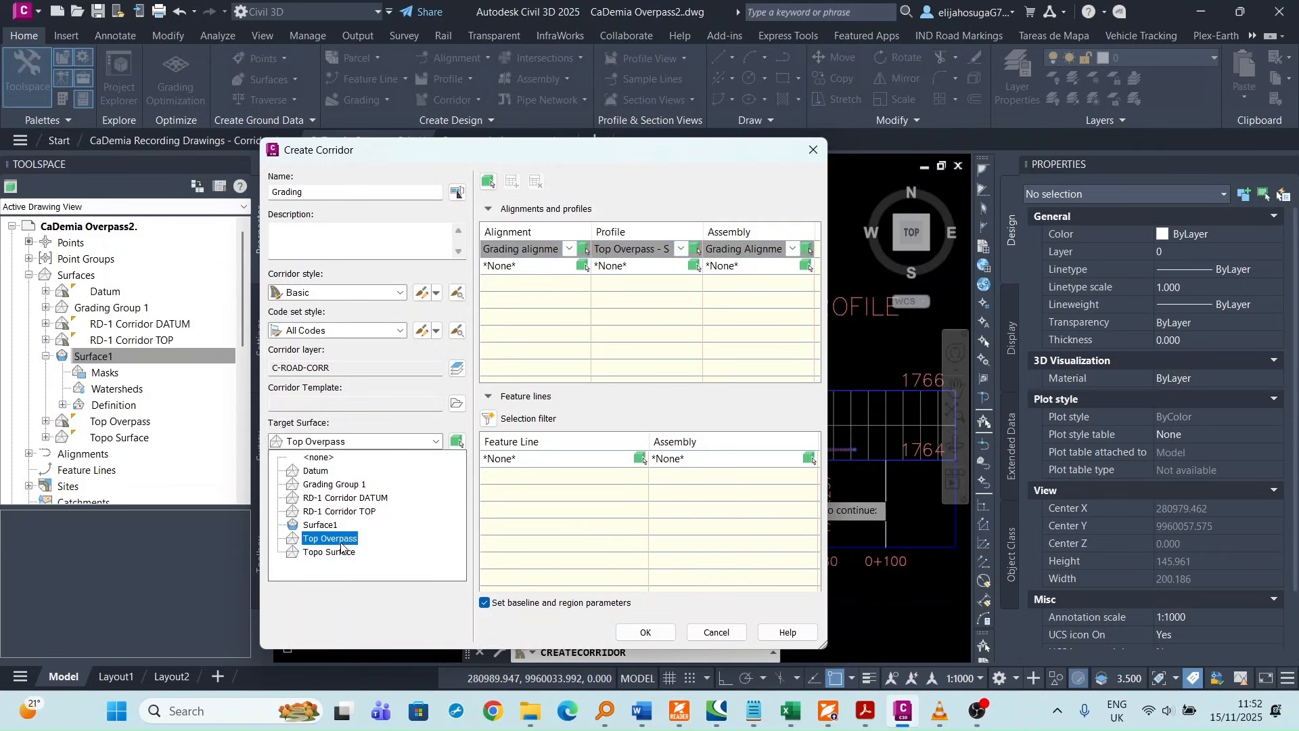
pyautogui.click(339, 553)
pyautogui.click(661, 631)
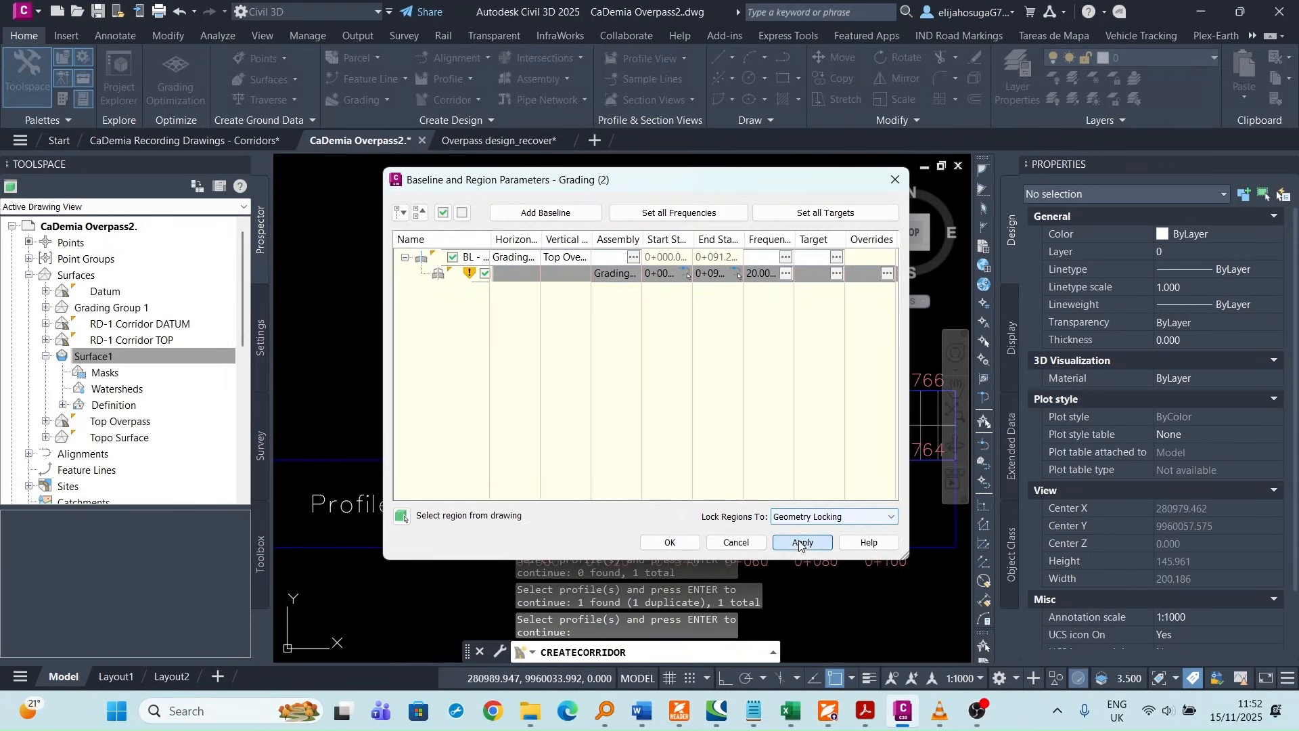
pyautogui.click(671, 542)
pyautogui.click(588, 335)
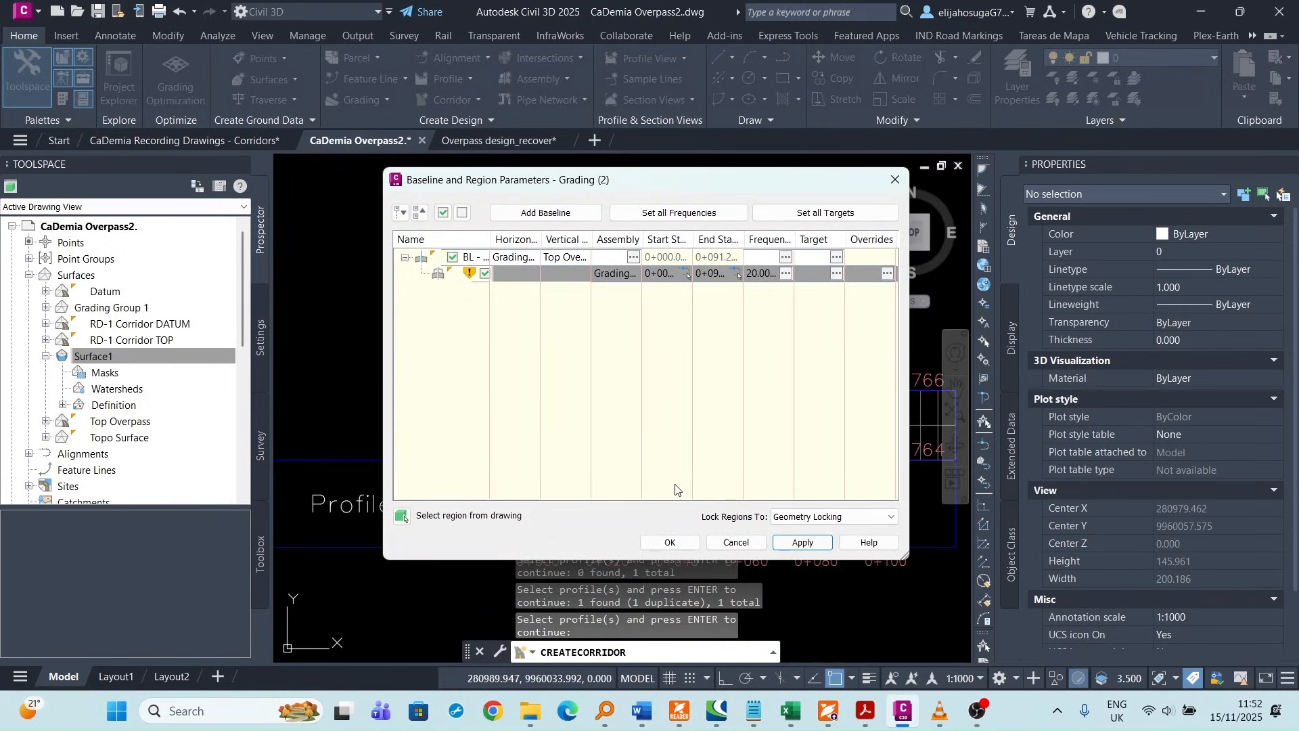
pyautogui.click(697, 544)
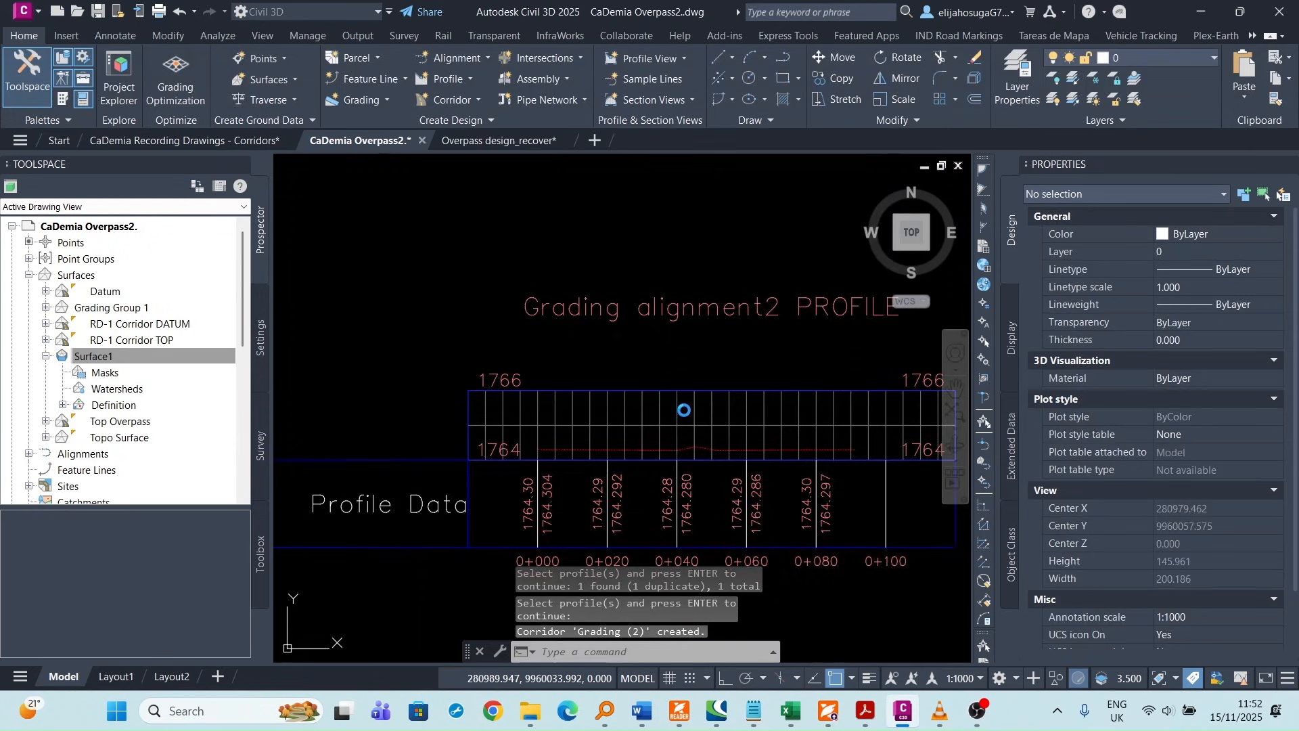
# - Examine the new grading corridor in plan around the corners at the deck's southwestern end
pyautogui.scroll(-5, 685, 410)
pyautogui.scroll(-6, 683, 410)
pyautogui.scroll(12, 561, 417)
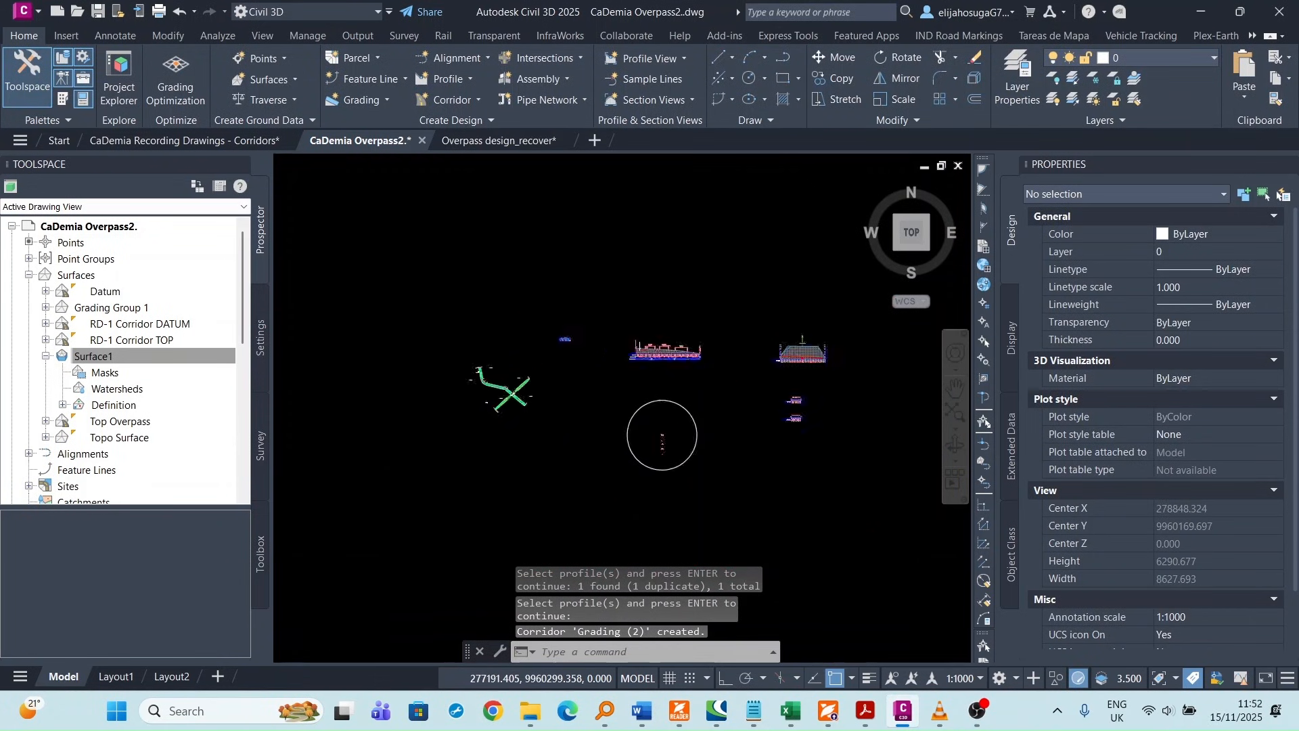
pyautogui.scroll(10, 568, 390)
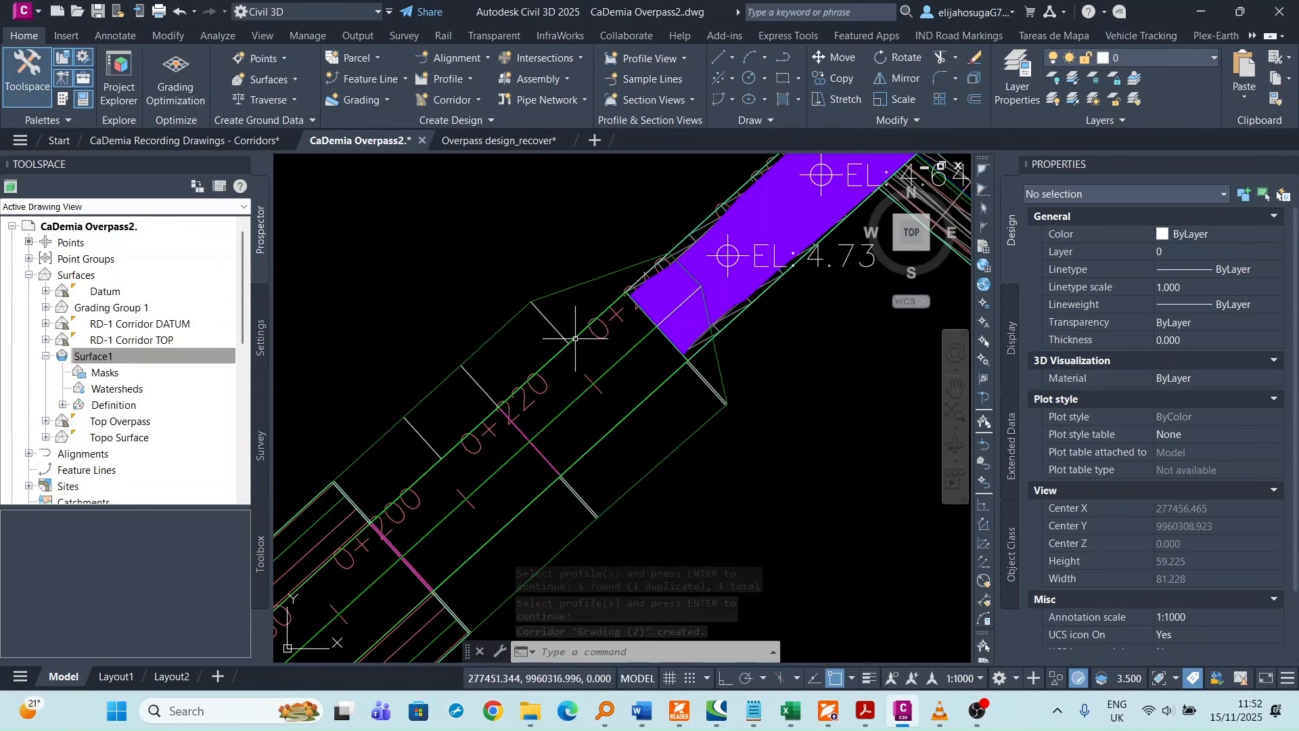
pyautogui.click(551, 321)
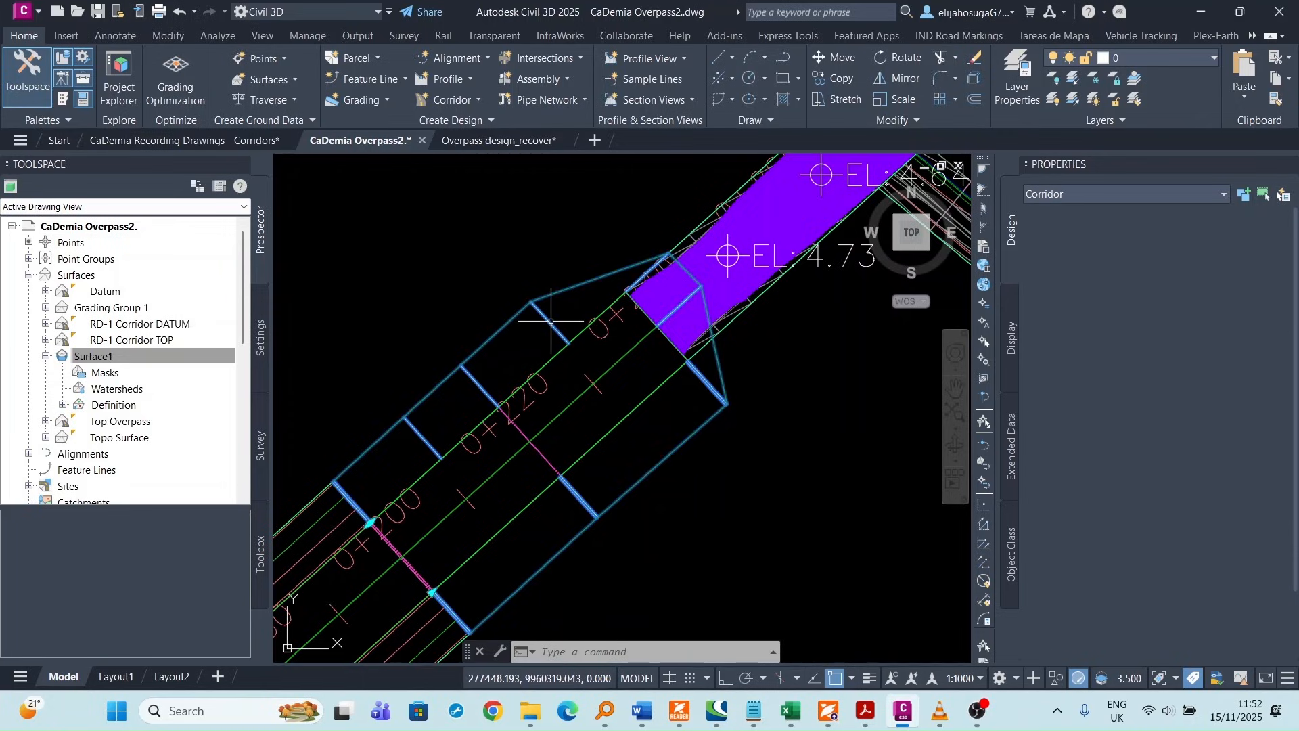
pyautogui.moveTo(613, 312); pyautogui.dragTo(605, 360, button='middle')
pyautogui.scroll(2, 599, 351)
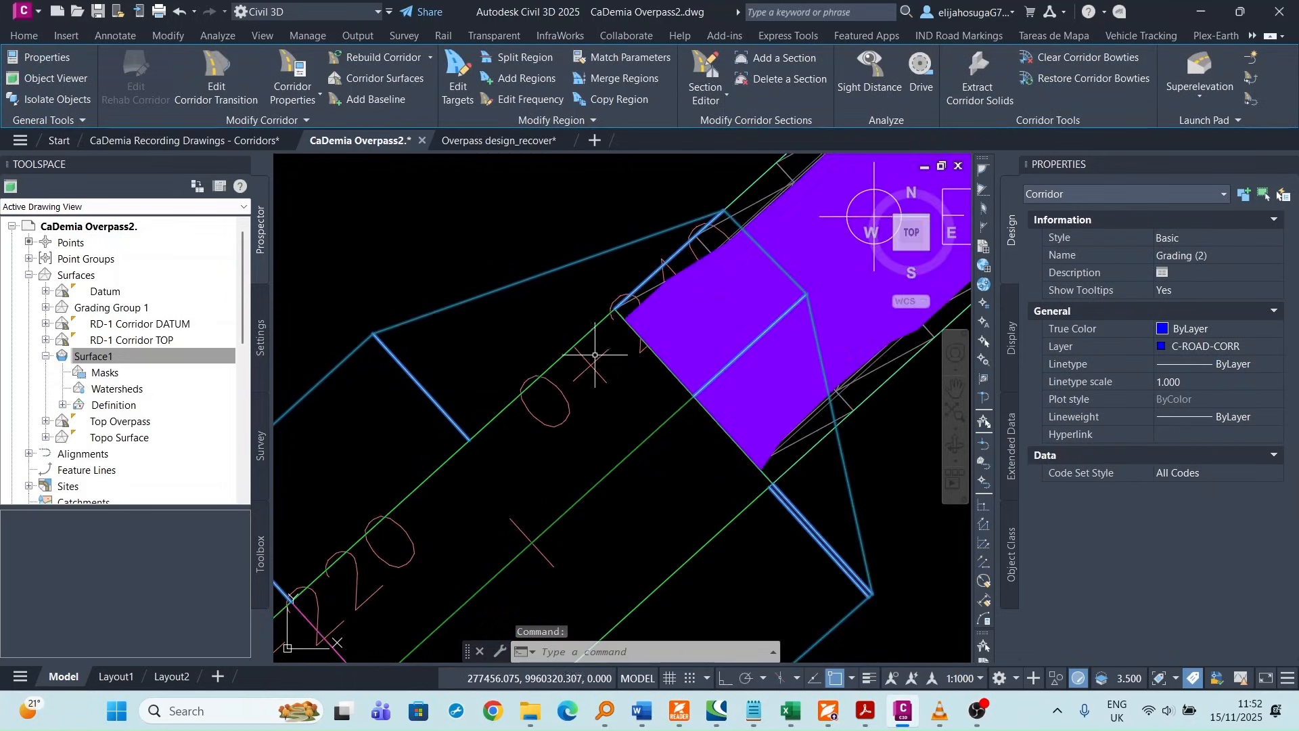
pyautogui.press('Escape')
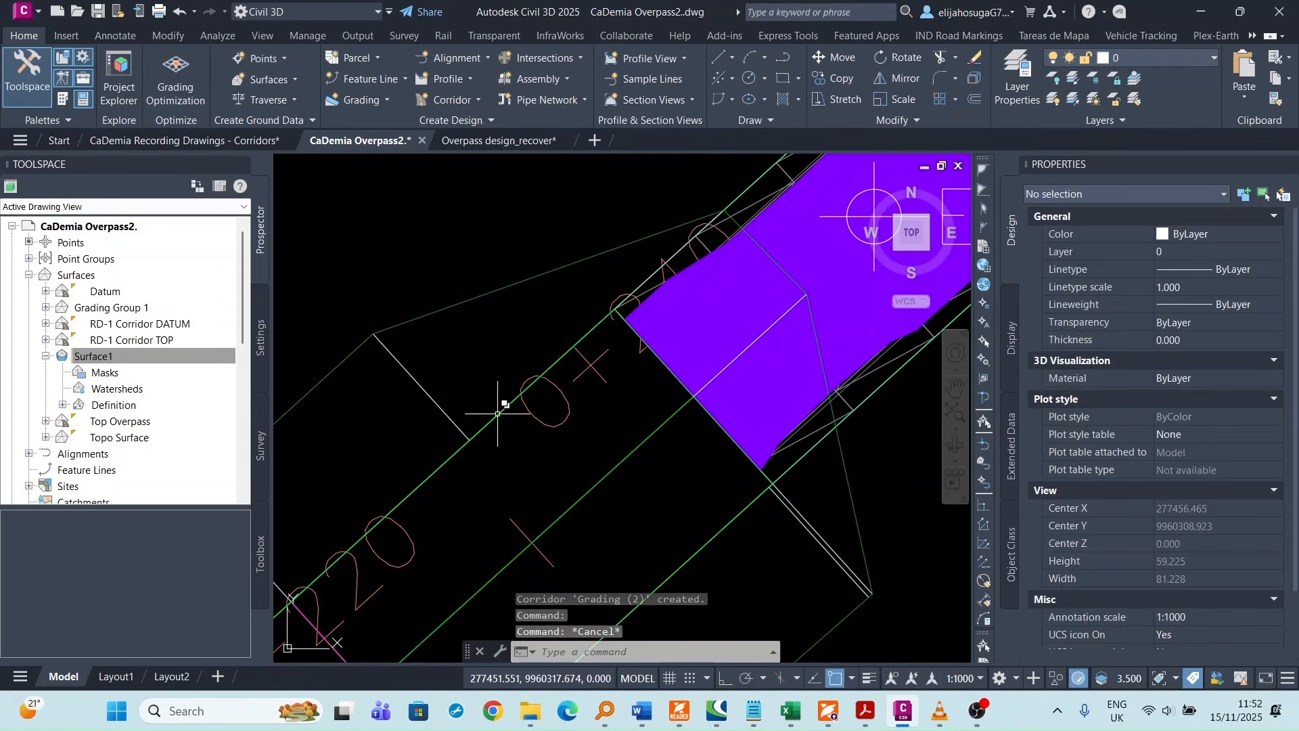
# - Open Grading alignment2 for geometry editing and start a Free Curve Fillet between two entities by radius
pyautogui.click(498, 413)
pyautogui.click(604, 472)
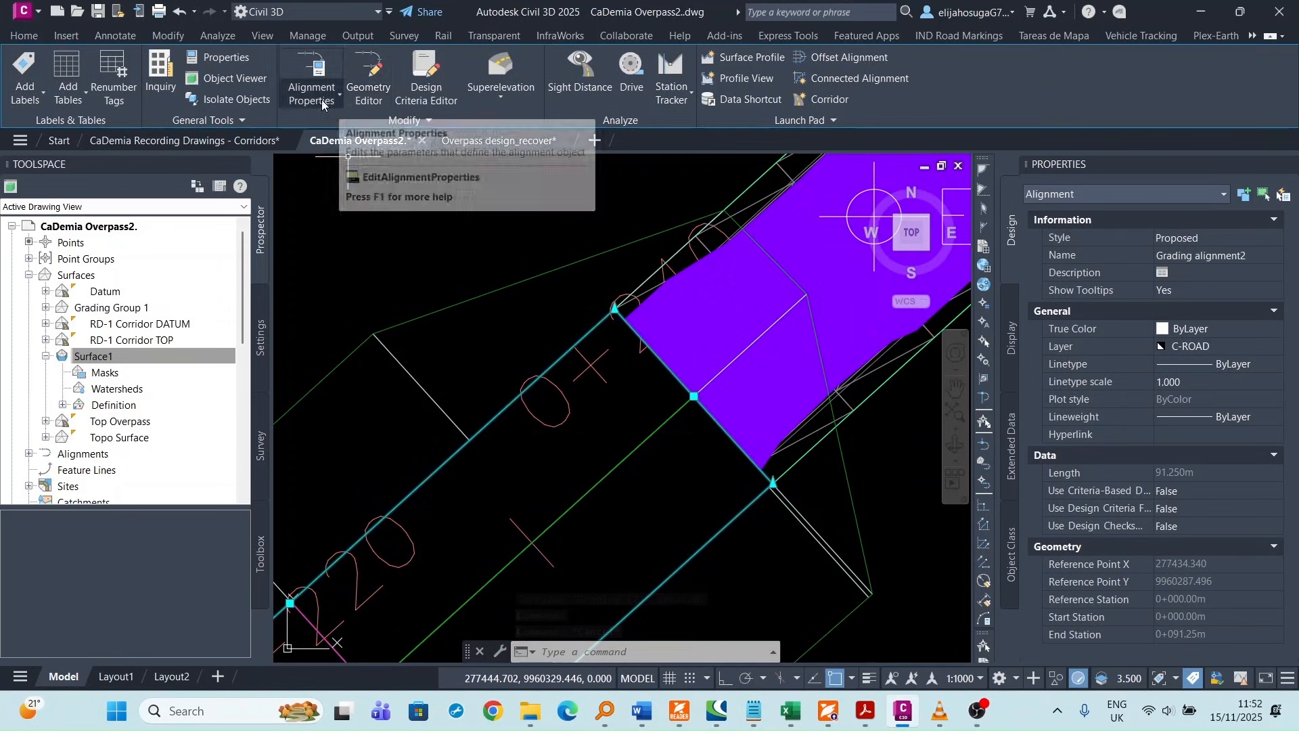
pyautogui.click(370, 79)
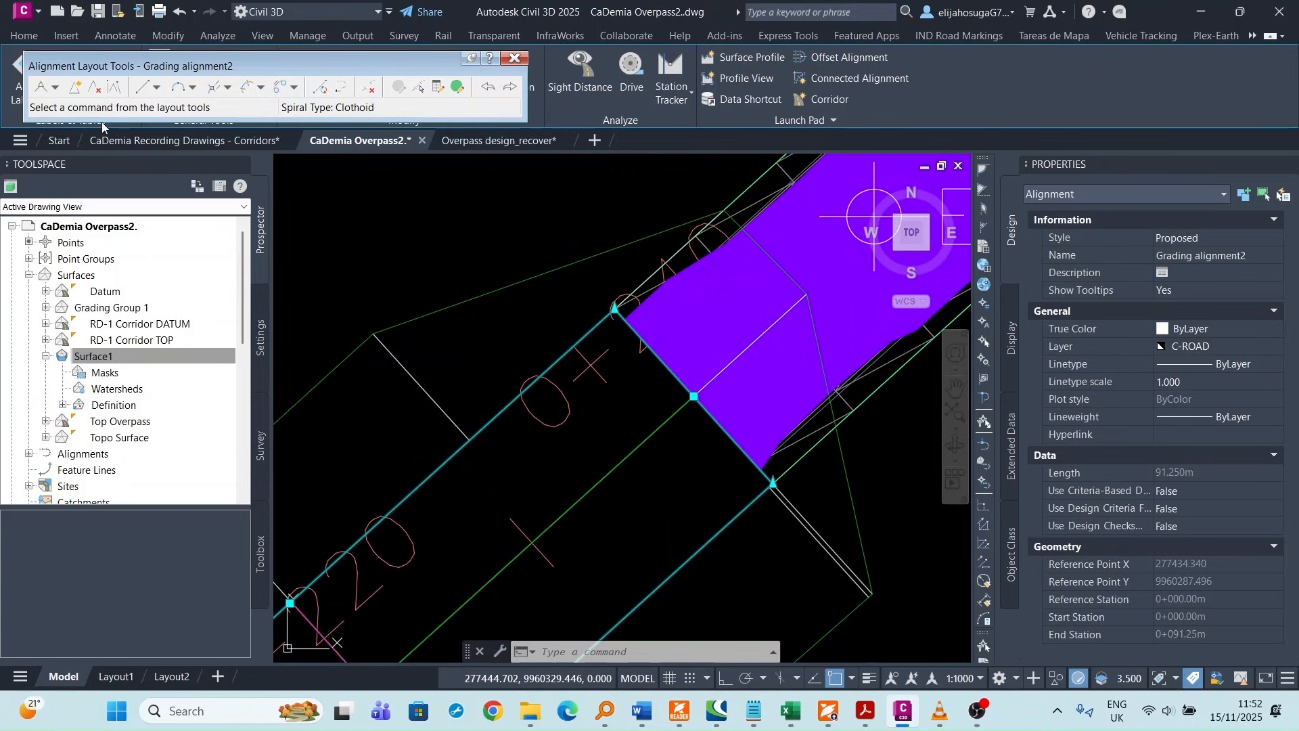
pyautogui.click(193, 86)
pyautogui.click(473, 206)
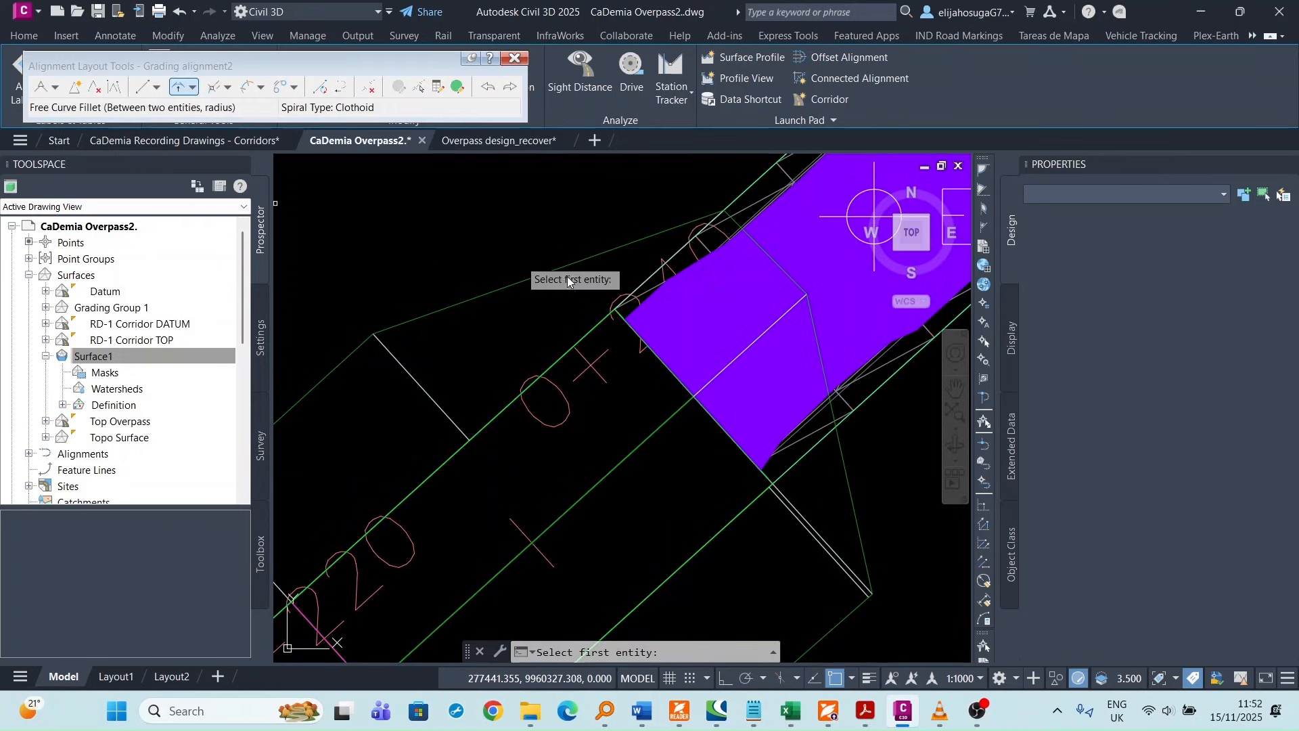
# - Try to fillet Grading alignment2's northwestern deck corner, picking the long side first and the deck-end segment second
pyautogui.click(595, 323)
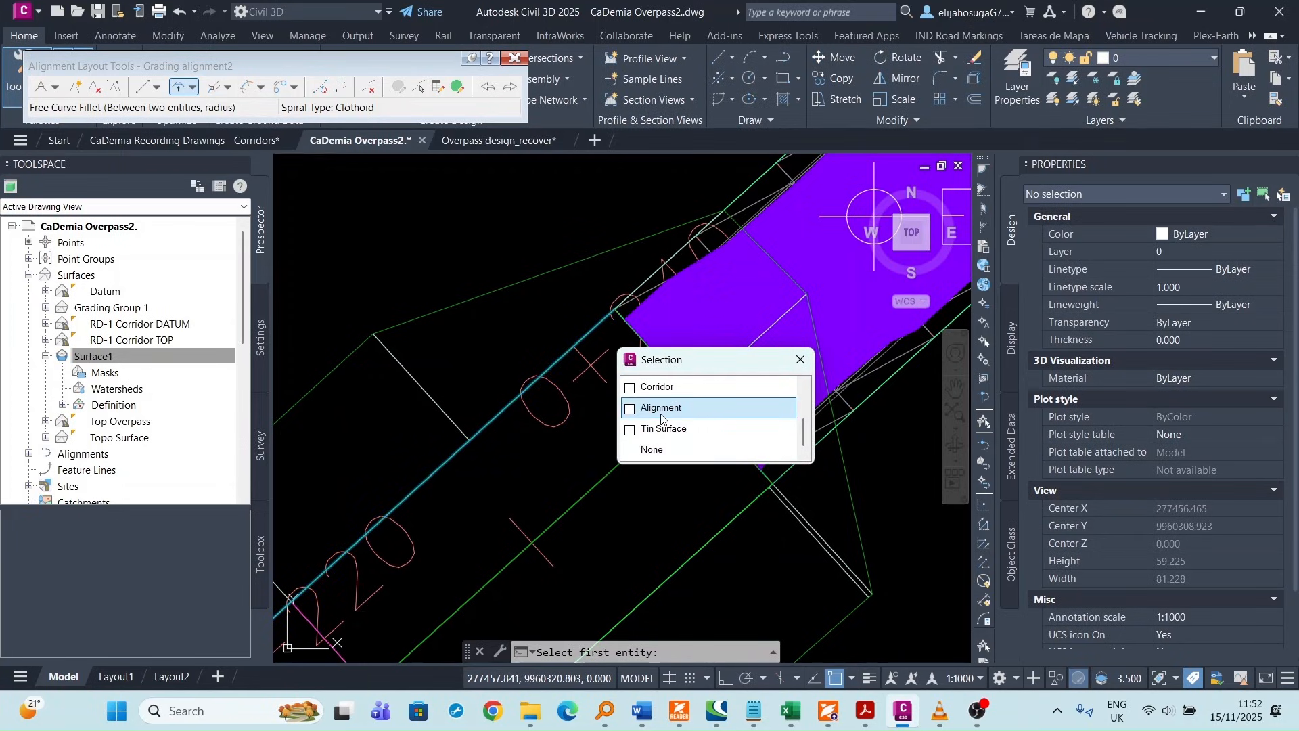
pyautogui.click(663, 408)
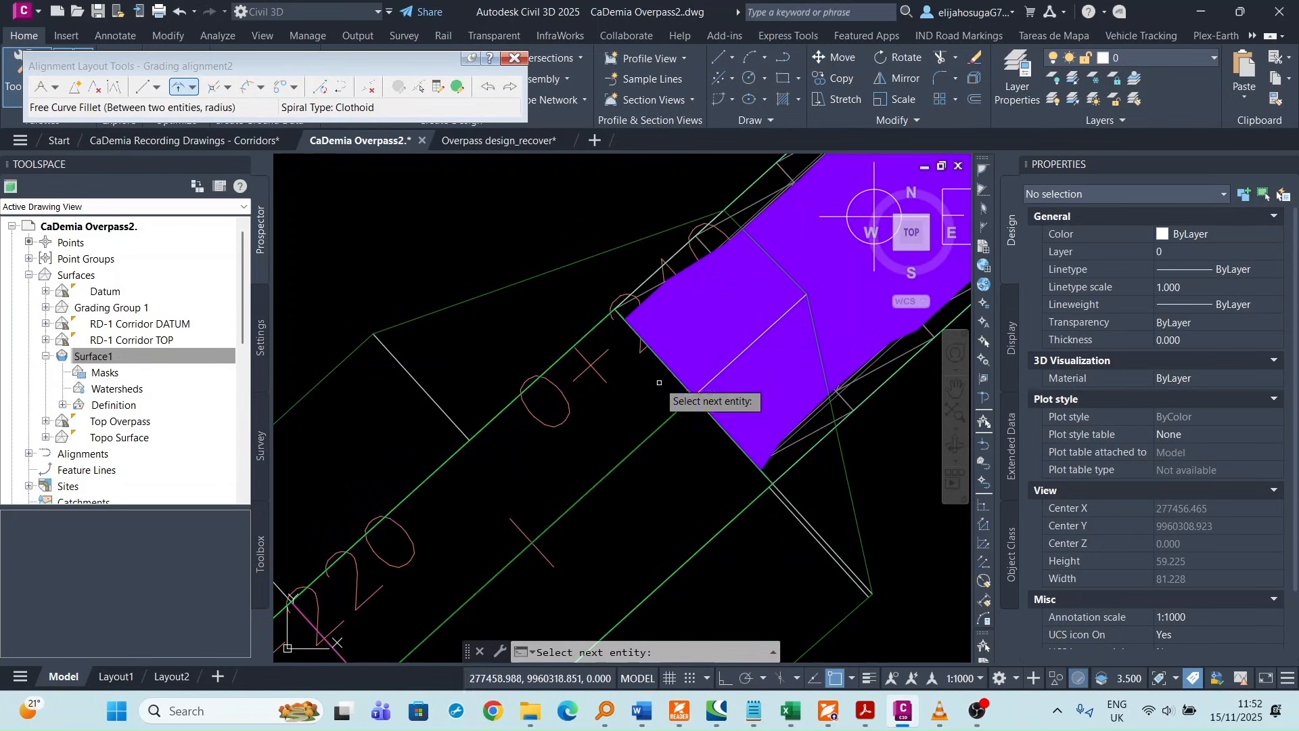
pyautogui.click(621, 315)
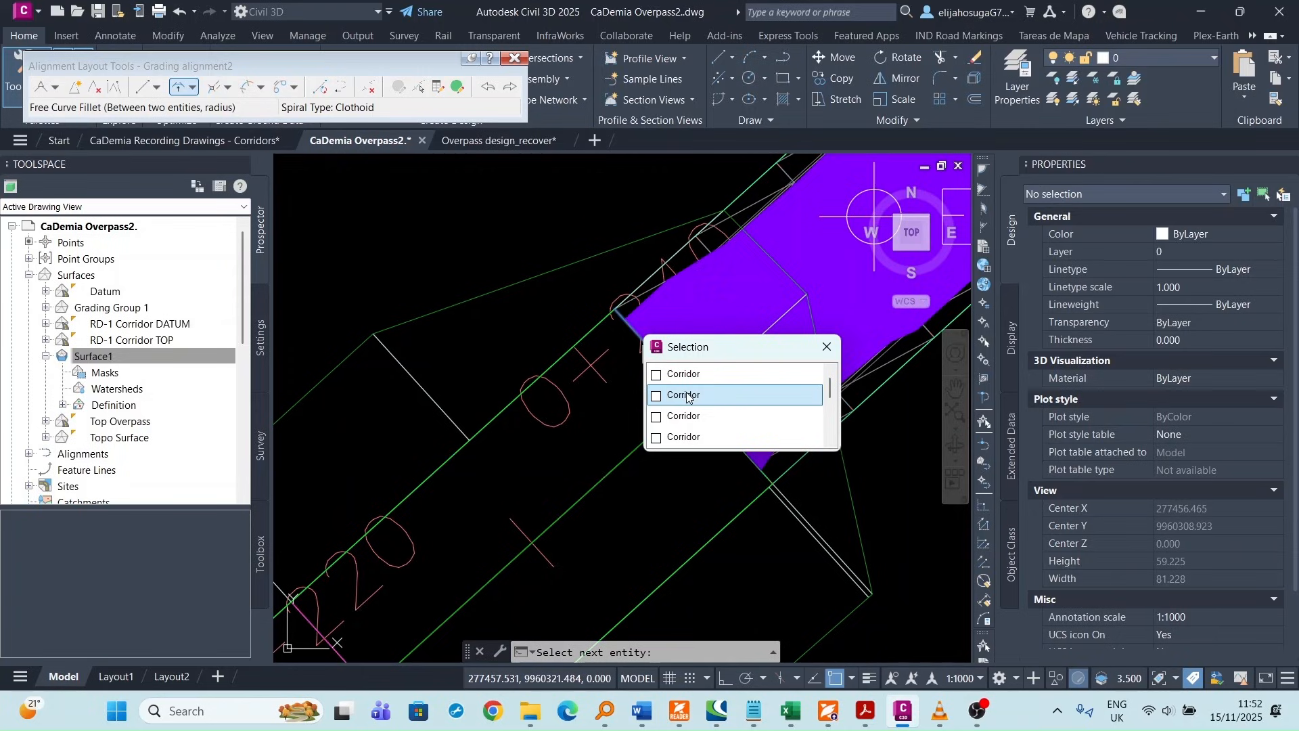
pyautogui.scroll(-2, 687, 419)
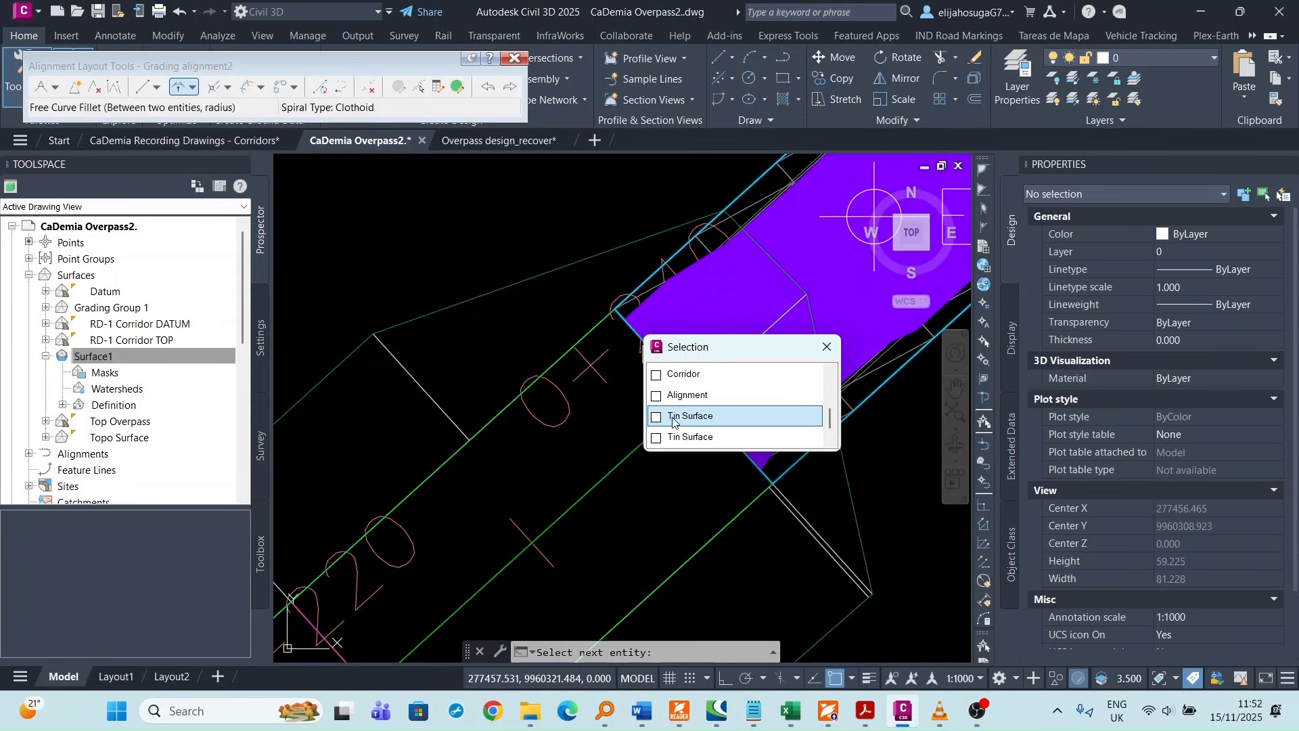
pyautogui.click(680, 395)
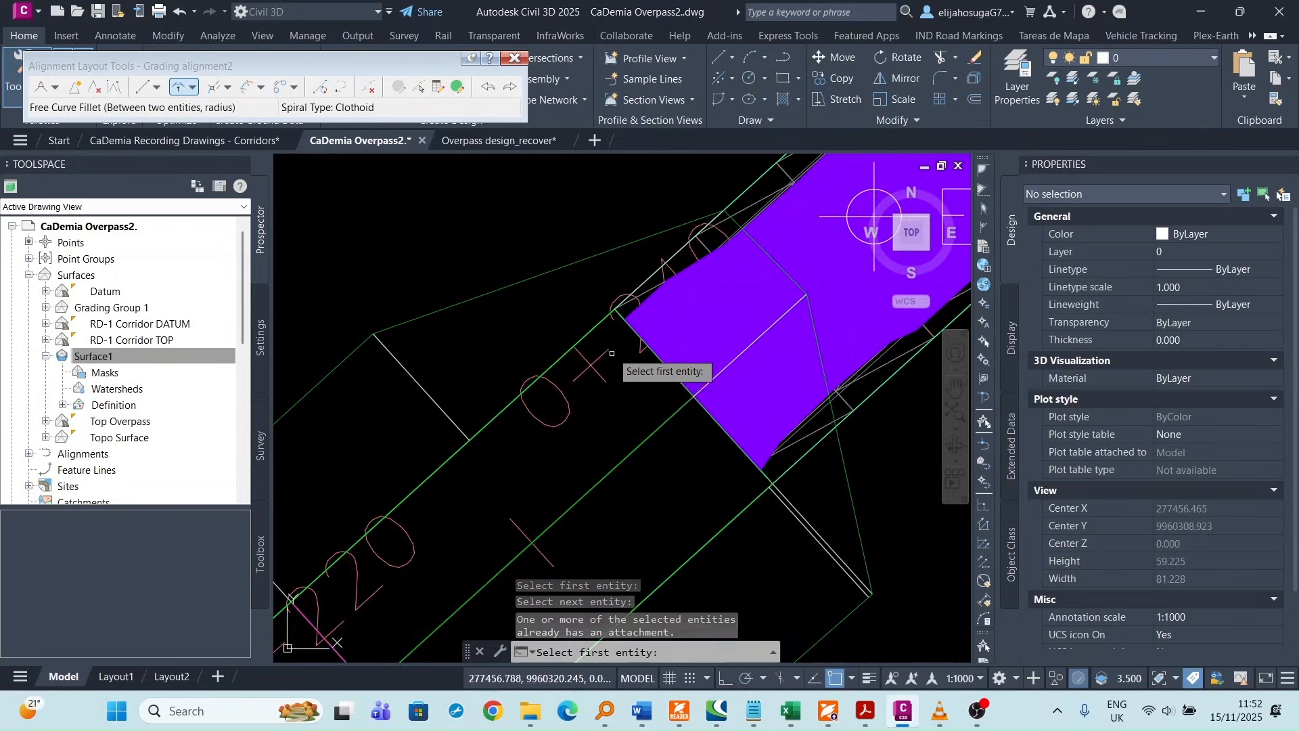
pyautogui.scroll(6, 609, 345)
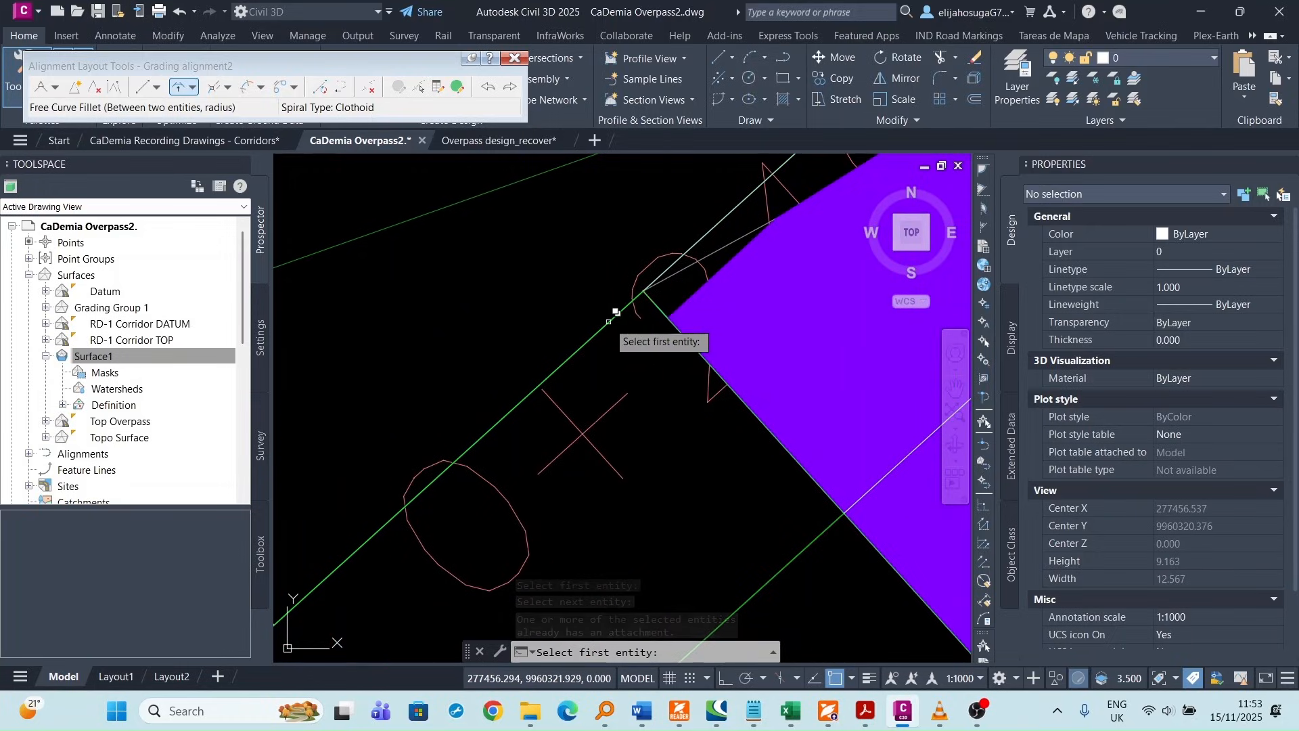
pyautogui.click(617, 312)
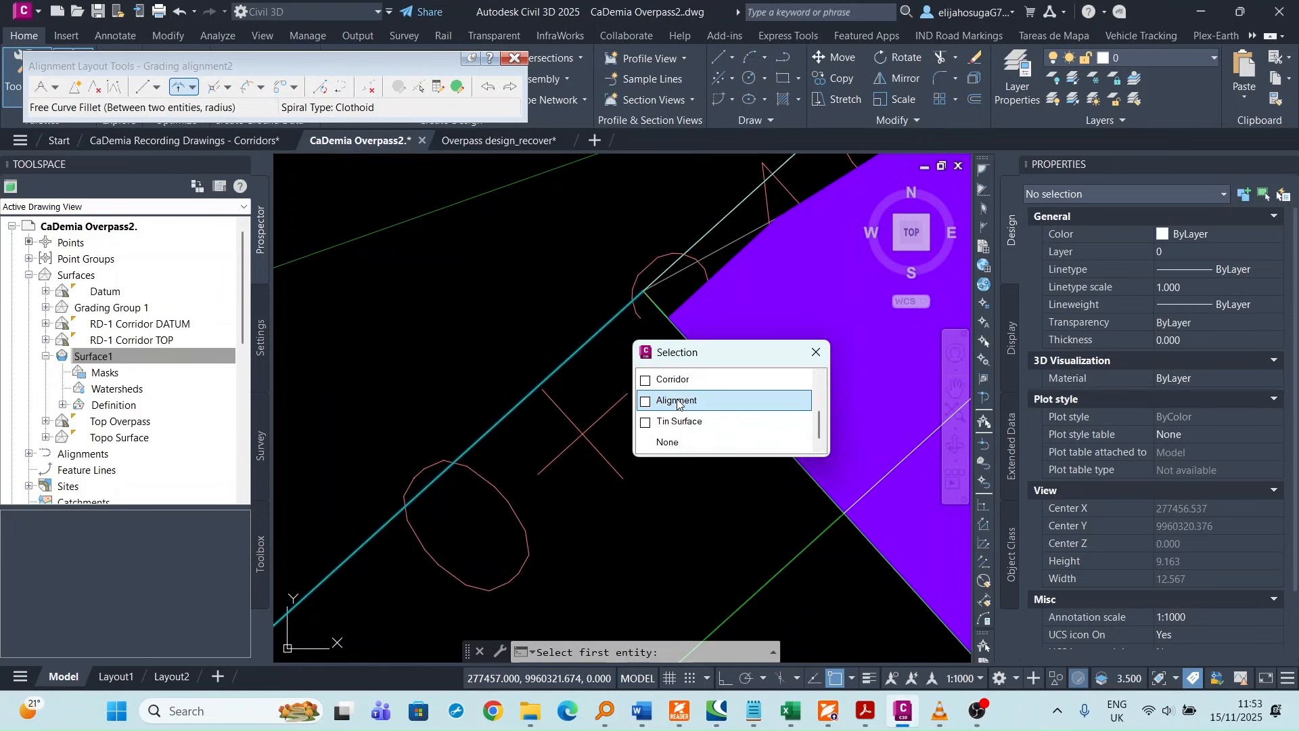
pyautogui.click(676, 400)
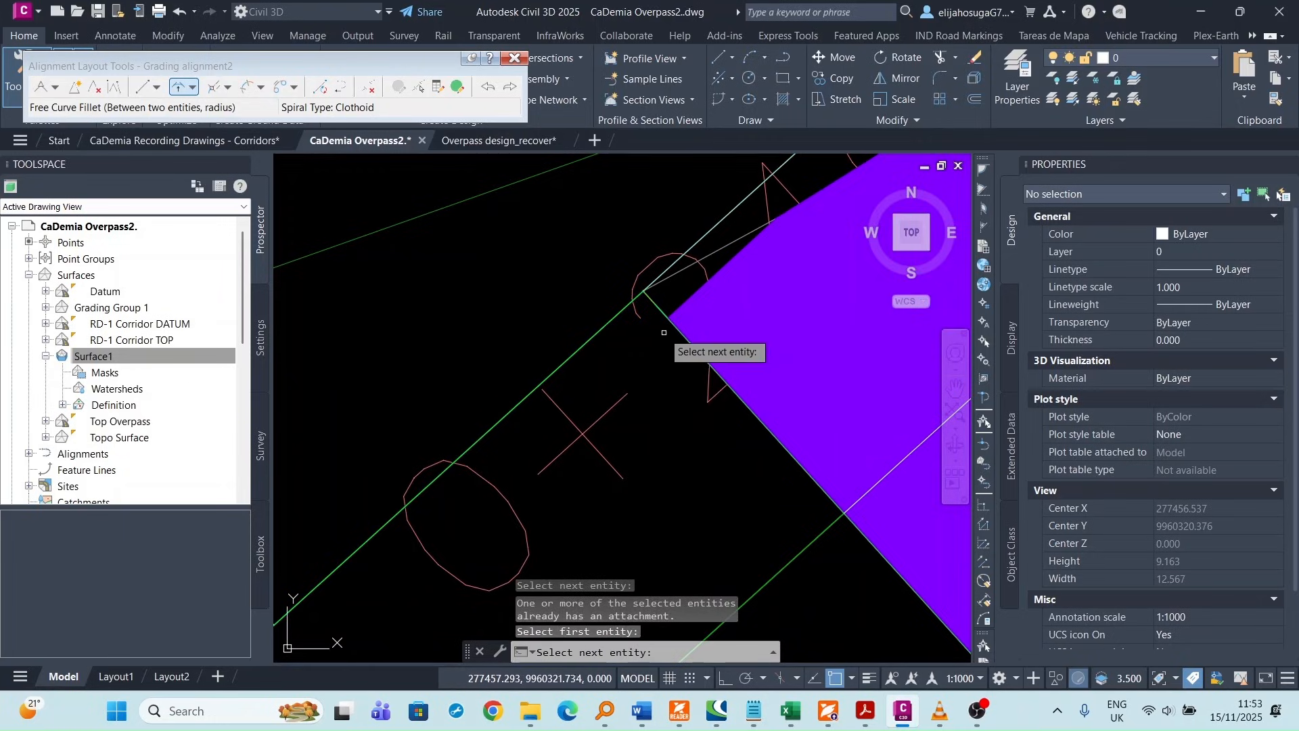
pyautogui.click(654, 303)
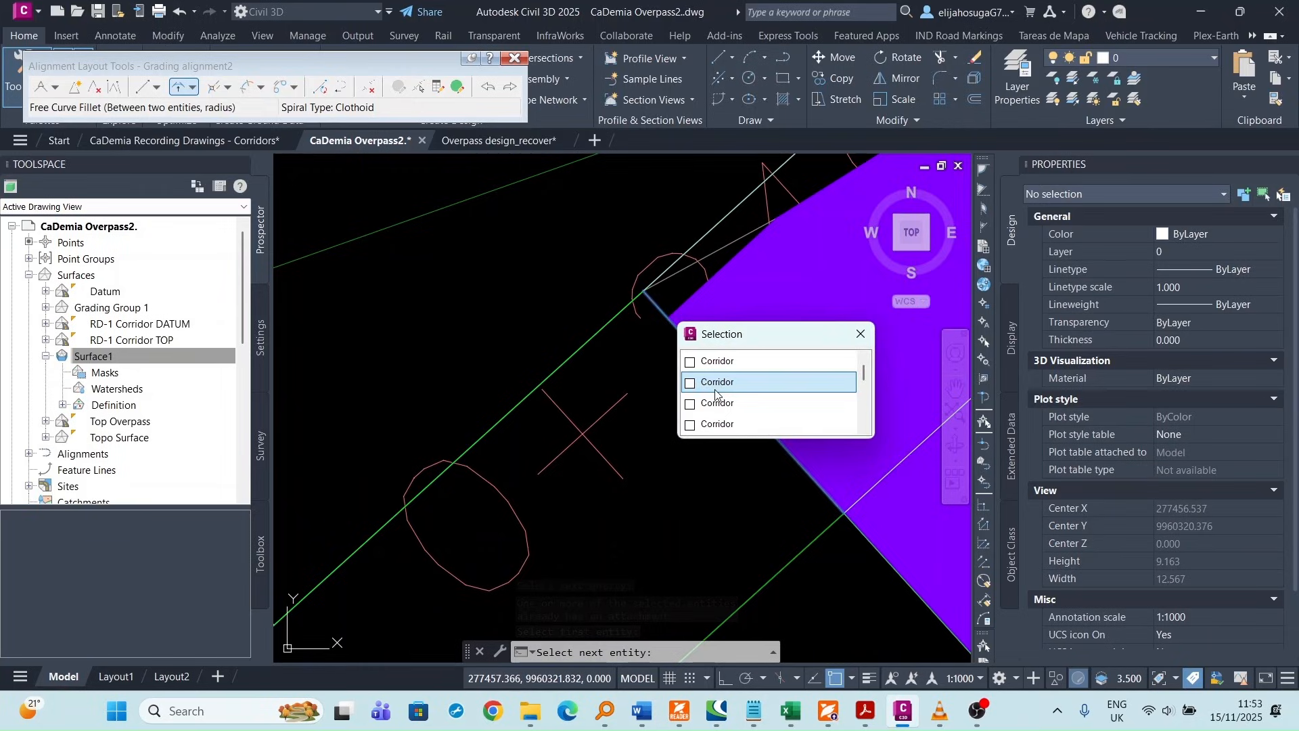
pyautogui.scroll(-3, 717, 406)
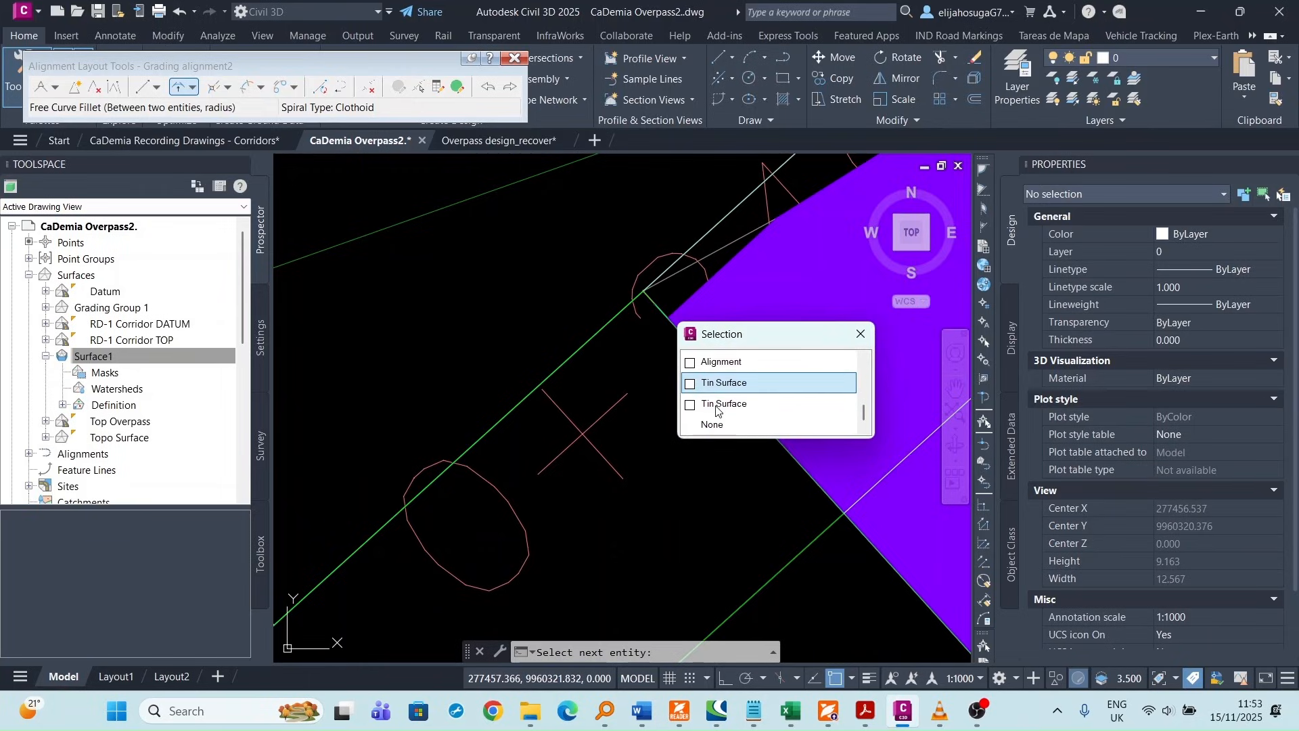
pyautogui.click(716, 362)
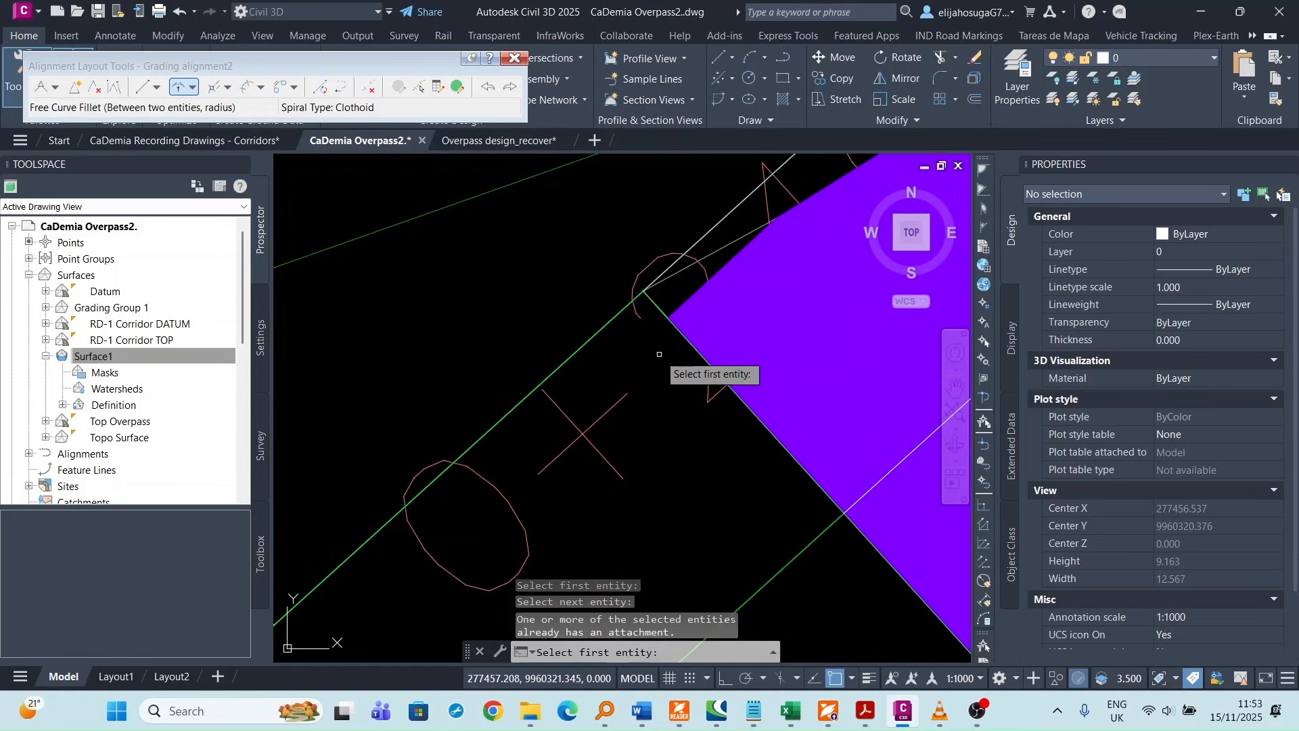
# - Fillet Grading alignment2's southeastern deck corner from the long side to the deck-end segment, with a Lessthan180 solution and 0.1 m radius
pyautogui.scroll(-2, 658, 354)
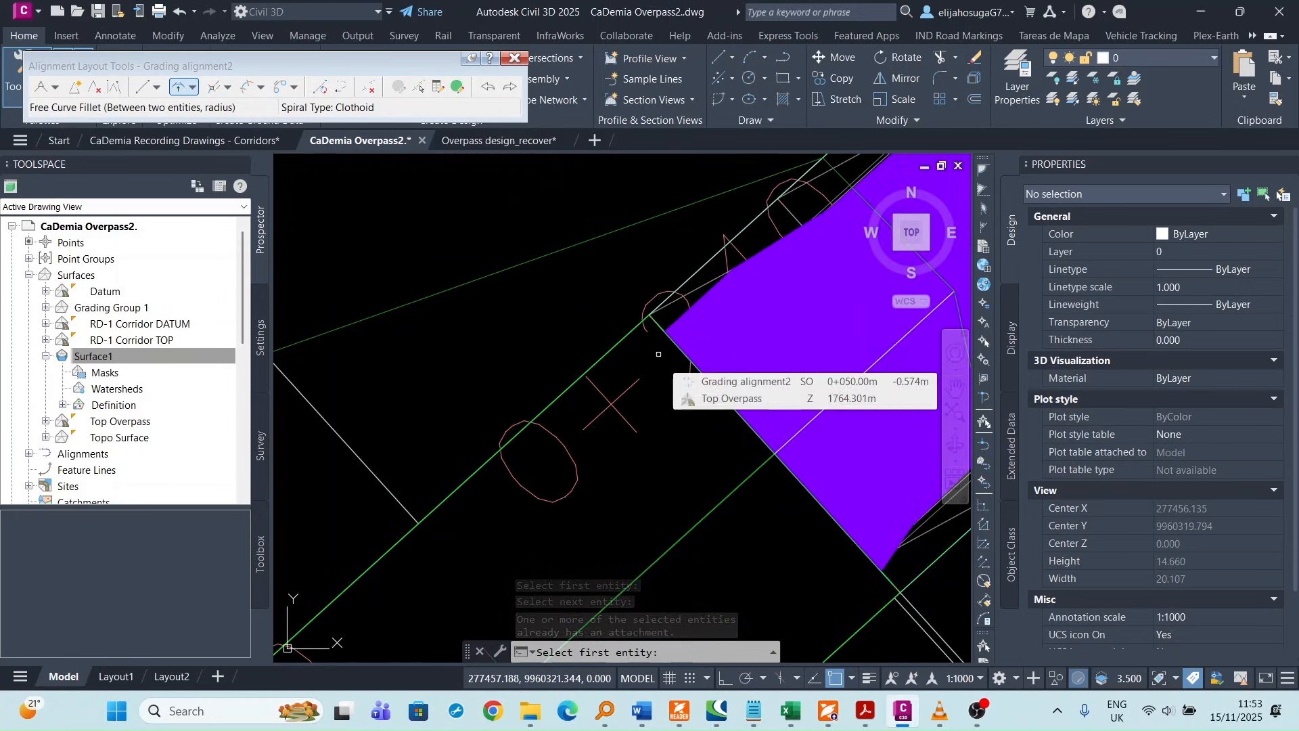
pyautogui.scroll(-4, 657, 354)
pyautogui.scroll(-1, 655, 354)
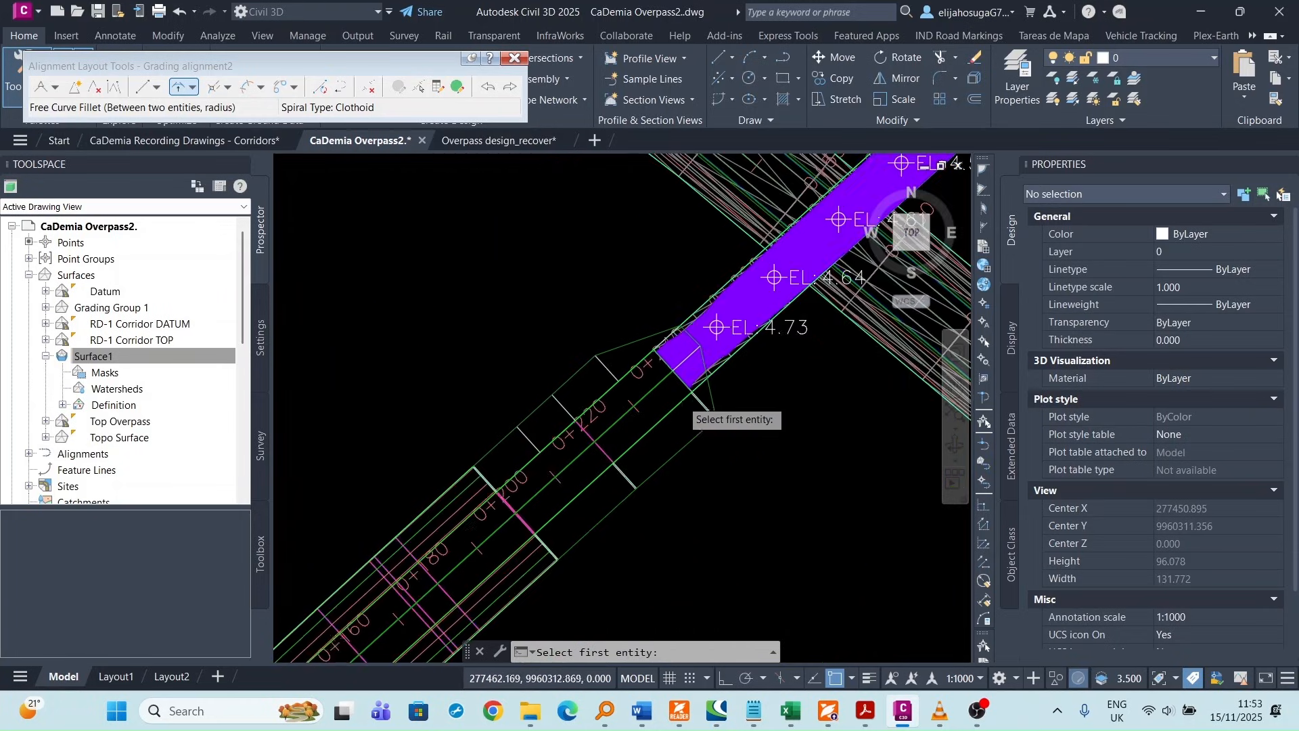
pyautogui.scroll(5, 724, 361)
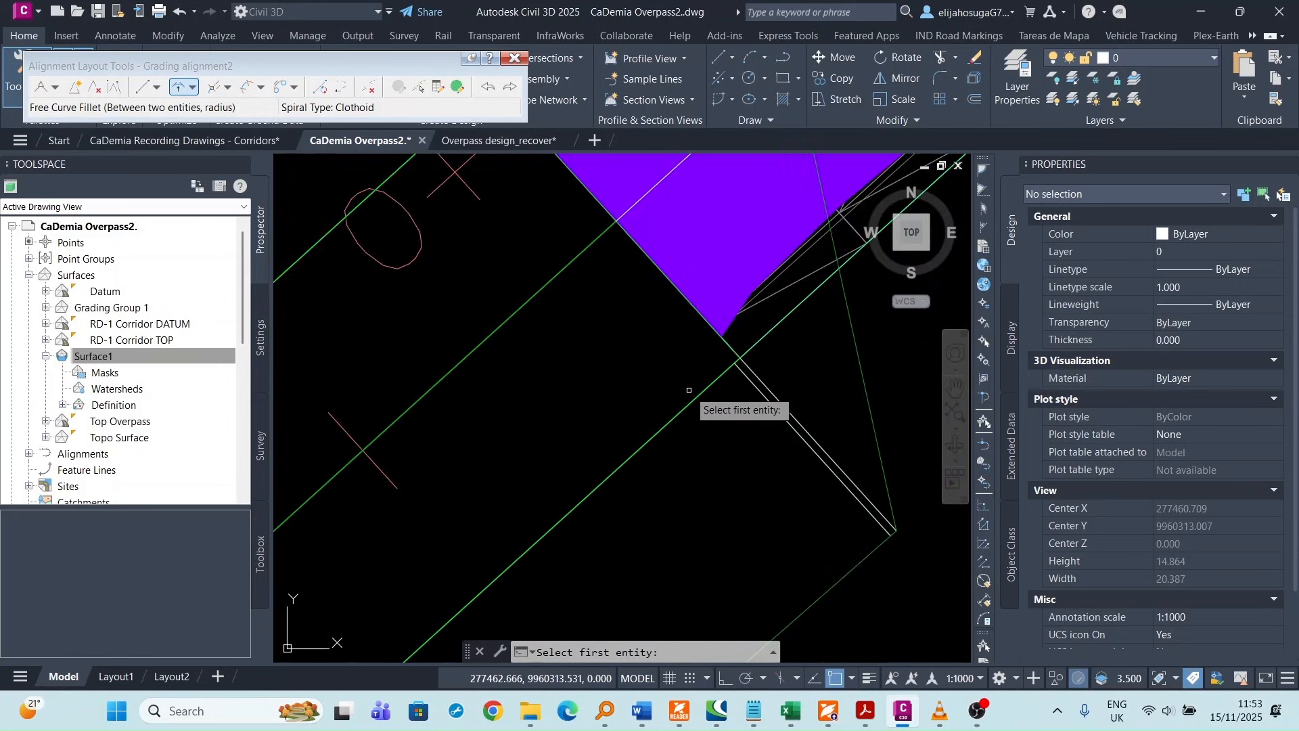
pyautogui.click(723, 378)
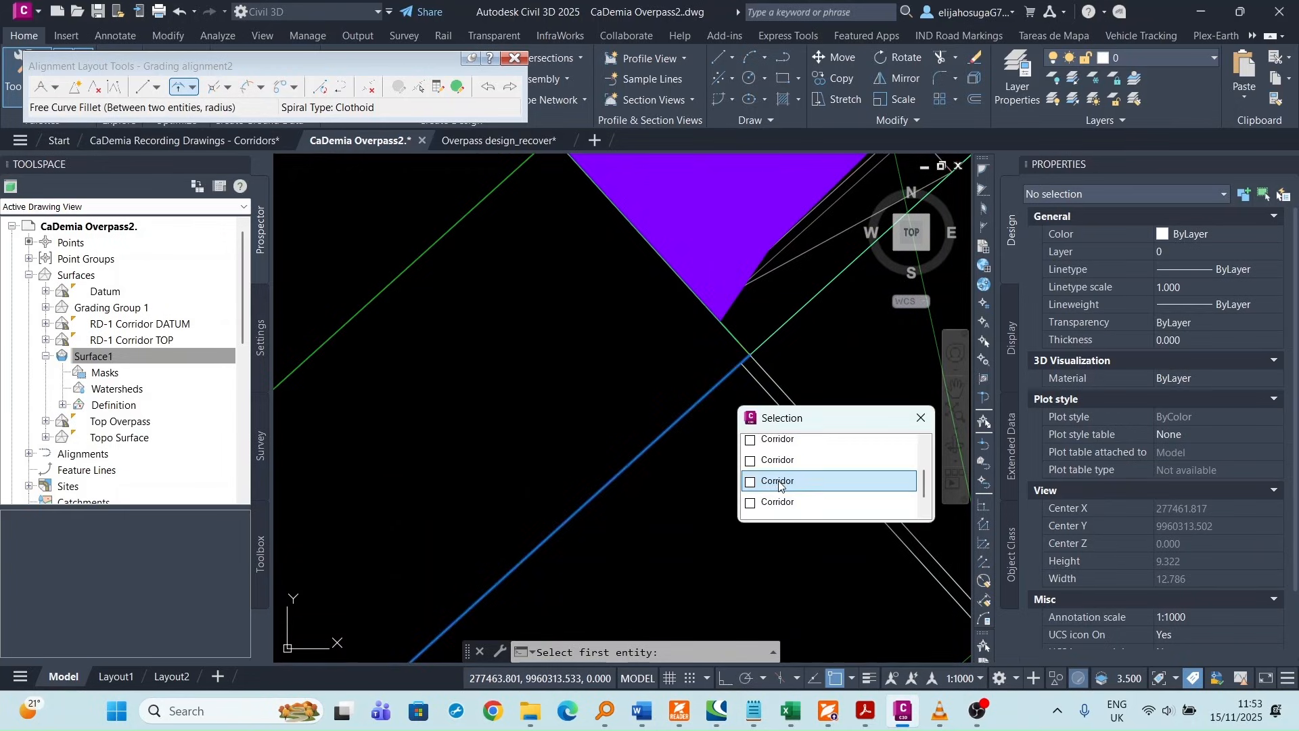
pyautogui.click(780, 465)
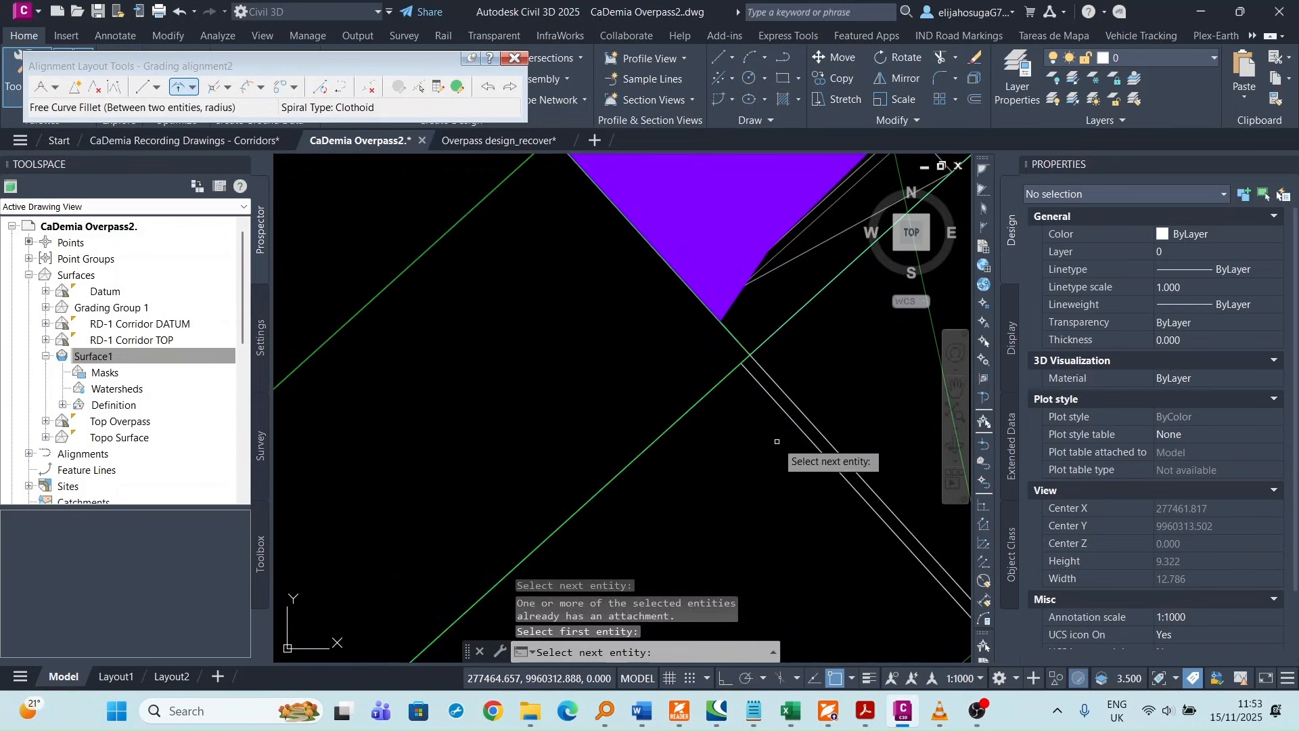
pyautogui.click(735, 338)
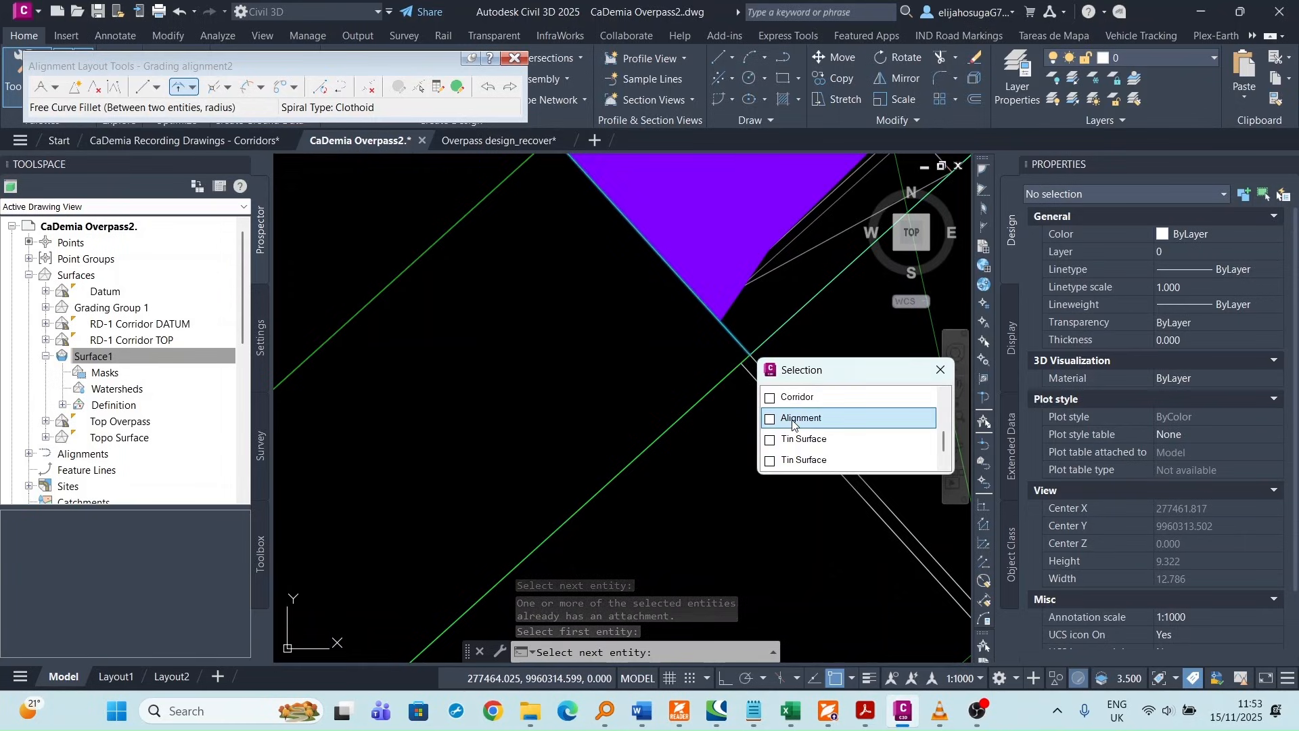
pyautogui.click(793, 419)
pyautogui.click(849, 479)
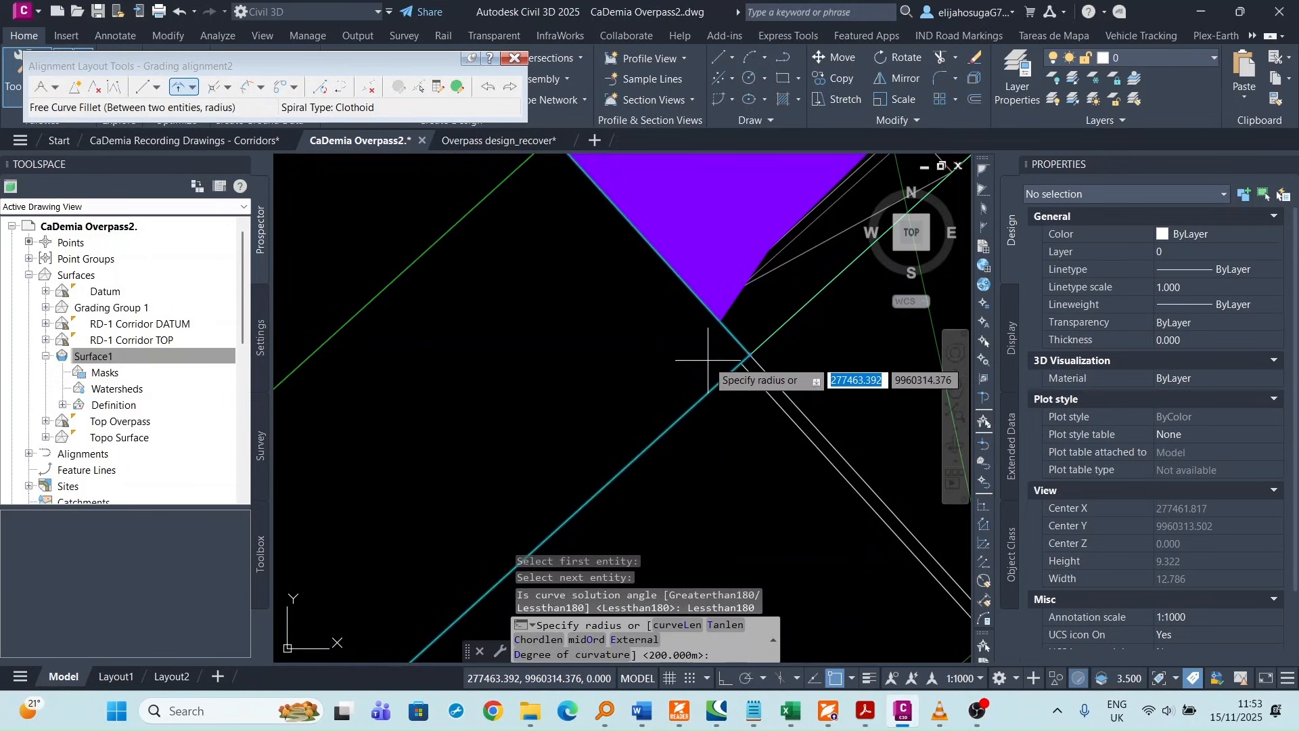
pyautogui.write('0.1')
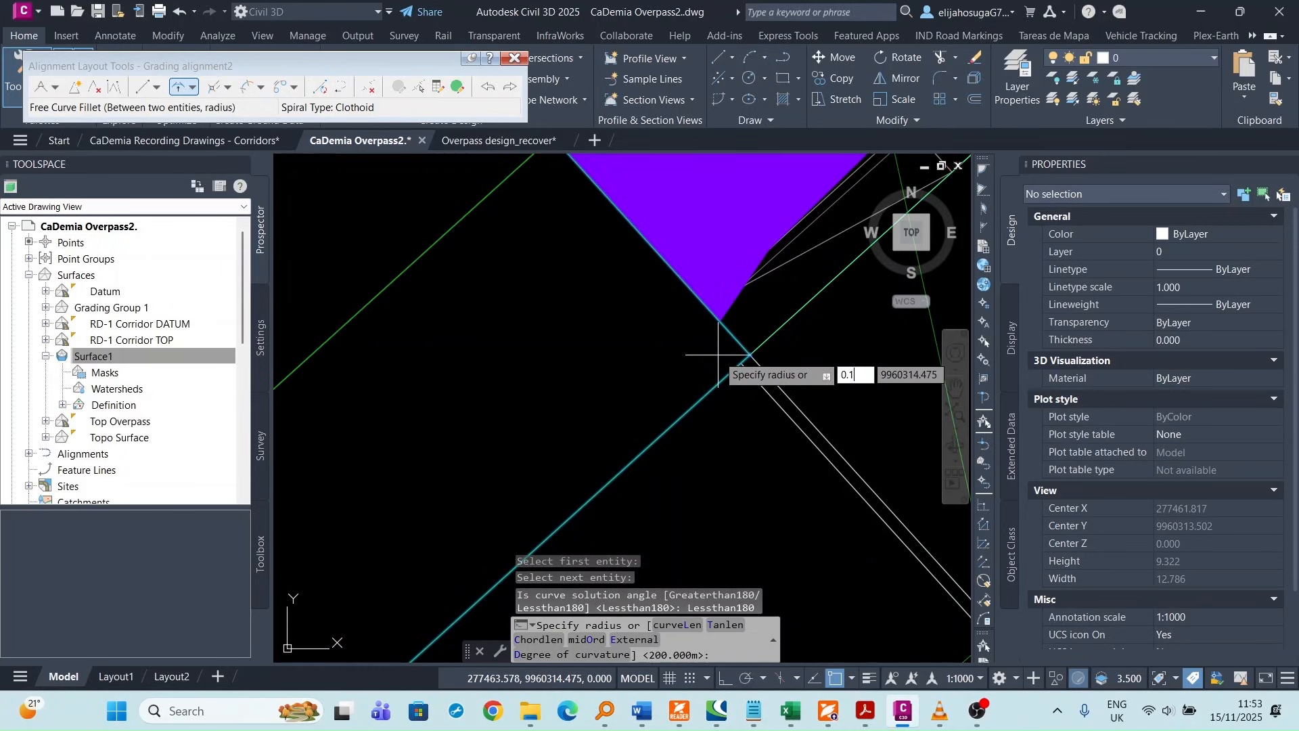
pyautogui.press('Return')
# - Fillet the alignment's northwestern deck corner, picking the deck-end segment before the long side, with a Lessthan180 solution and 0.1 m radius
pyautogui.scroll(-3, 607, 299)
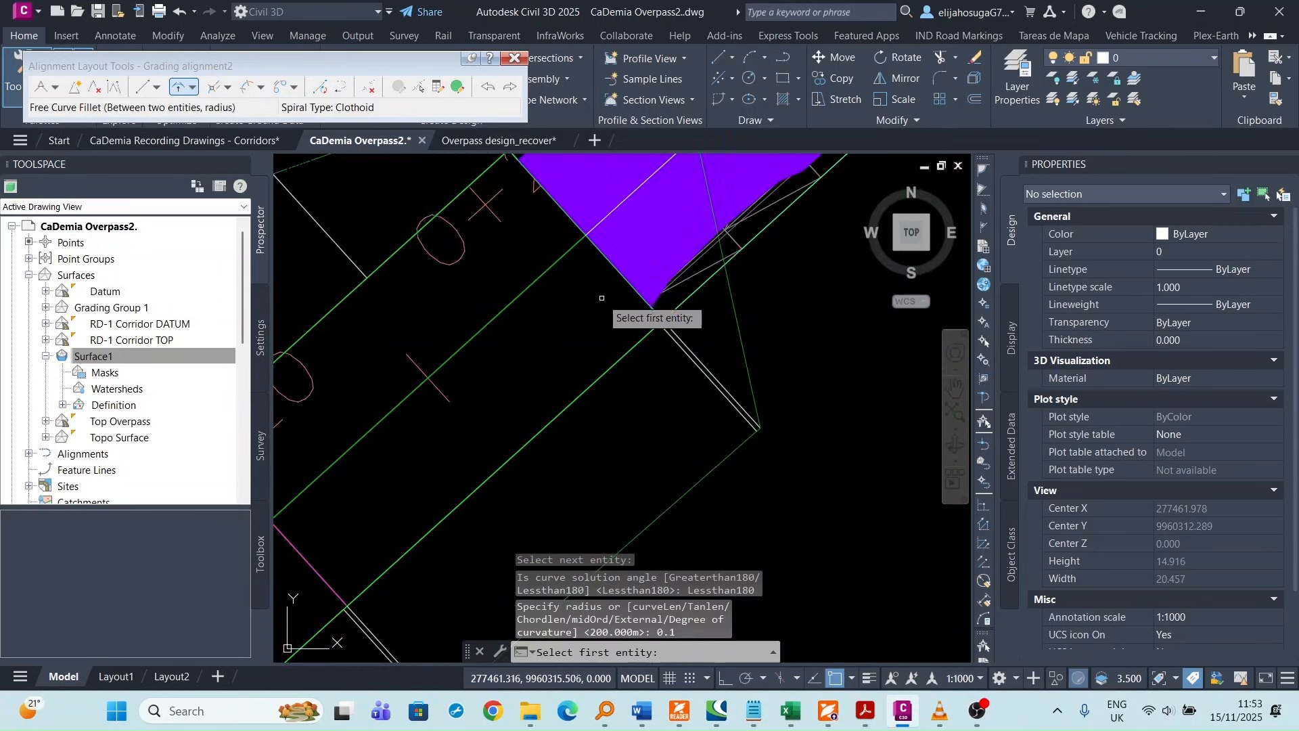
pyautogui.moveTo(587, 292); pyautogui.dragTo(671, 450, button='middle')
pyautogui.scroll(6, 632, 305)
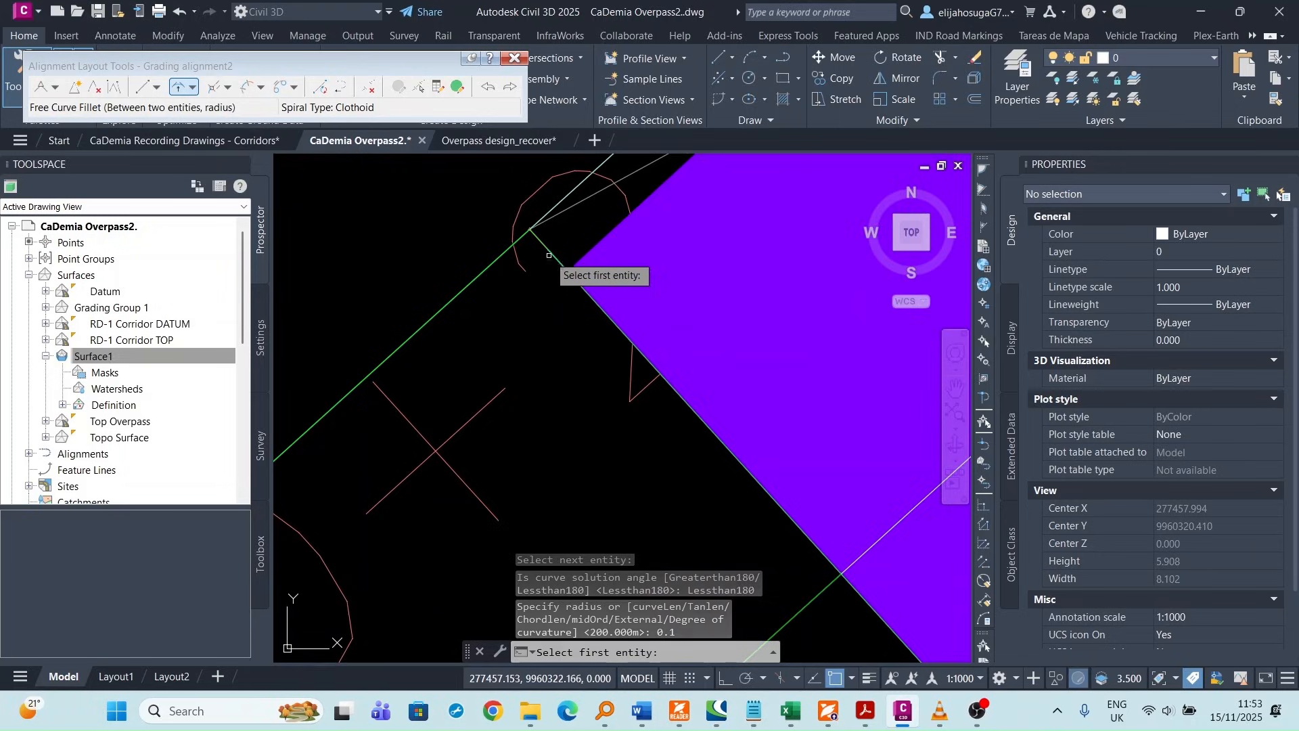
pyautogui.click(549, 248)
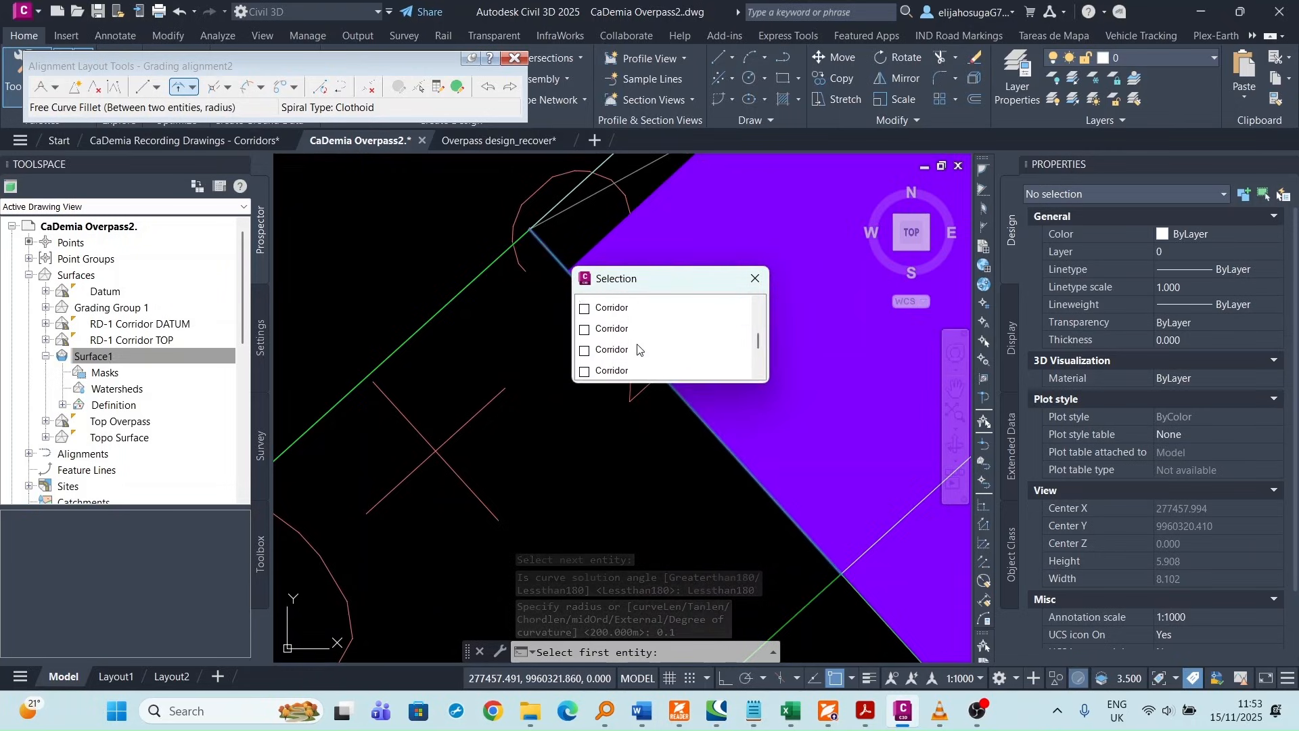
pyautogui.scroll(-2, 638, 349)
pyautogui.click(616, 327)
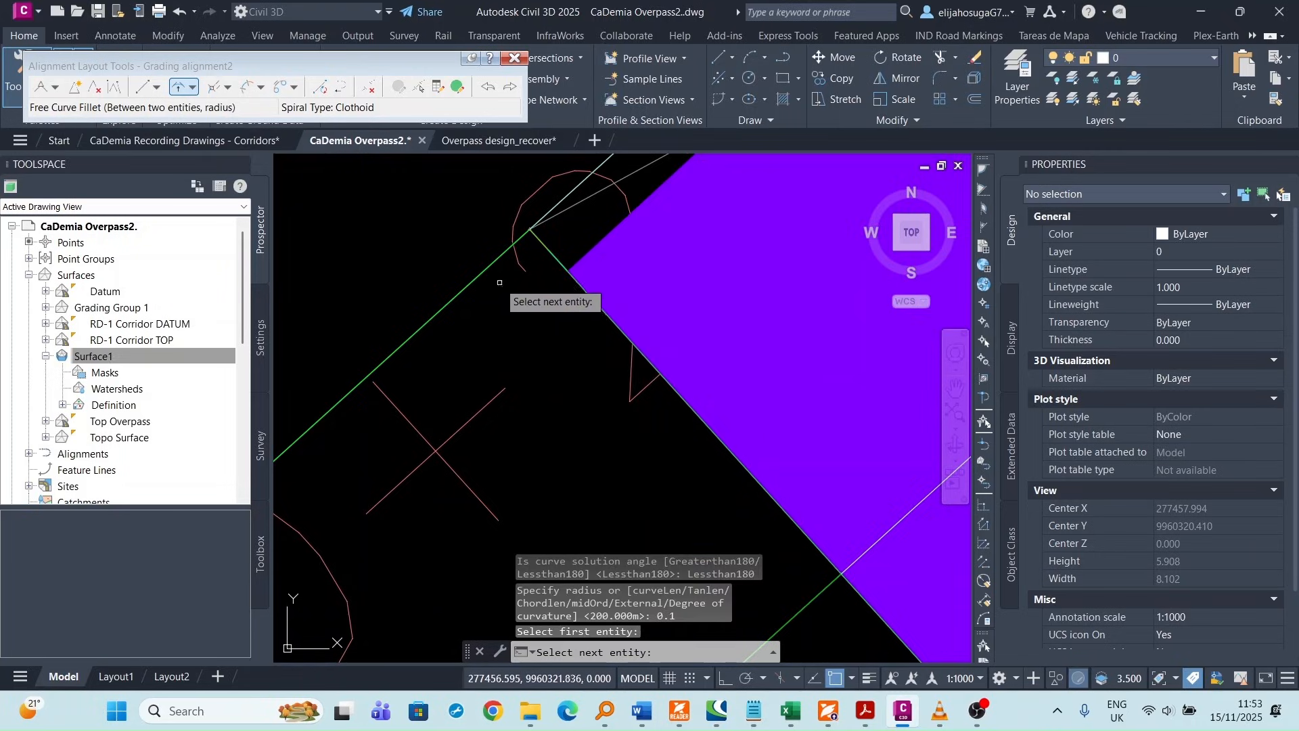
pyautogui.click(495, 260)
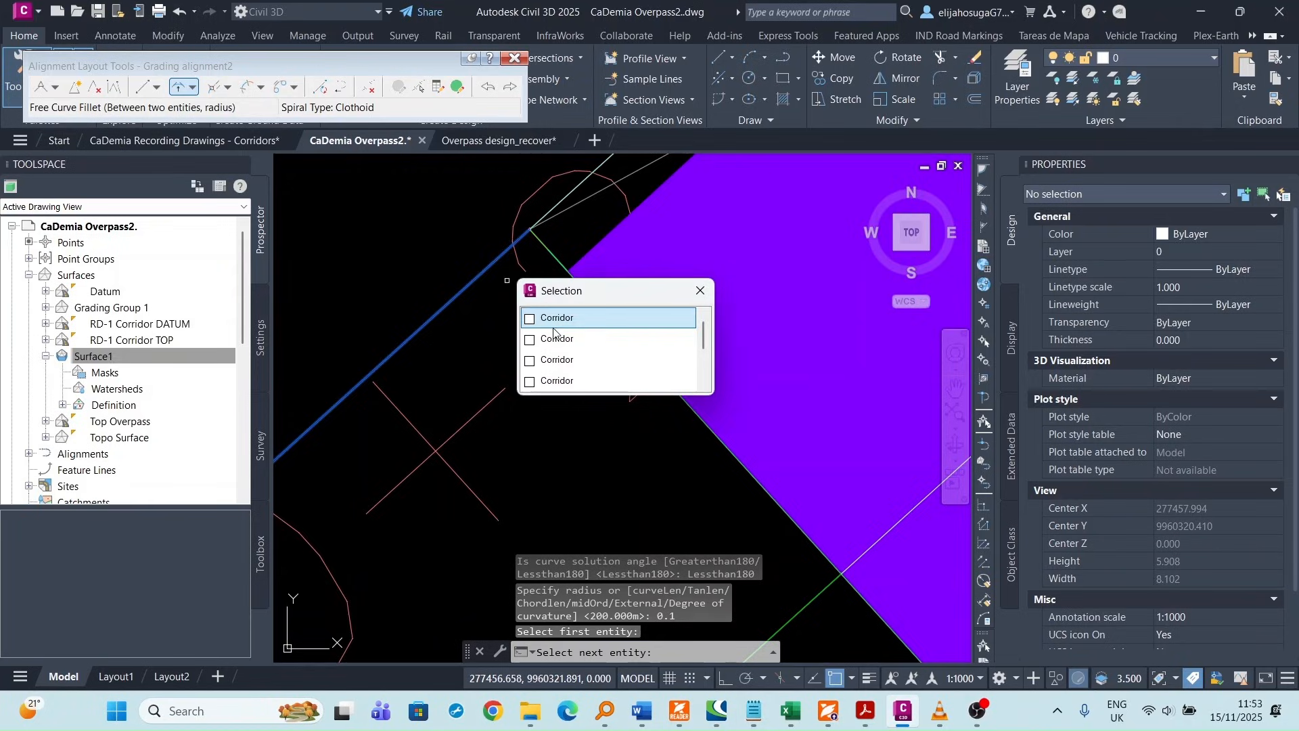
pyautogui.scroll(-2, 562, 339)
pyautogui.click(563, 342)
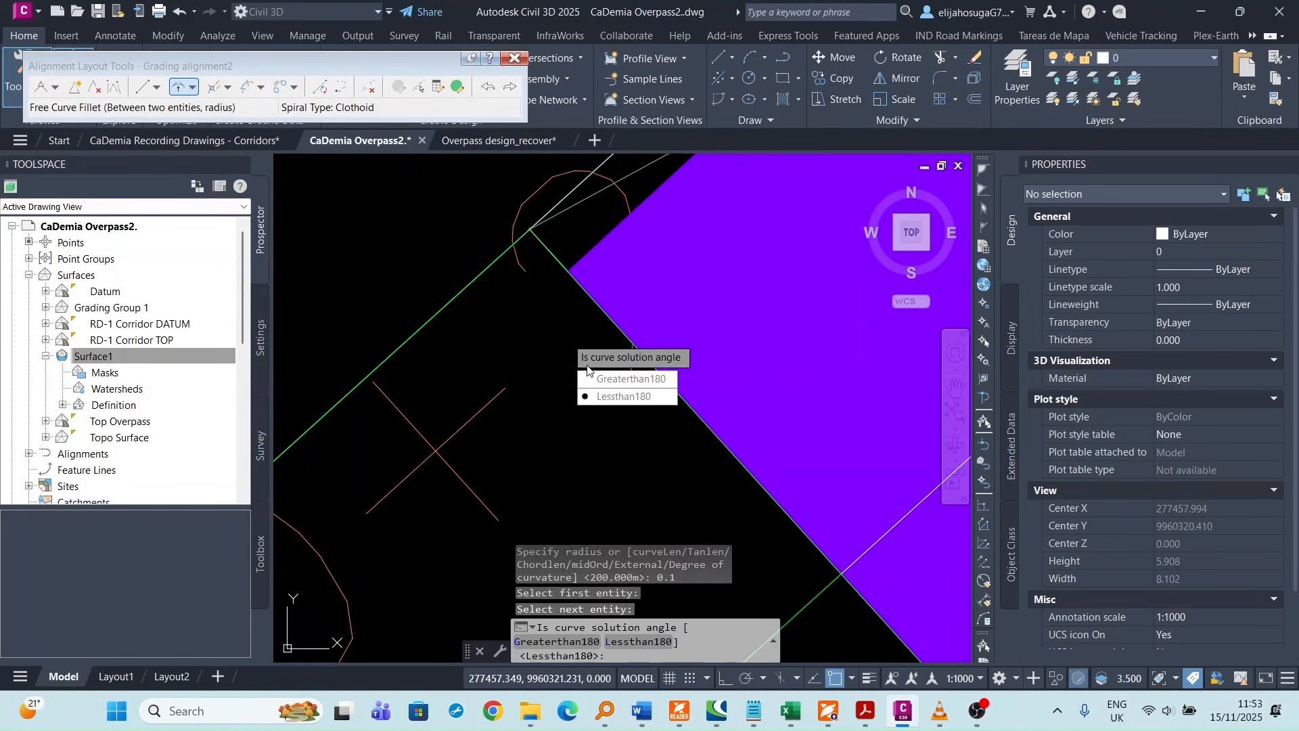
pyautogui.click(612, 396)
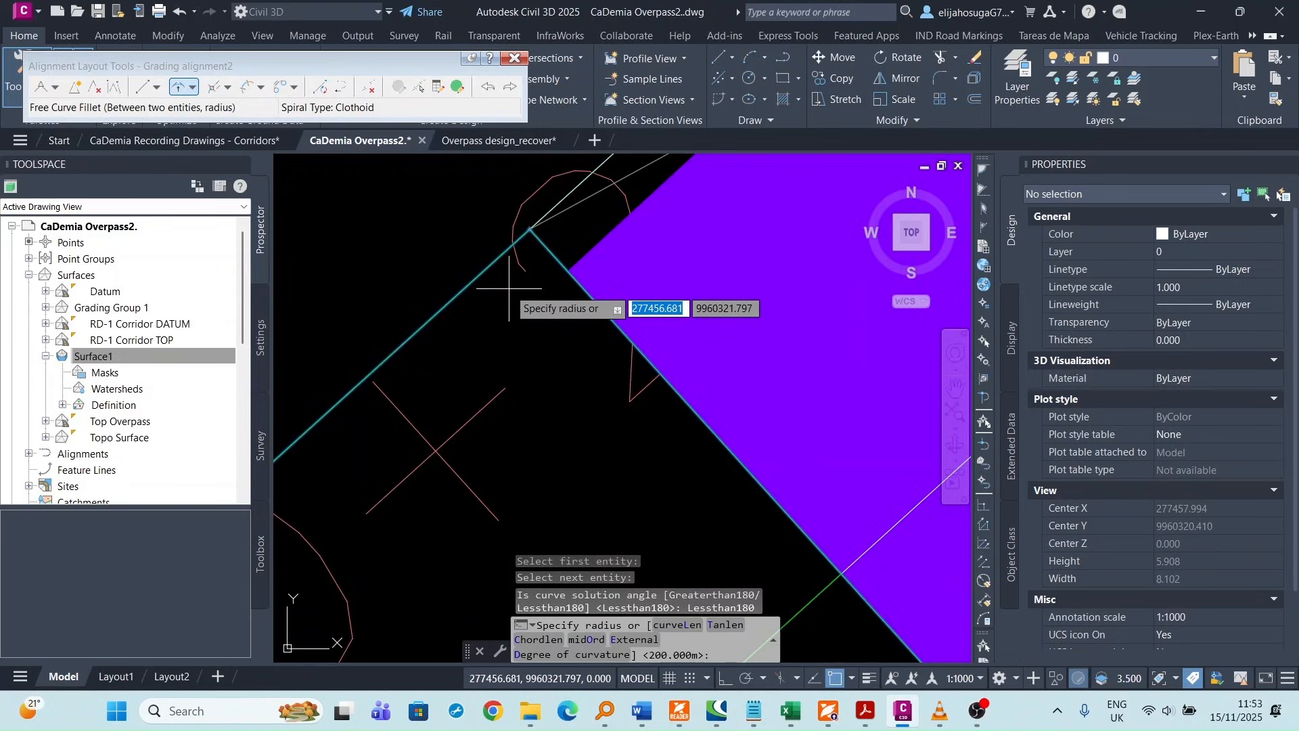
pyautogui.write('0.1')
pyautogui.press('Return')
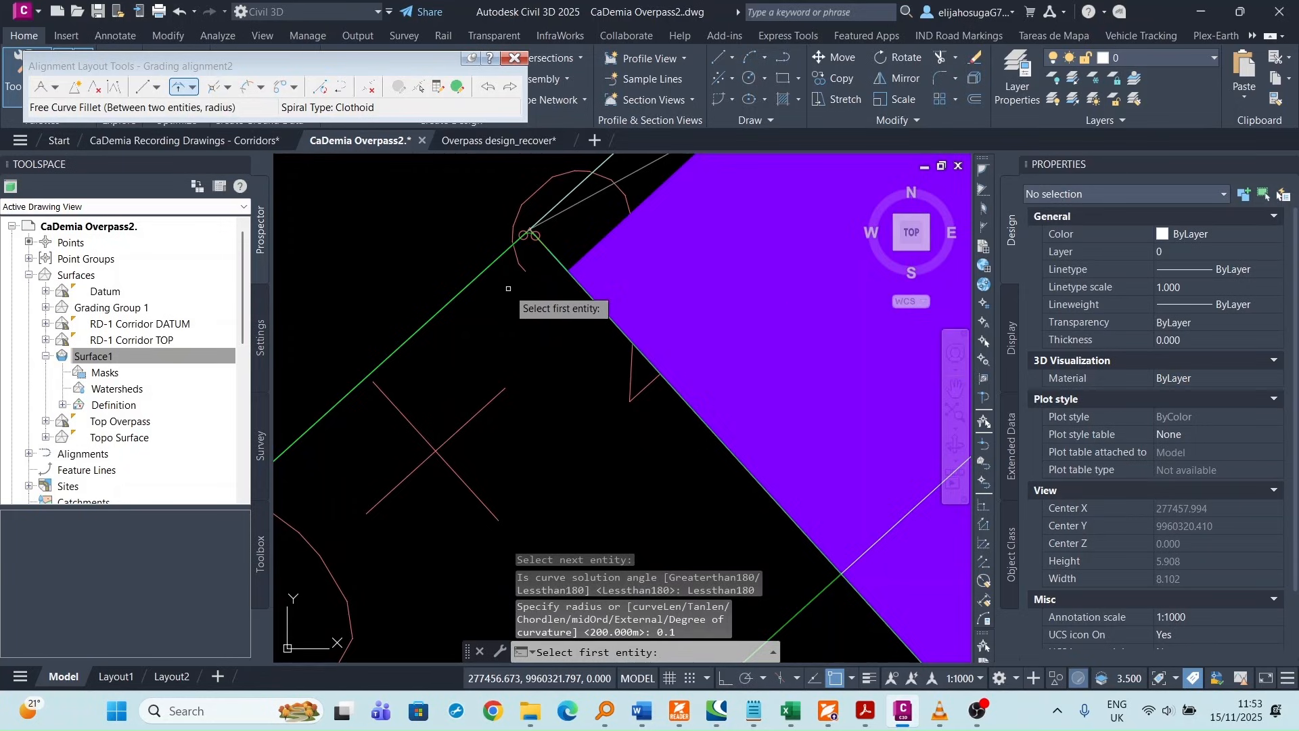
pyautogui.press('Escape')
# - Rebuild the Grading (2) corridor so its slopes follow the rounded alignment corners at the deck's southwestern end
pyautogui.scroll(-6, 508, 261)
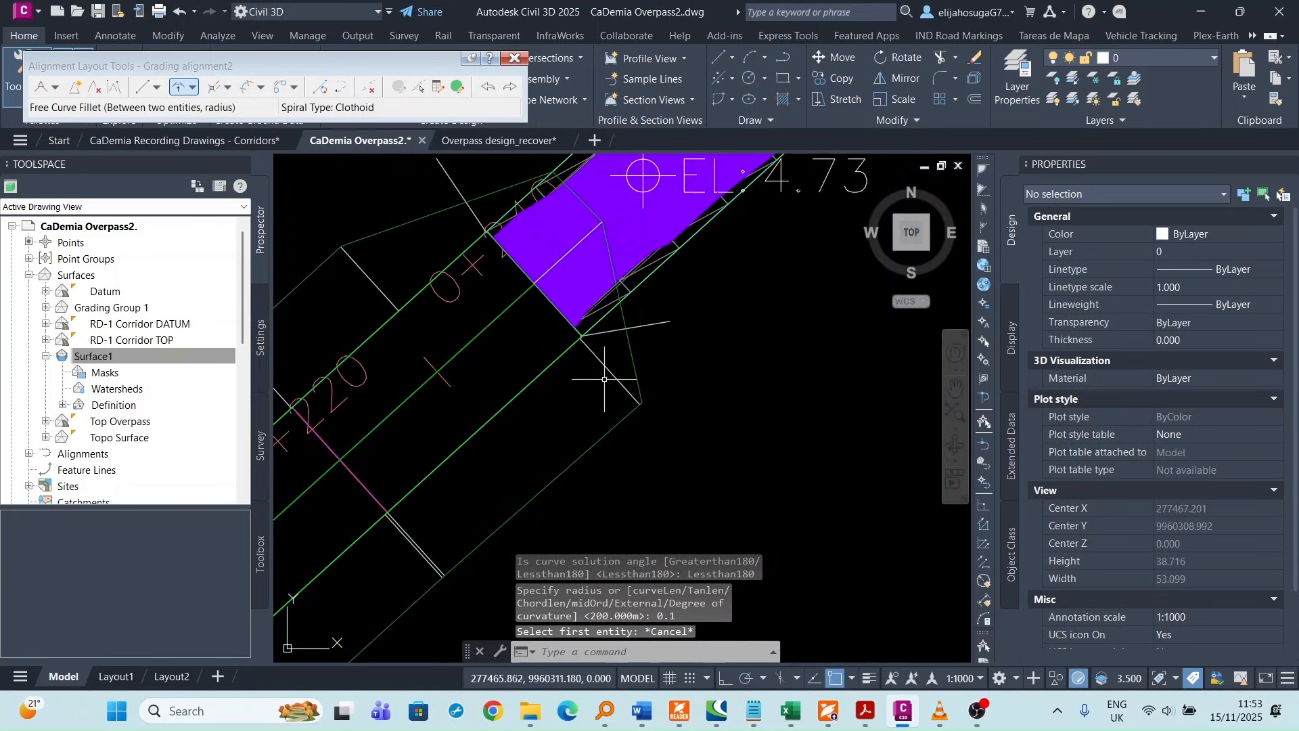
pyautogui.click(607, 432)
pyautogui.rightClick(607, 432)
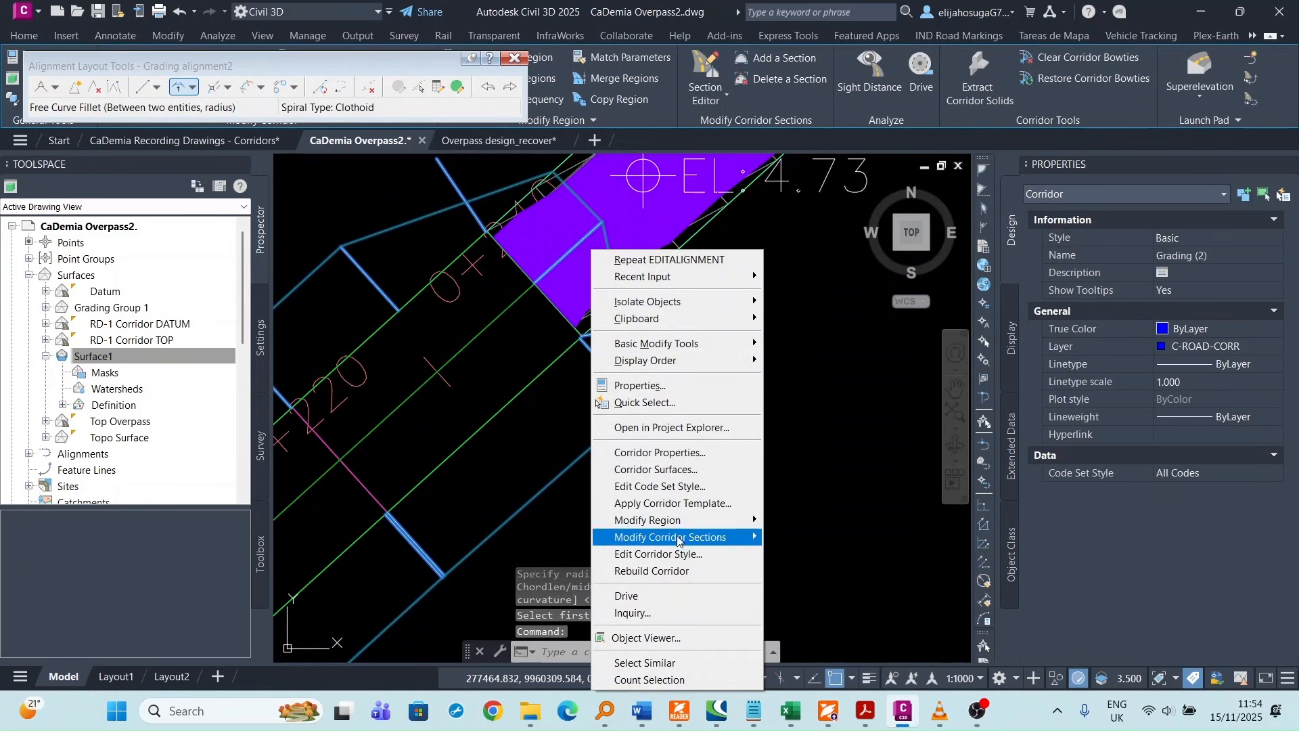
pyautogui.click(682, 570)
pyautogui.scroll(-6, 620, 276)
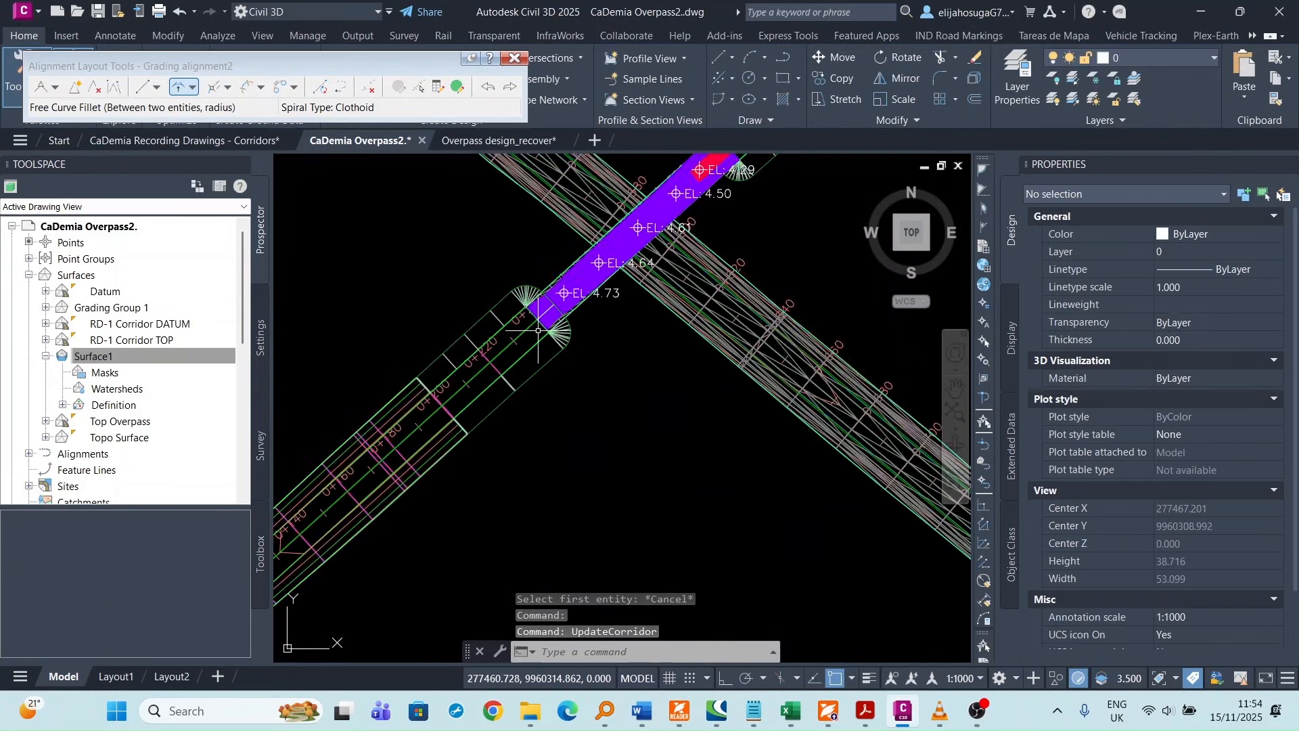
pyautogui.scroll(-4, 585, 269)
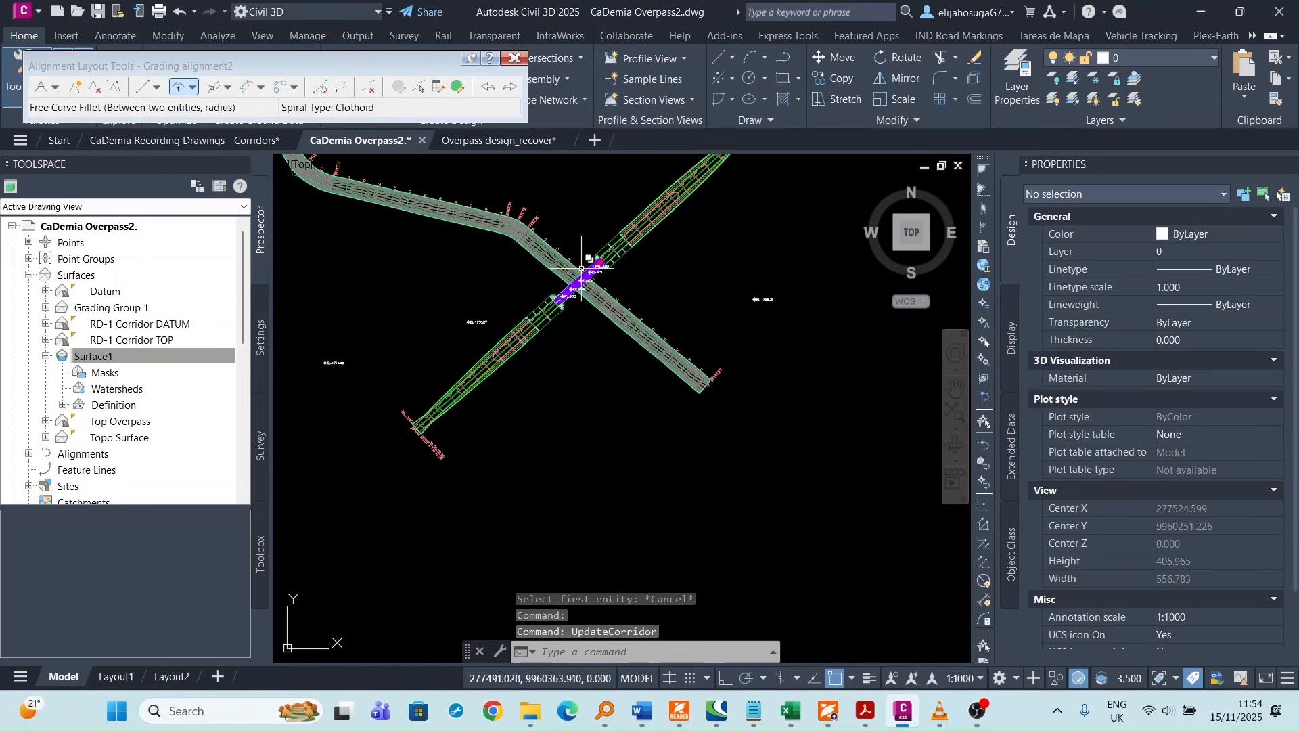
pyautogui.scroll(4, 630, 254)
pyautogui.scroll(-5, 616, 245)
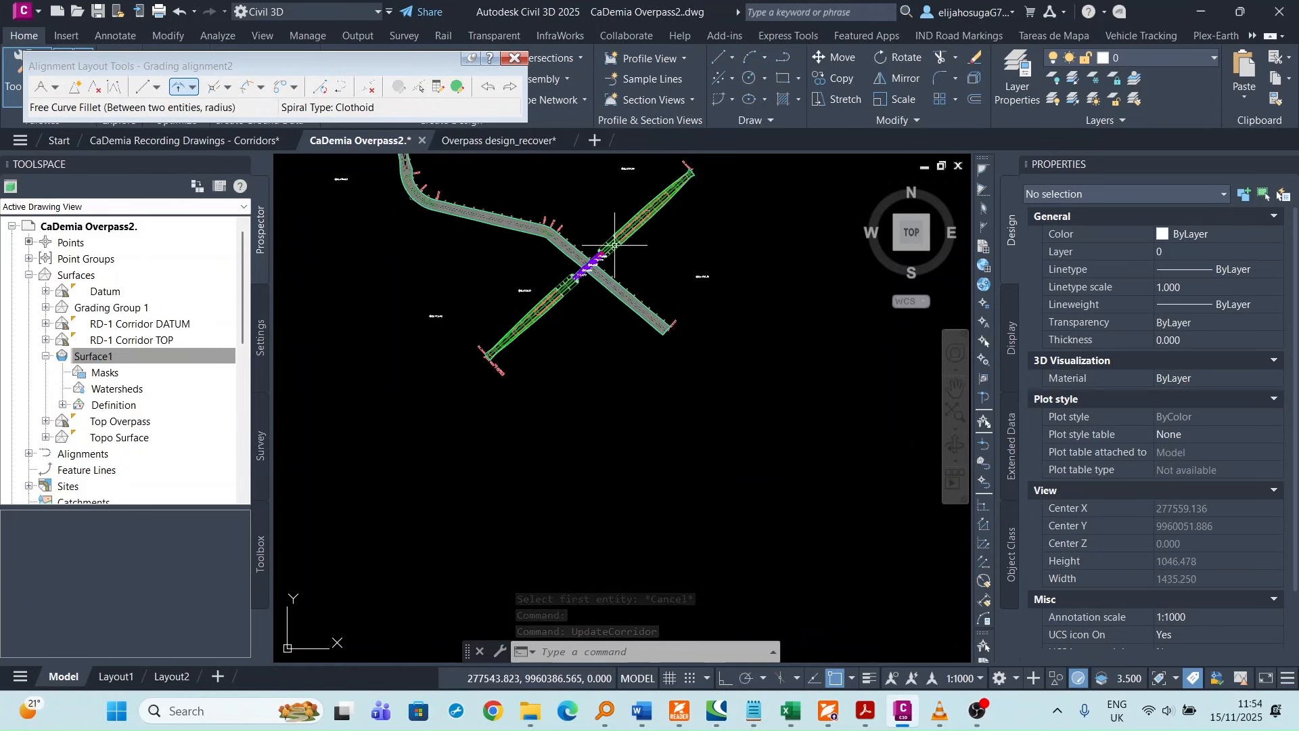
# - Hide the RD-1 Corridor DATUM surface by setting its surface style to _No Display
pyautogui.scroll(3, 582, 338)
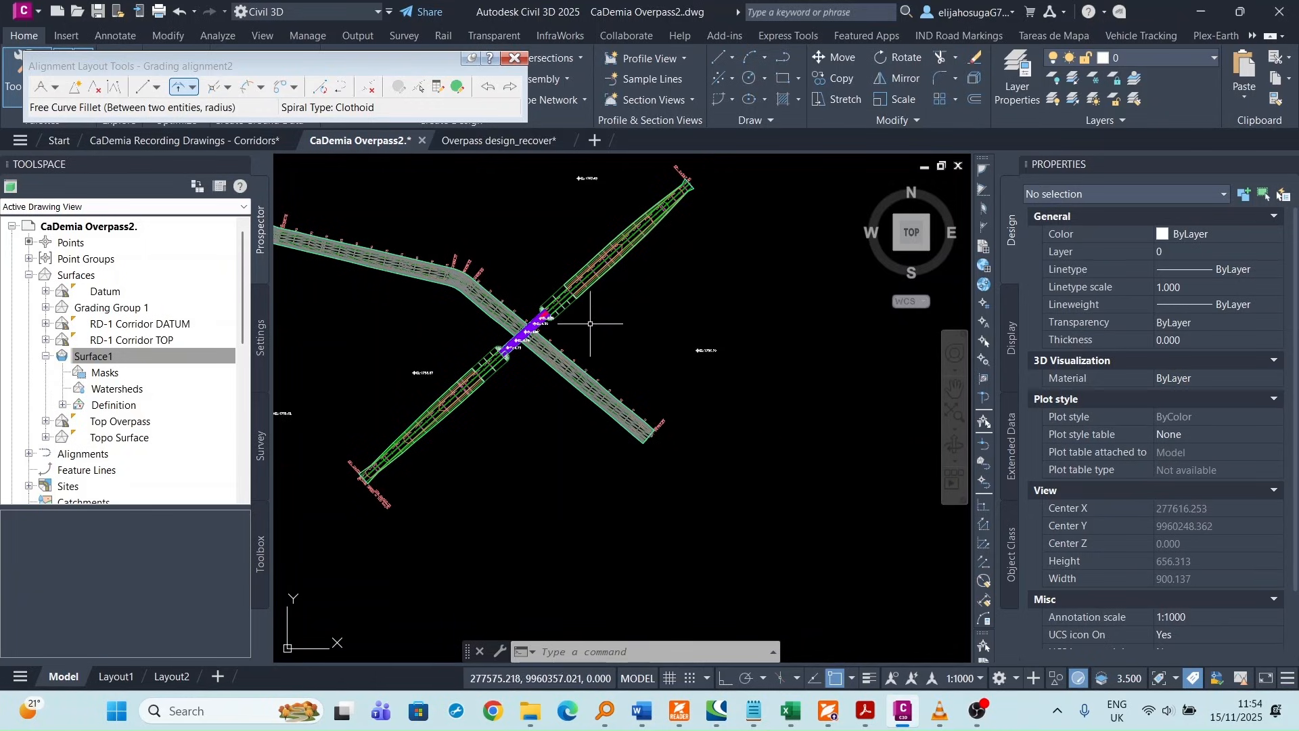
pyautogui.scroll(8, 590, 323)
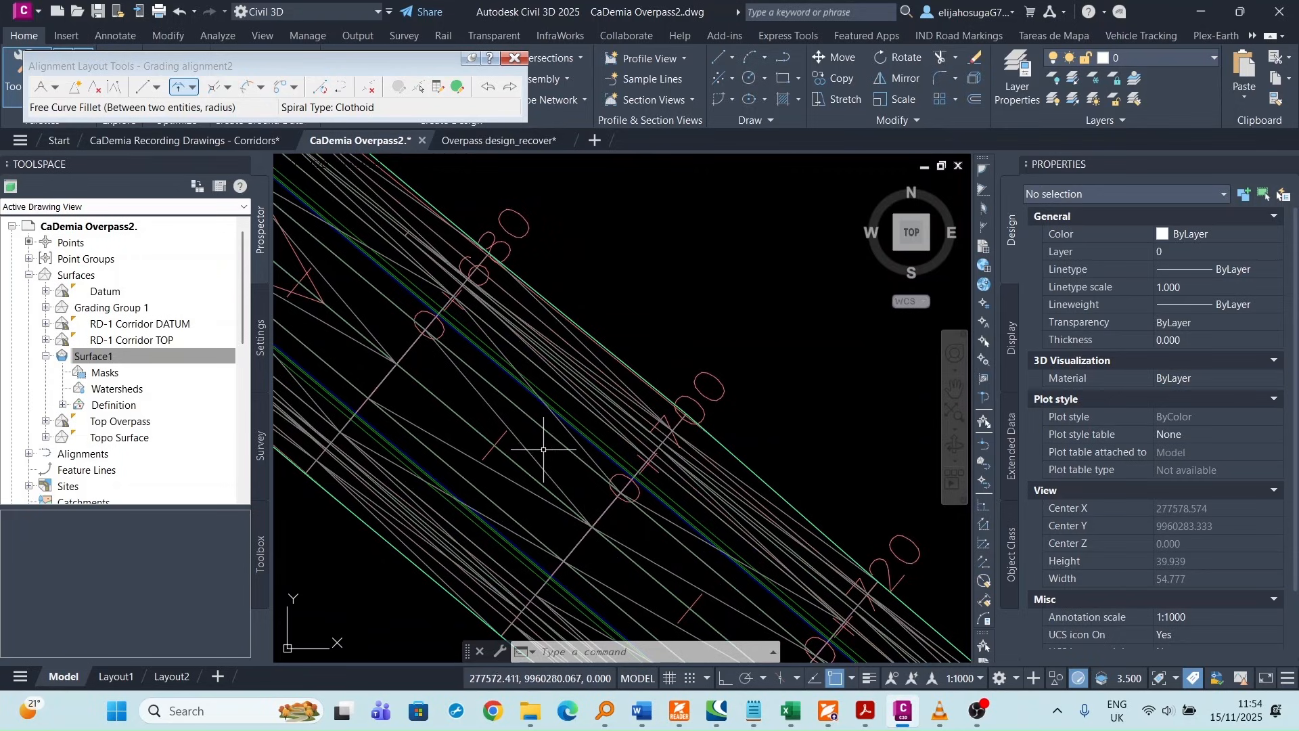
pyautogui.click(537, 462)
pyautogui.rightClick(538, 462)
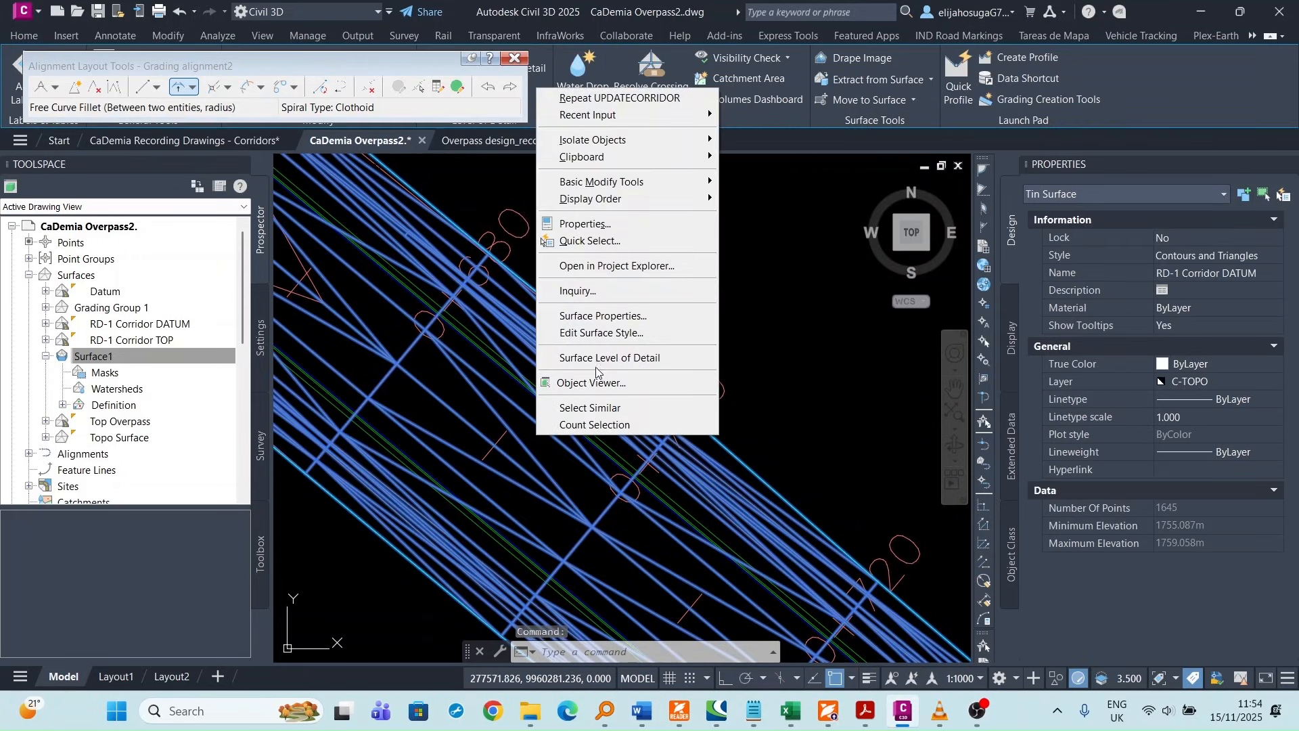
pyautogui.click(606, 315)
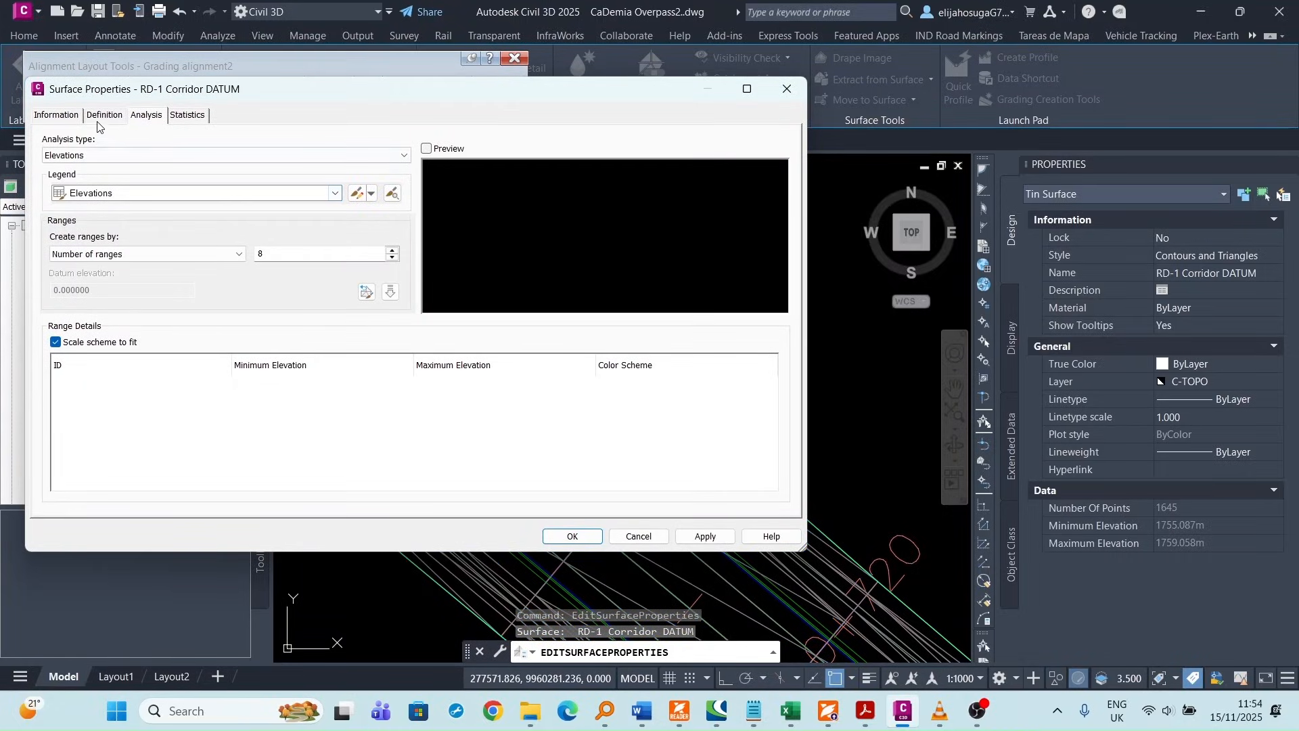
pyautogui.click(60, 115)
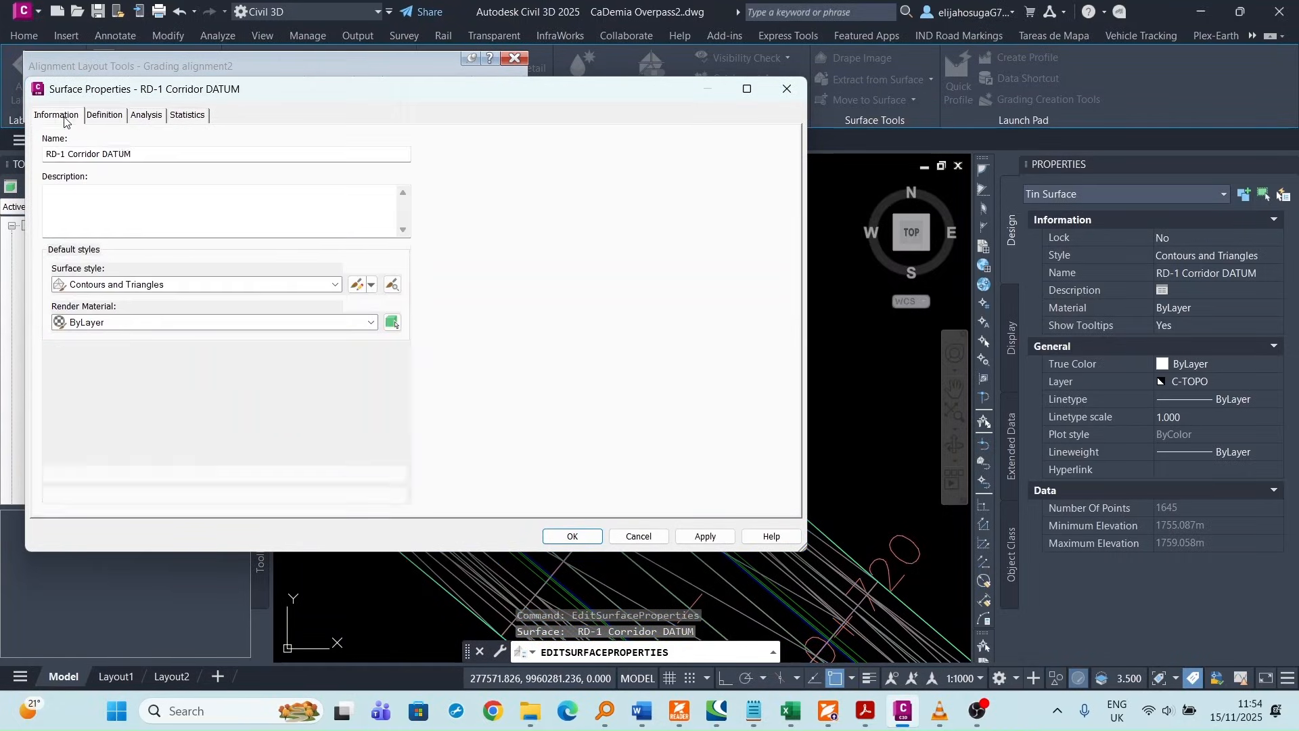
pyautogui.click(255, 285)
pyautogui.click(127, 301)
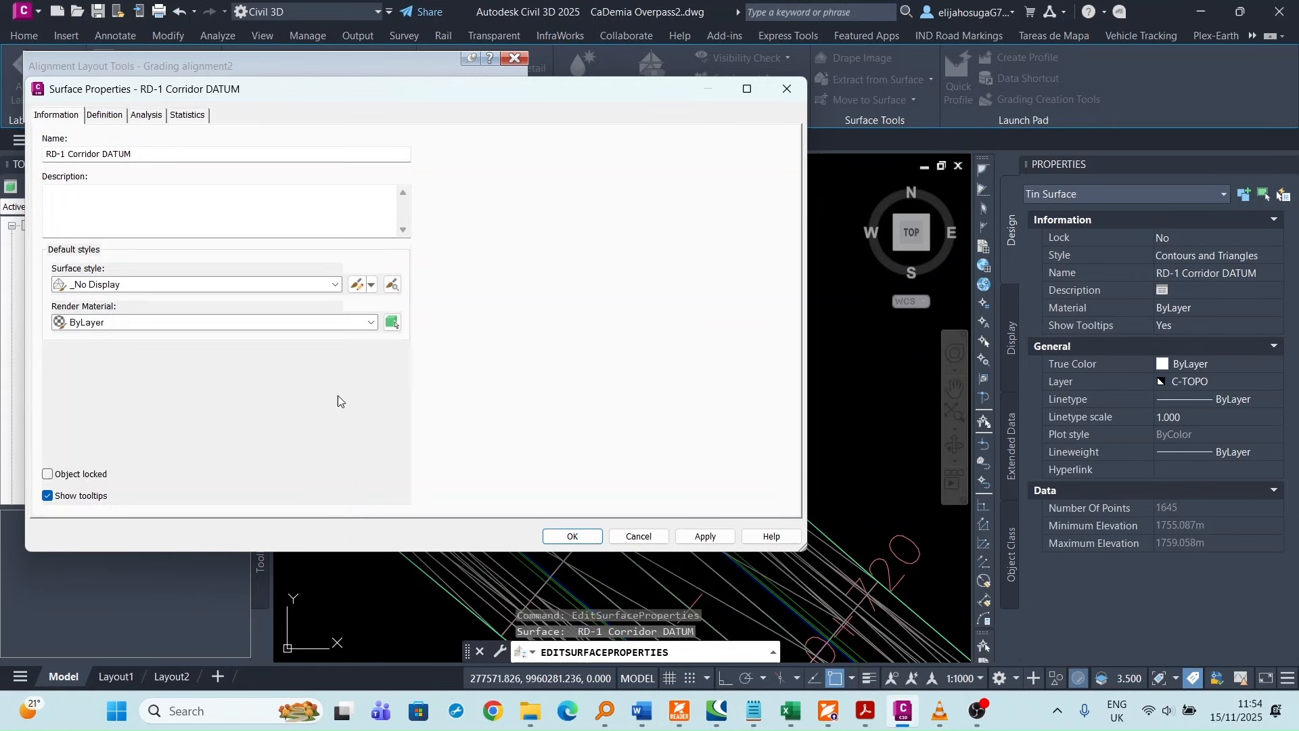
pyautogui.click(705, 537)
pyautogui.click(573, 537)
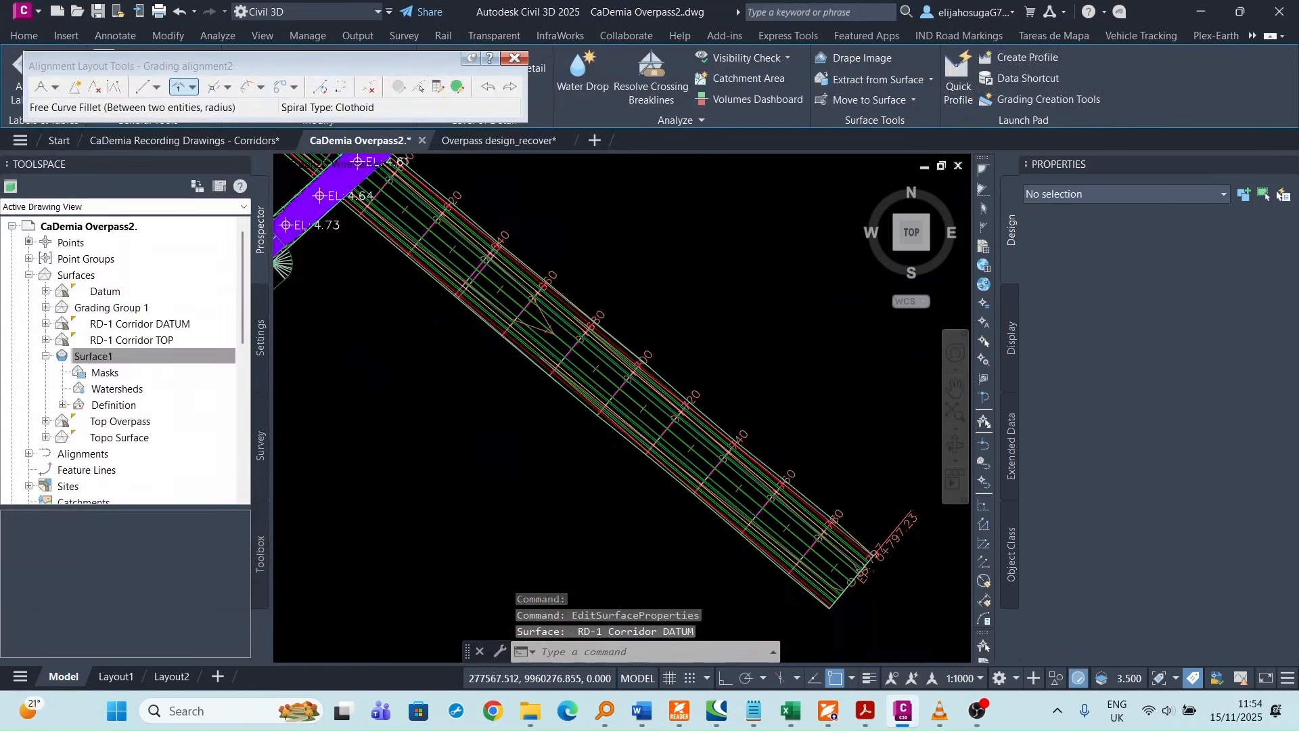
# - Set the Top Overpass surface's style to _No Display so its contours and border are hidden
pyautogui.scroll(-4, 577, 307)
pyautogui.scroll(8, 387, 364)
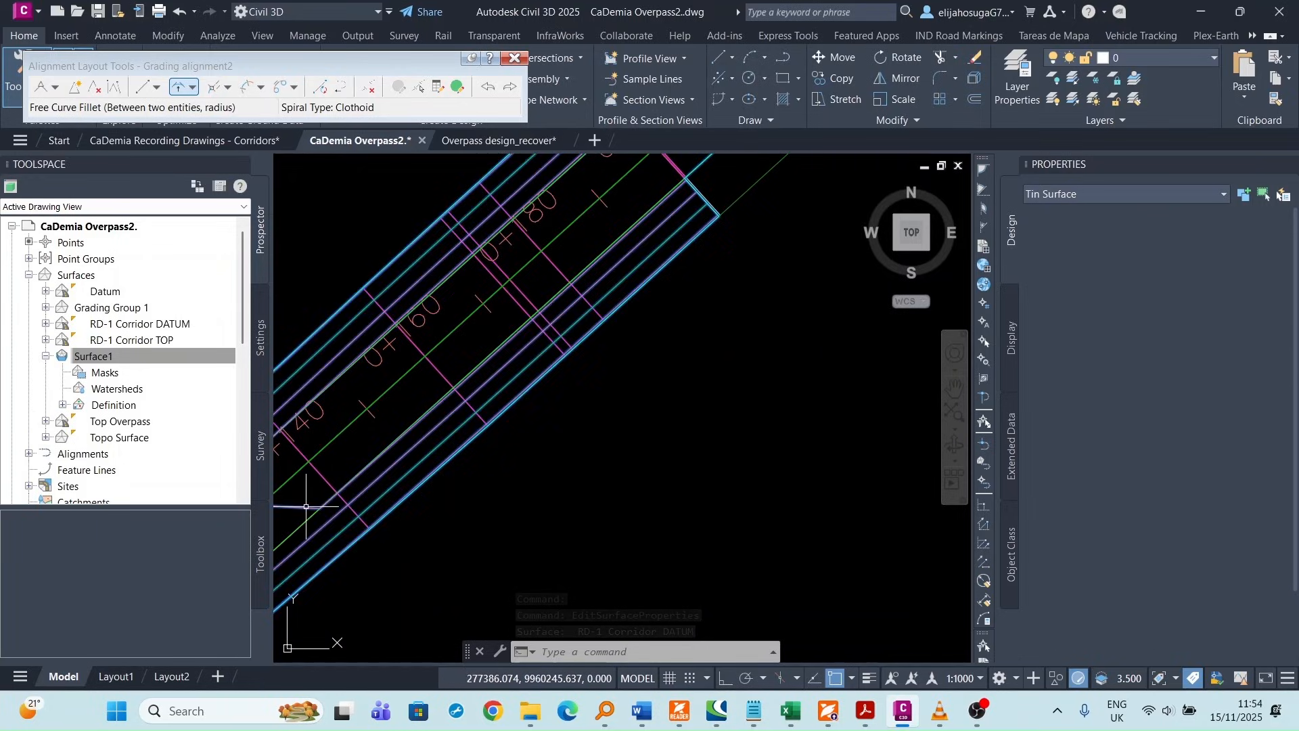
pyautogui.click(348, 452)
pyautogui.rightClick(353, 448)
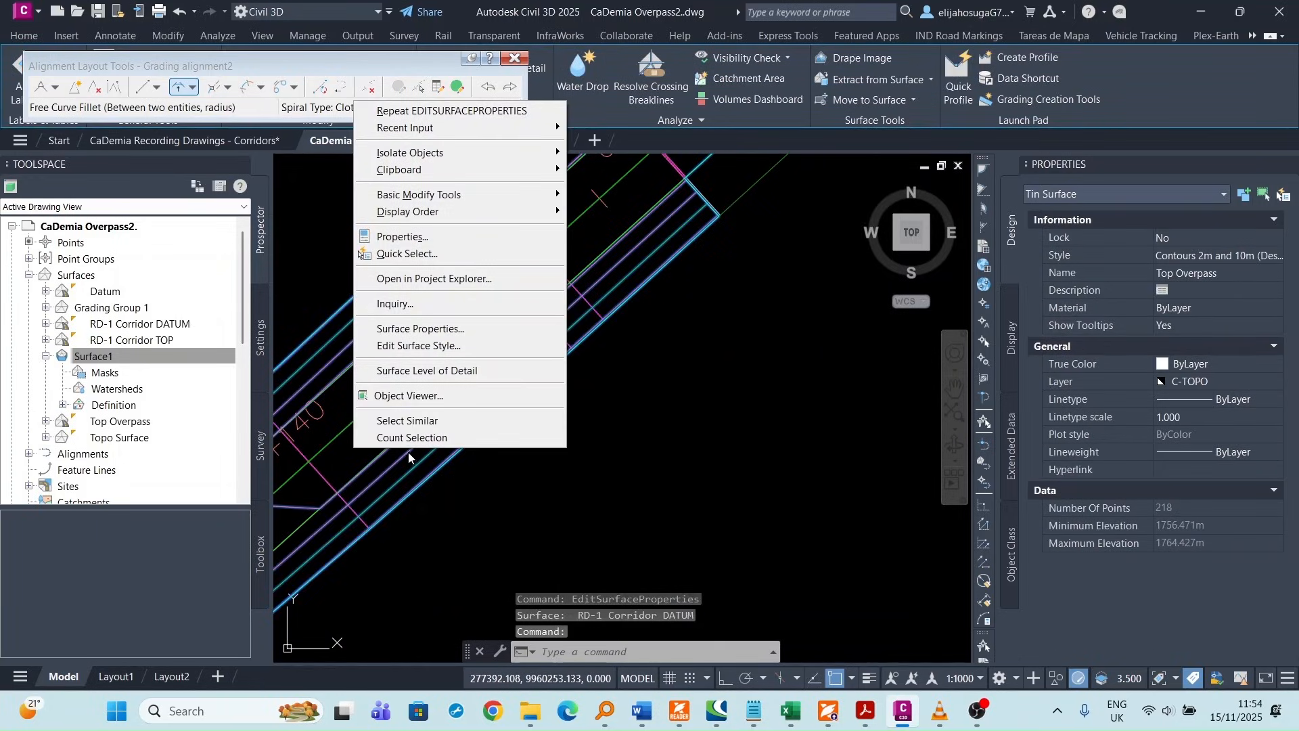
pyautogui.click(423, 329)
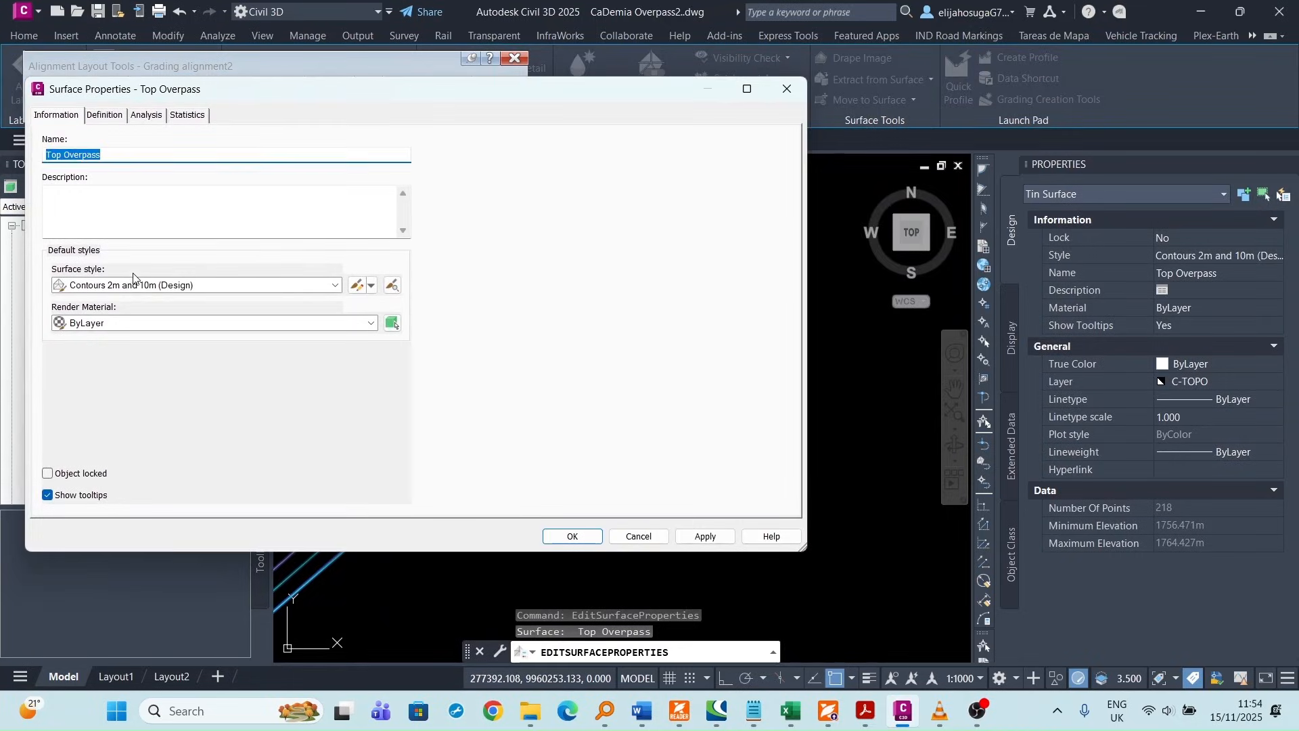
pyautogui.click(274, 287)
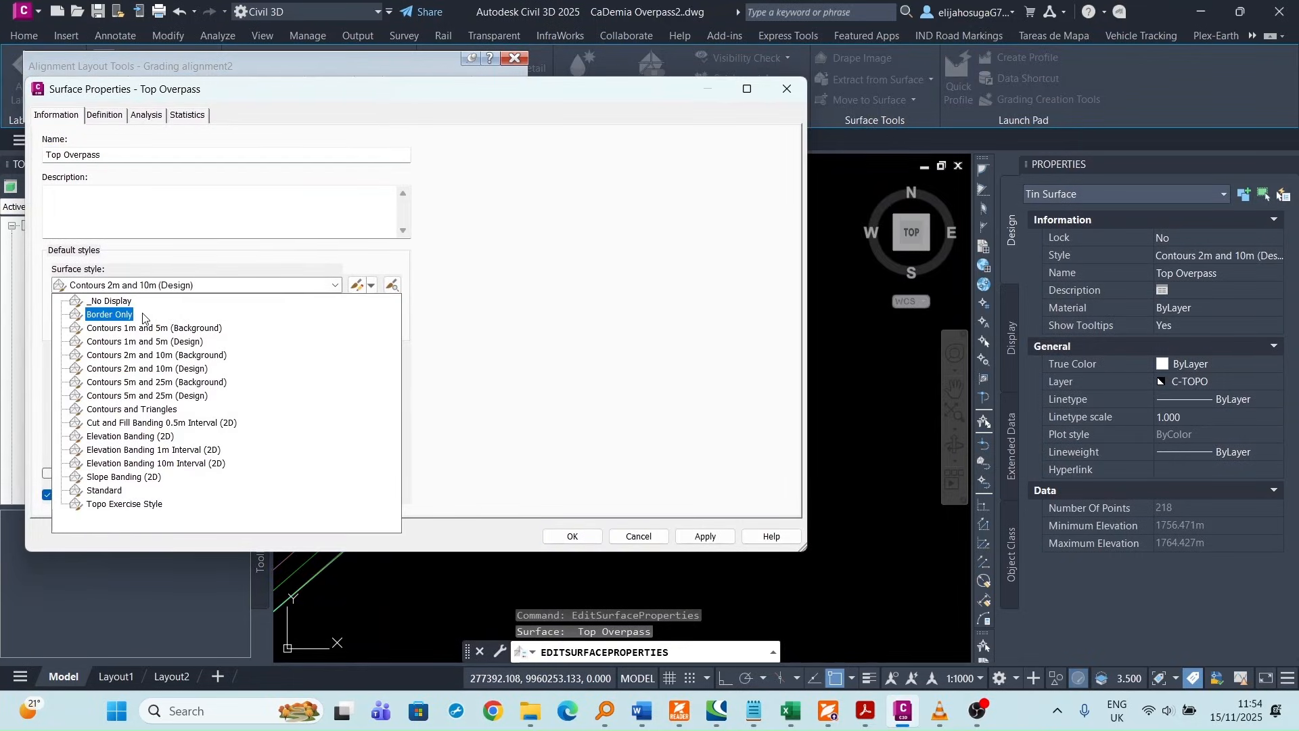
pyautogui.click(118, 303)
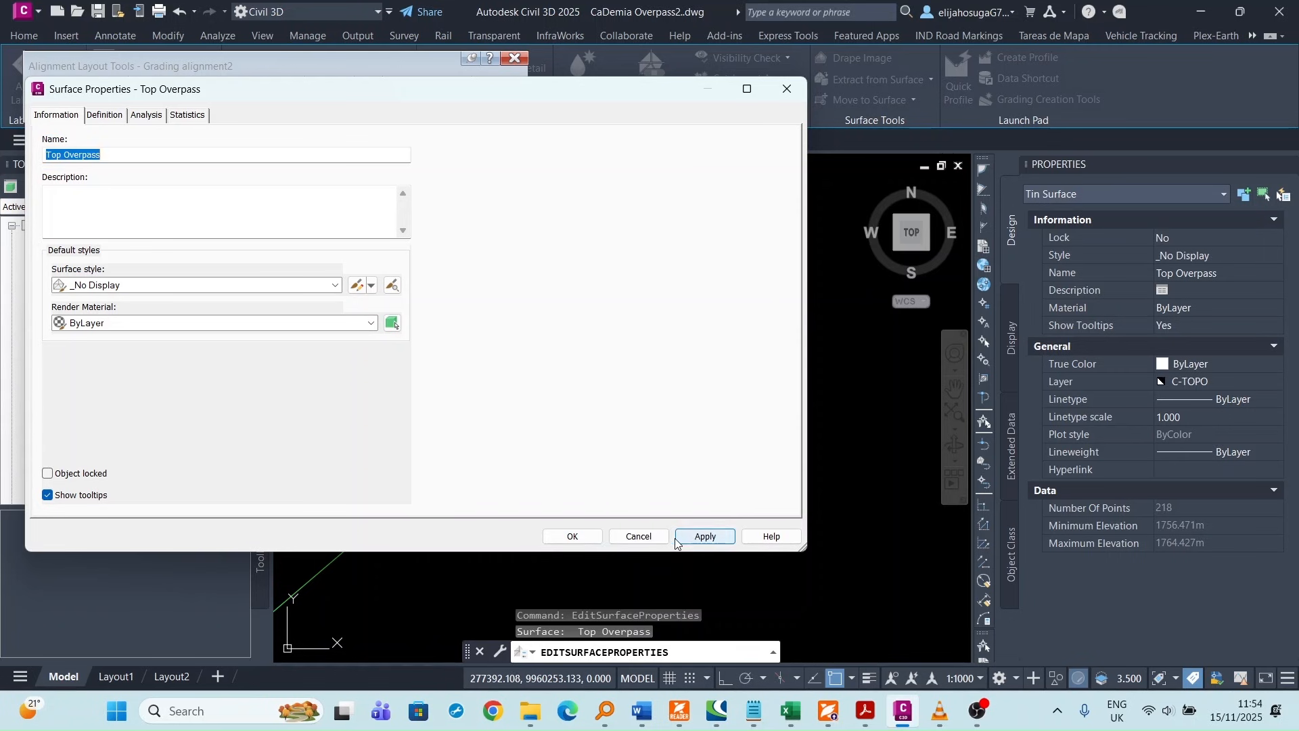
pyautogui.click(572, 536)
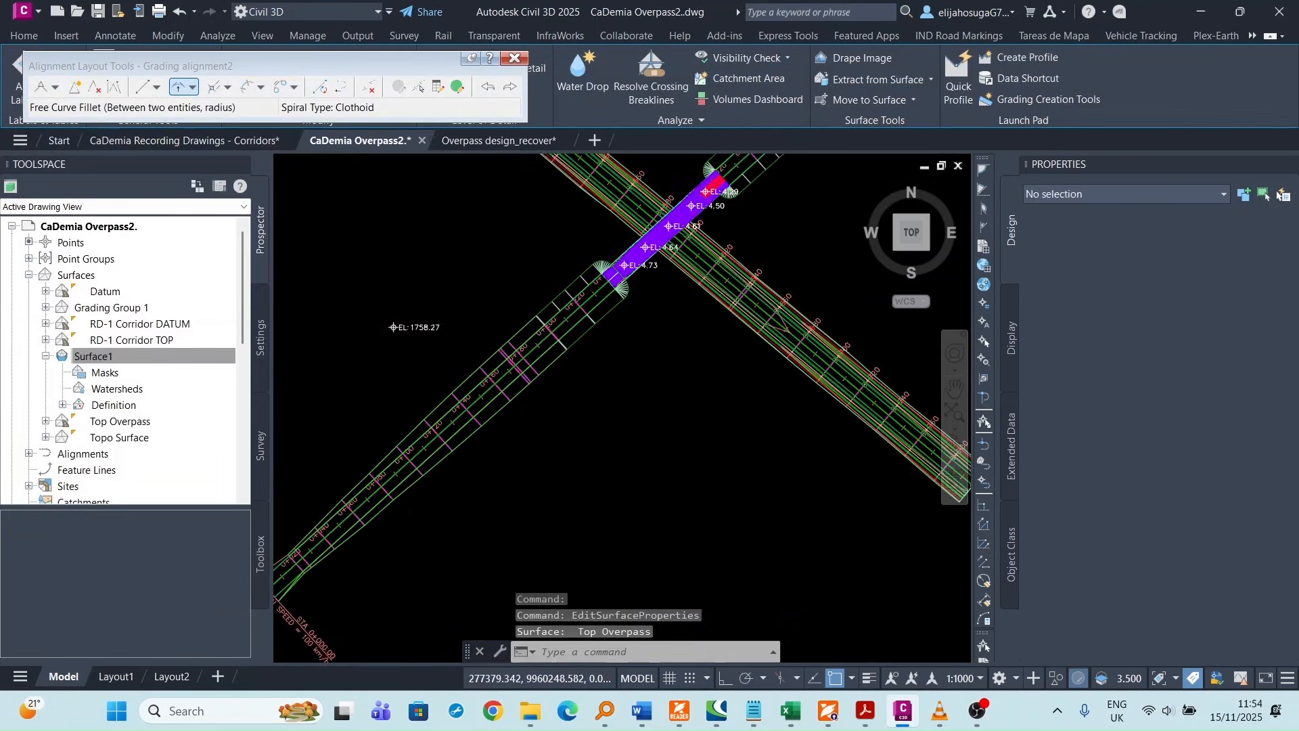
# - Show the model in the Realistic visual style, with the alignment layout tools and the properties palette closed
pyautogui.scroll(-4, 632, 397)
pyautogui.moveTo(633, 397); pyautogui.dragTo(592, 443, button='middle')
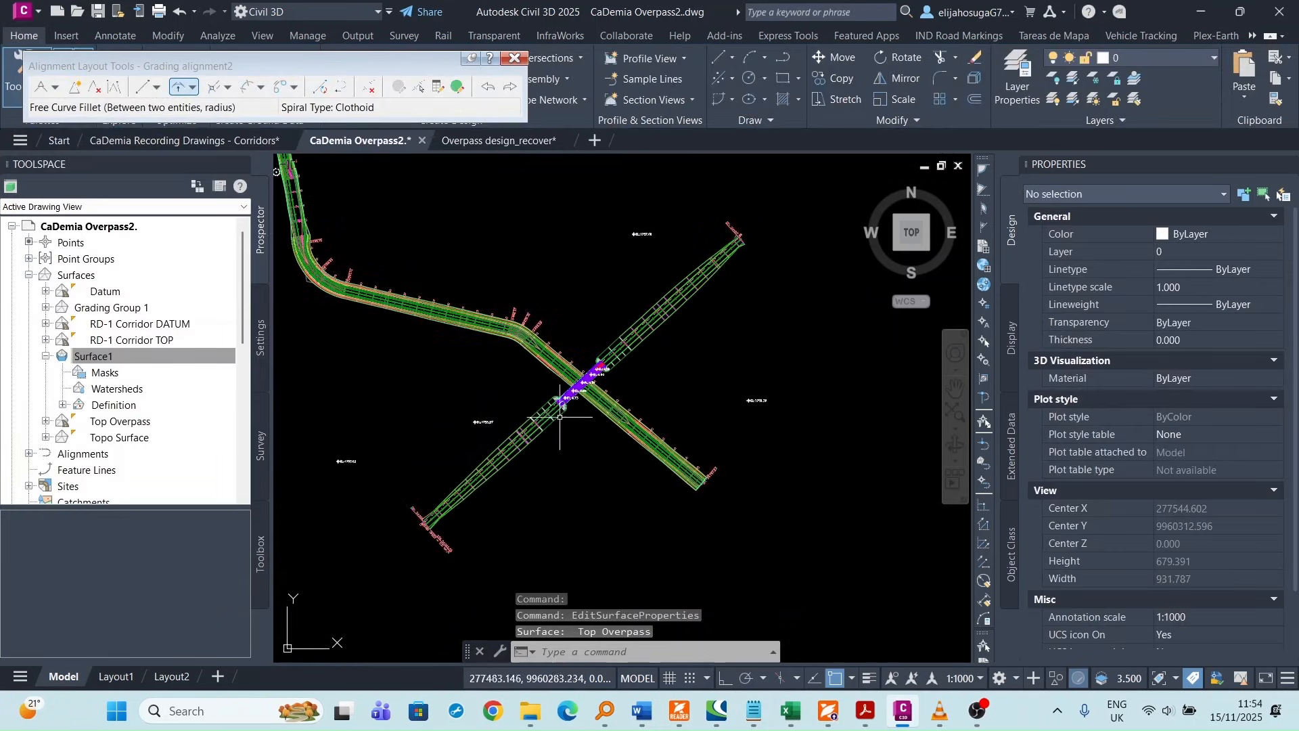
pyautogui.click(514, 58)
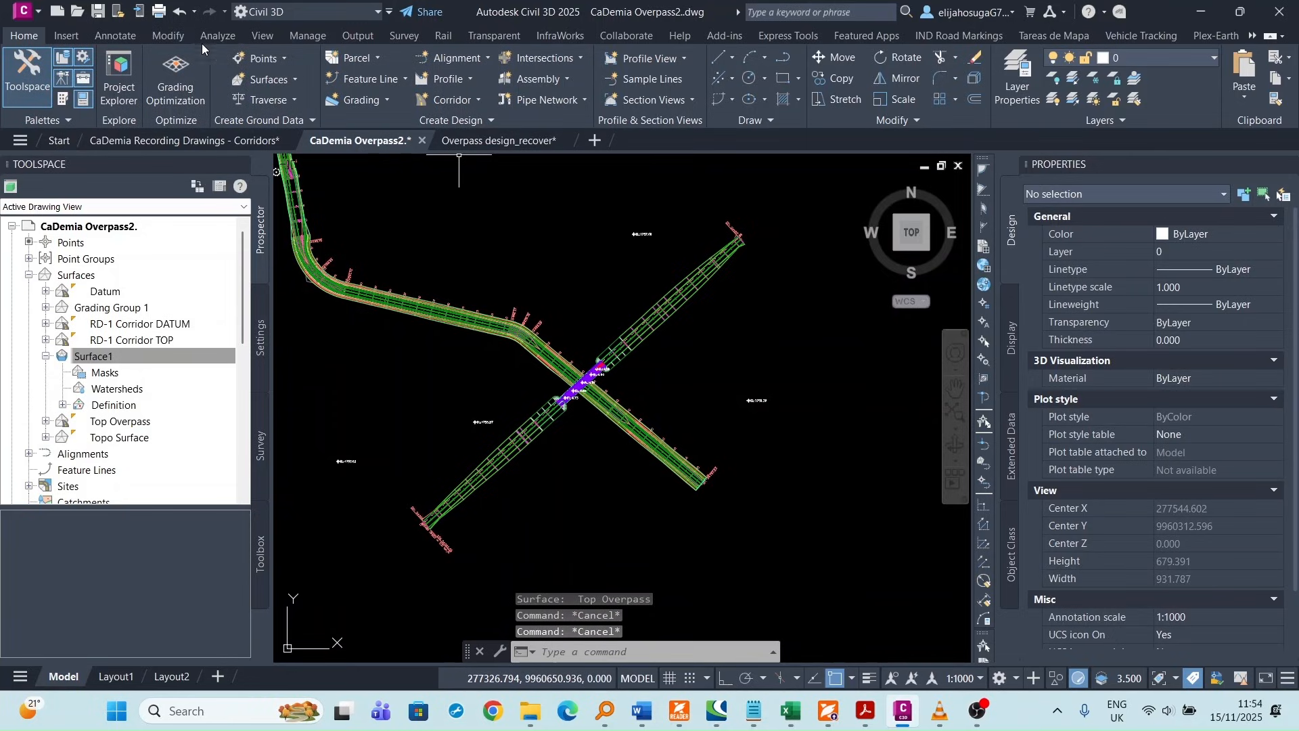
pyautogui.click(264, 37)
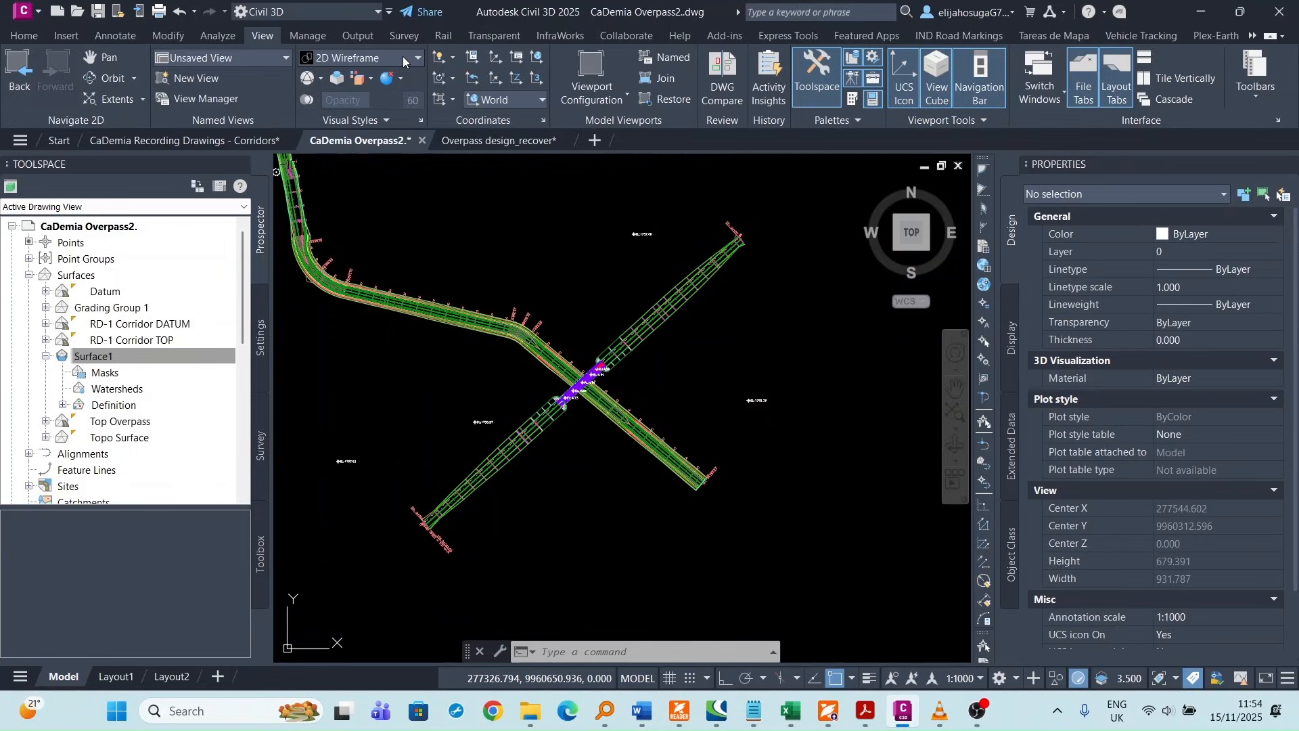
pyautogui.click(403, 55)
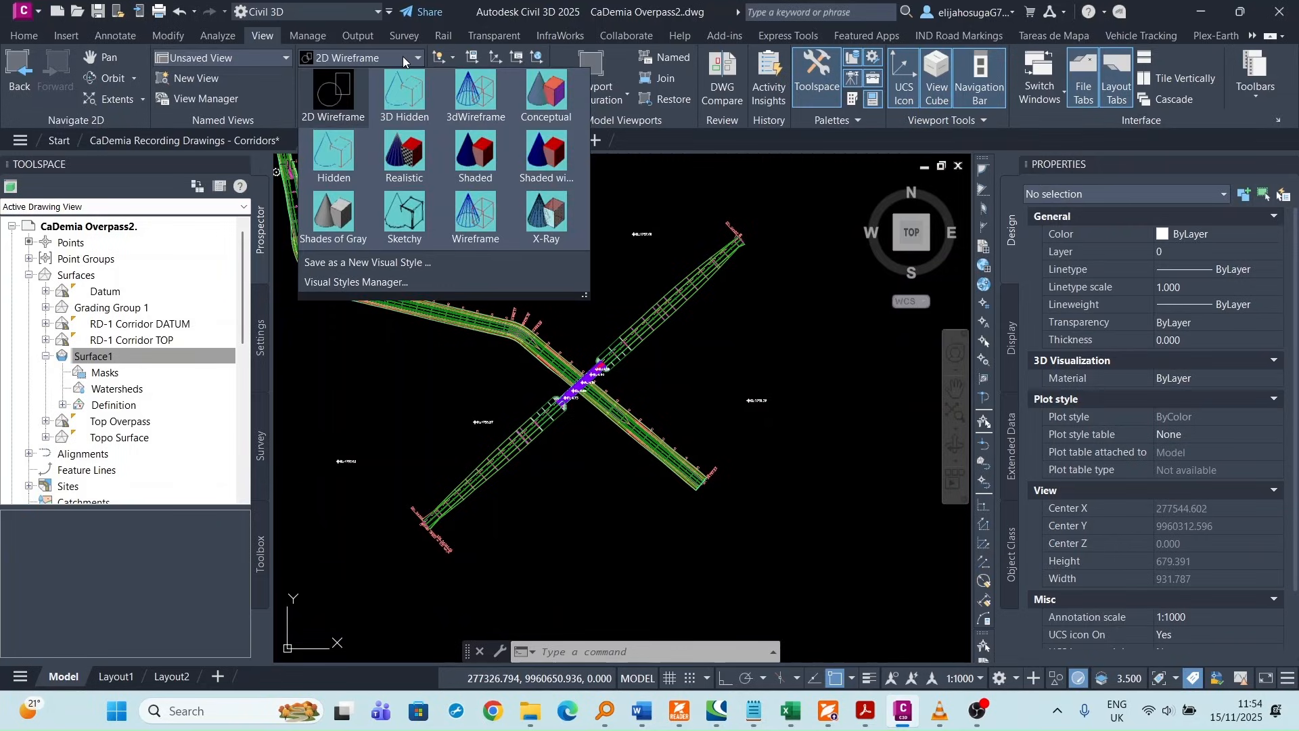
pyautogui.click(411, 154)
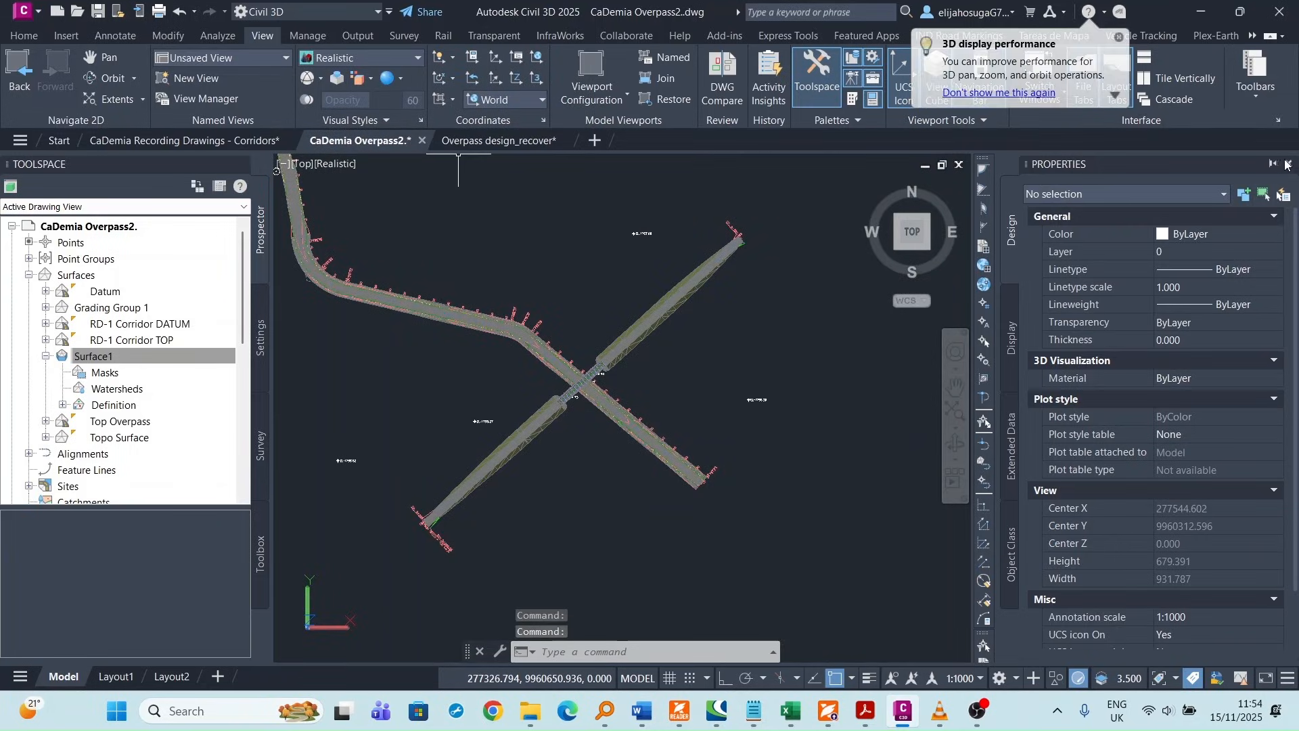
pyautogui.click(1290, 164)
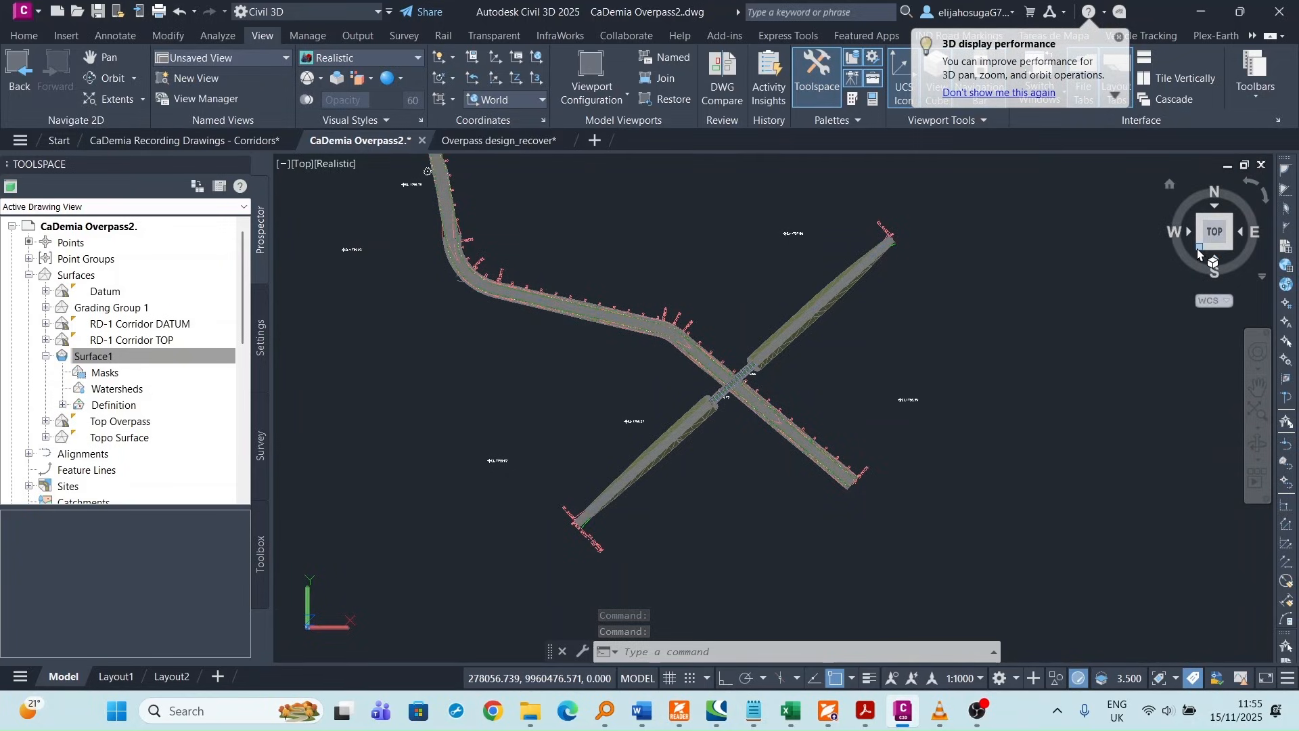
# - Examine the overpass in SE Isometric view, checking how the corridor slopes wrap around both ends of the deck above the crossing road
pyautogui.click(1228, 249)
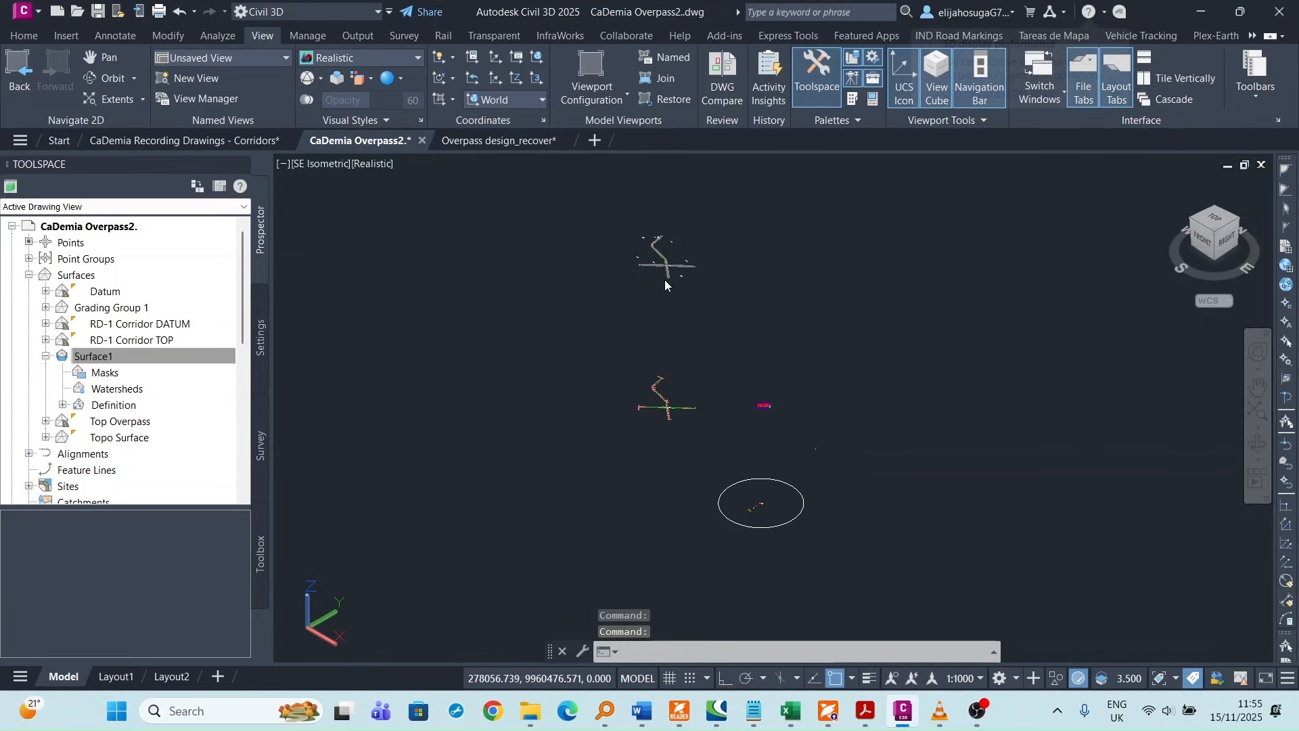
pyautogui.scroll(2, 669, 266)
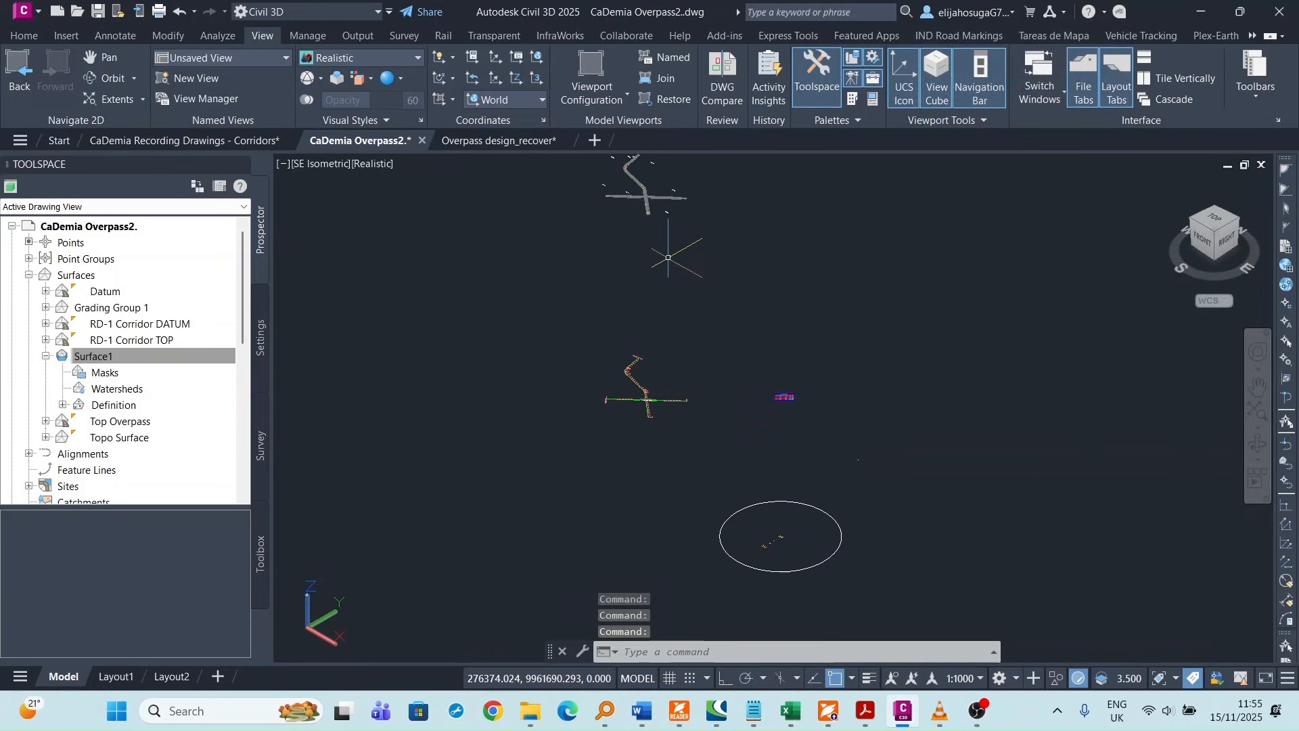
pyautogui.moveTo(668, 257); pyautogui.dragTo(685, 391, button='middle')
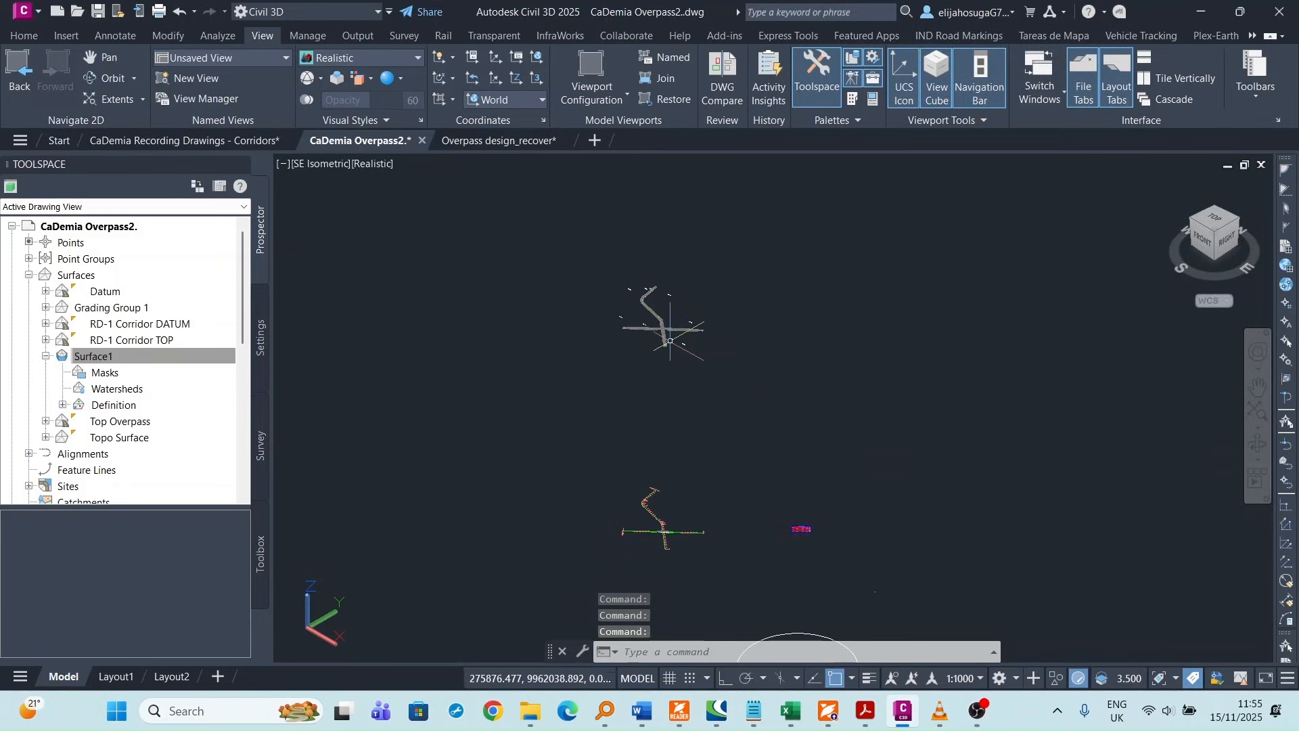
pyautogui.scroll(2, 672, 341)
pyautogui.scroll(4, 672, 343)
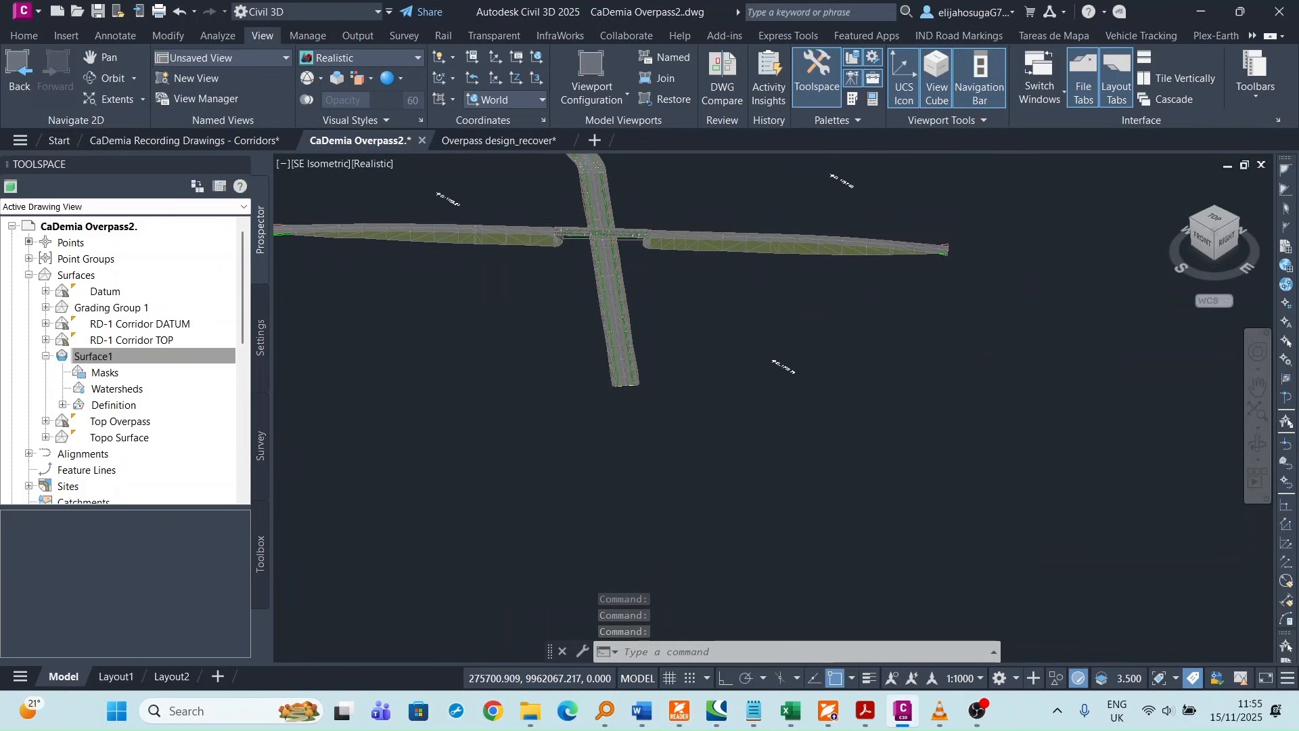
pyautogui.scroll(2, 531, 244)
pyautogui.scroll(2, 588, 245)
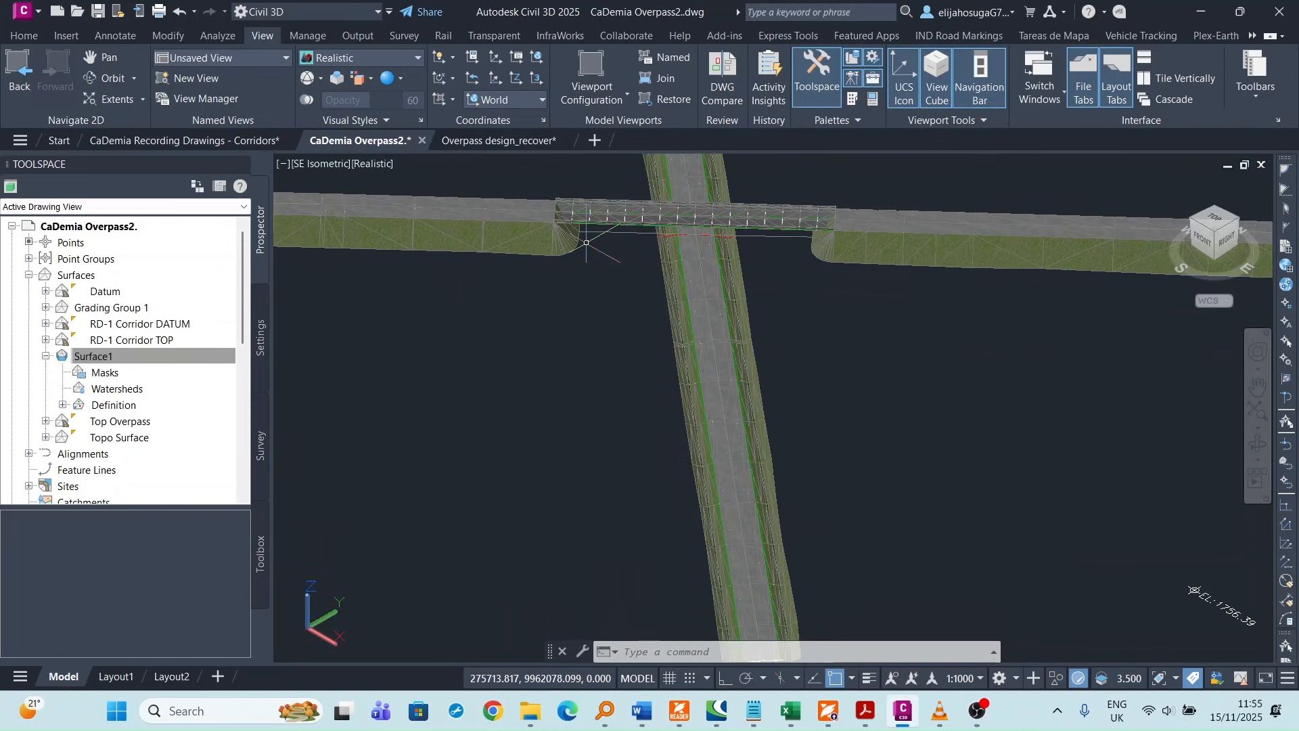
pyautogui.moveTo(587, 244); pyautogui.dragTo(594, 284, button='middle')
pyautogui.scroll(-5, 594, 285)
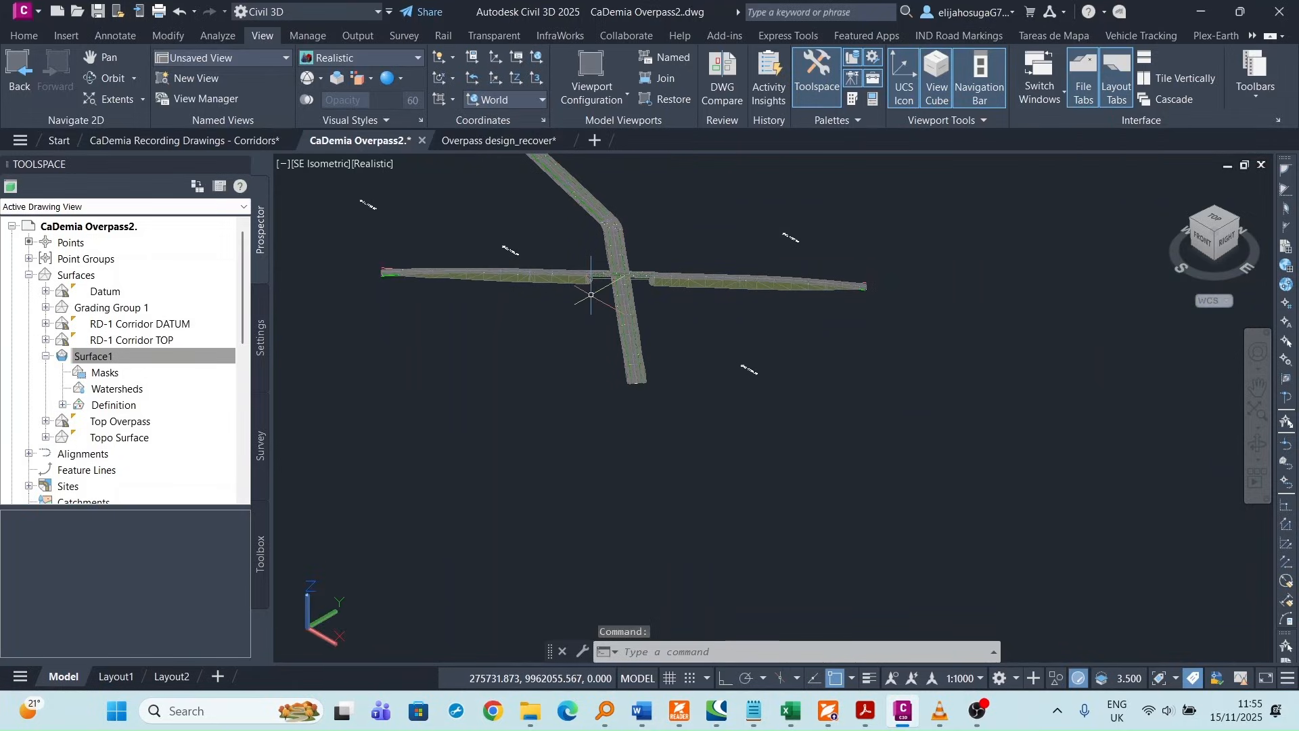
pyautogui.scroll(1, 591, 295)
pyautogui.moveTo(591, 295); pyautogui.dragTo(659, 354, button='middle')
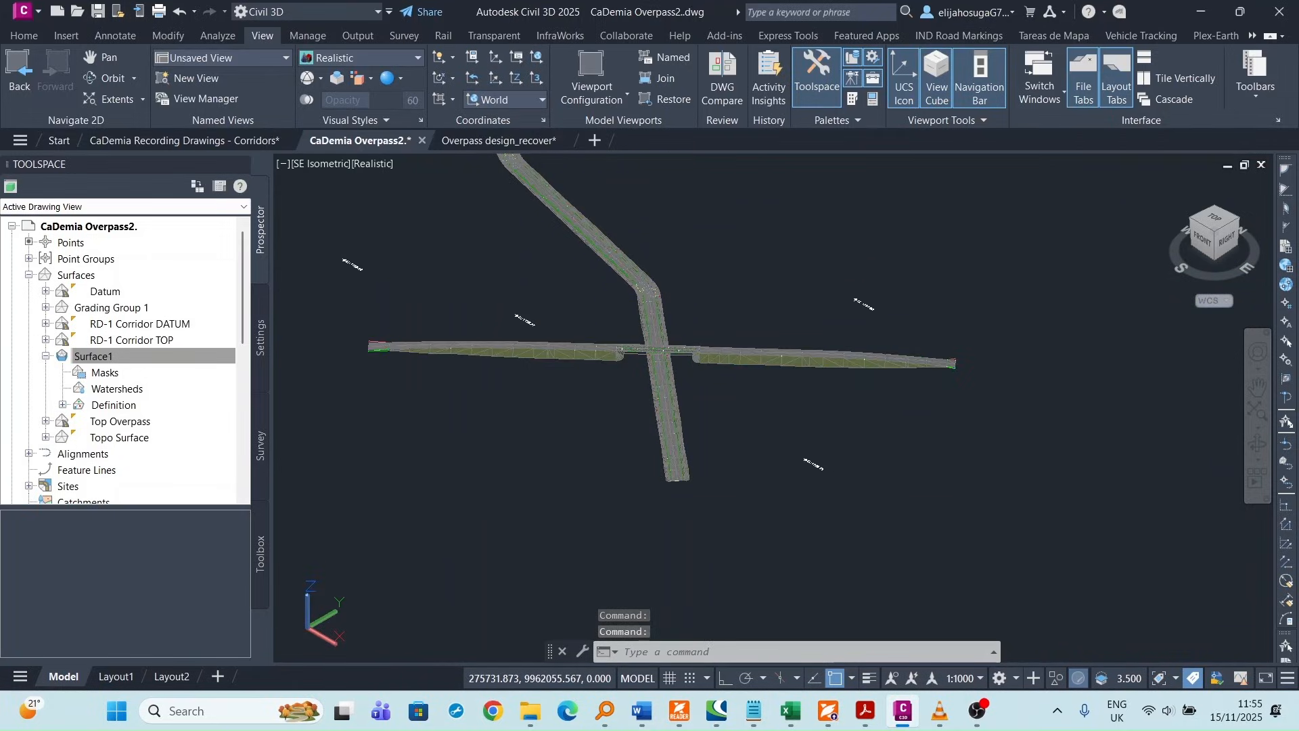
pyautogui.scroll(3, 636, 357)
pyautogui.scroll(3, 492, 368)
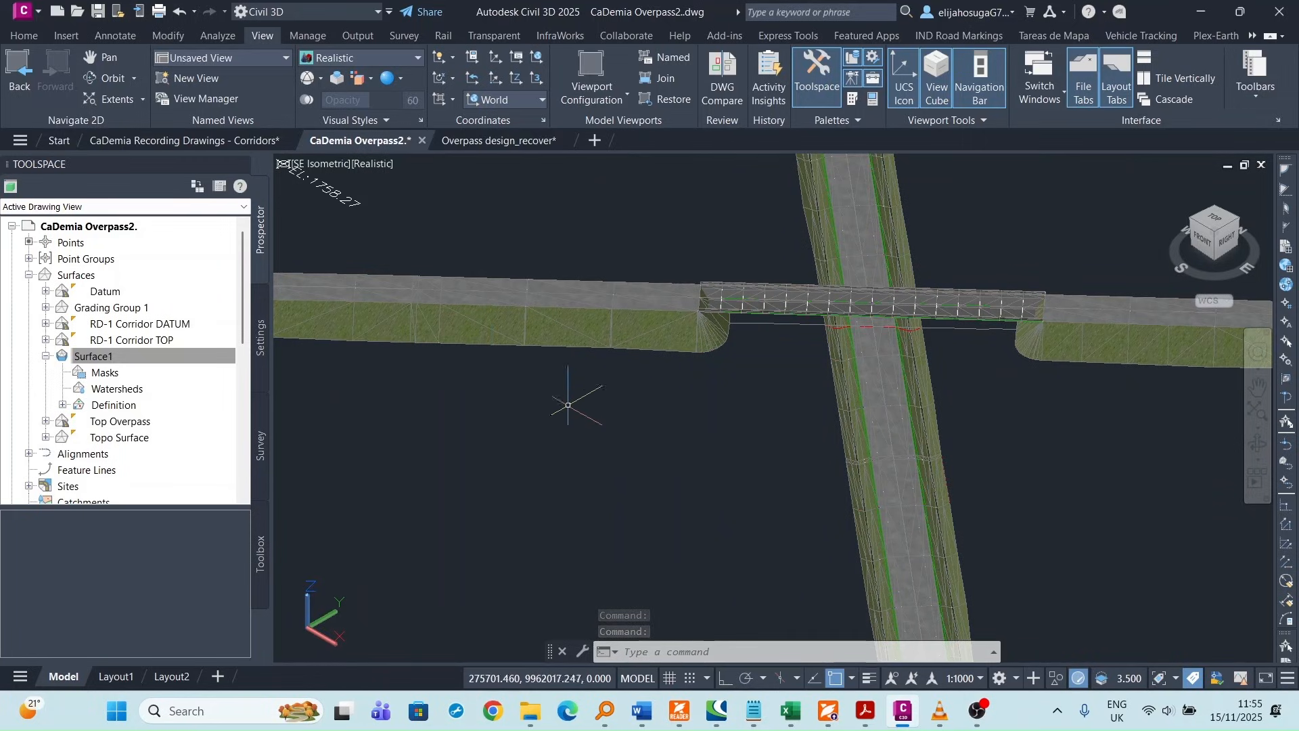
pyautogui.moveTo(755, 374); pyautogui.dragTo(638, 450, button='middle')
pyautogui.scroll(1, 638, 450)
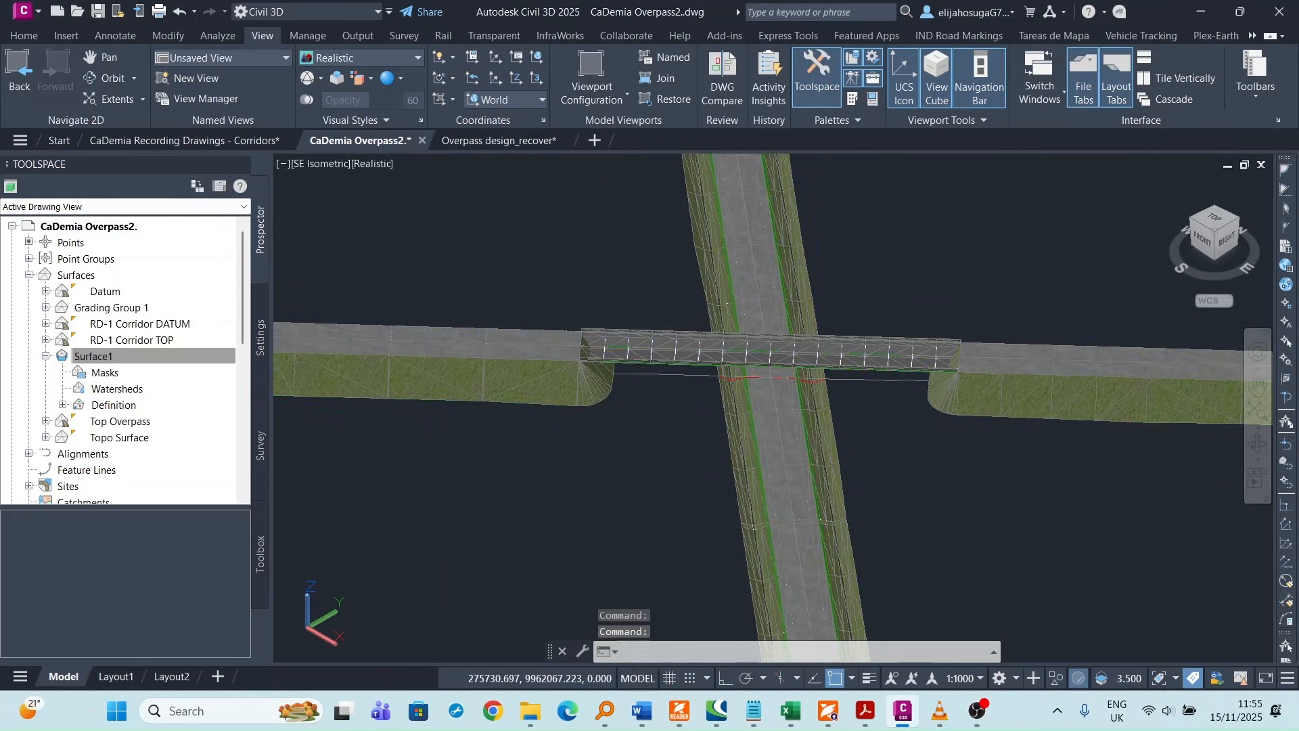
pyautogui.scroll(-4, 654, 407)
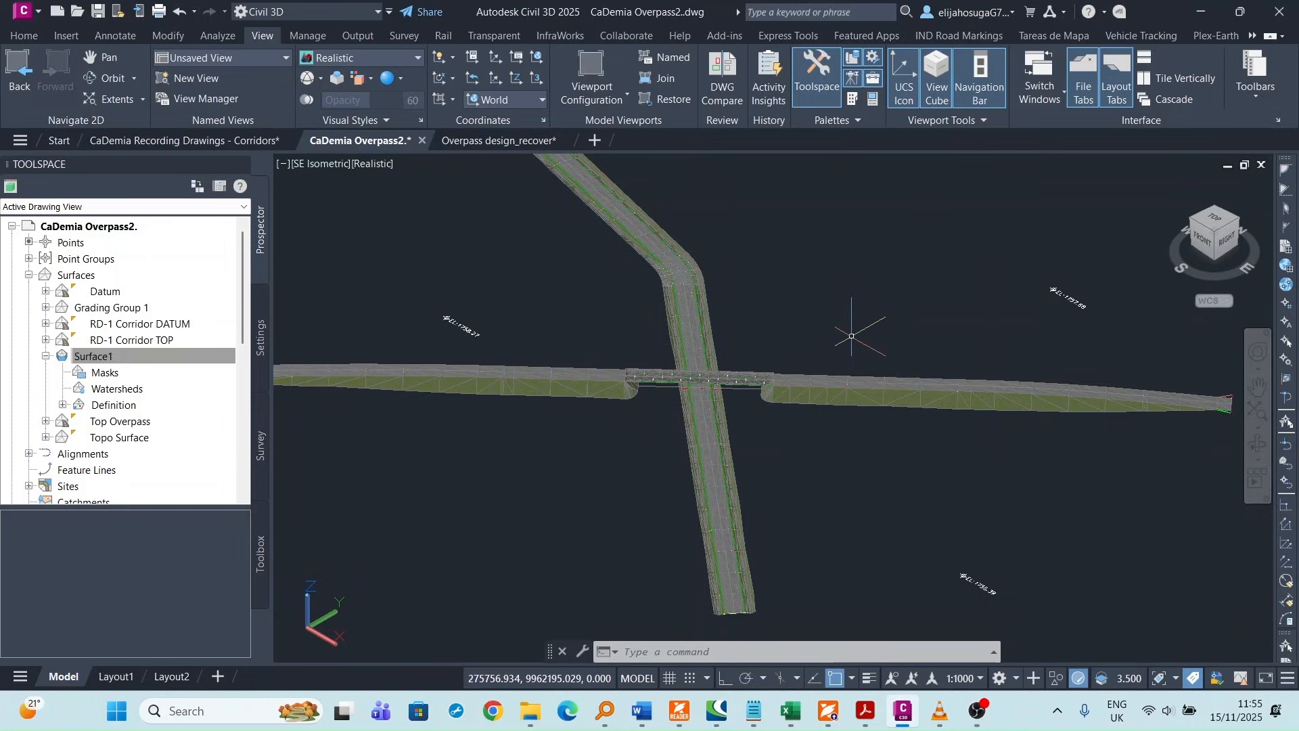
pyautogui.moveTo(851, 336)
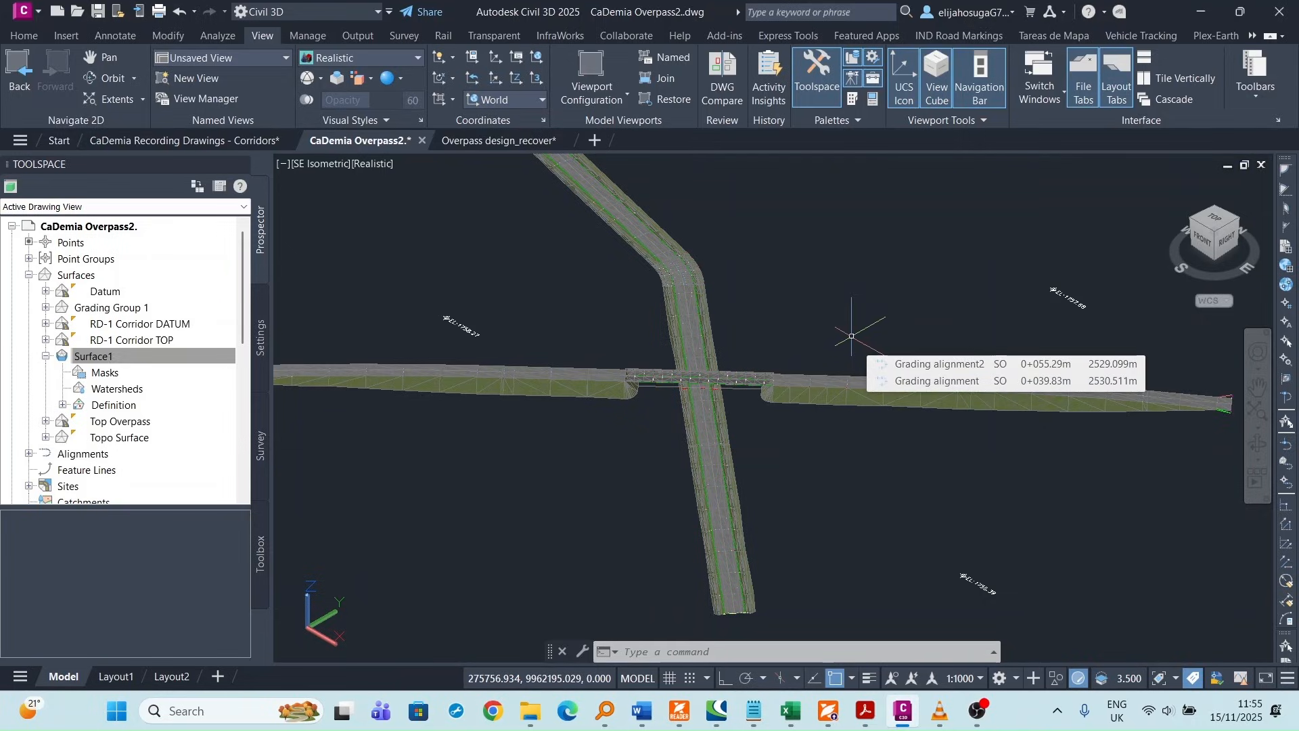